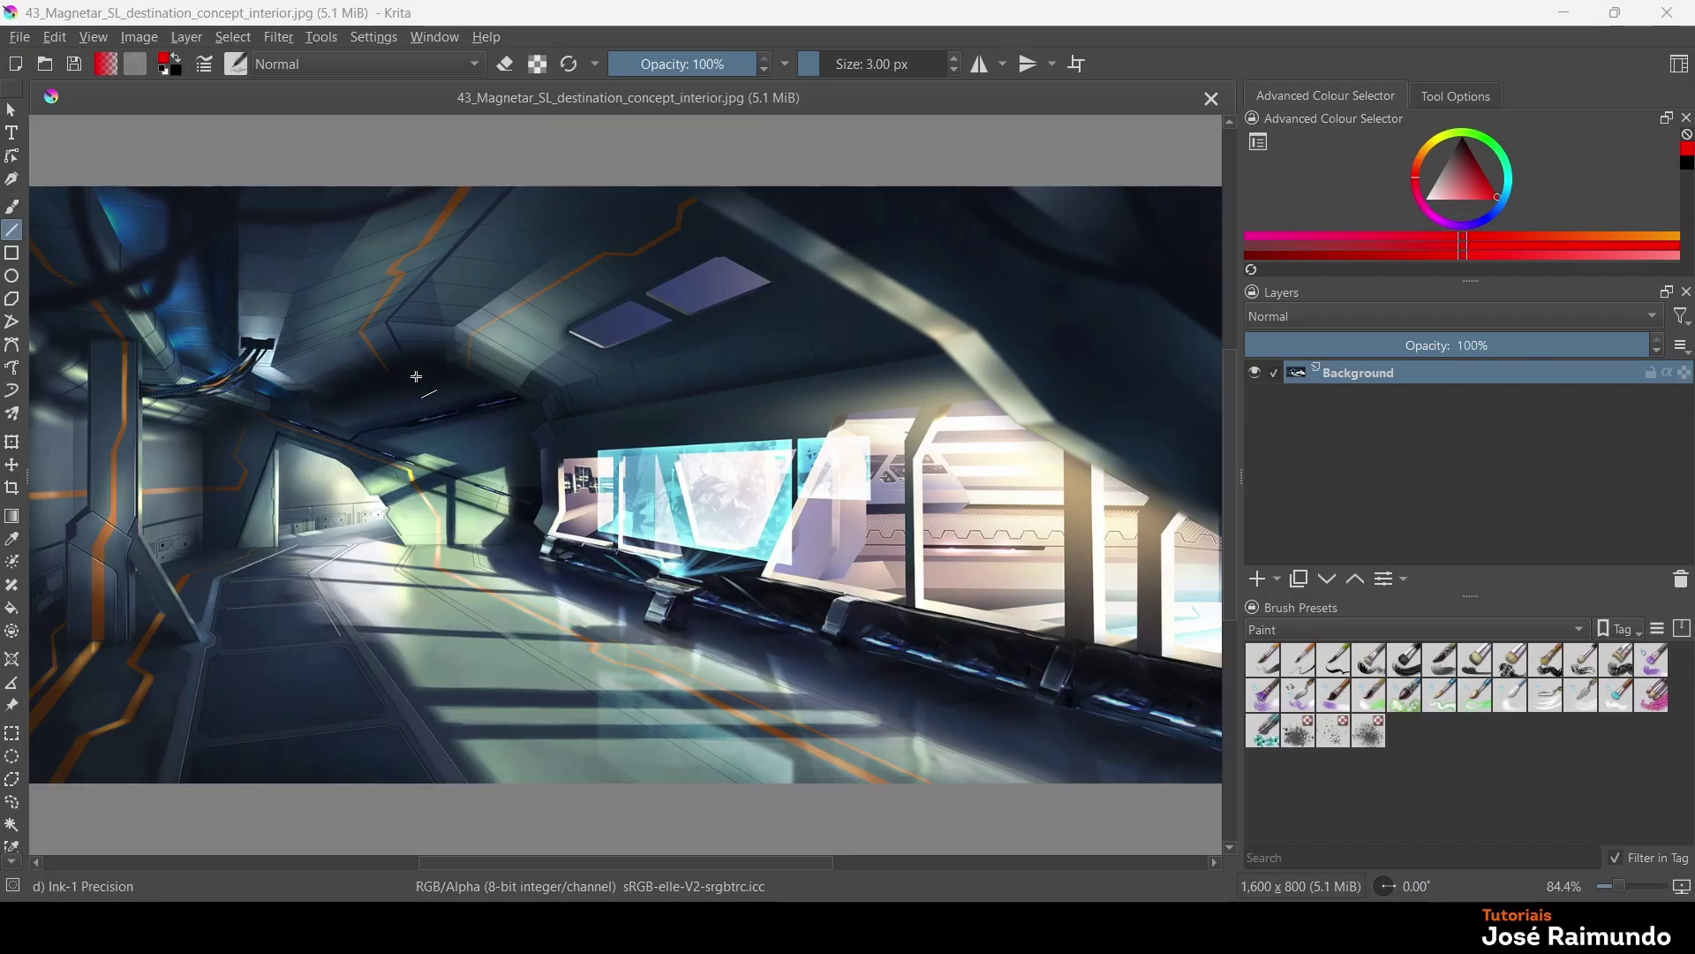
Check which Ink brush preset is in use among the available presets
left_click_drag(423, 372, 426, 405)
left_click(235, 65)
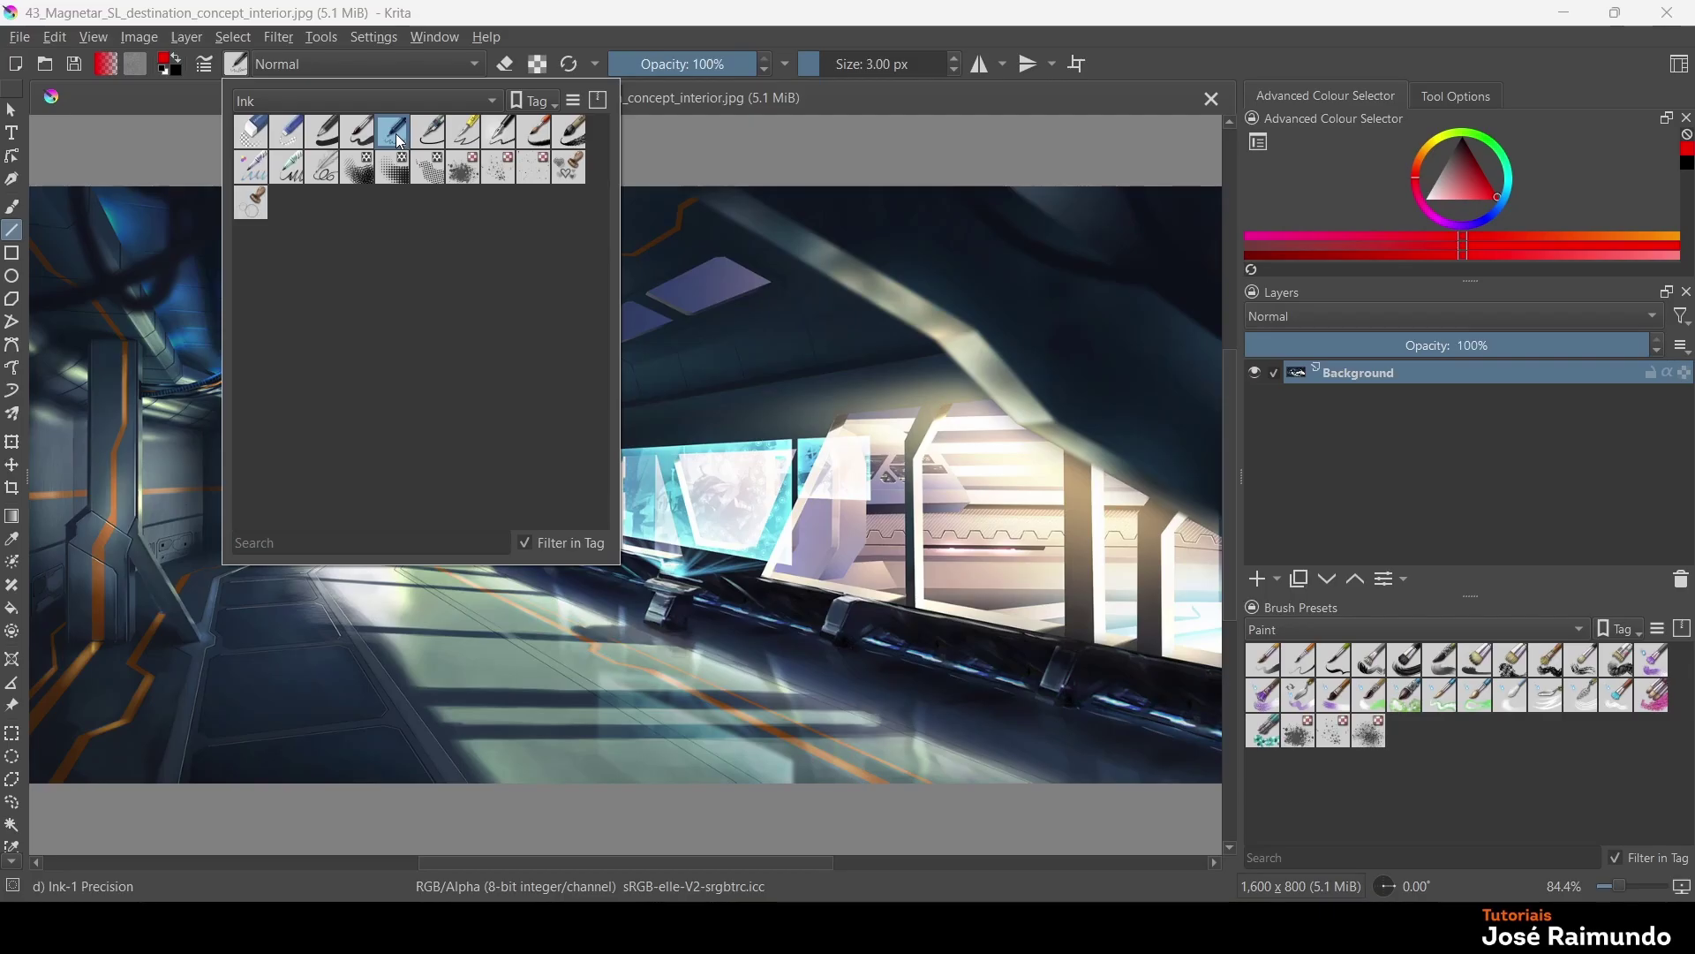
mouse_move(399, 140)
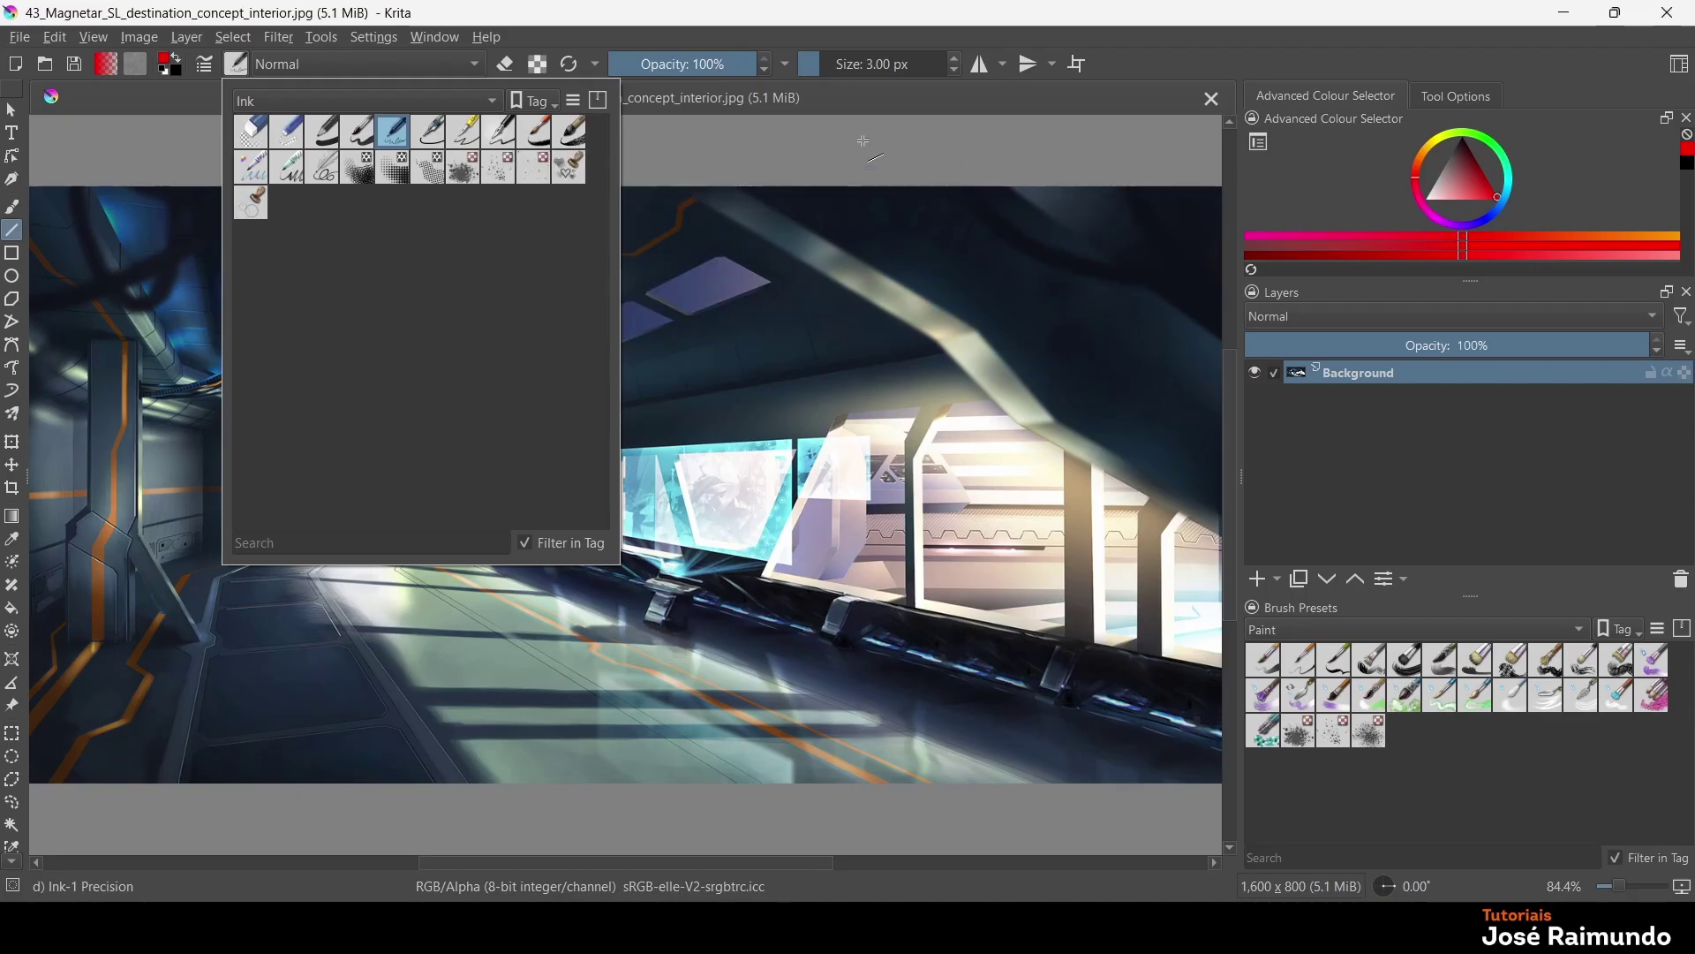
left_click(828, 138)
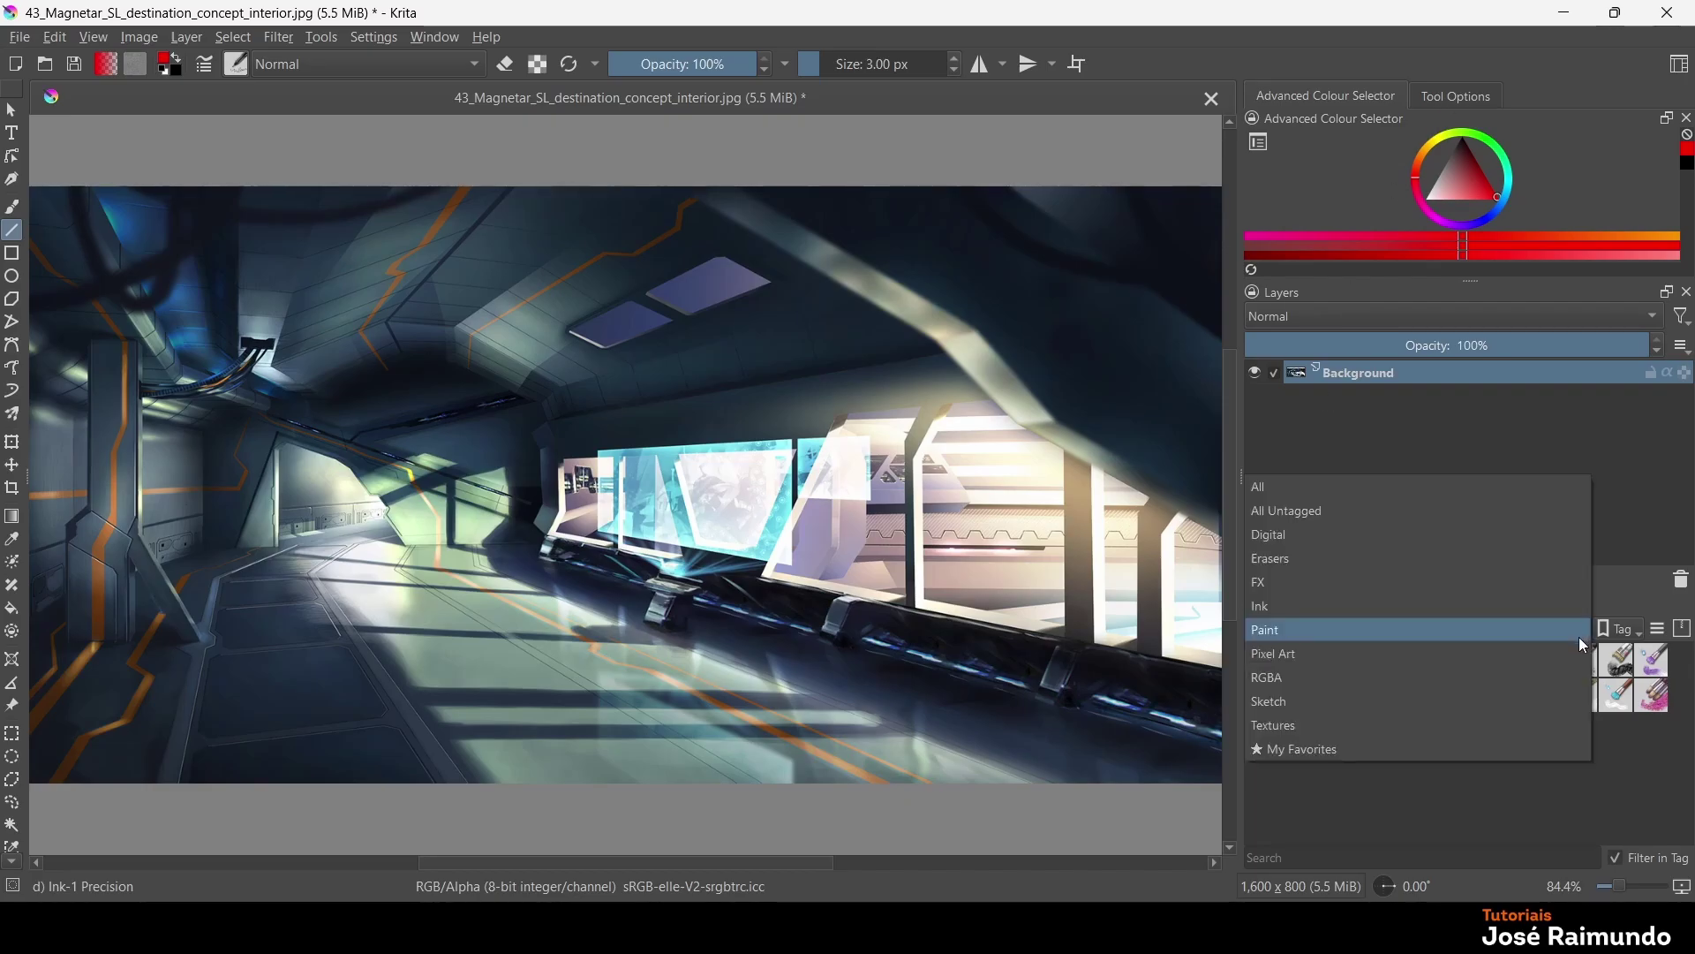
Filter the brush presets by the Ink tag and choose a fully saturated red as the foreground colour
left_click(1583, 634)
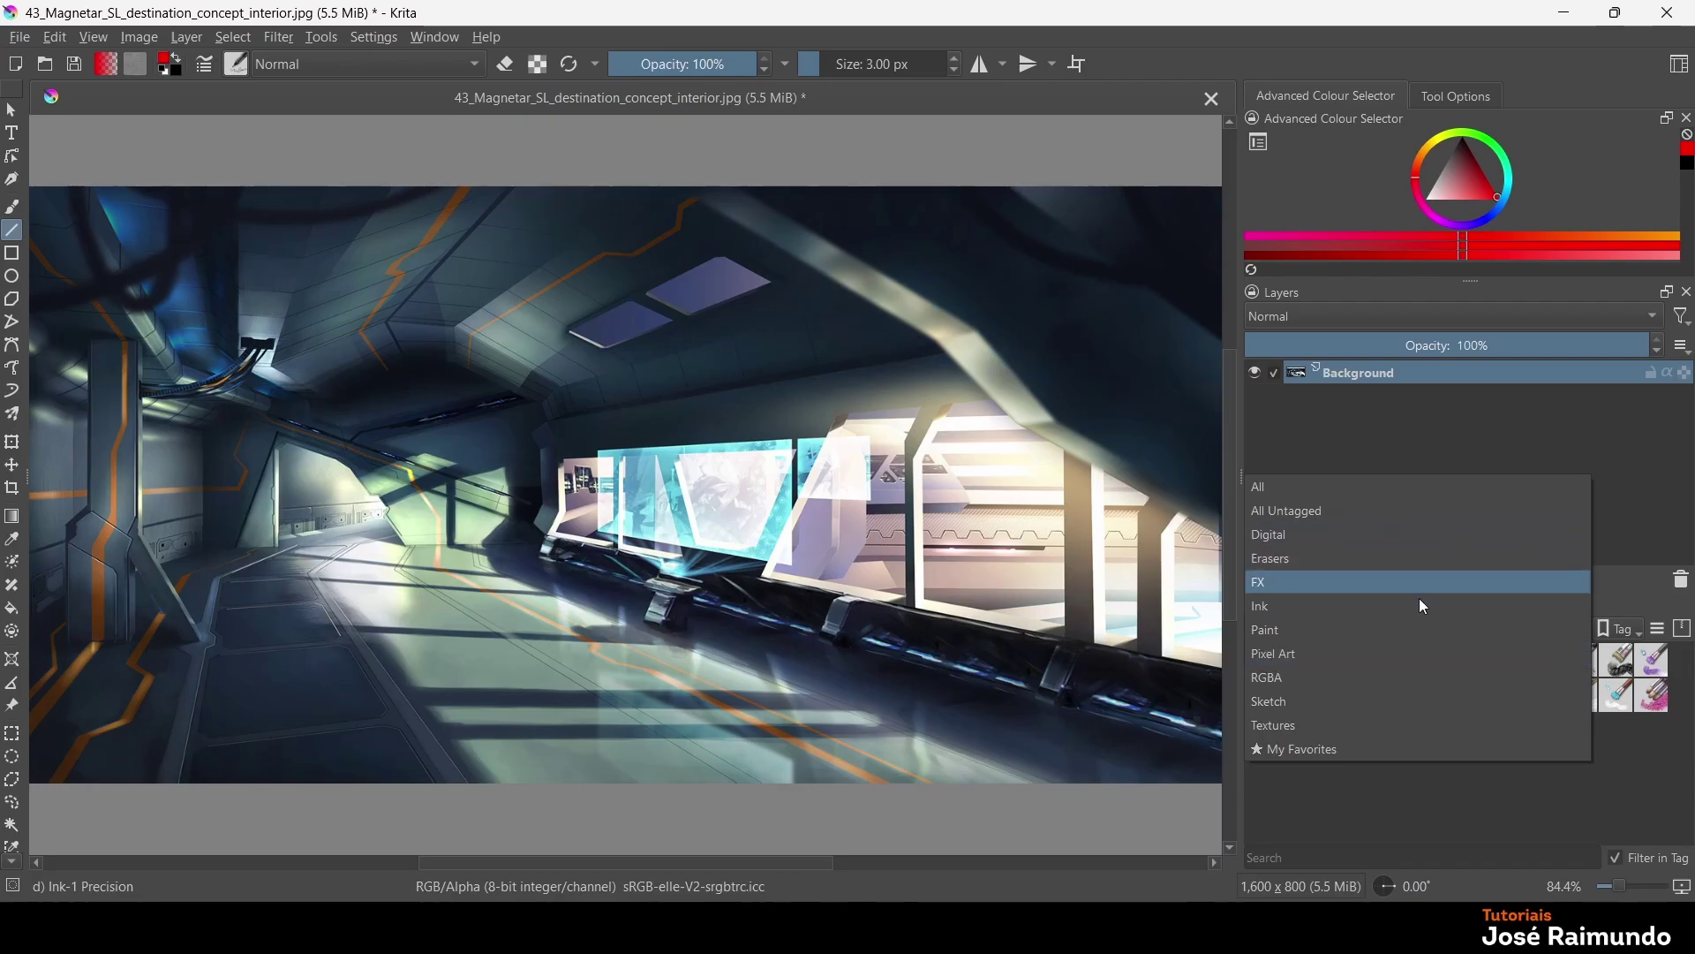
left_click(1356, 610)
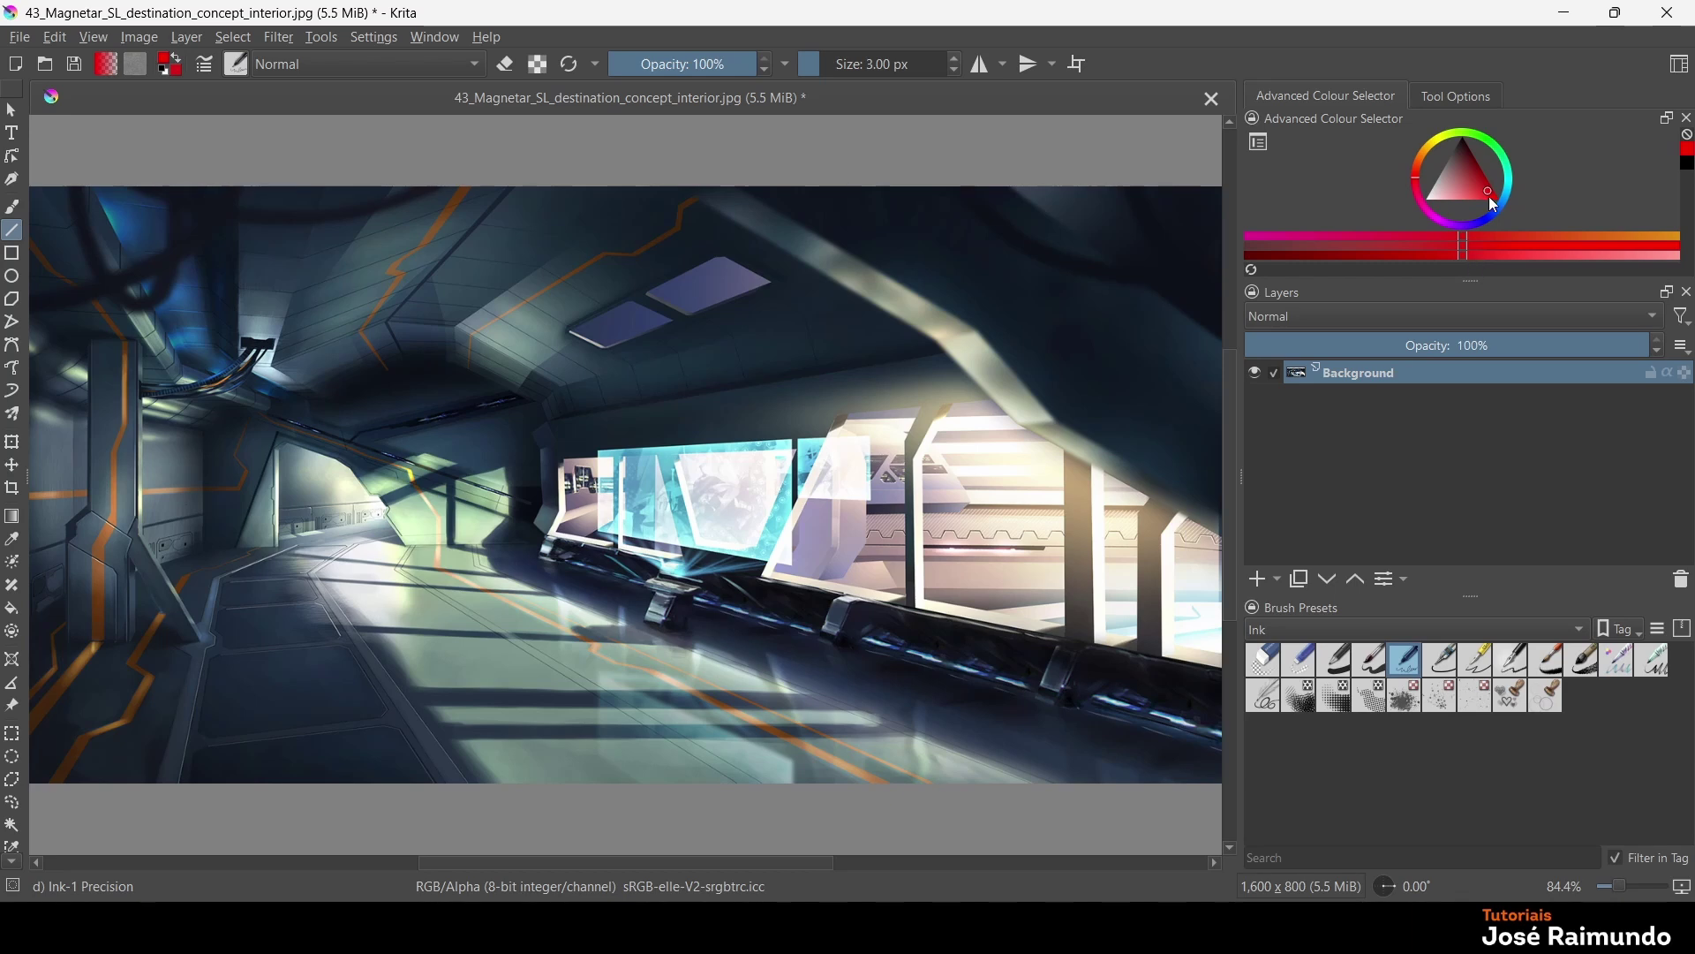
left_click(1490, 192)
mouse_move(1490, 189)
left_mouse_down()
mouse_move(1494, 204)
mouse_move(1474, 191)
mouse_move(1501, 203)
left_mouse_up()
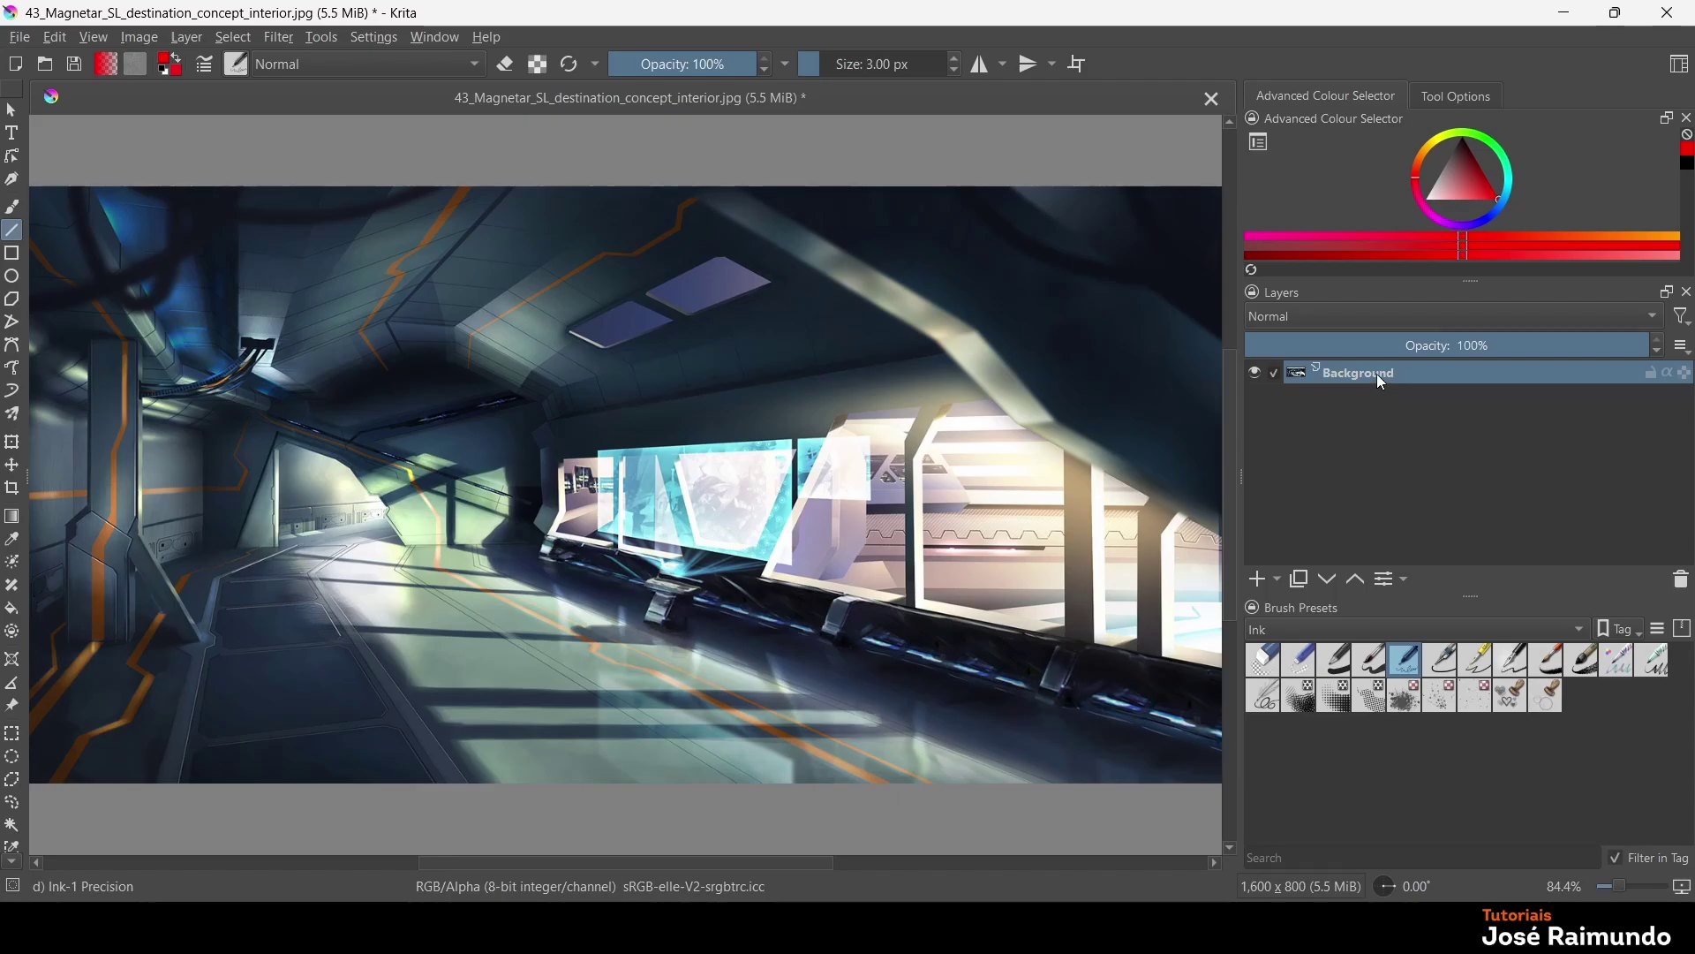
Lock the Background layer and add a new paint layer named Grelha Prespetiva above it
left_click(1651, 372)
left_click(1260, 580)
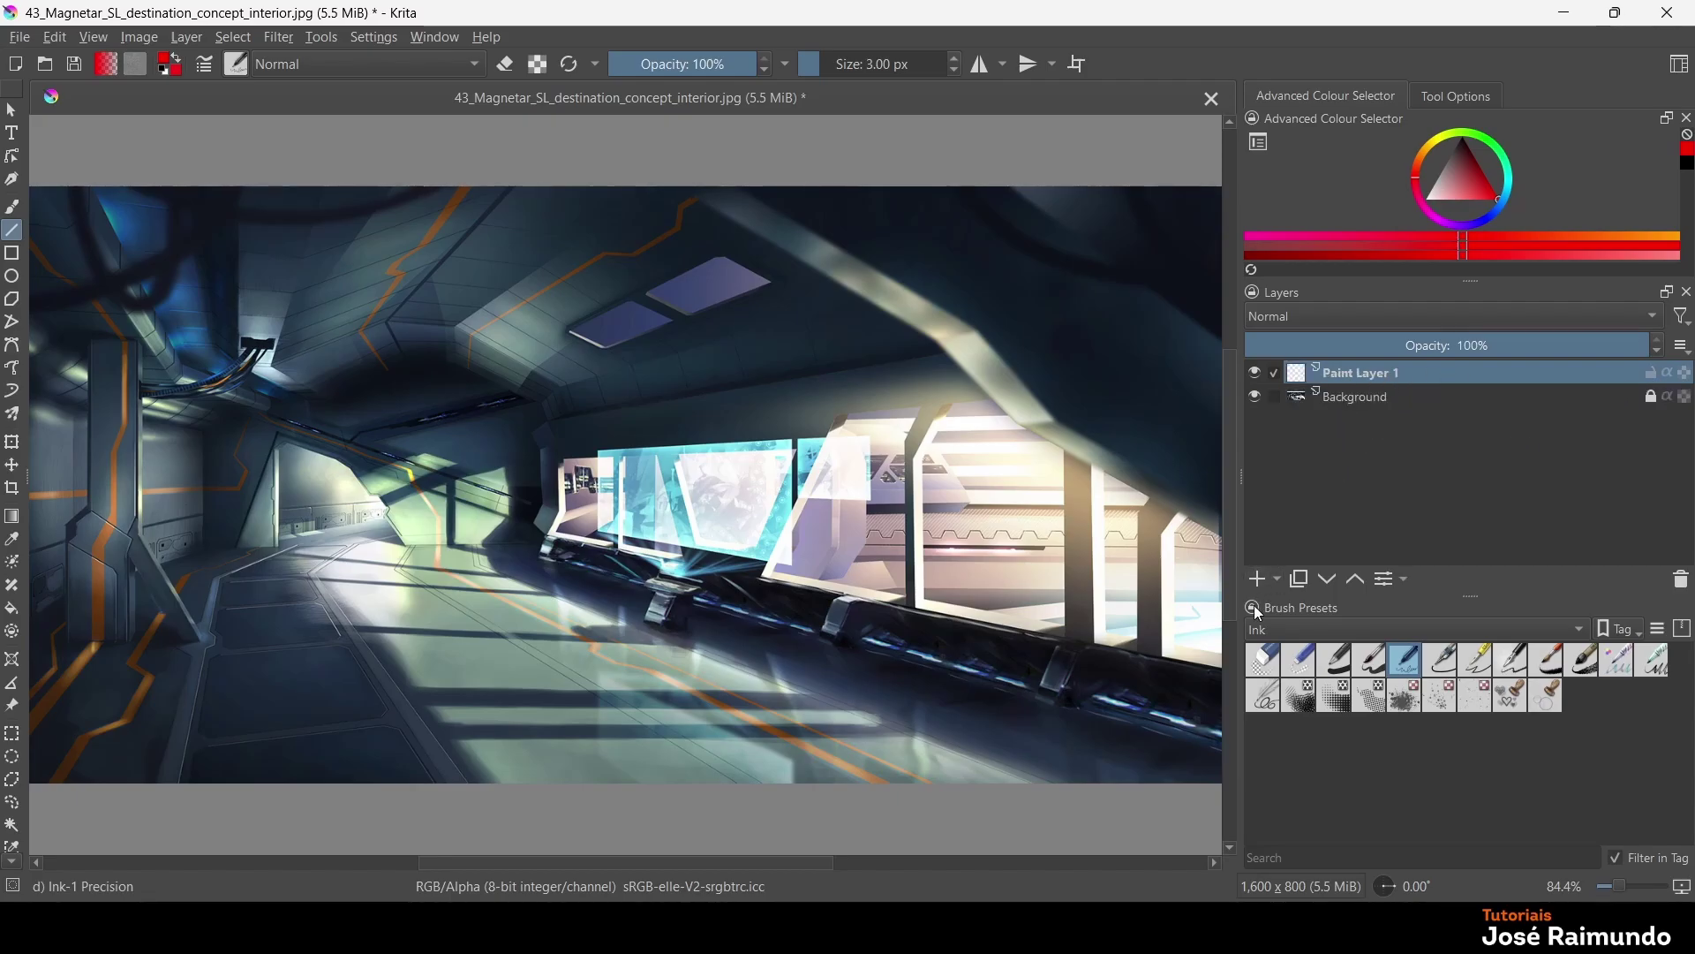
double_click(1390, 375)
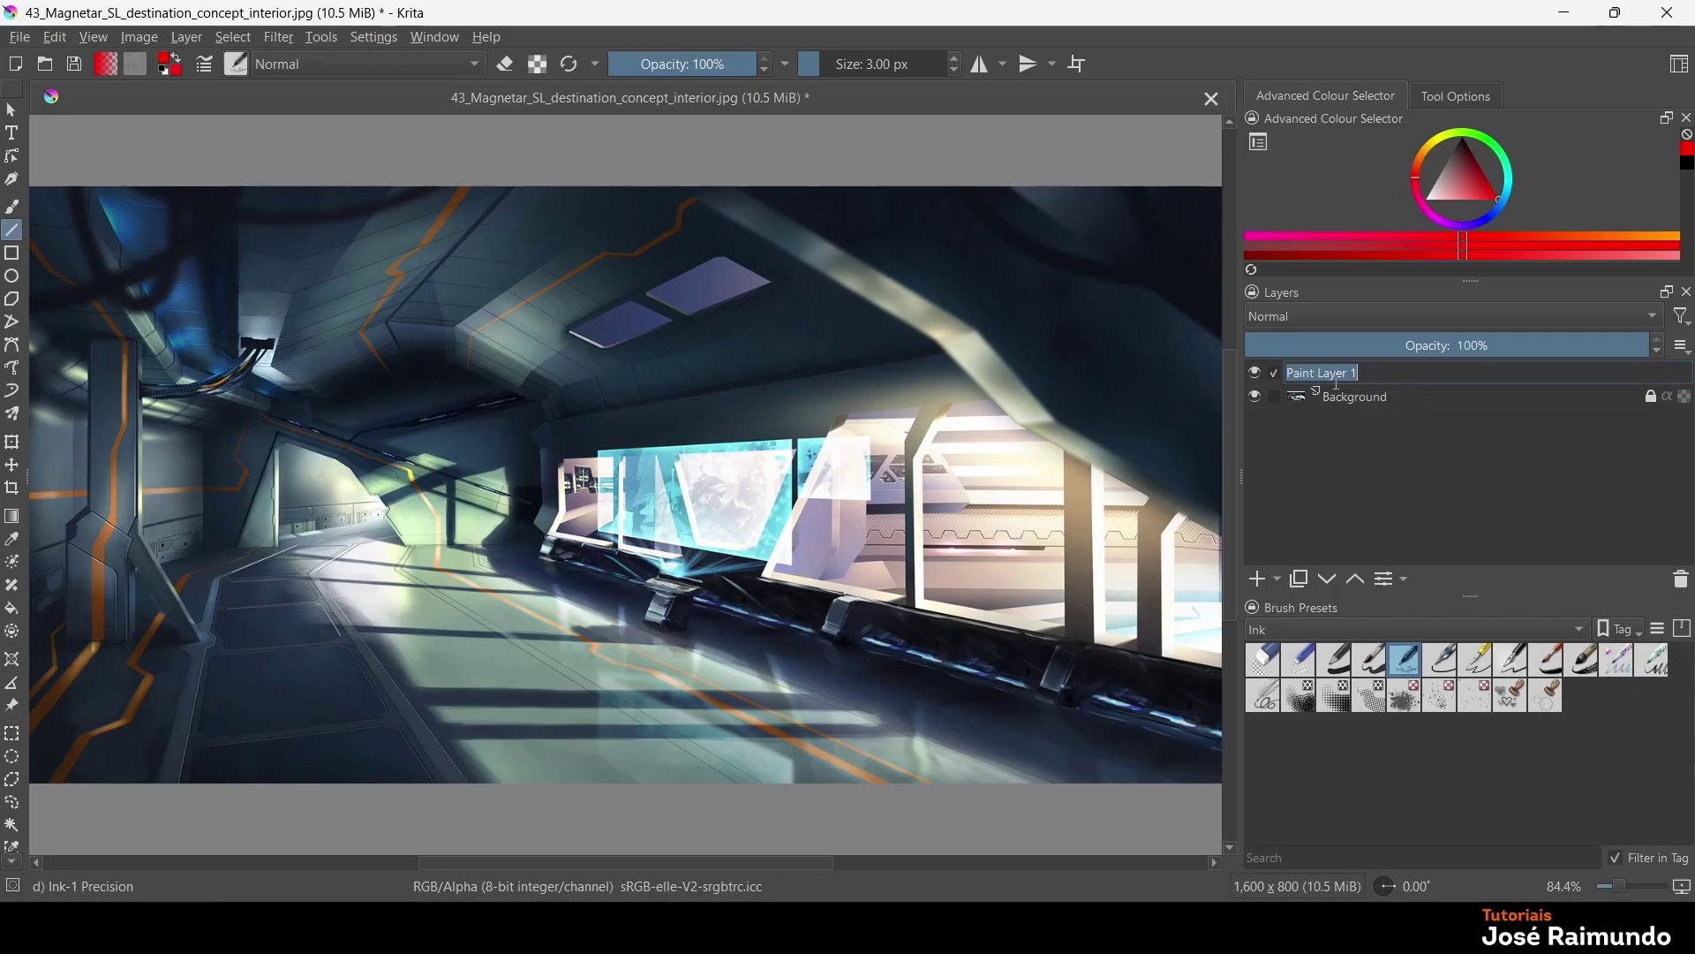
type("Grelha Prespetiva")
key("Return")
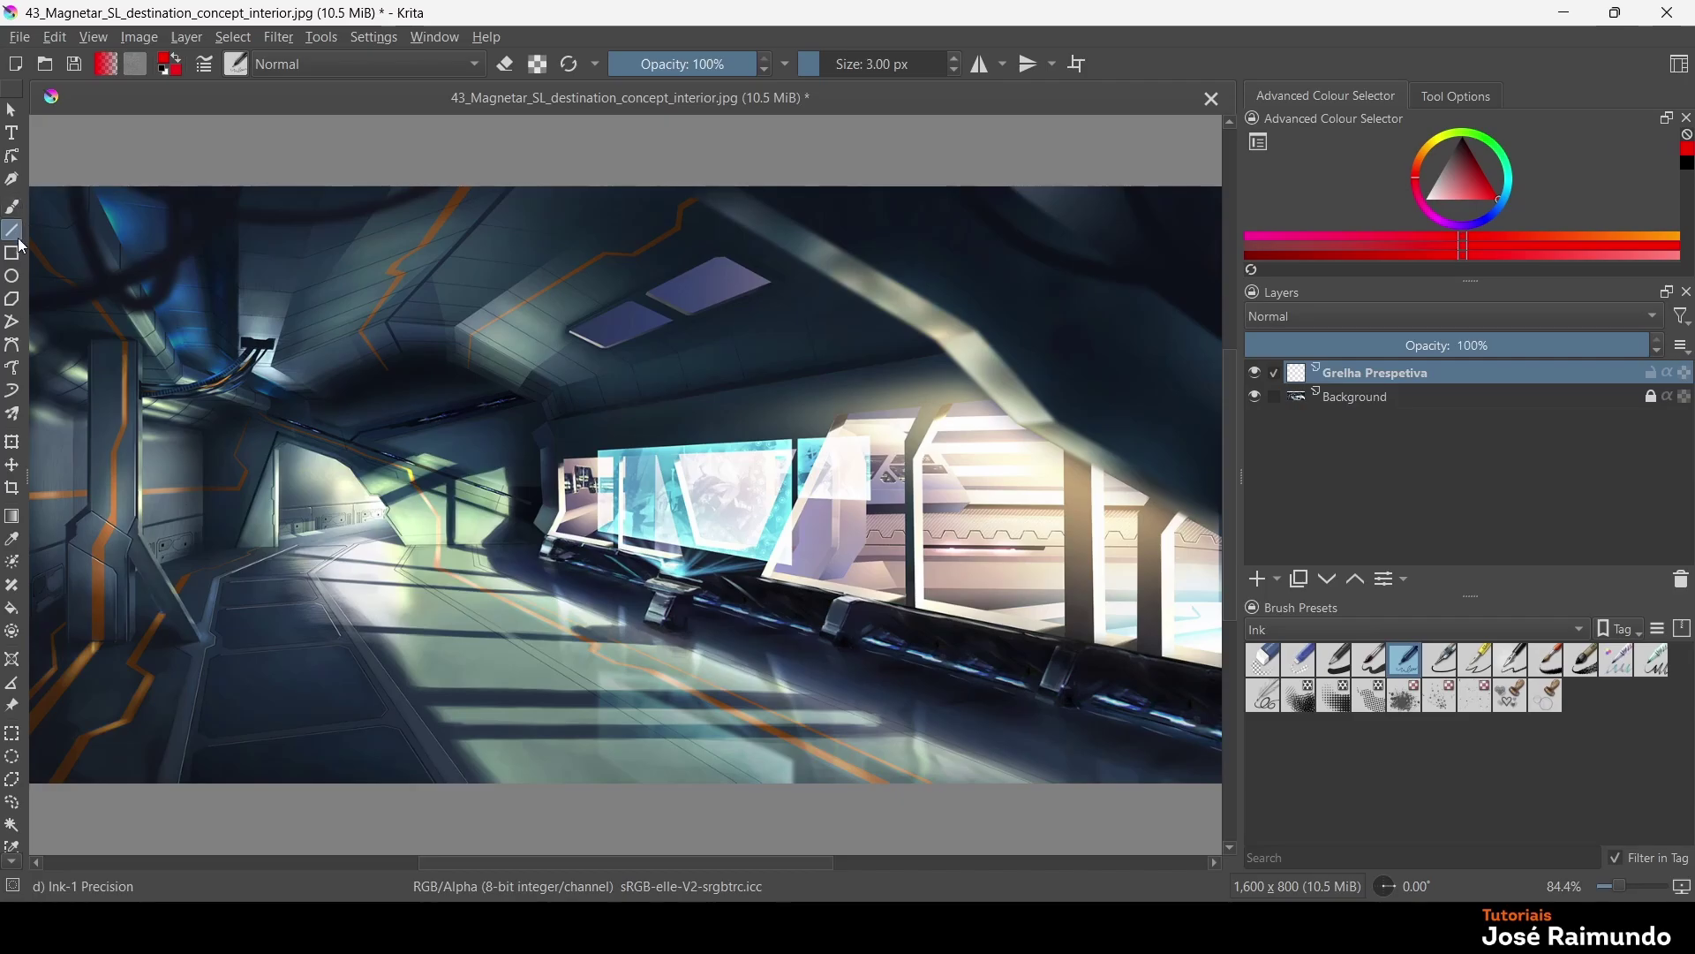
Try freehand brush strokes across the corridor image and undo them
left_click(13, 208)
mouse_move(235, 476)
left_mouse_down()
mouse_move(279, 465)
mouse_move(369, 489)
mouse_move(821, 455)
mouse_move(923, 507)
left_mouse_up()
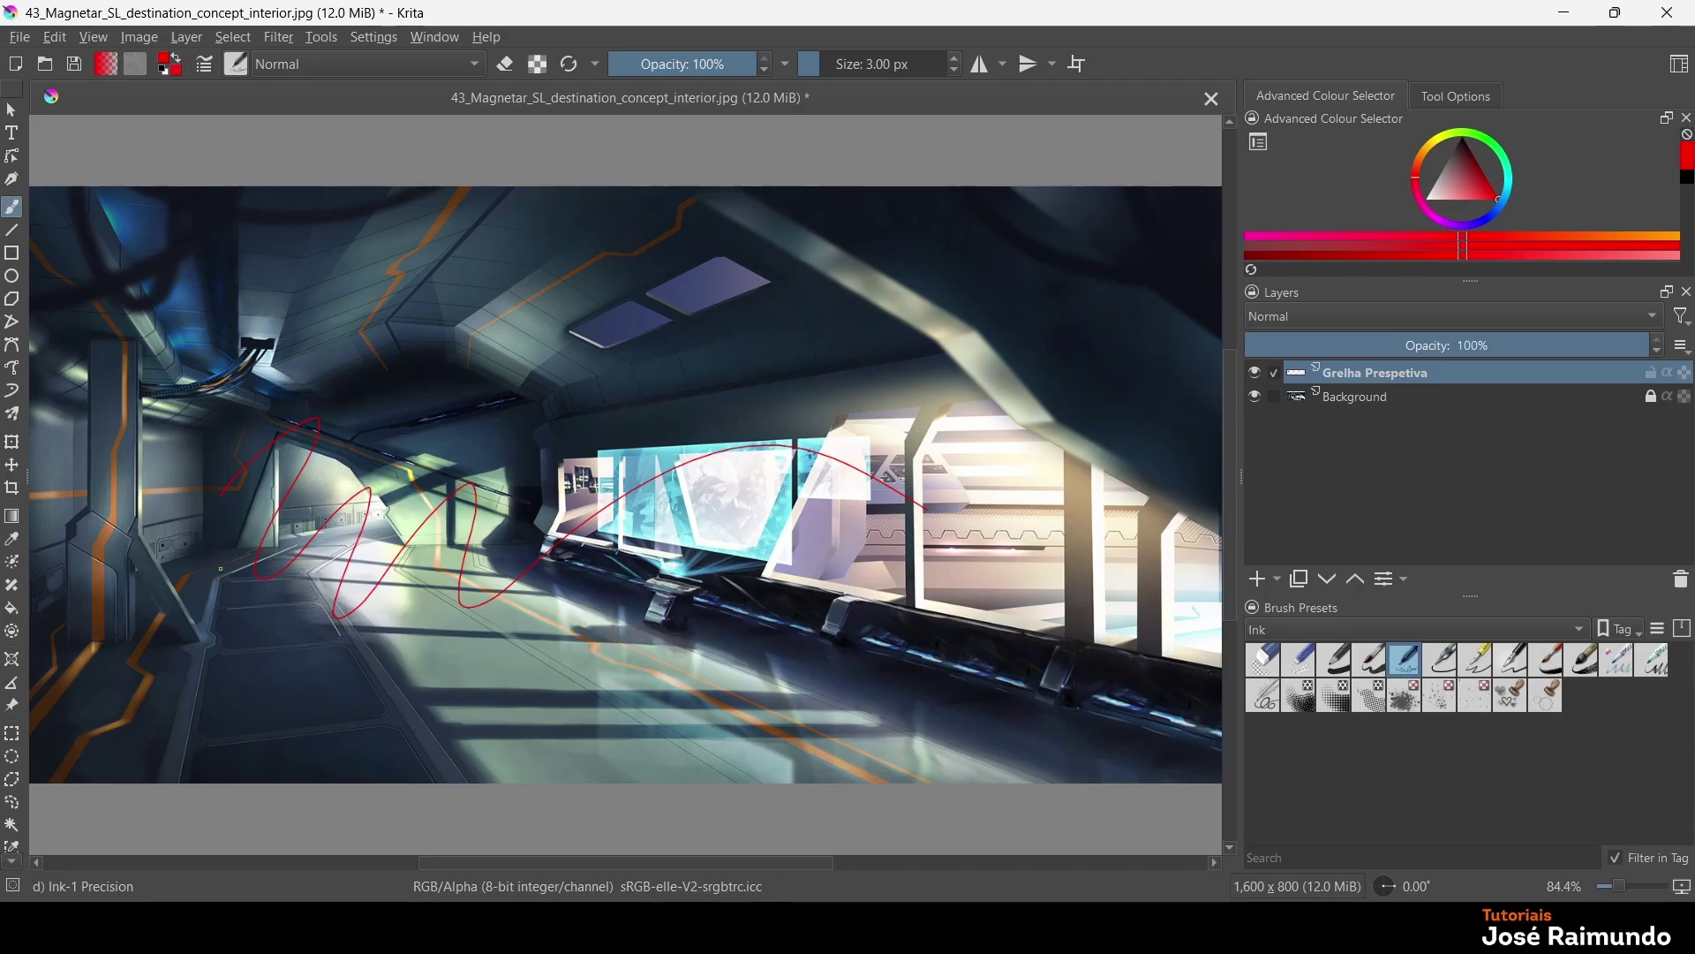
left_click_drag(220, 569, 188, 867)
key("ctrl+z")
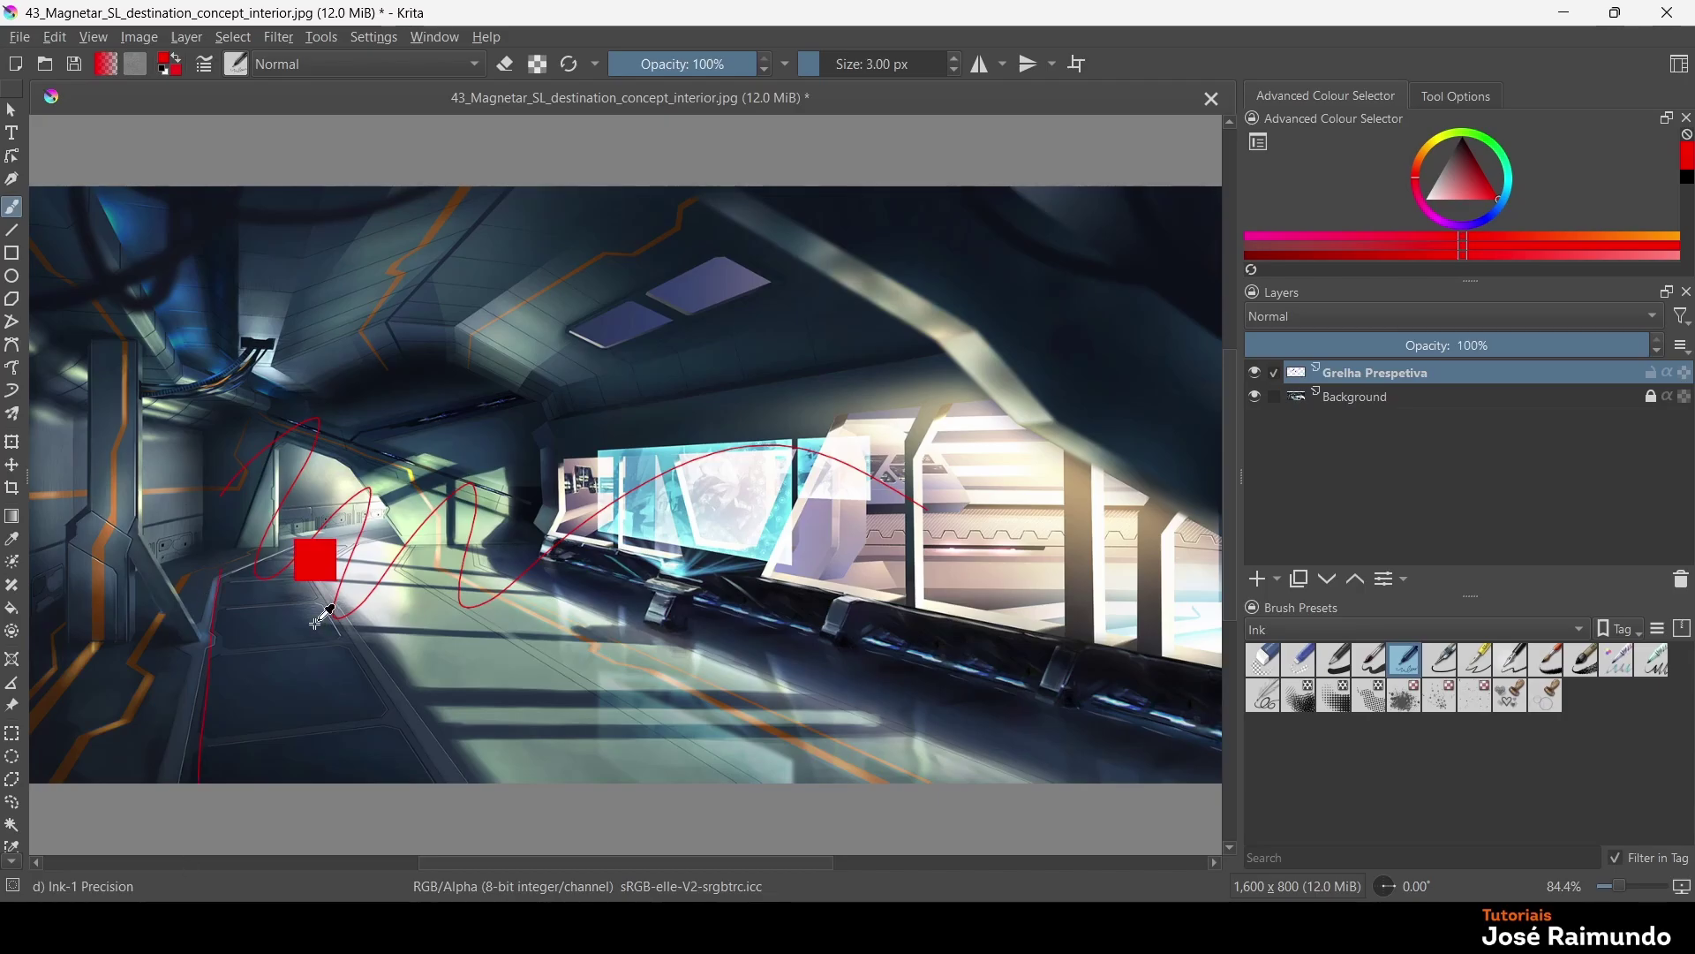
key("ctrl+z")
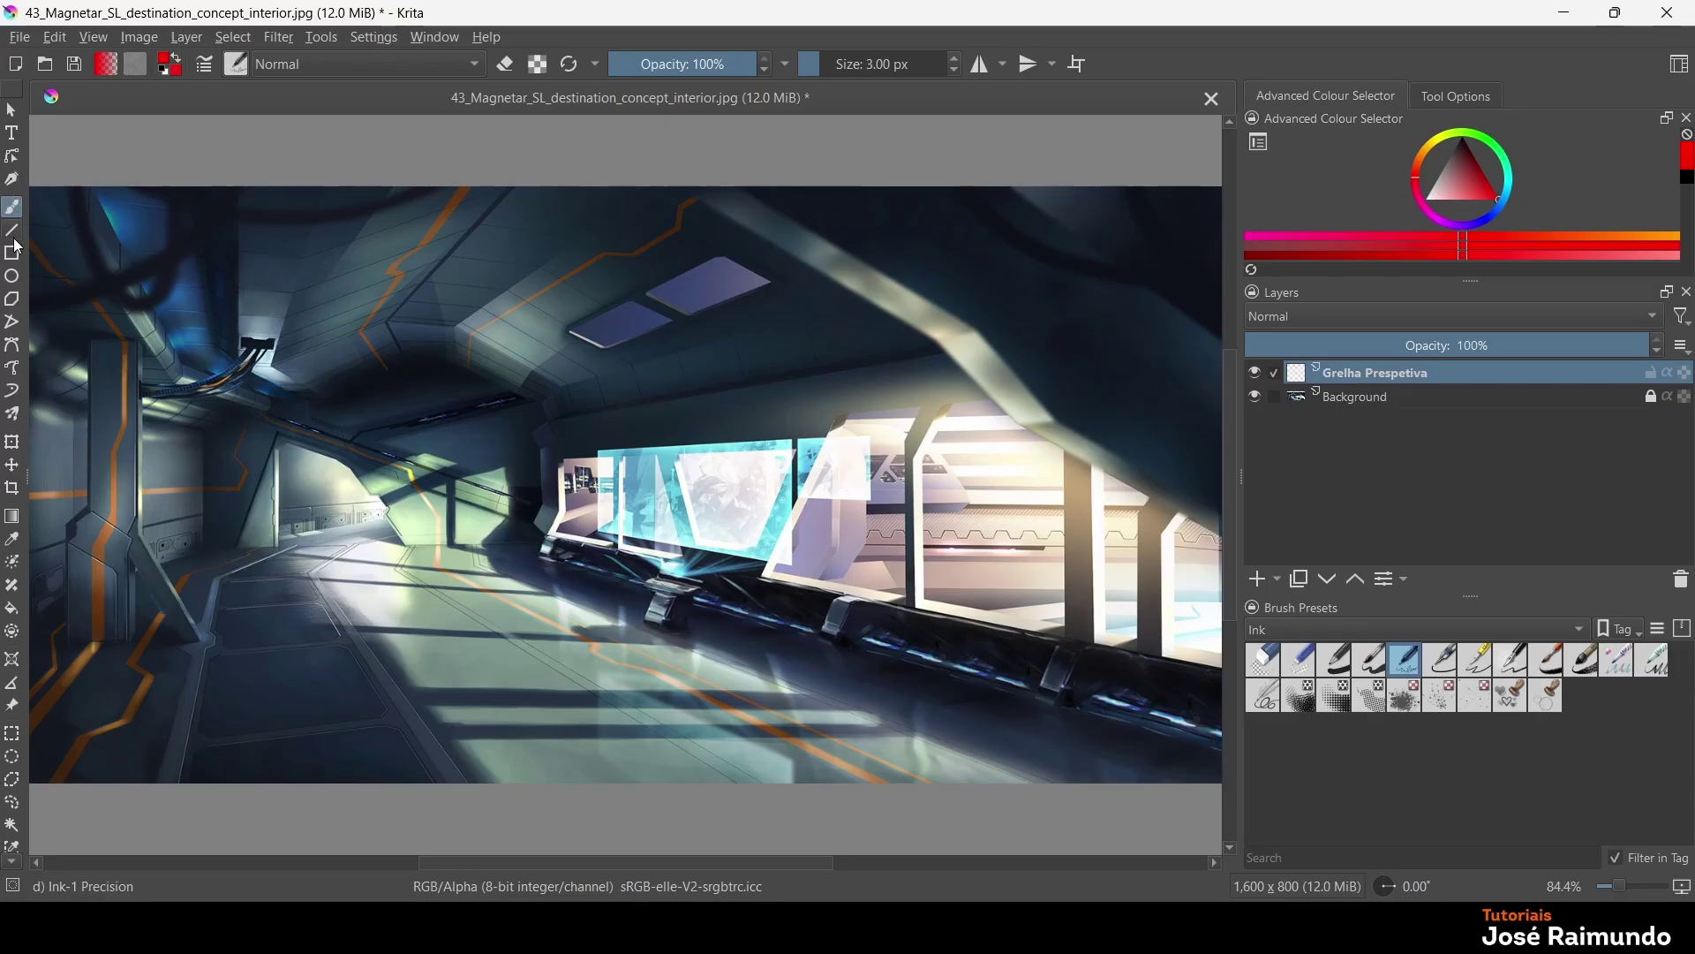
Switch to the Line tool, review its options, and set the brush size to 7.59 px
left_click(12, 230)
left_click(1449, 101)
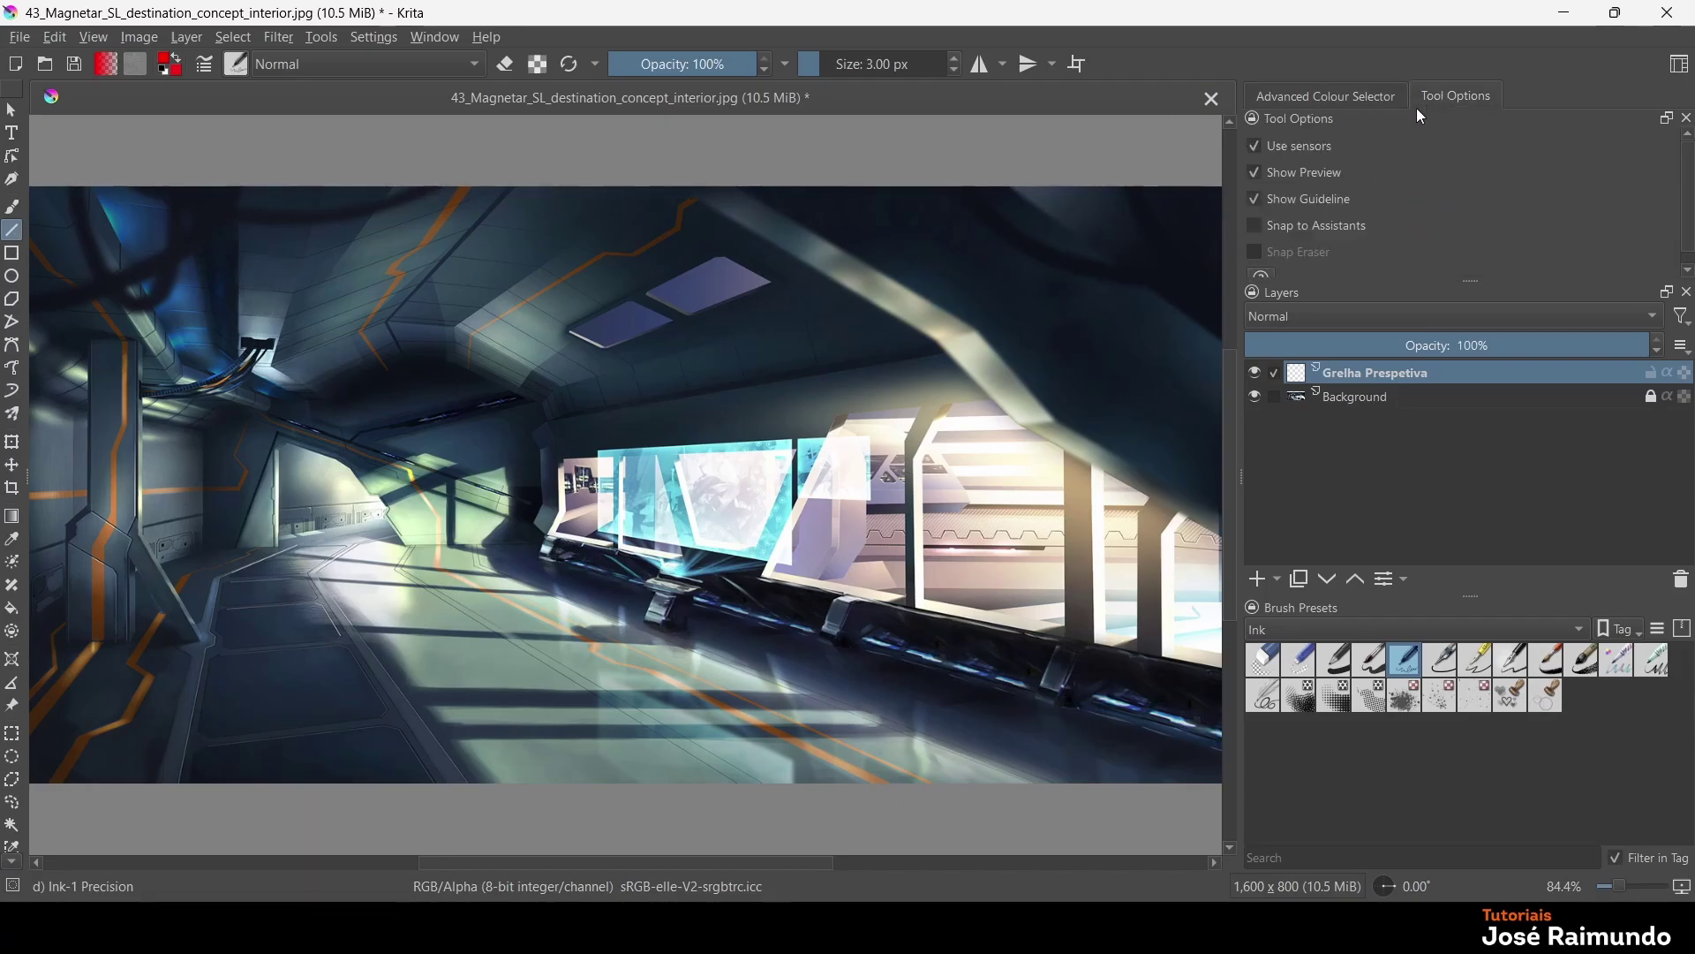
left_click(1374, 99)
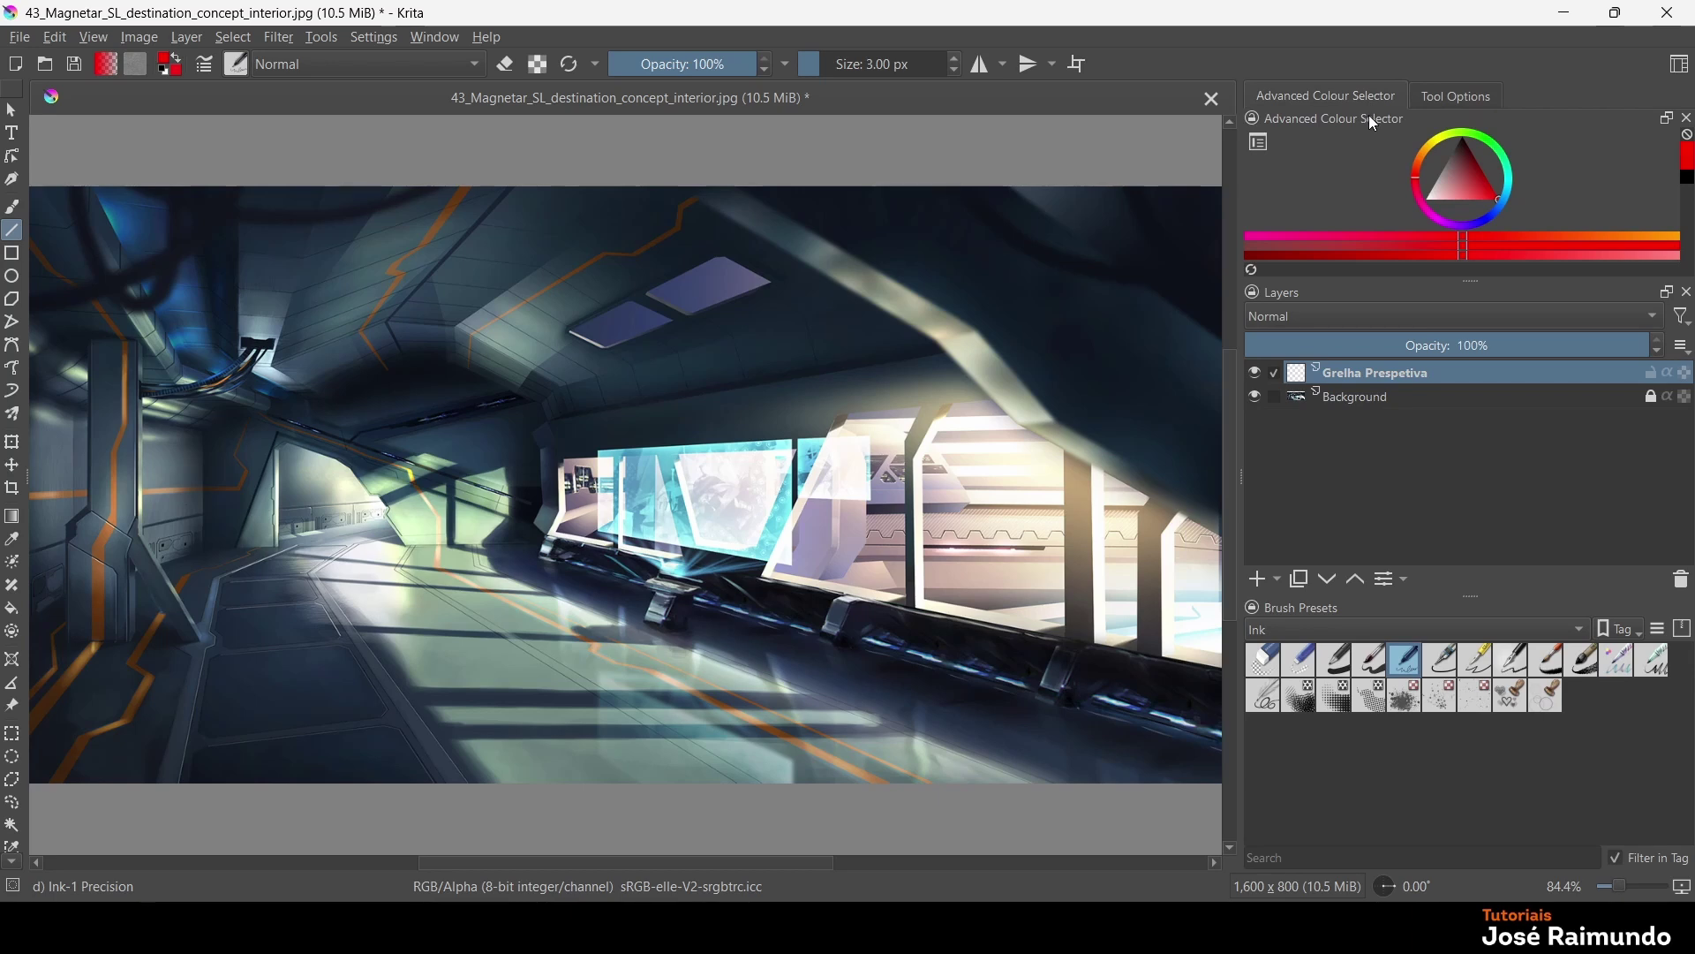
left_click(1455, 106)
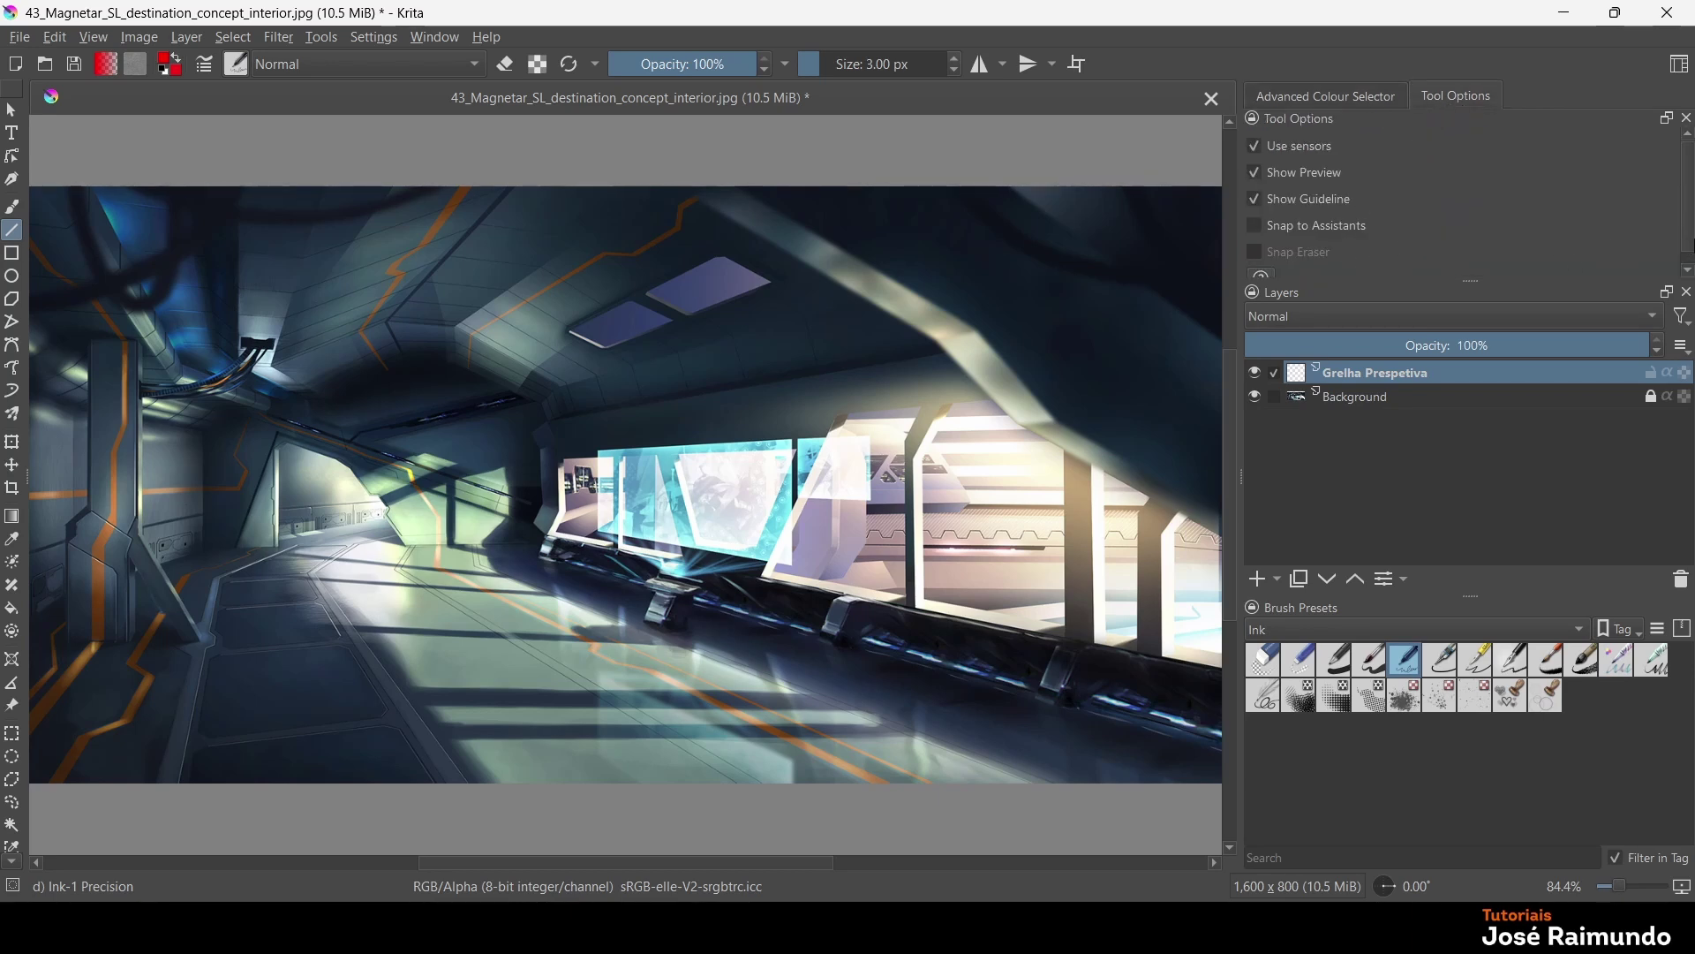
left_click_drag(1689, 240, 1681, 203)
left_click(1363, 98)
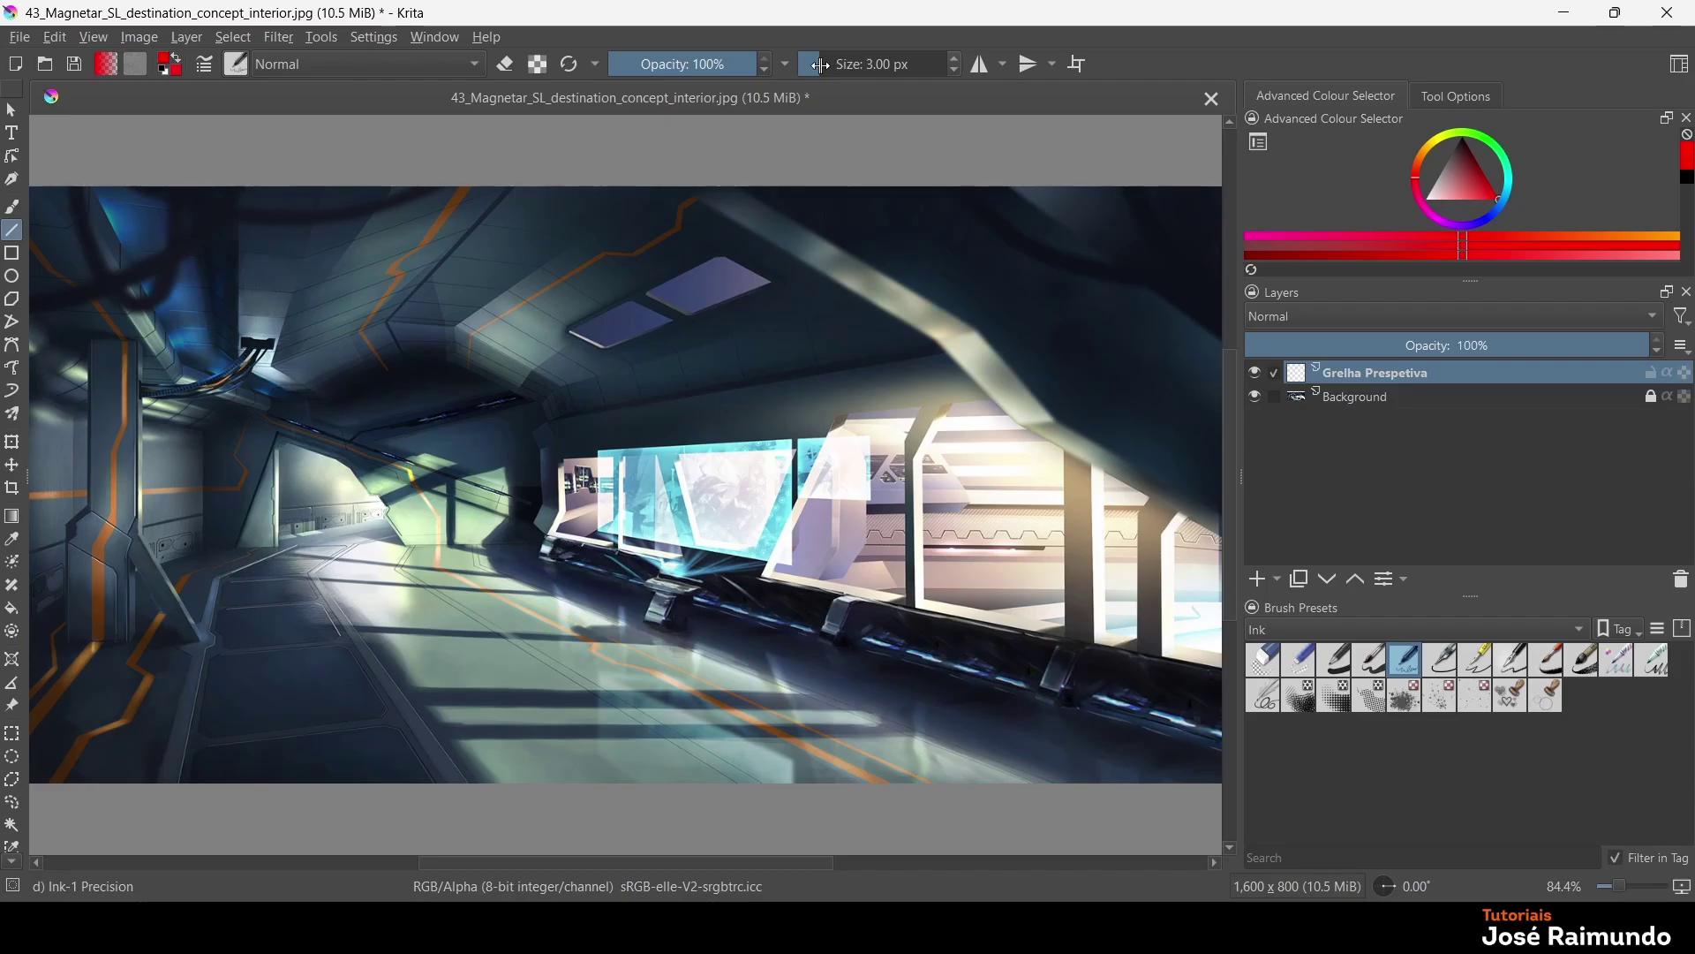
left_click_drag(821, 65, 824, 65)
left_click(955, 58)
Draw a diagonal test line, toggle the Grelha Prespetiva layer's visibility, and undo the line
left_click_drag(469, 389, 750, 641)
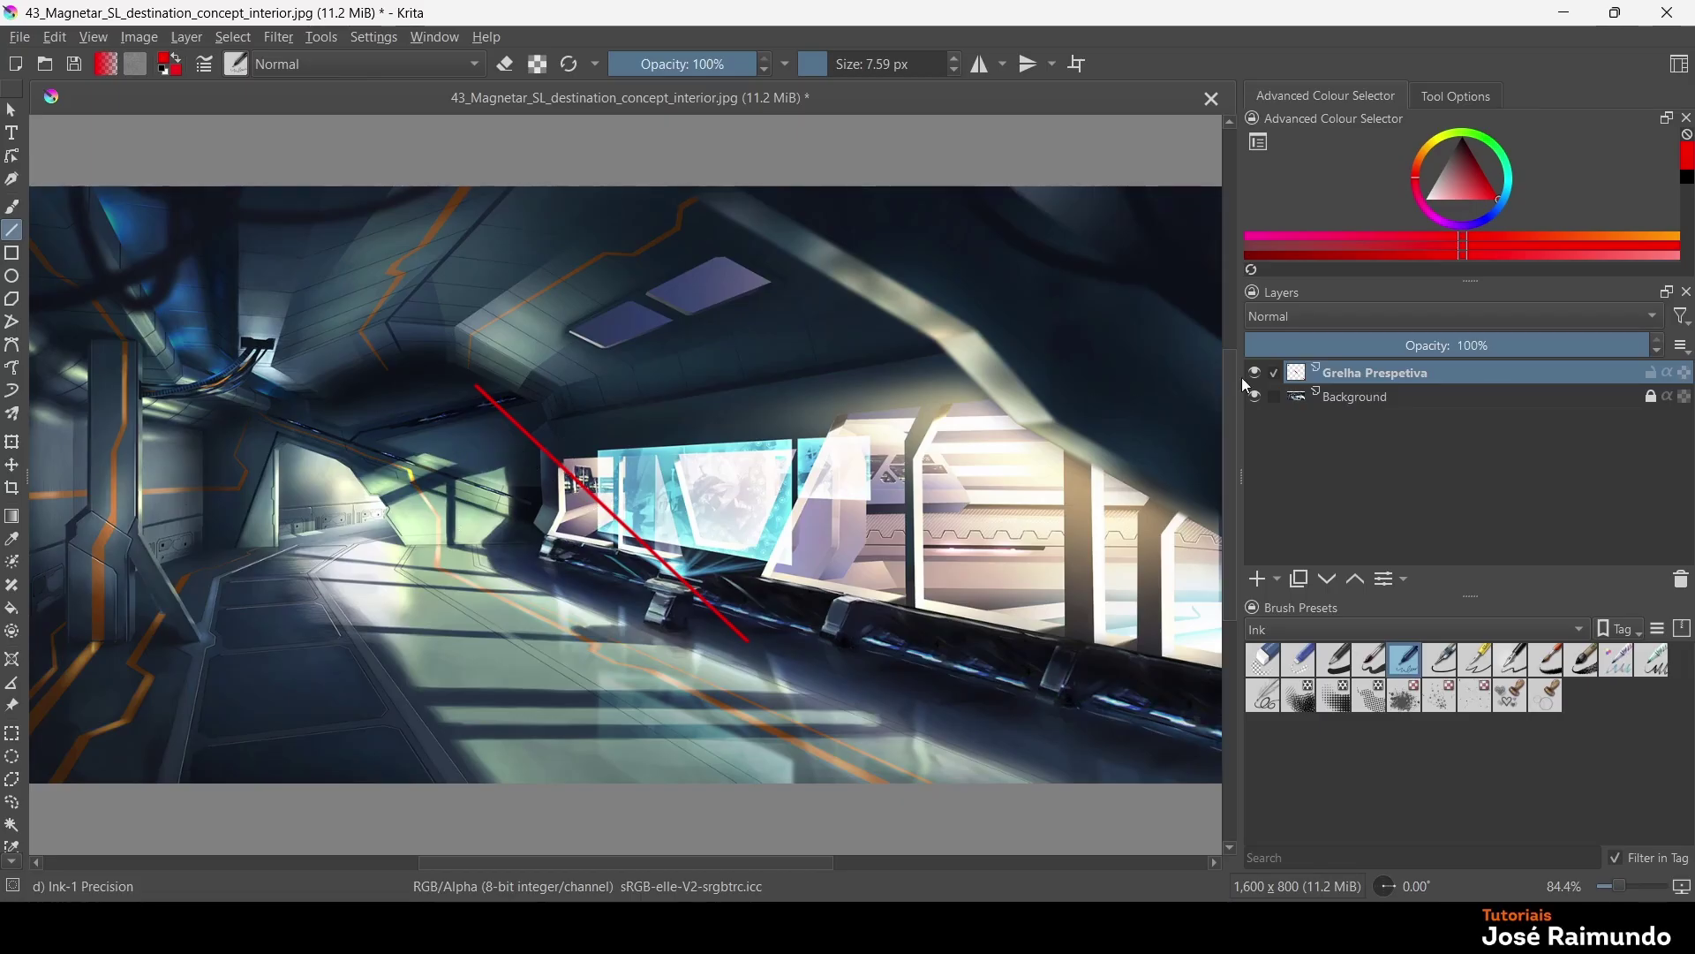
left_click(1257, 377)
left_click(1258, 377)
left_click(1257, 377)
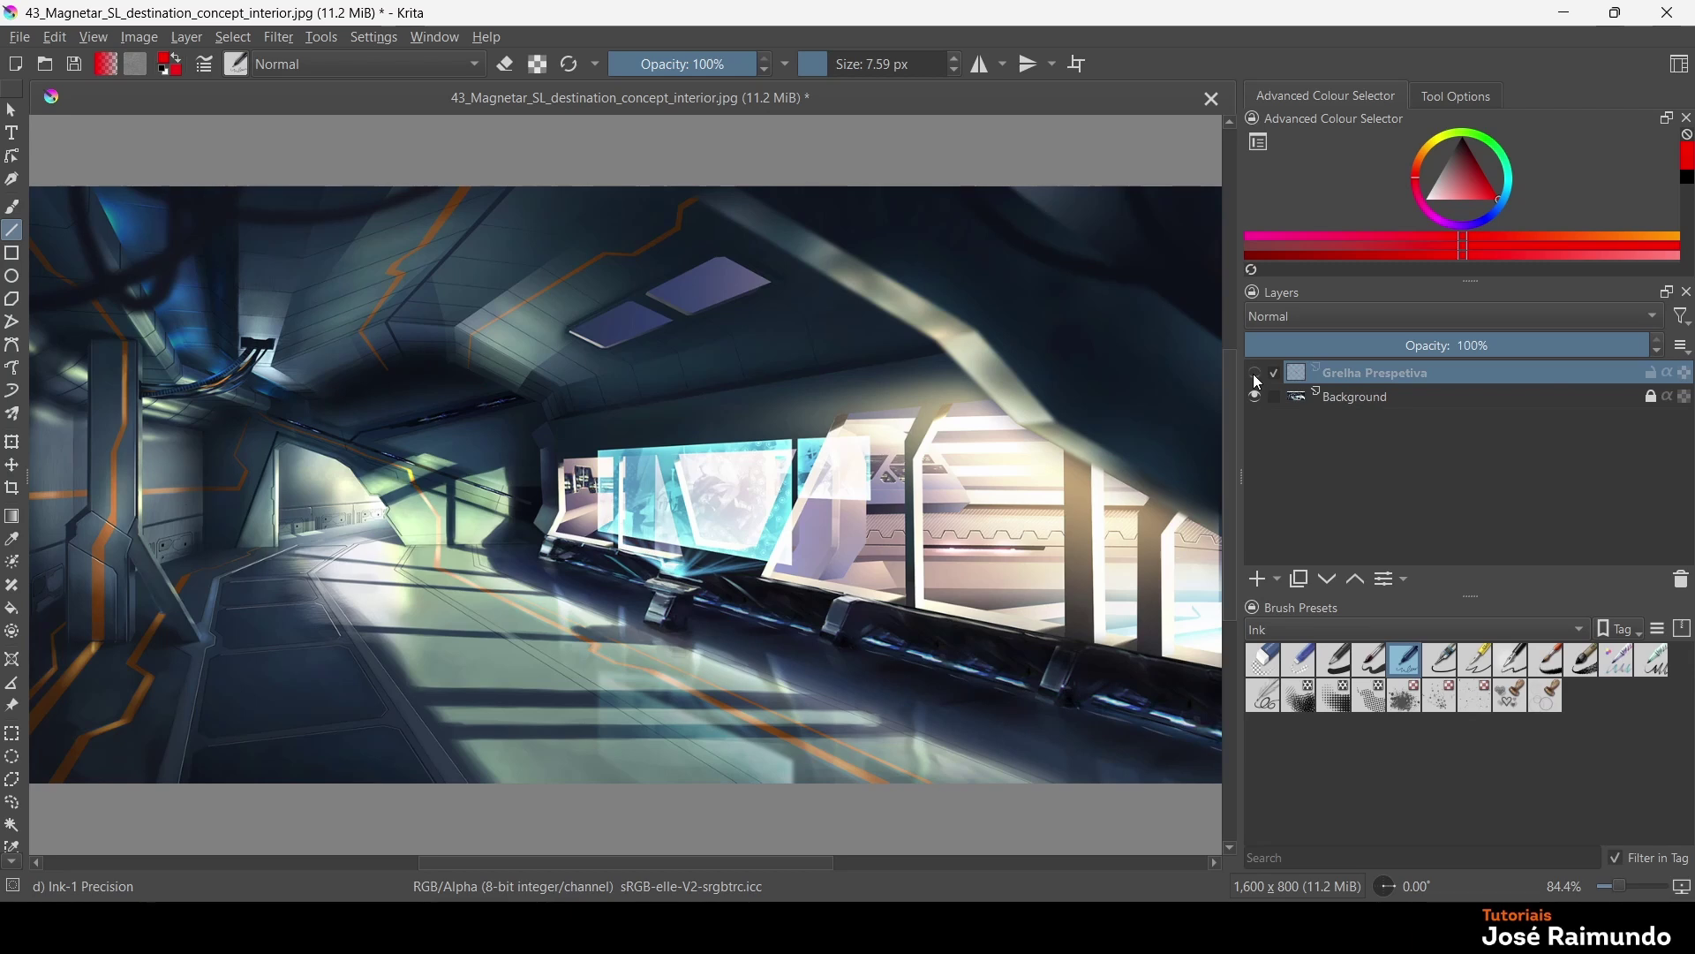
left_click(1257, 378)
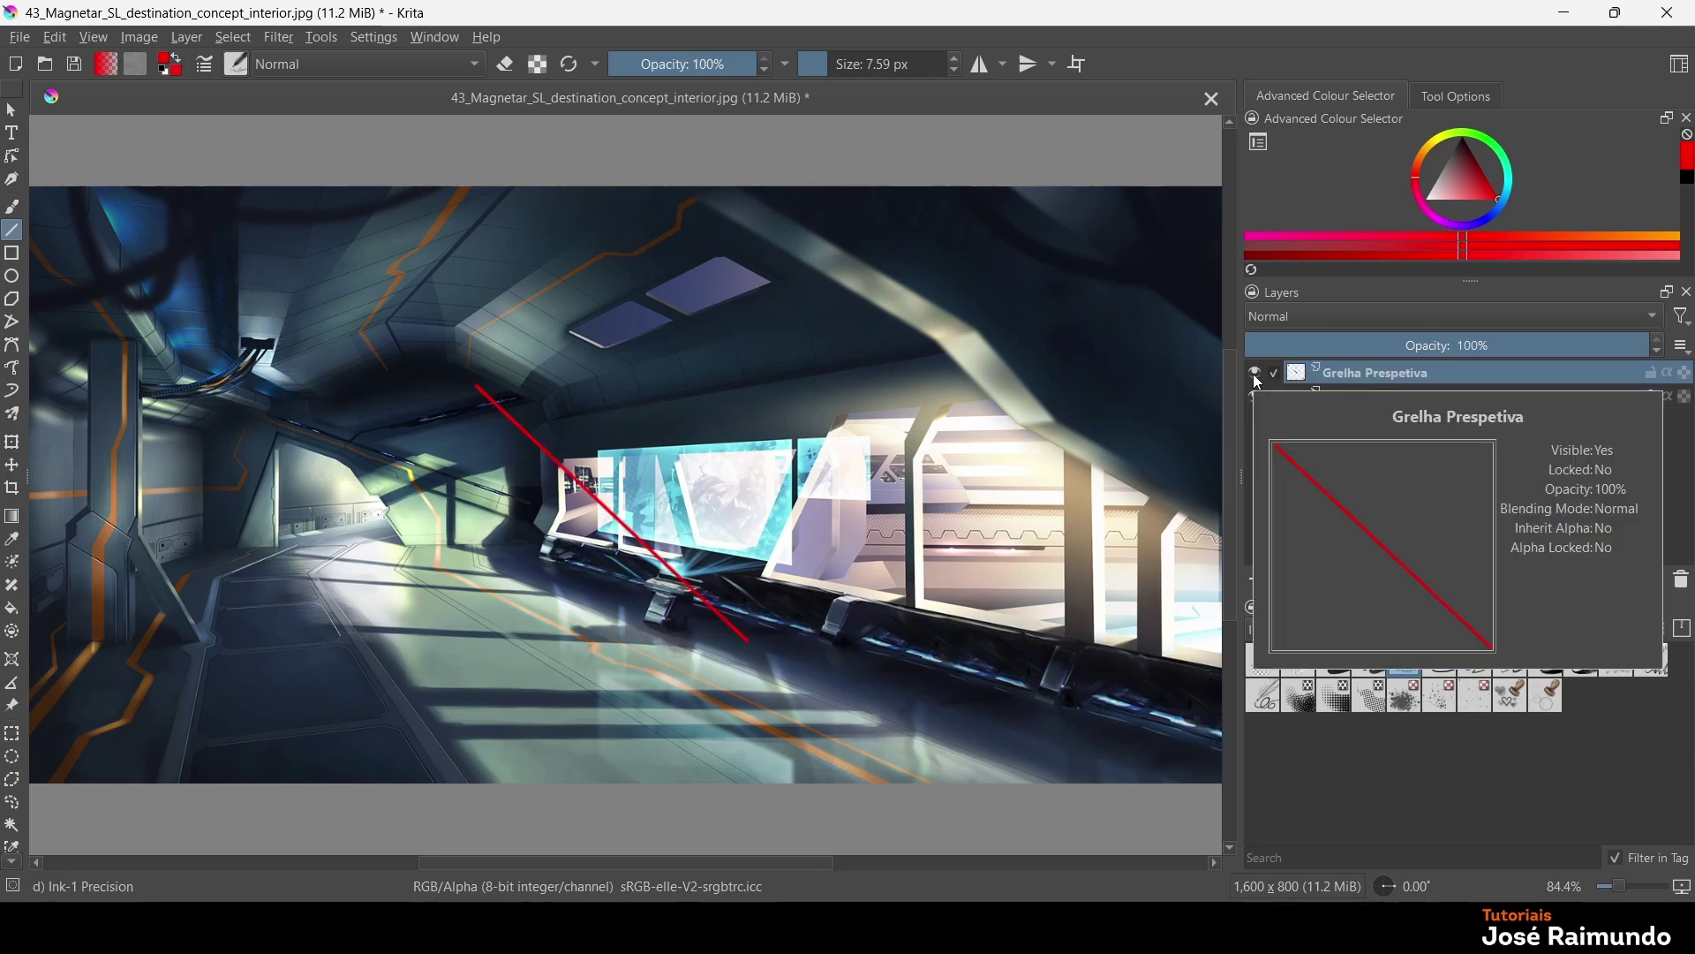
key("ctrl+z")
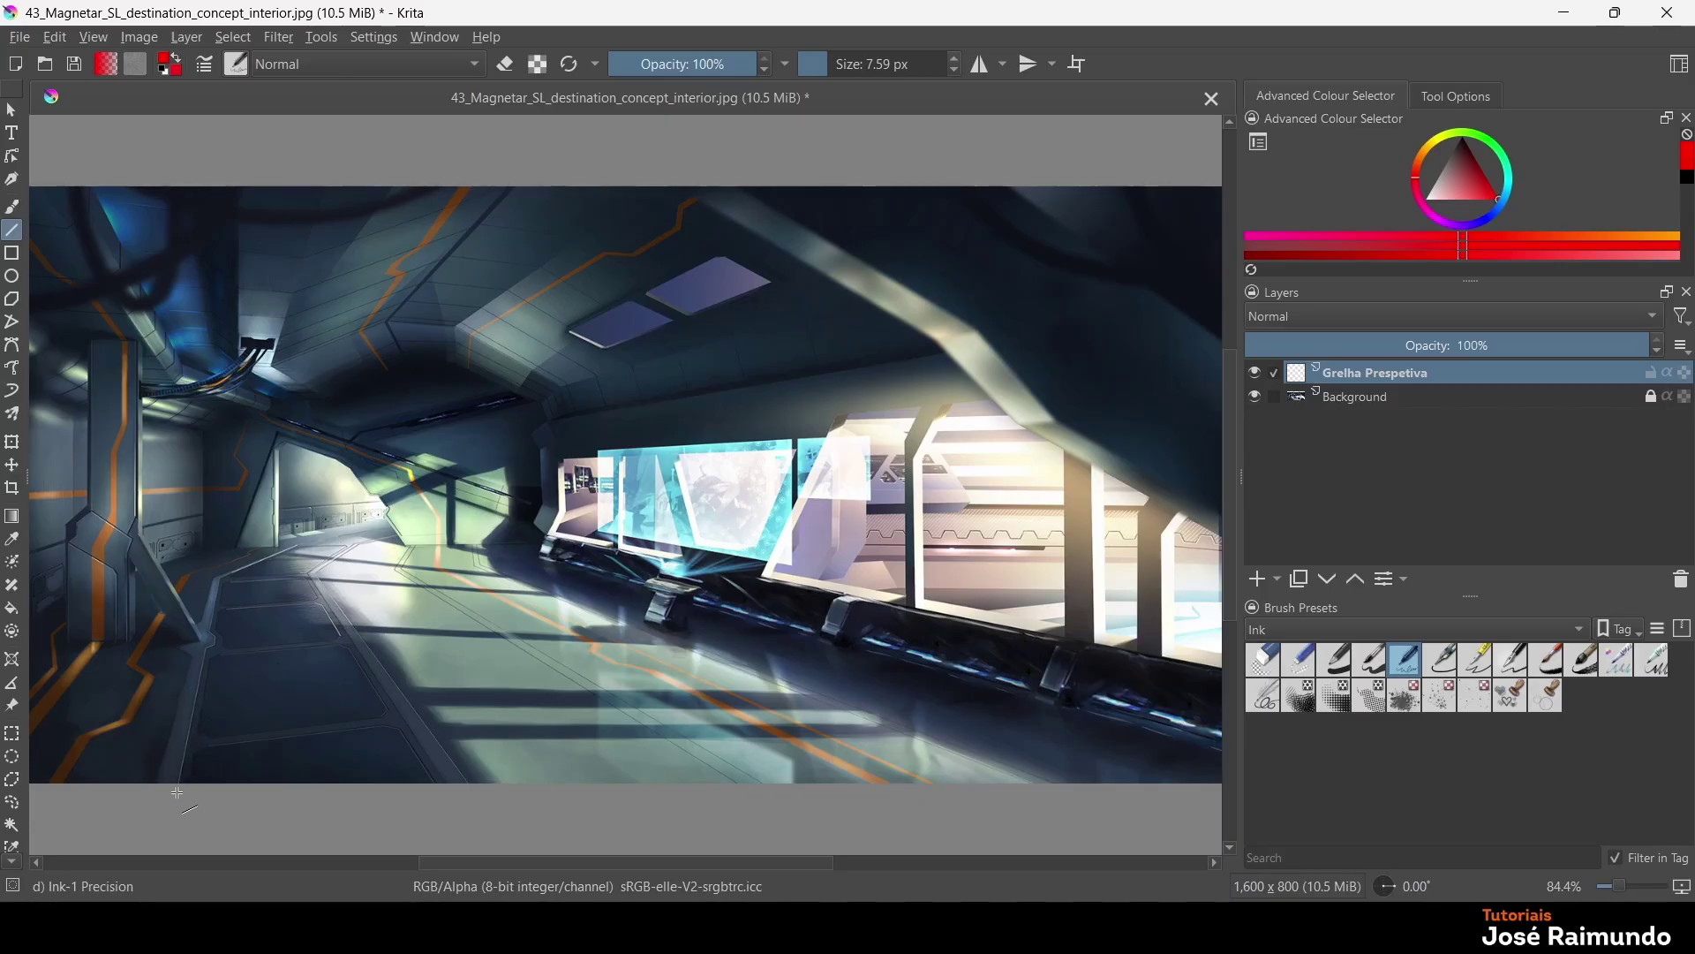
Draw two red lines from the image's lower edge along the floor's sides, crossing at the corridor's vanishing point
left_click_drag(177, 788, 265, 349)
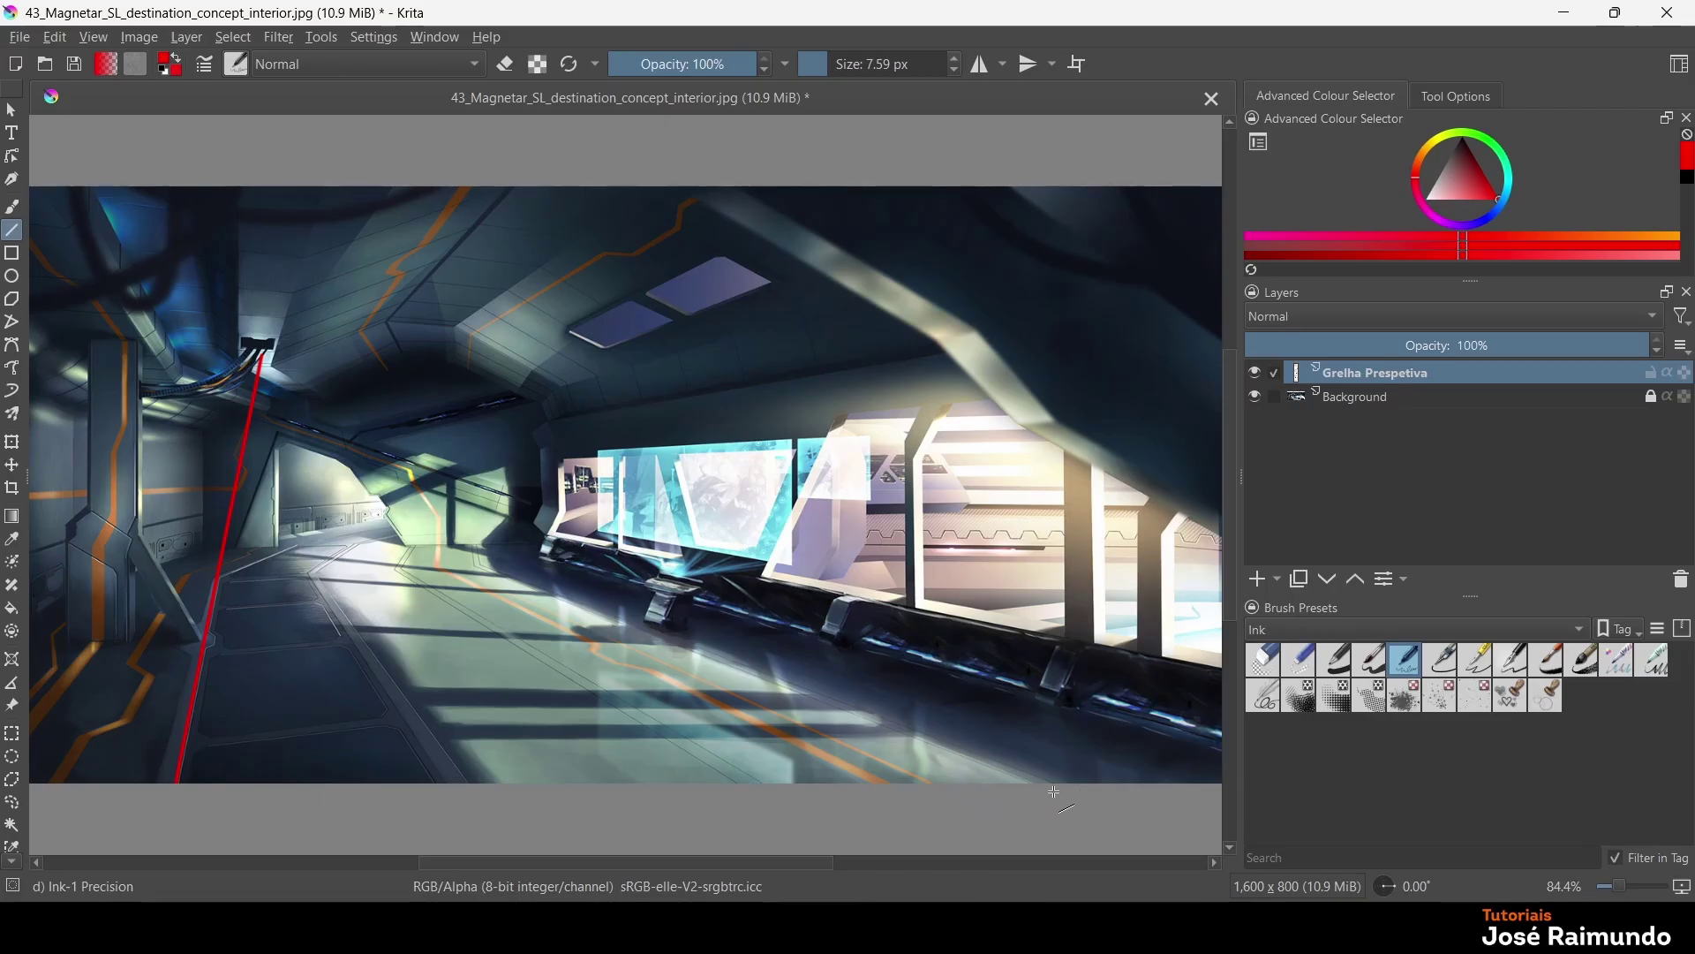
left_click_drag(1056, 793, 173, 448)
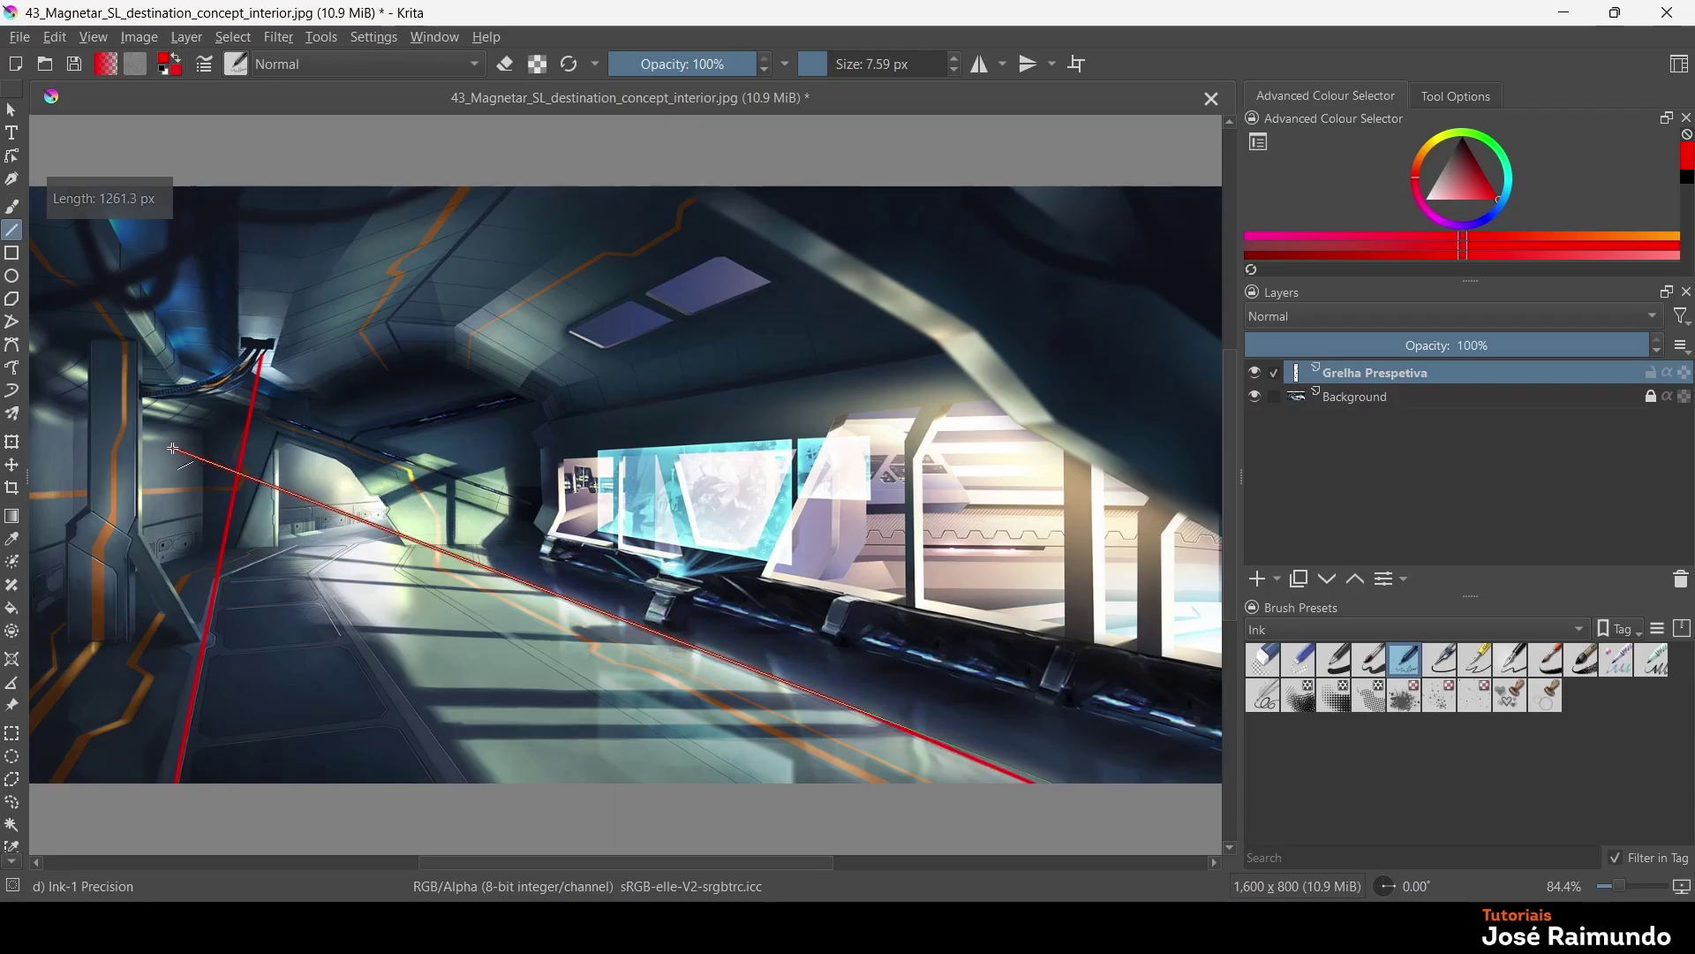
left_click_drag(175, 449, 171, 449)
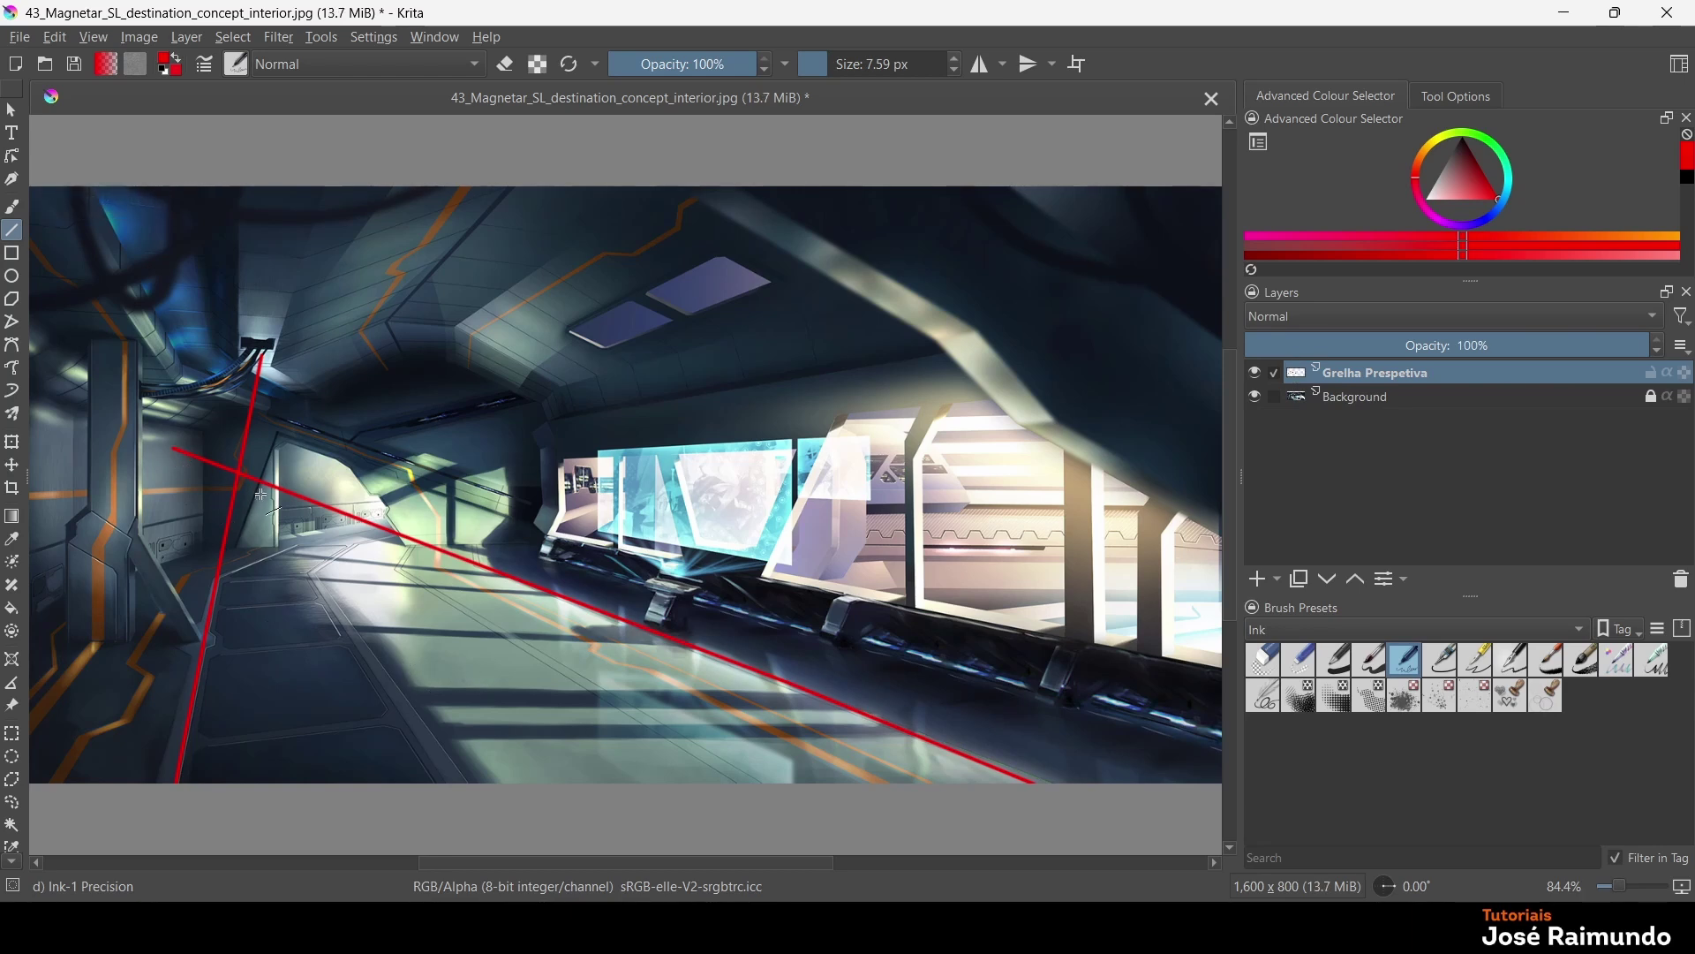
Draw two more perspective lines from the vanishing point, one along the central floor panel's right edge and one to the image's lower-left area
mouse_move(244, 475)
left_mouse_down()
mouse_move(474, 819)
mouse_move(509, 835)
left_mouse_up()
scroll(466, 664, "down", 2)
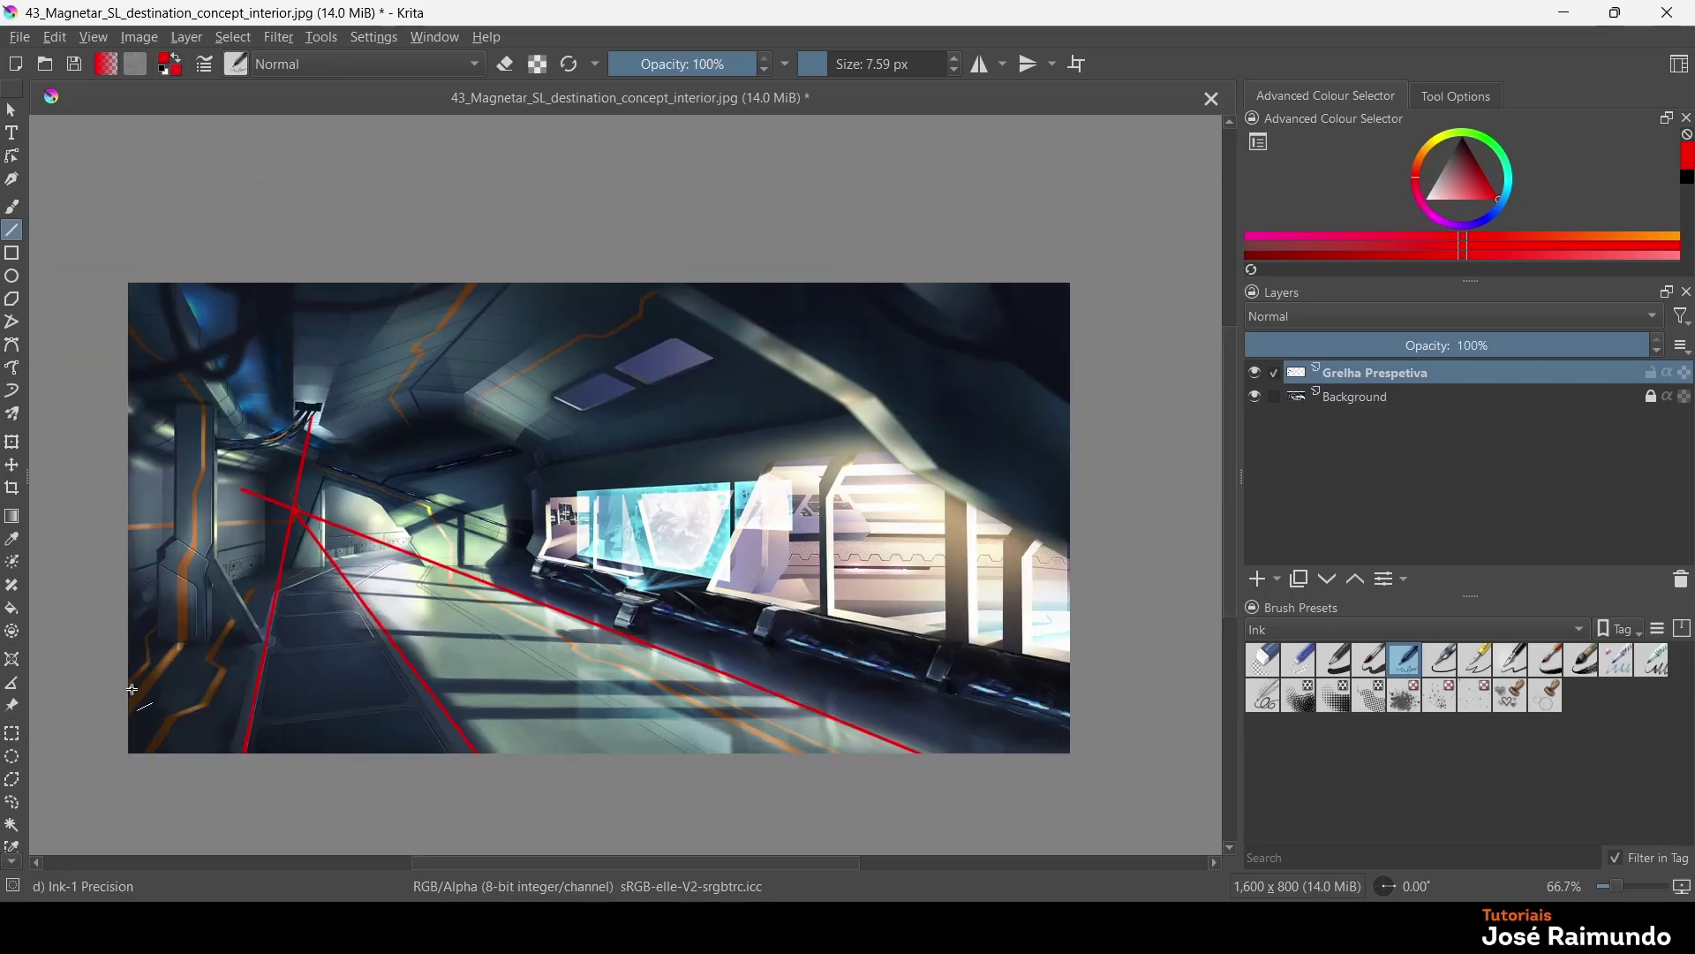
scroll(132, 689, "up", 1)
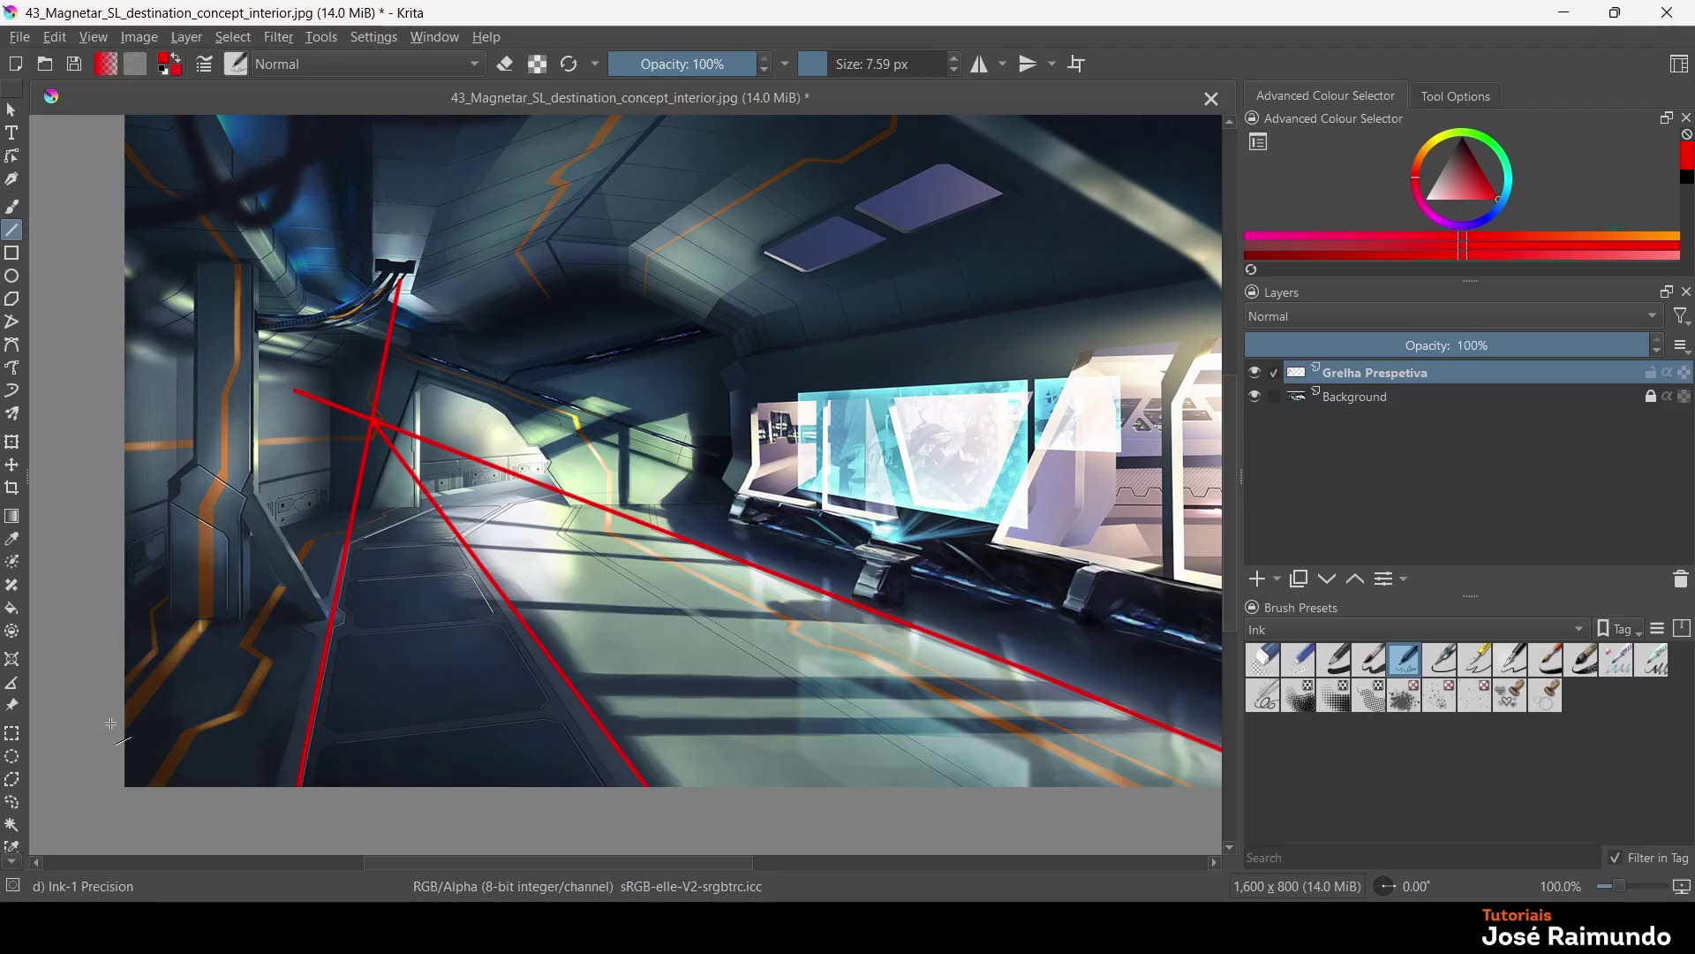
left_click_drag(105, 759, 374, 421)
right_click(648, 468)
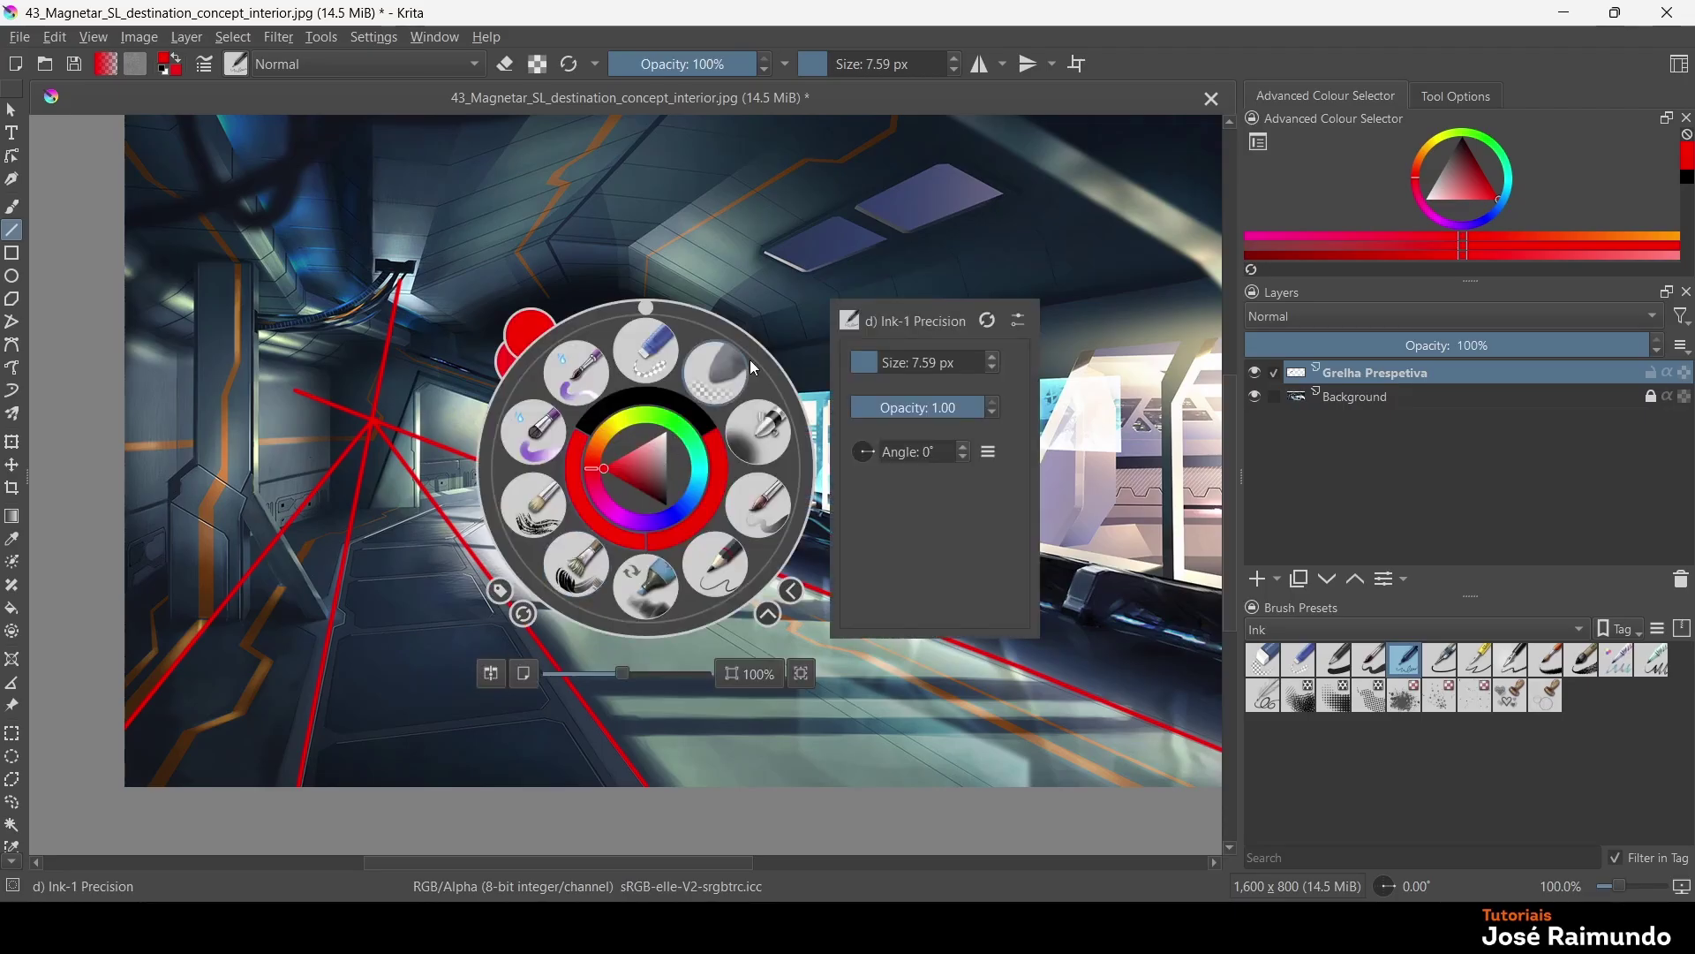
left_click(733, 292)
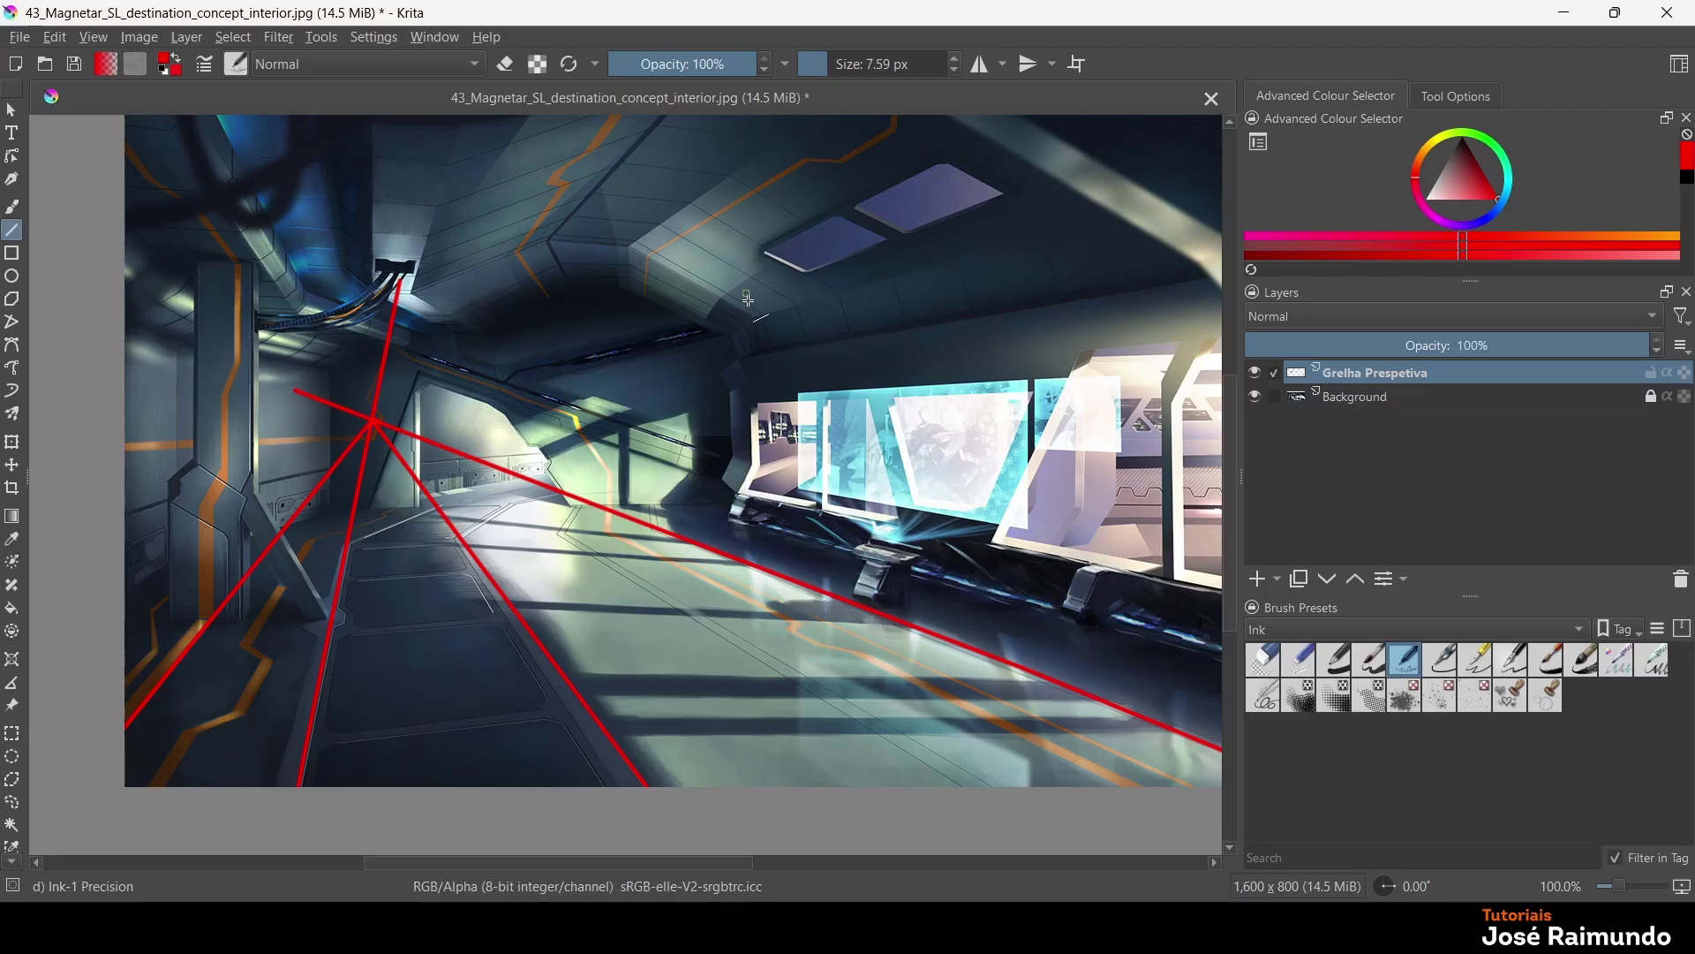
left_click(629, 415, "ctrl")
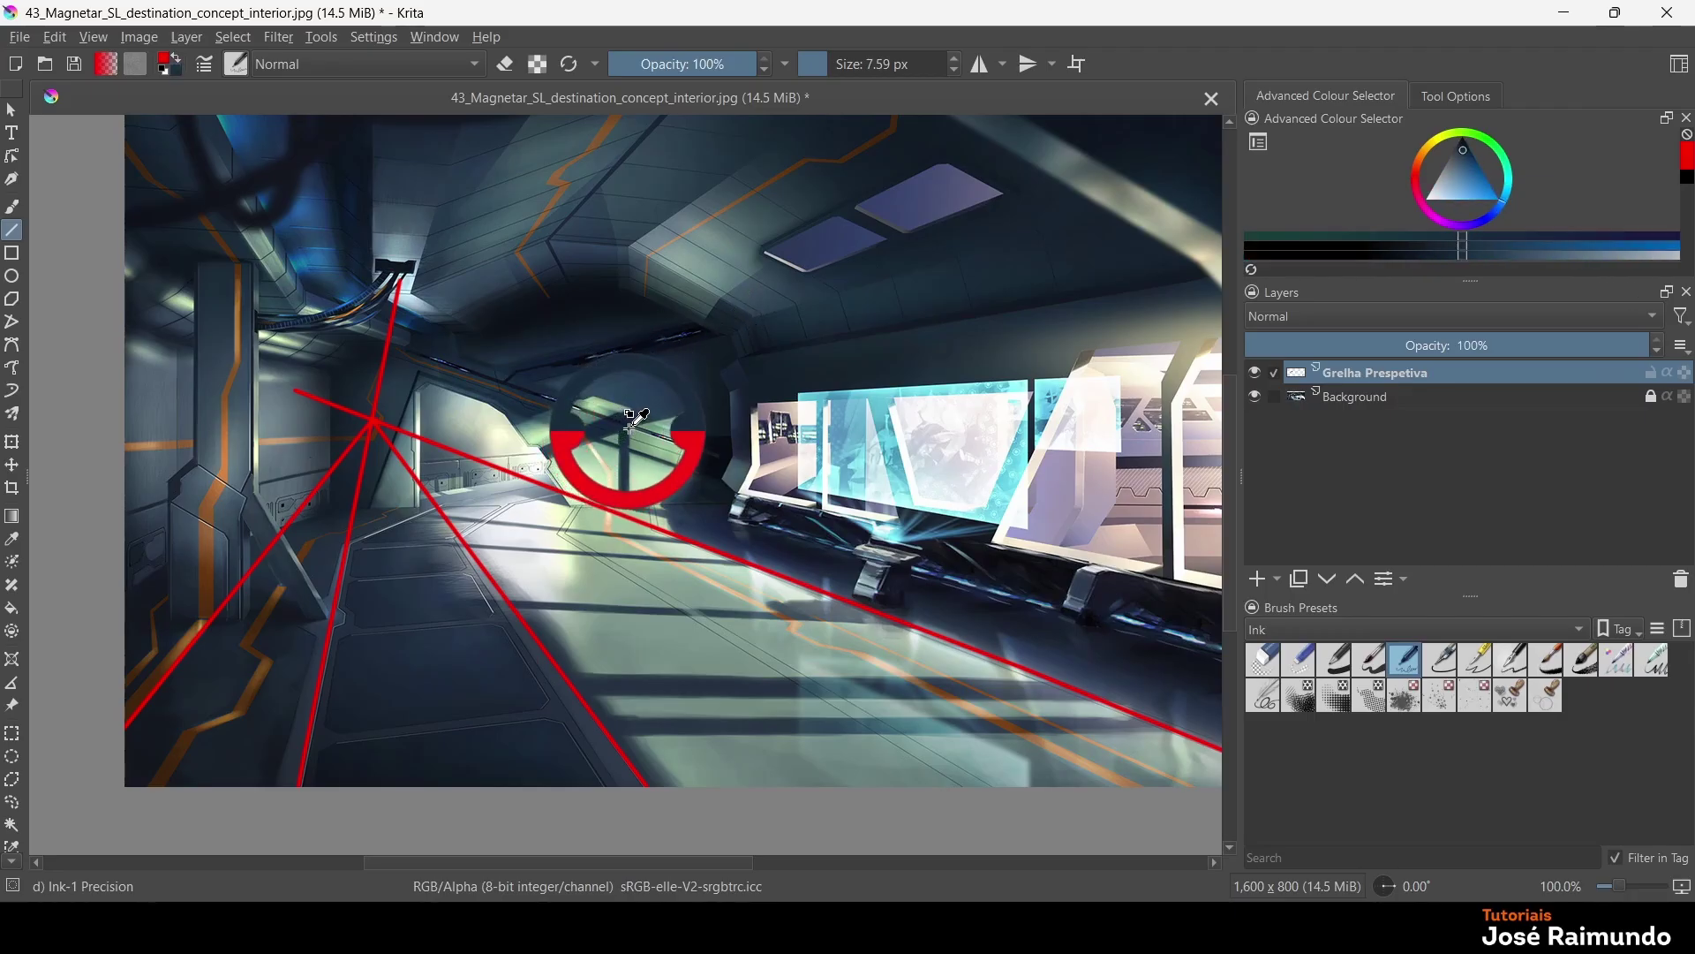
left_click_drag(634, 420, 640, 512)
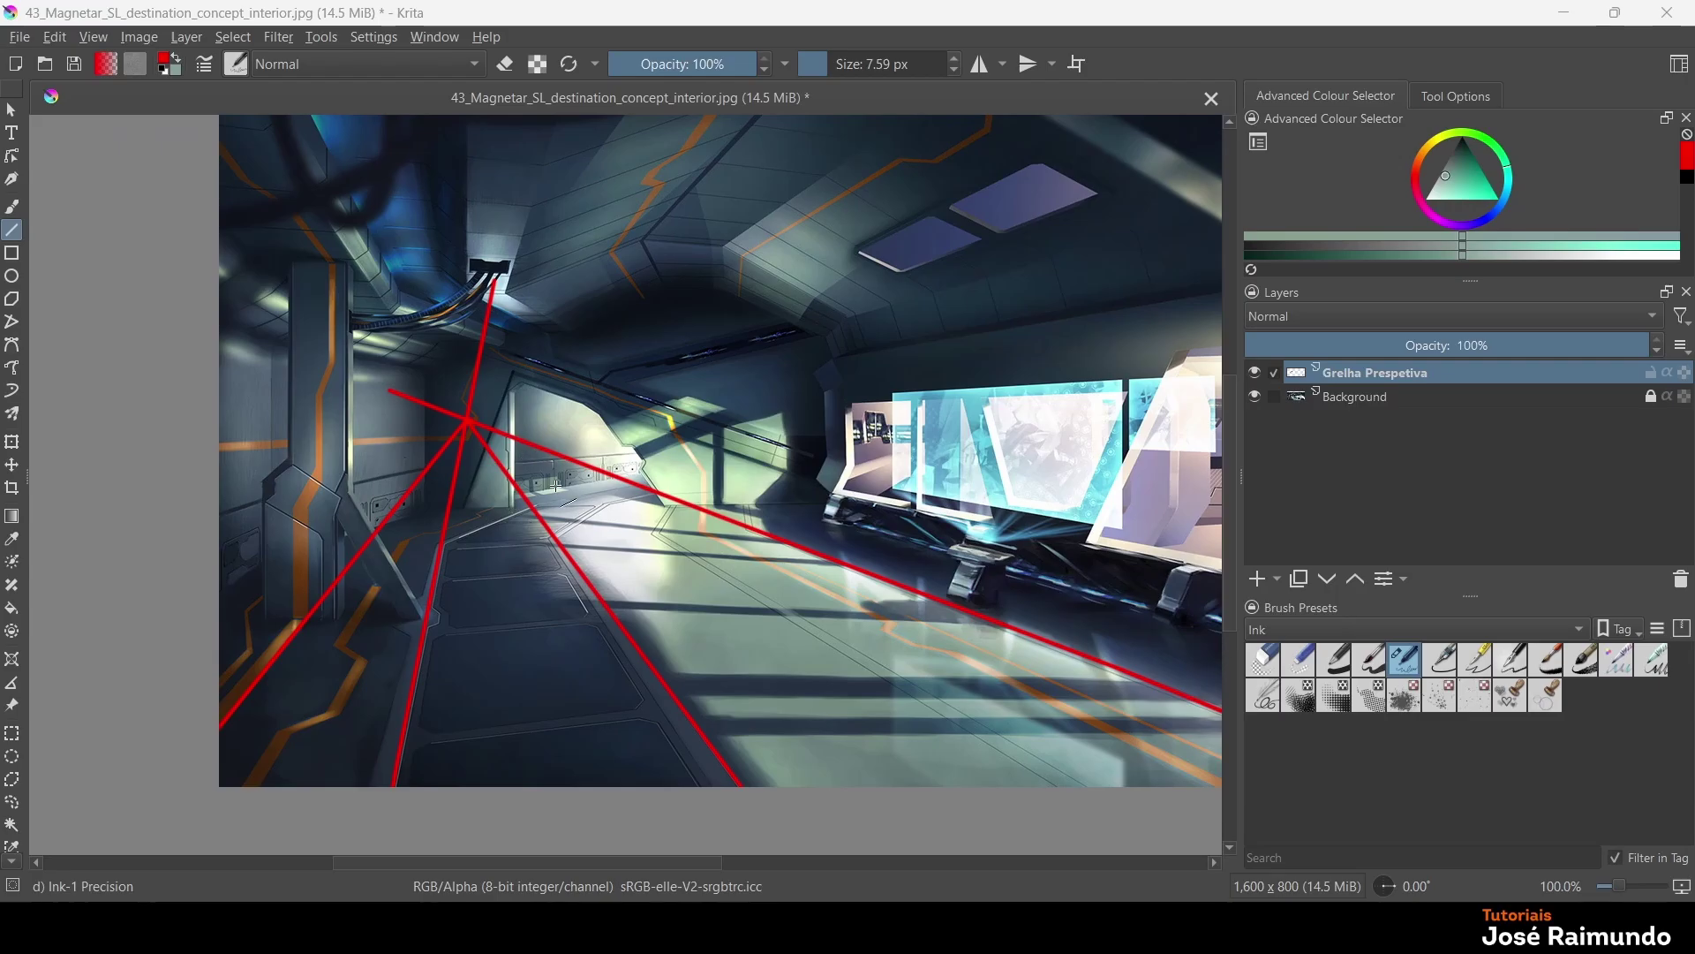
Draw a horizontal horizon line through the vanishing point, reaching both side edges of the image
scroll(564, 481, "down", 1)
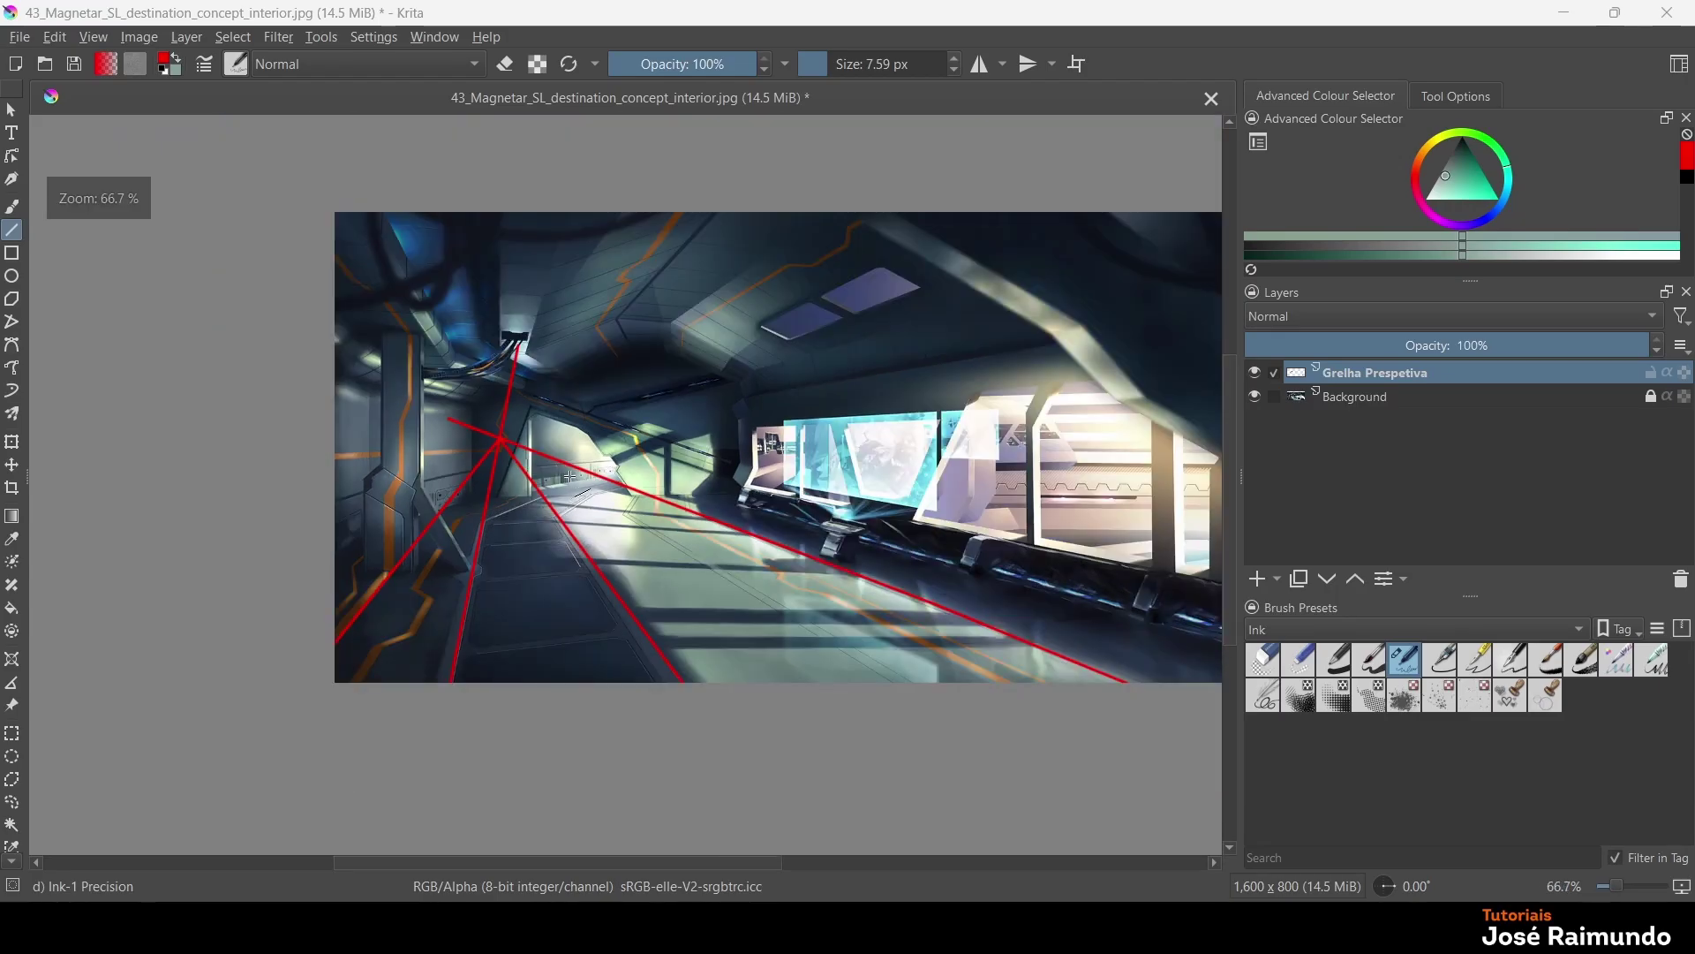
left_click_drag(484, 486, 379, 500)
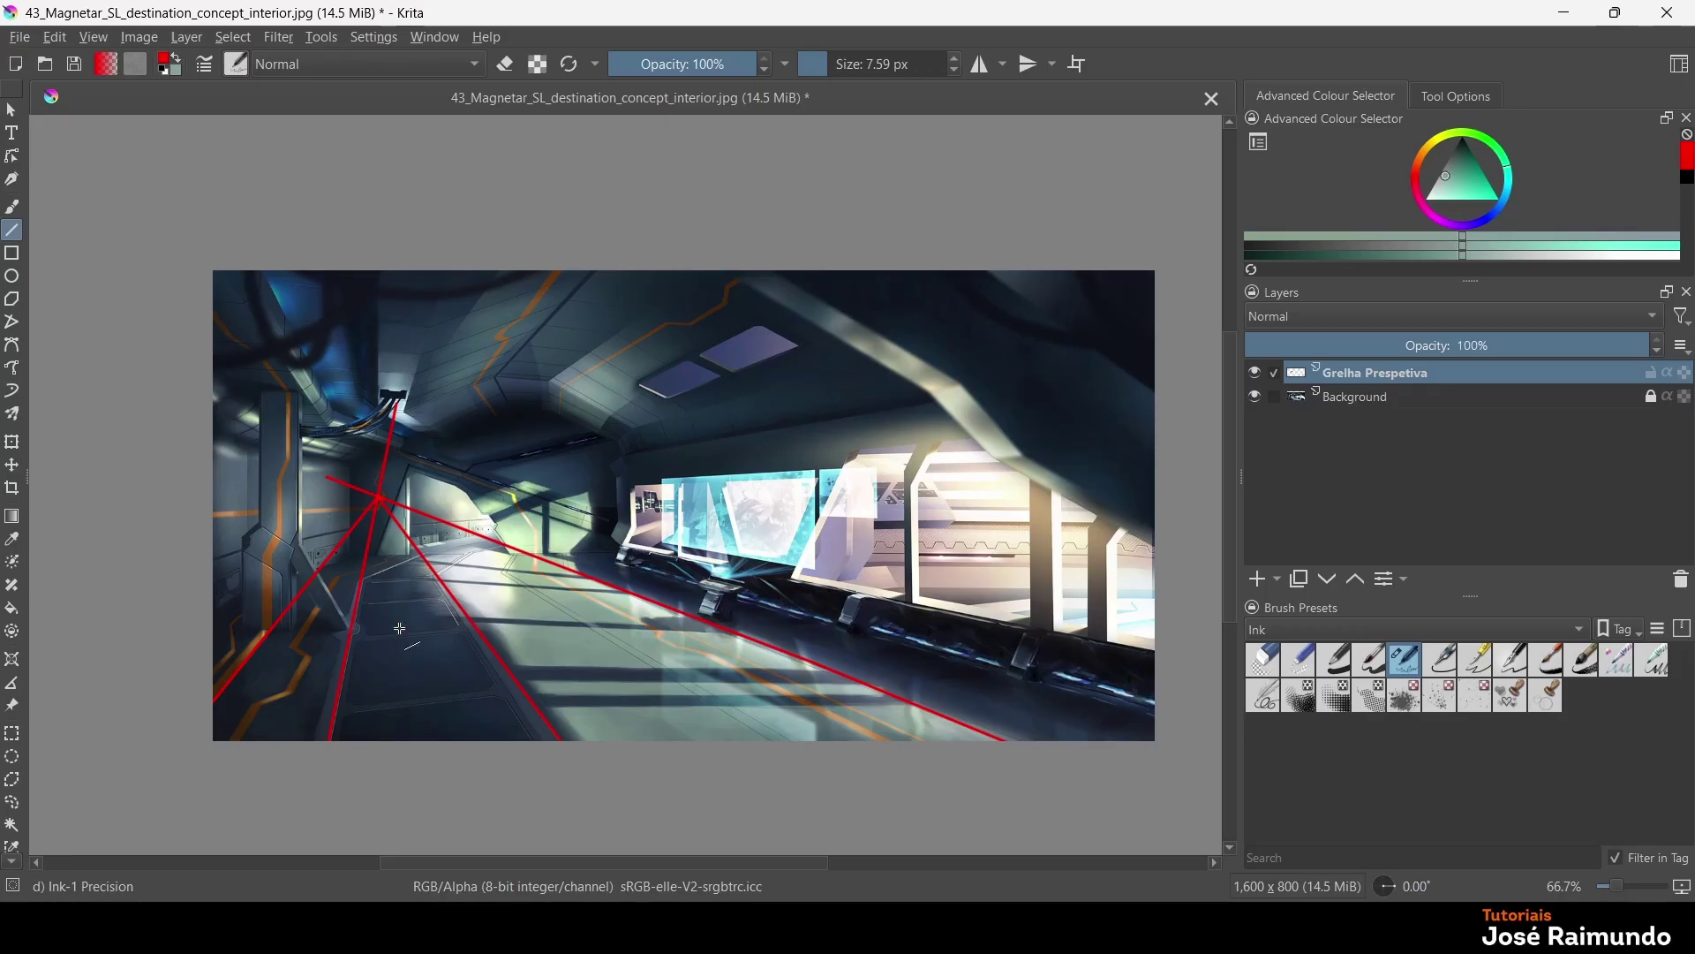
left_click(377, 500)
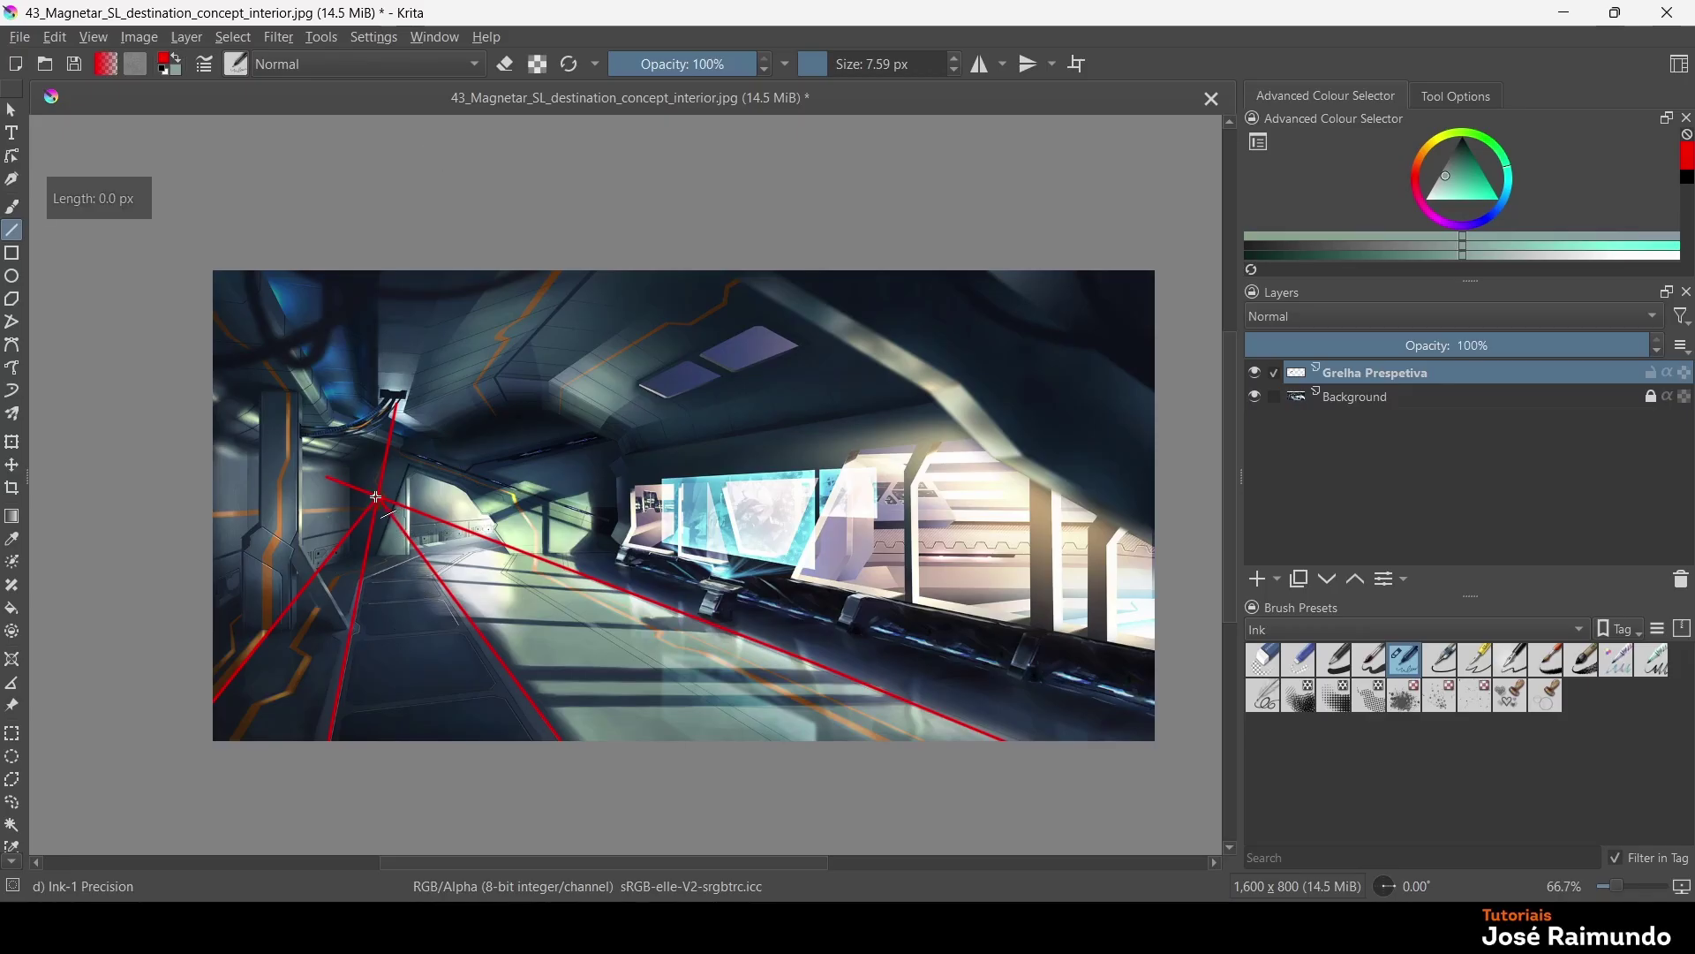
left_click_drag(377, 499, 1165, 510)
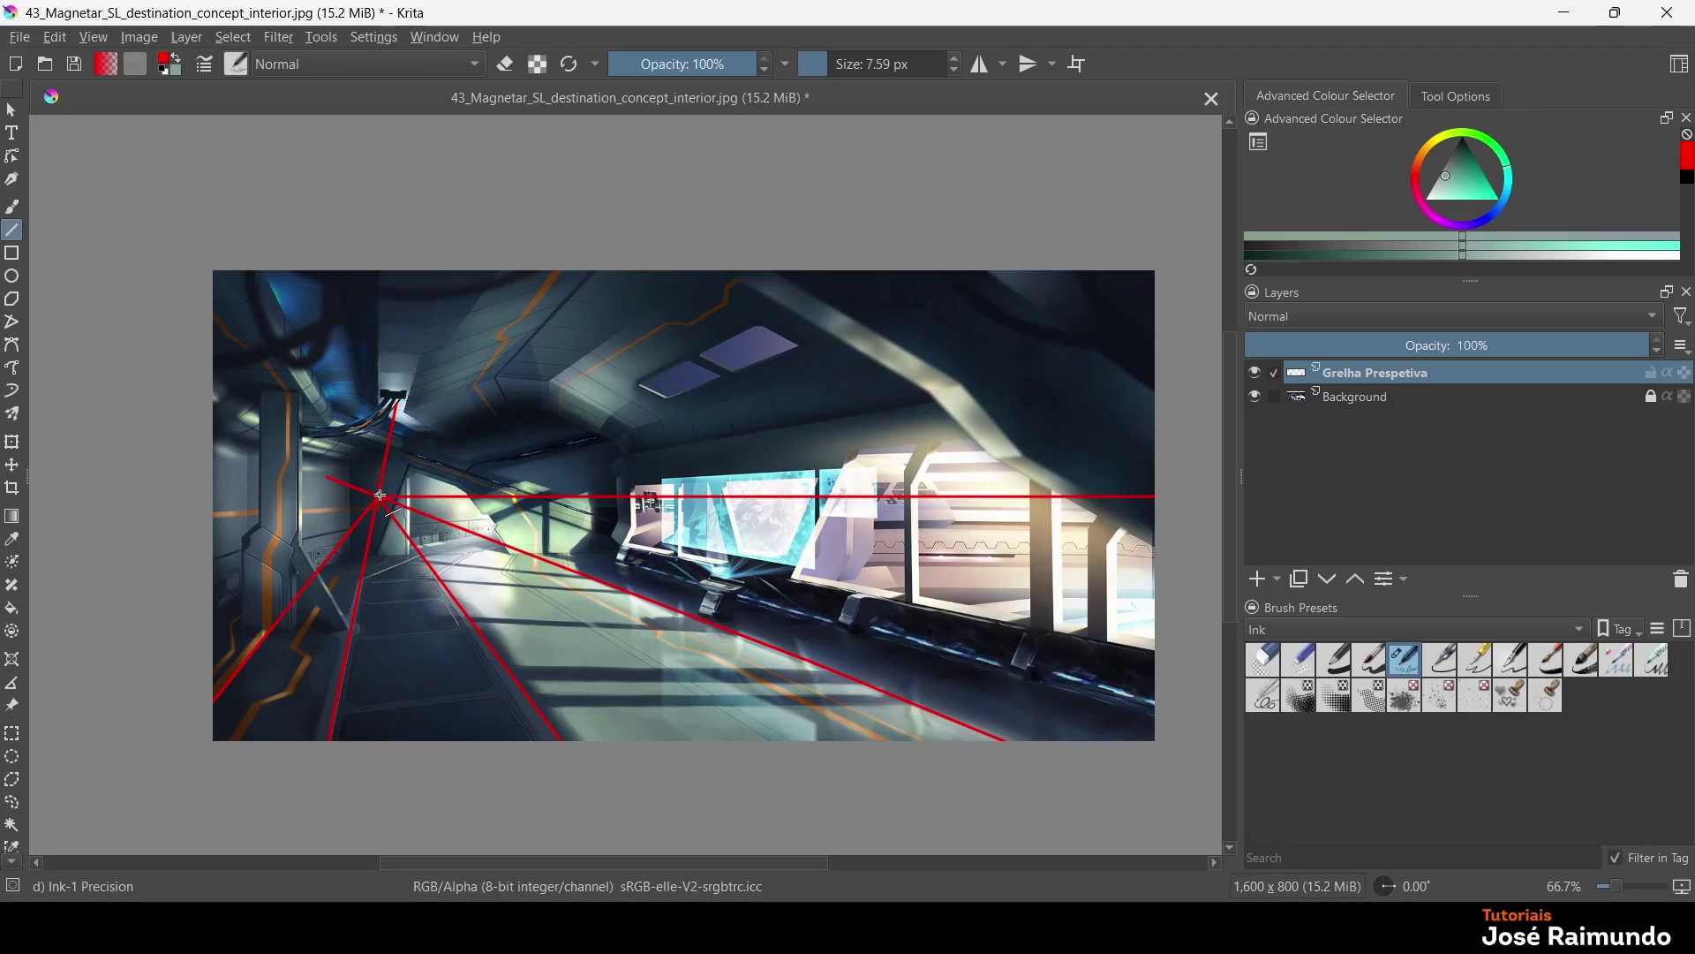
left_click_drag(380, 498, 308, 532)
left_click_drag(380, 499, 205, 497)
Enable eraser mode and clear a rectangular selection around the line ends that overshoot above the vanishing point
left_click(511, 64)
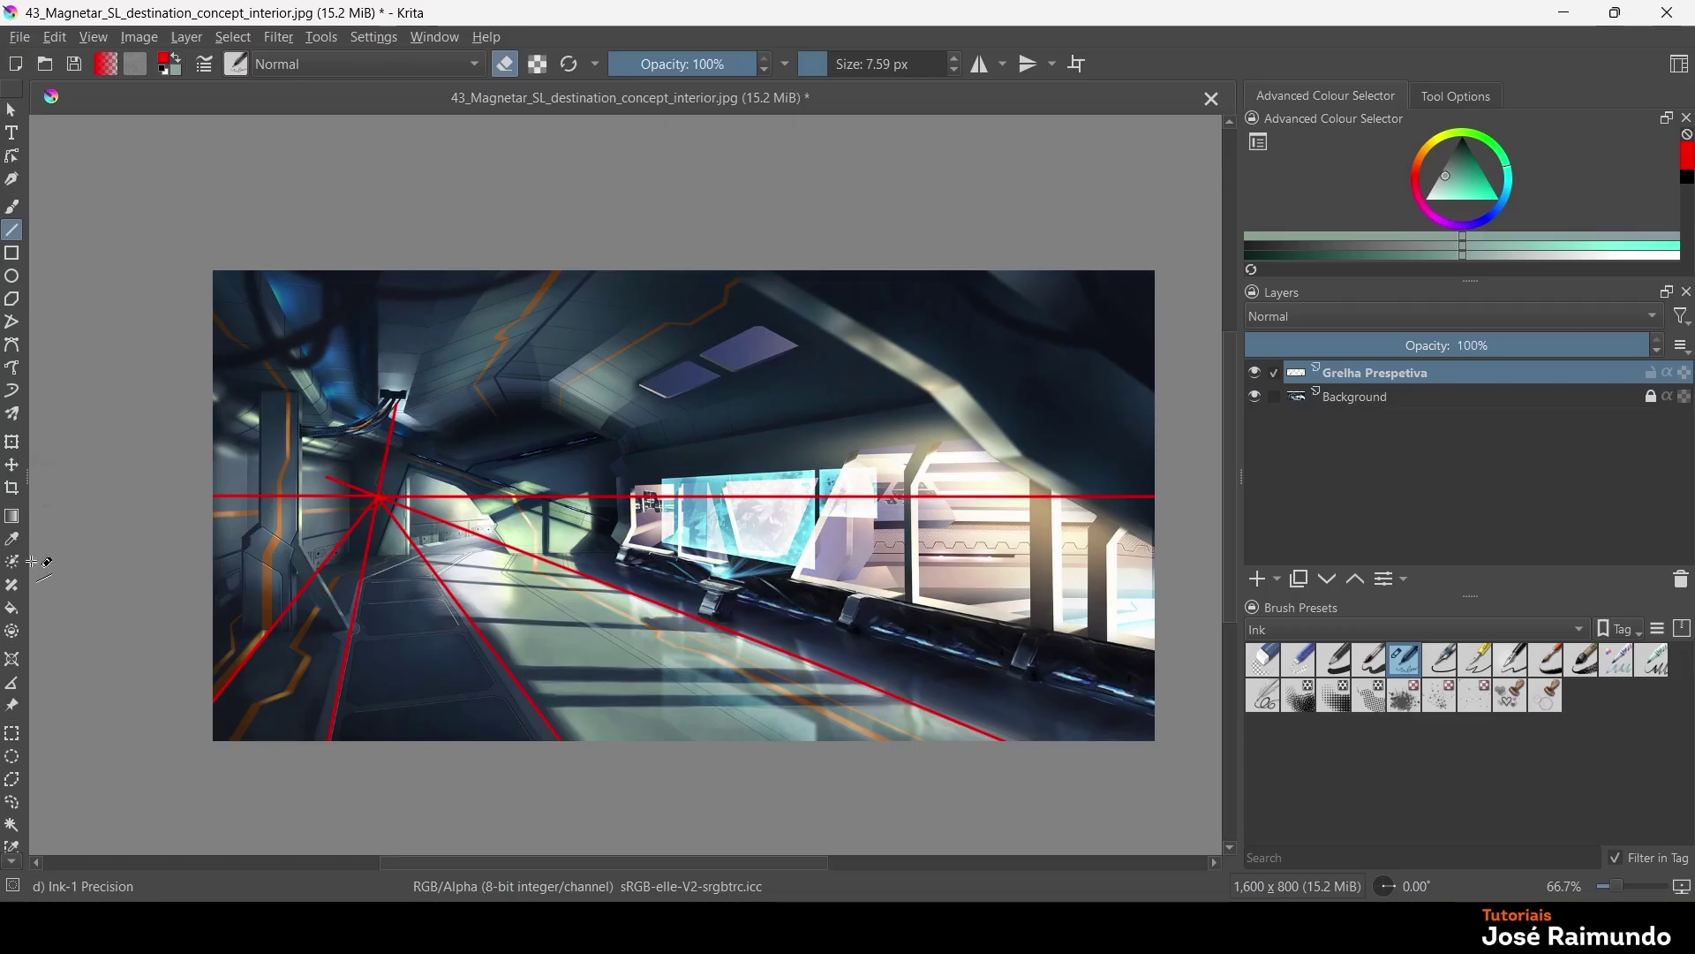
left_click(11, 734)
scroll(357, 489, "up", 3)
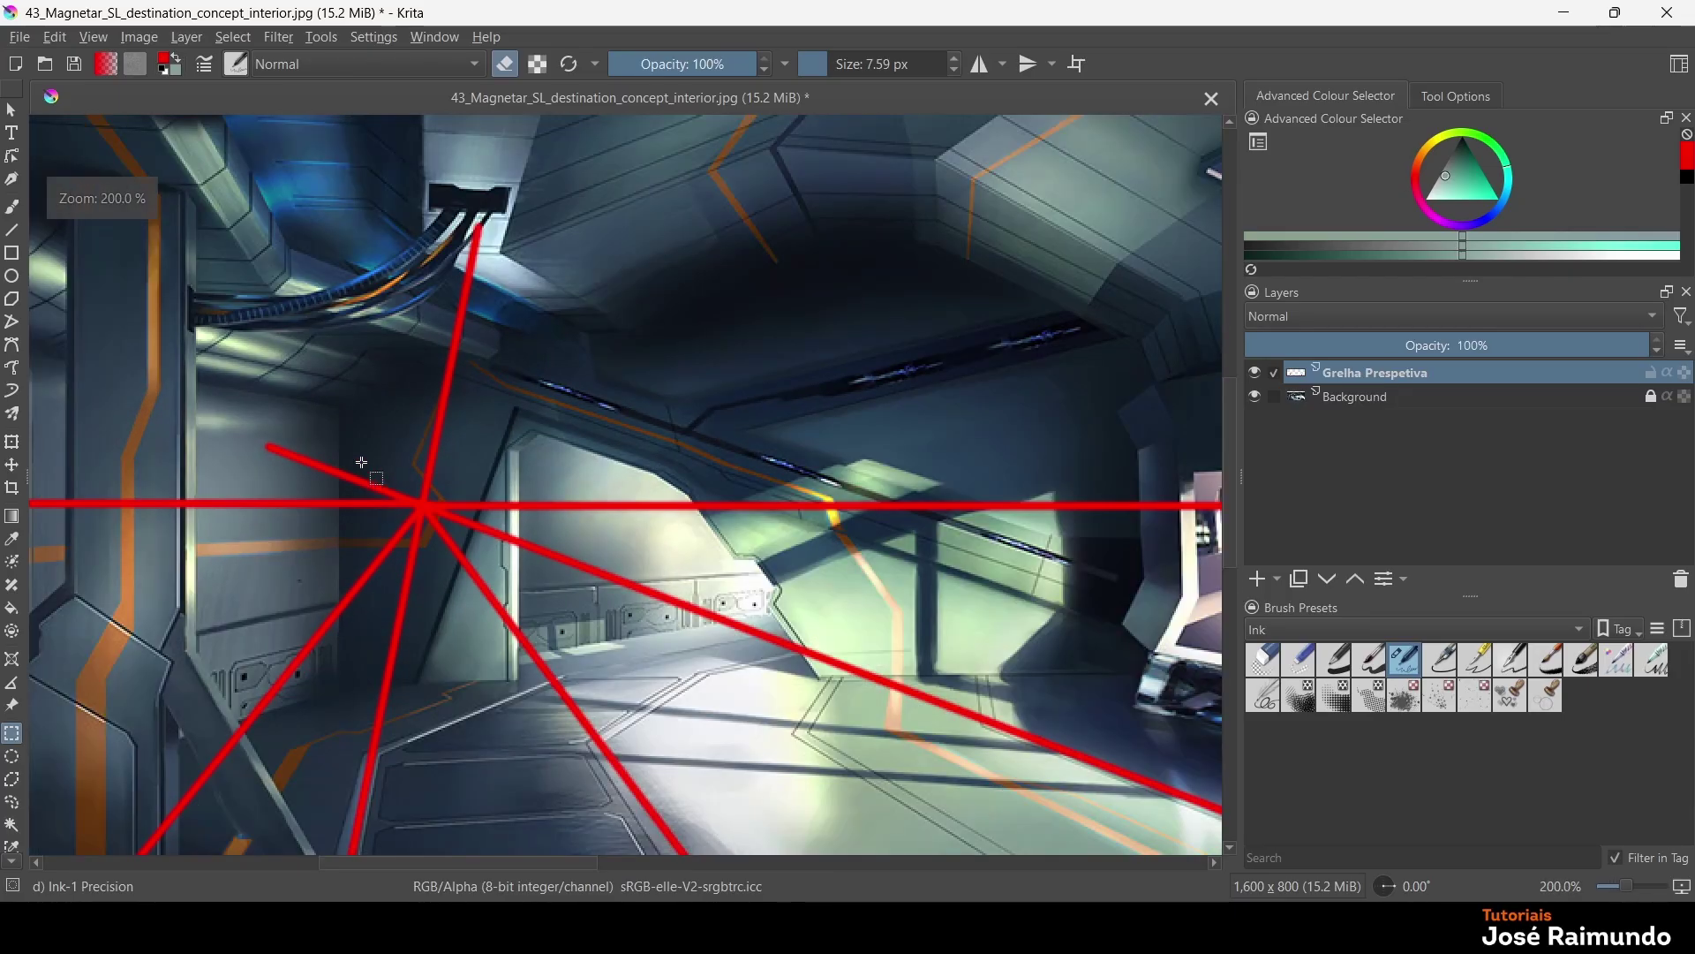
left_click_drag(207, 168, 577, 509)
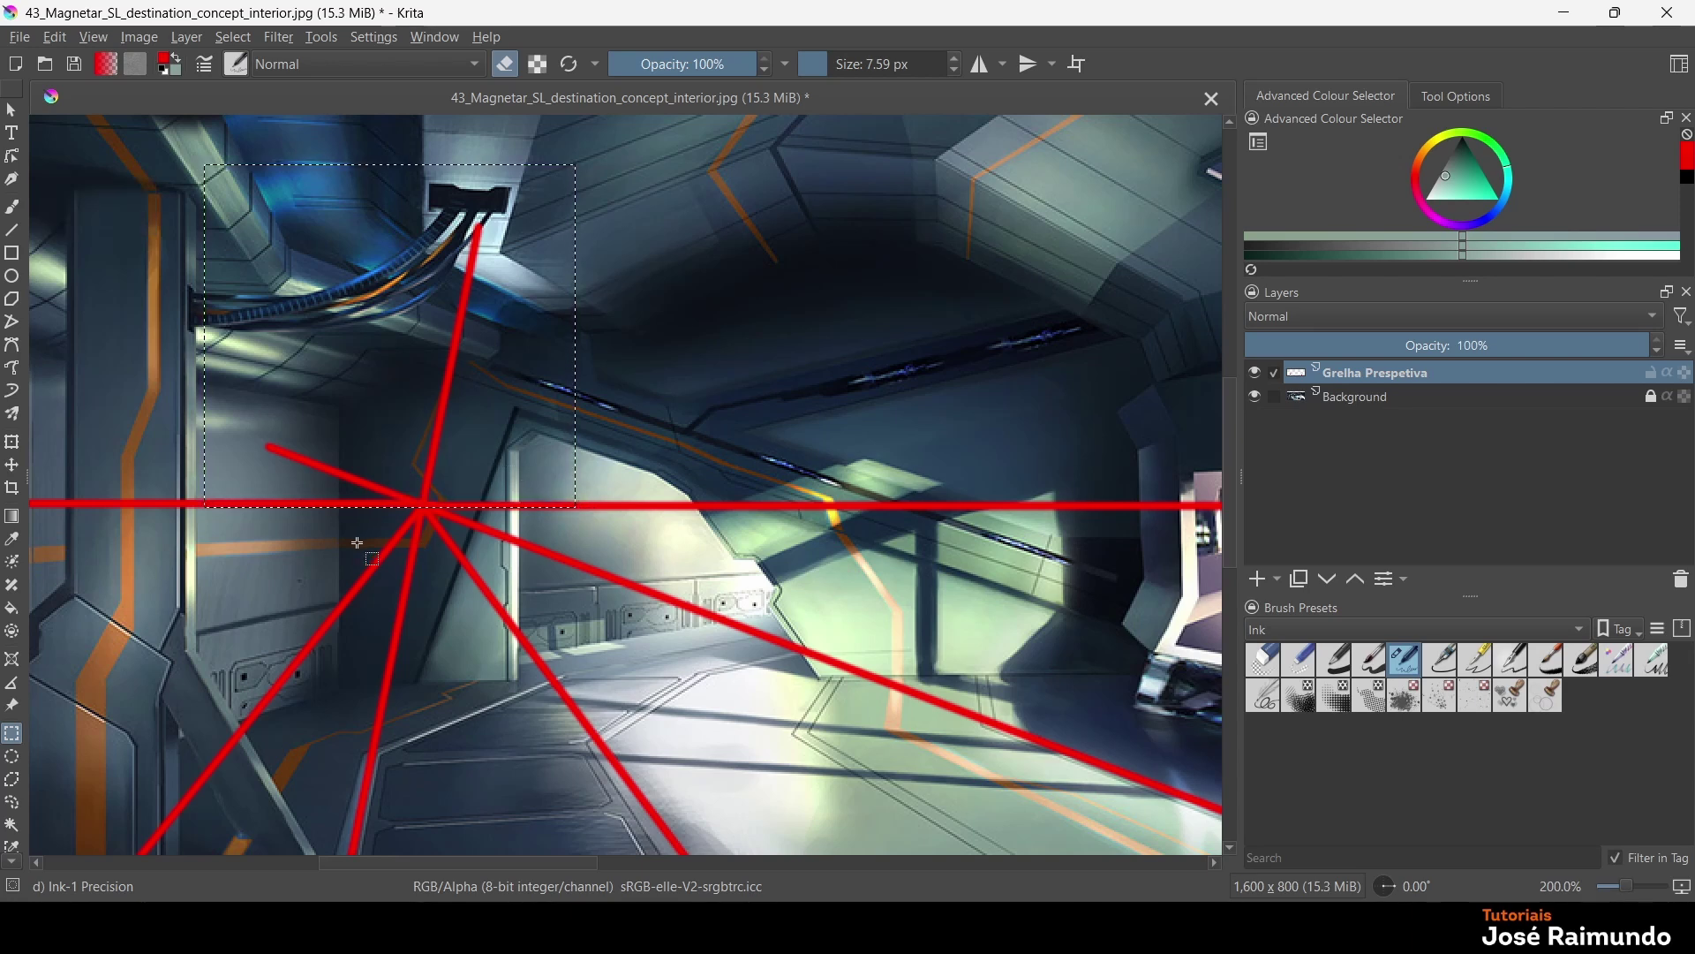
key("Delete")
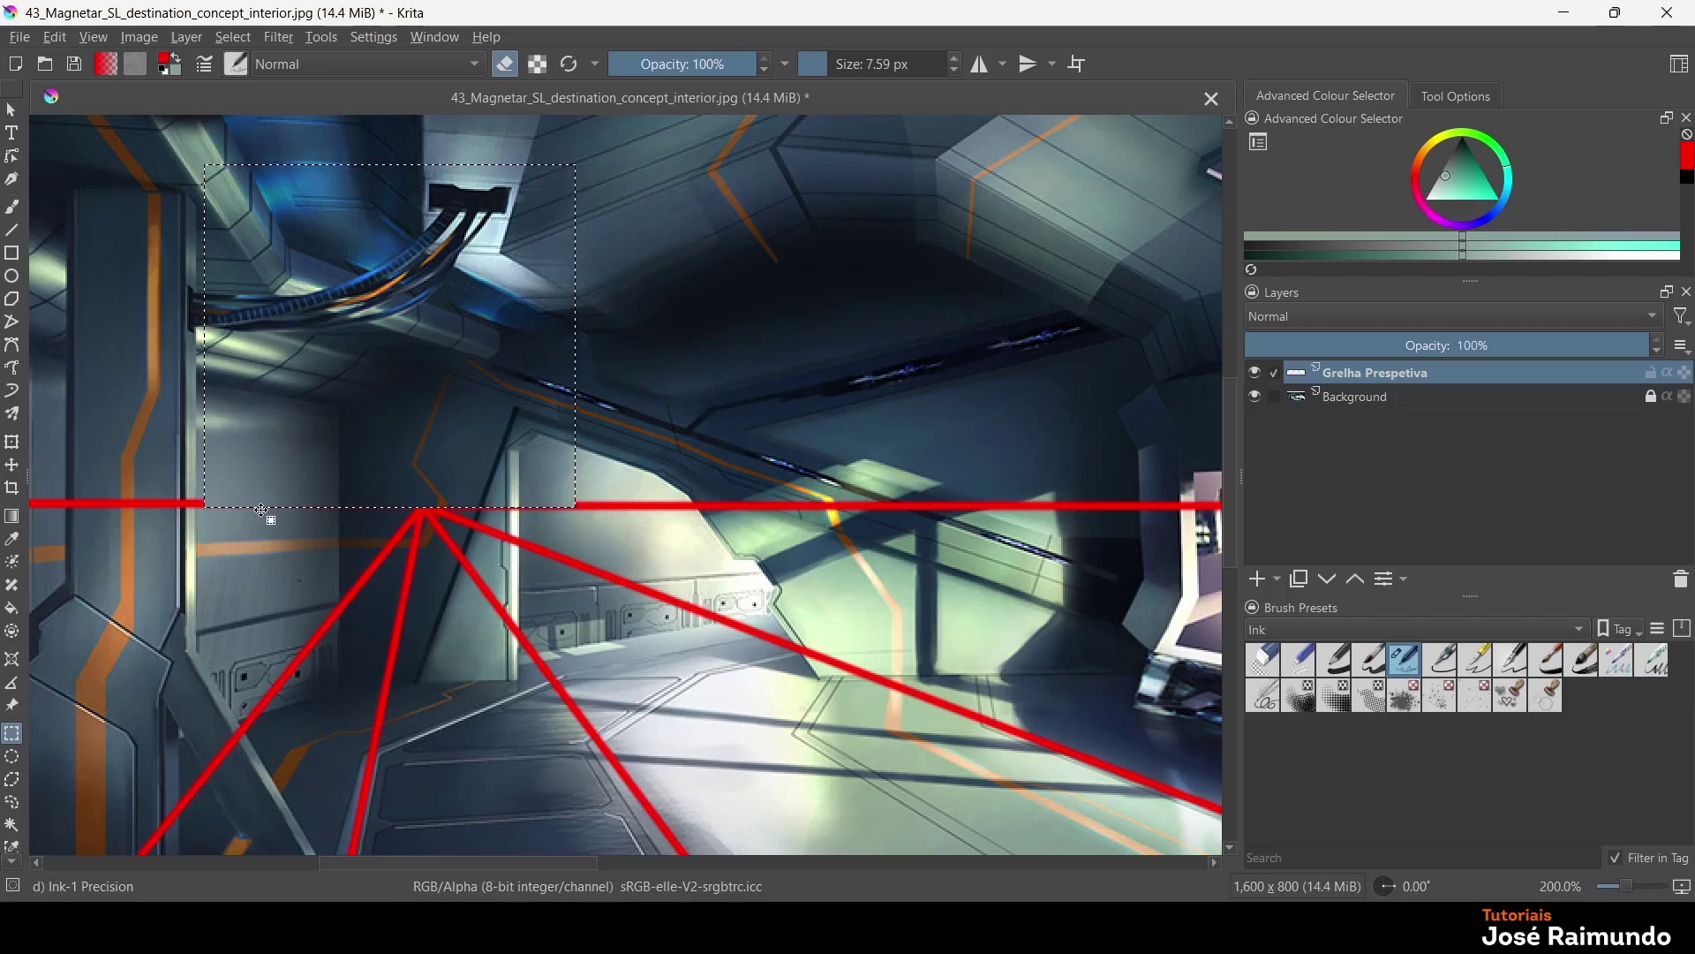
Delete the remaining horizon line segments on both sides of the vanishing point using rectangular selections, and deselect
scroll(241, 513, "down", 2)
left_click_drag(51, 417, 324, 509)
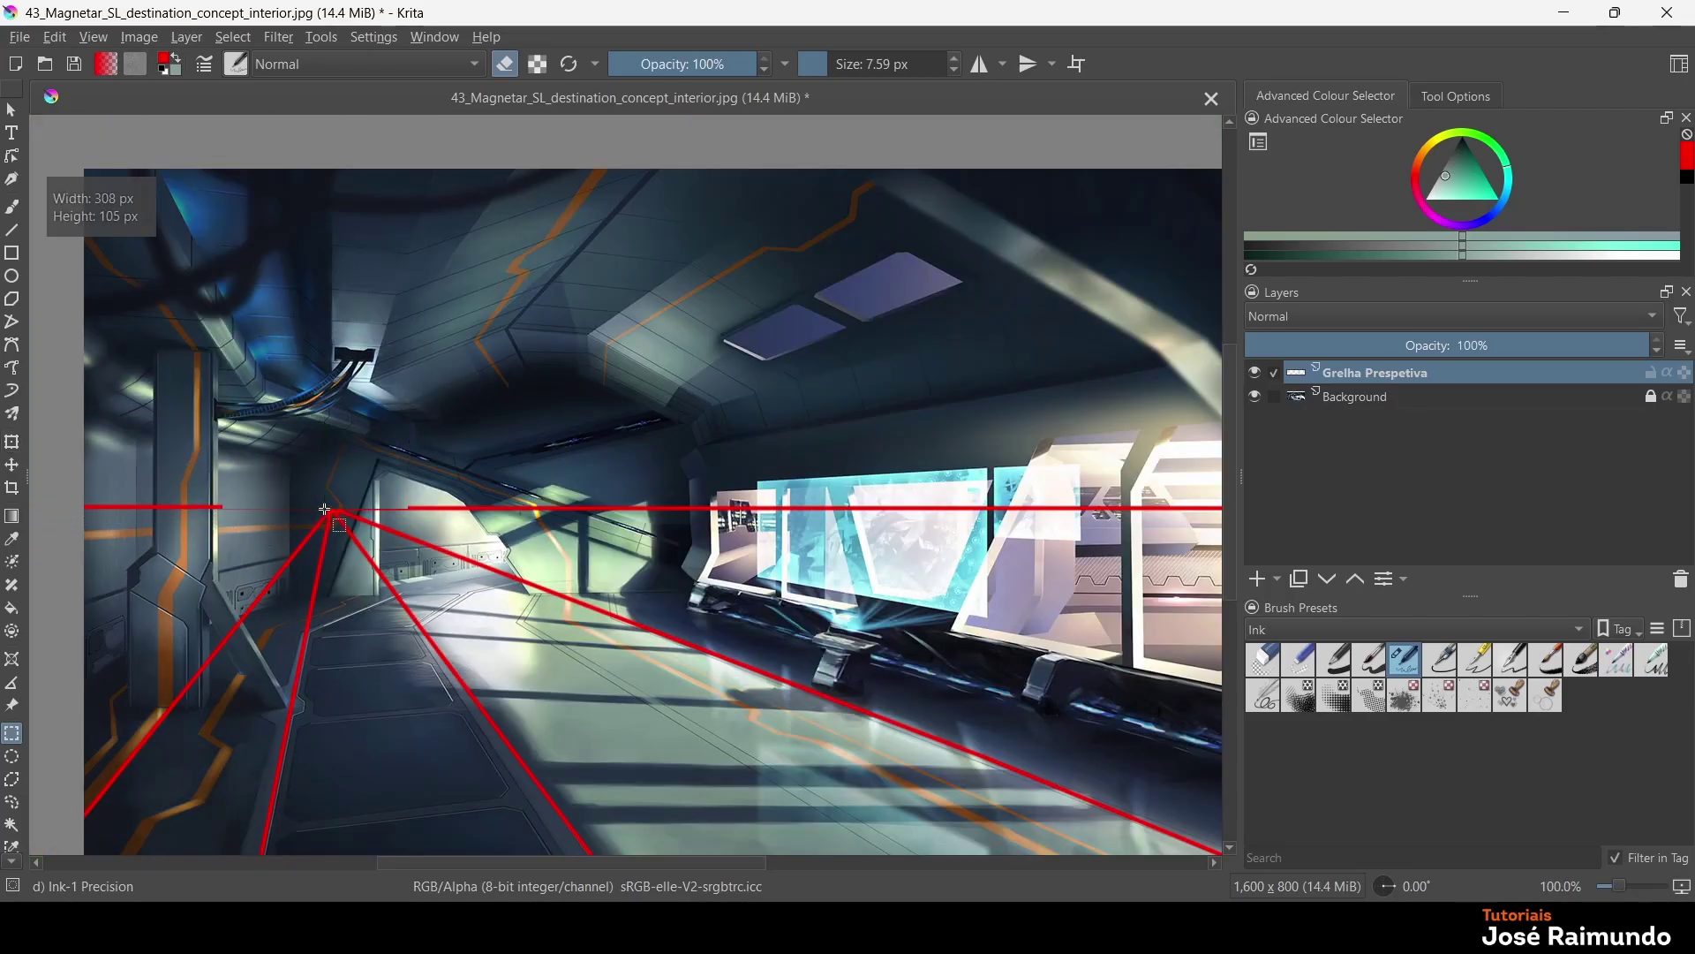
key("Delete")
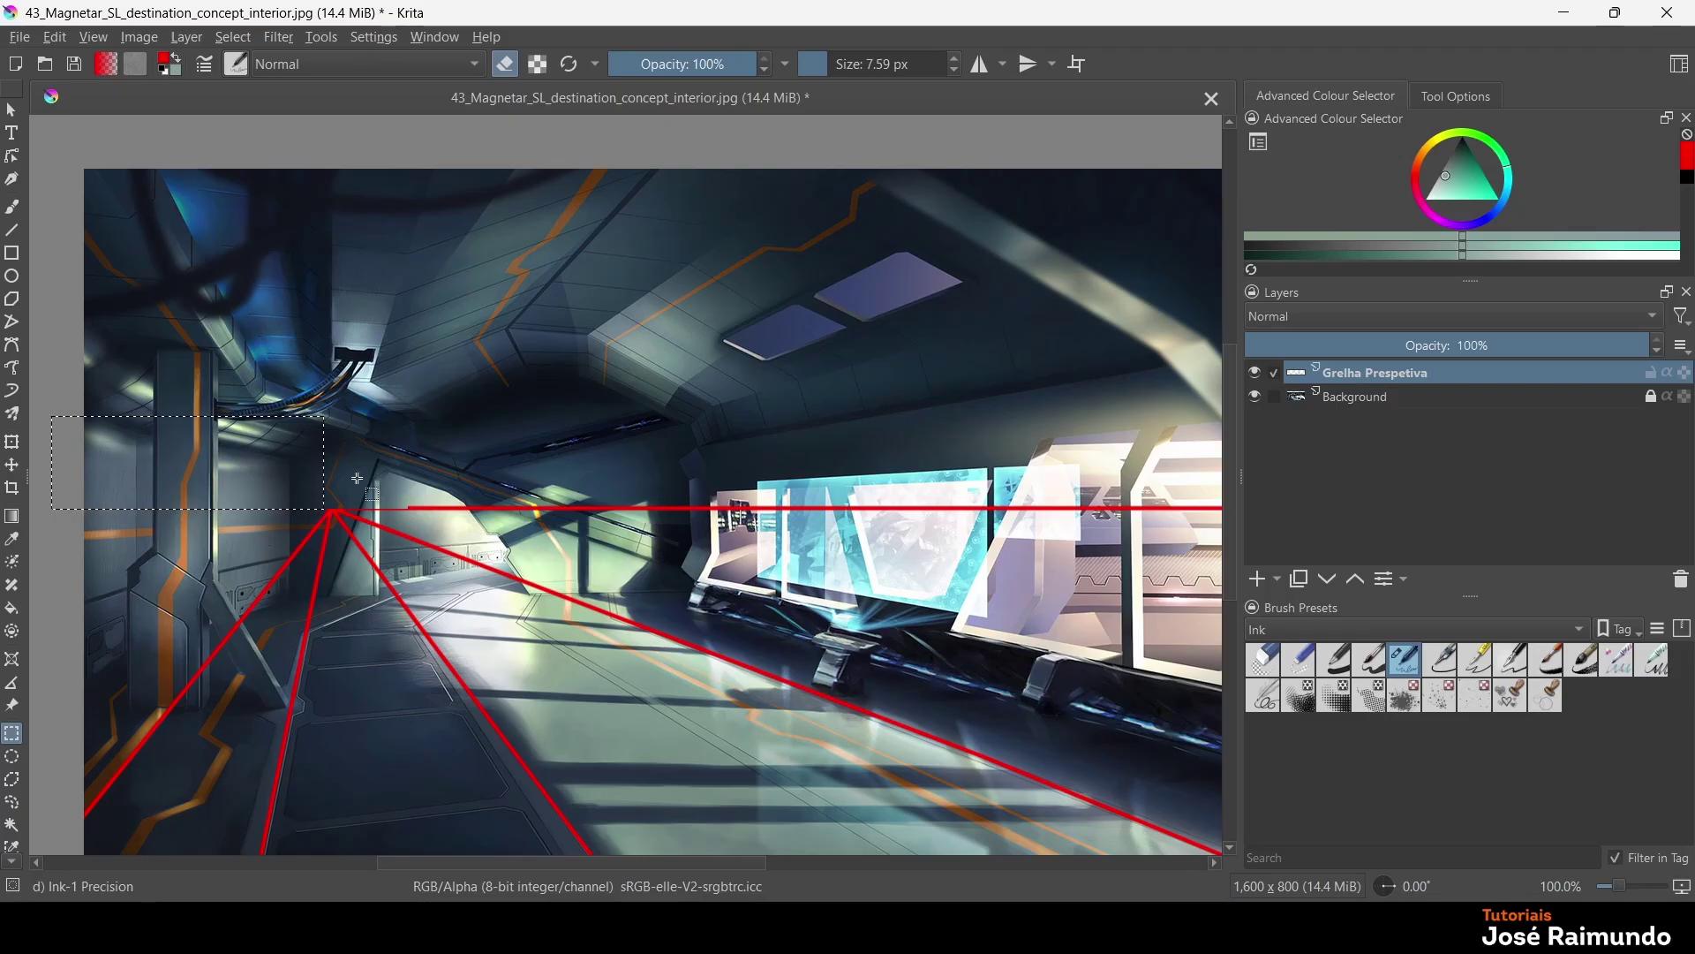
scroll(1027, 508, "right", 5)
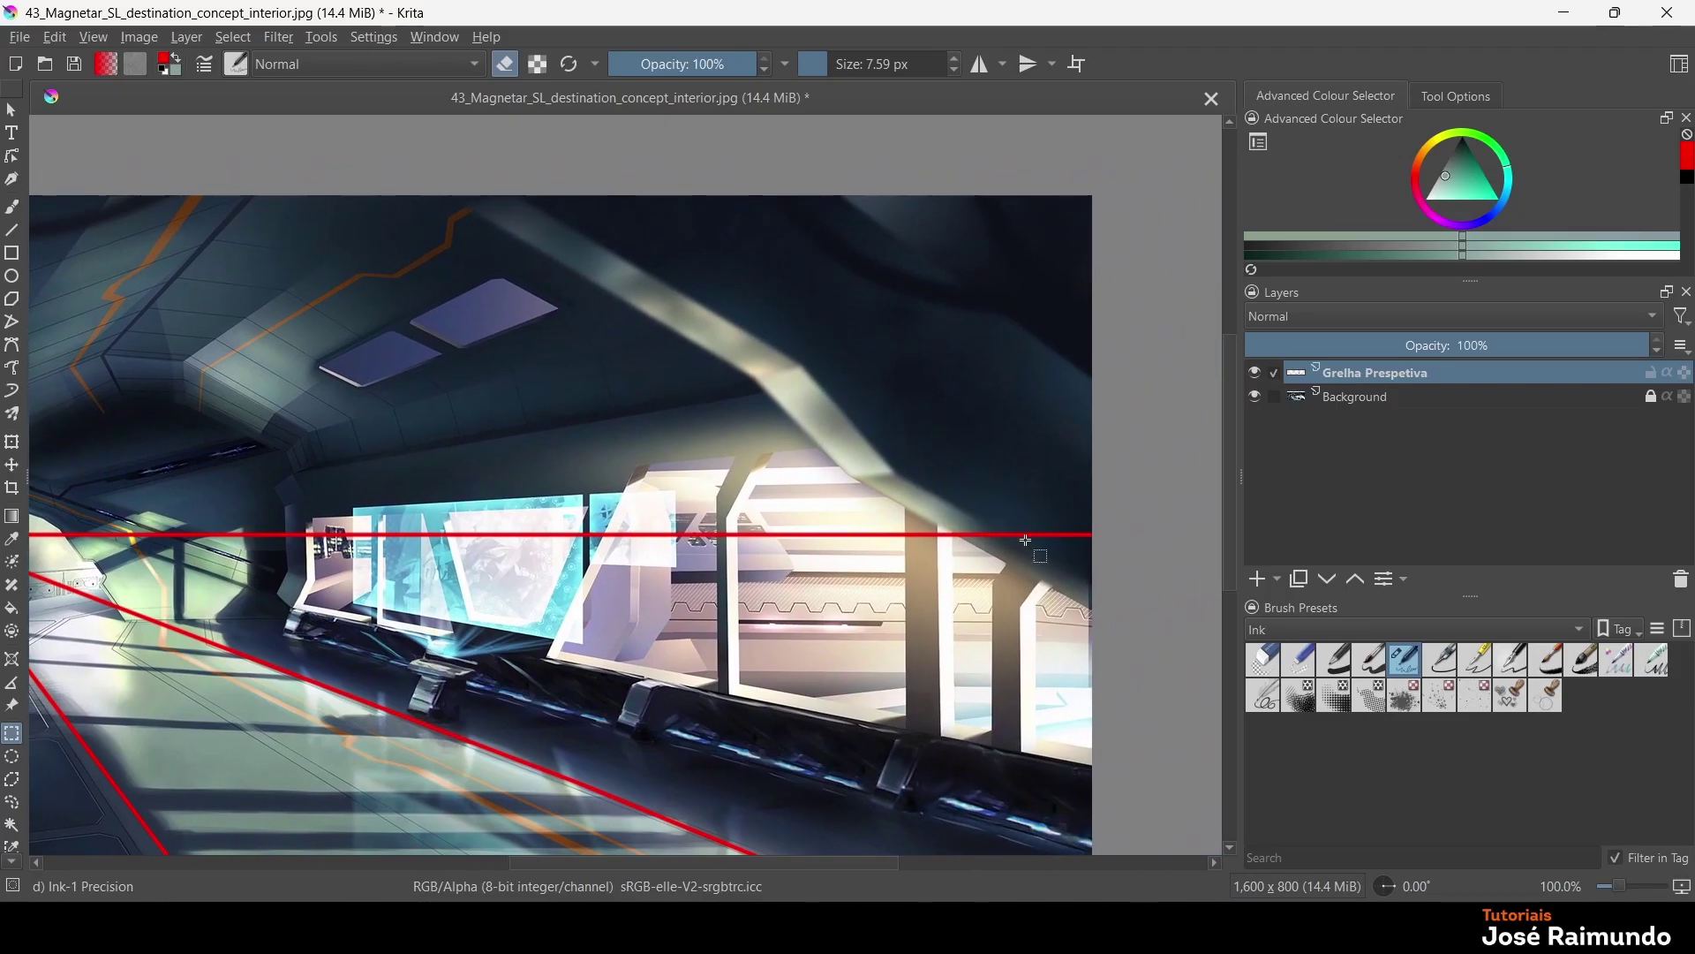
left_click_drag(1095, 524, 122, 536)
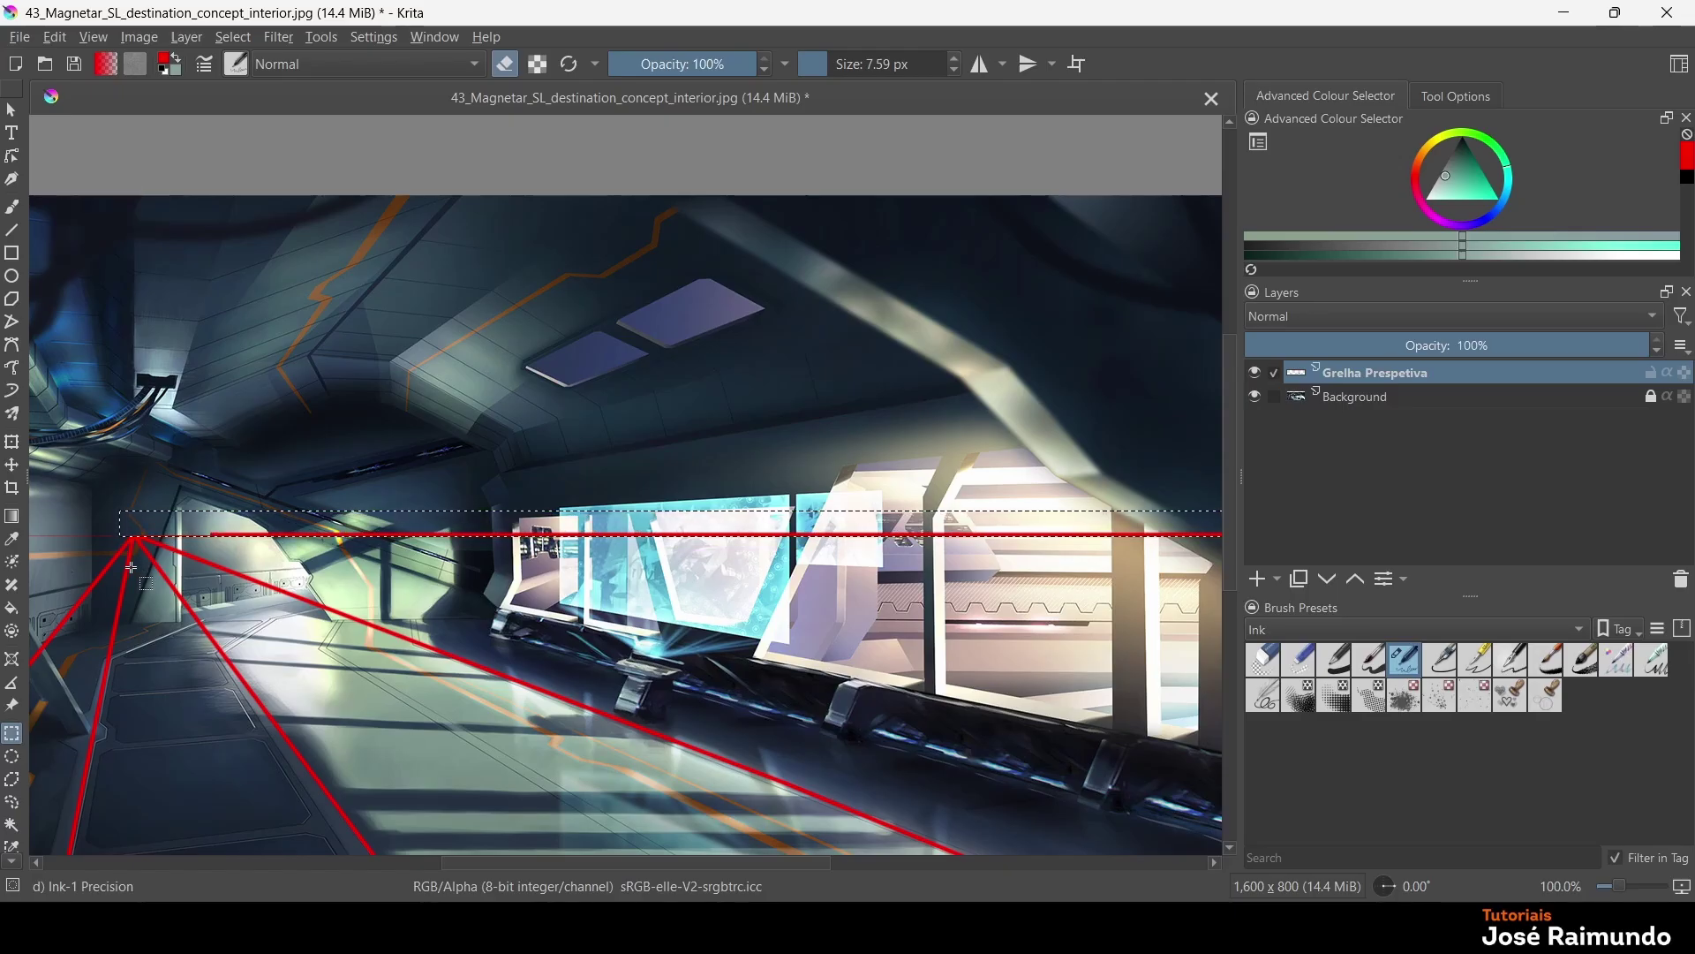
scroll(683, 546, "down", 2)
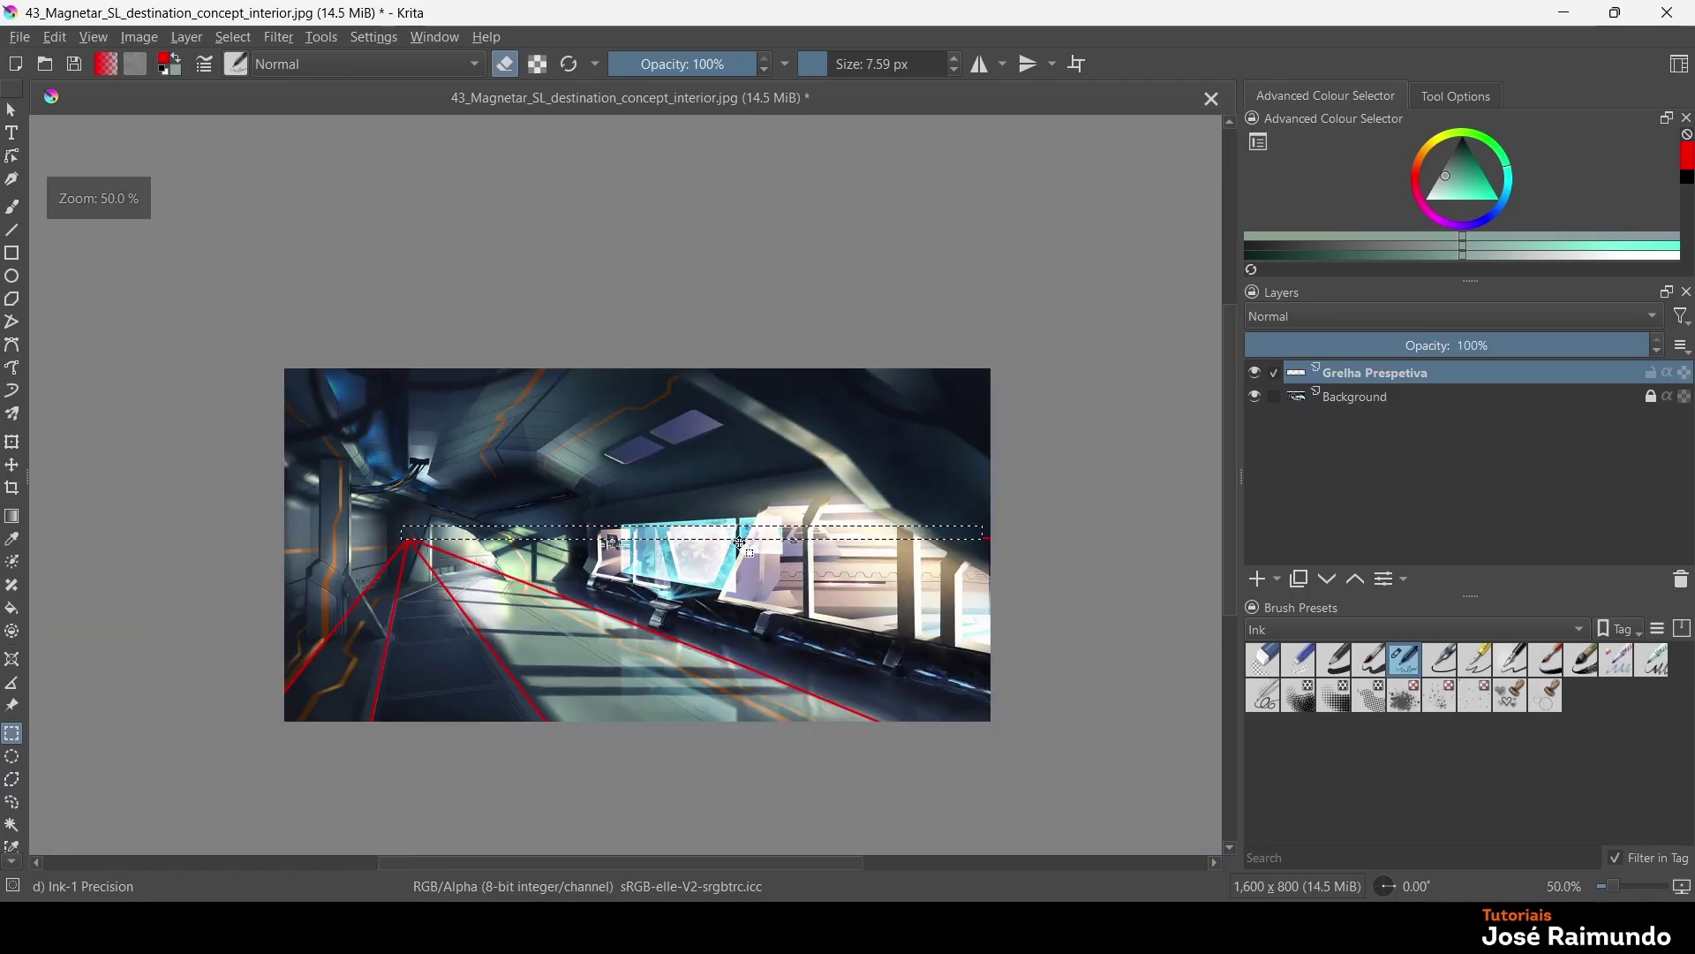
left_click_drag(1003, 561, 1003, 561)
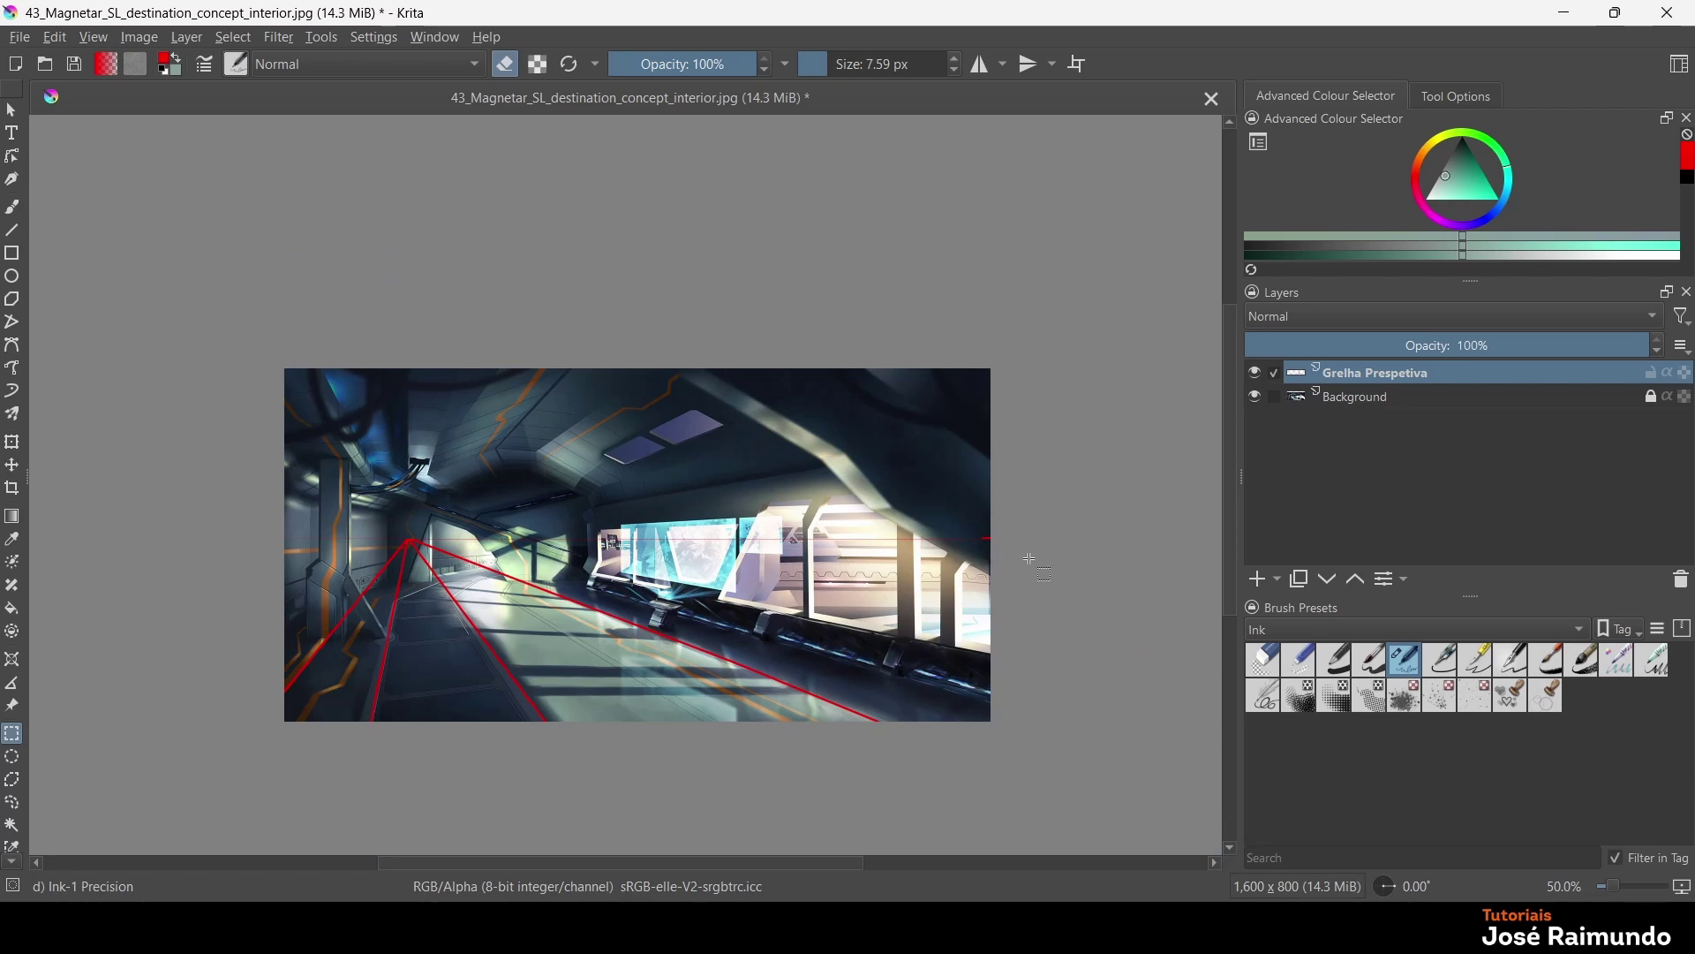
Redraw the horizon with the Line tool, eraser mode off, as a horizontal red line through the vanishing point across the full image width
left_click(13, 230)
left_click_drag(991, 539, 615, 539)
key("ctrl+z")
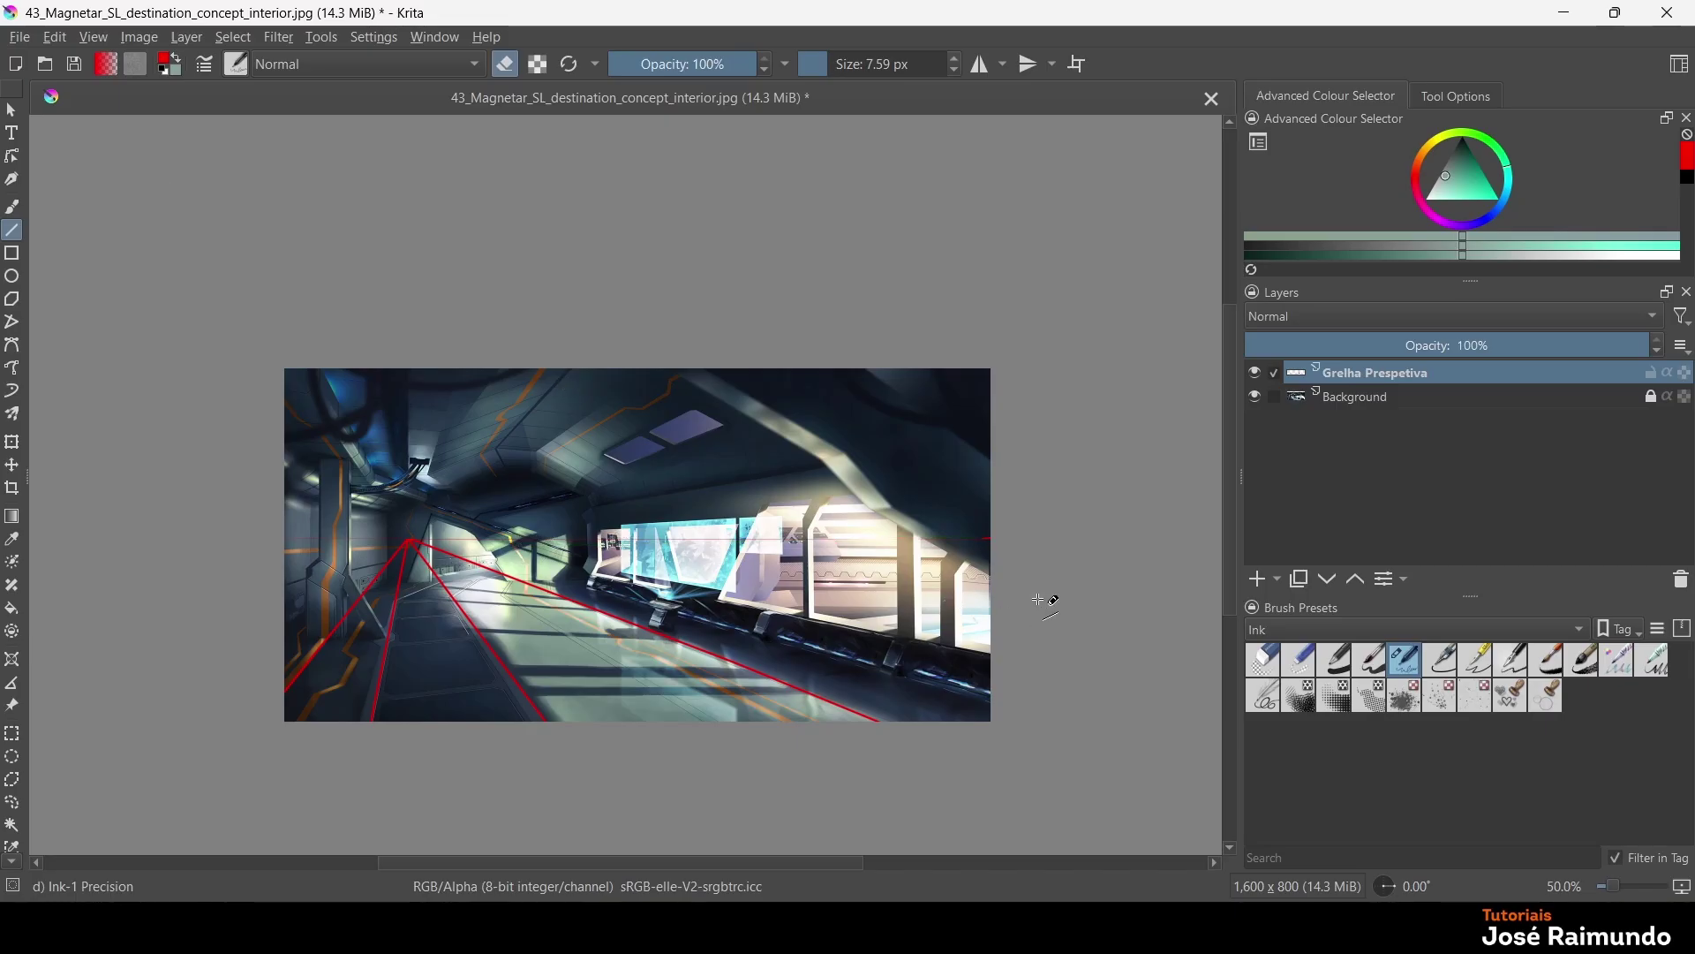
scroll(986, 558, "up", 3)
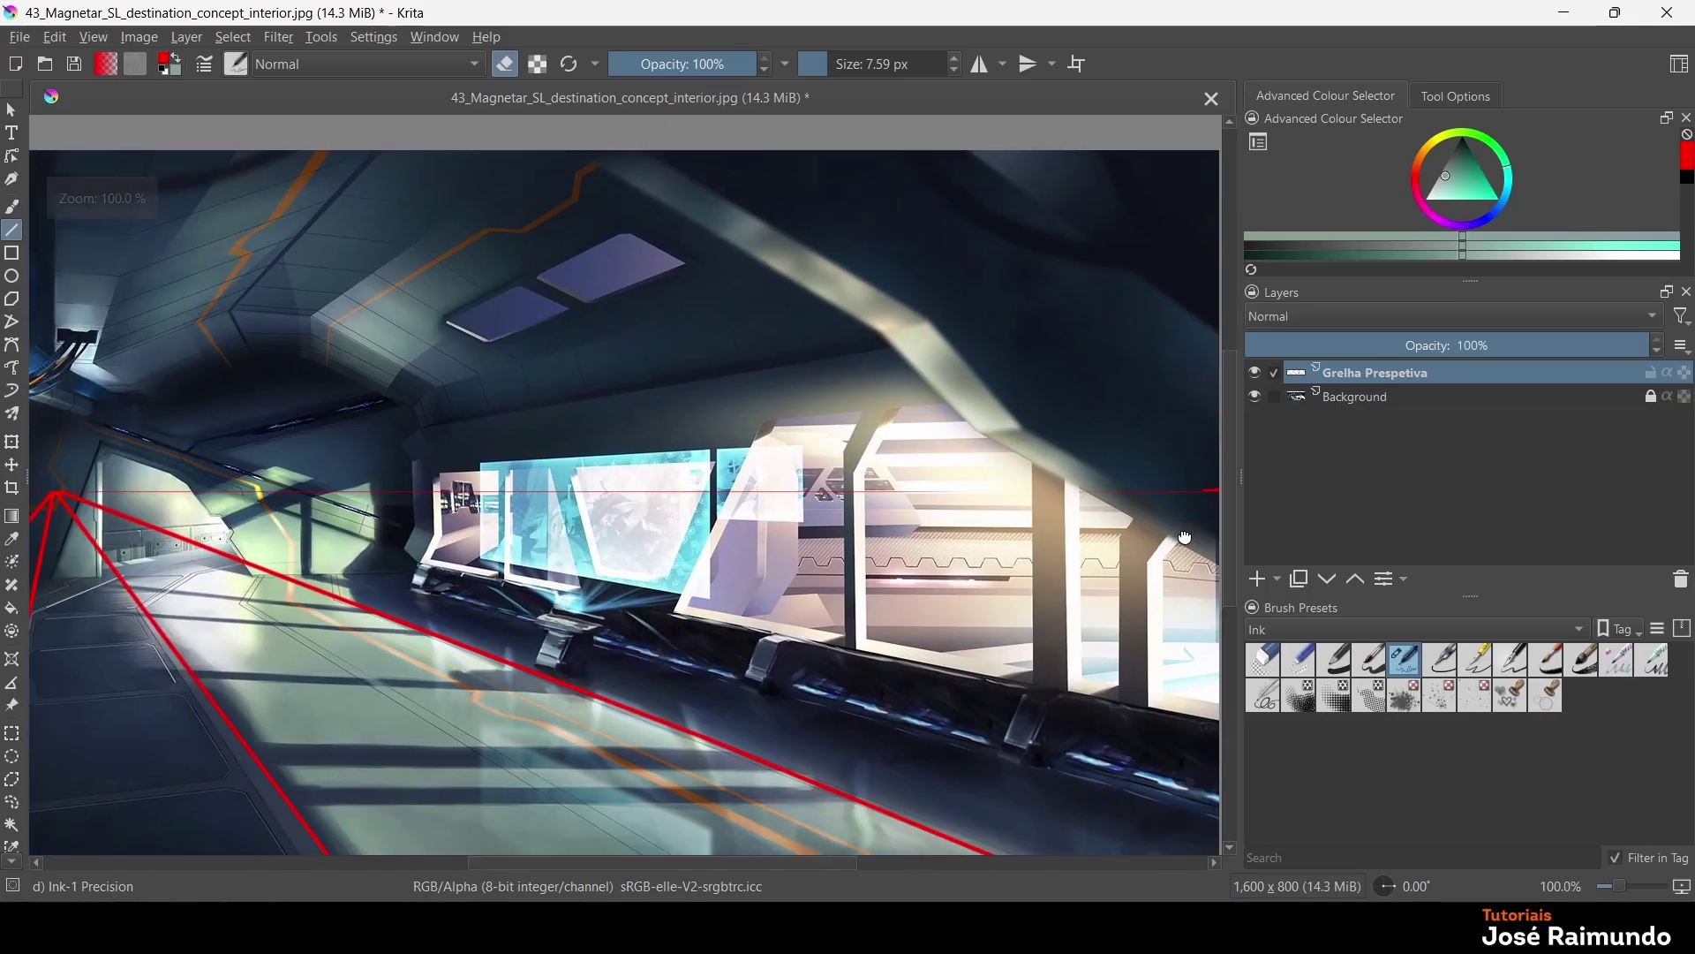
scroll(1188, 535, "down", 1)
scroll(1110, 505, "up", 1)
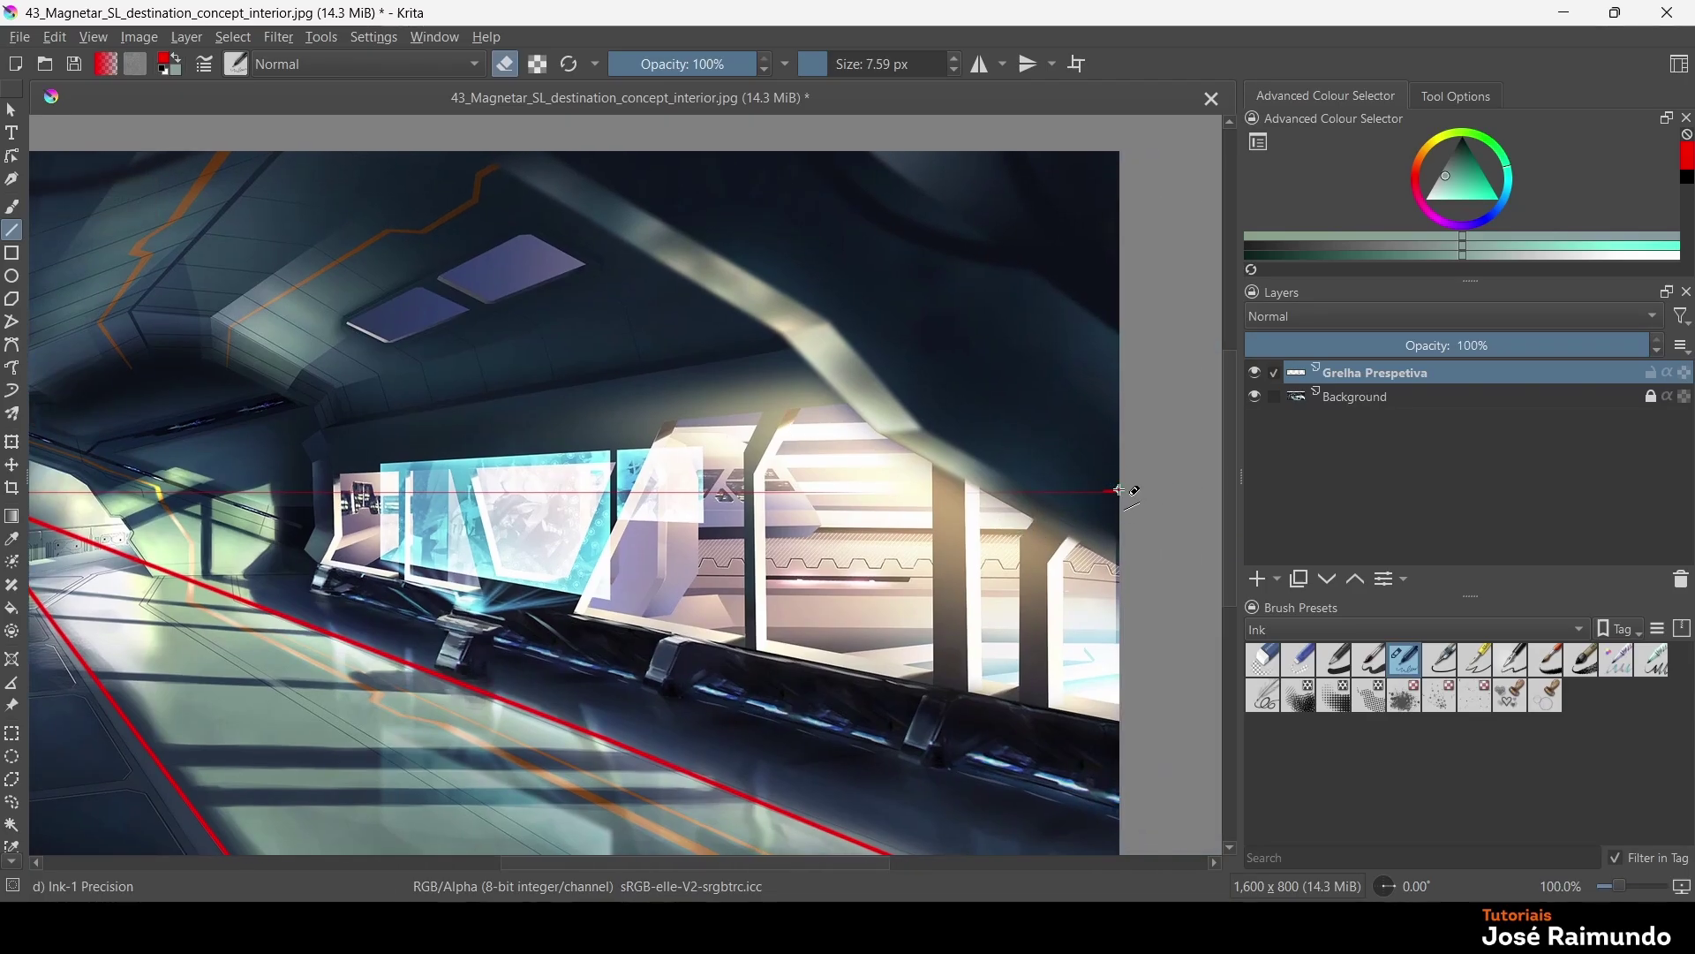
mouse_move(1124, 492)
left_mouse_down()
mouse_move(176, 492)
mouse_move(7, 508)
mouse_move(6, 535)
left_mouse_up()
scroll(702, 459, "down", 1)
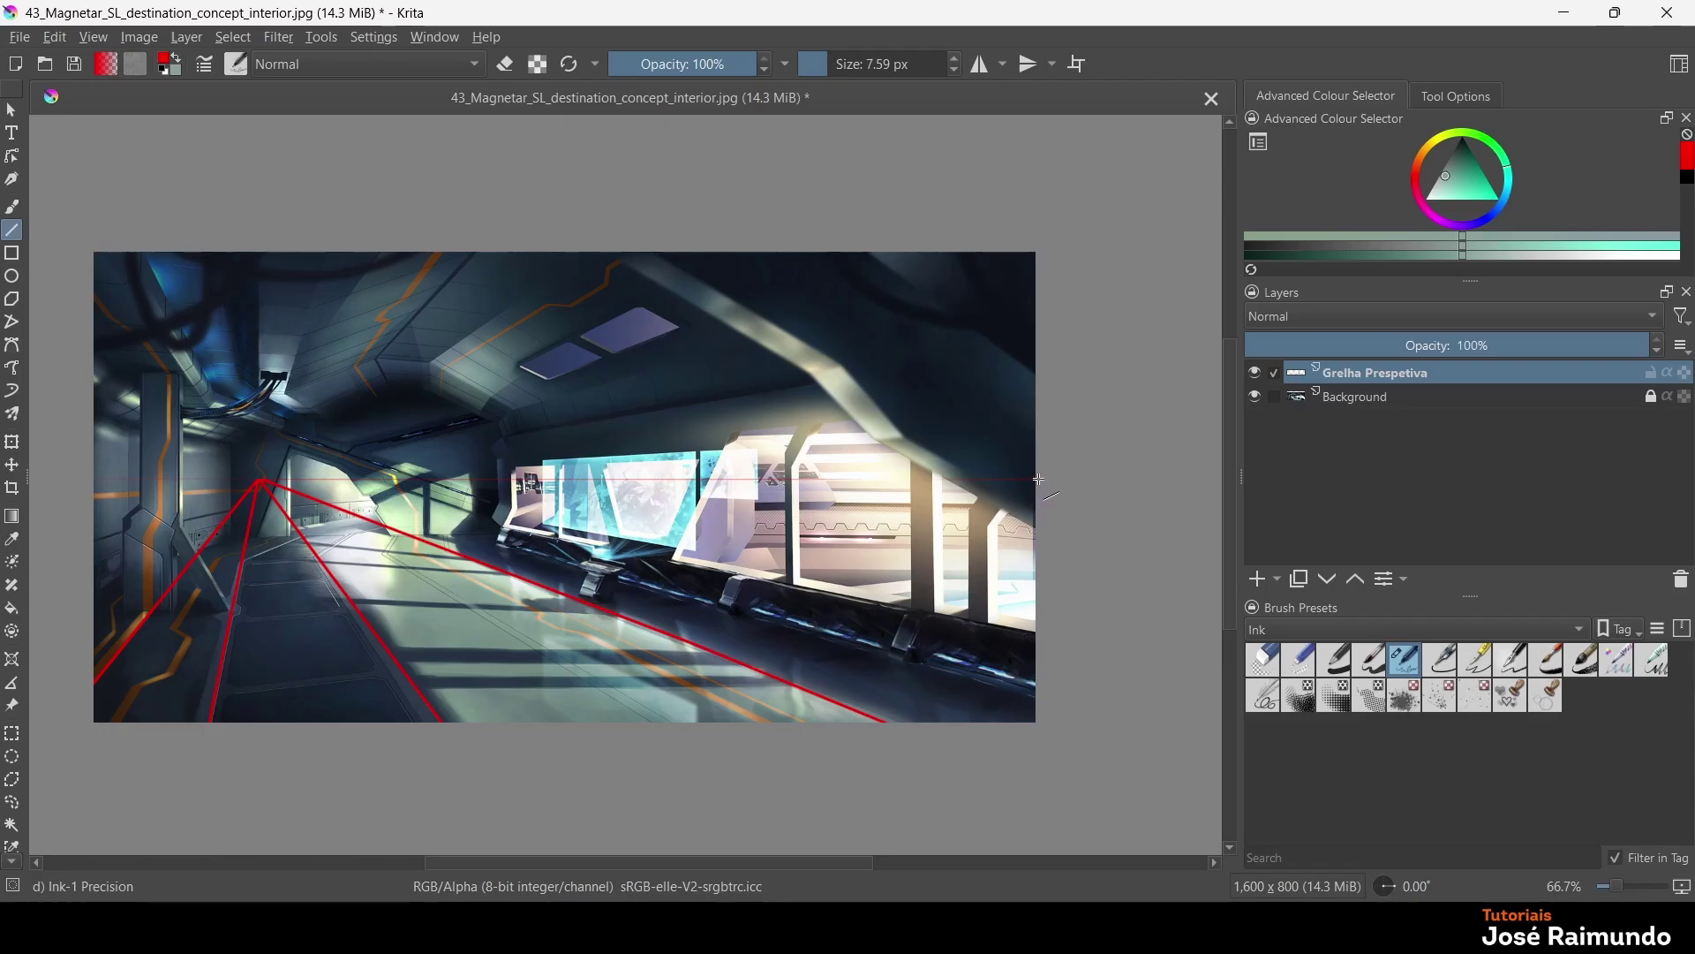
left_click_drag(1040, 480, 79, 524)
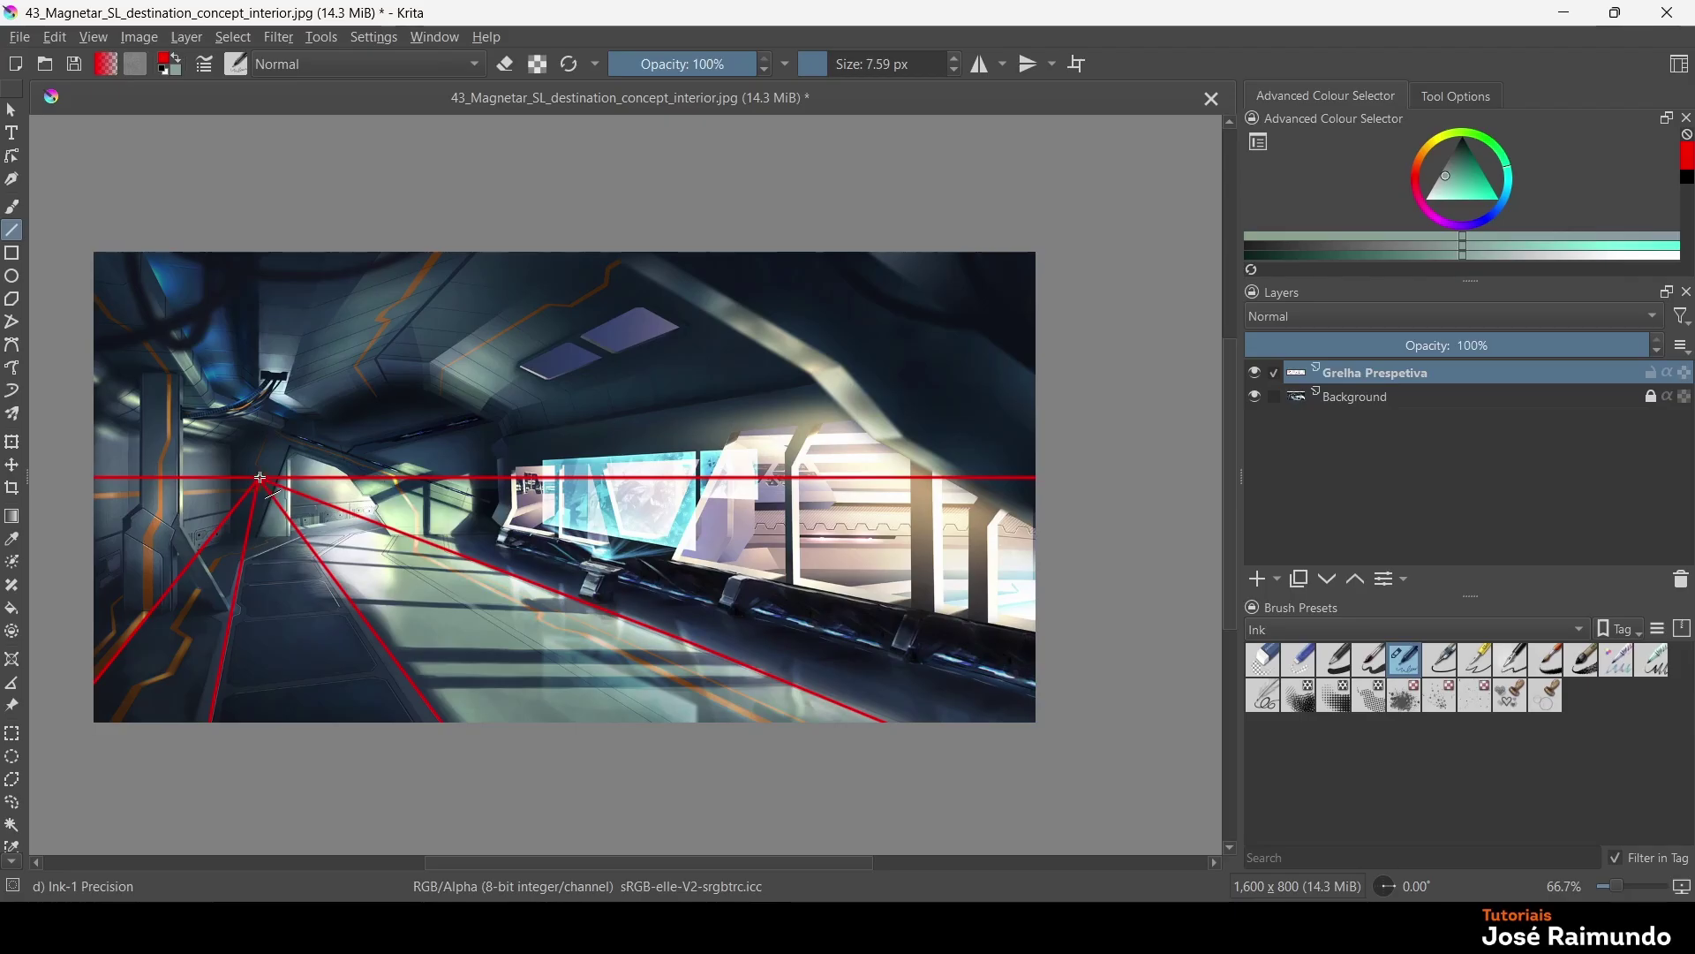
Draw two lines from the vanishing point to the image's right edge, one along the windows' base and one above the windows
left_click_drag(260, 477, 1104, 641)
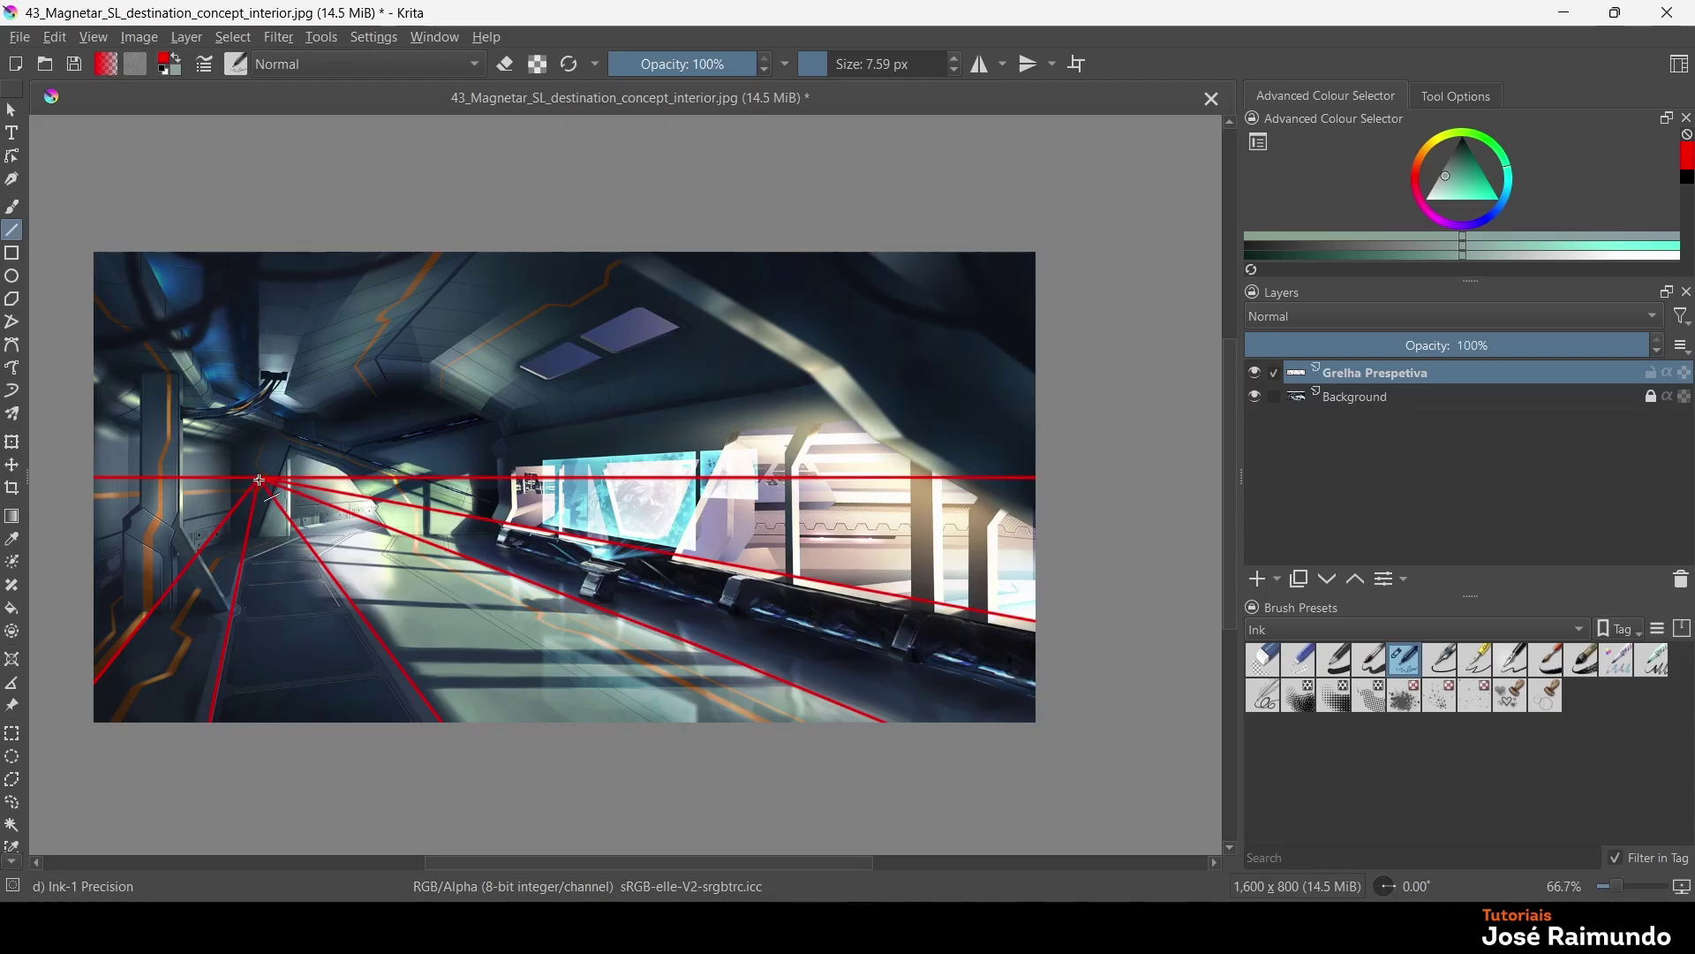
left_click_drag(261, 481, 1093, 339)
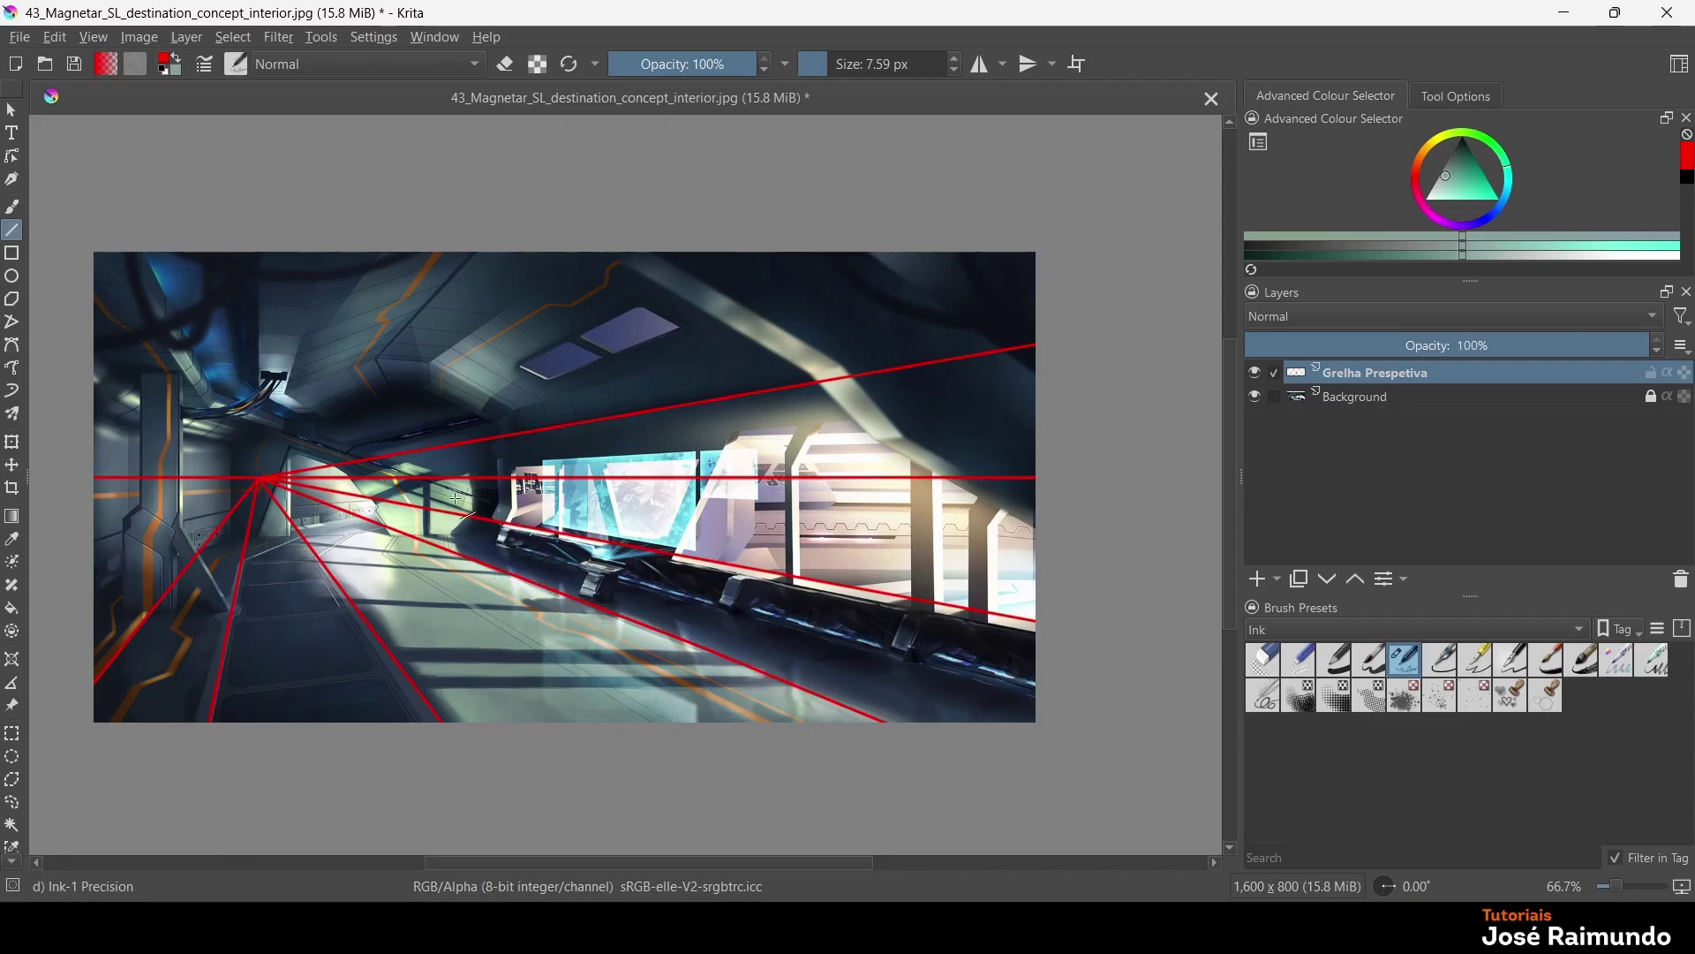
Examine how the perspective lines align with the window wall, the floor panels and the vanishing point
scroll(456, 500, "up", 4)
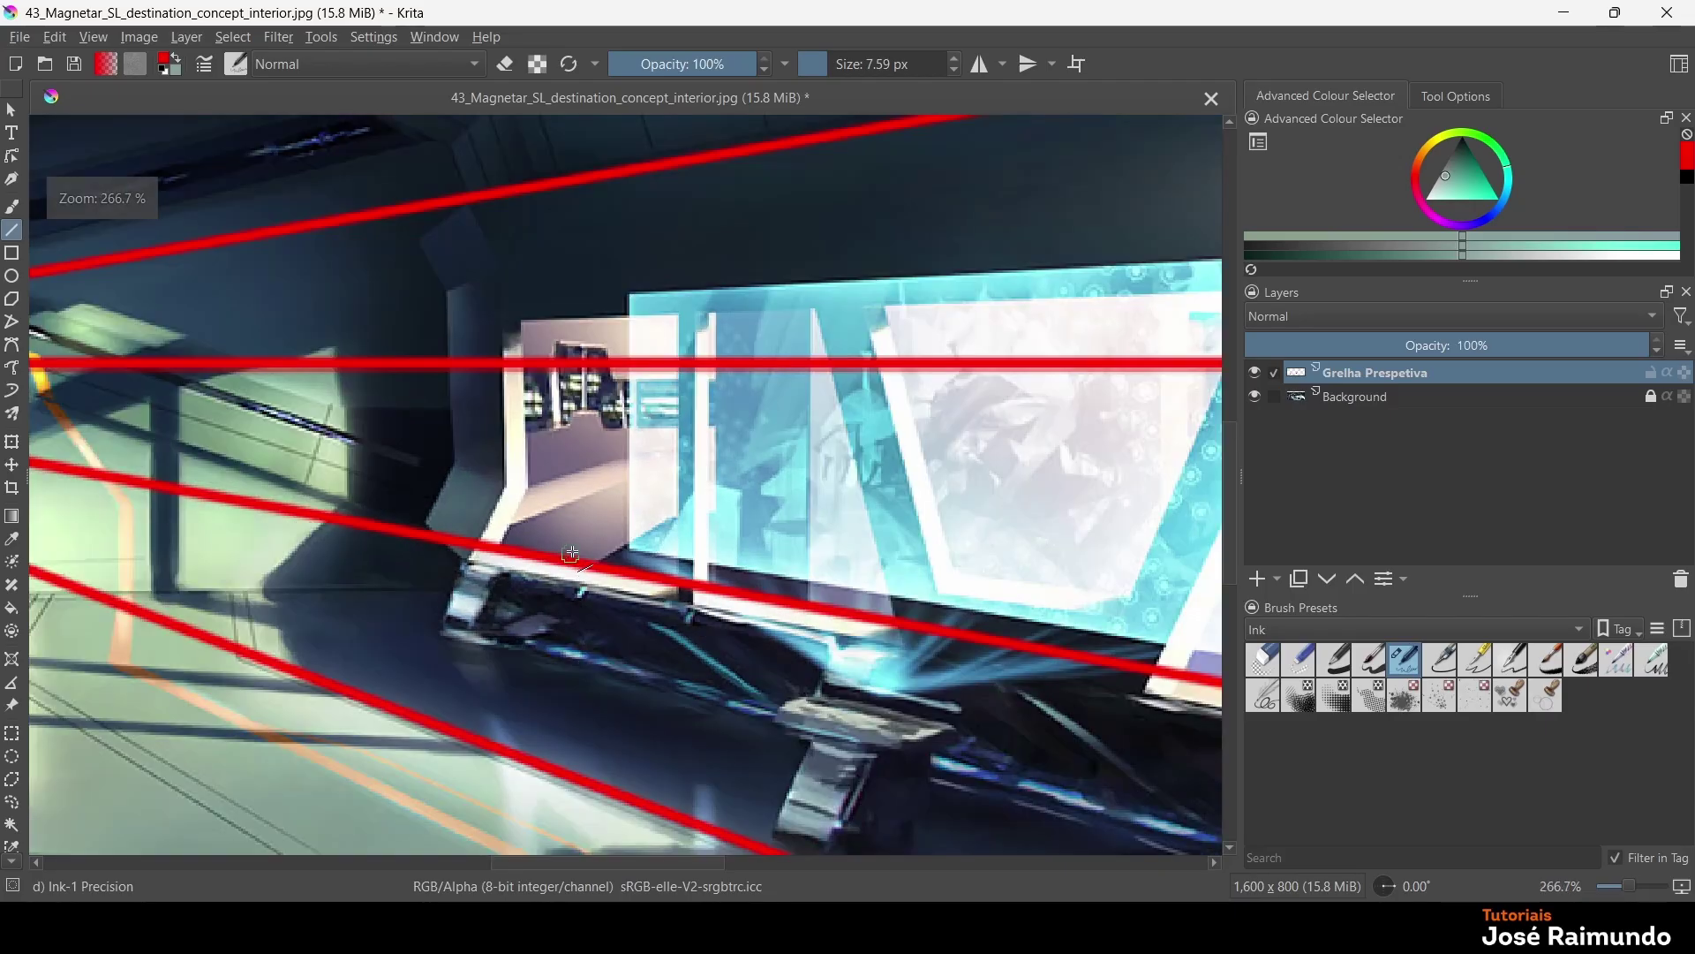
scroll(582, 441, "down", 1)
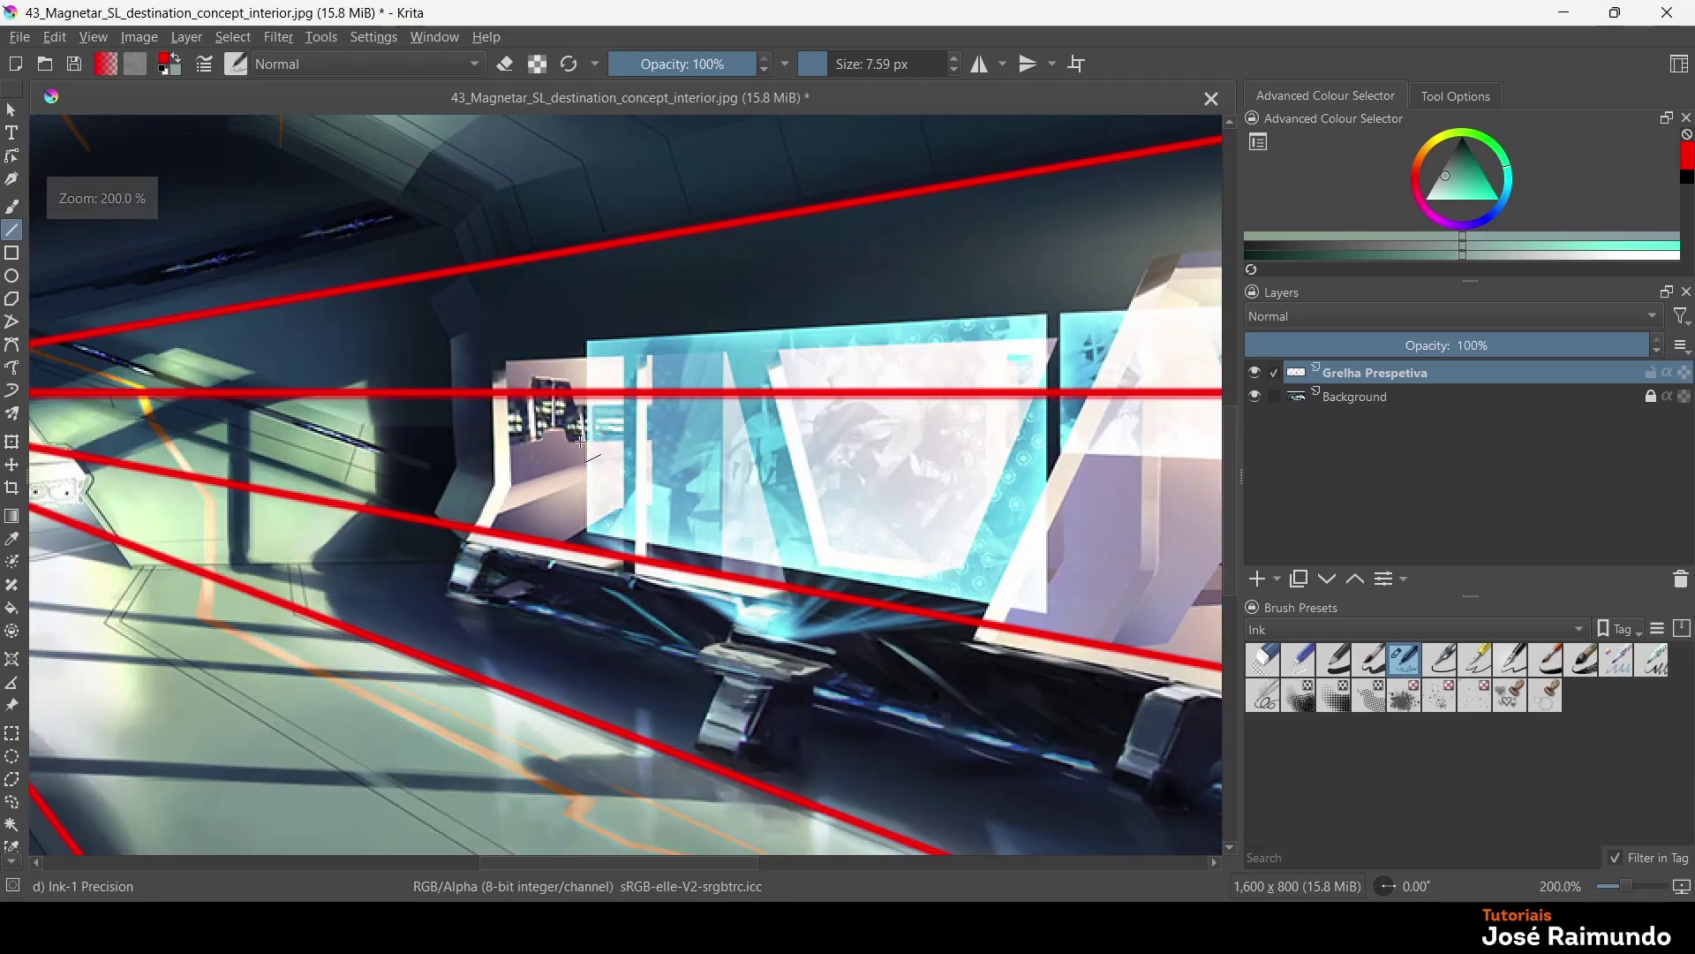
scroll(582, 442, "down", 2)
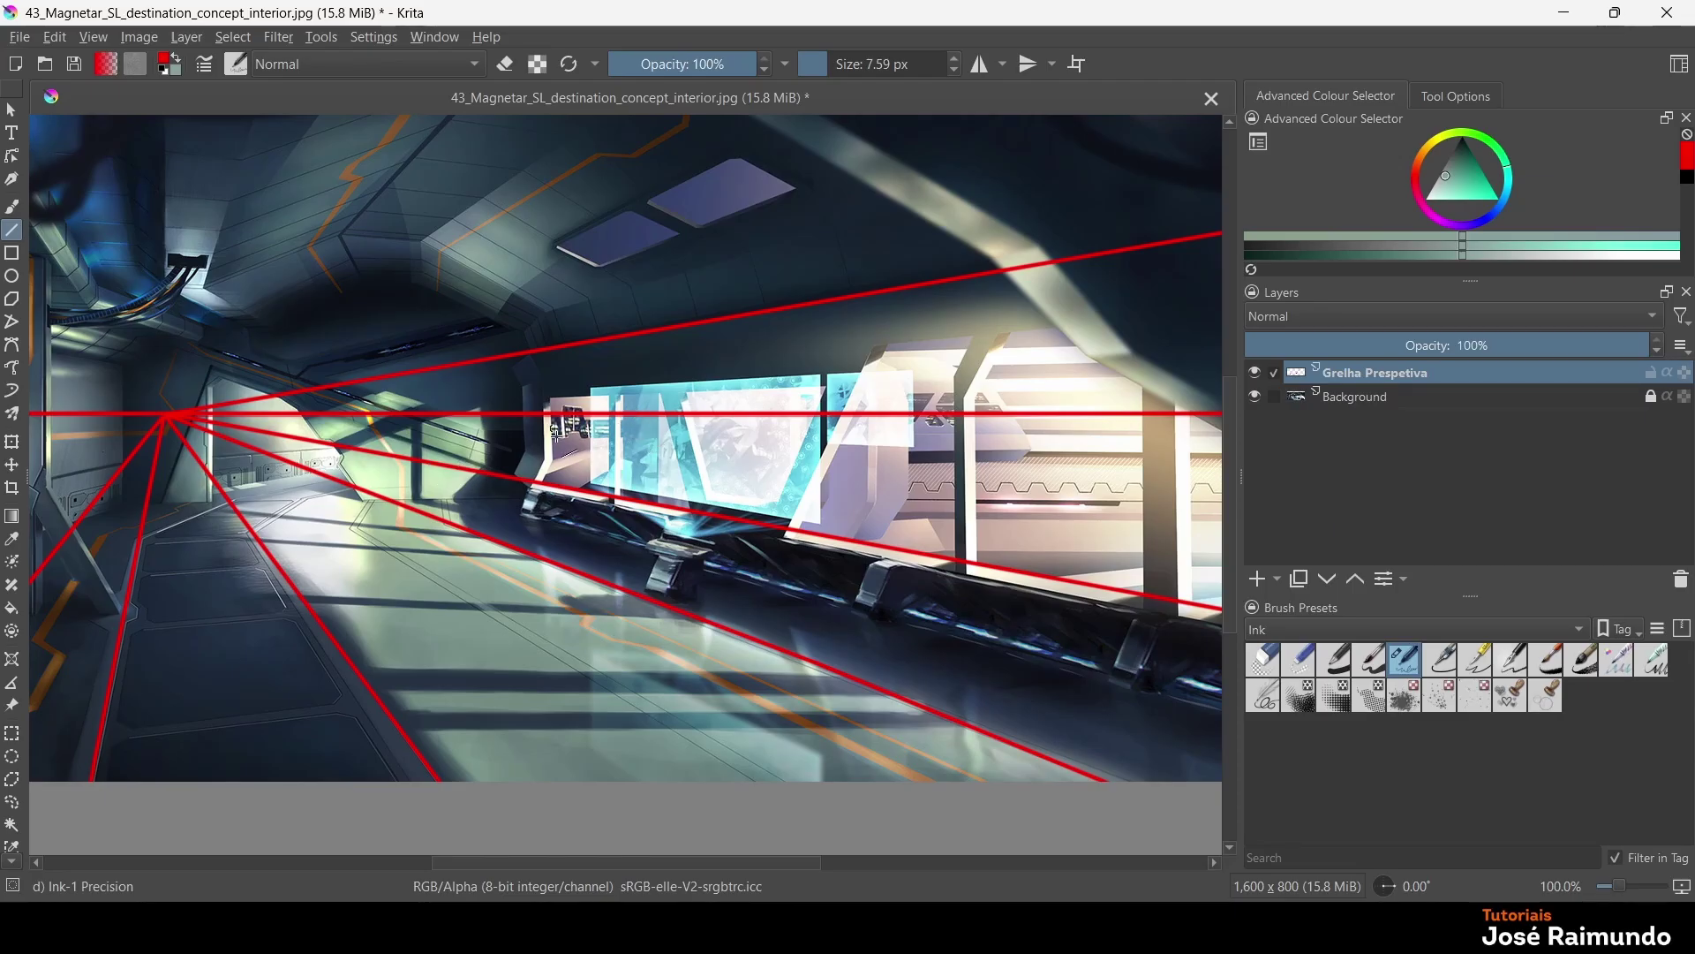
scroll(558, 433, "down", 1)
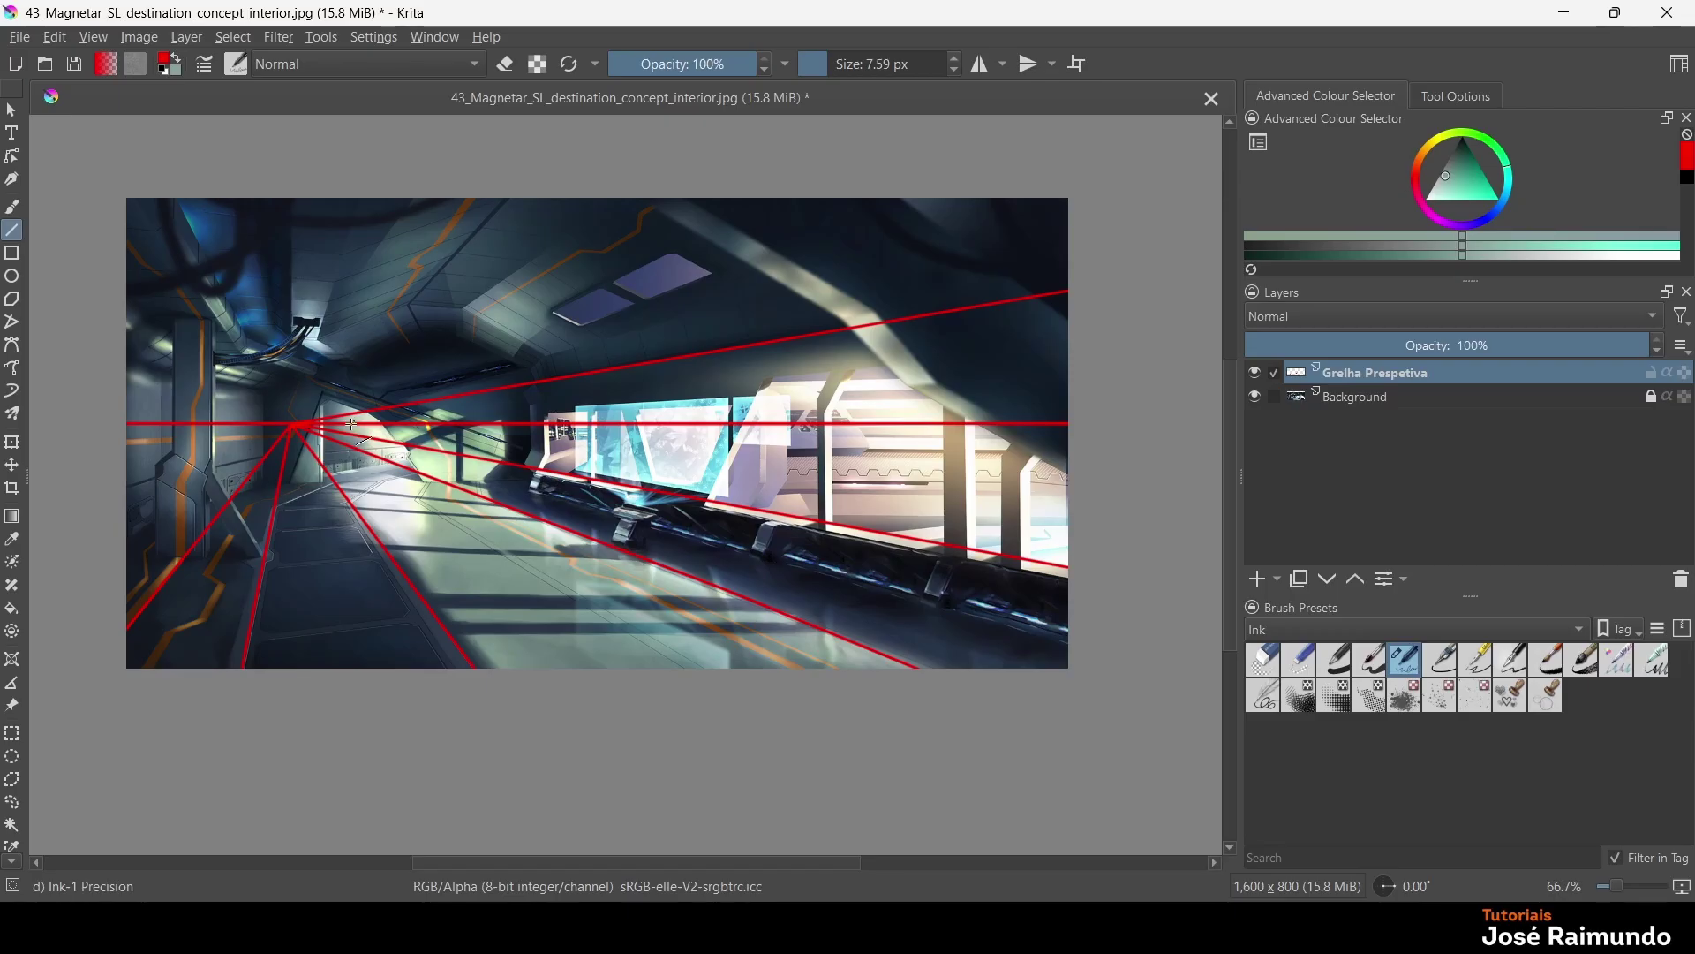
scroll(316, 486, "up", 1)
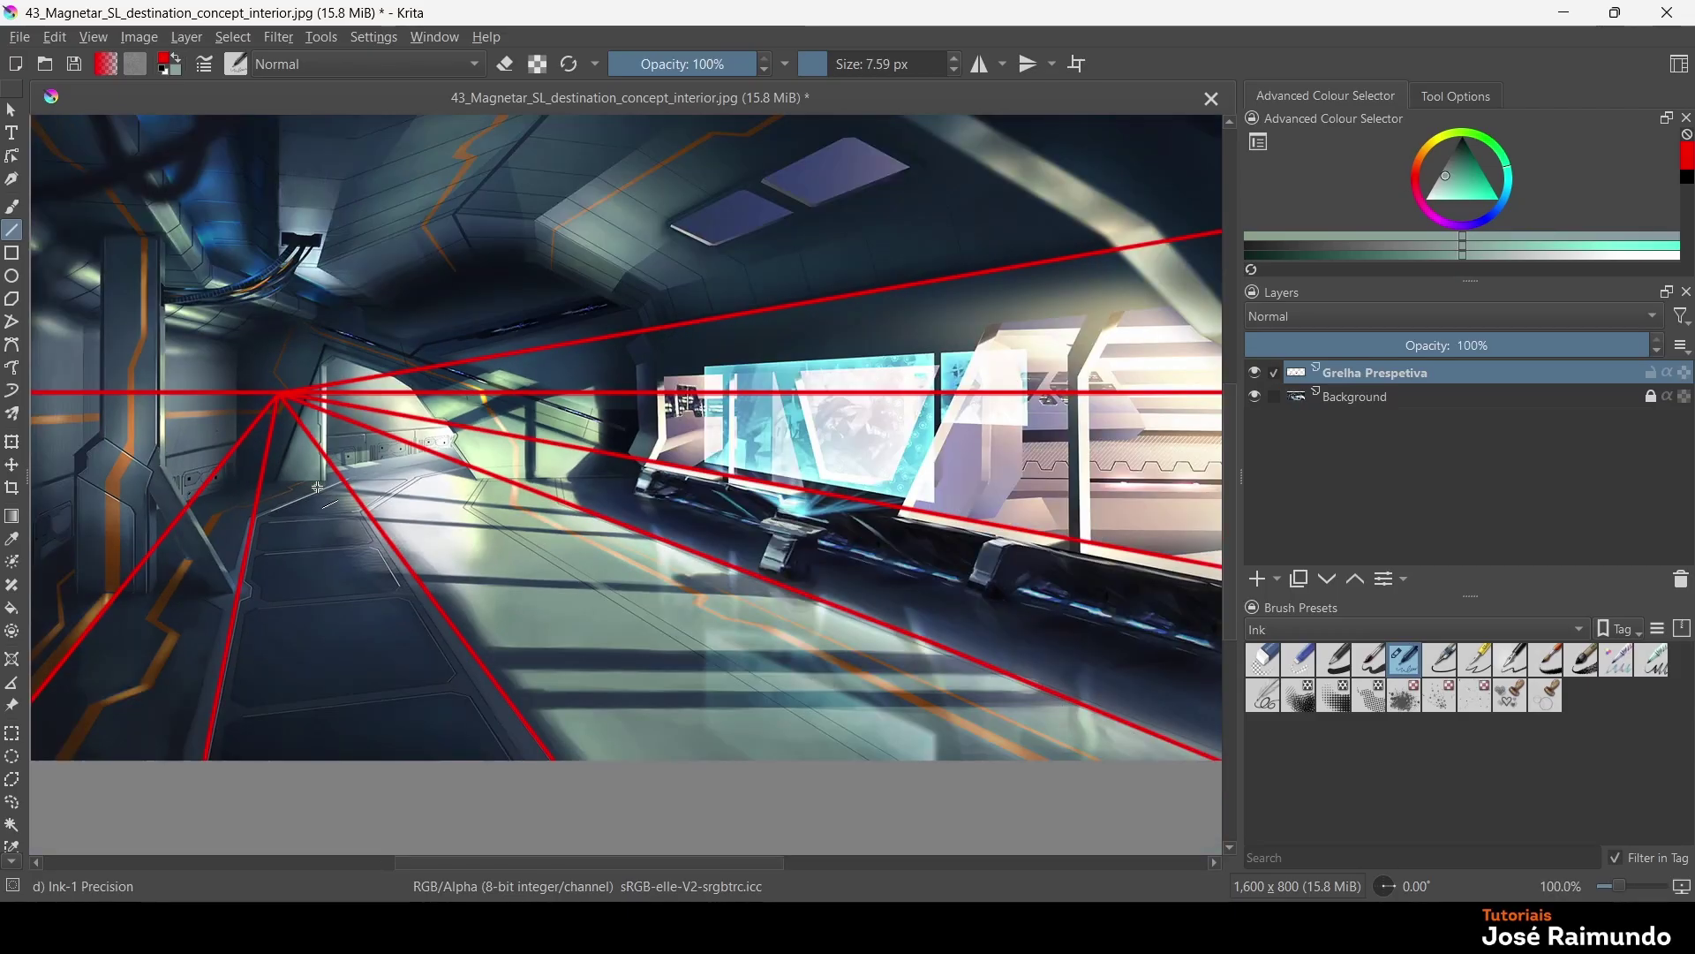
scroll(318, 488, "down", 1)
scroll(473, 345, "down", 2)
scroll(468, 354, "up", 1)
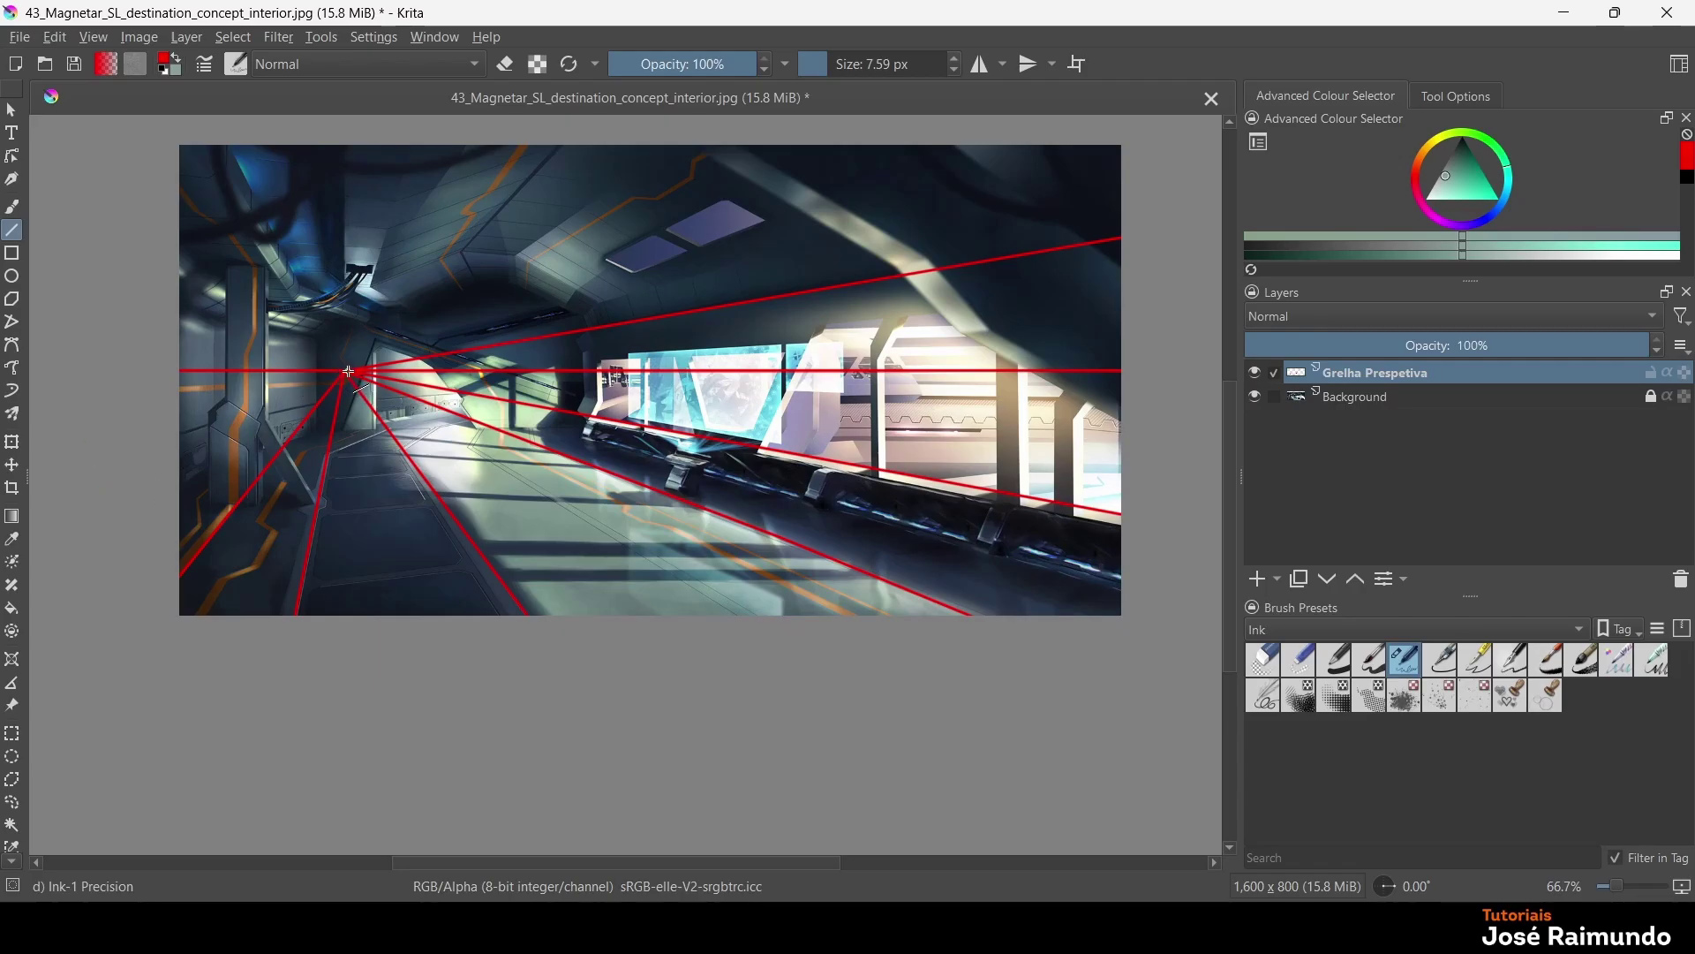
Draw two ceiling lines from the vanishing point, one to the image's upper-left corner and one to the right edge near its upper corner
left_click_drag(343, 374, 301, 244)
left_click_drag(348, 372, 183, 144)
left_click_drag(345, 372, 1165, 141)
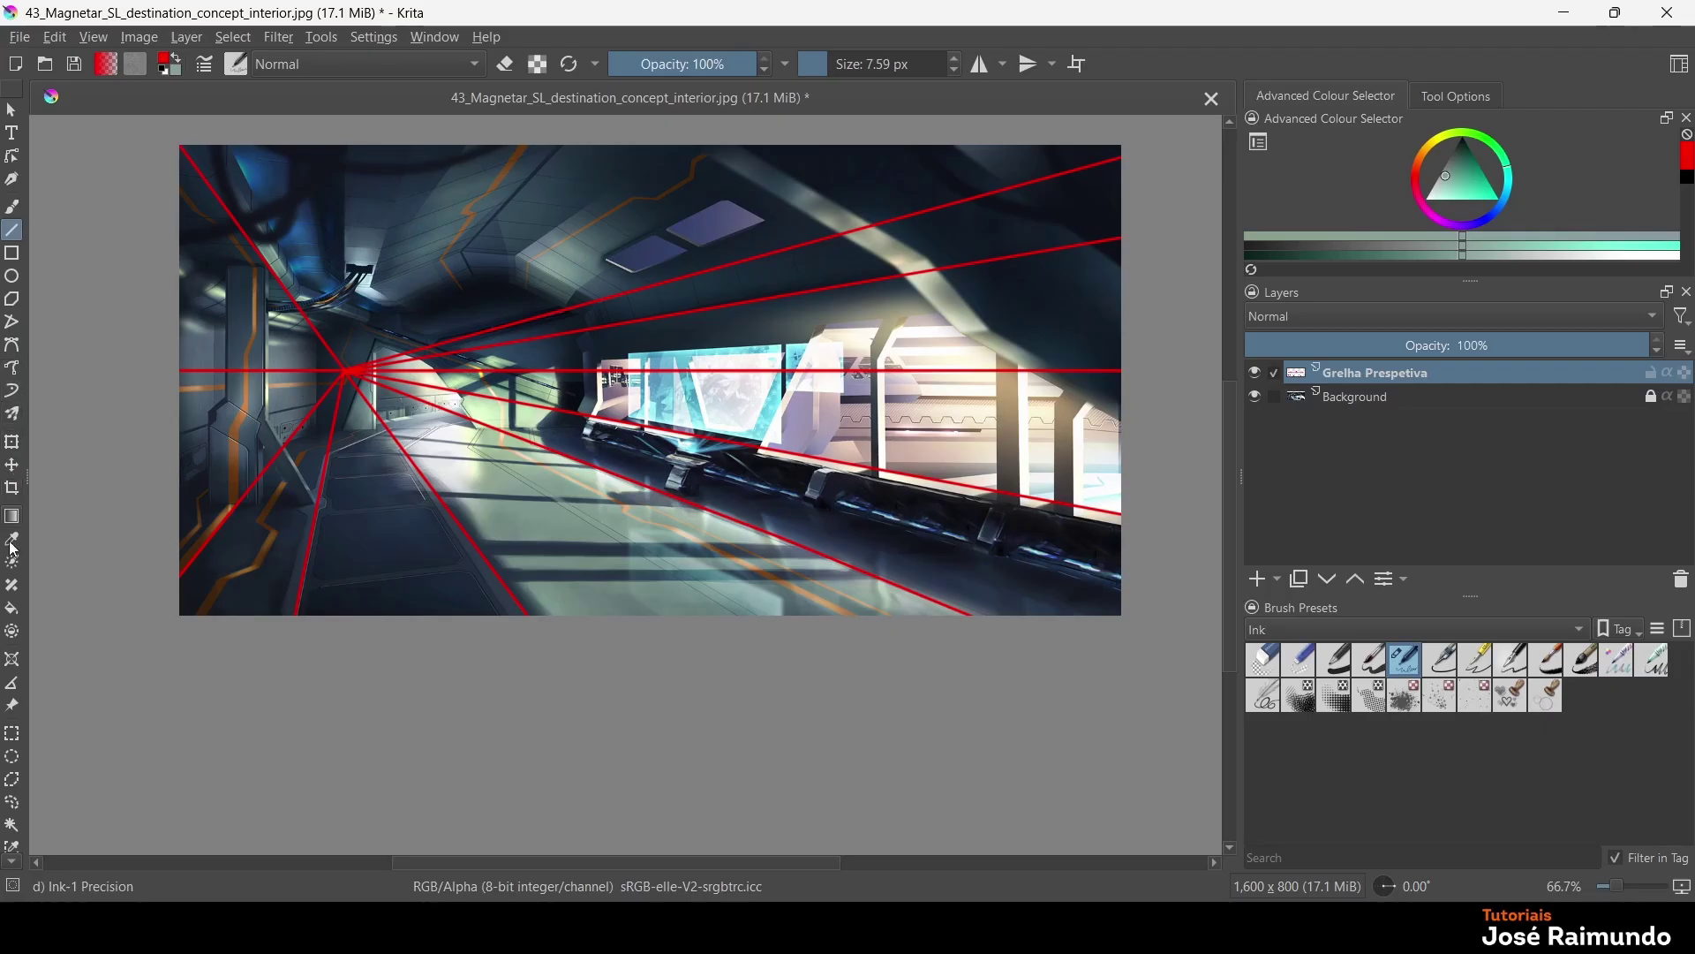
Enclose the two lines along the central floor panel, below the vanishing point, in a freehand selection and delete them
left_click(9, 865)
left_click(13, 869)
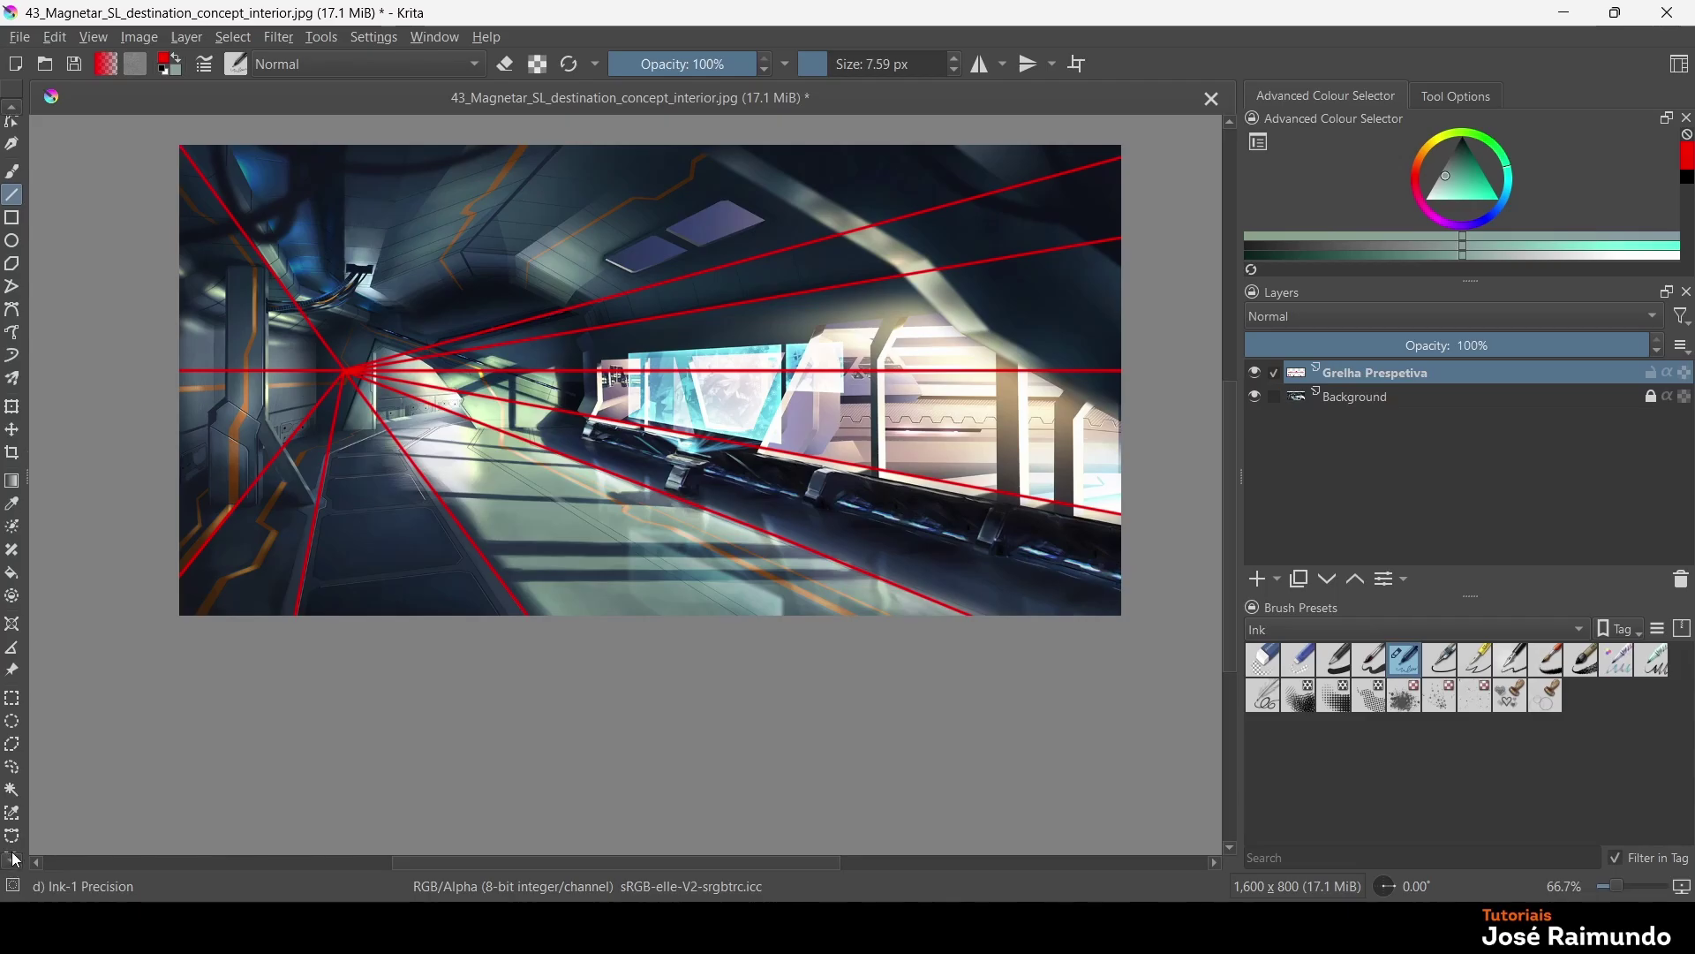
left_click(18, 868)
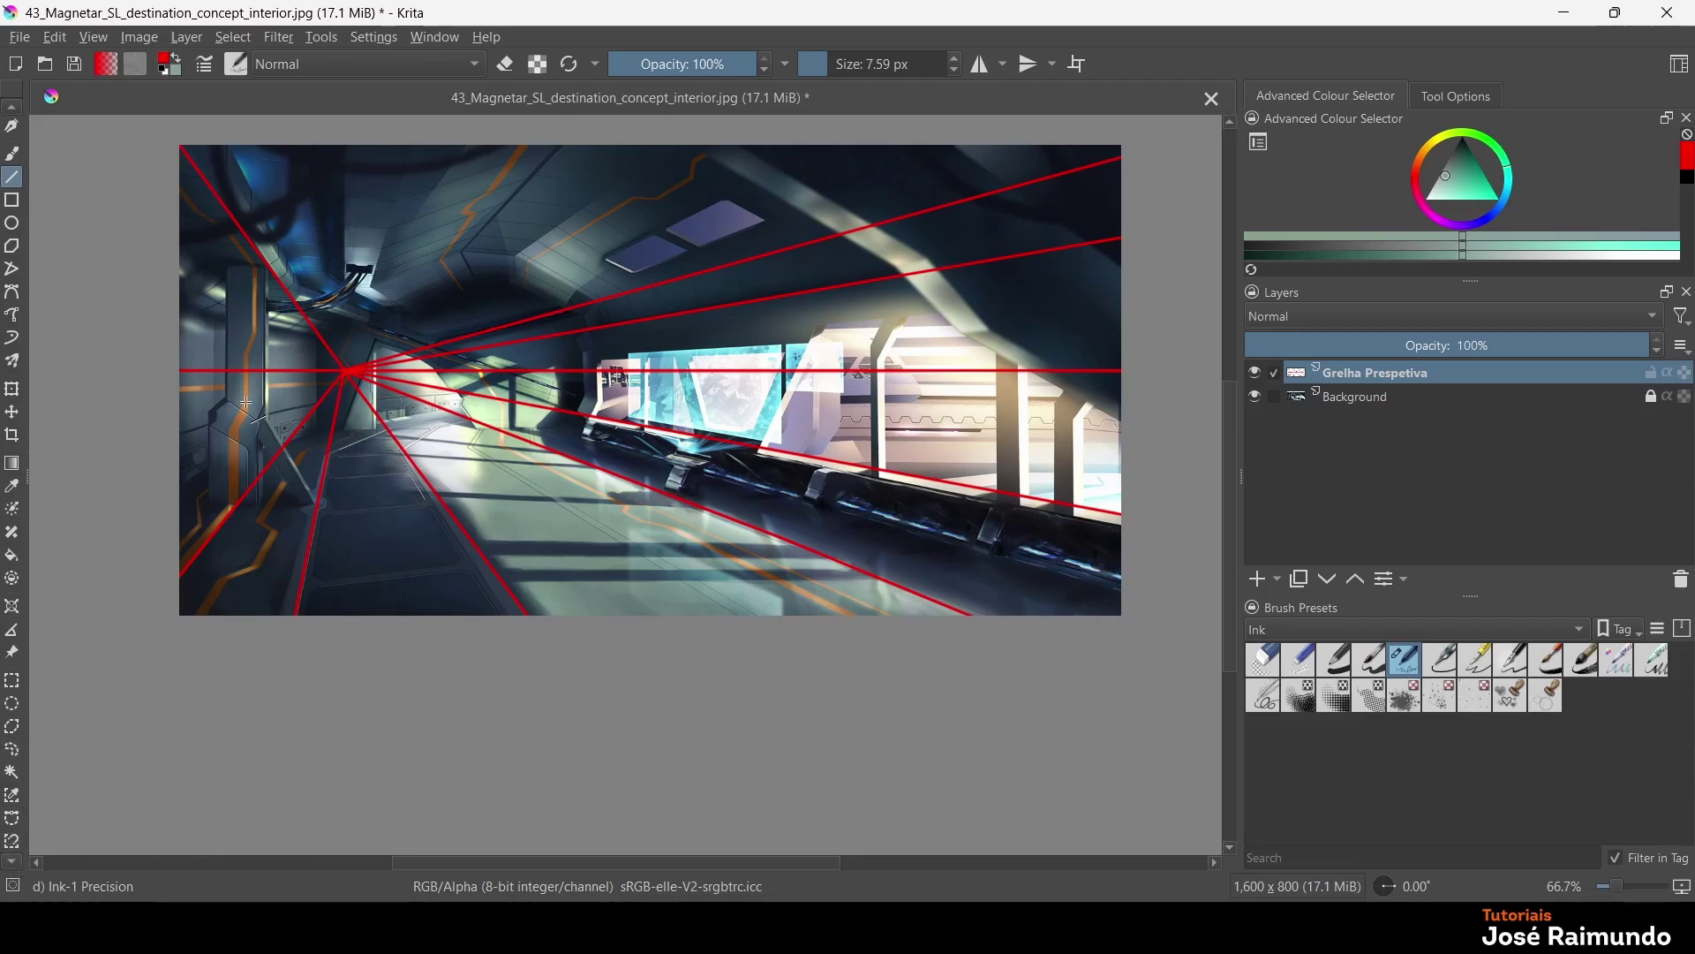
left_click(11, 749)
scroll(308, 439, "up", 2)
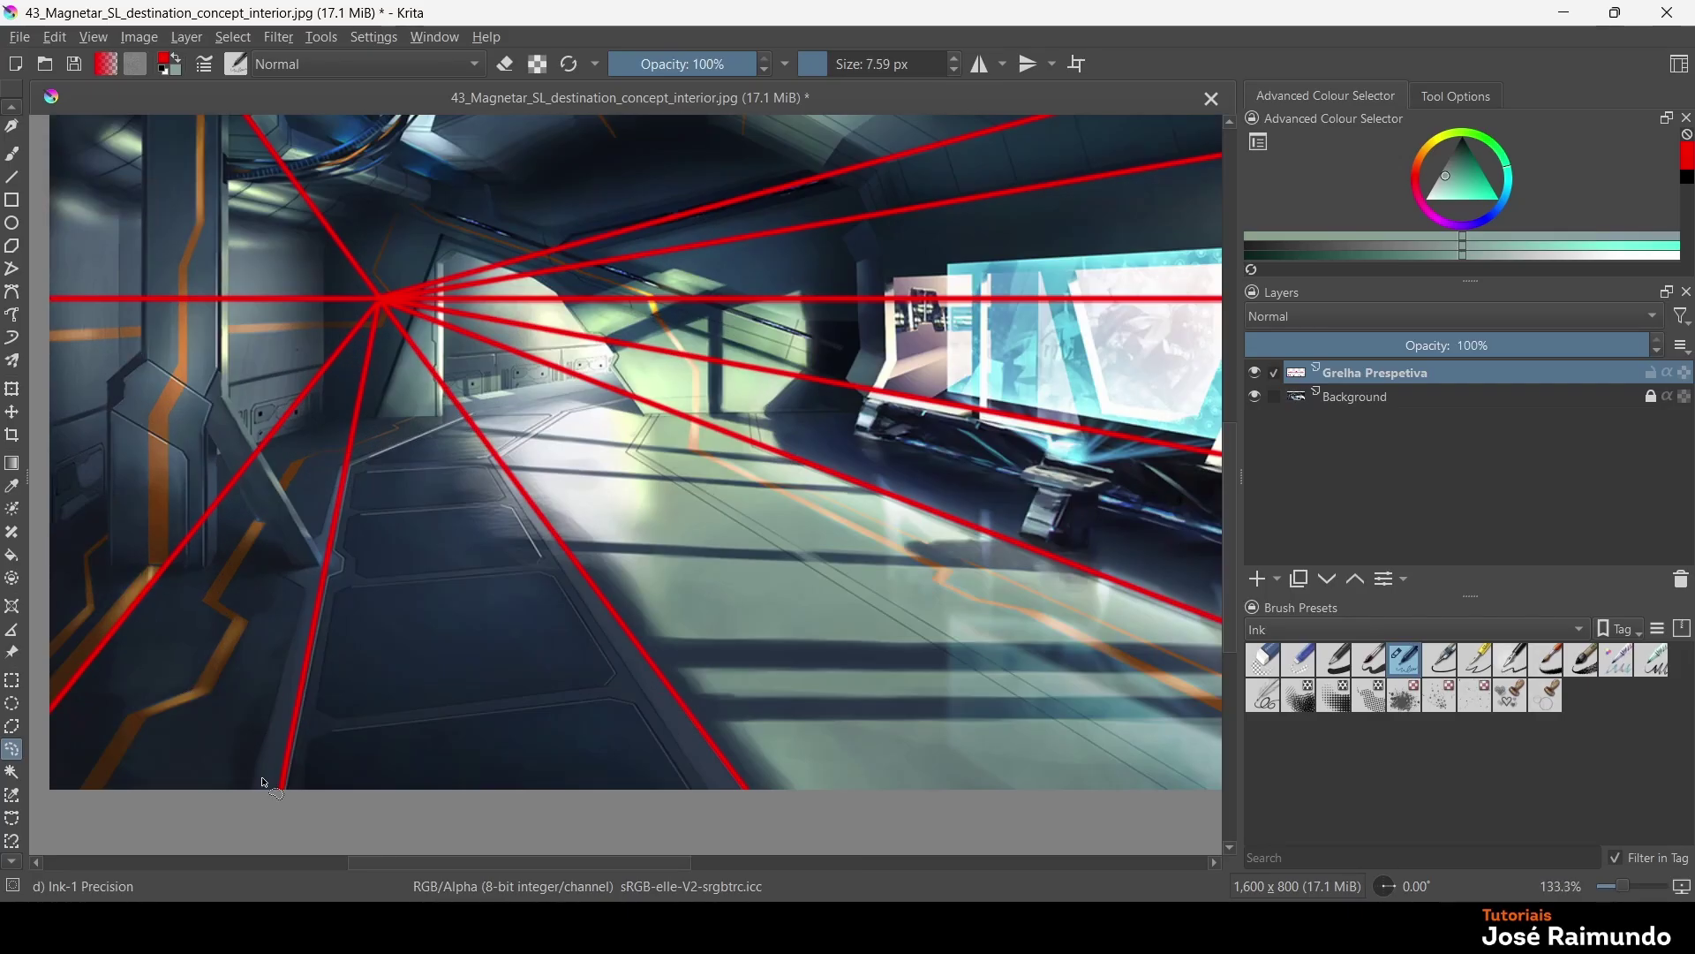
mouse_move(231, 826)
left_mouse_down()
mouse_move(273, 567)
mouse_move(378, 314)
left_mouse_up()
left_click_drag(437, 809, 233, 821)
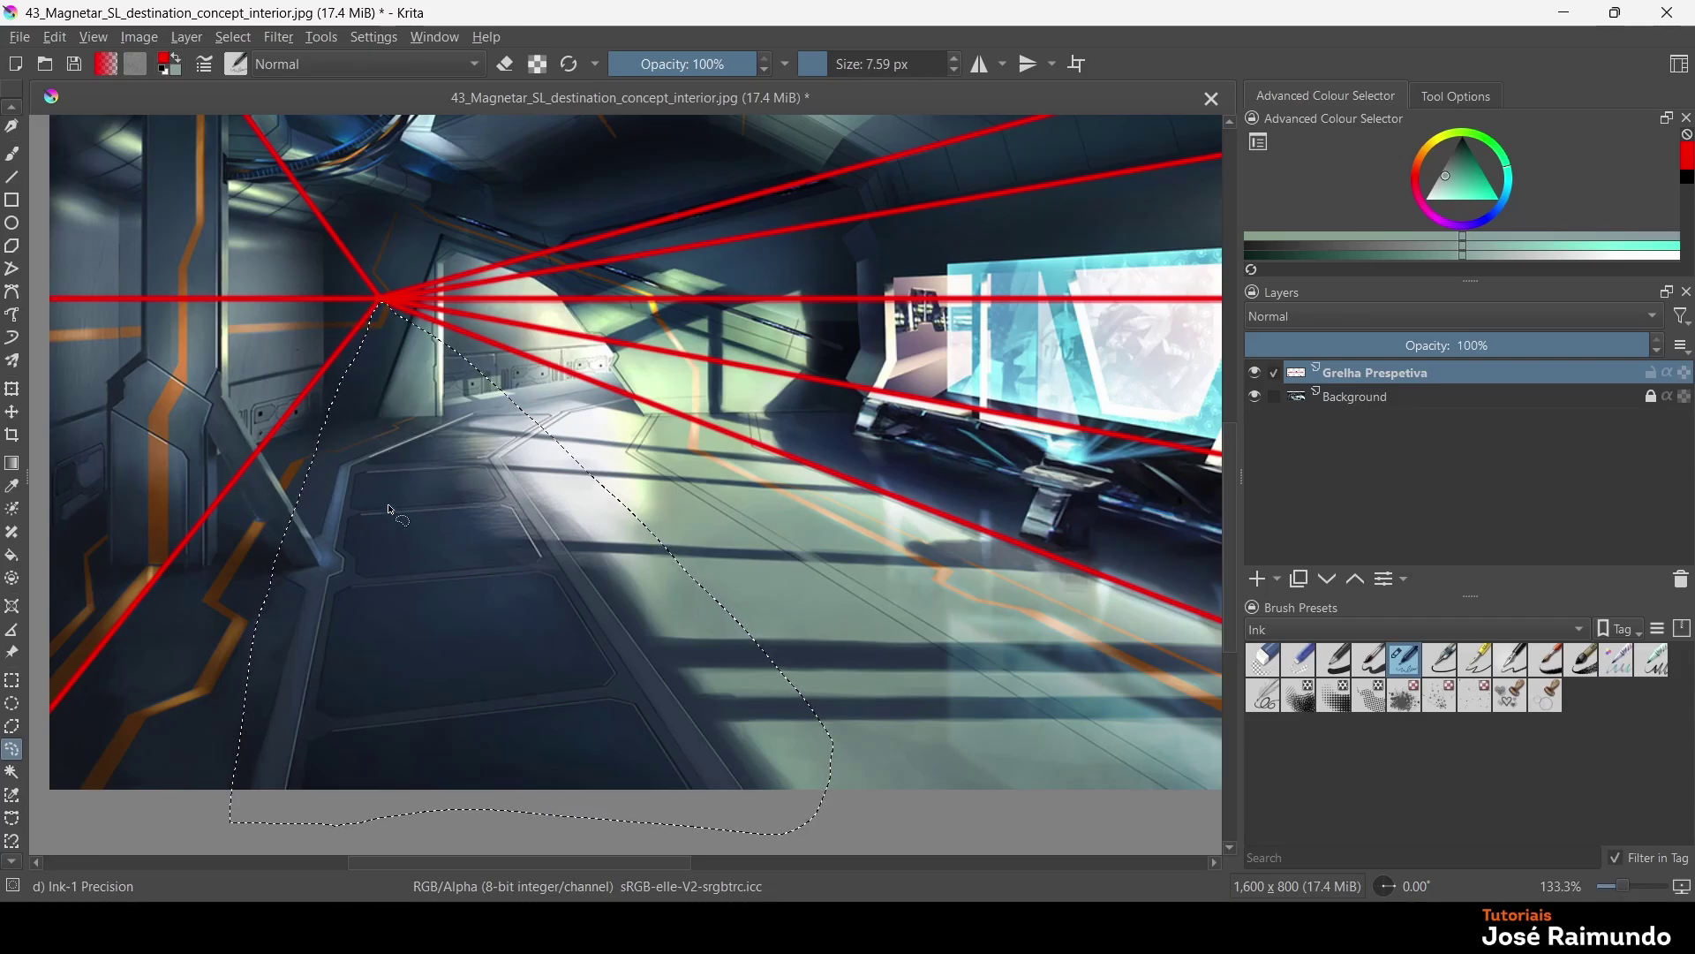
Examine the remaining perspective lines across the corridor image and close up where they meet at the vanishing point
scroll(453, 385, "down", 4)
scroll(454, 385, "up", 3)
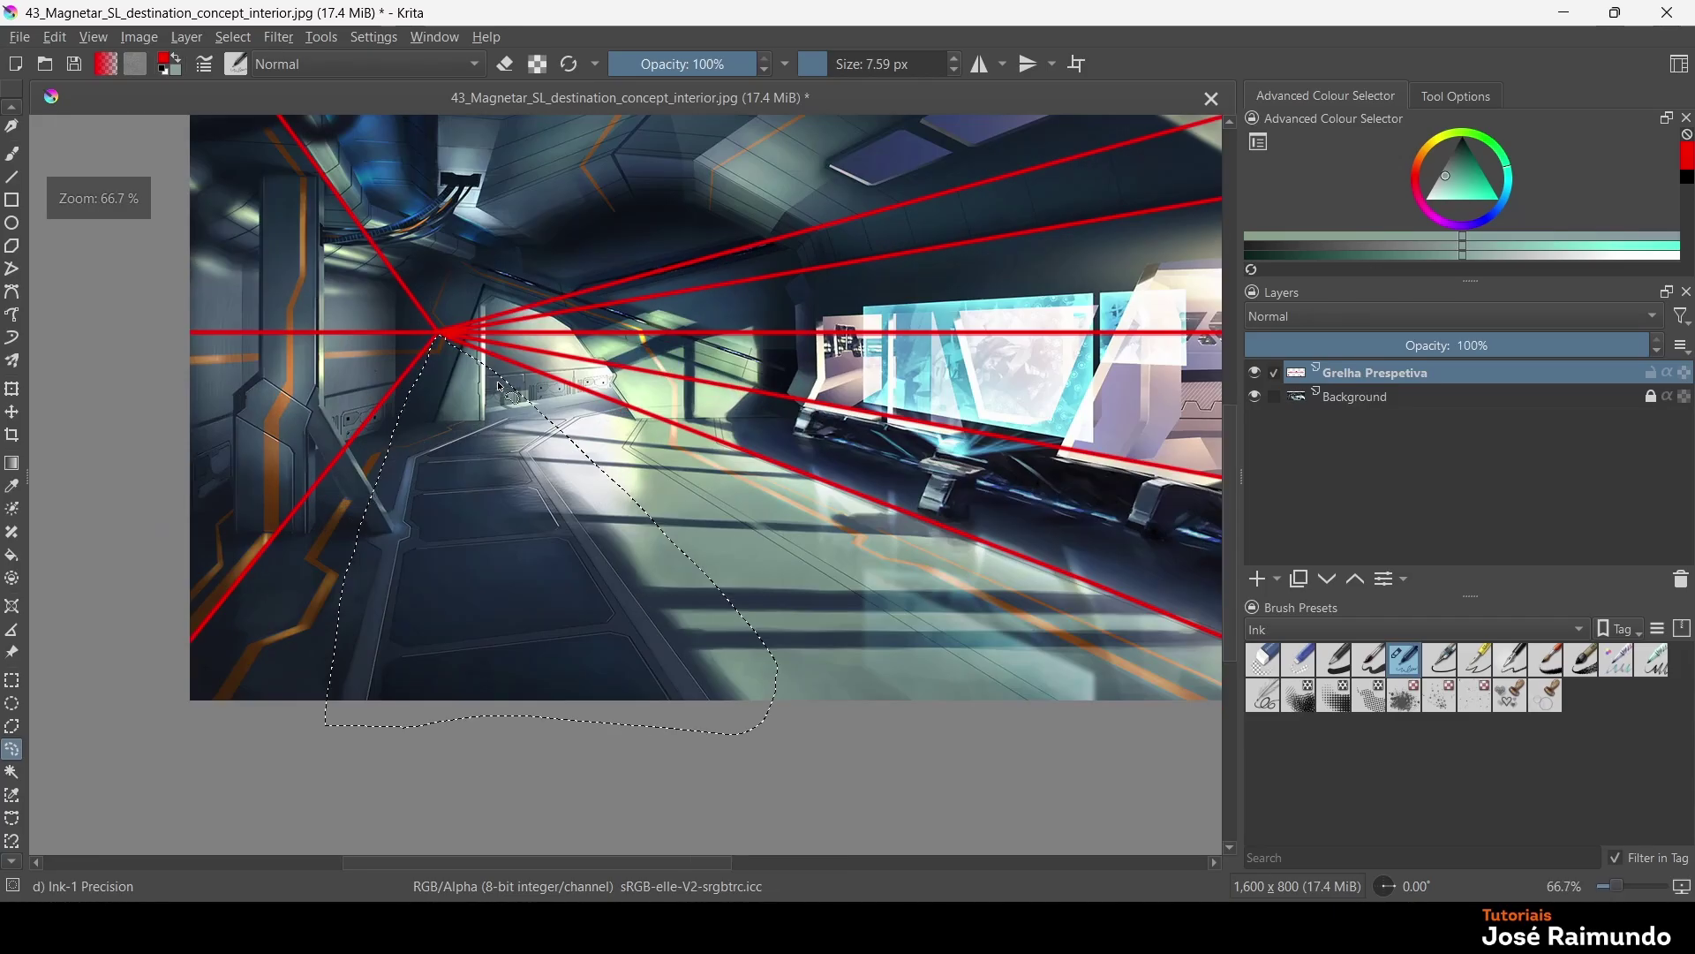
left_click_drag(493, 394, 253, 517)
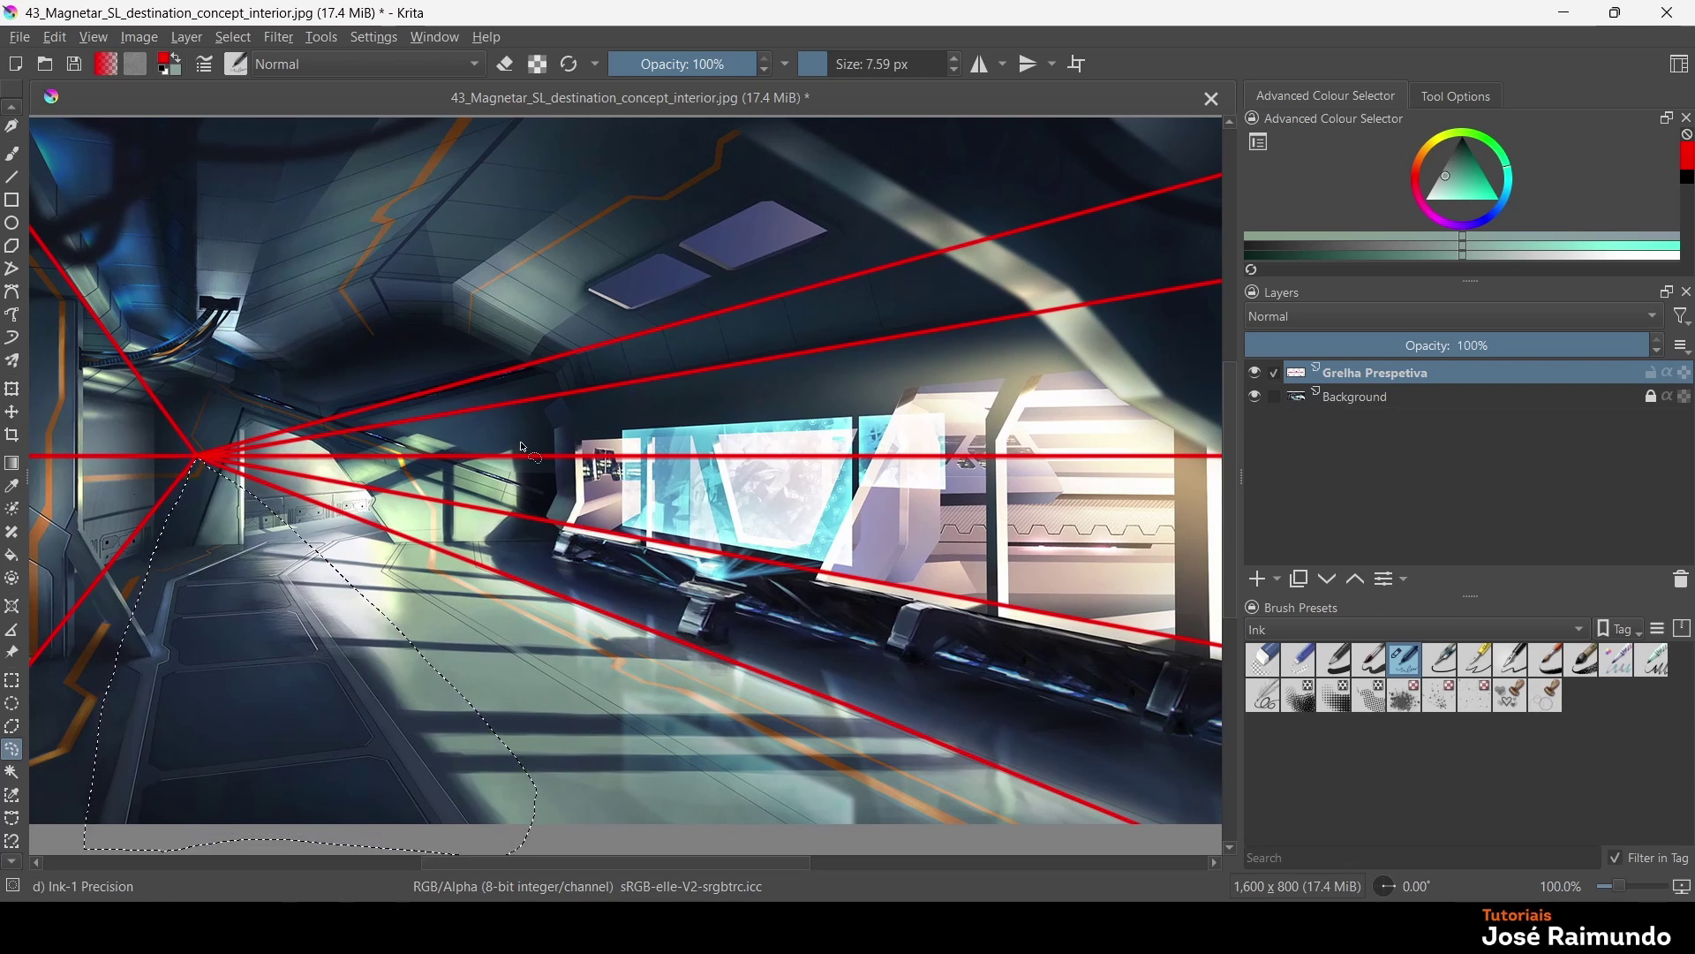
left_click_drag(1081, 551, 940, 535)
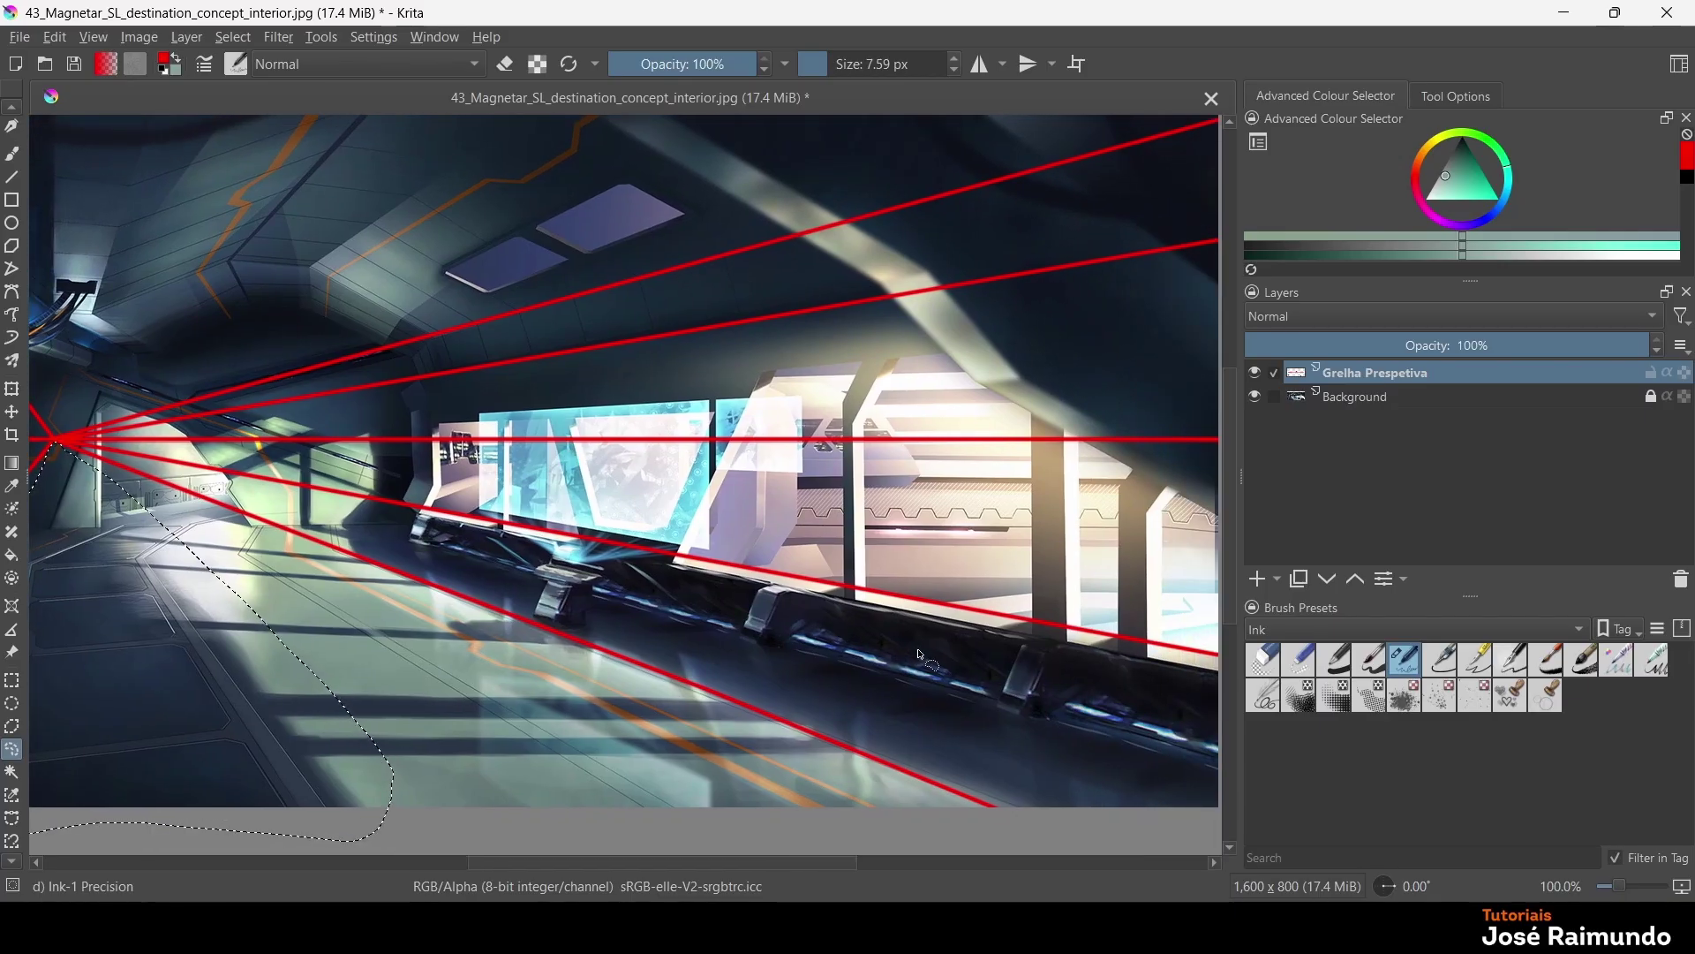
left_click_drag(662, 540, 504, 501)
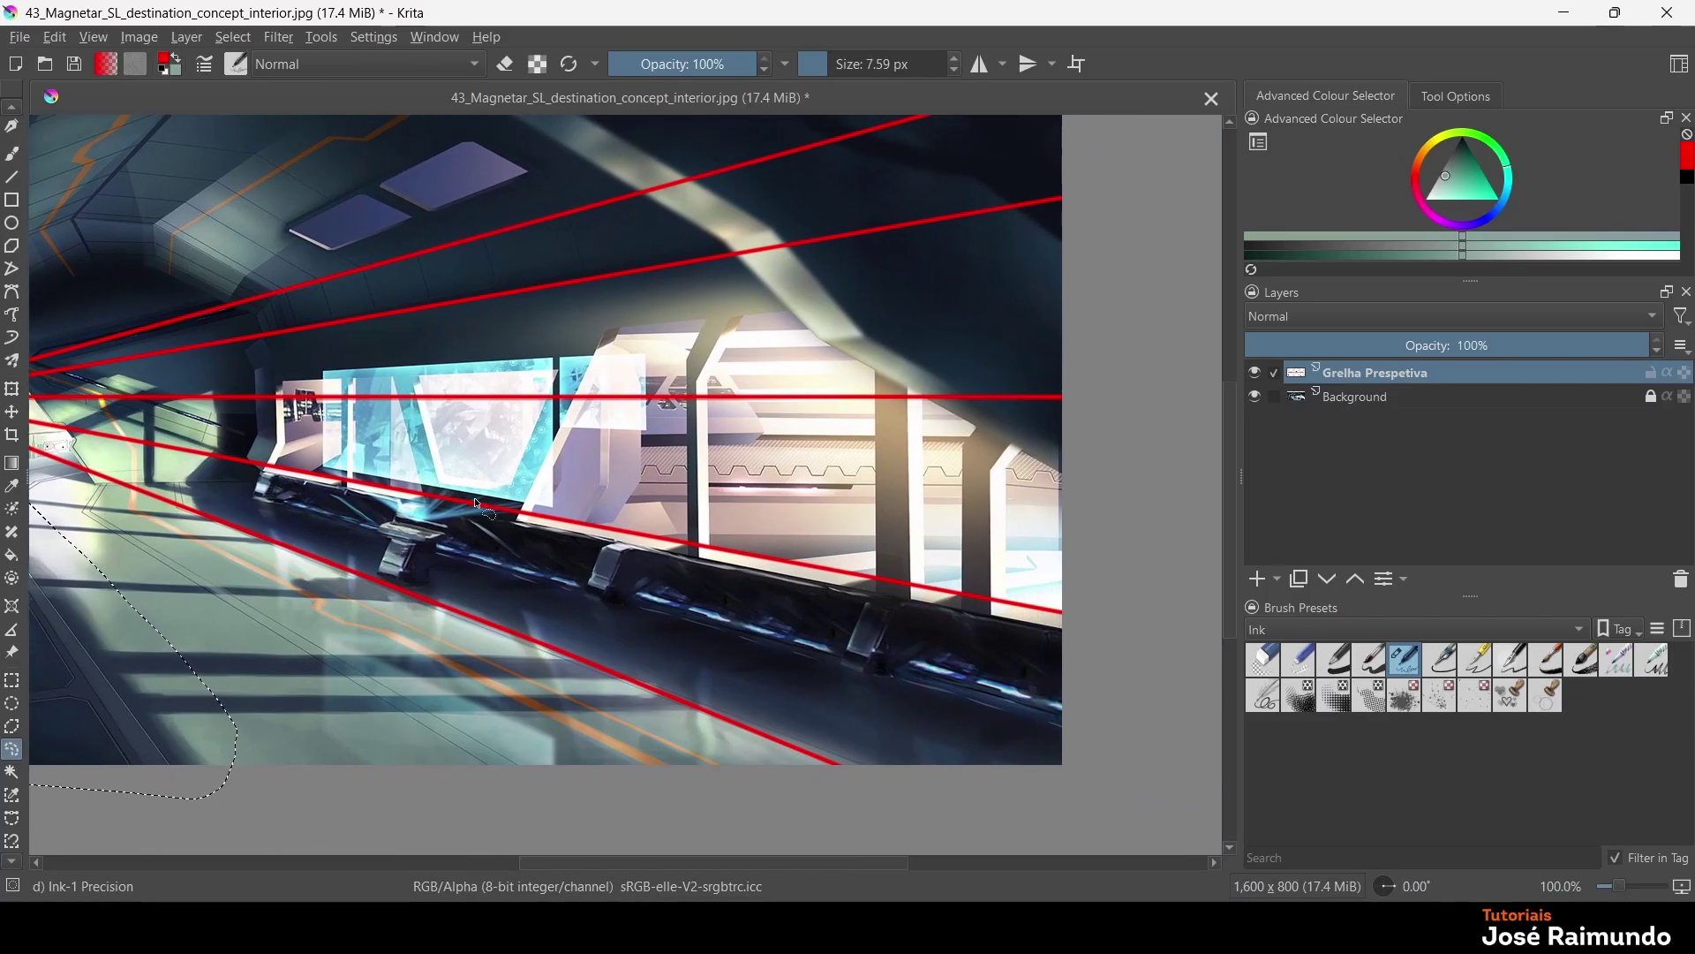
scroll(502, 500, "down", 2)
left_click_drag(650, 529, 765, 589)
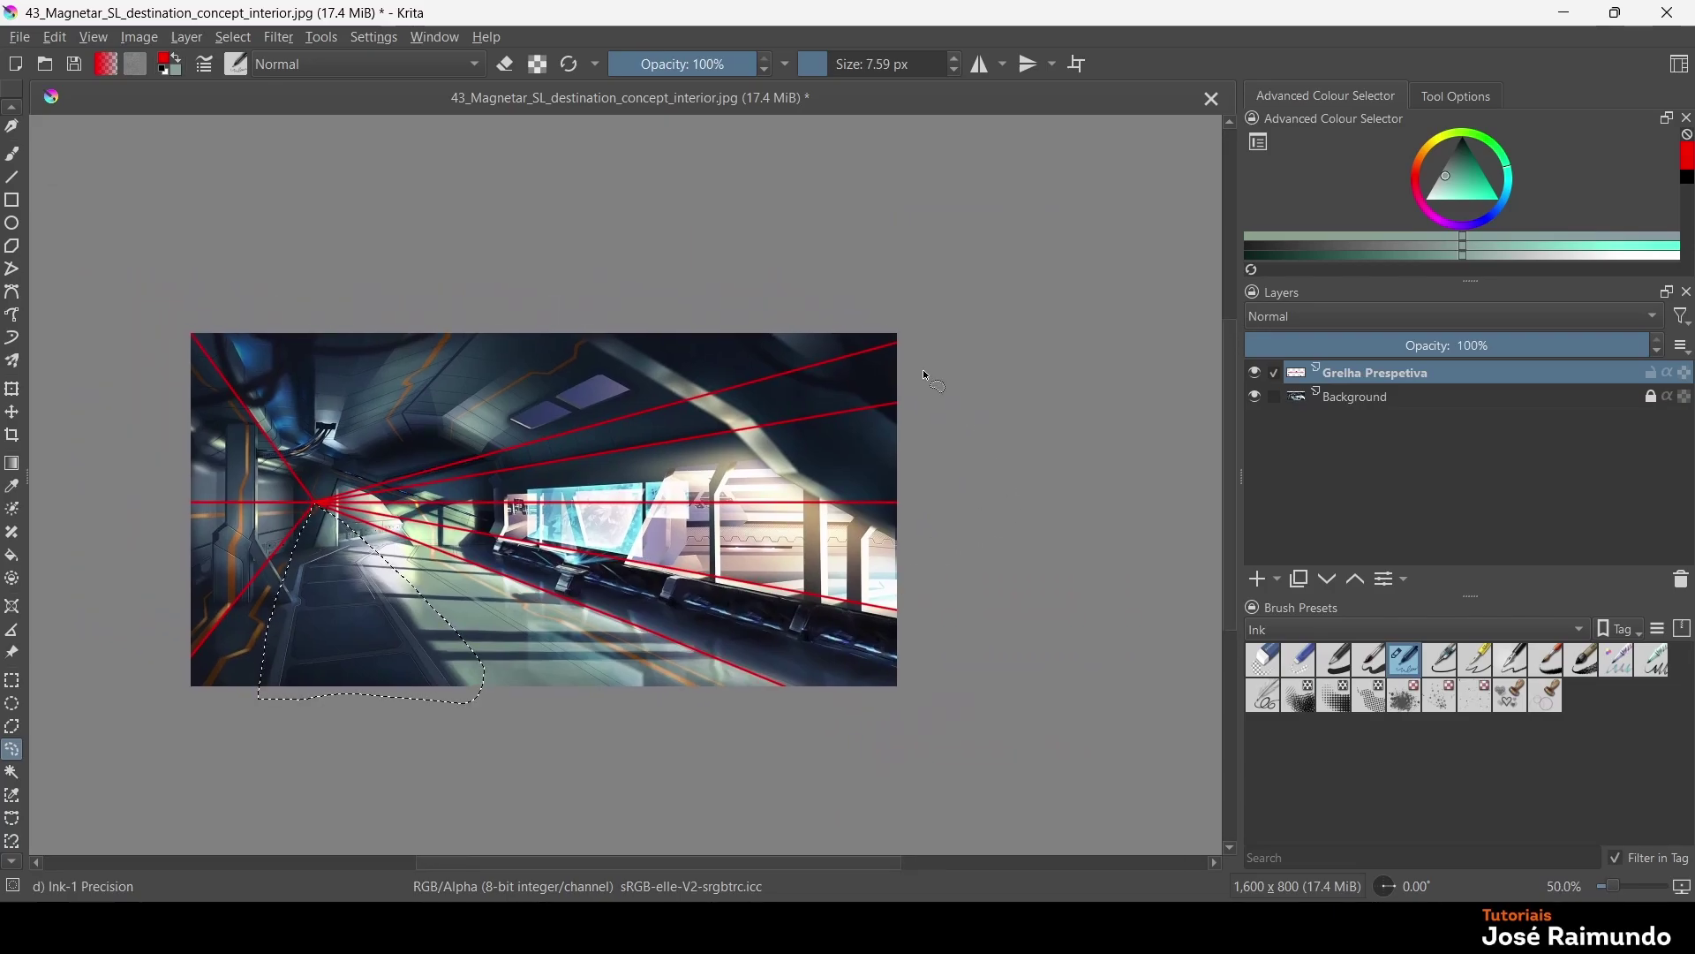
scroll(316, 514, "up", 5)
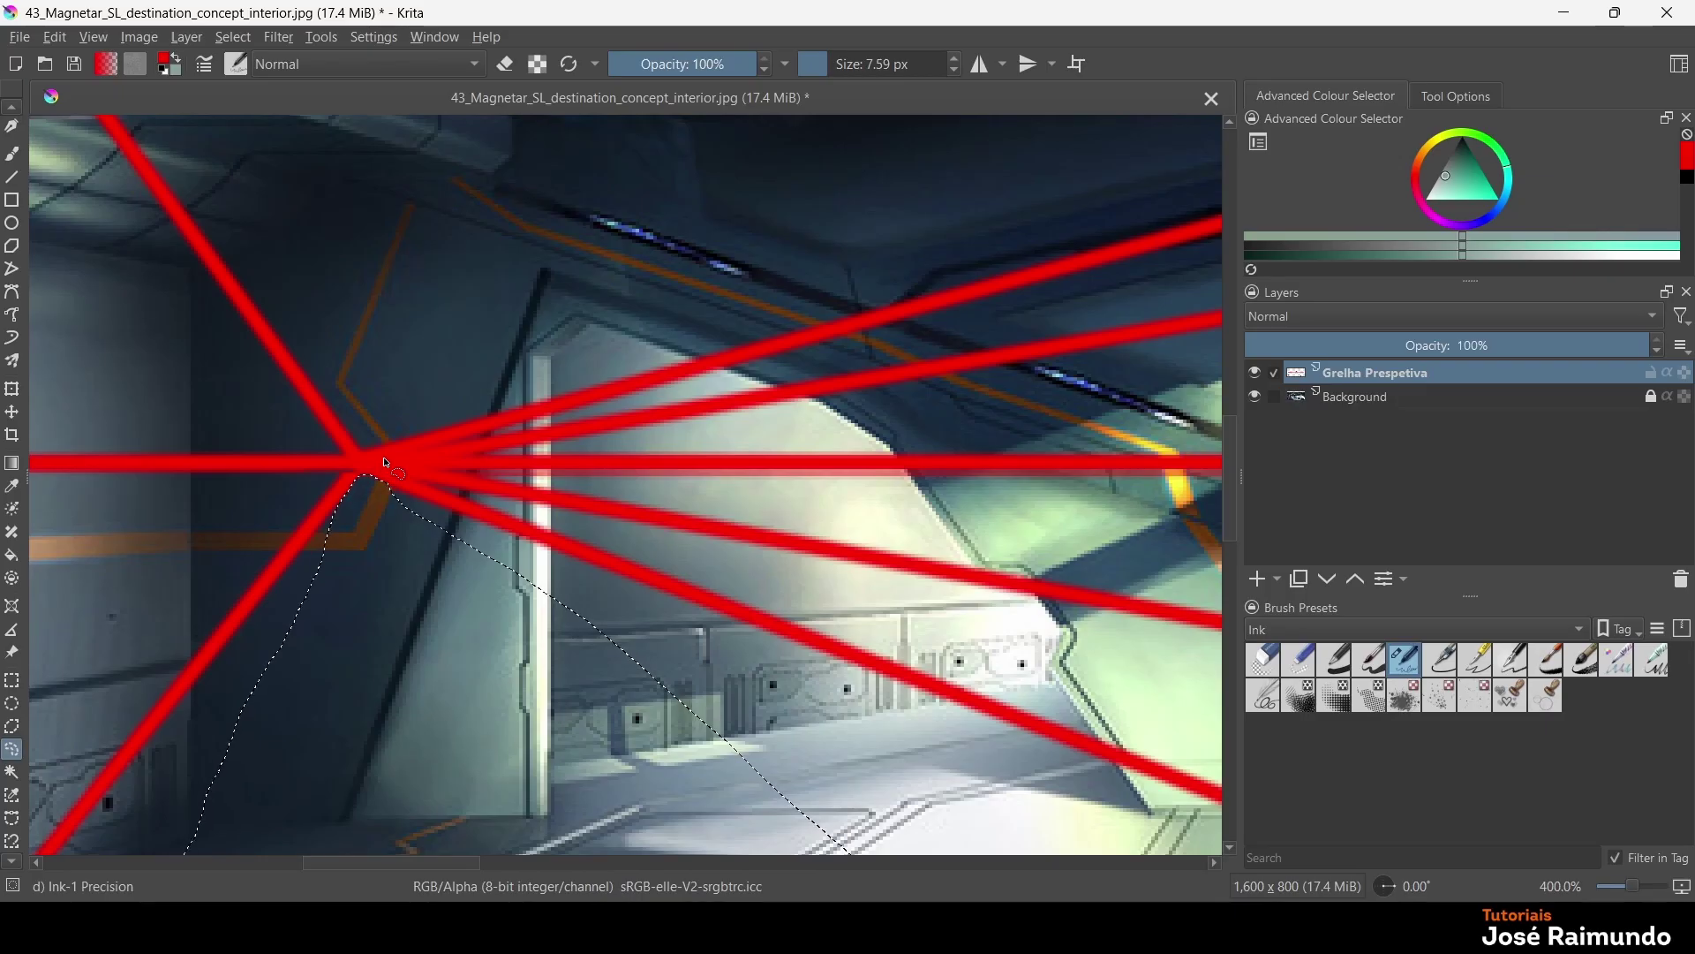
scroll(395, 458, "down", 4)
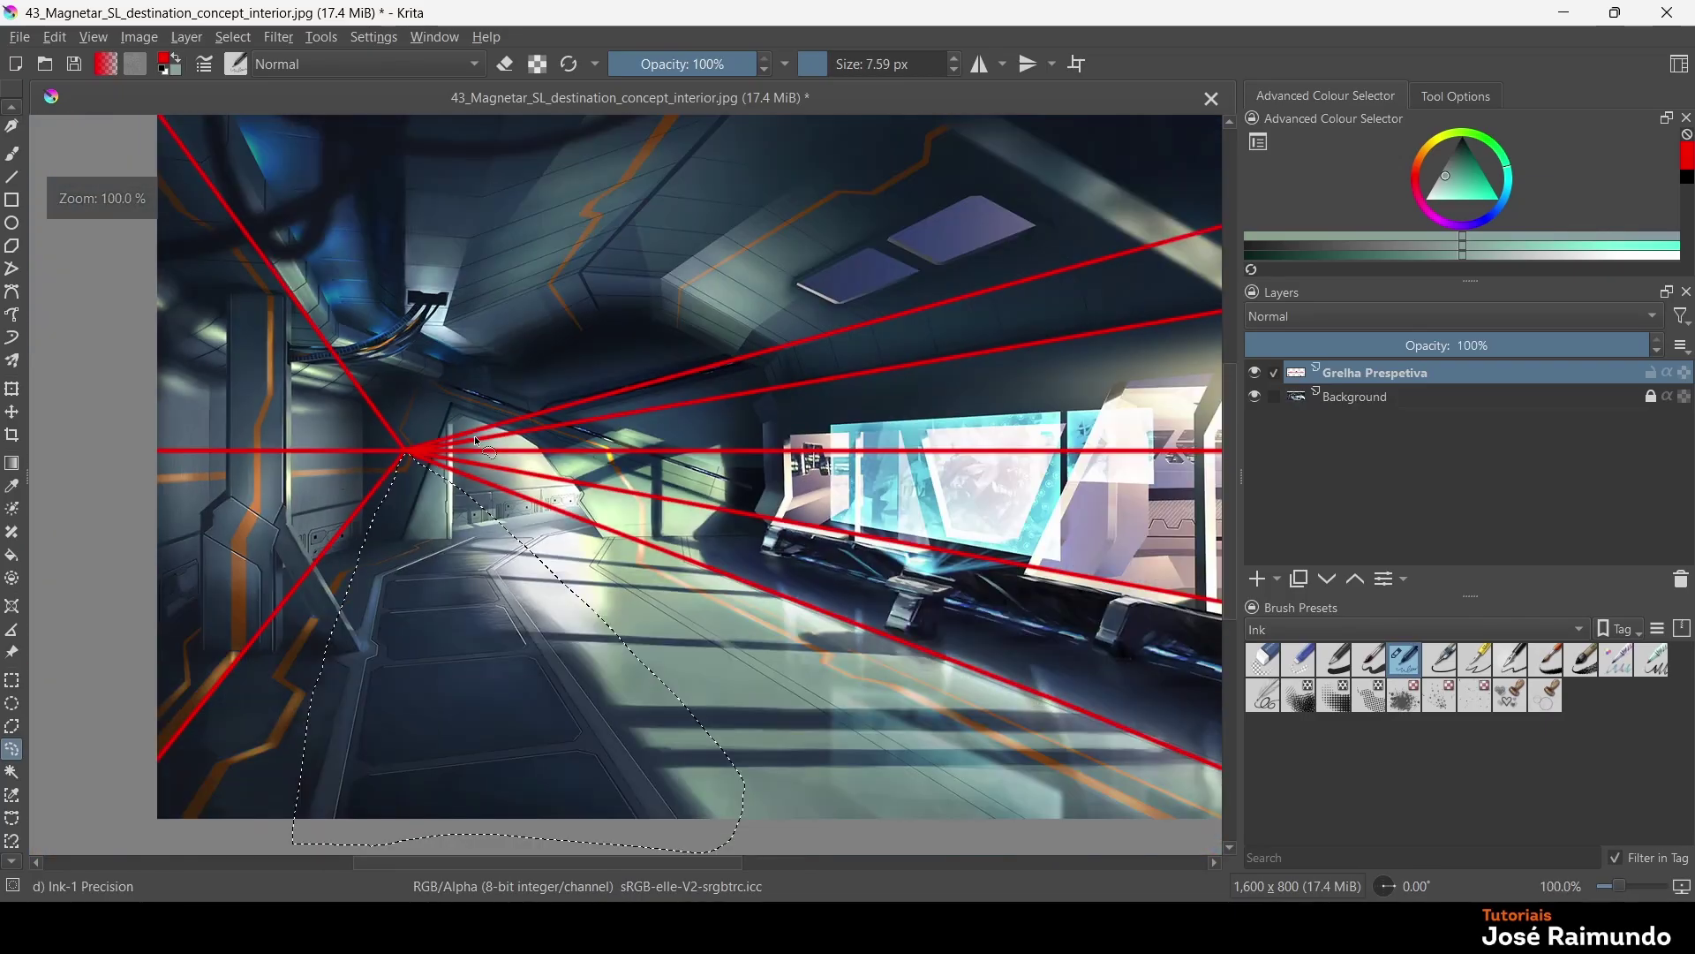
Clear the freehand selection over the floor and check how the red lines converge at the vanishing point
left_click_drag(940, 529, 1028, 541)
scroll(530, 477, "up", 4)
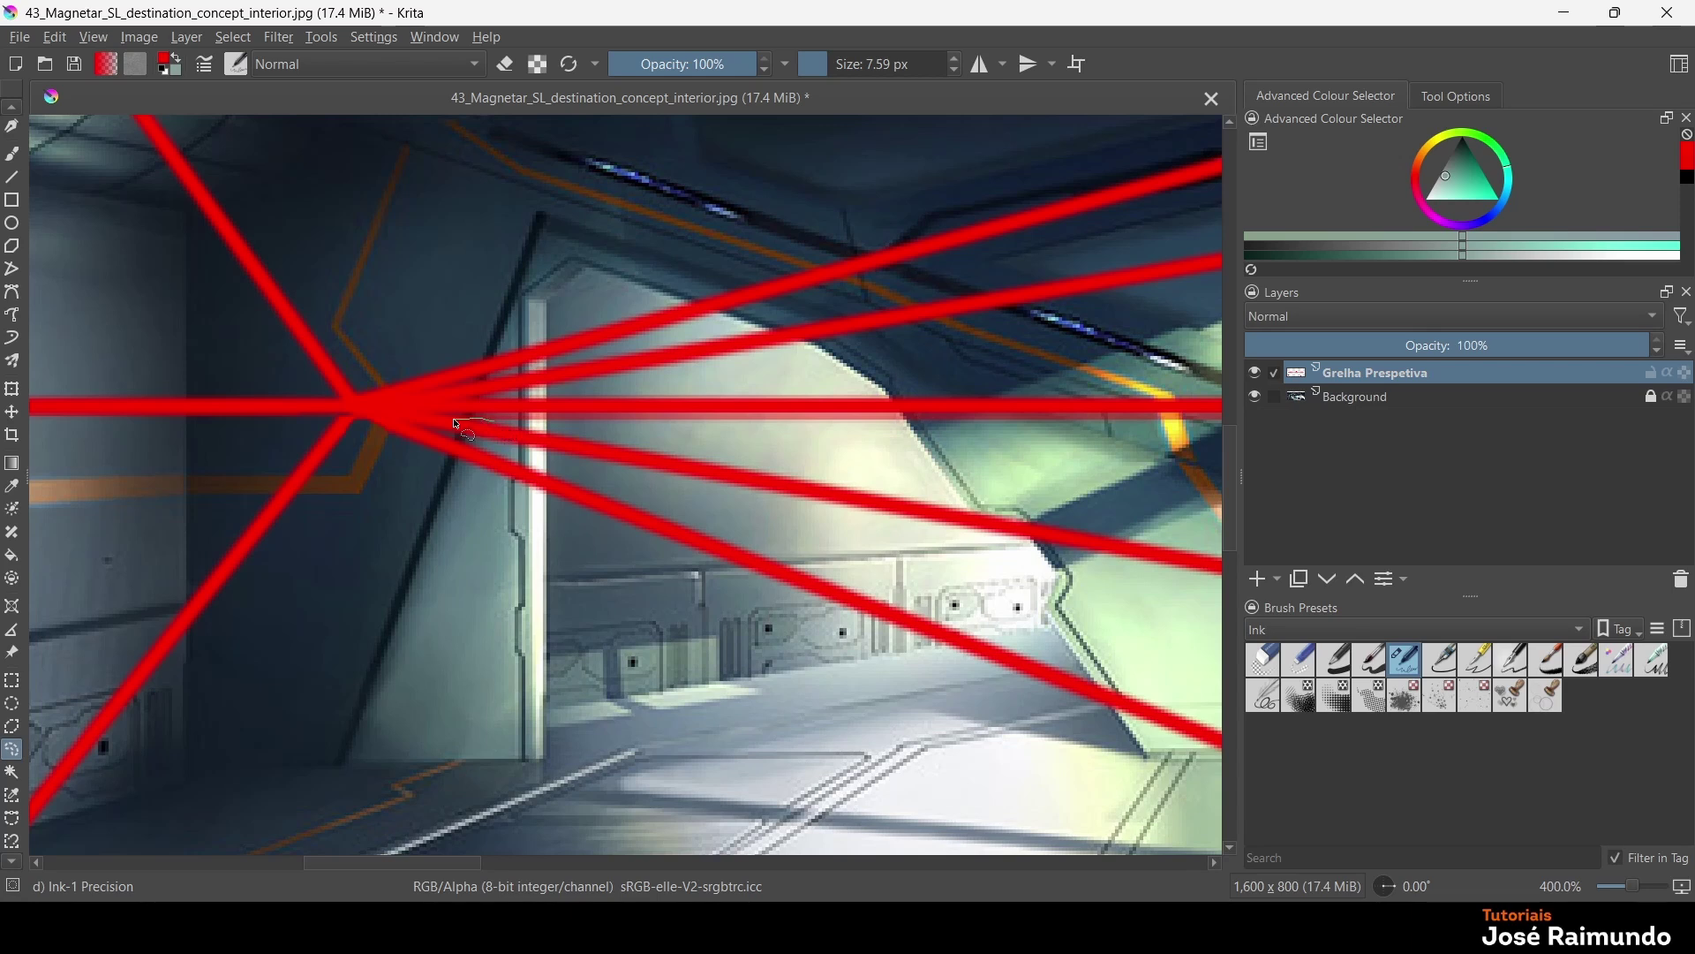
left_click_drag(454, 420, 421, 416)
left_click_drag(541, 472, 532, 468)
scroll(519, 519, "down", 1)
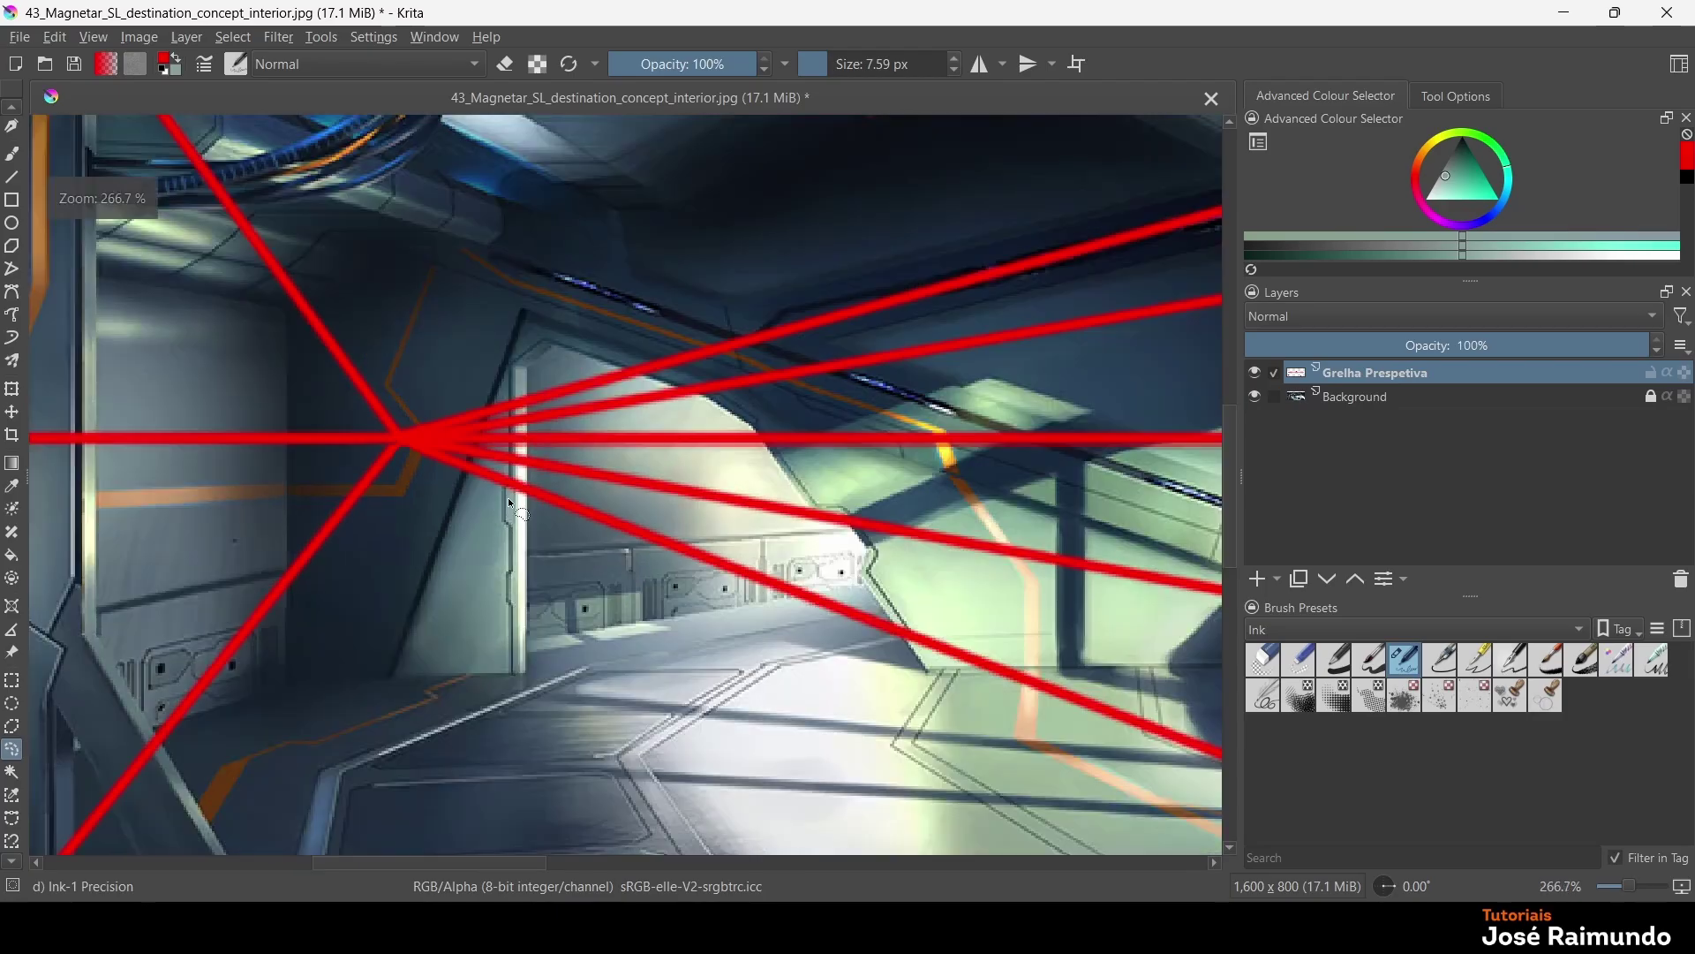
scroll(511, 503, "down", 4)
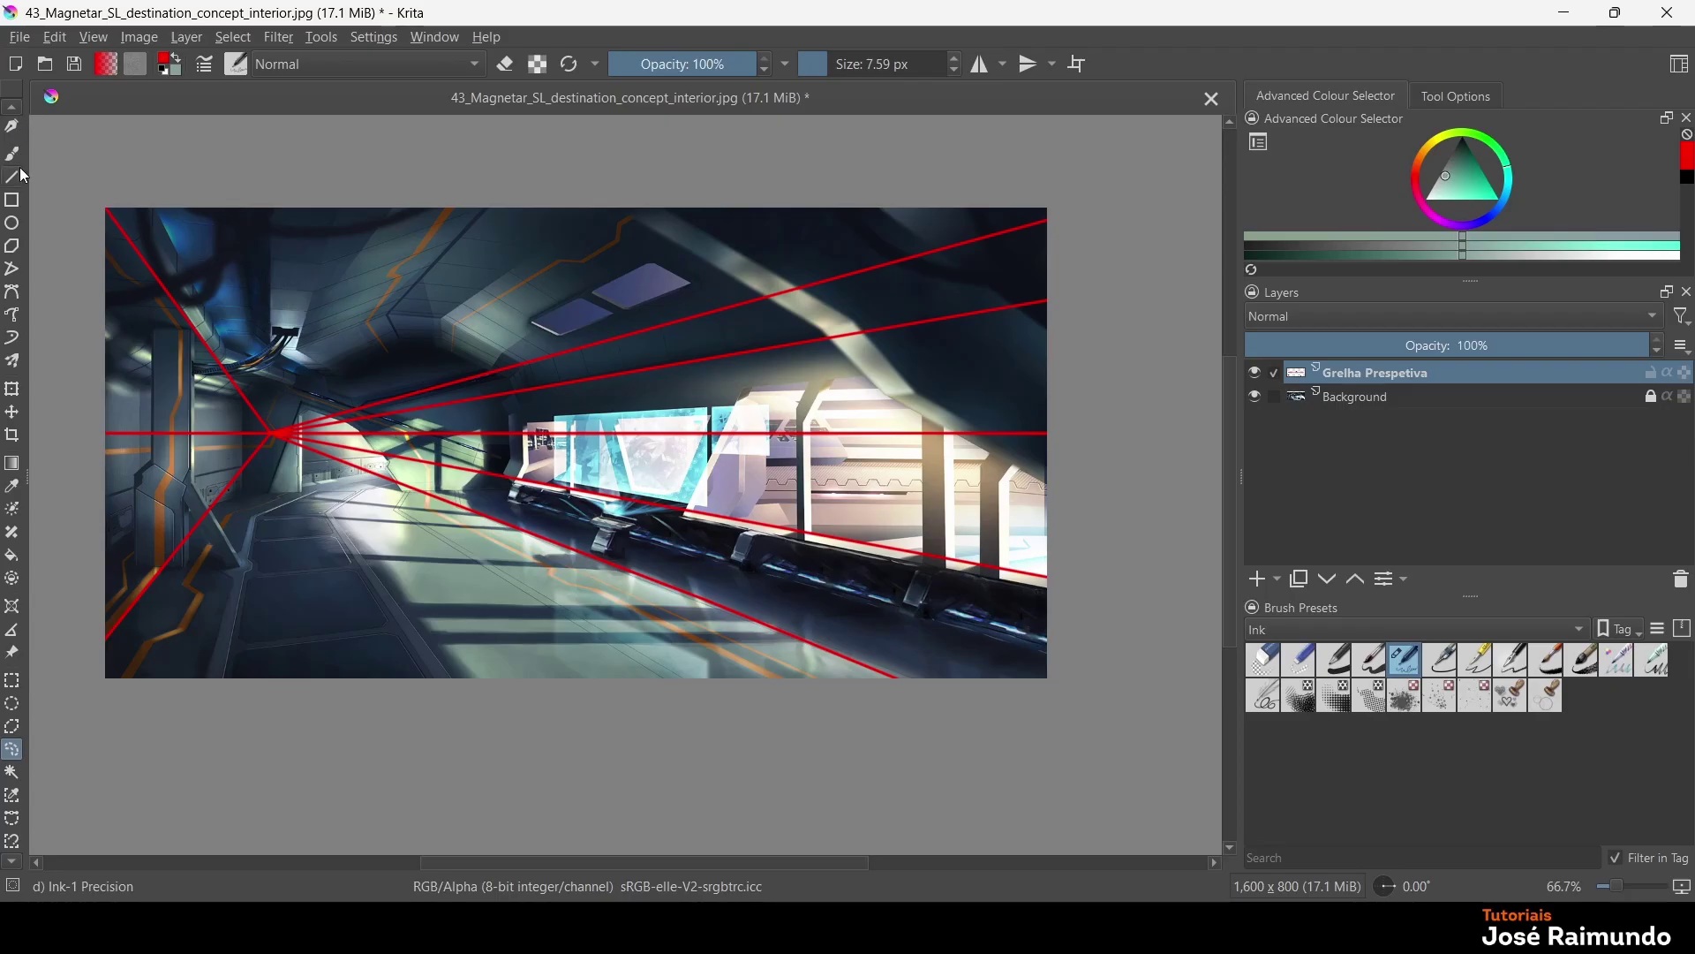
scroll(23, 174, "up", 2)
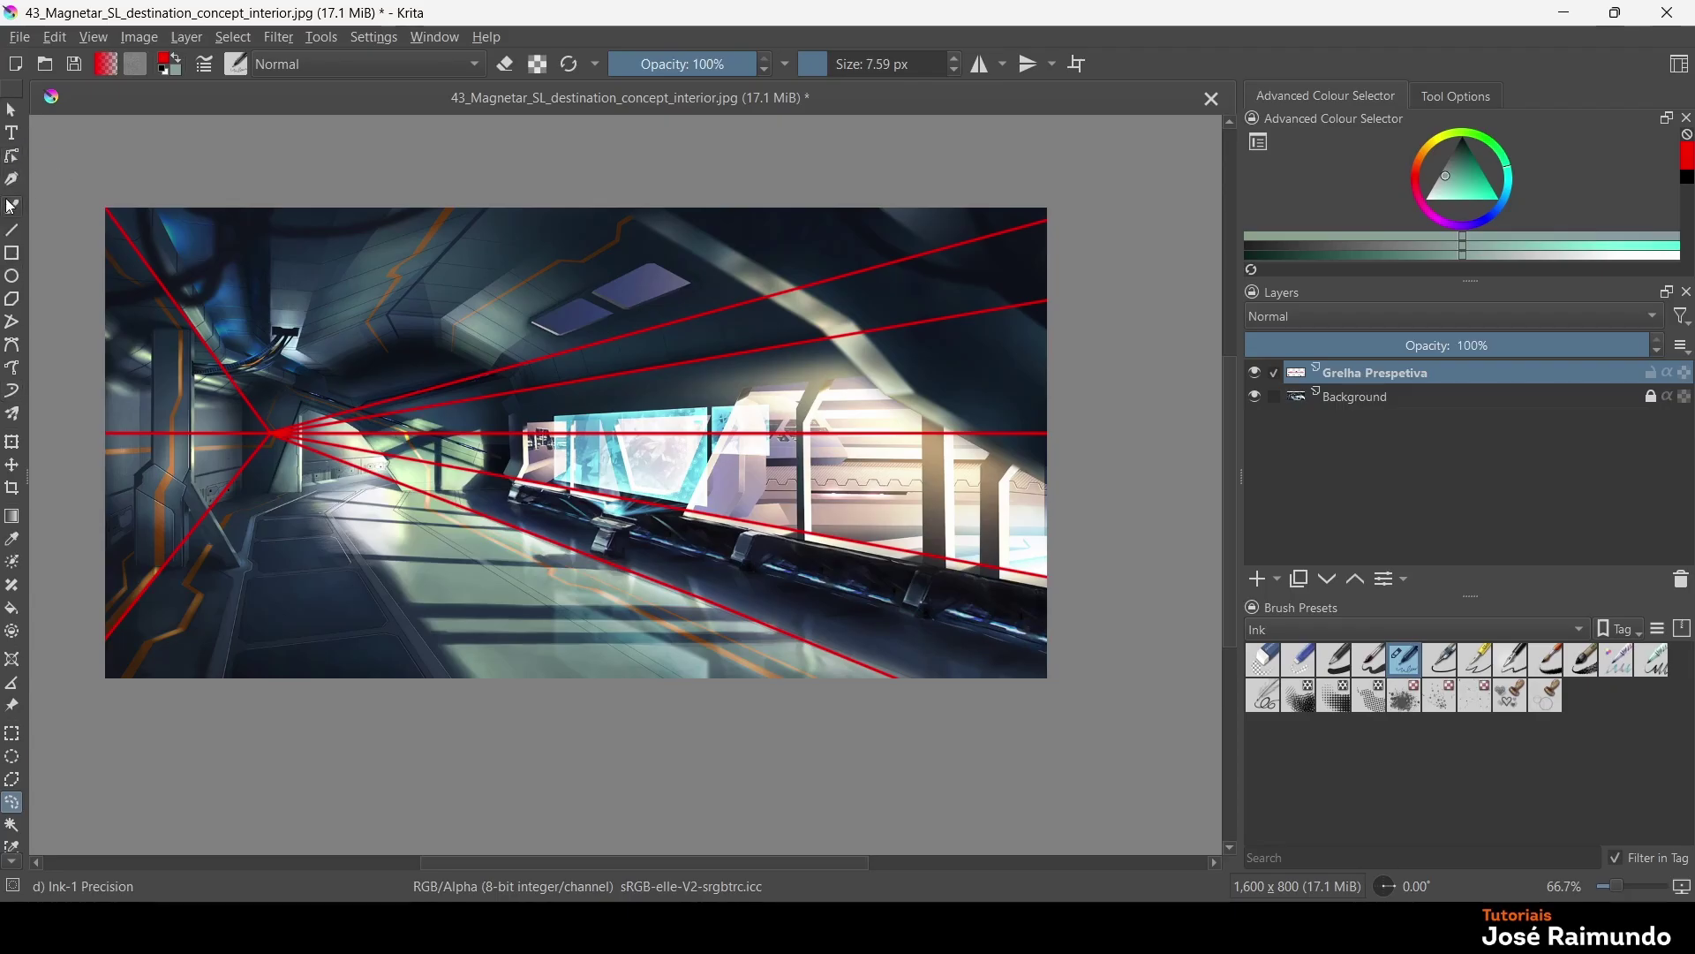
Erase the inner ends of the two lines directly above and below the horizon line near the vanishing point, using the brush in eraser mode
left_click(10, 206)
key("e")
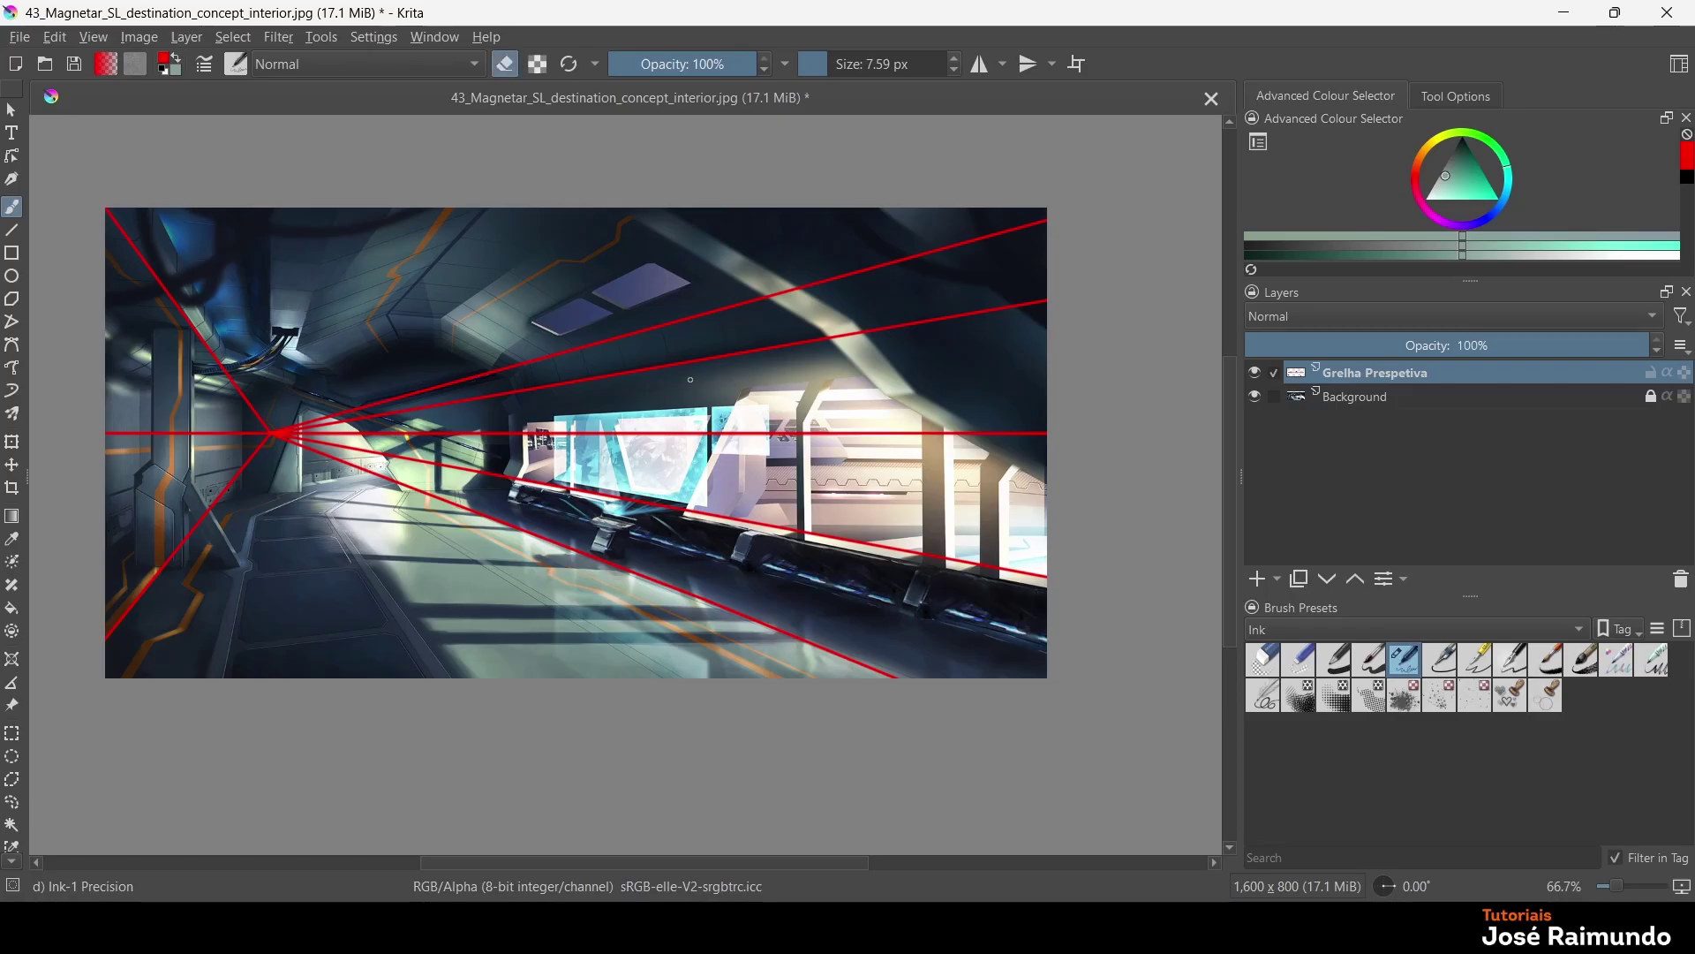
scroll(300, 437, "up", 6)
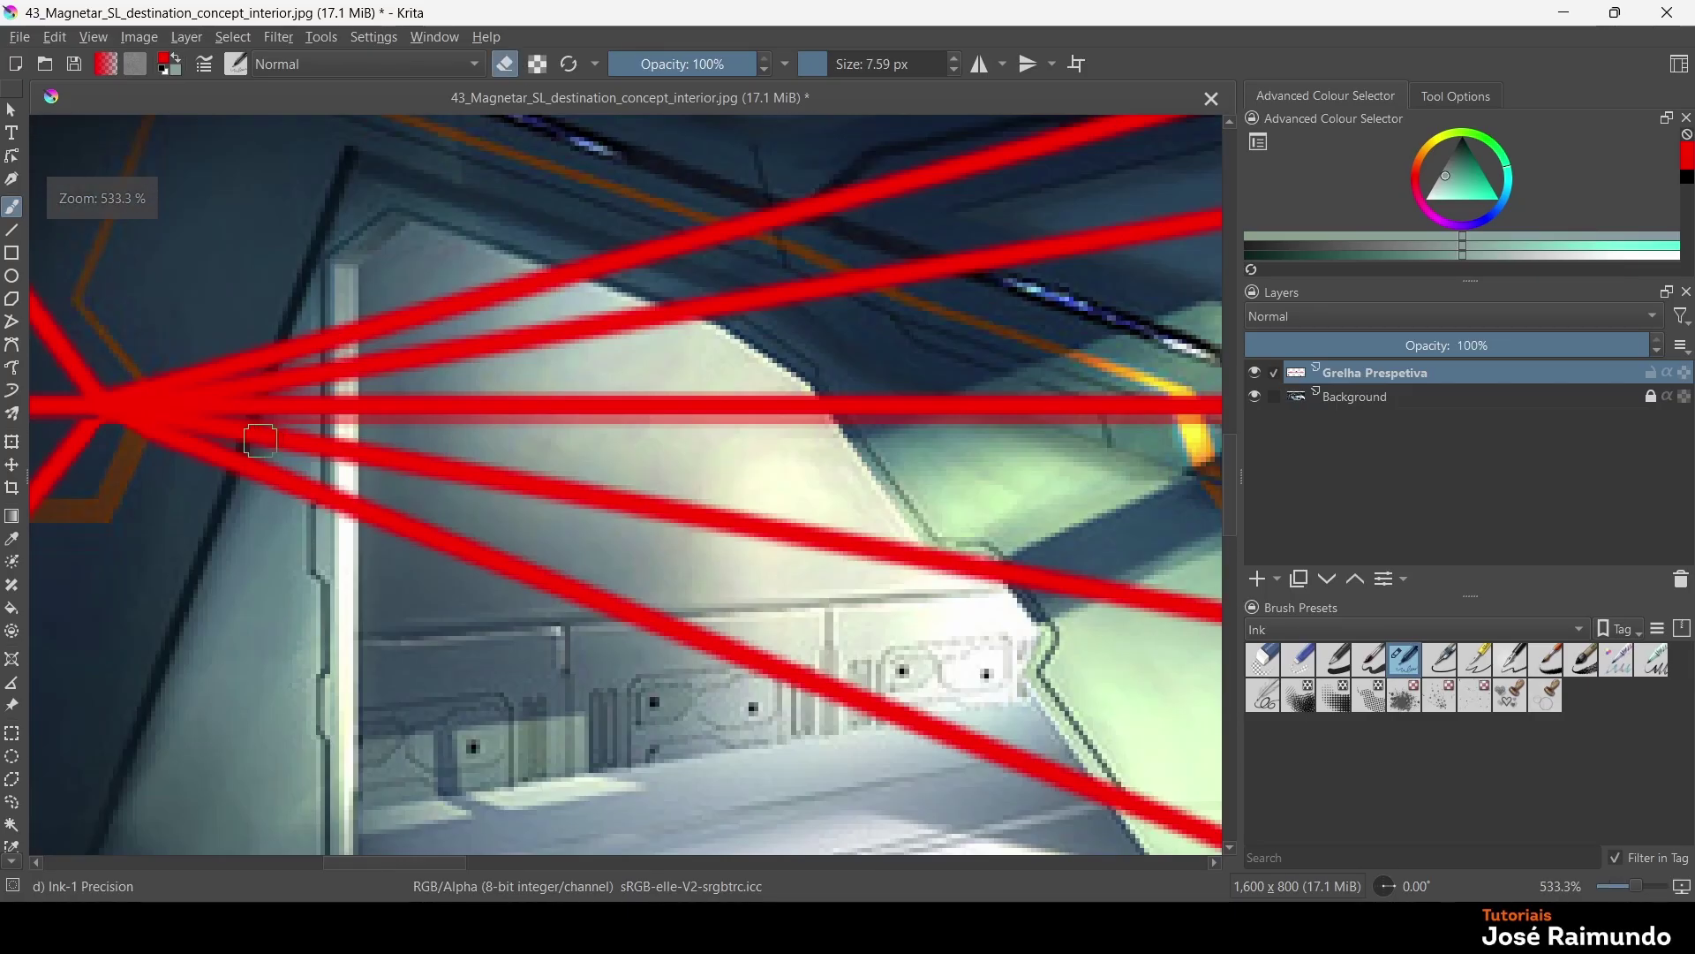
scroll(261, 440, "up", 2)
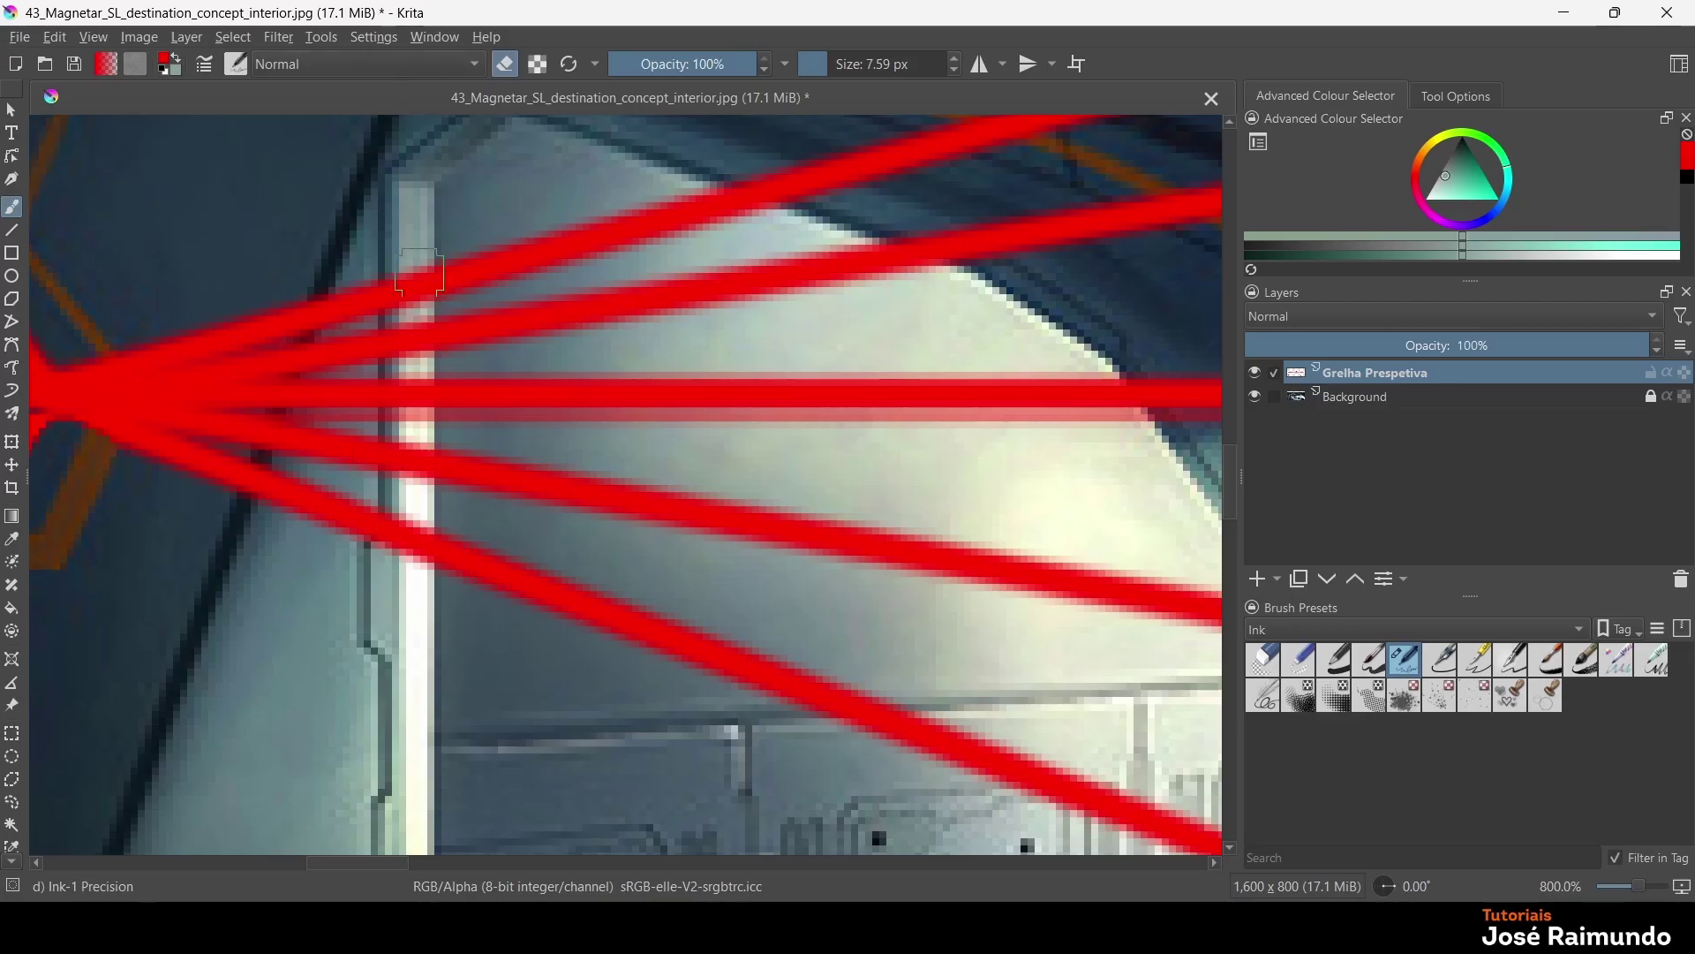
mouse_move(422, 460)
left_mouse_down()
mouse_move(206, 422)
mouse_move(342, 462)
mouse_move(647, 504)
mouse_move(399, 444)
mouse_move(489, 452)
mouse_move(668, 511)
mouse_move(802, 528)
mouse_move(605, 498)
mouse_move(900, 563)
mouse_move(647, 512)
mouse_move(857, 556)
mouse_move(706, 499)
mouse_move(661, 498)
mouse_move(740, 514)
mouse_move(587, 497)
left_mouse_up()
mouse_move(508, 360)
left_mouse_down()
mouse_move(583, 311)
mouse_move(250, 362)
mouse_move(589, 321)
mouse_move(534, 338)
mouse_move(689, 288)
mouse_move(335, 353)
mouse_move(742, 292)
mouse_move(707, 277)
left_mouse_up()
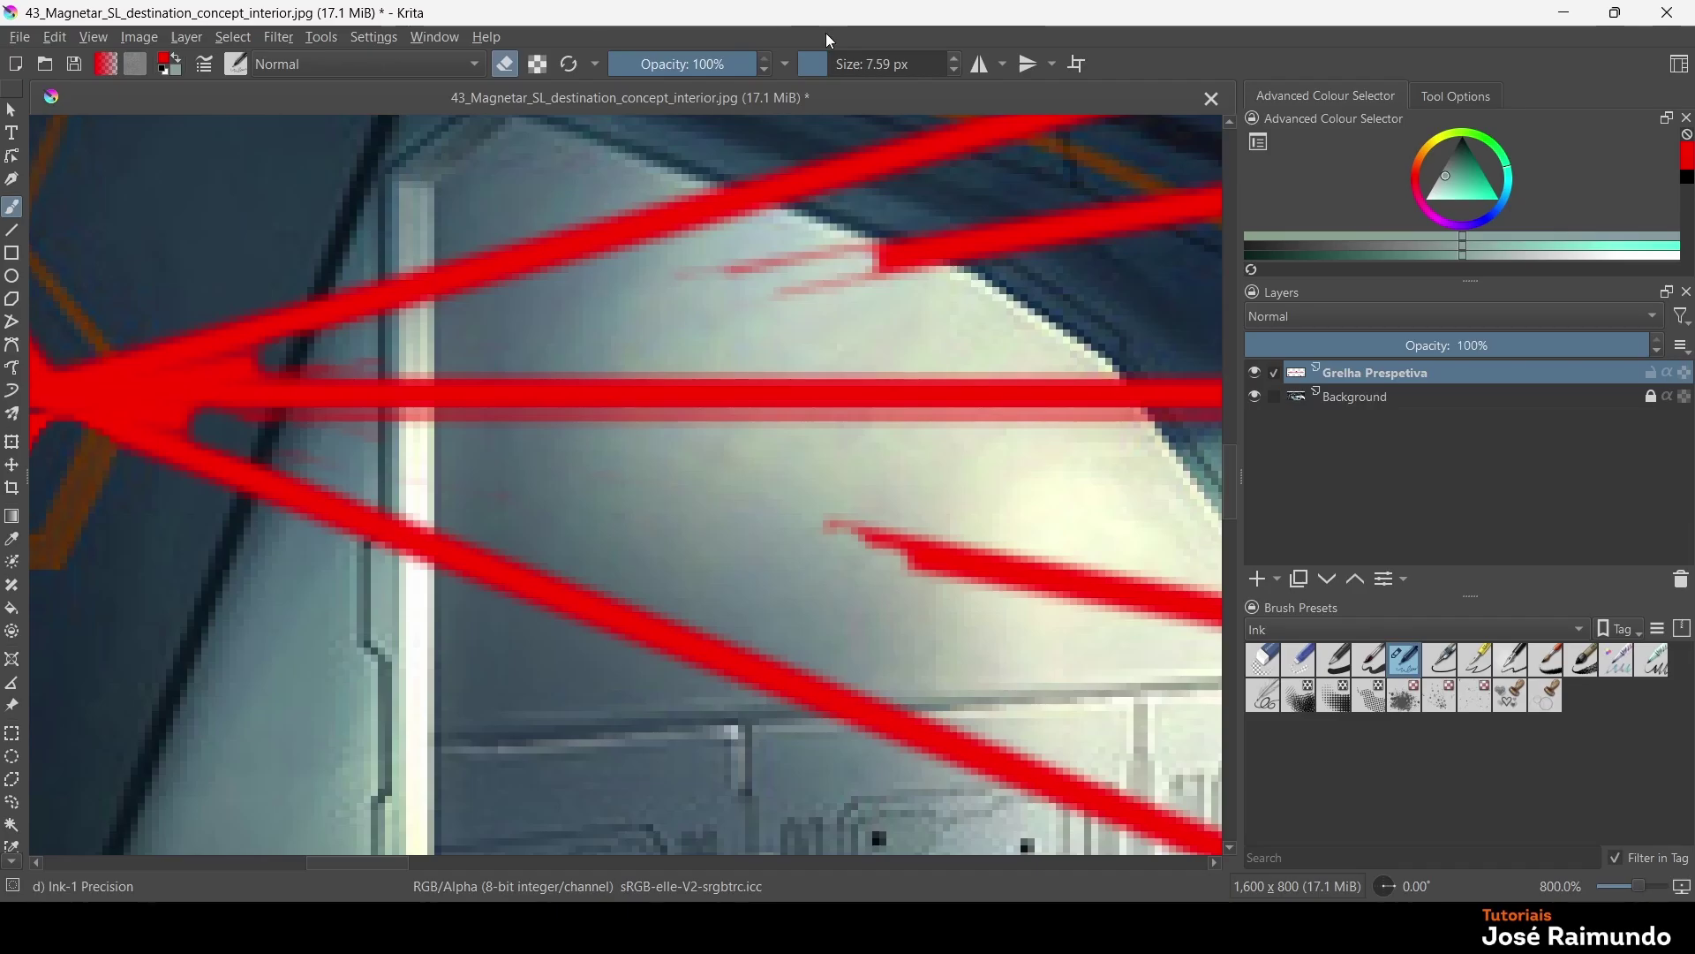
Reduce the eraser size to 0.87 px and trim the red remnants between the lines beside the vanishing point
left_click(824, 68)
key("End")
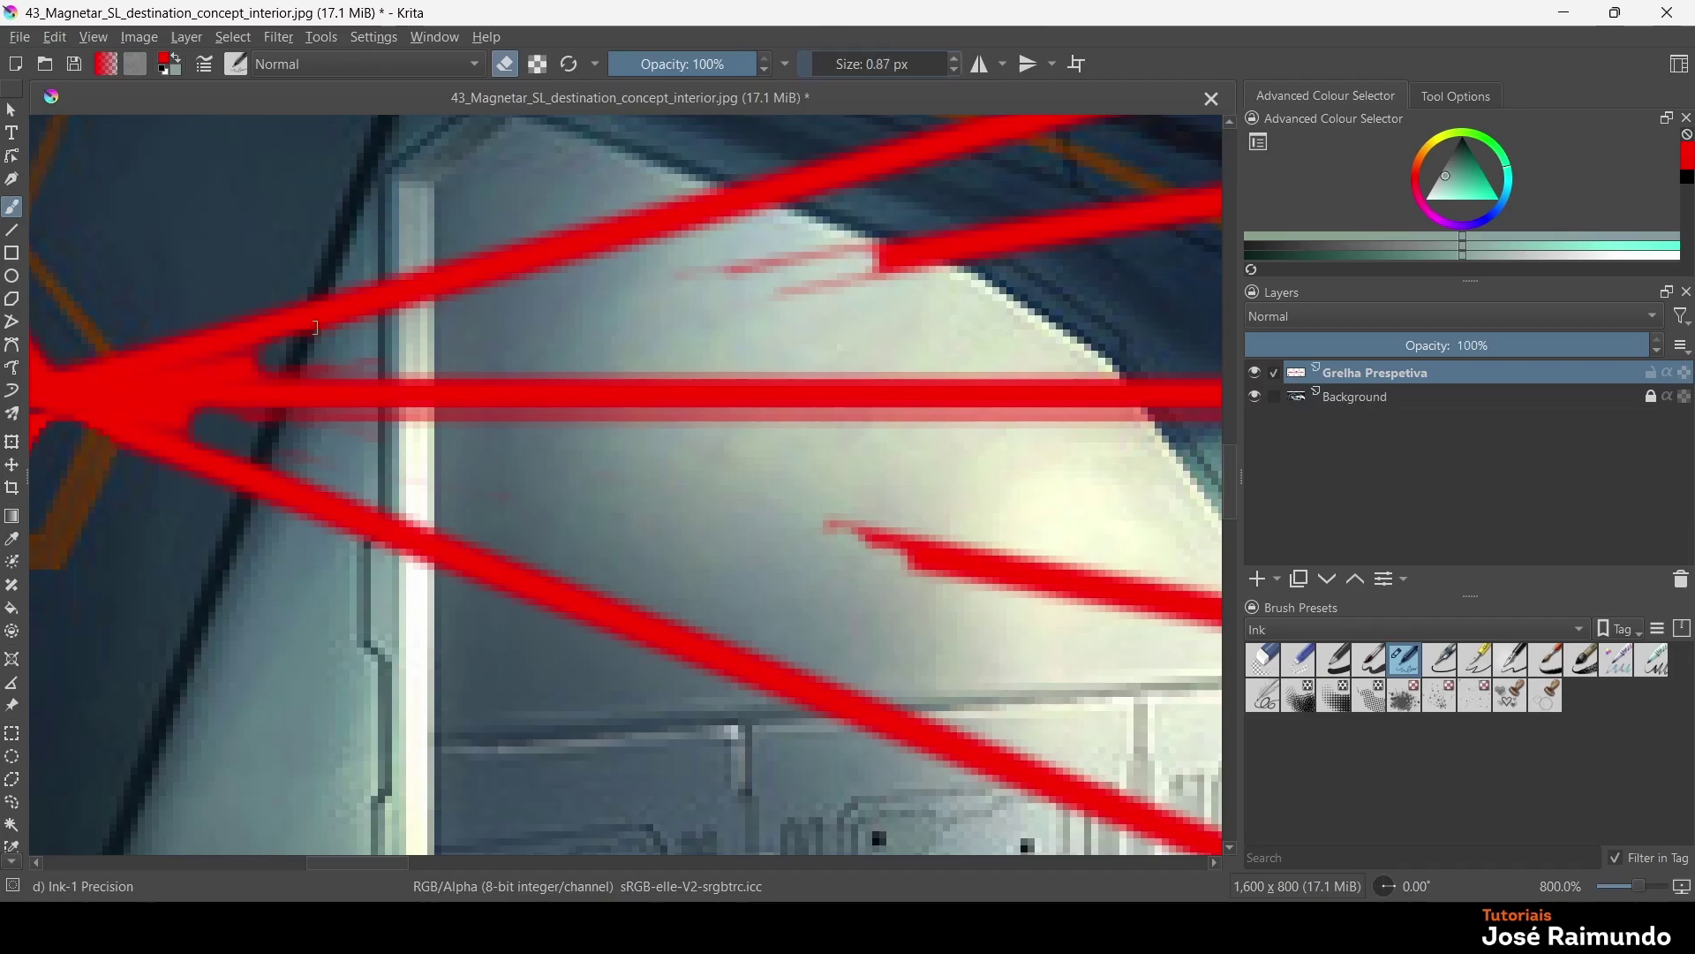
key("Return")
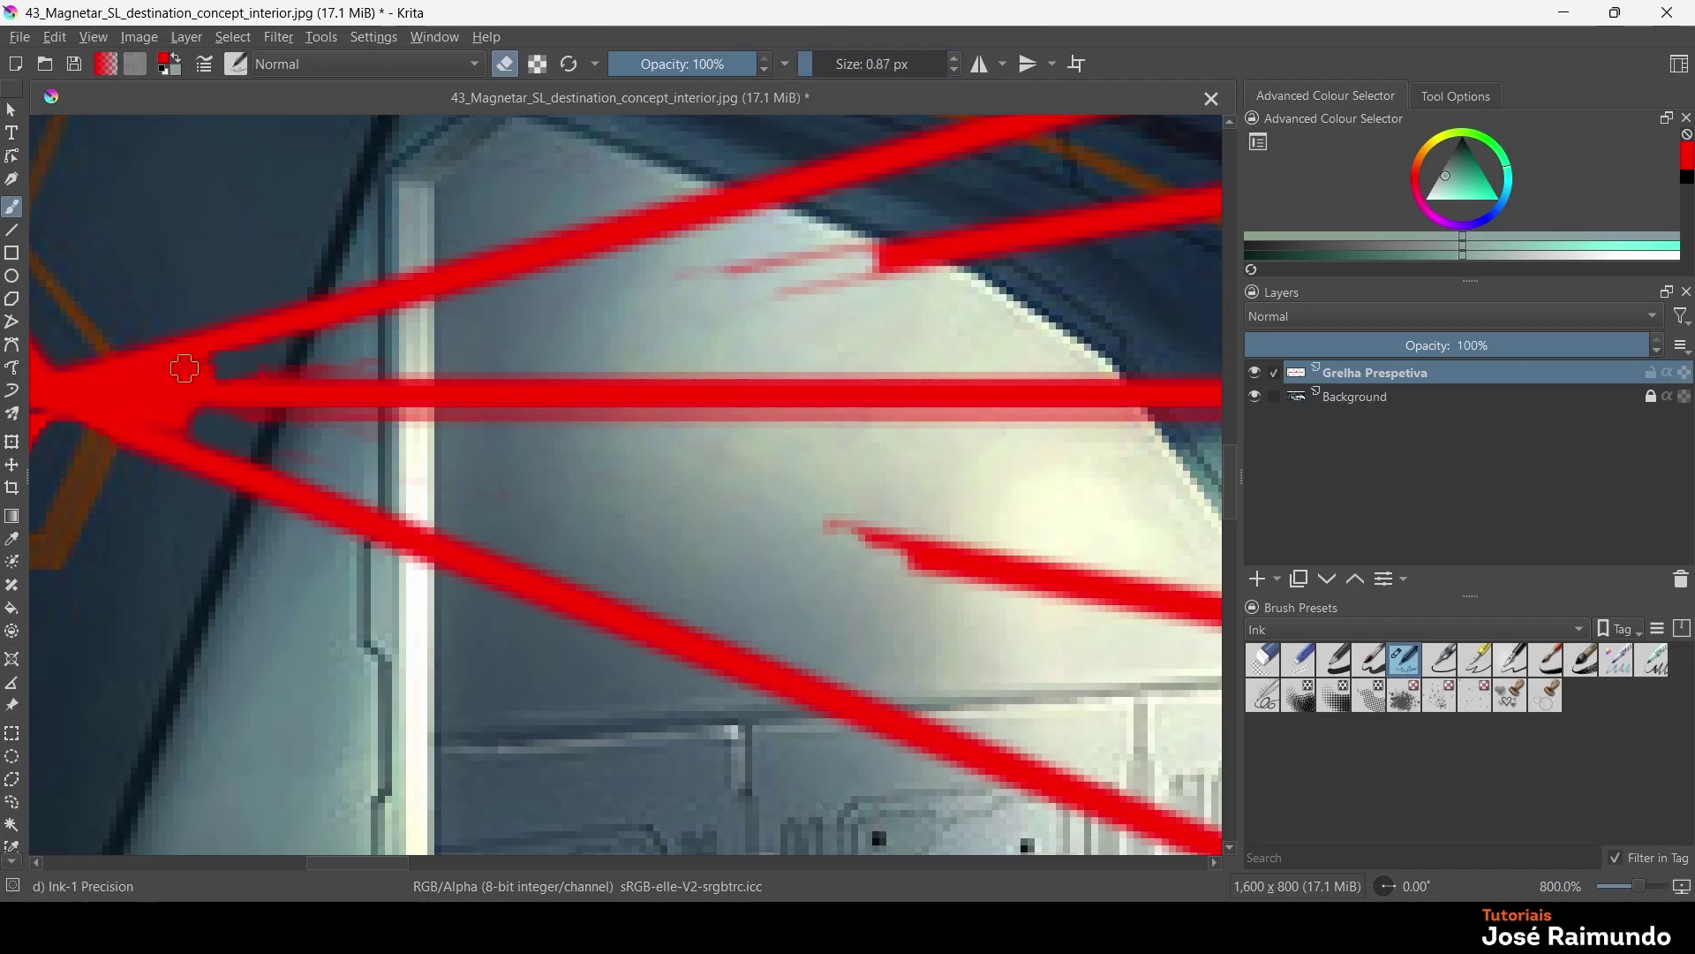
left_click_drag(184, 371, 177, 378)
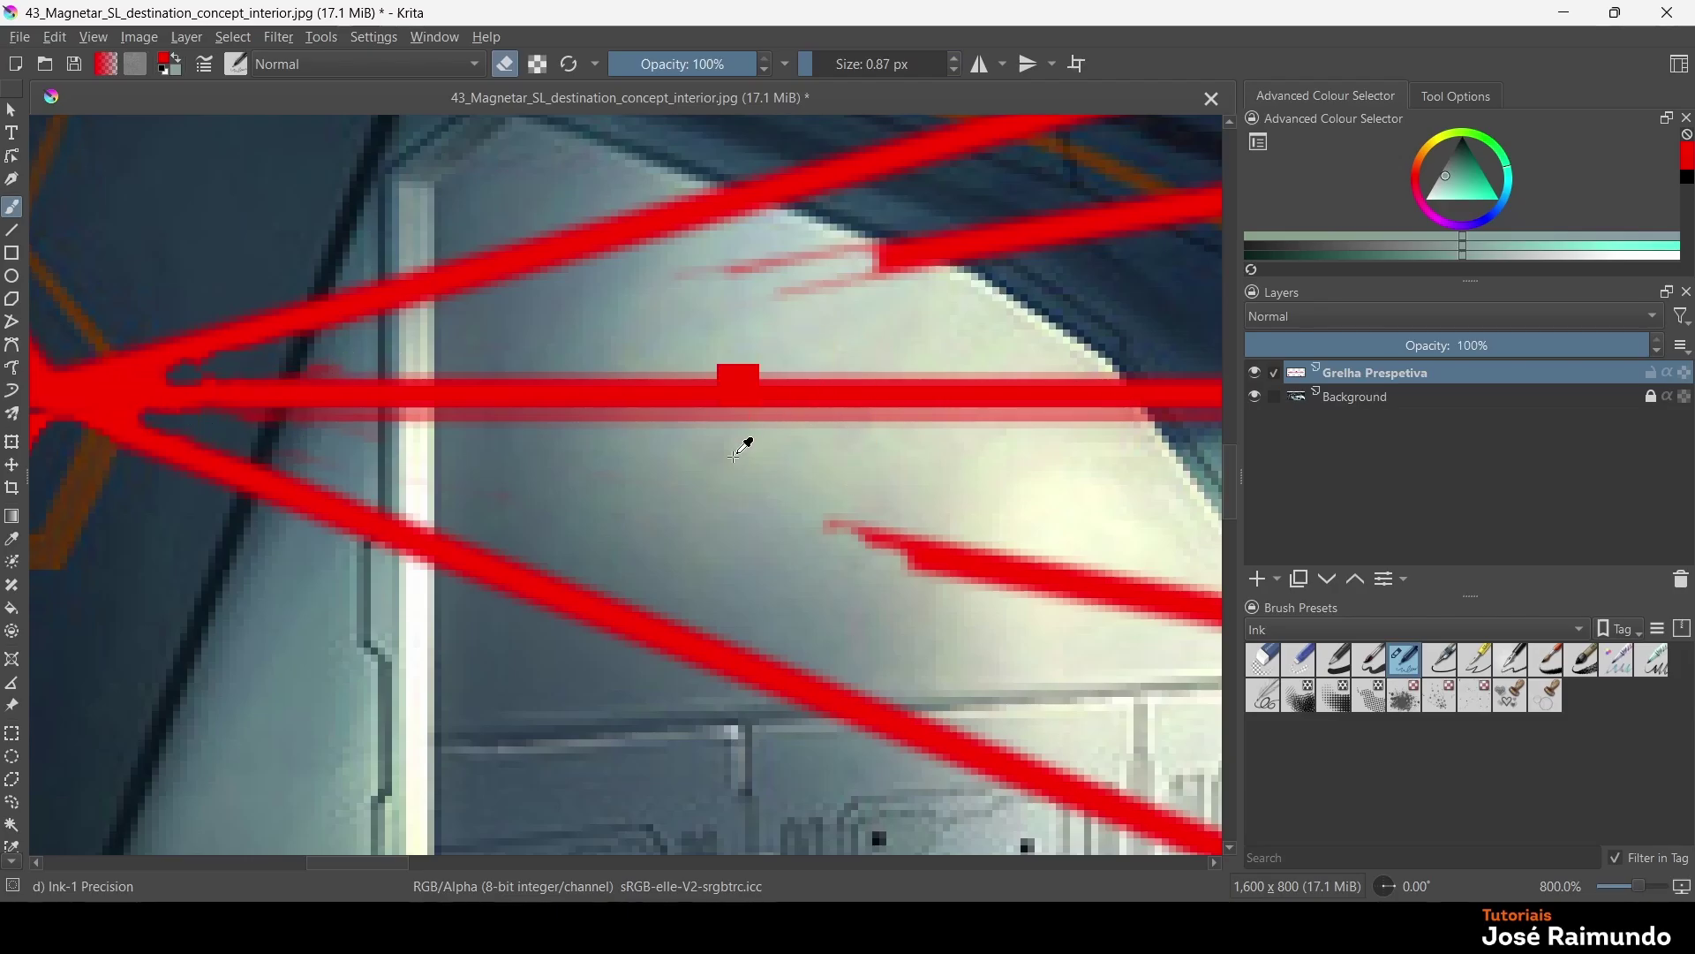
Enclose the two partly erased lines above and below the horizon, plus leftover fragments, in freehand selections and delete them
scroll(703, 531, "down", 8)
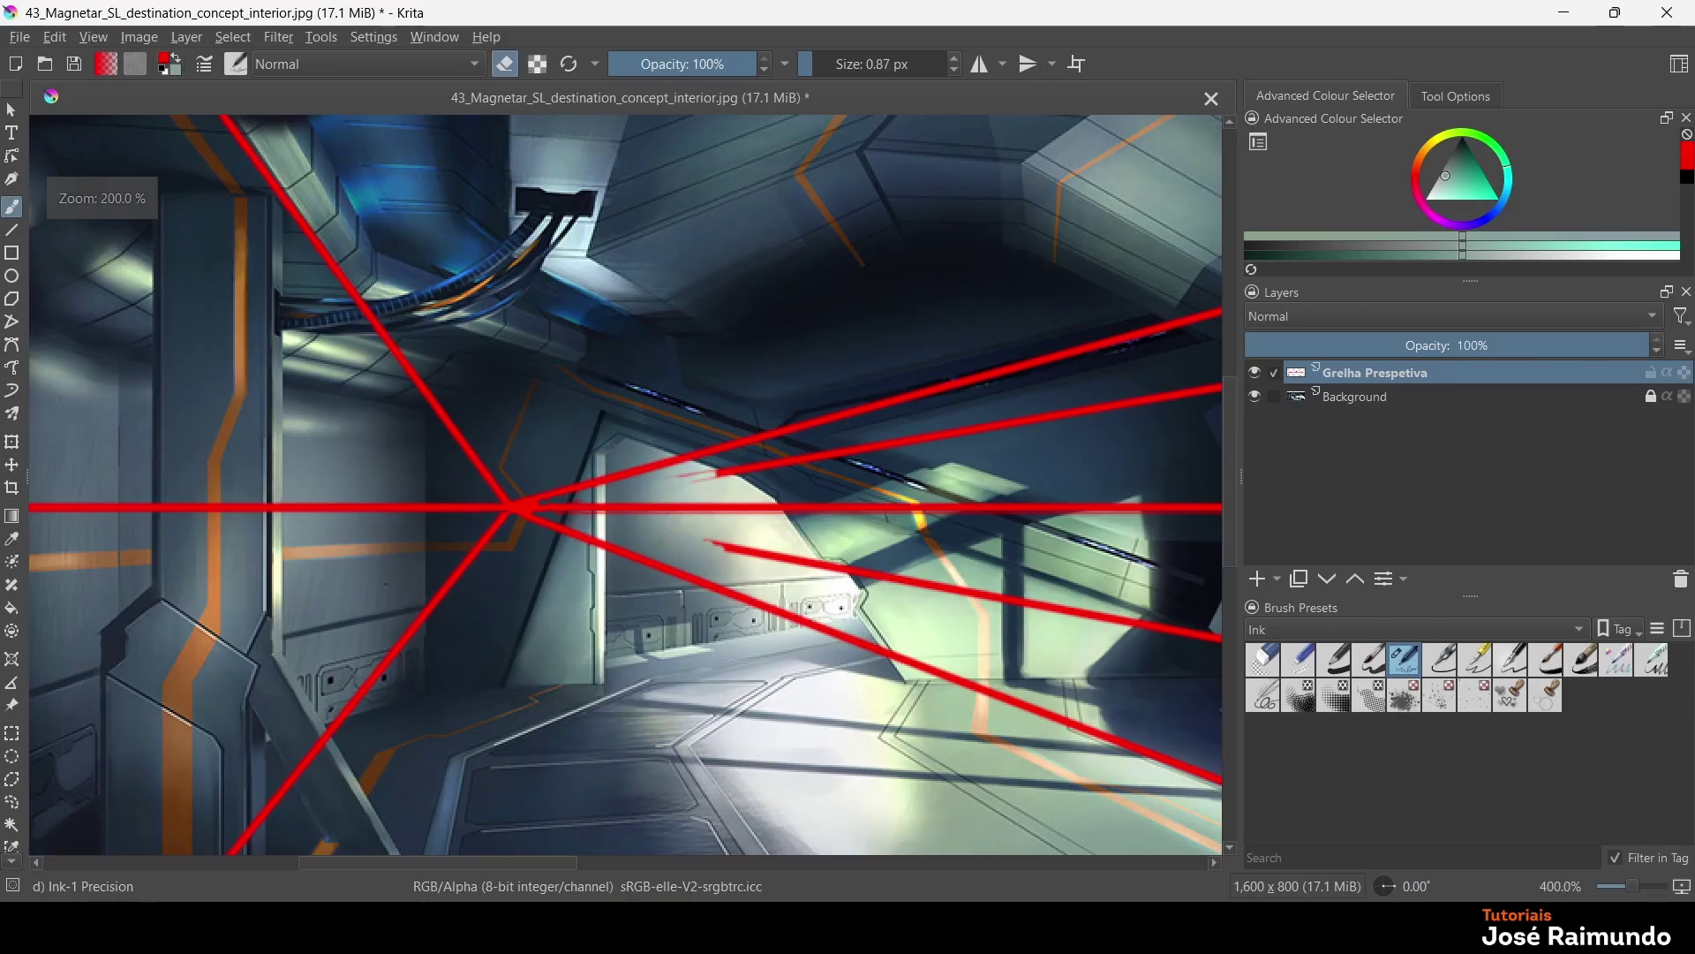
left_click_drag(642, 495, 548, 532)
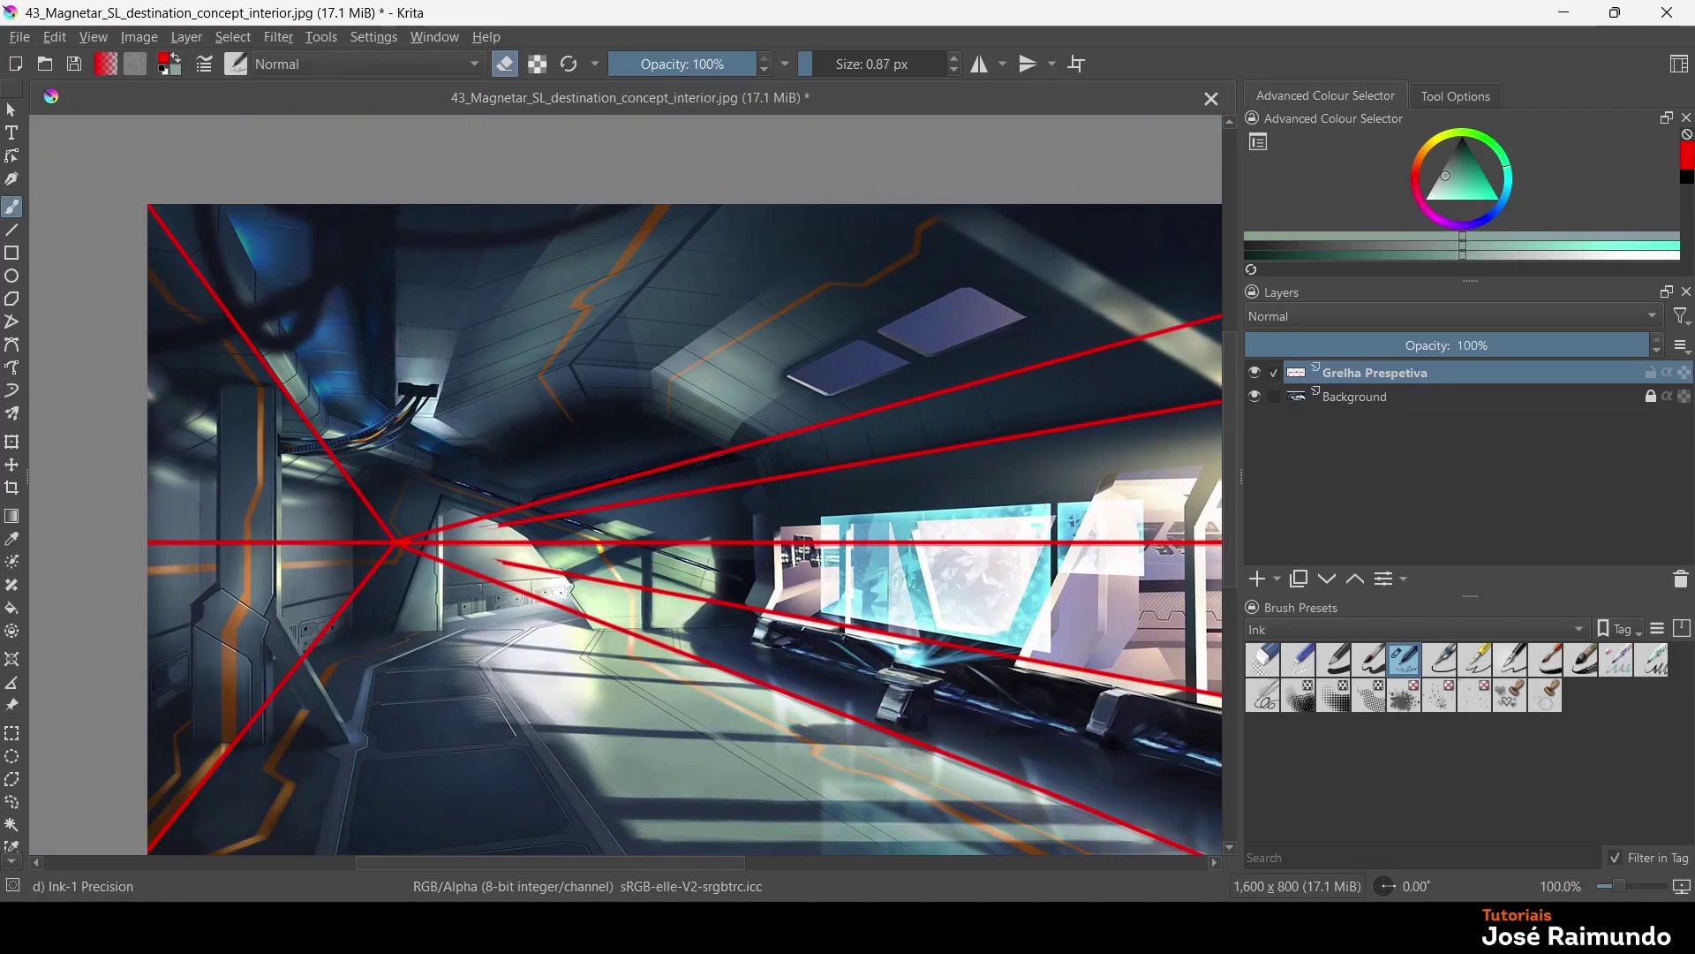
mouse_move(732, 567)
left_mouse_down()
mouse_move(570, 520)
mouse_move(392, 517)
left_mouse_up()
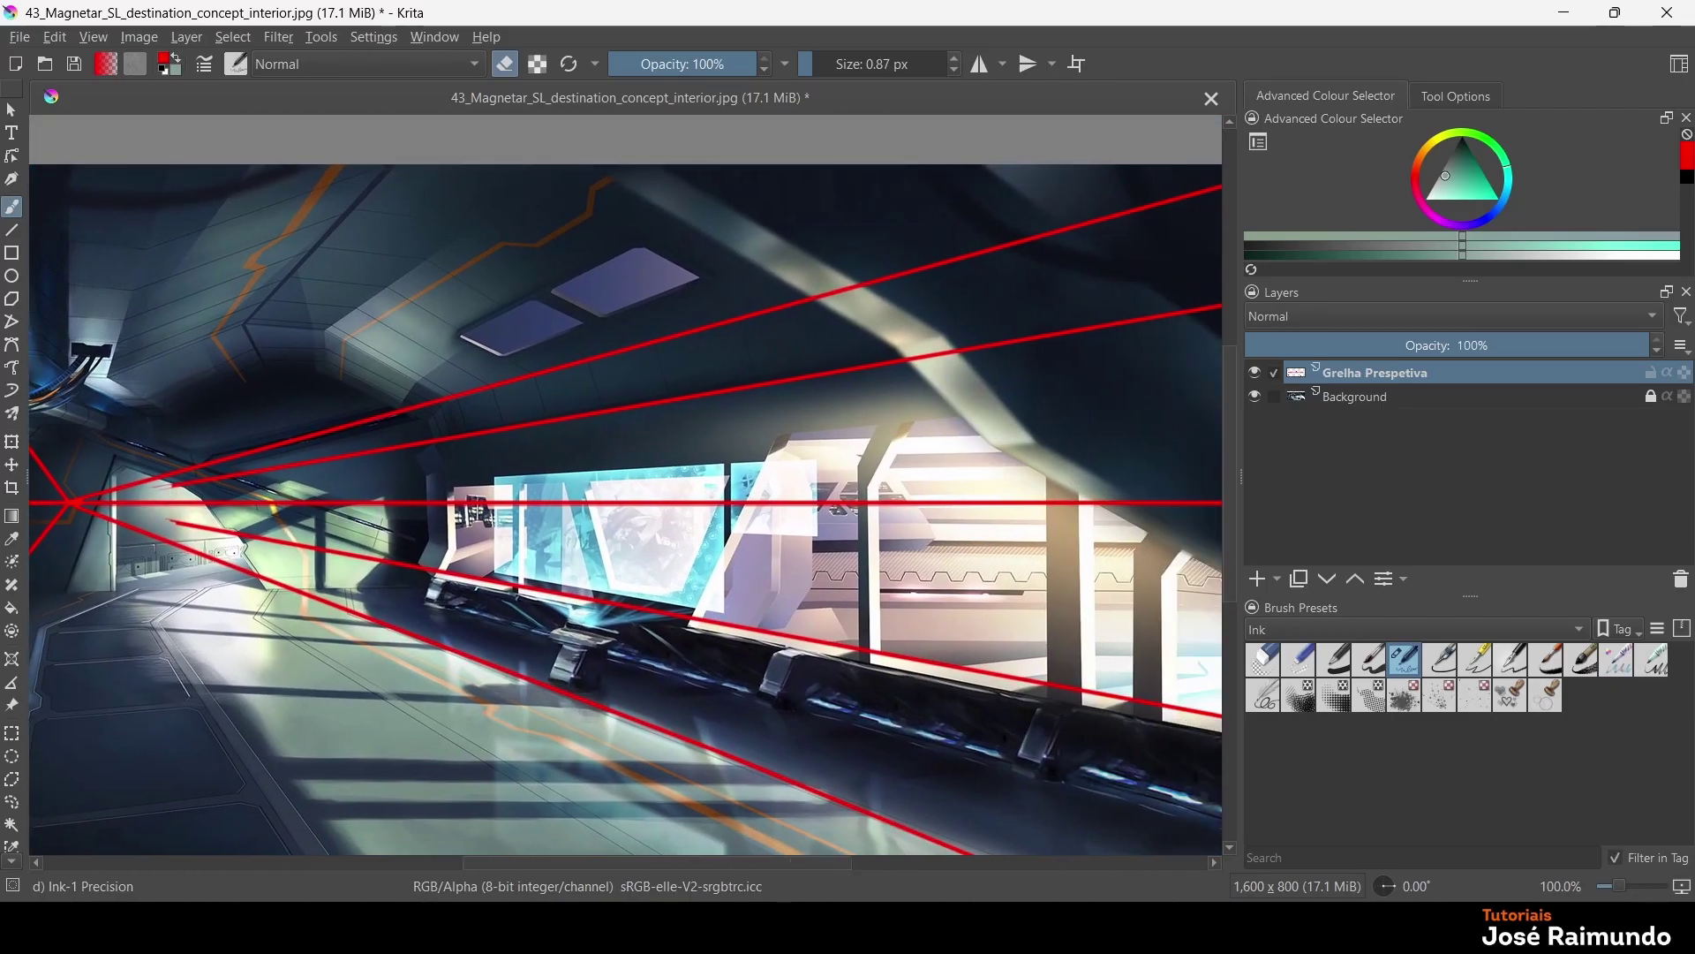
scroll(402, 505, "down", 1)
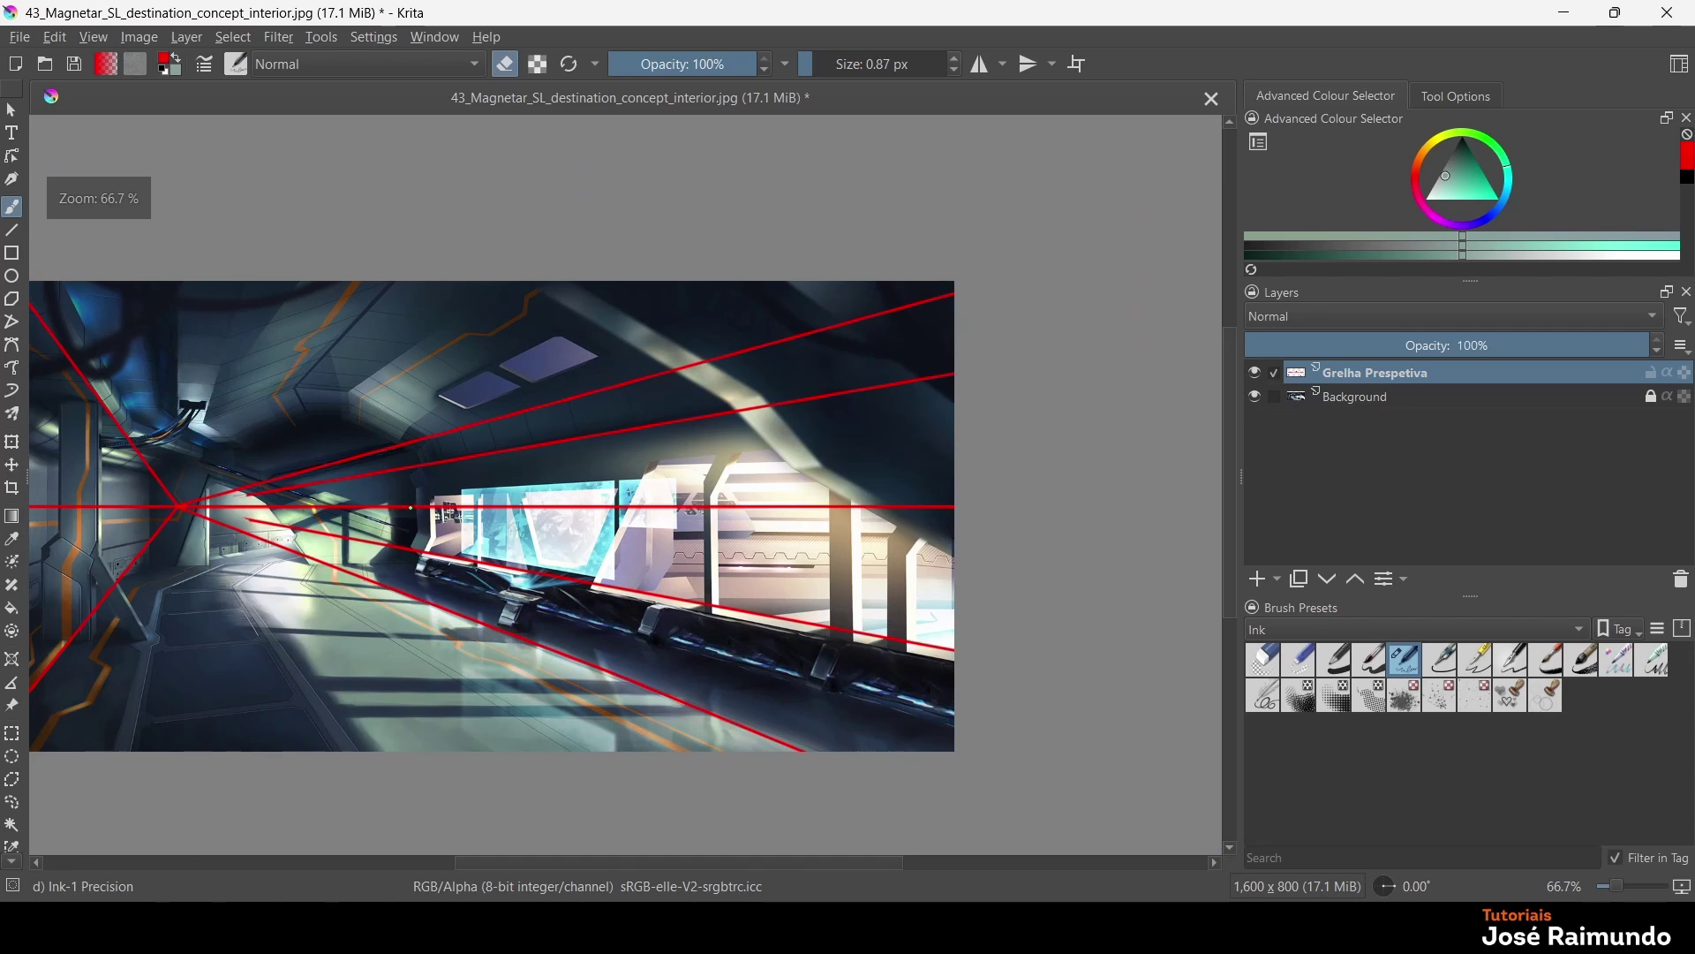
left_click(17, 800)
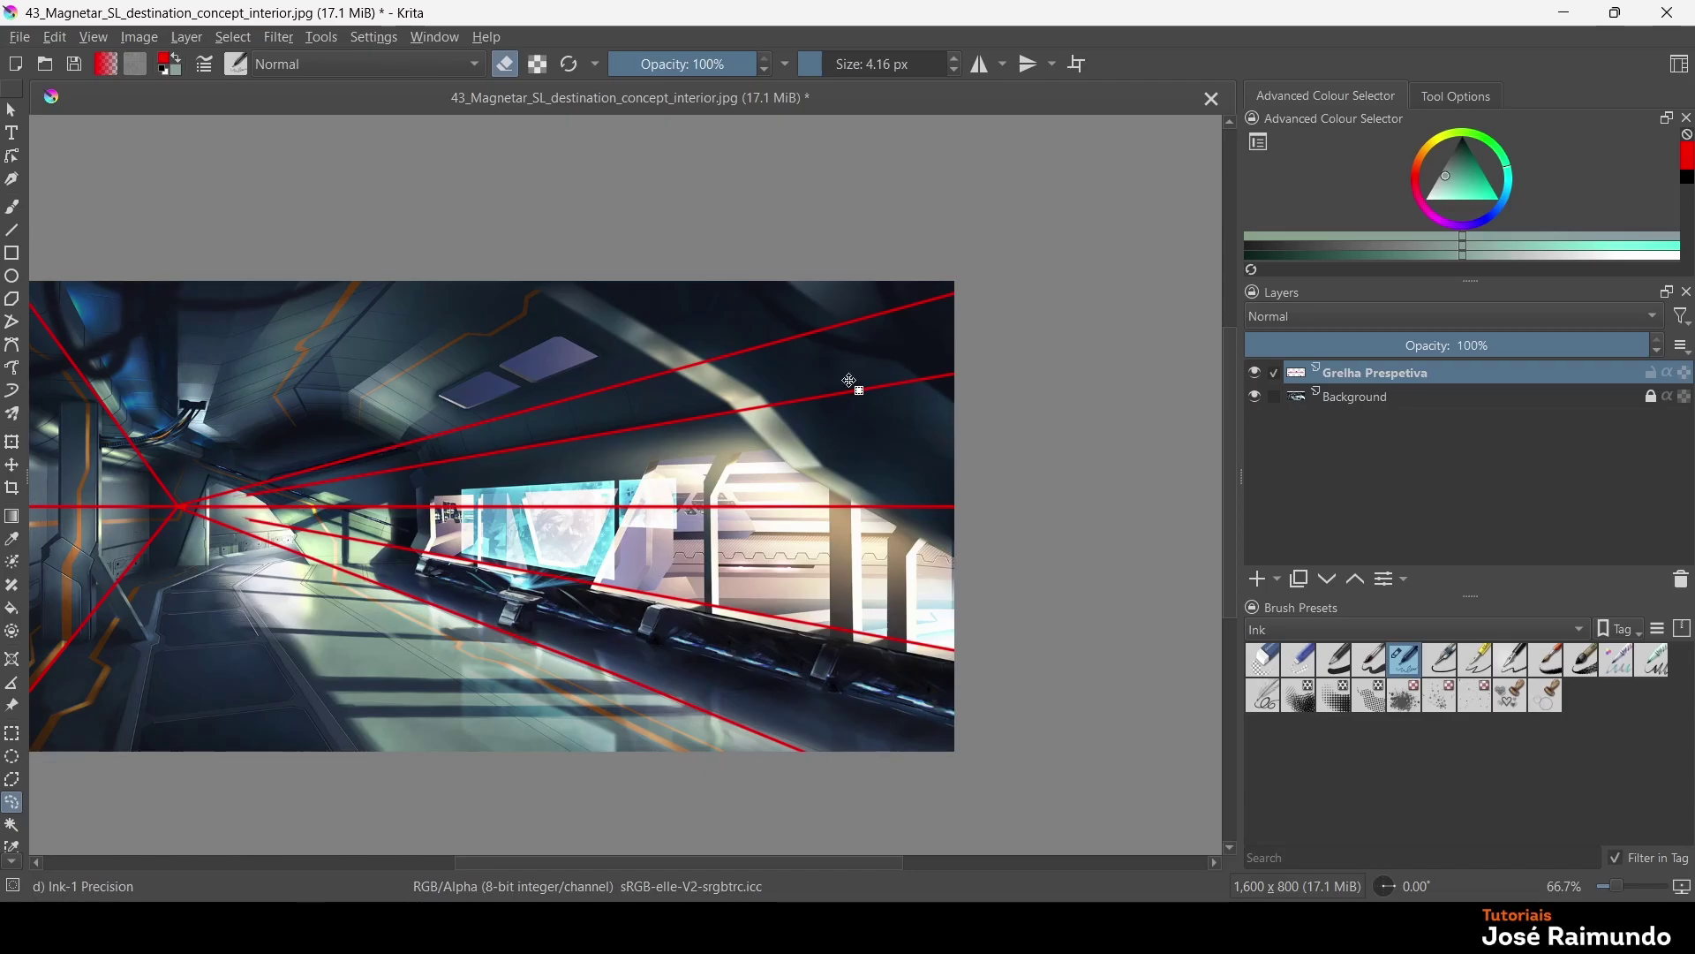
mouse_move(961, 351)
left_mouse_down()
mouse_move(242, 493)
mouse_move(284, 510)
mouse_move(846, 455)
mouse_move(1011, 402)
left_mouse_up()
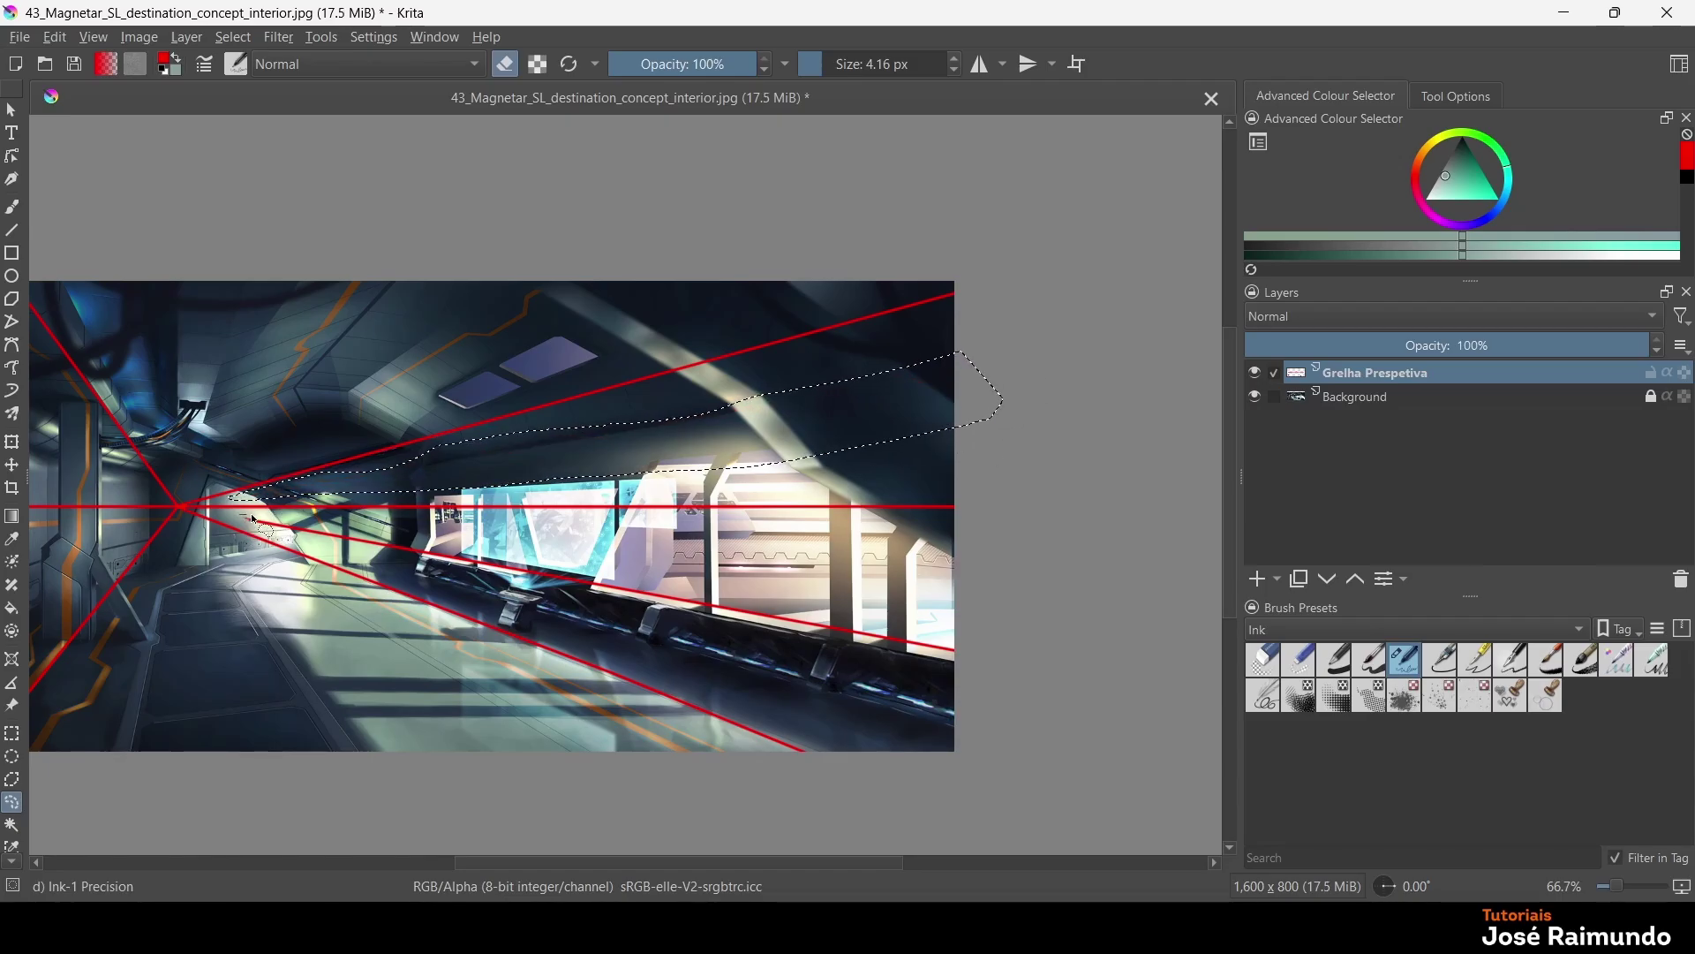
mouse_move(247, 516)
left_mouse_down()
mouse_move(868, 590)
mouse_move(977, 620)
mouse_move(990, 672)
mouse_move(894, 685)
mouse_move(243, 514)
mouse_move(276, 549)
left_mouse_up()
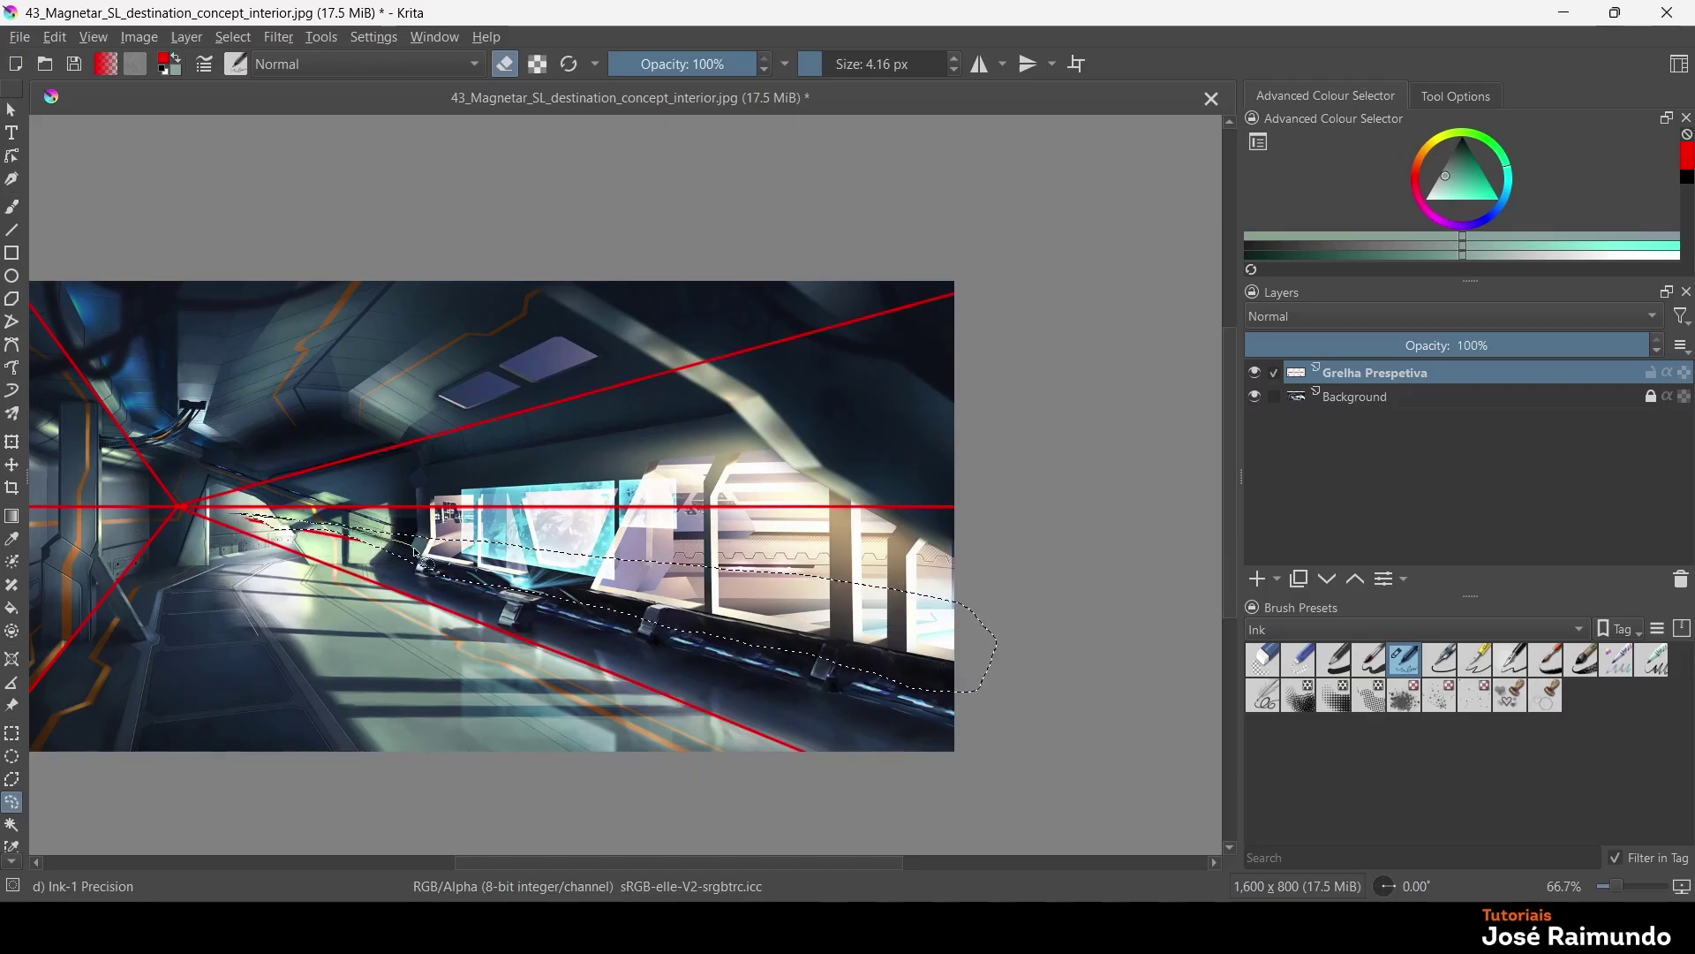
left_click_drag(234, 515, 265, 532)
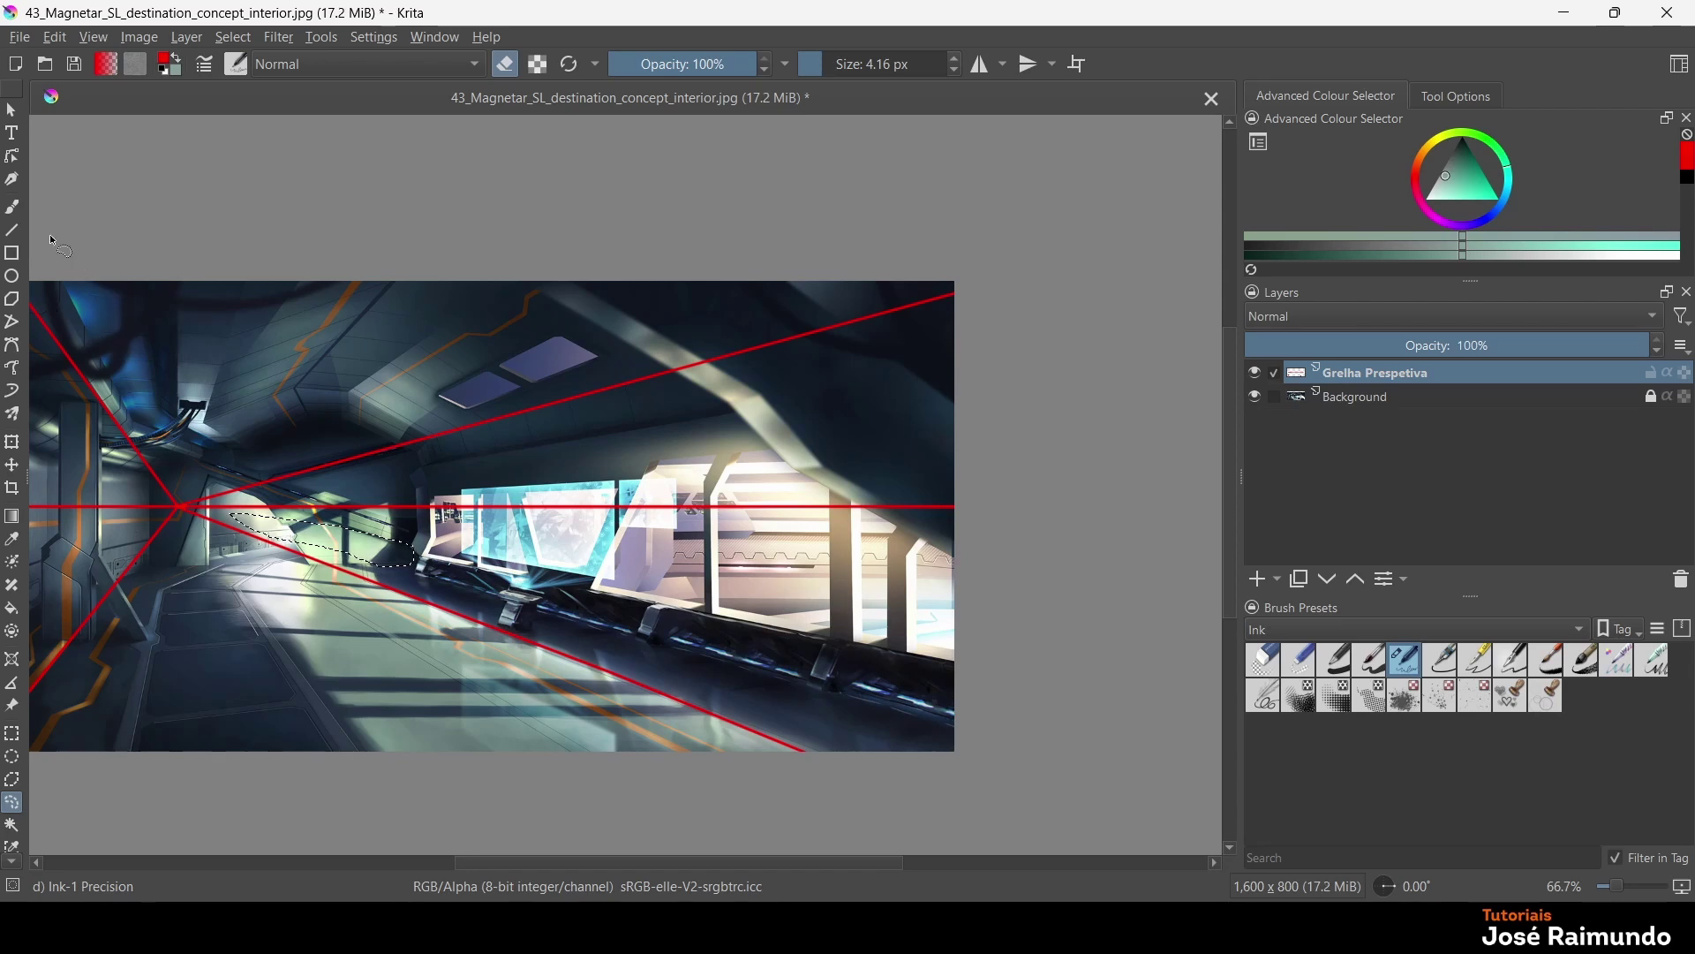
Add a paint layer above Grelha Prespetiva and name it as the secondary perspective grid, "Grelha Prespetiva Secundaria"
left_click(11, 110)
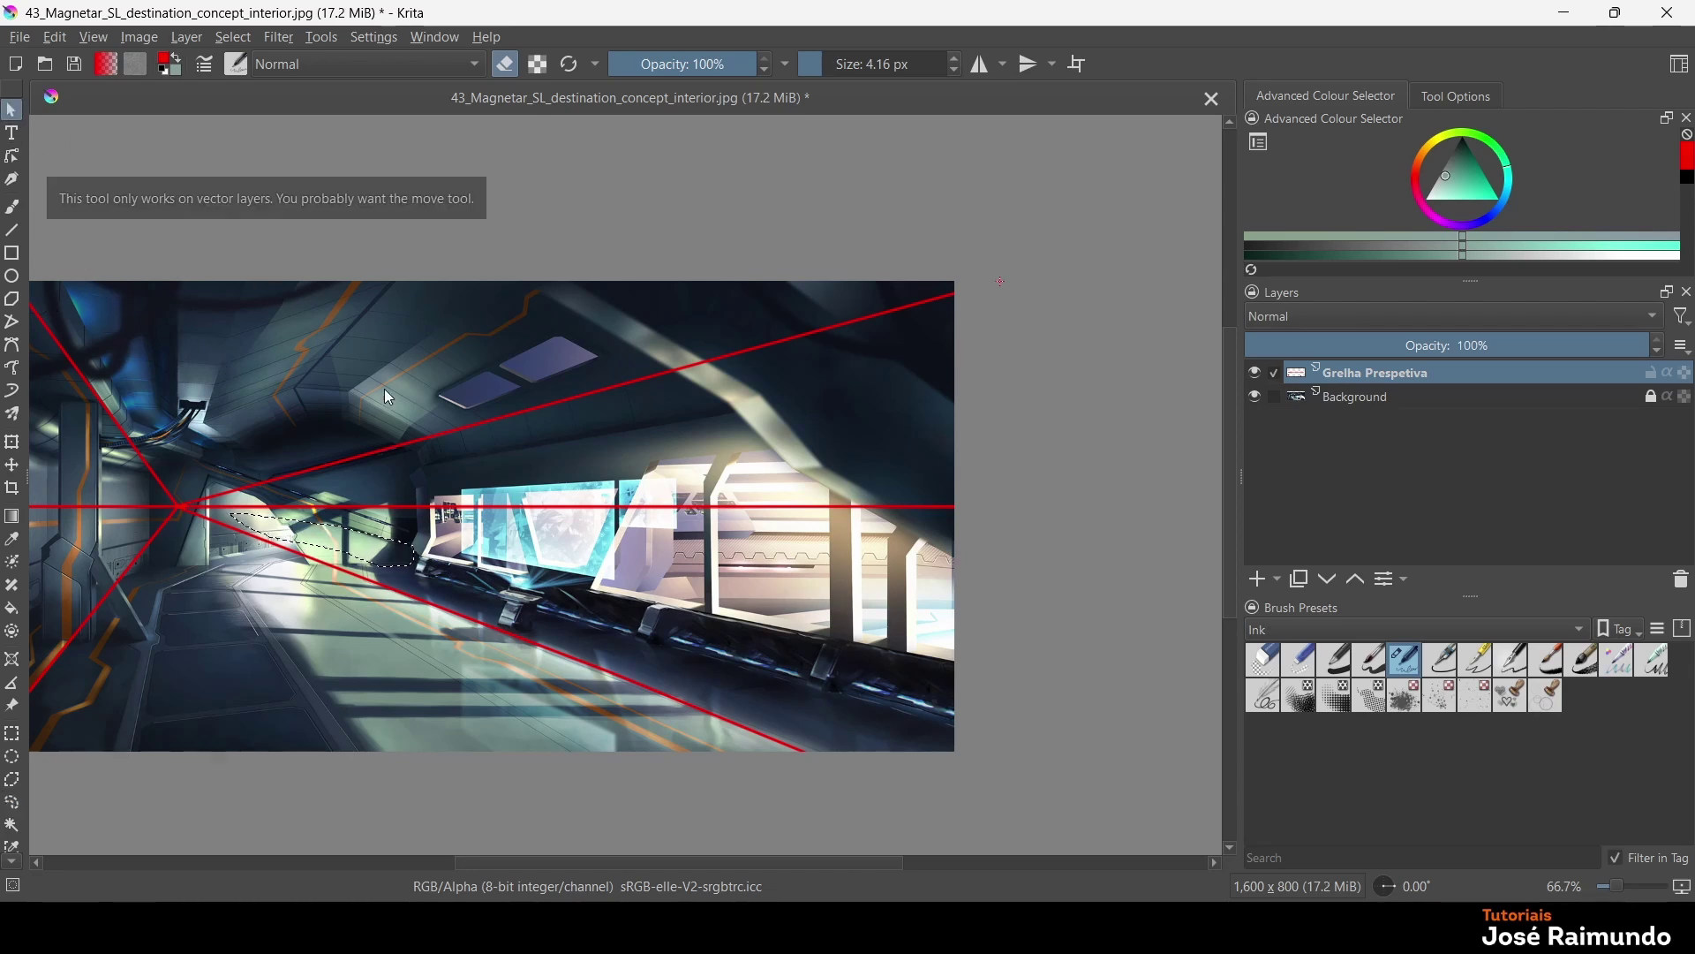
left_click_drag(389, 388, 527, 366)
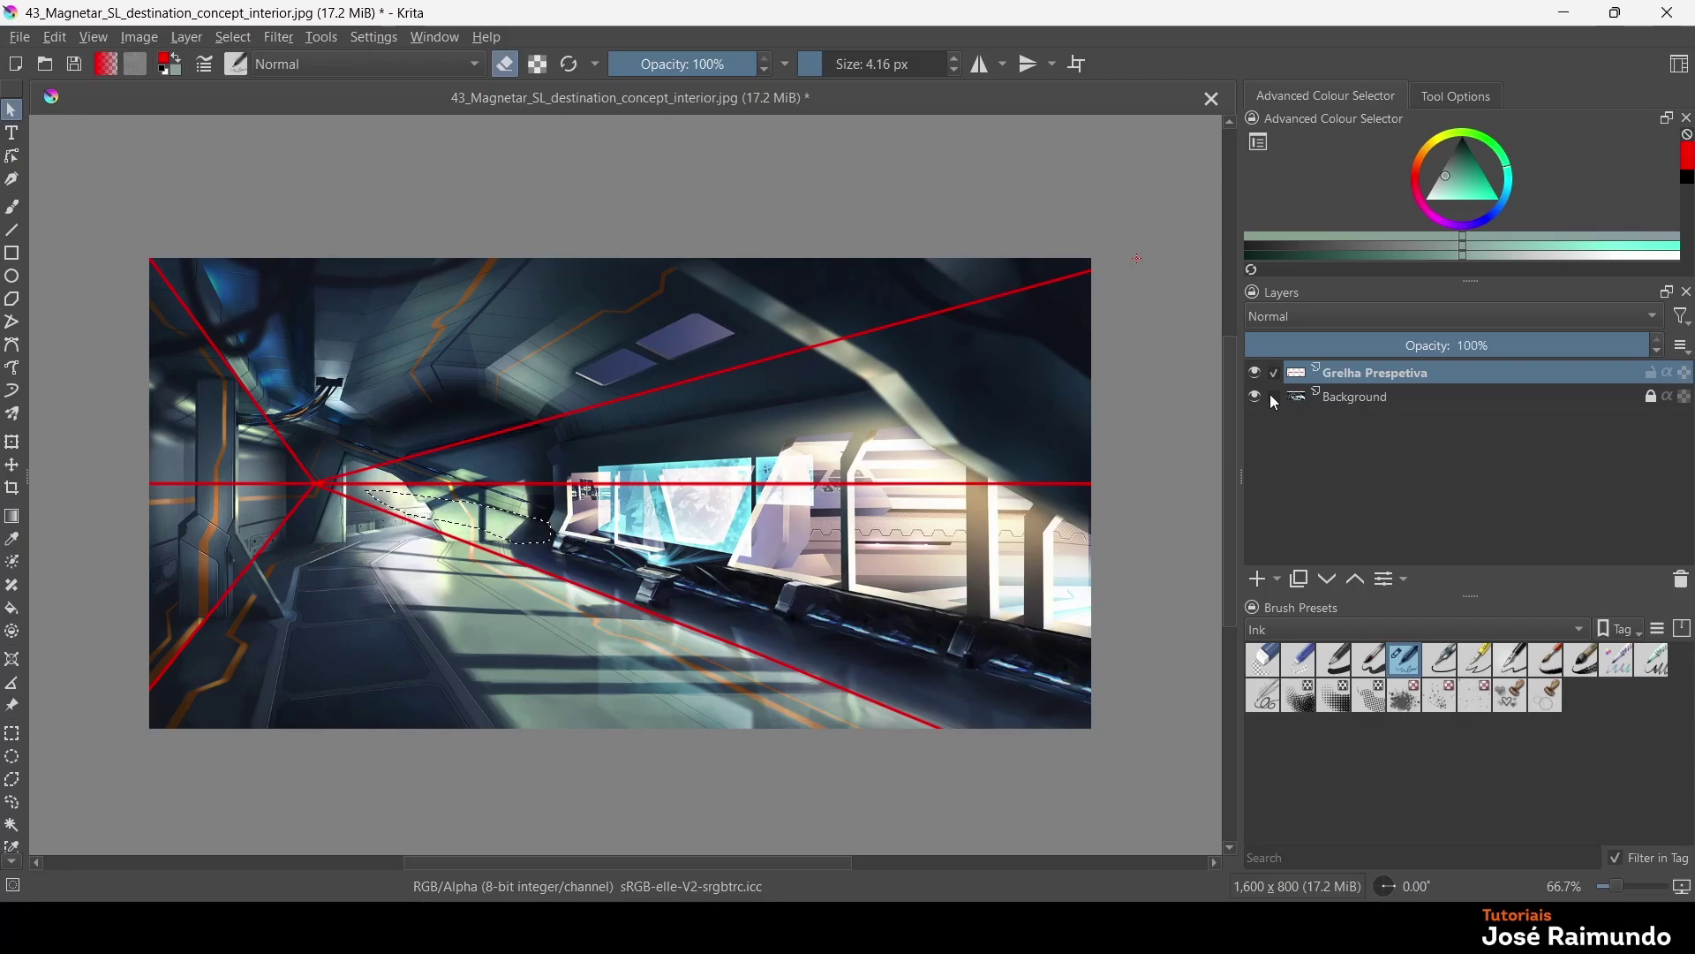
left_click(1258, 581)
double_click(1405, 372)
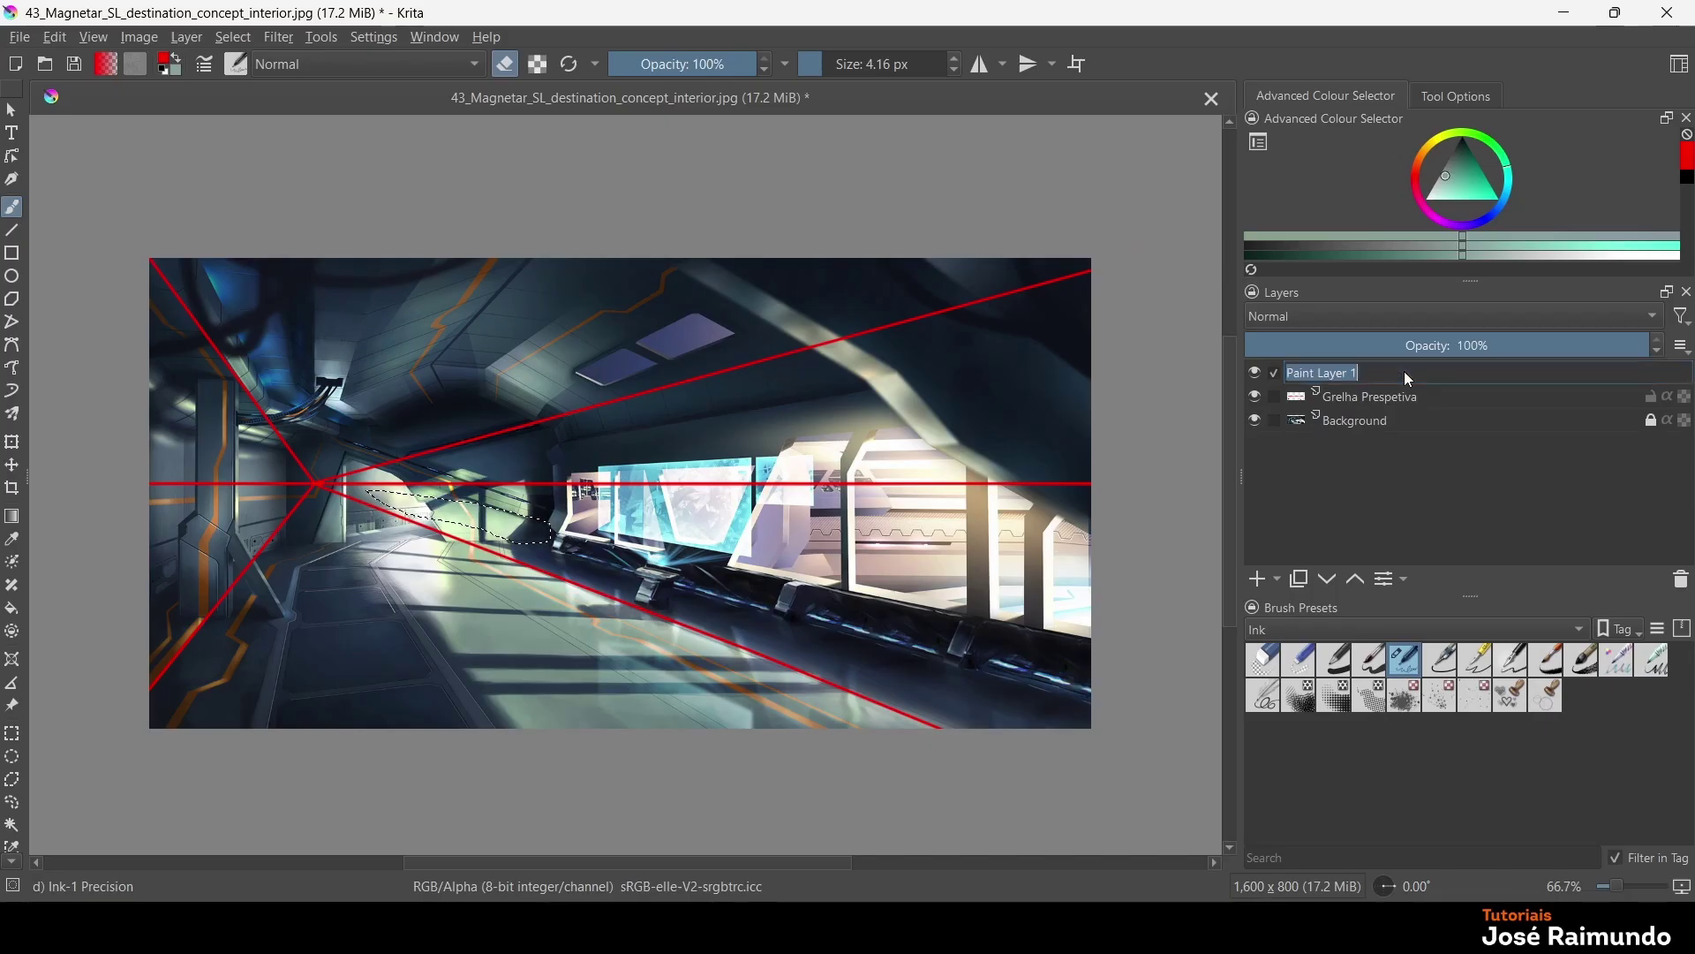
type("Grelha Prespetiva Secundaria")
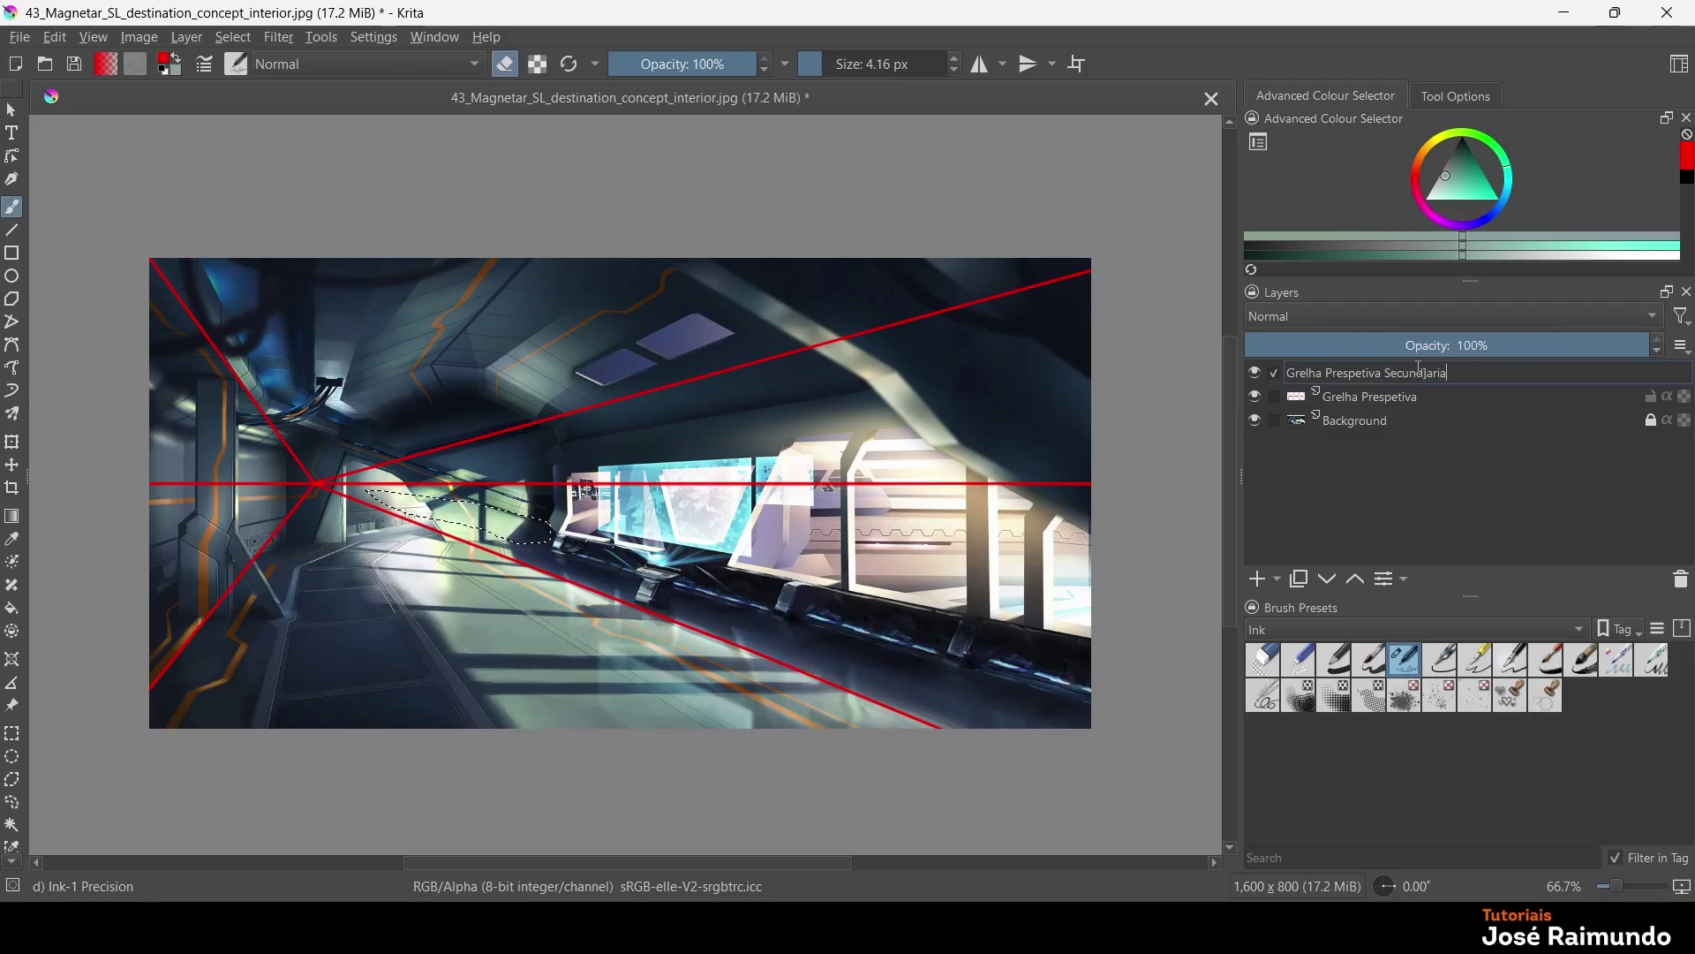
key("Return")
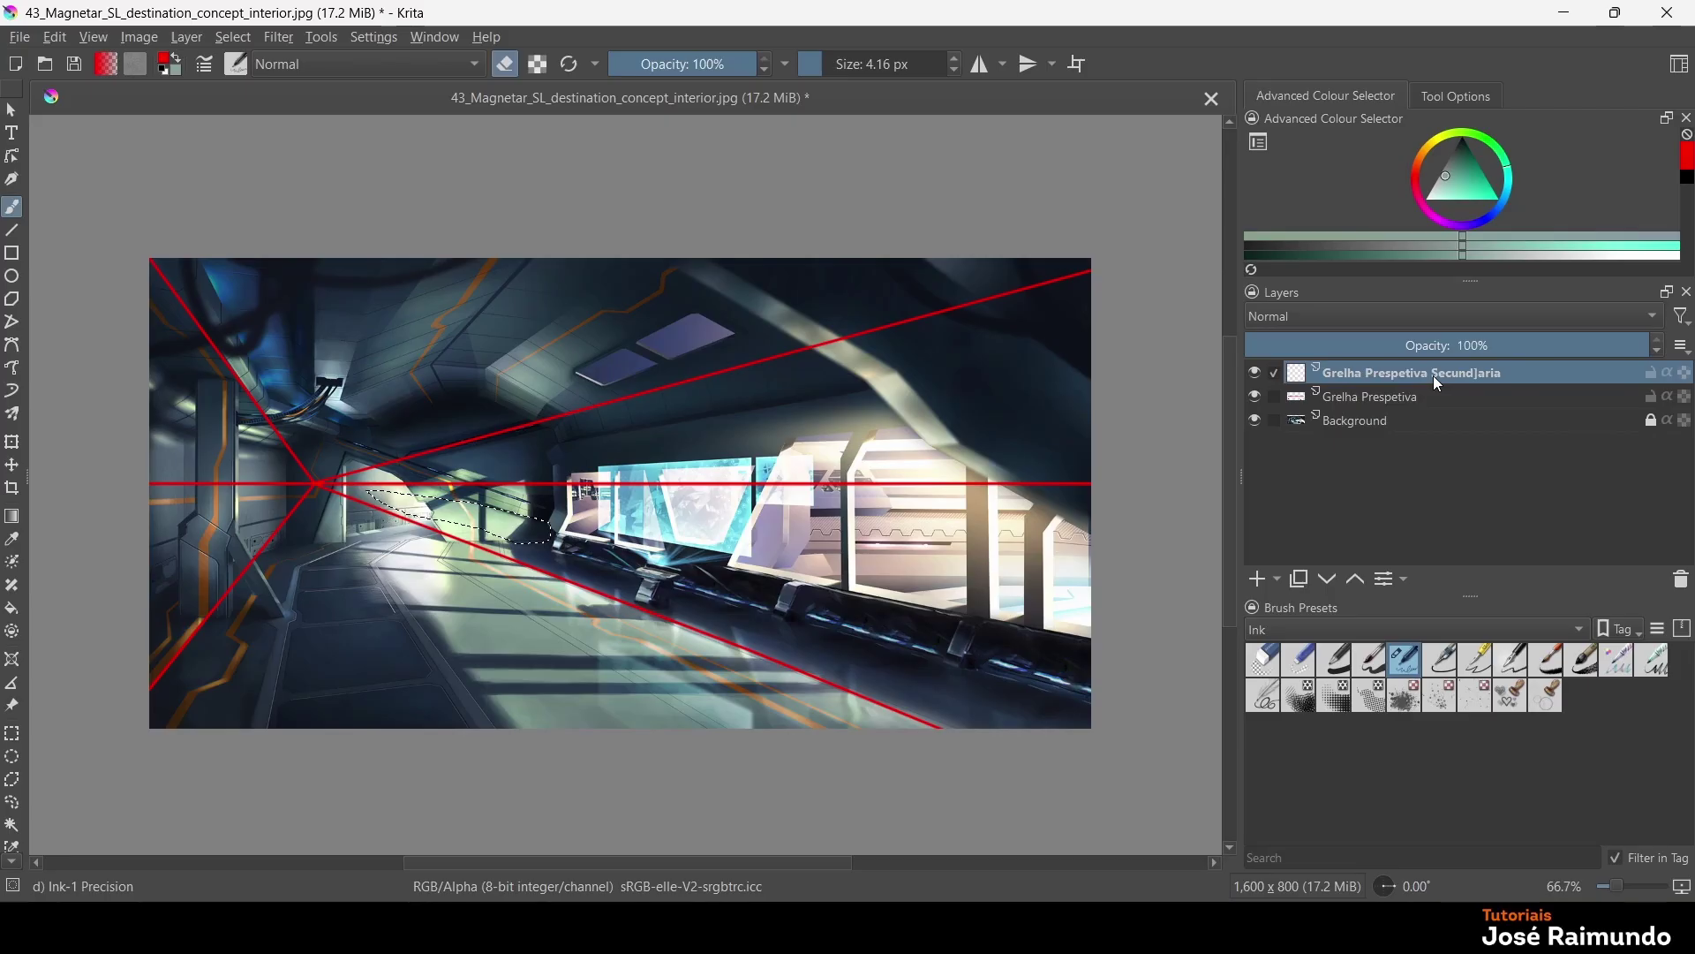
Switch the keyboard layout to Portuguese (Portugal) and correct the new layer's name to "Grelha Prespetiva Secundária"
double_click(1438, 374)
left_click(1435, 375)
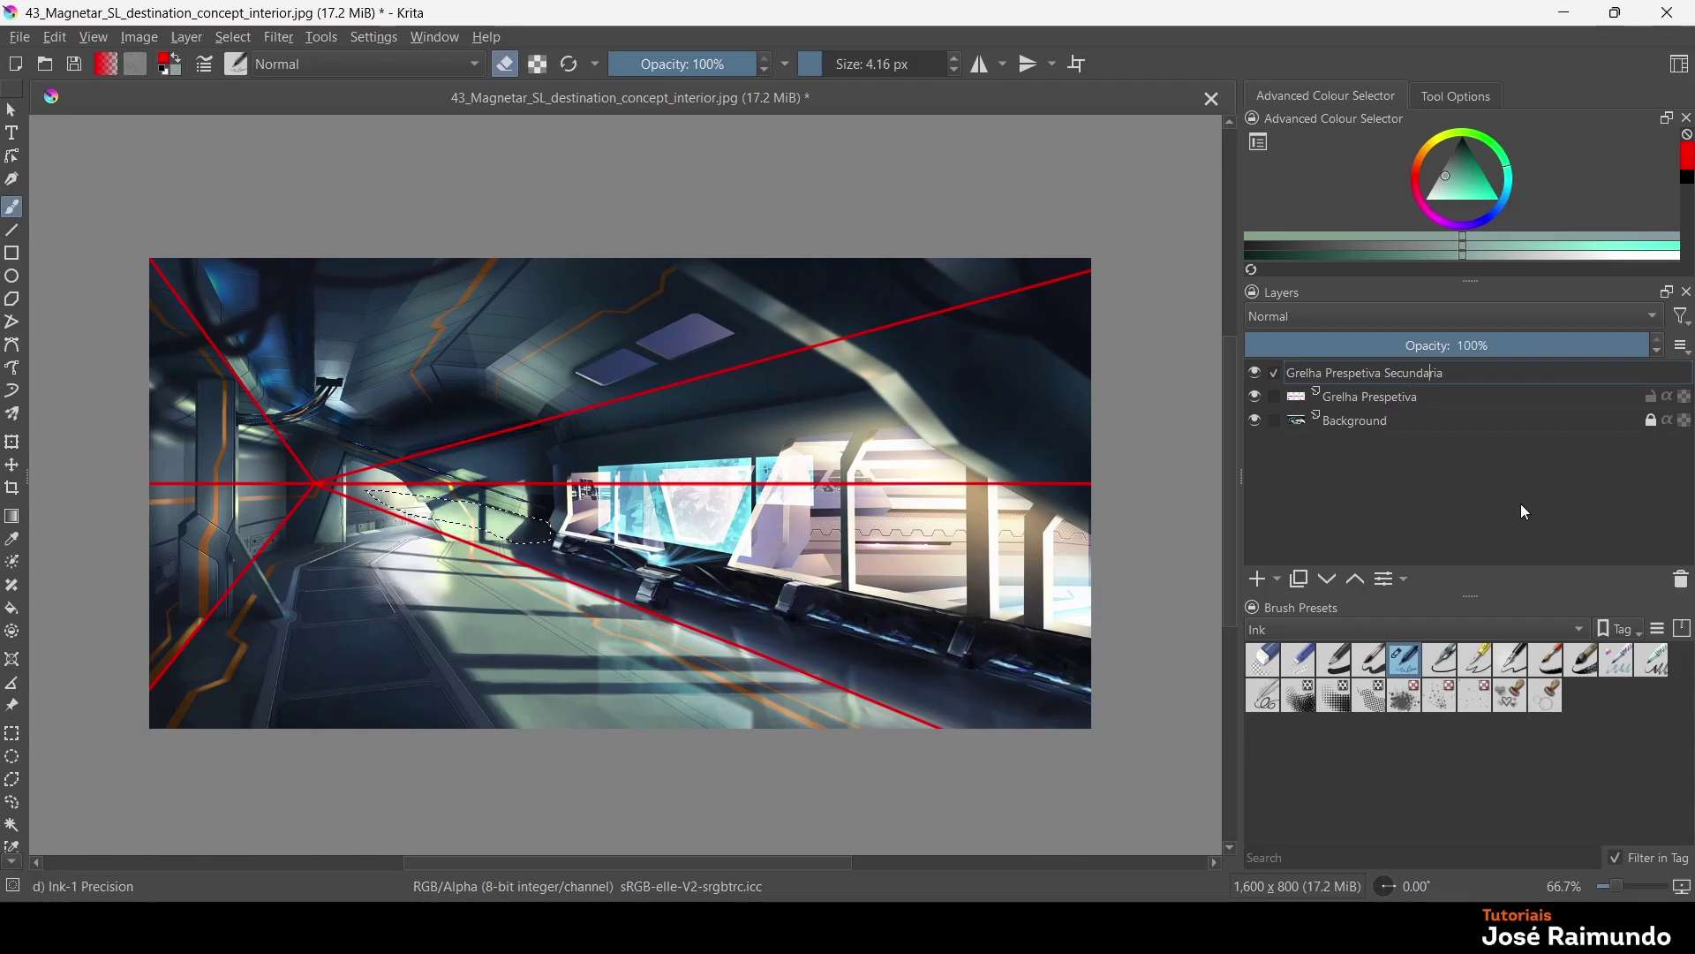
key("Return")
key("super+space")
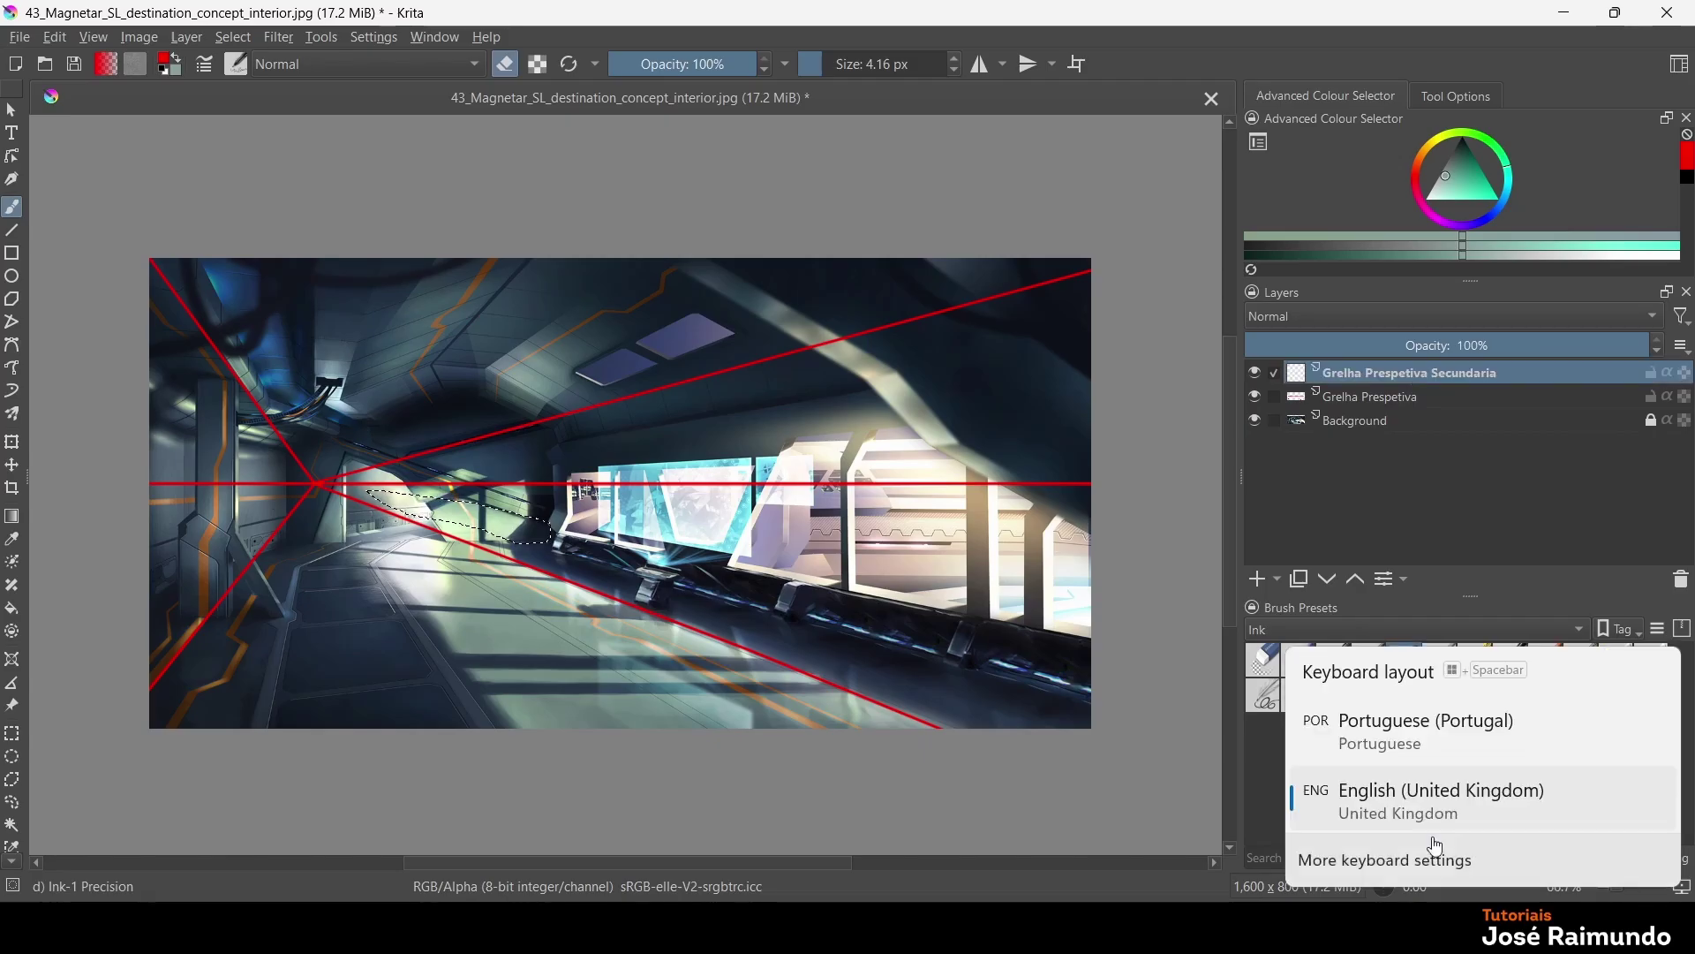
left_click(1418, 738)
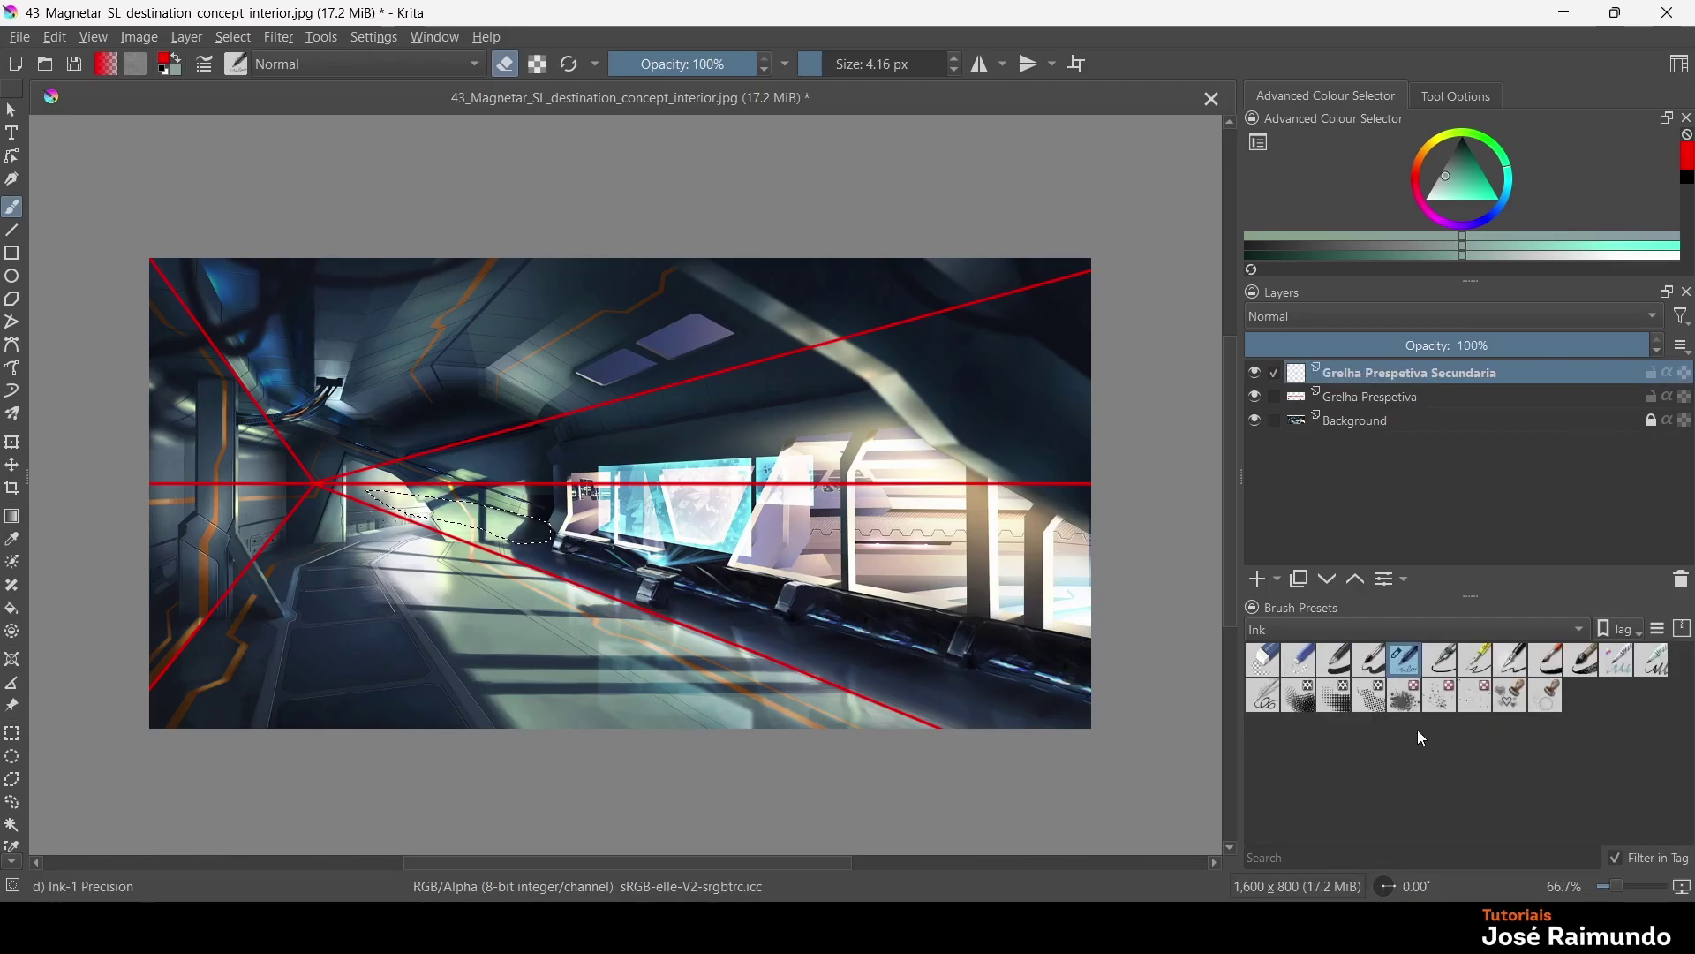
double_click(1461, 372)
left_click(1430, 380)
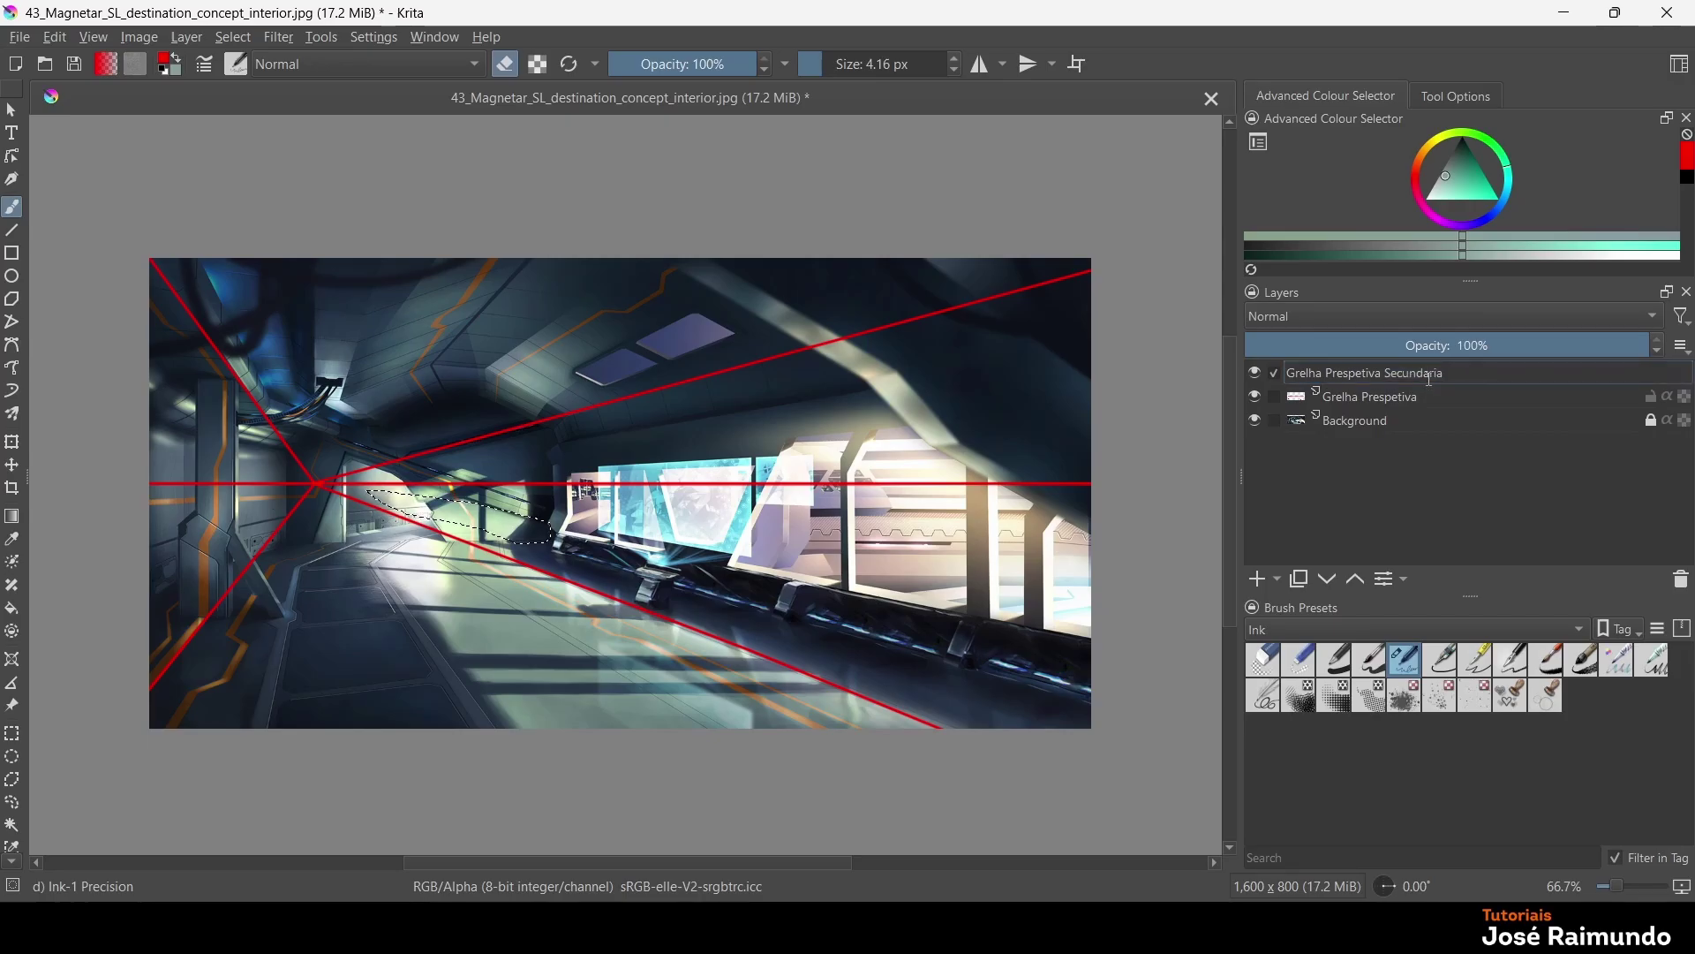
key("Return")
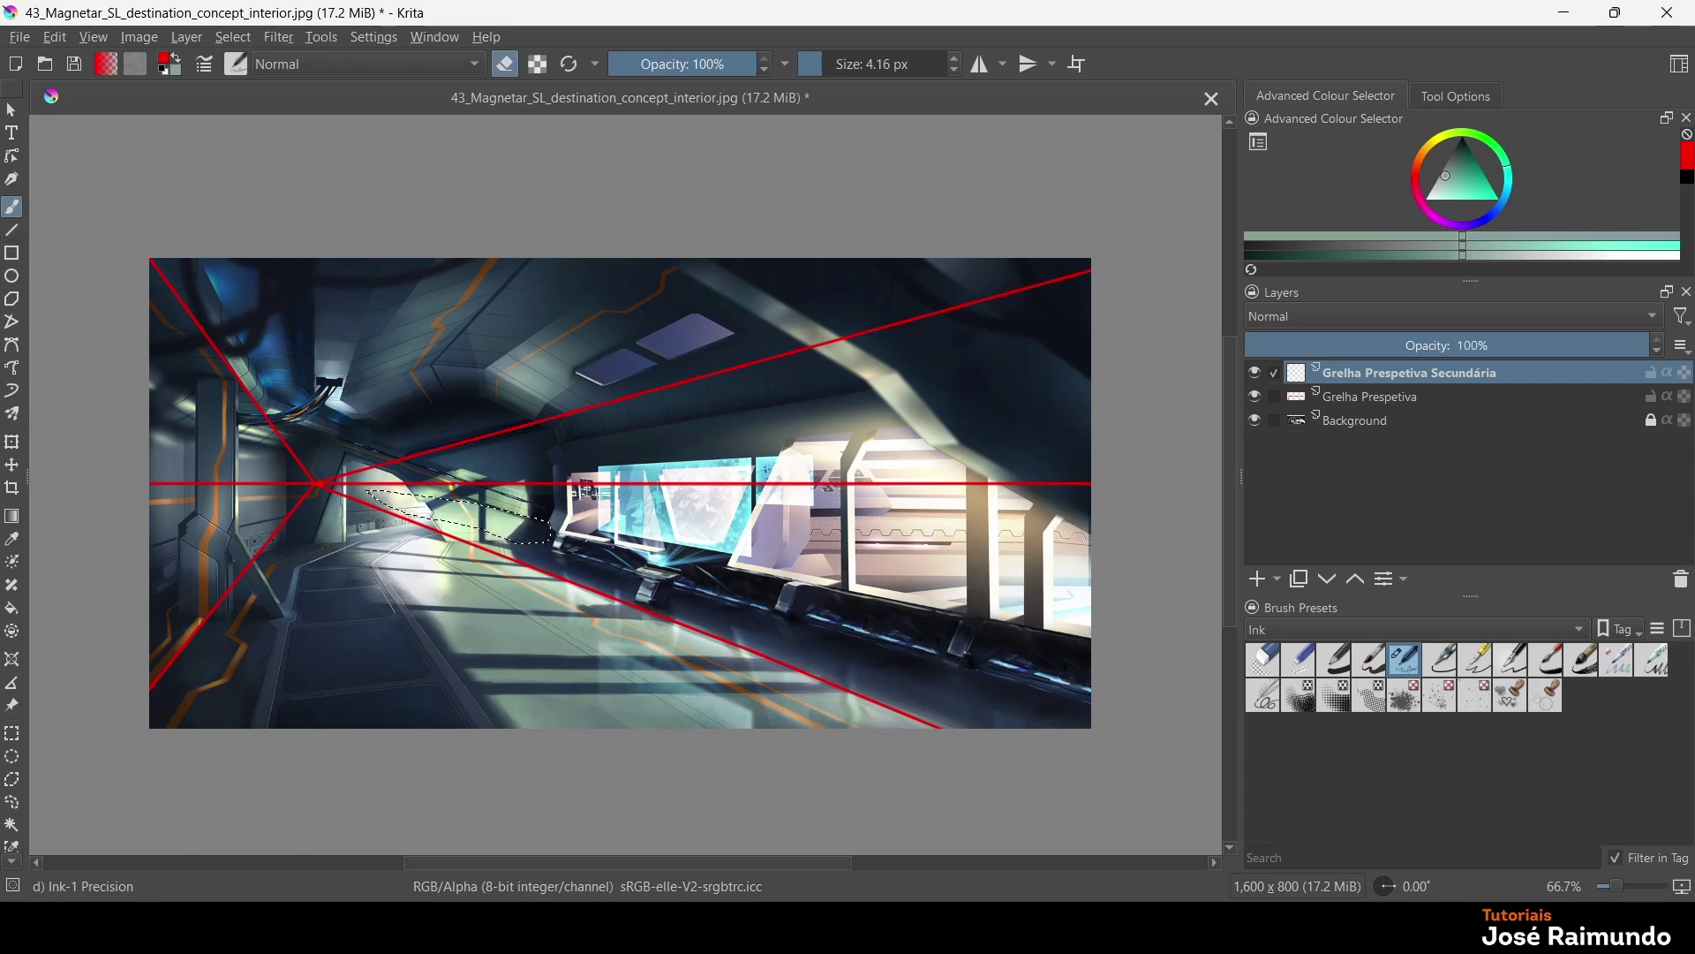
Pick a medium green as the painting colour for the secondary grid
right_click(650, 468)
left_click(625, 446)
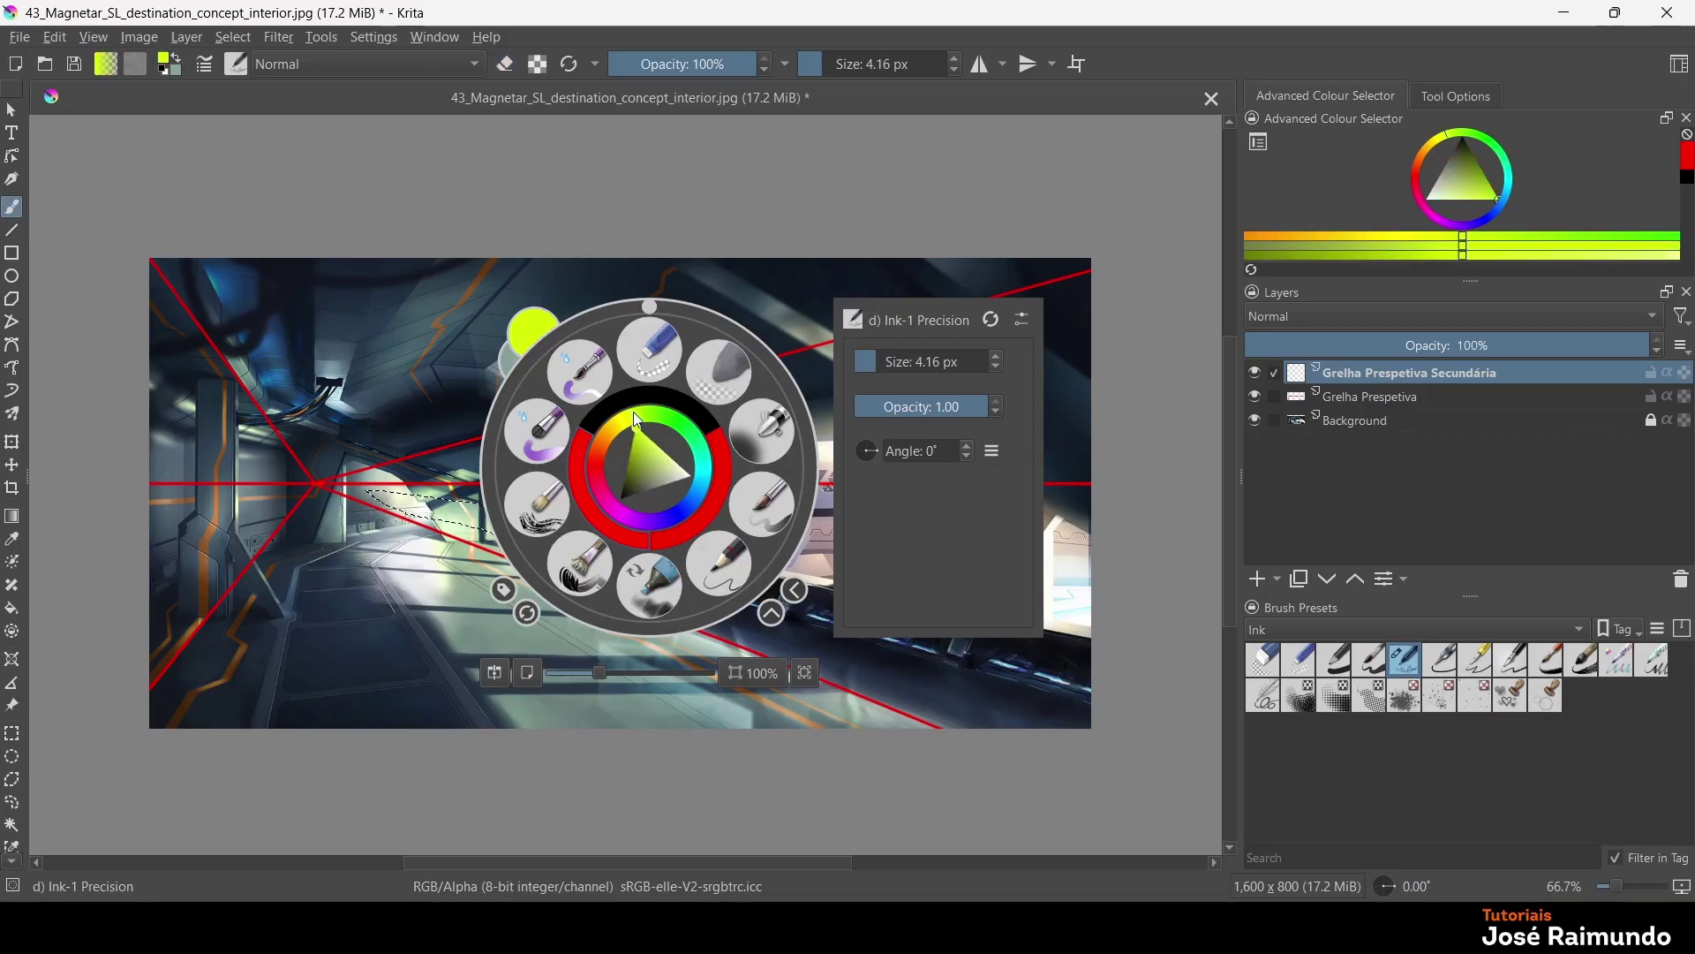
mouse_move(630, 423)
left_mouse_down()
mouse_move(671, 417)
mouse_move(625, 457)
mouse_move(642, 441)
left_mouse_up()
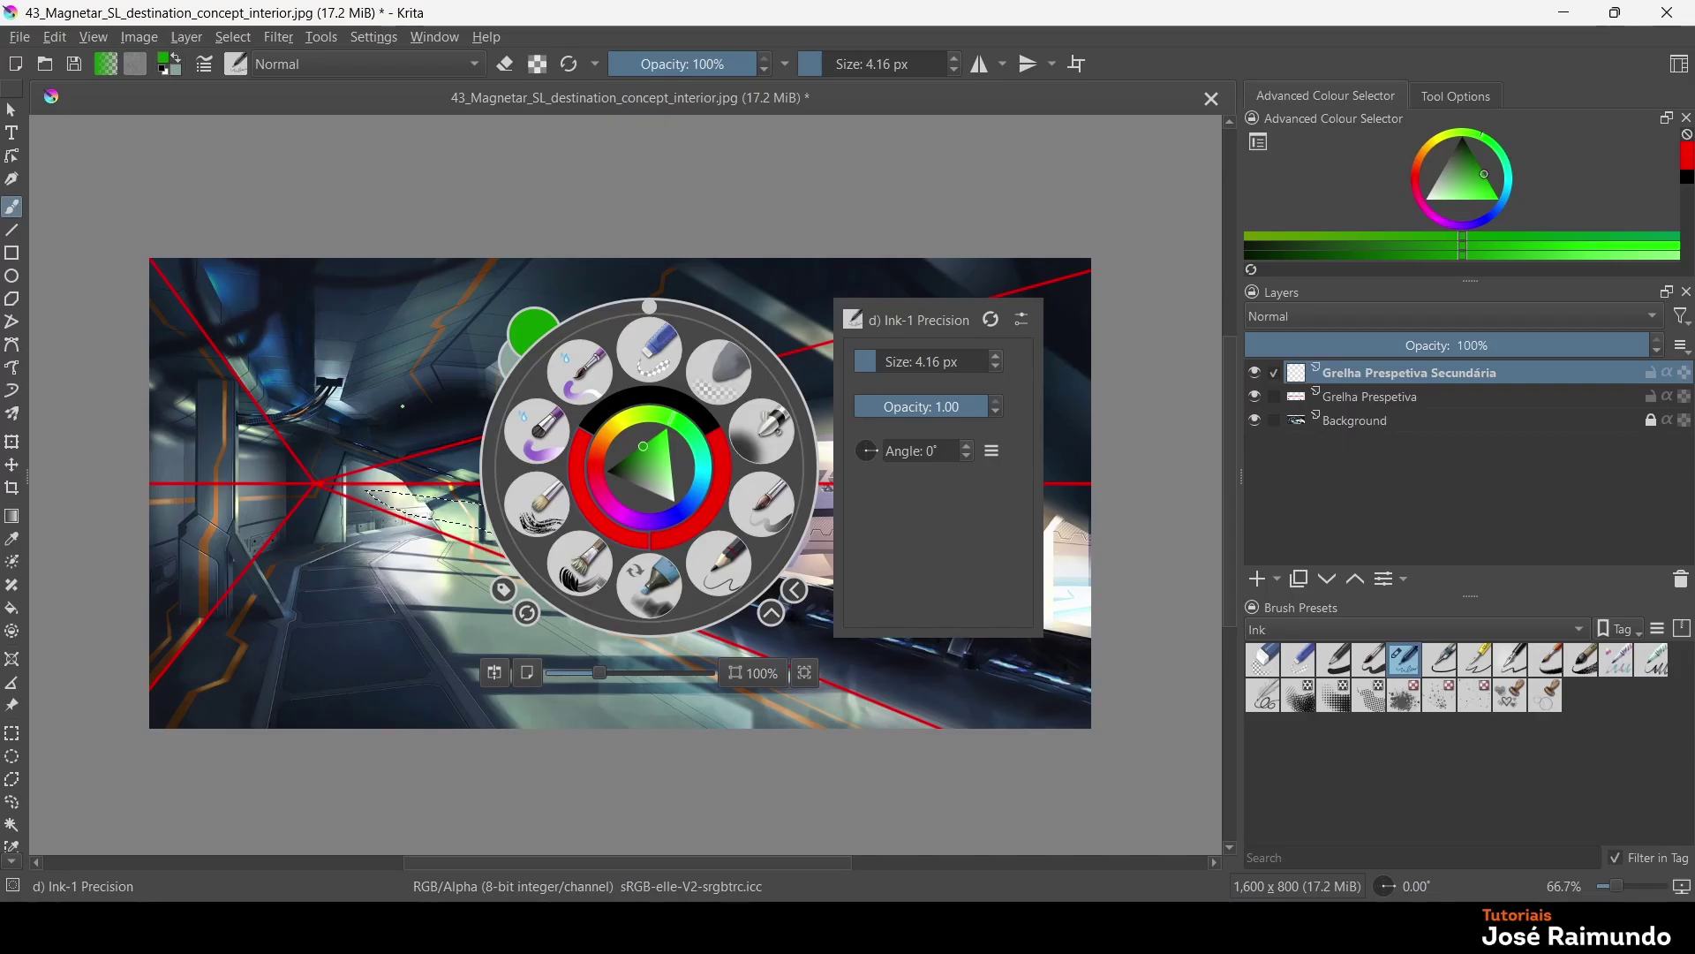
left_click(437, 391)
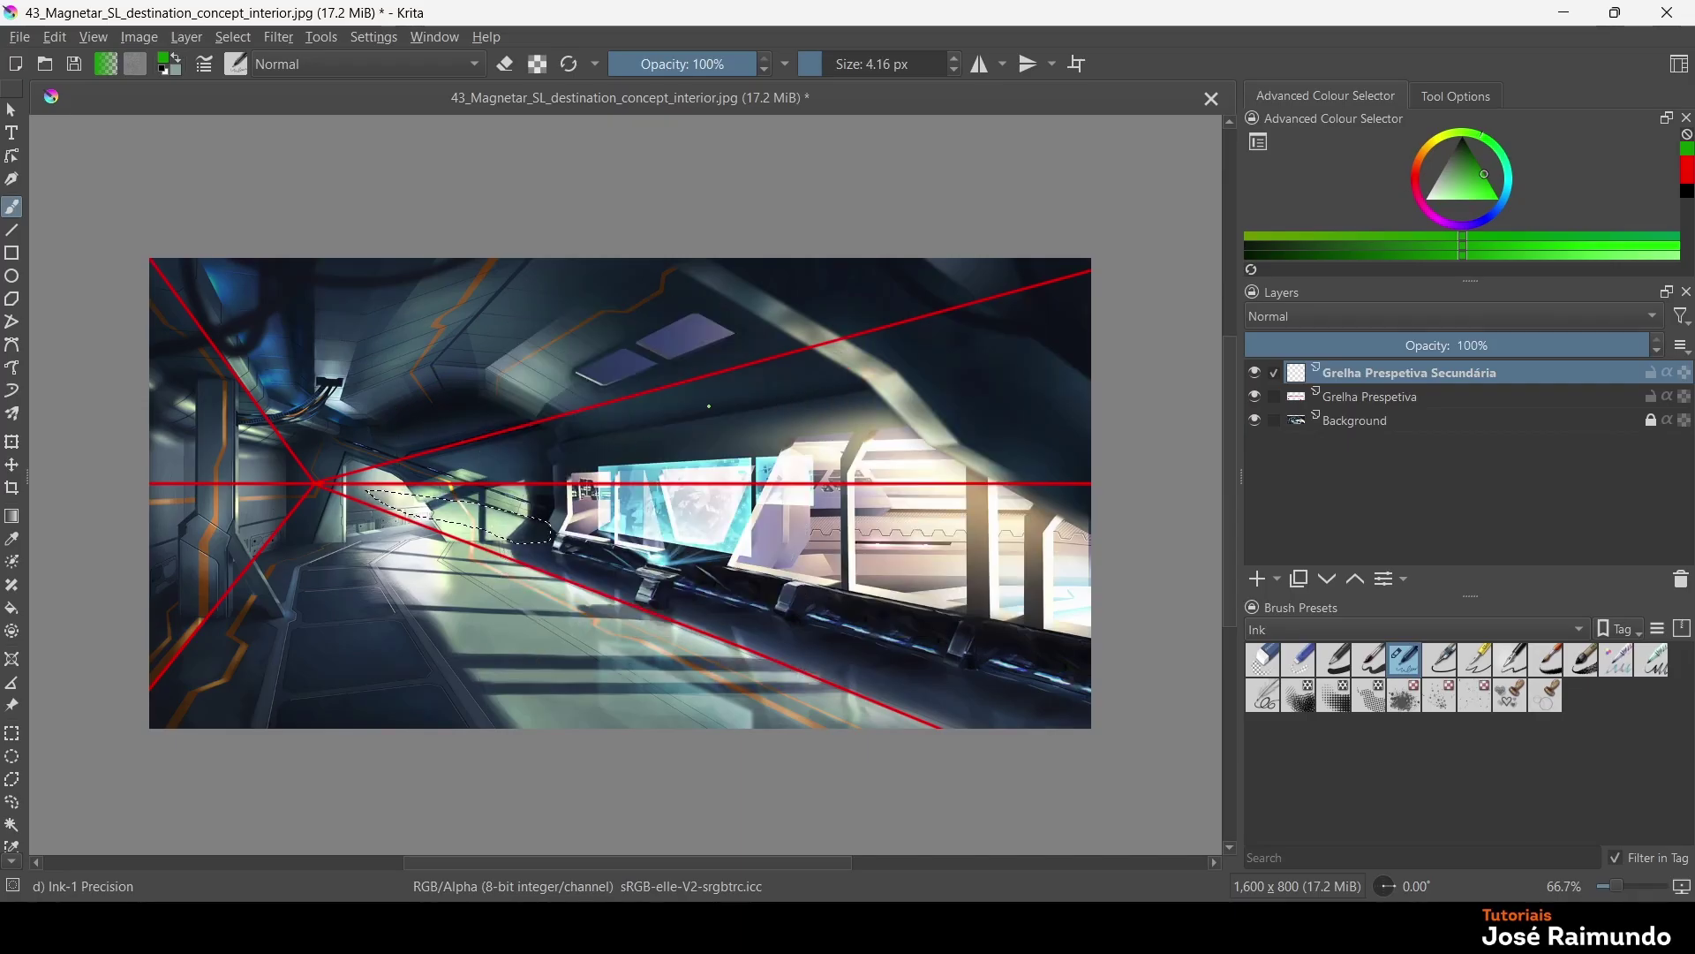
Activate the Line tool and clear the leftover freehand selection beside the vanishing point
left_click(12, 230)
left_click(243, 35)
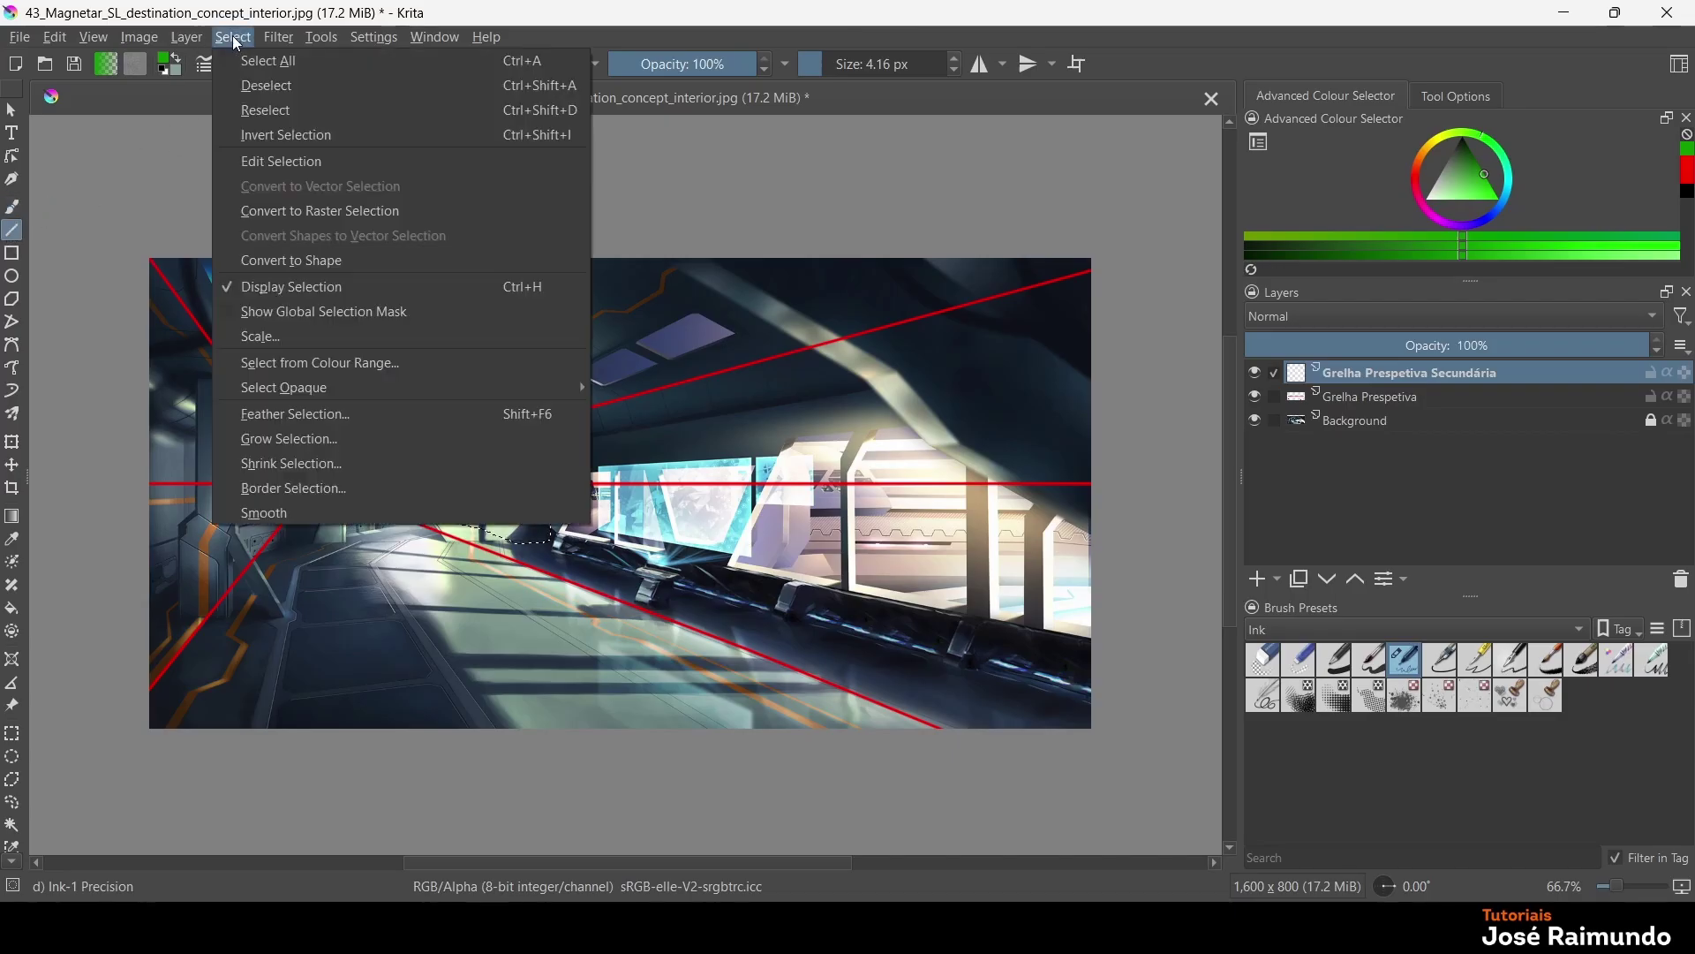
left_click(263, 85)
left_click_drag(474, 413, 768, 507)
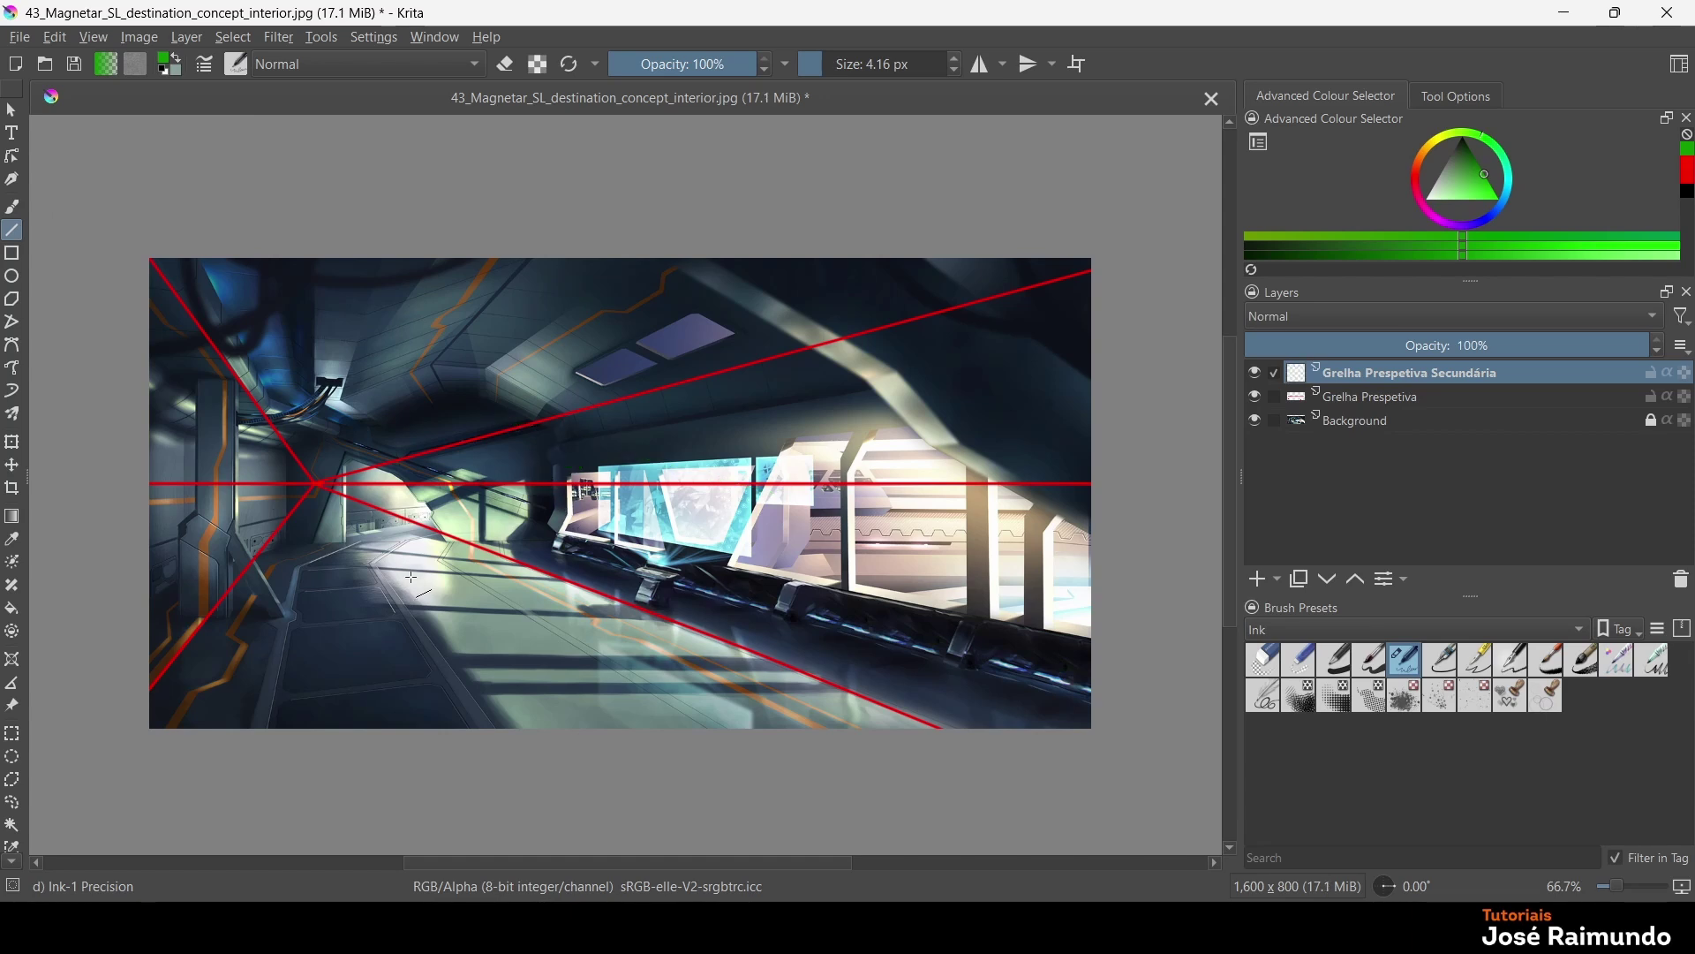
scroll(313, 566, "up", 1)
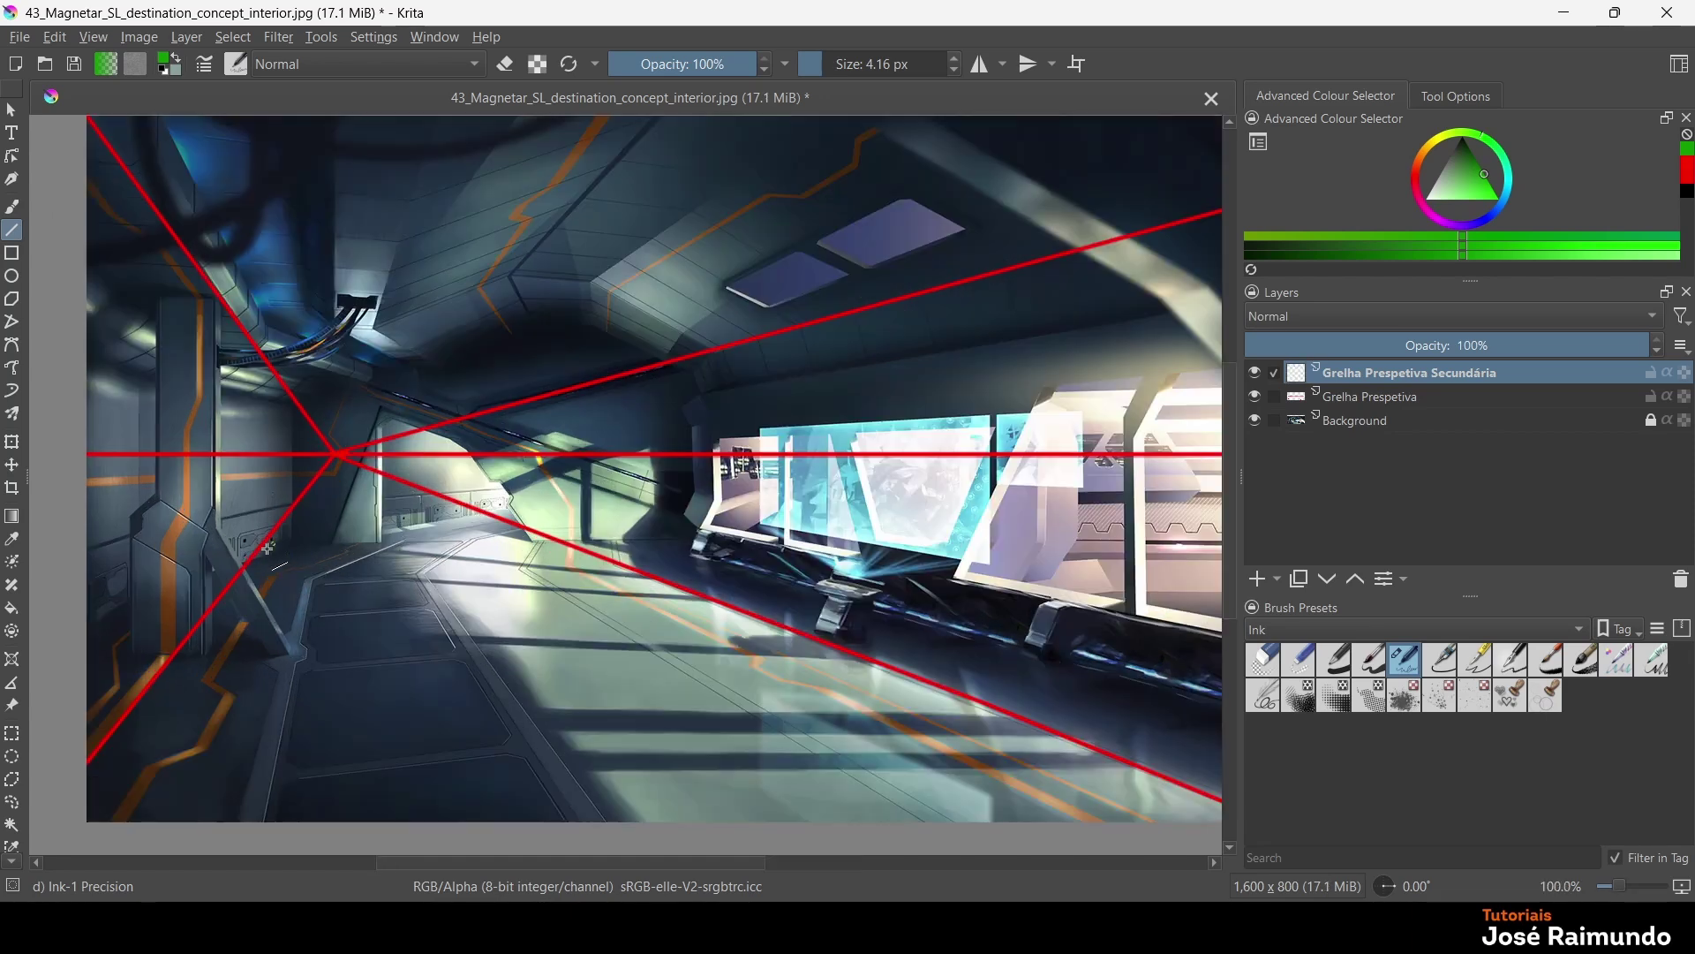
Draw four straight green guide lines from the vanishing point down across the floor and the lower part of the left wall
left_click_drag(265, 549, 550, 583)
scroll(550, 583, "up", 1)
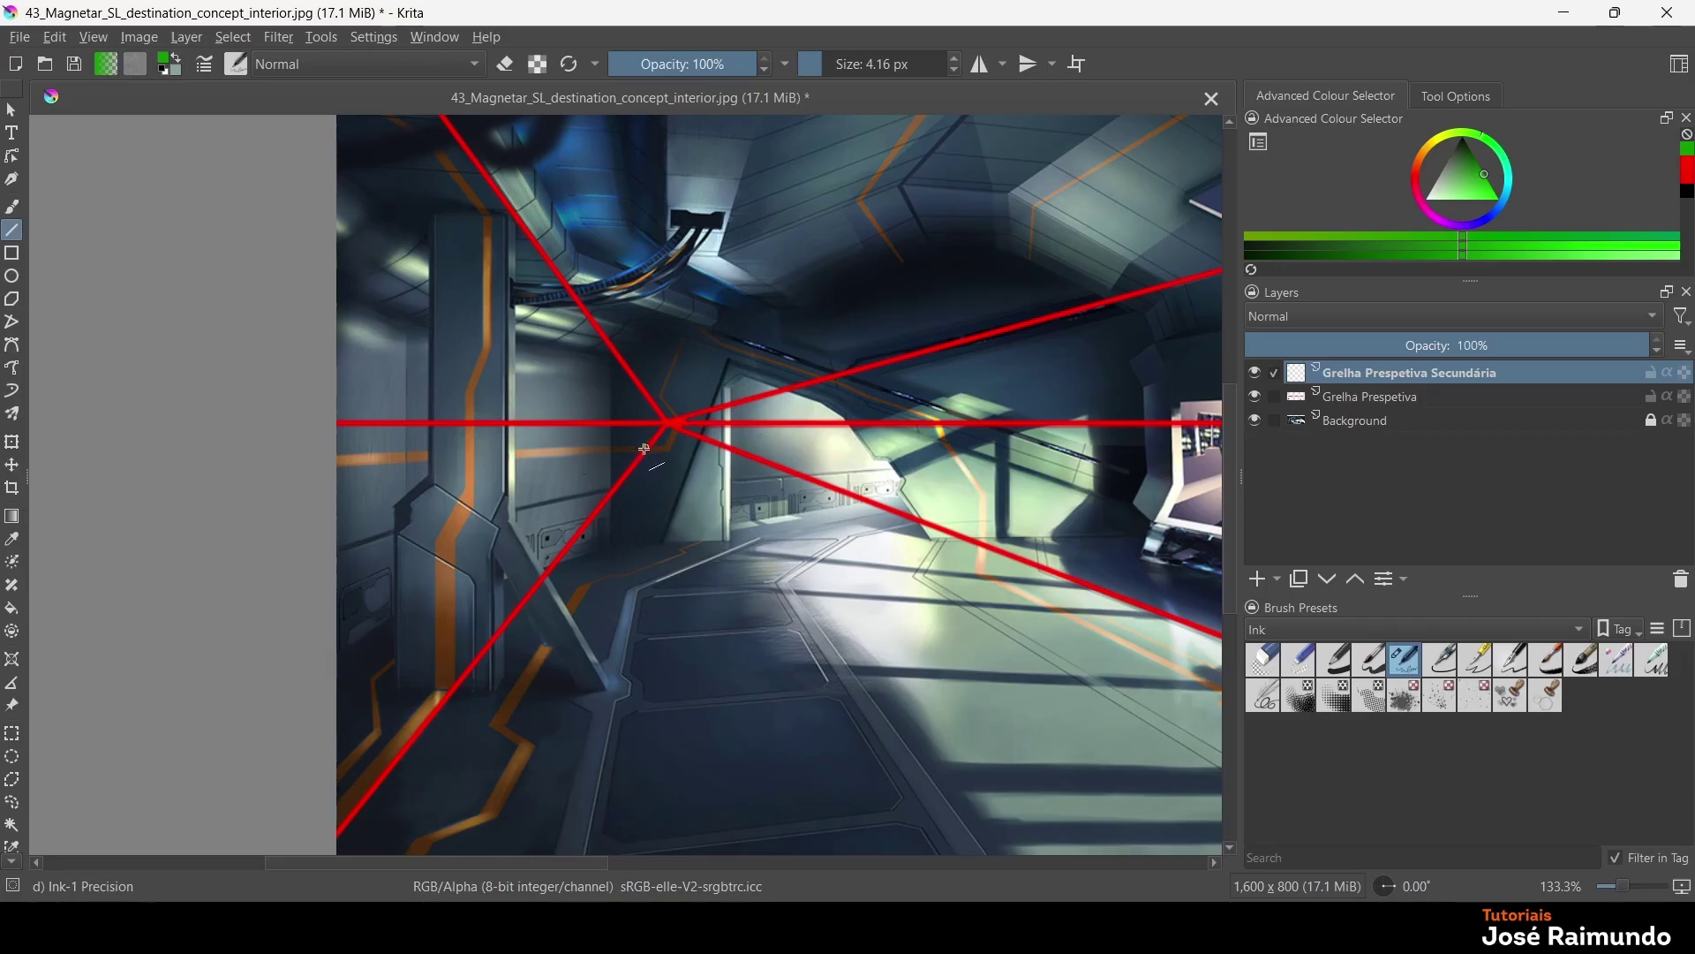
mouse_move(671, 427)
left_mouse_down()
mouse_move(473, 675)
mouse_move(425, 772)
mouse_move(446, 774)
mouse_move(385, 869)
left_mouse_up()
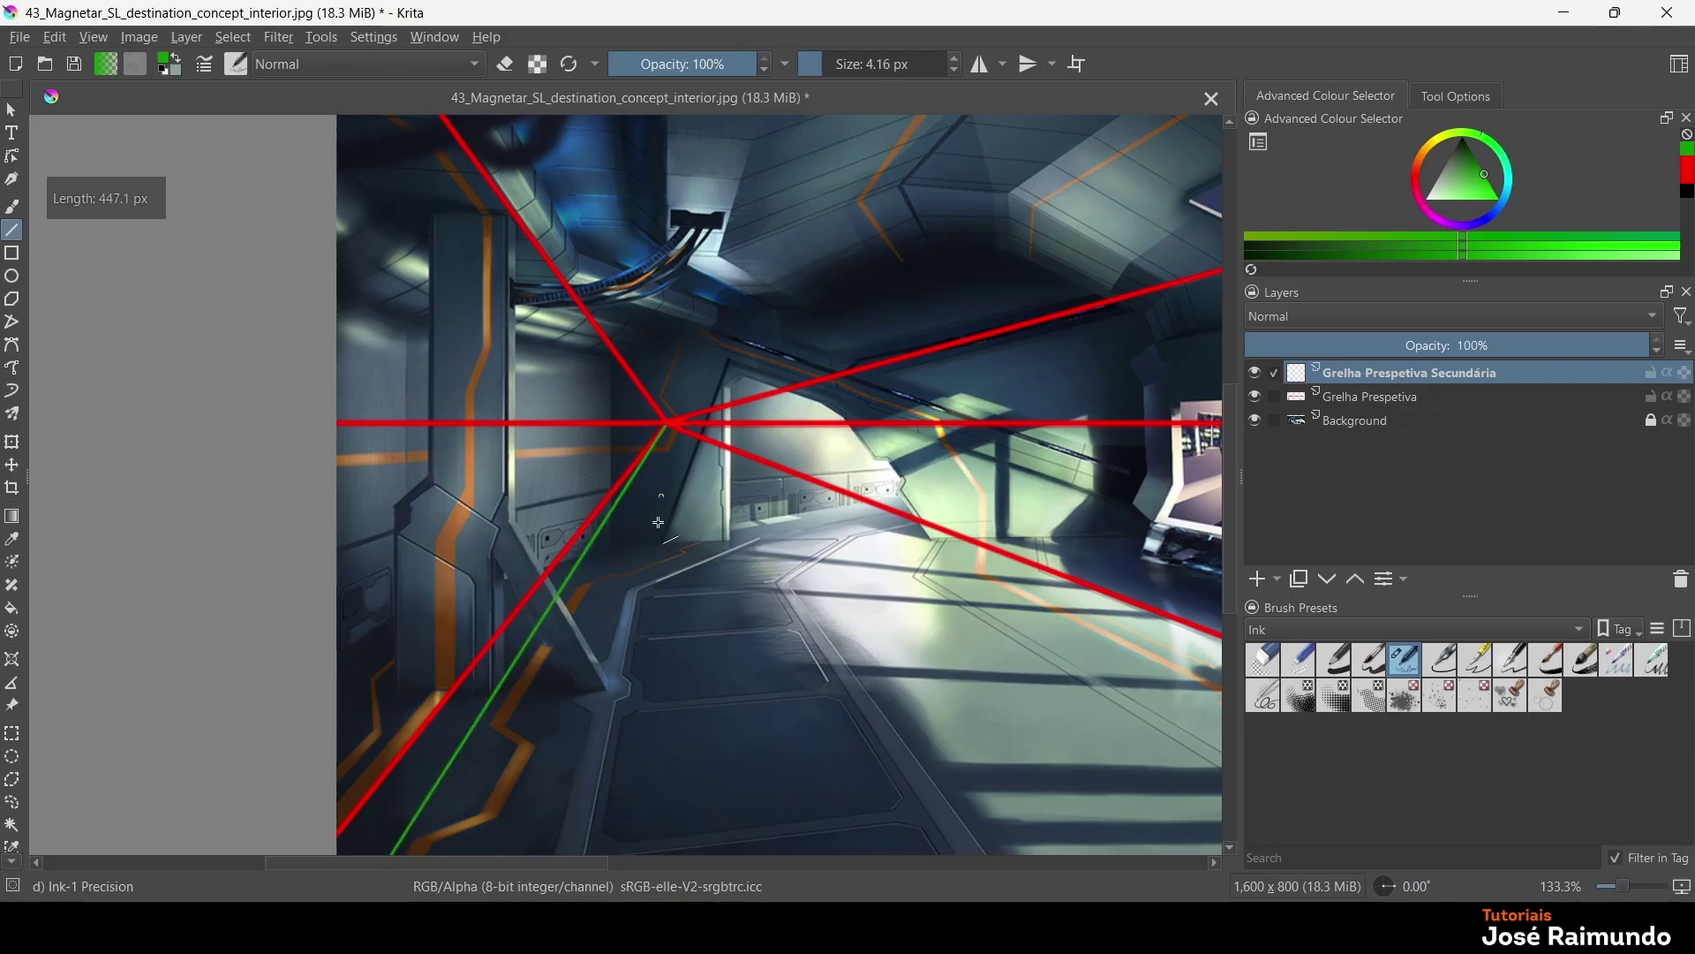
left_click_drag(669, 427, 565, 893)
left_click_drag(668, 427, 275, 810)
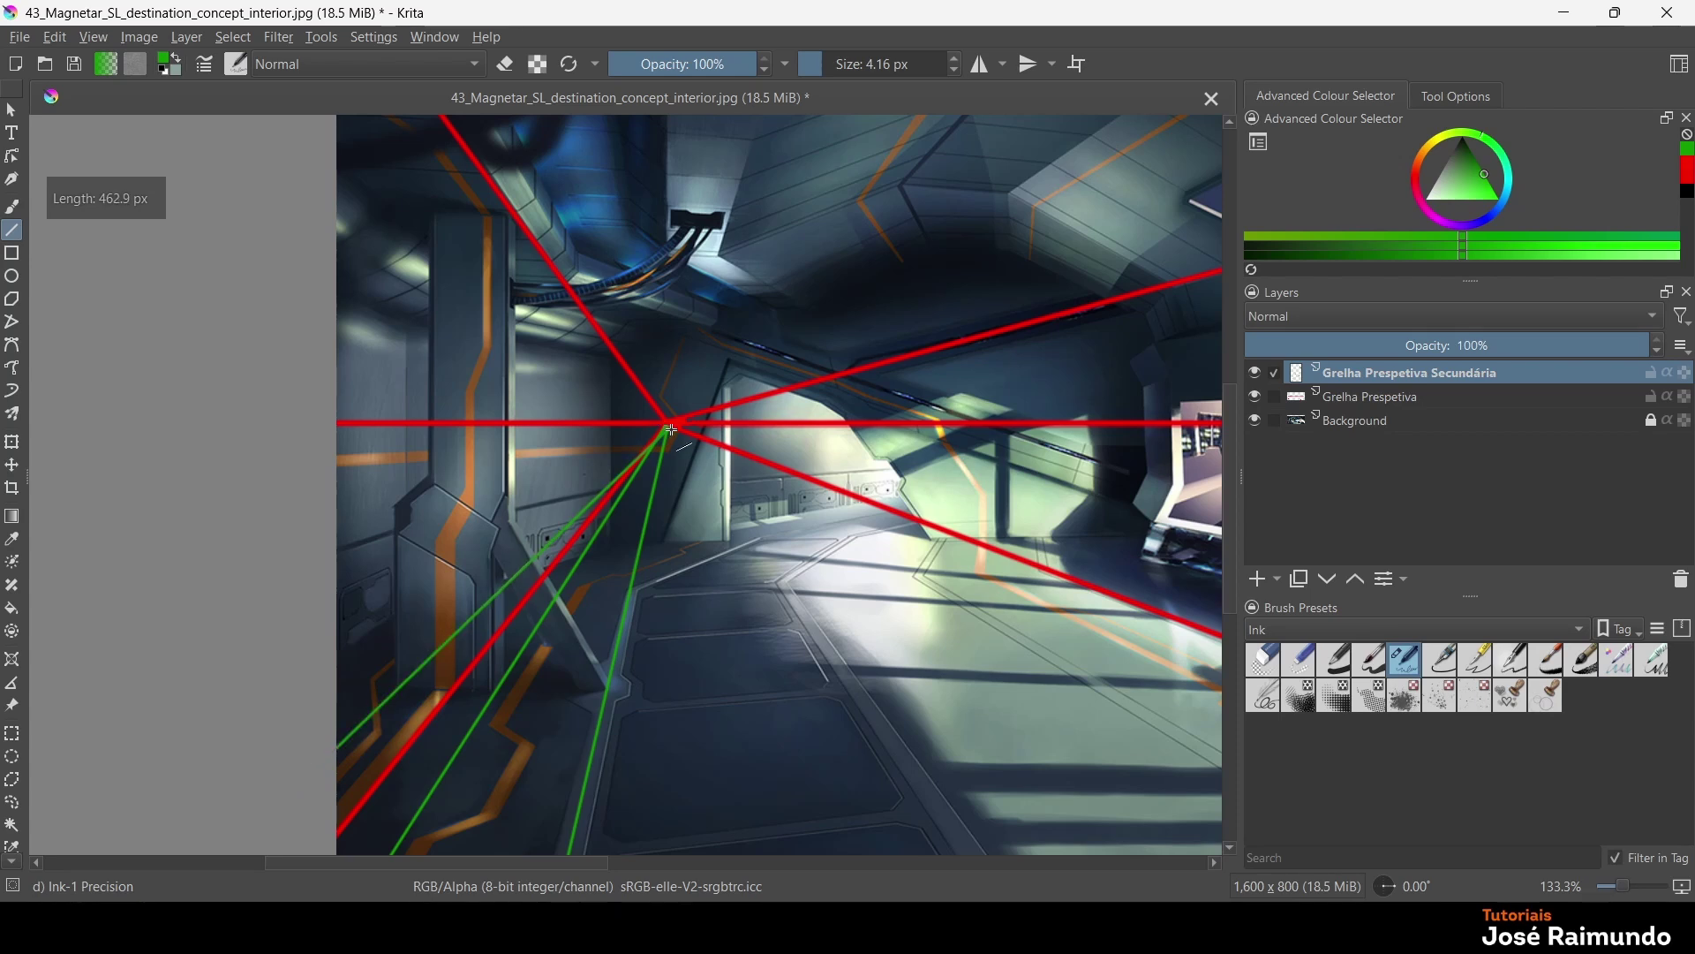
left_click_drag(672, 425, 293, 674)
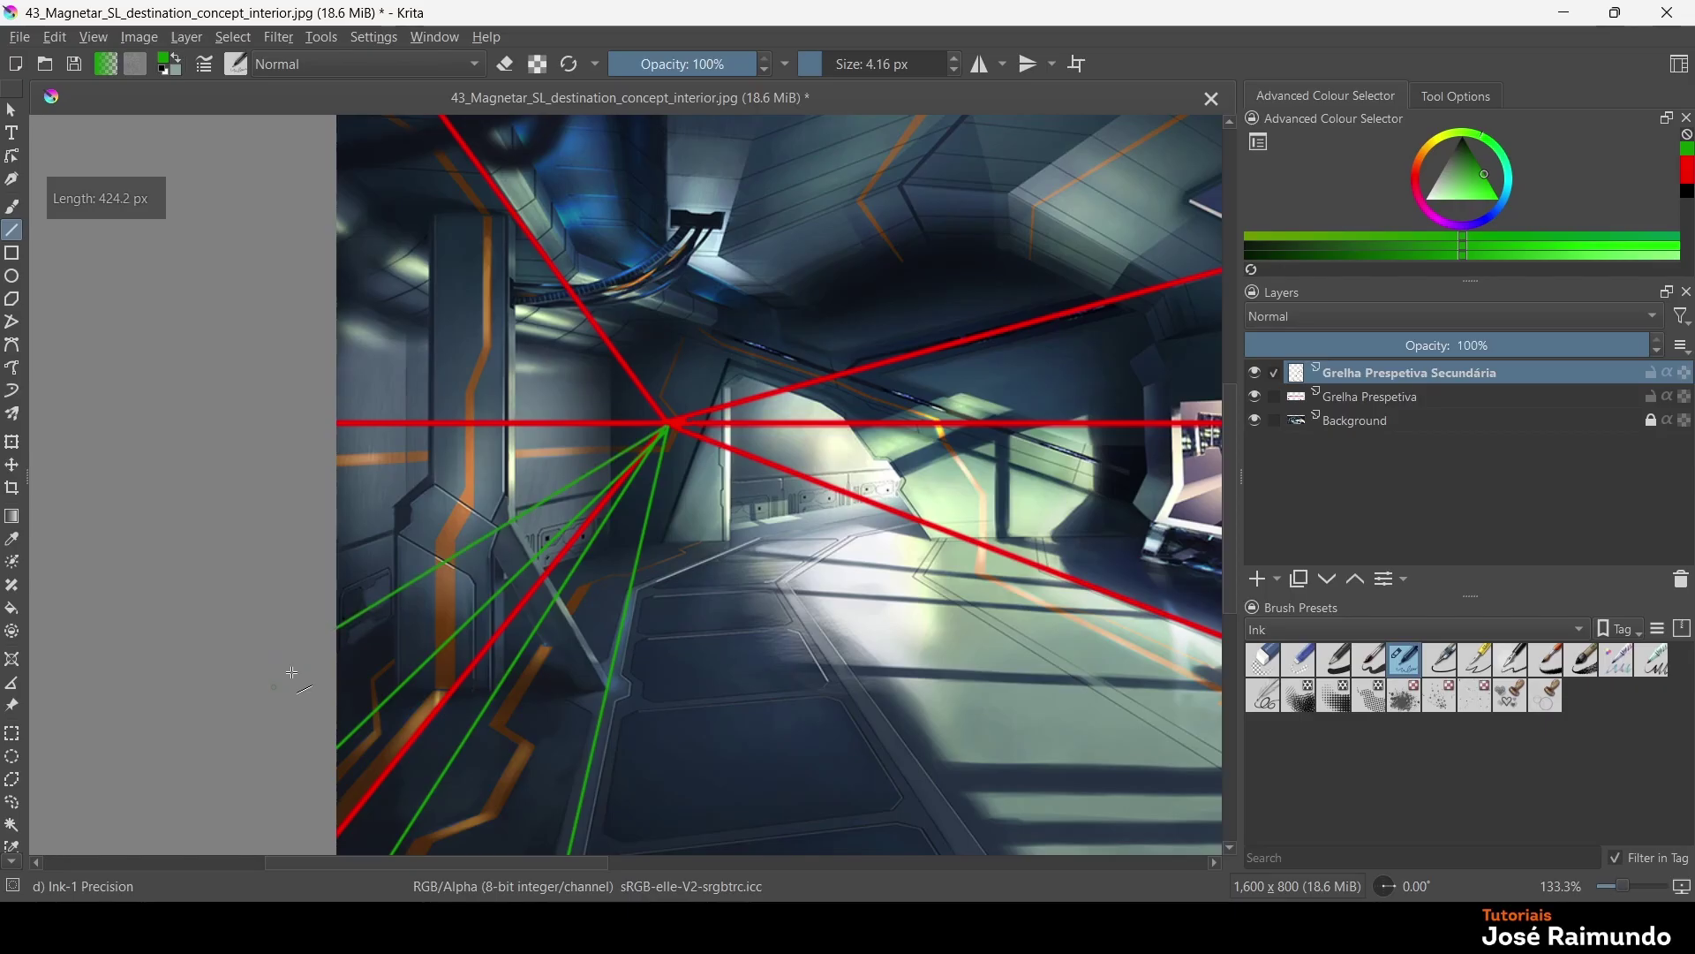
Draw a green guide line from the vanishing point over the pillar's upper part and four closely spaced ones across its middle
mouse_move(673, 425)
left_mouse_down()
mouse_move(490, 172)
mouse_move(407, 191)
mouse_move(321, 109)
left_mouse_up()
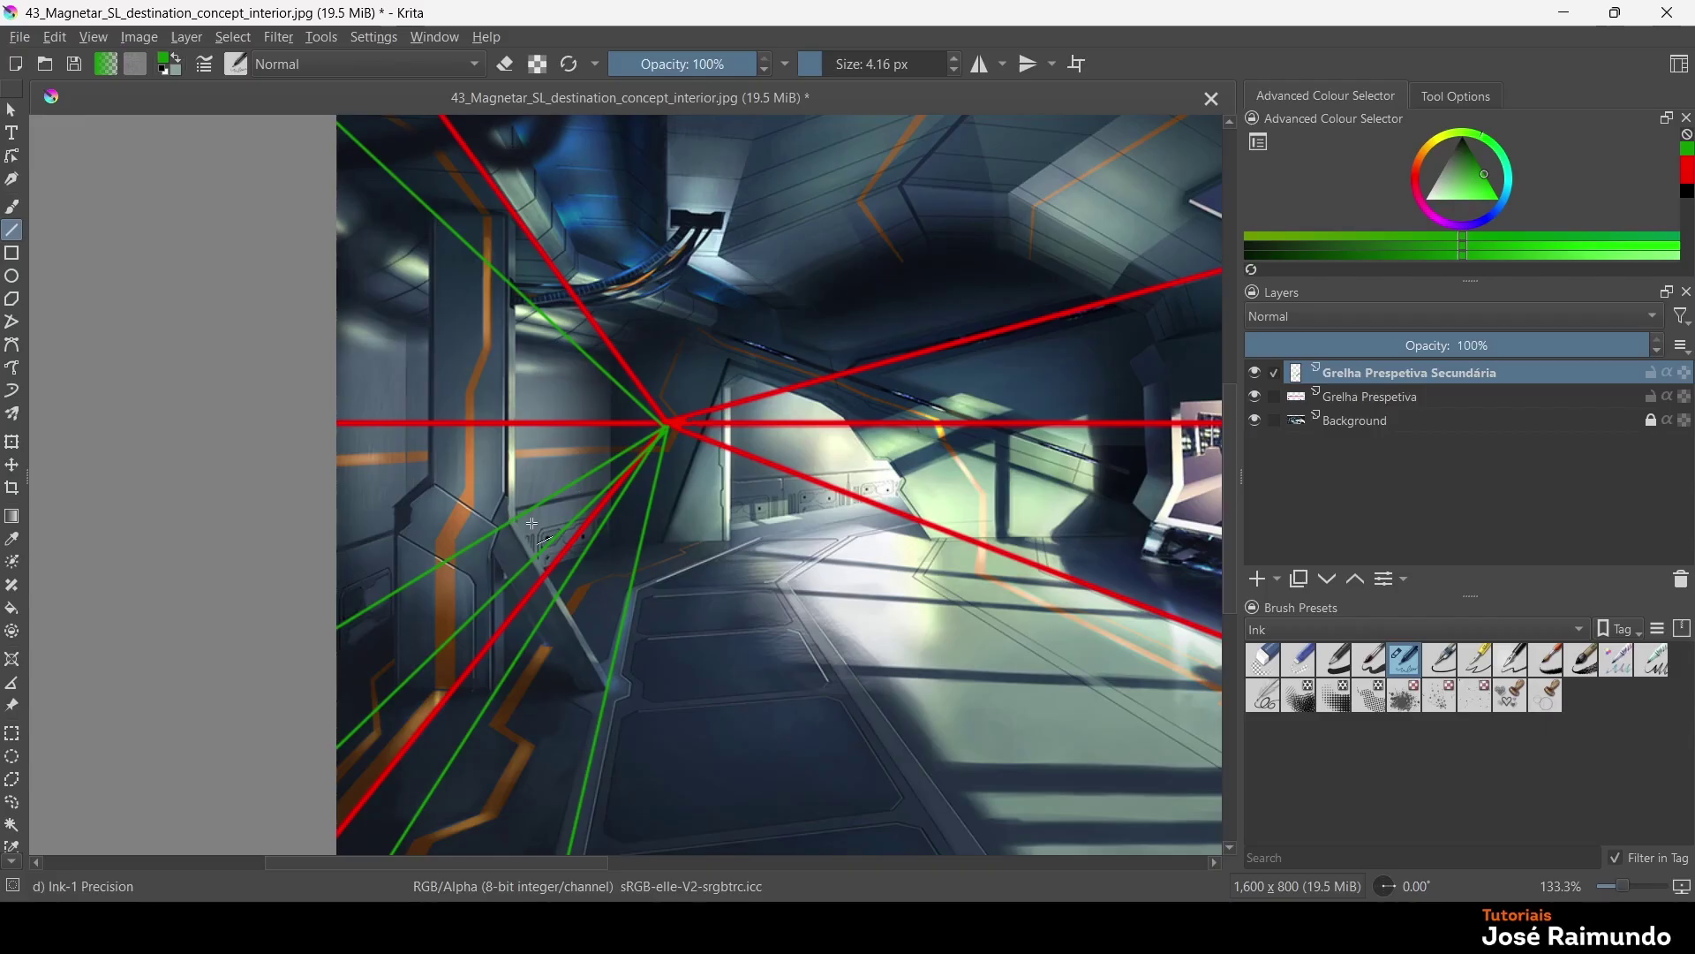
left_click_drag(666, 427, 257, 590)
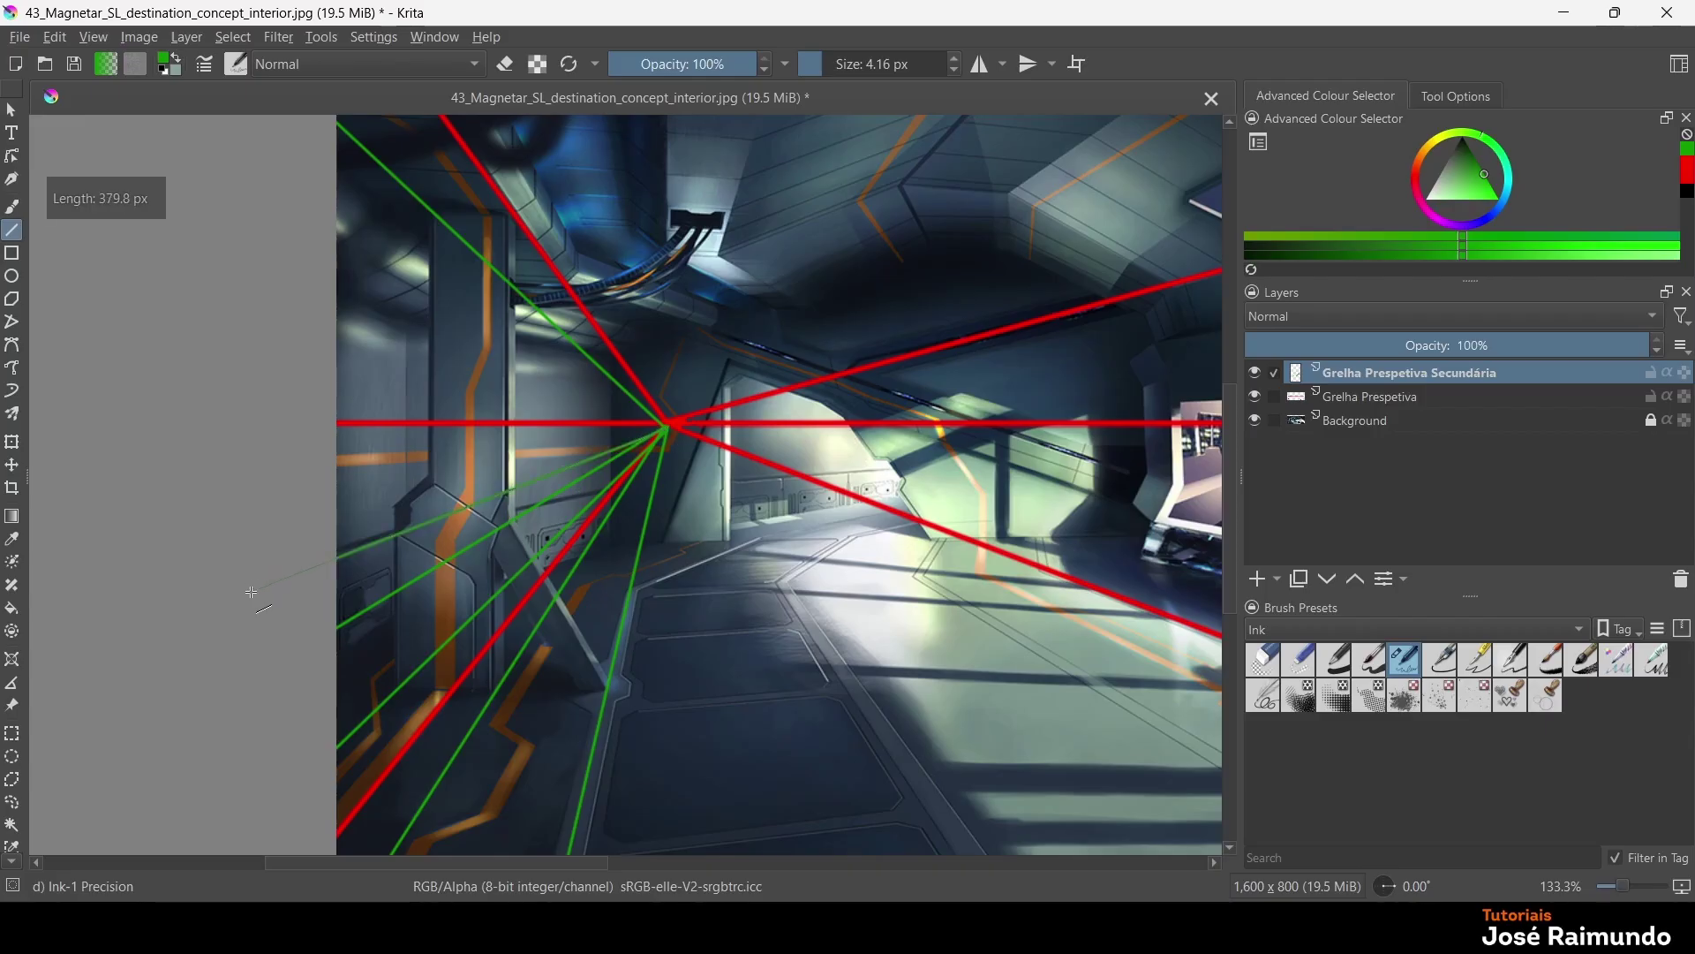
left_click_drag(666, 429, 238, 583)
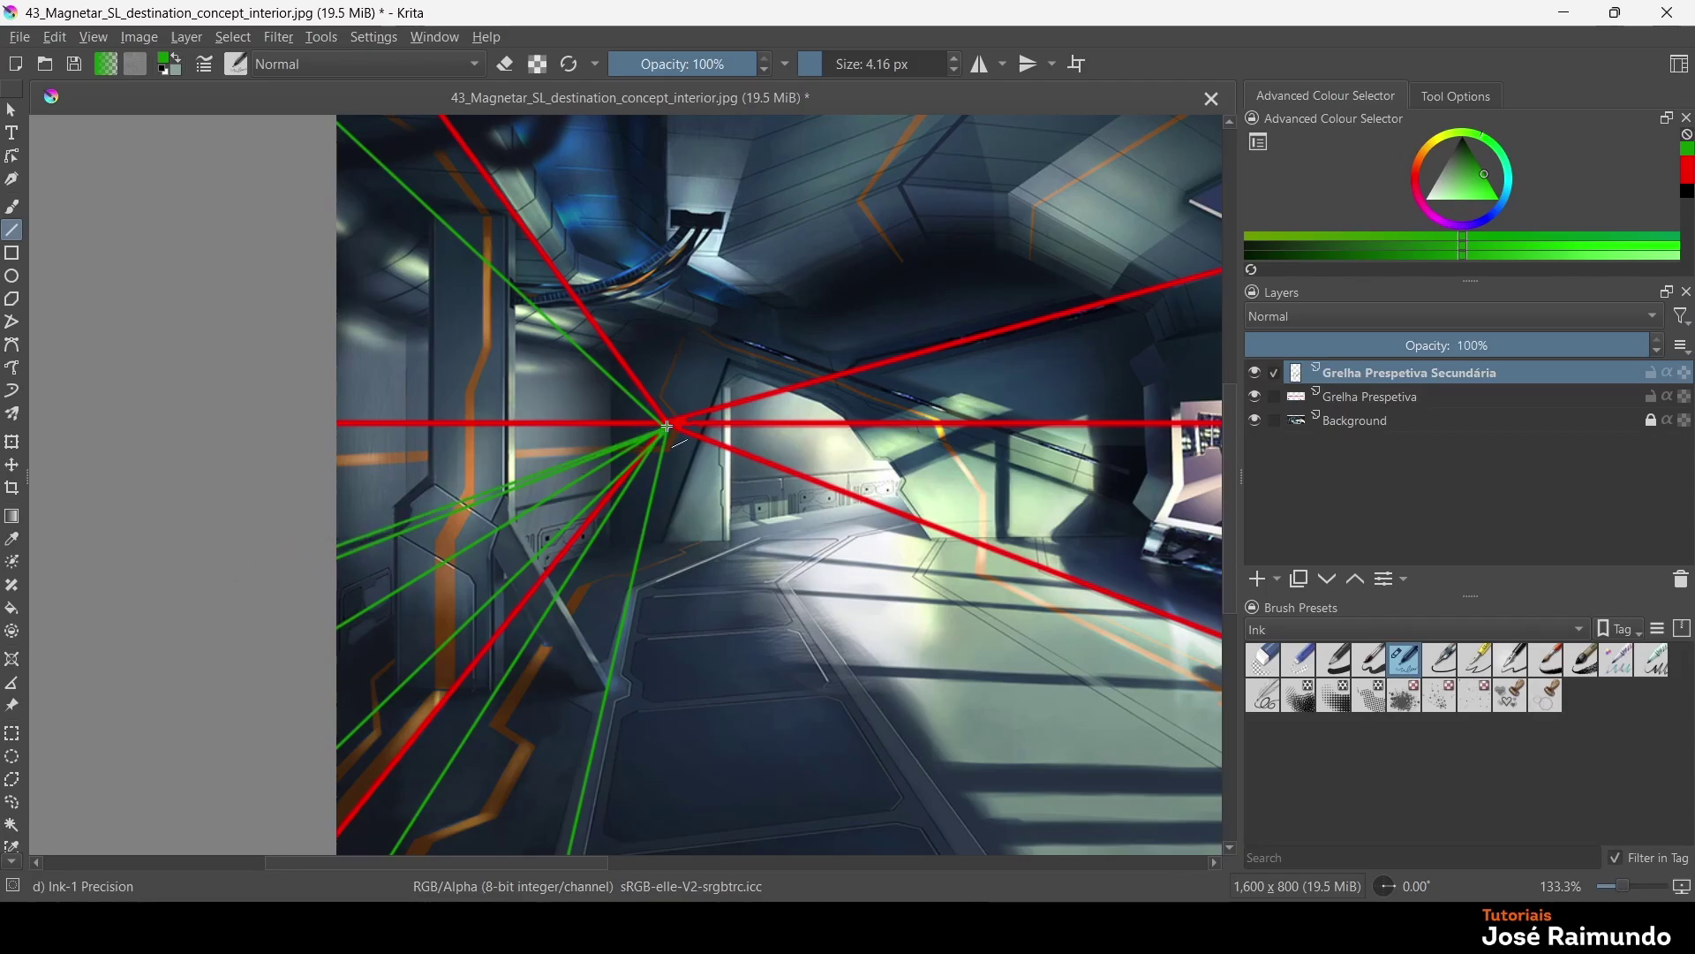
left_click_drag(667, 427, 263, 548)
left_click_drag(668, 427, 200, 540)
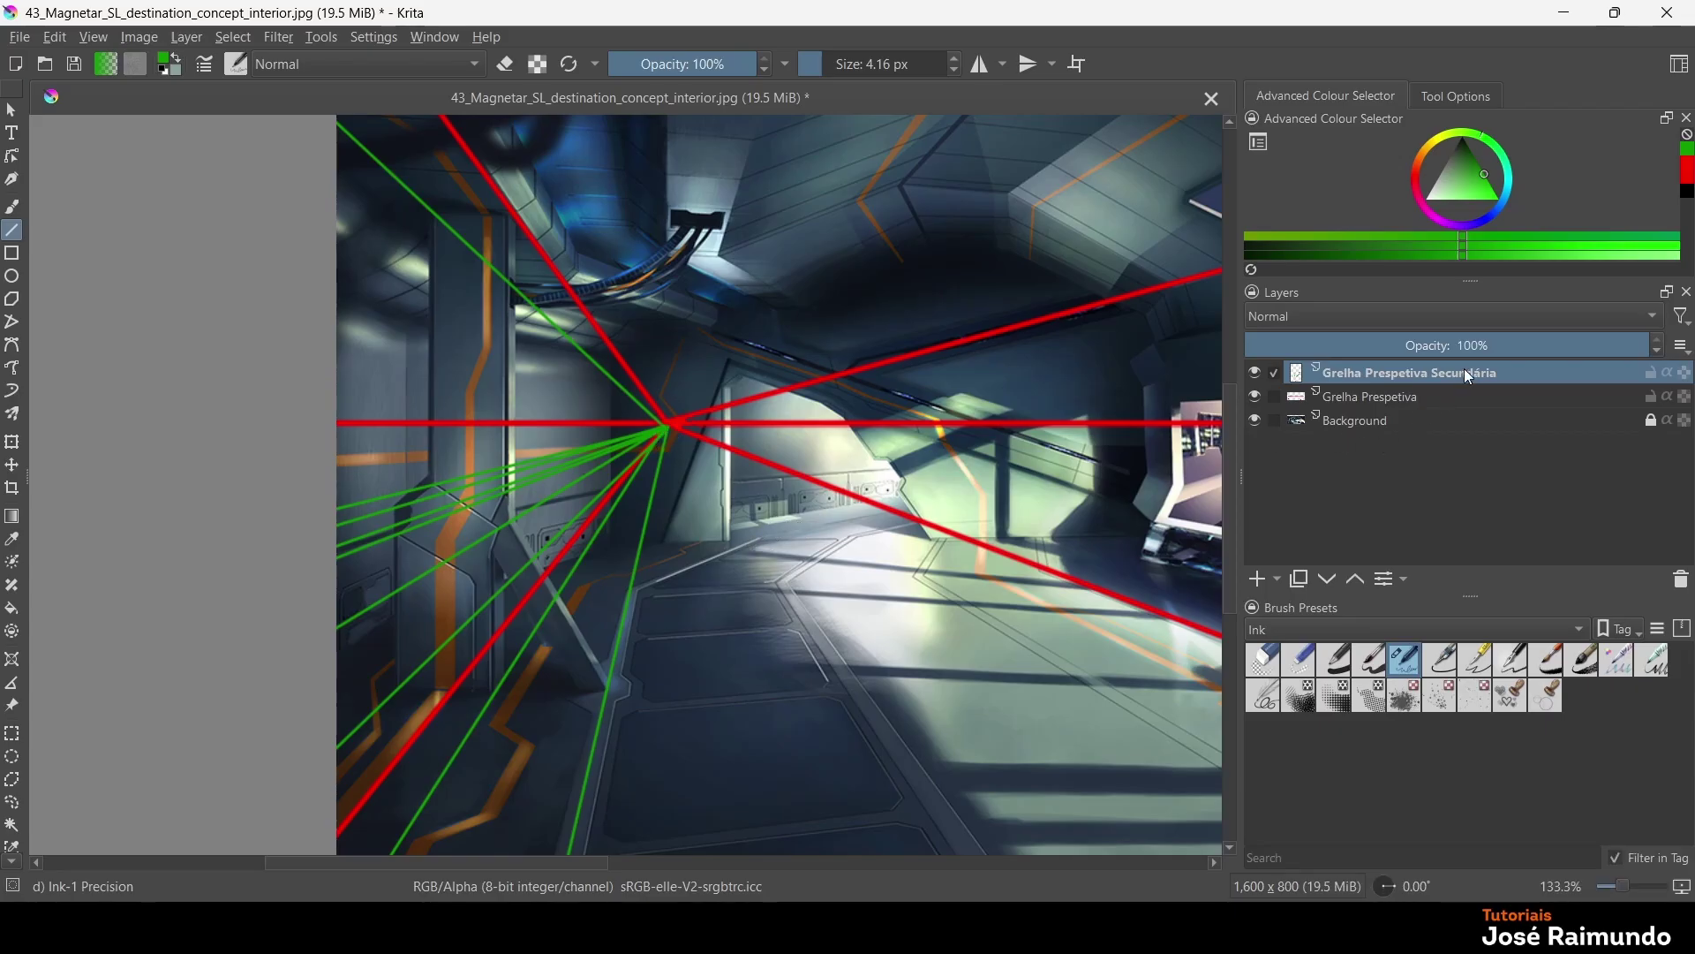
Move the Grelha Prespetiva Secundária layer below Grelha Prespetiva and add a paint layer named "Pilar" at the top of the stack
left_click_drag(1465, 369, 1442, 413)
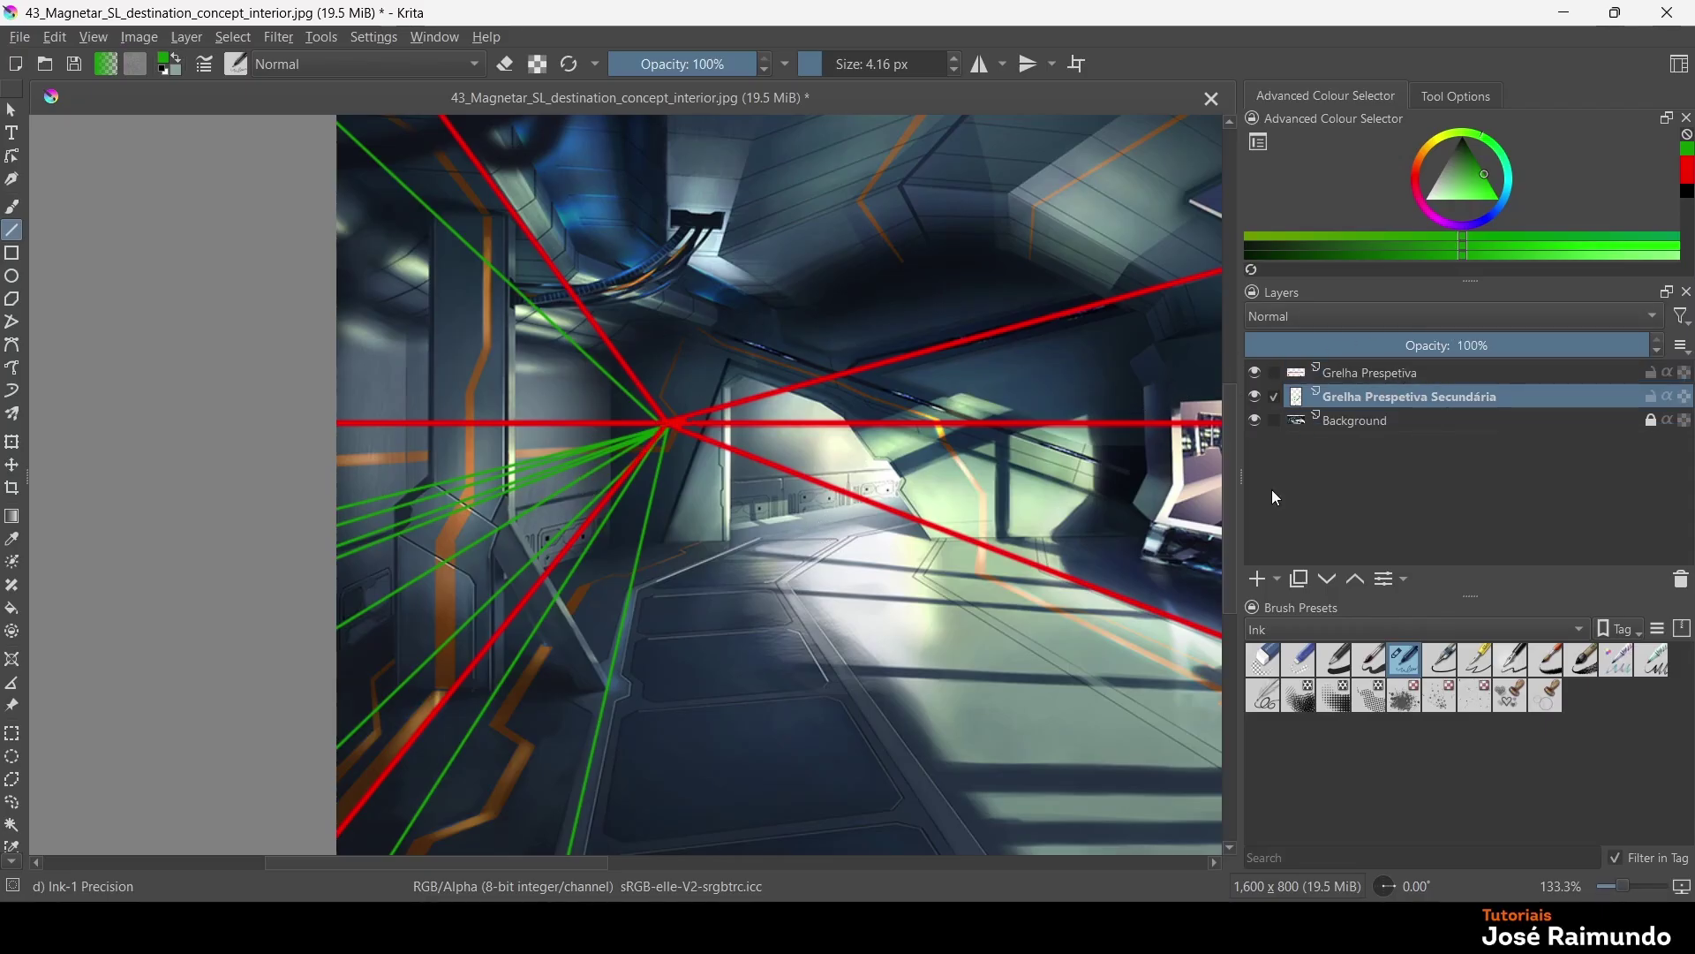
left_click(1417, 376)
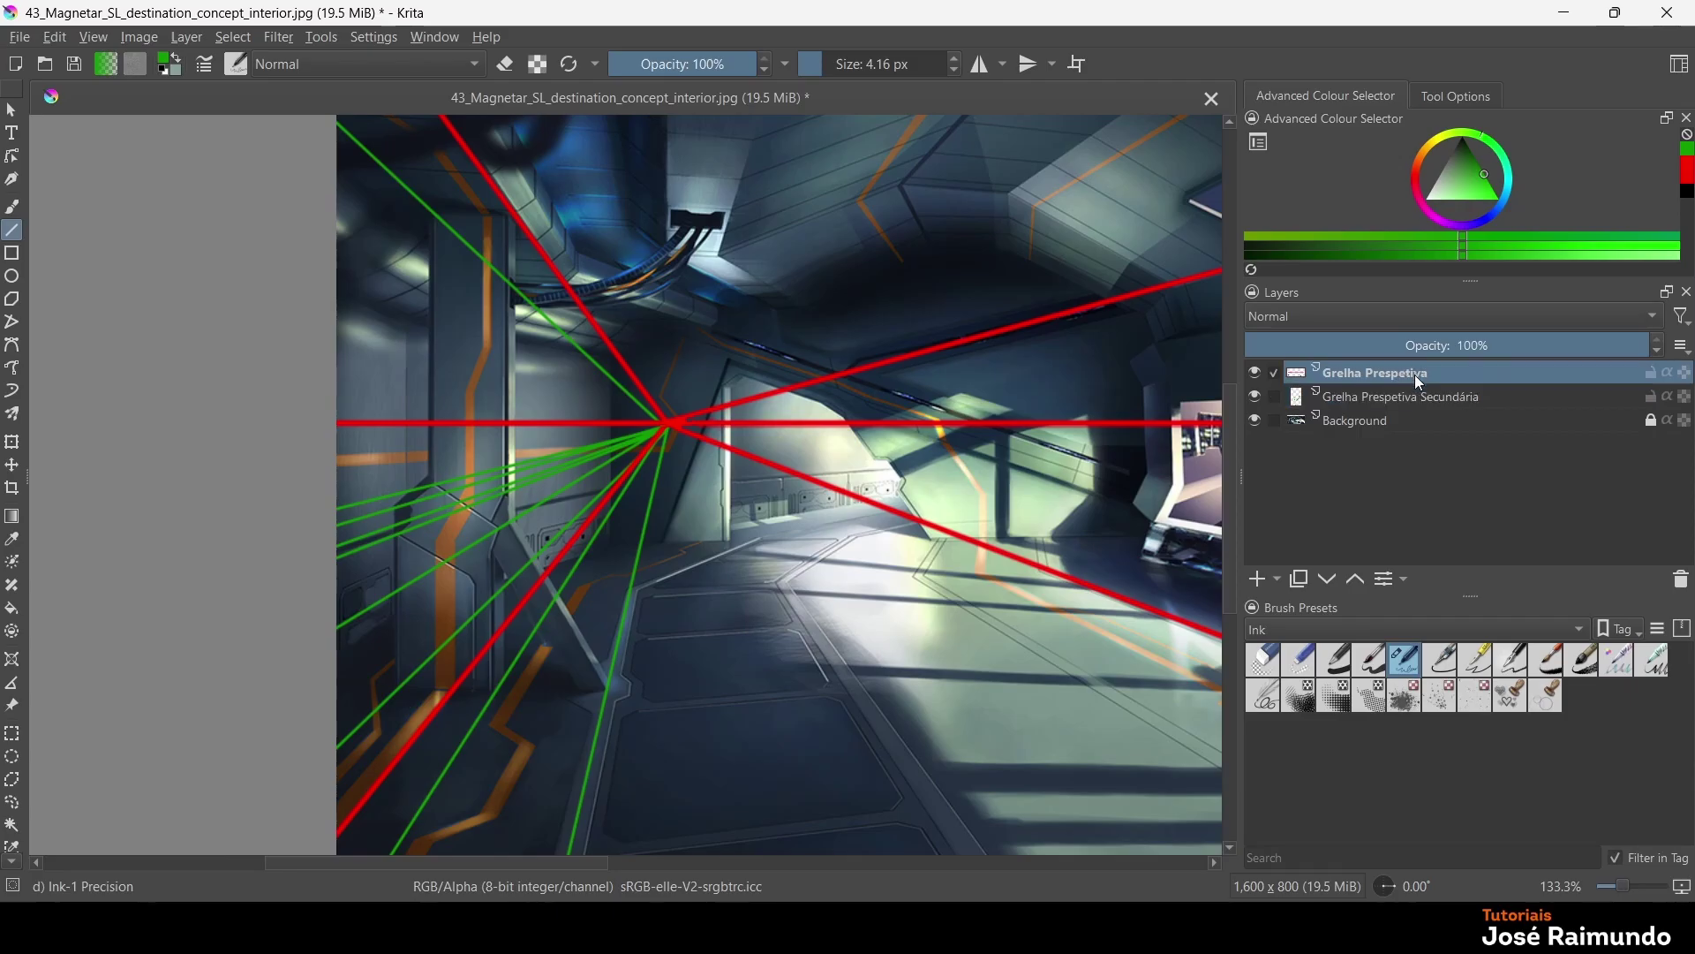
left_click(1265, 579)
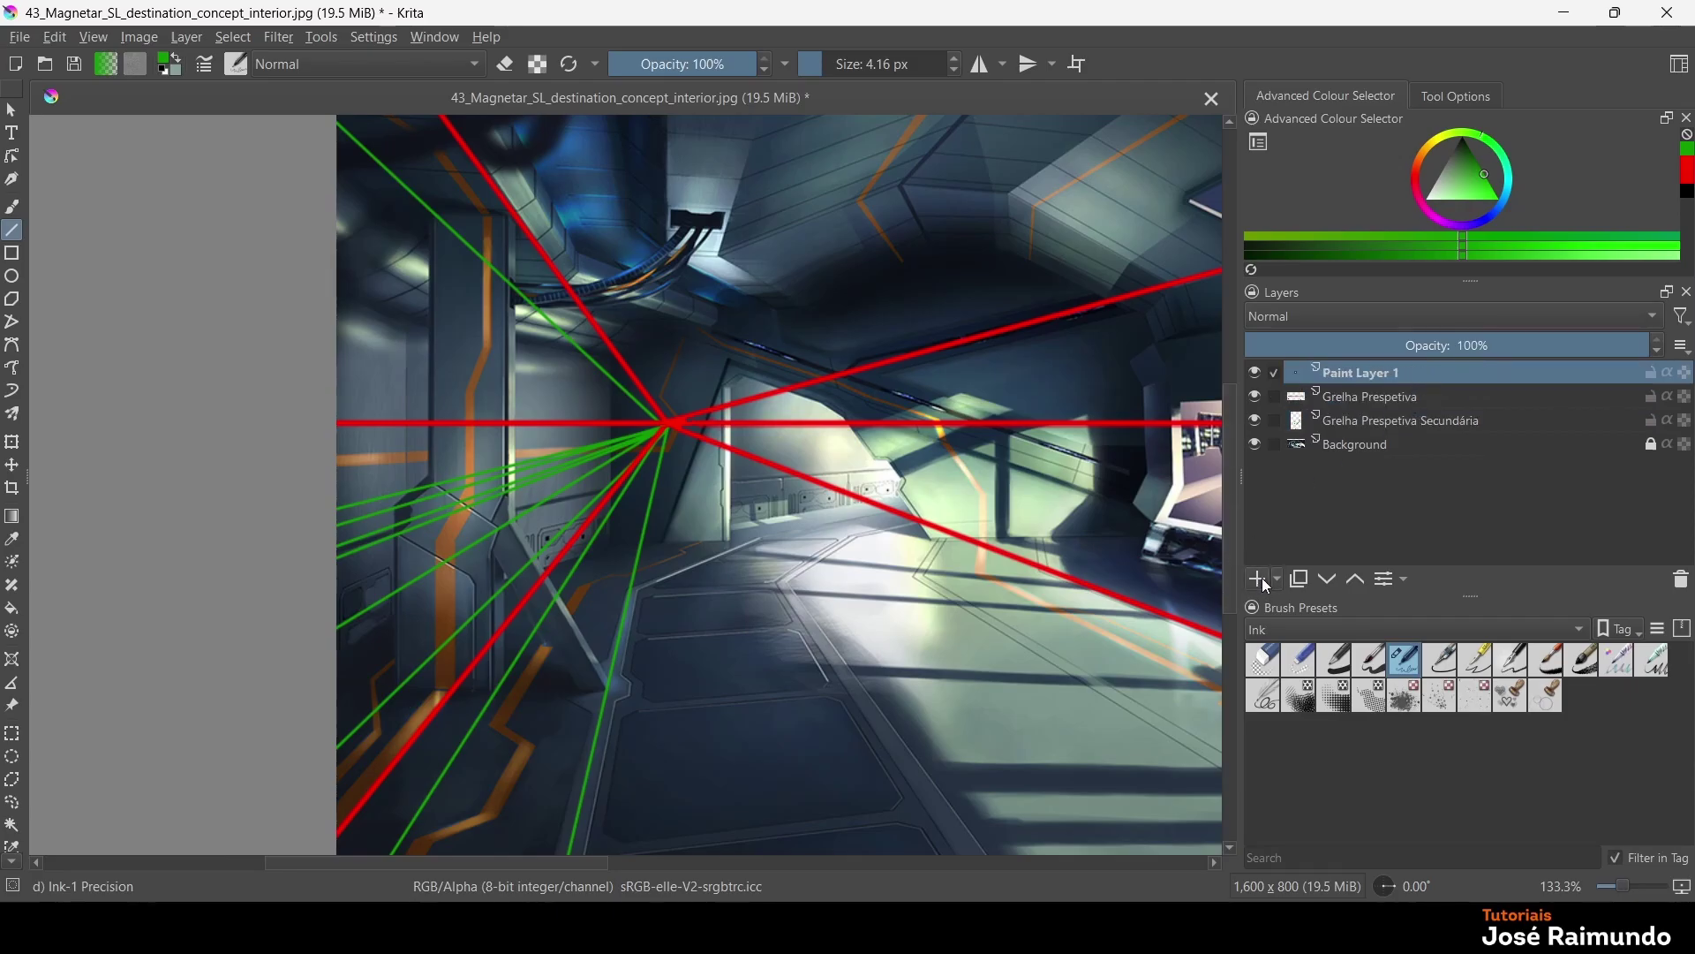
double_click(1396, 376)
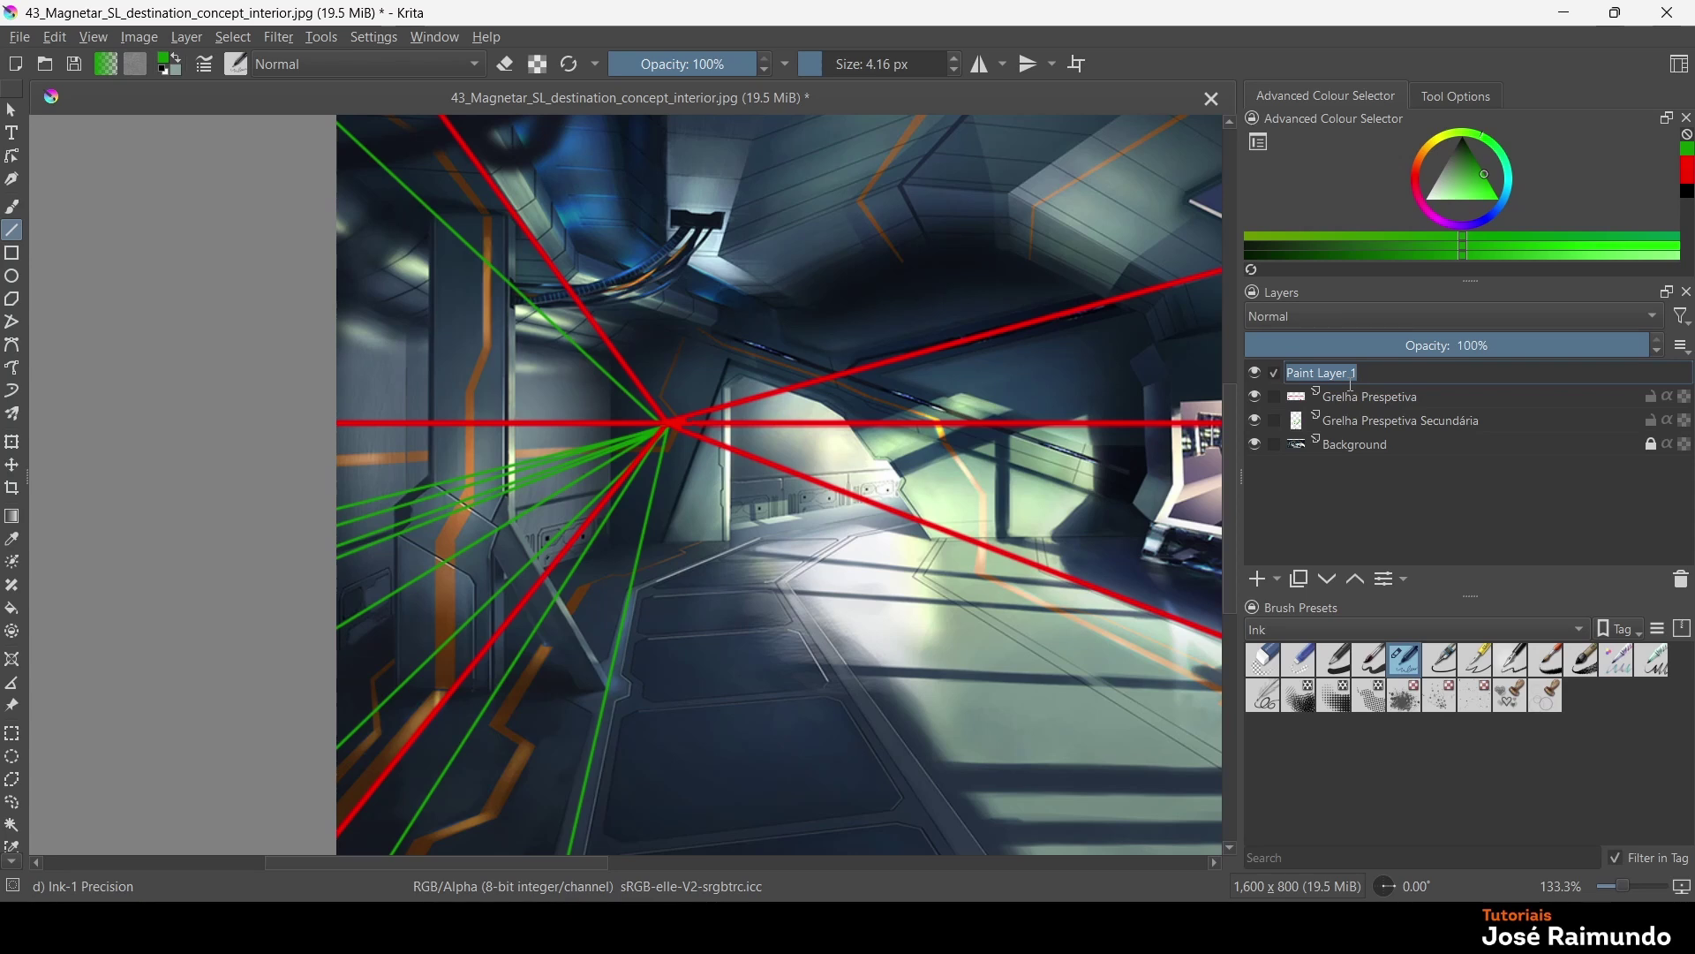
type("Pilar")
key("Return")
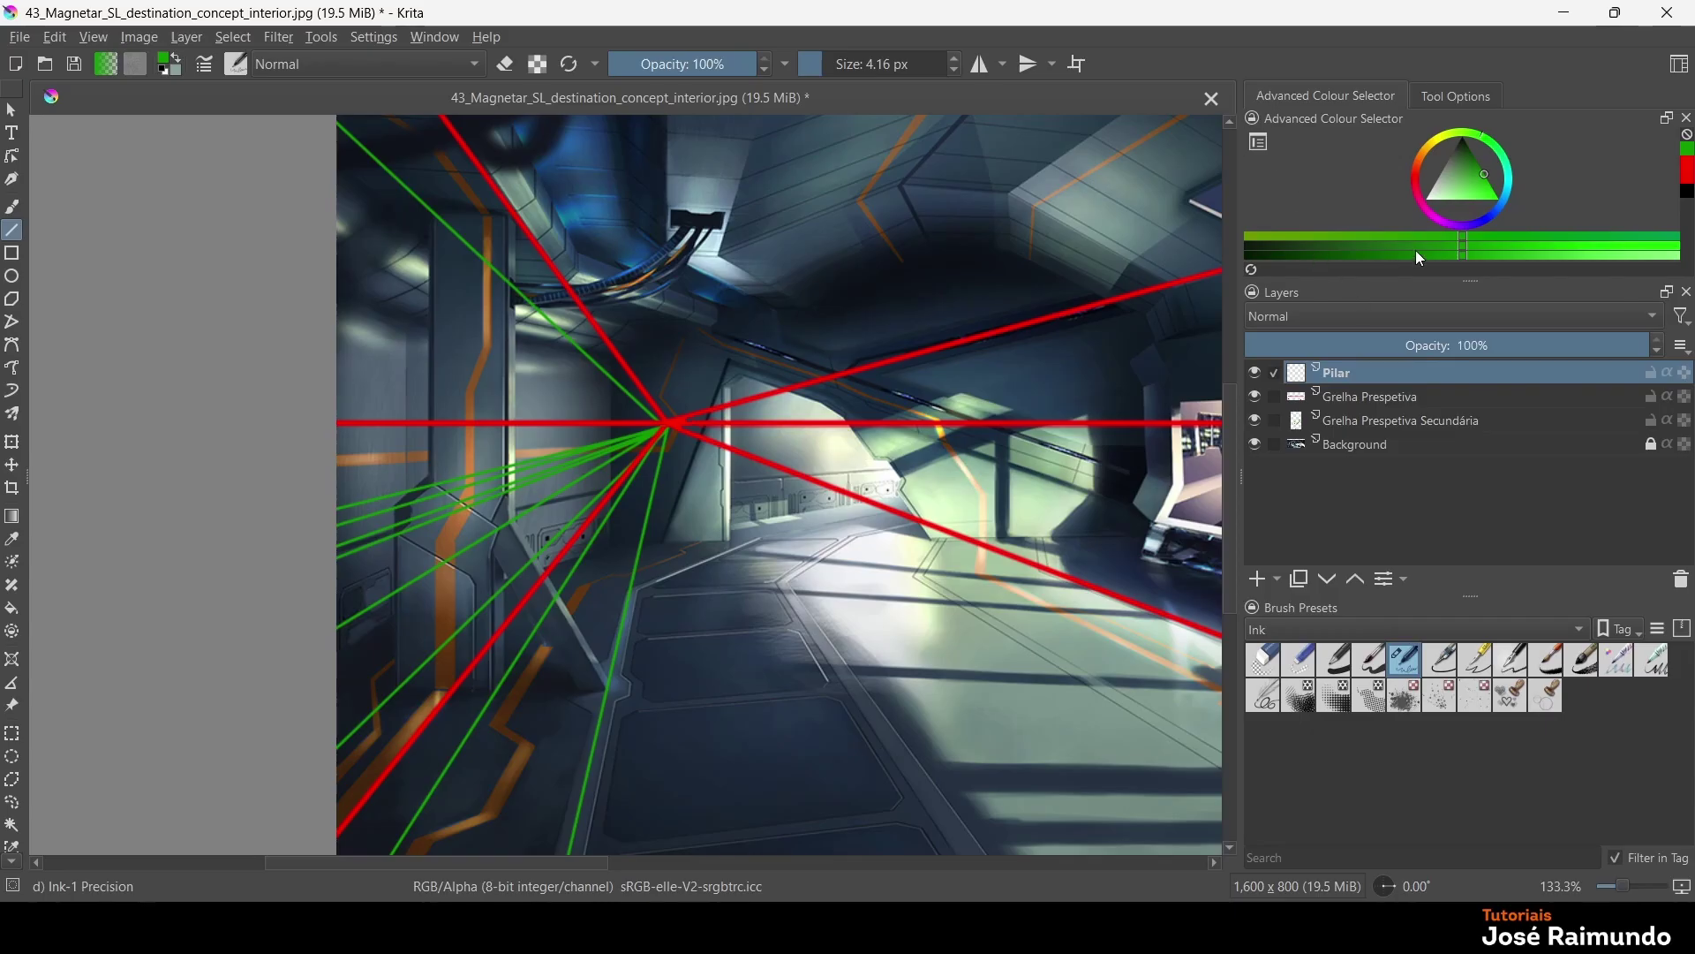
Pick a bright yellow and trace the pillar's diagonal brace, its foot and the adjoining vertical edges of the base with straight lines
left_click_drag(1440, 157, 1497, 198)
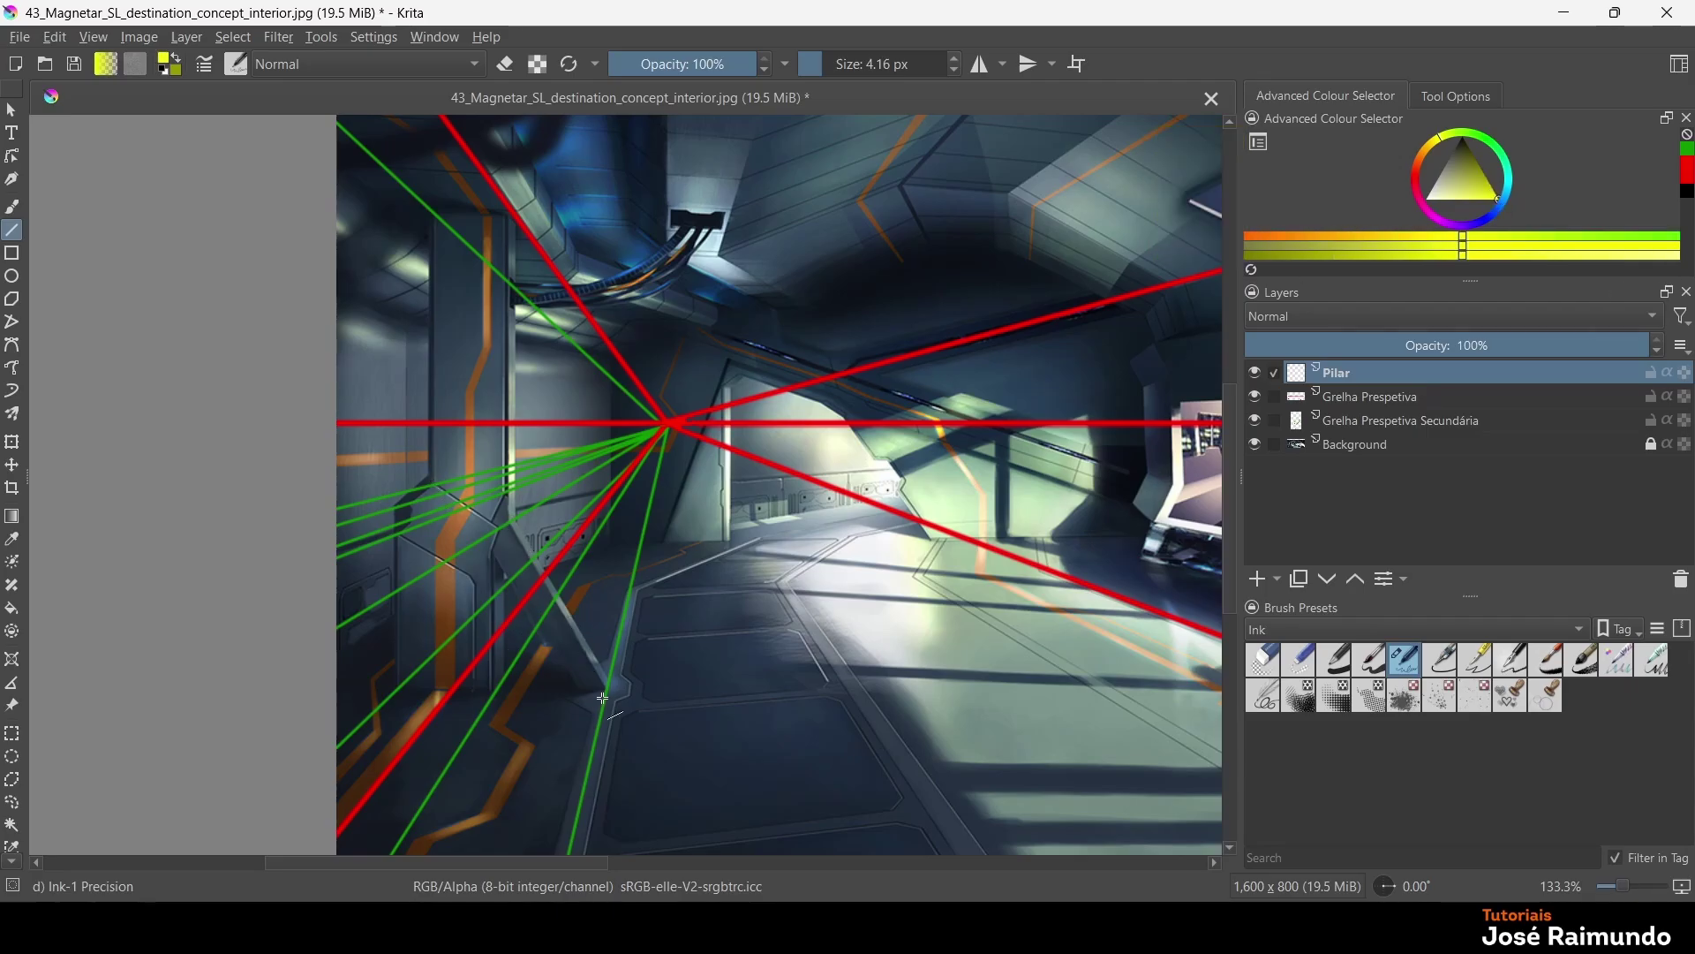
left_click_drag(608, 691, 504, 523)
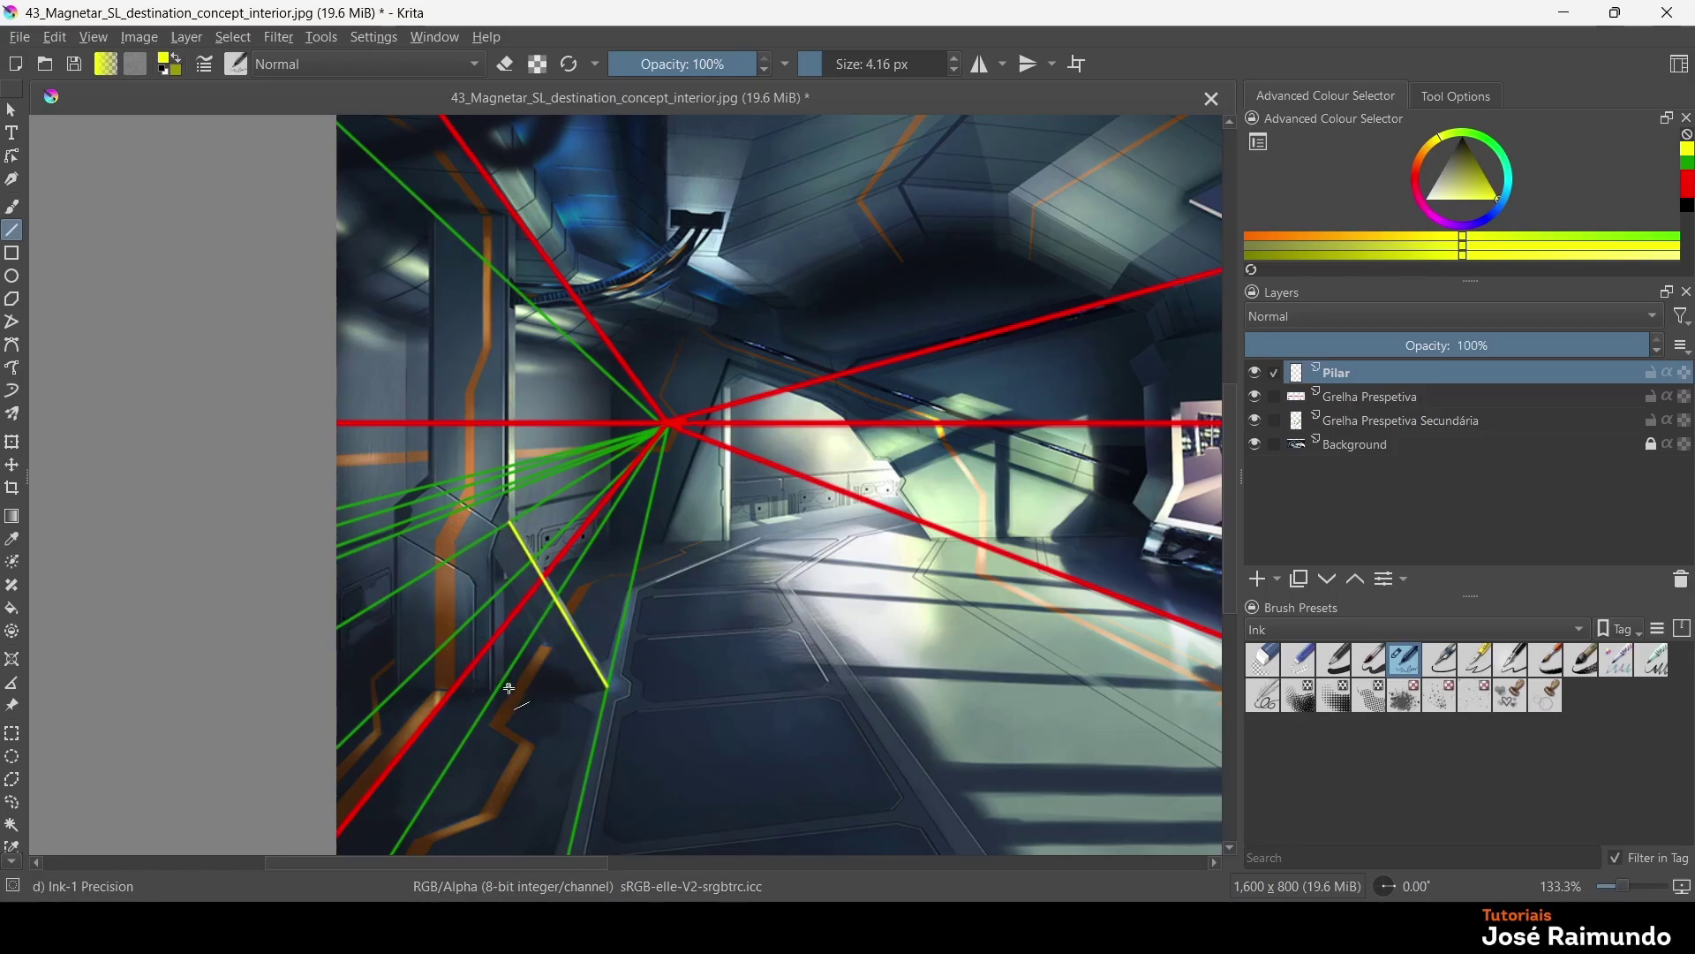
left_click_drag(504, 679, 575, 689)
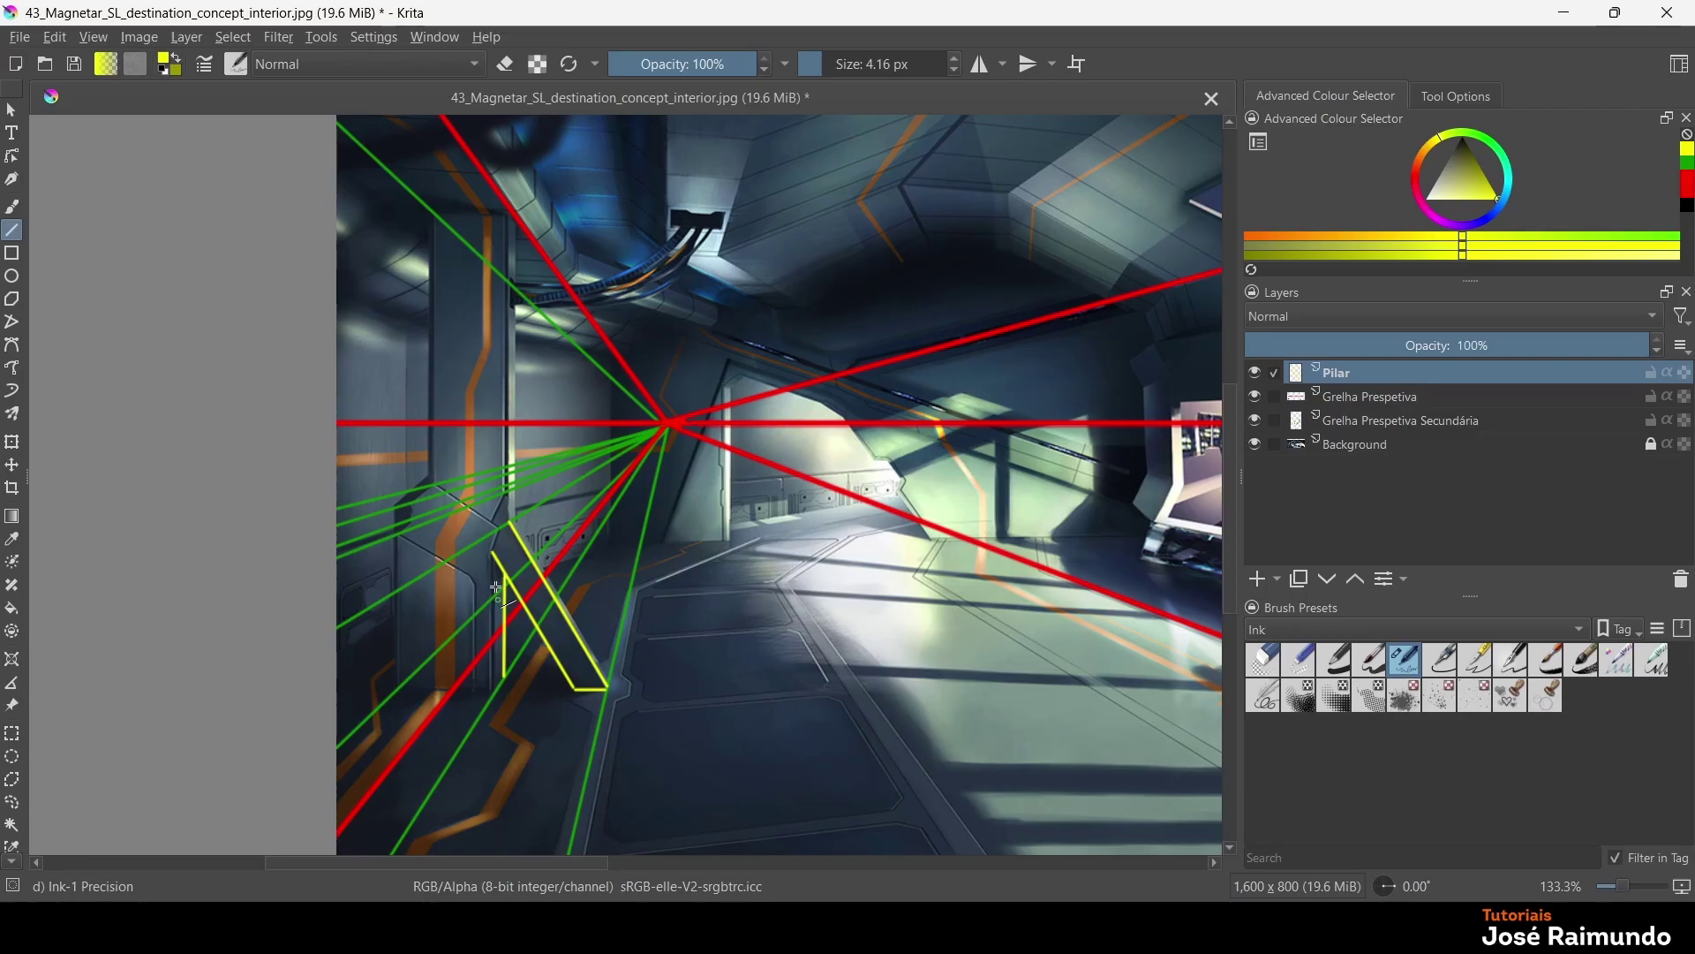
left_click_drag(495, 562, 494, 690)
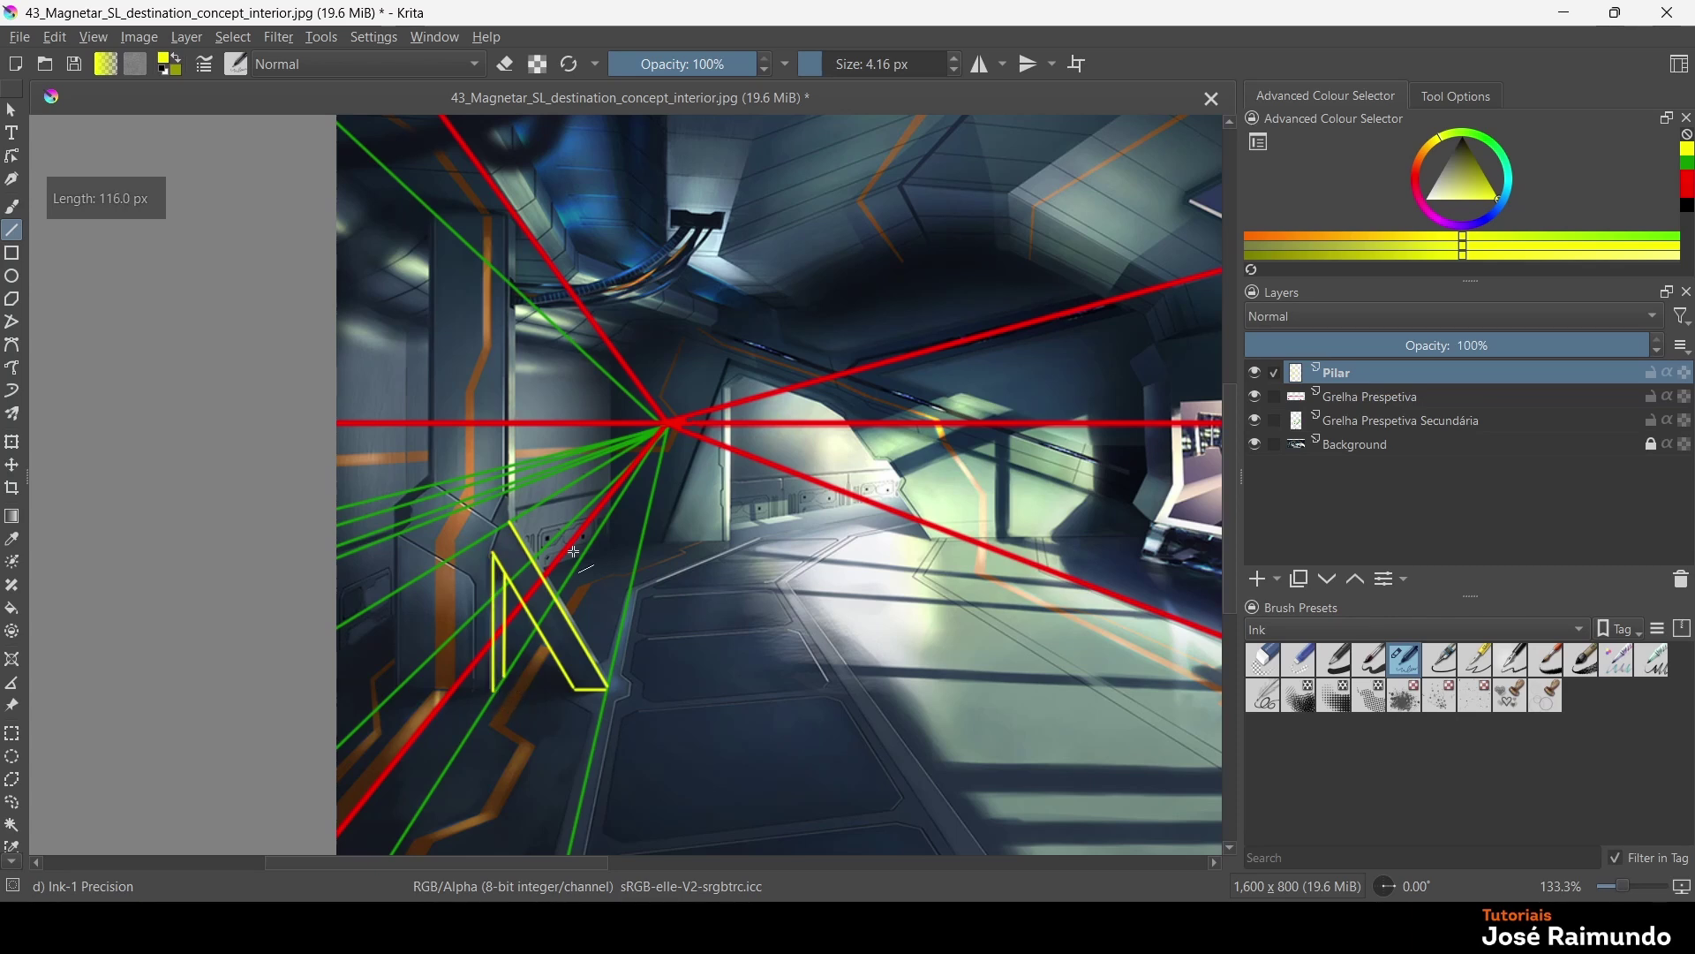
left_click_drag(512, 524, 606, 682)
Trace the pillar shaft in yellow with two parallel verticals on the brace side, the opposite vertical edge and the top edge
left_click_drag(520, 523, 518, 219)
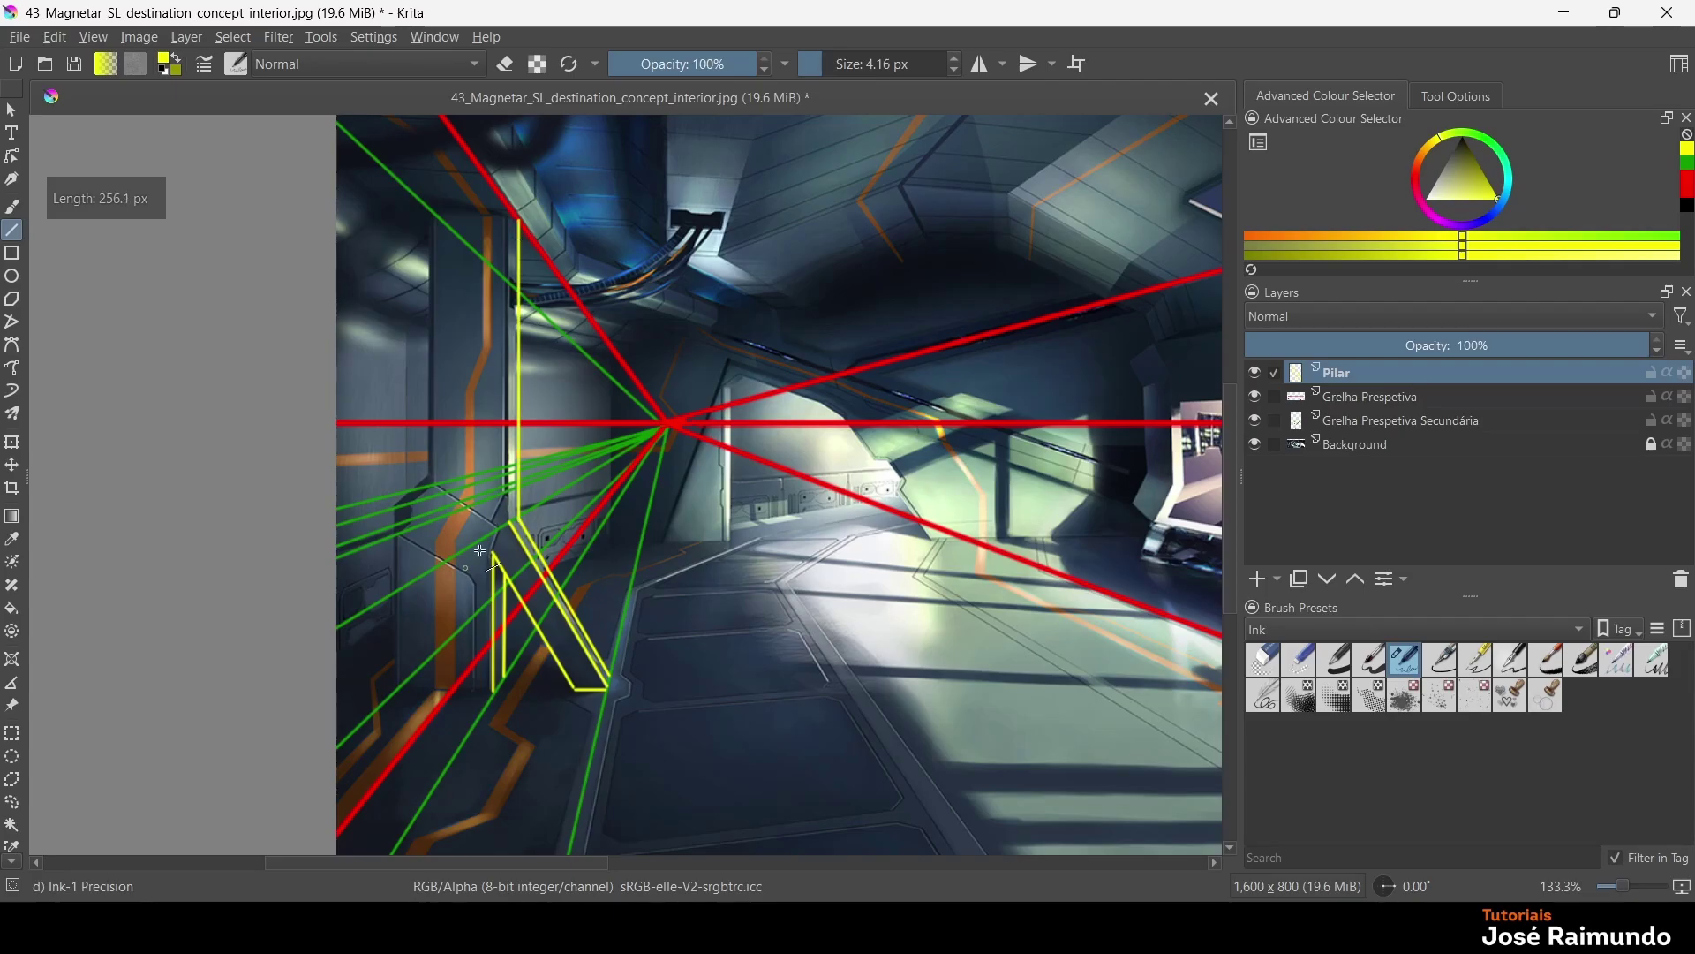
left_click_drag(509, 526, 511, 209)
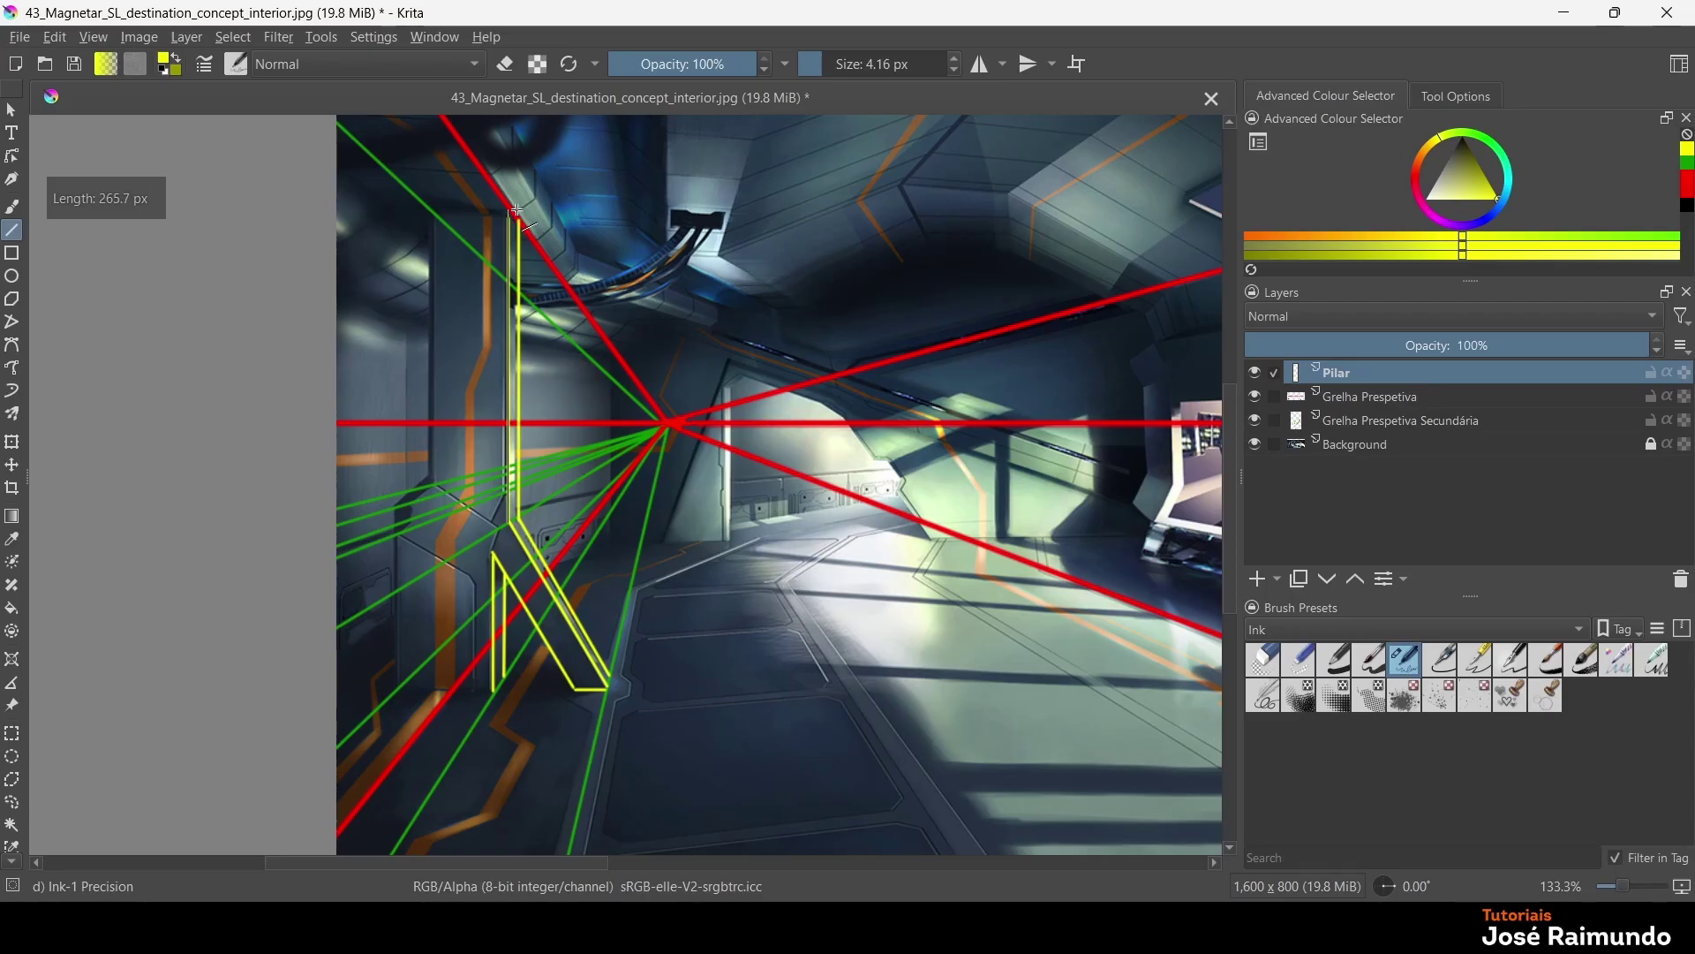
left_click(431, 478)
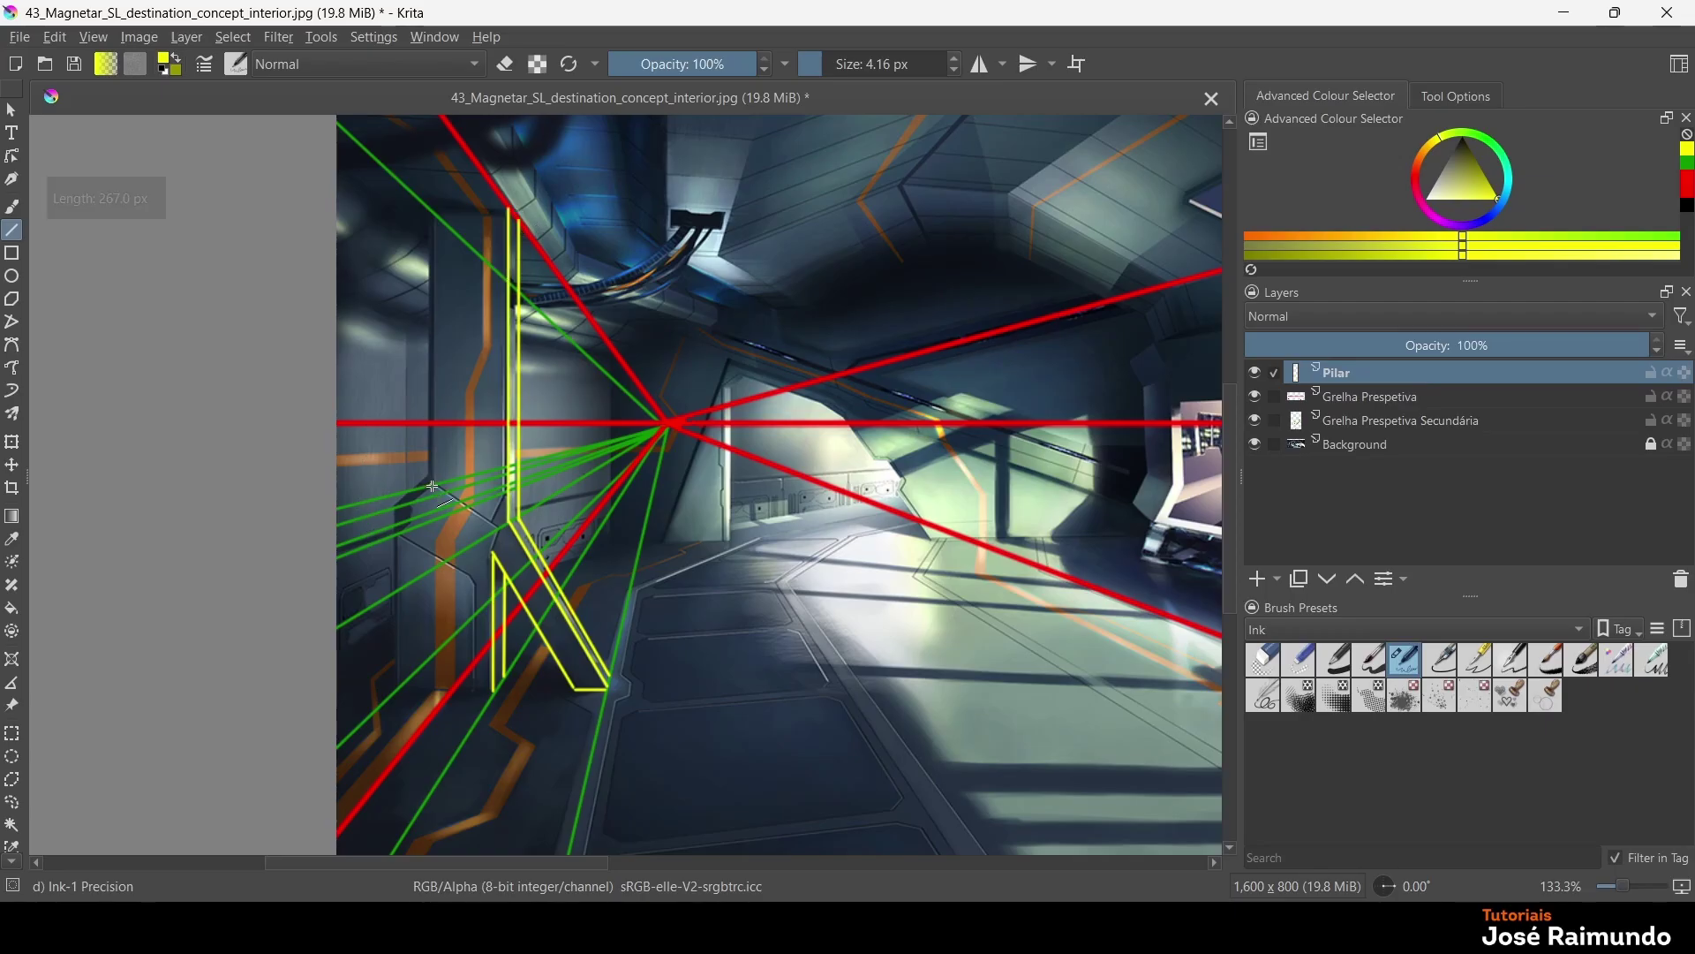
mouse_move(452, 355)
left_mouse_down()
mouse_move(430, 211)
mouse_move(484, 237)
mouse_move(506, 207)
mouse_move(524, 226)
mouse_move(510, 212)
left_mouse_up()
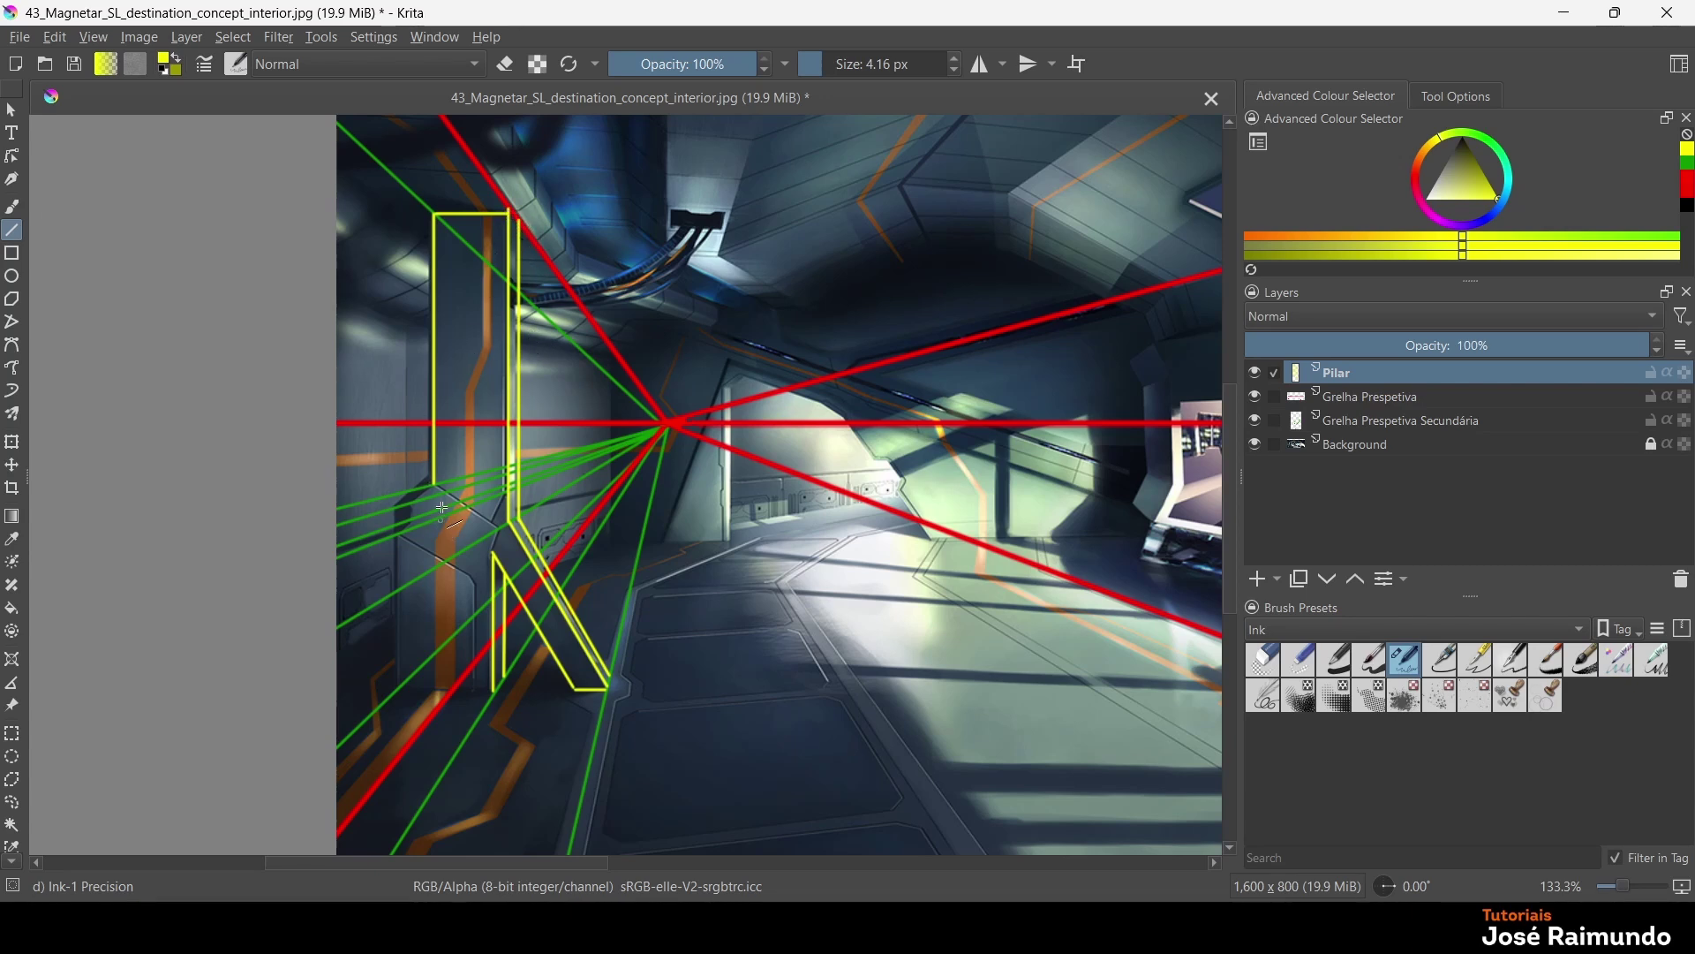
Outline the pillar's flared shoulder and box-shaped base in yellow, and add the lines joining the base, shaft and top corner
left_click_drag(434, 484, 398, 537)
left_click_drag(397, 537, 398, 693)
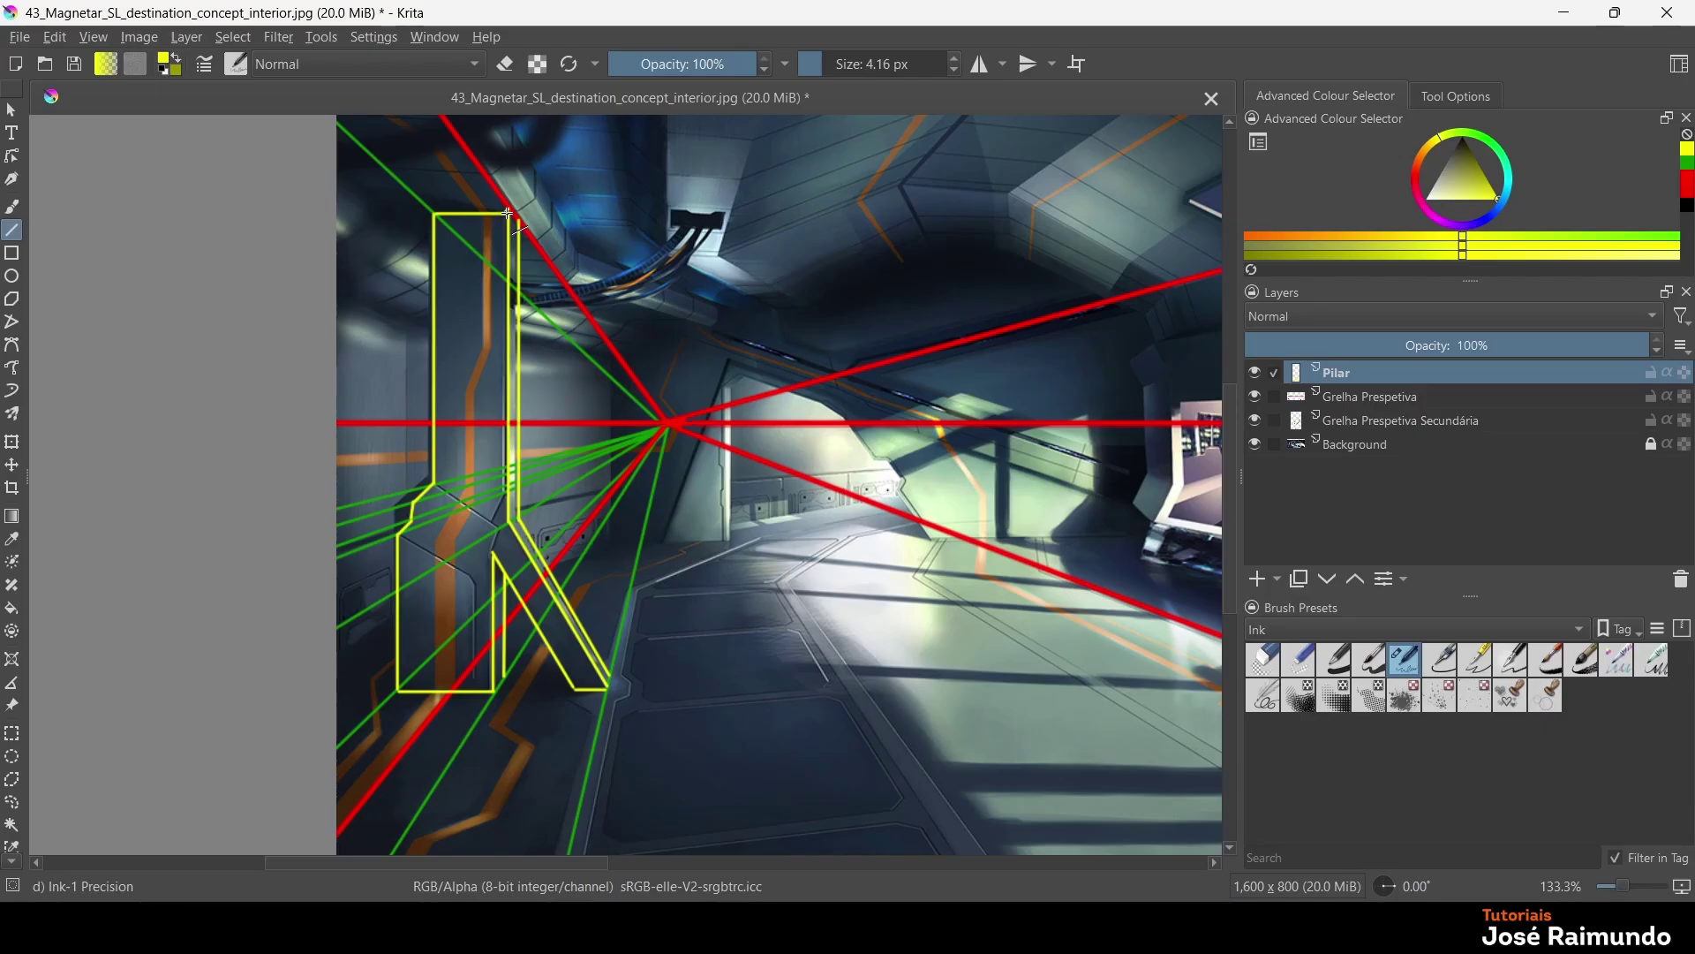
left_click_drag(512, 213, 519, 230)
mouse_move(399, 536)
left_mouse_down()
mouse_move(495, 540)
mouse_move(505, 565)
mouse_move(508, 541)
mouse_move(496, 690)
mouse_move(506, 676)
left_mouse_up()
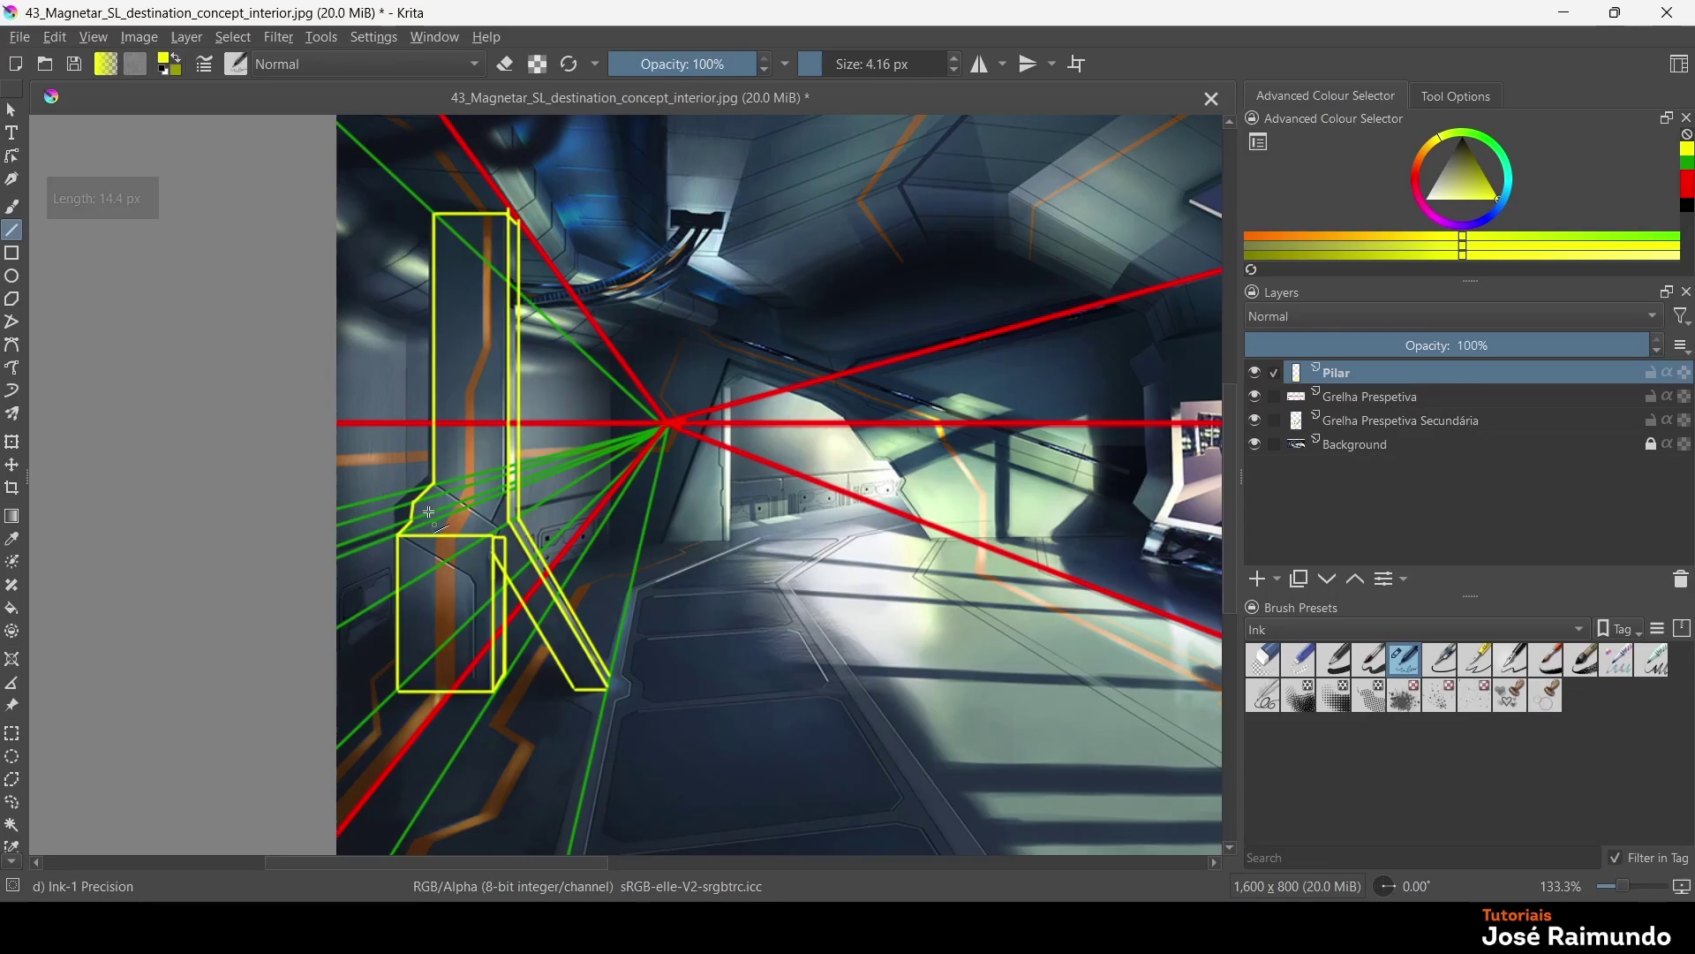
left_click_drag(434, 487, 434, 534)
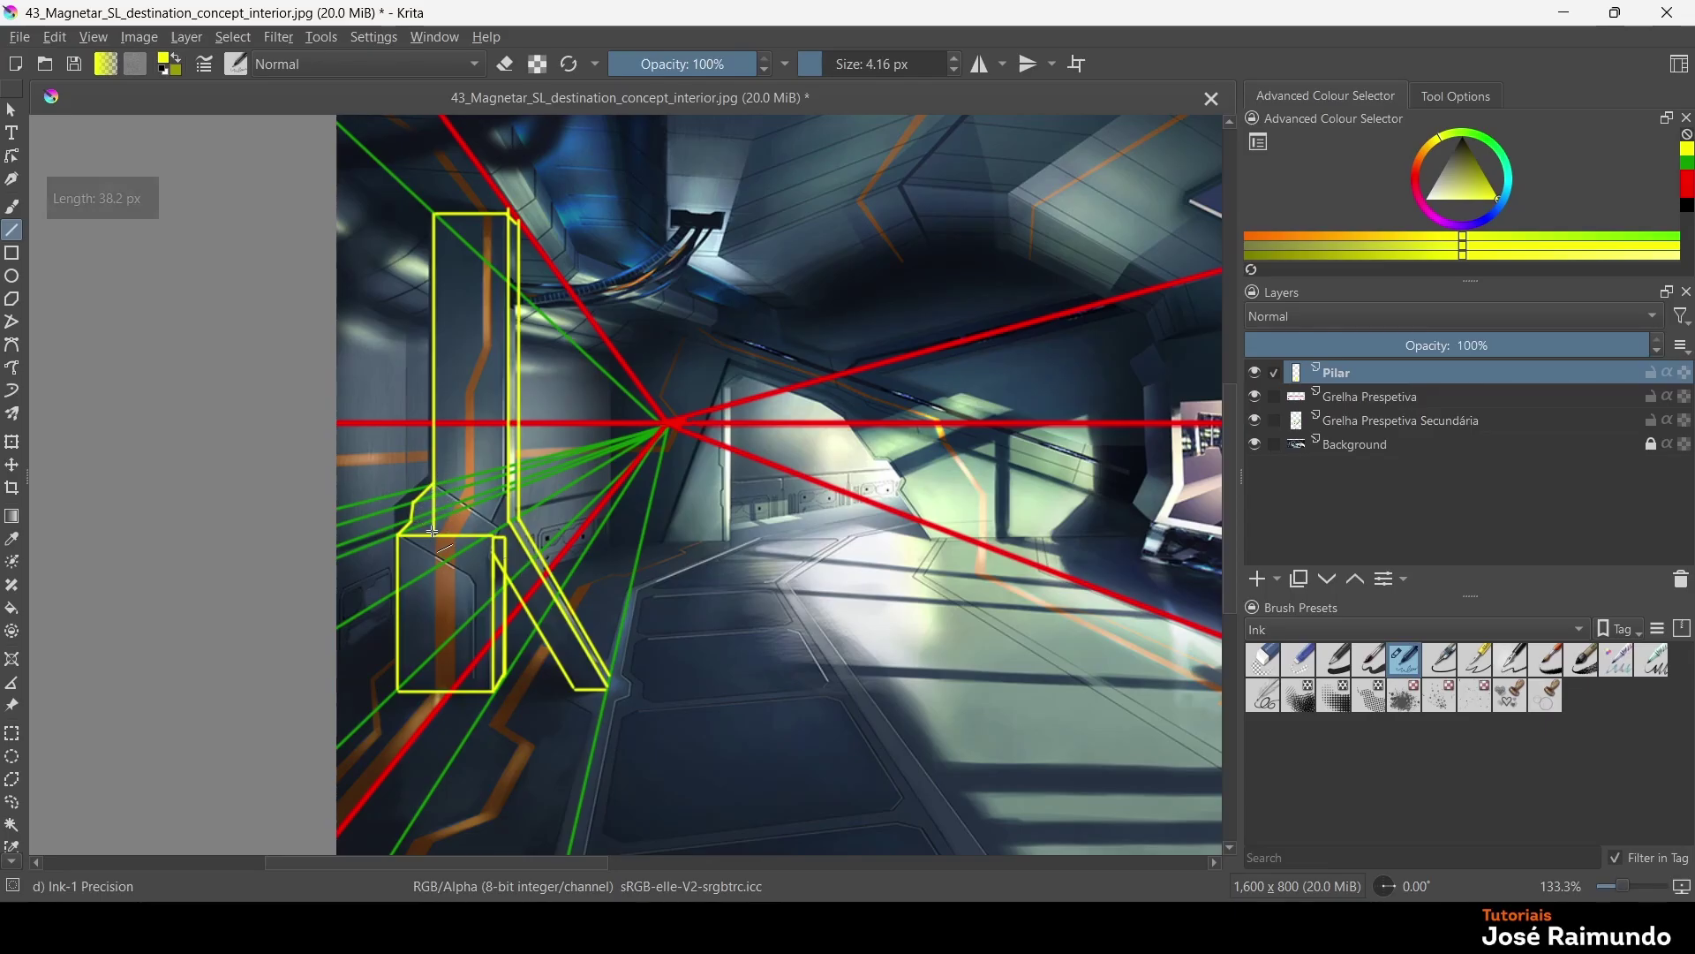
mouse_move(507, 523)
left_mouse_down()
mouse_move(435, 523)
mouse_move(539, 530)
mouse_move(484, 545)
left_mouse_up()
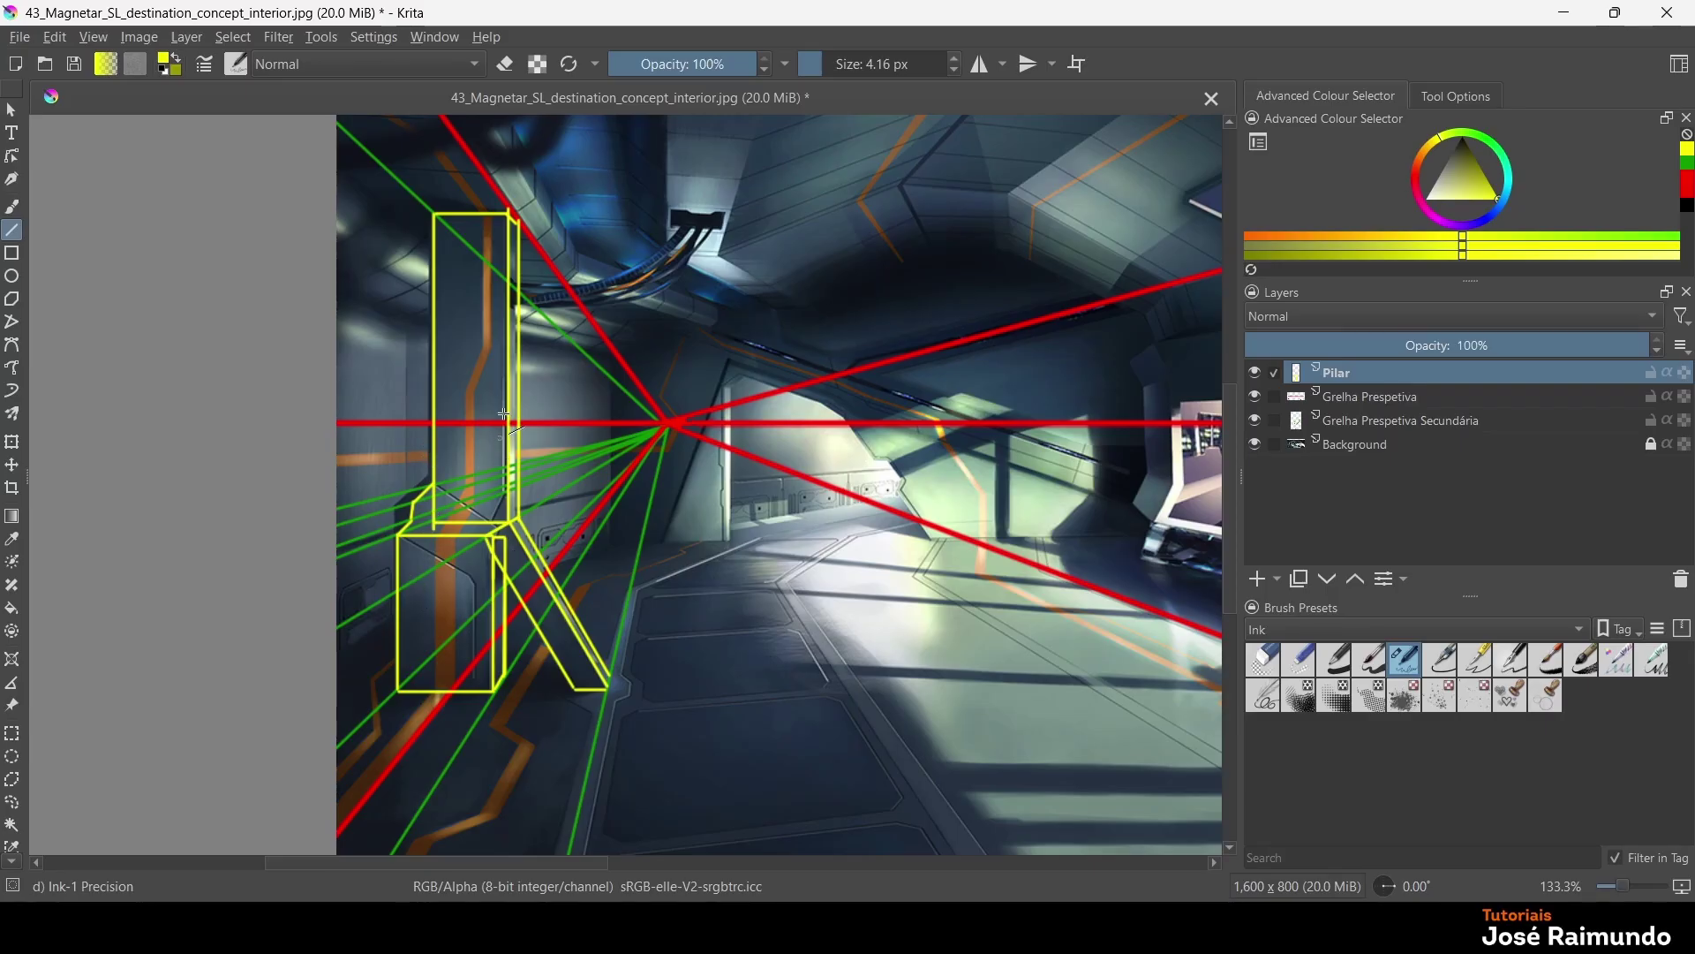
Set the Freehand Brush to eraser mode and erase the overshoot below the corner where the shaft's left edge meets its base line
left_click(19, 212)
scroll(400, 555, "up", 4)
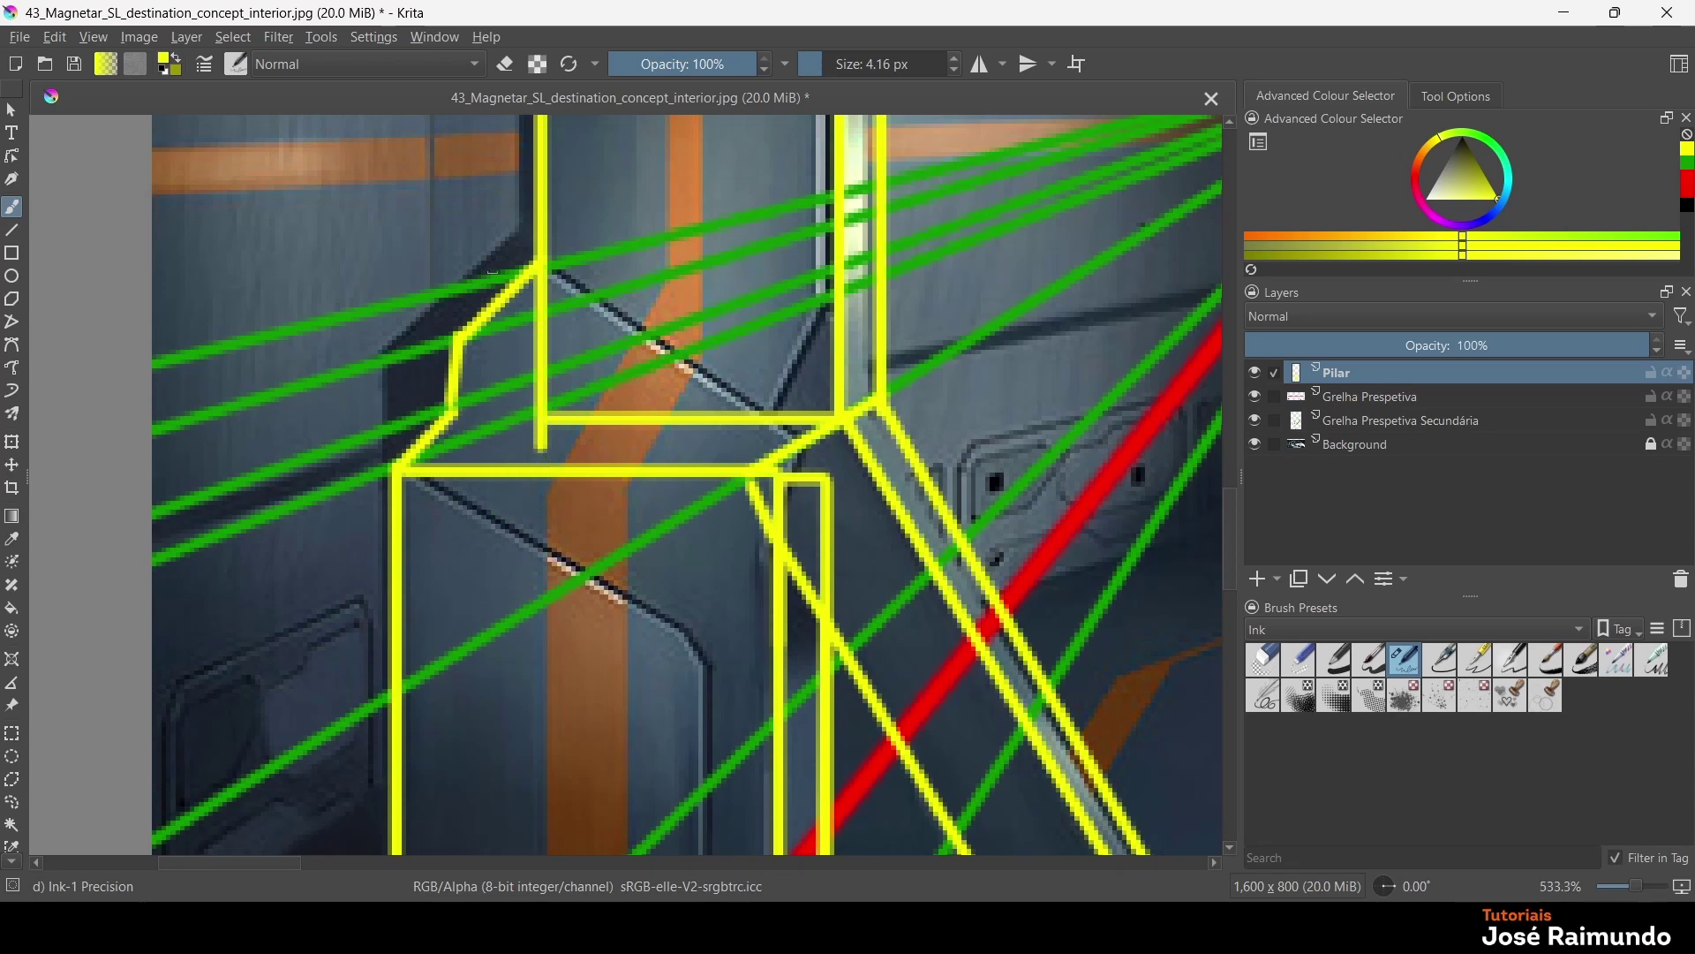
left_click(506, 65)
left_click_drag(527, 448, 540, 437)
key("ctrl+z")
key("ctrl+shift+z")
key("ctrl+z")
key("ctrl+shift+z")
key("ctrl+z")
key("ctrl+shift+z")
scroll(758, 422, "down", 4)
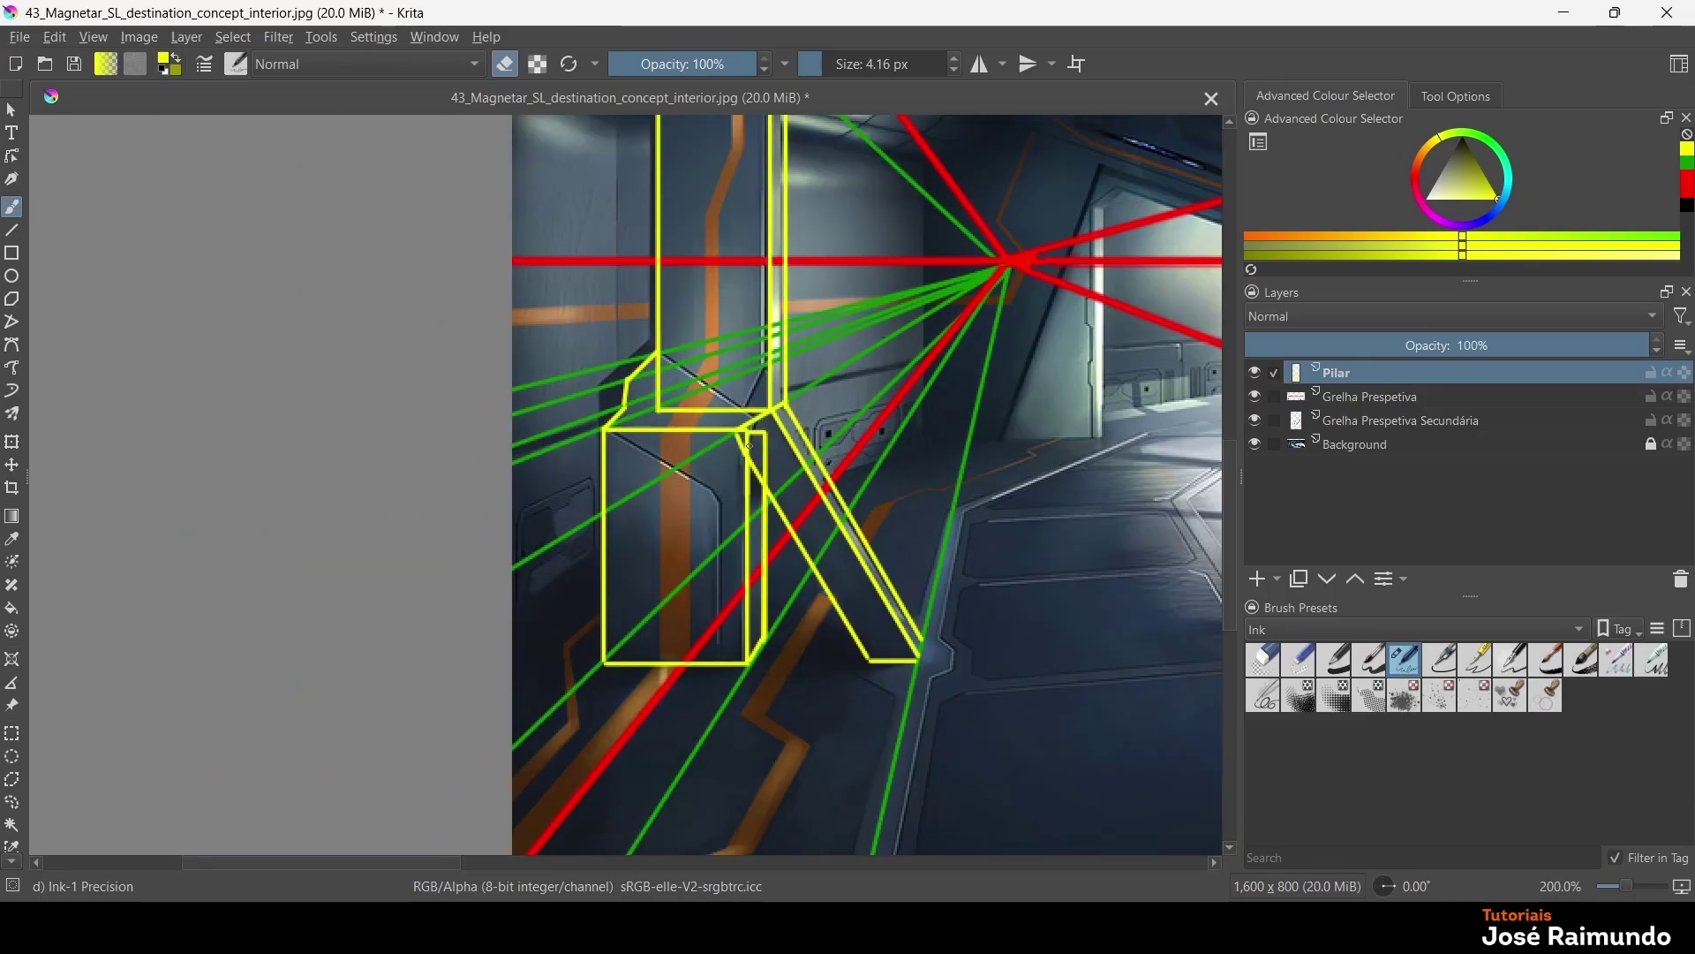
Erase the yellow line ends that overshoot the corners at the top of the pillar shaft
scroll(749, 434, "up", 3)
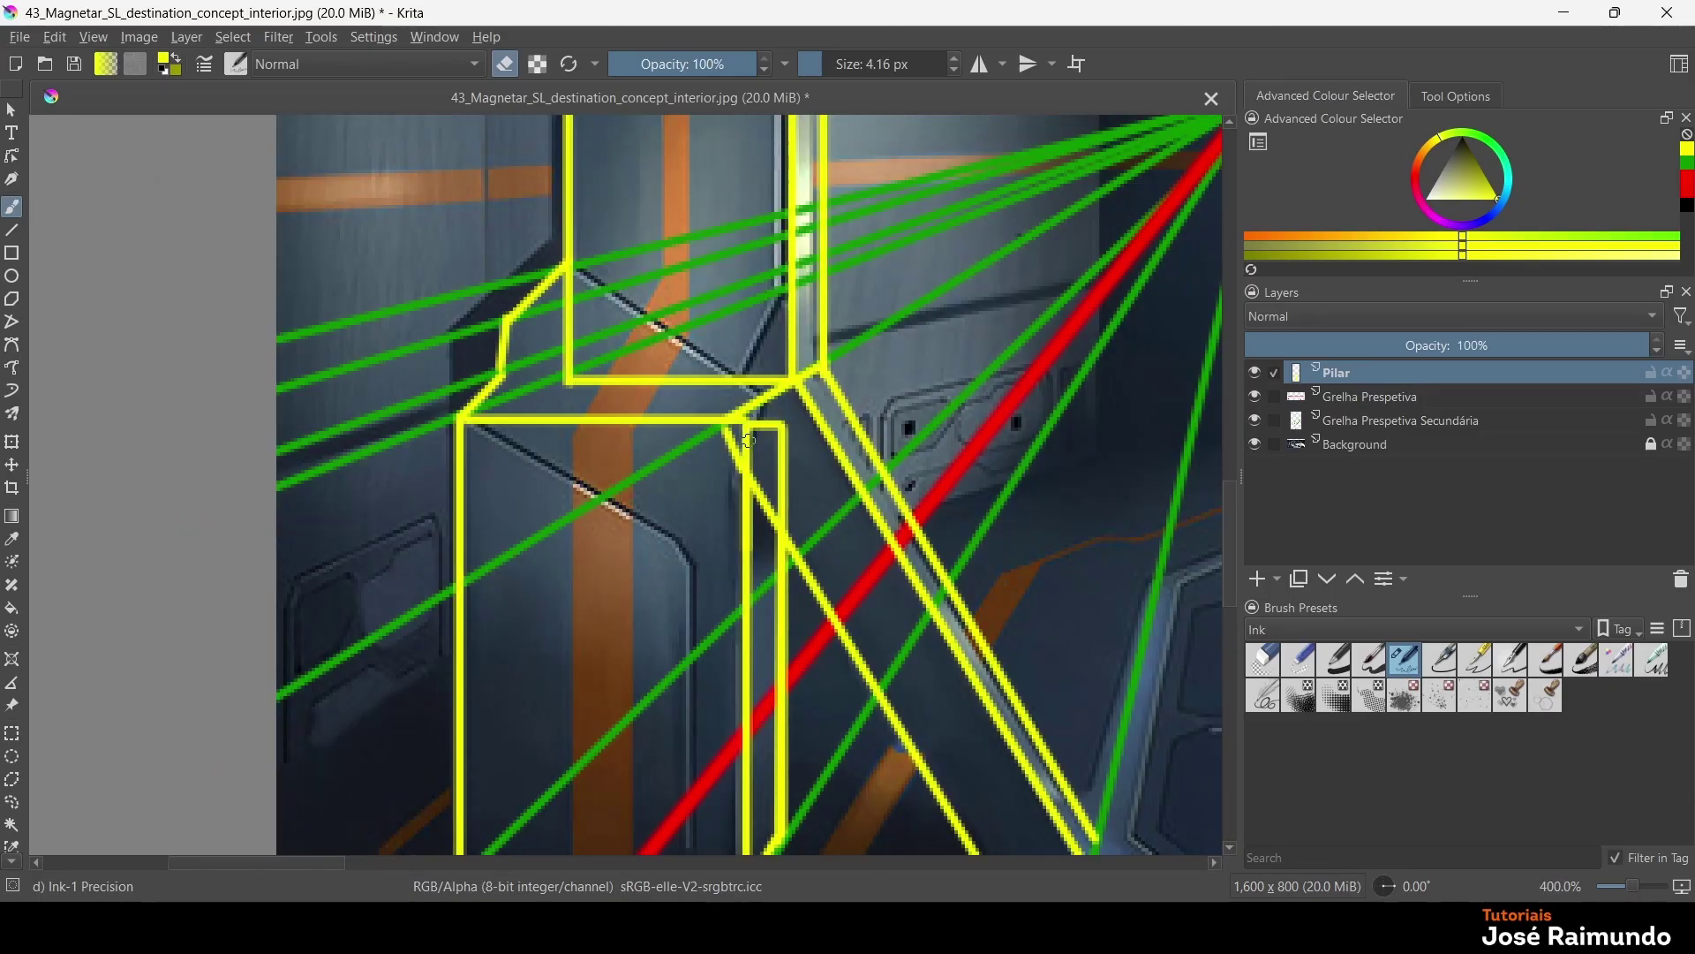
scroll(749, 439, "down", 3)
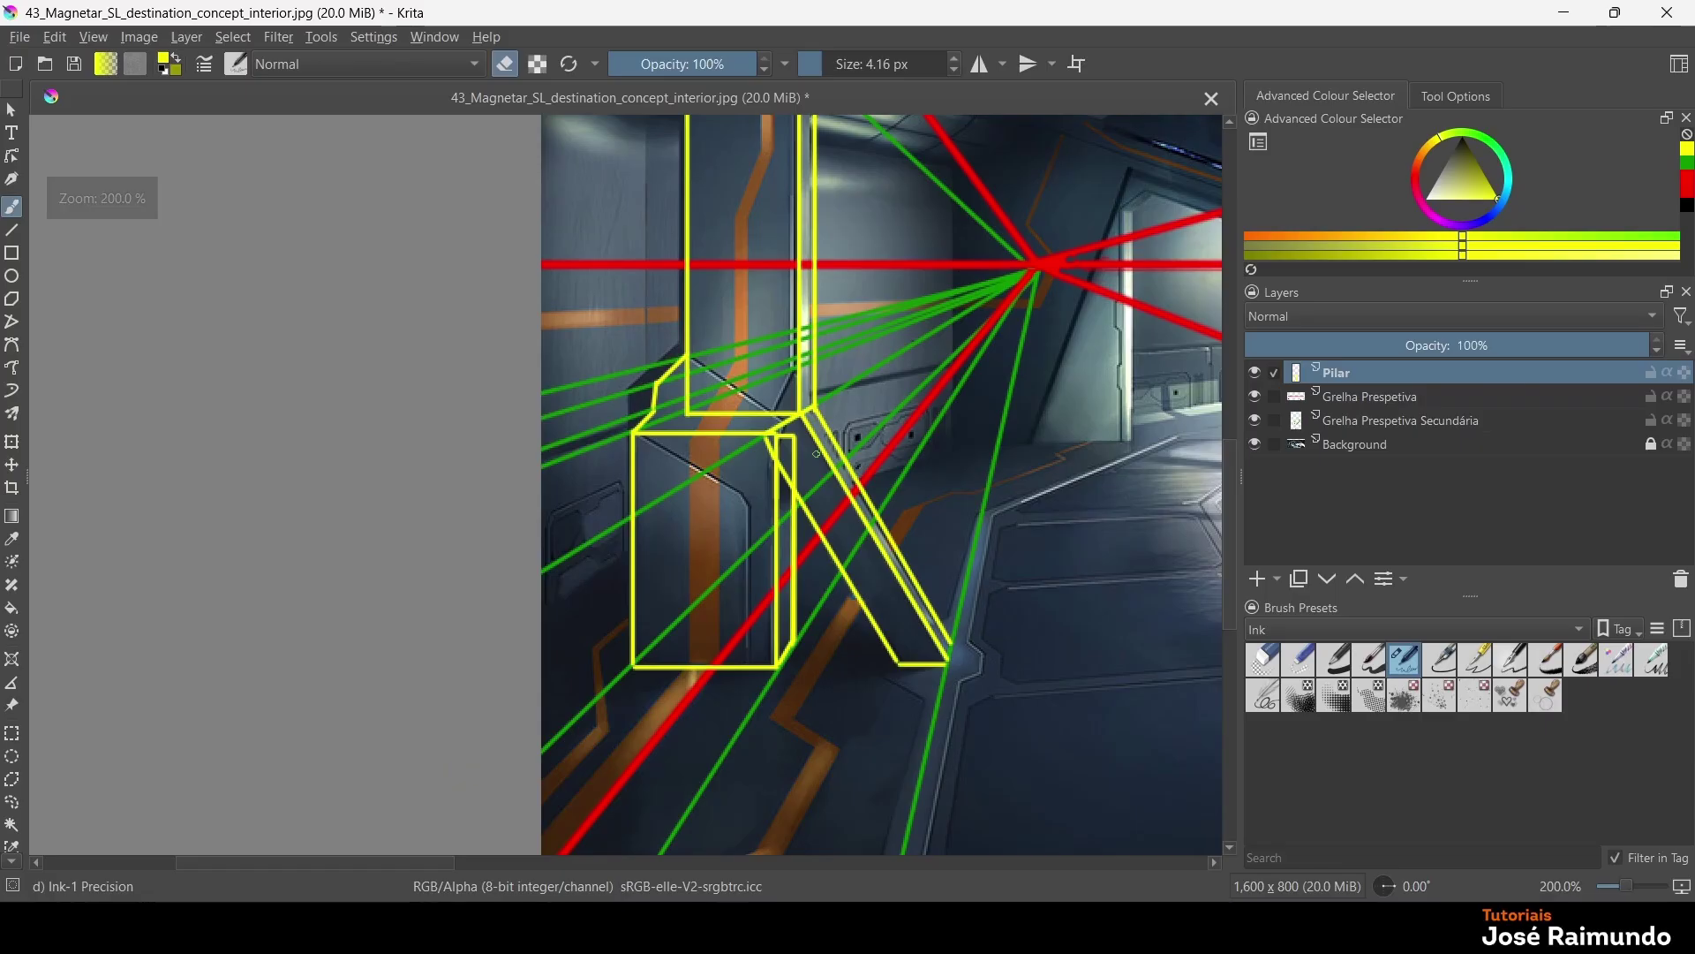
left_click_drag(859, 434, 723, 843)
scroll(667, 344, "up", 5)
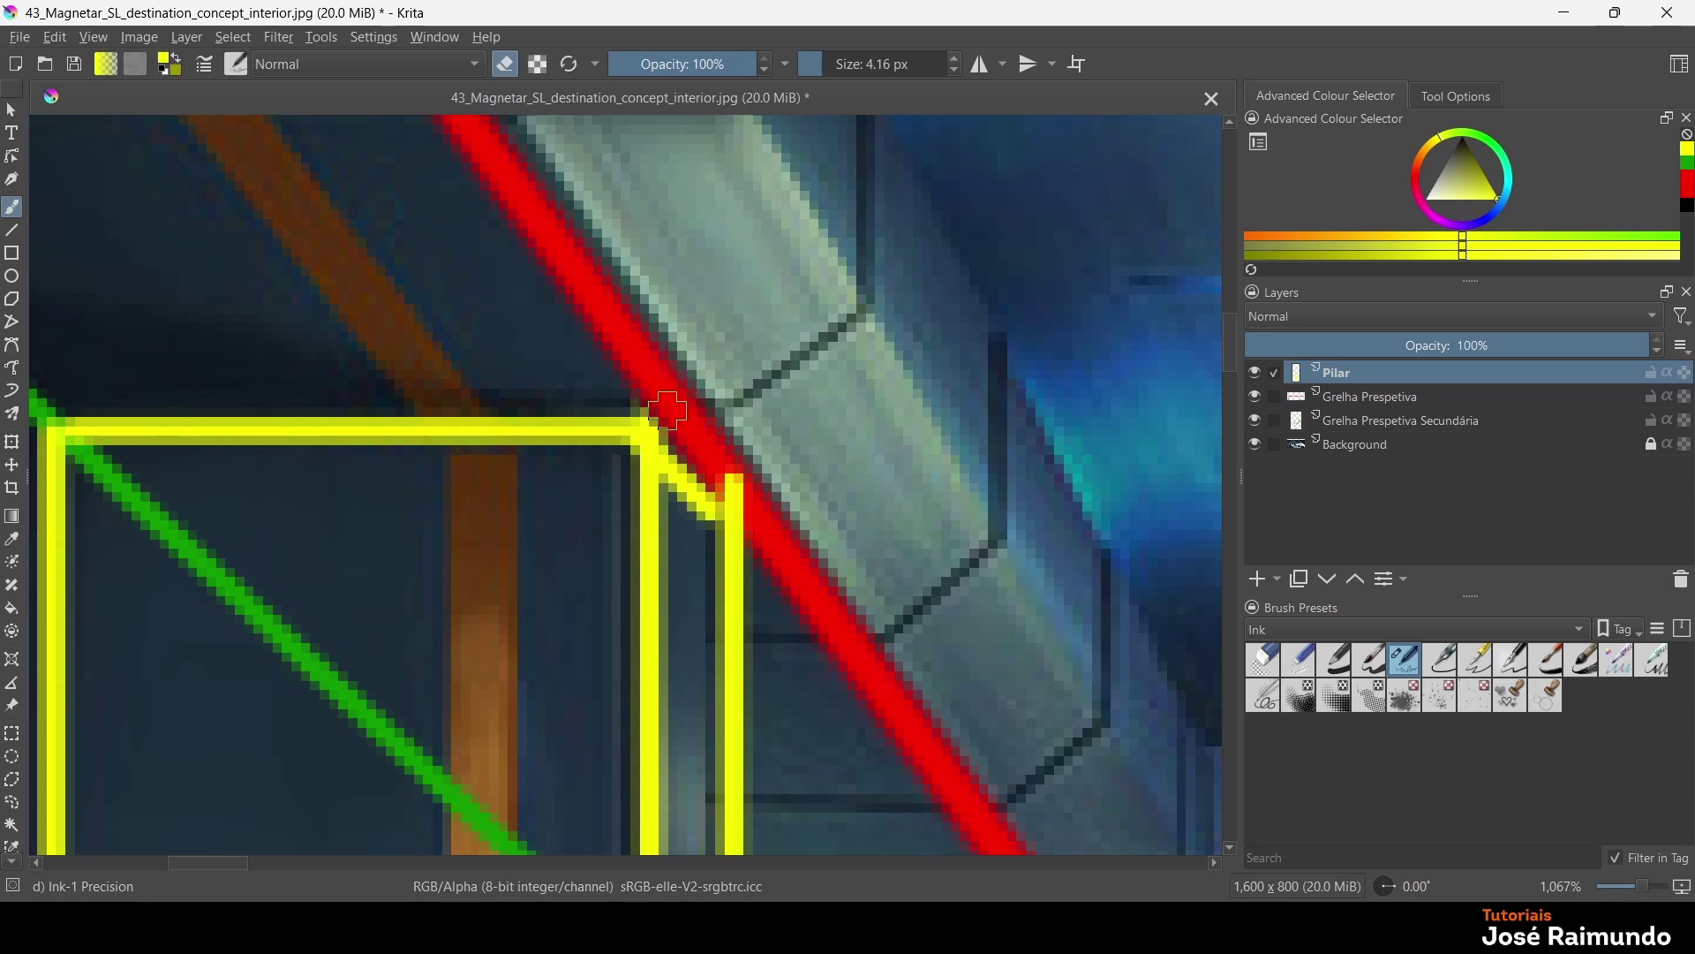
left_click_drag(704, 439, 747, 514)
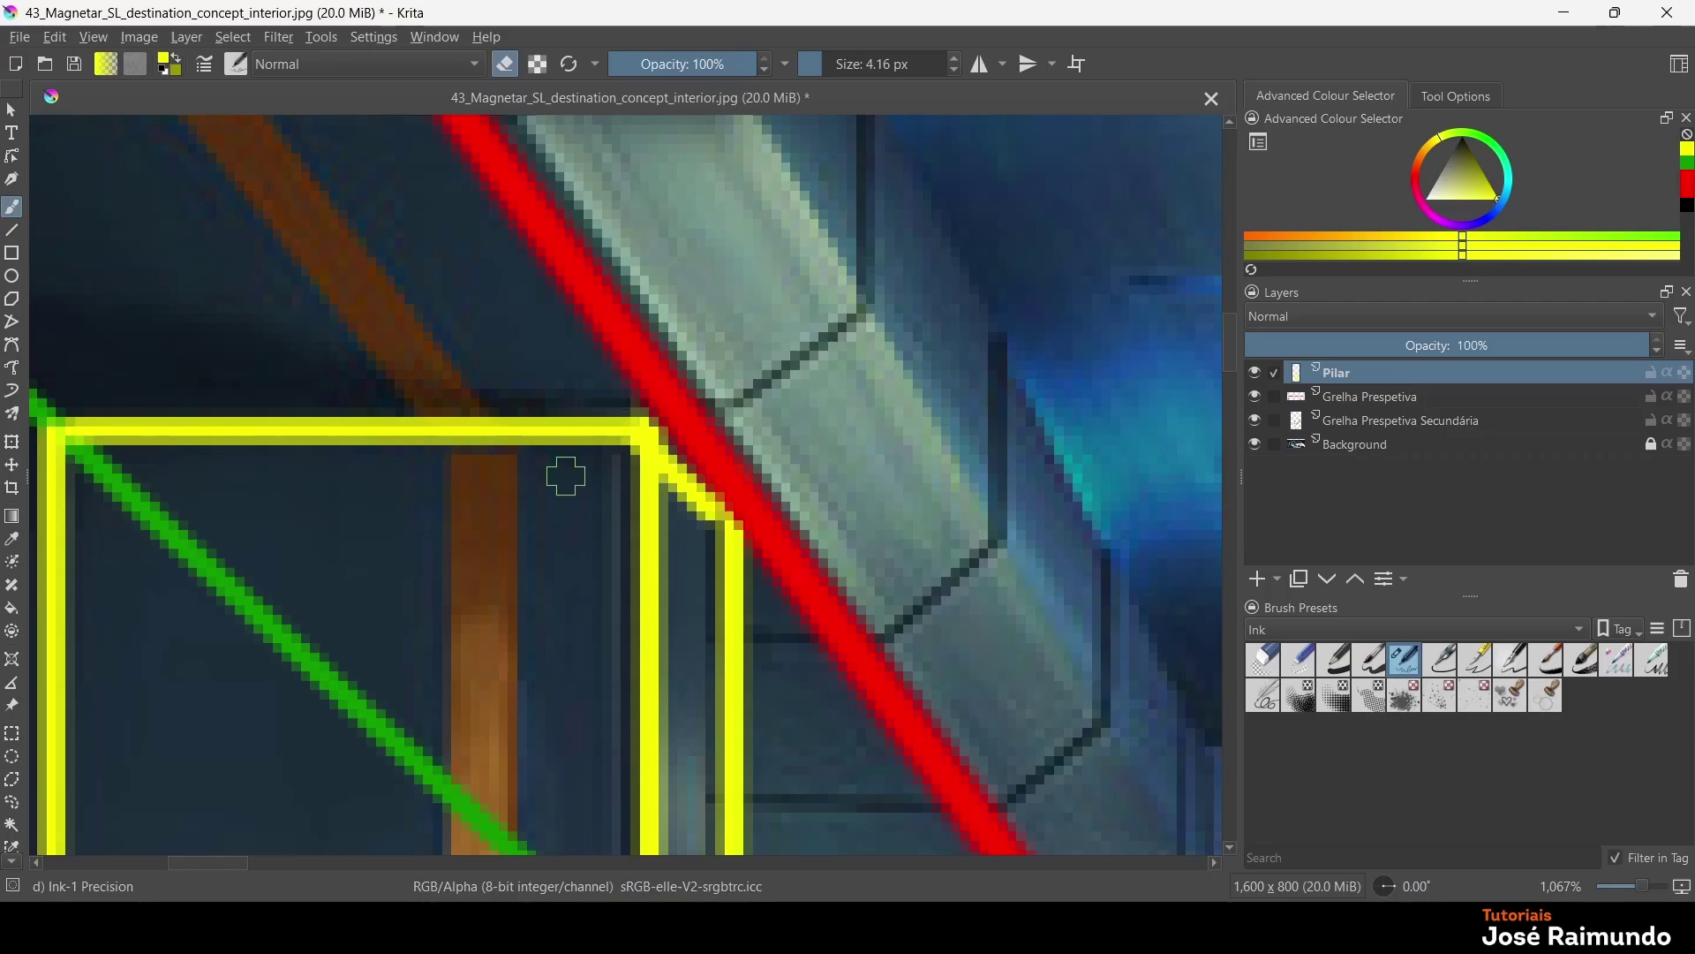
scroll(570, 472, "down", 4)
scroll(574, 462, "down", 1)
scroll(611, 499, "up", 1)
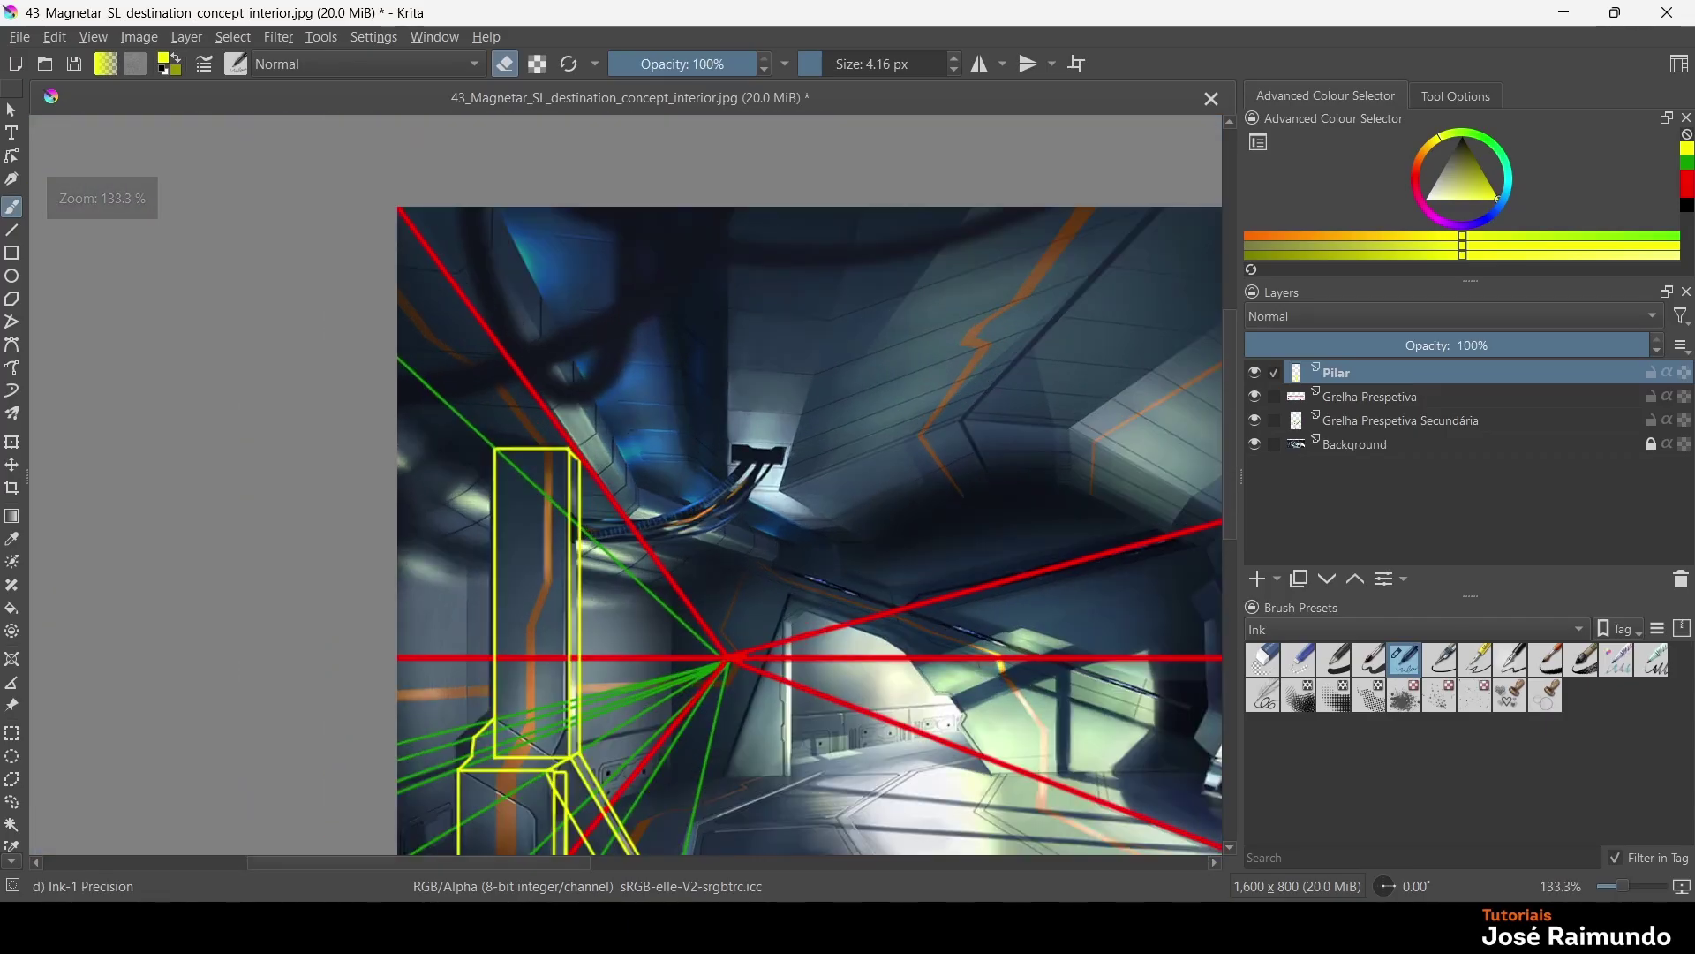
scroll(491, 714, "down", 2)
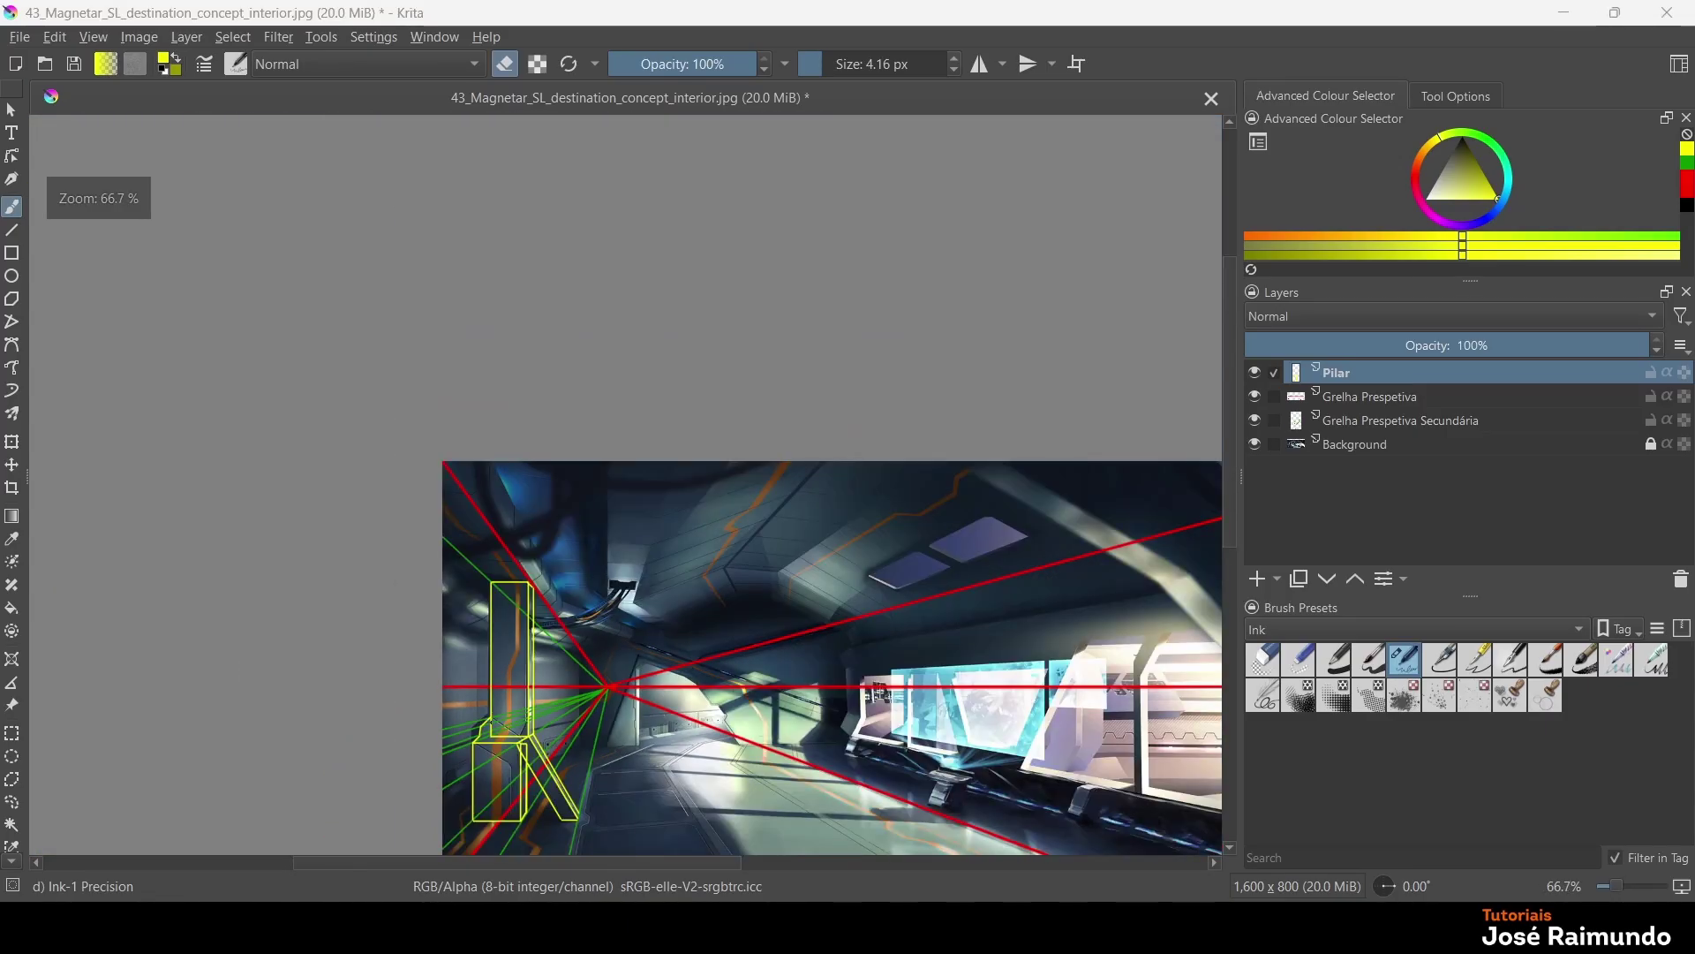
scroll(491, 714, "up", 4)
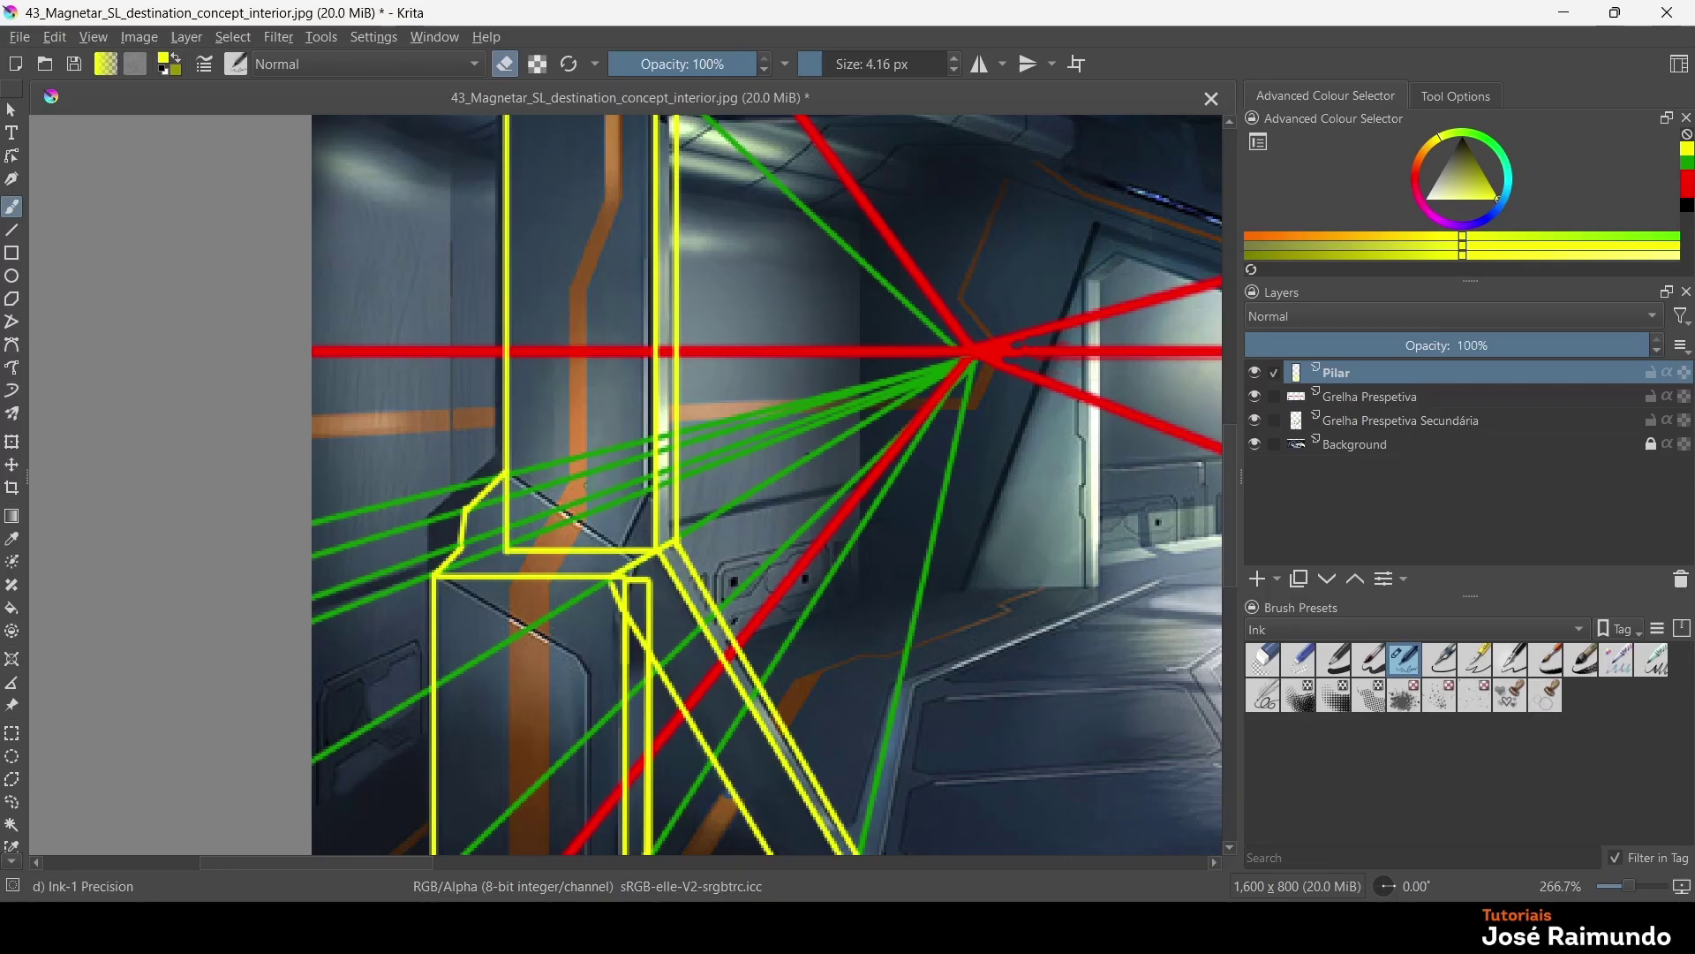
scroll(578, 488, "down", 3)
scroll(578, 488, "up", 2)
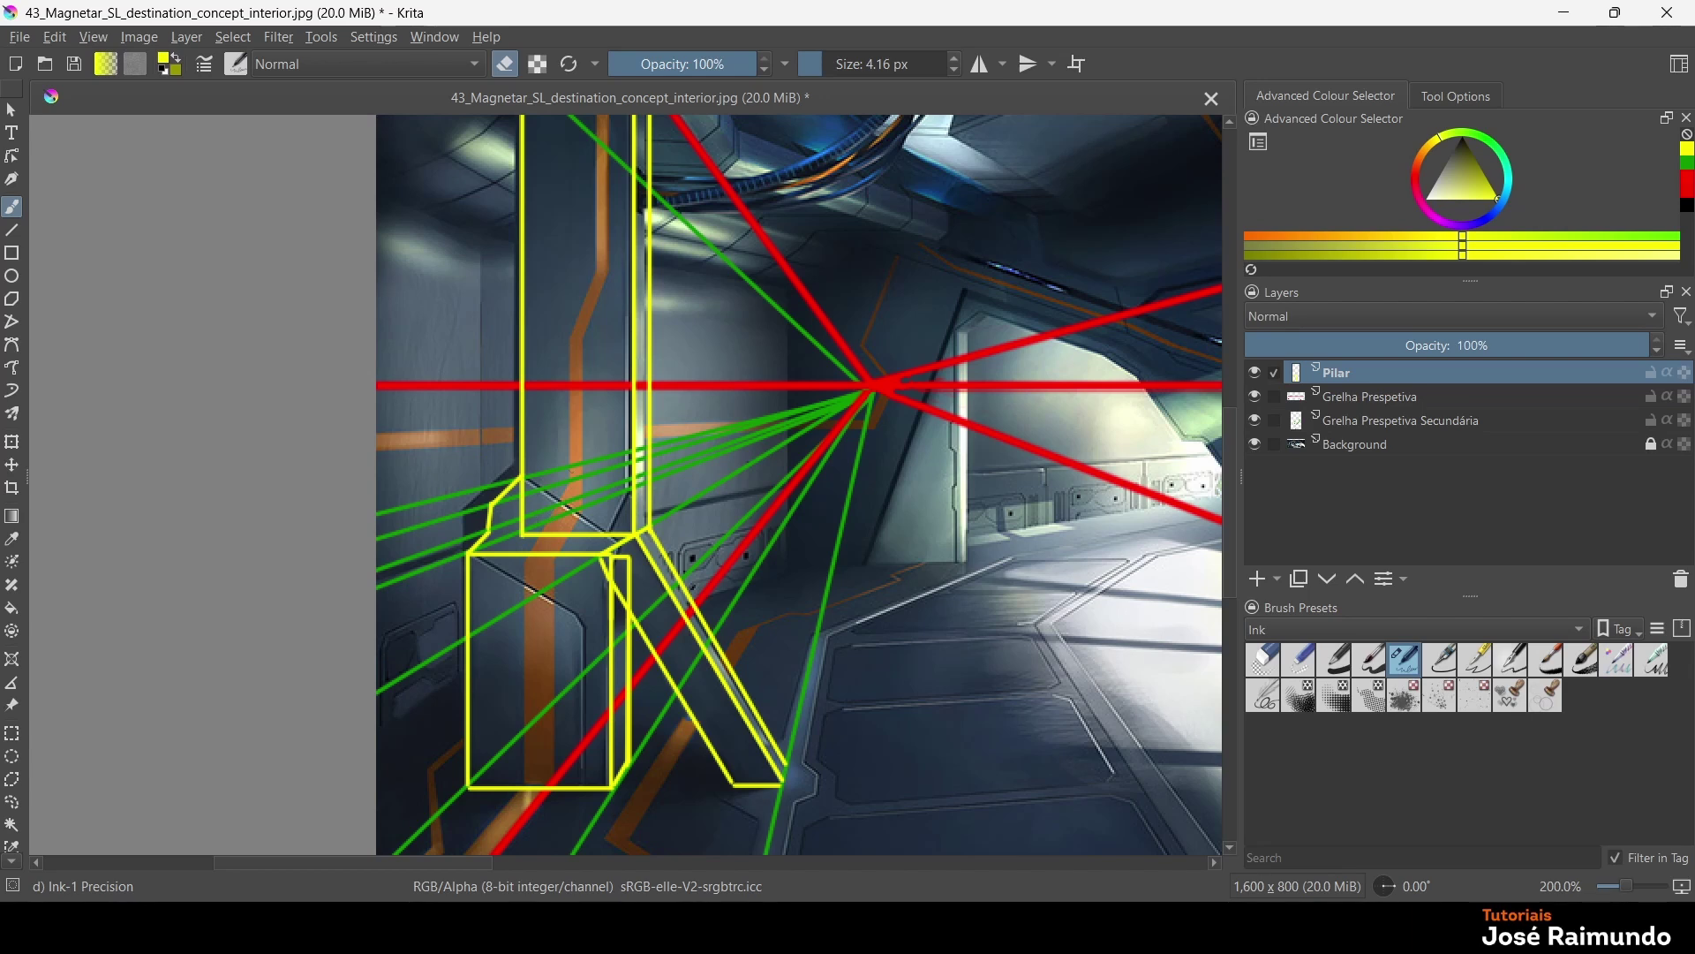
Add a paint layer above Pilar and name it "Grelha prespectiva terciária"
key("1")
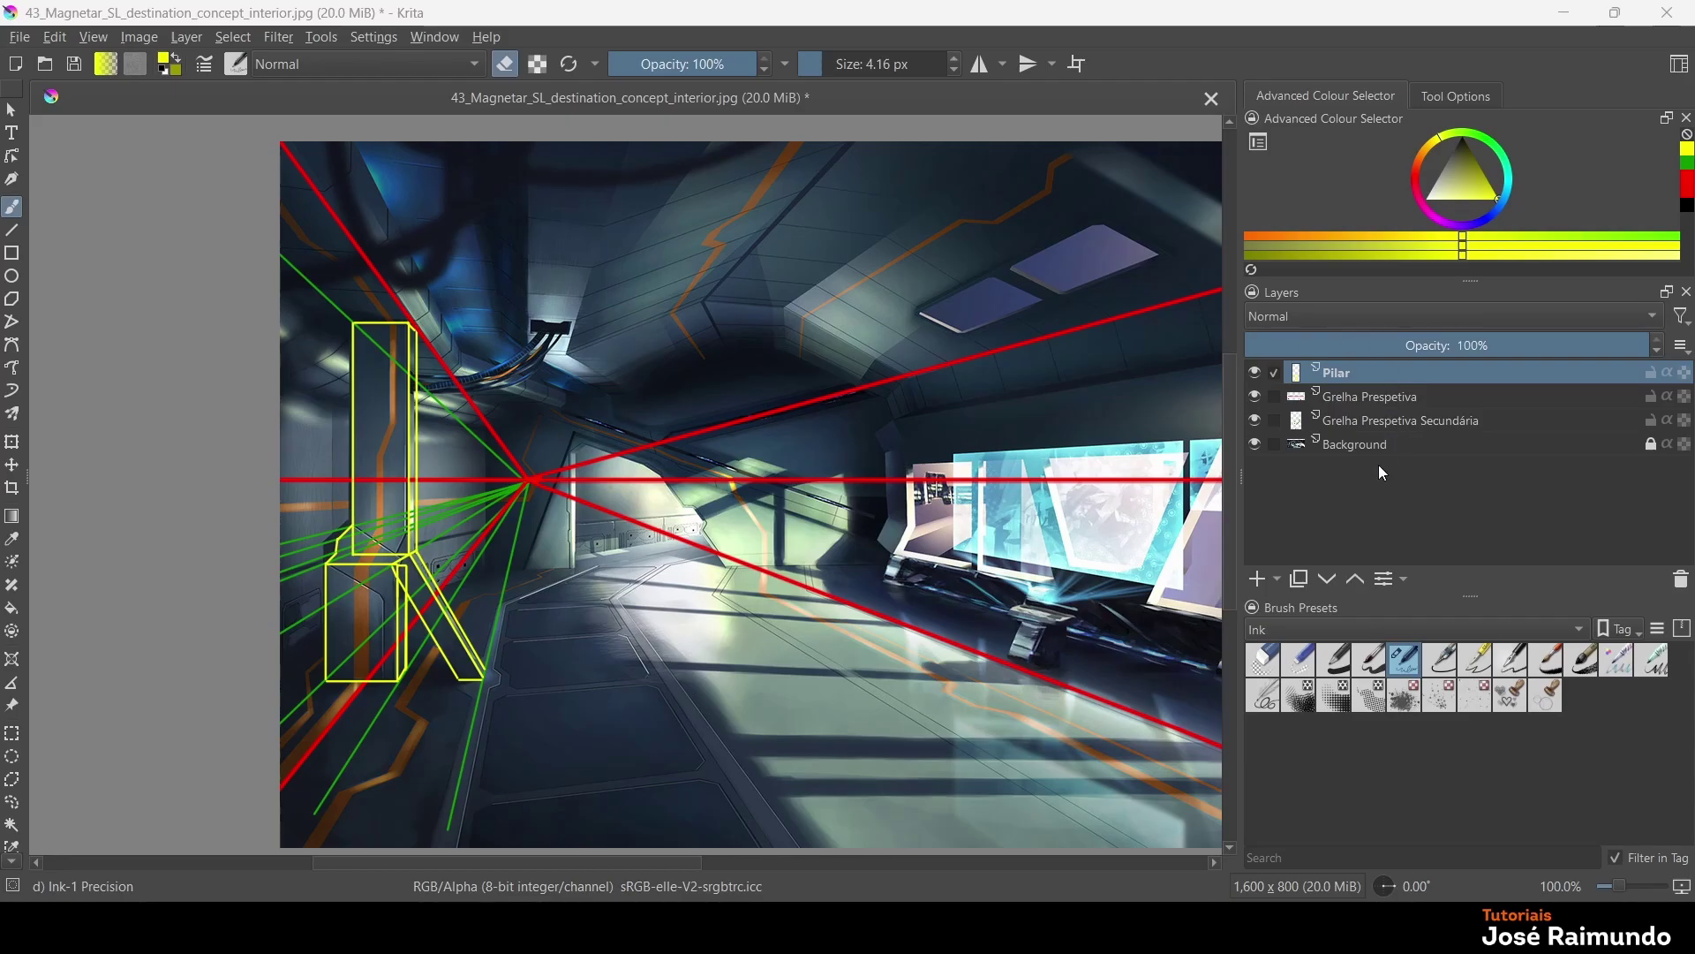
left_click(1258, 579)
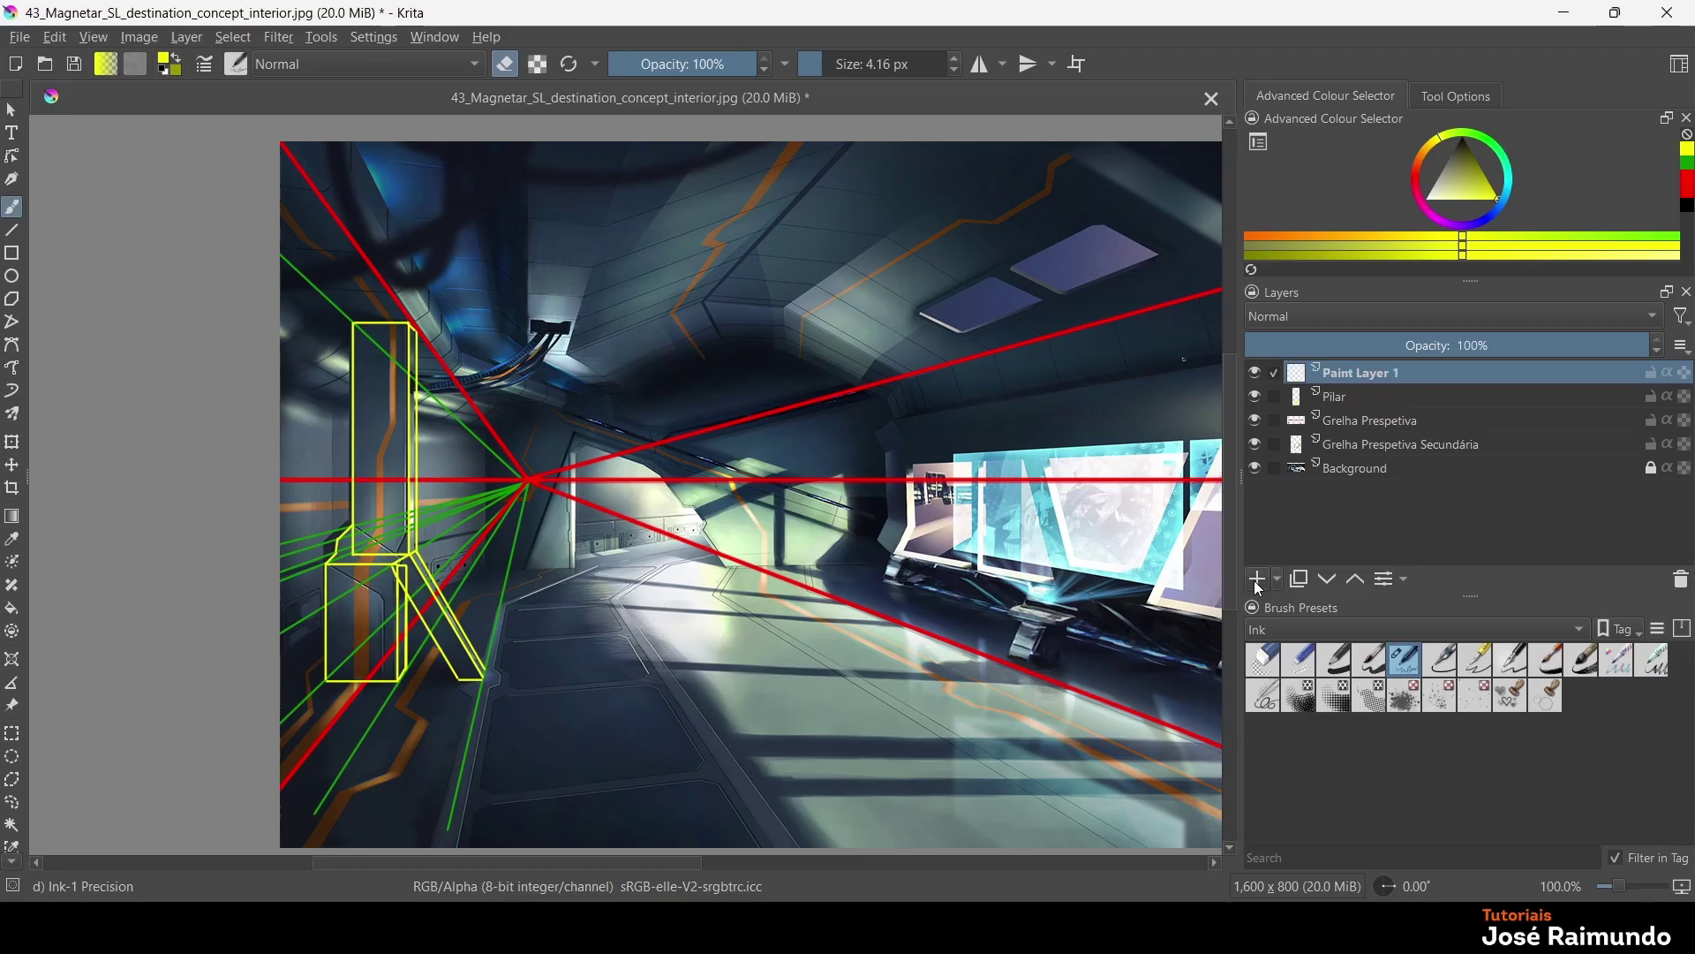
double_click(1416, 378)
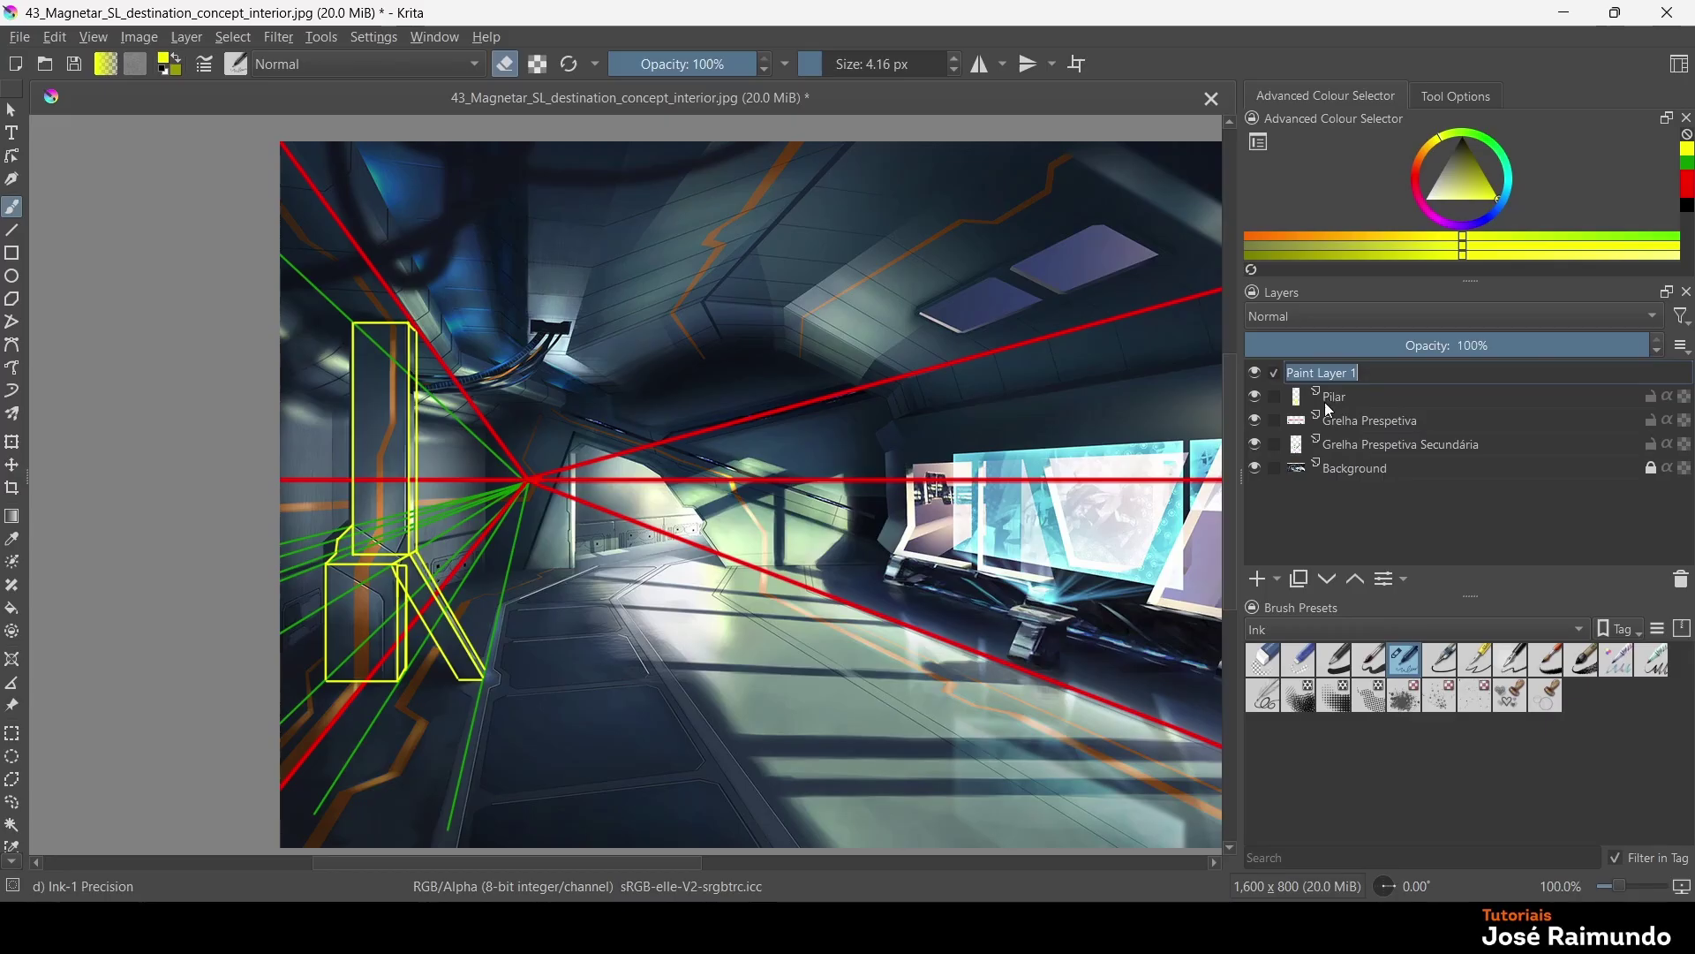
mouse_move(1321, 407)
type("prespectiva tercia")
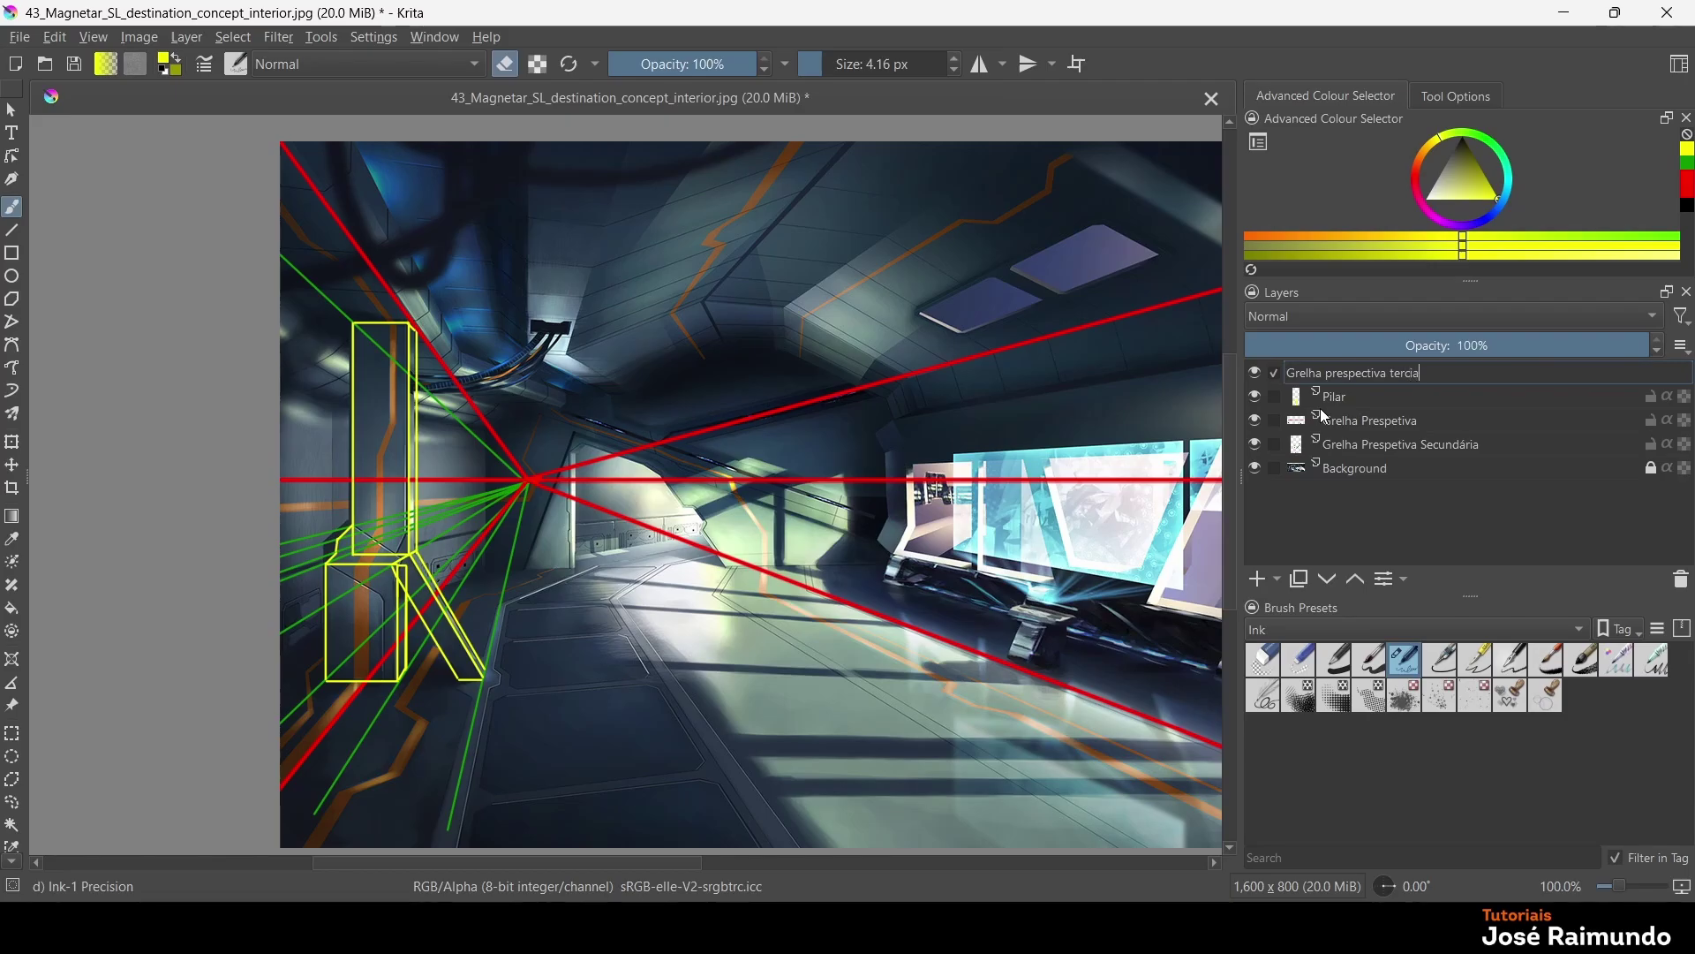
key("BackSpace")
type("ária")
key("Return")
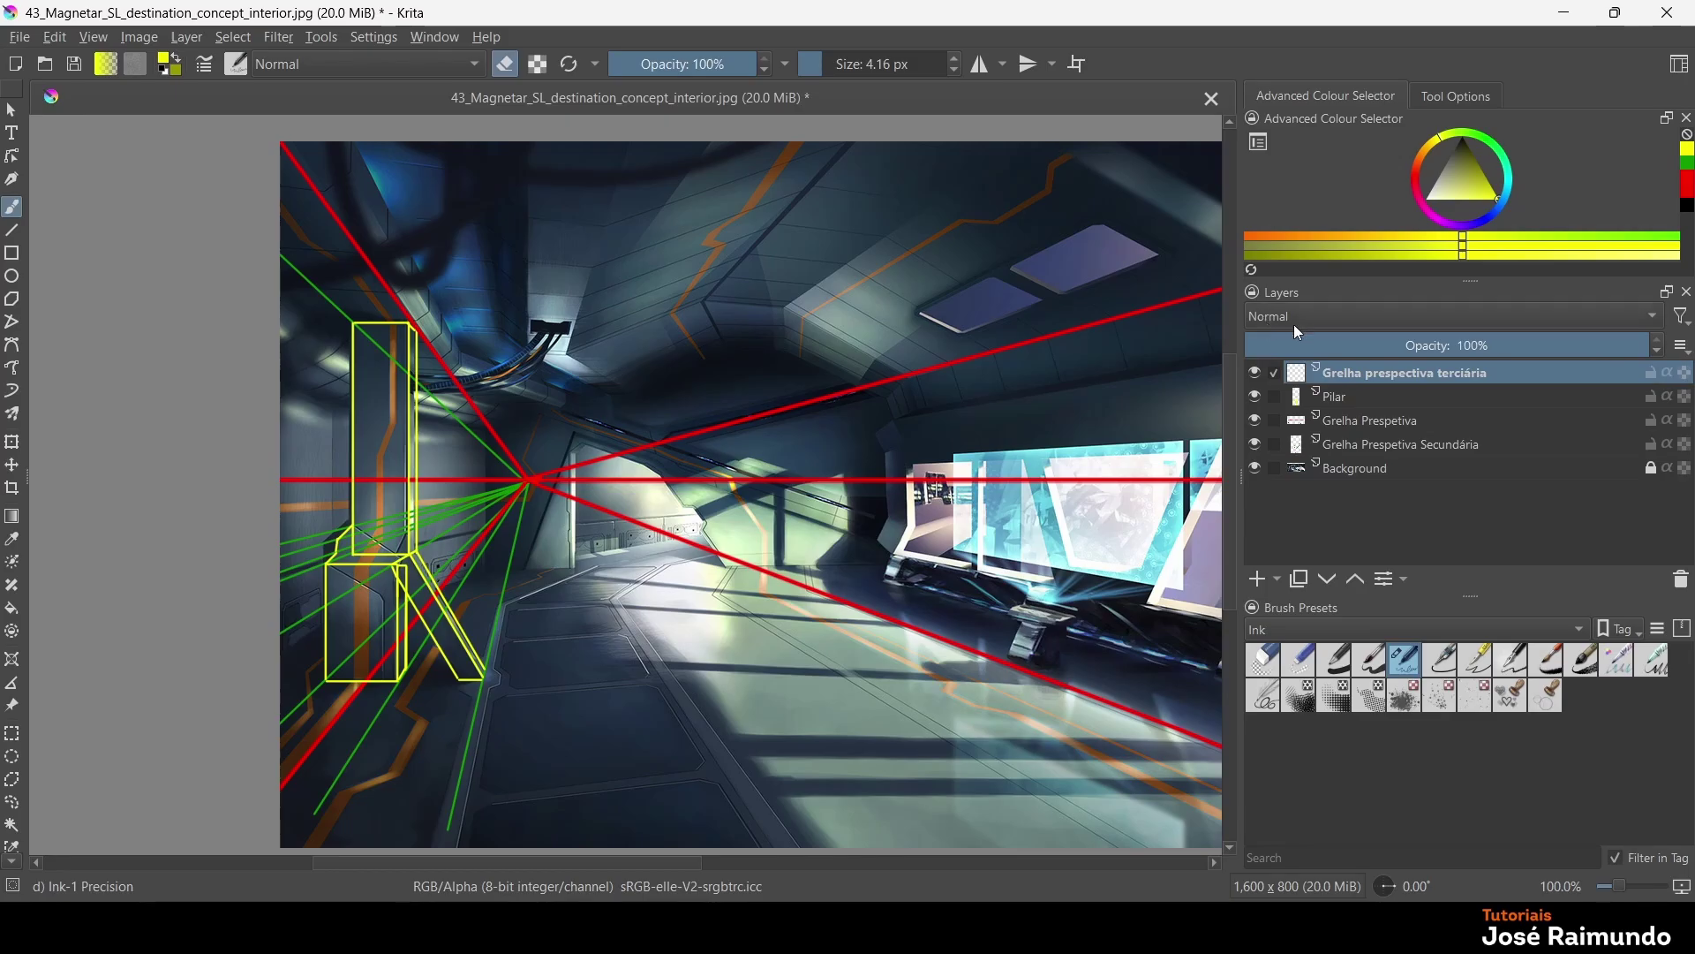
Pick blue and draw two straight lines from the vanishing point across the floor, past the image's lower edge
left_click(1491, 212)
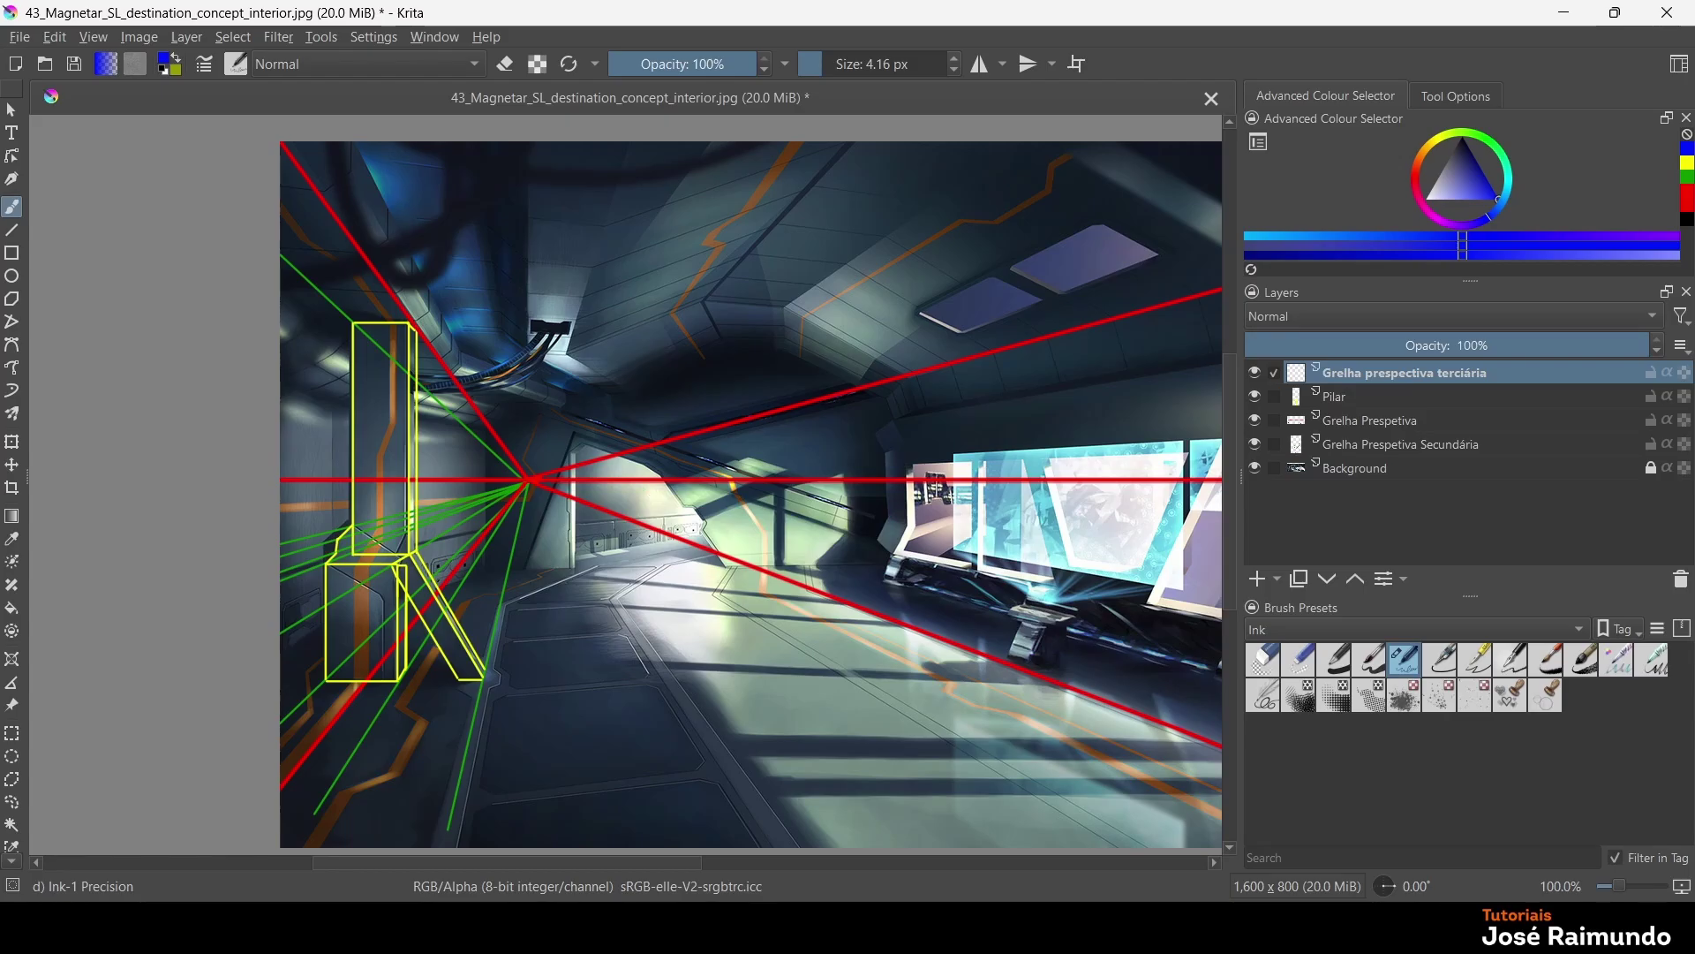
left_click_drag(590, 521, 735, 738)
key("v")
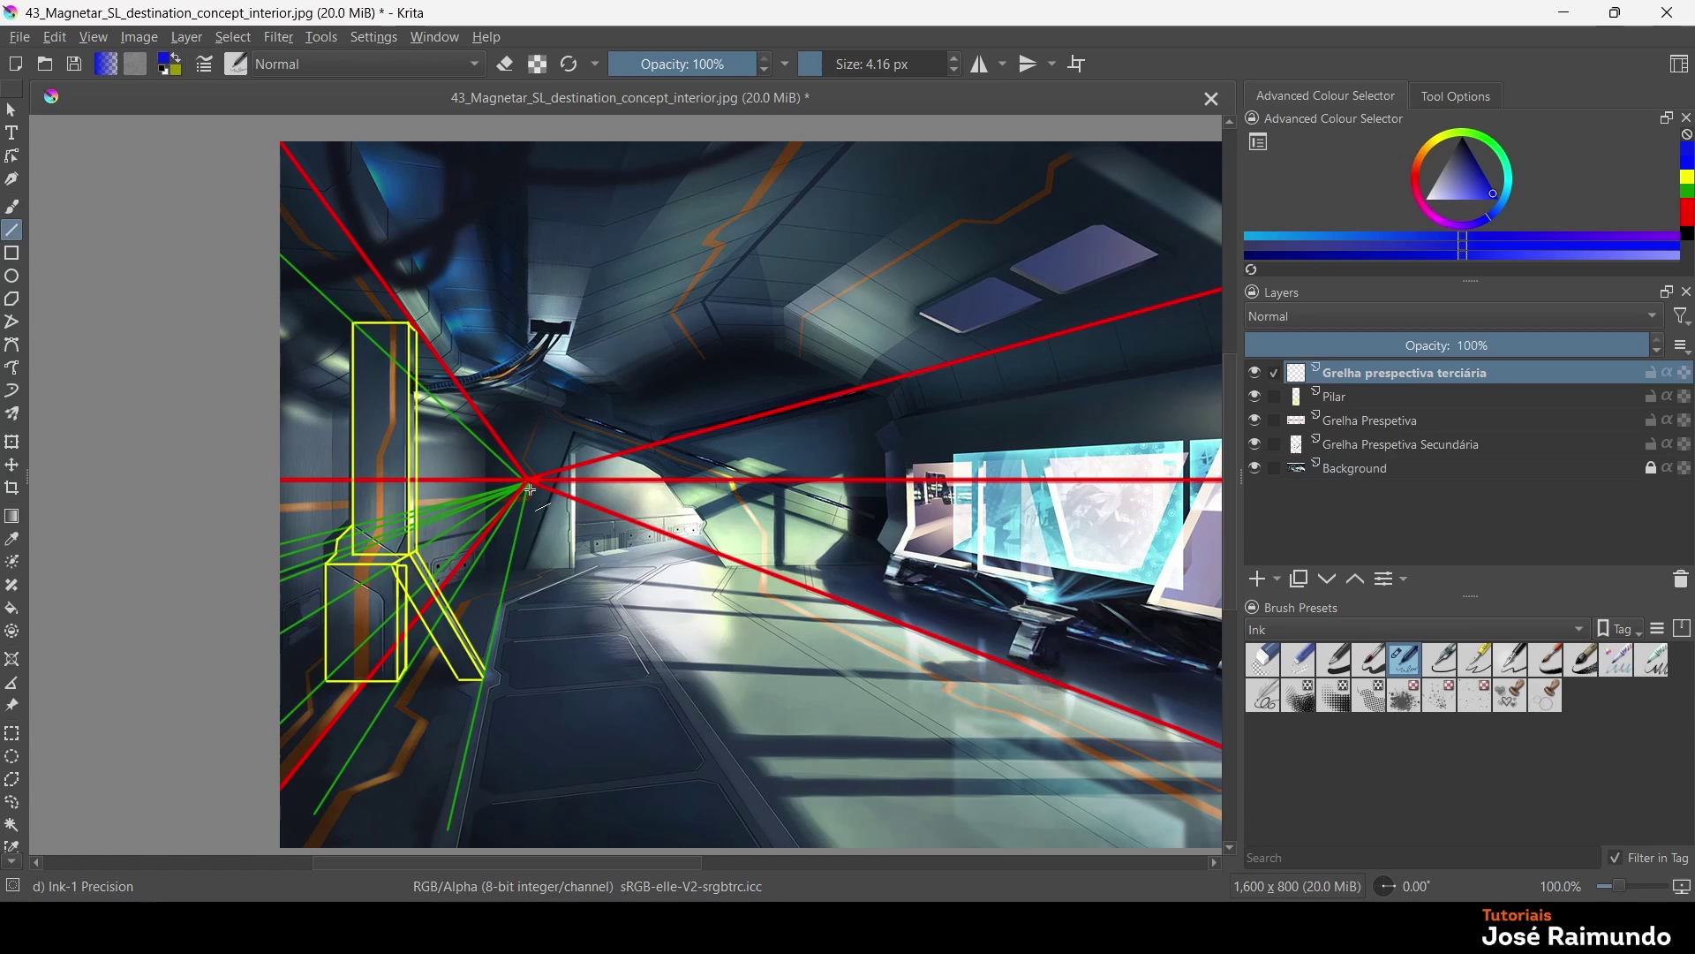
left_click_drag(530, 483, 1163, 885)
left_click_drag(873, 576, 728, 431)
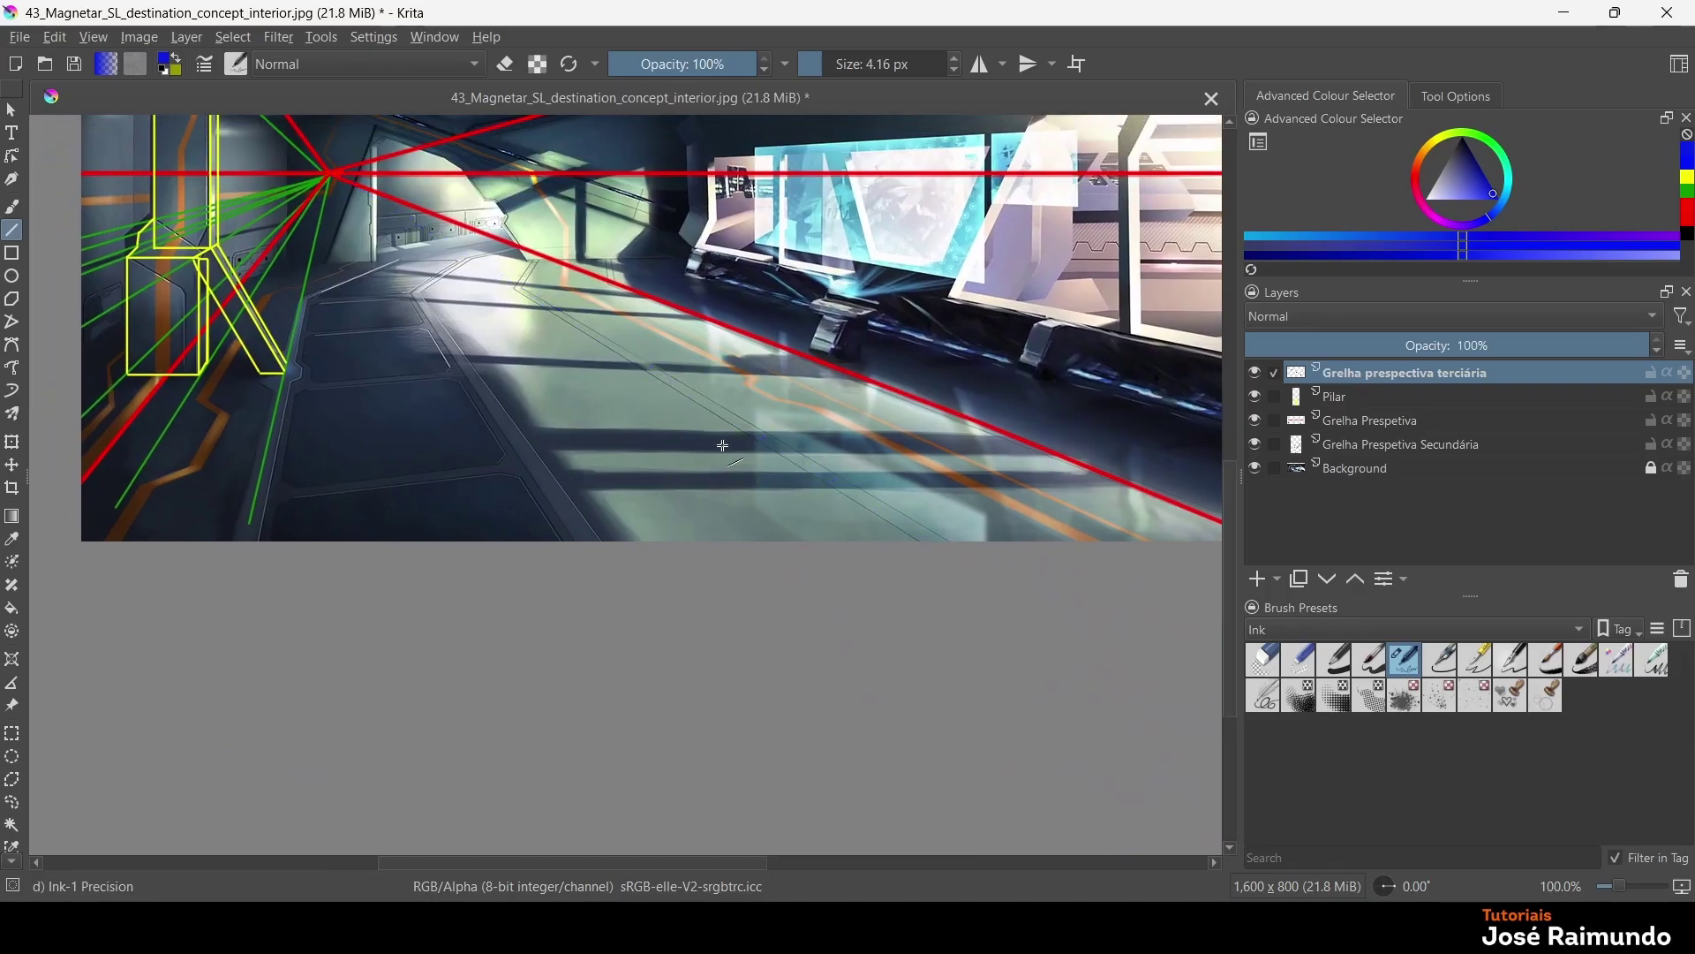
key("ctrl+z")
left_click_drag(329, 178, 1010, 592)
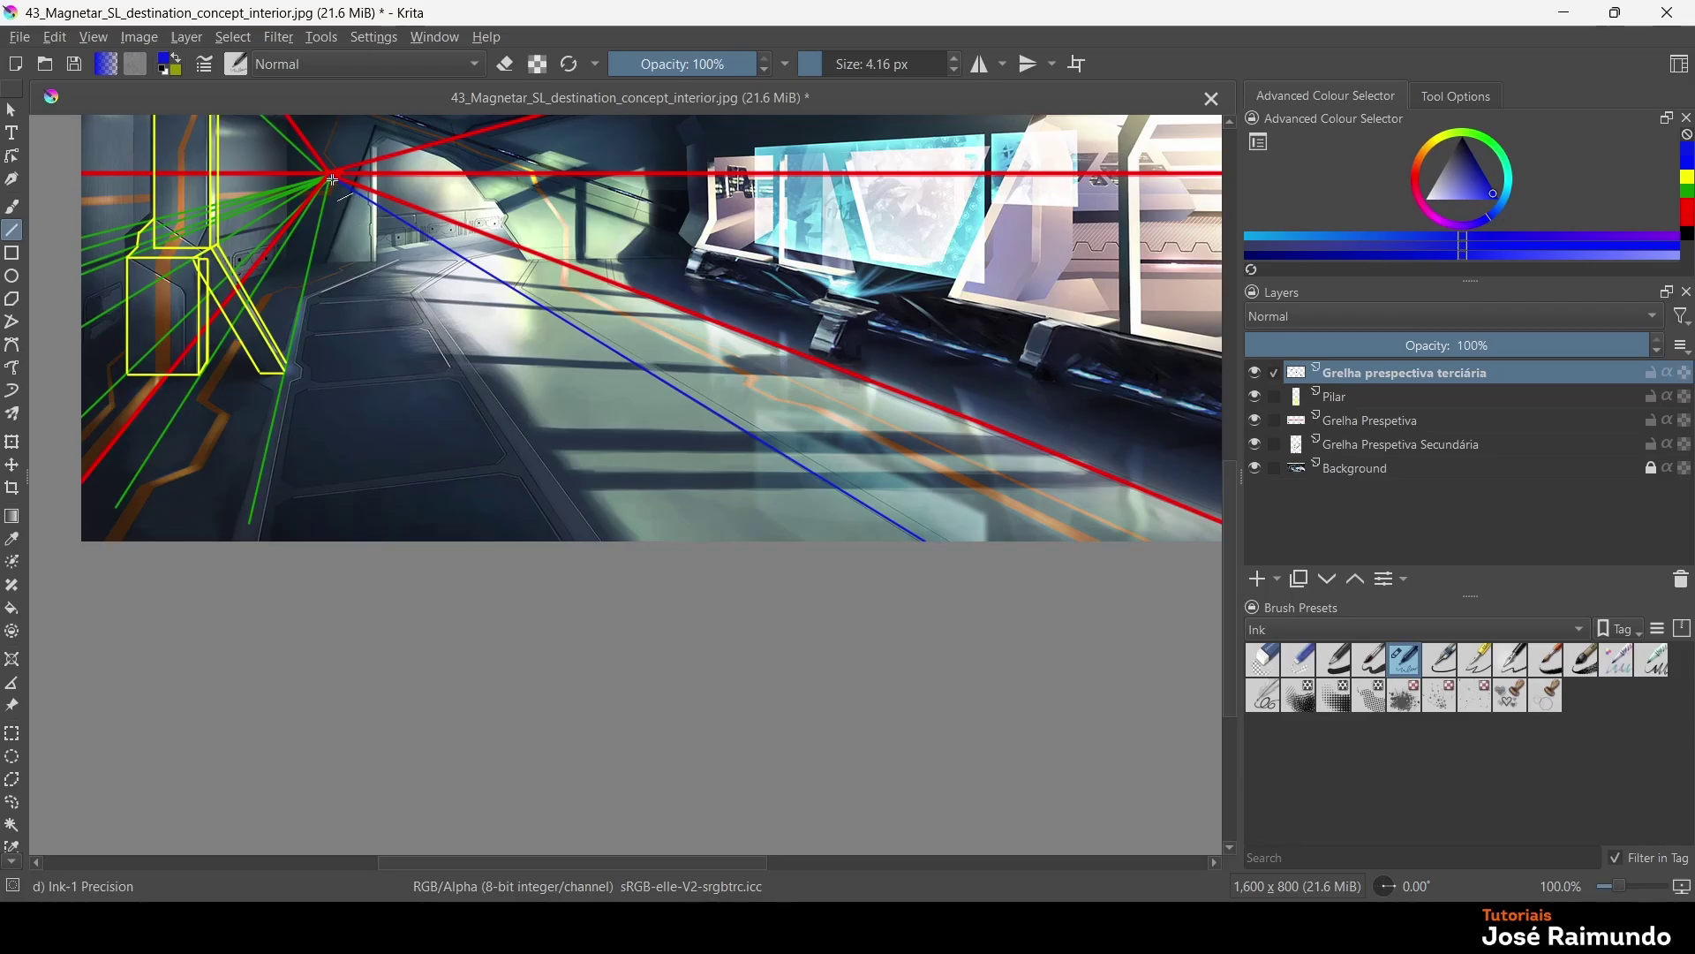
left_click_drag(330, 176, 681, 650)
Resize the canvas to 300% width with X and Y offsets of 0, extending the empty area beyond the image's right edge
left_click_drag(576, 425, 585, 587)
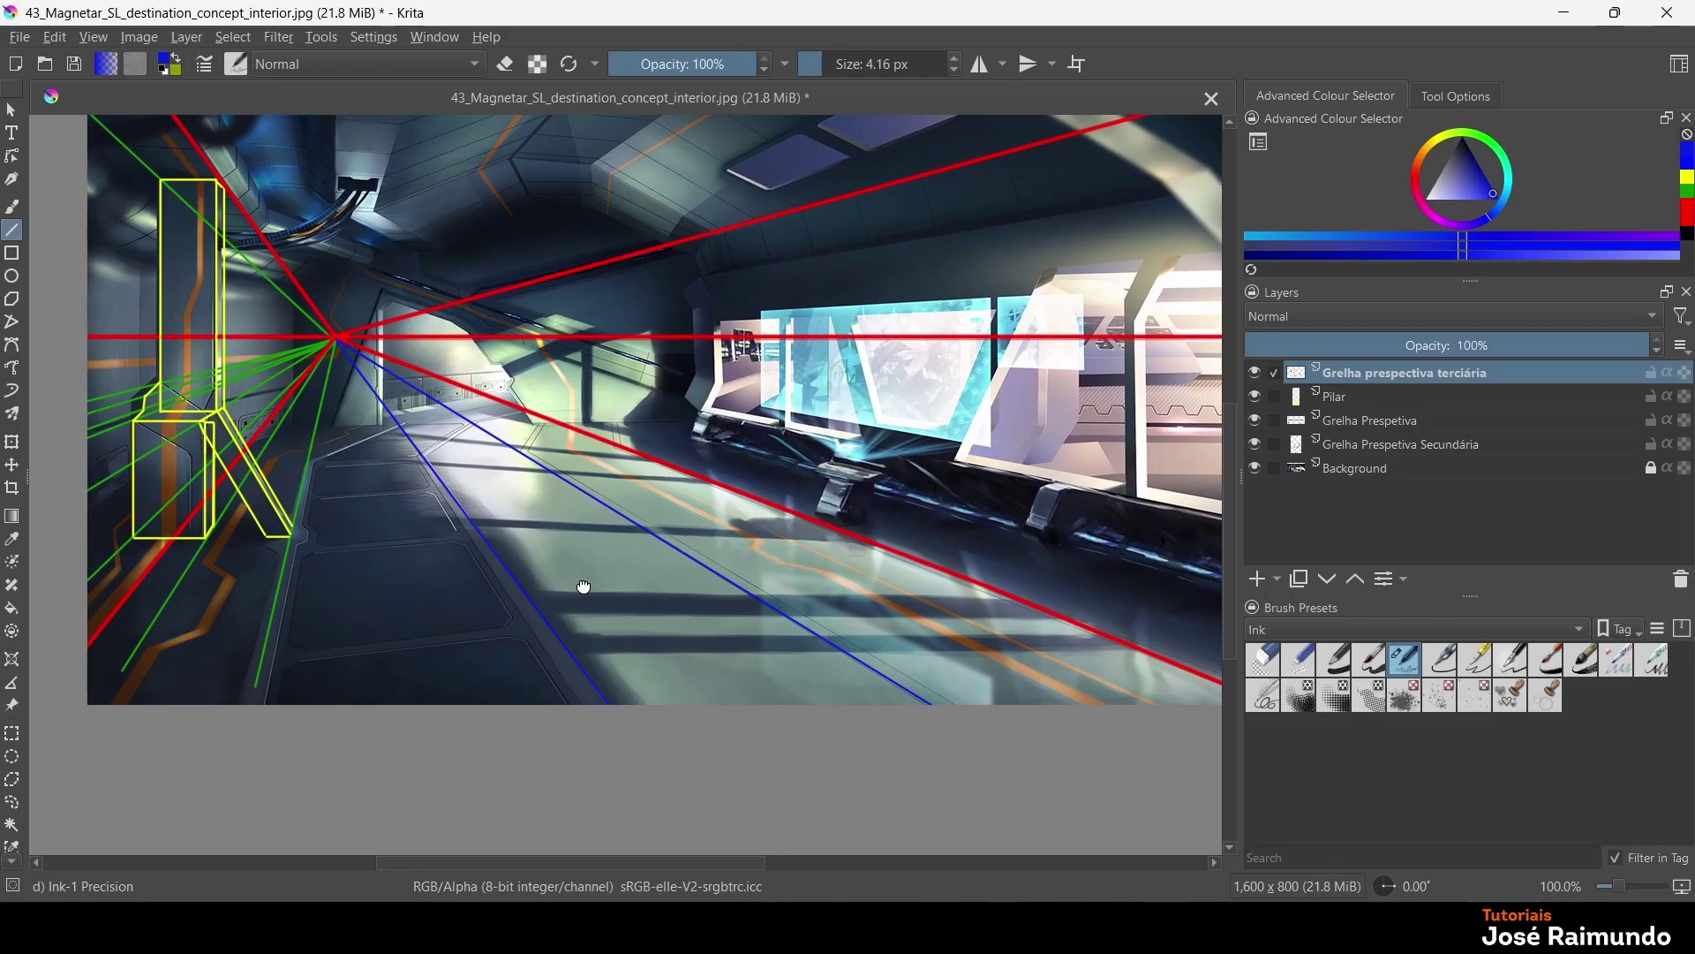
left_click_drag(585, 586, 630, 586)
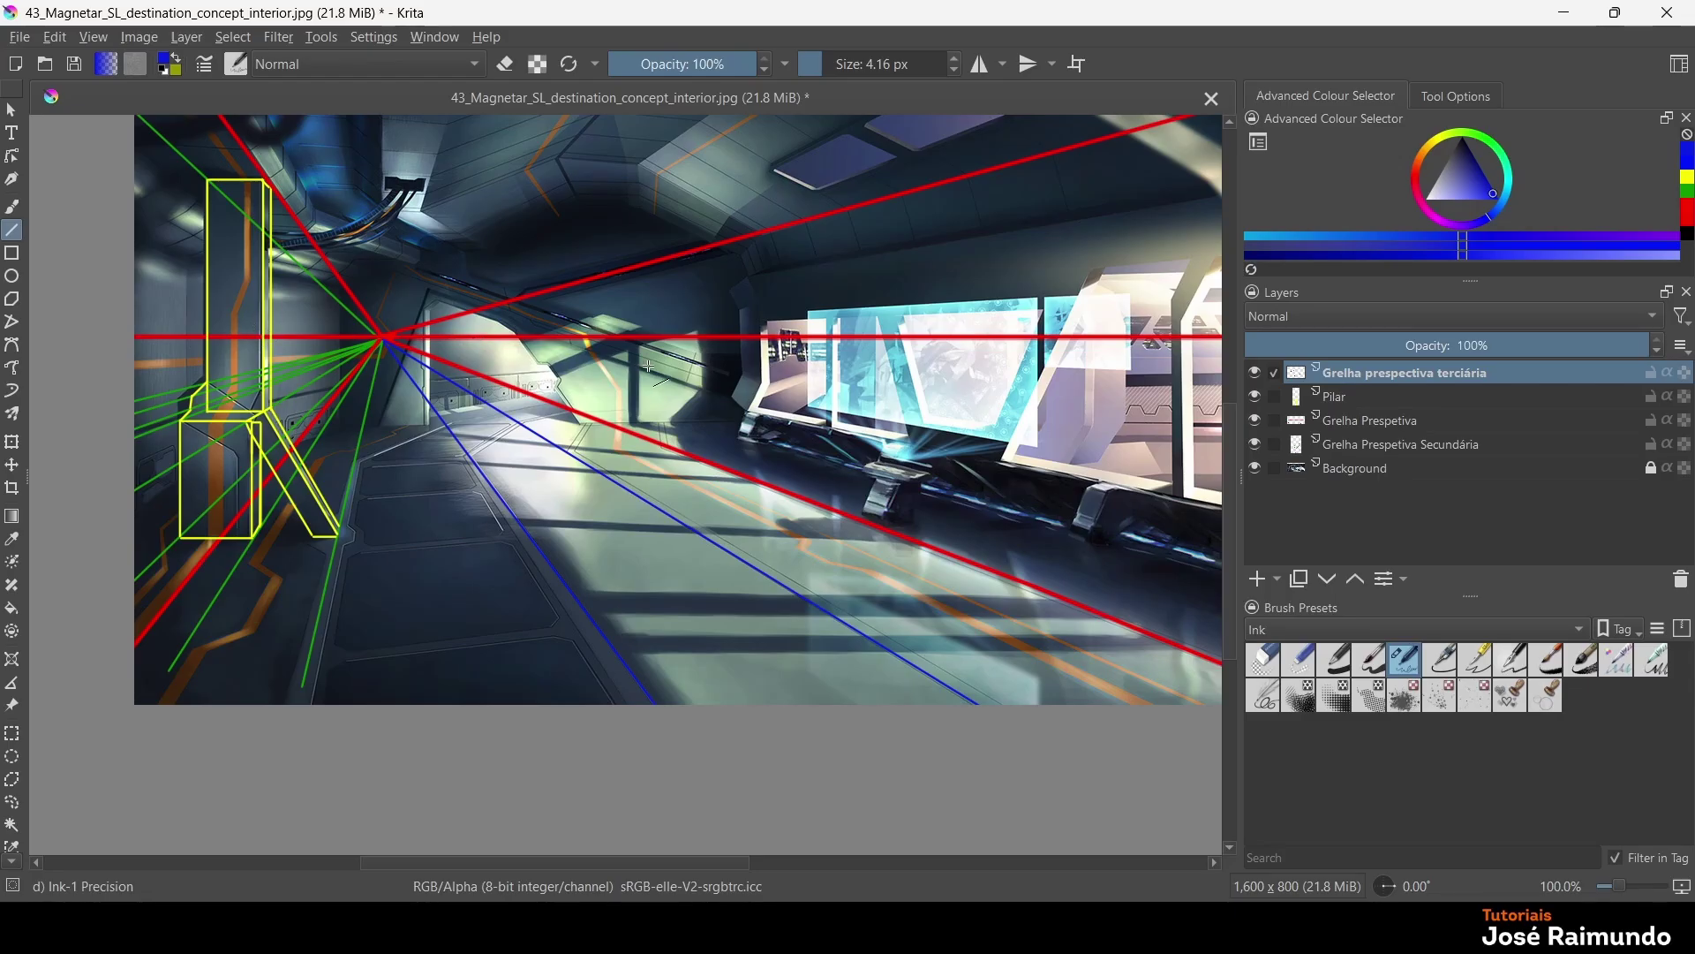
scroll(597, 585, "down", 3)
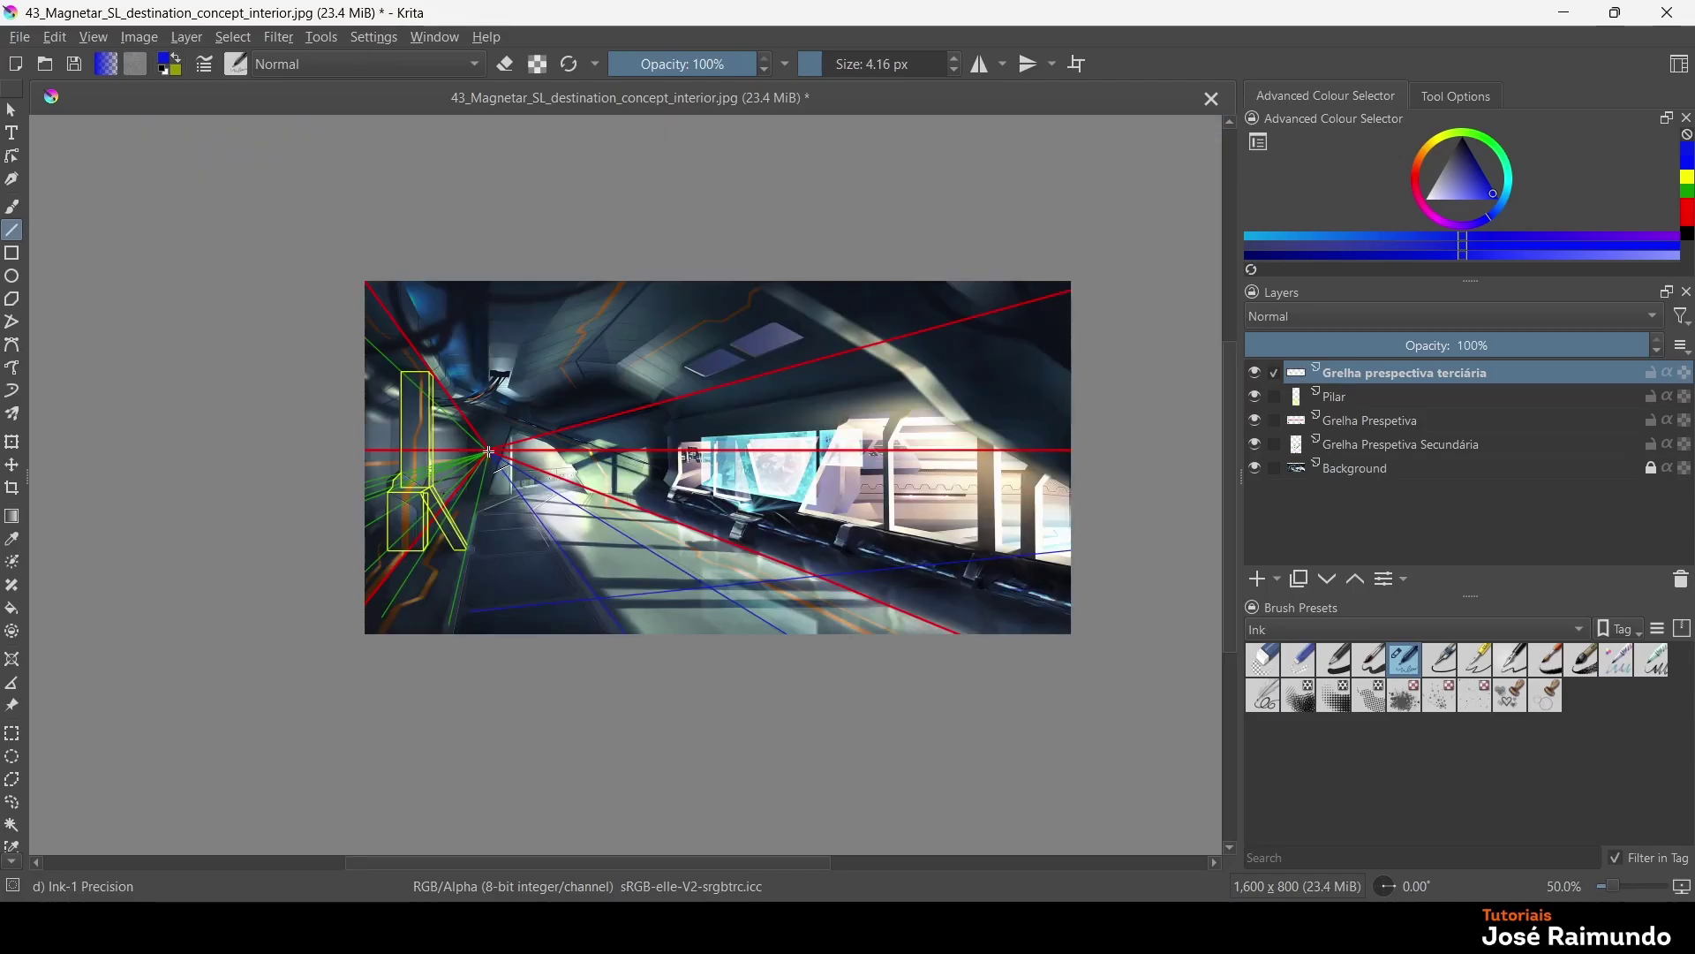
left_click_drag(664, 629, 607, 668)
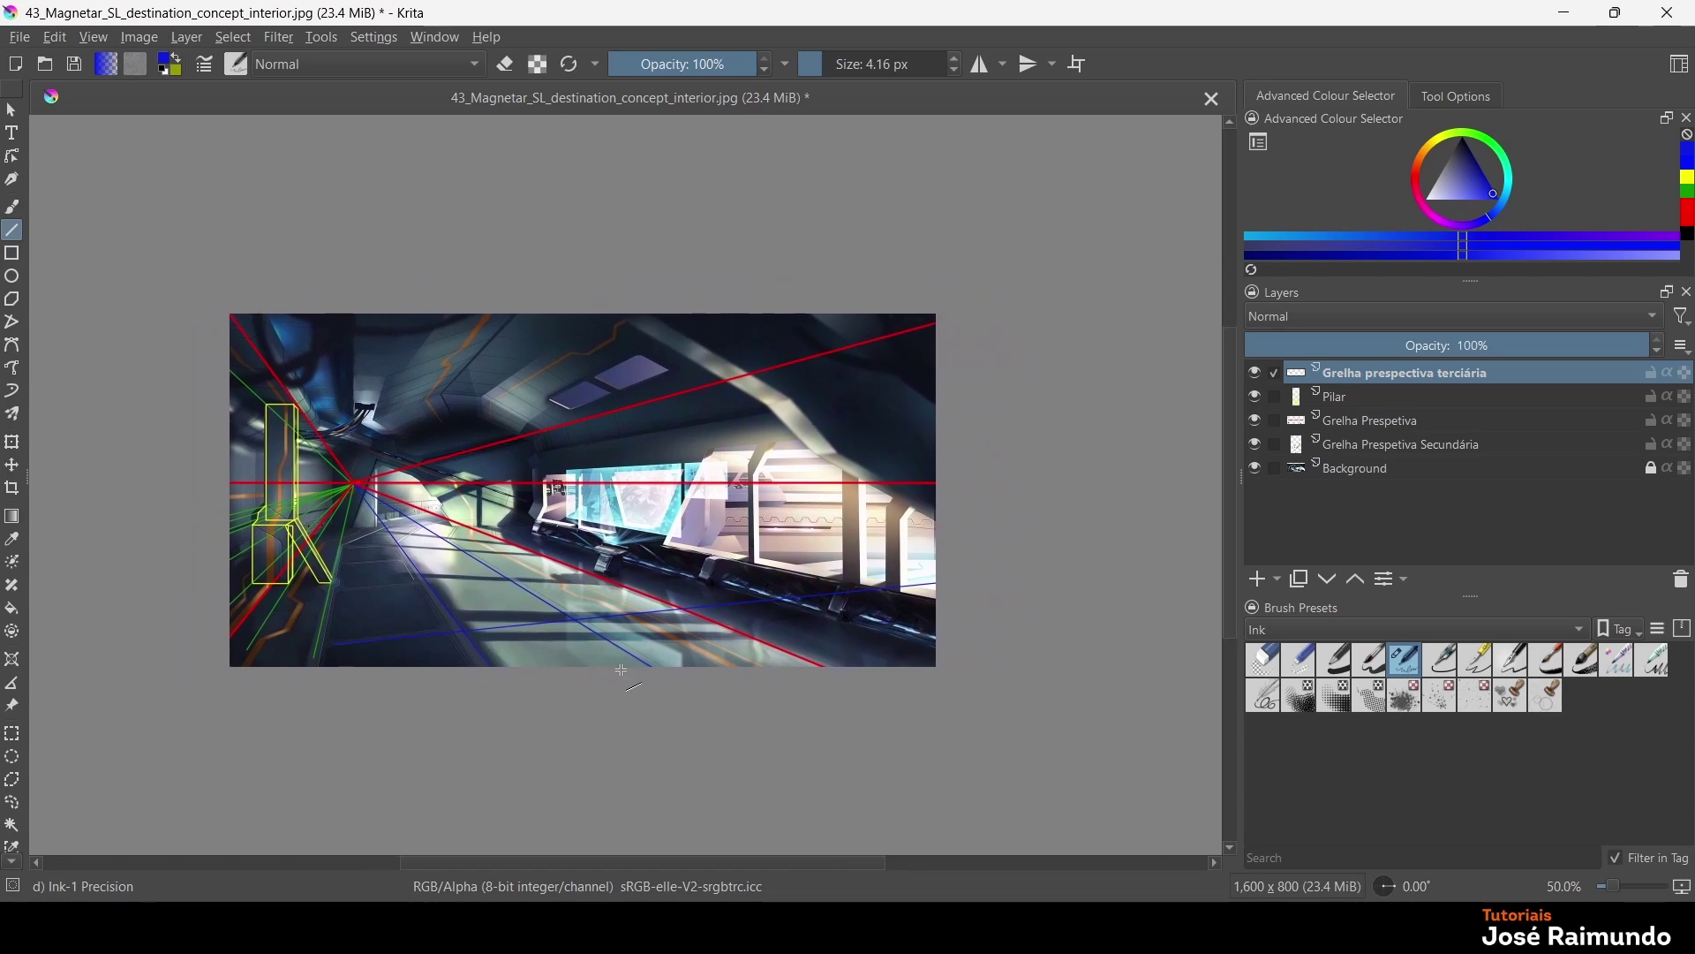
scroll(617, 663, "down", 2)
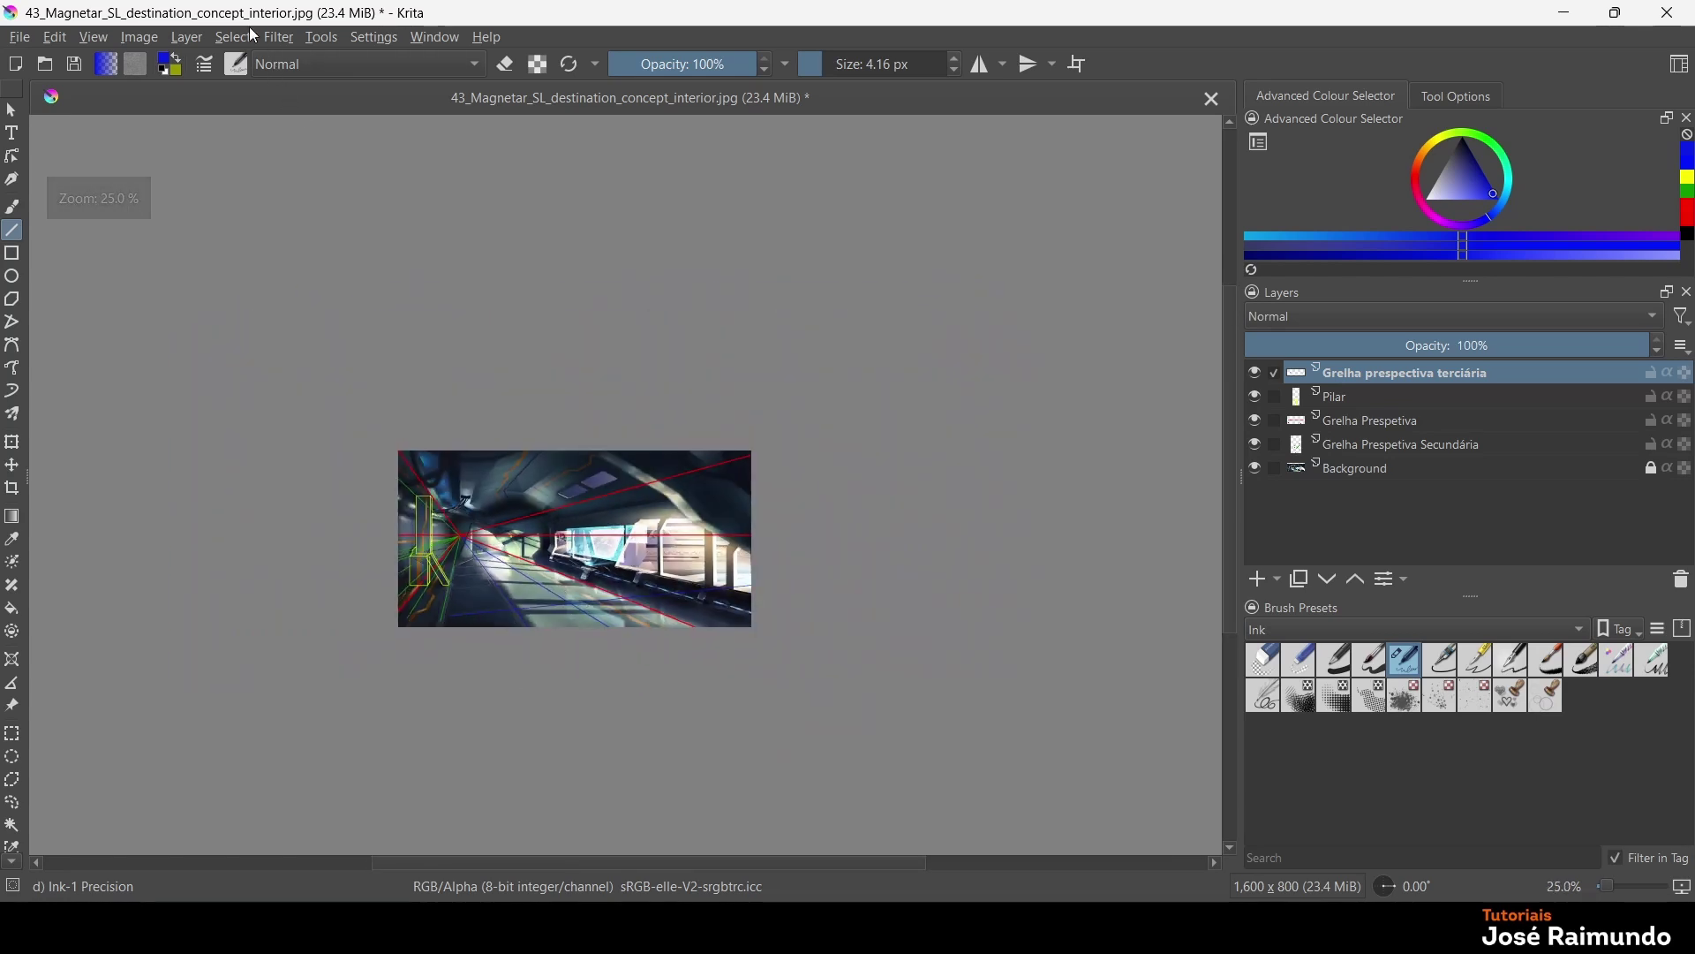
key("ctrl+alt+c")
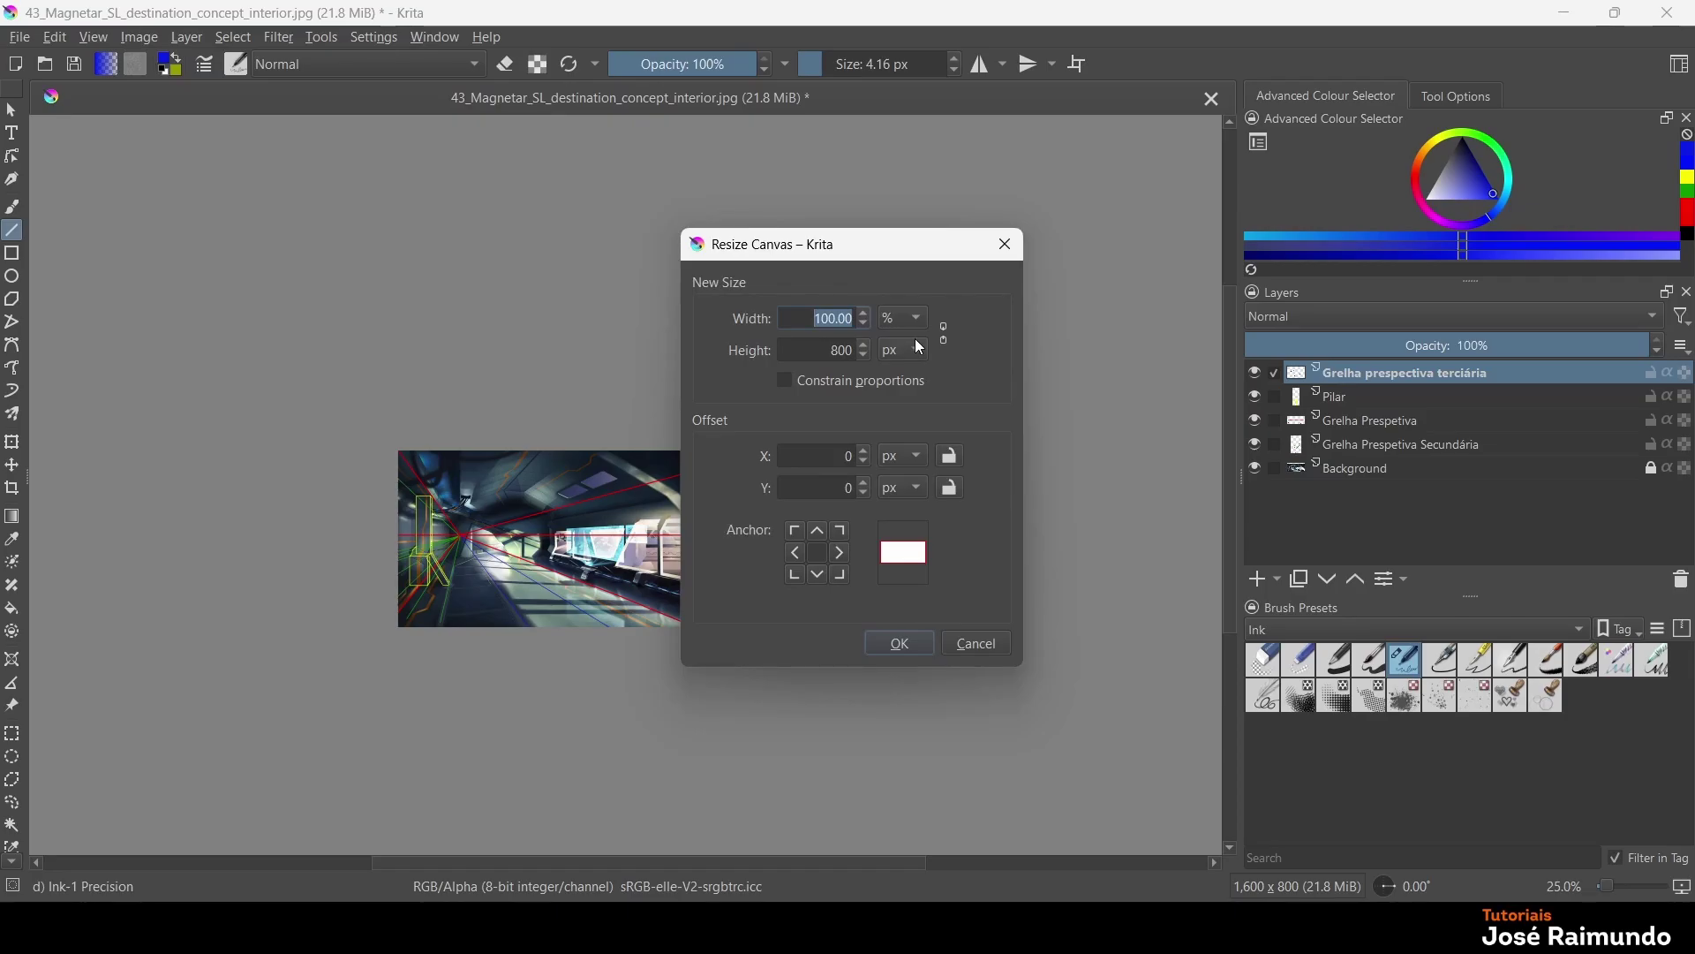
type("300")
left_click(864, 461)
left_click(864, 461)
left_click(865, 461)
left_click(864, 461)
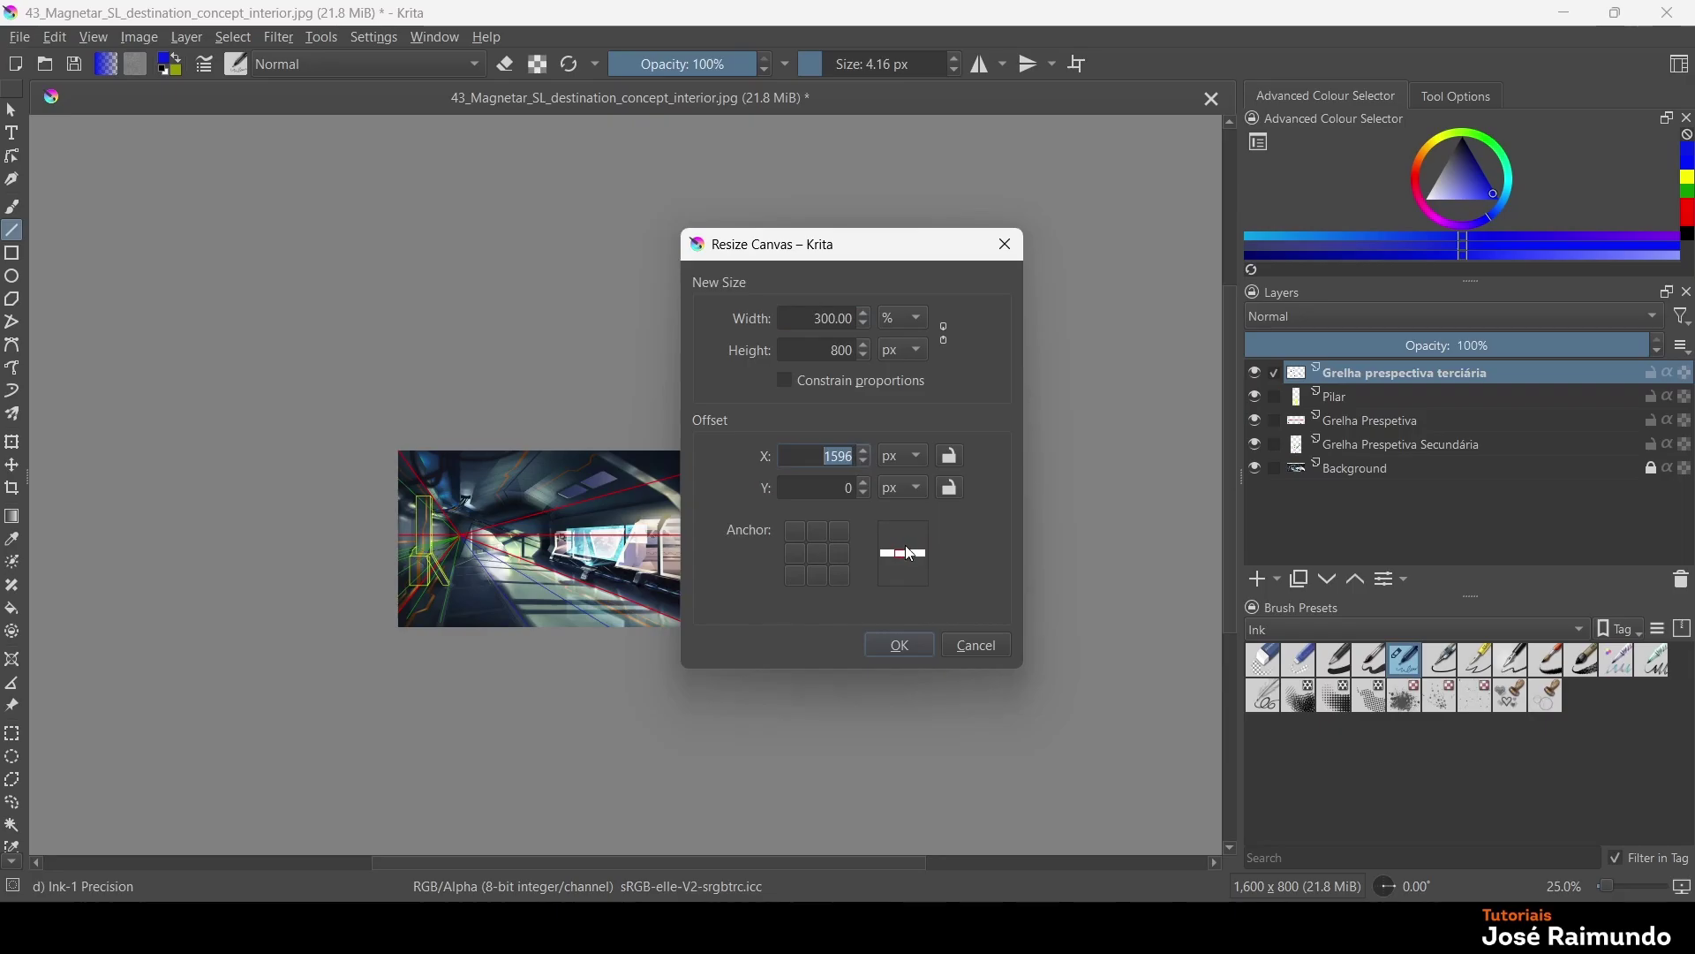
left_click_drag(911, 555, 892, 554)
left_click(849, 486)
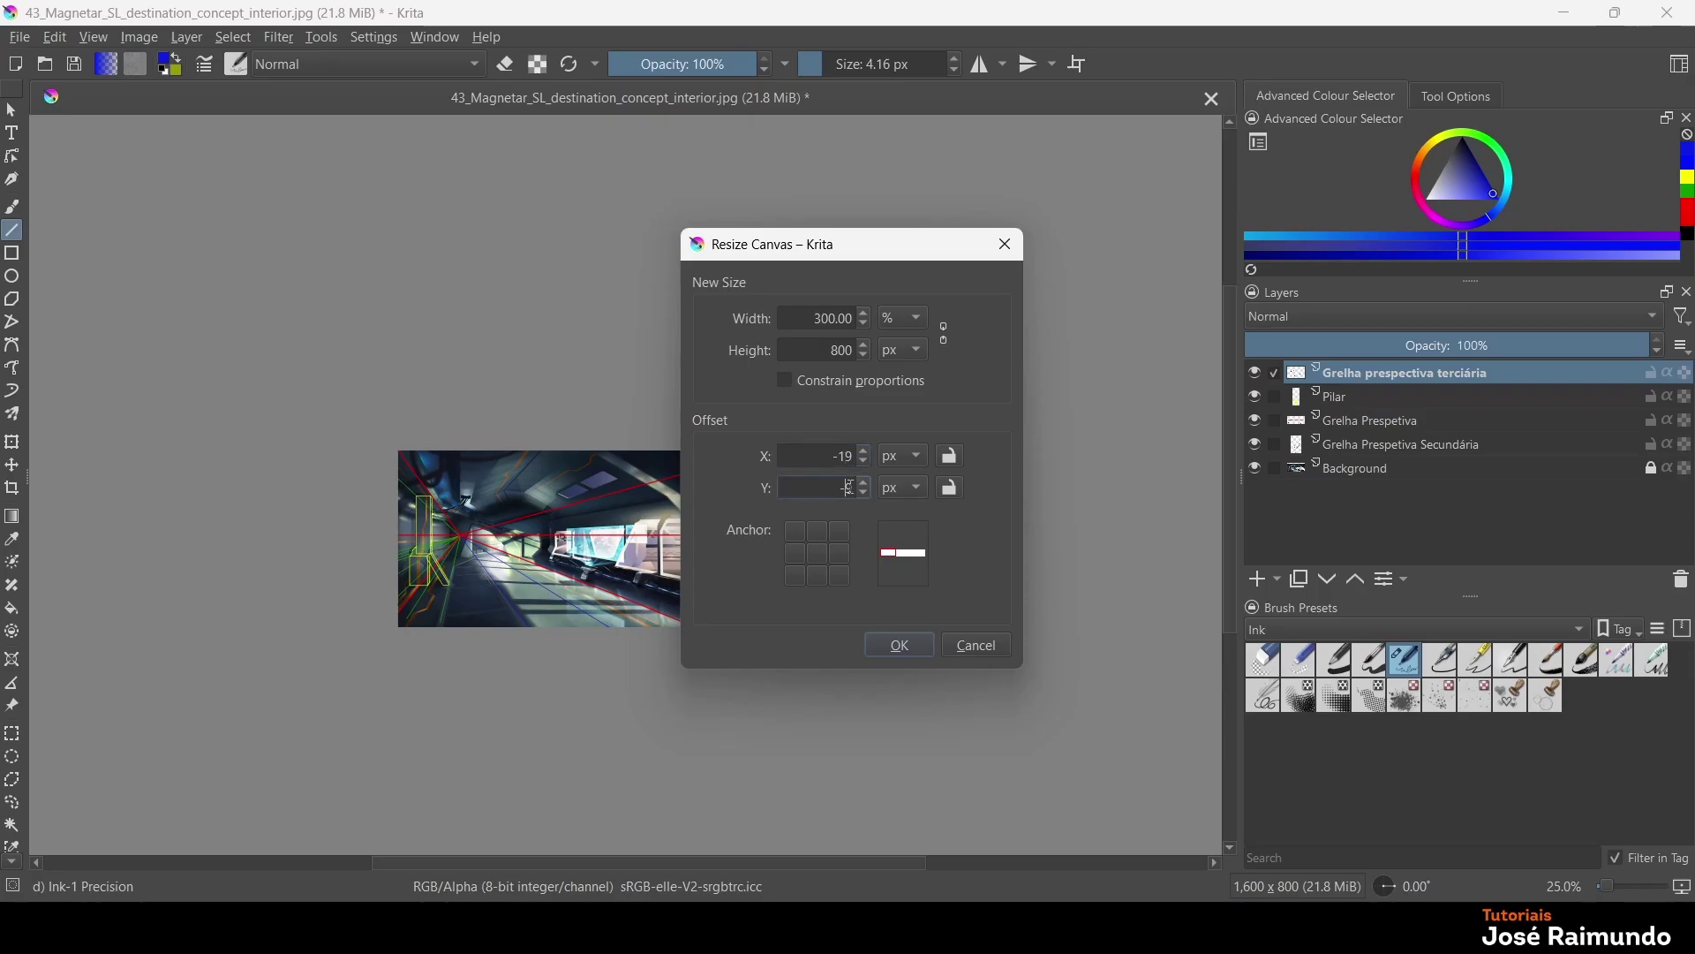
type("0")
double_click(844, 464)
type("0")
key("Return")
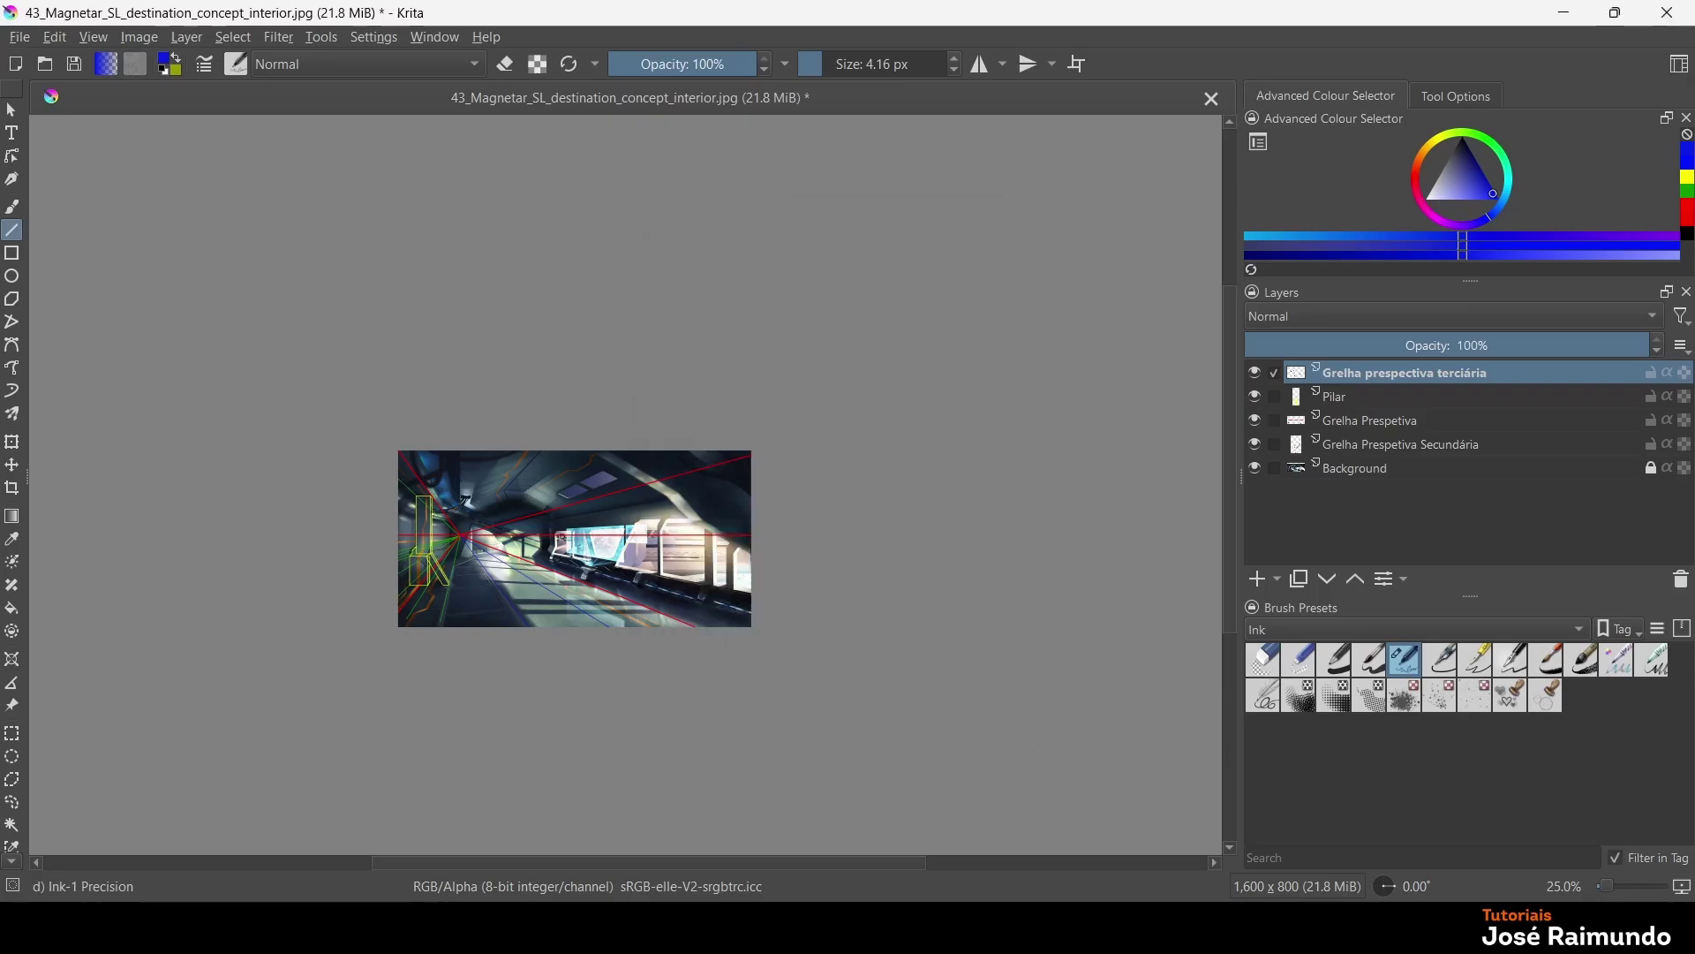
Draw a blue horizon line and two blue floor lines following the shadow edges, extending them far into the blank canvas area
left_click_drag(867, 554, 609, 506)
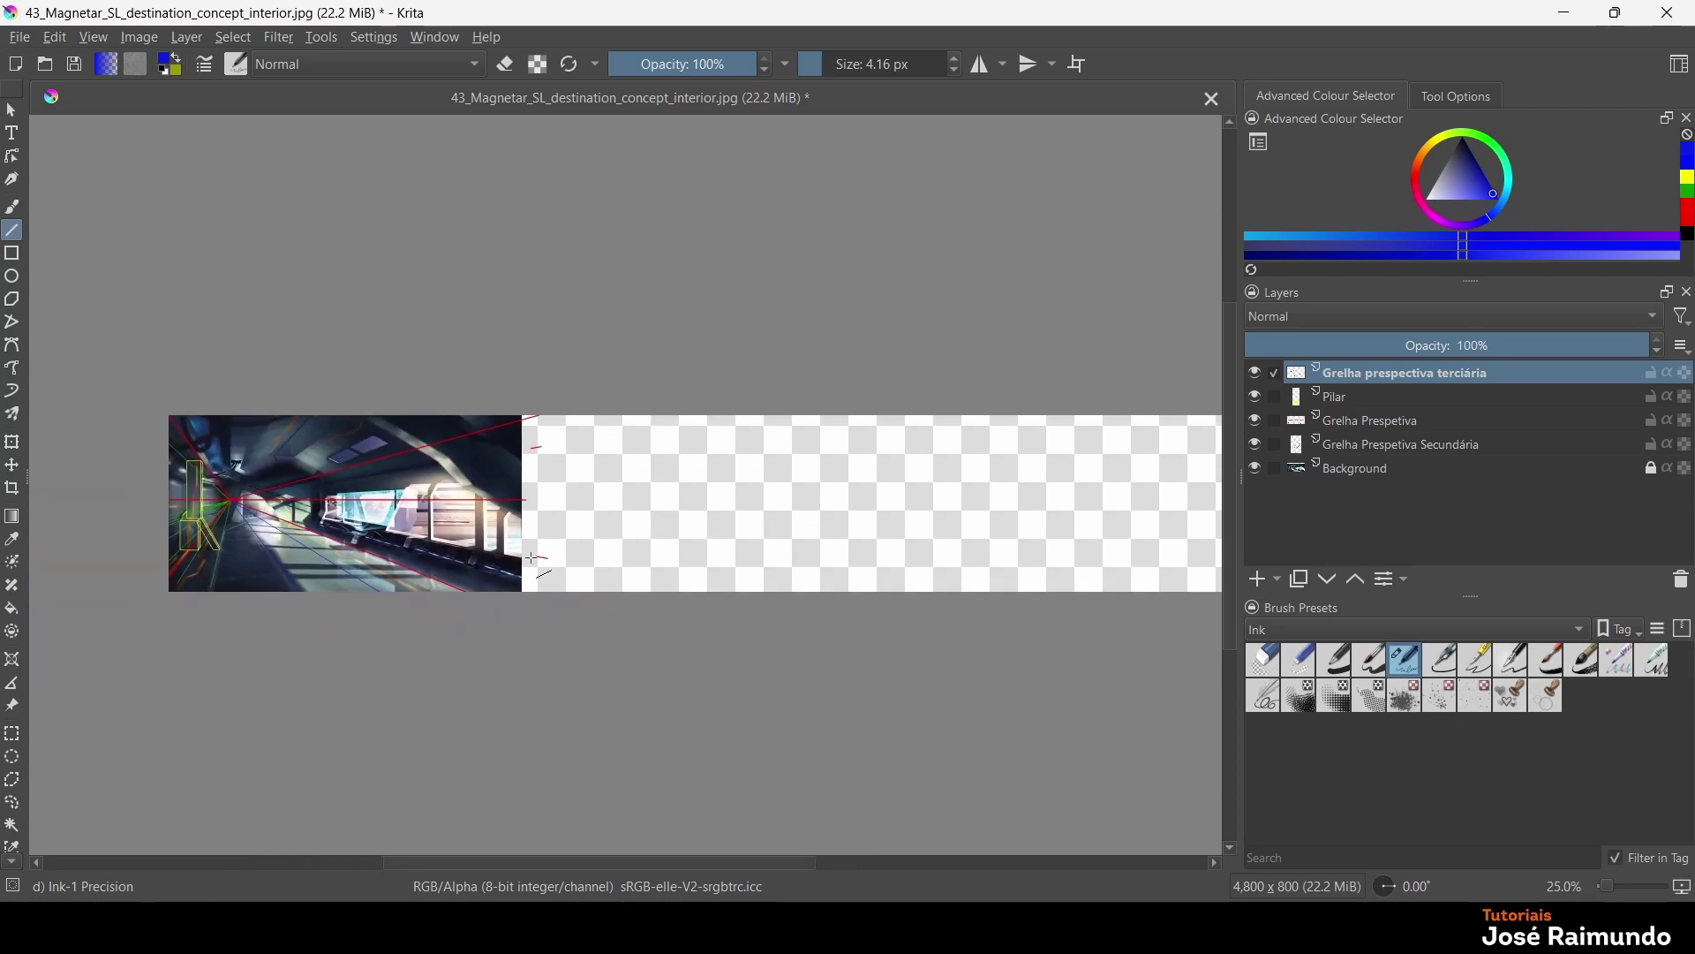
scroll(533, 559, "up", 2)
left_click_drag(532, 559, 767, 552)
scroll(766, 552, "down", 1)
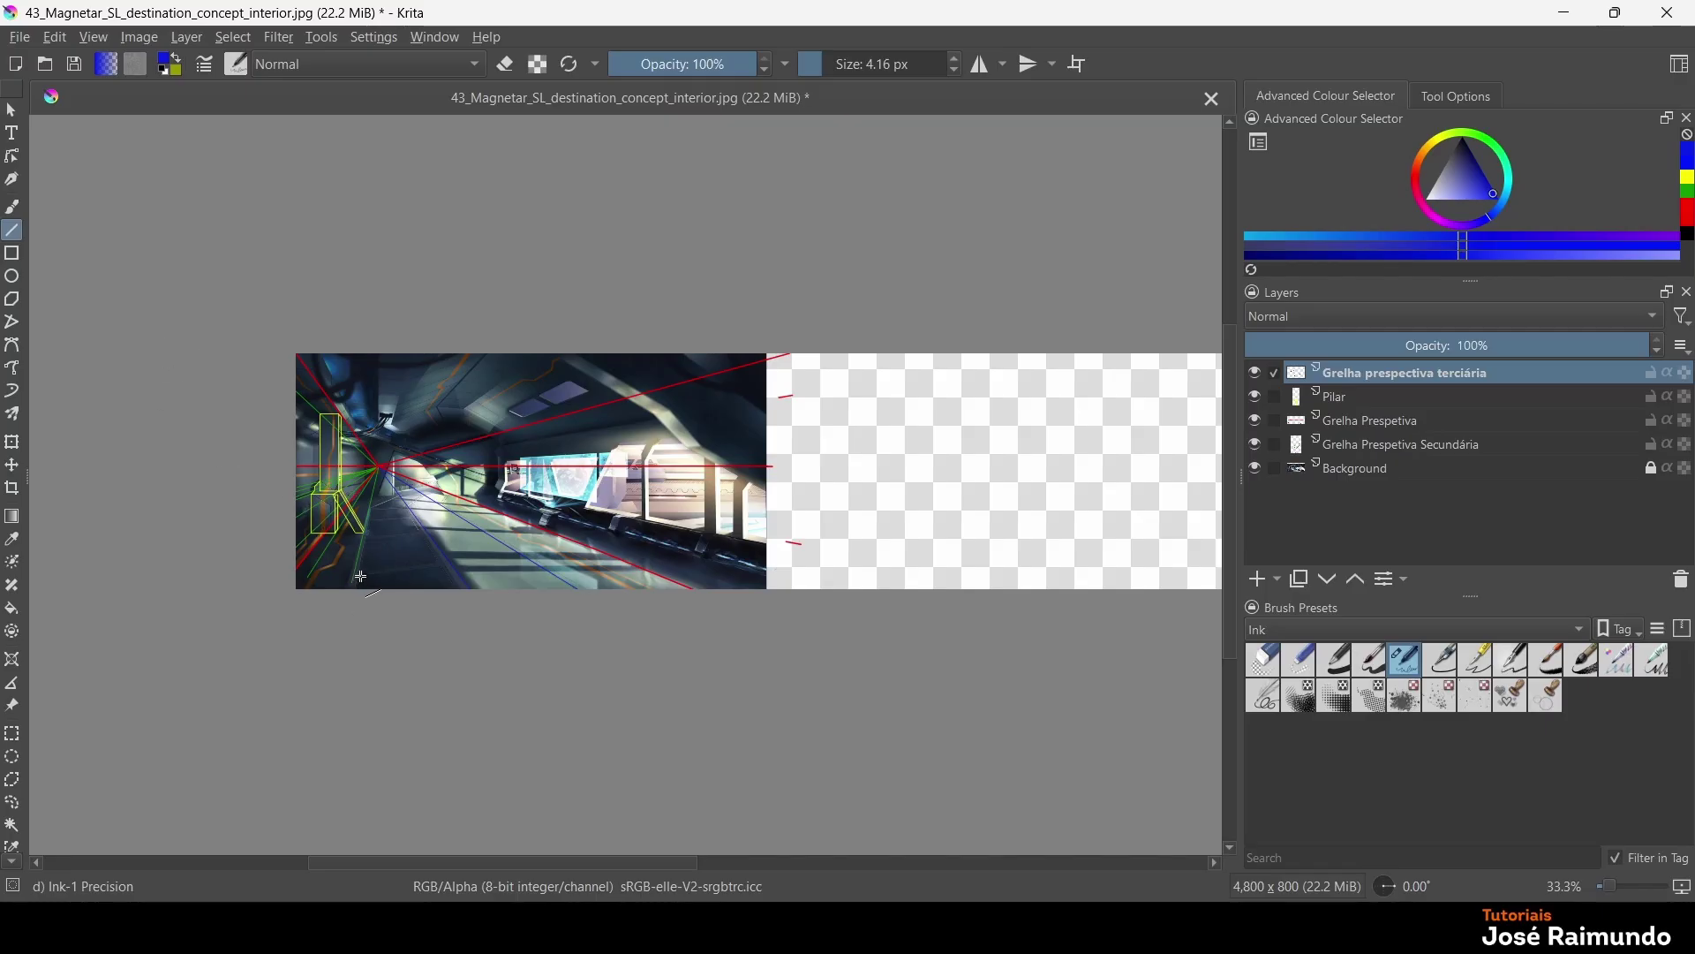
mouse_move(362, 575)
left_mouse_down()
mouse_move(883, 537)
mouse_move(1581, 445)
left_mouse_up()
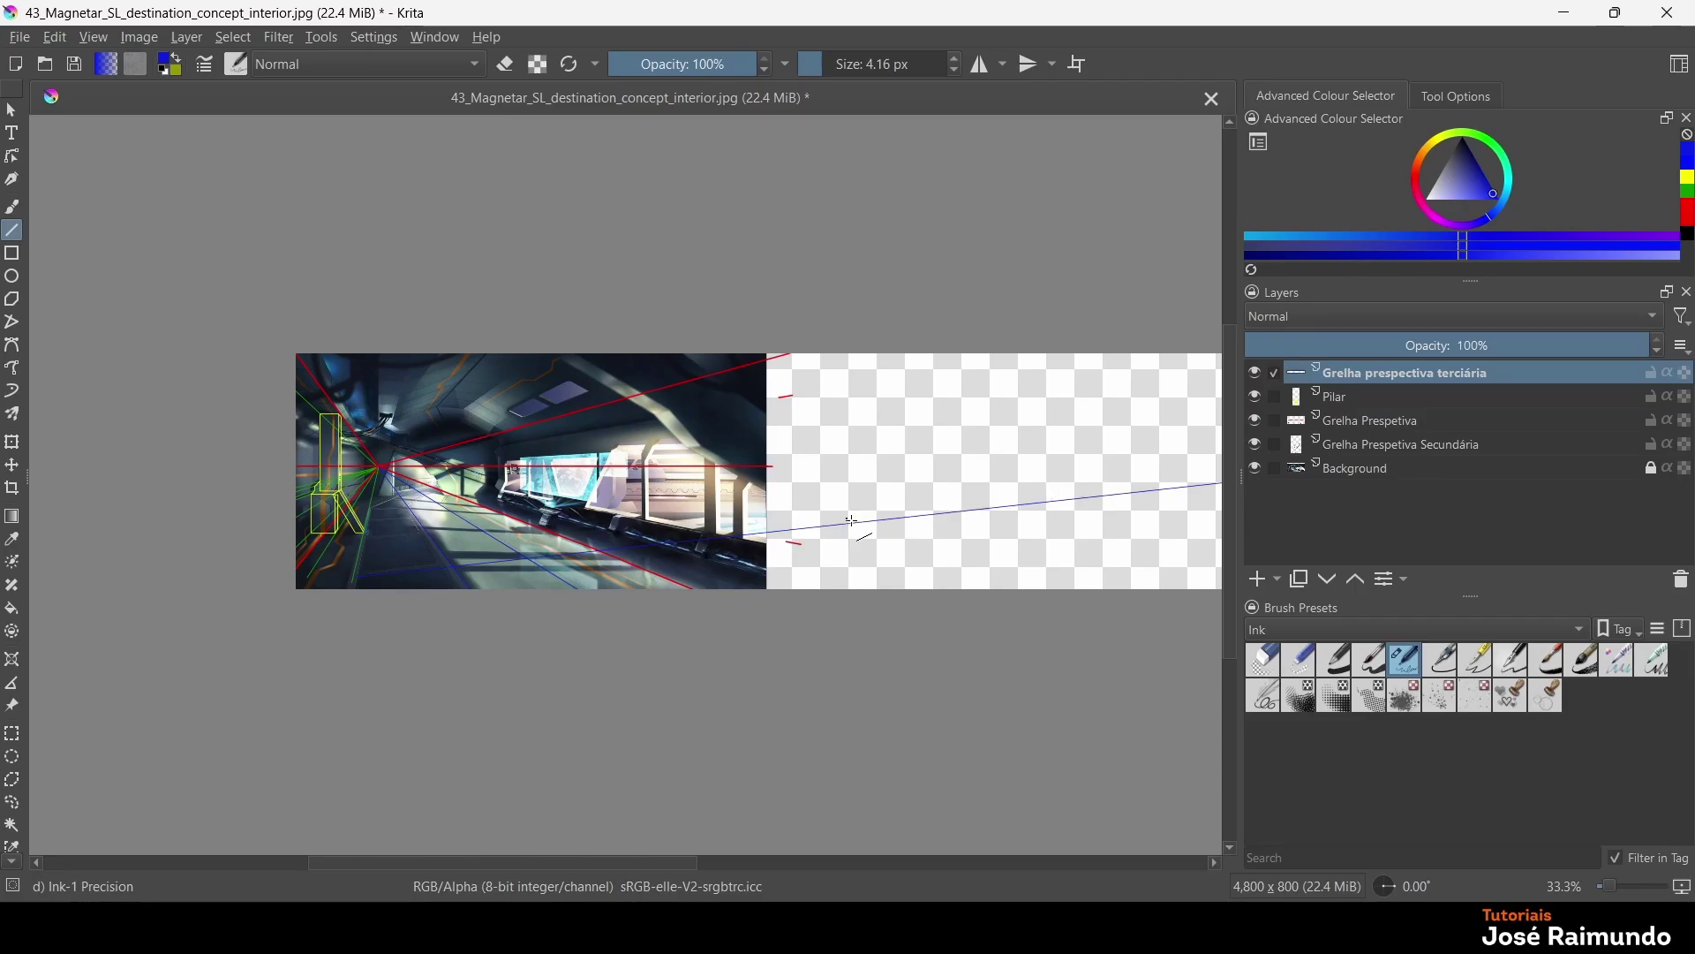
left_click_drag(933, 530, 738, 587)
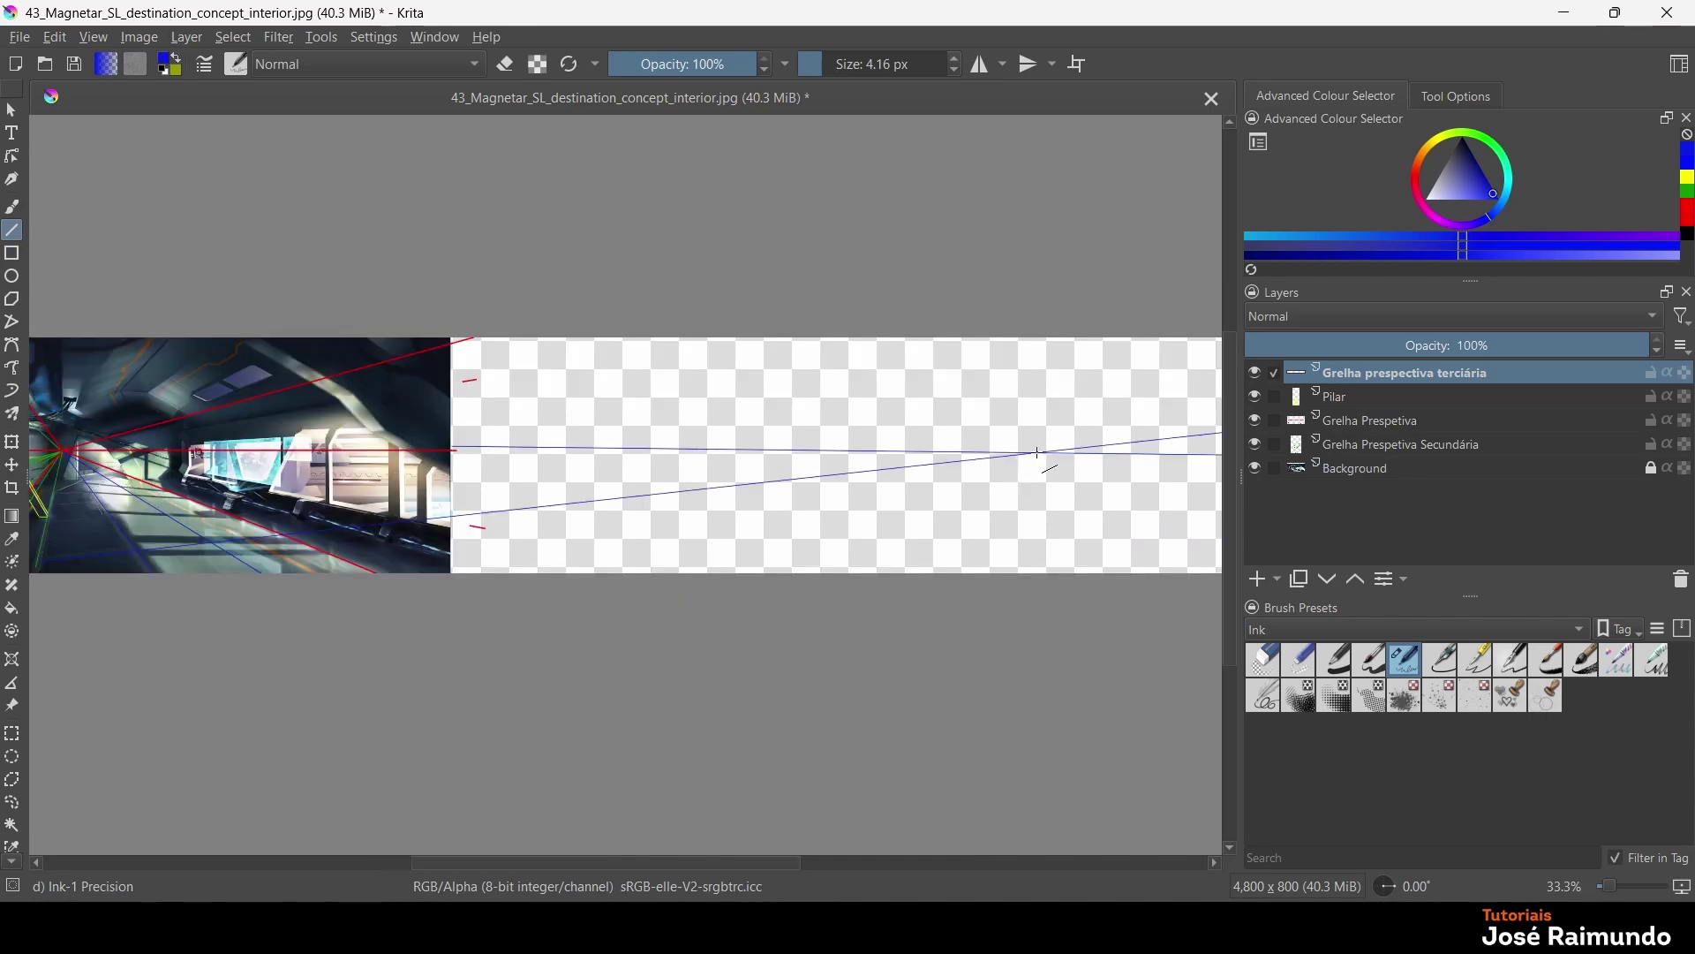
left_click_drag(1029, 457, 150, 564)
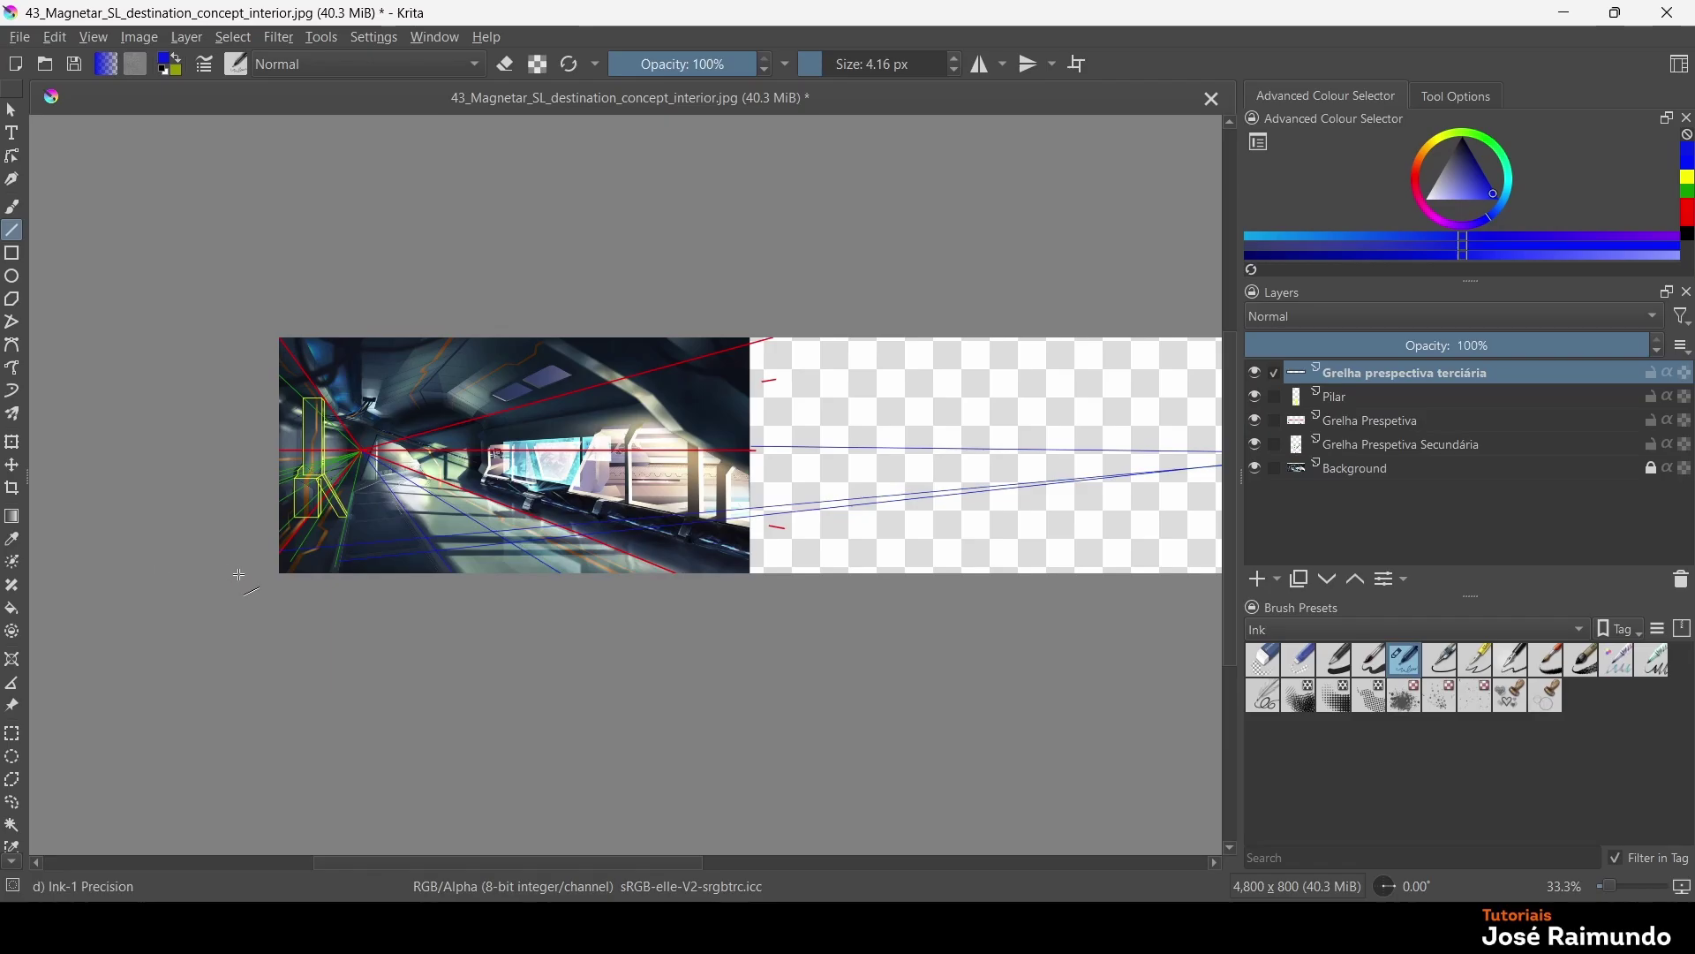
Draw two more blue lines from the vanishing point across the floor, one on each side of the outer blue floor line
key("1")
left_click_drag(453, 566, 382, 623)
left_click_drag(470, 541, 602, 556)
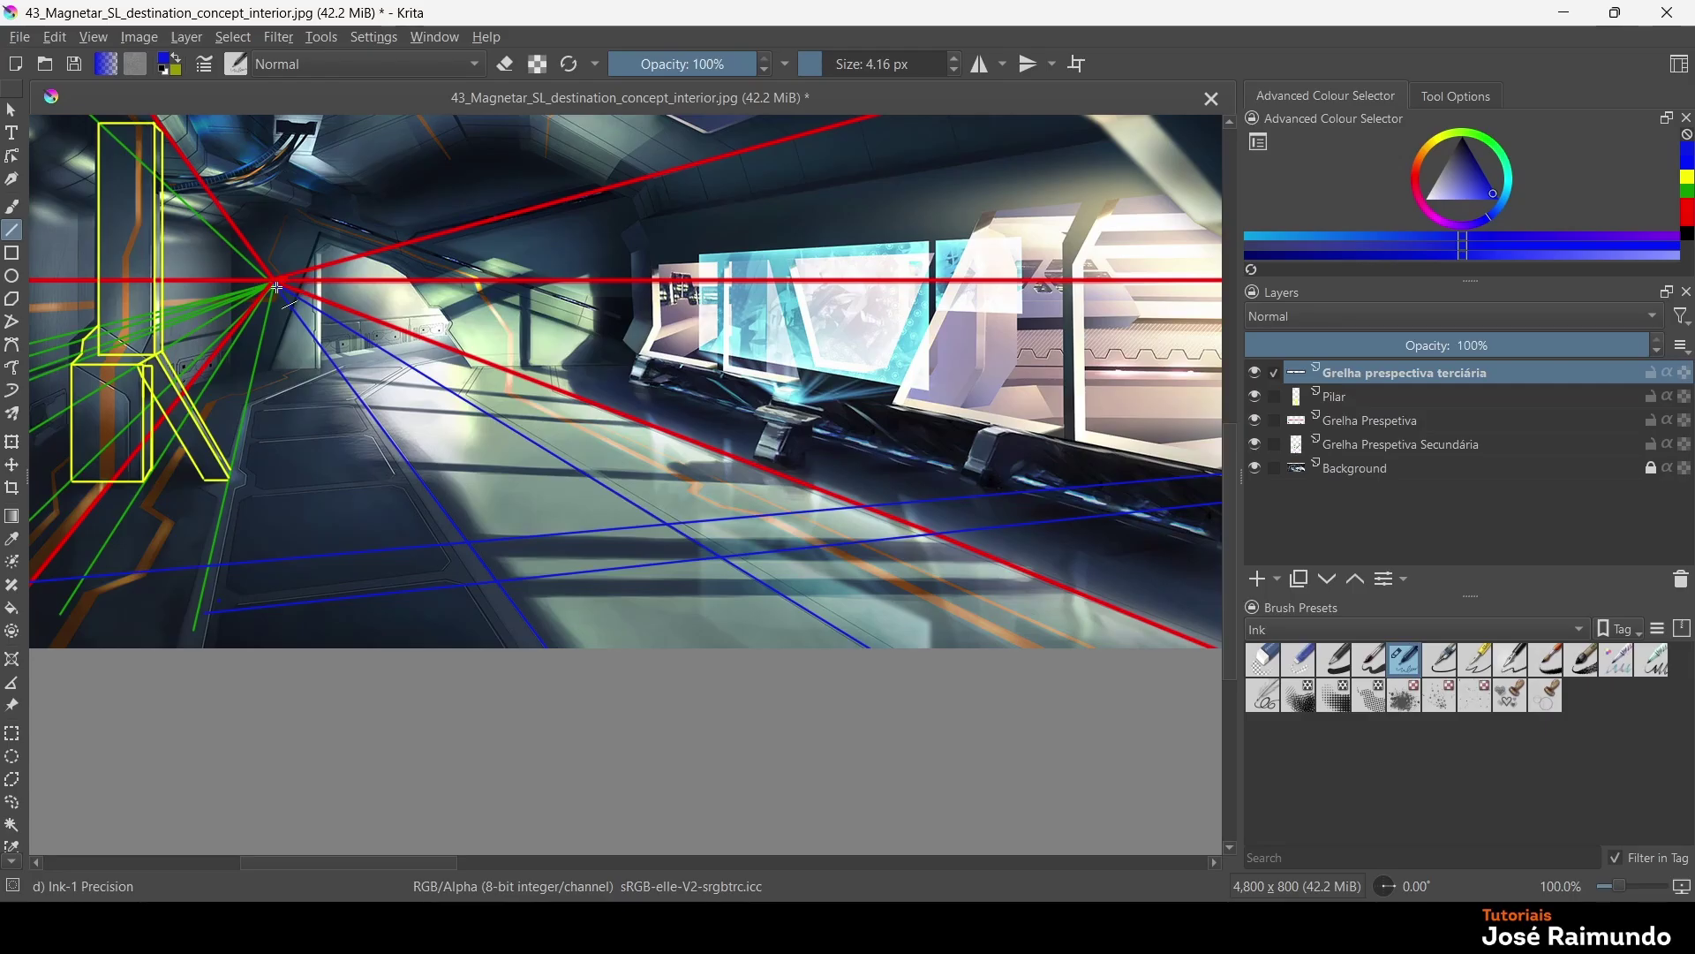
left_click_drag(276, 283, 767, 674)
left_click_drag(766, 673, 767, 674)
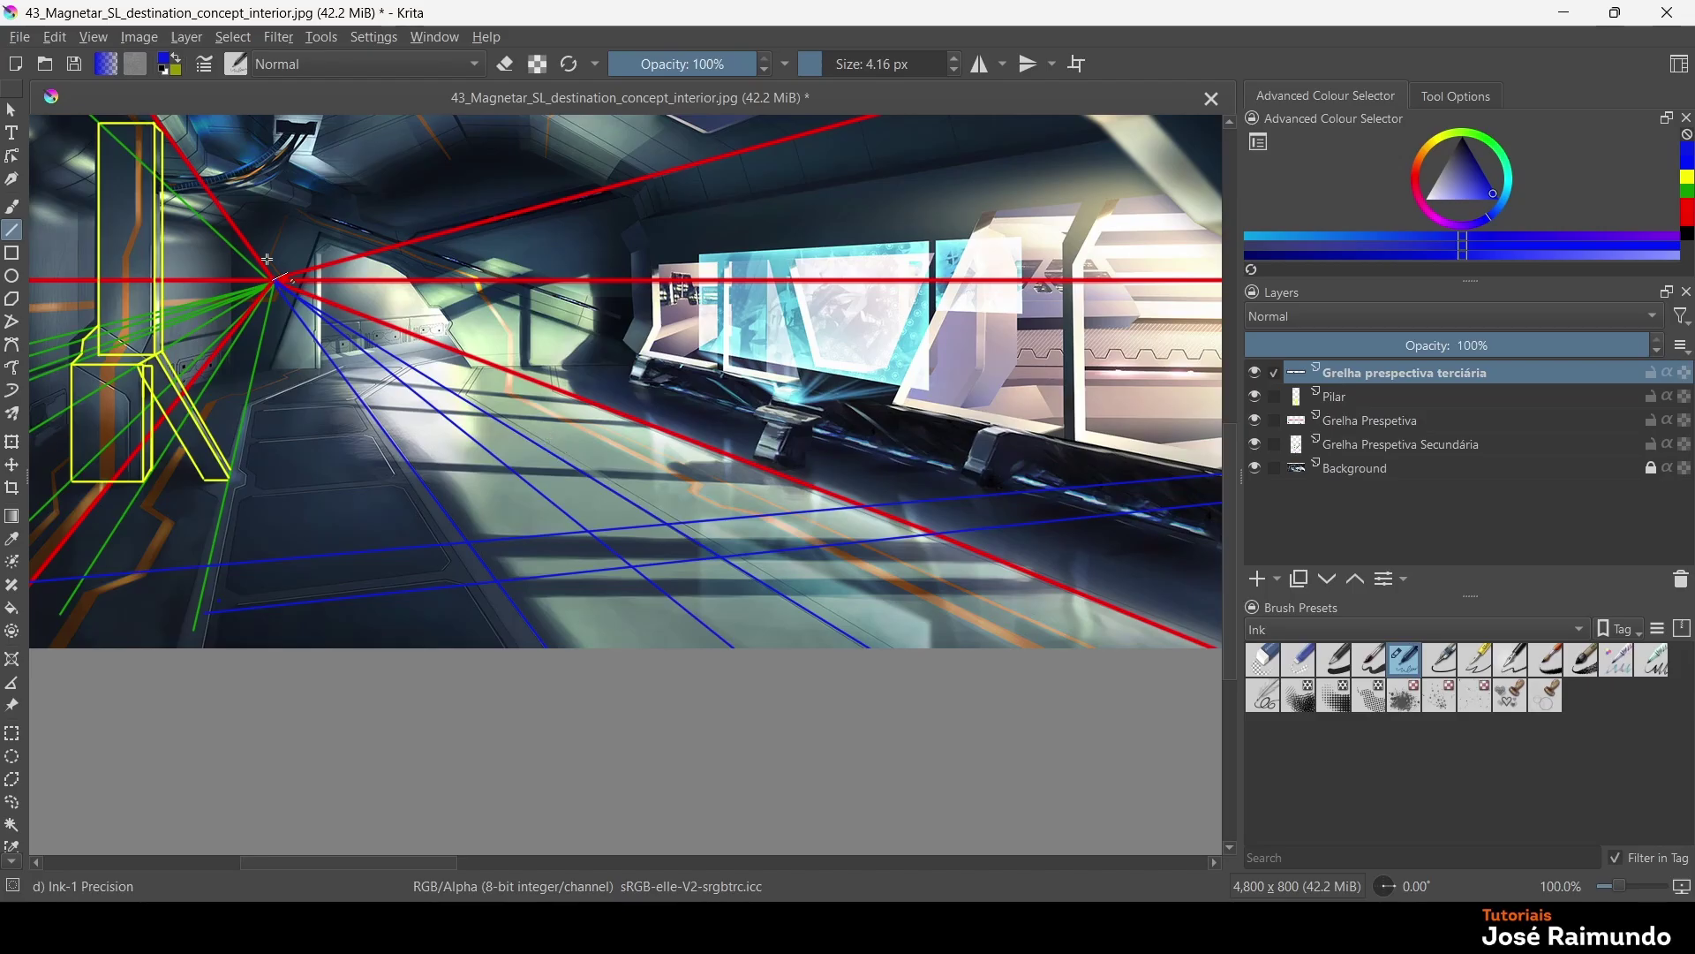
mouse_move(275, 281)
left_mouse_down()
mouse_move(565, 397)
mouse_move(618, 466)
mouse_move(1013, 681)
left_mouse_up()
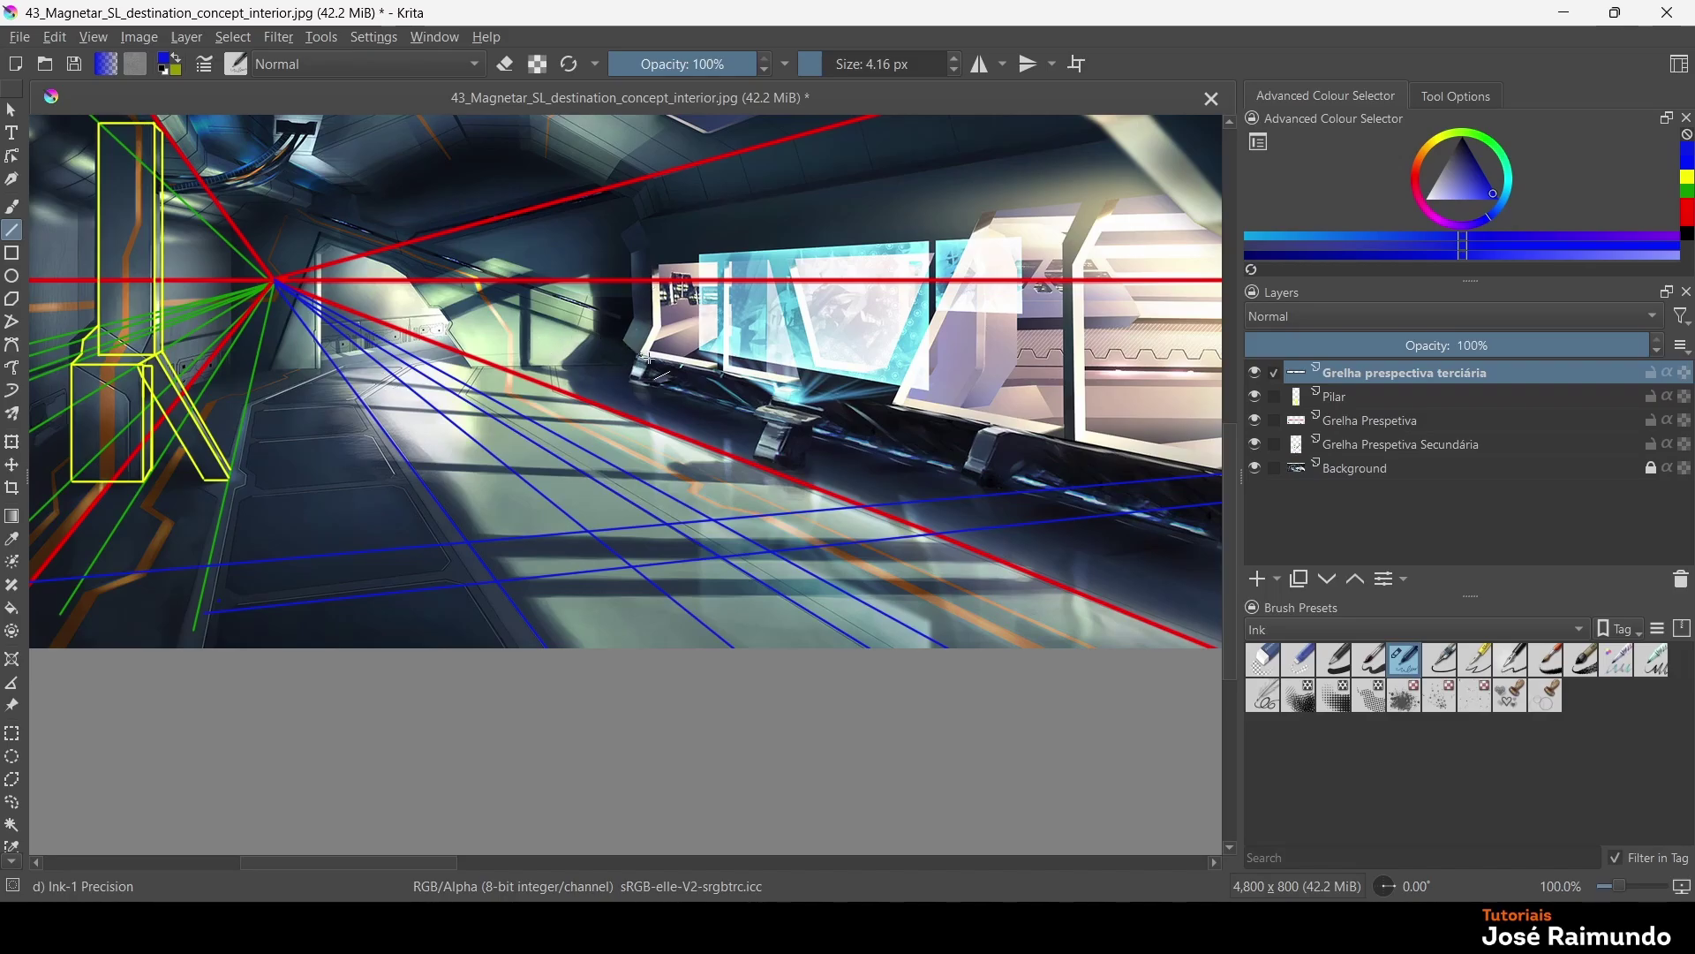
Add a paint layer above the tertiary grid and name it "Pilar Secundário"
scroll(779, 412, "down", 5)
scroll(605, 332, "up", 7)
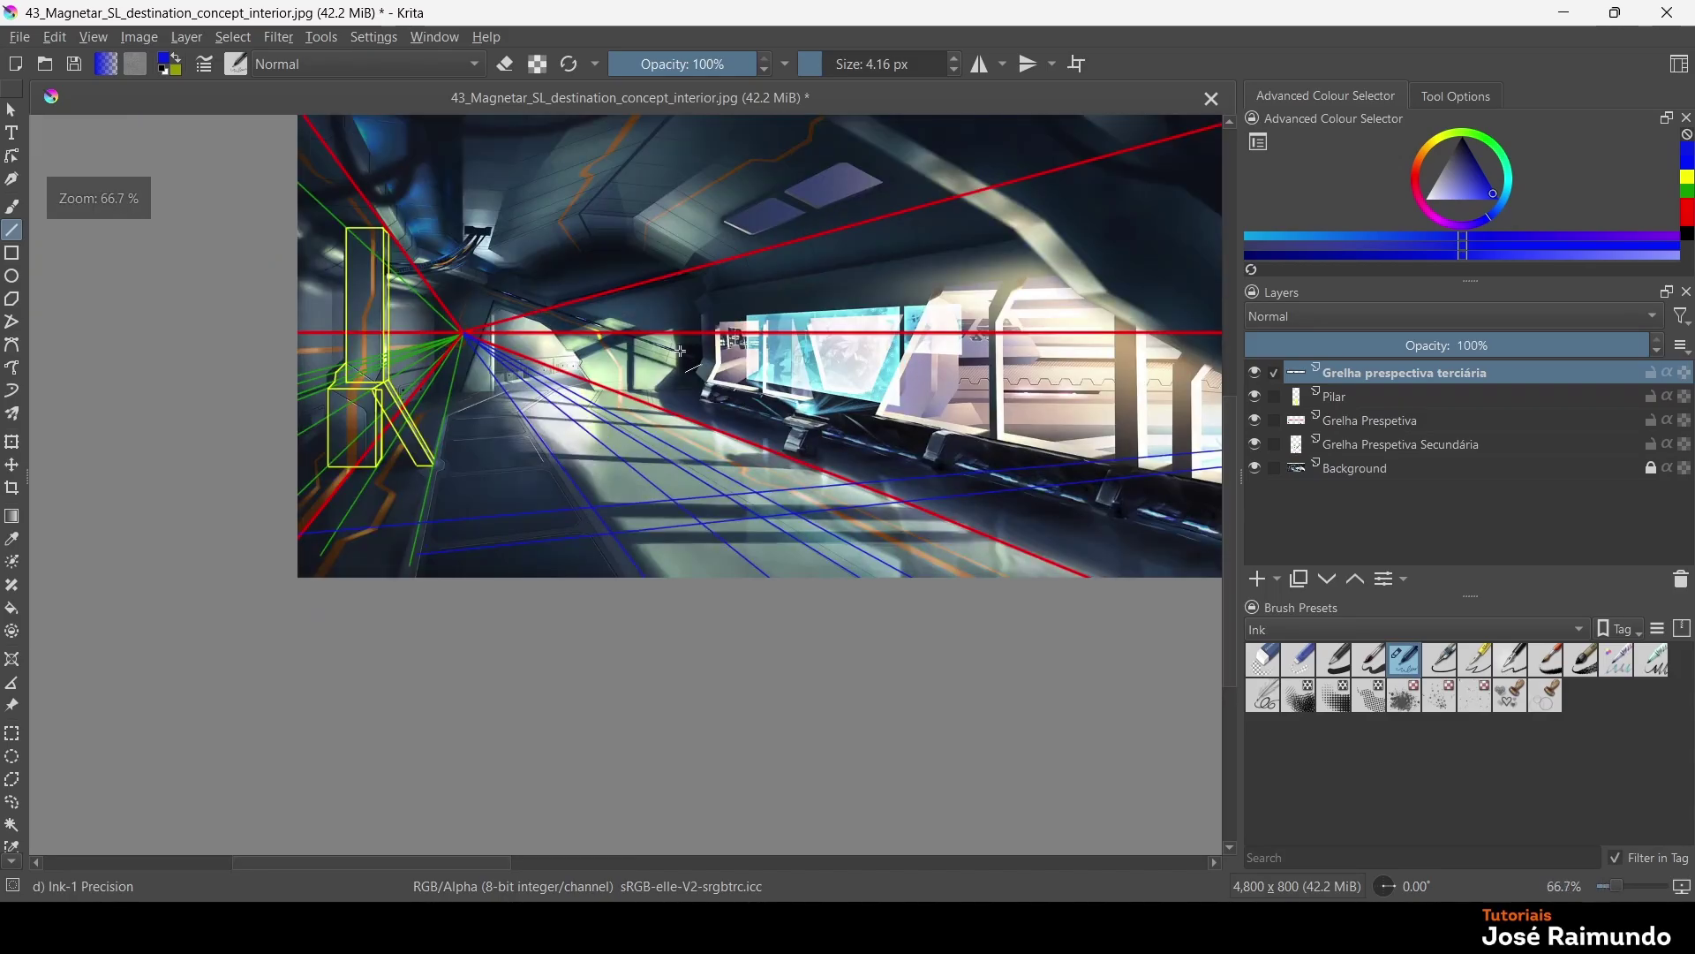
scroll(606, 331, "down", 1)
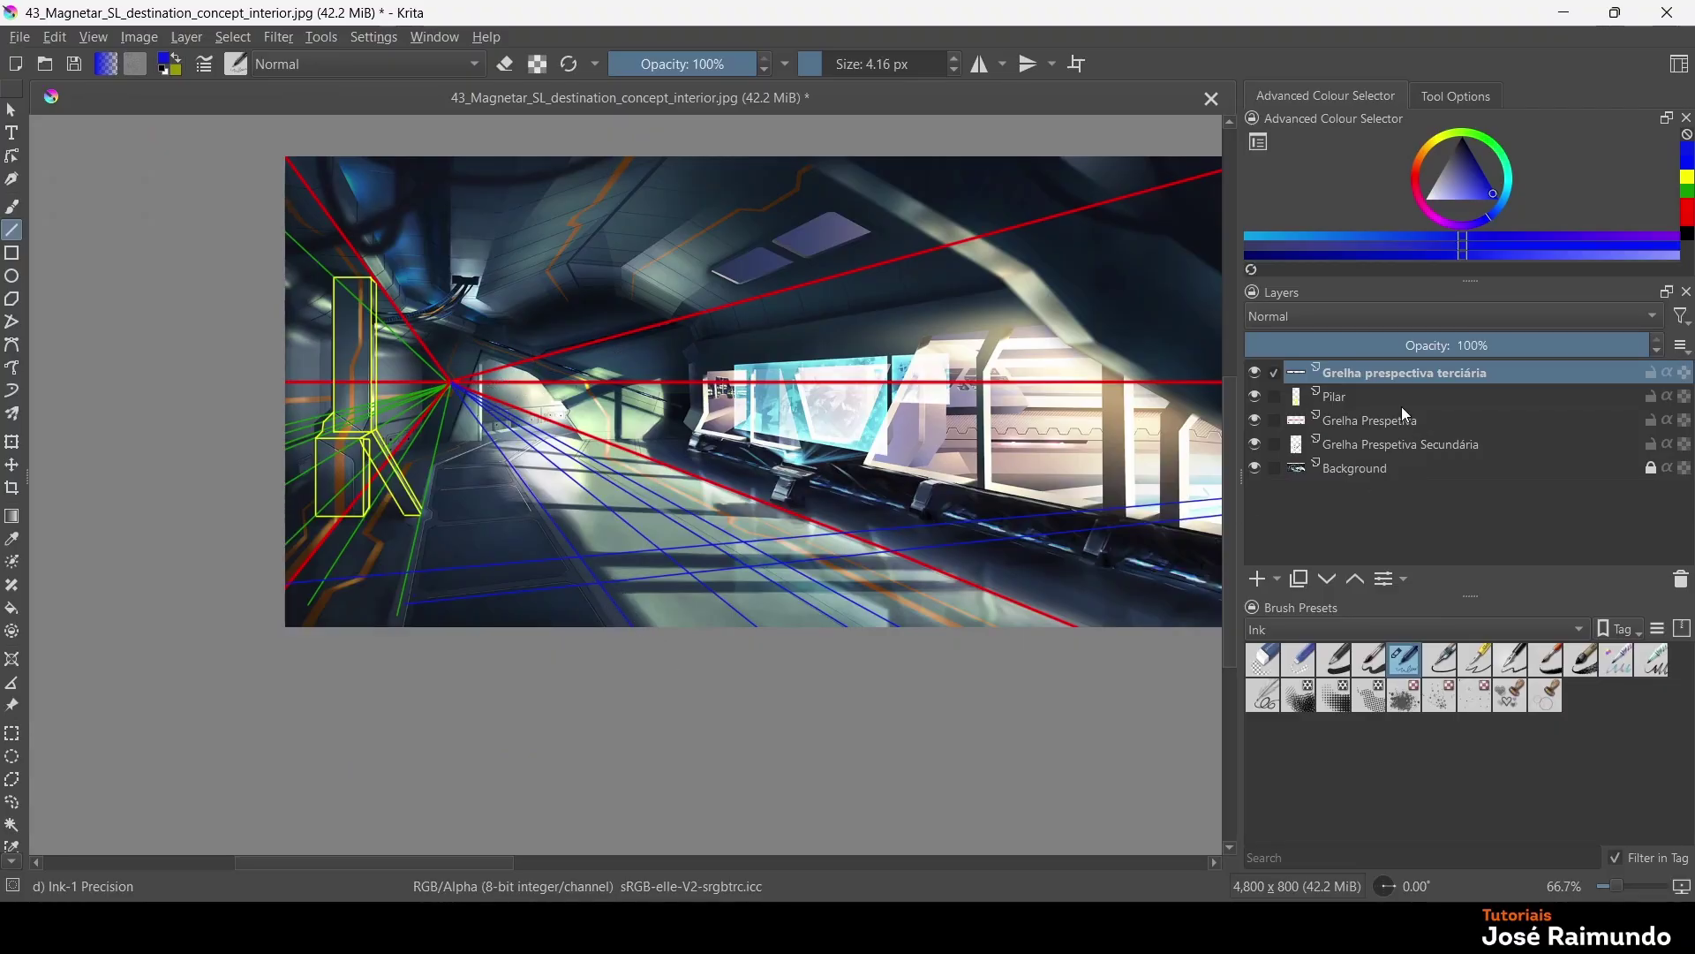
left_click(1262, 580)
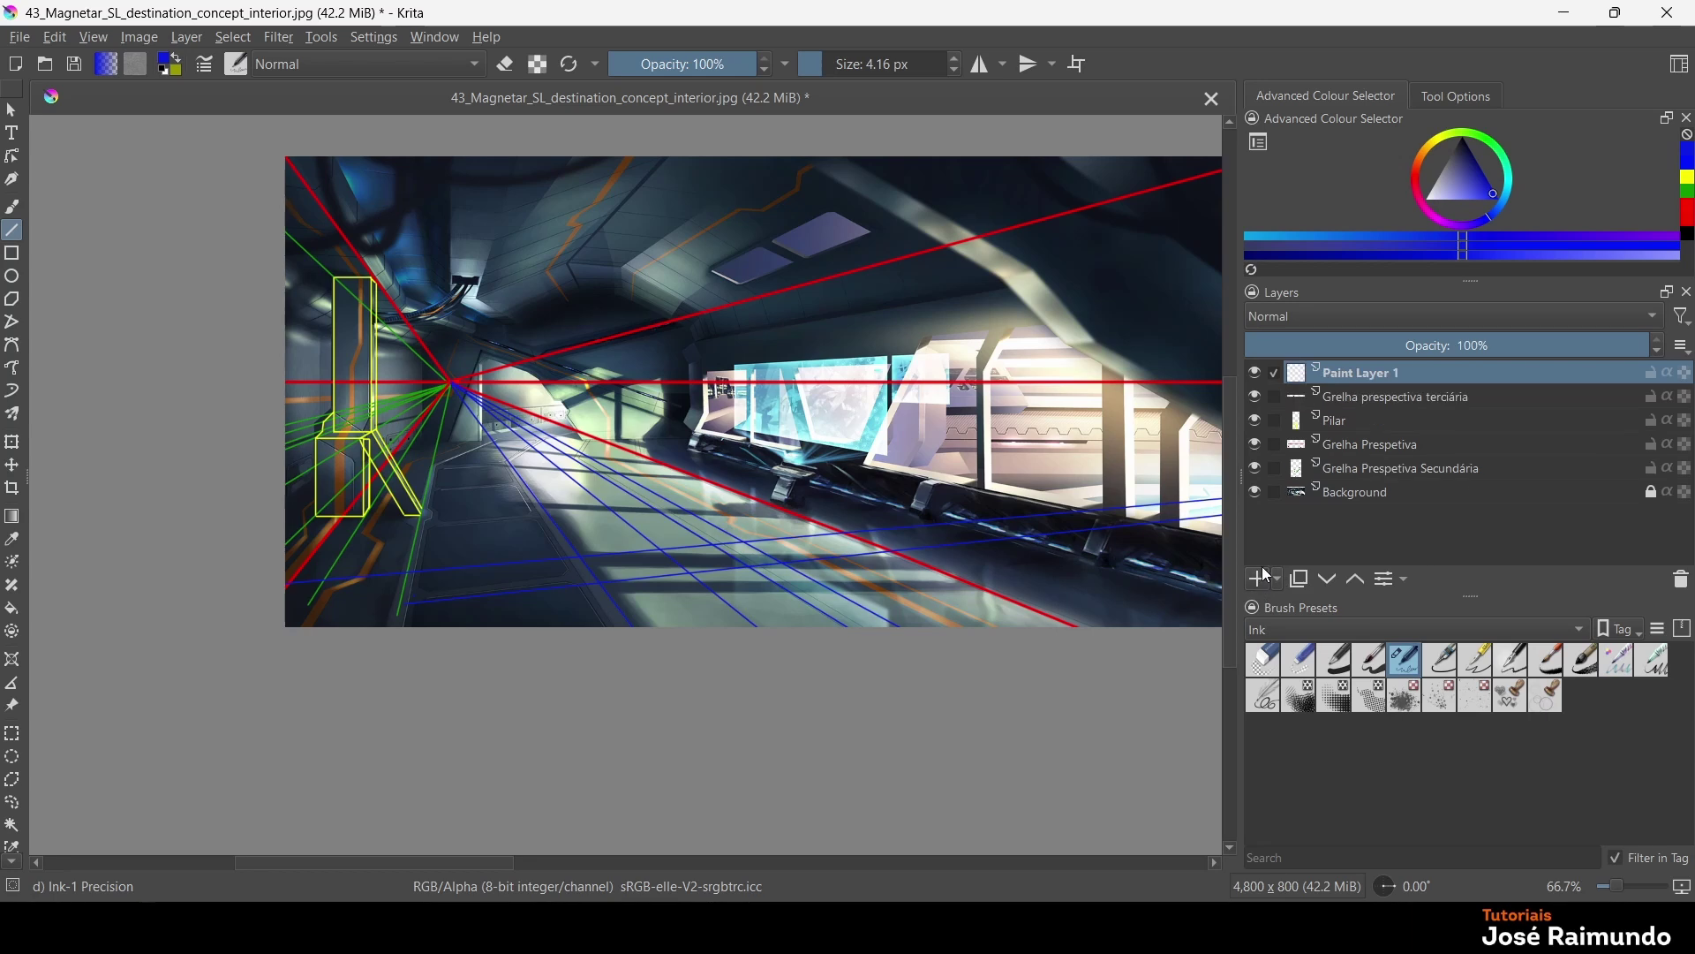
double_click(1356, 372)
type("P")
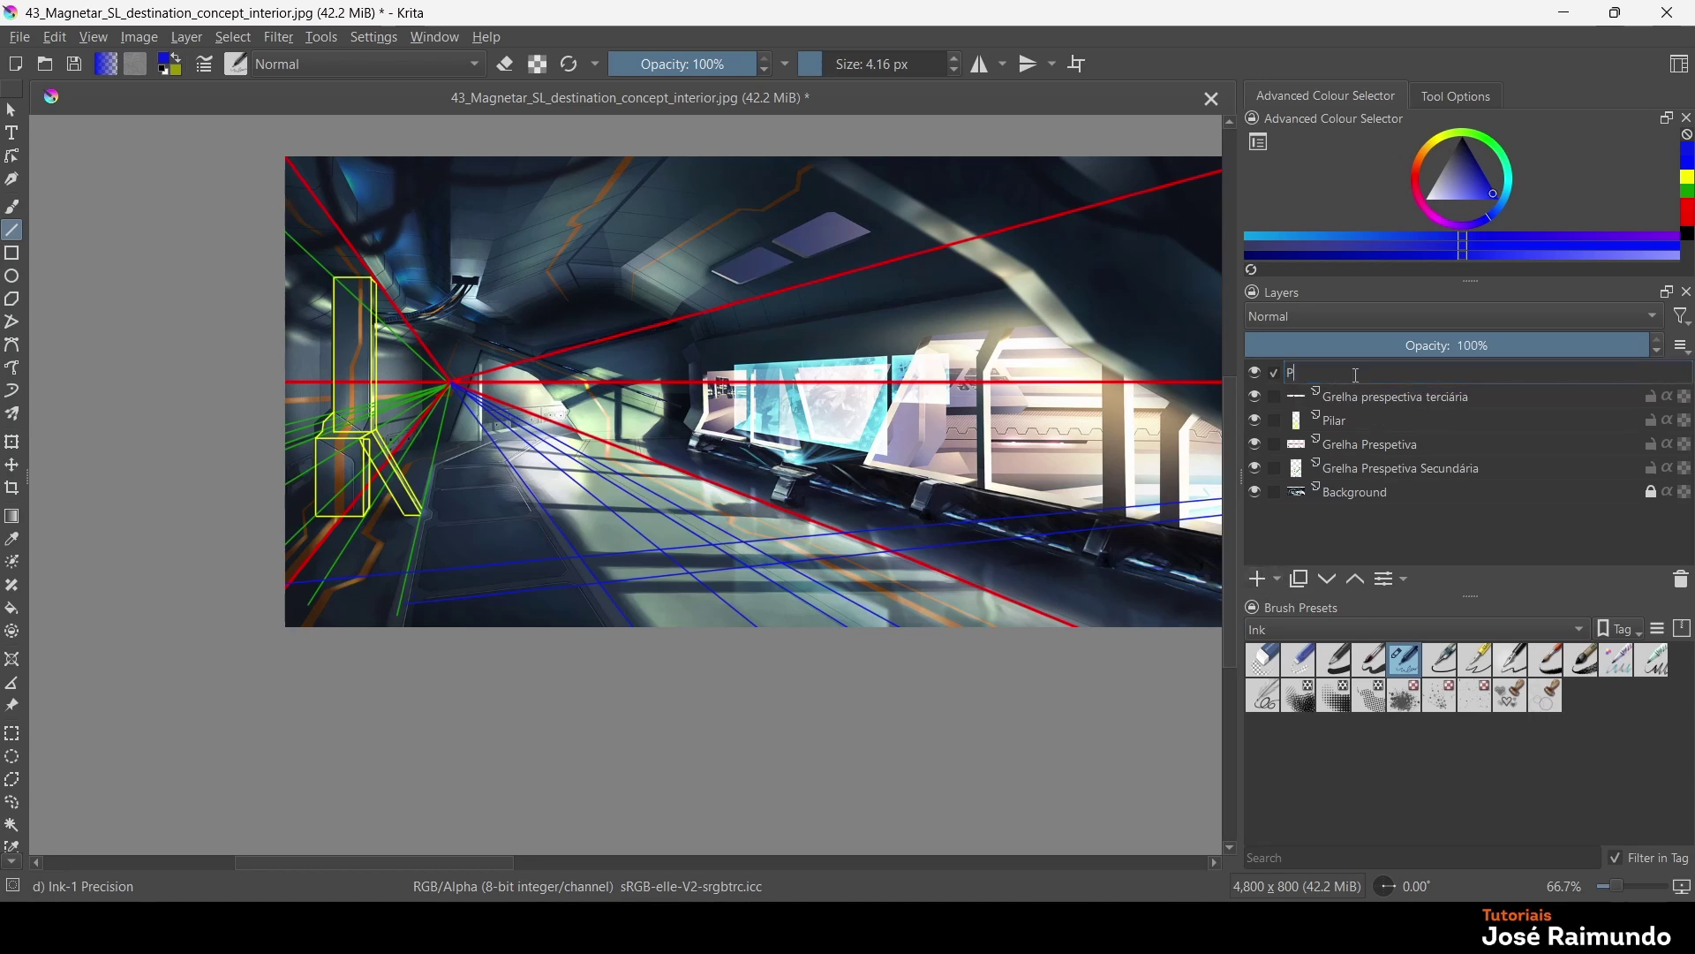
type("ilar Secundário")
key("Return")
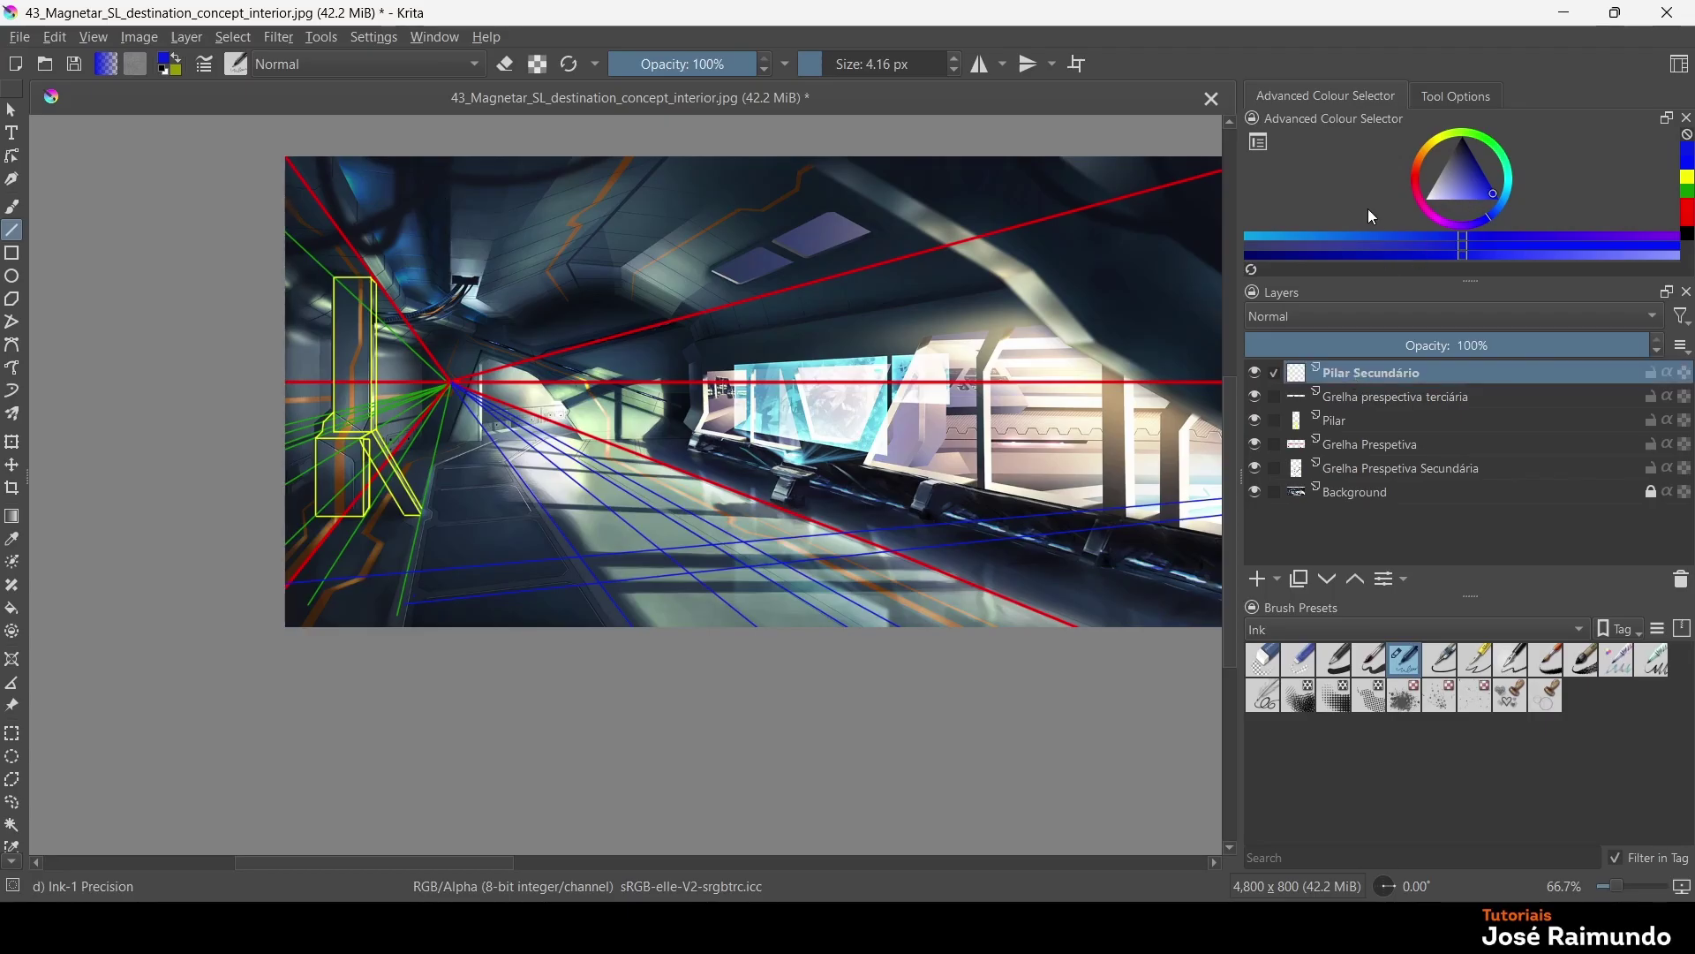
Draw three vertical magenta lines from the blue floor grid intersections up to the image's upper edge for the secondary pillar
left_click(1439, 219)
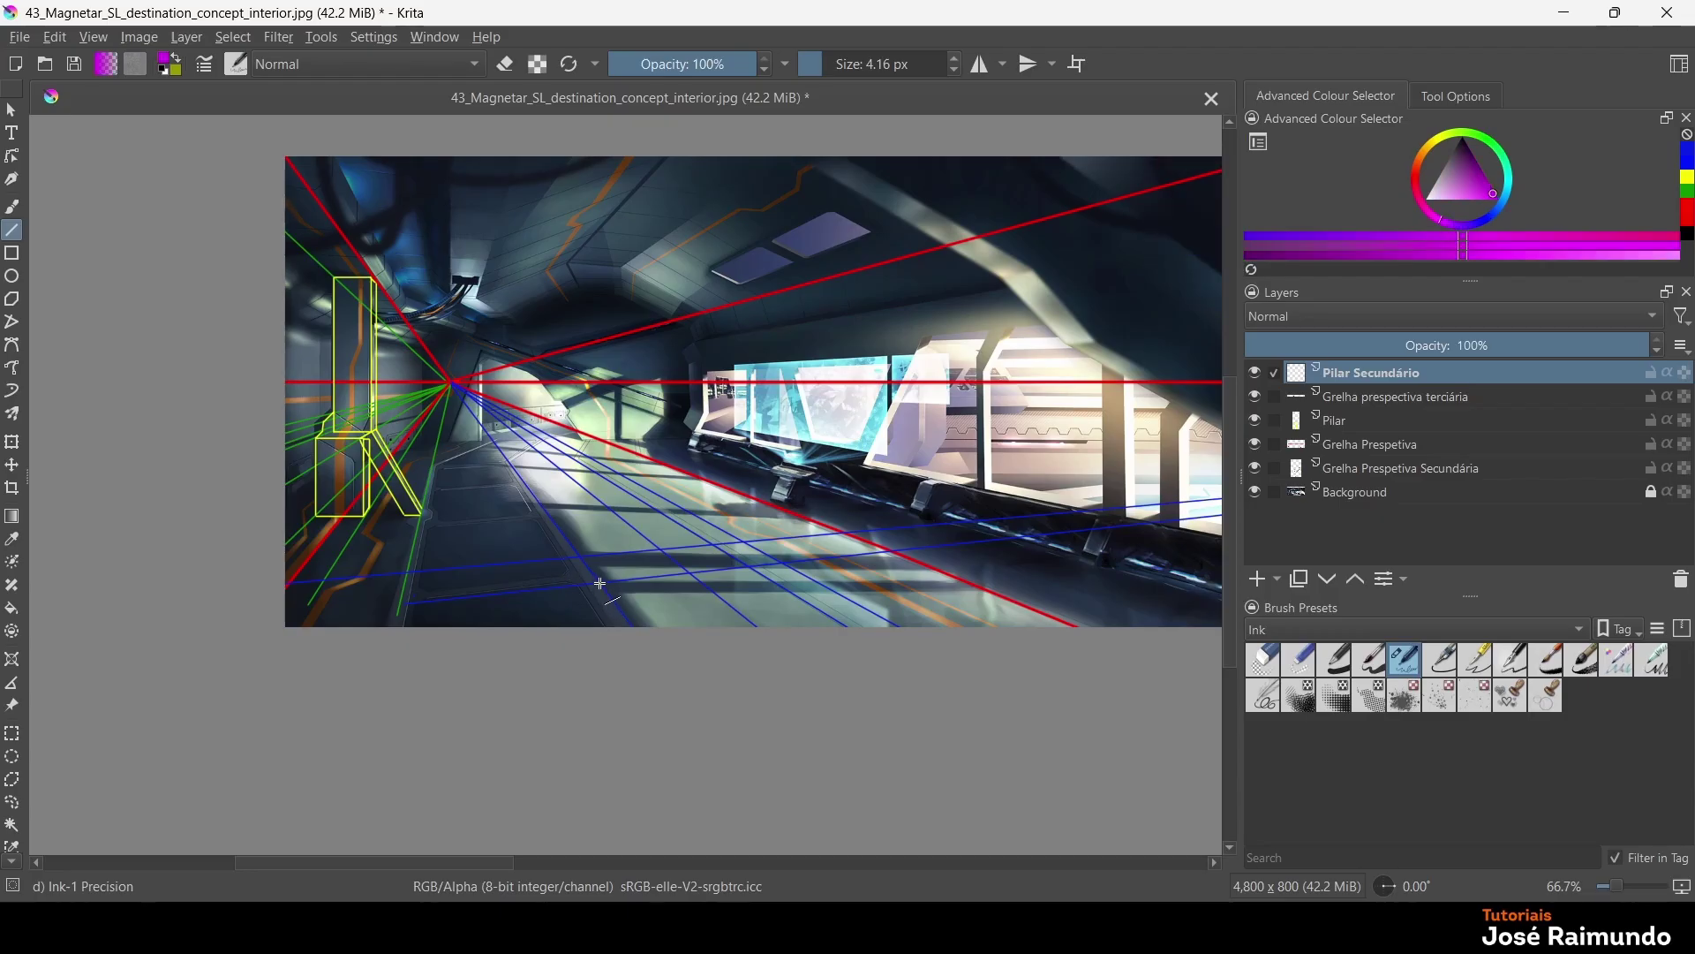
left_click_drag(600, 583, 618, 145)
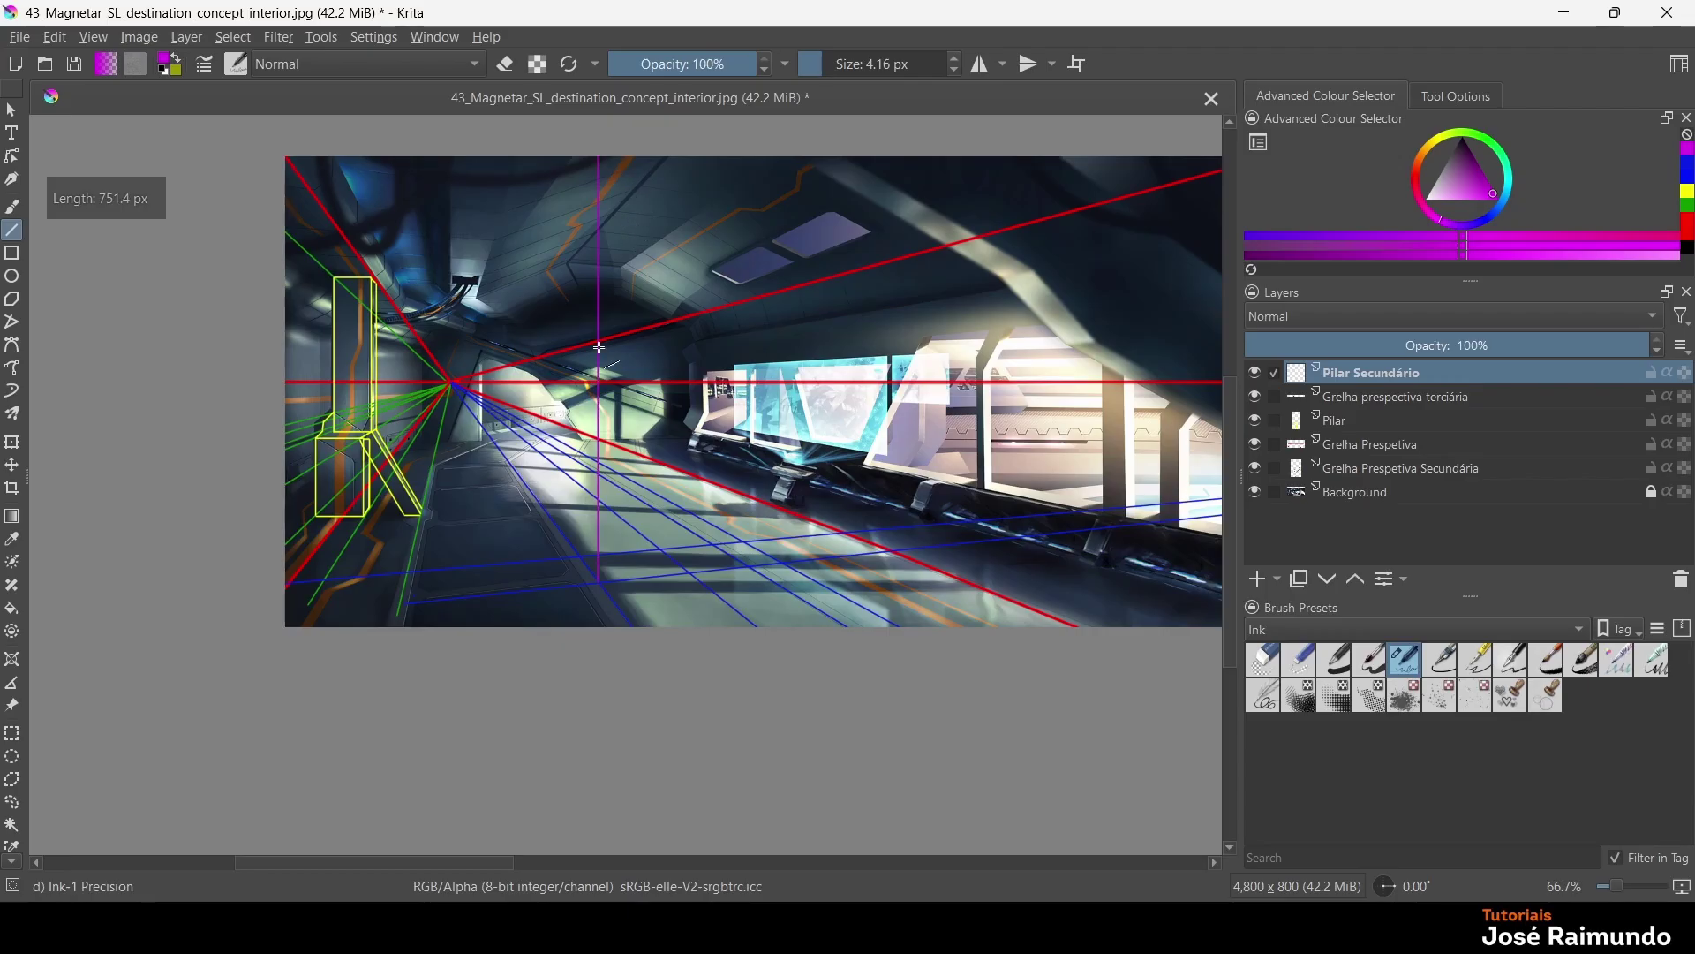
left_click(579, 556)
left_click_drag(579, 557, 560, 164)
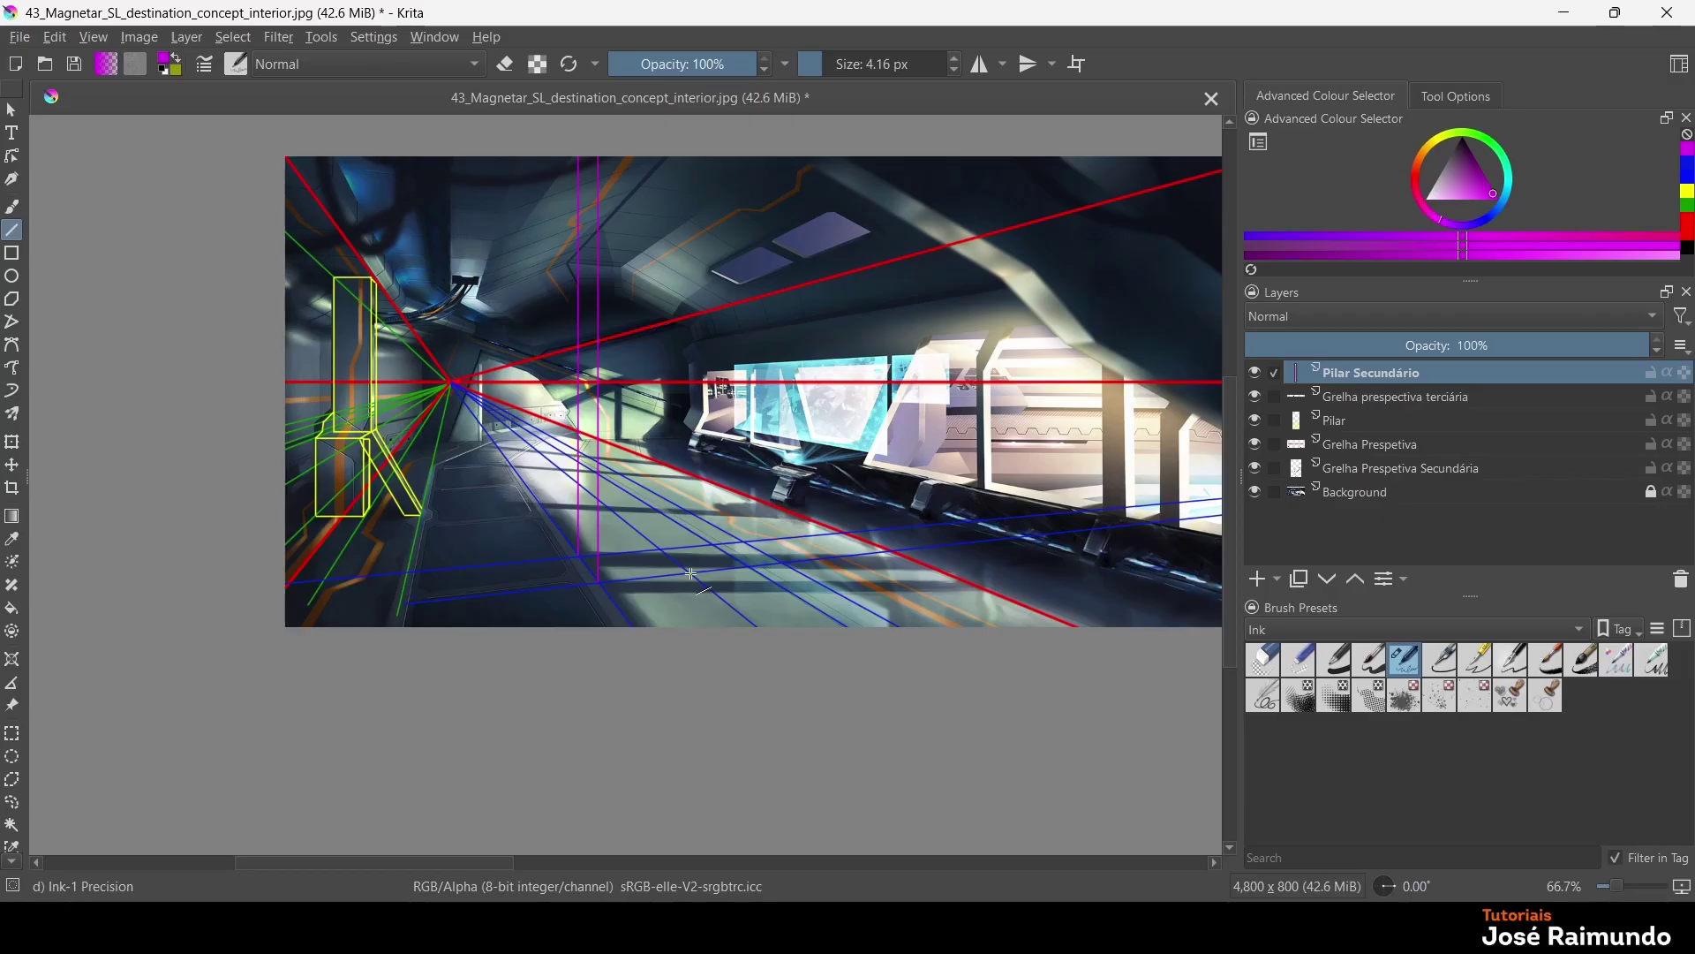
left_click_drag(693, 571, 692, 157)
On the "Grelha prespectiva terciária" layer, draw a blue line from the vanishing point in the blank area across the whole corridor image
scroll(697, 461, "down", 3)
left_click_drag(938, 470, 546, 498)
left_click_drag(993, 466, 1104, 463)
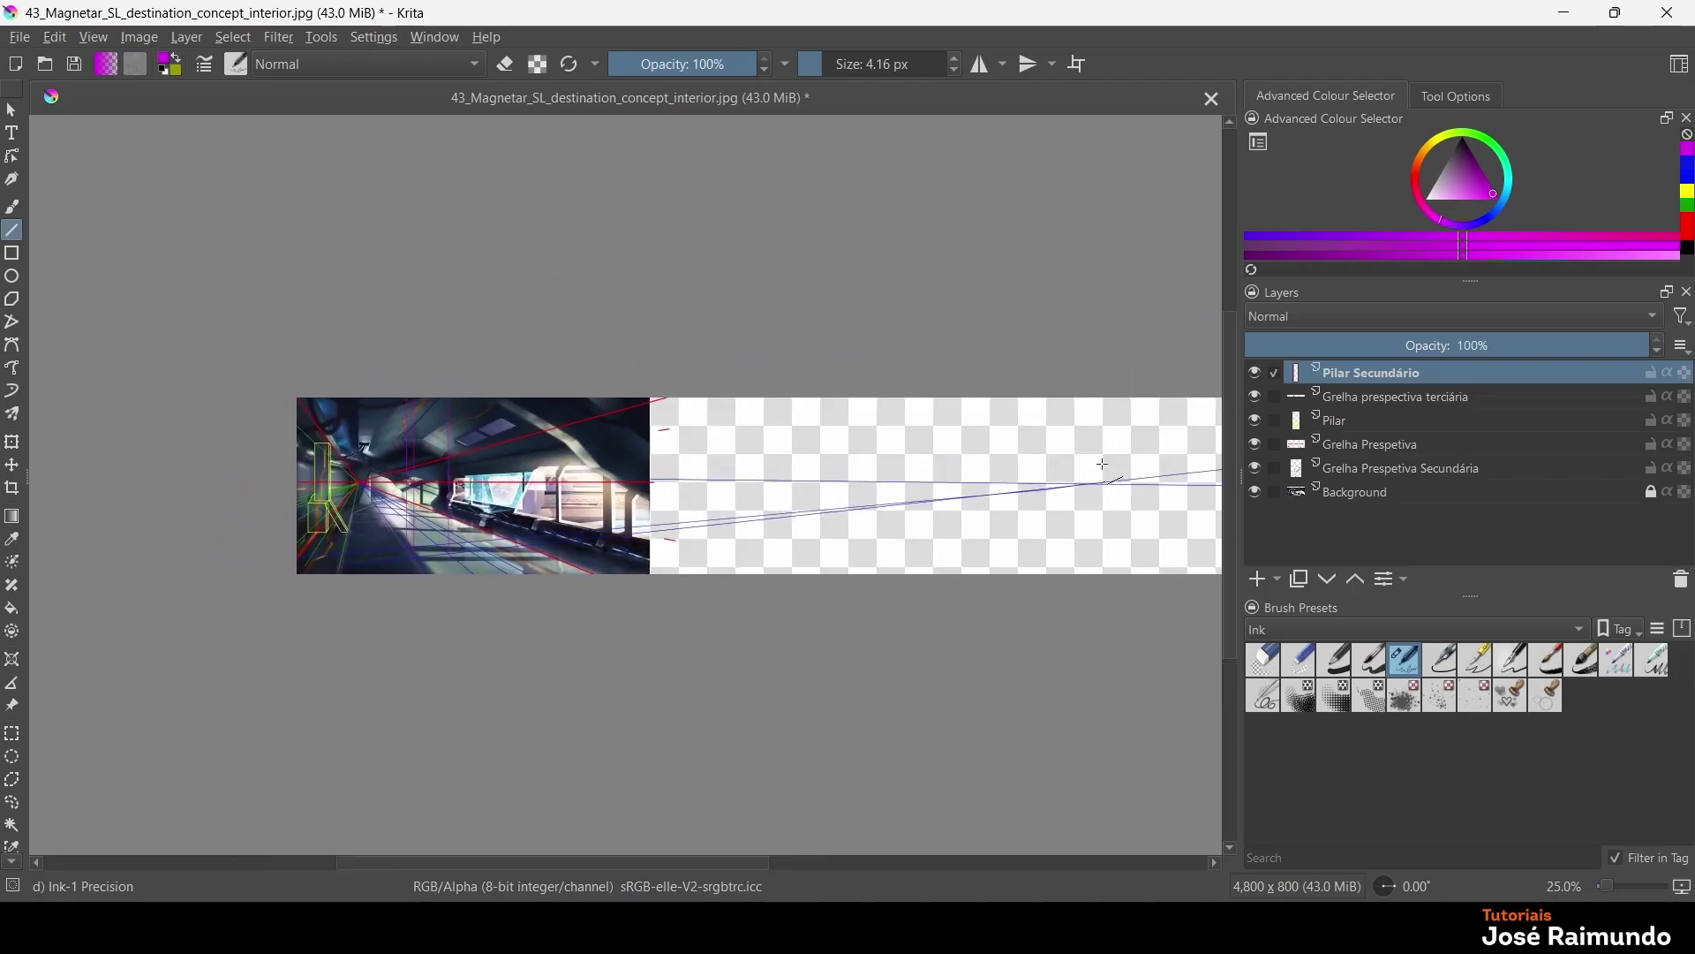
left_click(1345, 399)
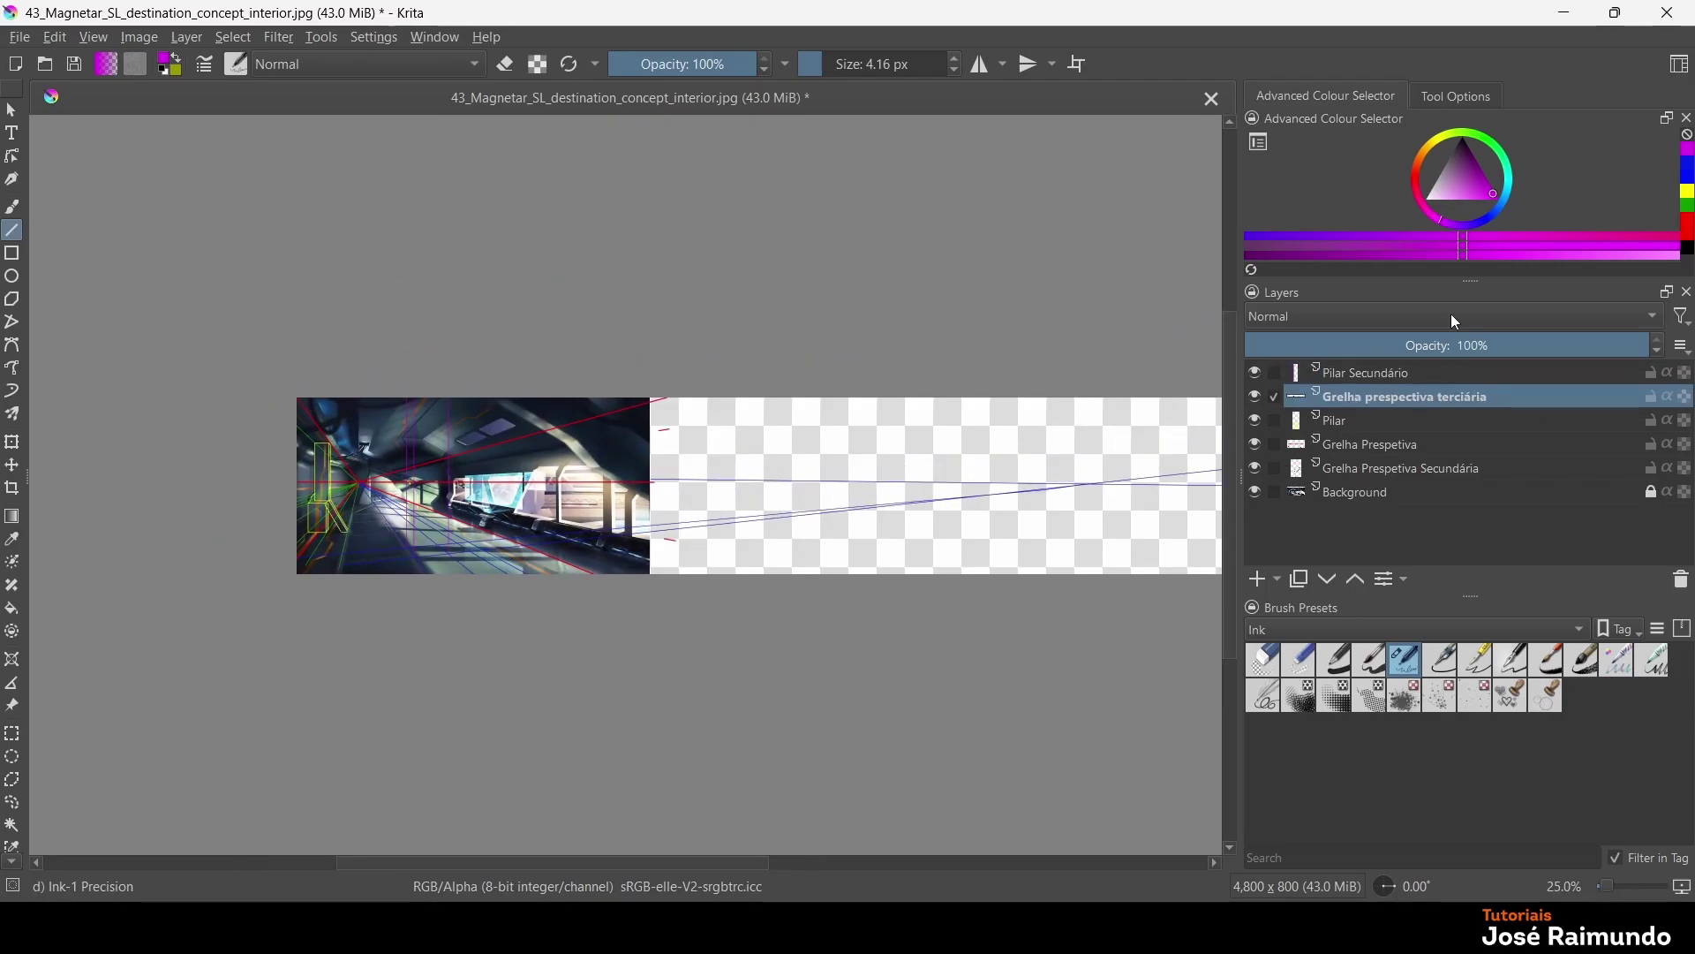
left_click(1688, 169)
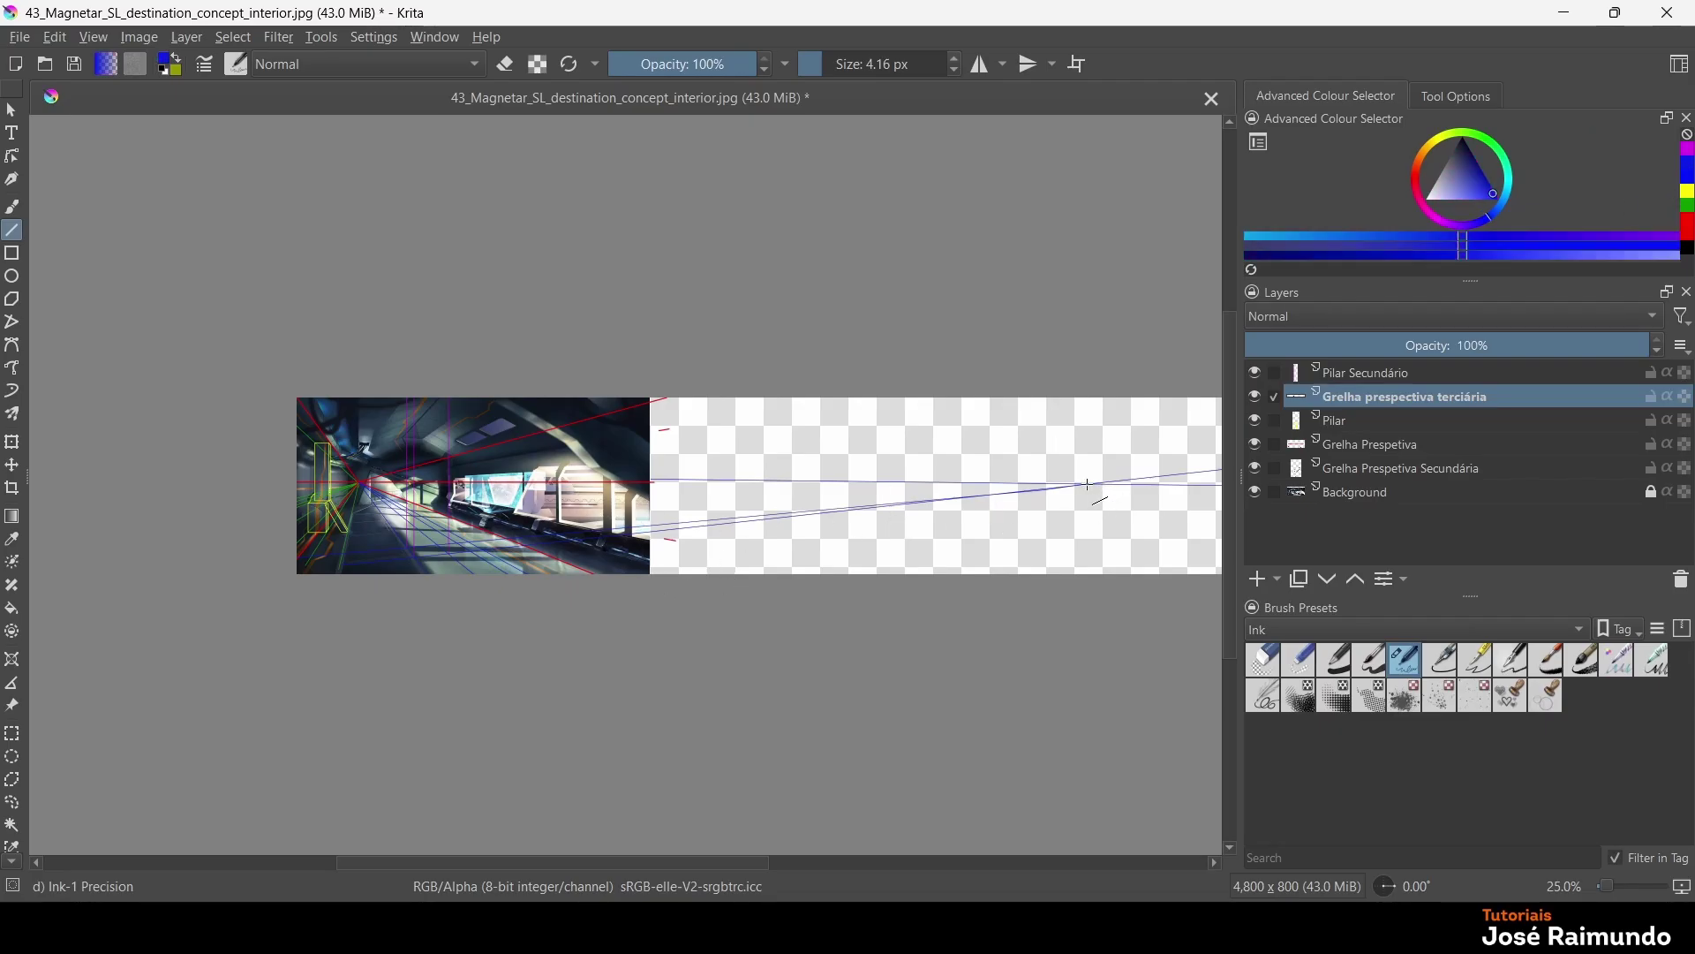
left_click_drag(1088, 486, 260, 513)
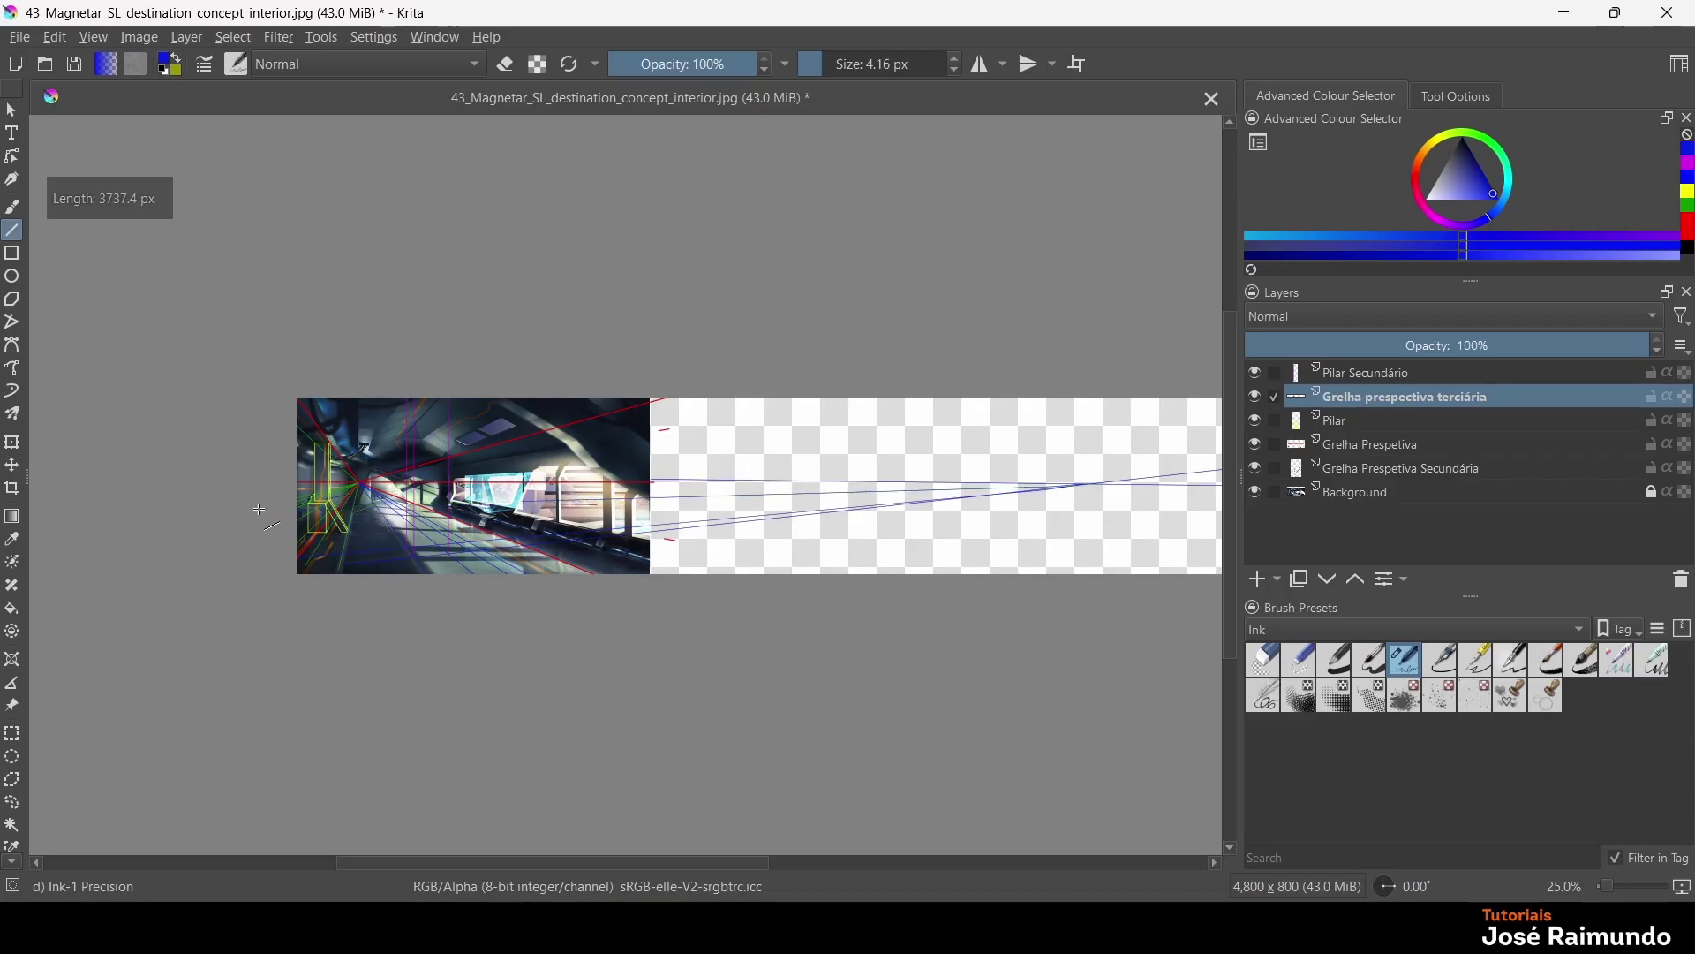
scroll(412, 527, "up", 4)
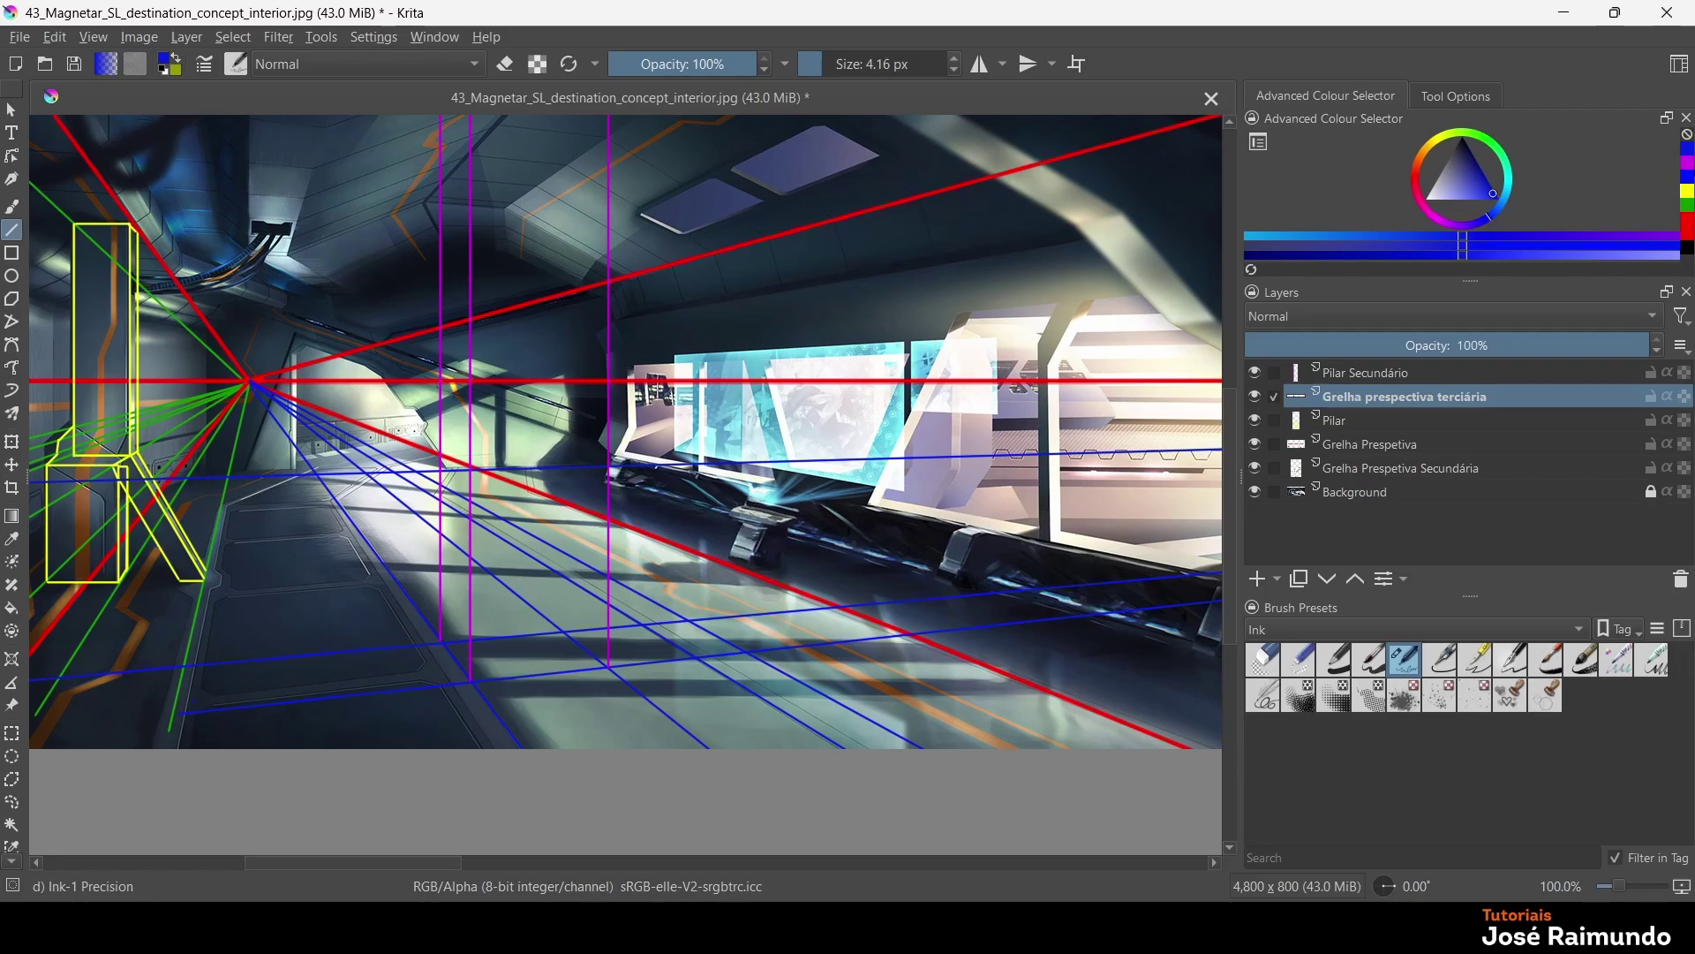
On the "Pilar Secundário" layer, draw the magenta upper and floor edges of the pillar's base box between the verticals
left_click(1688, 164)
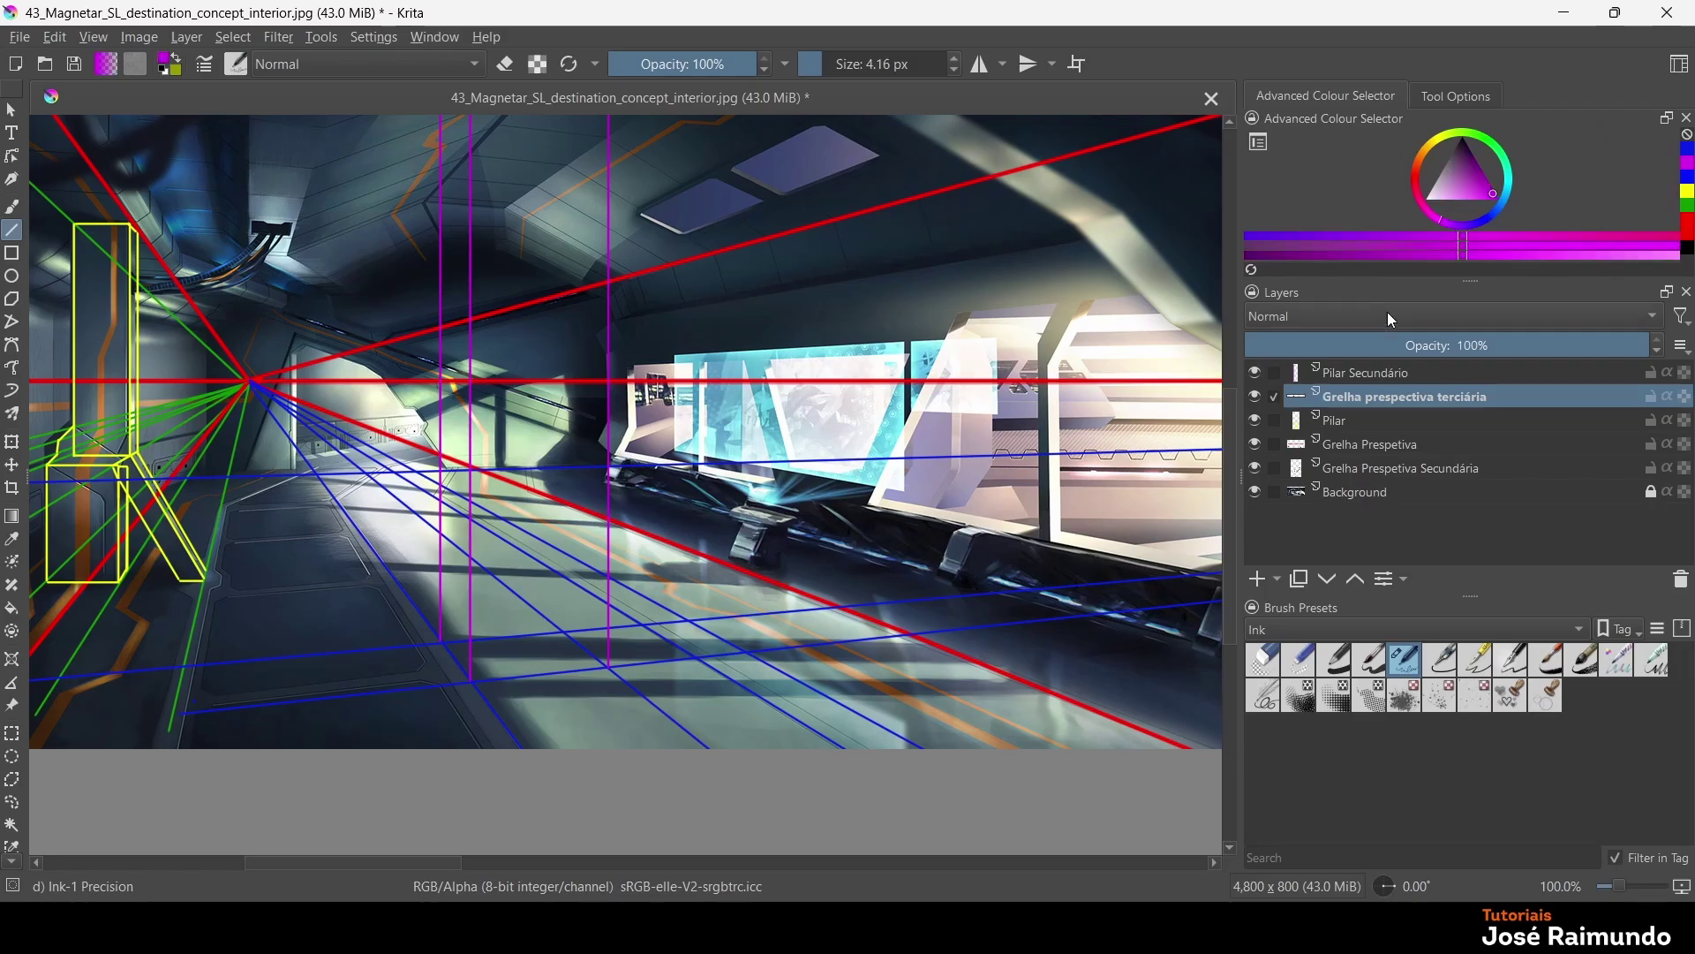
left_click(1354, 380)
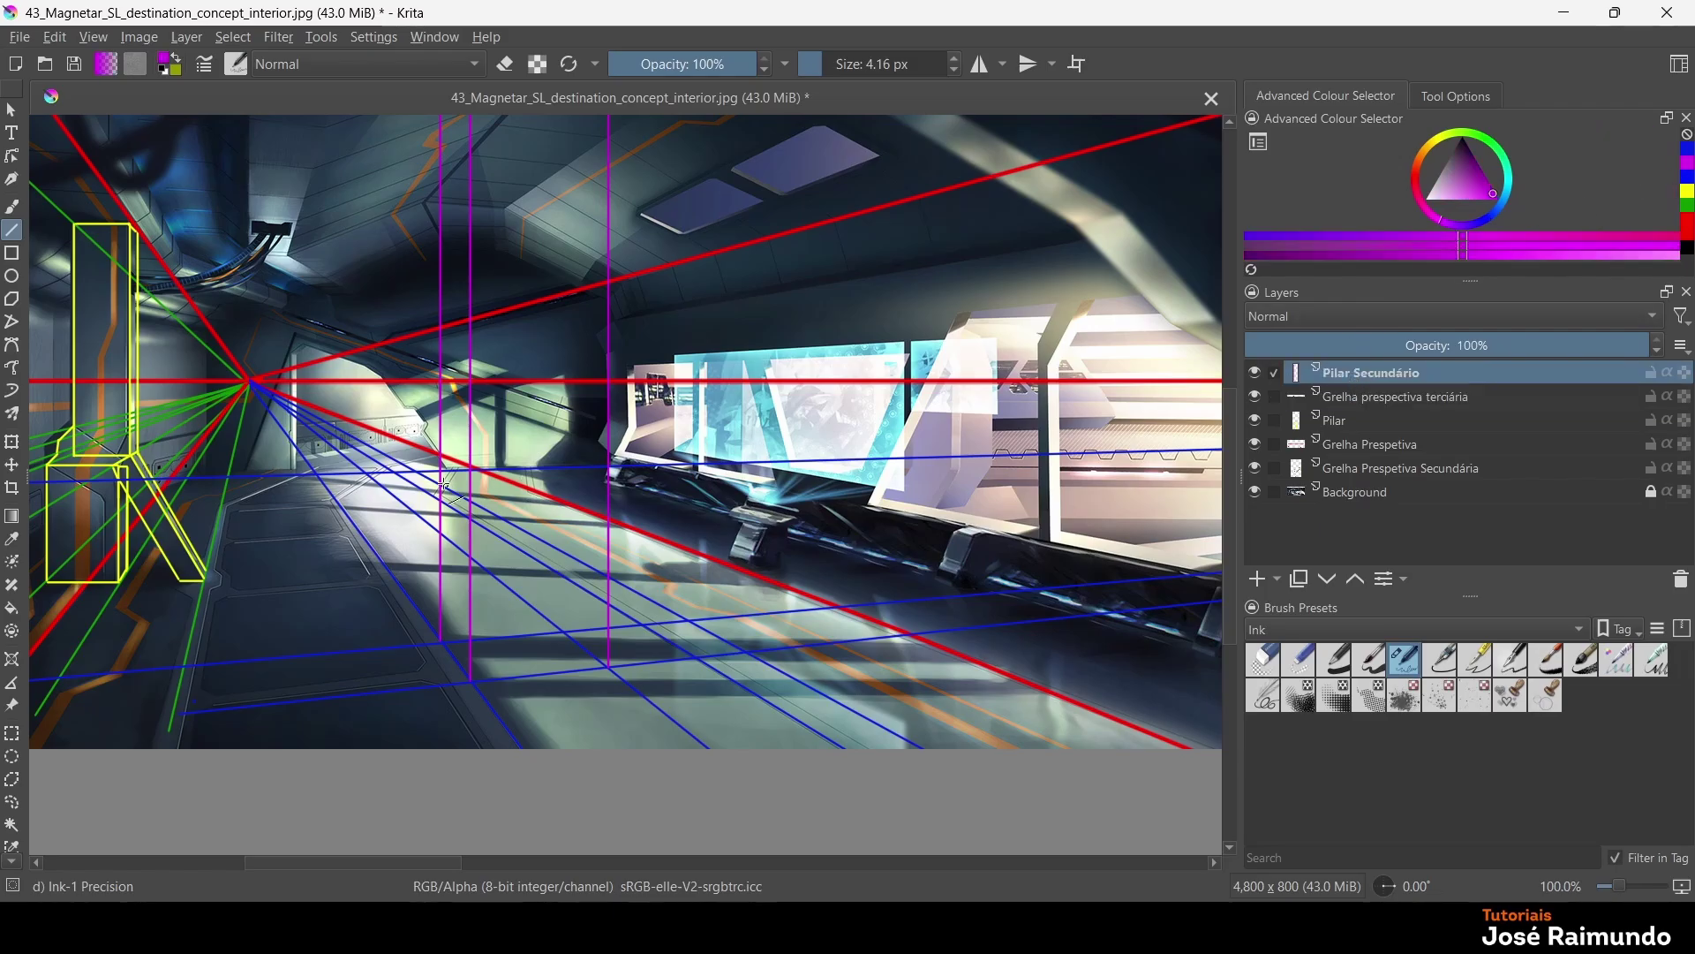
left_click_drag(474, 472, 443, 460)
left_click_drag(472, 473, 609, 484)
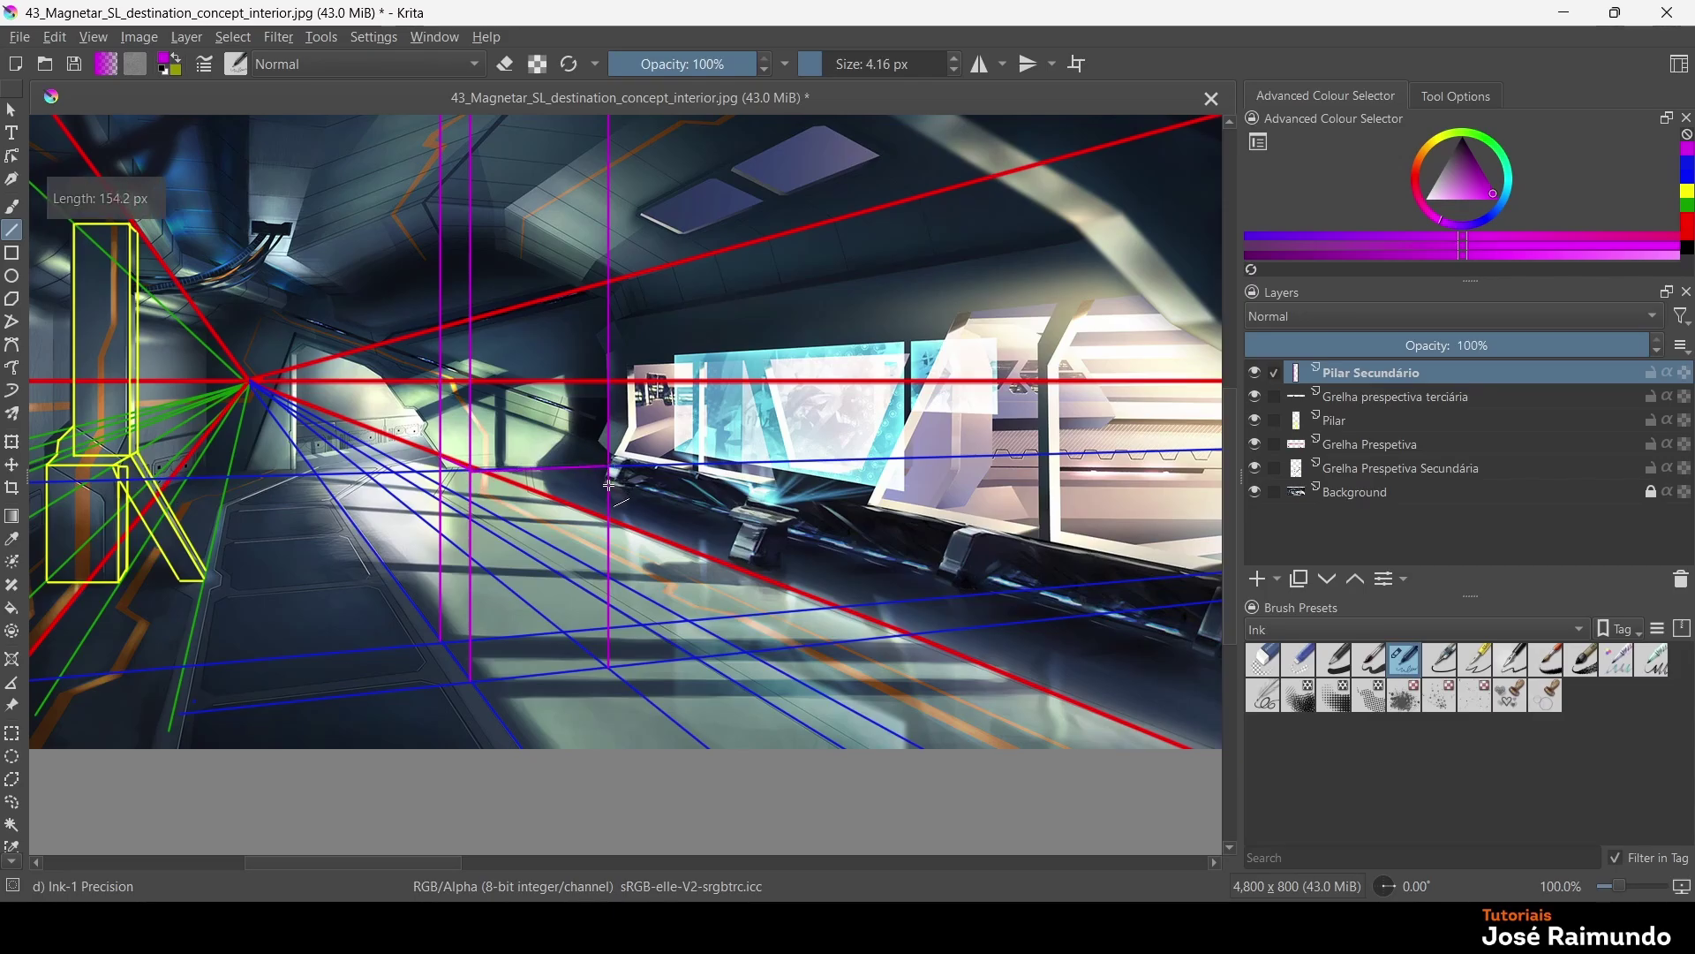
left_click_drag(441, 640, 609, 668)
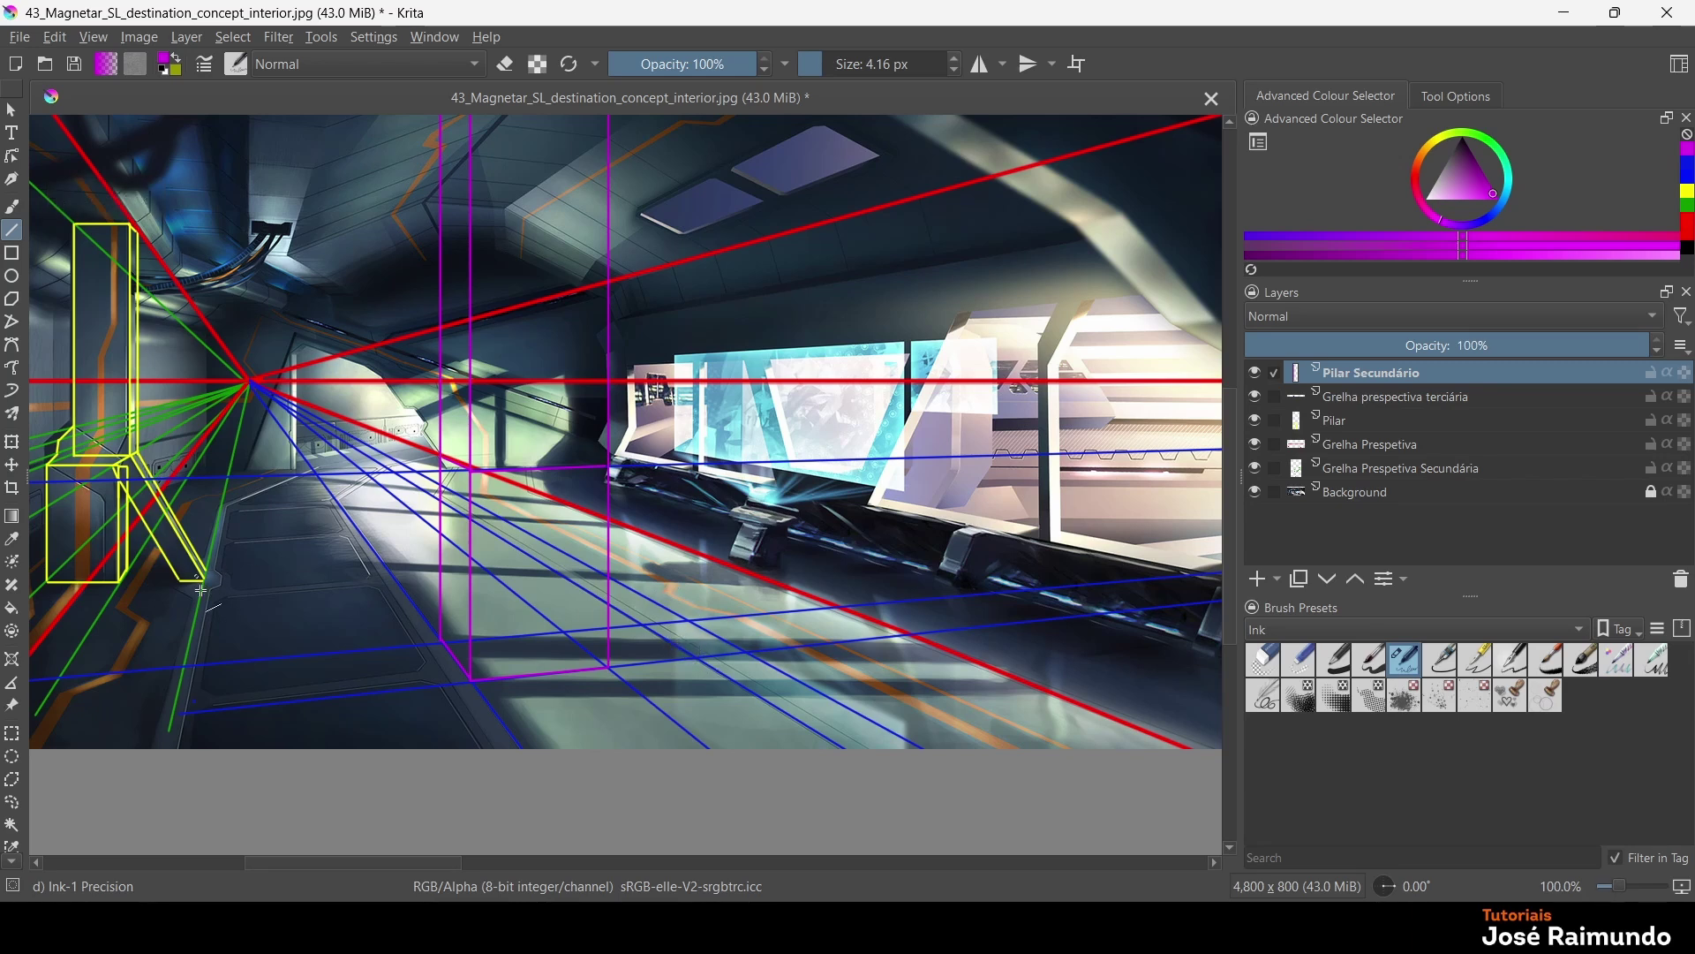
Draw the brace's short foot edge on the floor and the base's rear upper edge, with a magenta guide to the corridor's vanishing point
mouse_move(677, 648)
left_mouse_down()
mouse_move(732, 645)
mouse_move(658, 633)
mouse_move(702, 629)
left_mouse_up()
left_click_drag(443, 453, 563, 452)
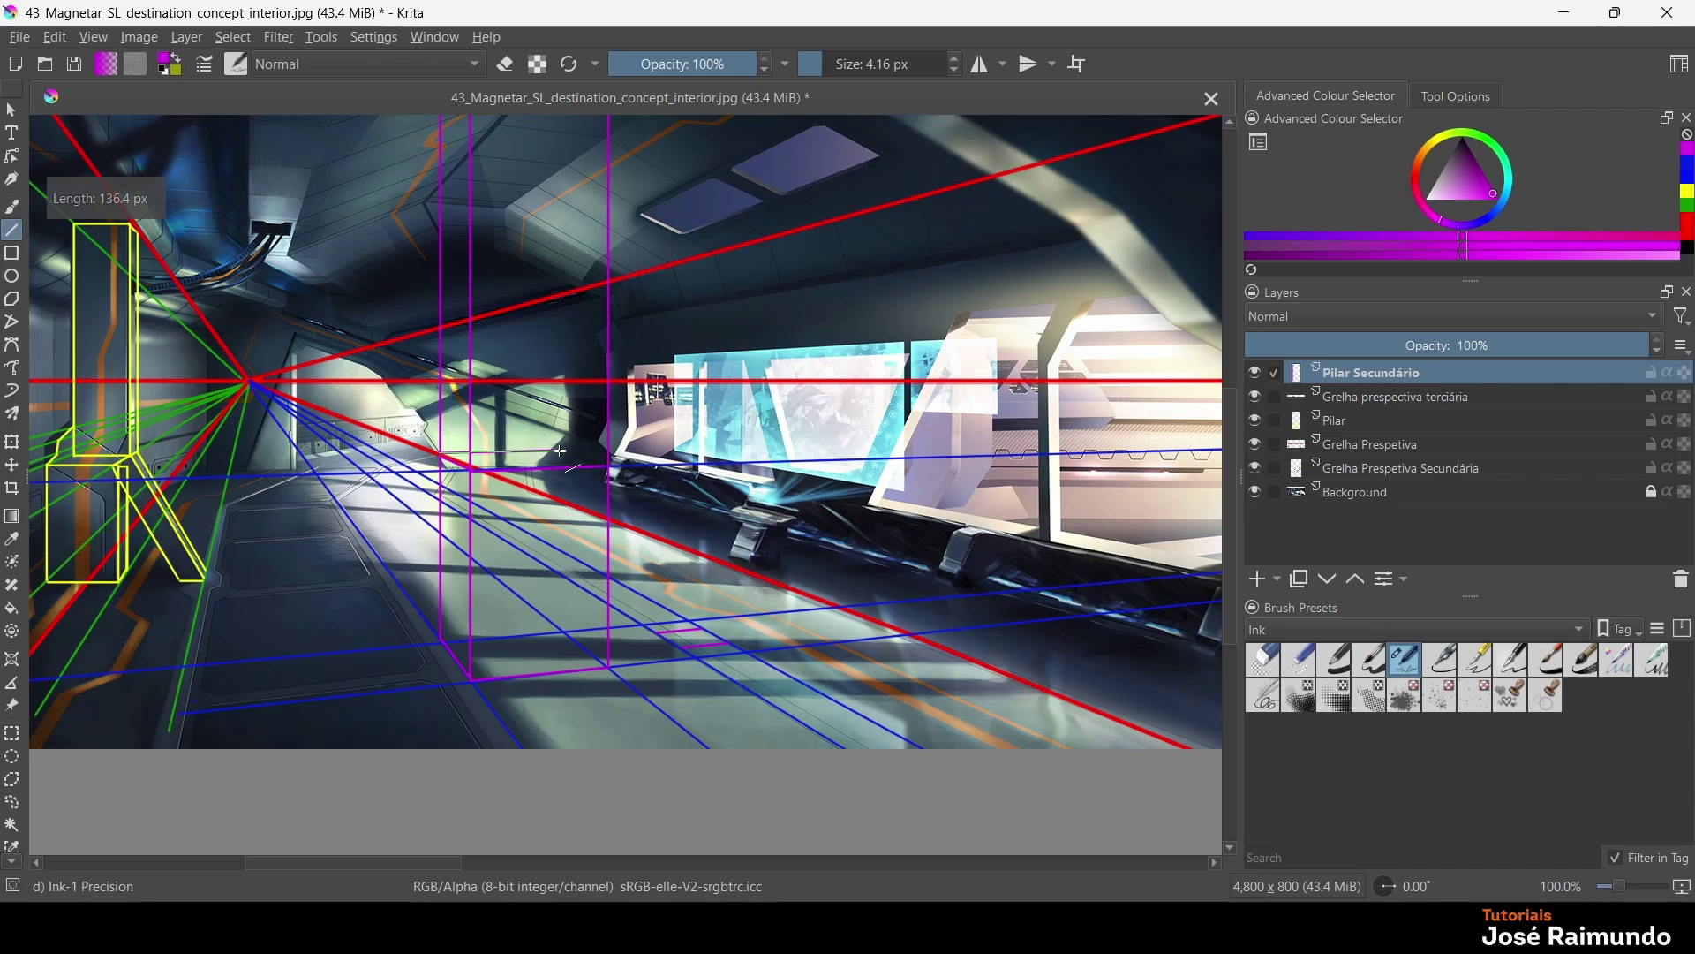
left_click_drag(563, 452, 250, 383)
key("ctrl+z")
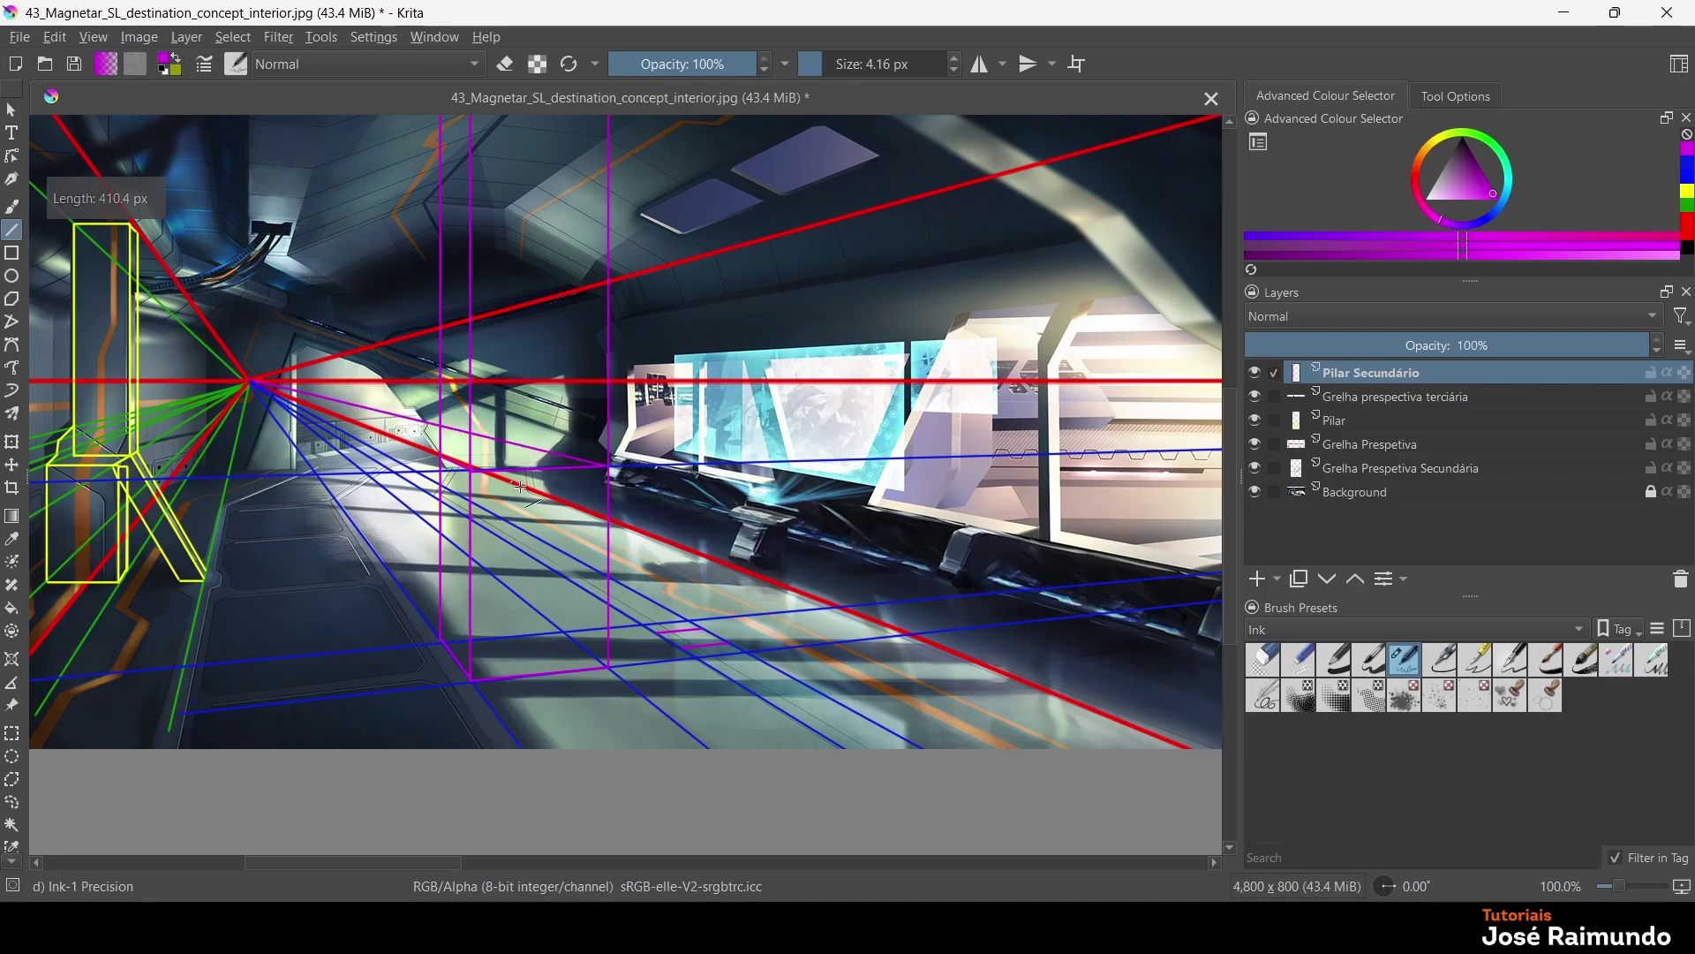
left_click_drag(444, 460, 557, 453)
left_click_drag(553, 453, 558, 503)
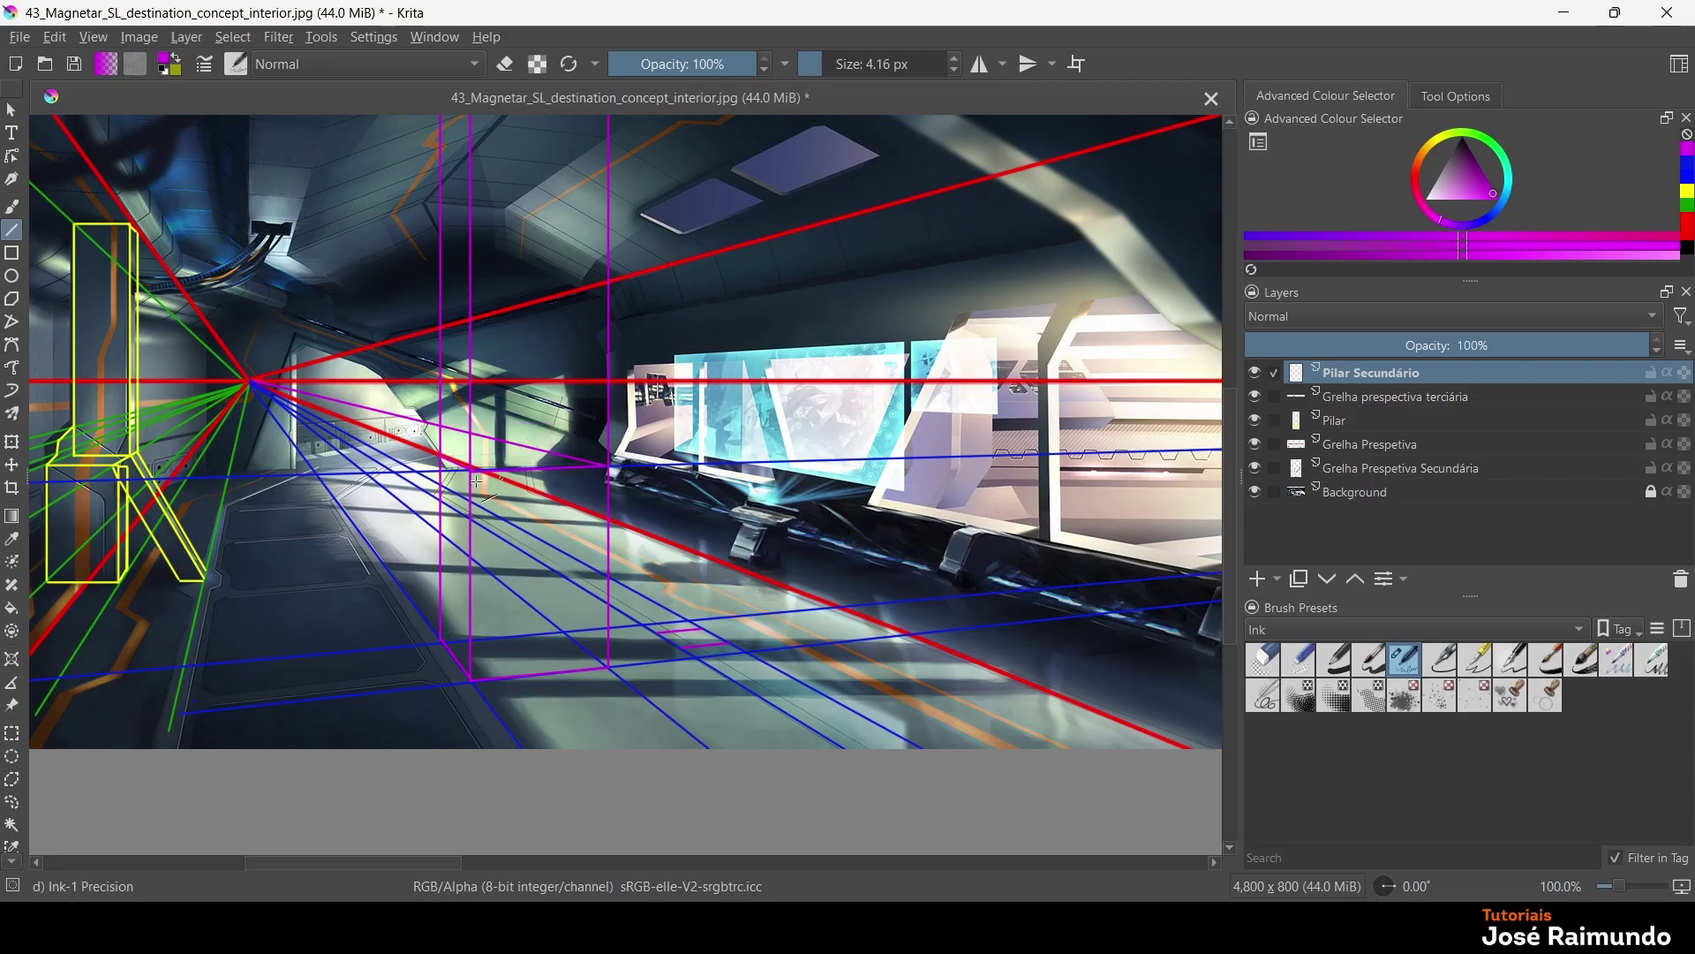
Draw a second magenta guide to the corridor's vanishing point and short edges beside the base for the brace's upper end
left_click_drag(447, 457, 554, 453)
left_click_drag(134, 458, 145, 455)
left_click_drag(645, 462, 252, 381)
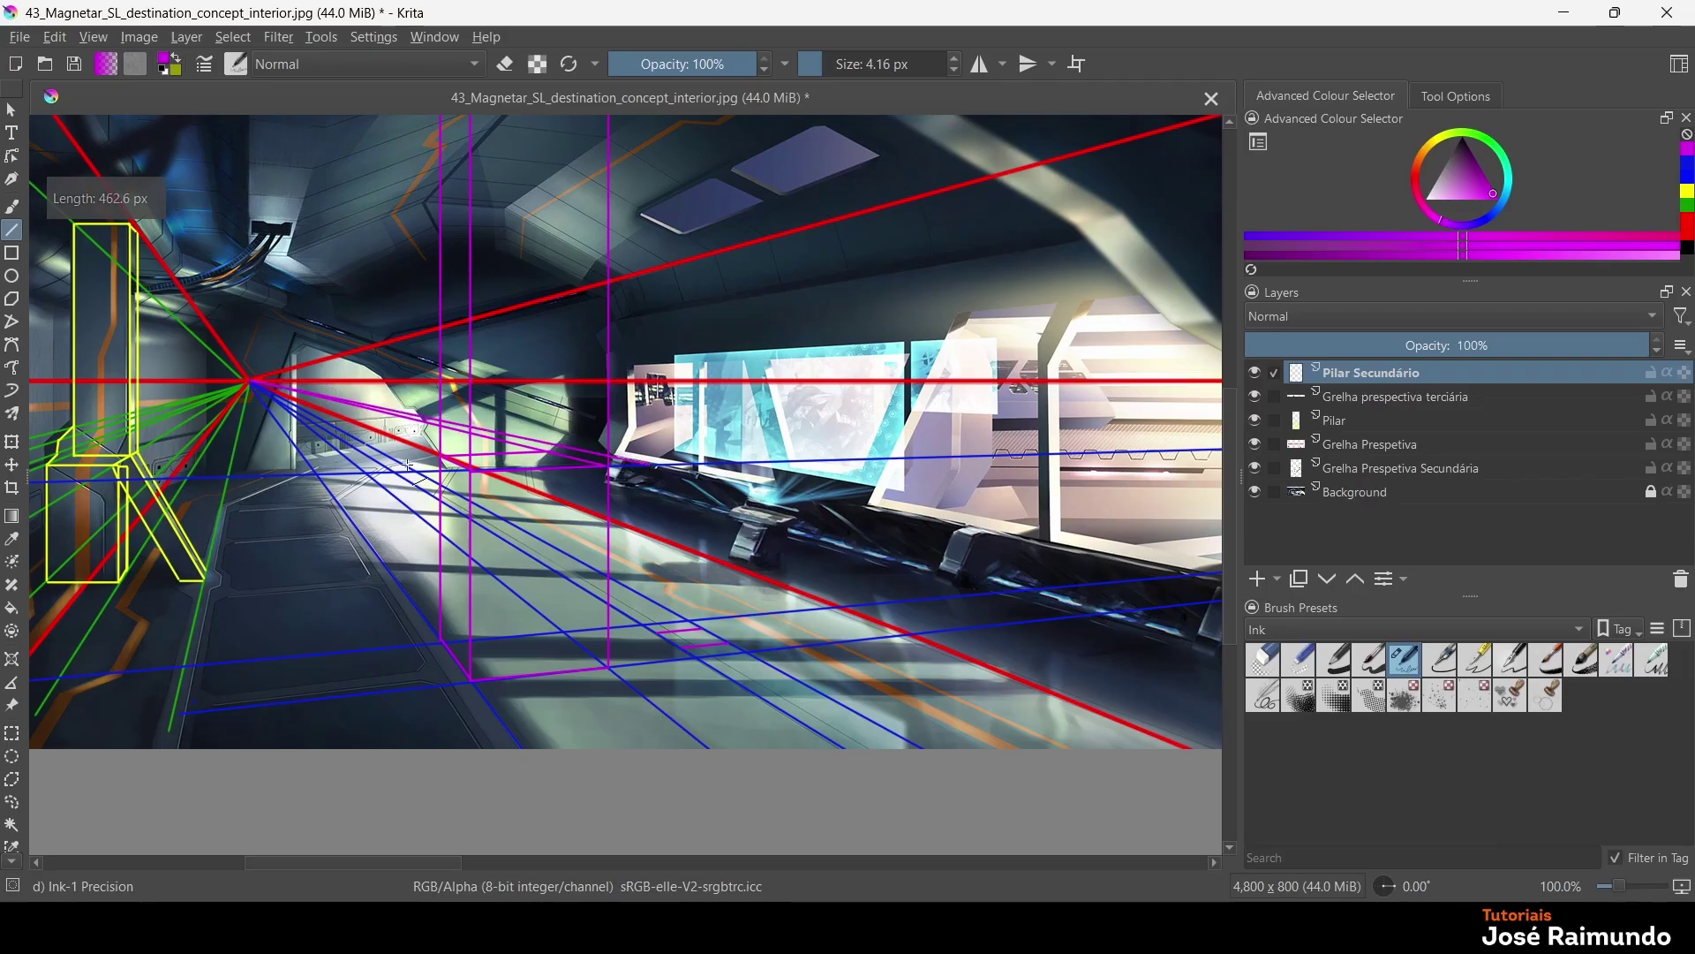
mouse_move(570, 468)
left_mouse_down()
mouse_move(639, 449)
mouse_move(588, 467)
left_mouse_up()
left_click_drag(591, 464, 636, 459)
left_click_drag(688, 649, 688, 649)
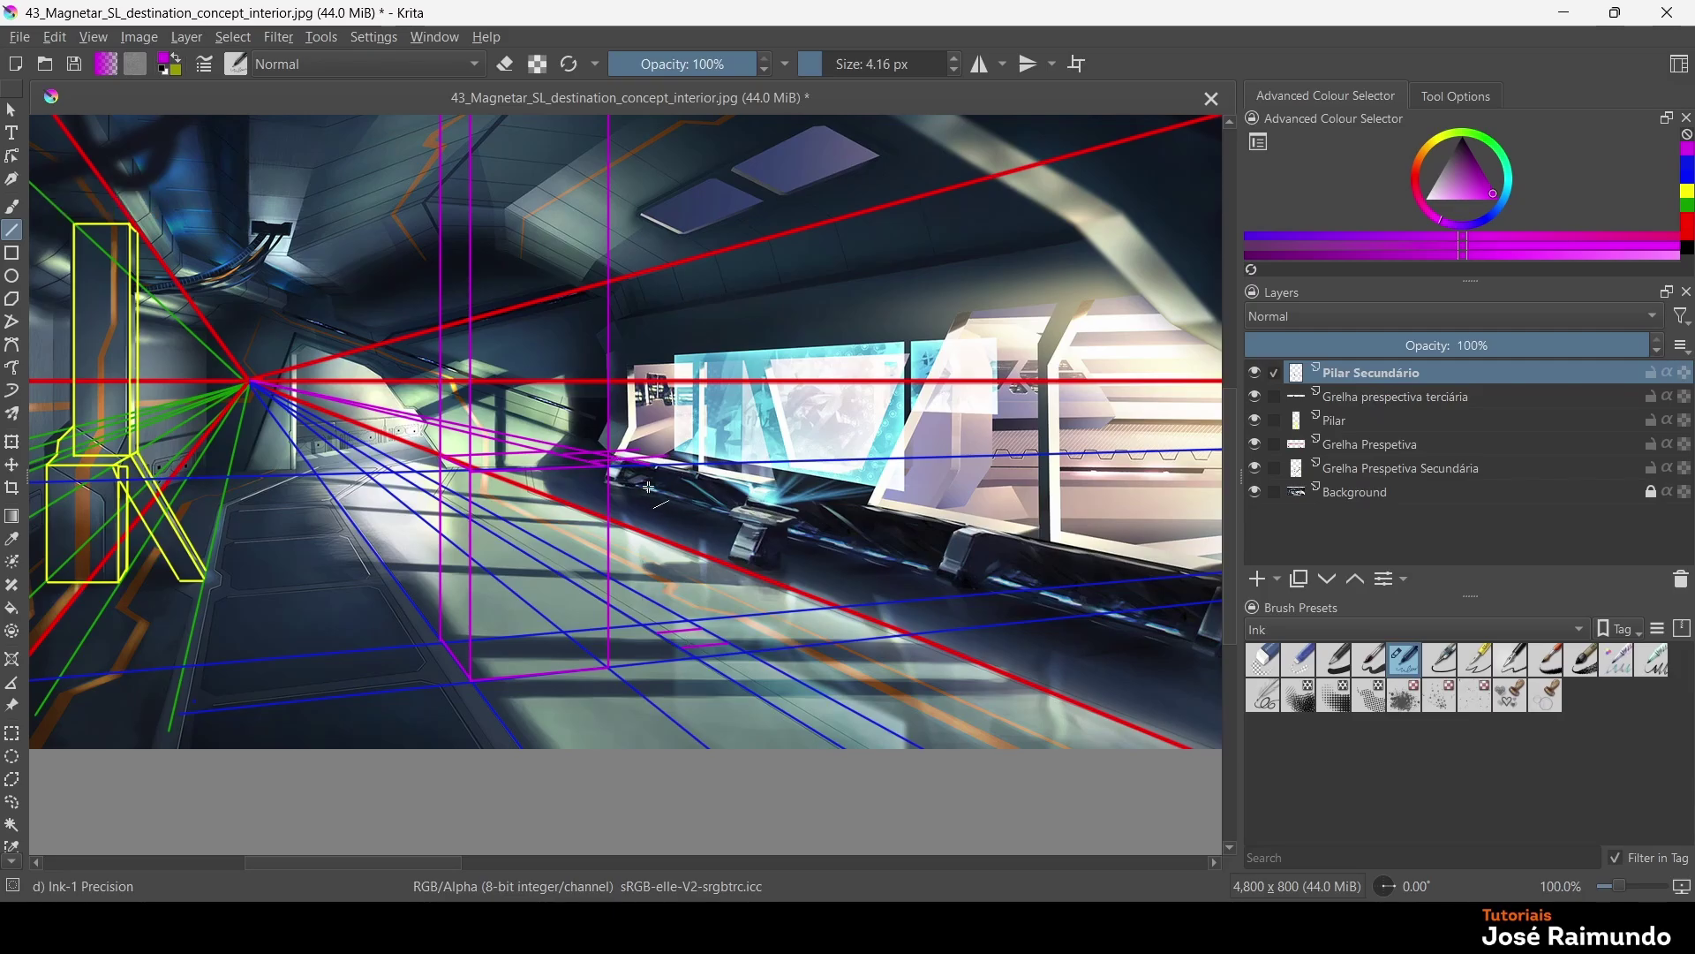
Draw the slanted magenta brace edges from the base's upper corner to the foot and close the foot's side on the floor
mouse_move(625, 460)
left_mouse_down()
mouse_move(731, 652)
mouse_move(685, 655)
mouse_move(643, 508)
mouse_move(596, 462)
mouse_move(630, 535)
left_mouse_up()
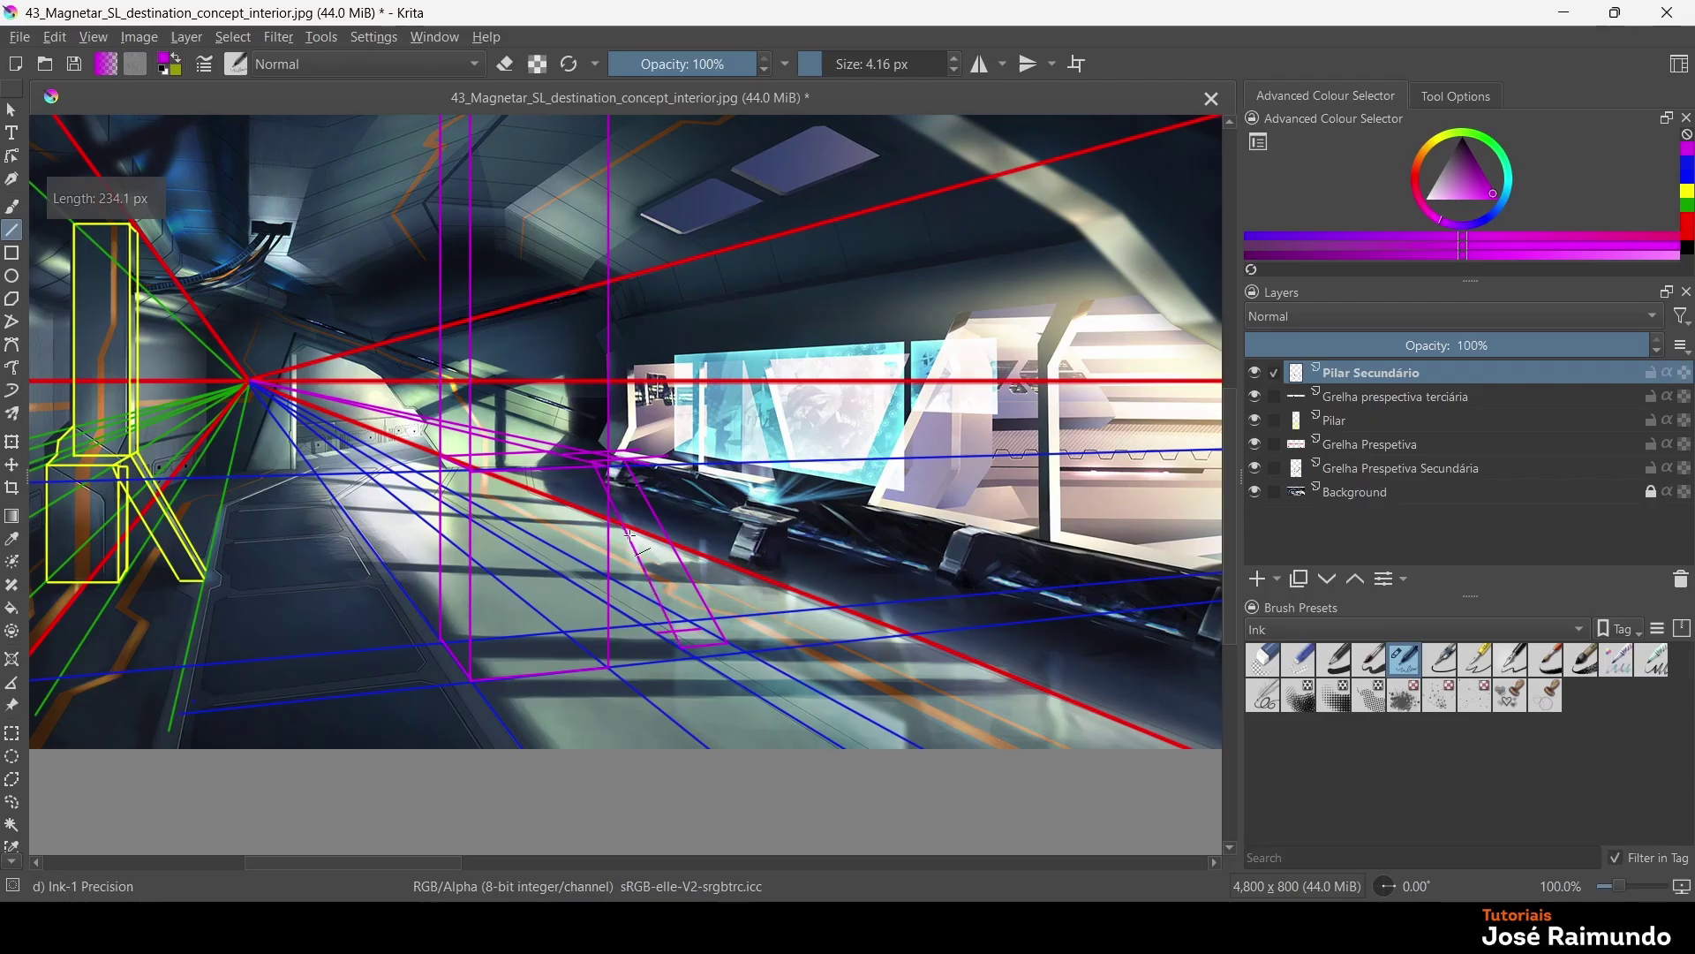
left_click_drag(657, 632, 610, 501)
left_click_drag(665, 645, 683, 676)
left_click_drag(692, 611, 694, 611)
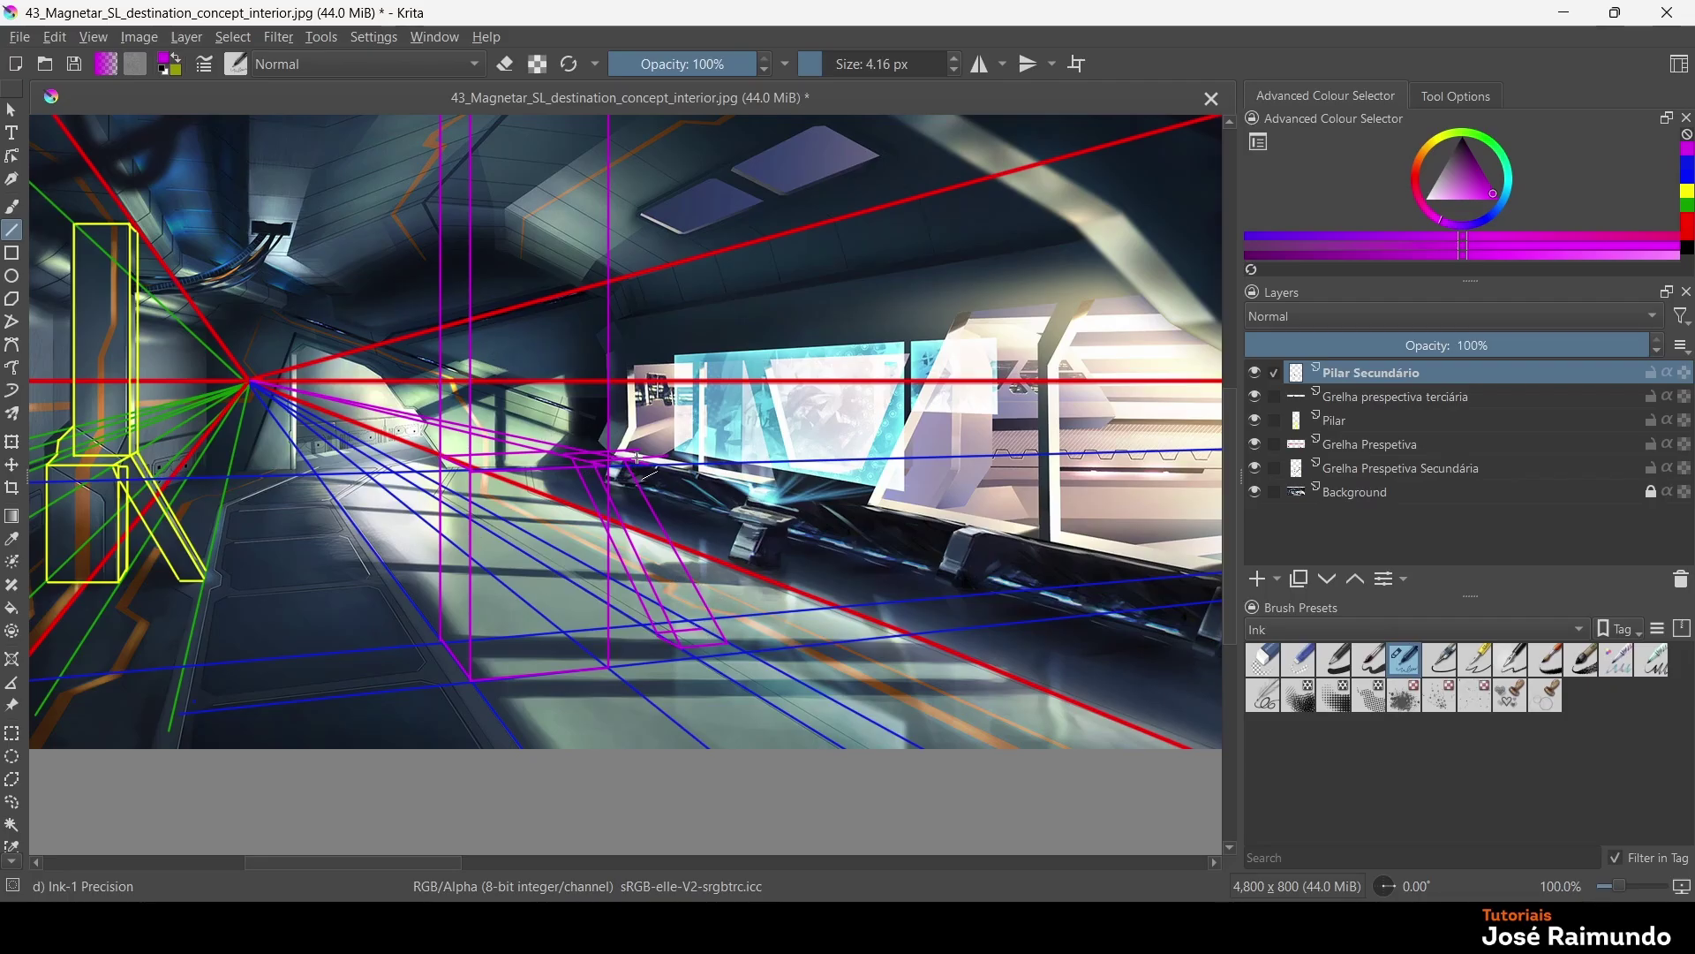
Construct the narrower column above the base with magenta perspective guides and vertical lines reaching the image's upper edge
left_click_drag(623, 461, 643, 37)
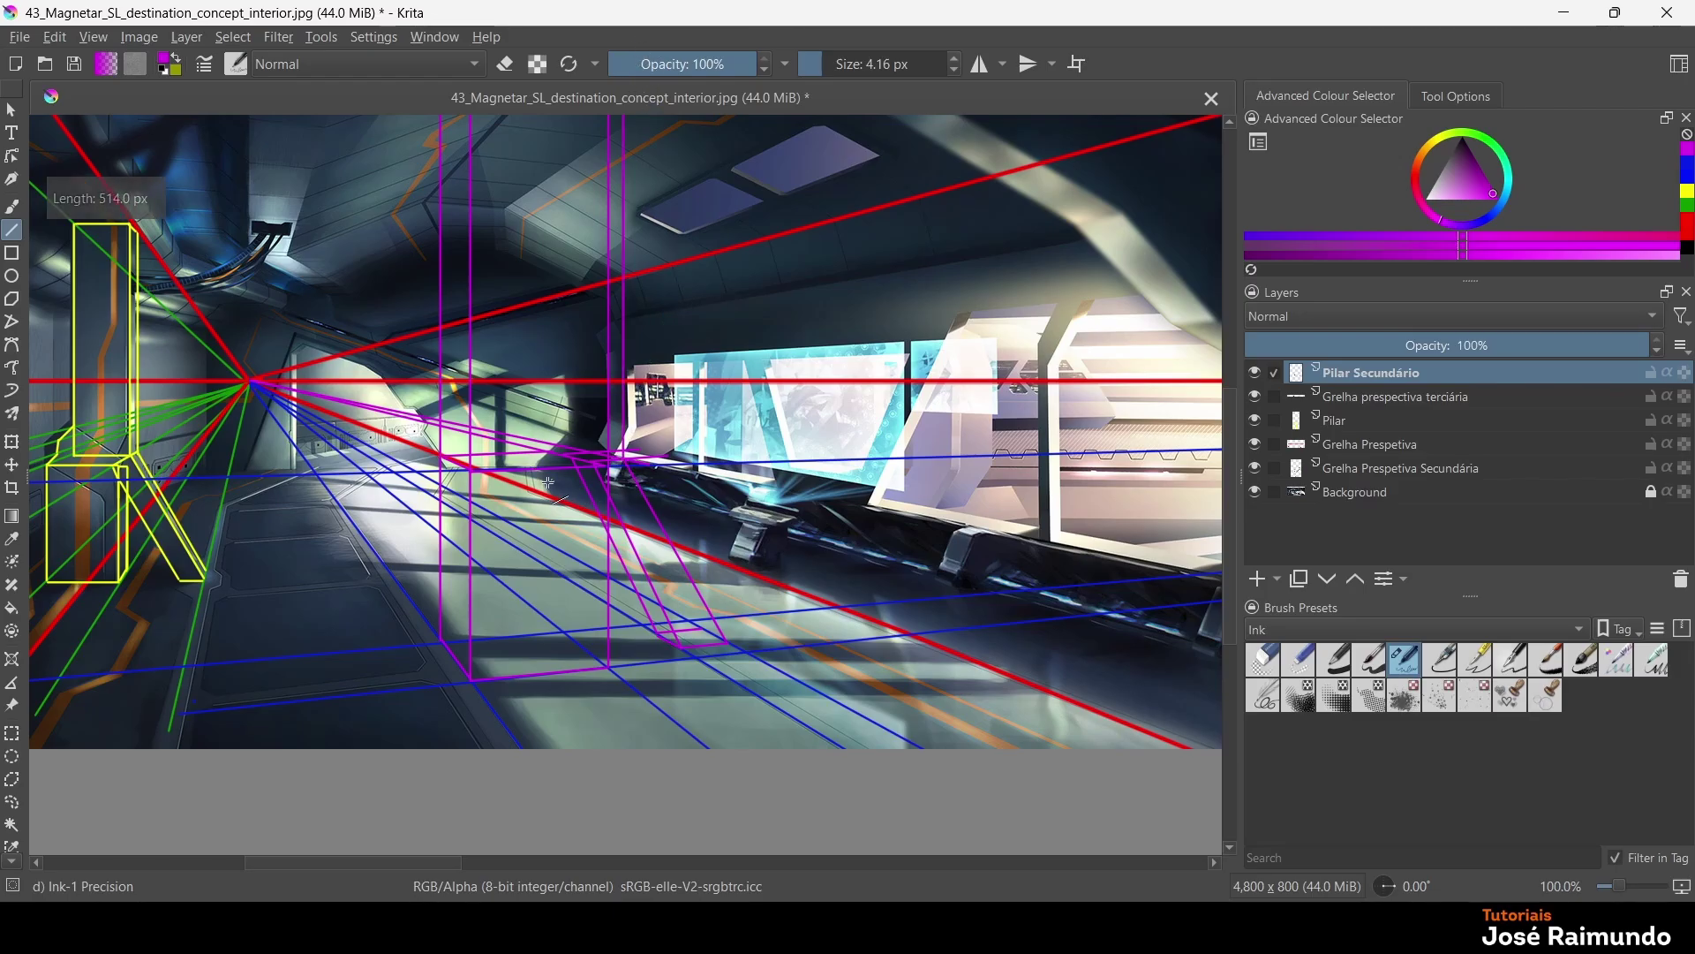
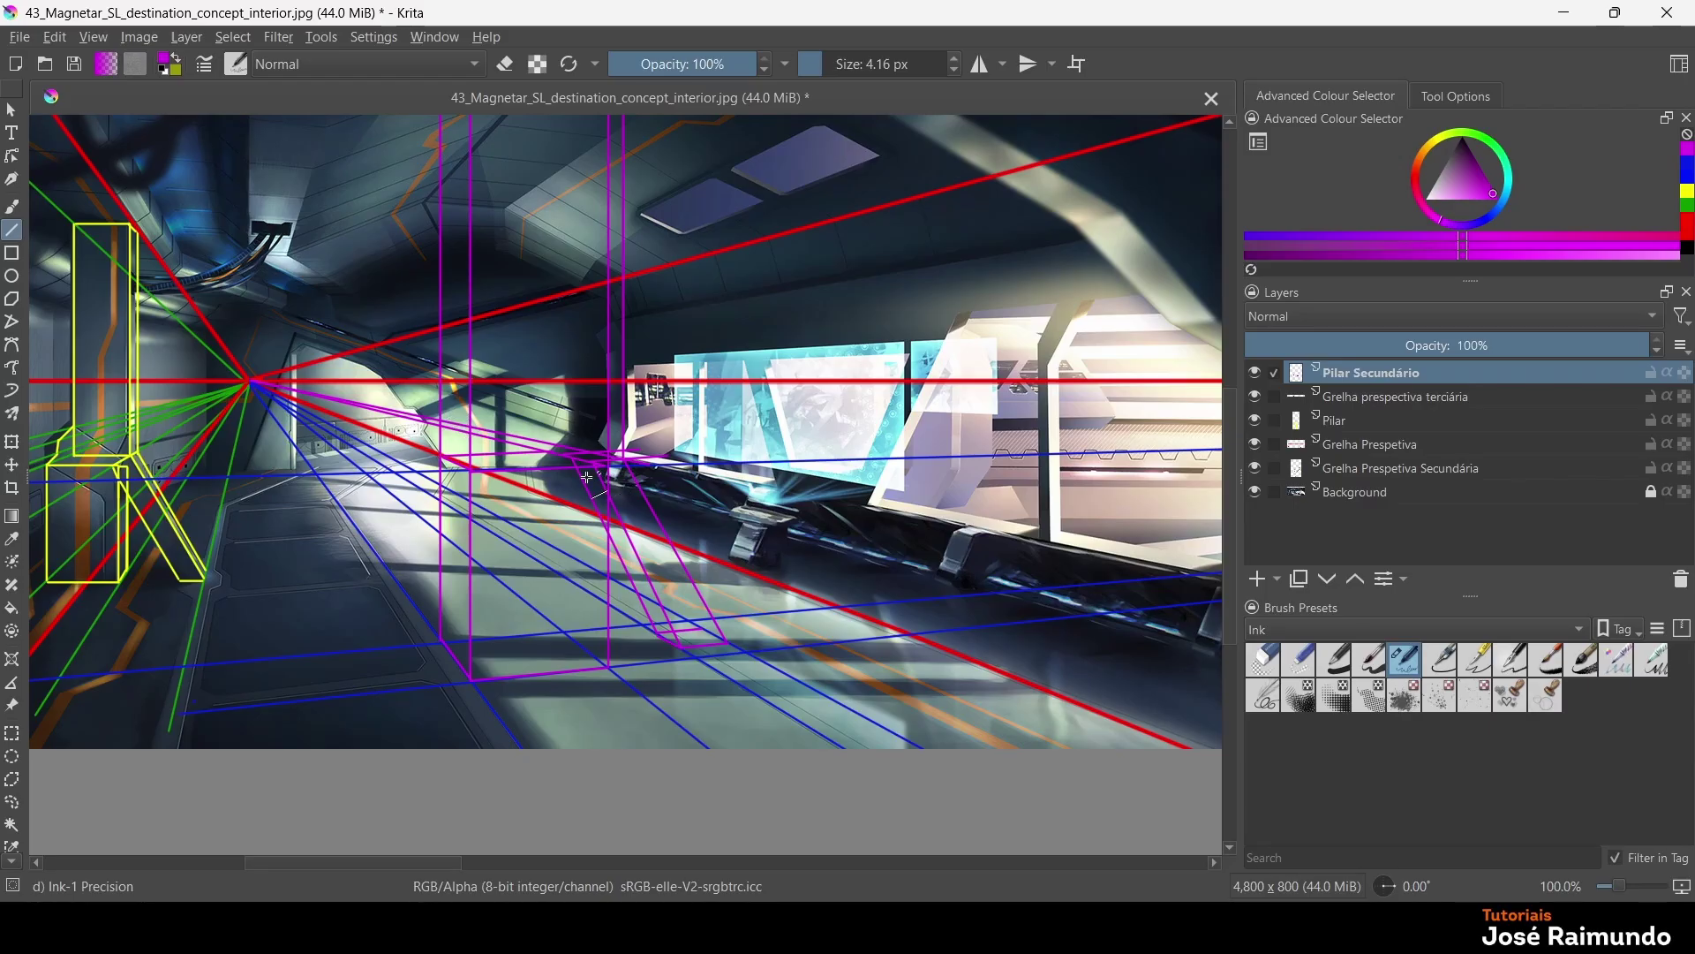
left_click_drag(628, 461, 495, 465)
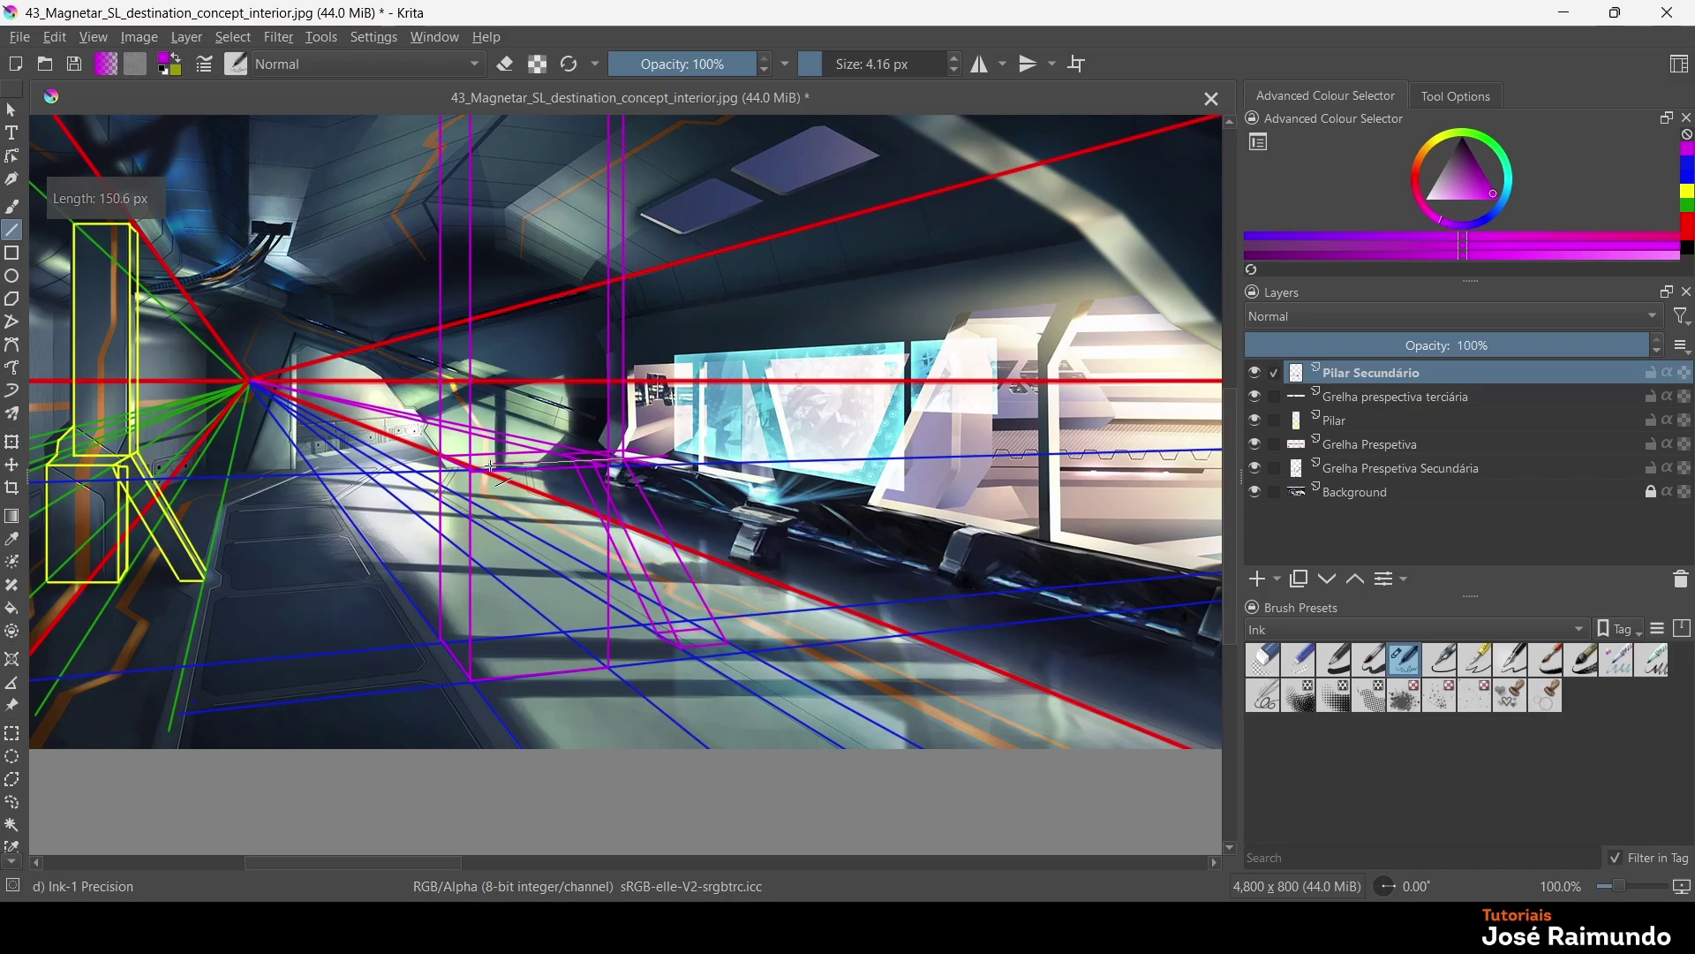
left_click_drag(492, 466, 565, 457)
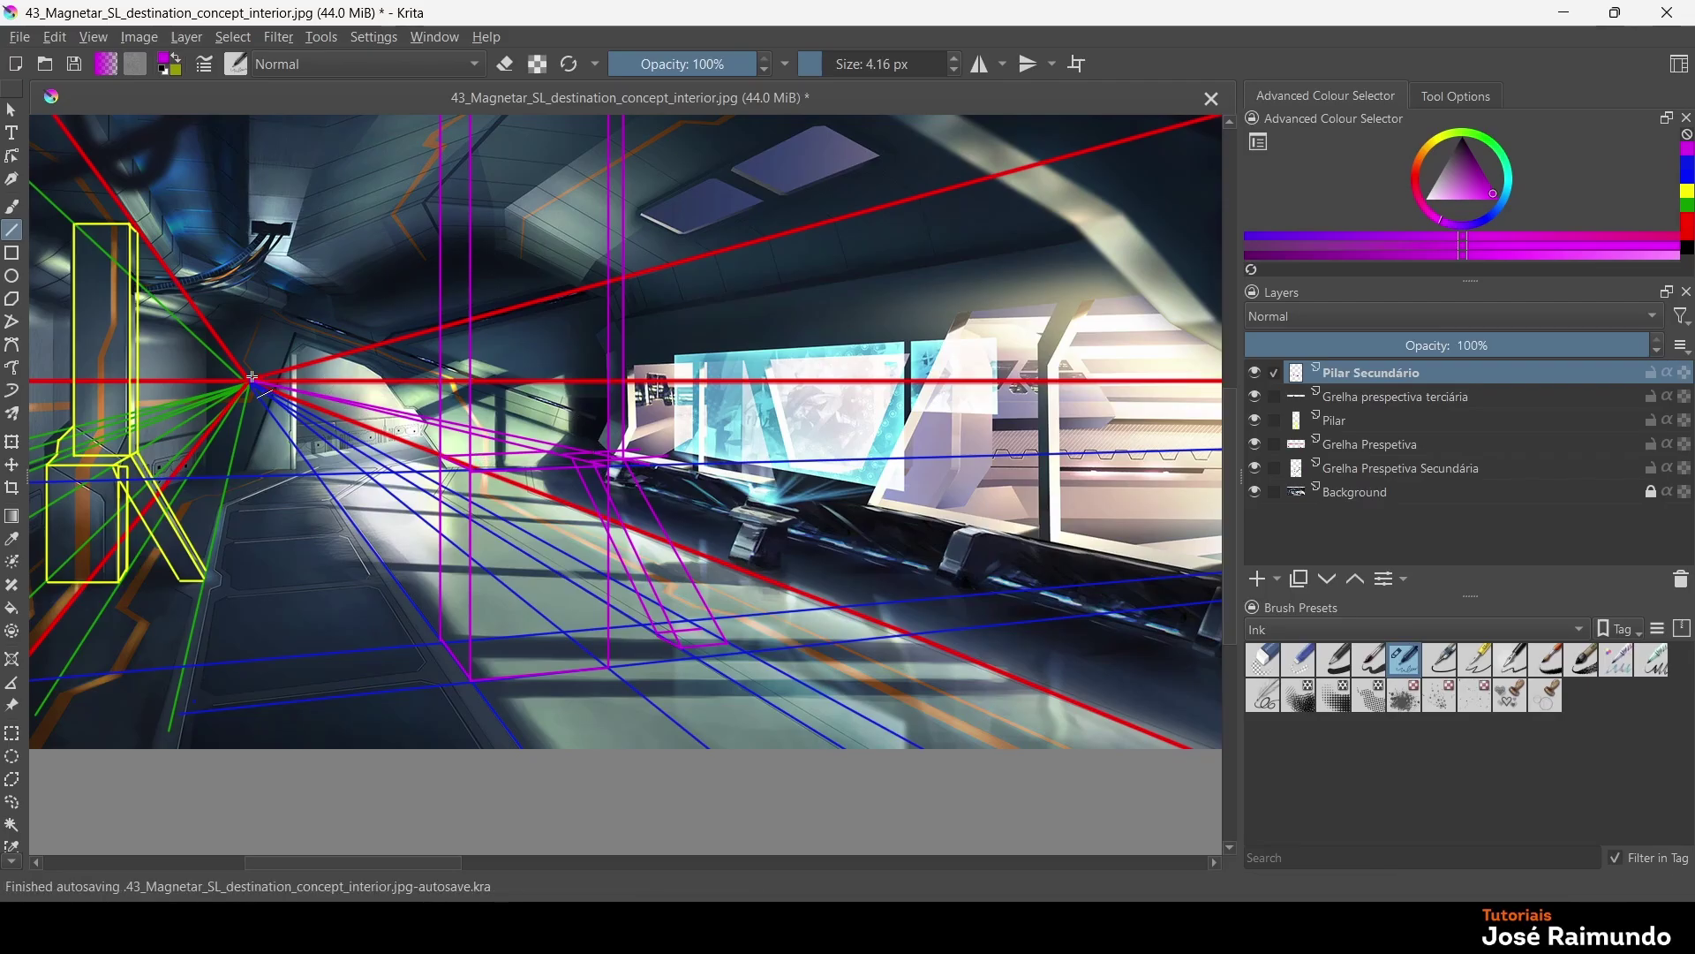
left_click_drag(252, 378, 531, 27)
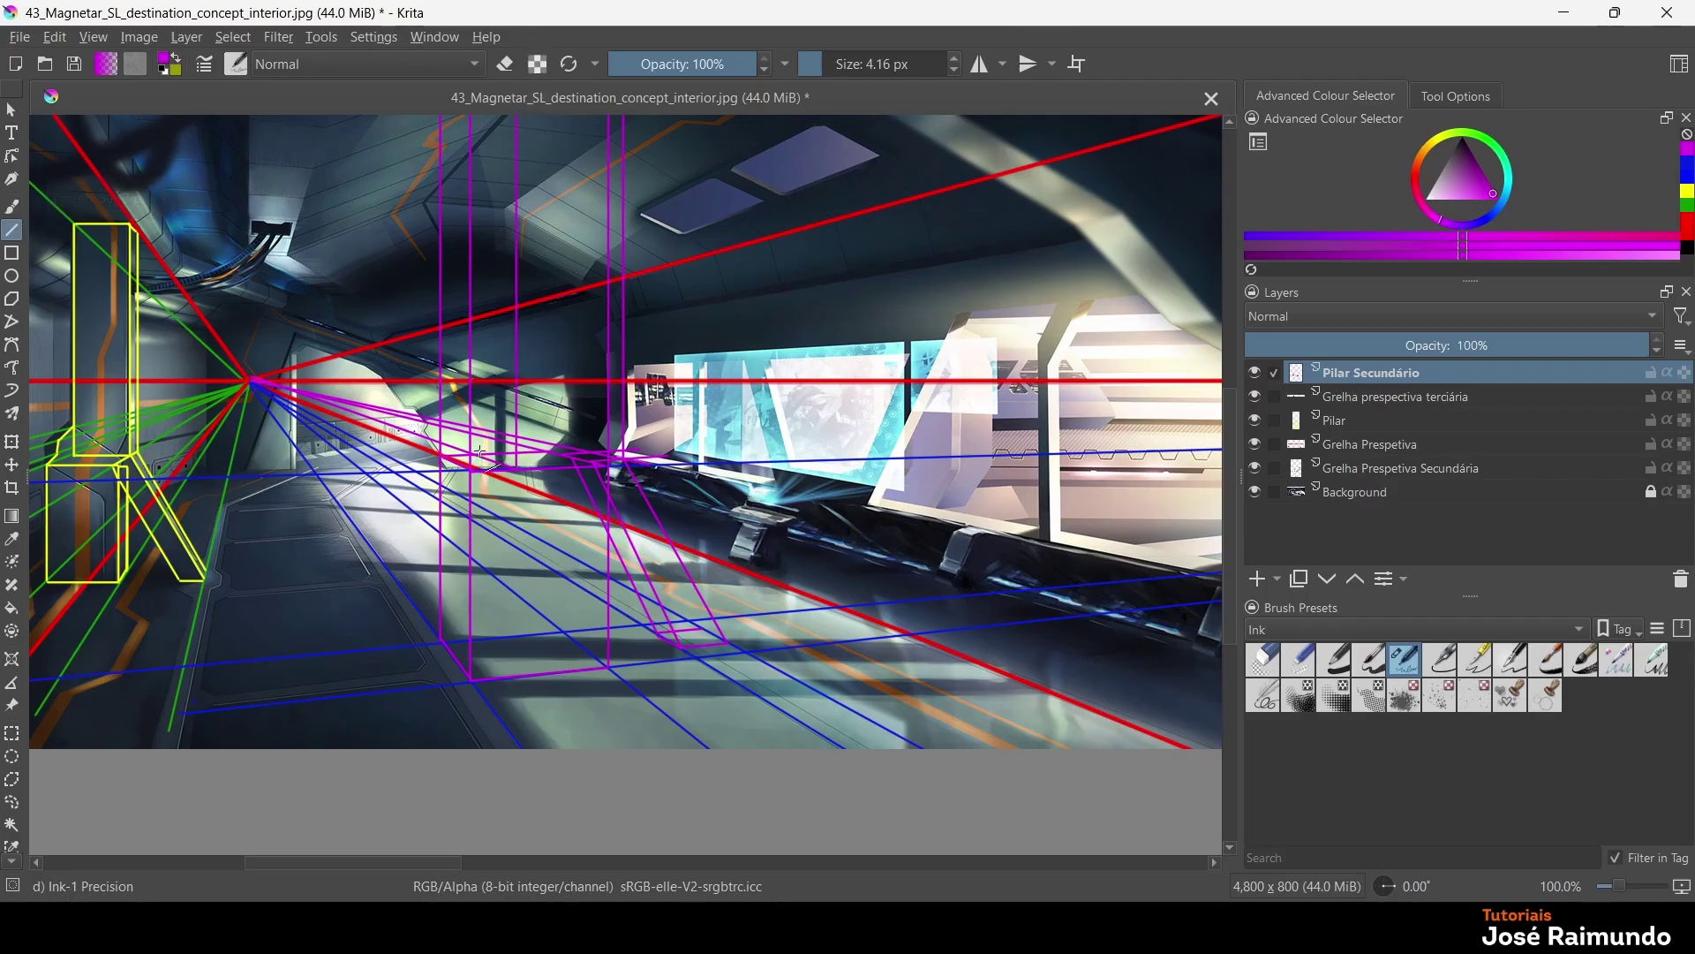
left_click_drag(476, 454, 491, 18)
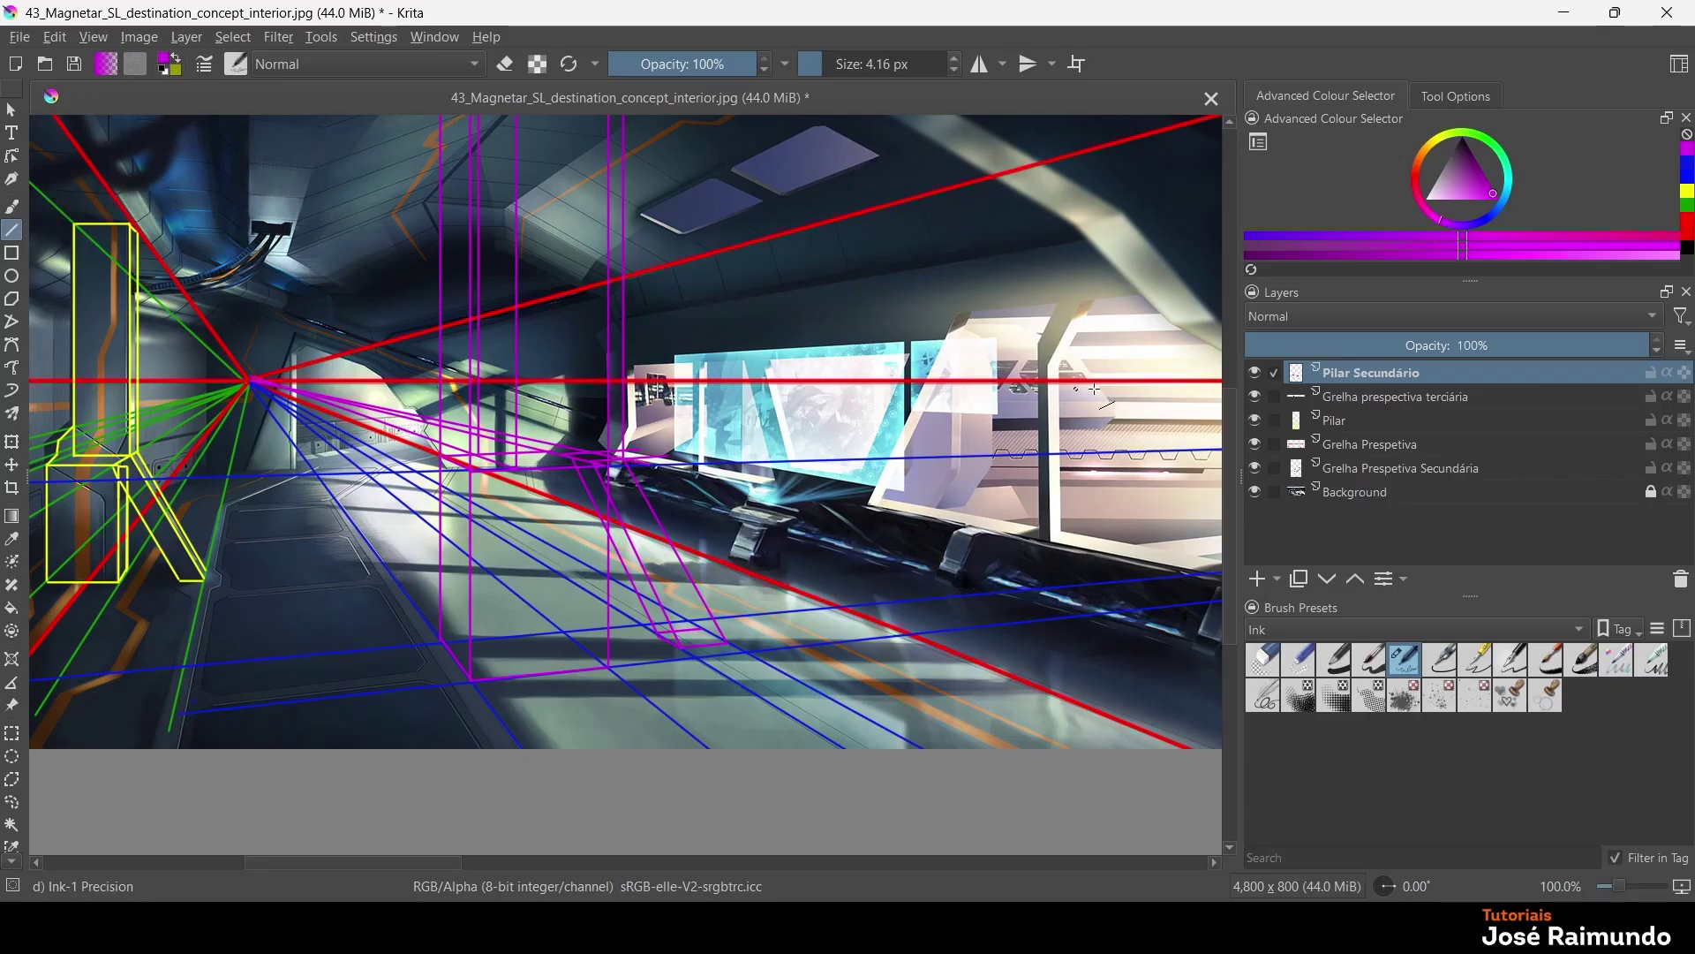
Hide the three grid layers, the "Pilar" layer and the Background, leaving only "Pilar Secundário" visible
left_click(1254, 397)
left_click(1255, 420)
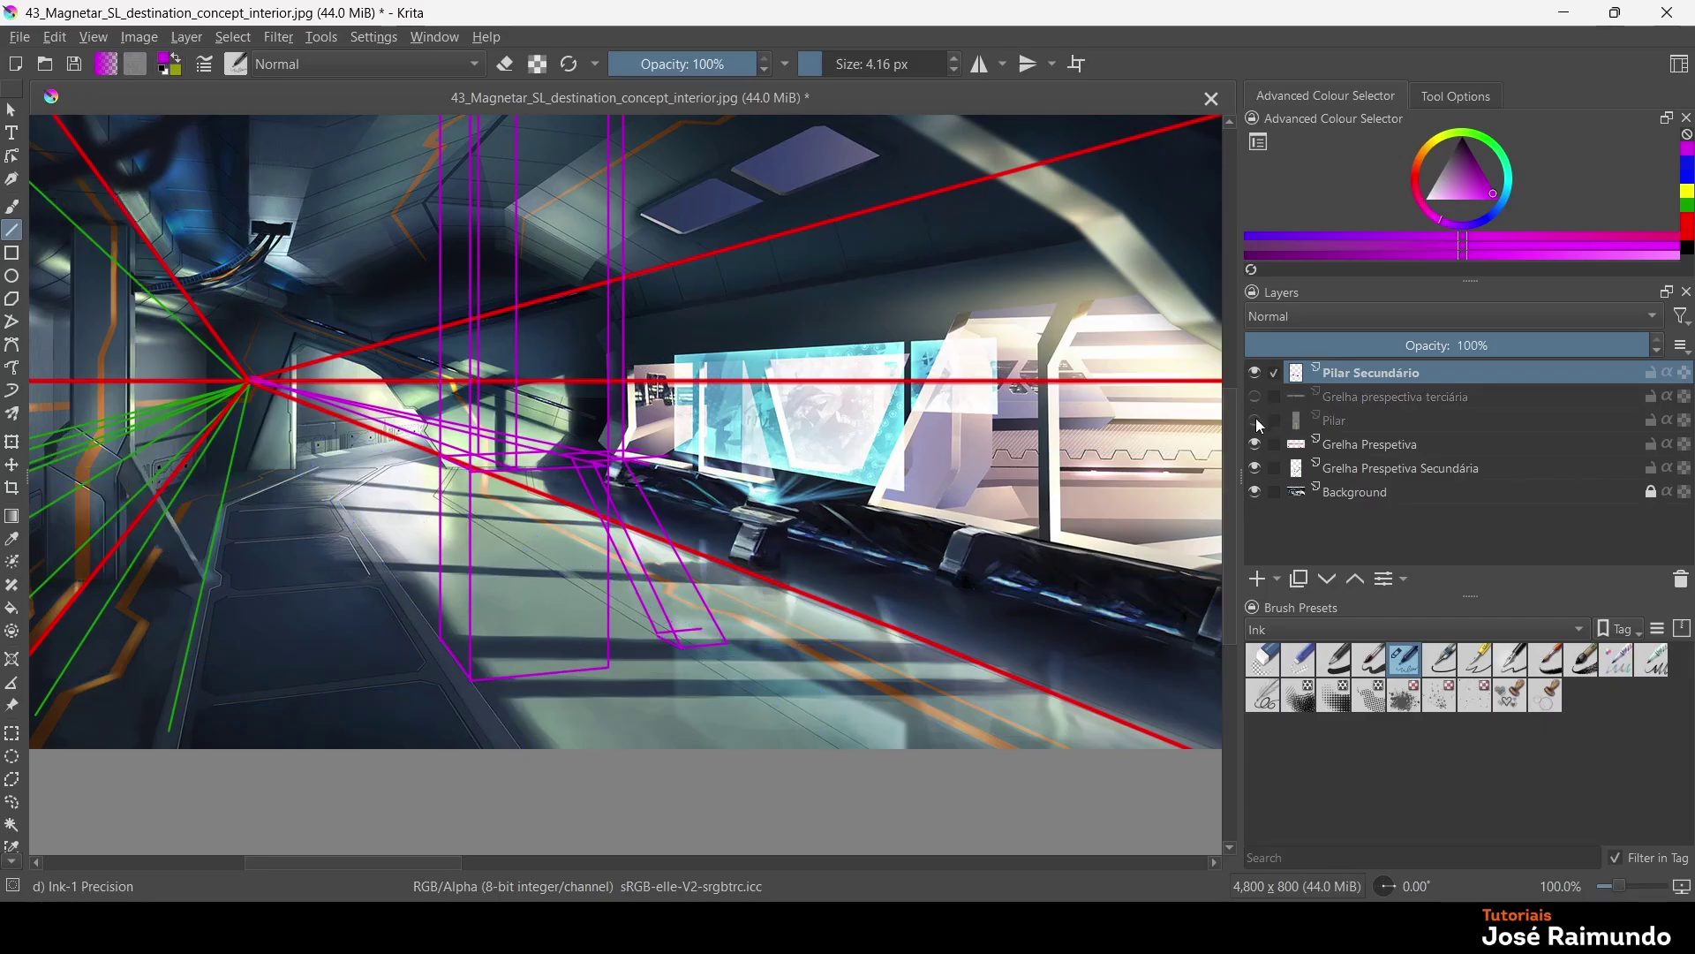
left_click(1255, 444)
left_click(1255, 468)
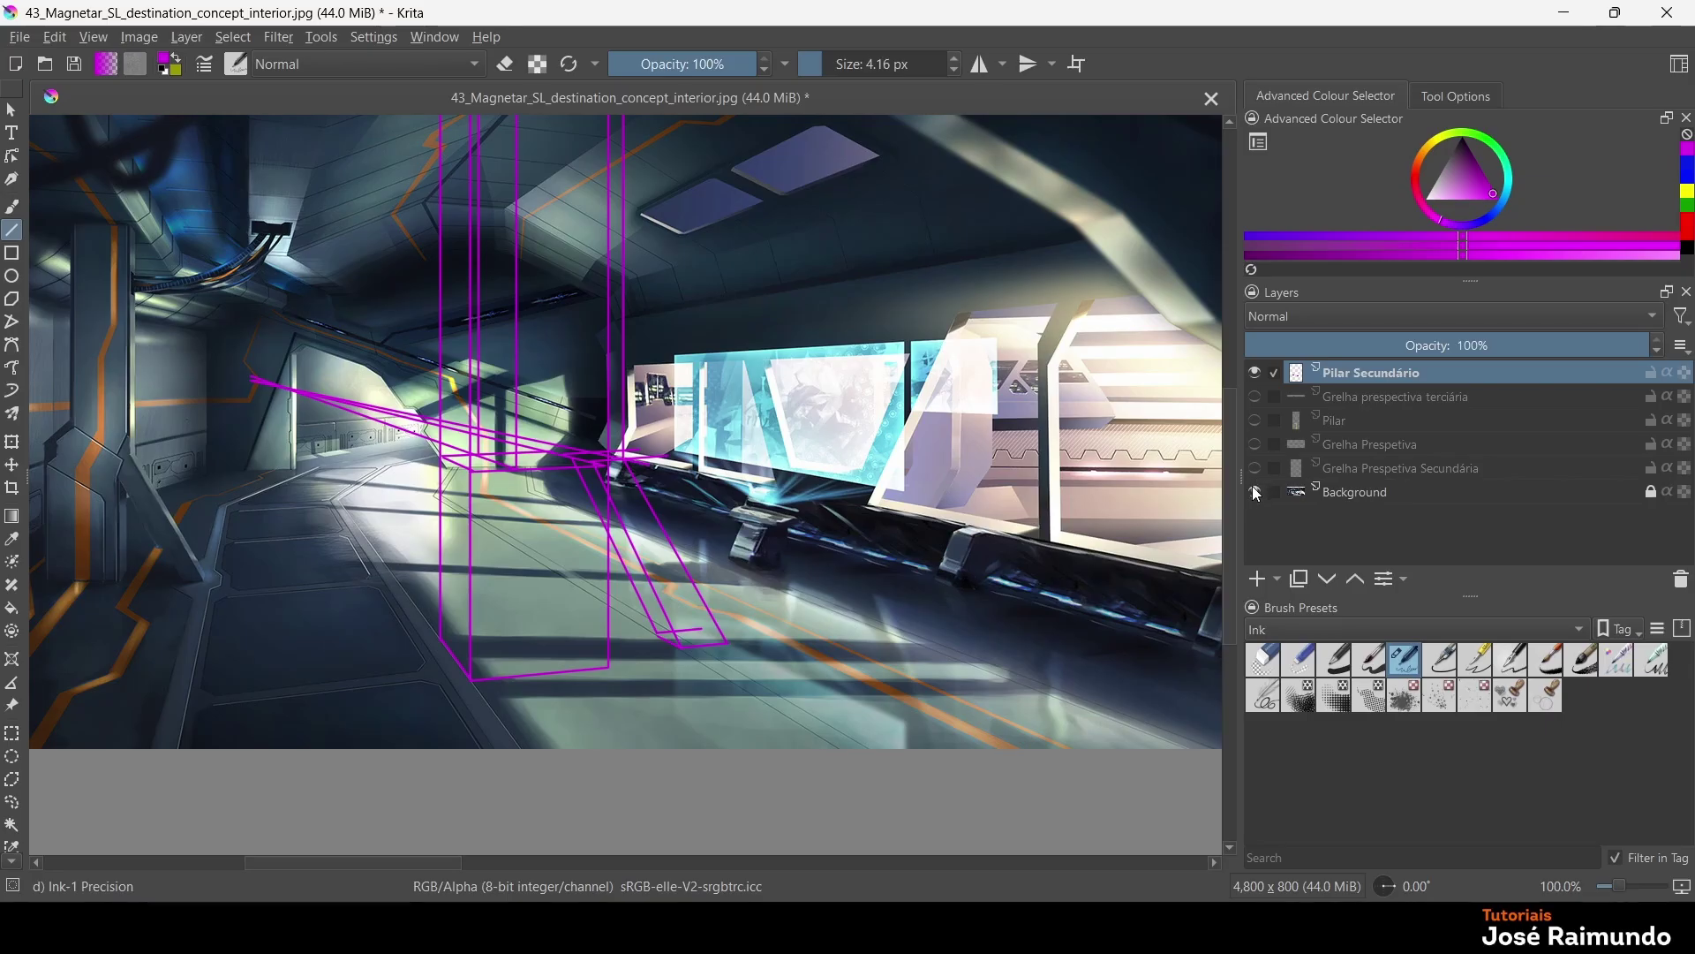
left_click(1254, 491)
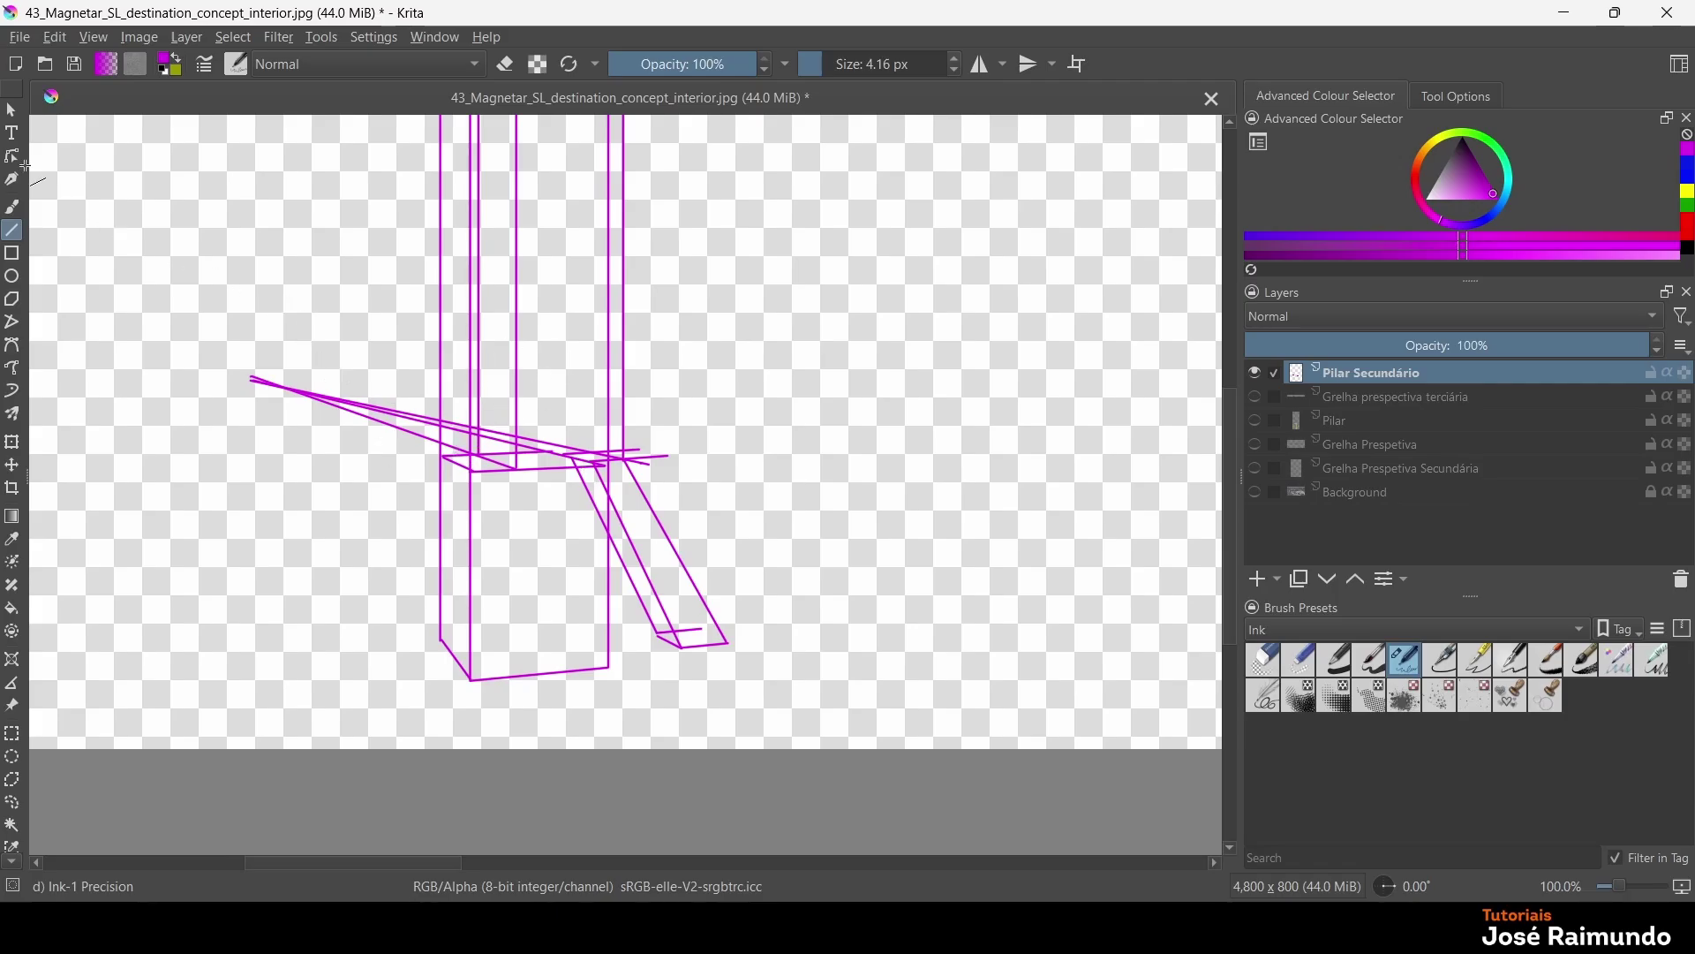
Delete the excess construction lines on both sides of the upper column using rectangular selections, and clear the selection
left_click(11, 734)
left_click_drag(476, 451, 221, 69)
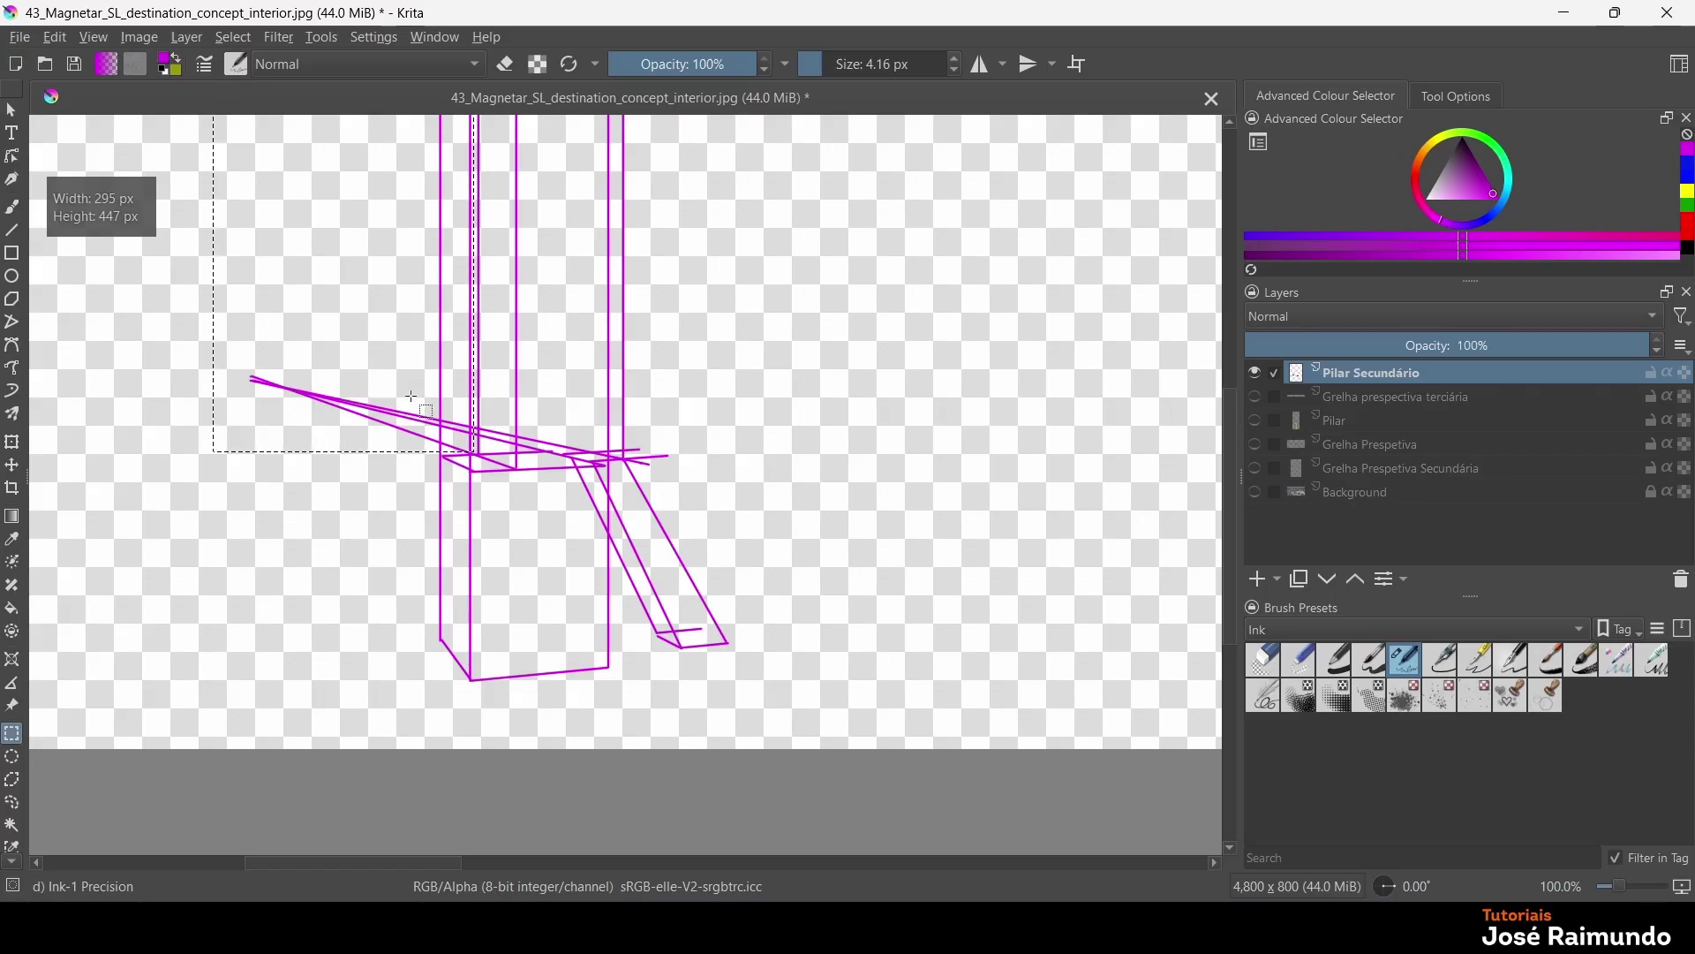
key("Delete")
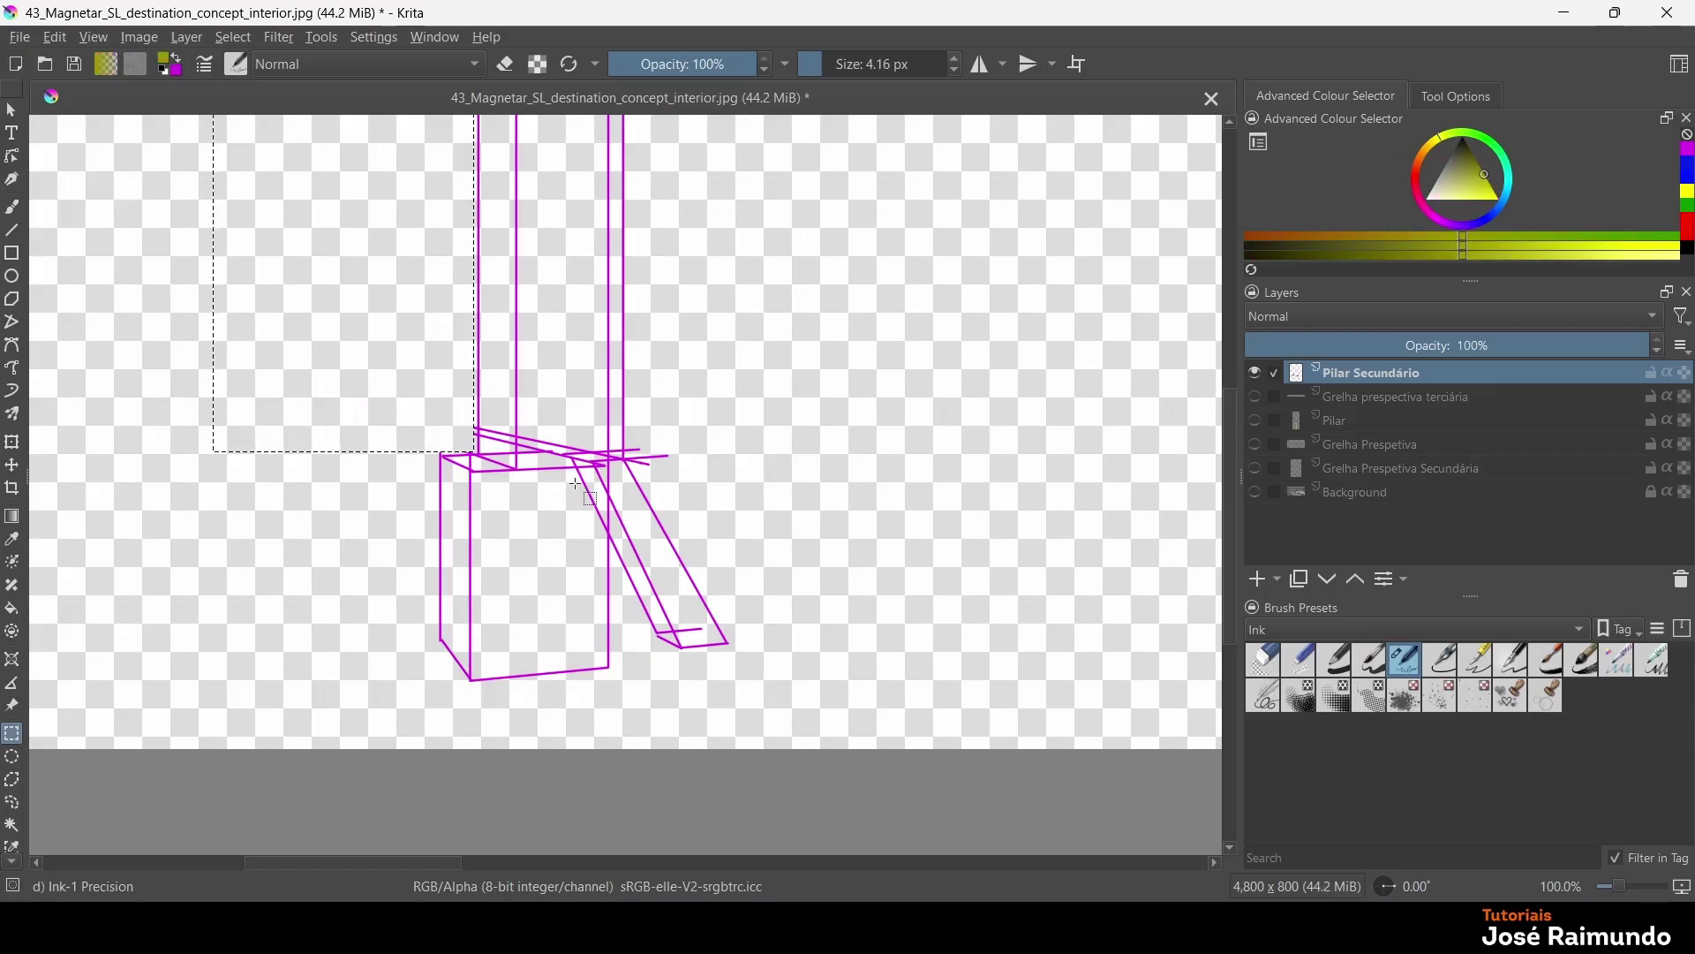
left_click_drag(337, 508, 345, 514)
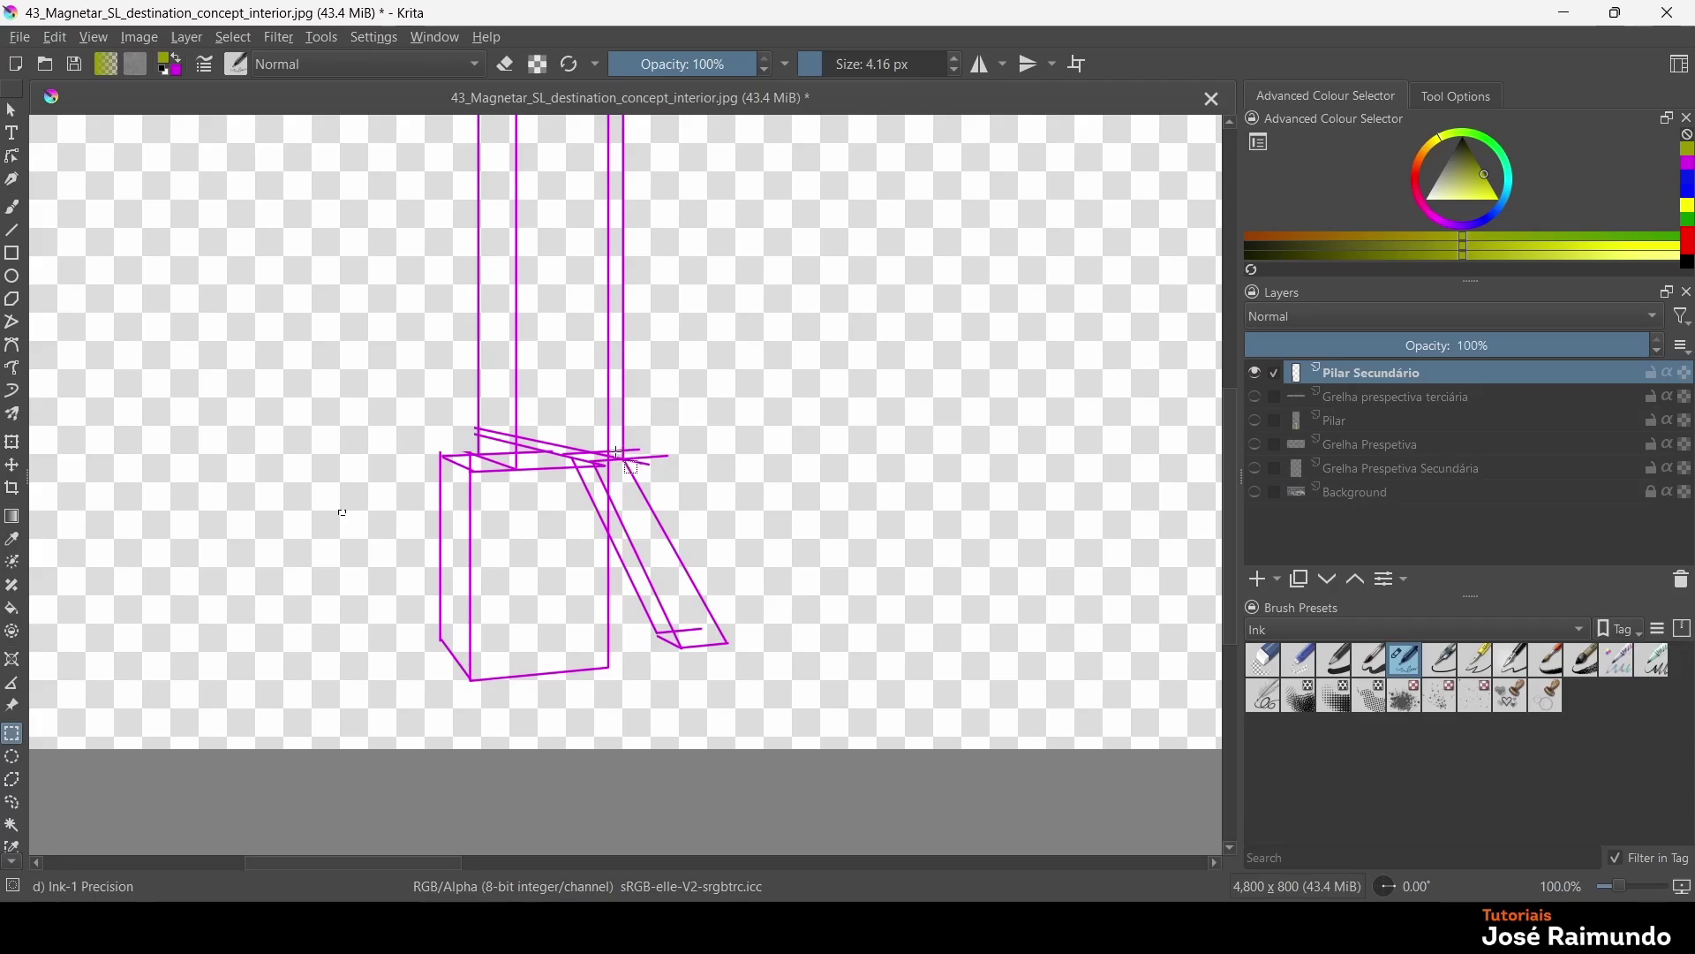
left_click_drag(612, 454, 726, 5)
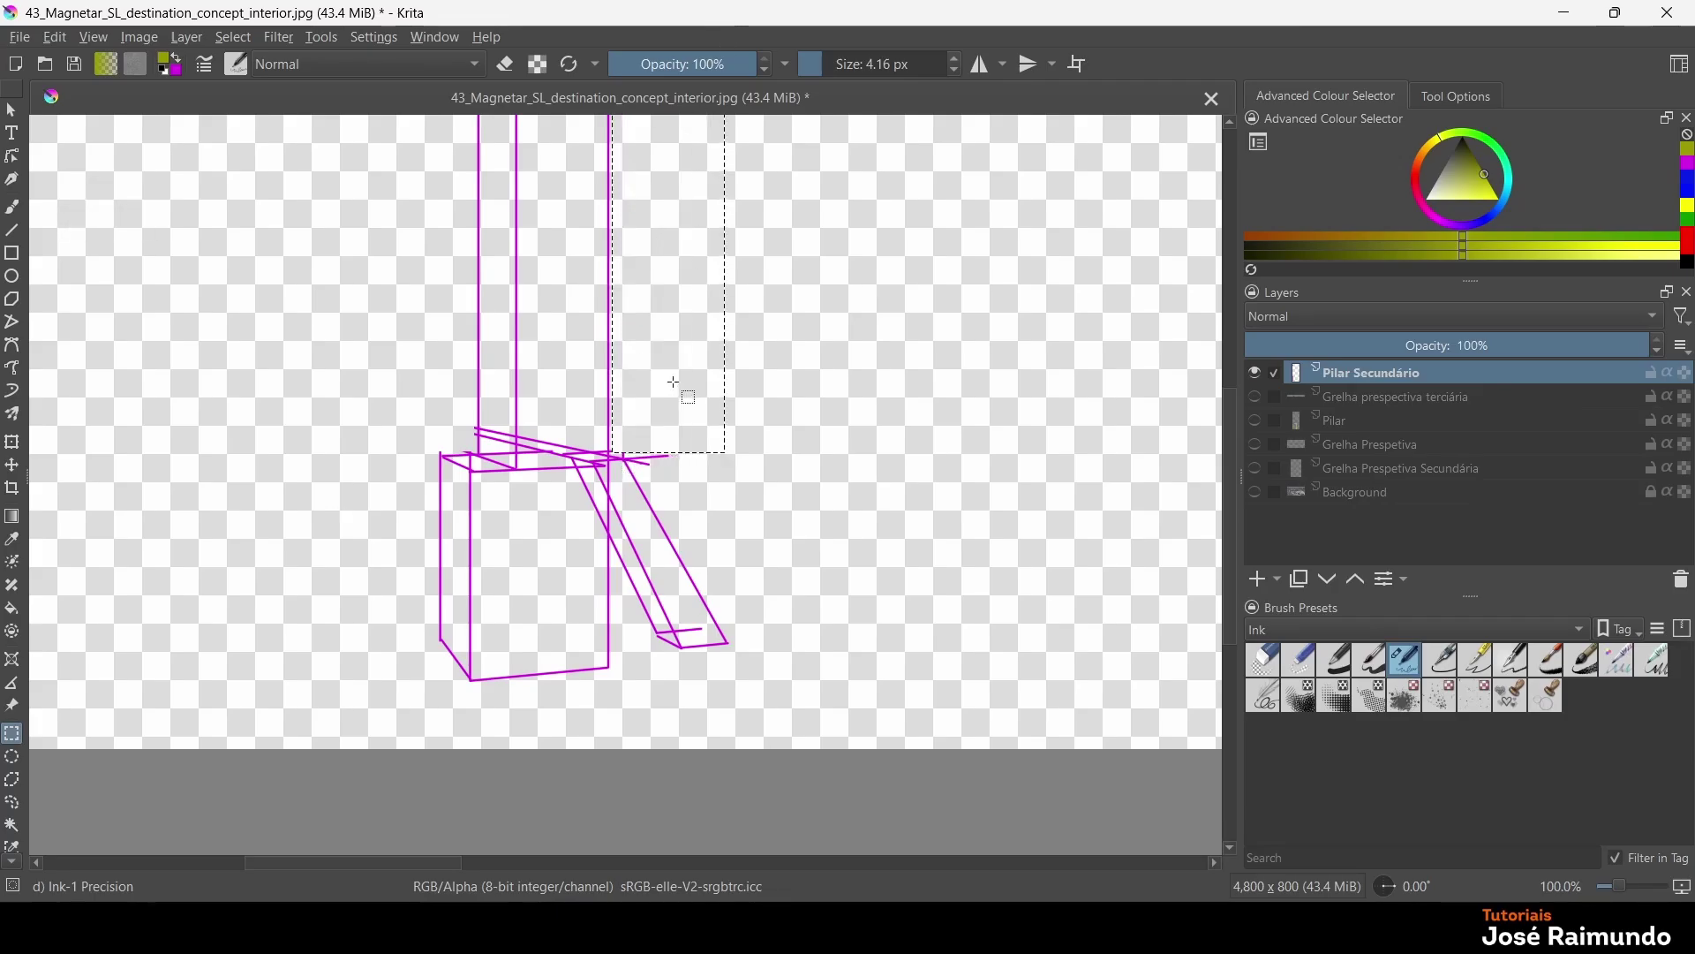
left_click(782, 561)
Erase the line overhangs and the hidden vertical stub around the rear upper corner of the secondary pillar's base
left_click(12, 206)
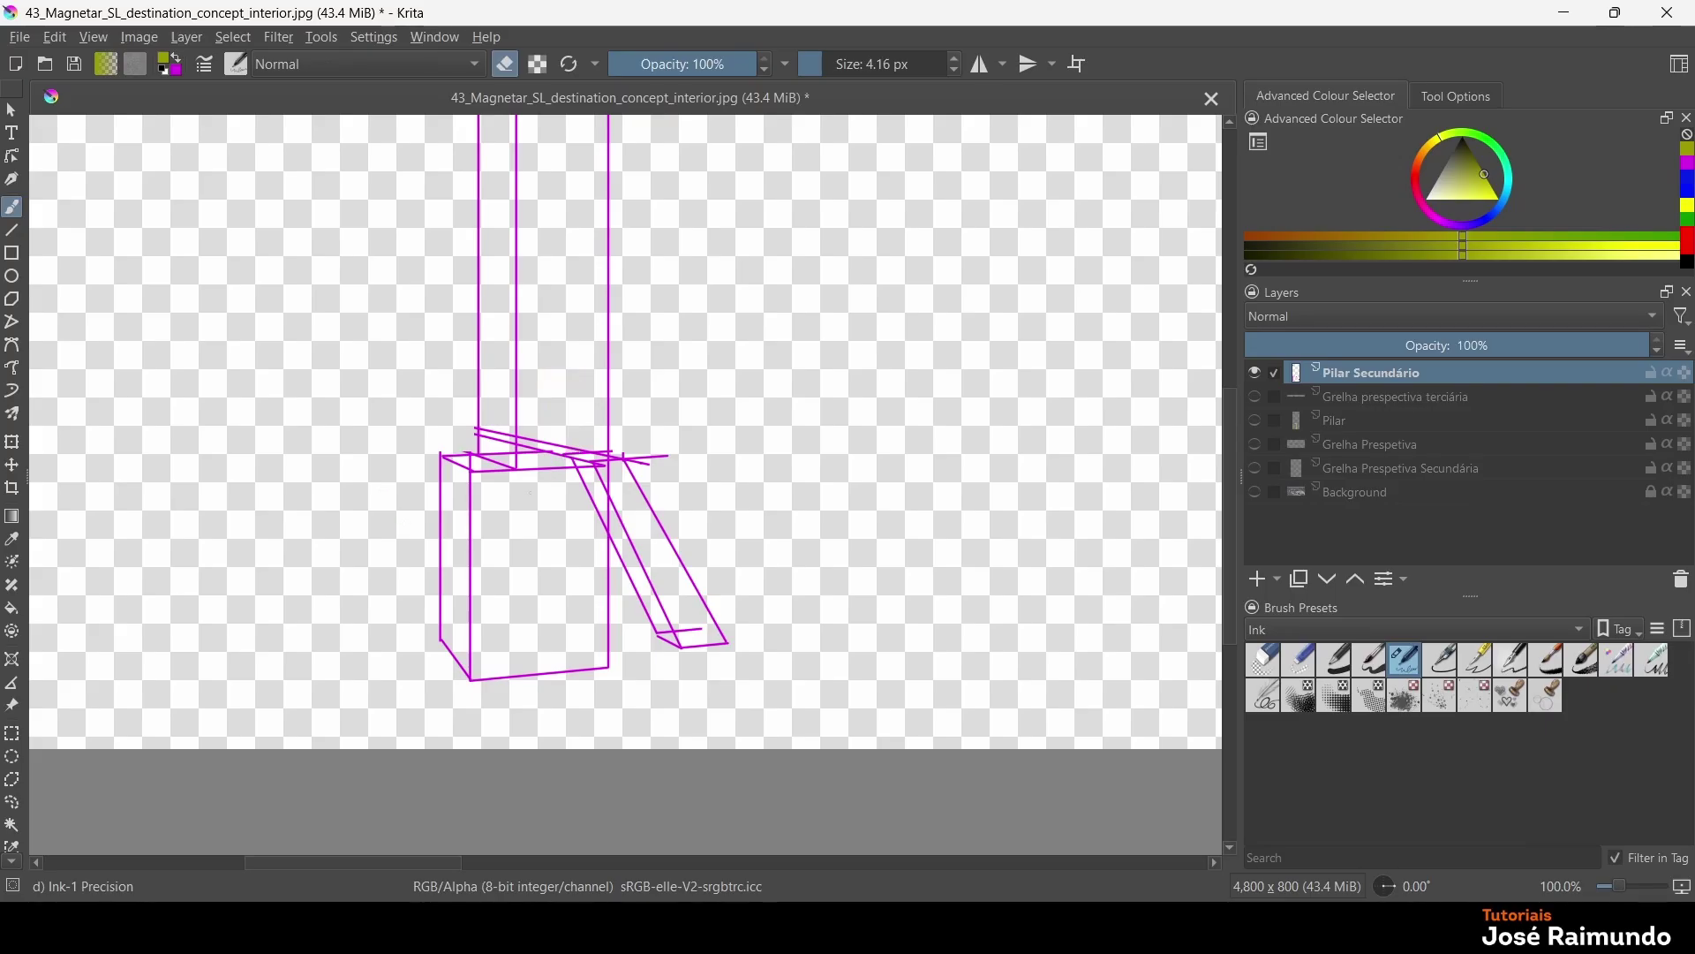
scroll(397, 265, "up", 6)
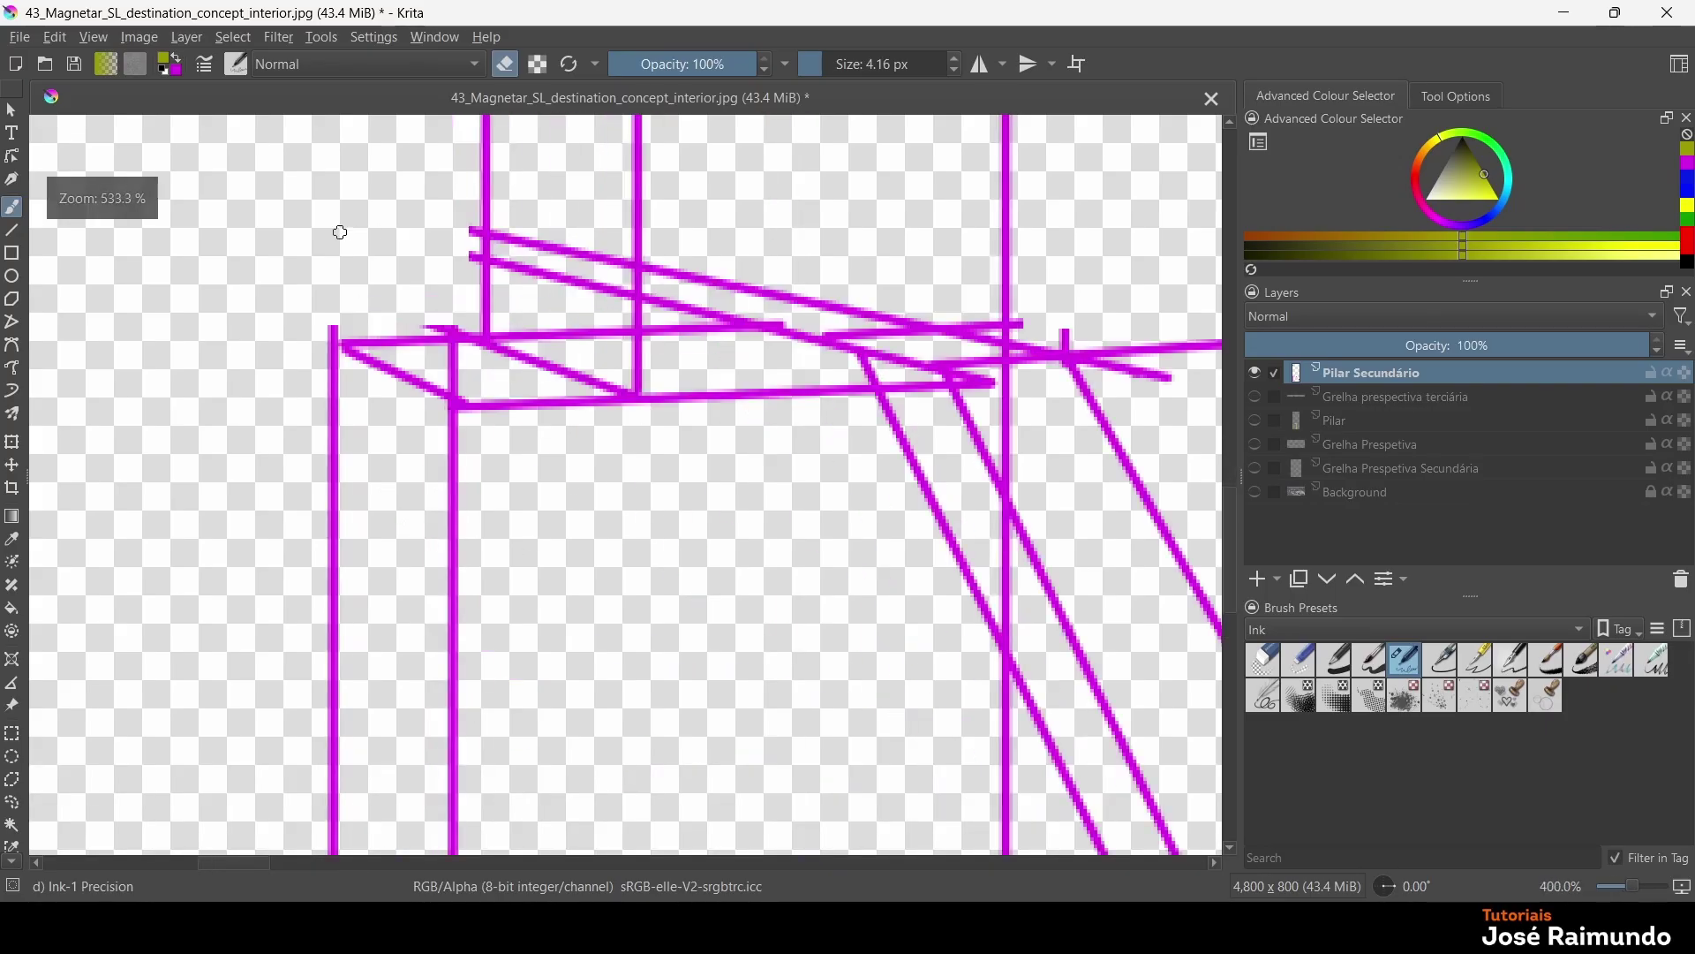
left_click_drag(319, 385, 303, 378)
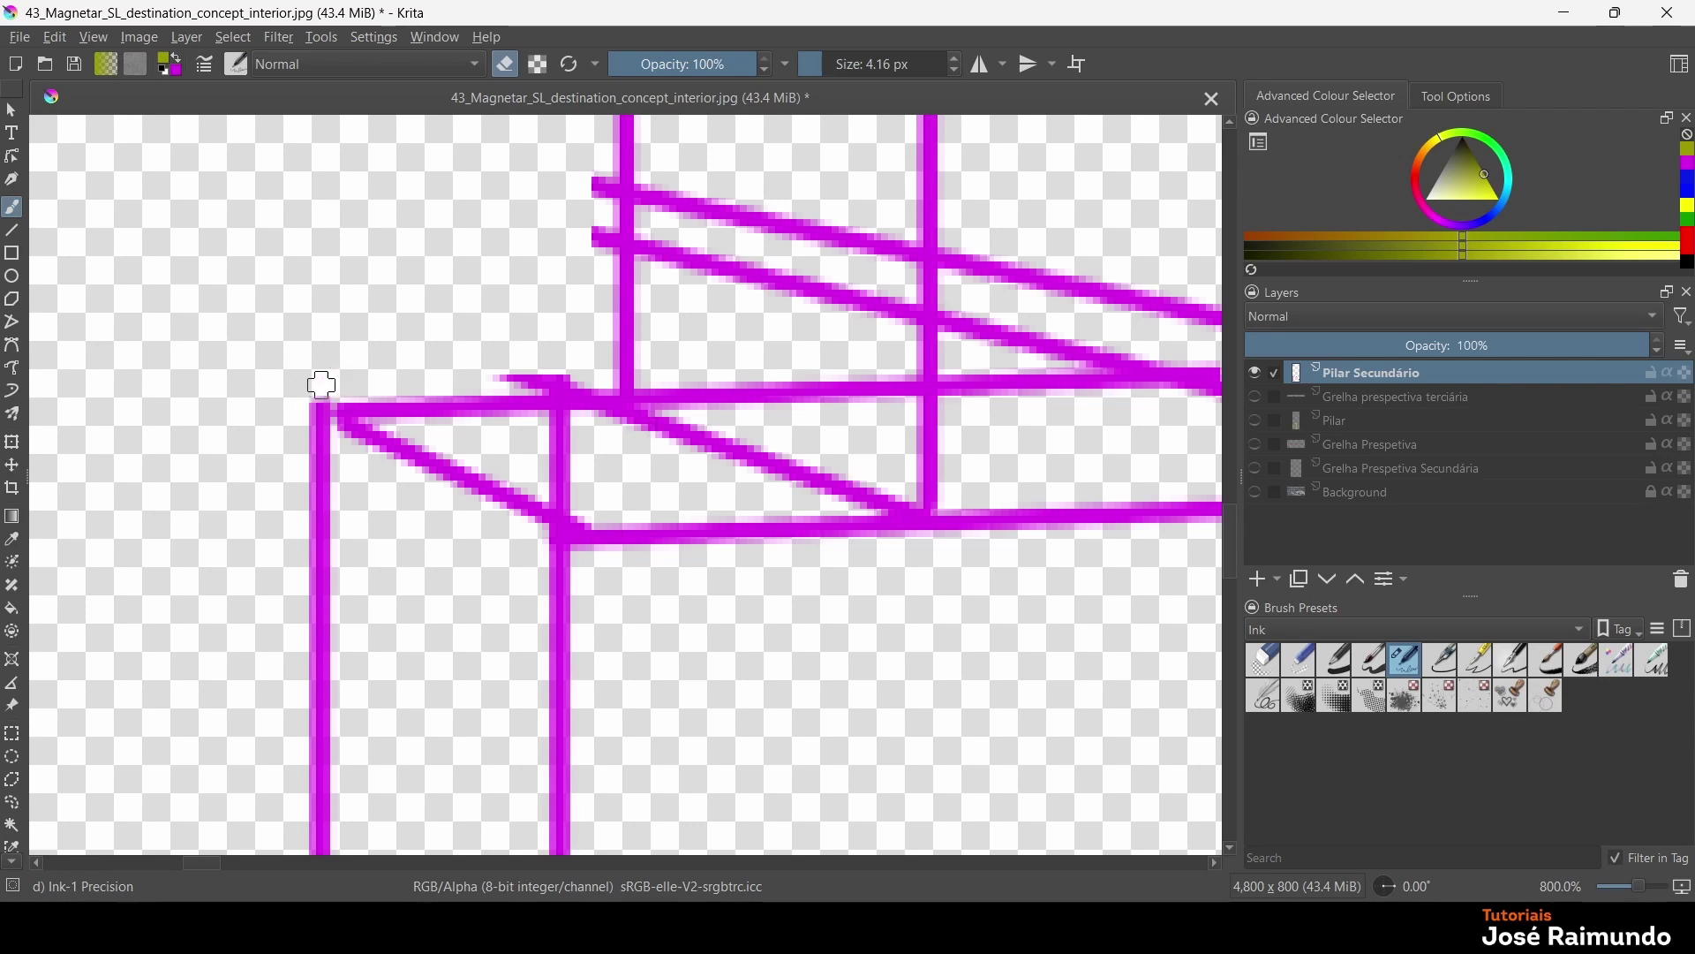
left_click_drag(581, 380, 522, 367)
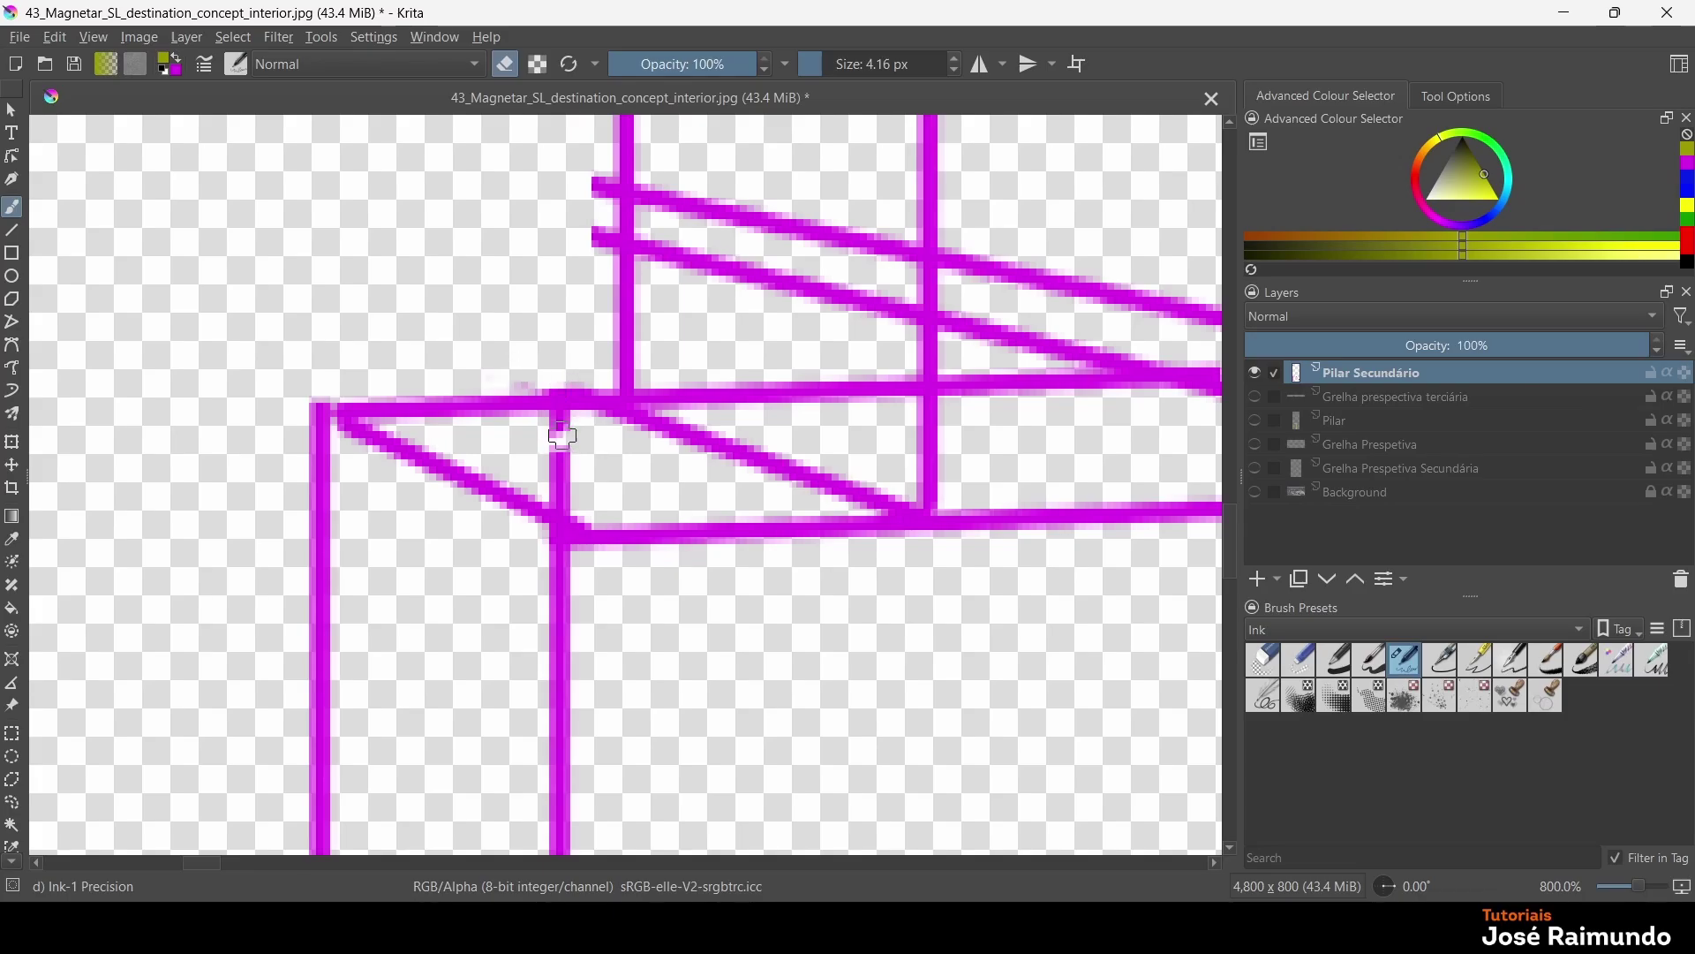
mouse_move(562, 436)
left_mouse_down()
mouse_move(560, 412)
mouse_move(559, 473)
mouse_move(579, 495)
mouse_move(556, 503)
mouse_move(569, 497)
left_mouse_up()
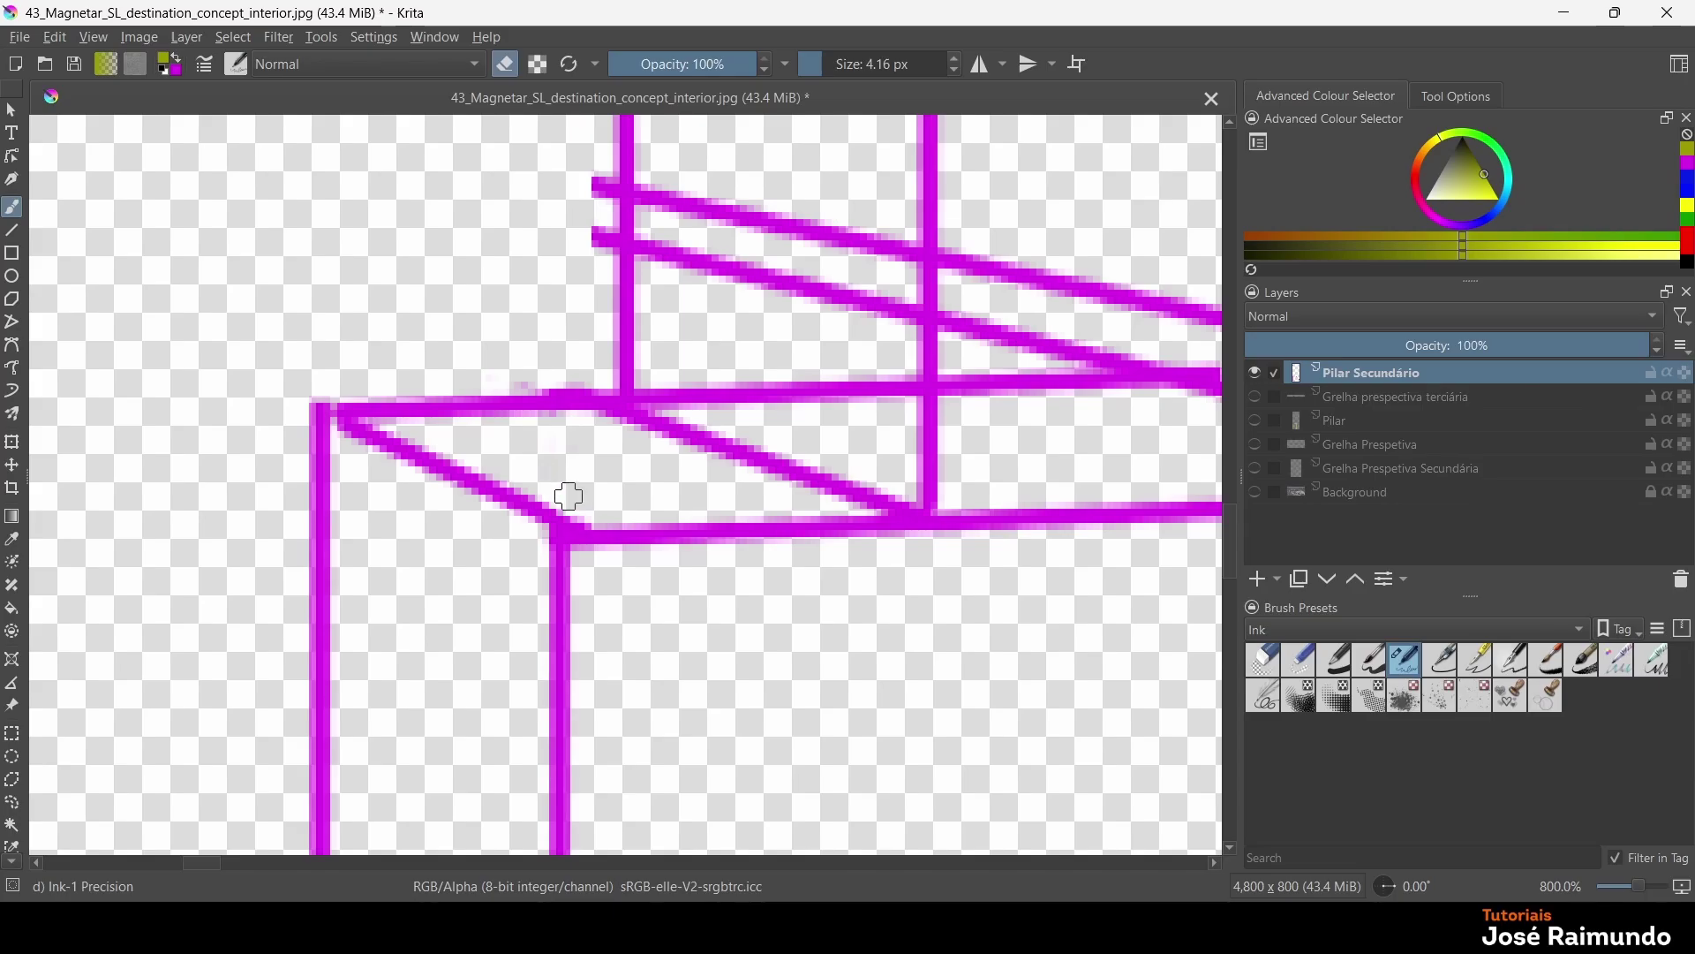
Erase the guide line segments that cross the narrow side face of the column just above the base
mouse_move(582, 215)
left_mouse_down()
mouse_move(598, 166)
mouse_move(600, 252)
mouse_move(665, 158)
mouse_move(650, 230)
mouse_move(646, 183)
mouse_move(650, 260)
mouse_move(659, 183)
mouse_move(684, 215)
mouse_move(727, 201)
mouse_move(750, 215)
mouse_move(771, 304)
mouse_move(817, 312)
mouse_move(903, 237)
mouse_move(901, 276)
mouse_move(862, 311)
mouse_move(852, 216)
mouse_move(786, 299)
mouse_move(812, 219)
mouse_move(748, 265)
mouse_move(727, 184)
mouse_move(703, 202)
mouse_move(734, 225)
mouse_move(751, 211)
mouse_move(740, 225)
mouse_move(800, 259)
mouse_move(773, 393)
mouse_move(661, 393)
mouse_move(766, 395)
mouse_move(800, 370)
mouse_move(825, 411)
mouse_move(844, 377)
mouse_move(879, 423)
mouse_move(898, 365)
mouse_move(911, 377)
mouse_move(905, 420)
mouse_move(766, 387)
left_mouse_up()
scroll(787, 257, "down", 6)
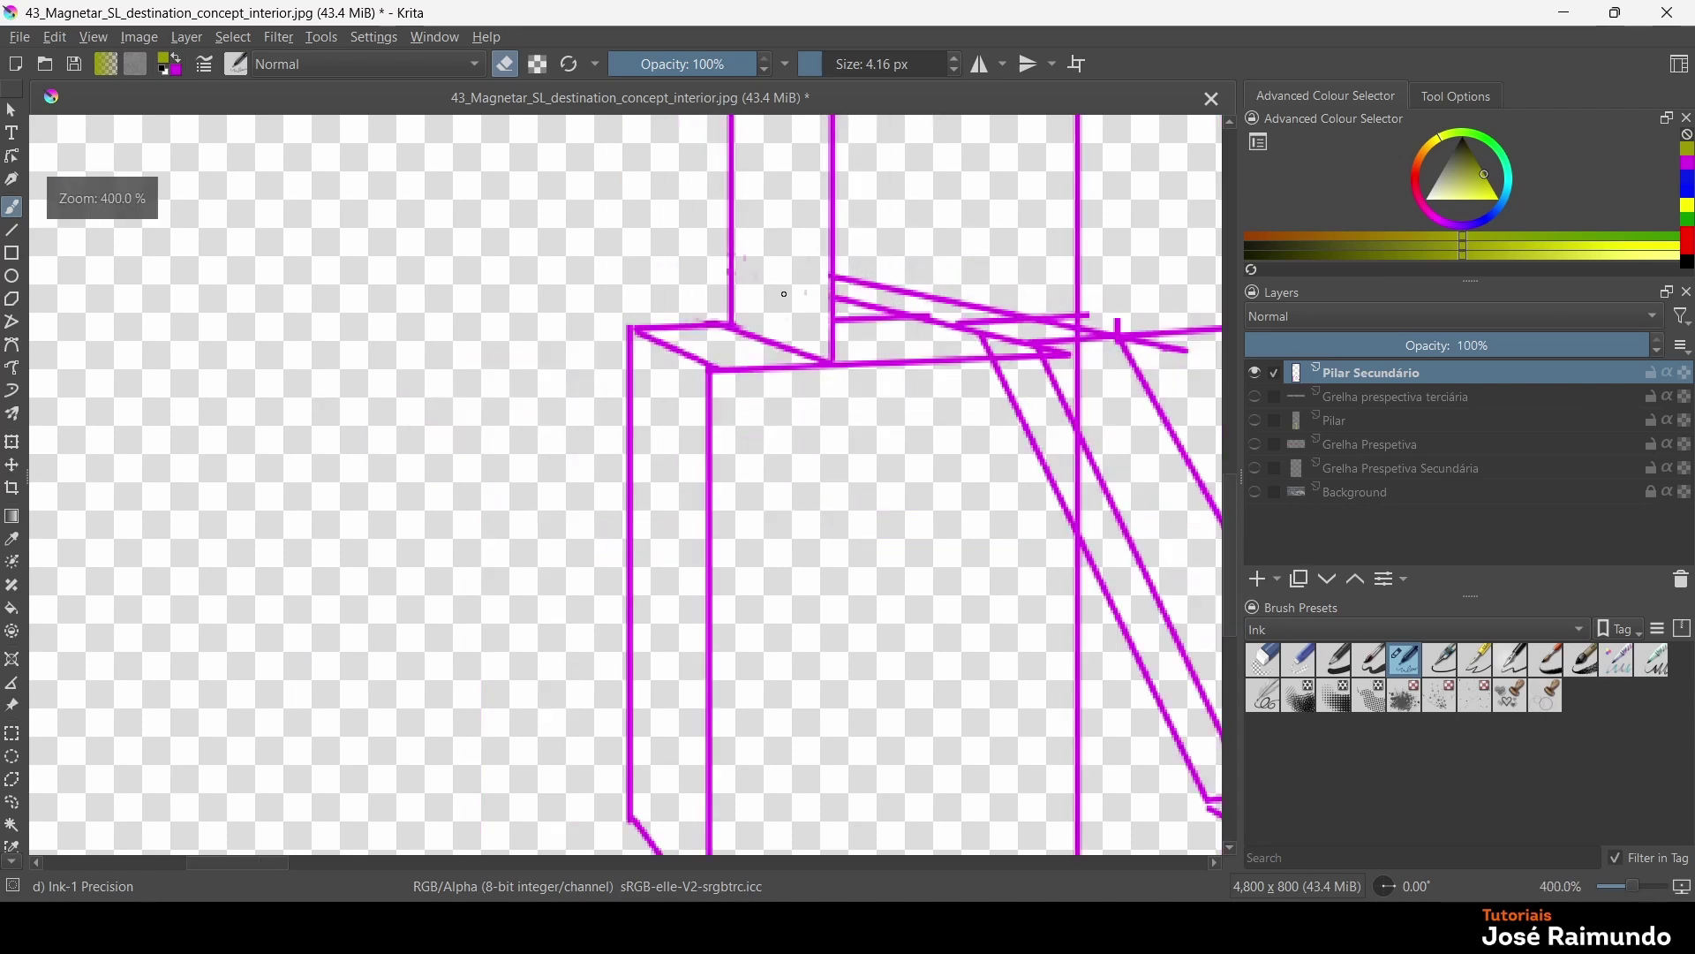
scroll(662, 482, "up", 5)
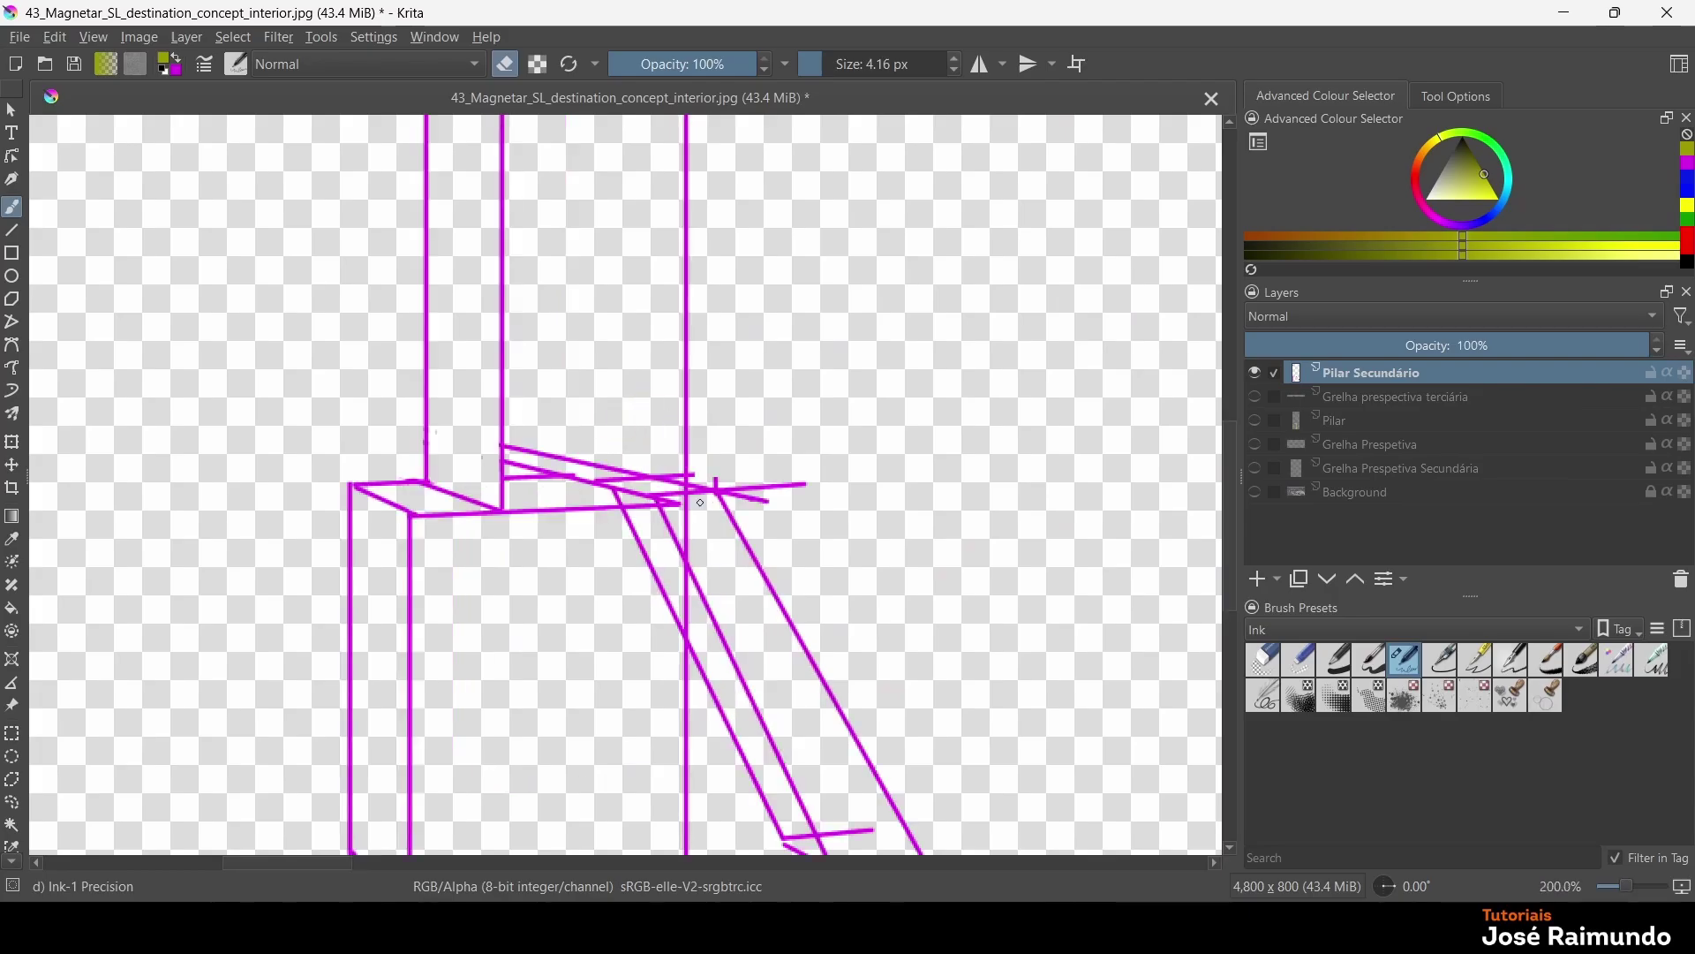
scroll(712, 629, "down", 3)
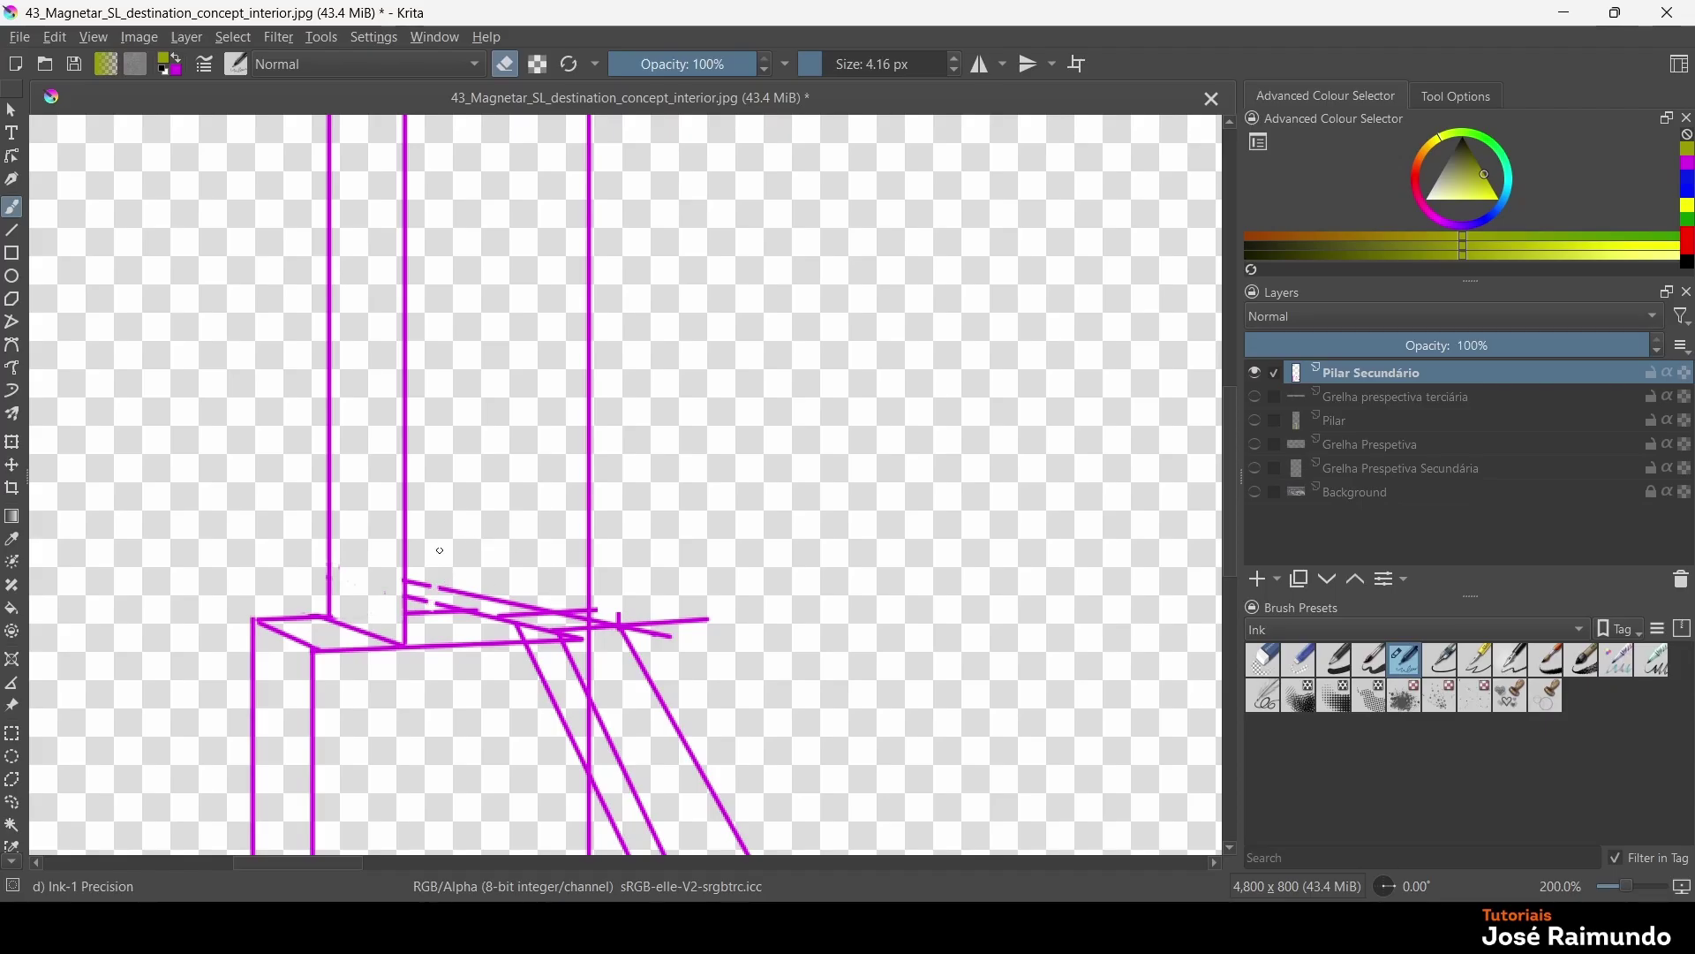
Delete the guide lines on the column's front face and the crossing lines at the brace's top using rectangular selections
left_click(12, 733)
left_click_drag(407, 632, 587, 412)
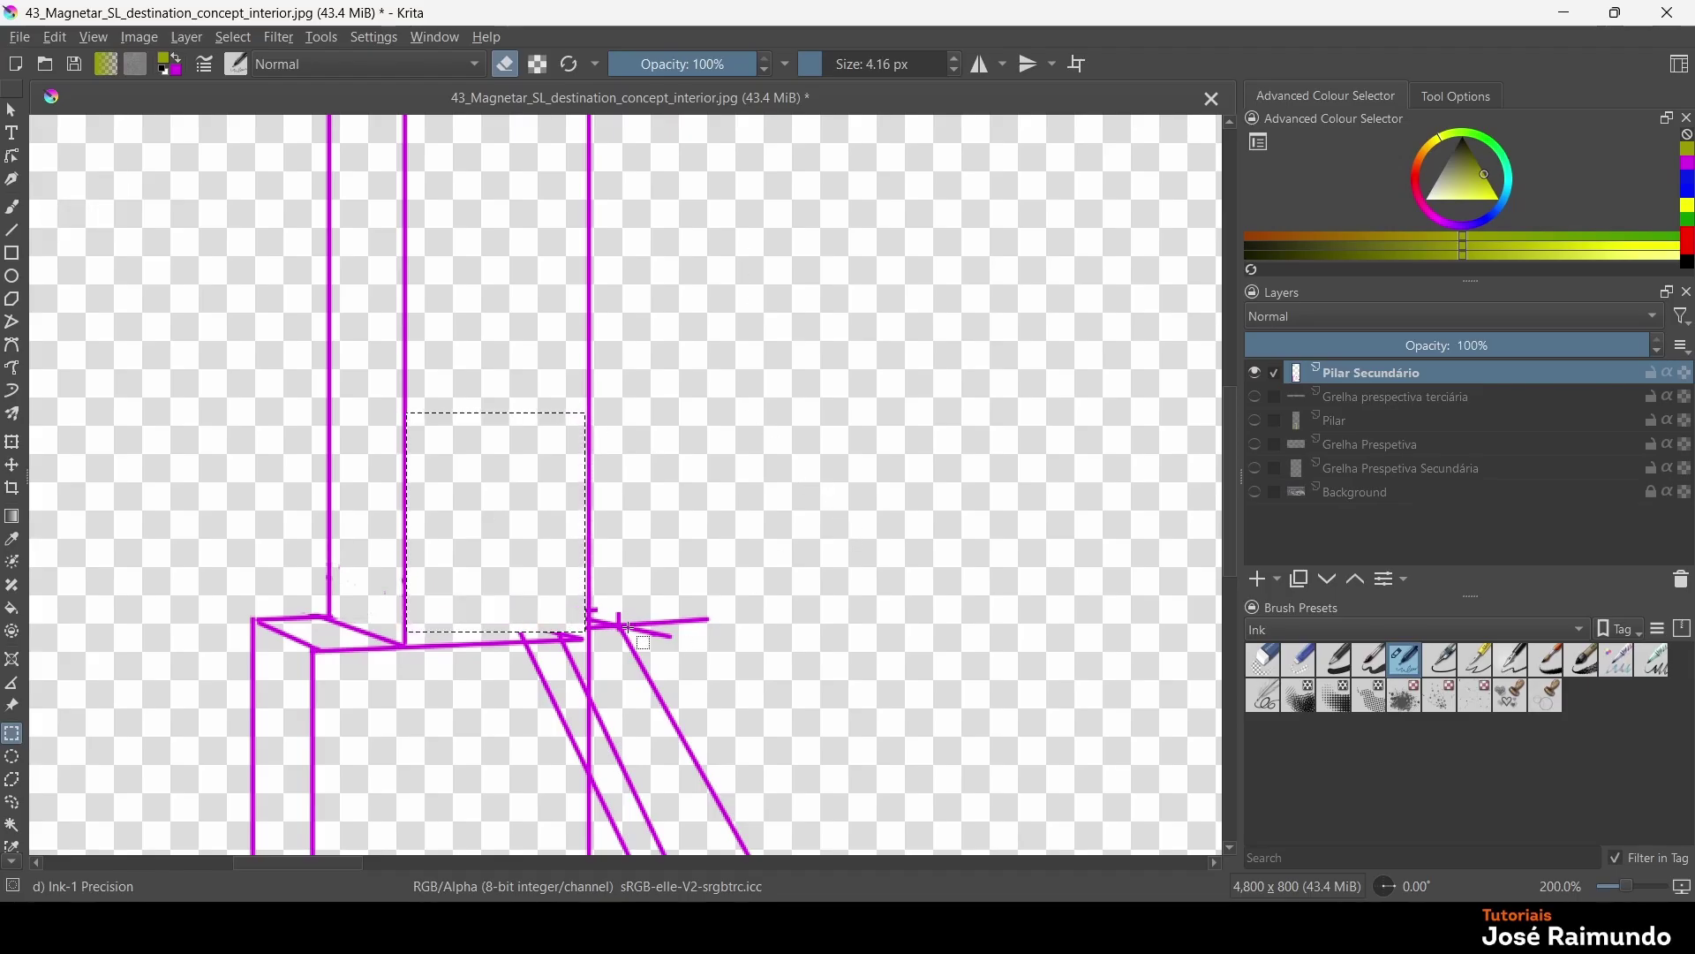
left_click(740, 618)
left_click_drag(741, 554, 584, 671)
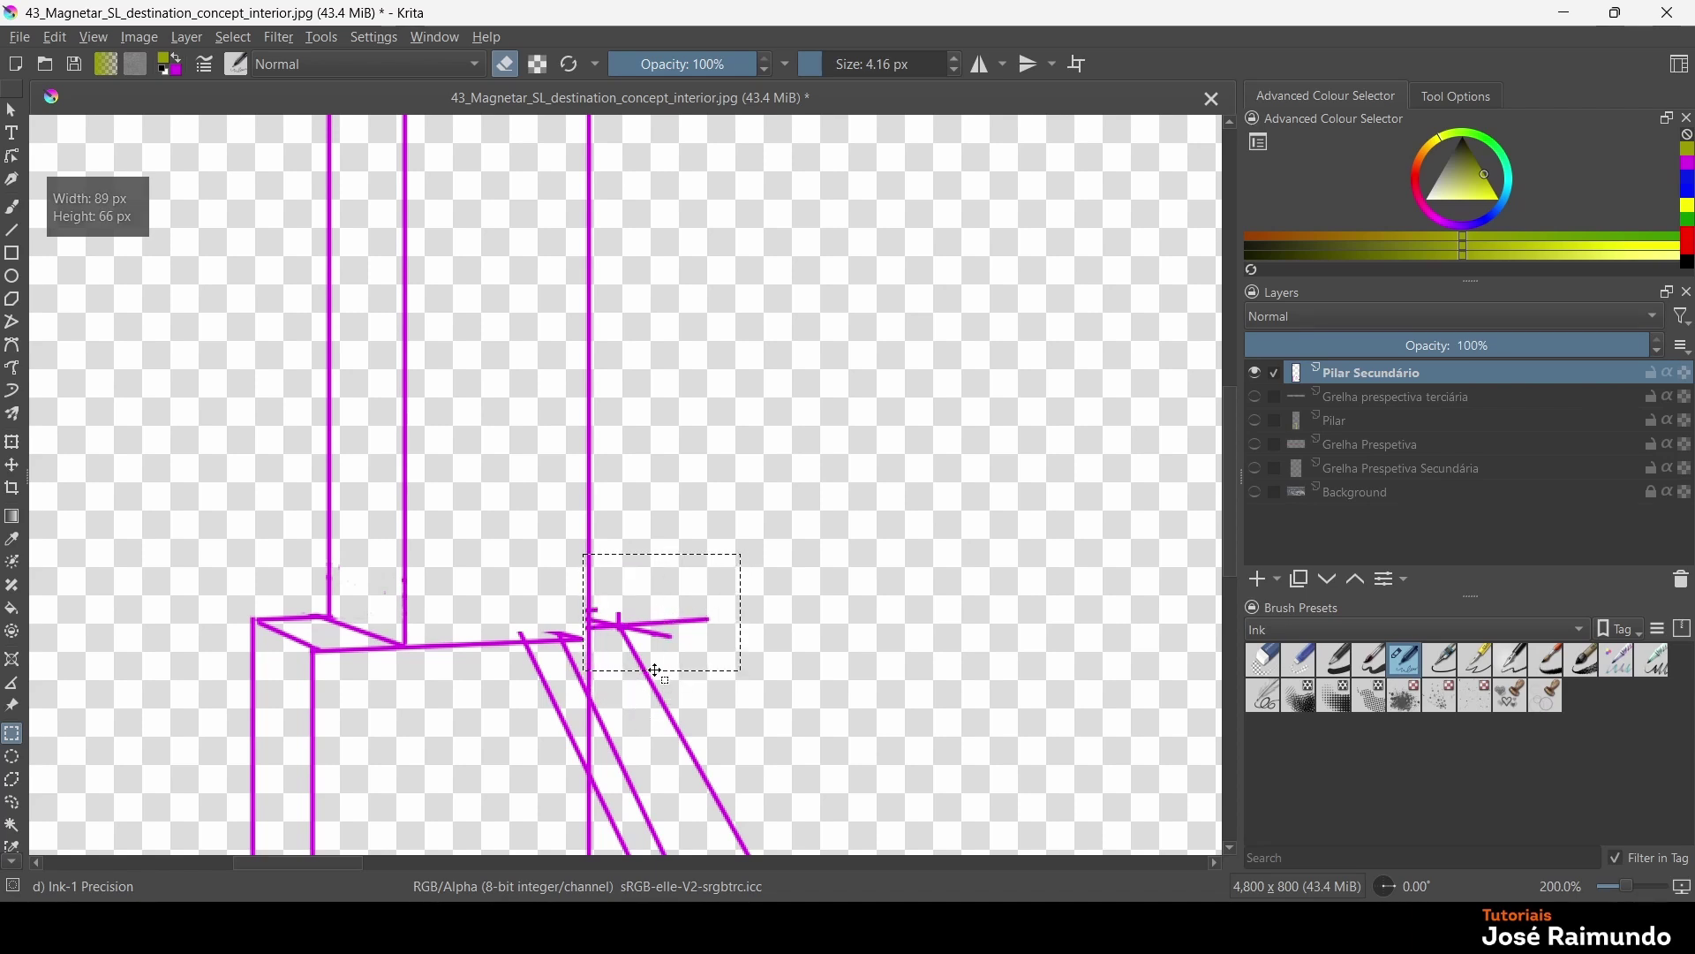
key("Delete")
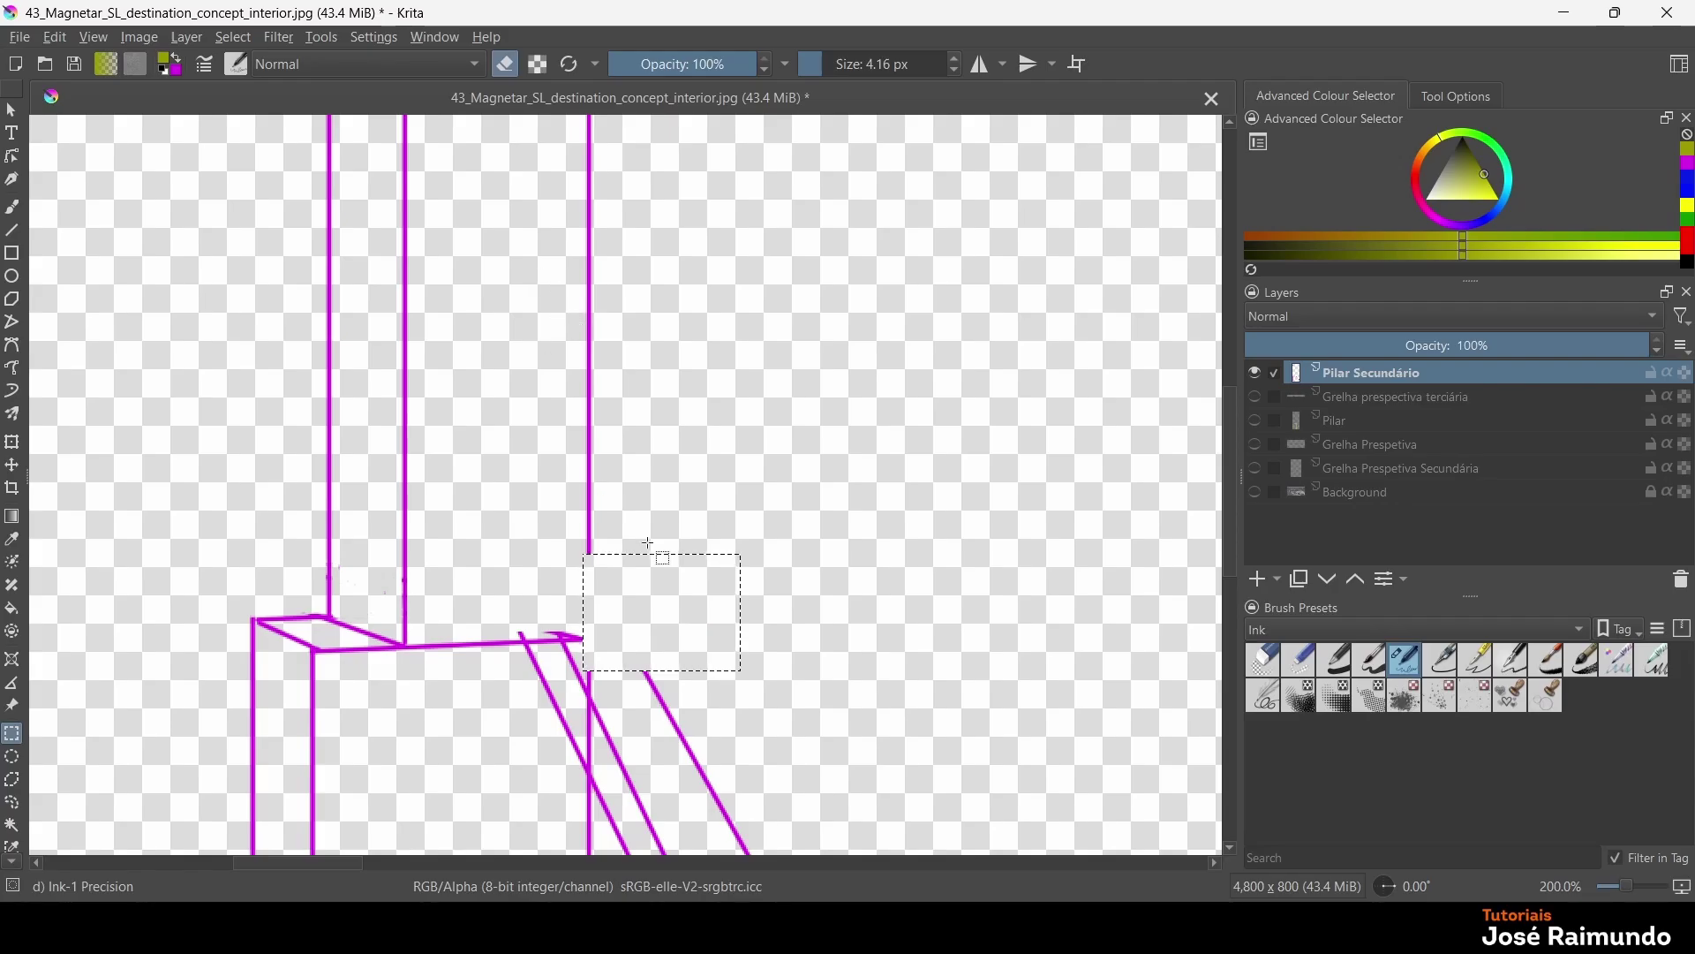
Delete the inner brace edges overlapping the base's front face, along with the messy upper corner lines, using a freehand selection
left_click_drag(597, 602, 502, 329)
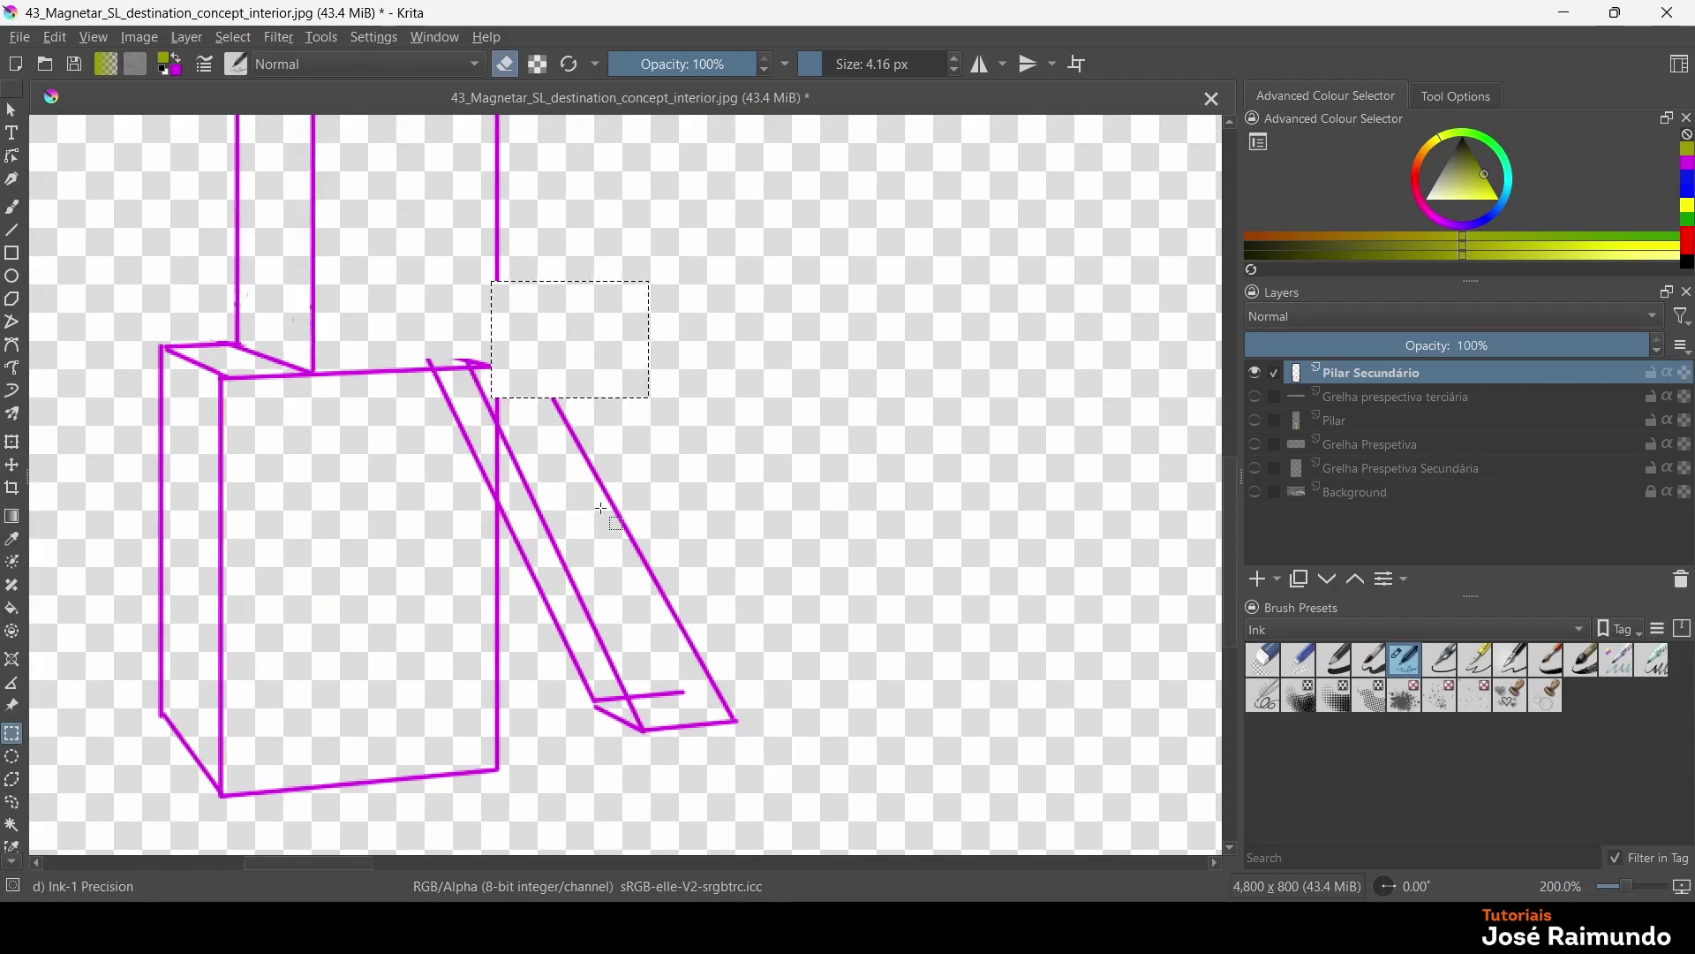
scroll(563, 443, "up", 2)
left_click_drag(551, 436, 550, 488)
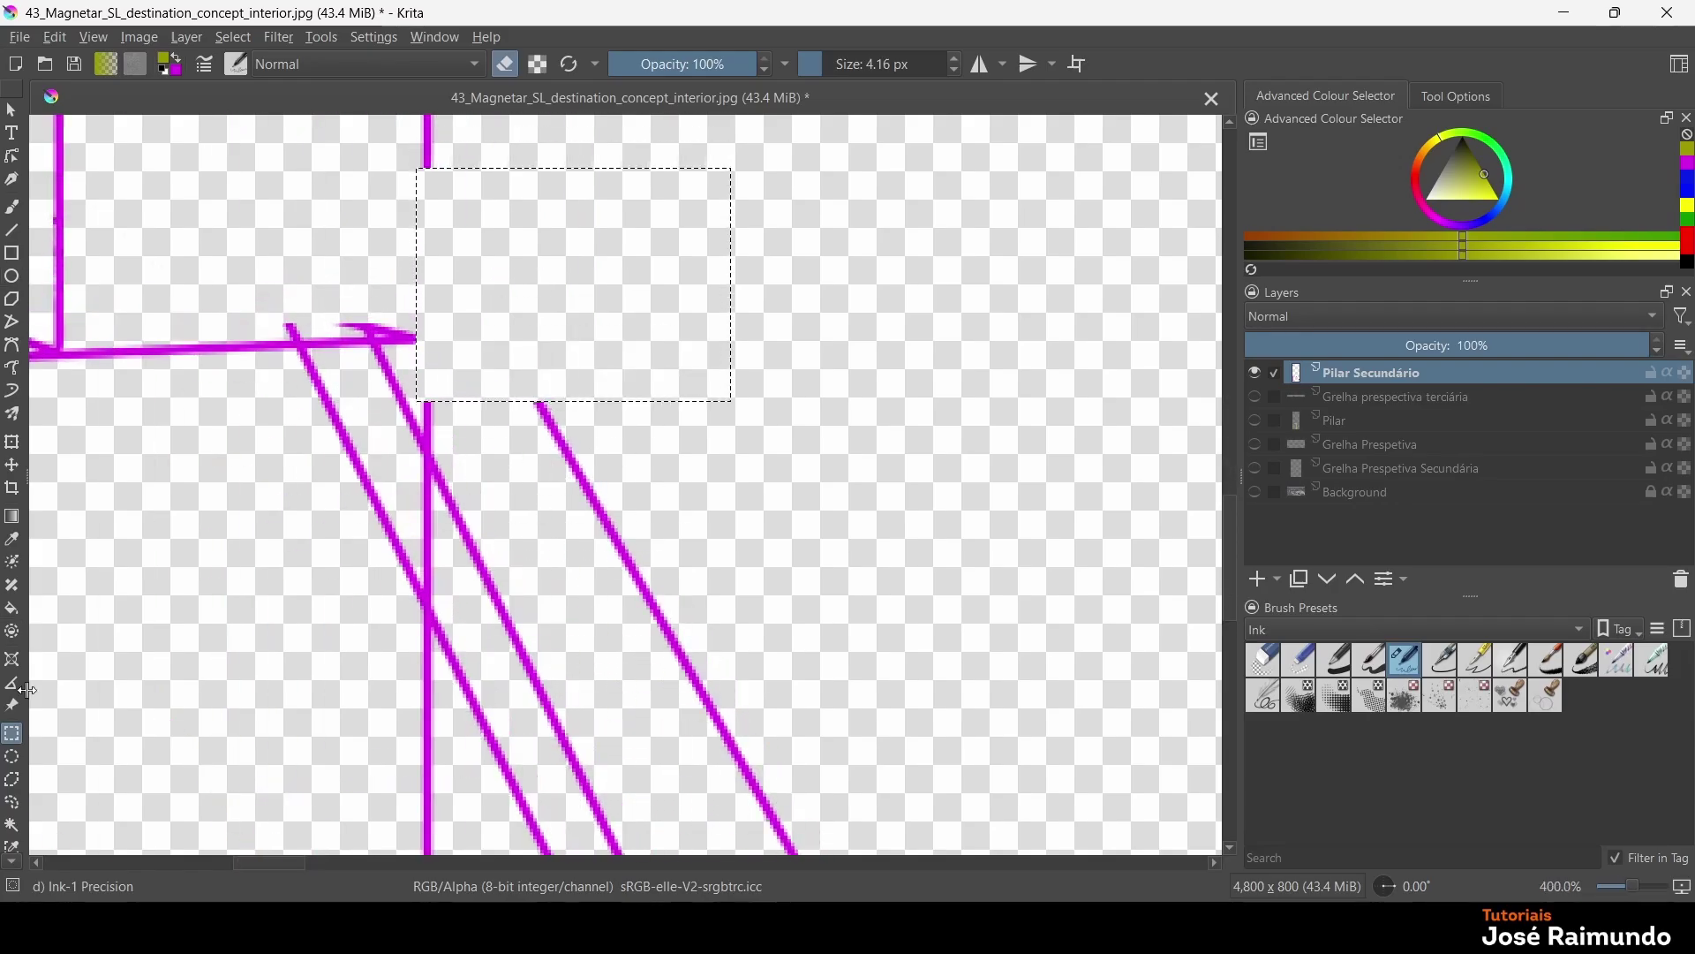
left_click(13, 779)
left_click(13, 805)
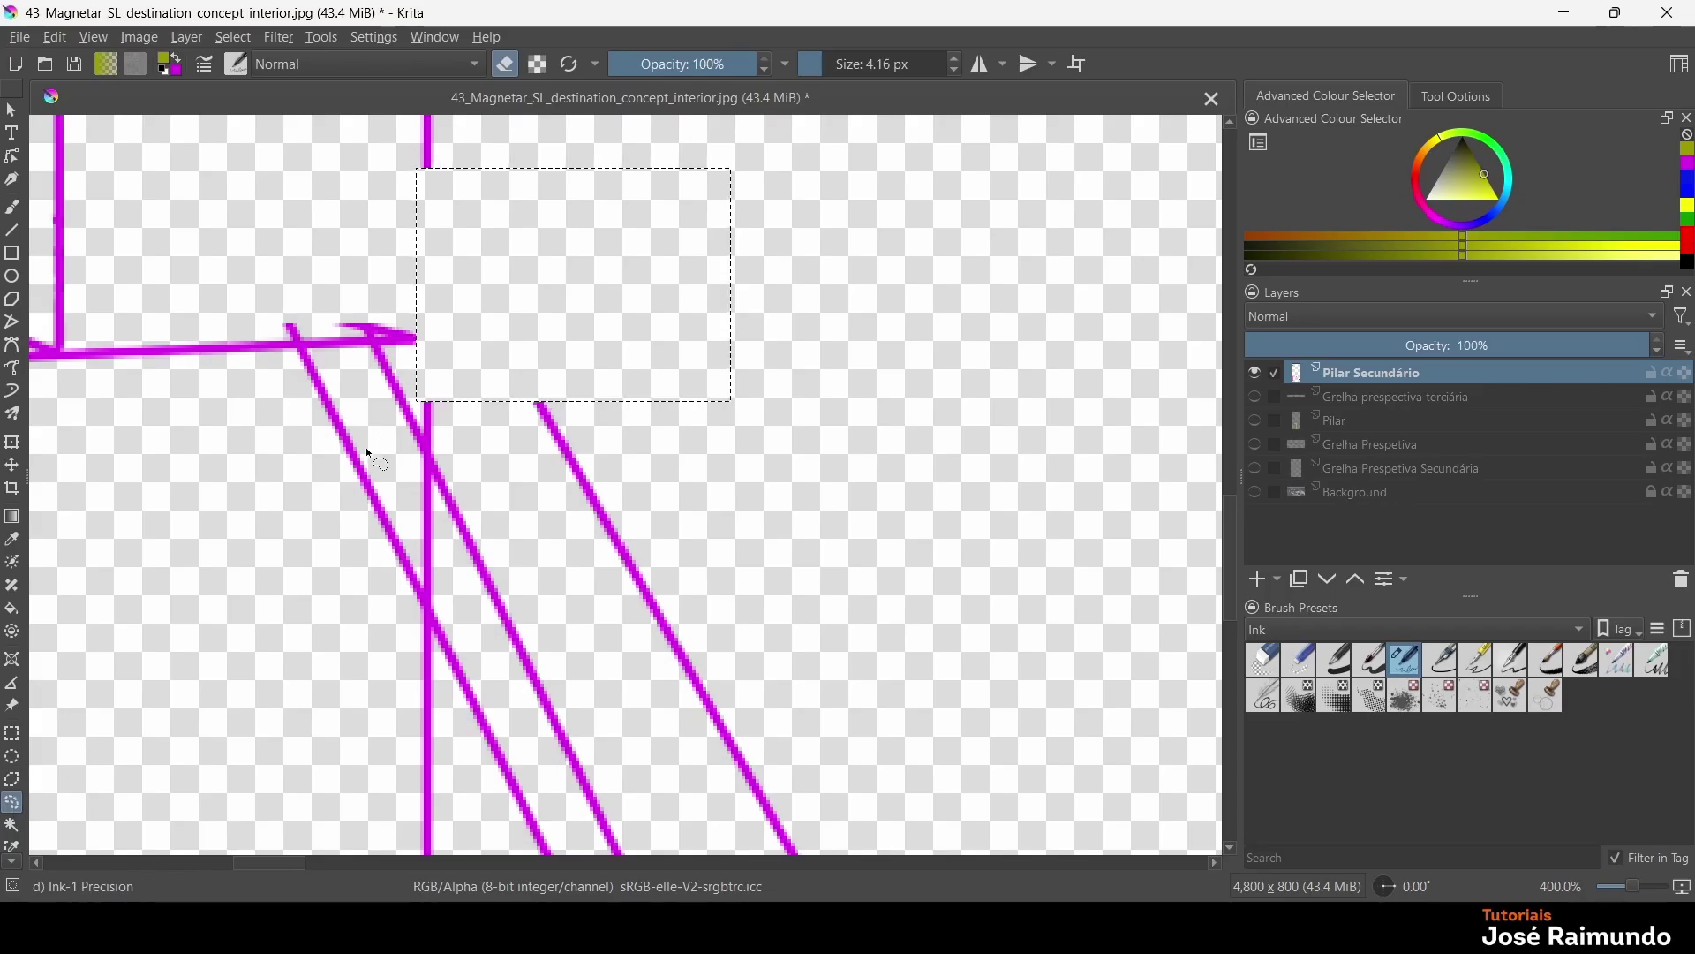
mouse_move(389, 383)
left_mouse_down()
mouse_move(286, 343)
mouse_move(425, 339)
left_mouse_up()
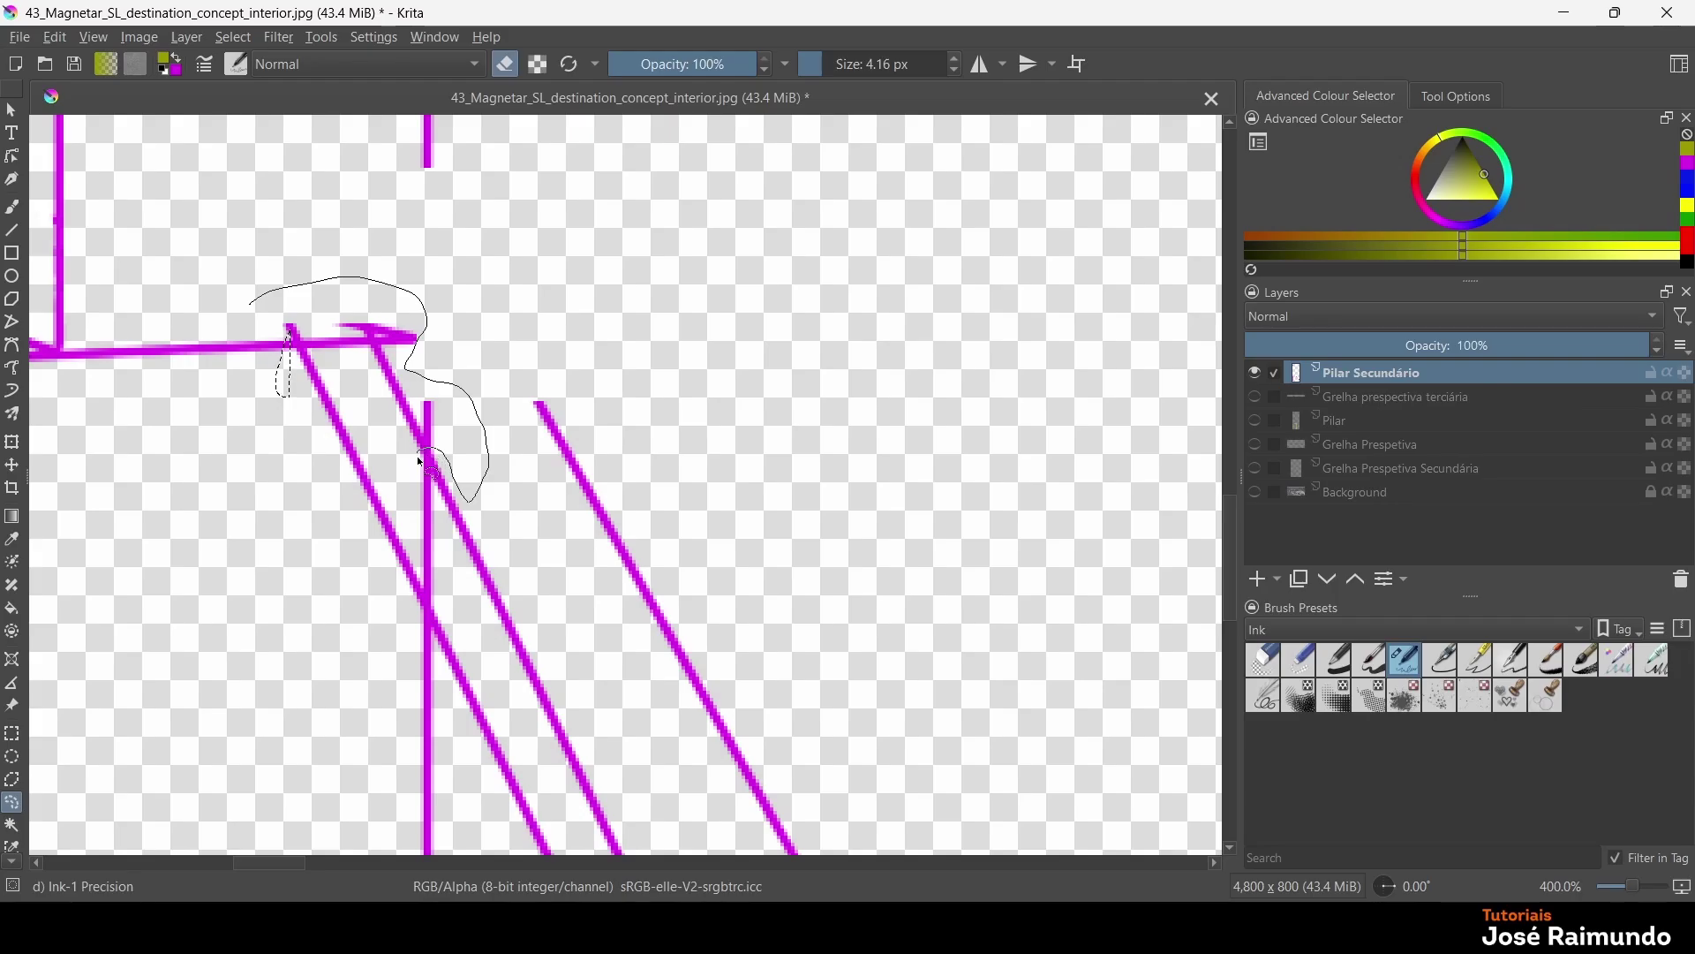
mouse_move(423, 611)
left_mouse_down()
mouse_move(253, 517)
mouse_move(254, 440)
mouse_move(227, 369)
mouse_move(244, 302)
left_mouse_up()
key("Delete")
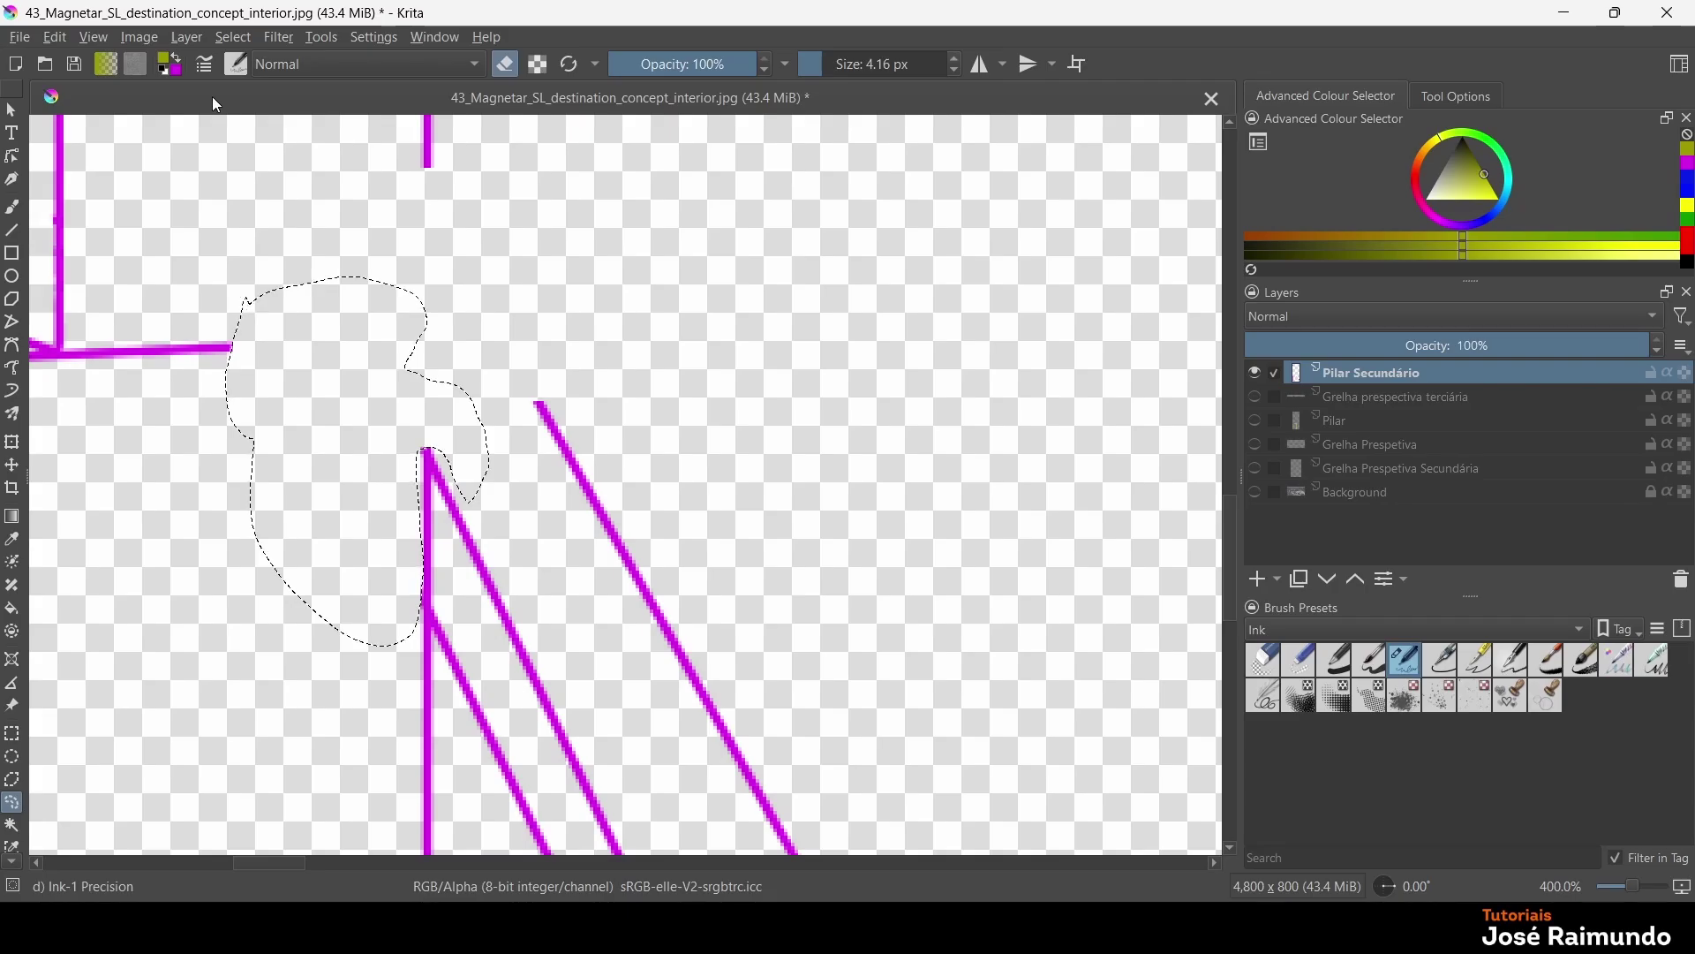
Clear the selection and redraw the base's upper front edge, the column's side line and the brace's outer edge with straight magenta lines
left_click(12, 253)
left_click(12, 231)
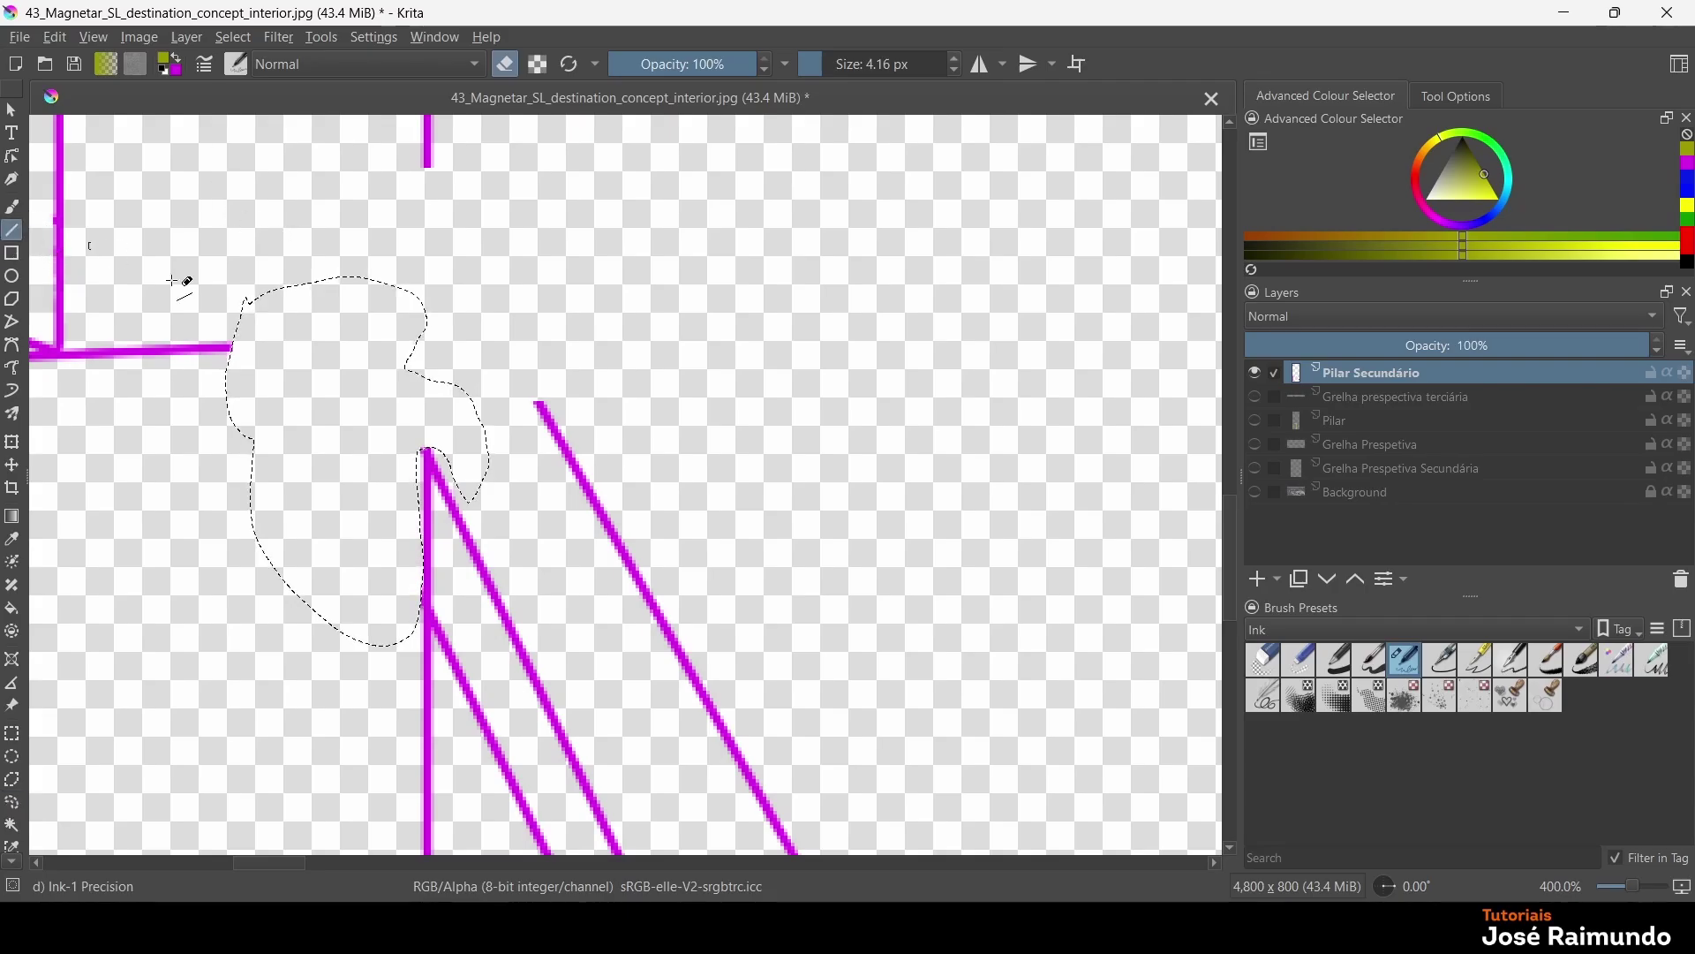
left_click(1688, 163)
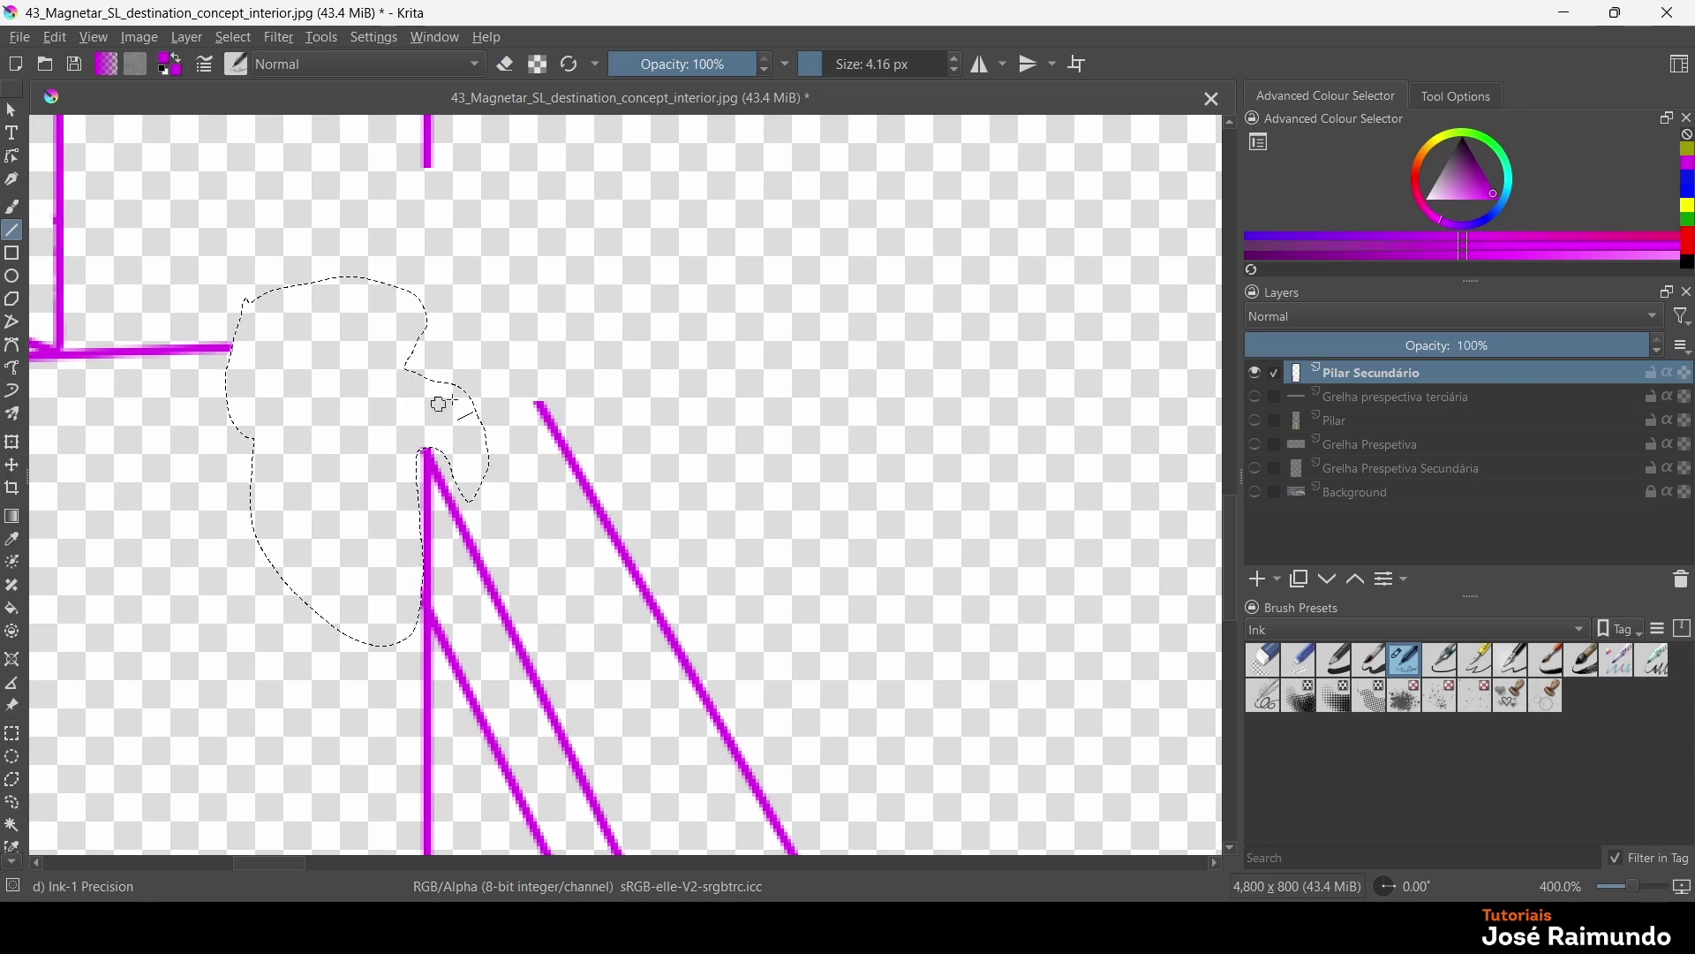
left_click(246, 40)
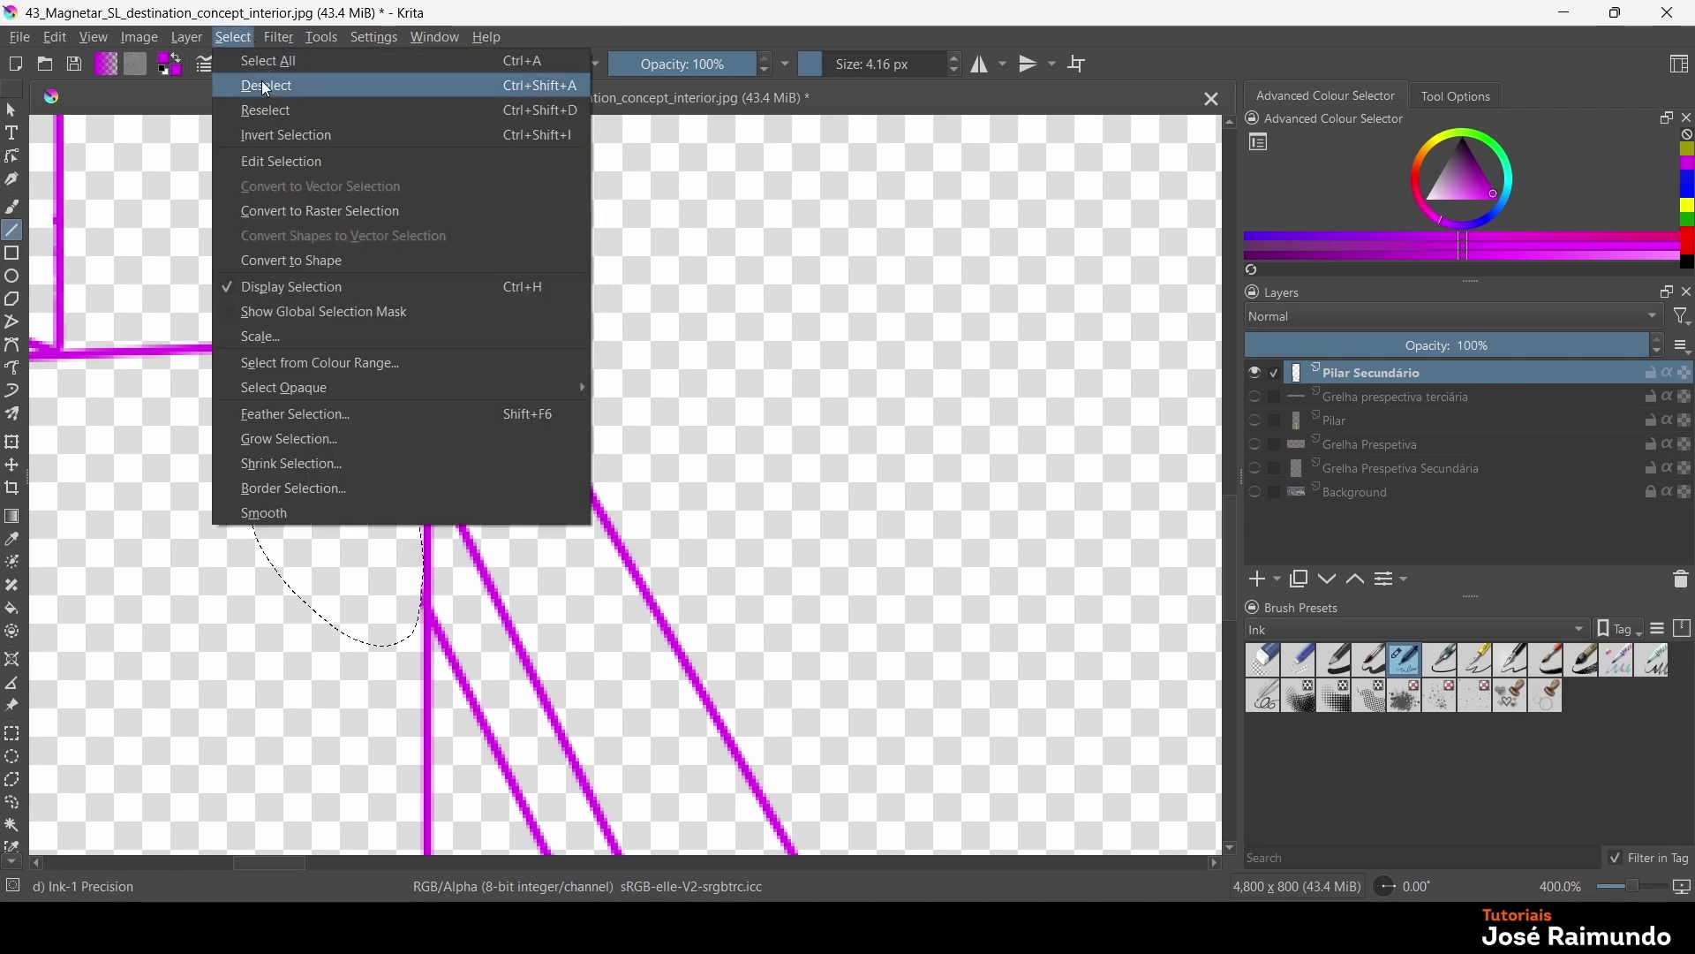
left_click(261, 81)
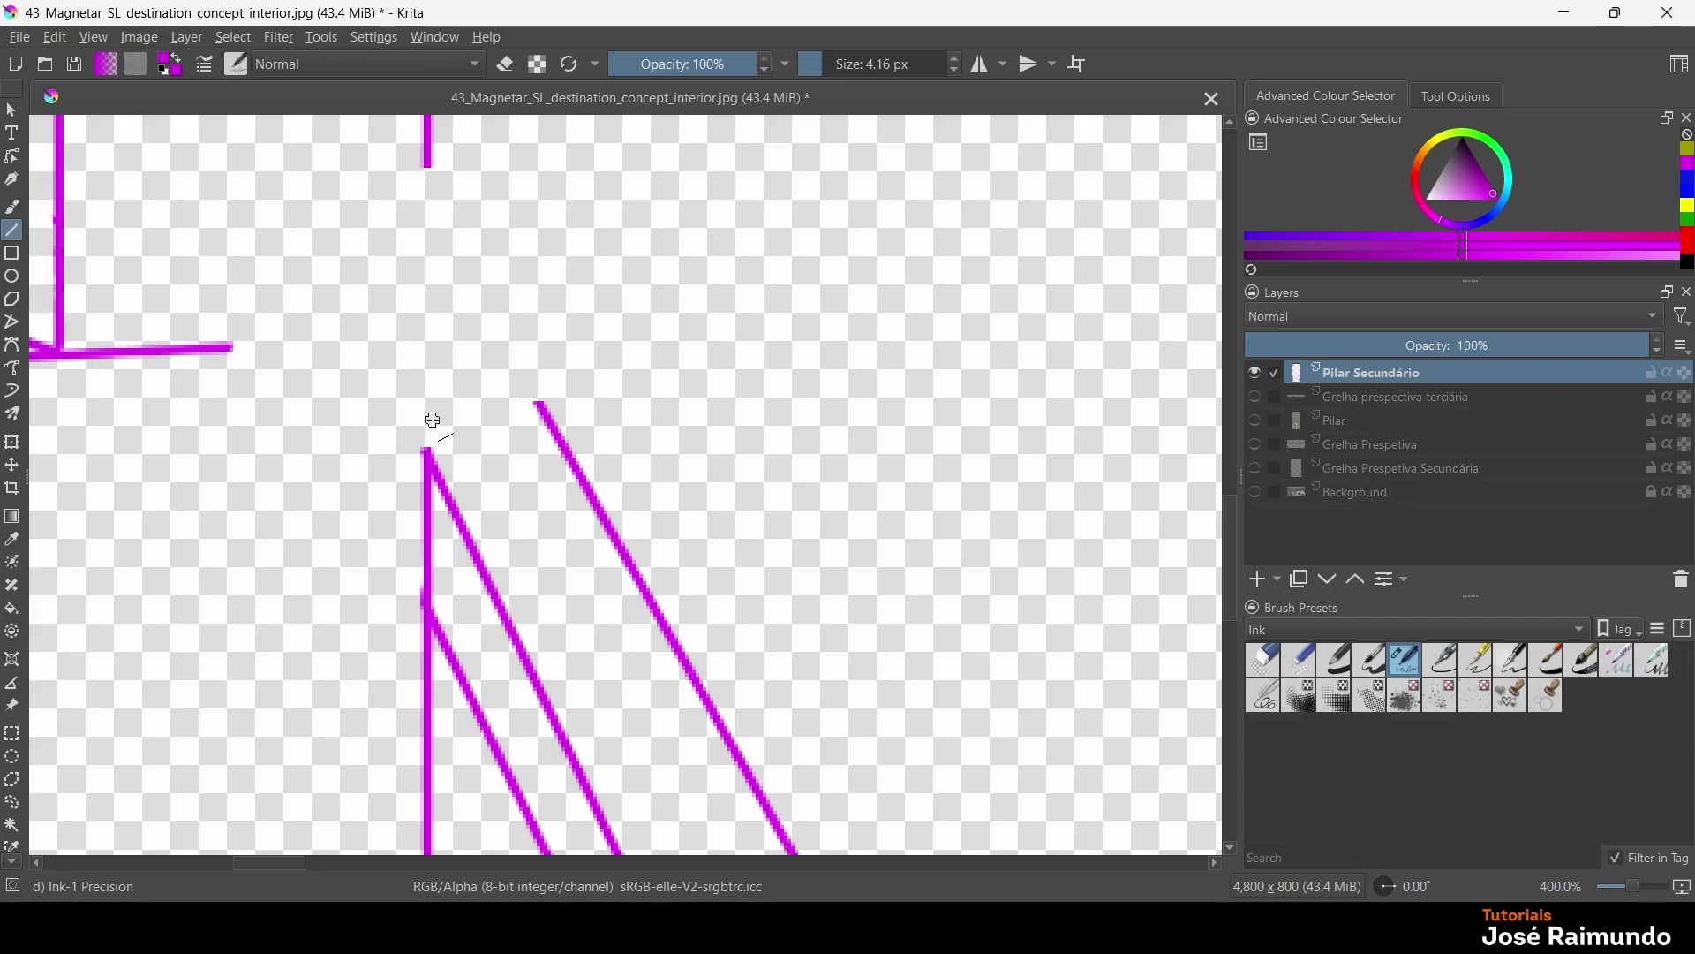
scroll(531, 420, "down", 2)
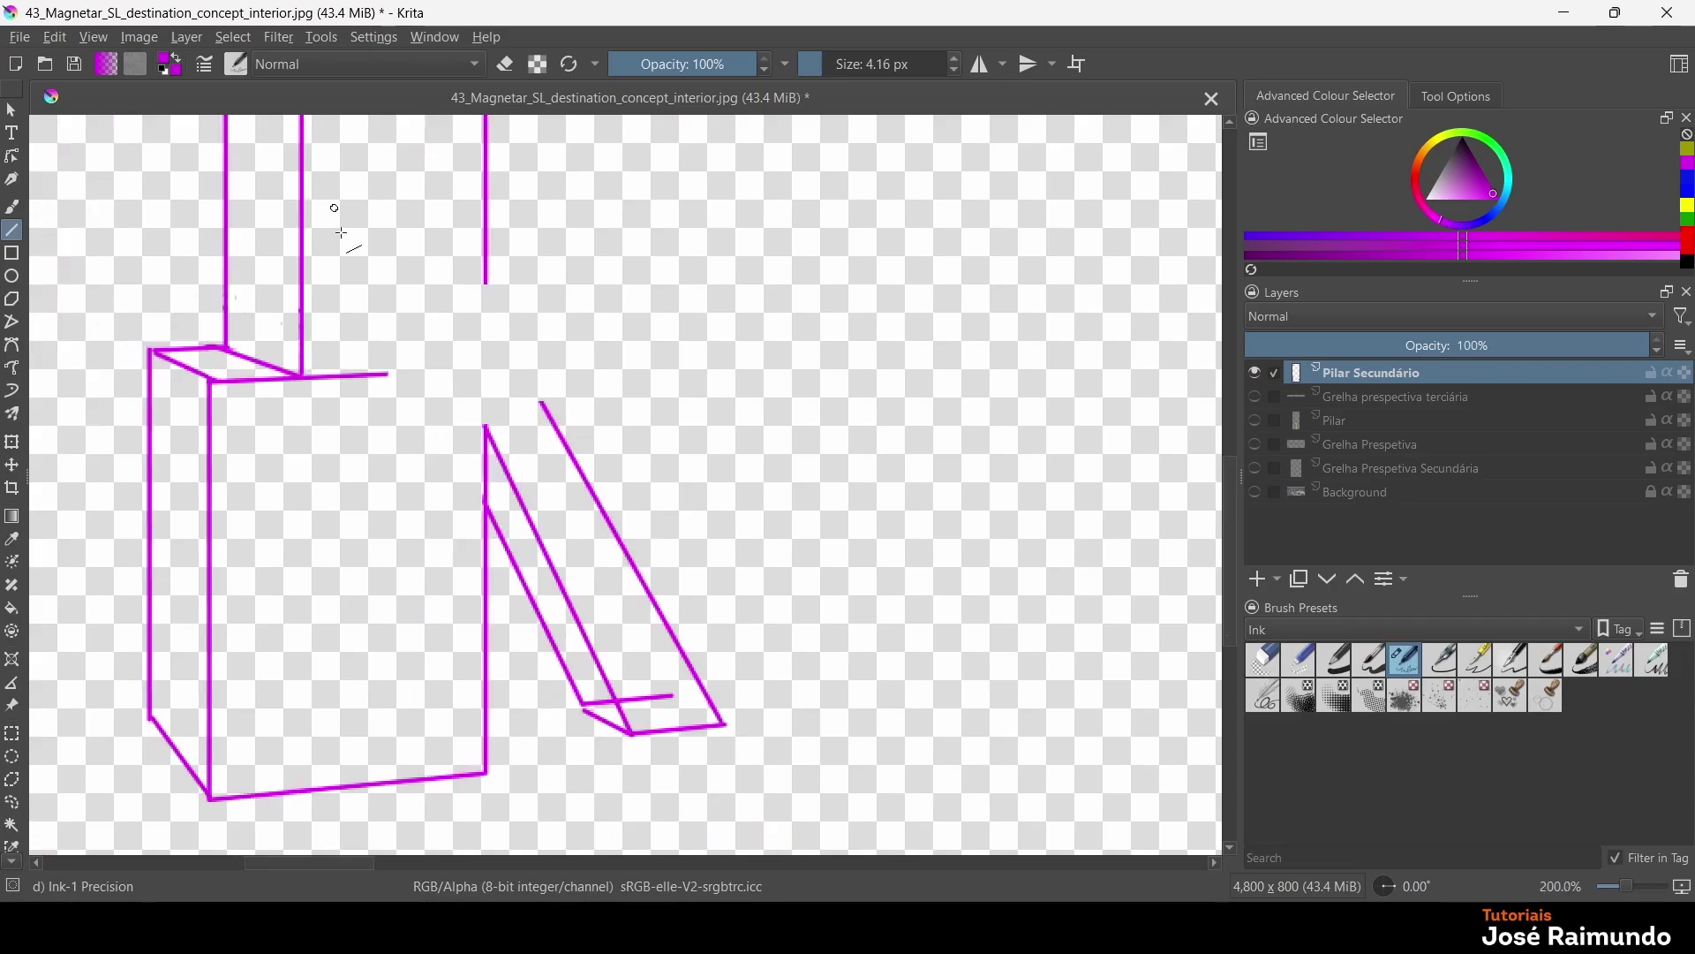
mouse_move(384, 375)
left_mouse_down()
mouse_move(482, 373)
mouse_move(487, 432)
left_mouse_up()
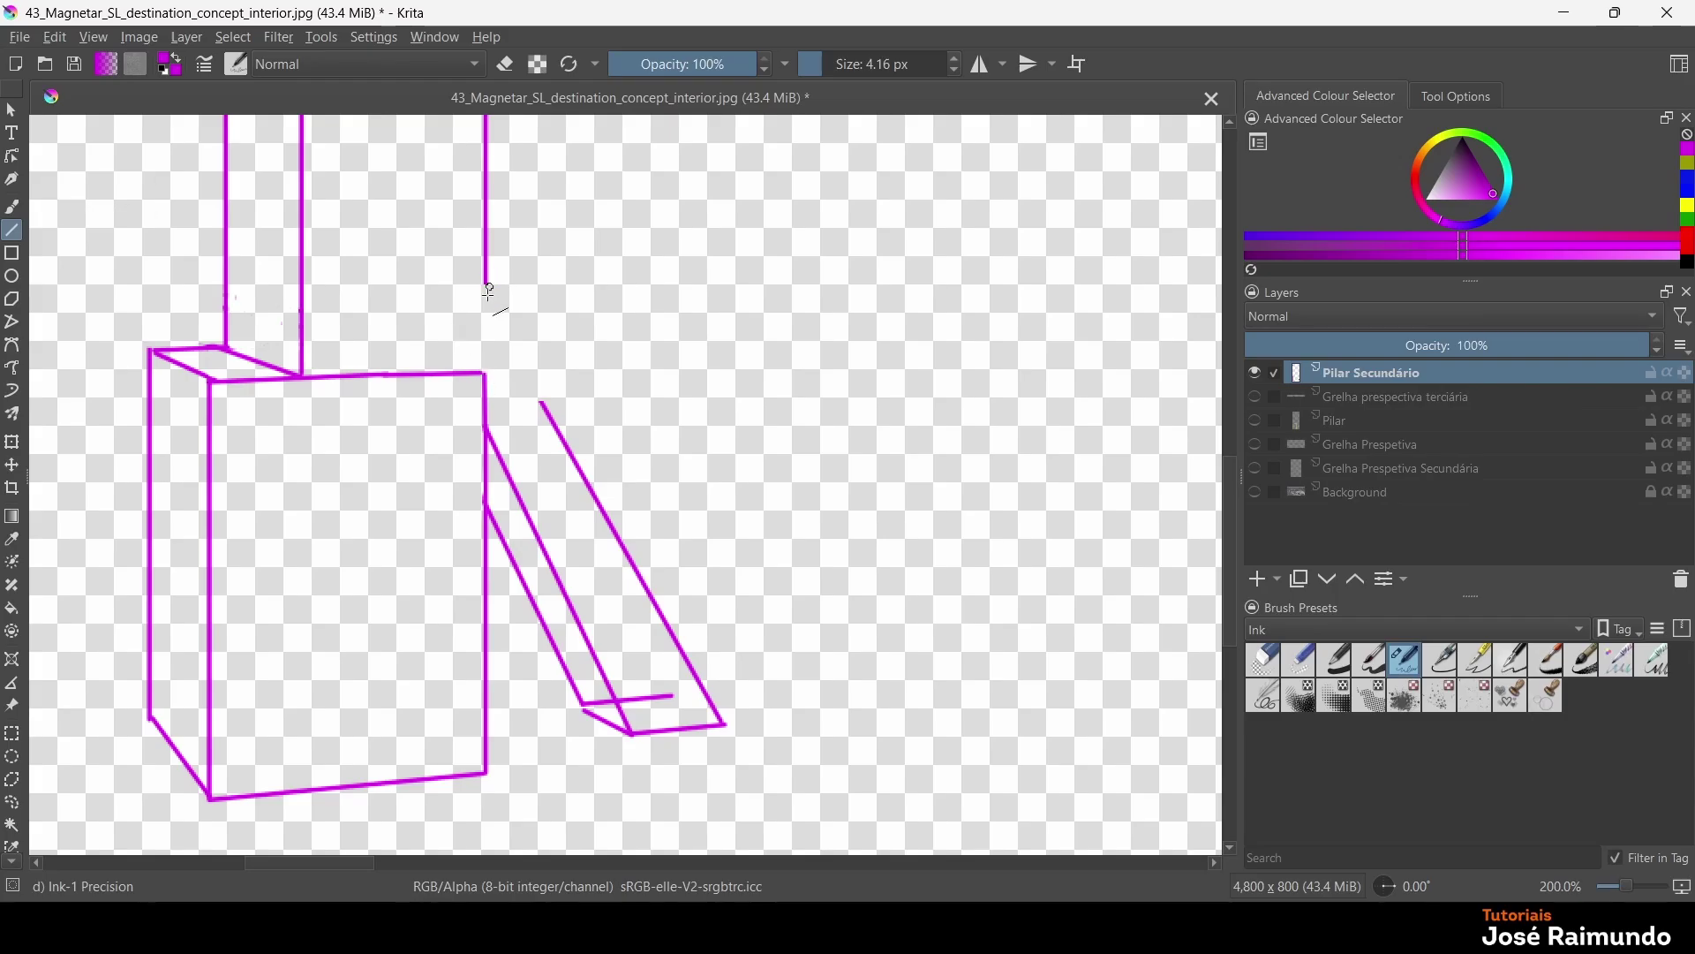
mouse_move(487, 283)
left_mouse_down()
mouse_move(487, 375)
mouse_move(523, 376)
mouse_move(488, 305)
left_mouse_up()
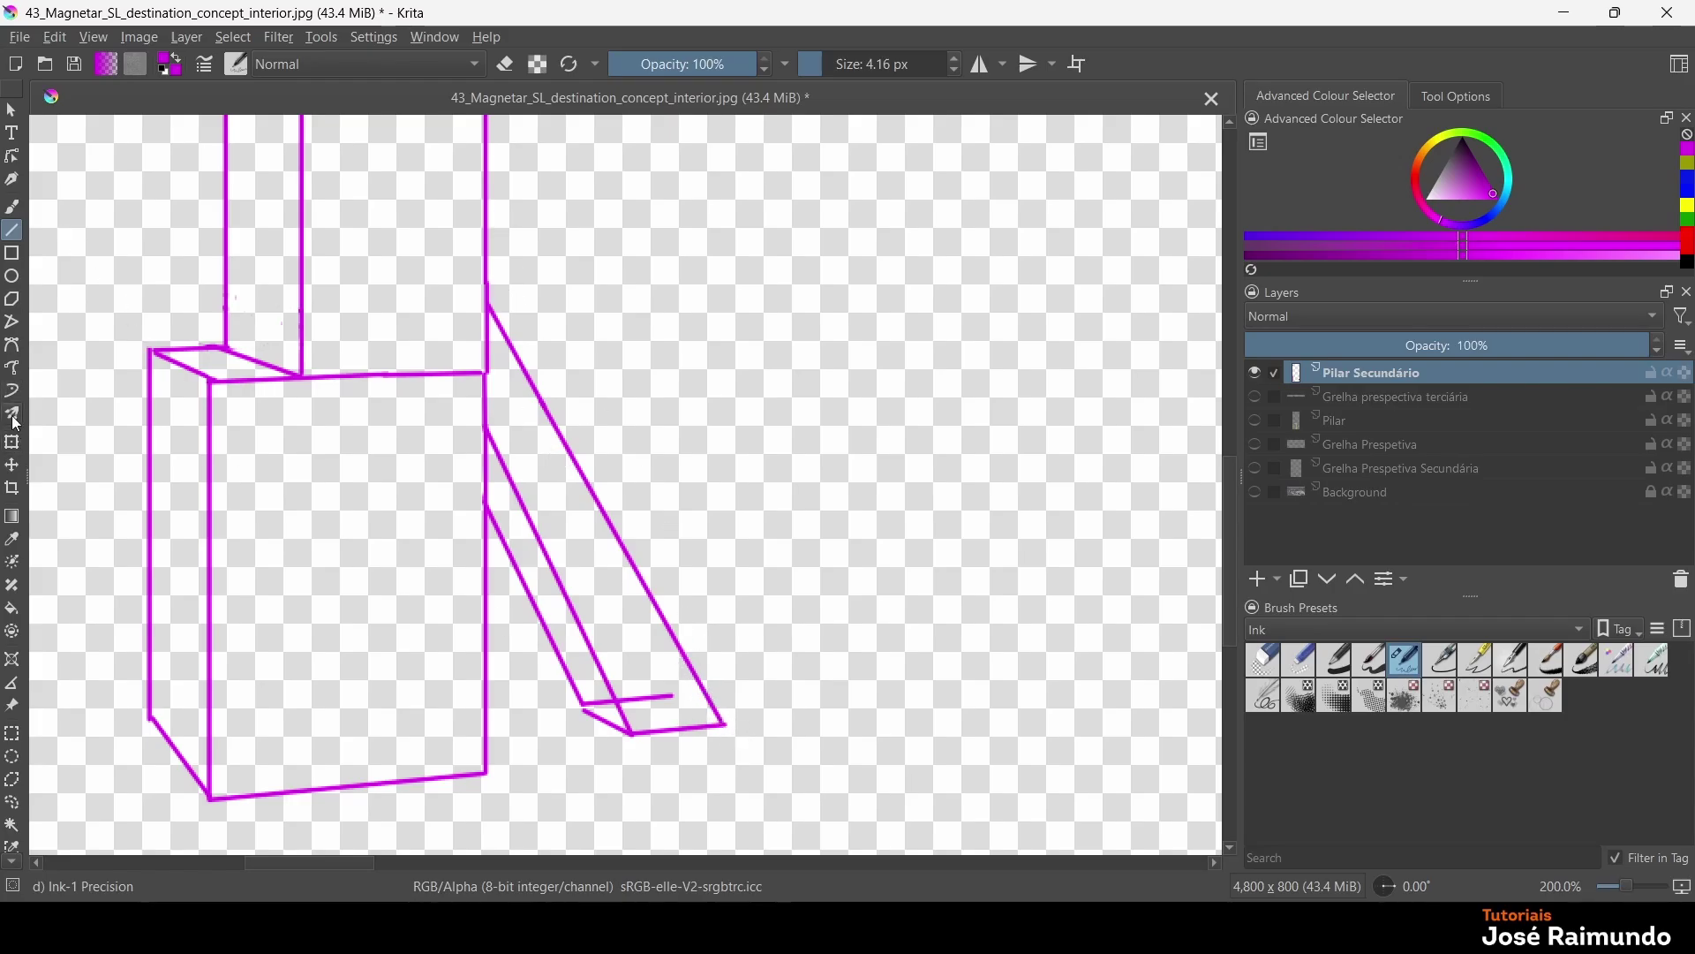
Delete the brace's outer edge with a freehand selection and redraw it steeper, from the foot to a higher point on the column's repaired side line
left_click(11, 802)
mouse_move(685, 686)
left_mouse_down()
mouse_move(735, 718)
mouse_move(742, 695)
mouse_move(684, 578)
mouse_move(536, 329)
left_mouse_up()
left_click_drag(477, 280, 478, 282)
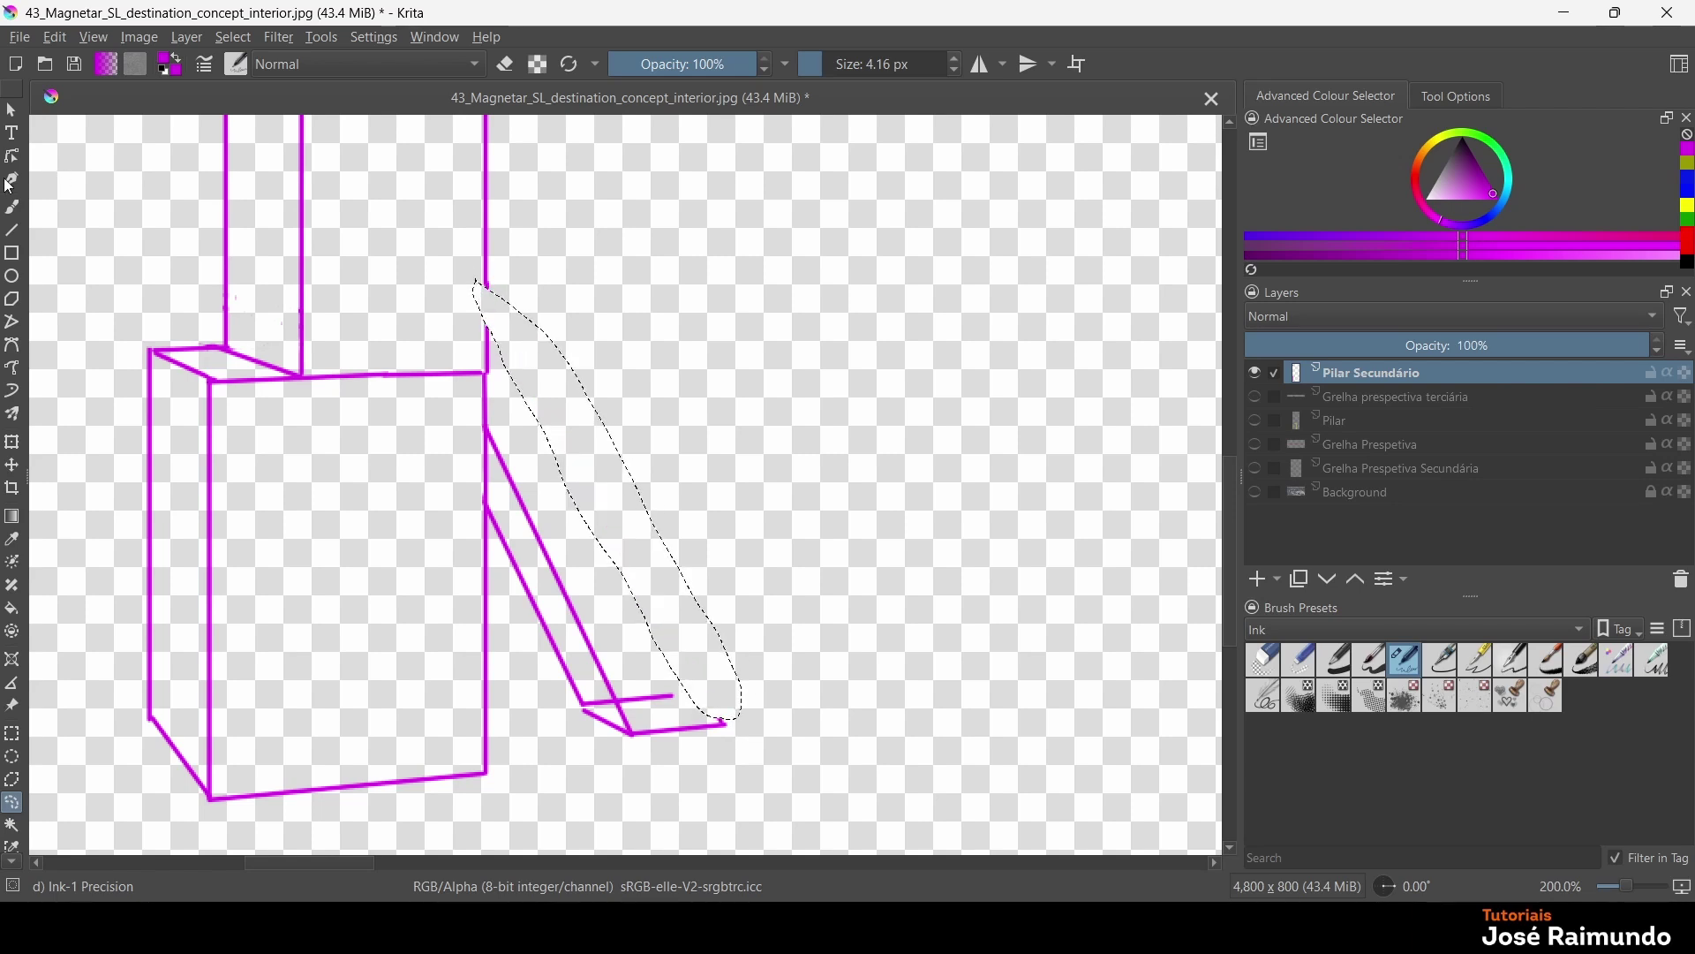
left_click(233, 39)
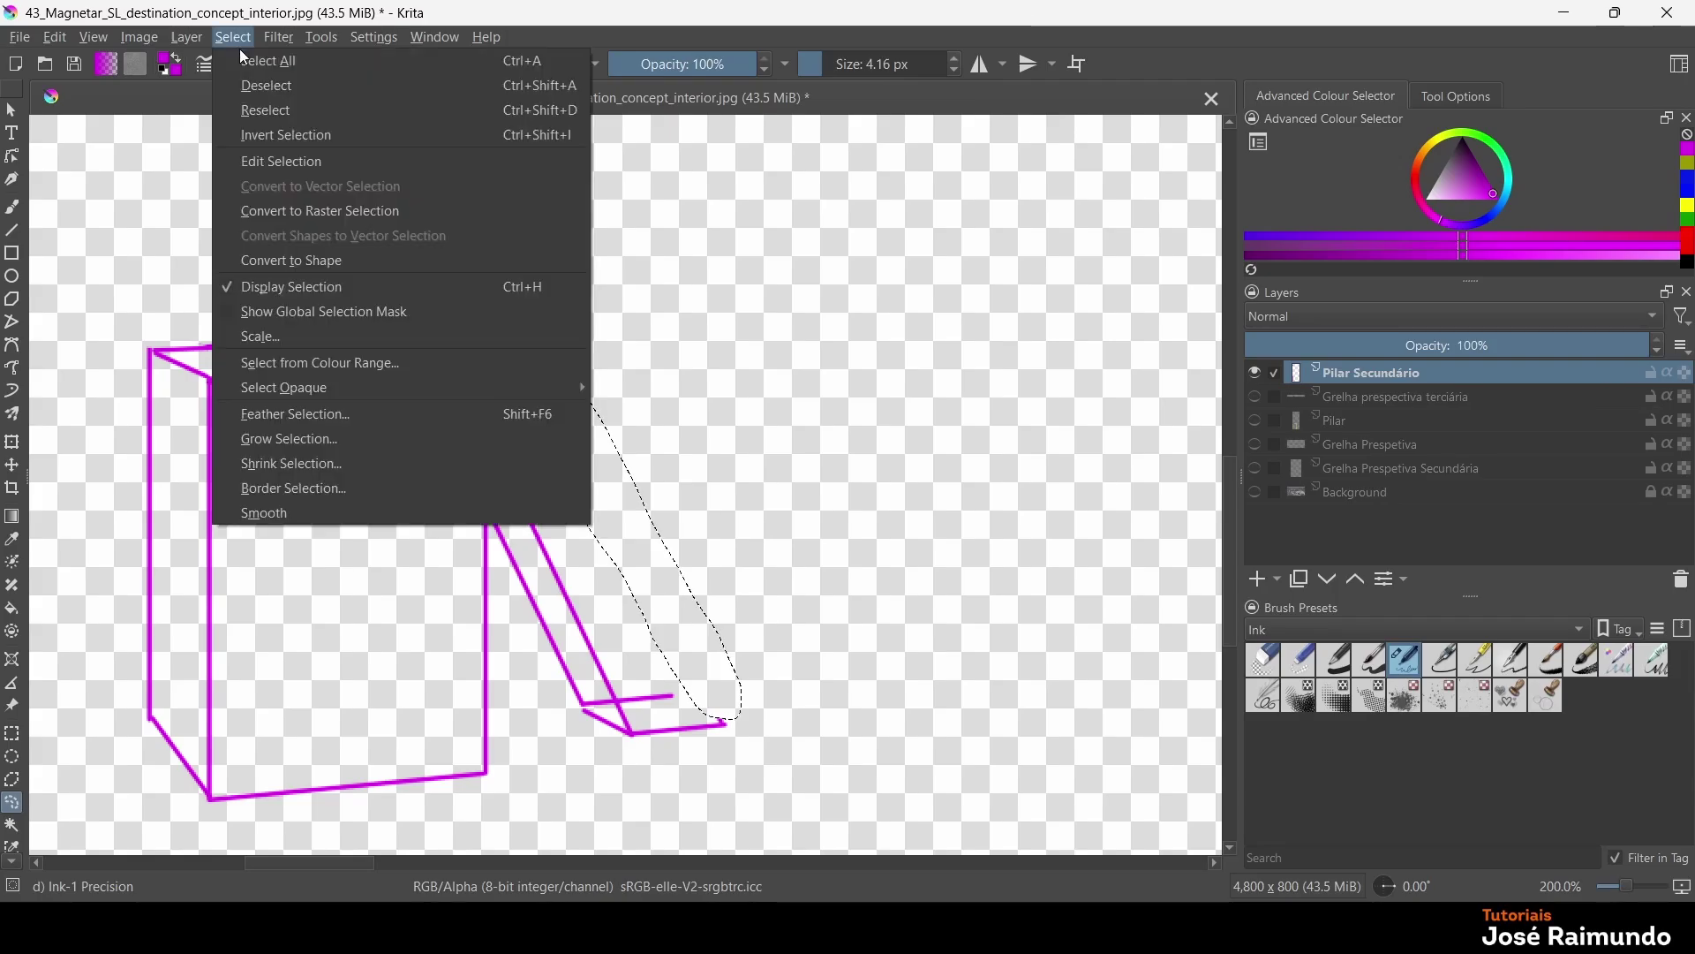
left_click(281, 86)
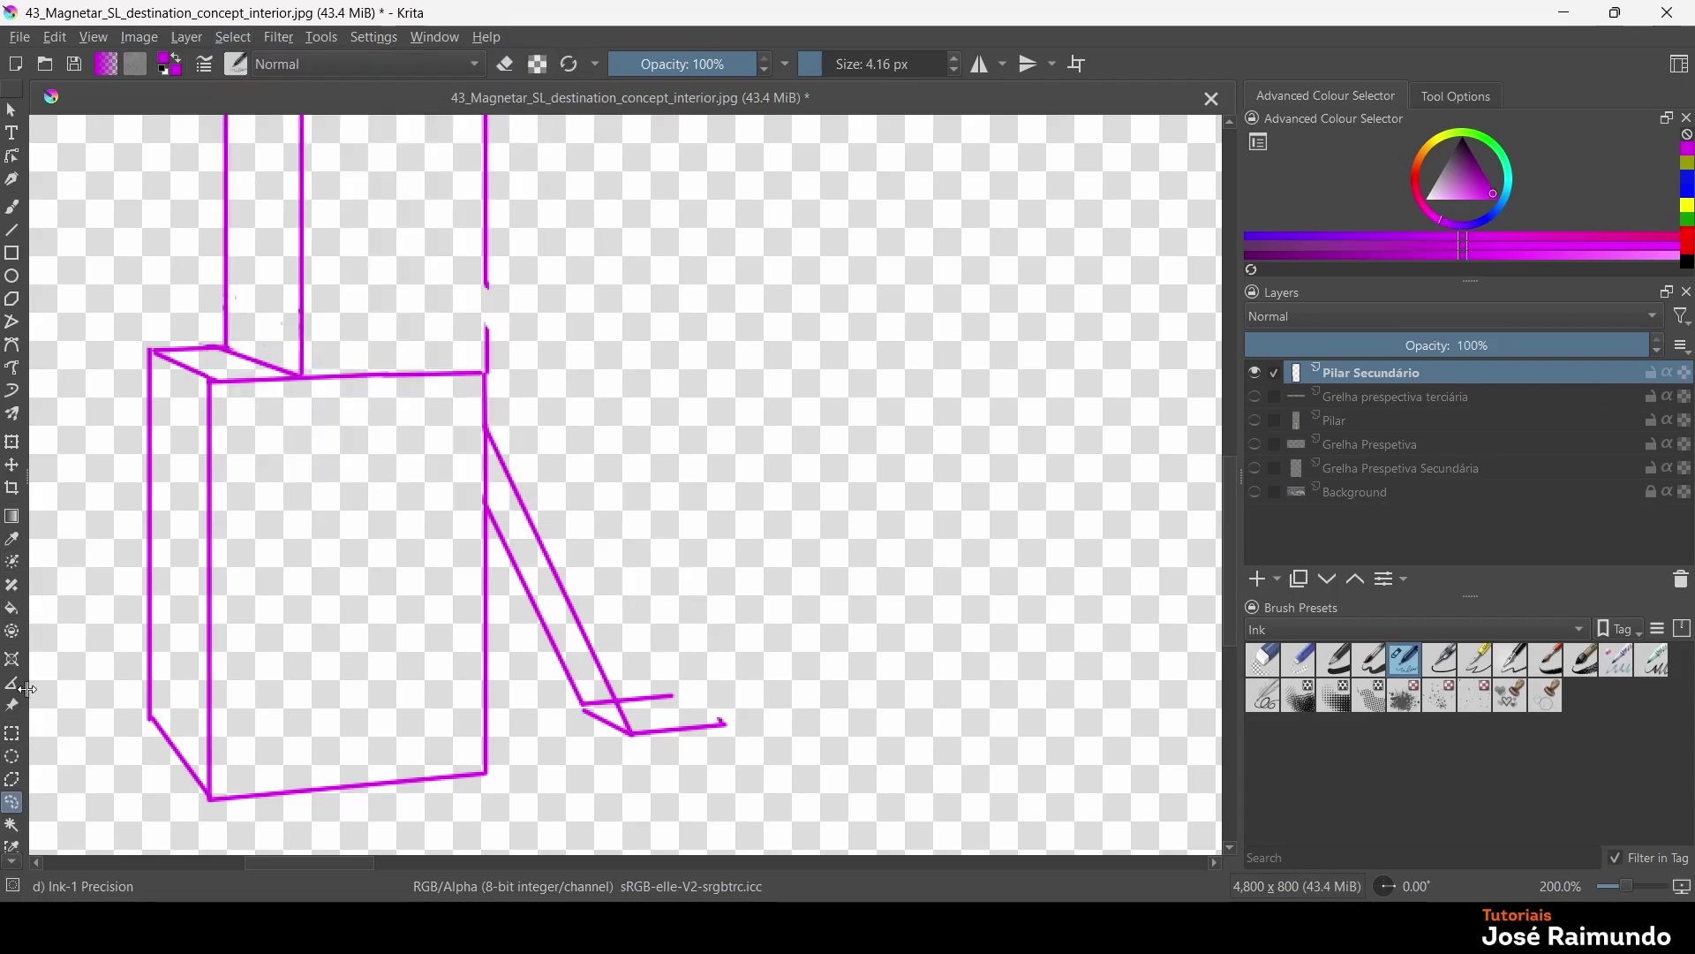
left_click(12, 230)
mouse_move(687, 709)
left_mouse_down()
mouse_move(722, 725)
mouse_move(636, 469)
mouse_move(517, 346)
mouse_move(483, 216)
mouse_move(488, 374)
left_mouse_up()
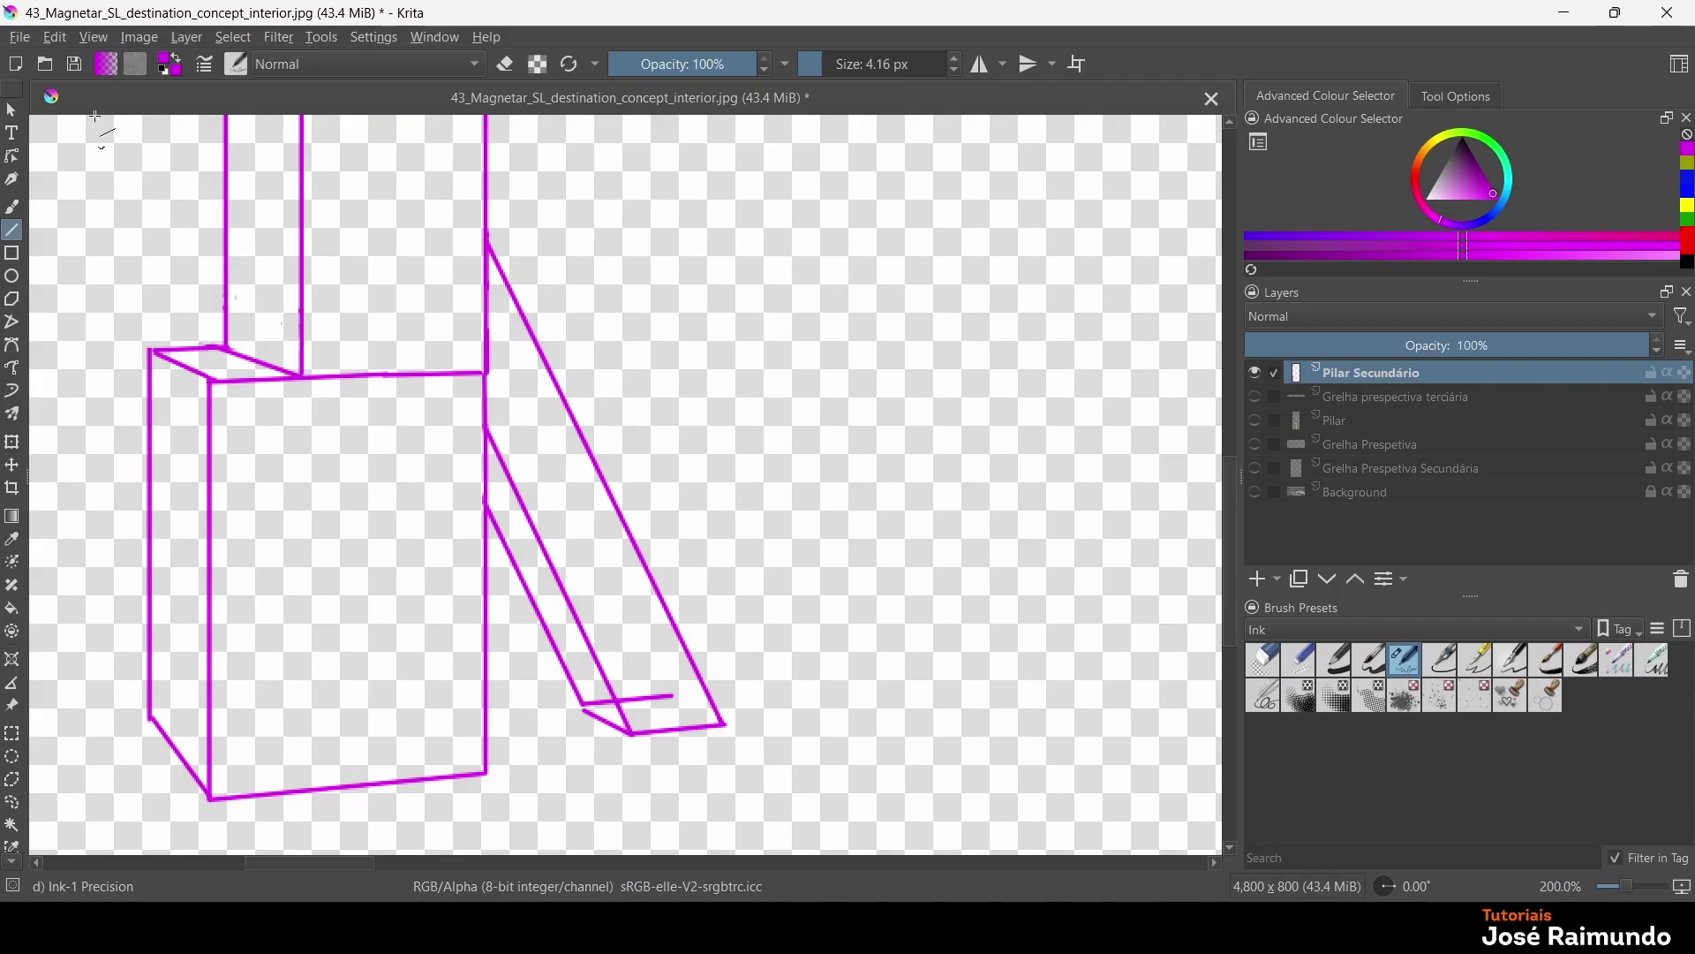
Erase the hidden rear line of the brace's foot with the brush in eraser mode
left_click(12, 208)
left_click(507, 65)
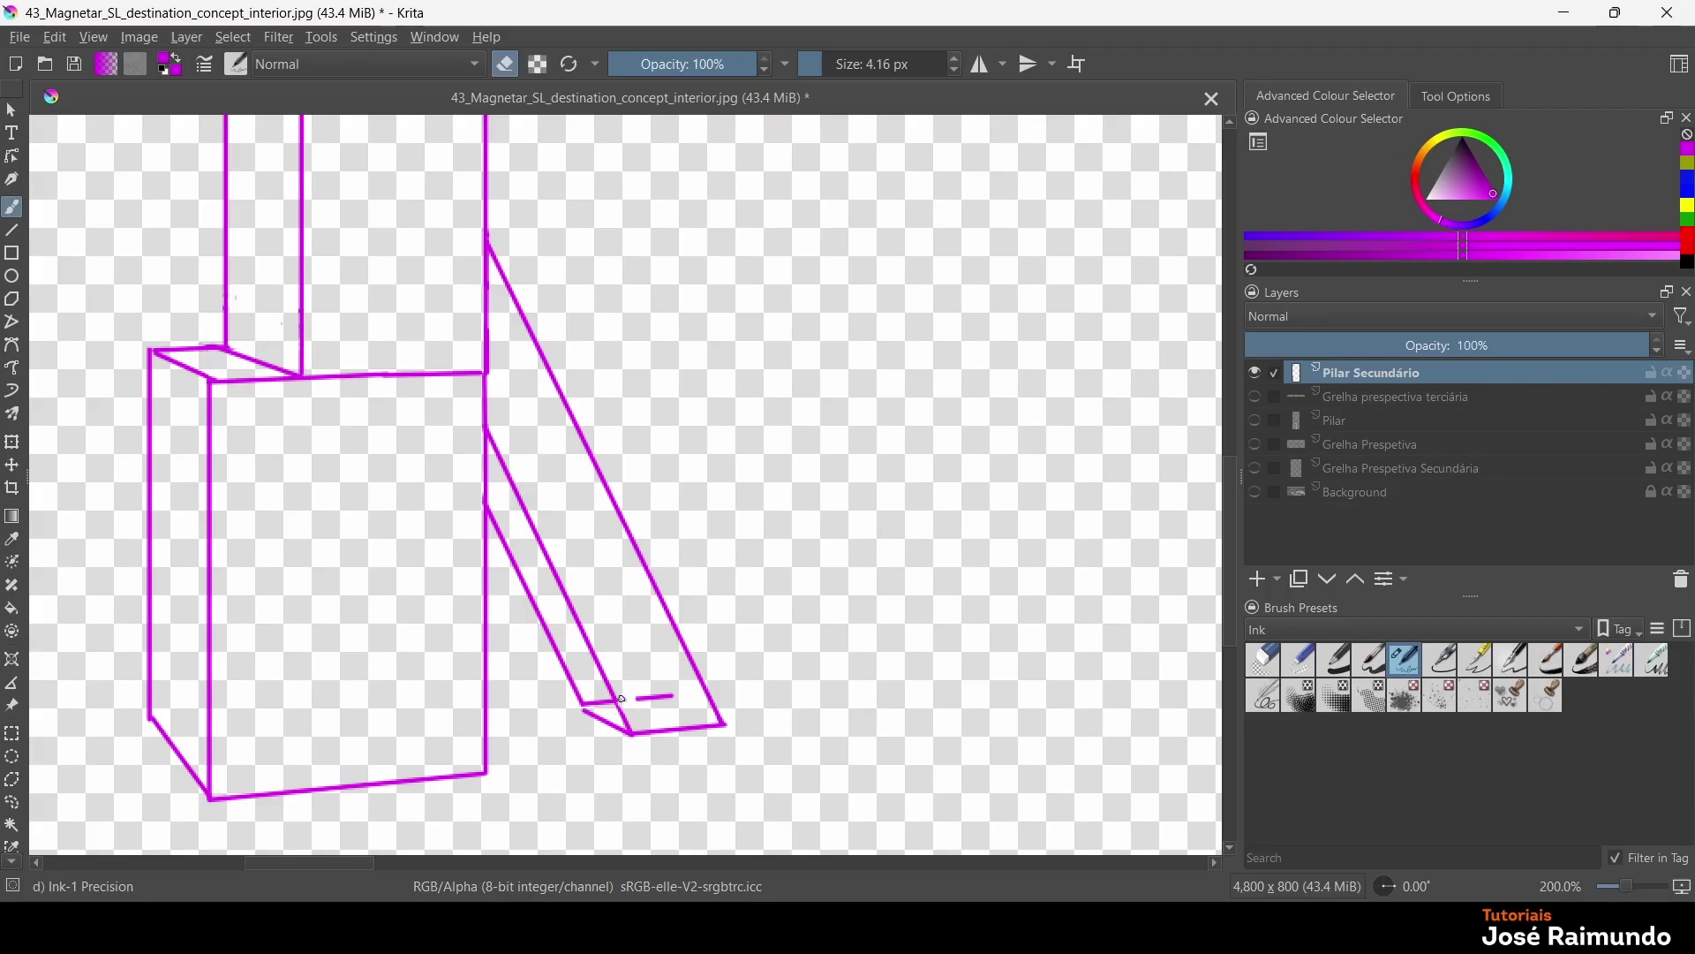
left_click_drag(635, 698, 648, 704)
Erase the leftover vertical line stubs beside the column at the image's upper edge
scroll(757, 259, "down", 5)
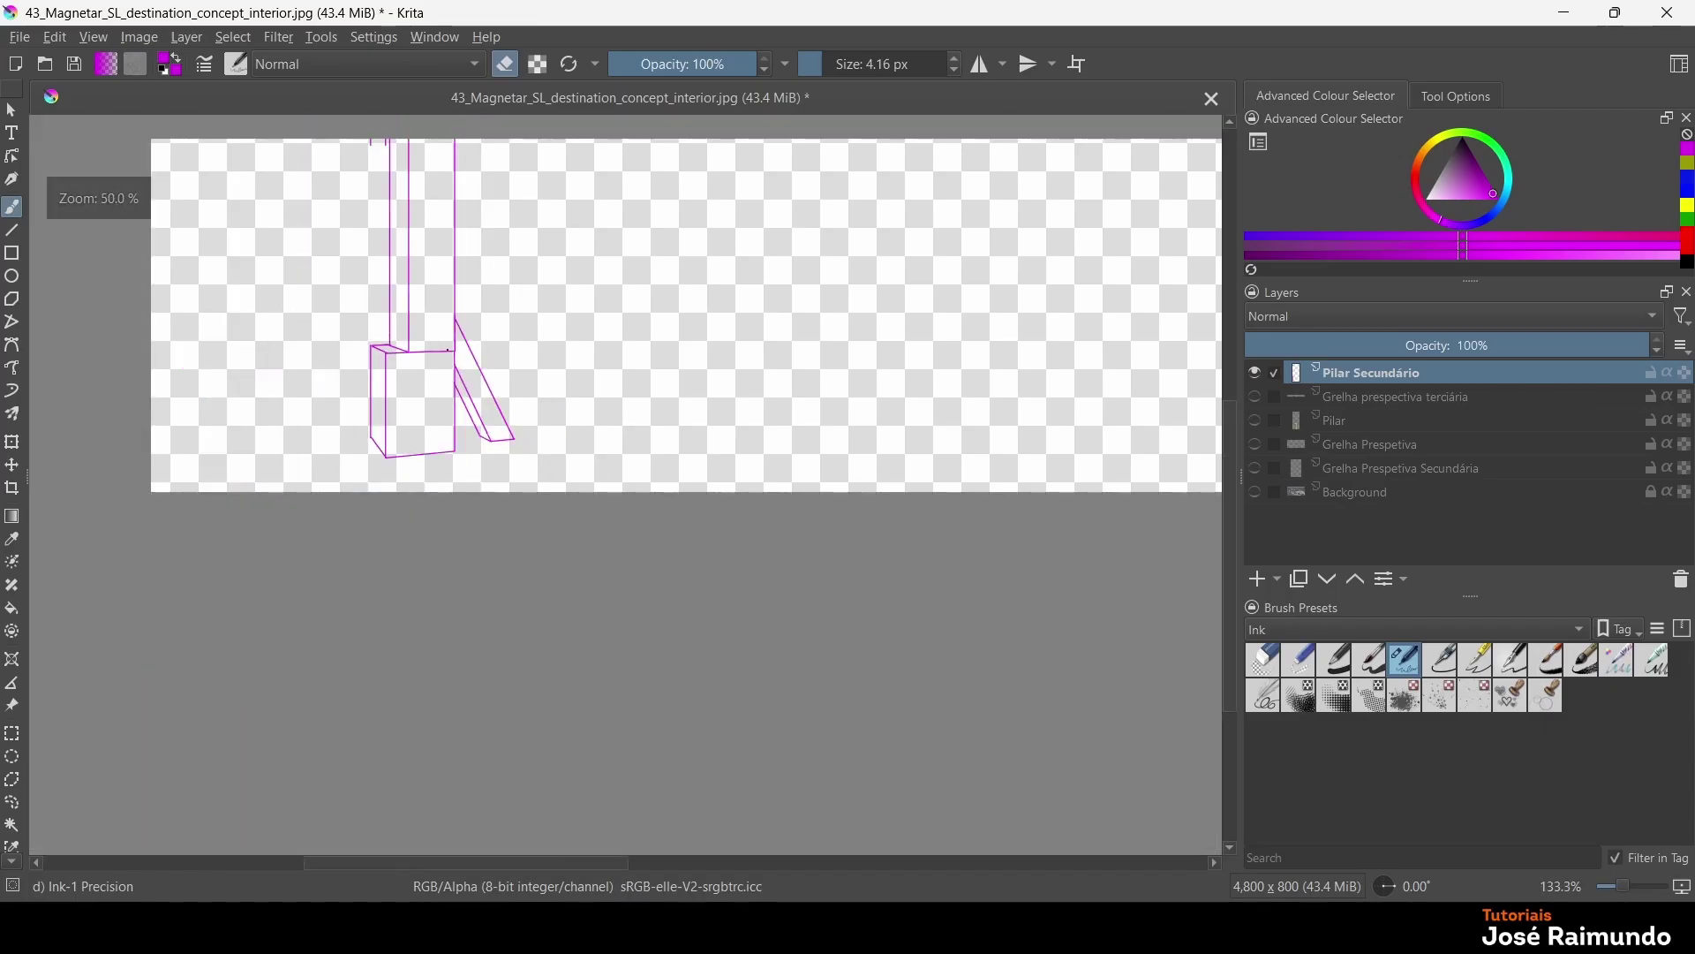
scroll(540, 341, "up", 3)
left_click_drag(540, 342, 541, 476)
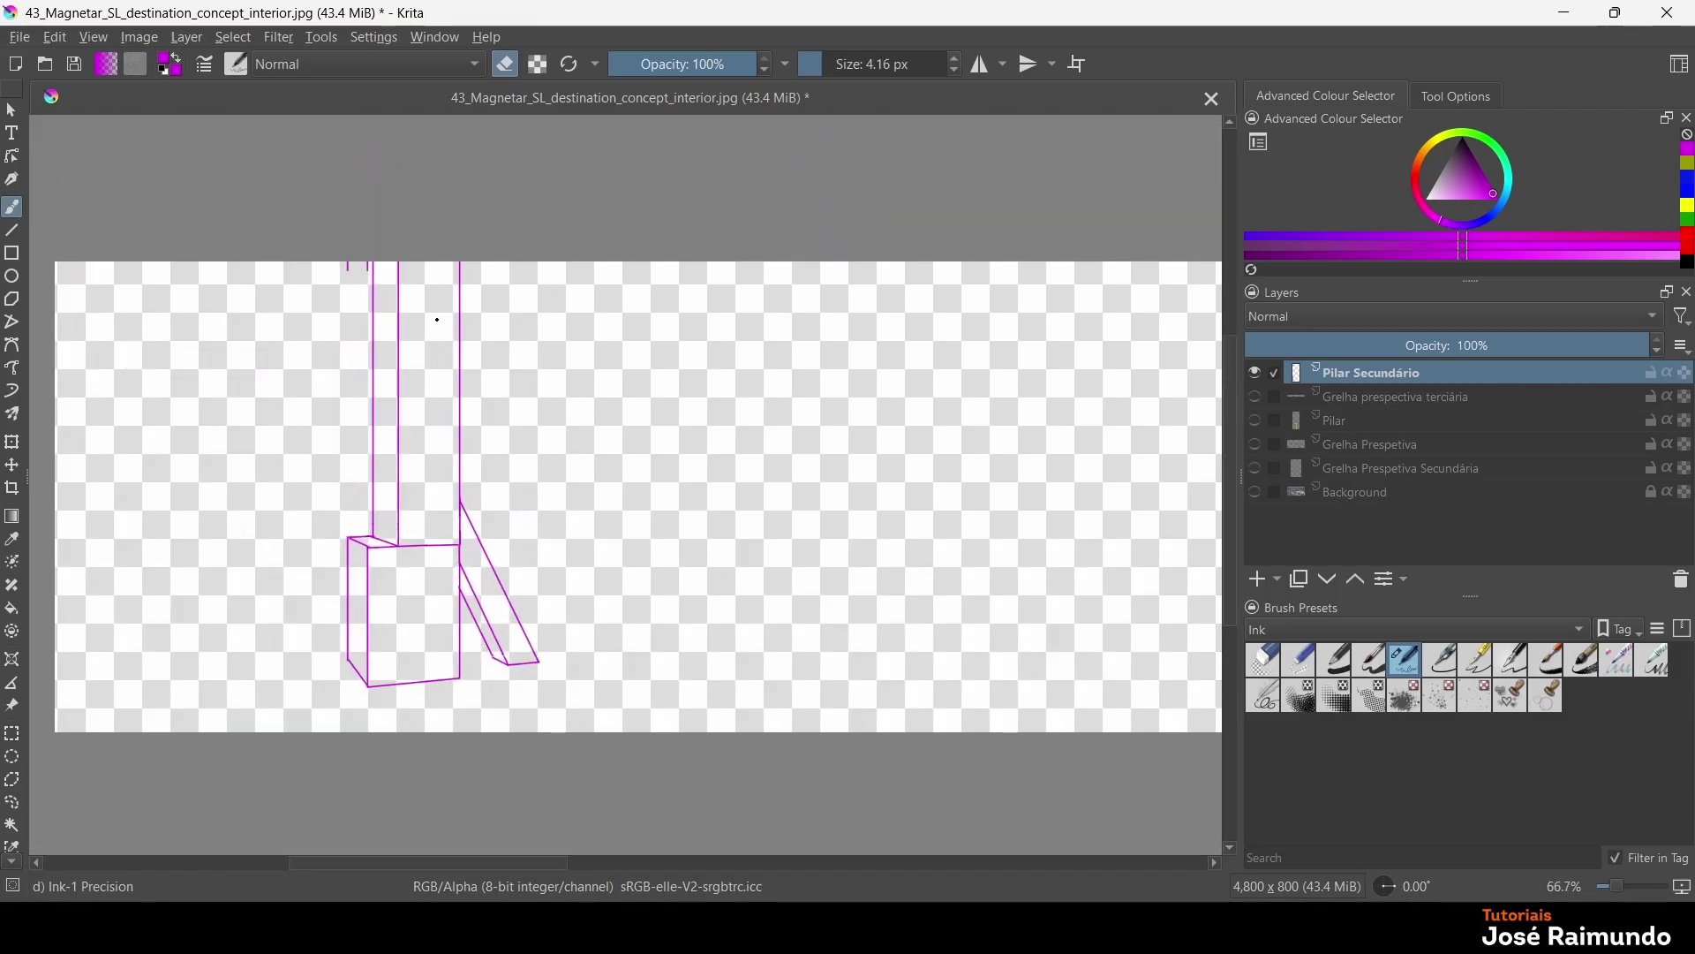
scroll(435, 321, "up", 4)
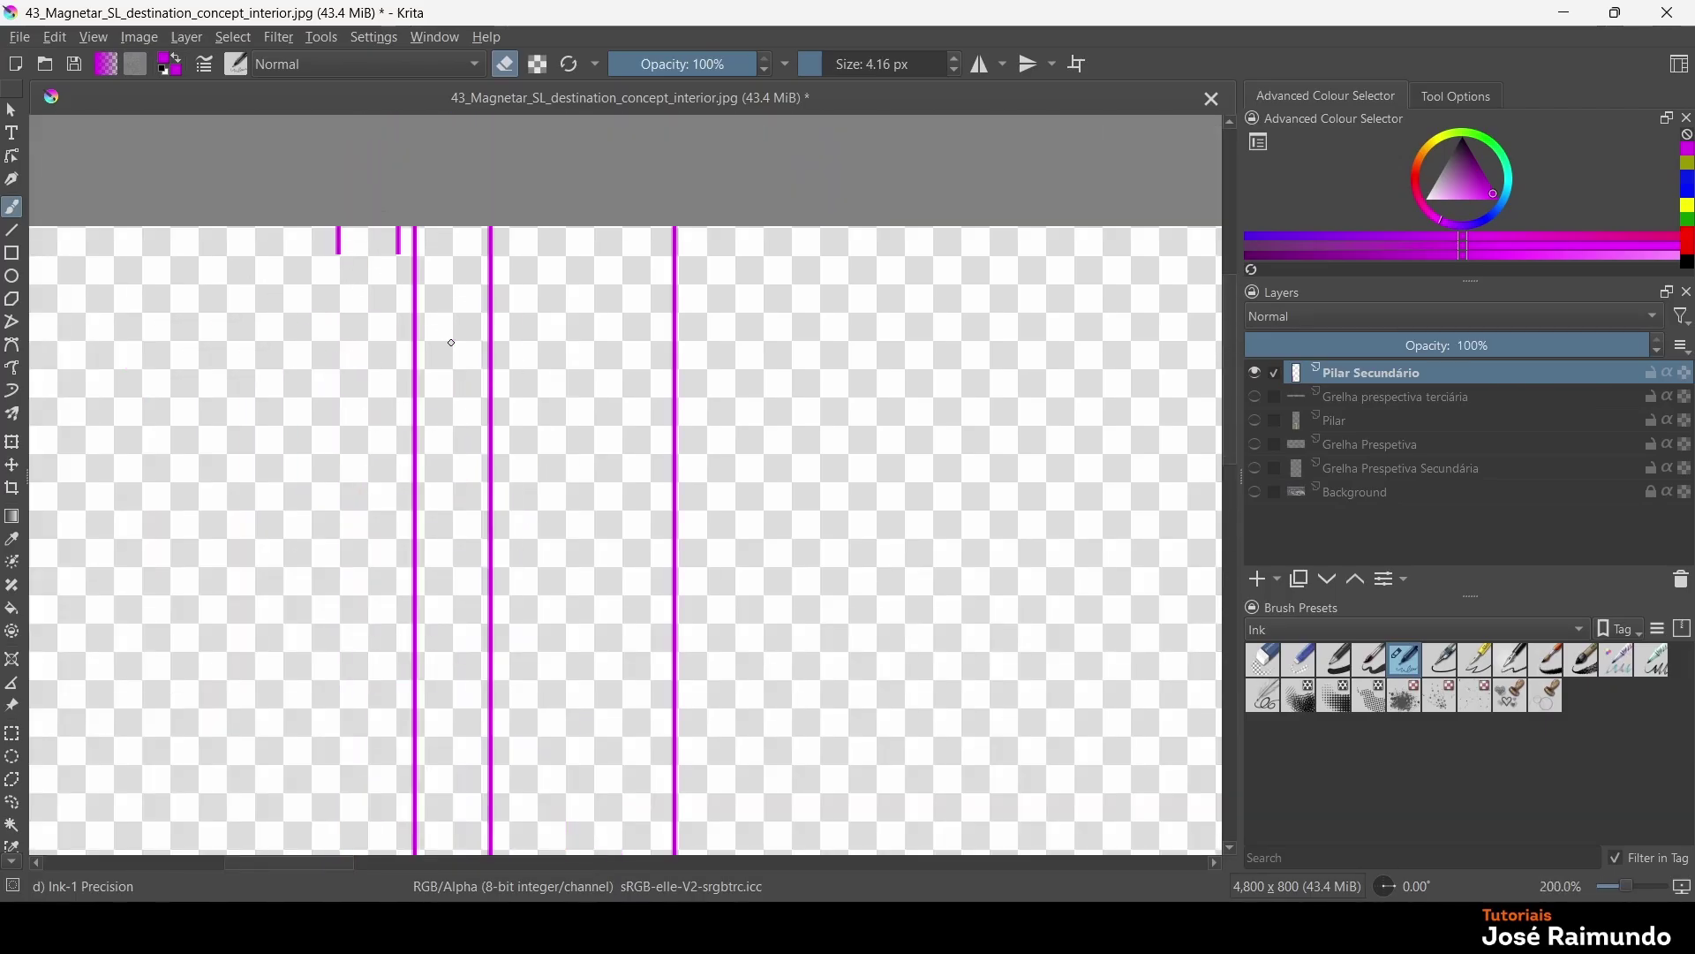
left_click_drag(397, 205, 398, 257)
Set the eraser size to 14.55 px and erase the base's upper front edge between the column's two front verticals
scroll(389, 319, "down", 4)
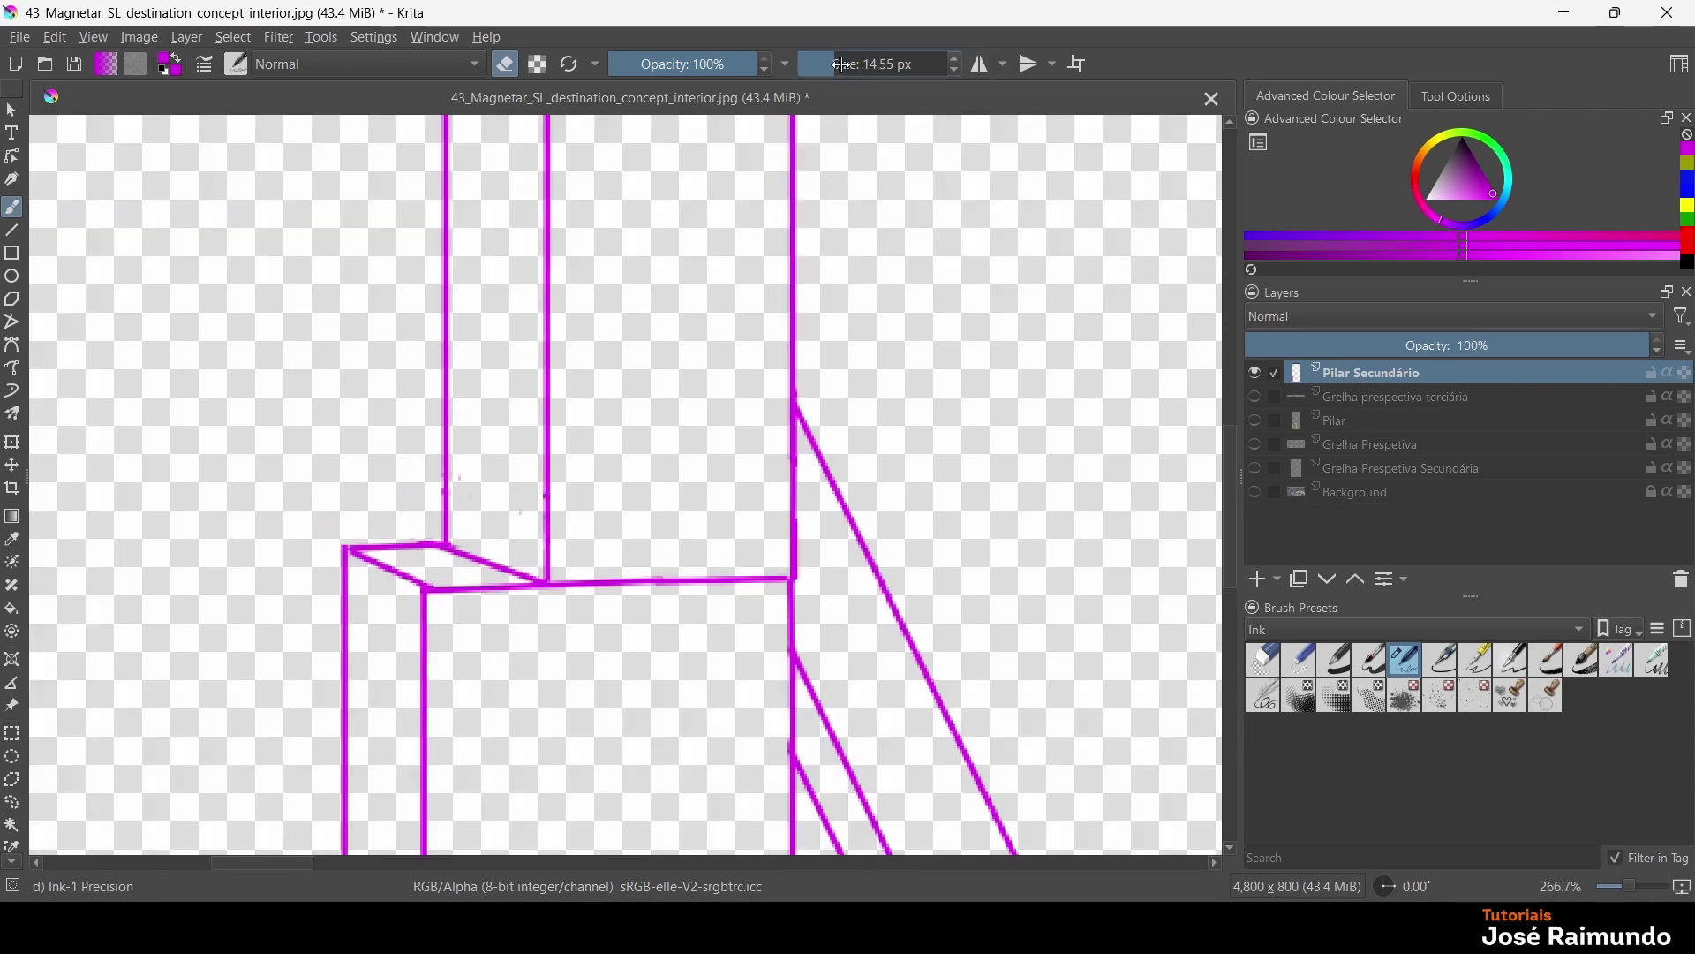
double_click(836, 64)
mouse_move(598, 590)
left_mouse_down()
mouse_move(557, 599)
mouse_move(573, 566)
mouse_move(599, 596)
mouse_move(636, 563)
mouse_move(642, 595)
mouse_move(692, 557)
mouse_move(699, 608)
mouse_move(732, 565)
mouse_move(771, 586)
left_mouse_up()
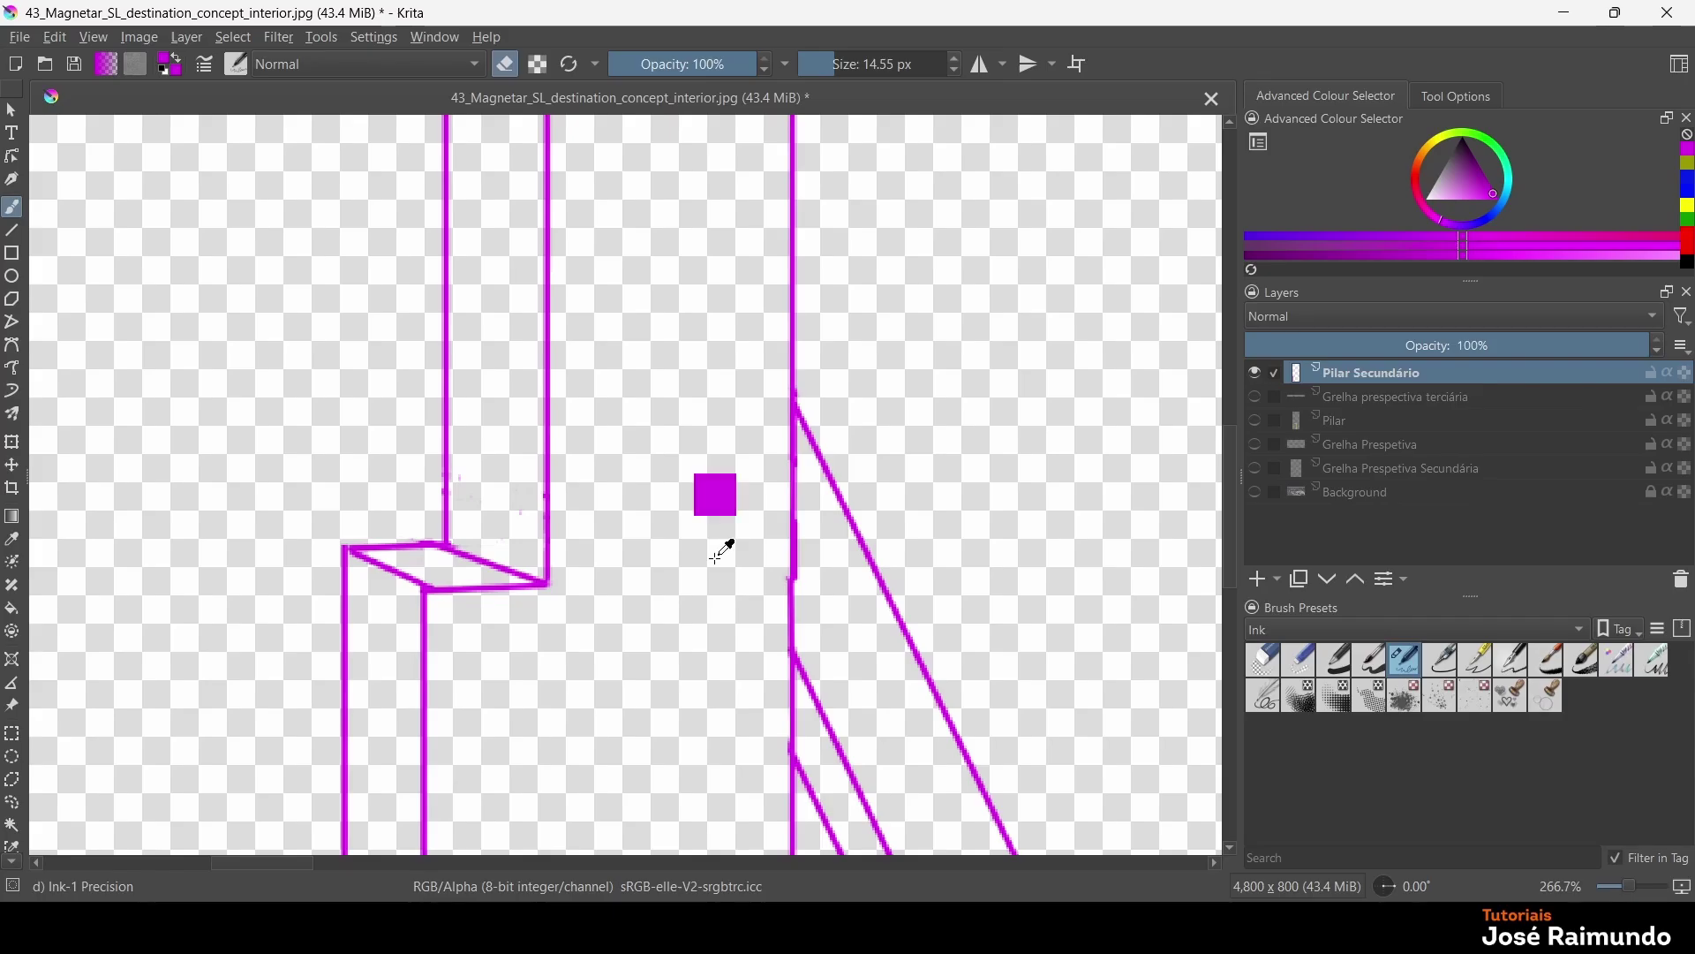
Show the Background layer beneath the cleaned secondary pillar drawing
scroll(691, 549, "down", 4)
scroll(690, 548, "up", 1)
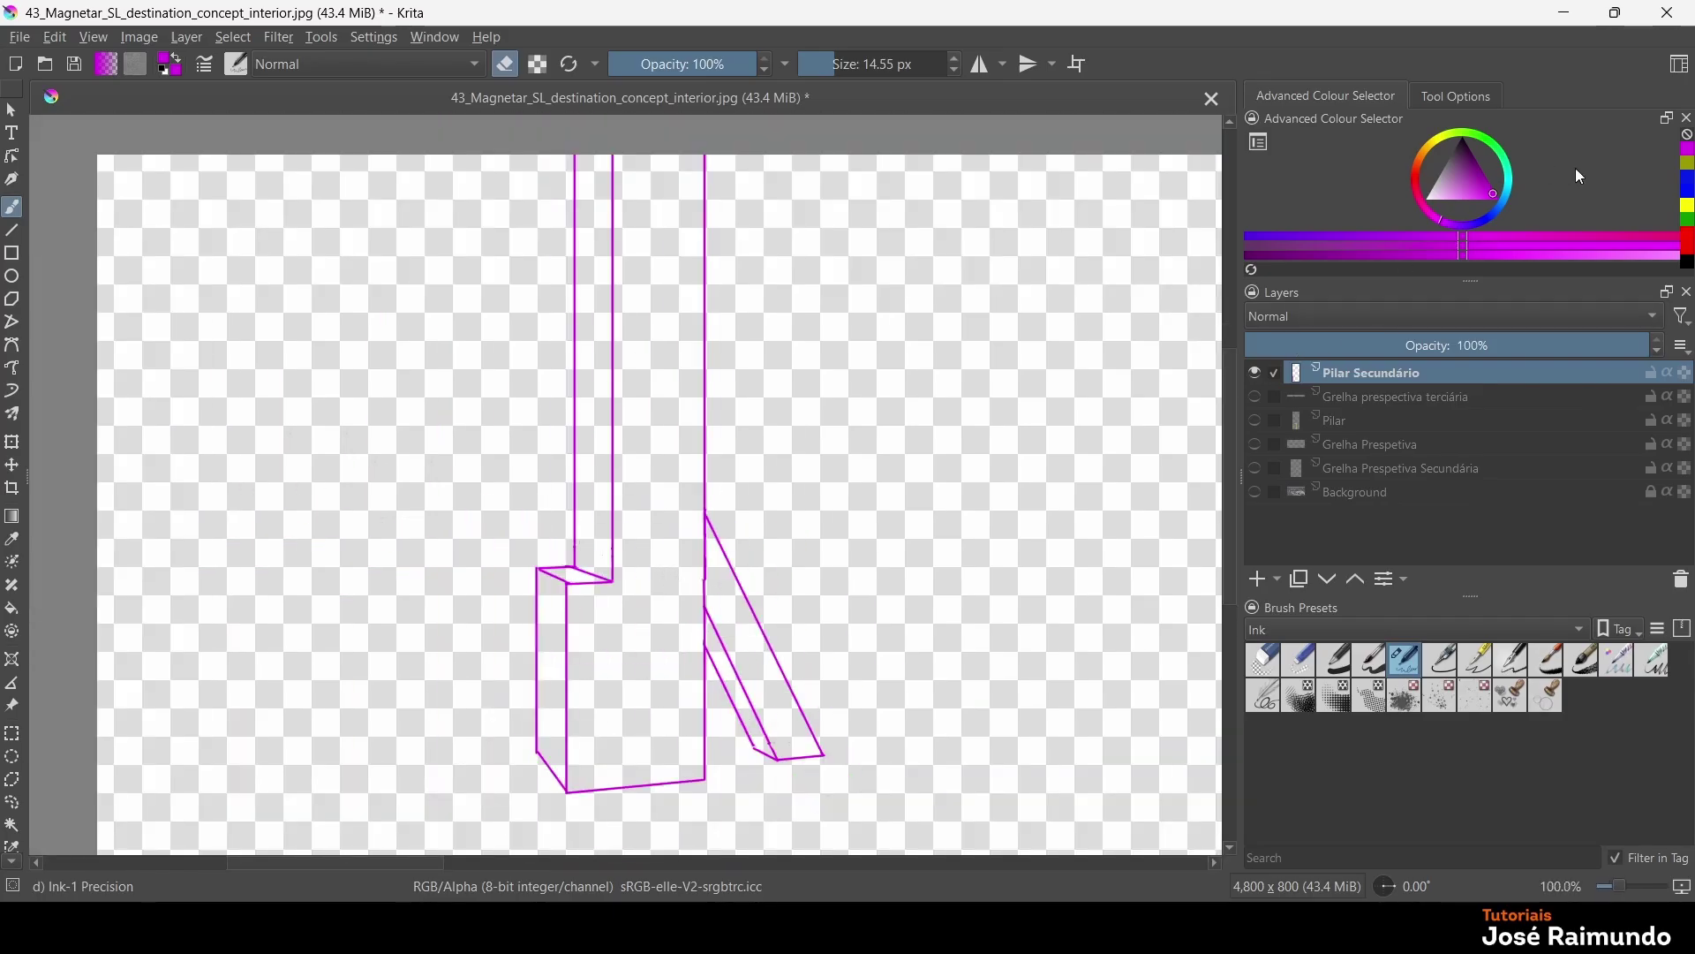
left_click(1256, 492)
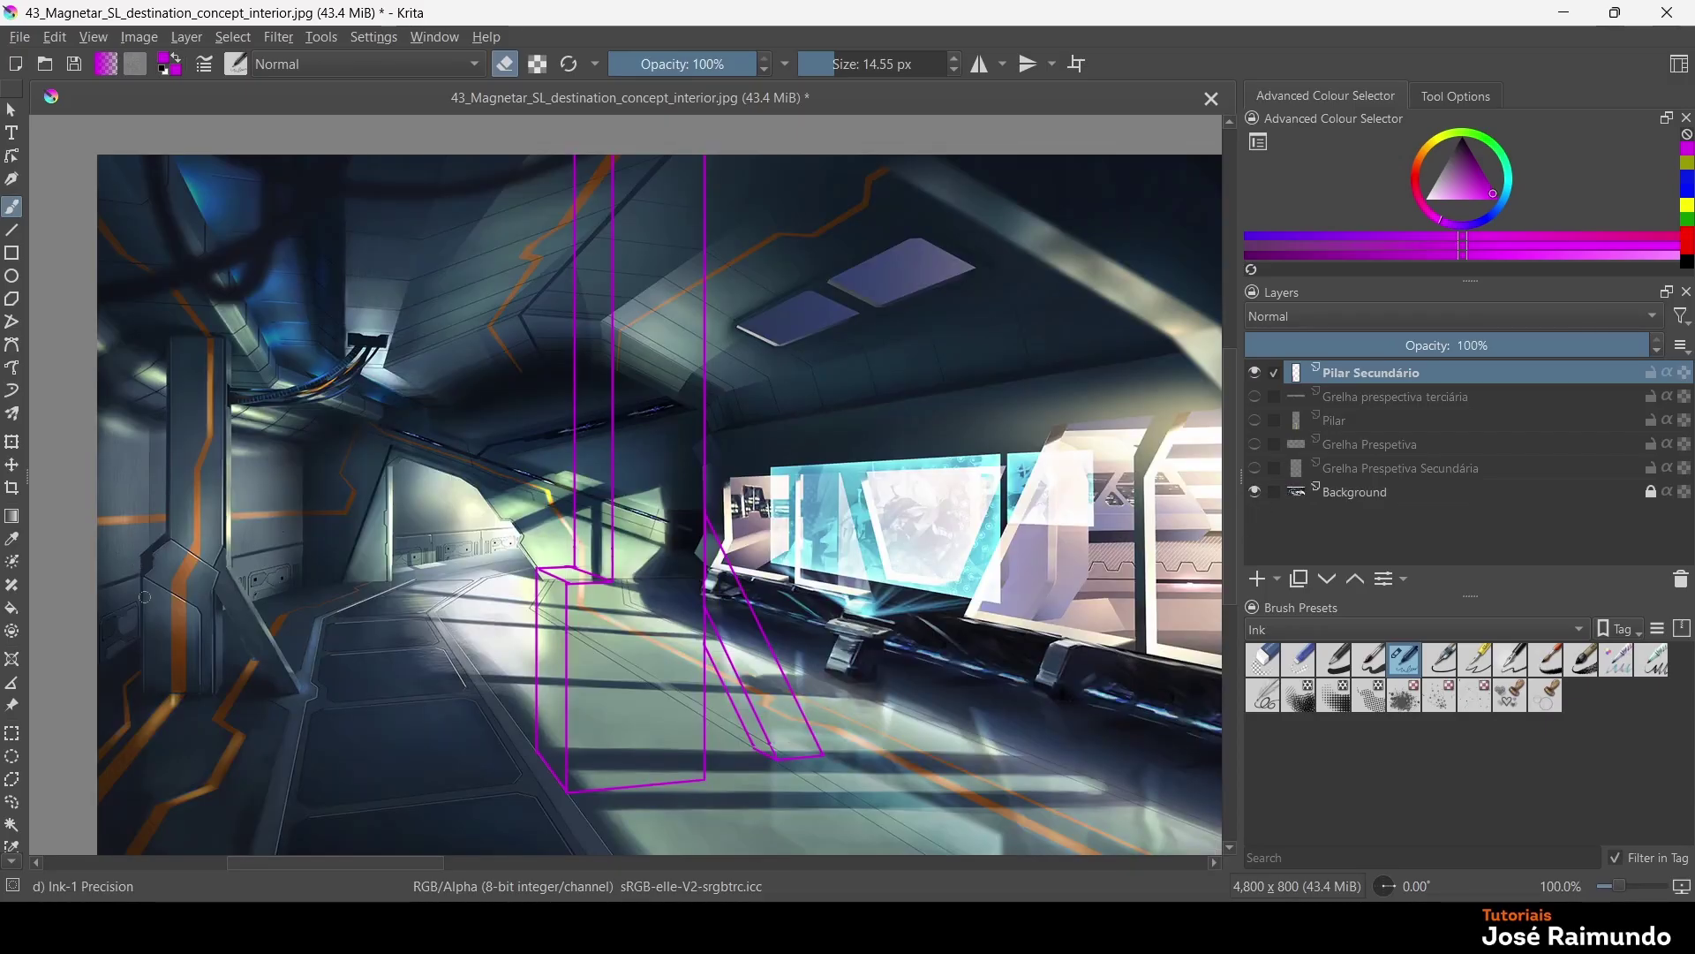
Draw a straight floor guide from the base's front corner and extend the brace's lower edges to it, trimming the excess
key("v")
scroll(472, 733, "up", 2)
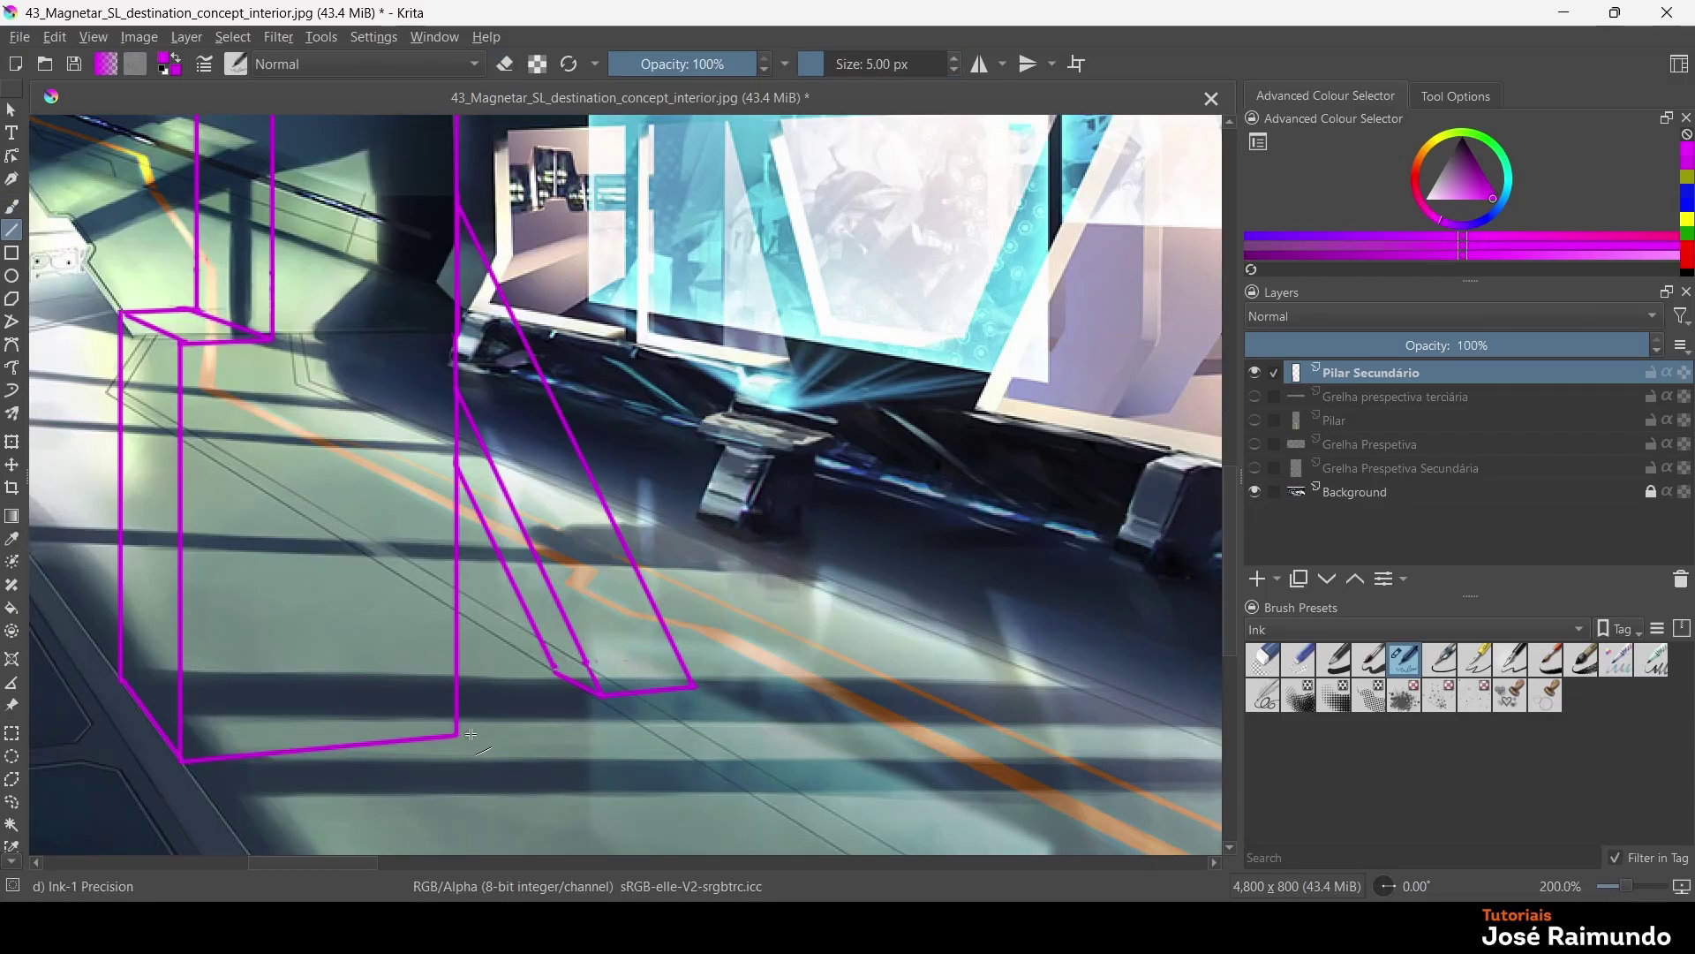
left_click_drag(477, 733, 839, 698)
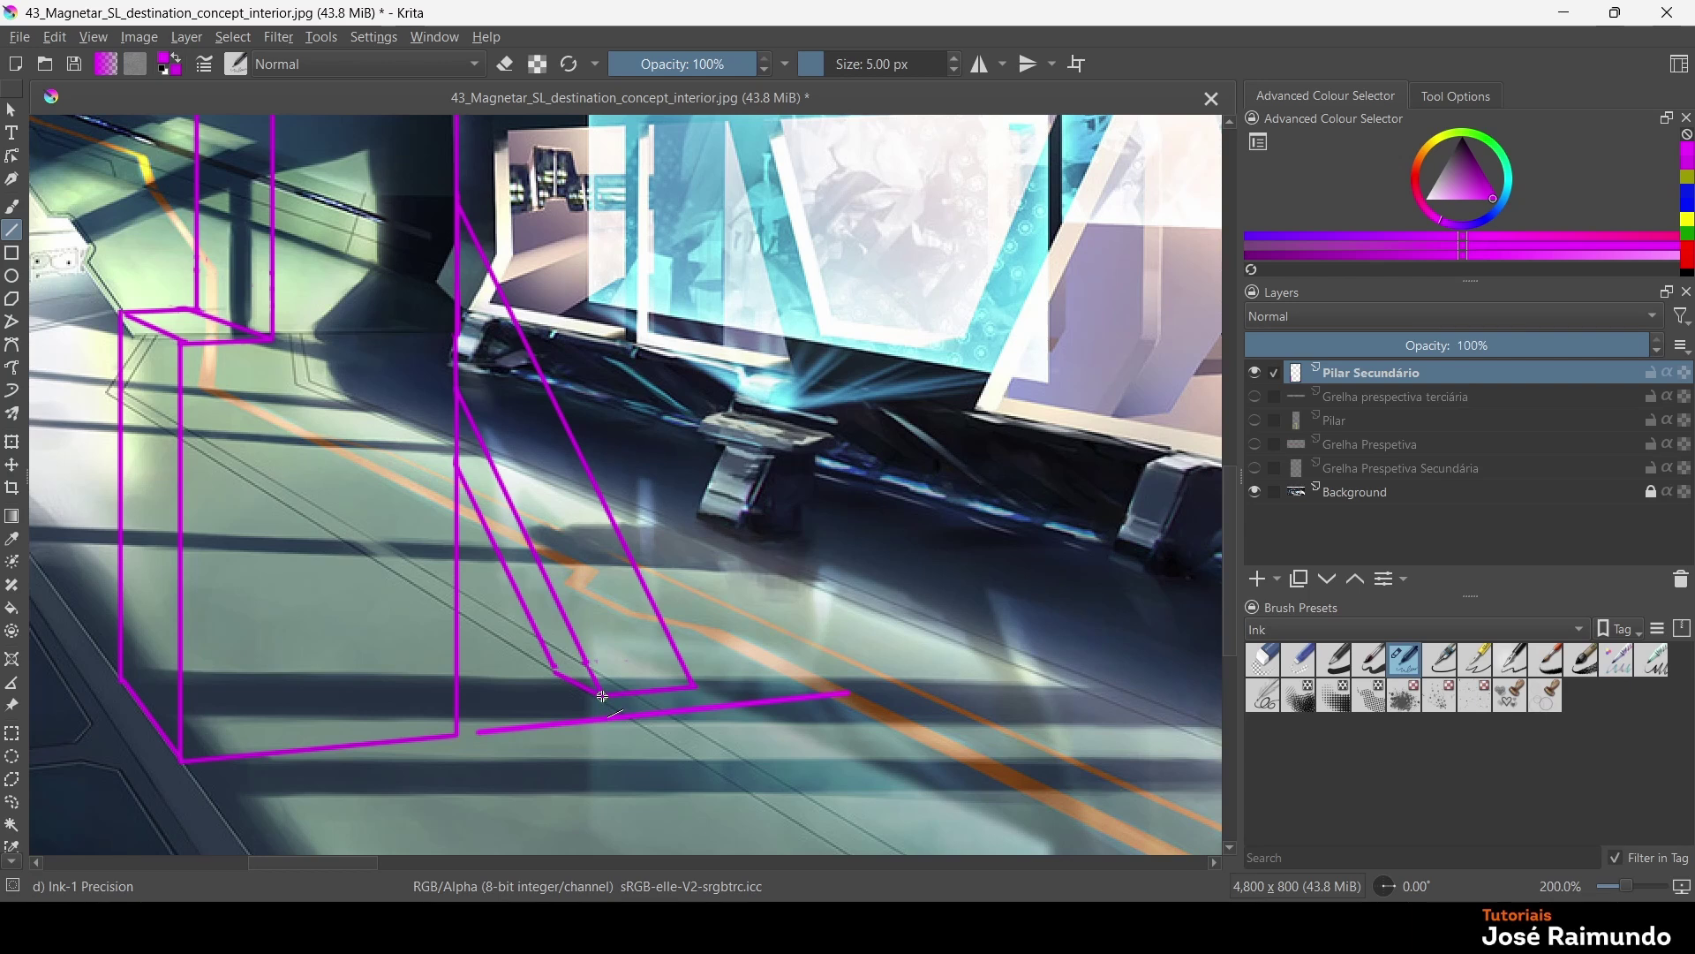
left_click_drag(602, 697, 614, 717)
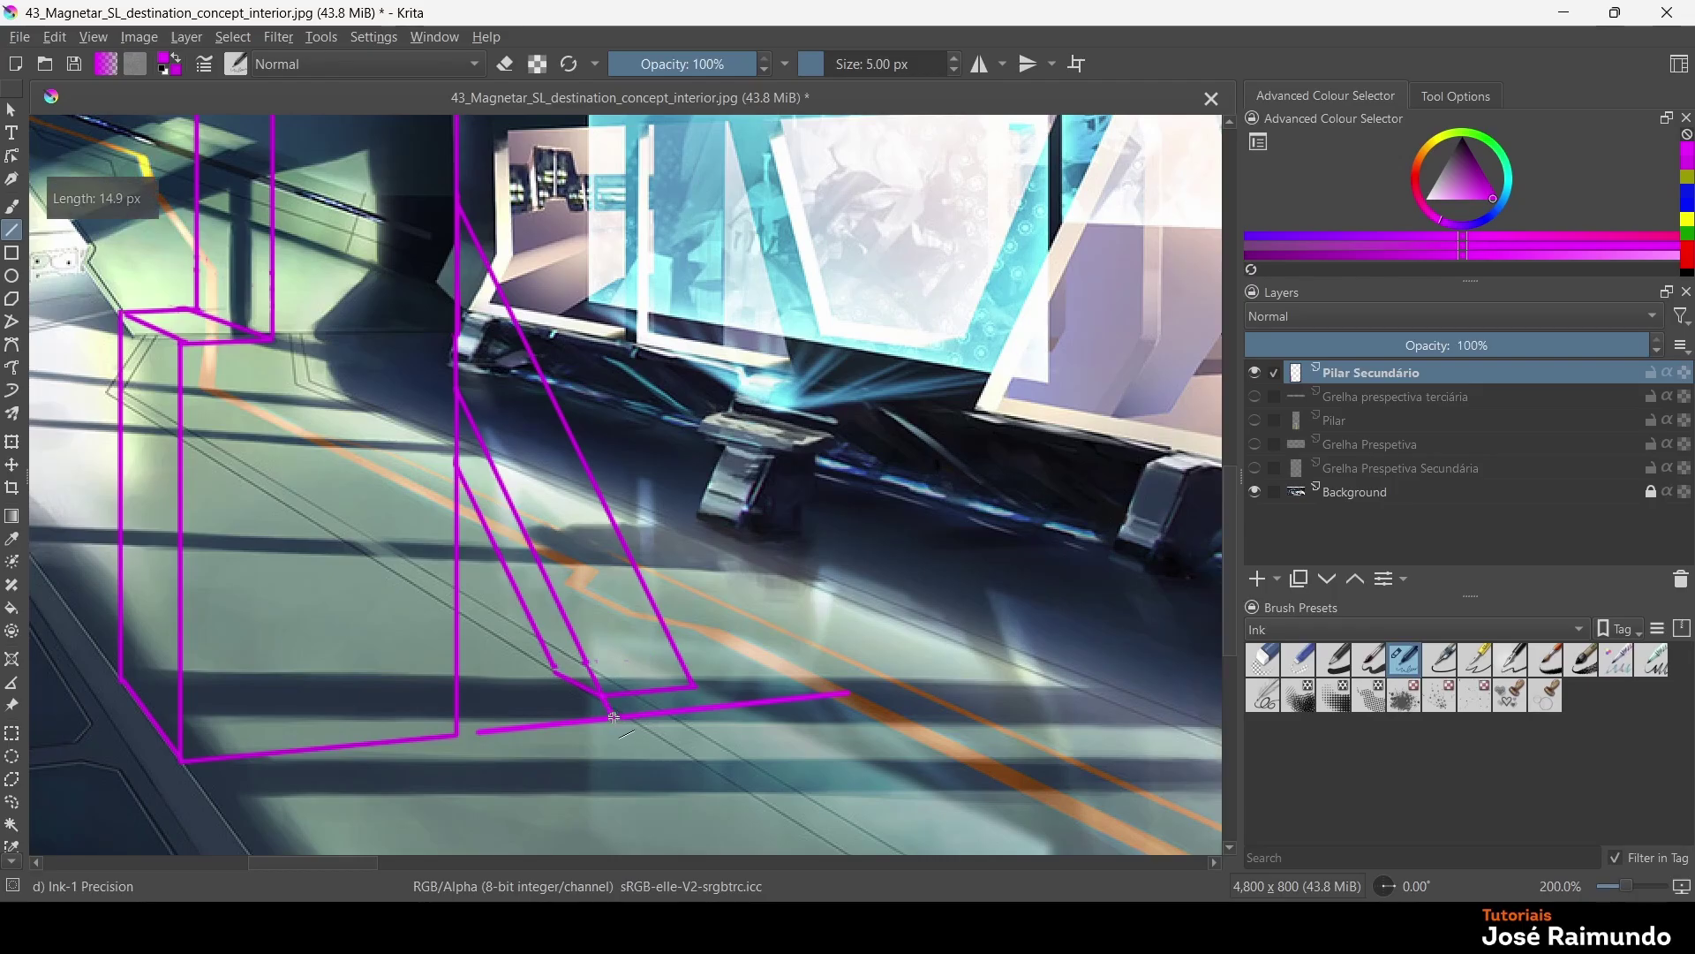
left_click_drag(740, 674, 709, 707)
mouse_move(554, 672)
left_mouse_down()
mouse_move(600, 716)
mouse_move(562, 691)
left_mouse_up()
left_click(13, 207)
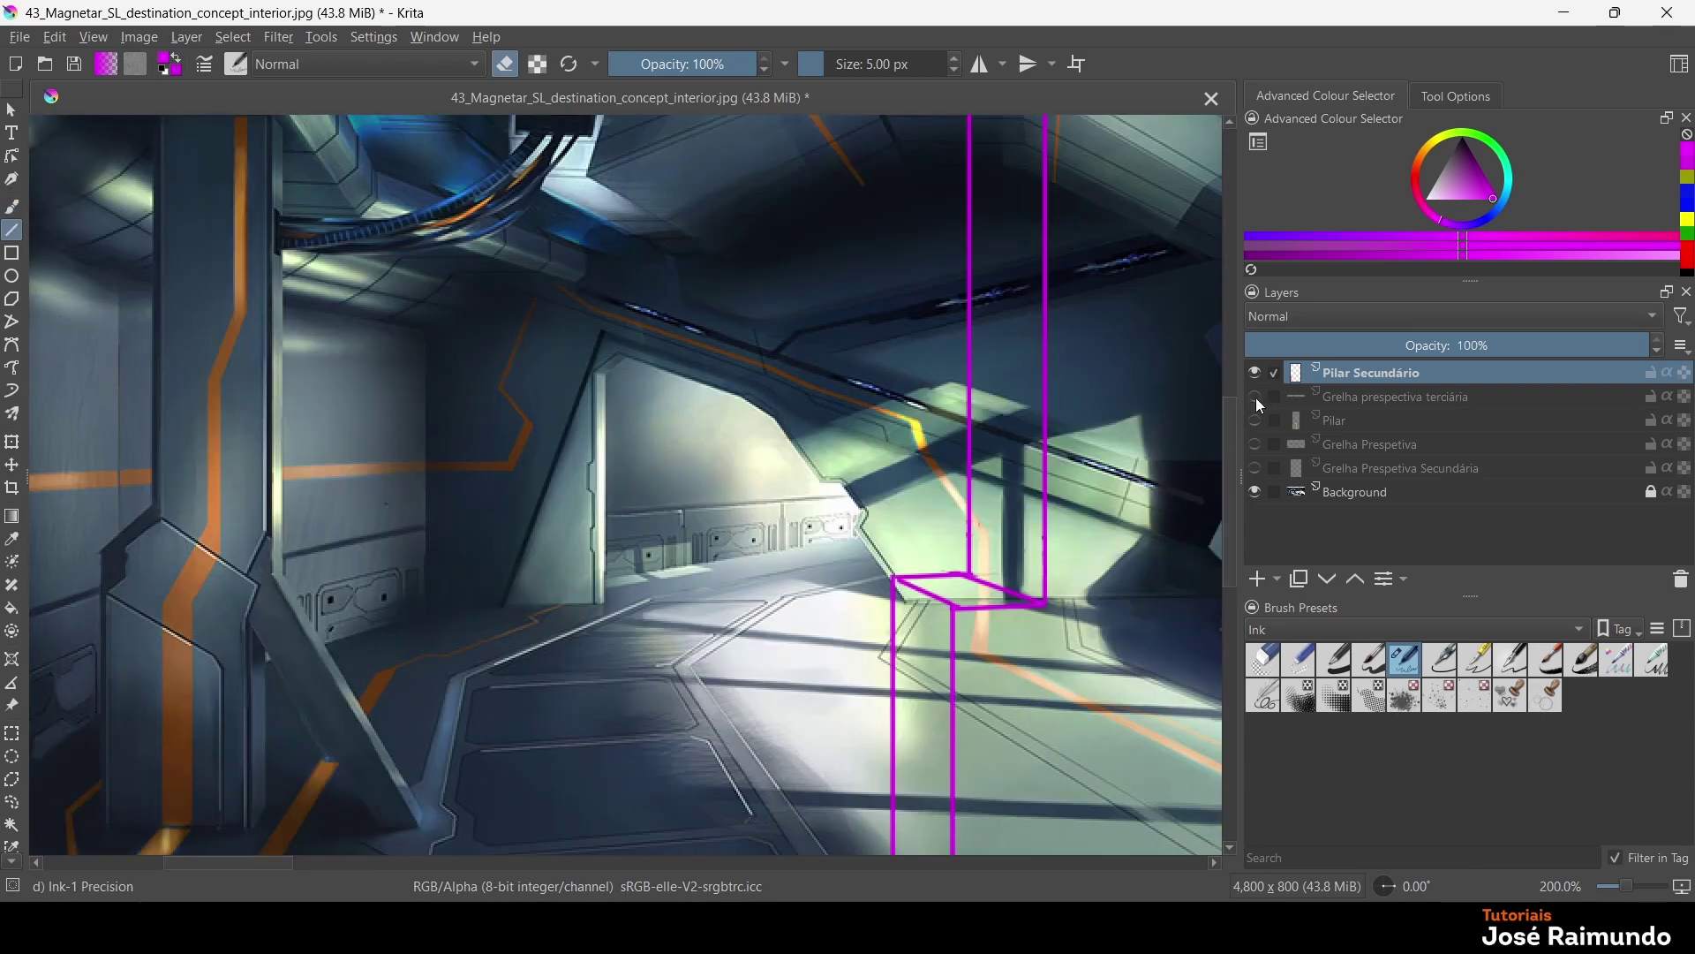
Show the Grelha prespectiva terciária layer and draw a vanishing-point line to the column's front edge plus two short verticals above the base
left_click(1254, 397)
left_click_drag(514, 430, 1046, 387)
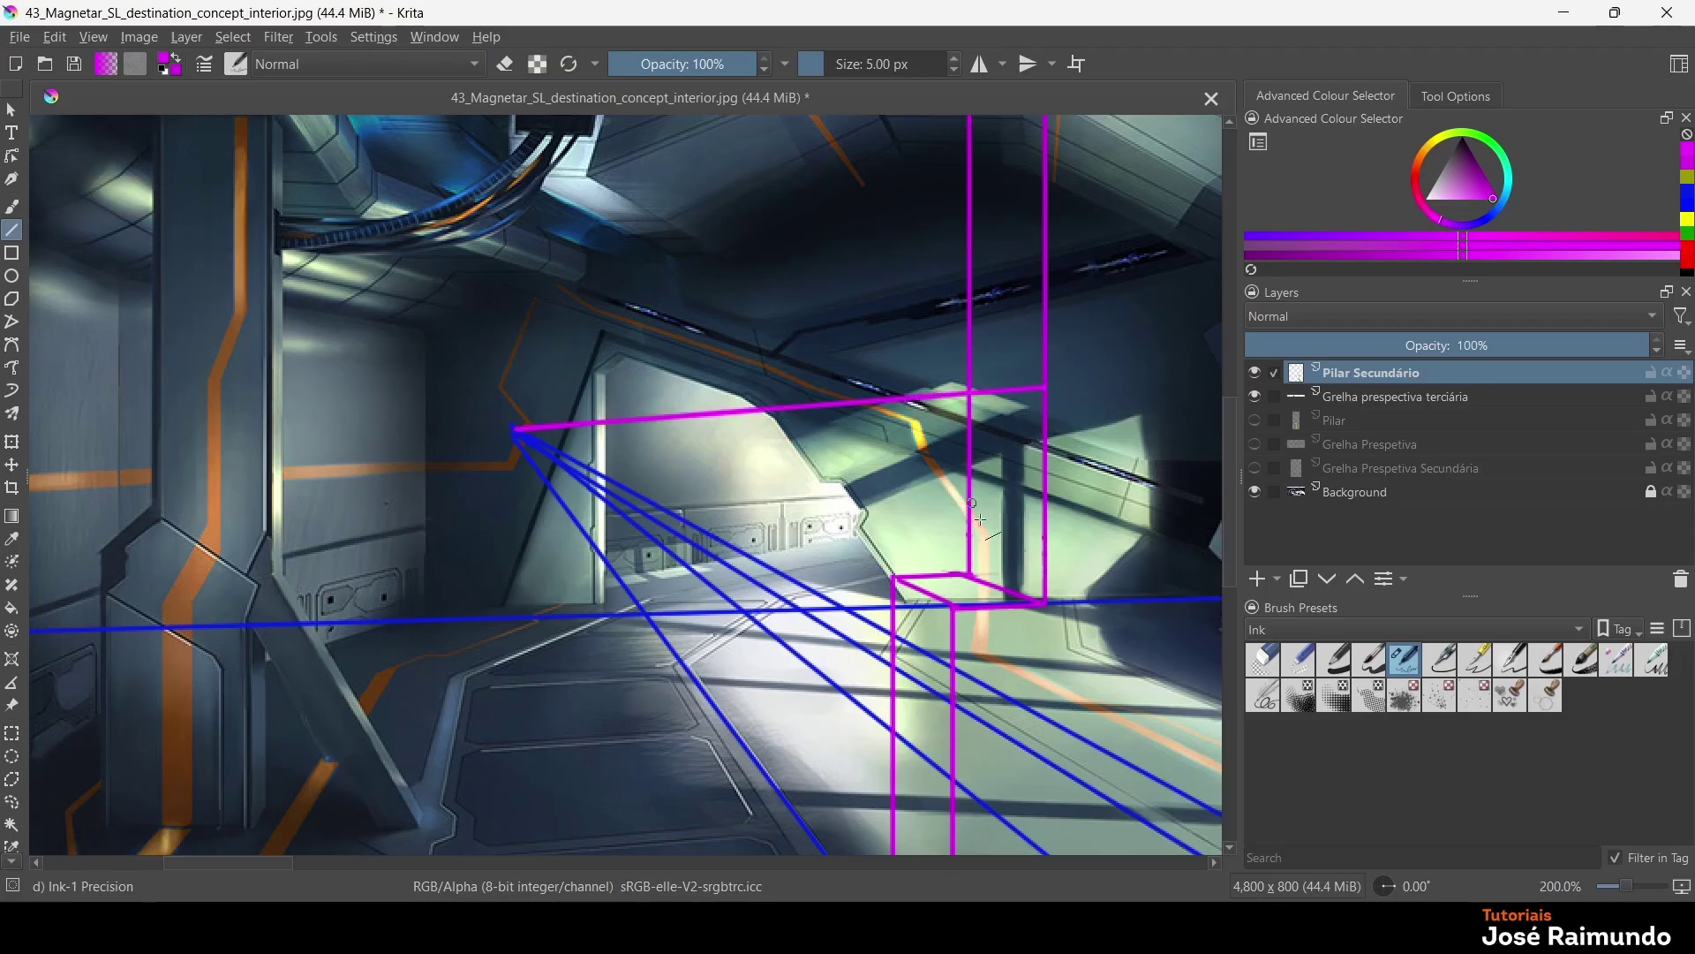
left_click_drag(928, 572, 927, 426)
left_click_drag(996, 605, 996, 429)
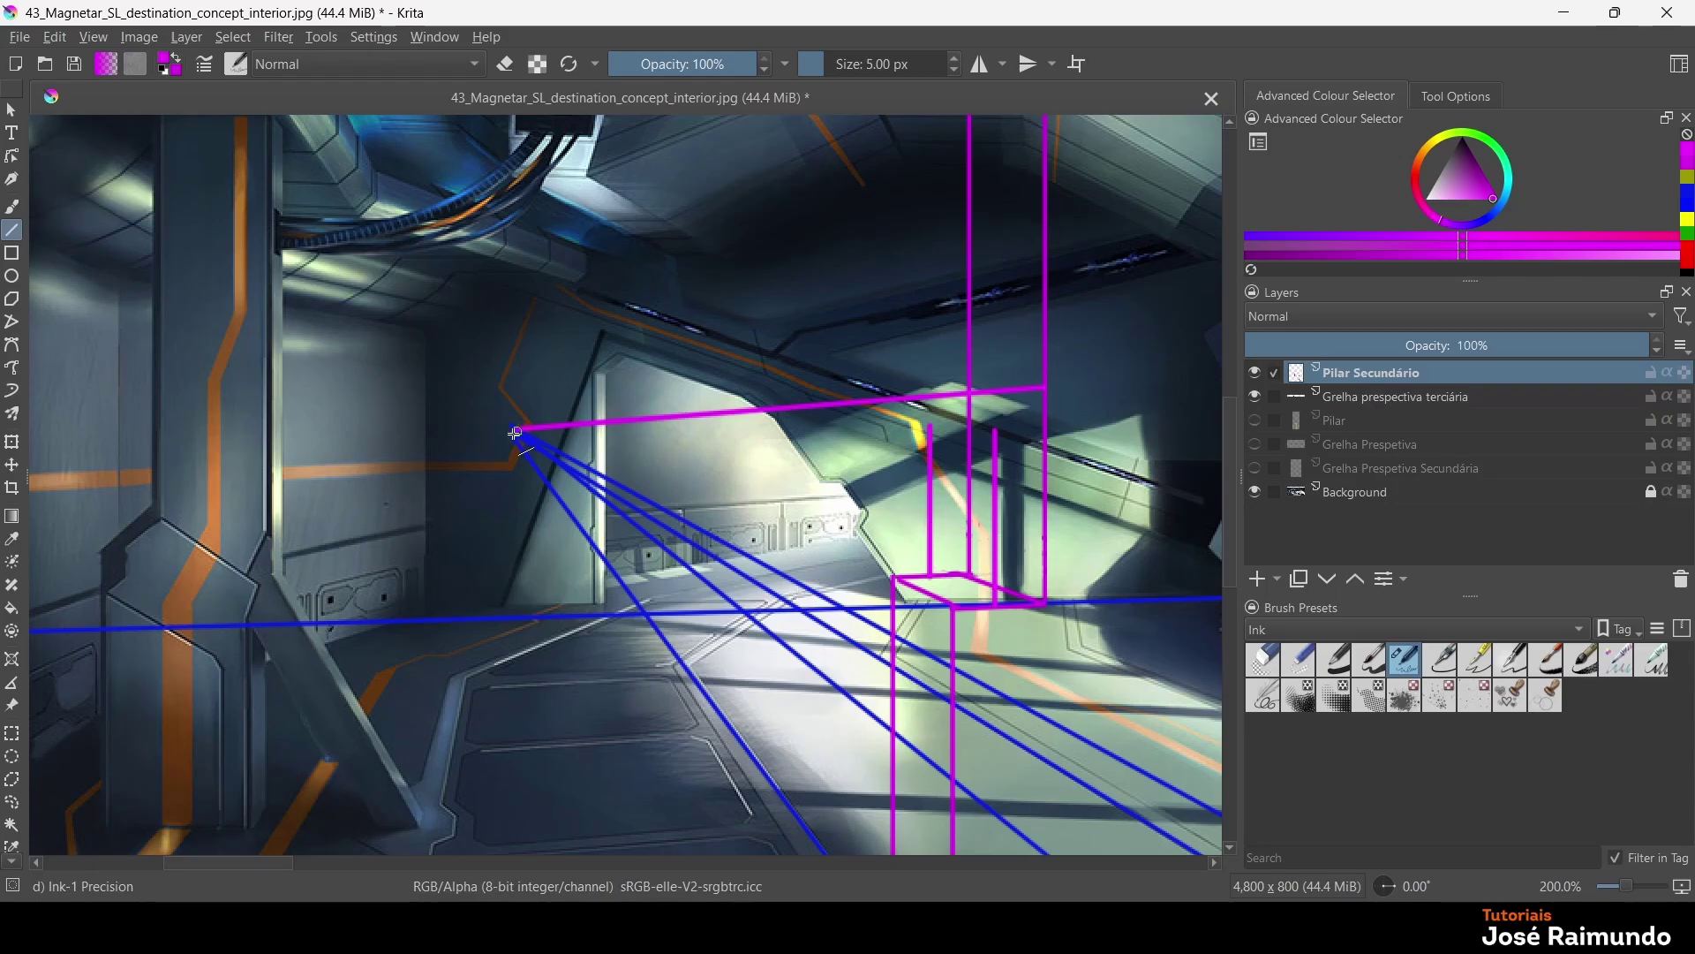
Draw further vanishing-point lines across the short verticals and connect their crossings with slanted edges to shape the base-to-column transition
left_click_drag(515, 433, 990, 557)
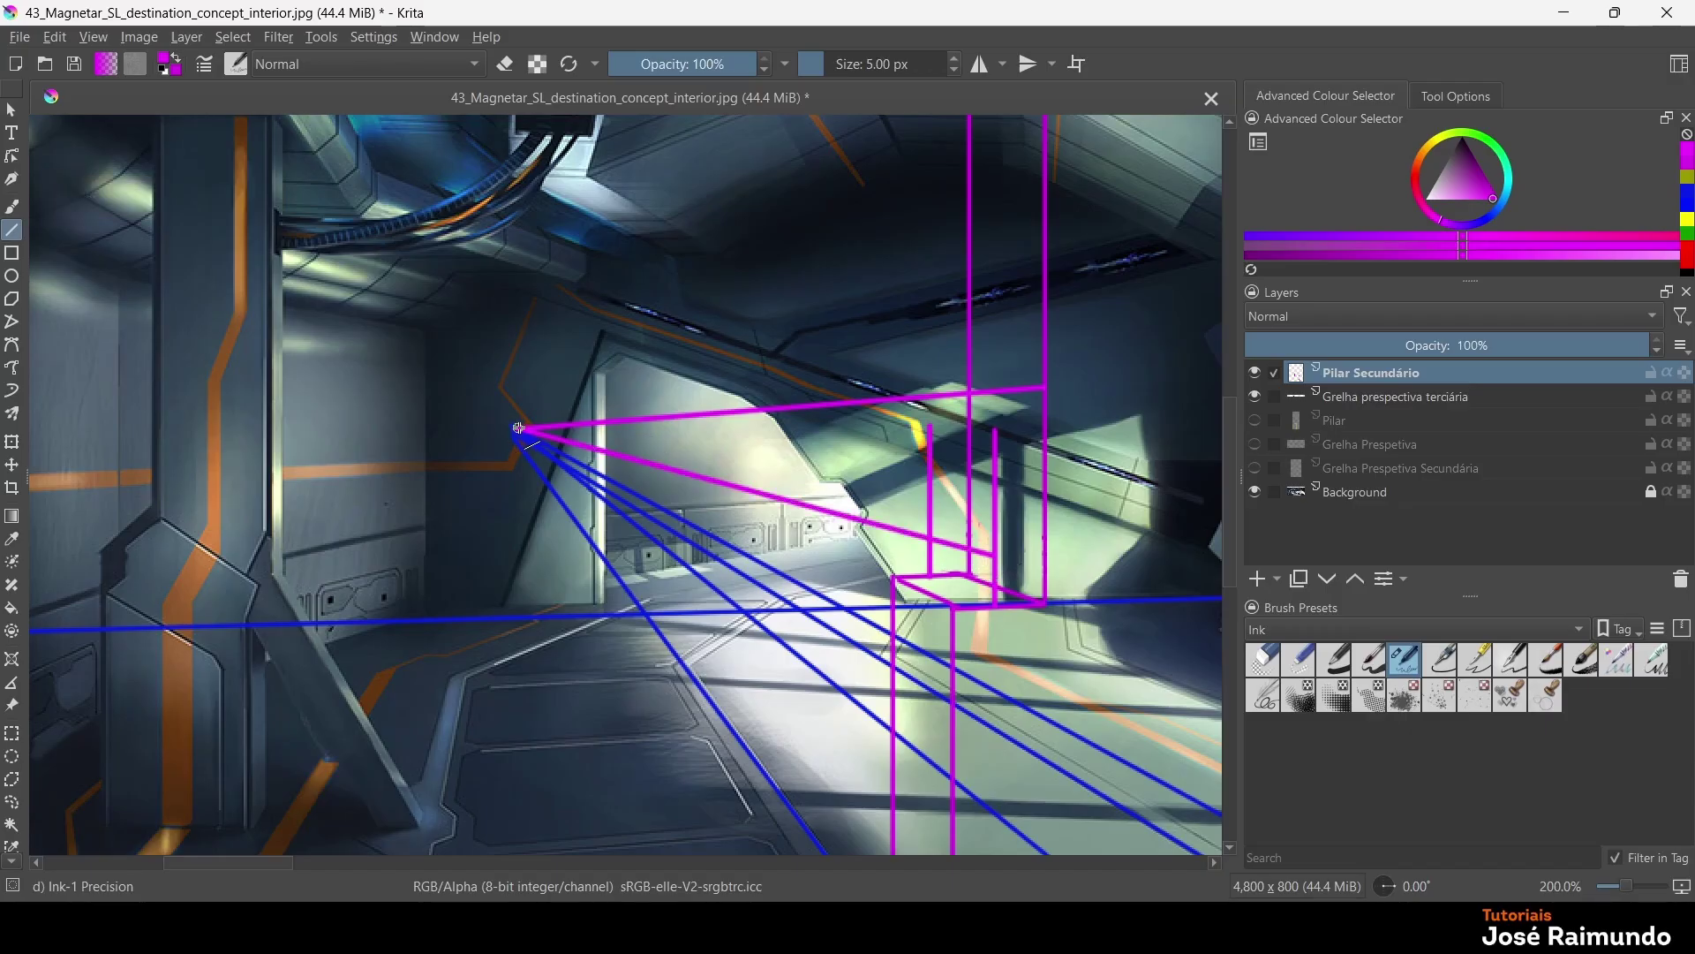
mouse_move(515, 430)
left_mouse_down()
mouse_move(996, 500)
mouse_move(1045, 388)
left_mouse_up()
left_click_drag(930, 484, 970, 394)
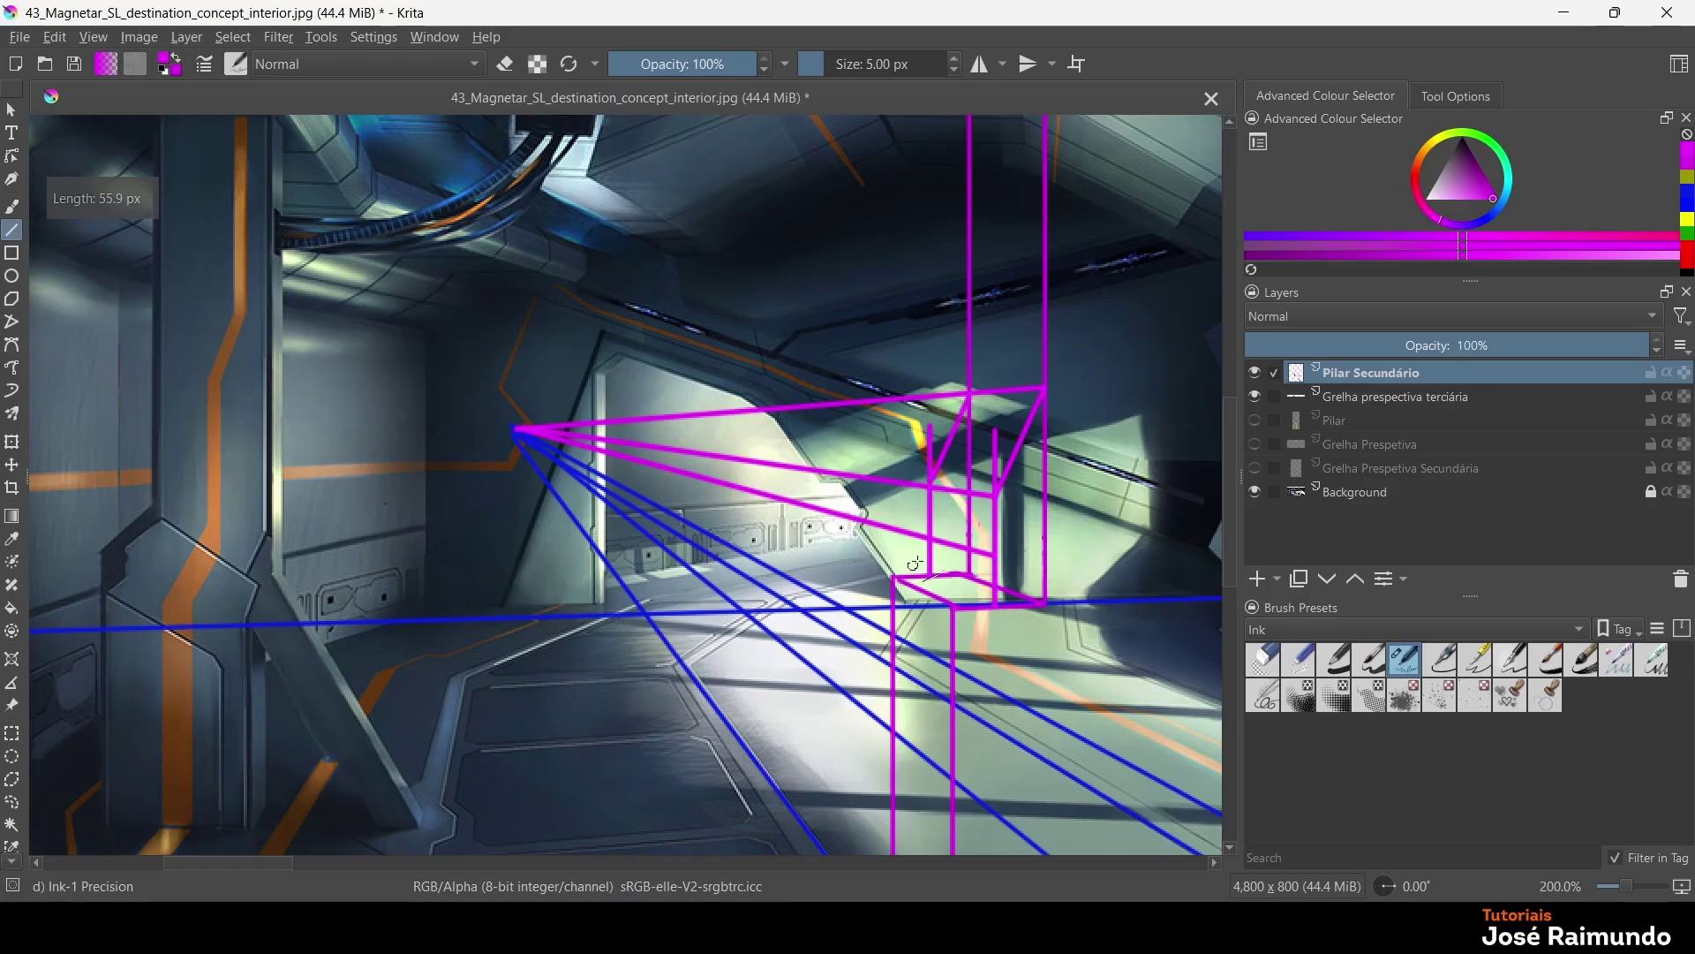
mouse_move(932, 537)
left_mouse_down()
mouse_move(897, 575)
mouse_move(989, 560)
mouse_move(956, 606)
mouse_move(930, 541)
left_mouse_up()
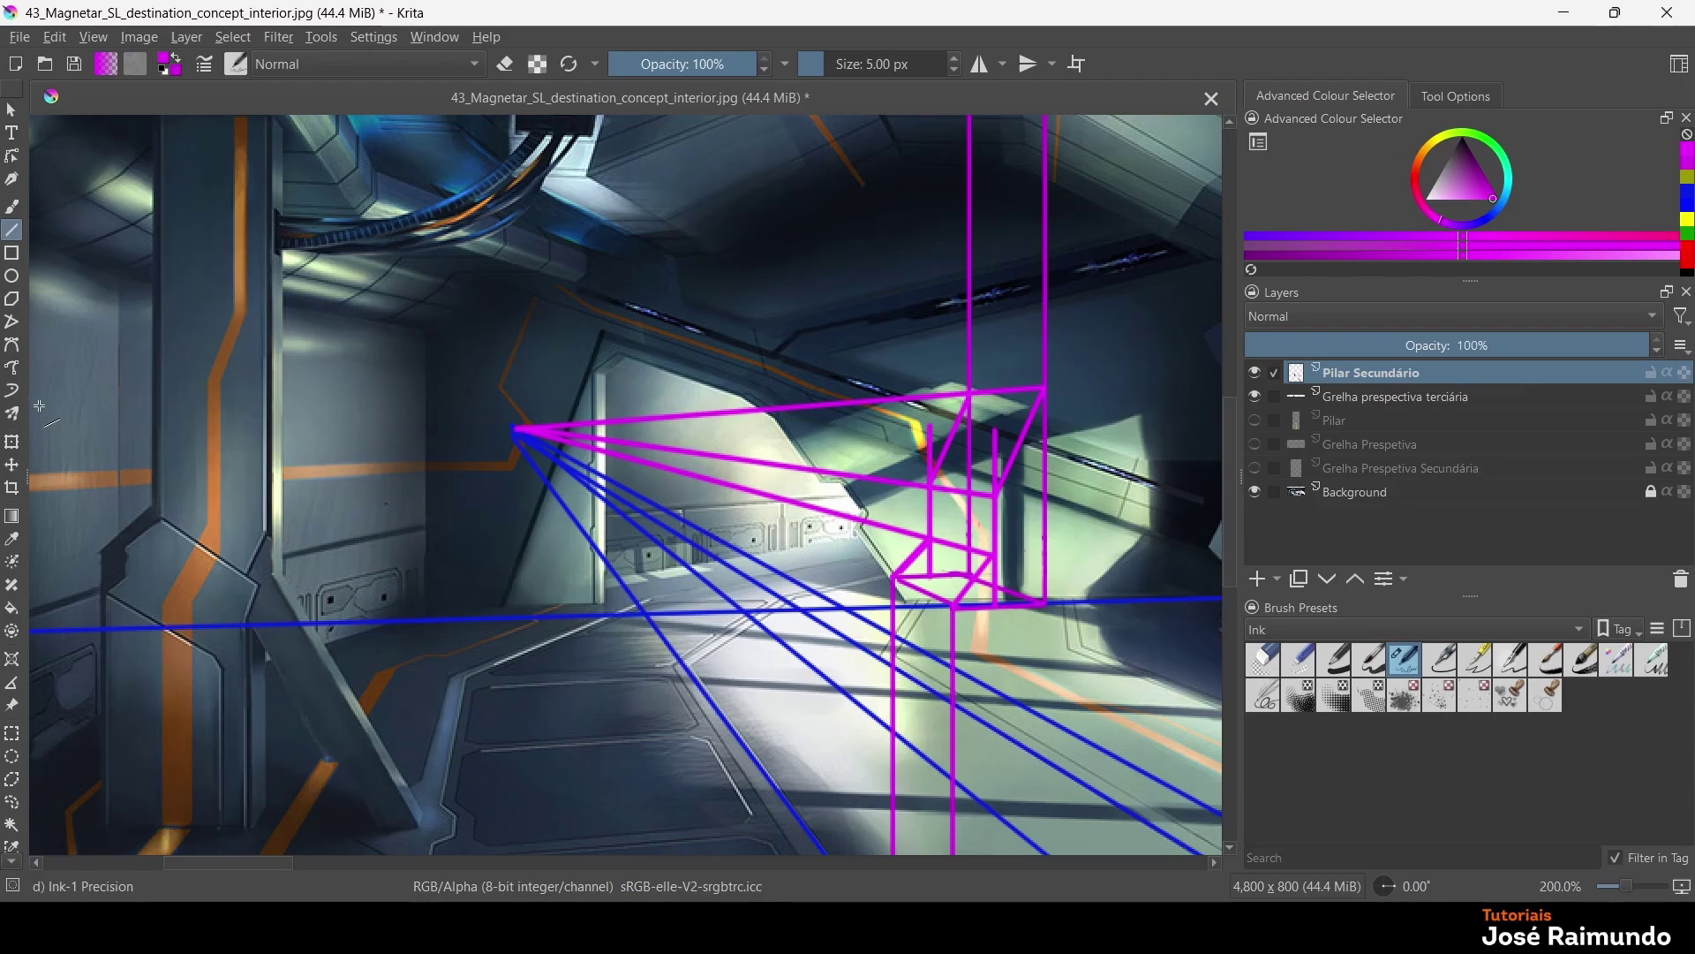
Lasso the magenta guide lines between the vanishing point and the transition piece and delete them
left_click(17, 803)
mouse_move(923, 535)
left_mouse_down()
mouse_move(960, 393)
mouse_move(803, 383)
mouse_move(384, 428)
mouse_move(719, 527)
left_mouse_up()
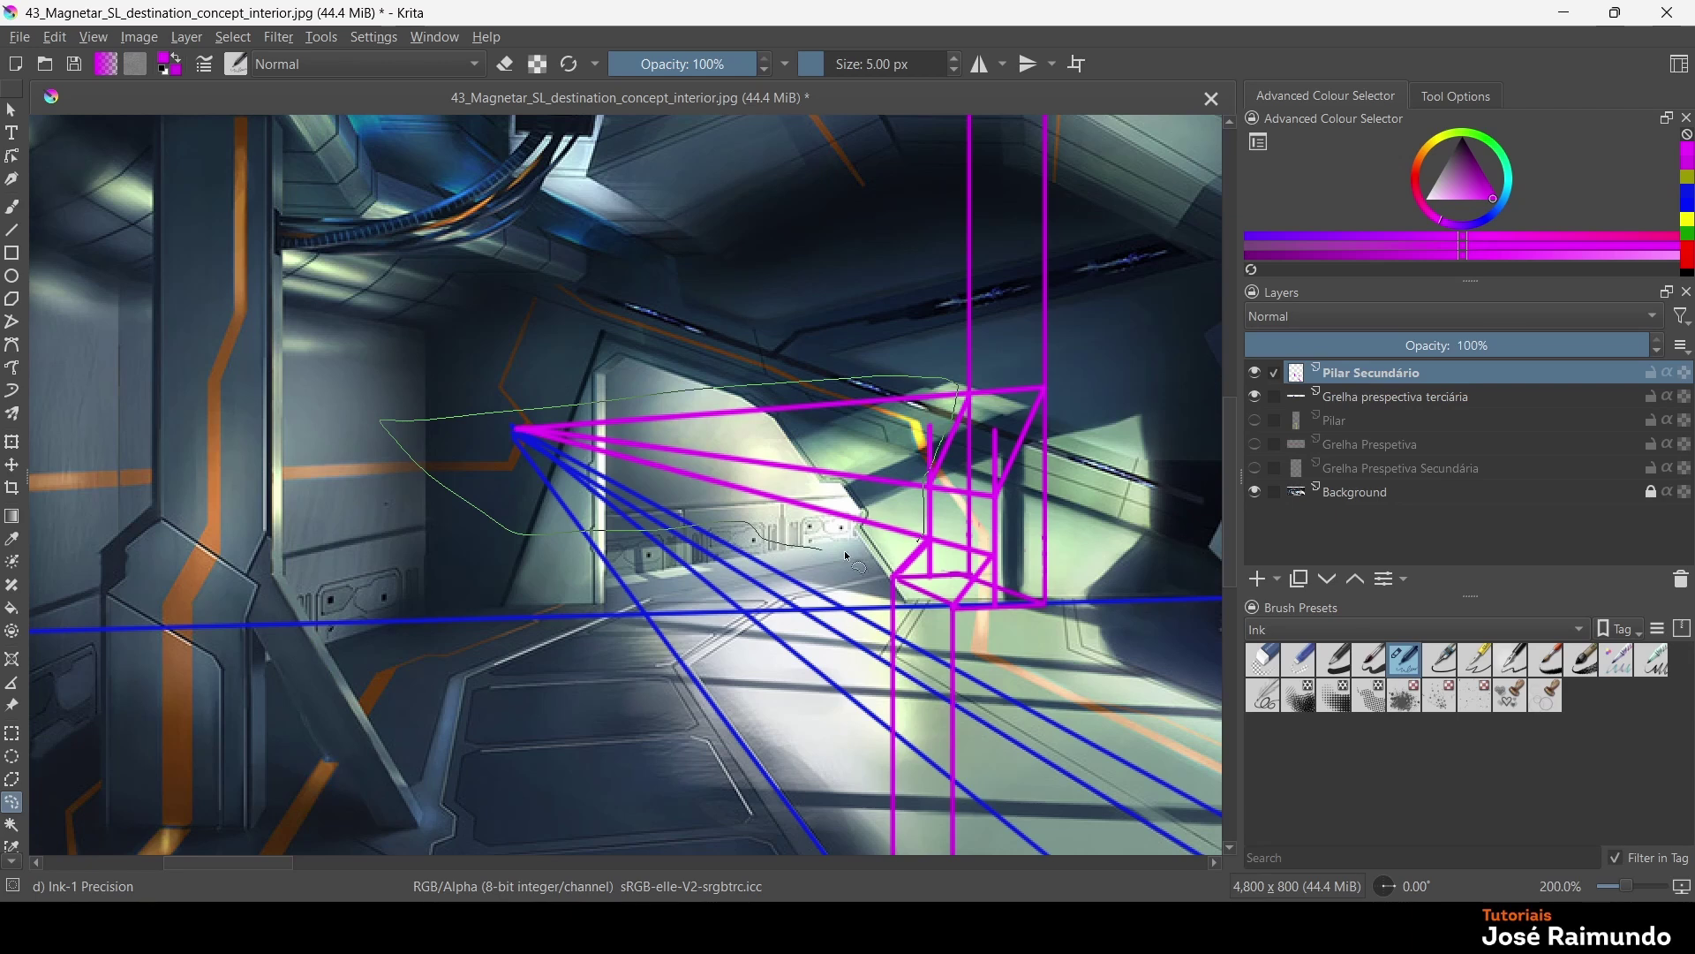
left_click_drag(844, 549, 866, 555)
key("Delete")
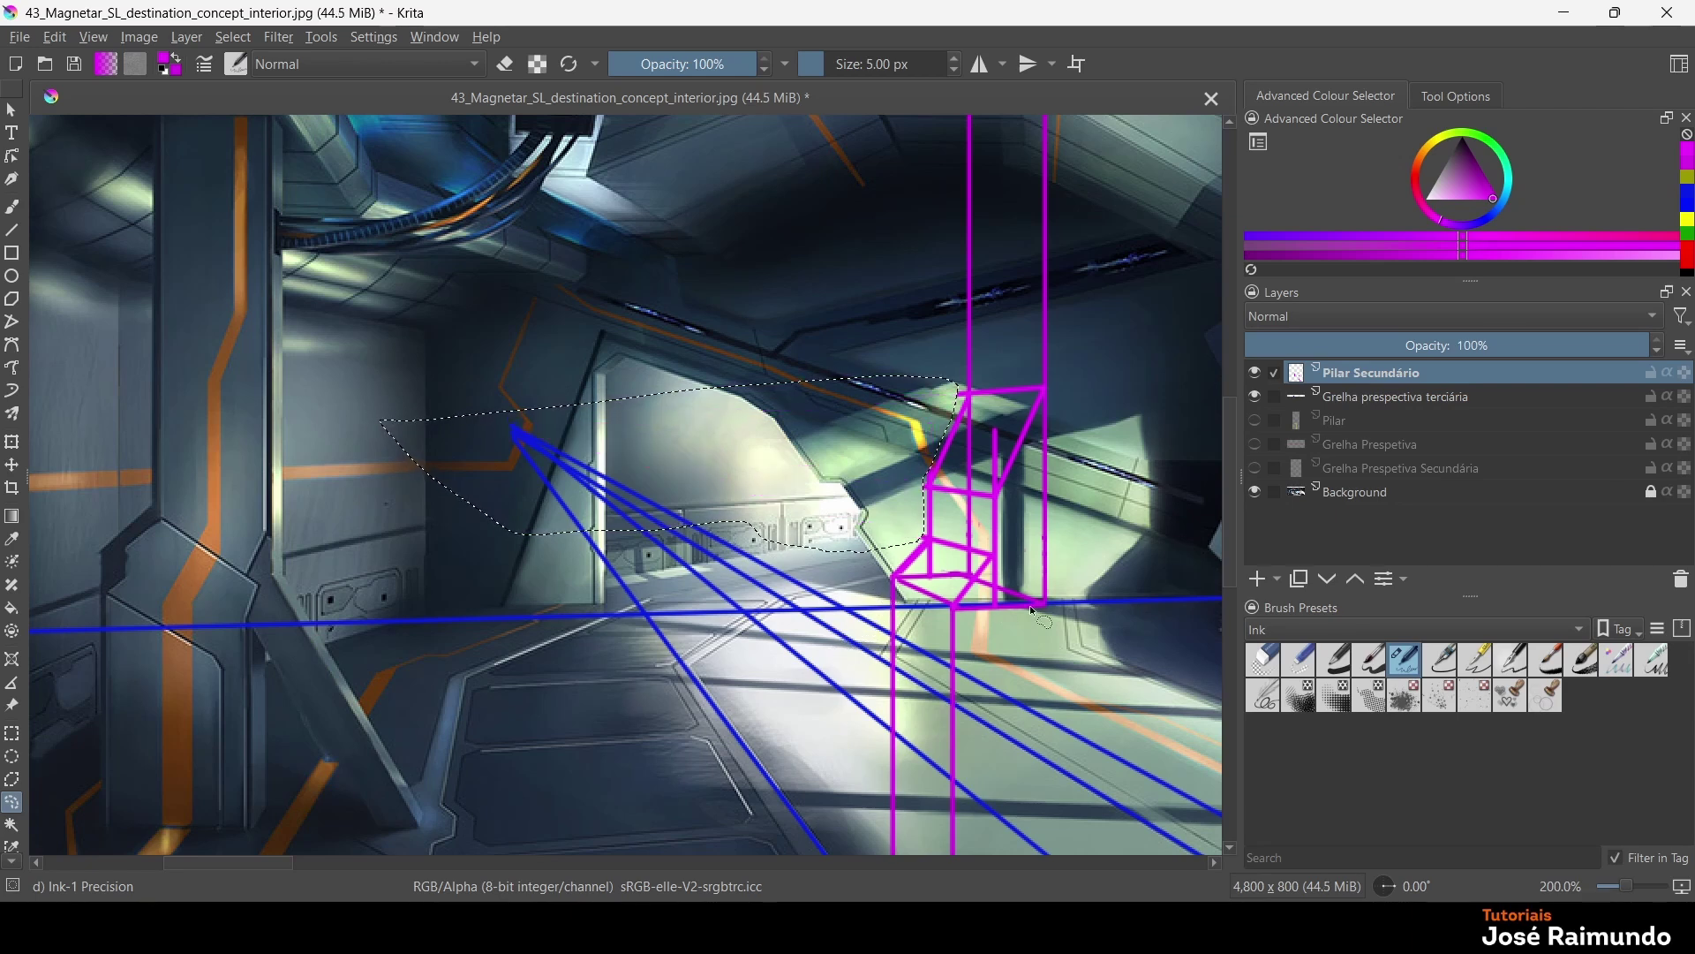
Lasso and delete the hidden lines inside the transition piece and the leftover edges beside the base's top
left_click(938, 555)
mouse_move(918, 572)
left_mouse_down()
mouse_move(951, 589)
mouse_move(983, 562)
mouse_move(922, 565)
left_mouse_up()
left_click_drag(966, 499, 980, 549)
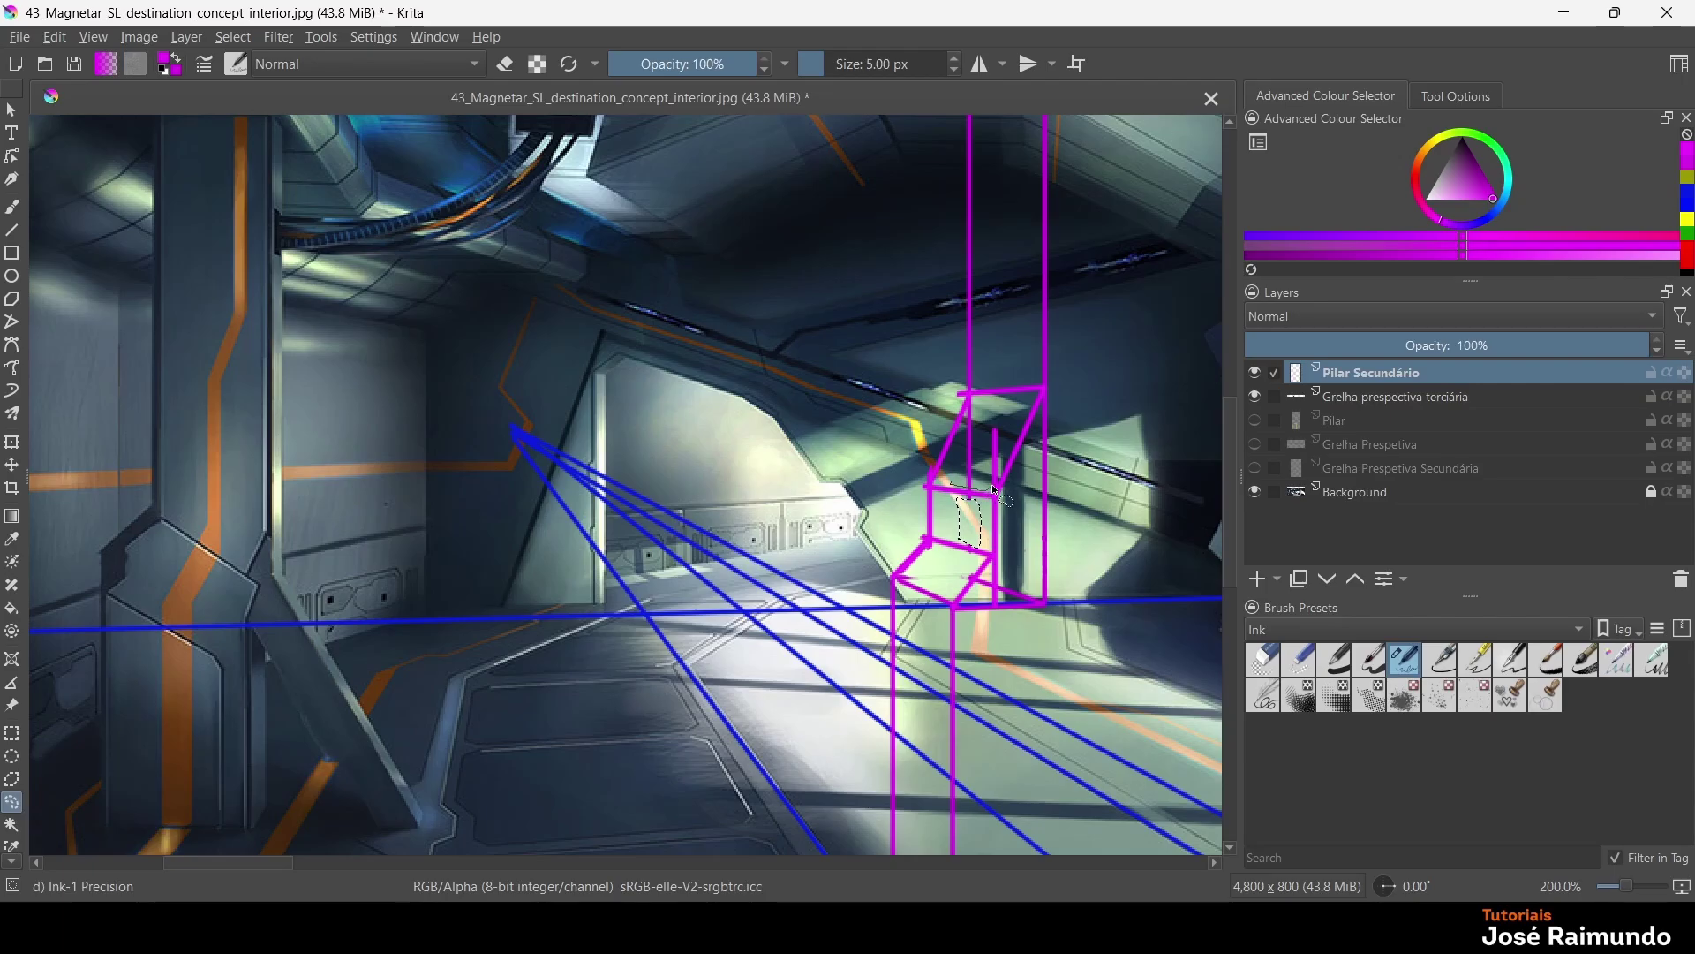
mouse_move(1000, 478)
left_mouse_down()
mouse_move(1011, 412)
mouse_move(977, 396)
mouse_move(953, 484)
mouse_move(998, 482)
left_mouse_up()
mouse_move(997, 558)
left_mouse_down()
mouse_move(1021, 551)
mouse_move(1041, 603)
mouse_move(1003, 638)
mouse_move(959, 607)
left_mouse_up()
key("Delete")
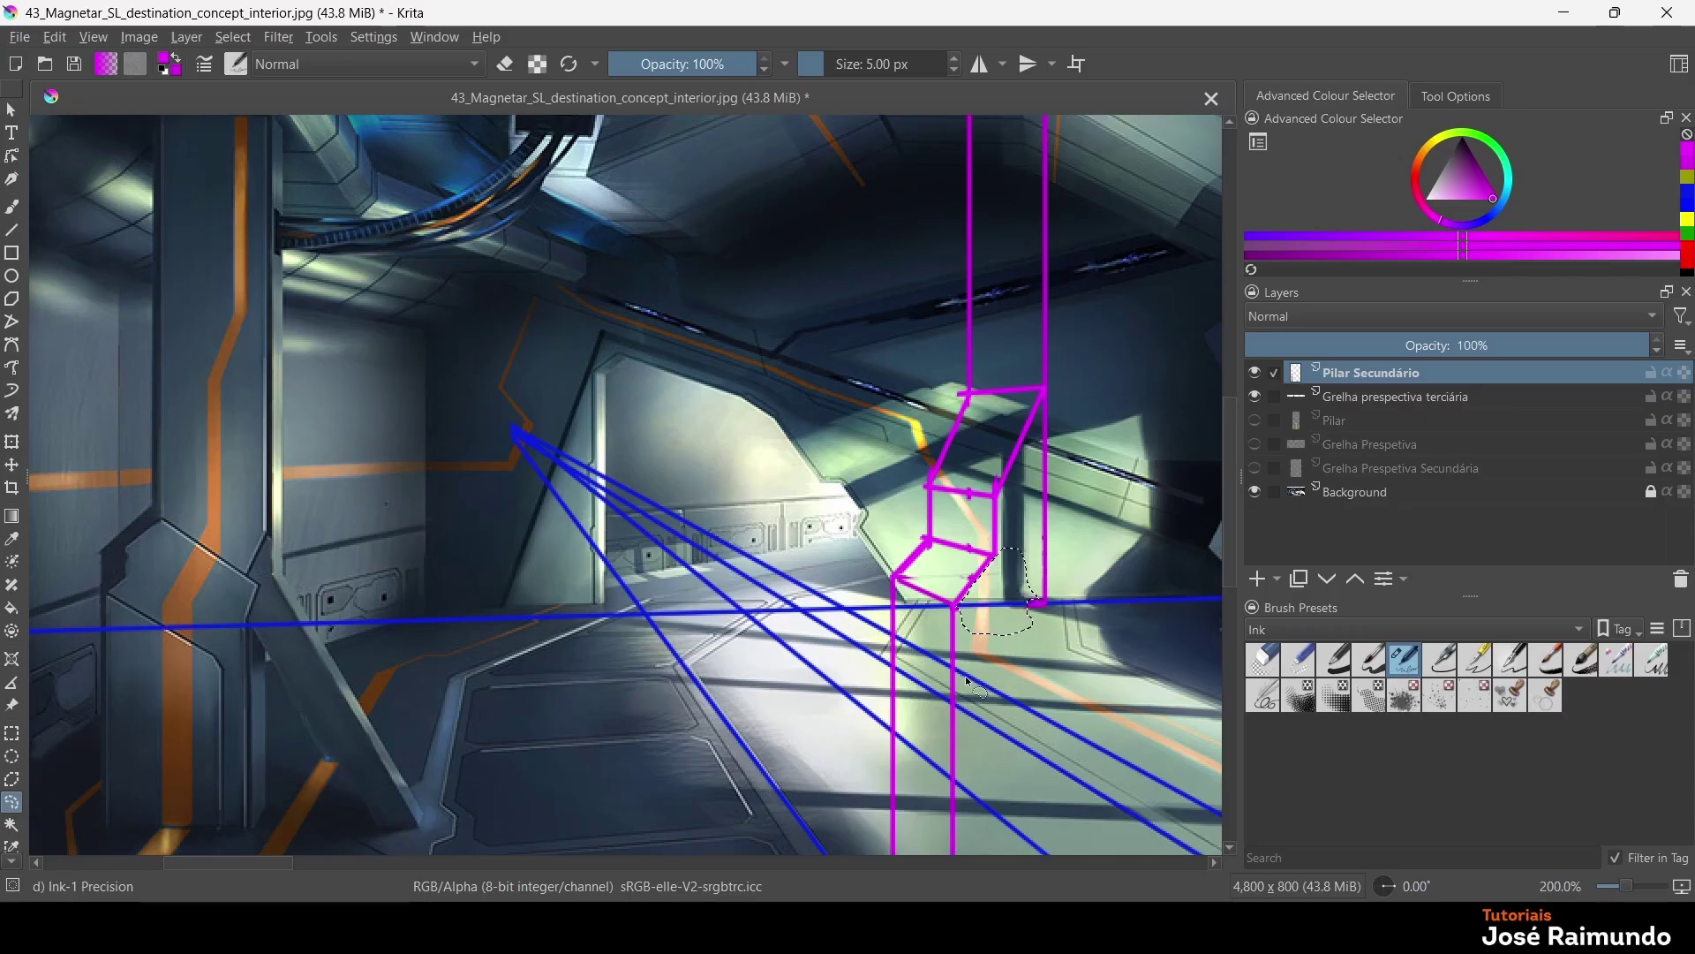
Delete the column's old front vertical below the transition and trim the stub at the transition's upper rear corner
left_click_drag(1051, 387, 1013, 579)
left_click_drag(1086, 446, 1054, 390)
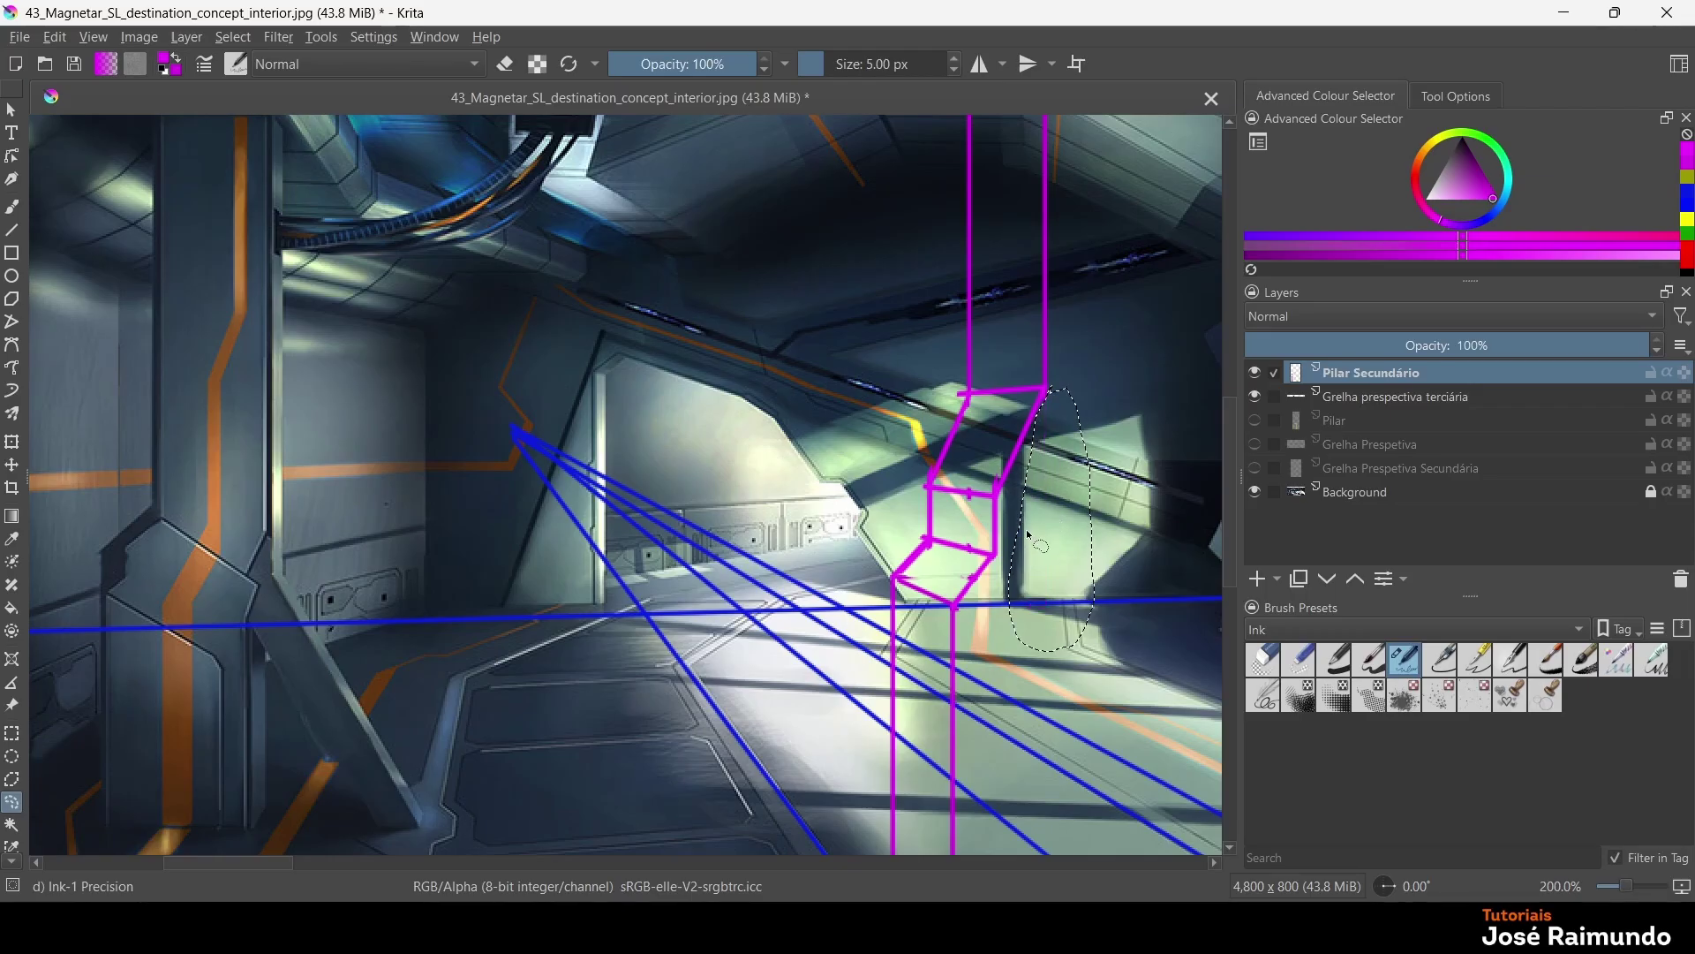
left_click(966, 387)
left_click_drag(963, 381, 960, 383)
Hide the Grelha prespectiva terciária layer and review the secondary pillar outline over the corridor
scroll(956, 519, "down", 4)
left_click_drag(957, 527, 869, 553)
scroll(919, 543, "up", 2)
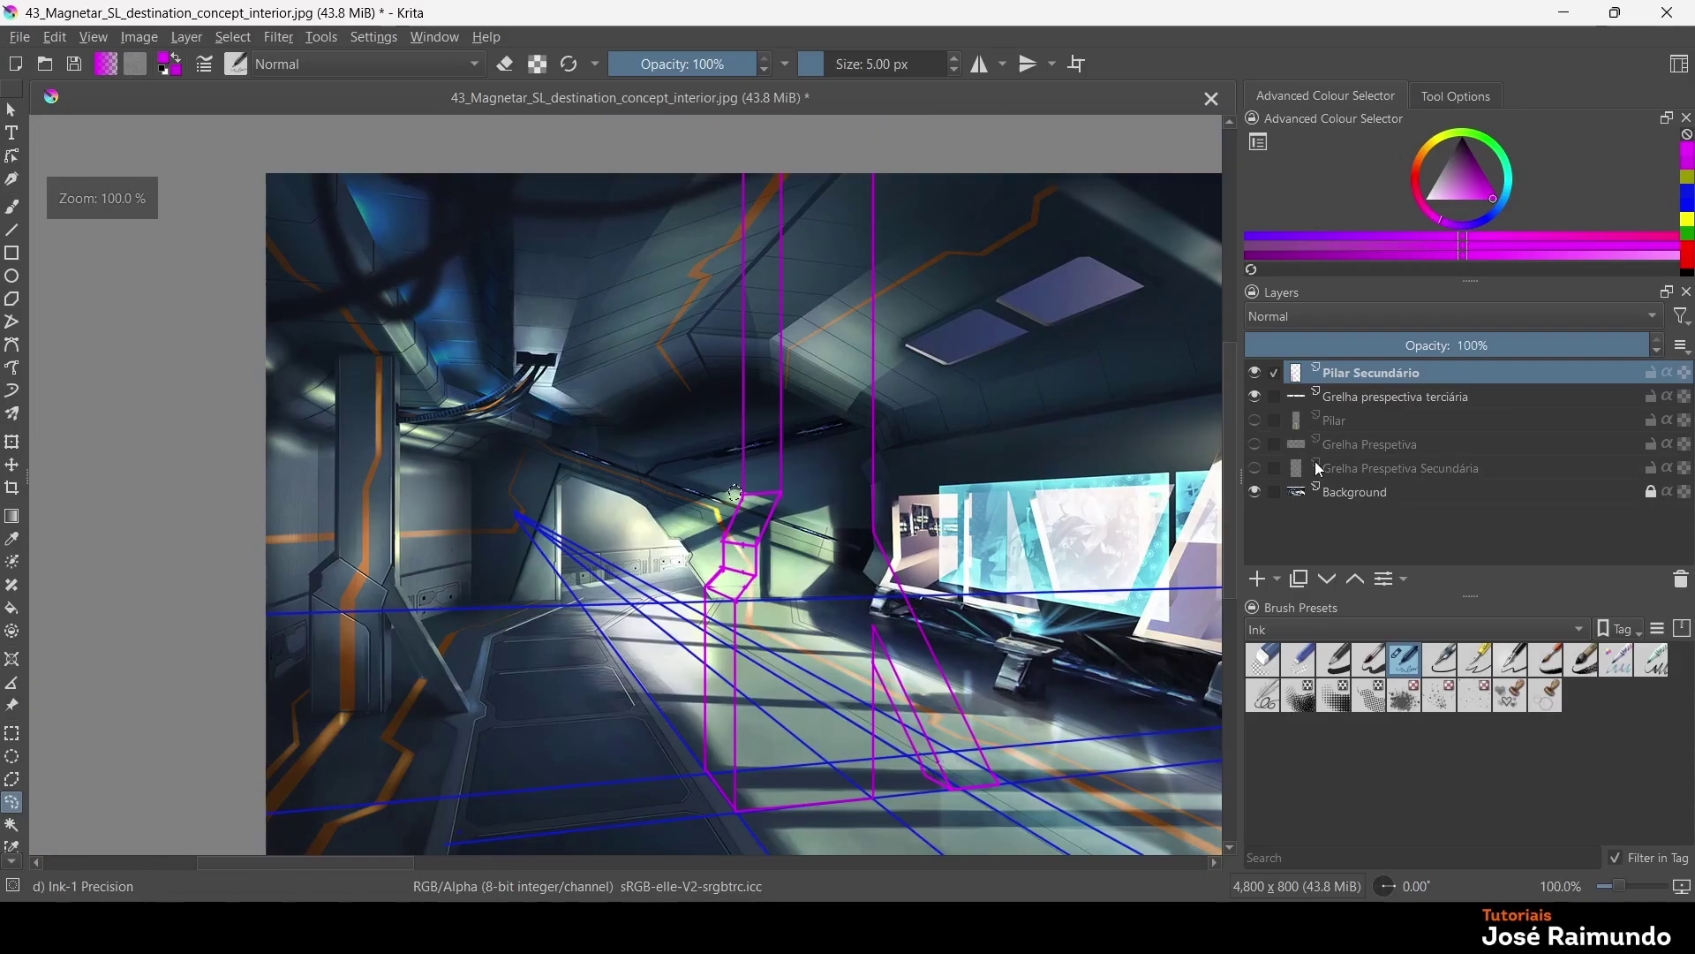
left_click(1255, 396)
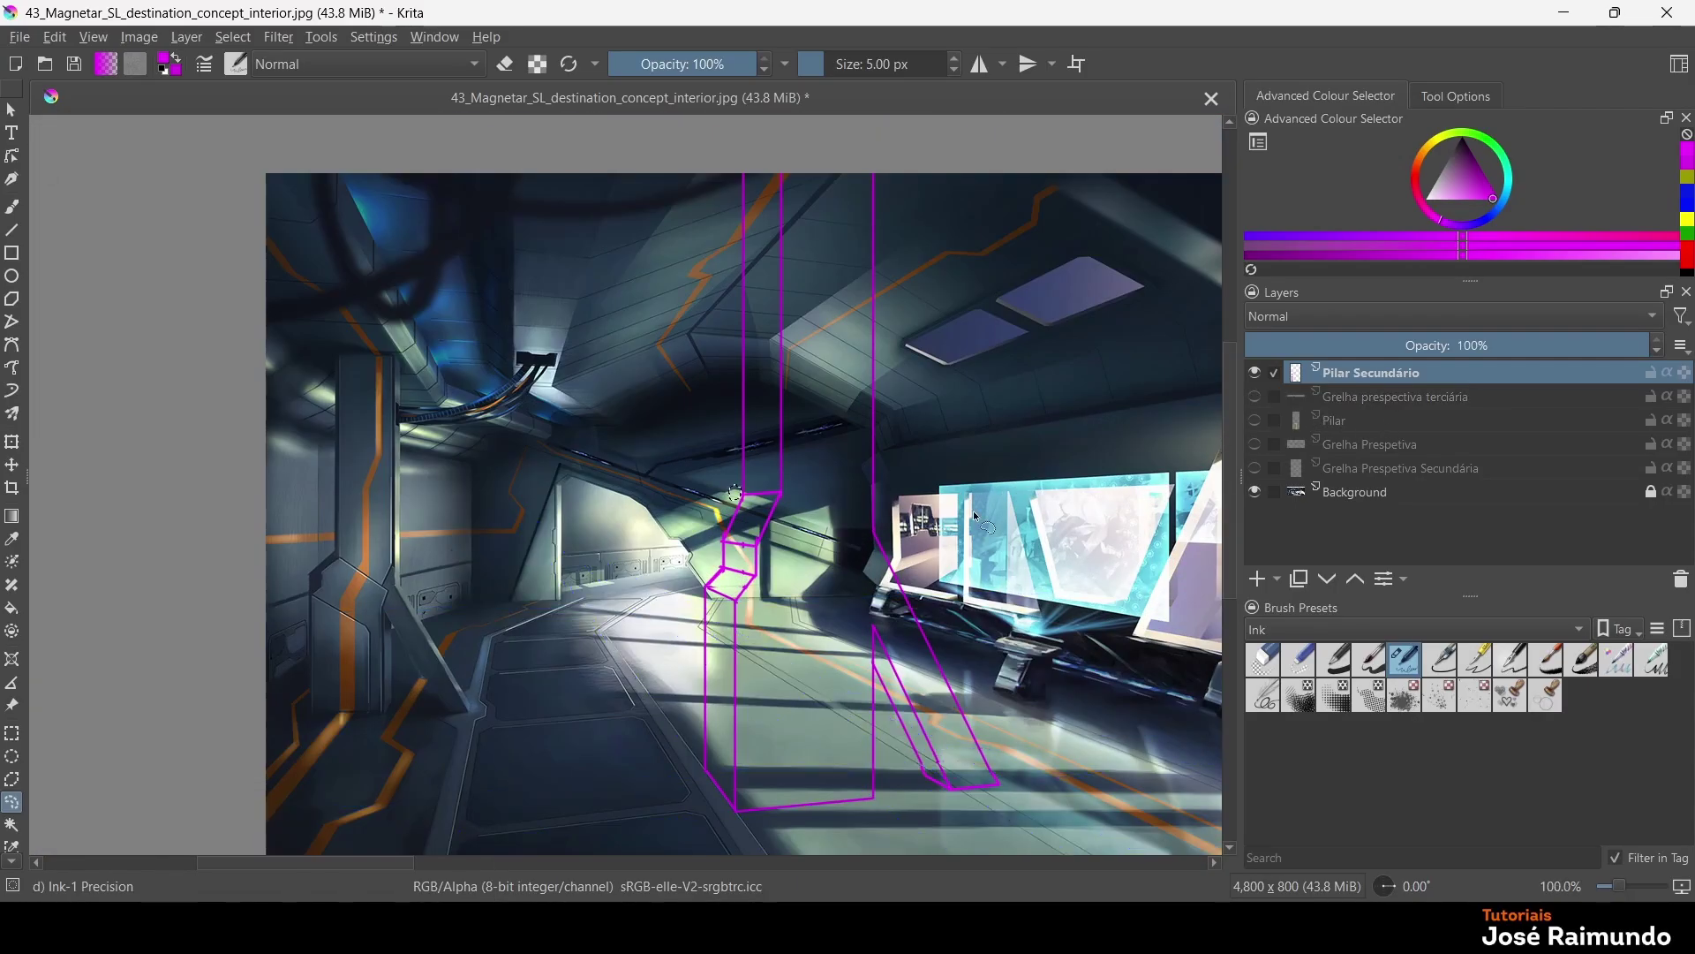
scroll(912, 484, "down", 2)
scroll(914, 486, "up", 2)
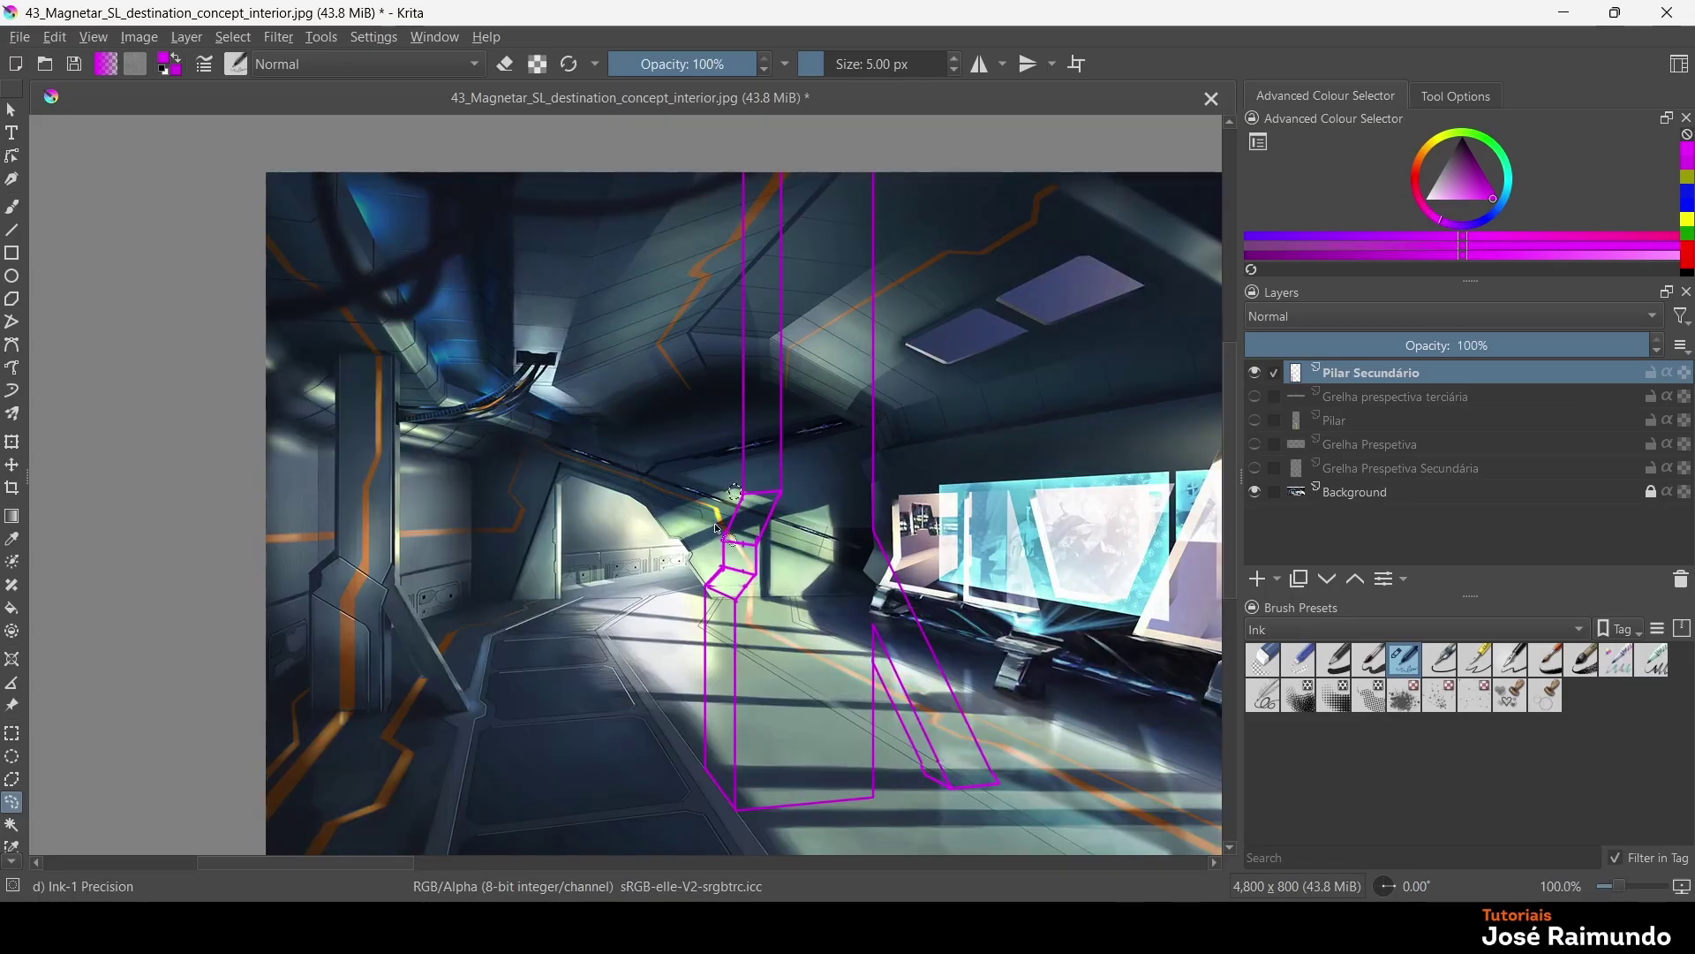
scroll(481, 590, "down", 2)
scroll(510, 589, "up", 2)
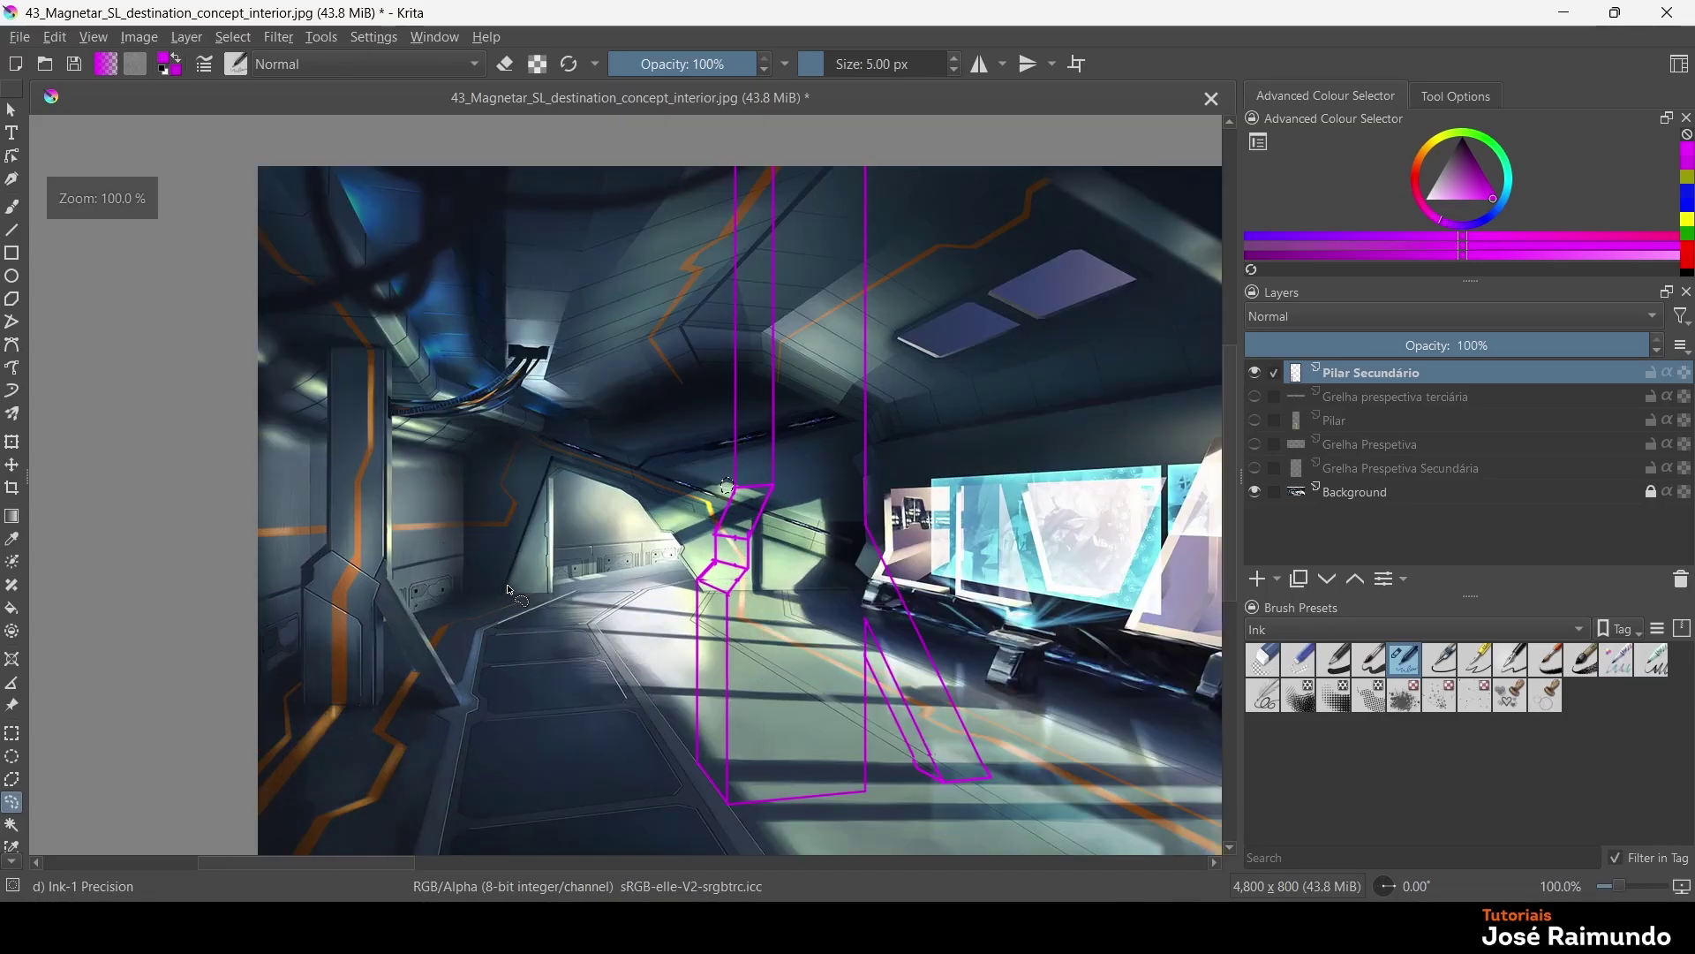
left_click_drag(517, 585, 553, 562)
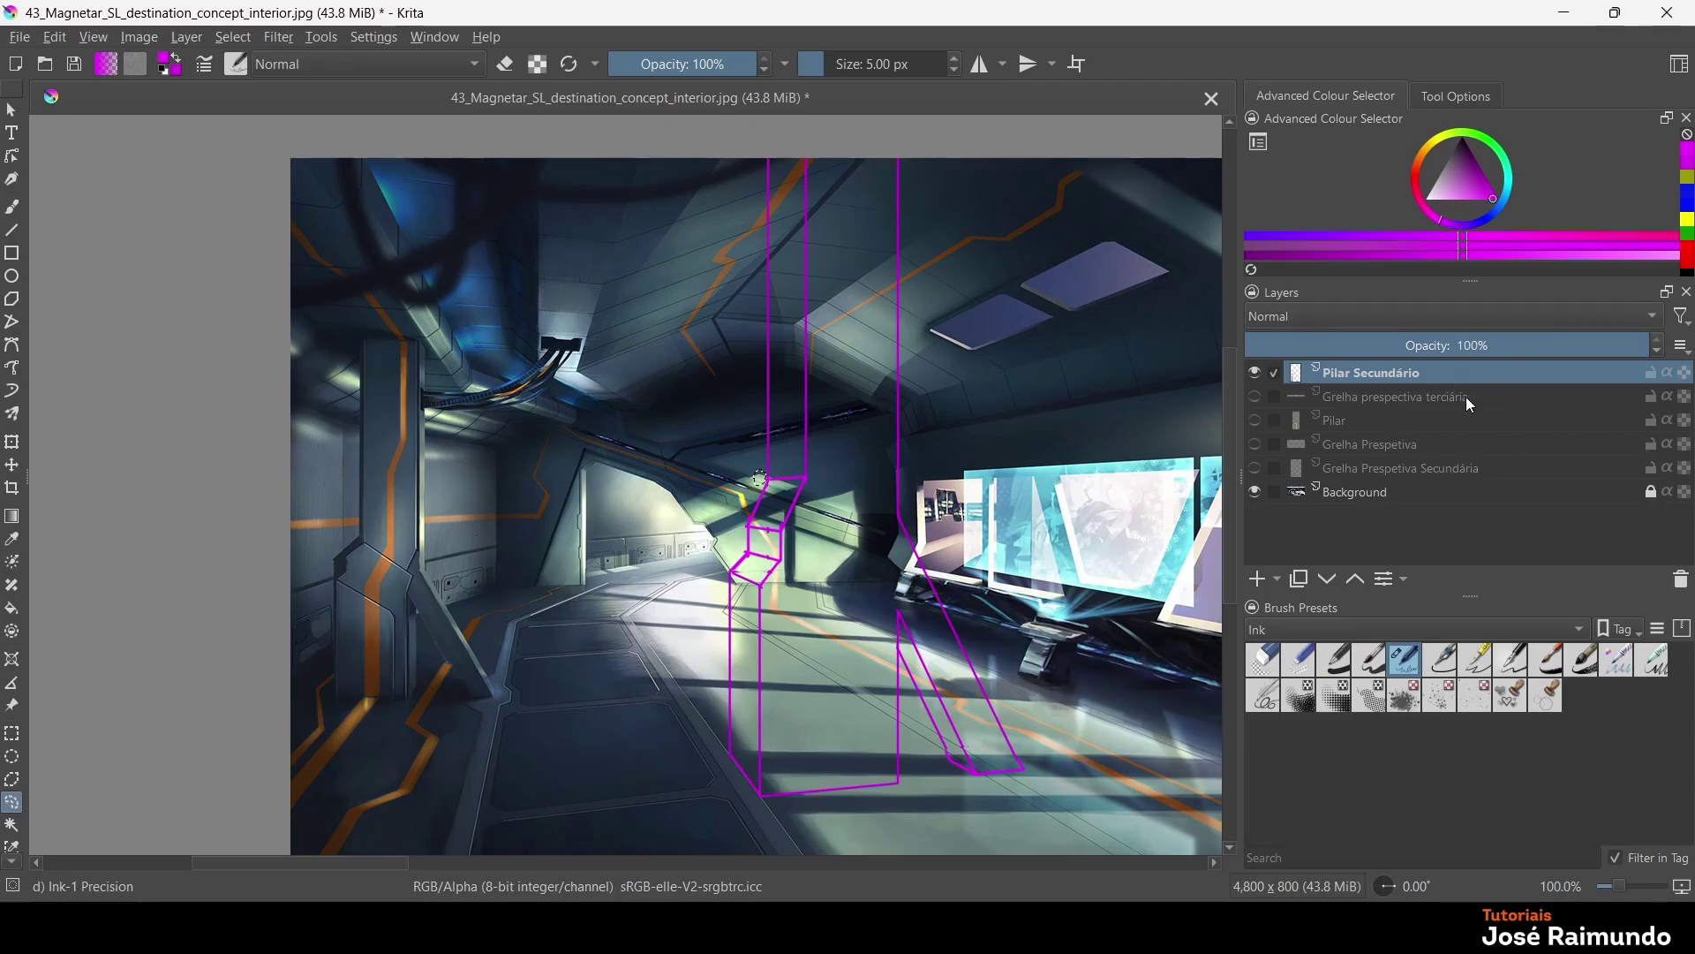
Add a new paint layer and select the front faces of the column and brace by contiguous selection on Pilar Secundário
left_click(1261, 581)
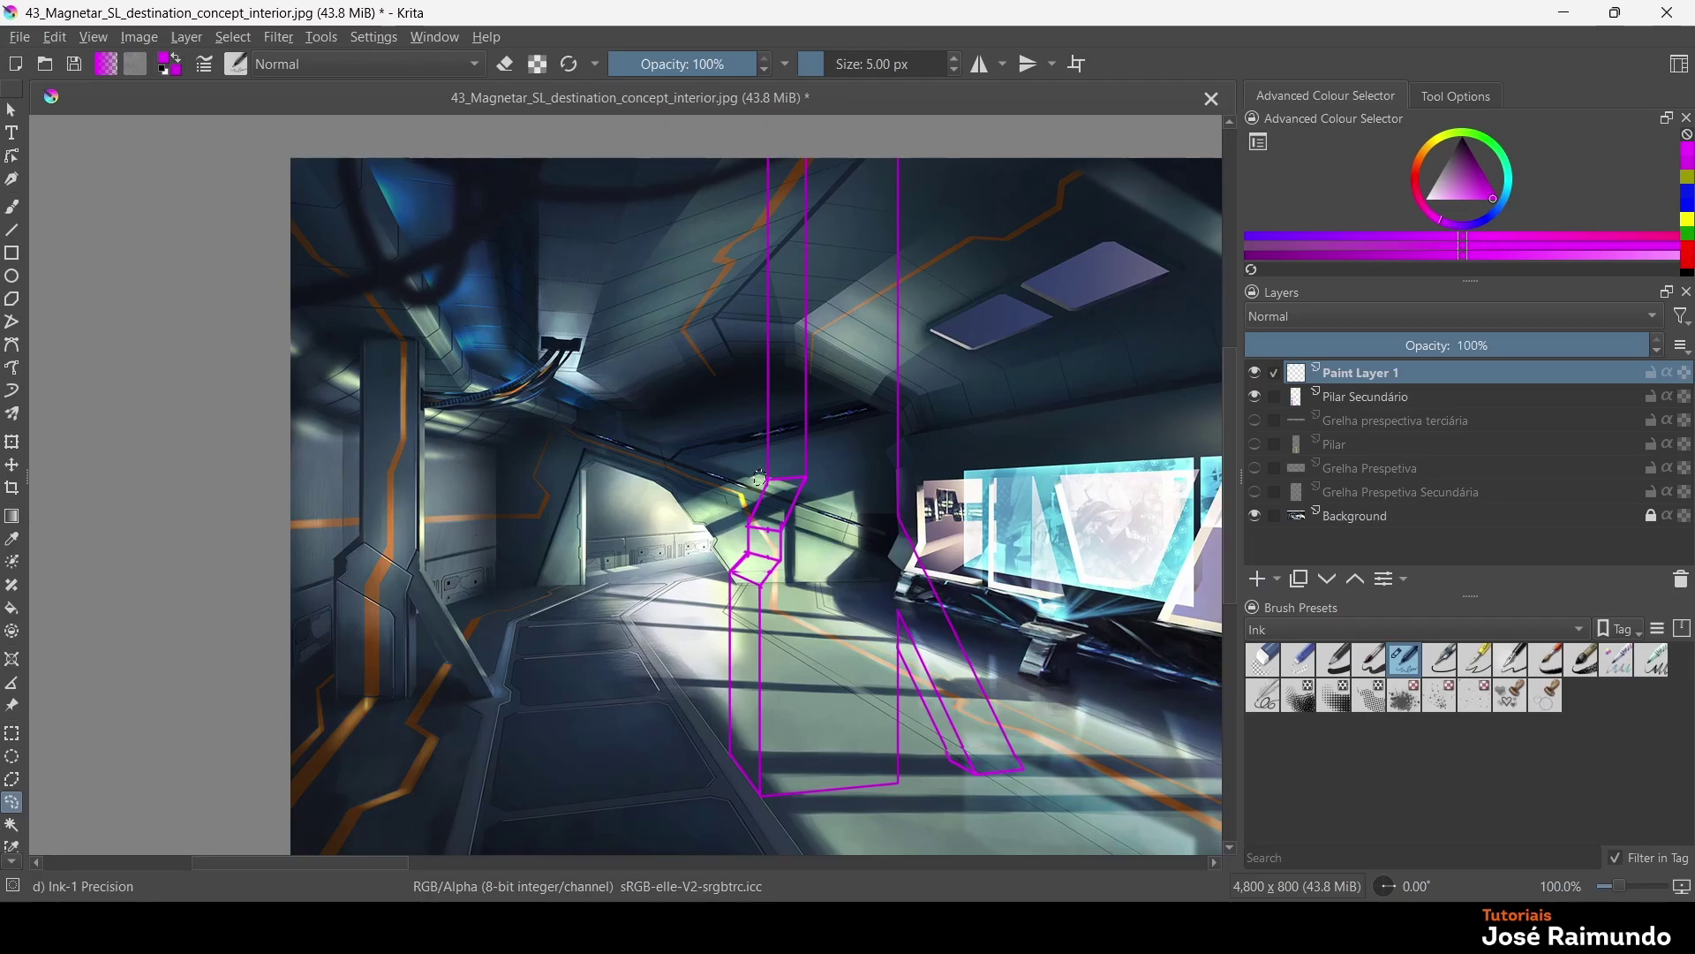
left_click(11, 825)
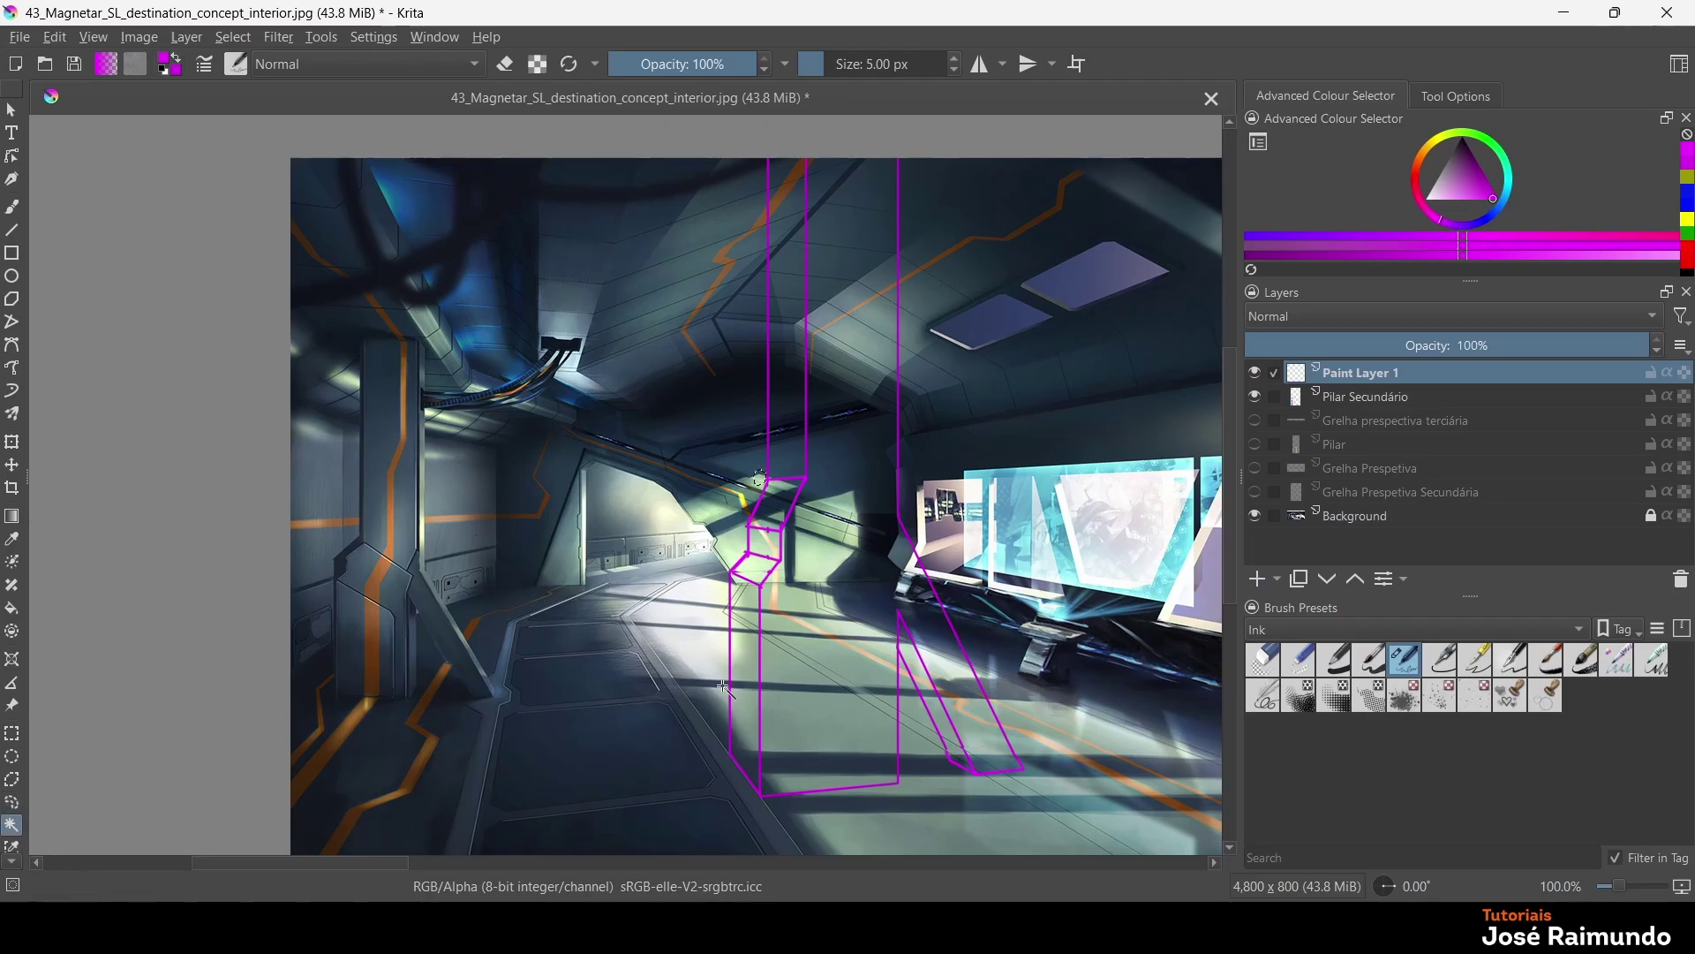
left_click(872, 633)
left_click(1335, 399)
left_click(856, 629)
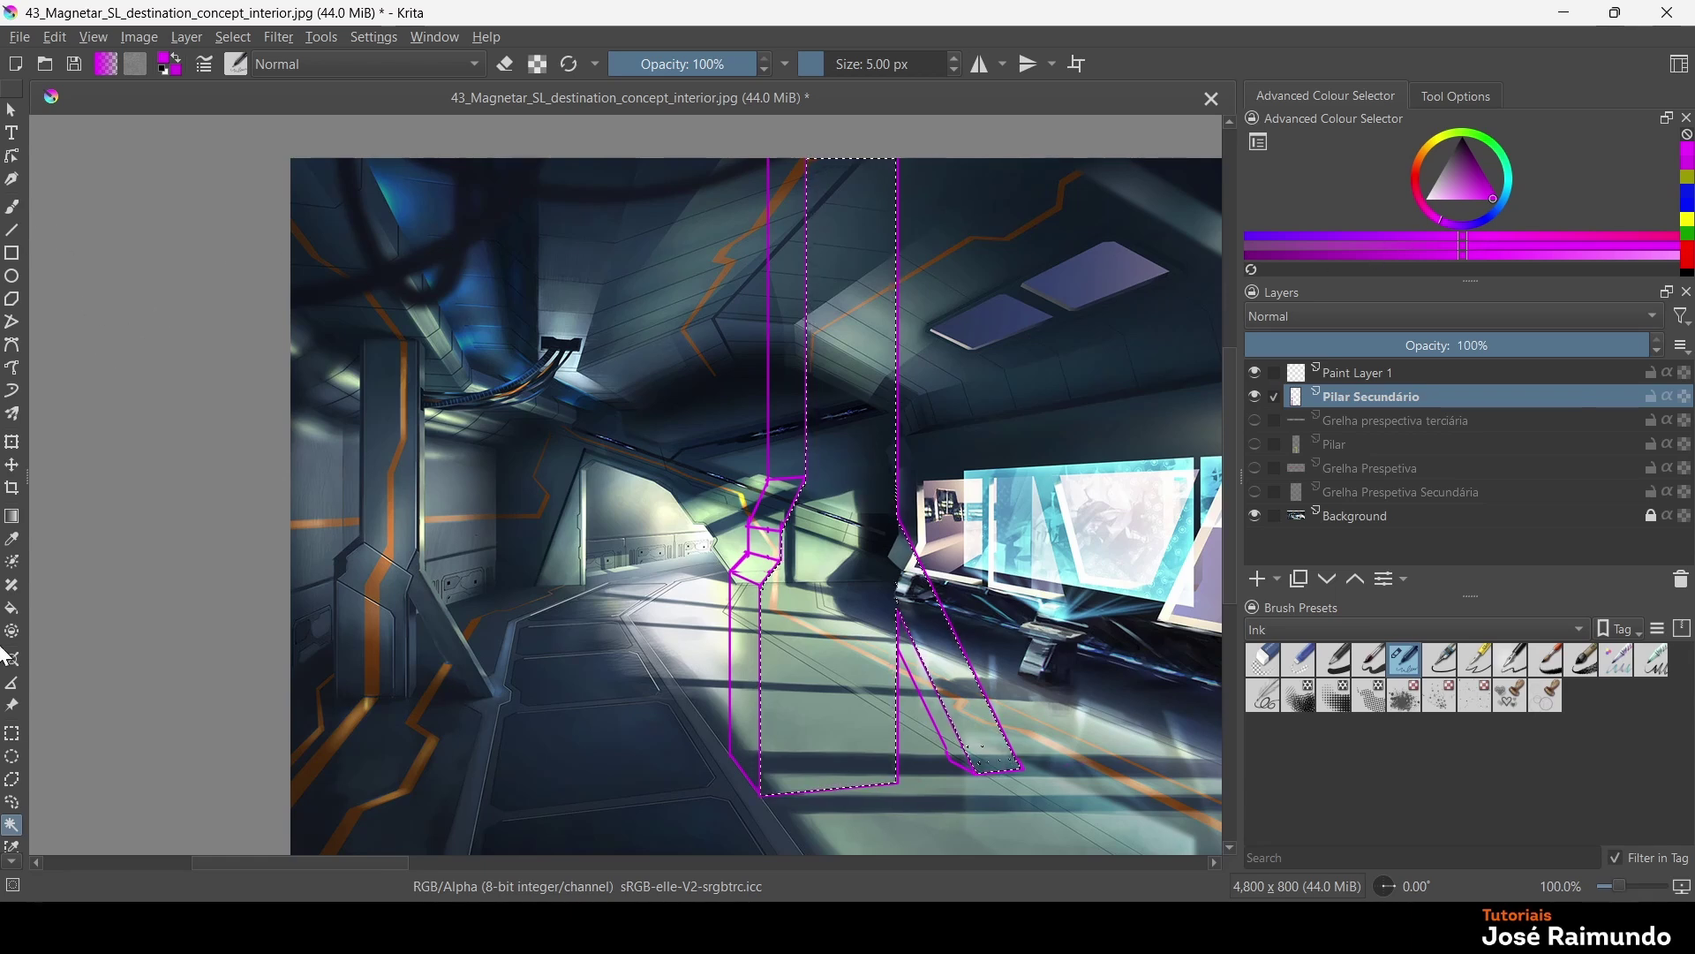
Fill the selected front faces with a grey-blue colour on Paint Layer 1
scroll(48, 733, "down", 1)
key("f")
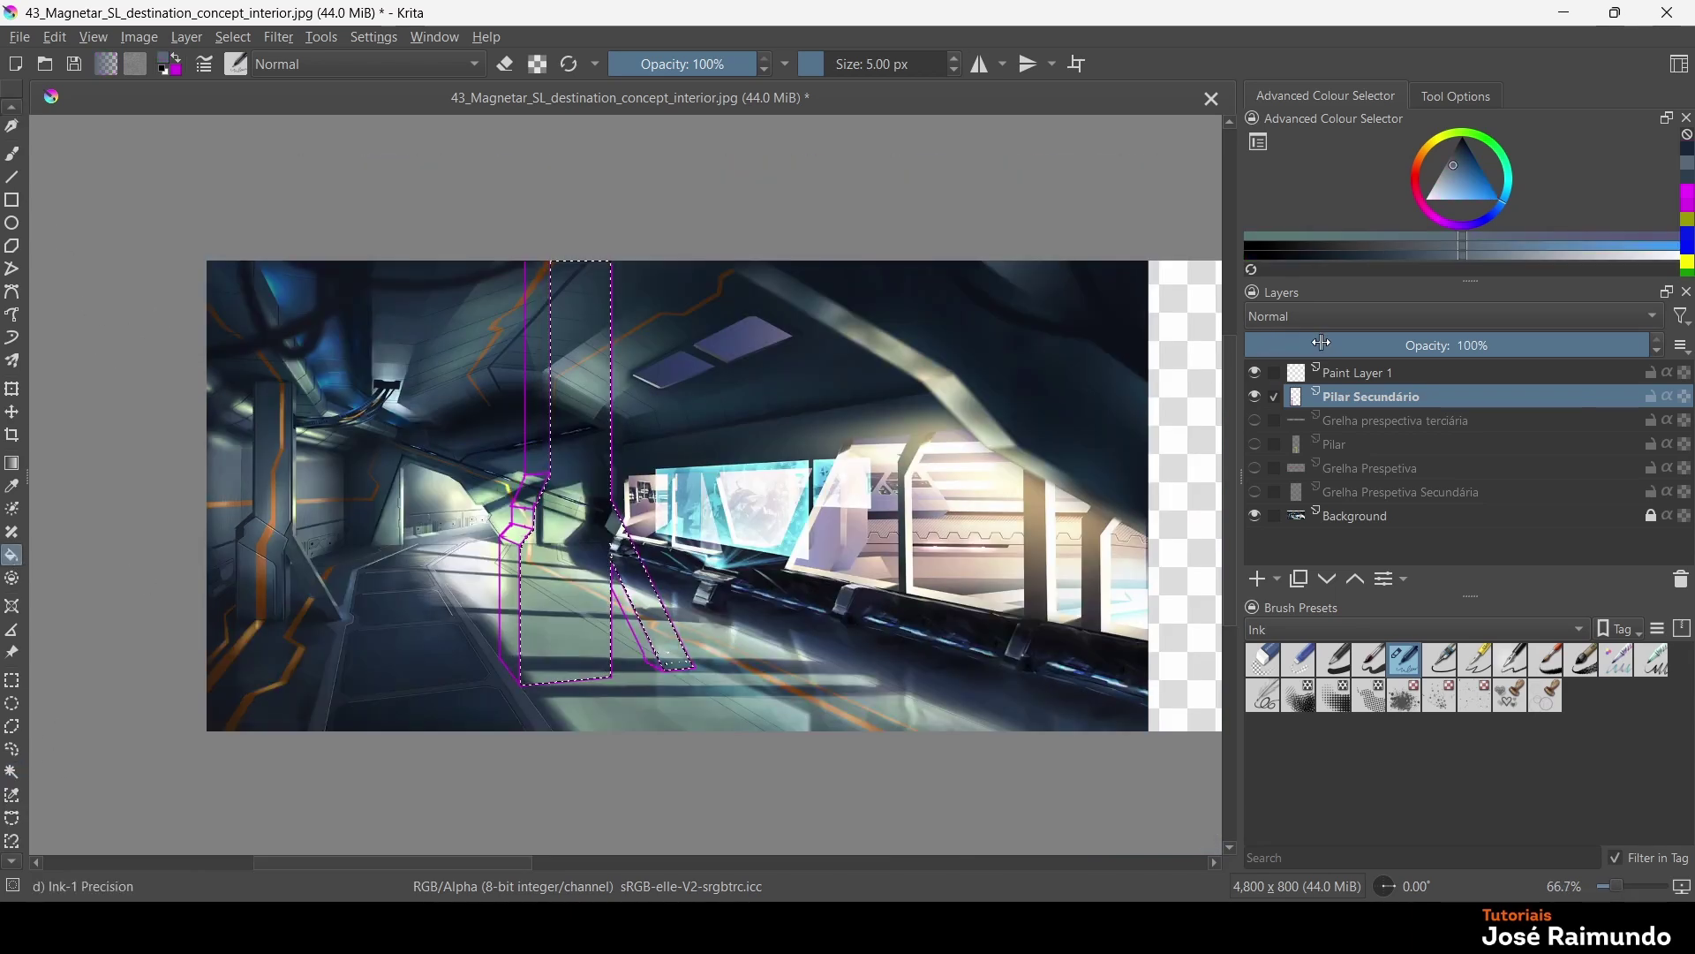
left_click(1359, 373)
left_click(576, 518)
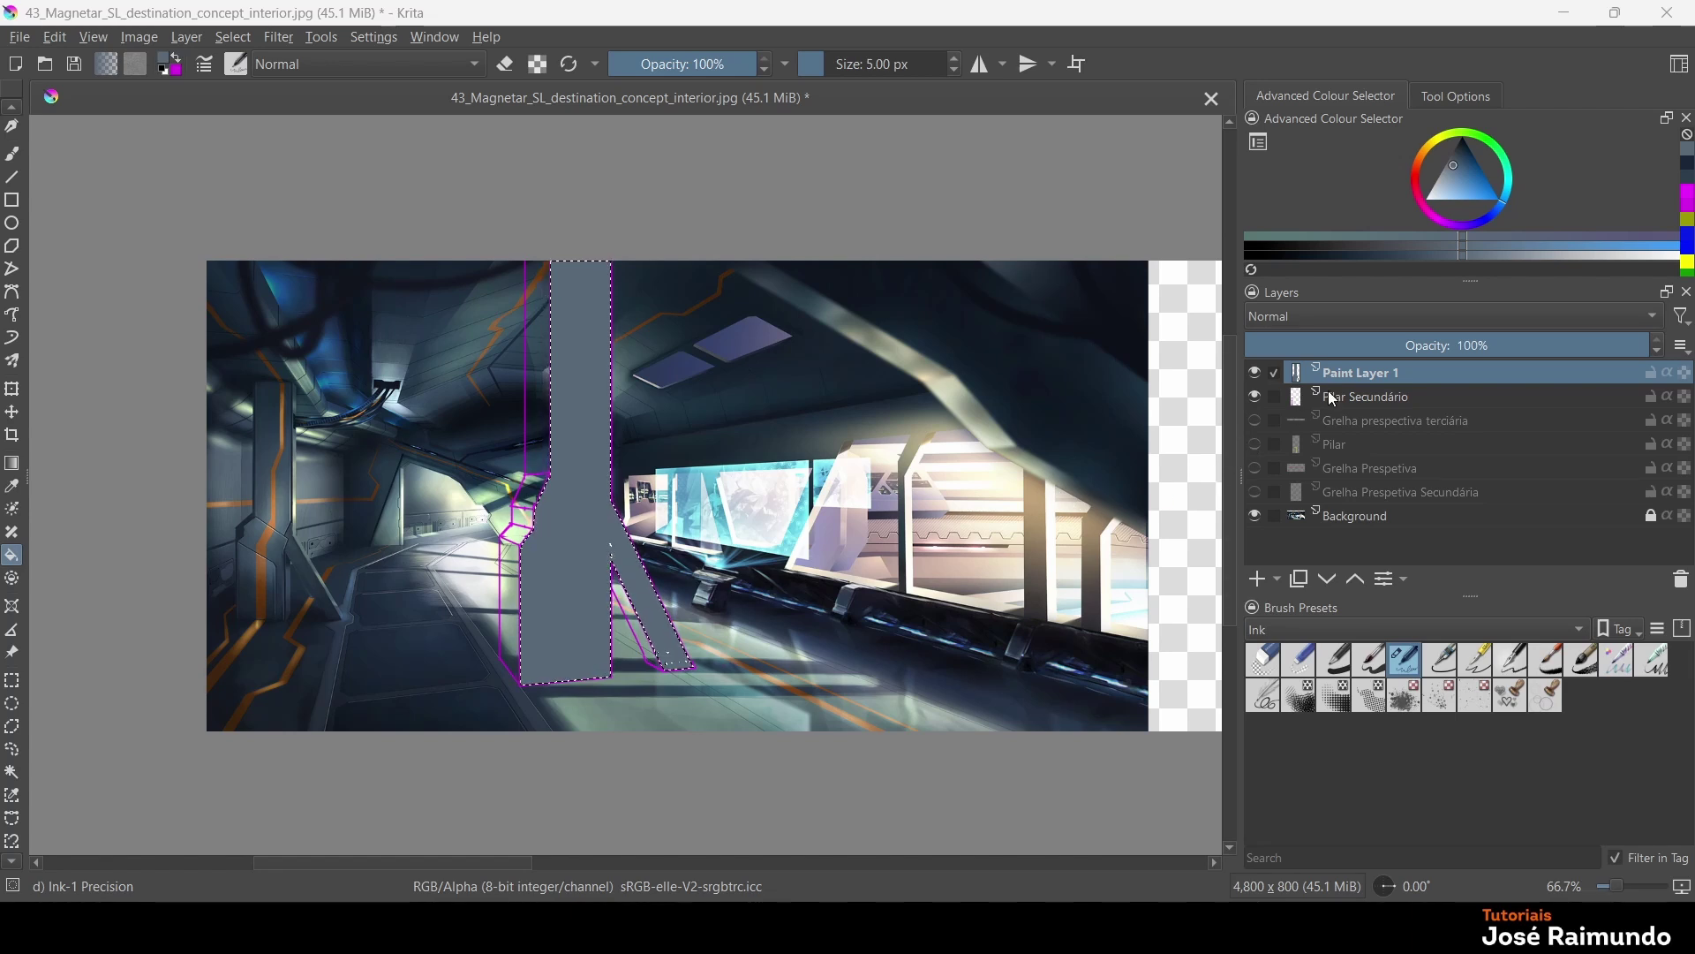
Choose a dark blue colour, select the pillar's and brace's side faces from Pilar Secundário, and activate the Fill tool
left_click(1690, 166)
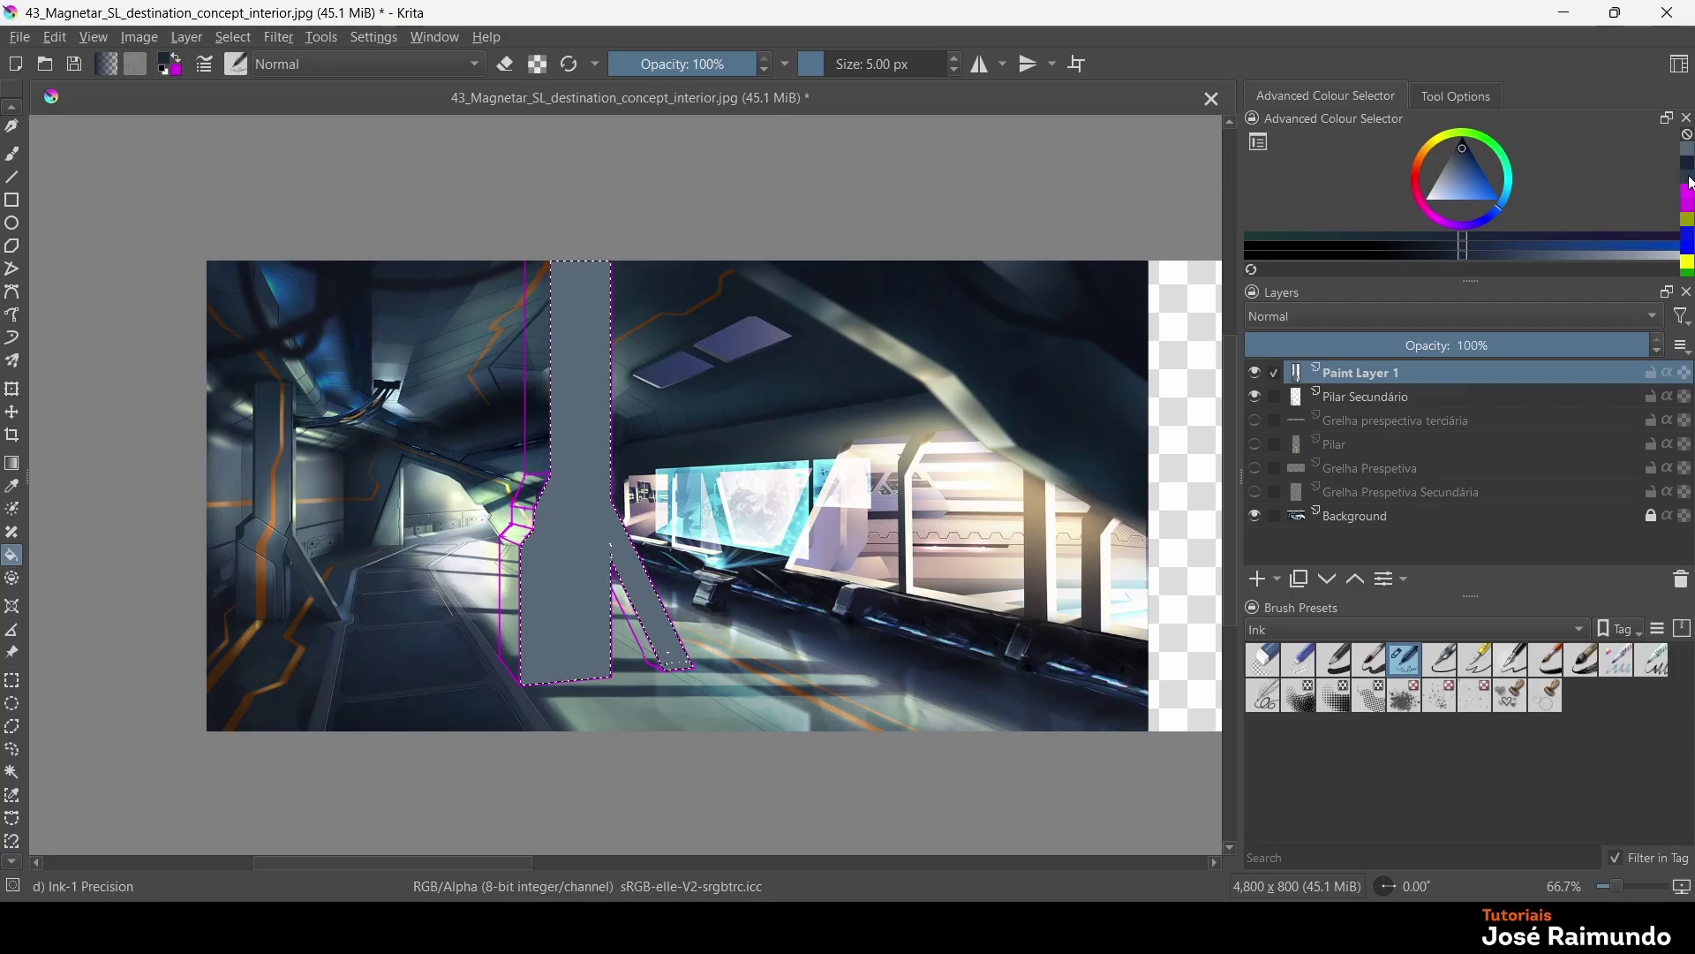
left_click(1683, 178)
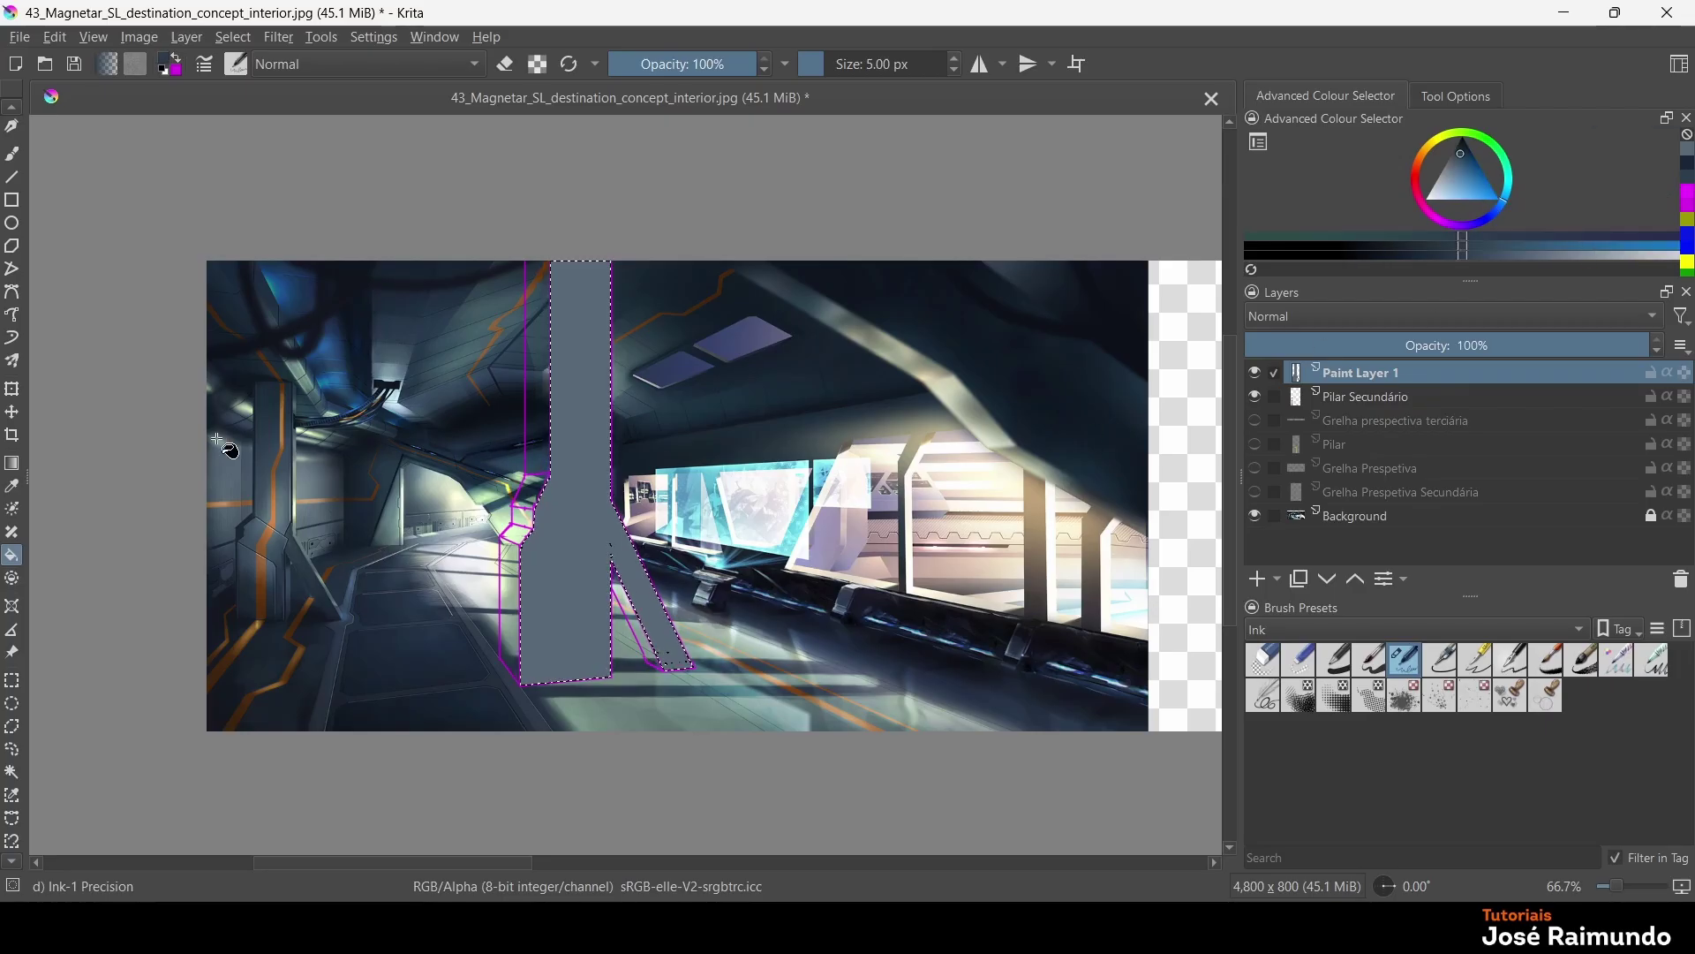
left_click(12, 772)
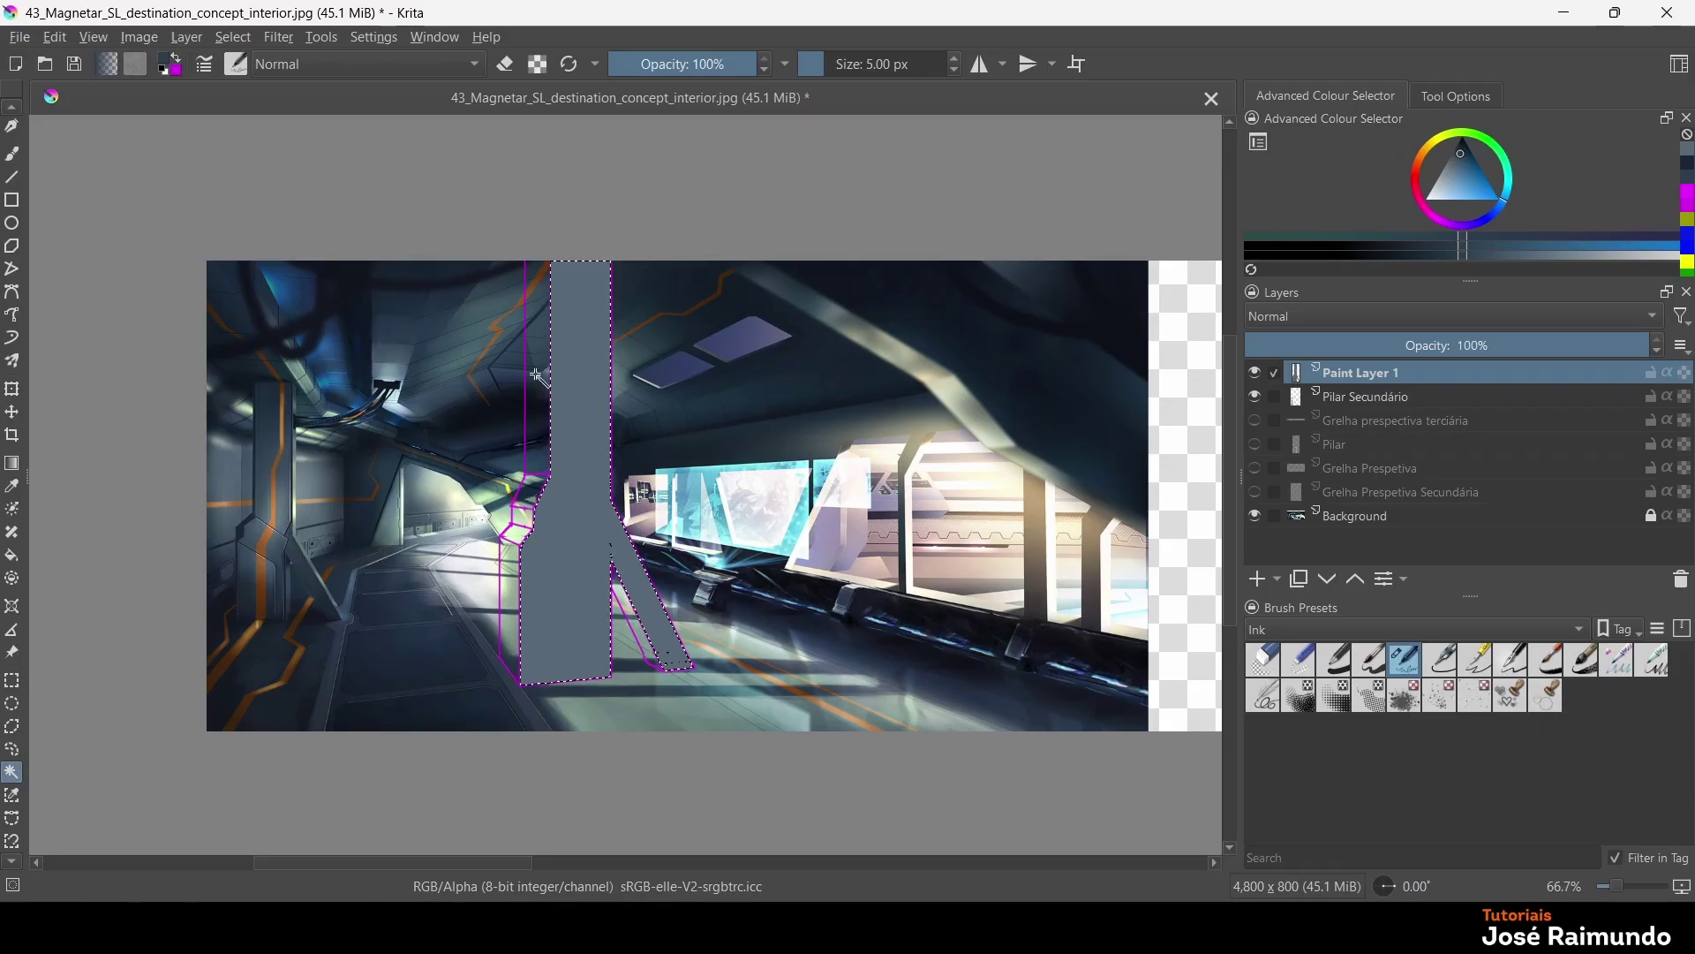
left_click(1354, 403)
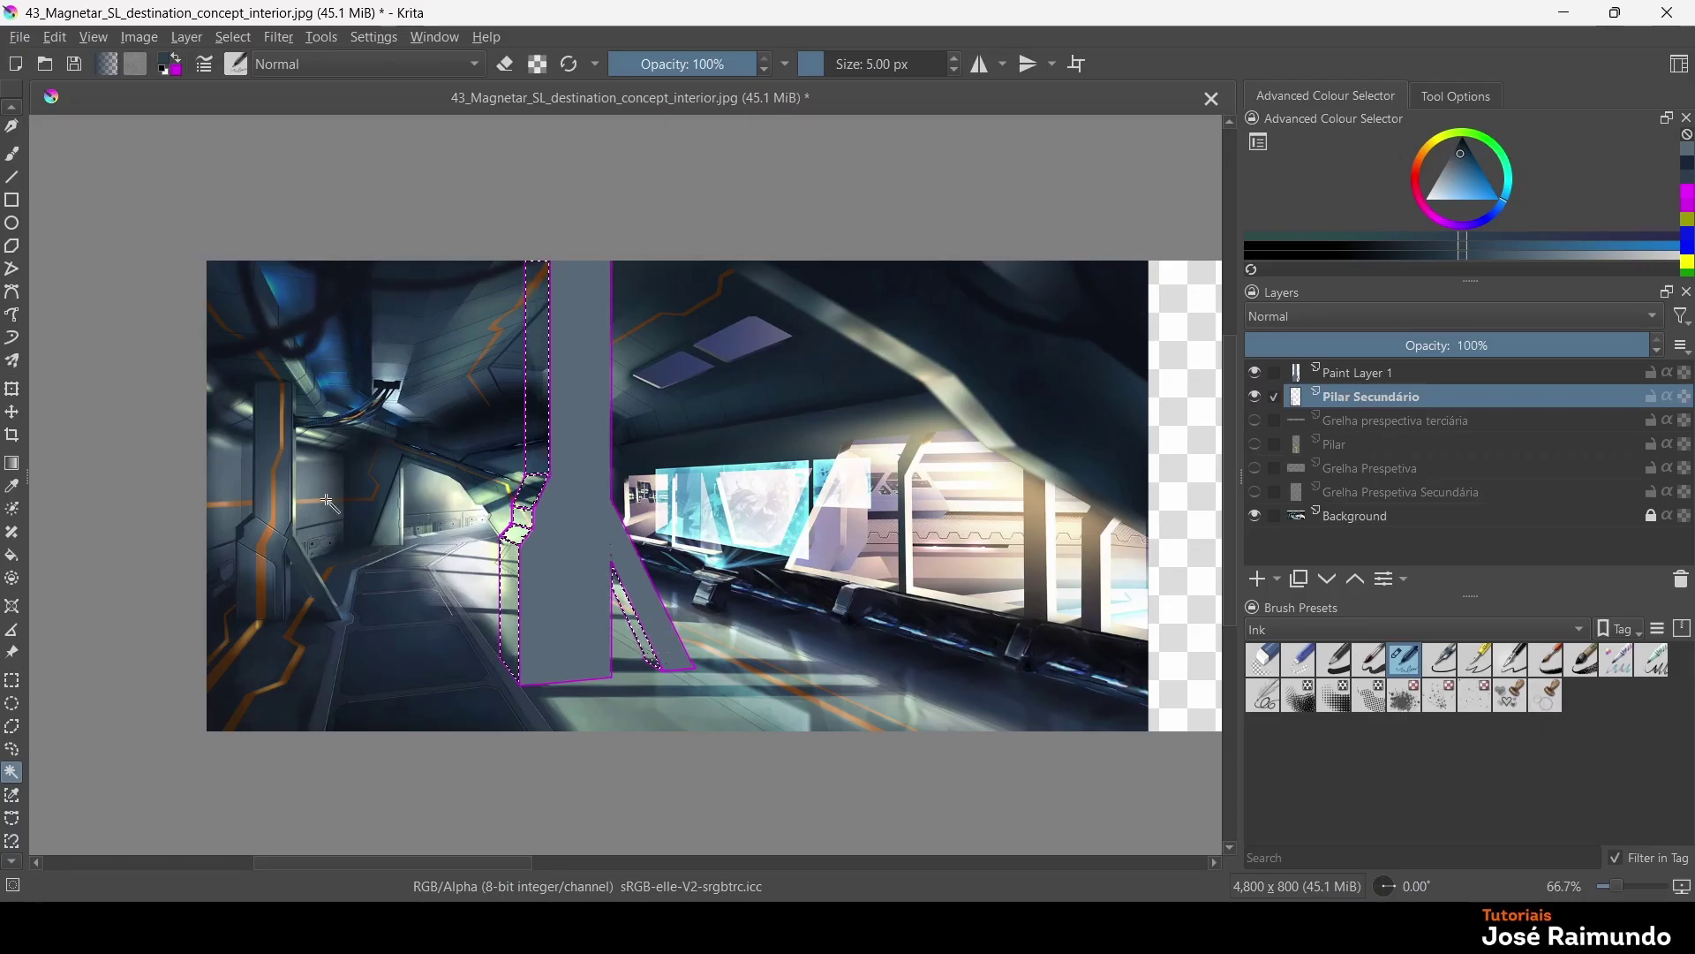
left_click(12, 555)
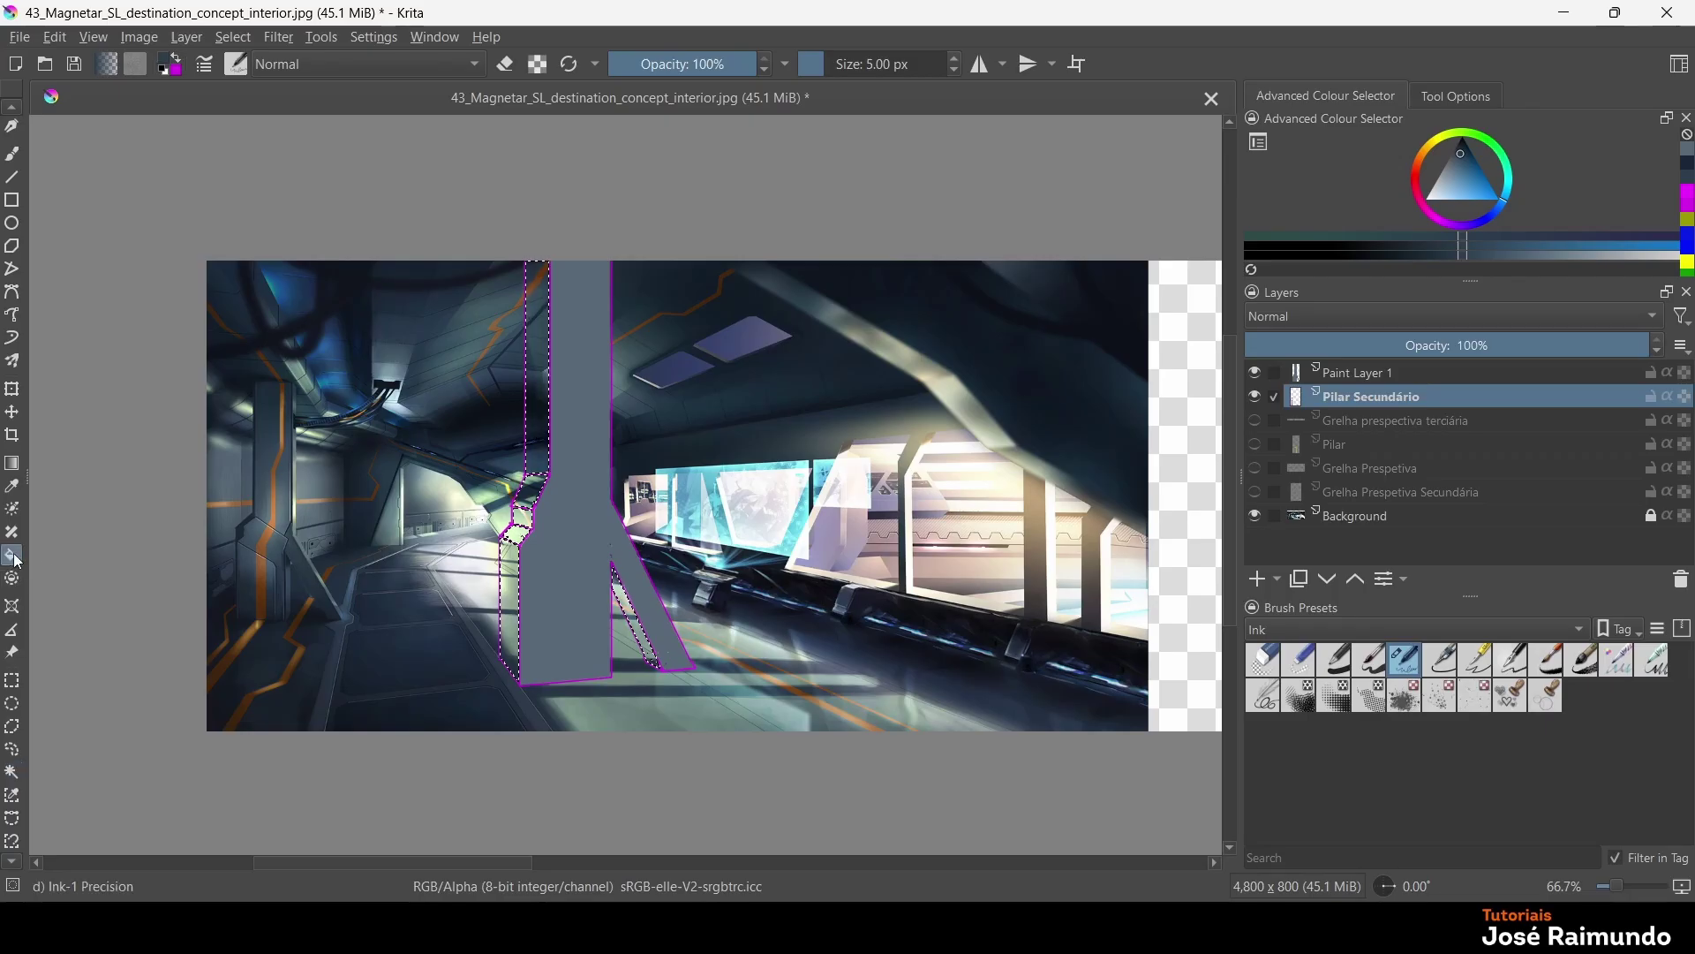
left_click(543, 437)
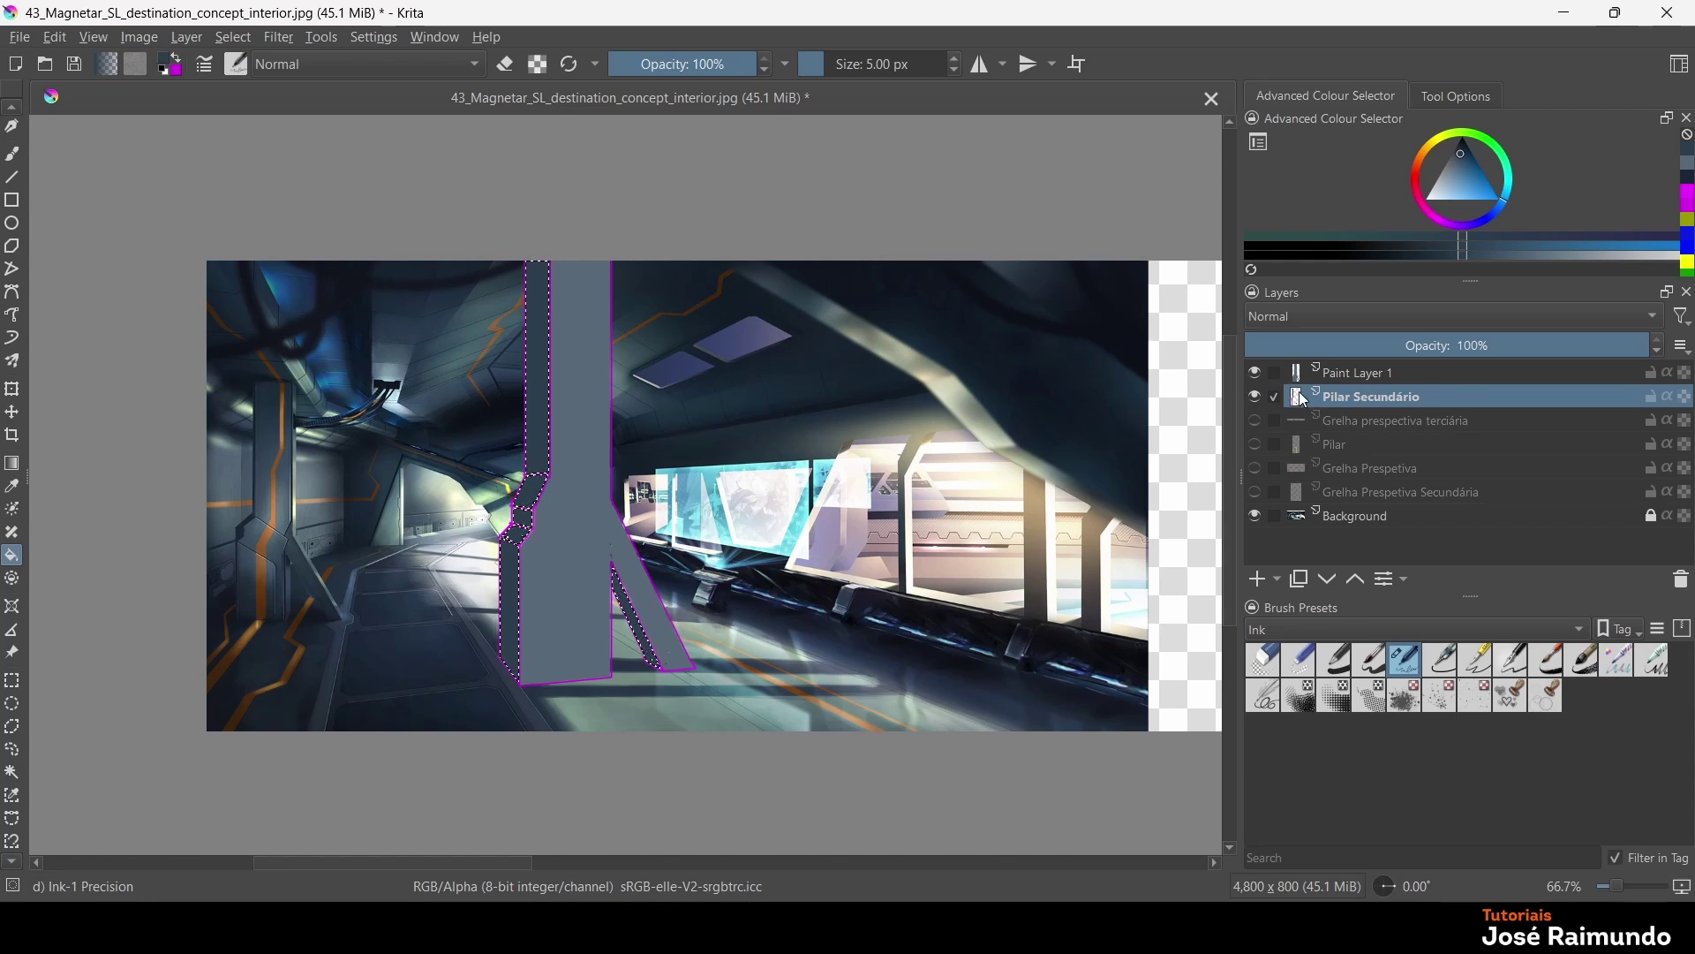
left_click(1257, 397)
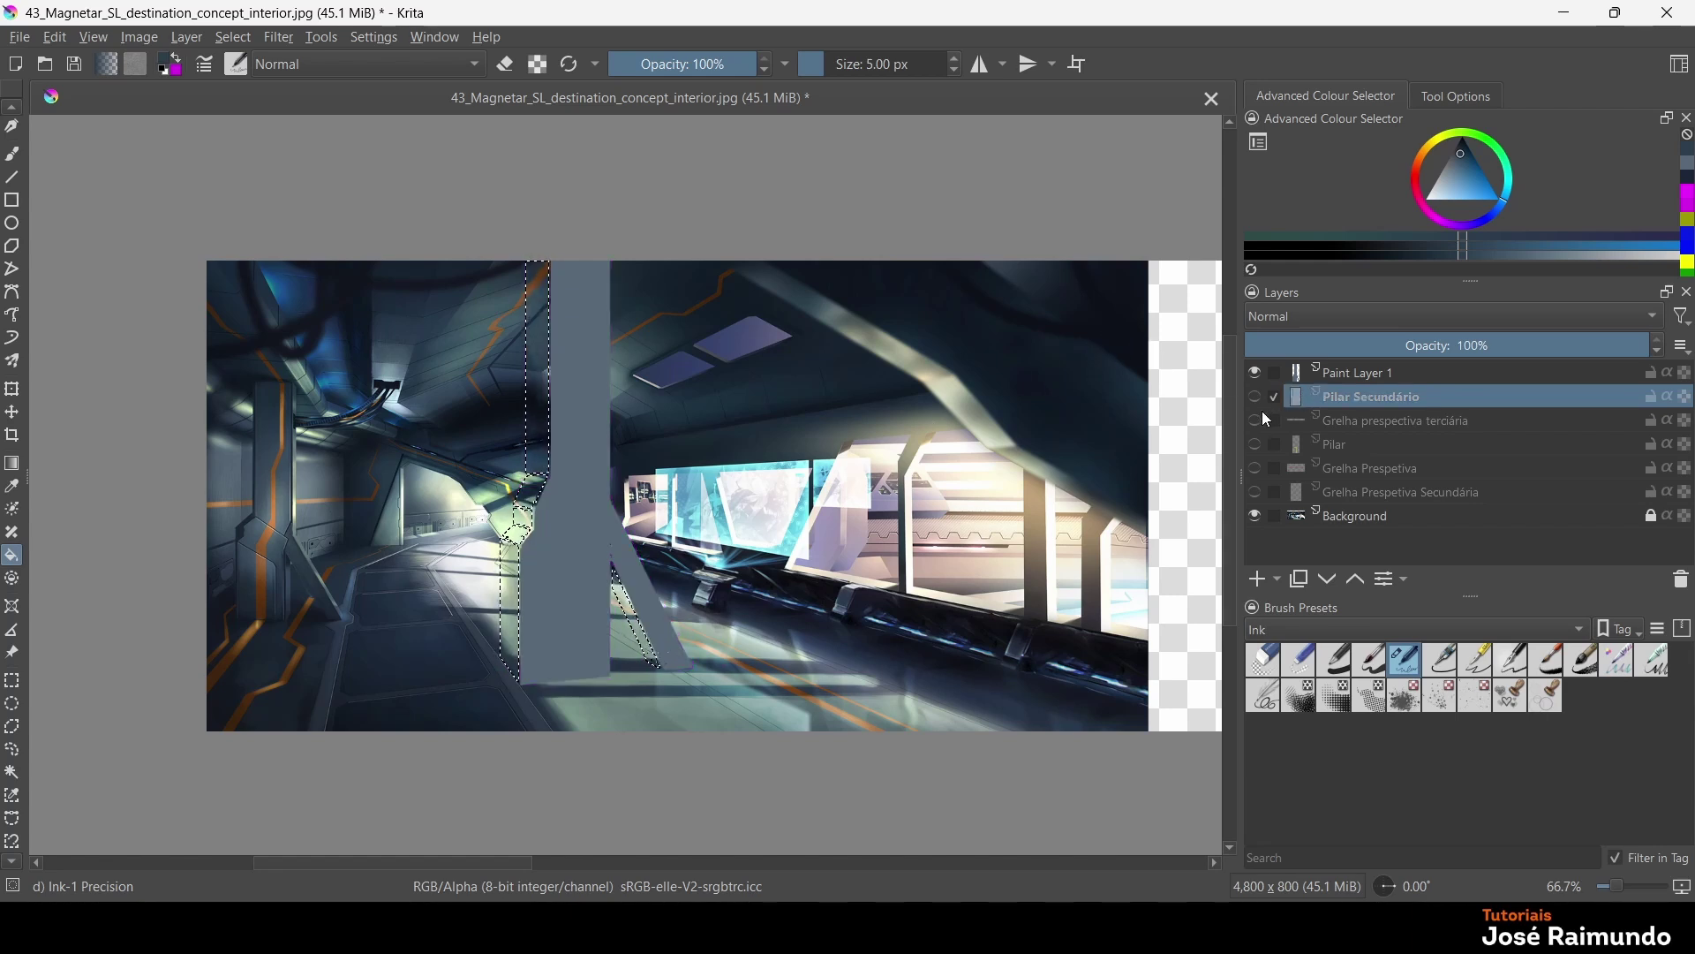
left_click(1258, 397)
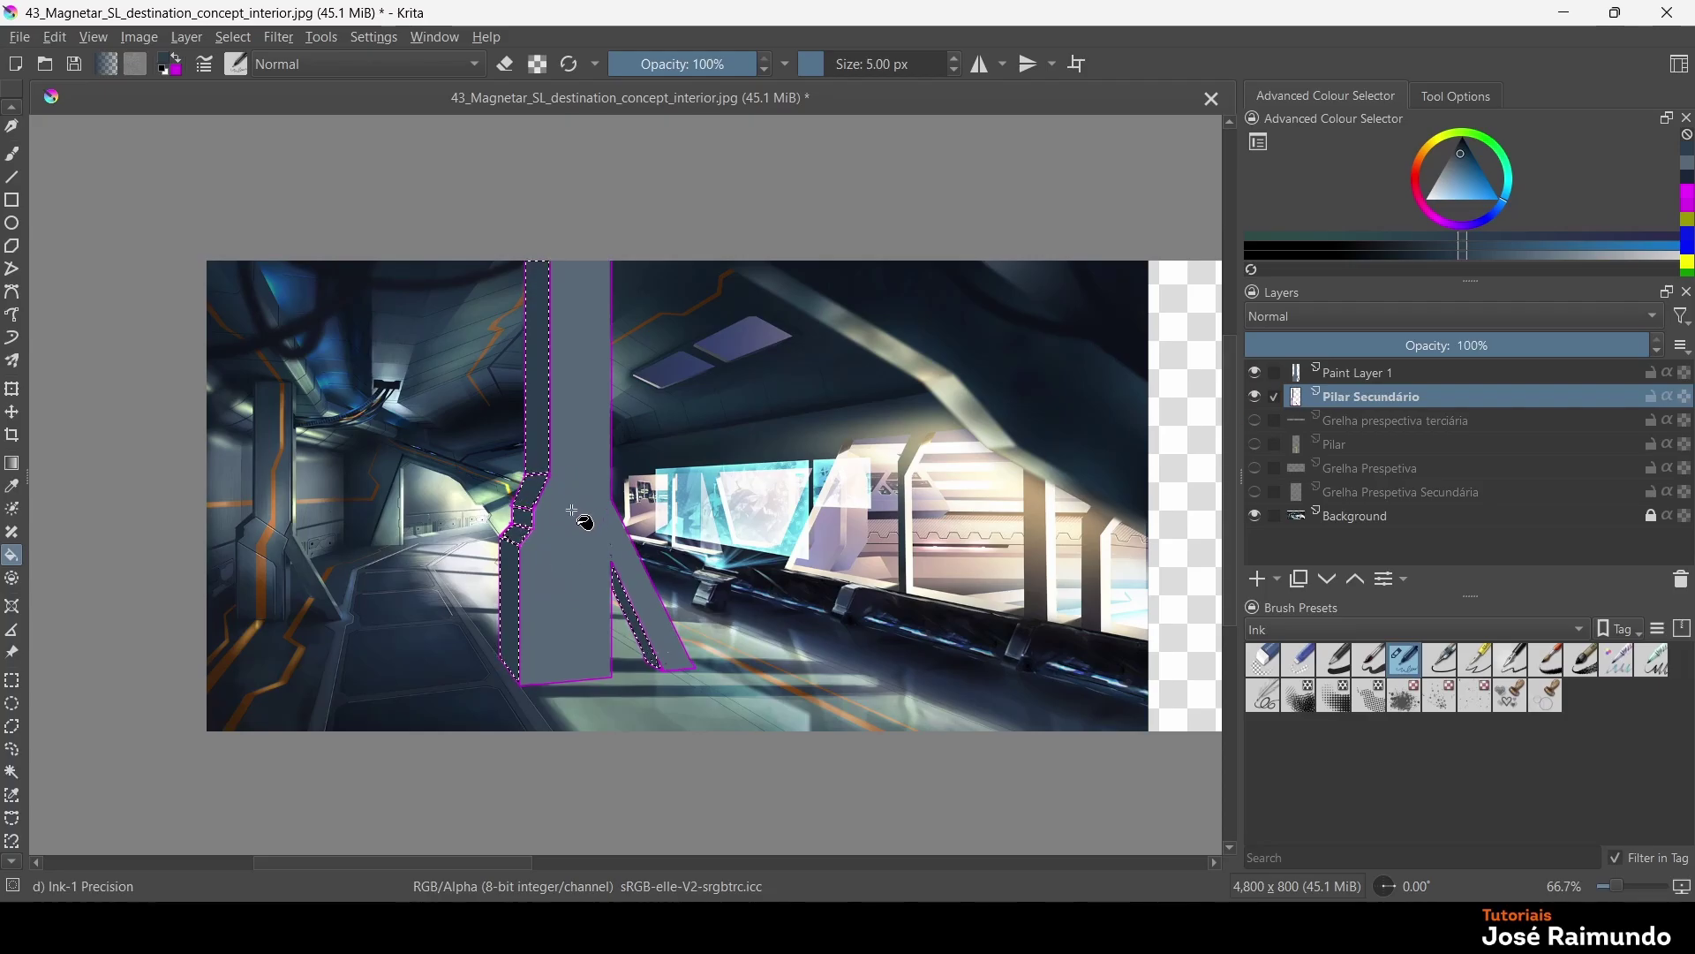
key("ctrl+z")
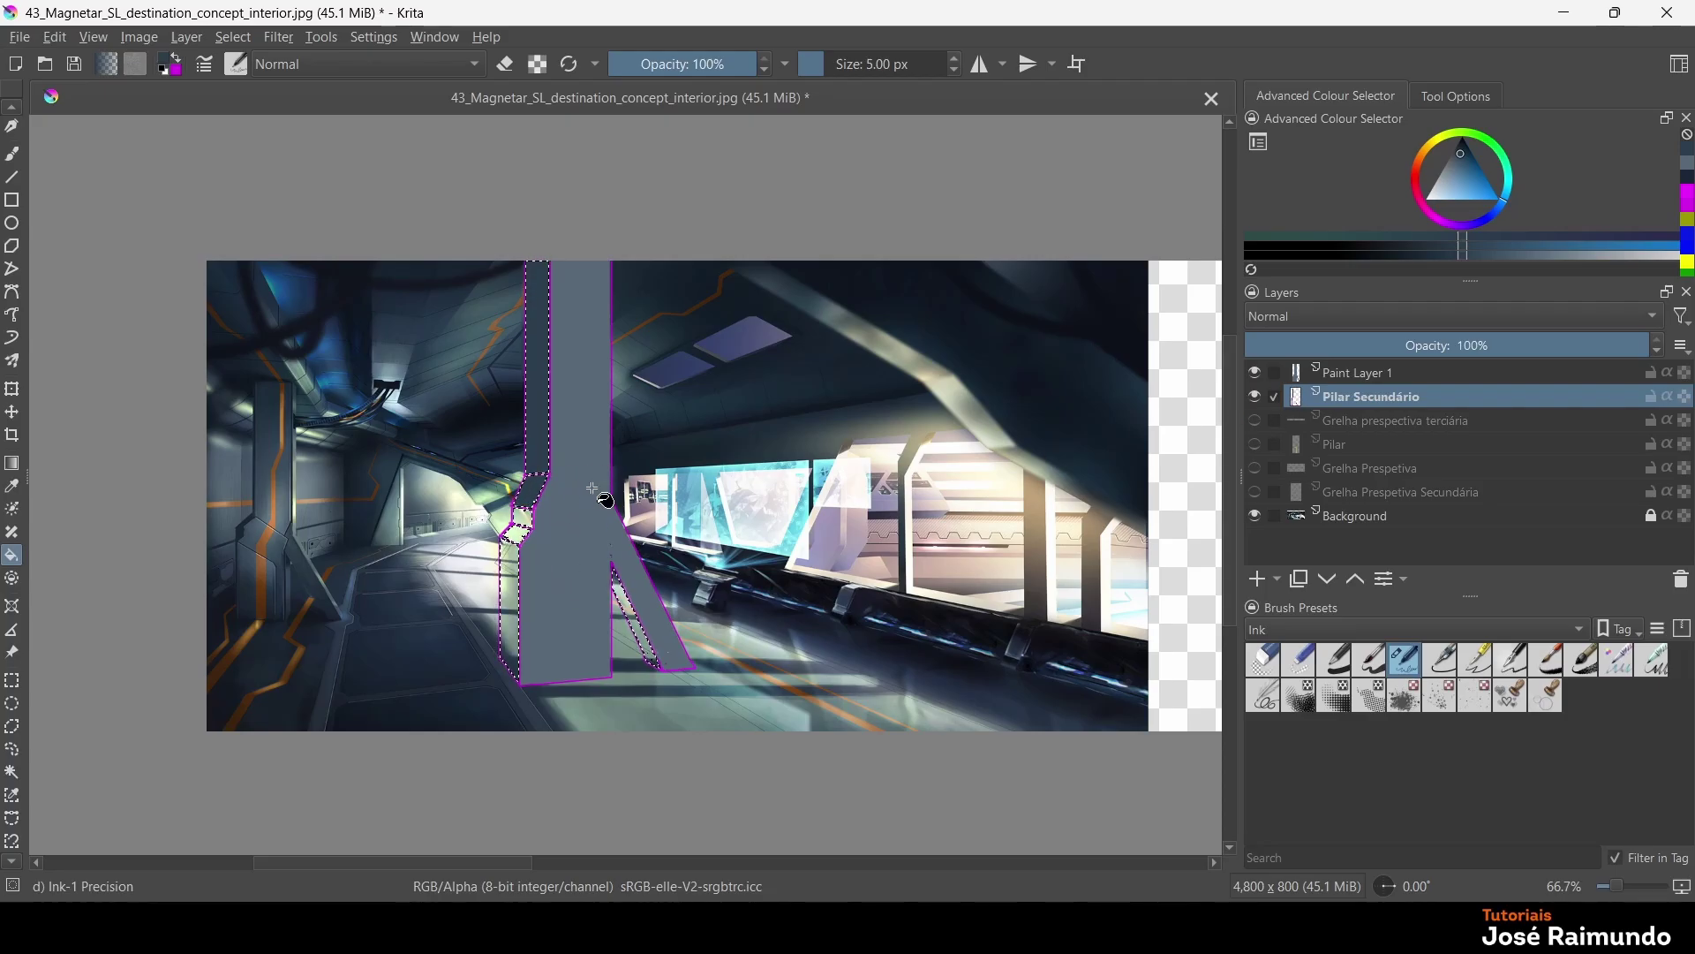
Fill the selected side faces of the pillar and brace with dark blue on Paint Layer 1
left_click(1337, 381)
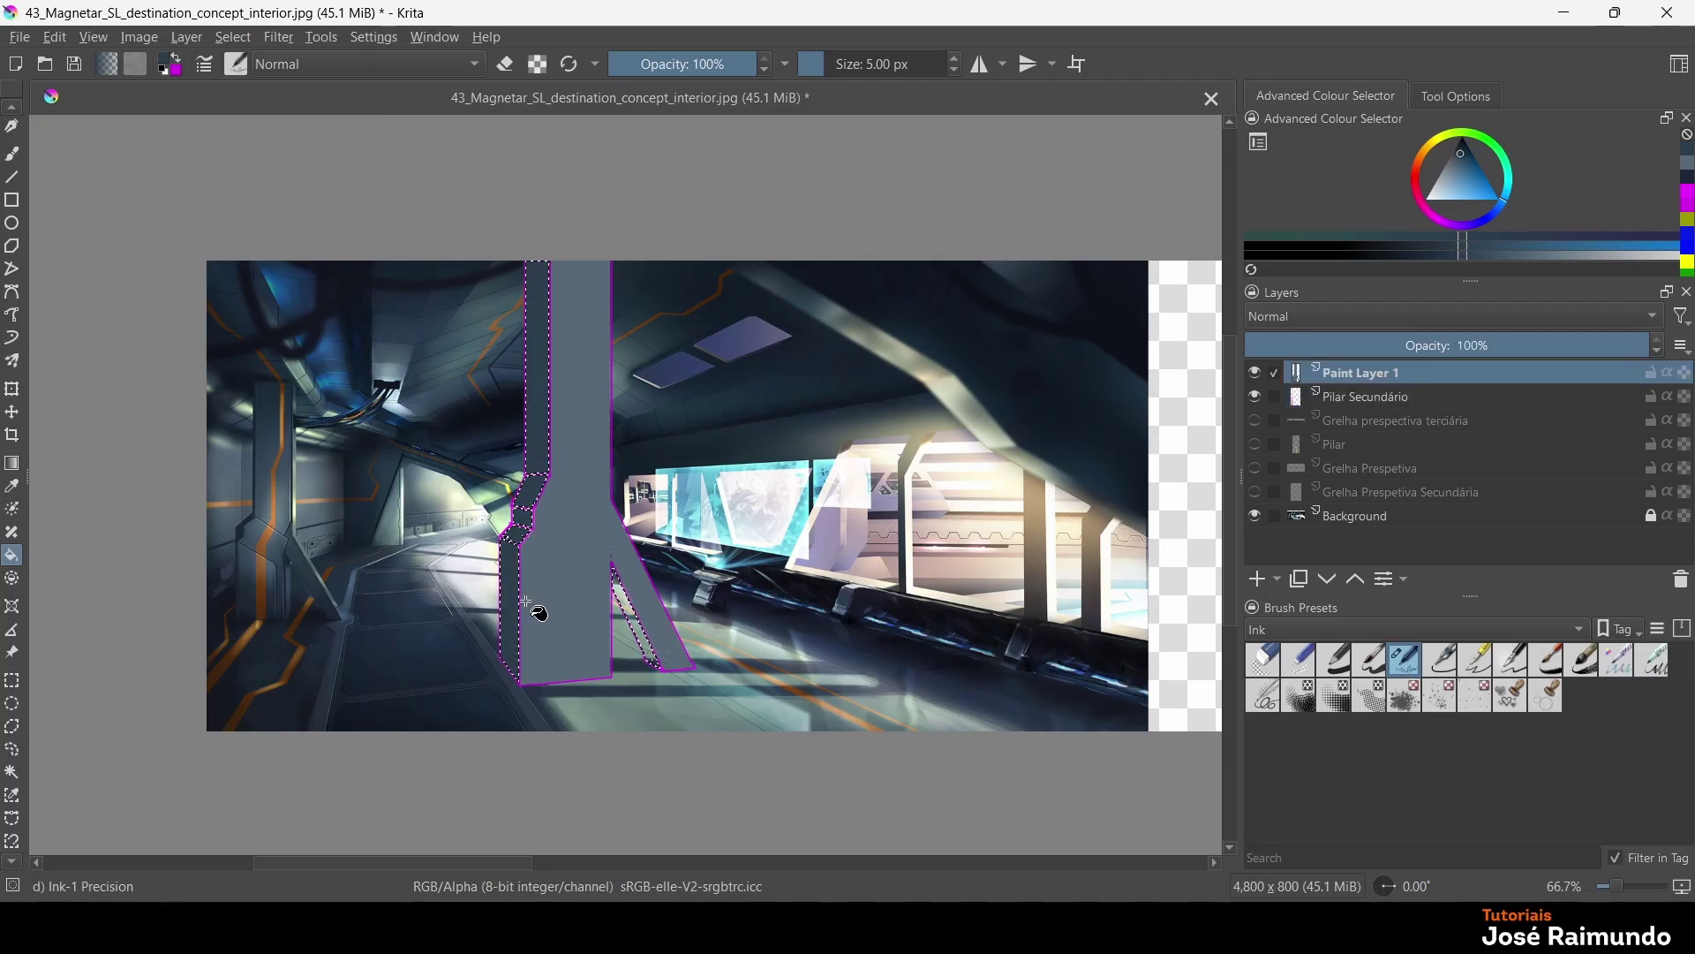
left_click(641, 631)
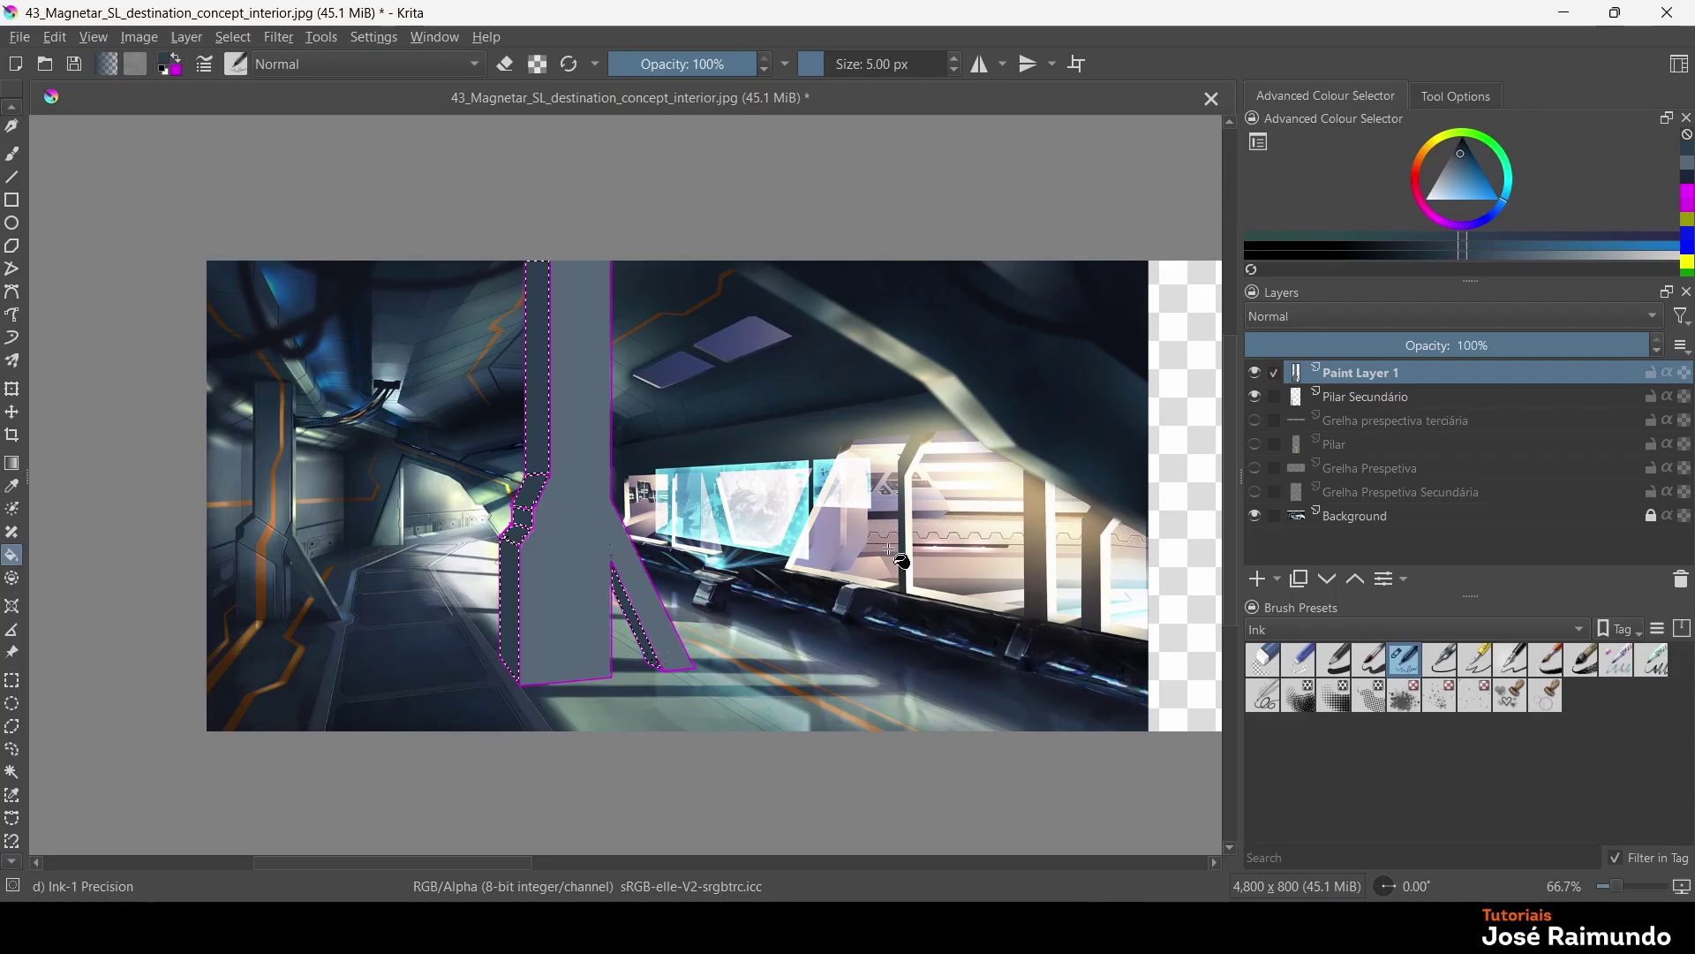
Hide the Pilar Secundário line layer and rename Paint Layer 1 as Pintura Pilar Secundário
left_click(1254, 395)
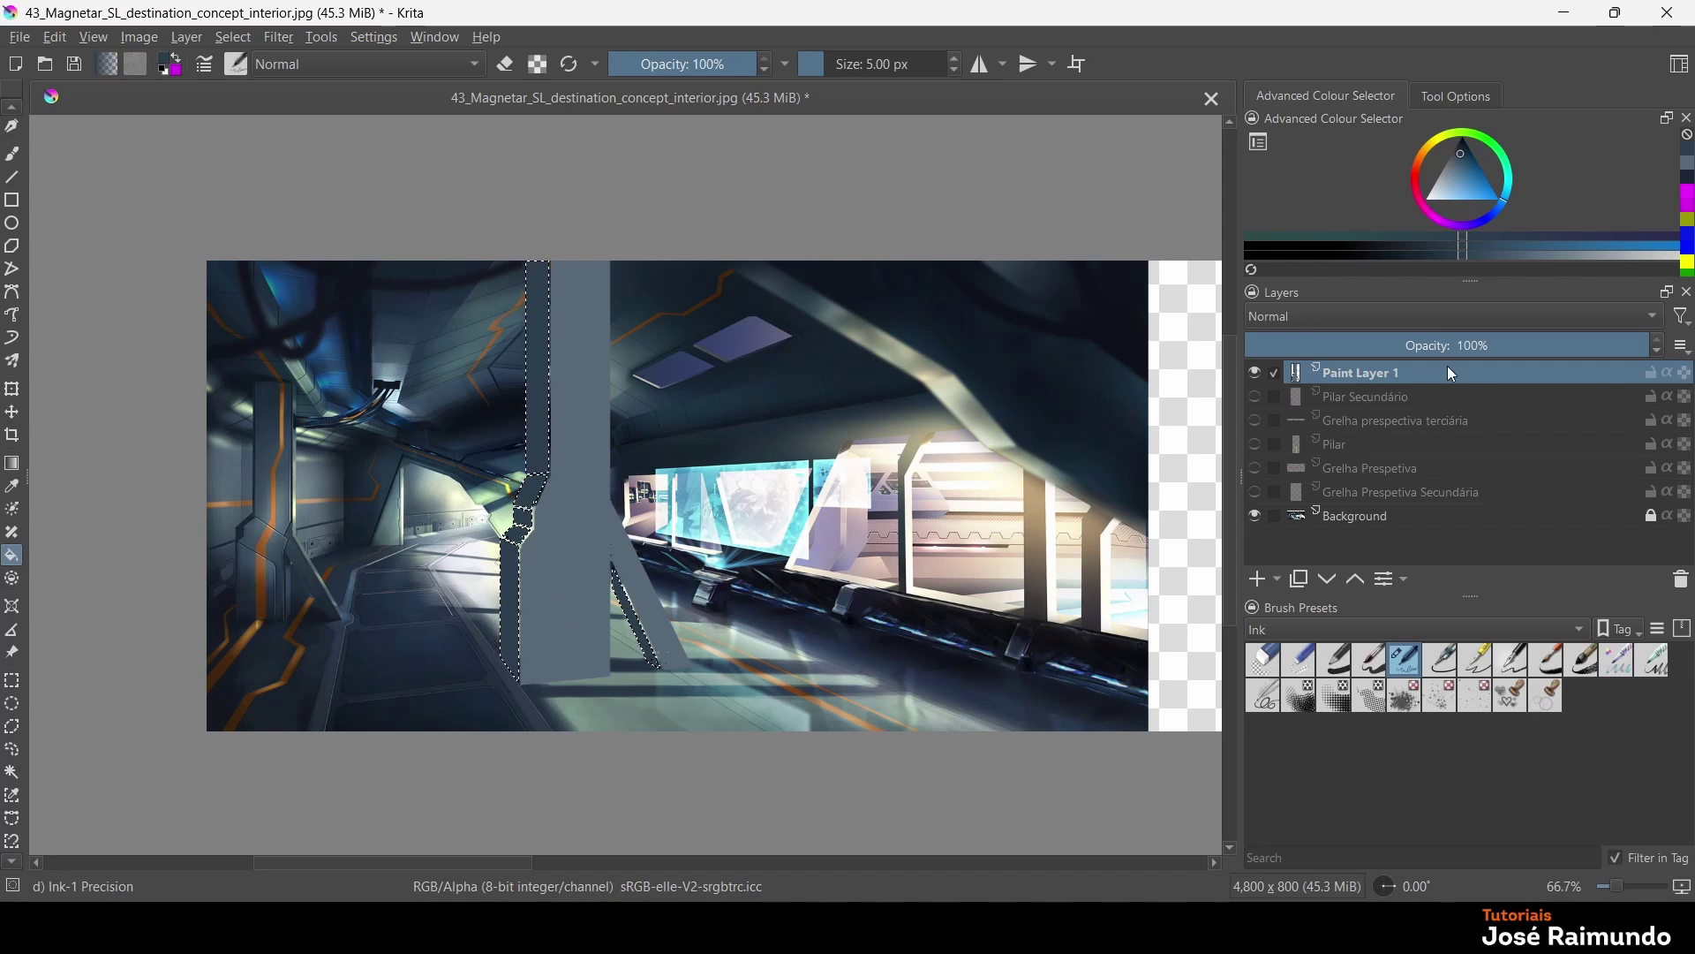
double_click(1394, 372)
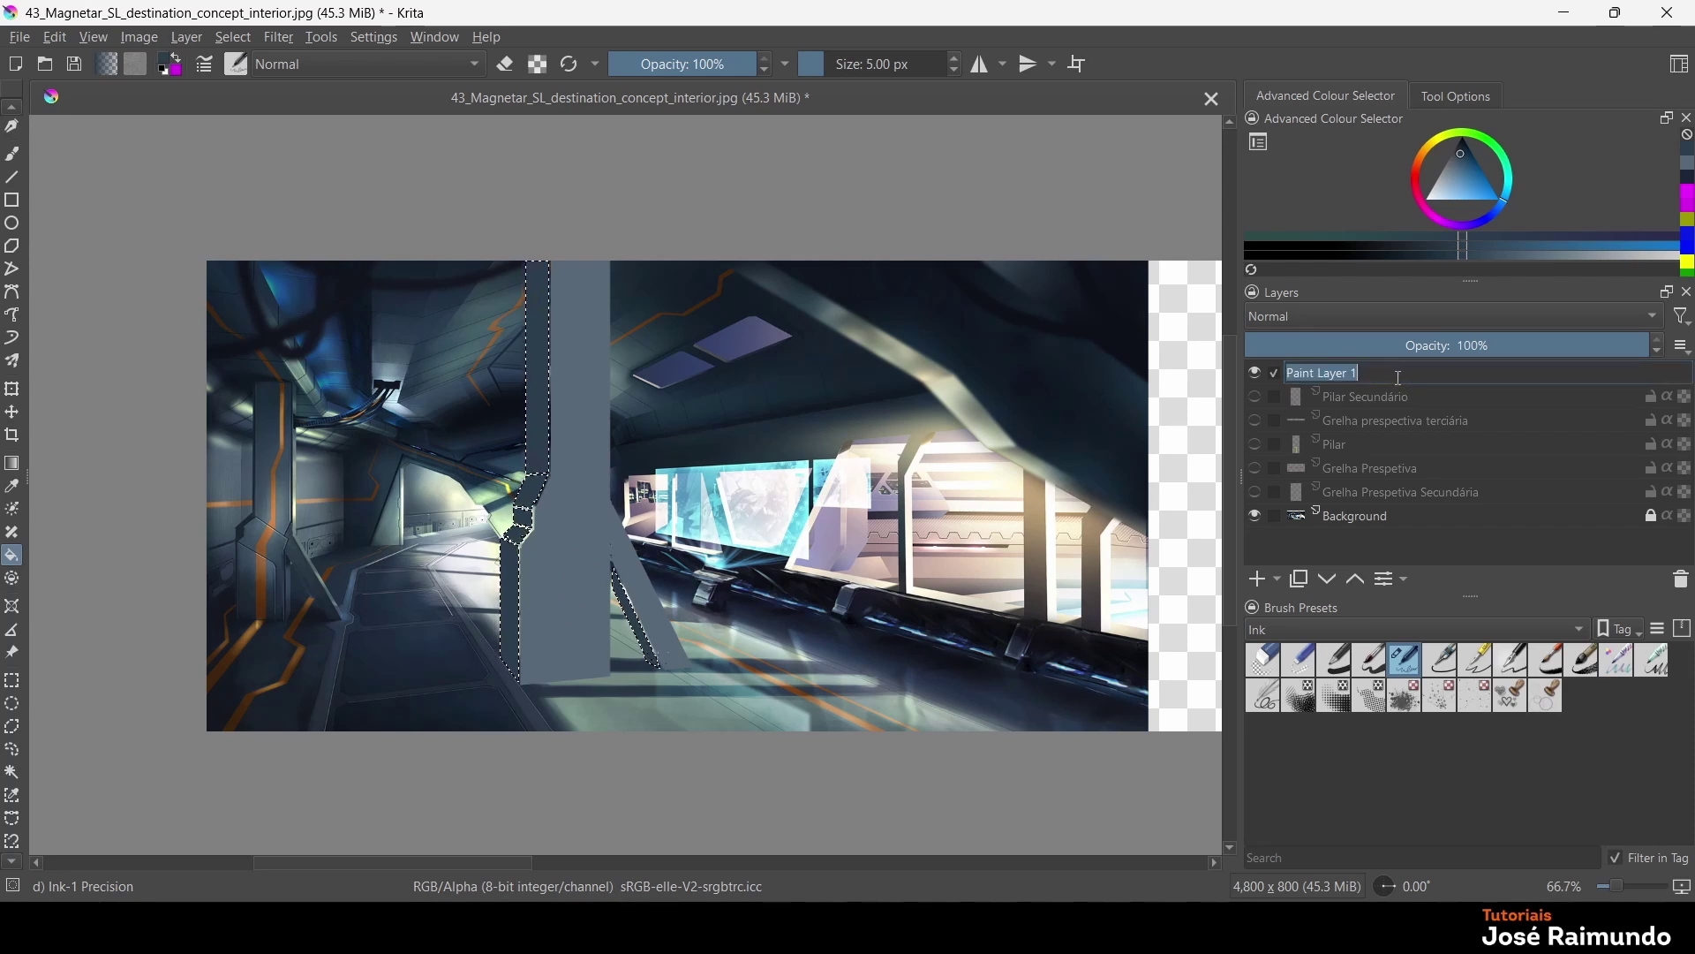
type("Pintura Pilar Se")
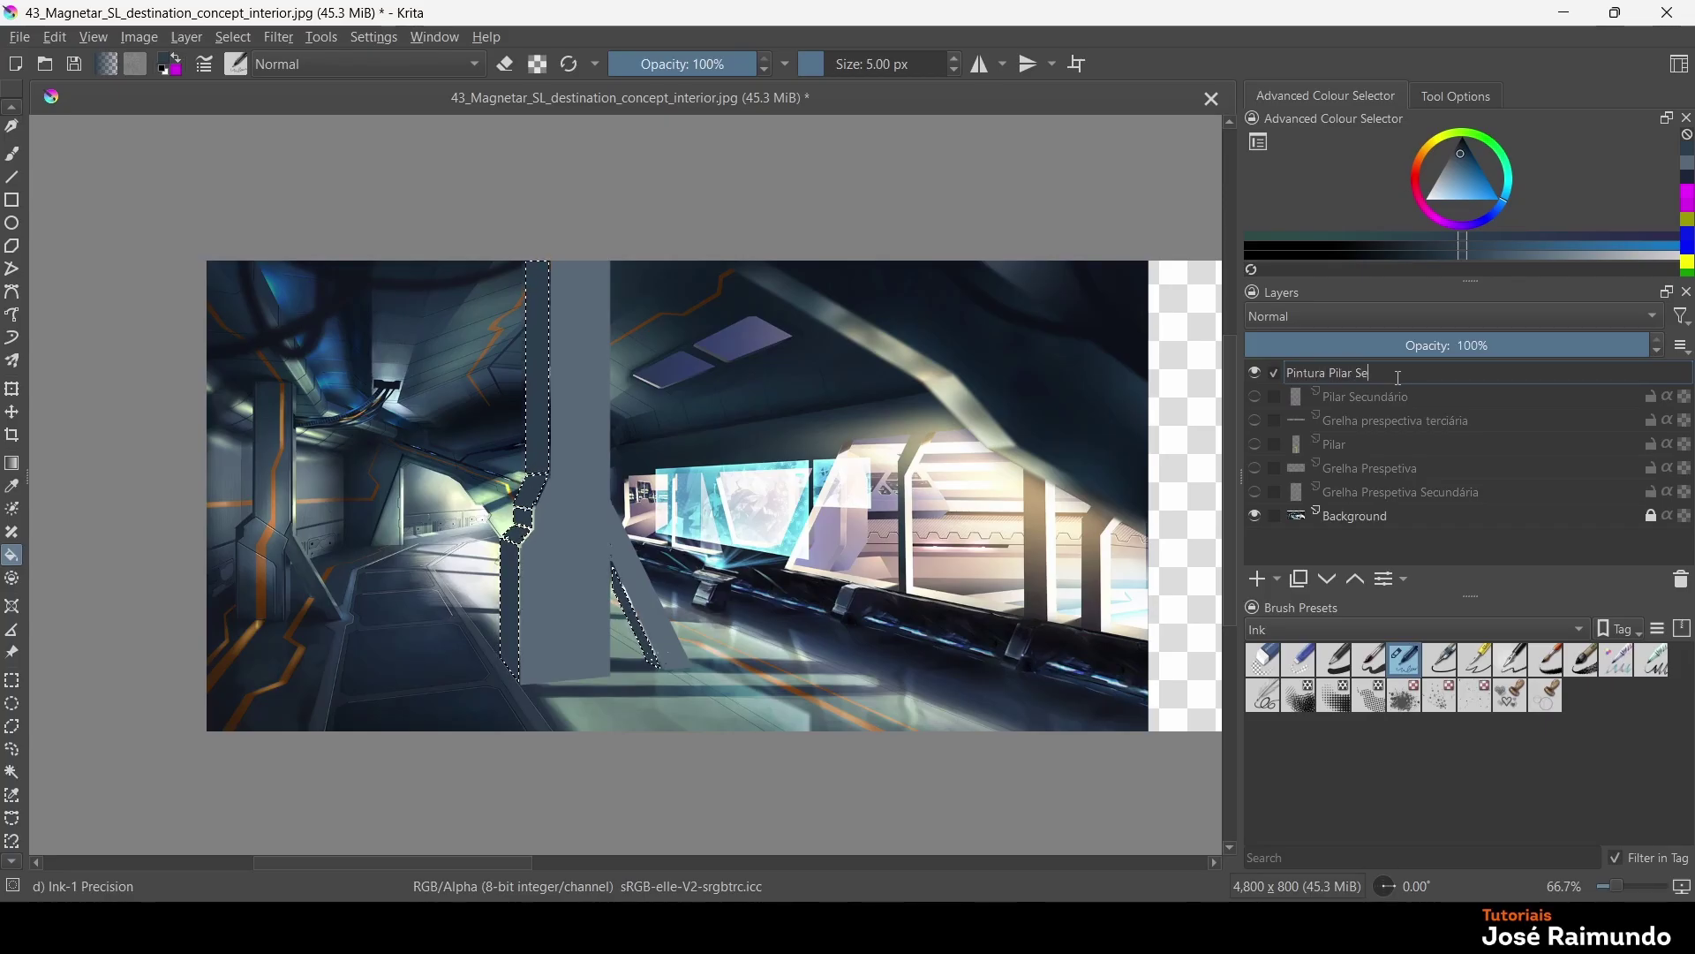
type("cundário")
key("Return")
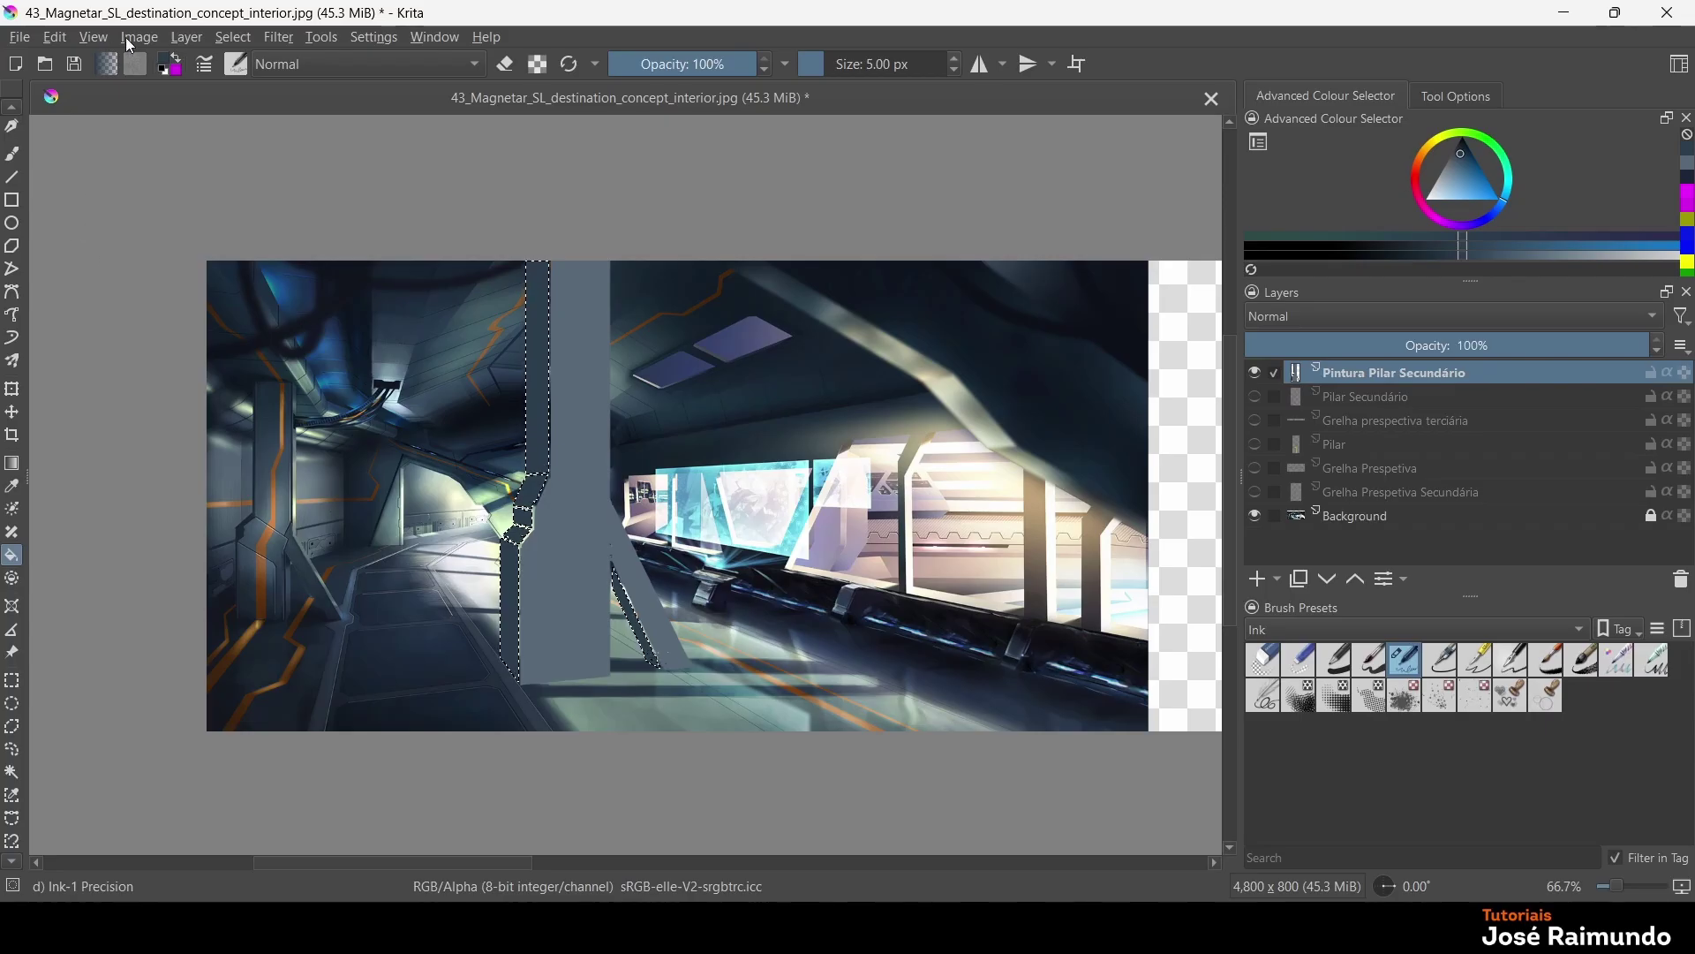
Clear the selection and cover the unpainted gaps along the pillar's side-face edges with straight dark blue lines
left_click(235, 39)
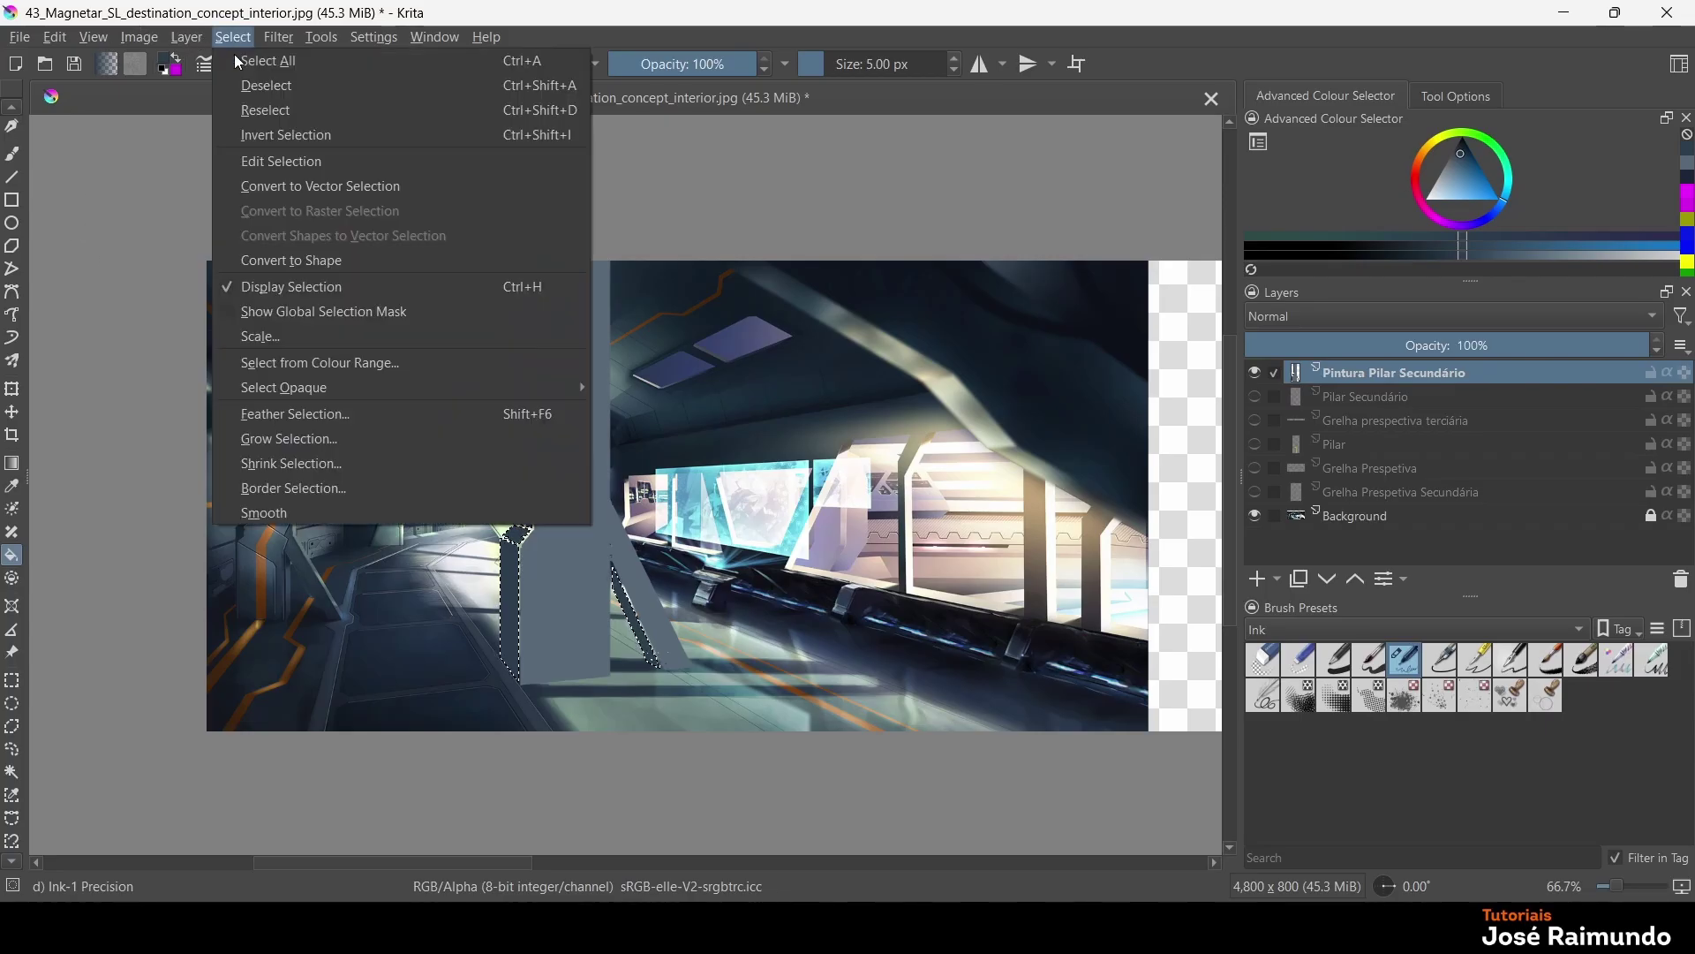
left_click(254, 87)
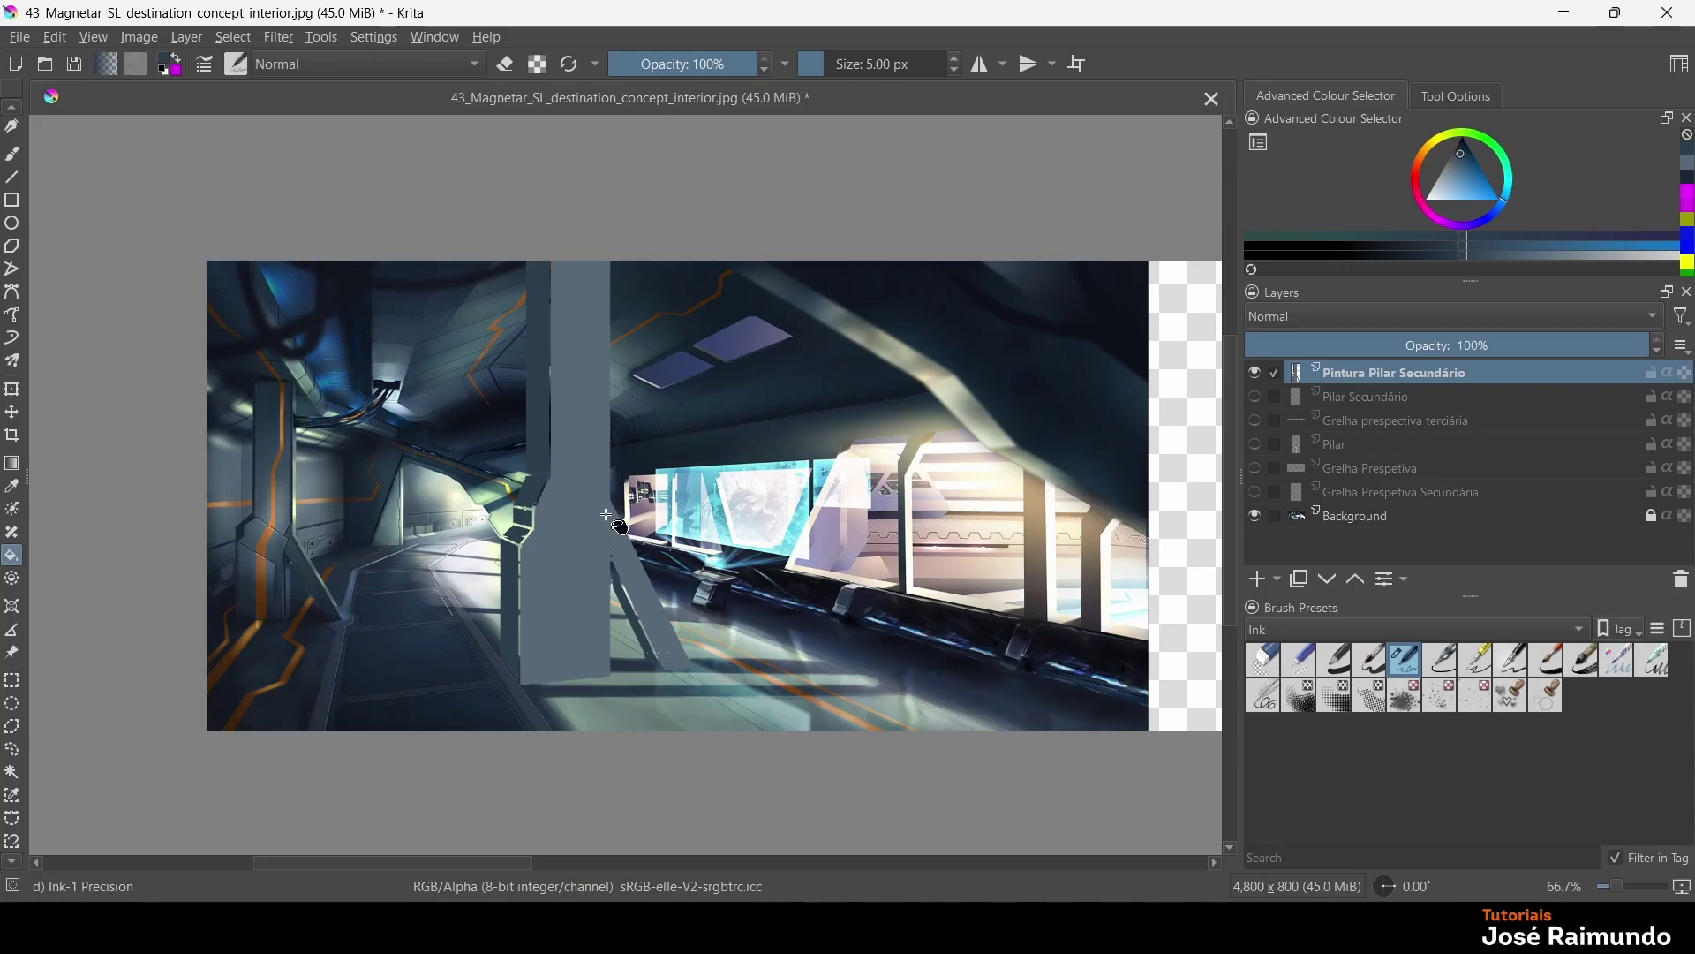
scroll(548, 521, "up", 2)
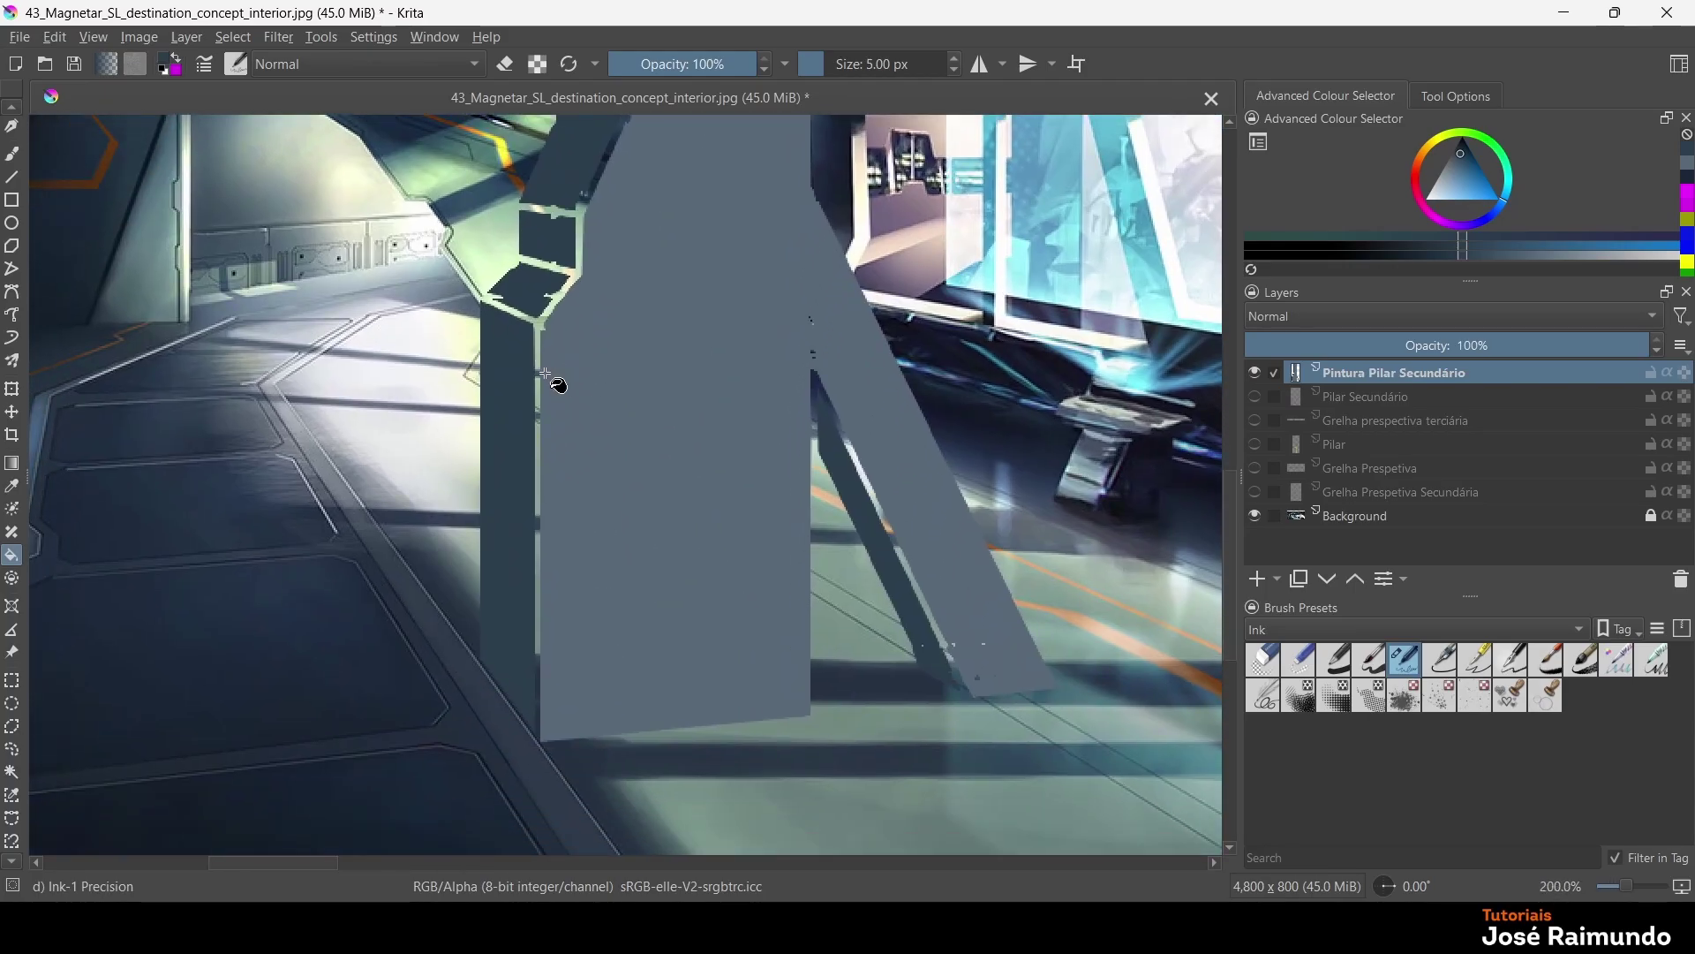
left_click(12, 177)
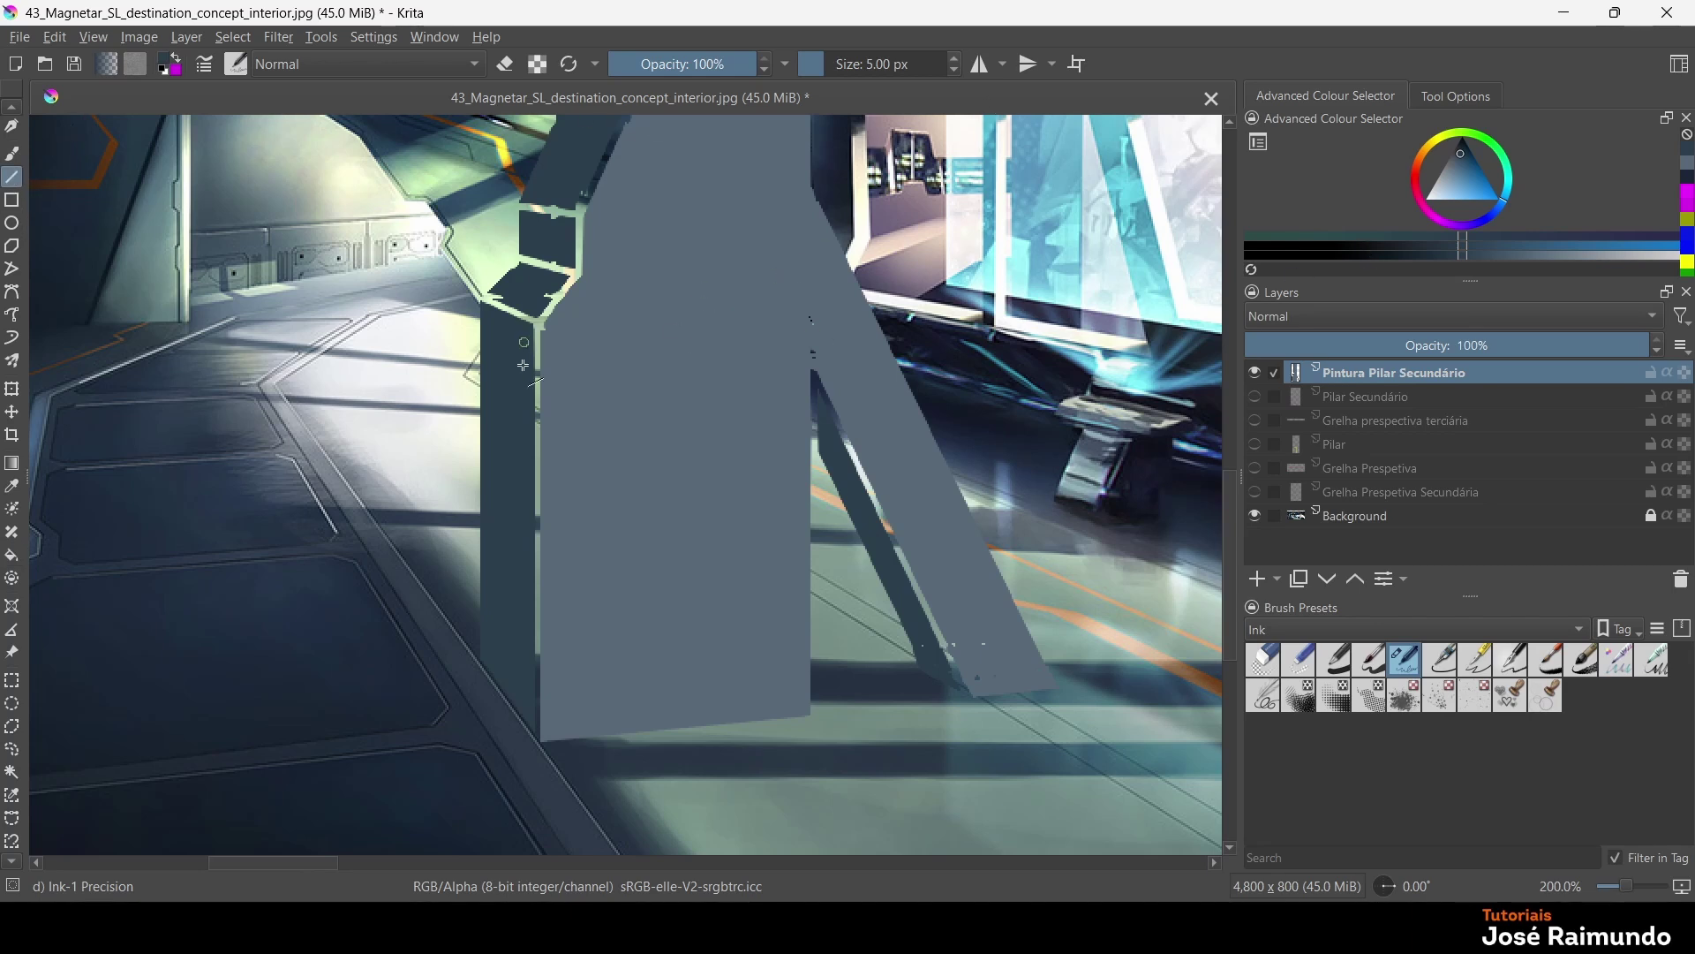
left_click_drag(539, 325, 543, 735)
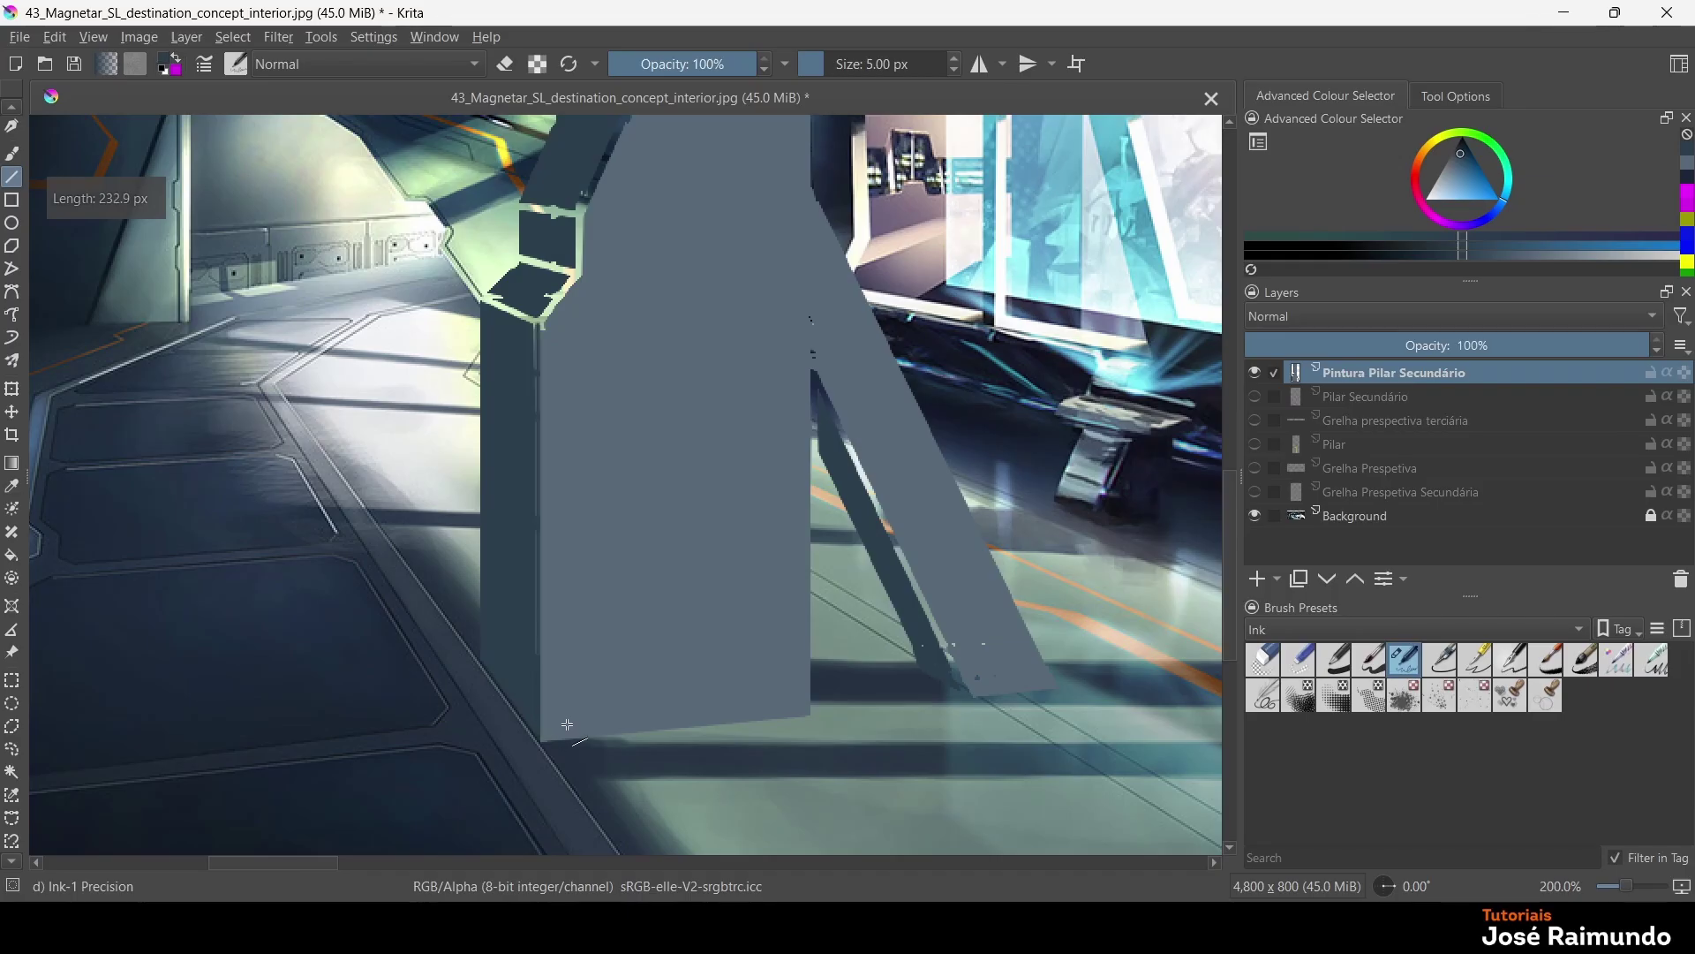
left_click_drag(536, 325, 528, 677)
left_click_drag(535, 327, 626, 118)
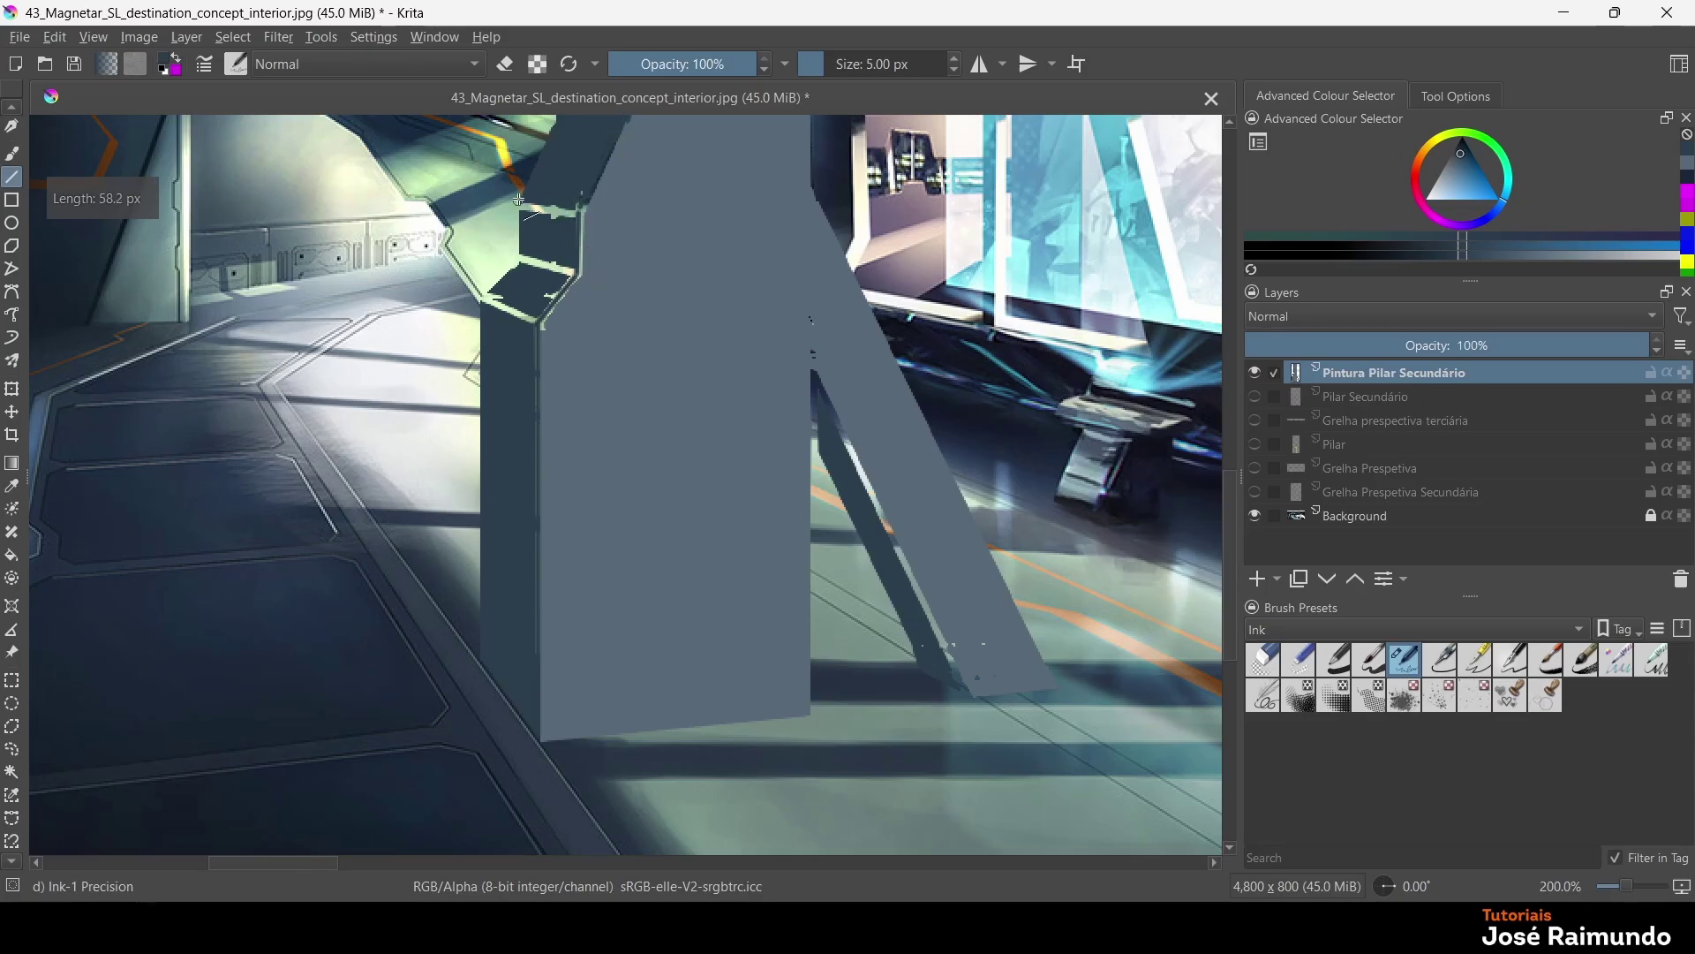
mouse_move(521, 203)
left_mouse_down()
mouse_move(522, 263)
mouse_move(487, 298)
left_mouse_up()
Fill the remaining gaps at the bend of the pillar's side face with dark blue and touch up leftover specks with the Freehand Brush
left_click(12, 555)
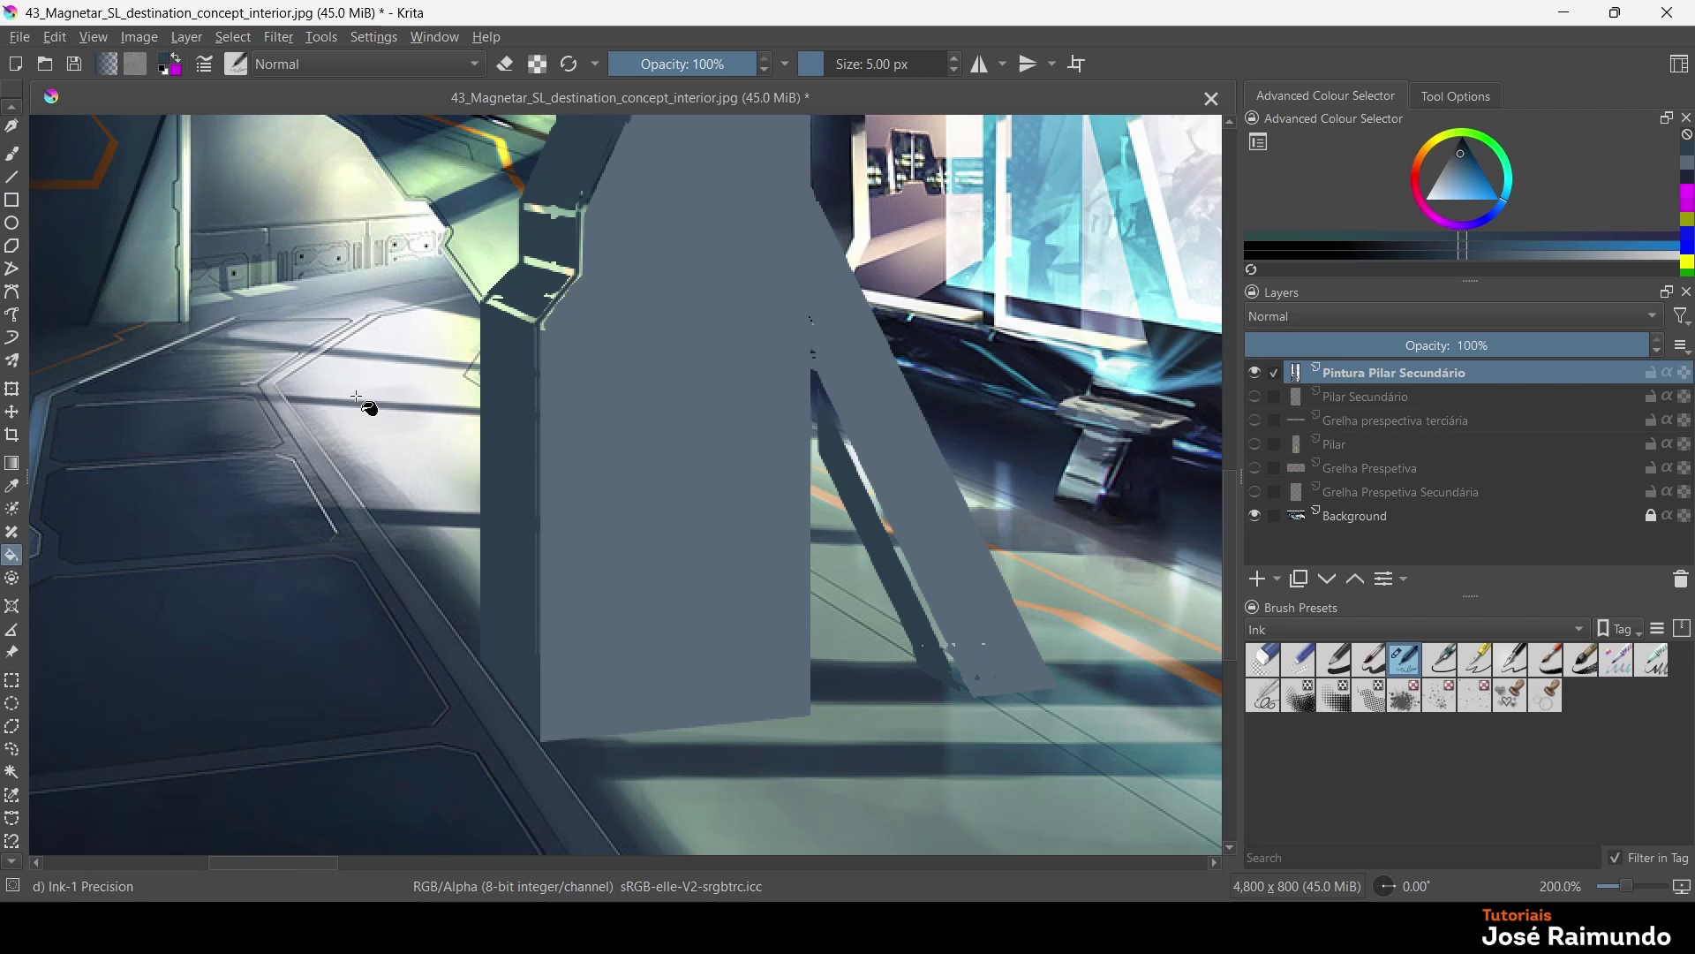
left_click(505, 304)
left_click(552, 269)
left_click(554, 214)
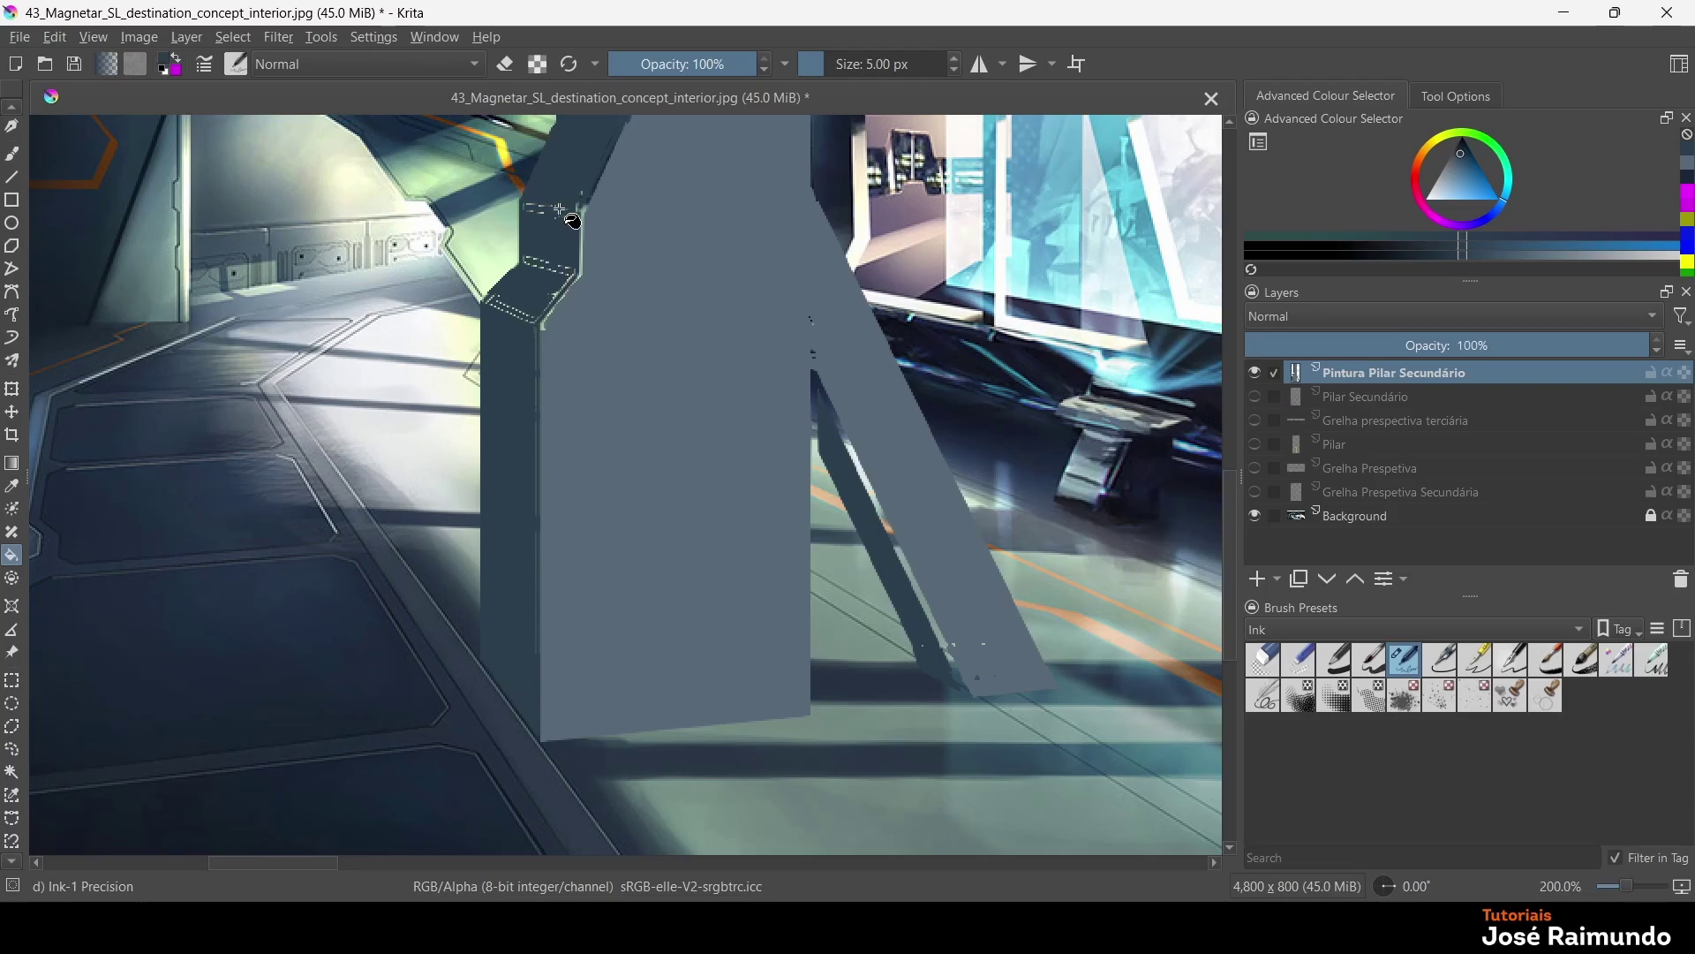
left_click(13, 154)
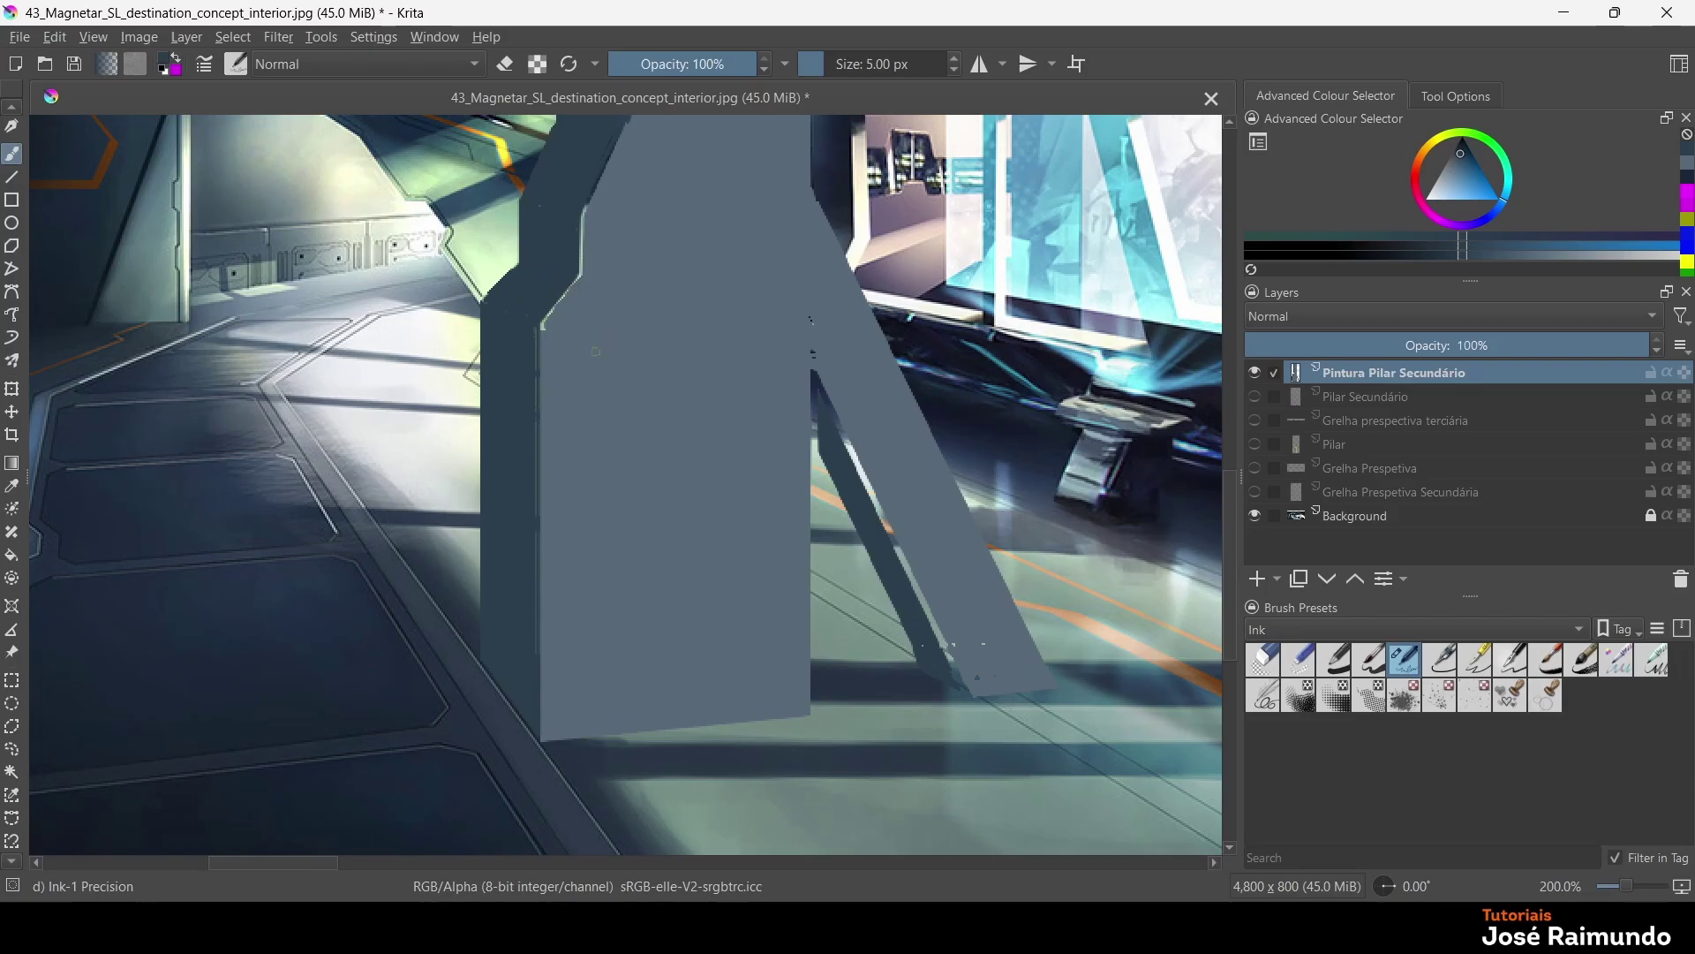
Examine the painted pillar's edges and compare it with the panel lines and orange stripes of the original pillar
scroll(556, 384, "down", 1)
scroll(579, 375, "up", 3)
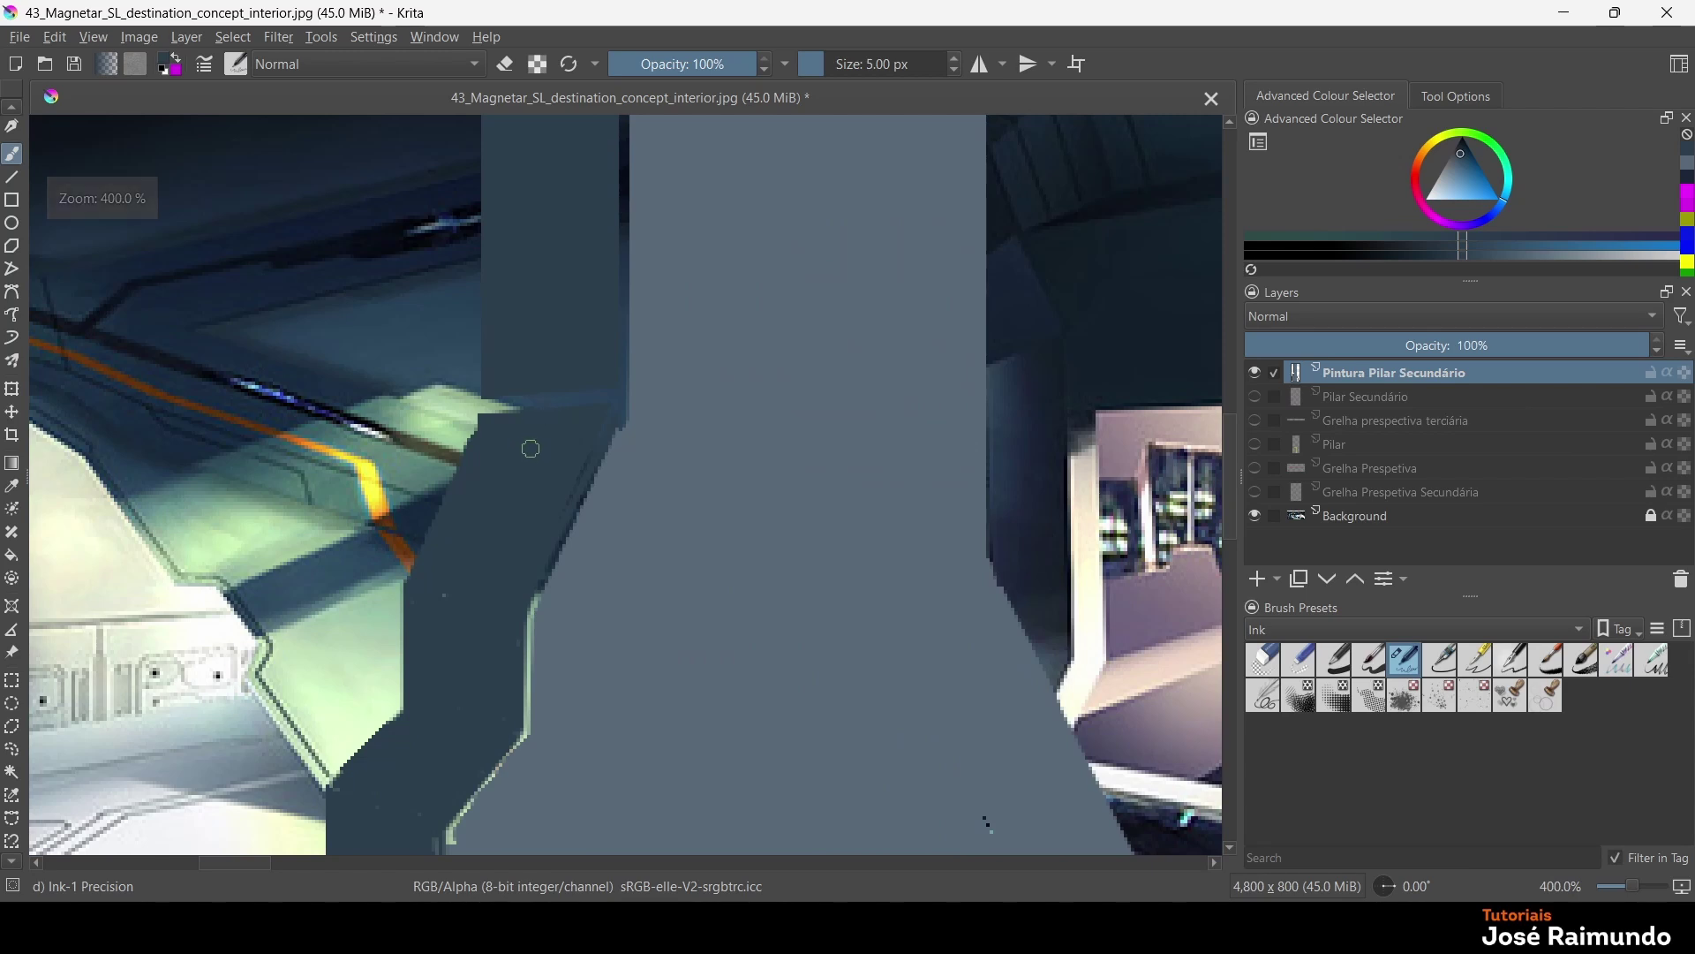
scroll(534, 441, "down", 2)
scroll(532, 481, "down", 3)
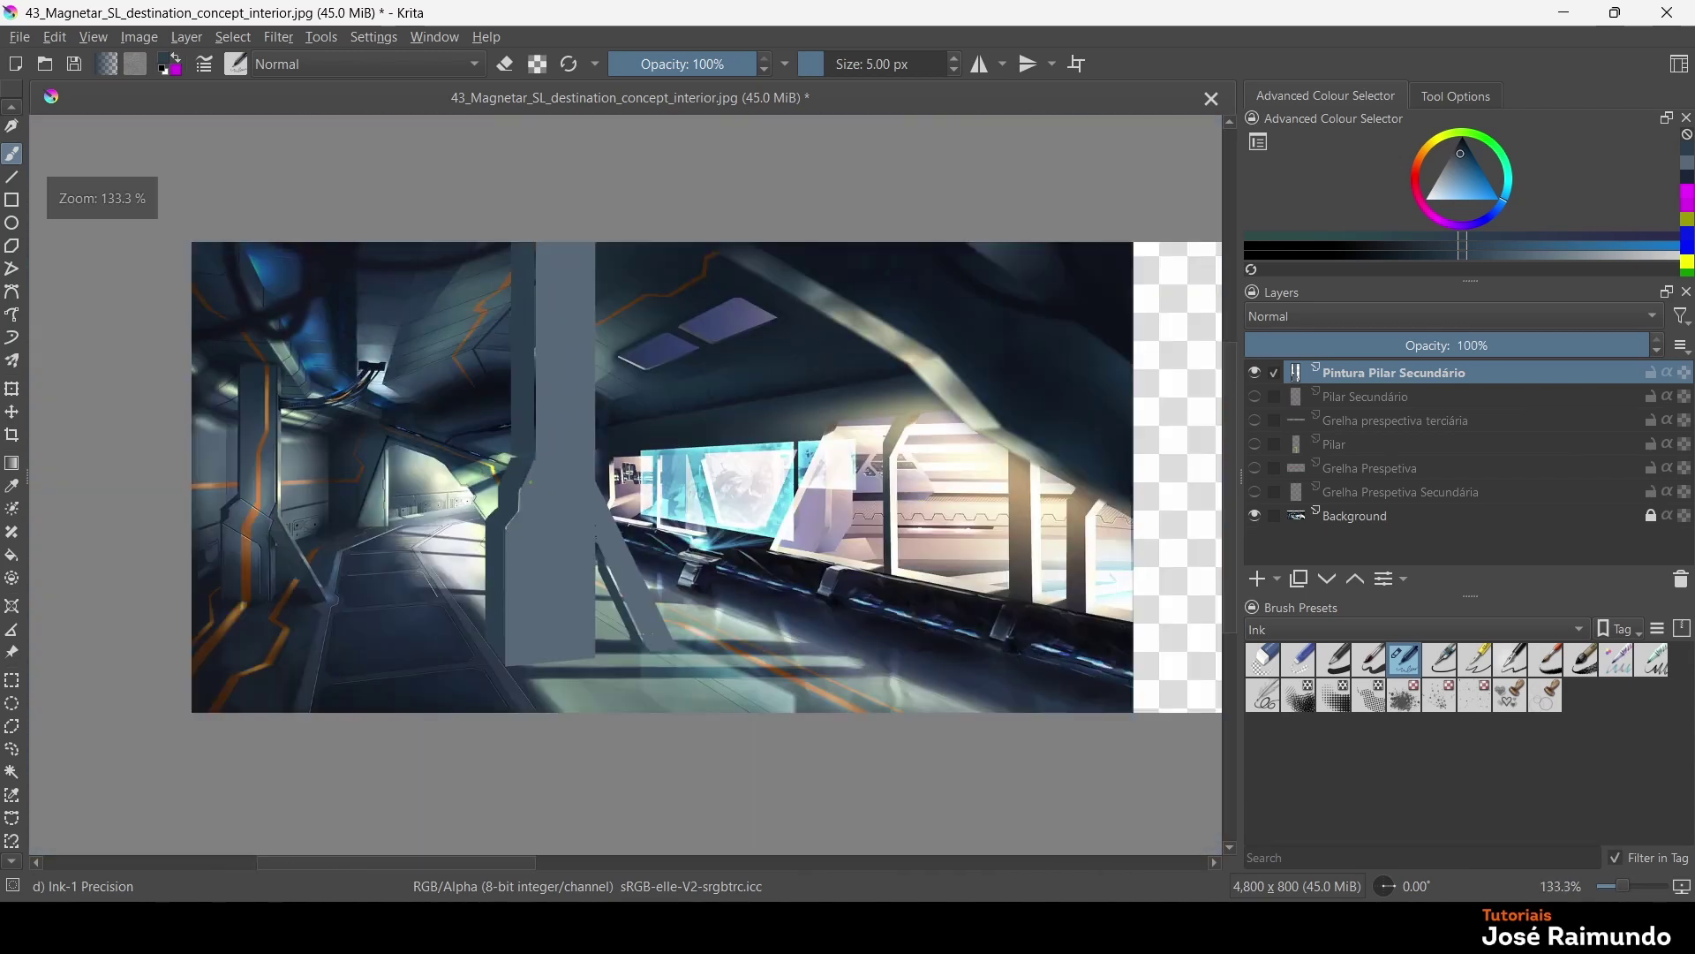
scroll(531, 482, "up", 1)
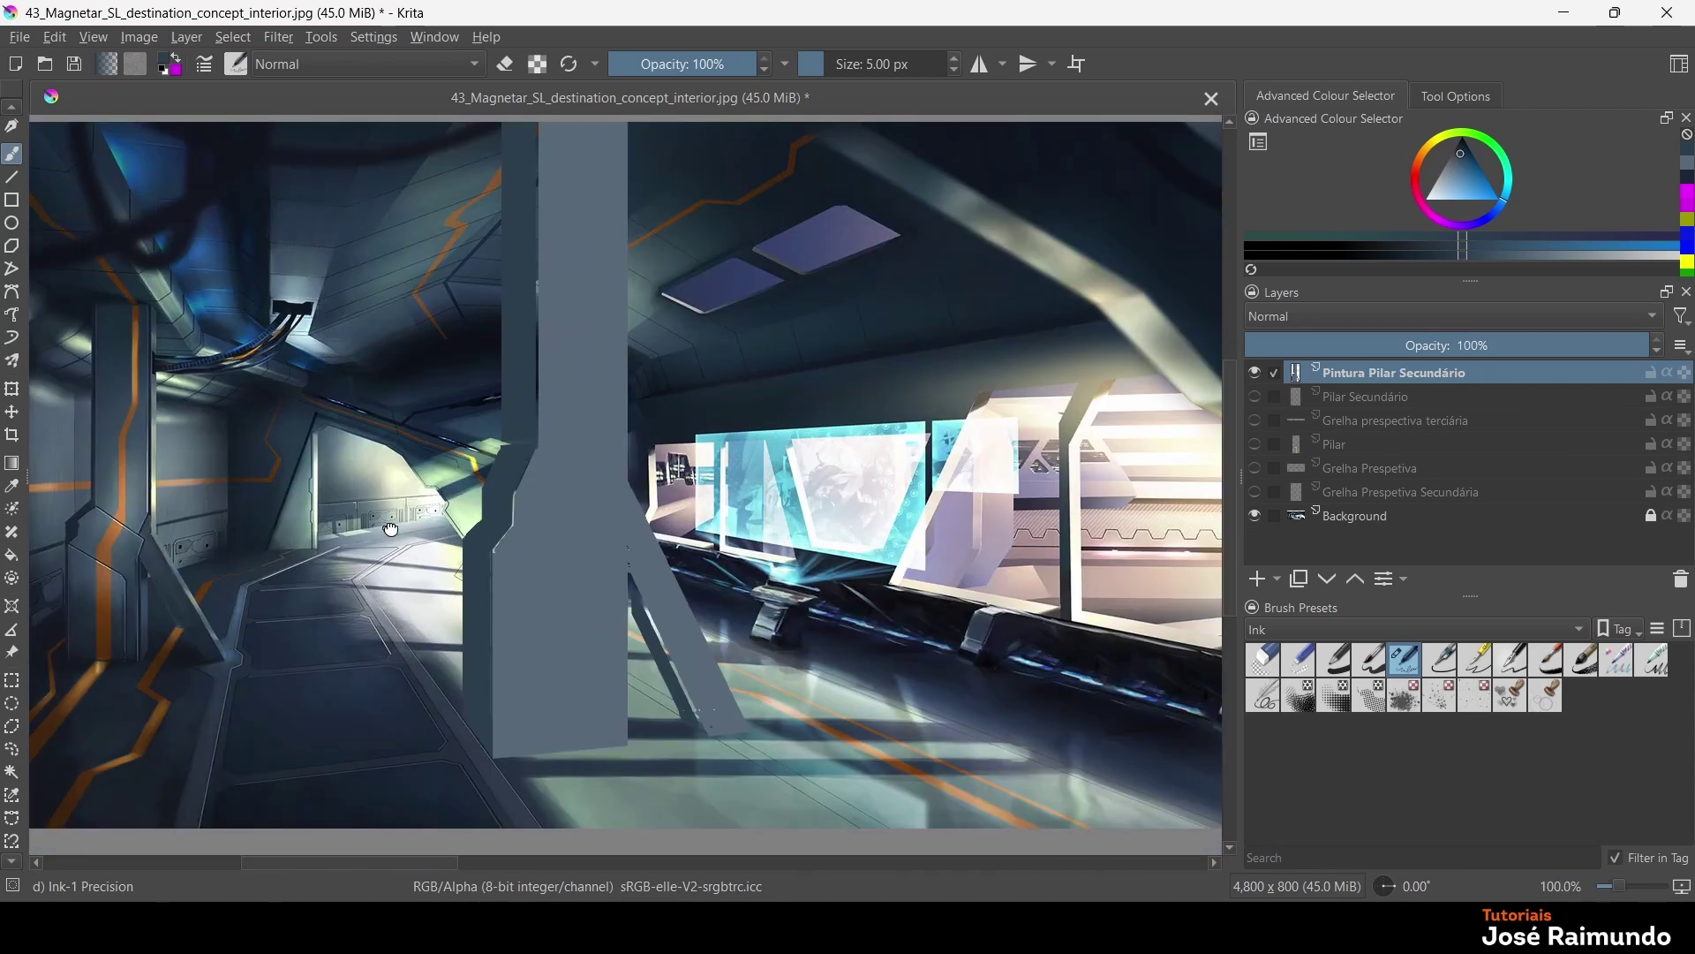
scroll(151, 509, "up", 2)
scroll(151, 508, "up", 2)
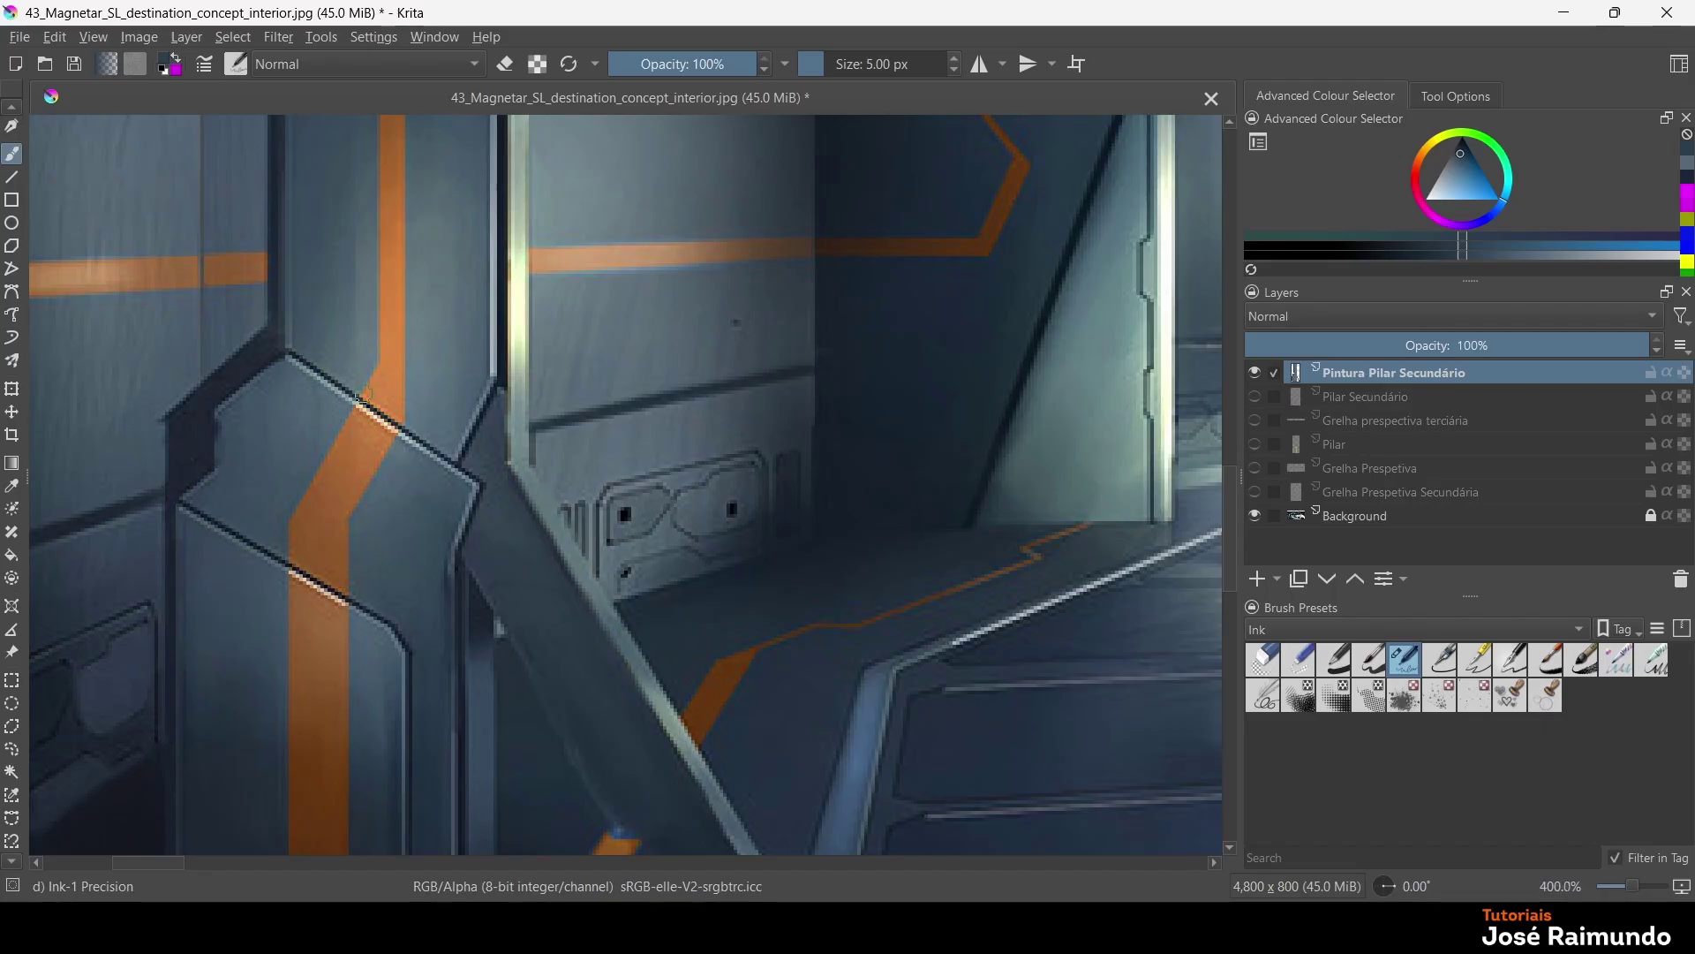
scroll(901, 448, "down", 3)
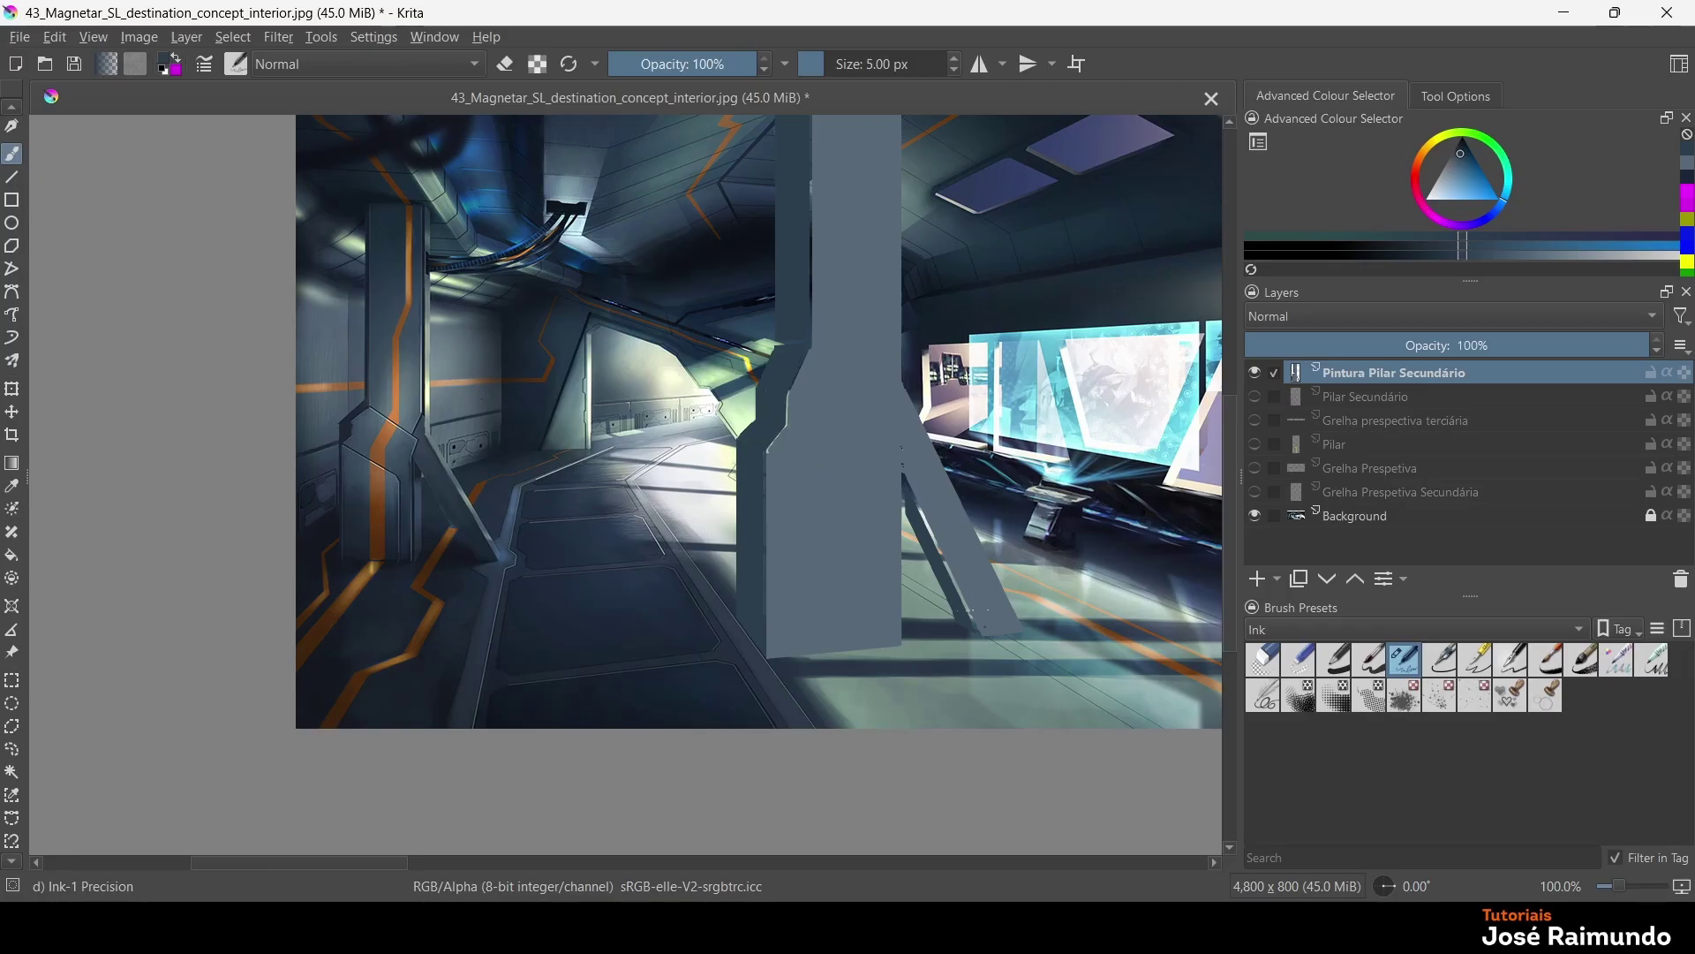
scroll(877, 459, "up", 1)
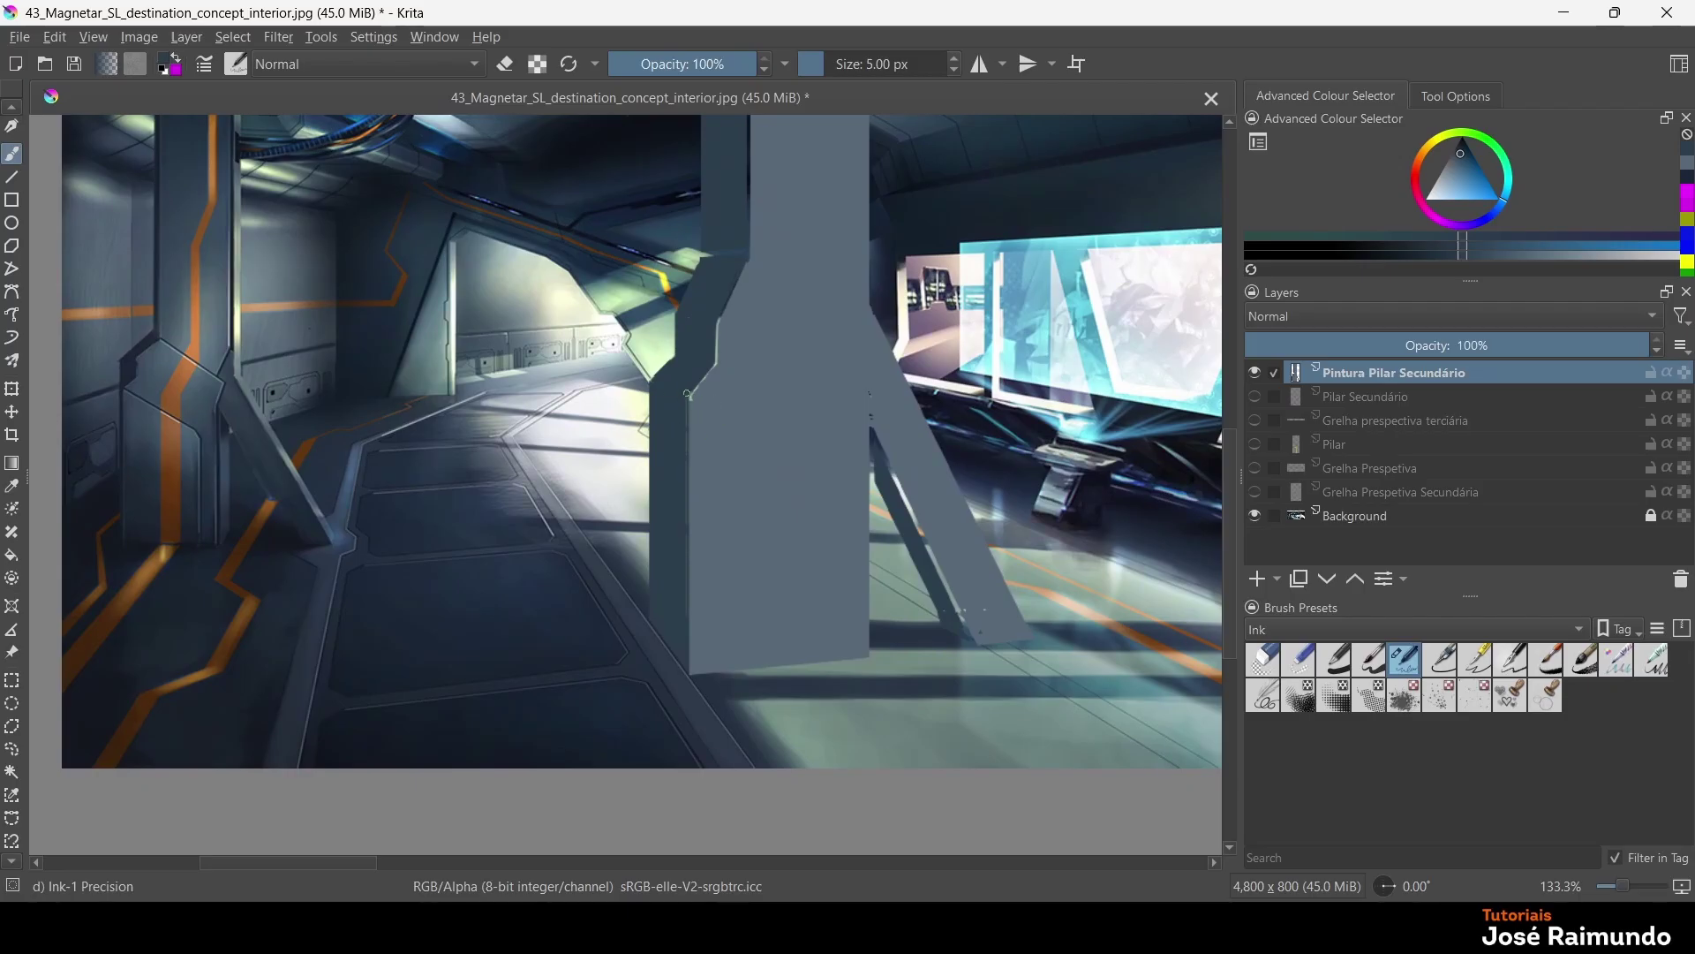
Outline an angular panel on the large pillar's lower front face with straight dark lines, diagonal from the left corner and vertical to the base
left_click_drag(687, 398, 808, 463)
key("ctrl+z")
left_click(11, 177)
mouse_move(687, 395)
left_mouse_down()
mouse_move(828, 474)
mouse_move(839, 504)
left_mouse_up()
left_click_drag(840, 505, 835, 659)
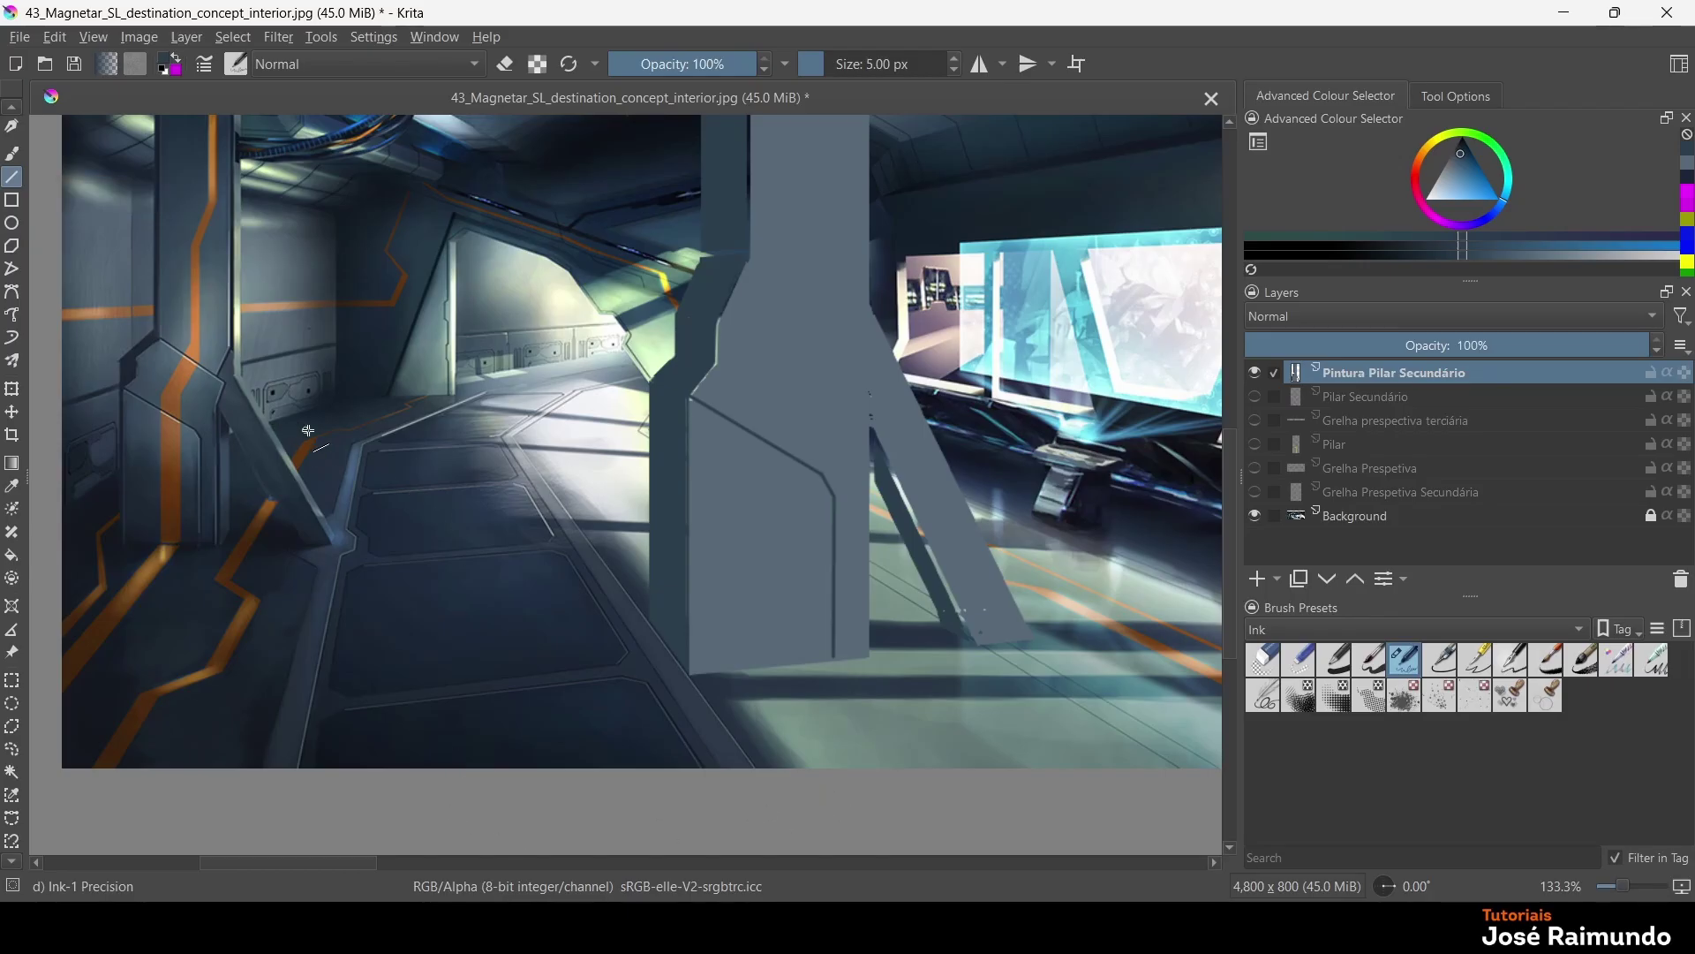
mouse_move(690, 400)
left_mouse_down()
mouse_move(704, 582)
mouse_move(690, 672)
left_mouse_up()
Sample a blue-grey from the base of the distant left pillar and try a straight line along the panel's diagonal edge
left_click_drag(49, 506, 62, 518)
left_click(11, 490)
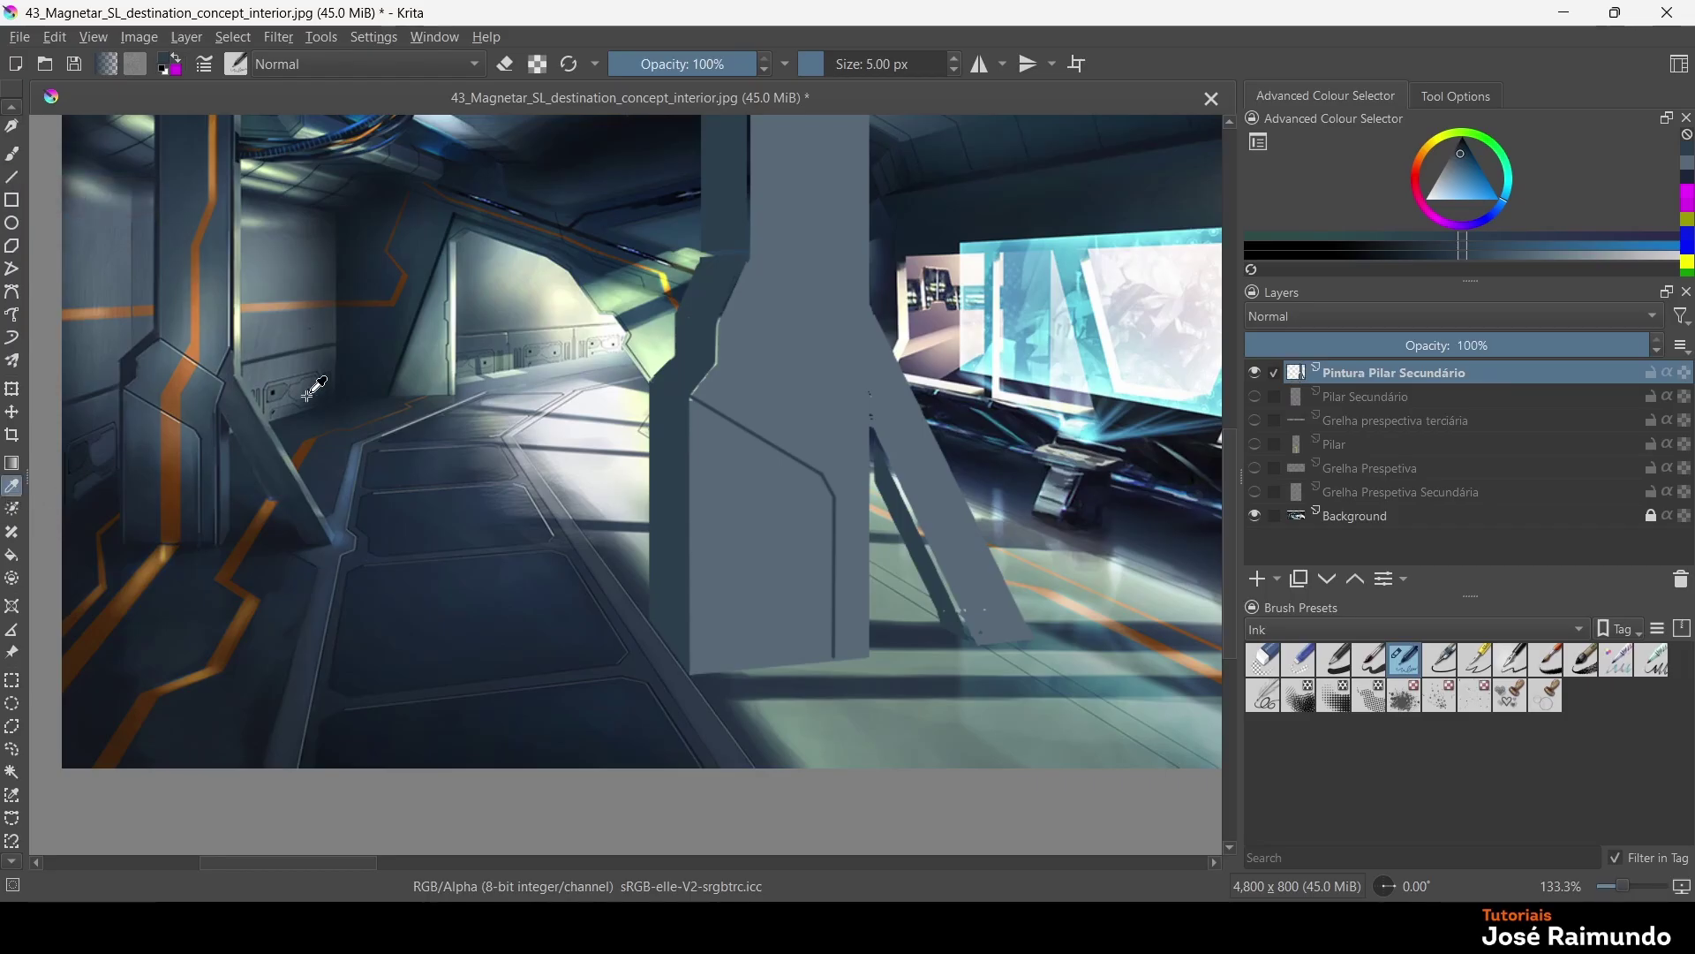
left_click(190, 430)
left_click_drag(190, 430, 231, 424)
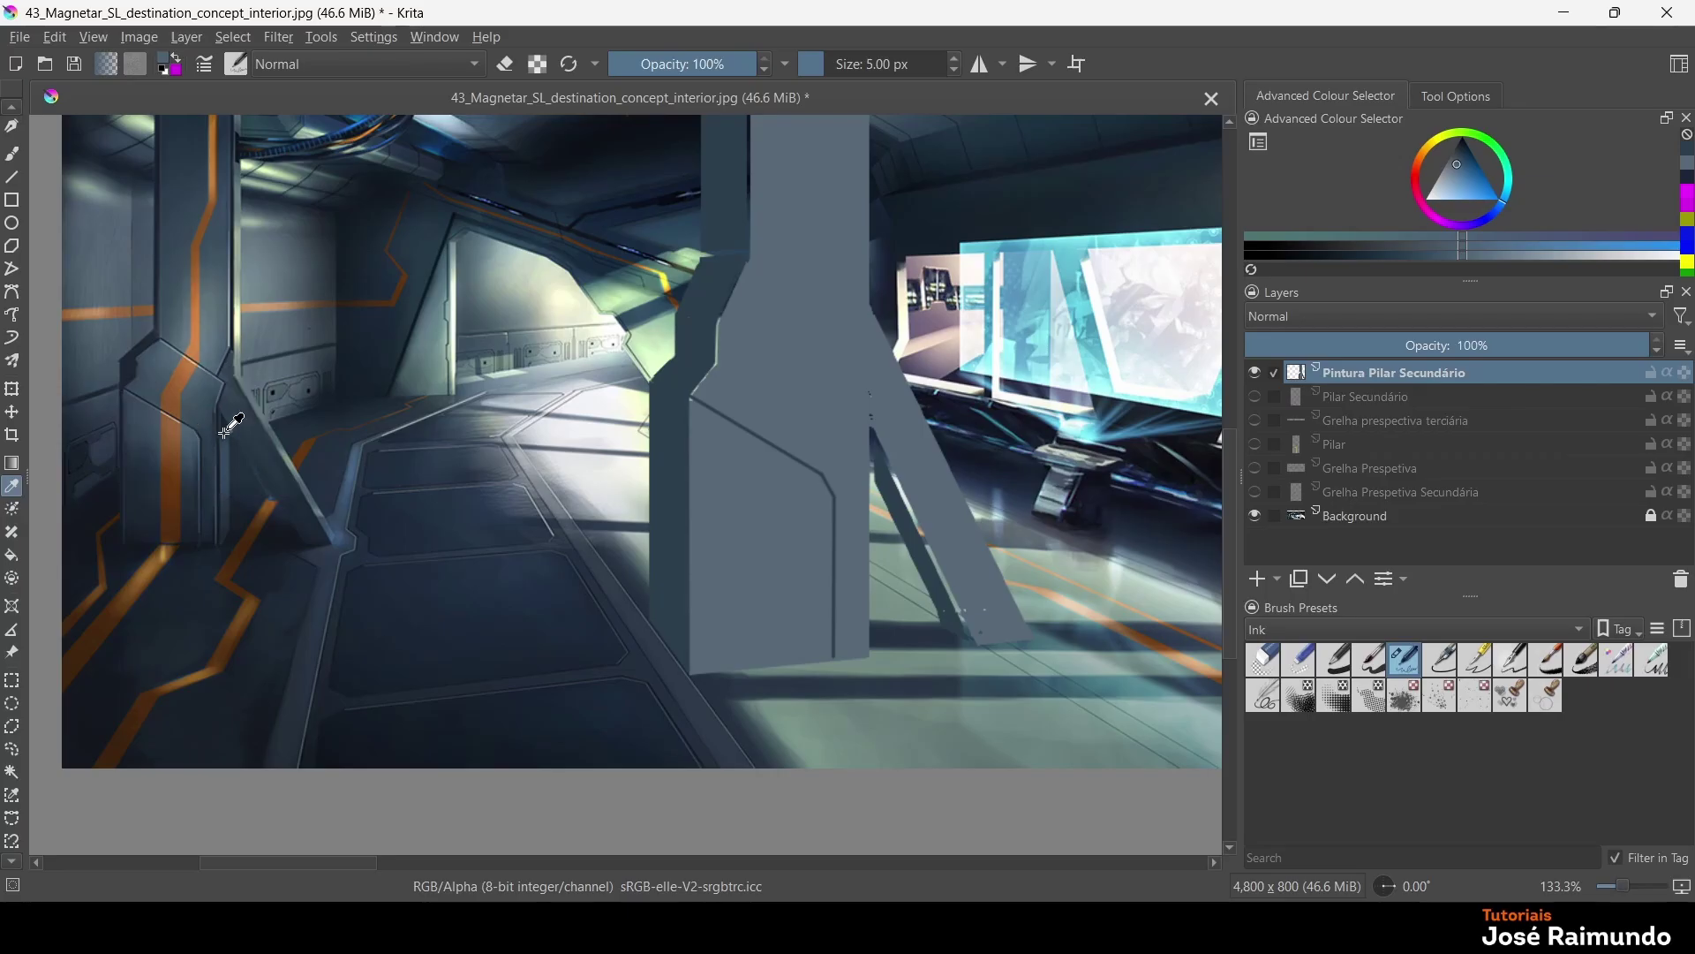
left_click(11, 176)
left_click_drag(690, 399, 819, 477)
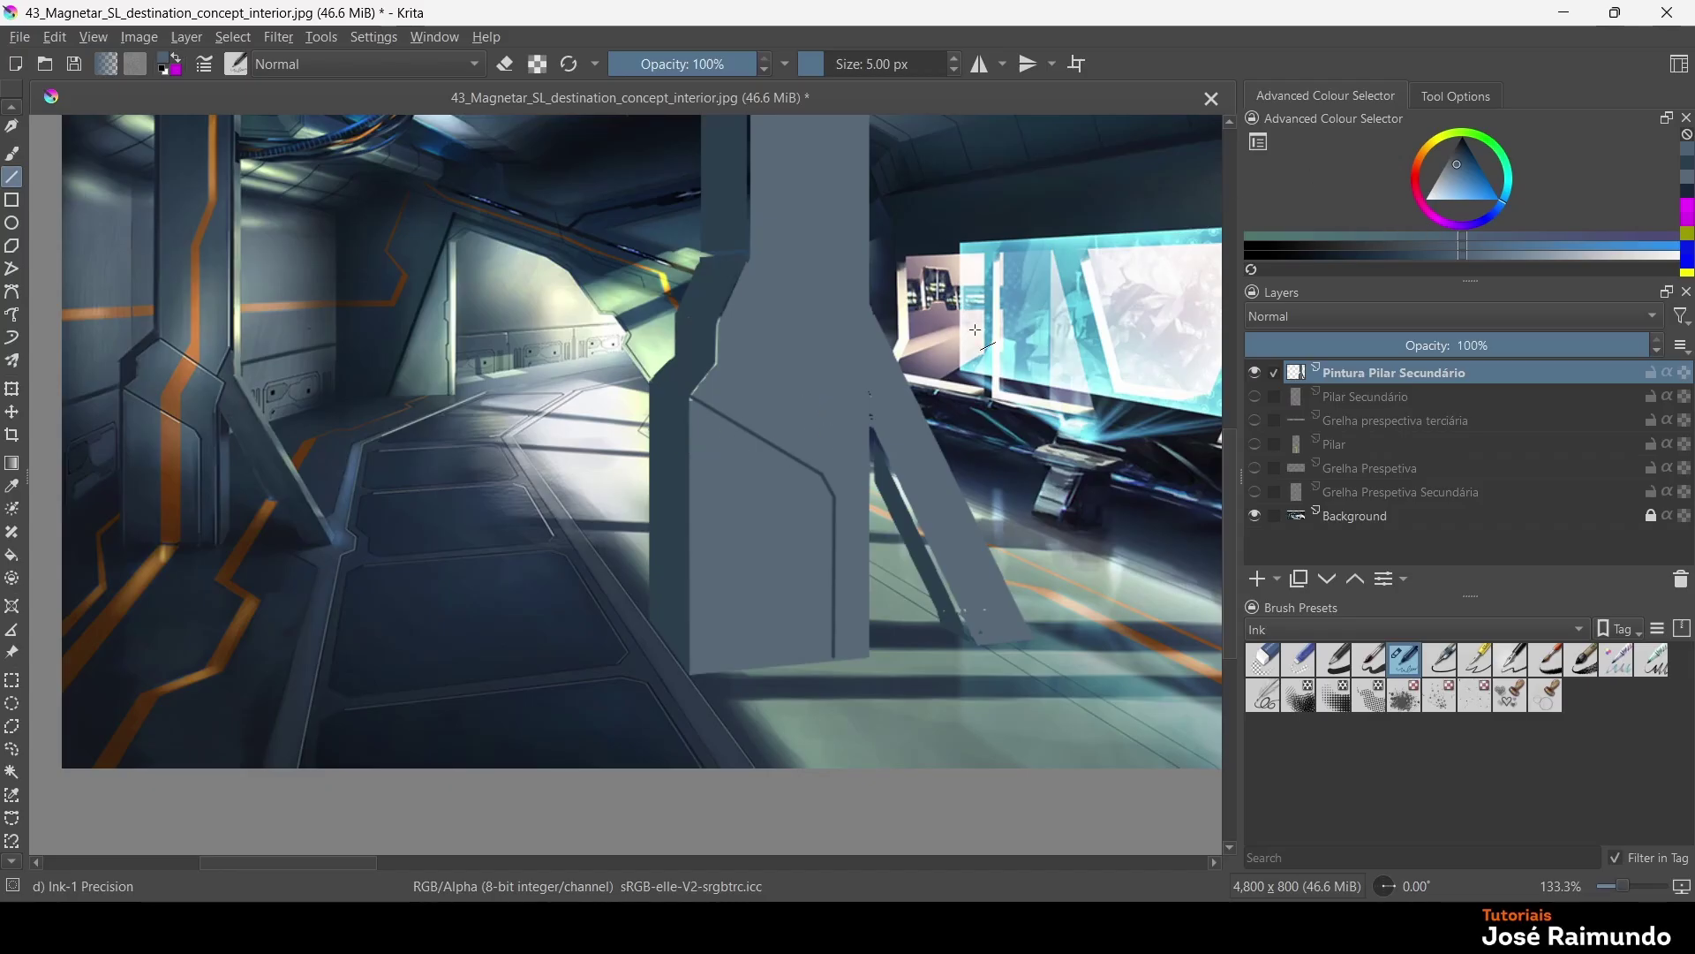
Pick a lighter blue-grey and draw thin highlight lines beside the dark panel outline and down the front face's left edge
left_click(1692, 183)
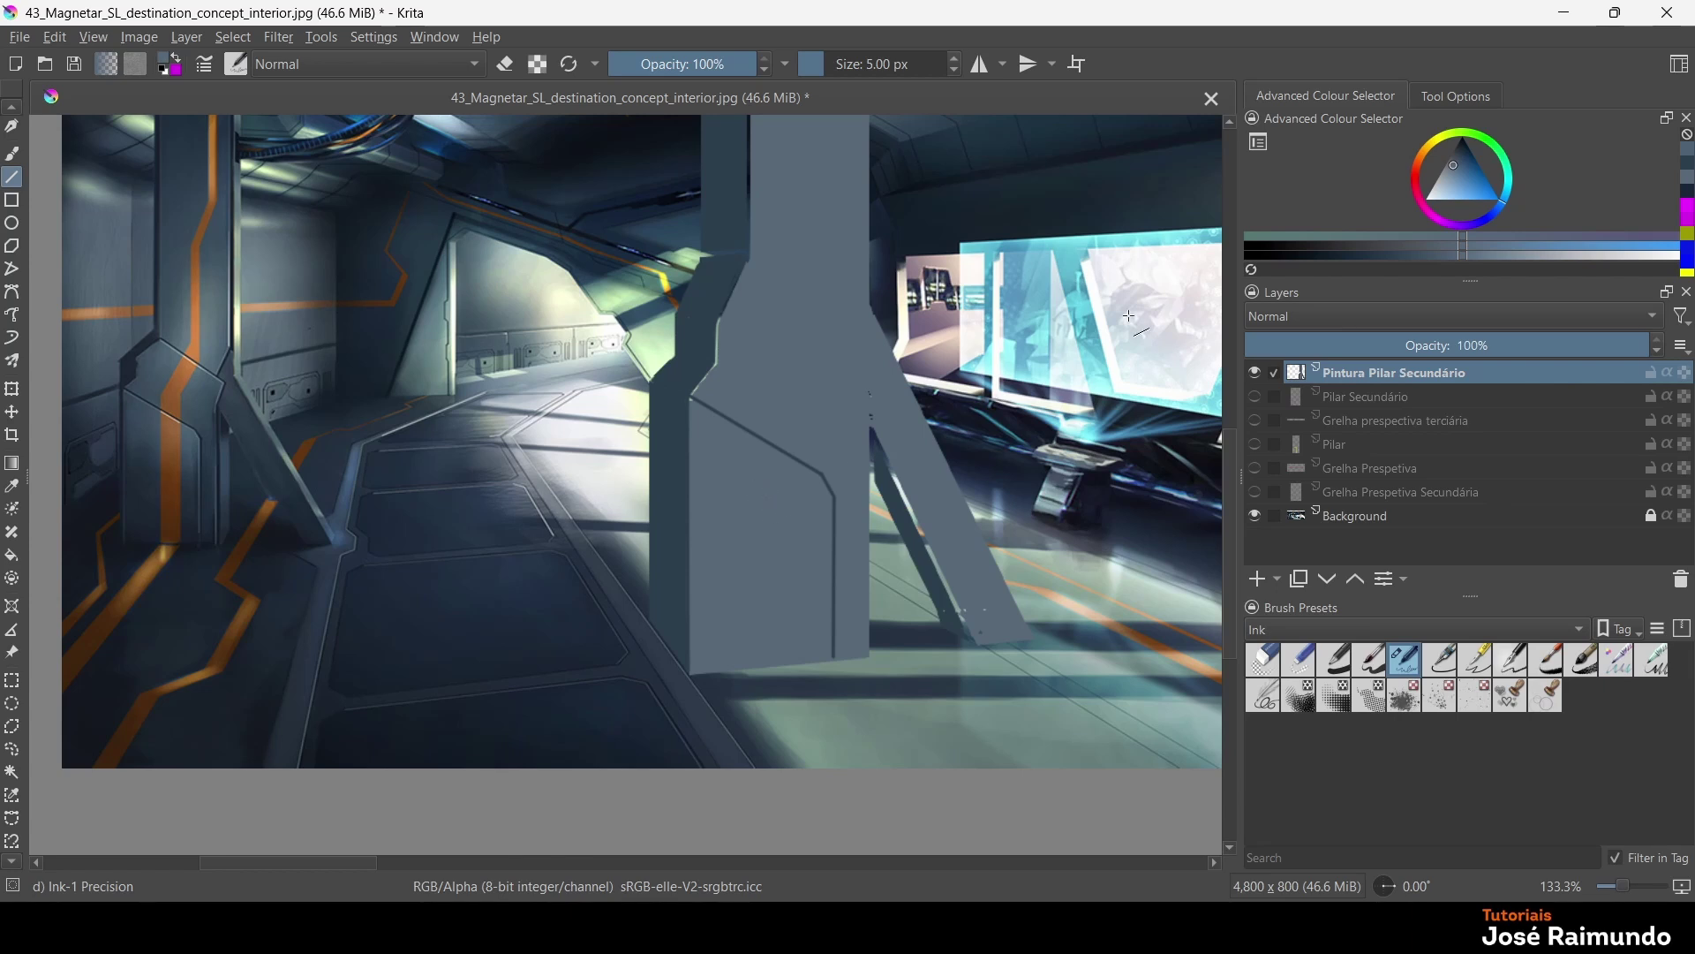
left_click(1447, 167)
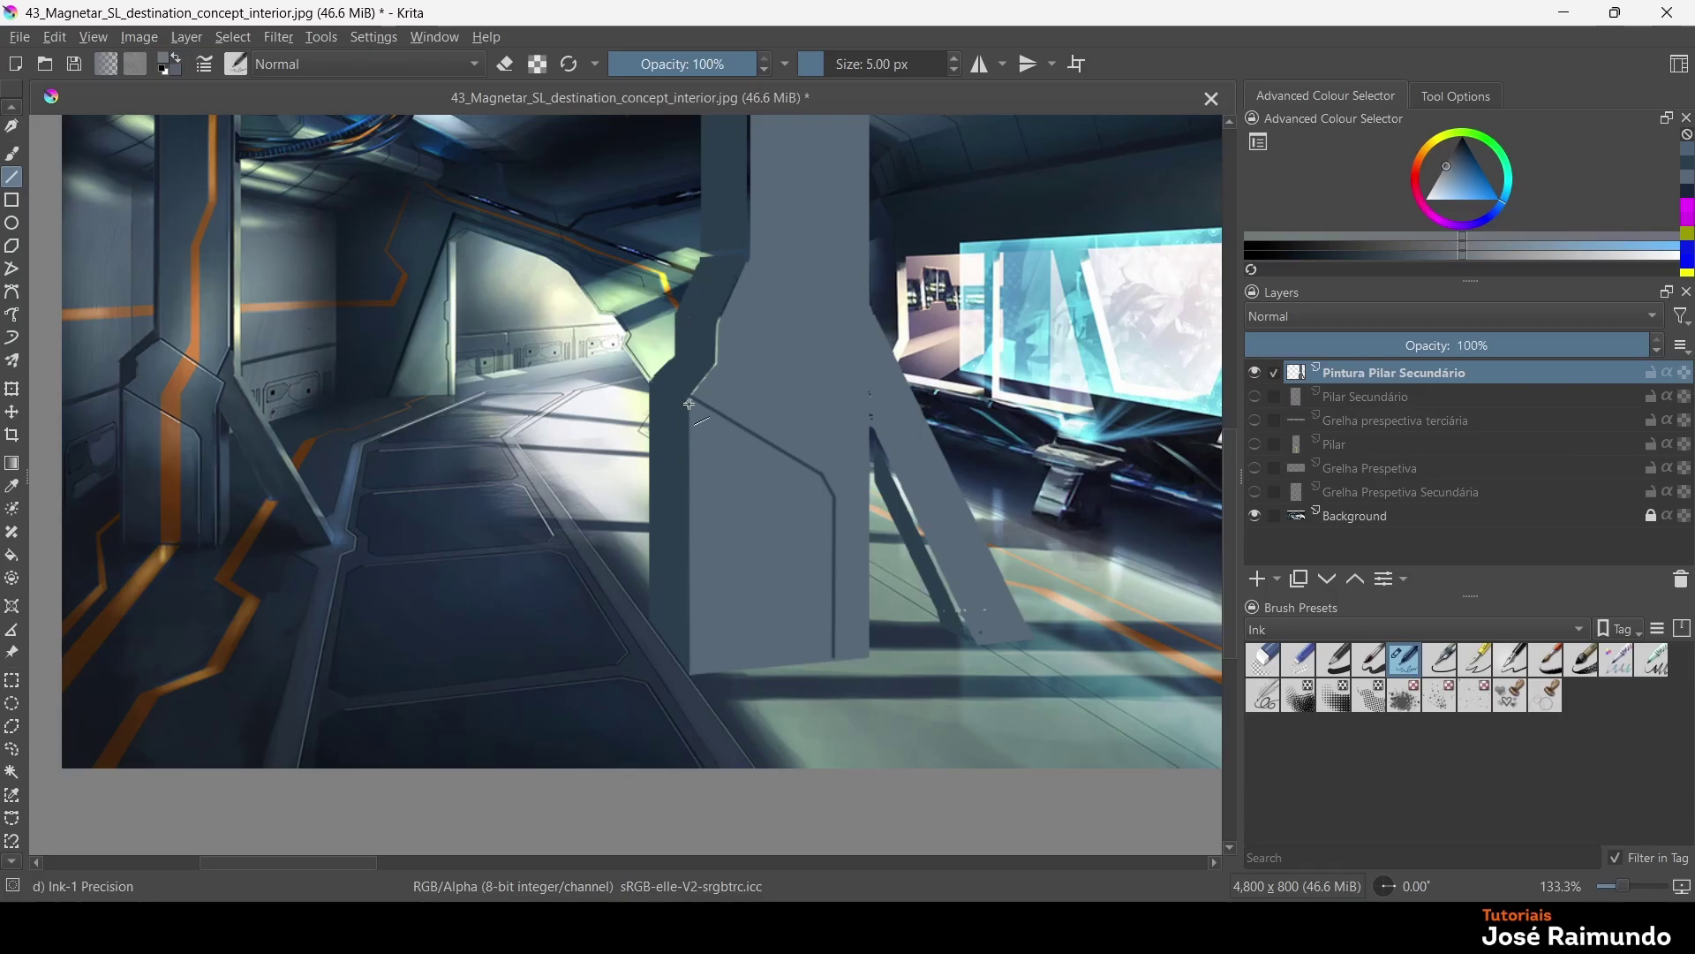
left_click_drag(690, 404, 834, 662)
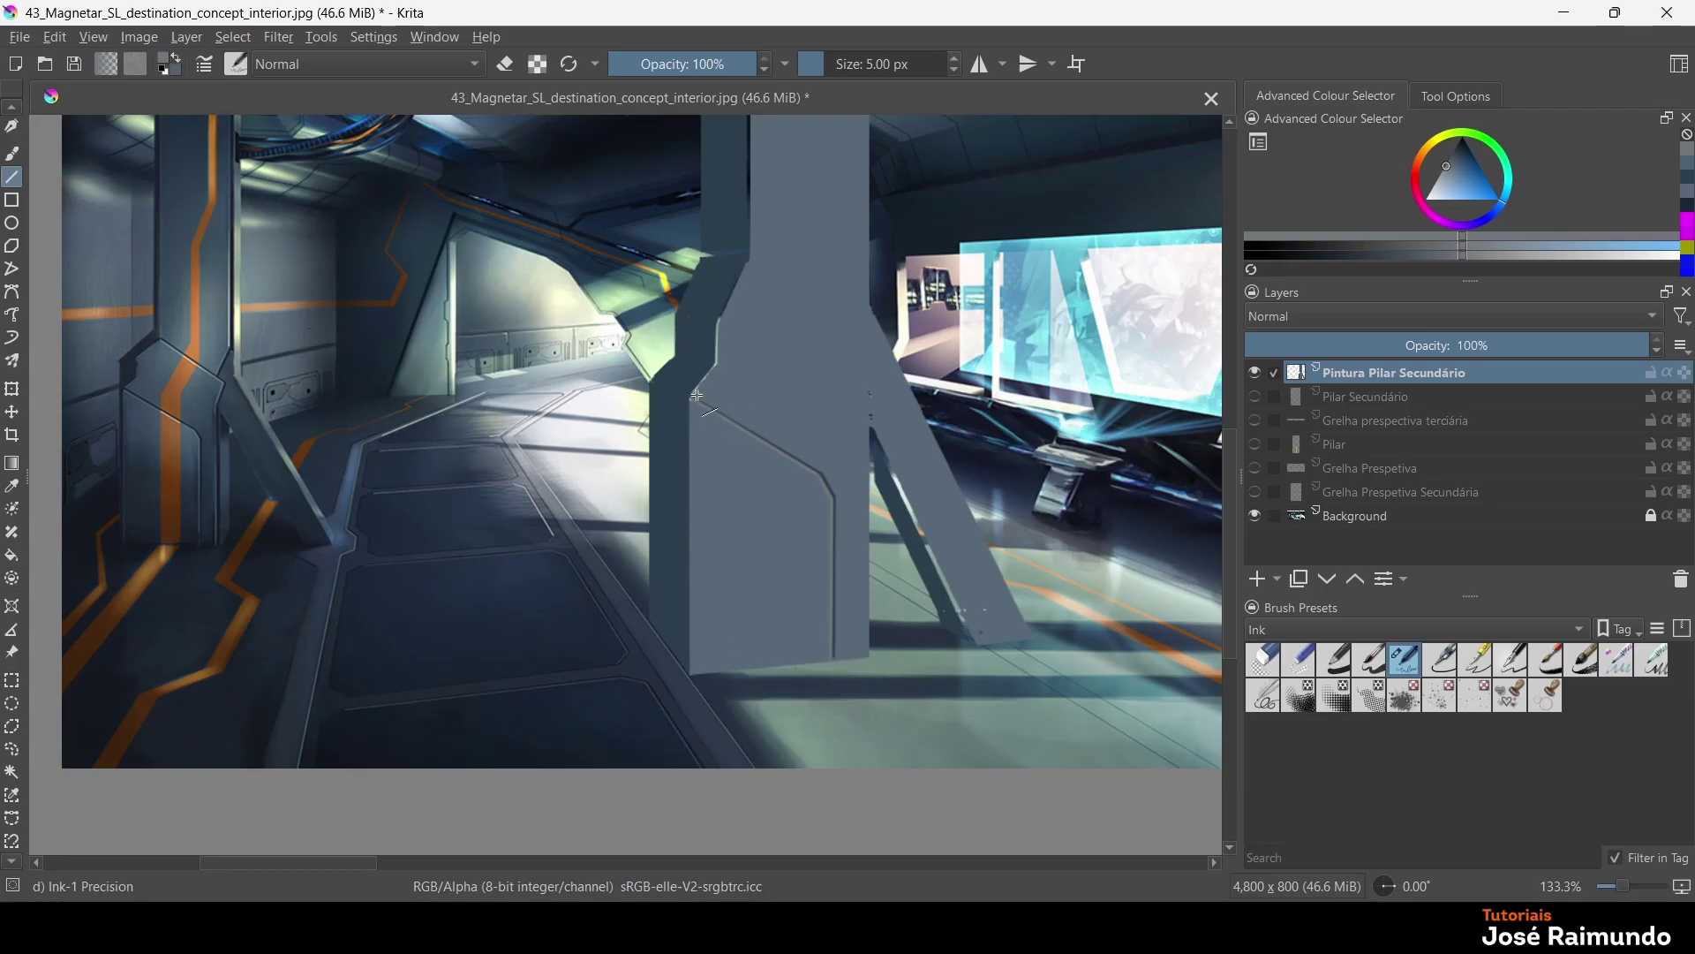
left_click_drag(696, 394, 826, 470)
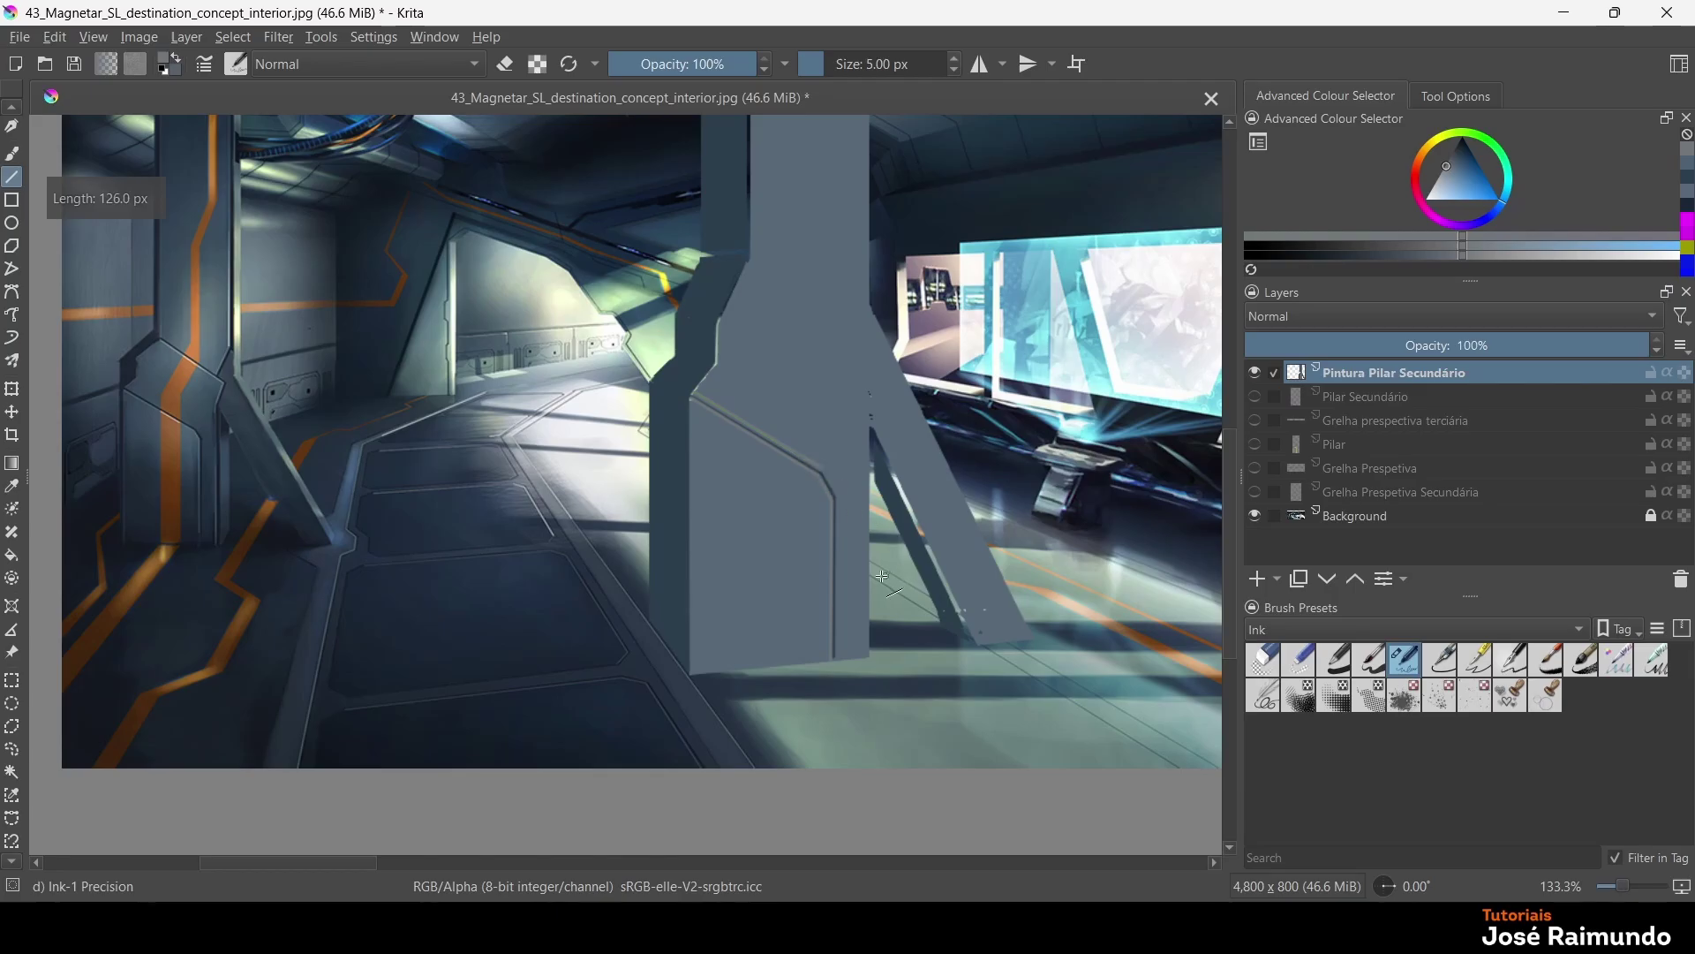
left_click_drag(834, 481, 839, 658)
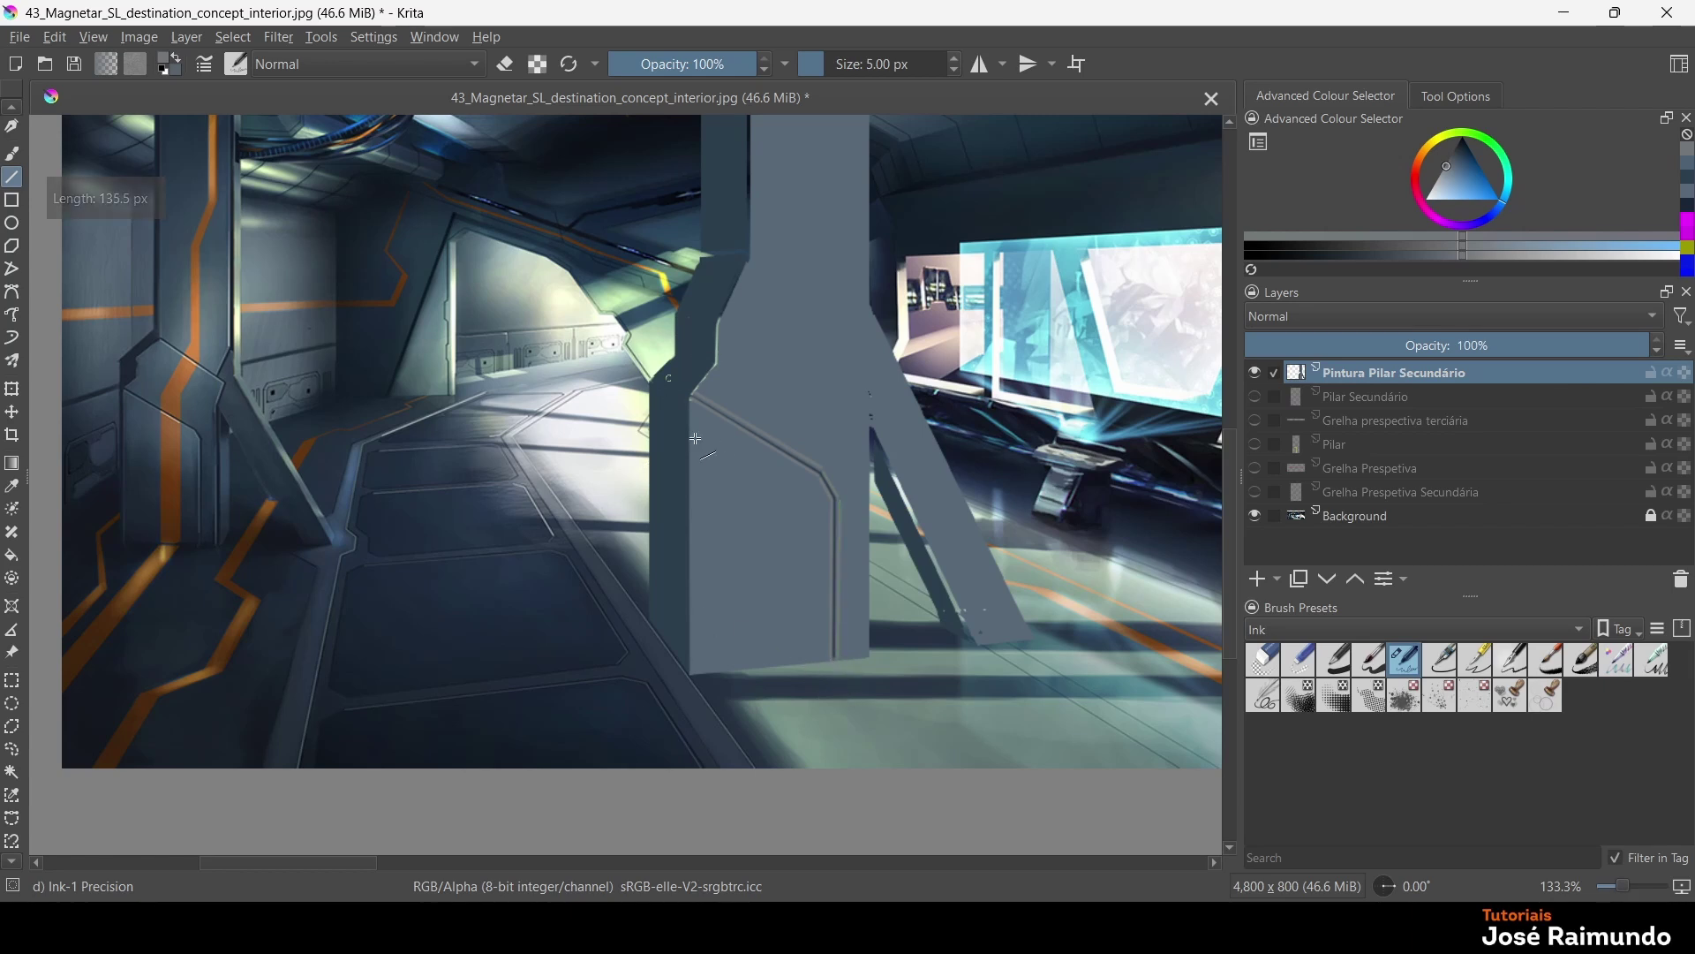
left_click_drag(692, 399, 682, 652)
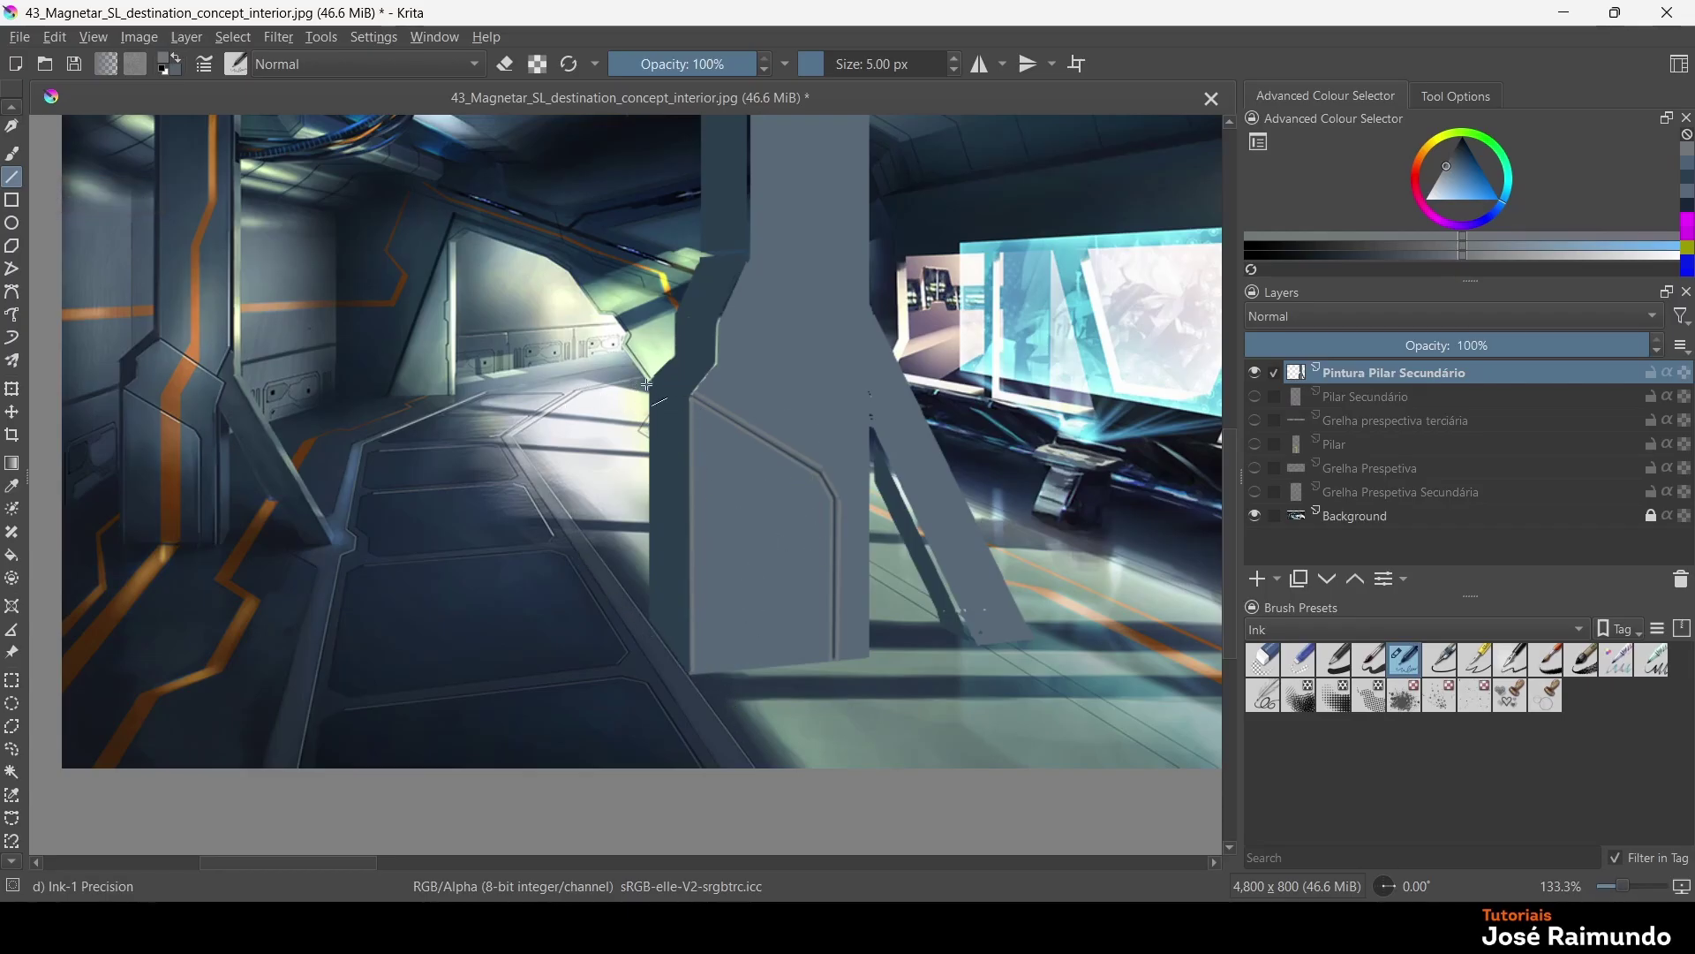
Pick a dark blue and draw straight crease lines across the bends of the large pillar's shaded side face
left_click(1688, 188)
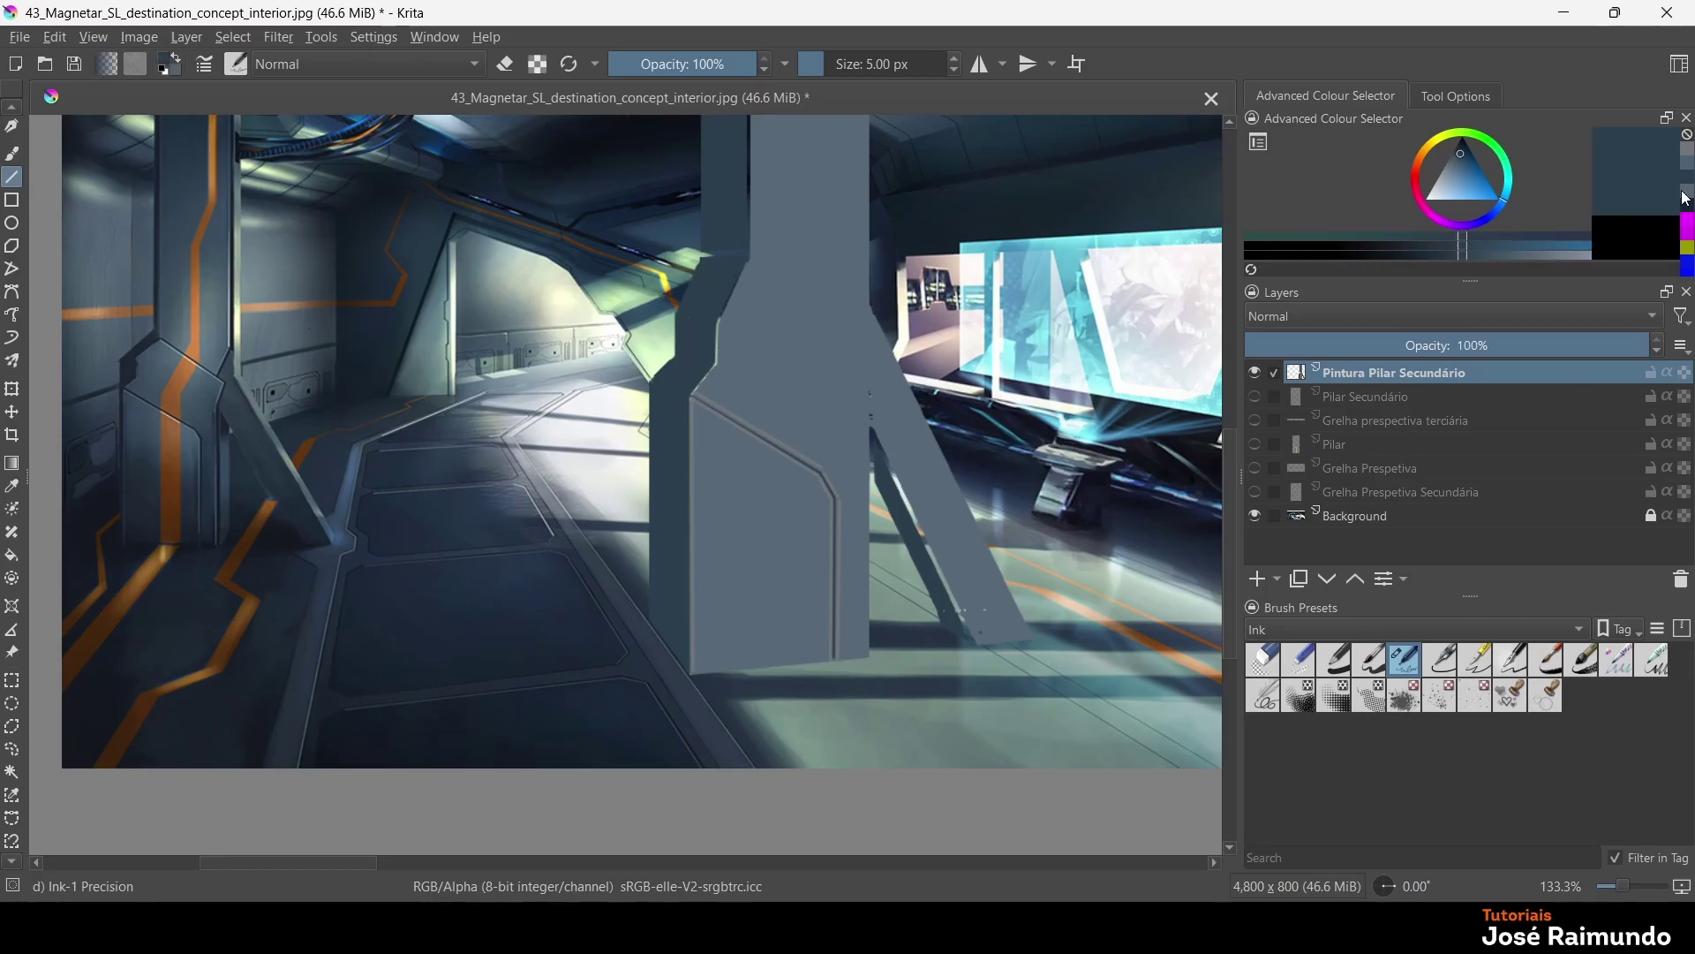
left_click(1455, 158)
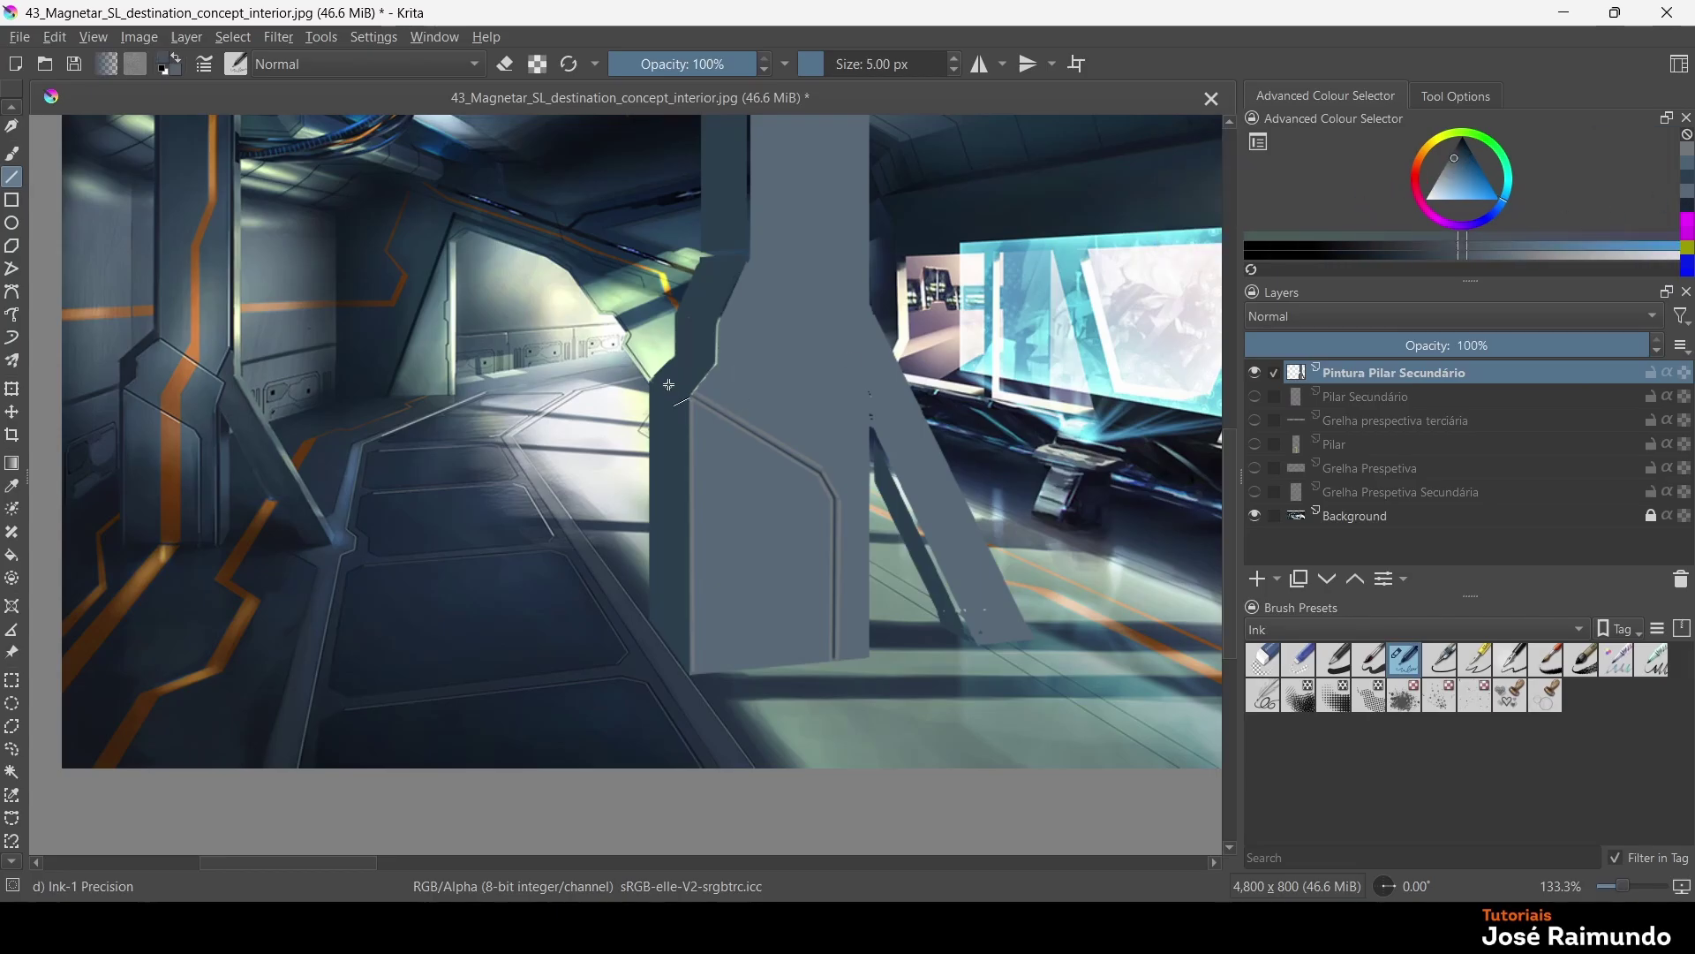
mouse_move(653, 381)
left_mouse_down()
mouse_move(699, 412)
mouse_move(718, 465)
left_mouse_up()
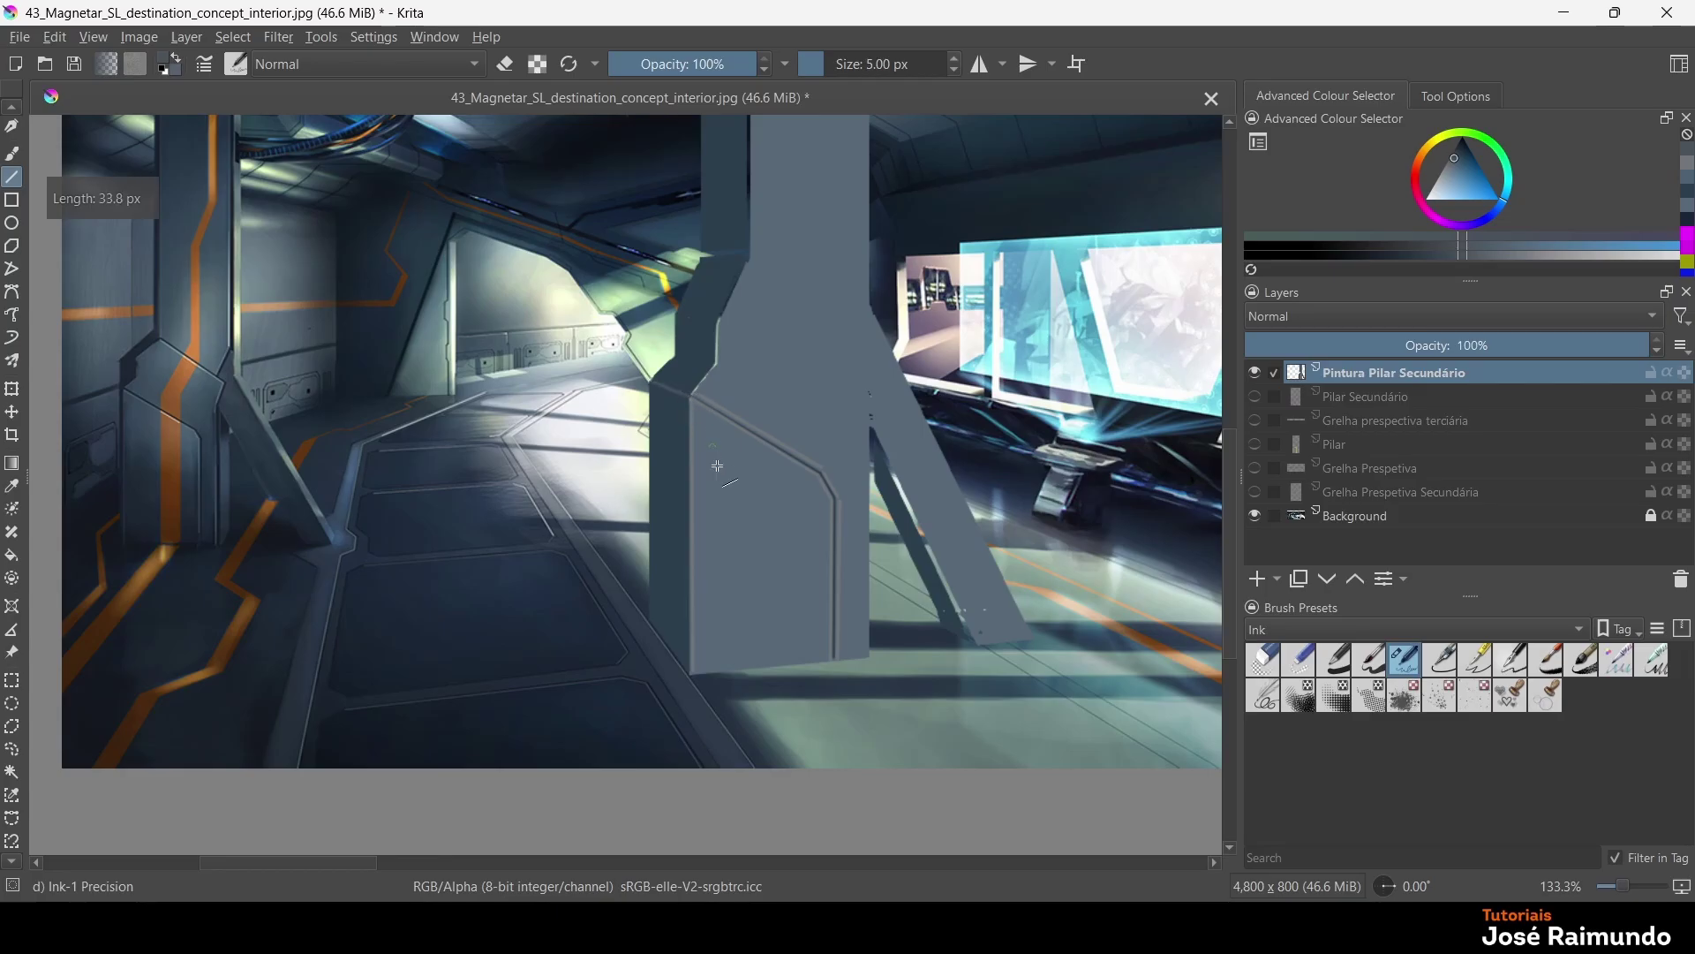
mouse_move(727, 372)
left_mouse_down()
mouse_move(696, 359)
mouse_move(725, 379)
mouse_move(736, 500)
left_mouse_up()
left_click_drag(671, 416, 691, 397)
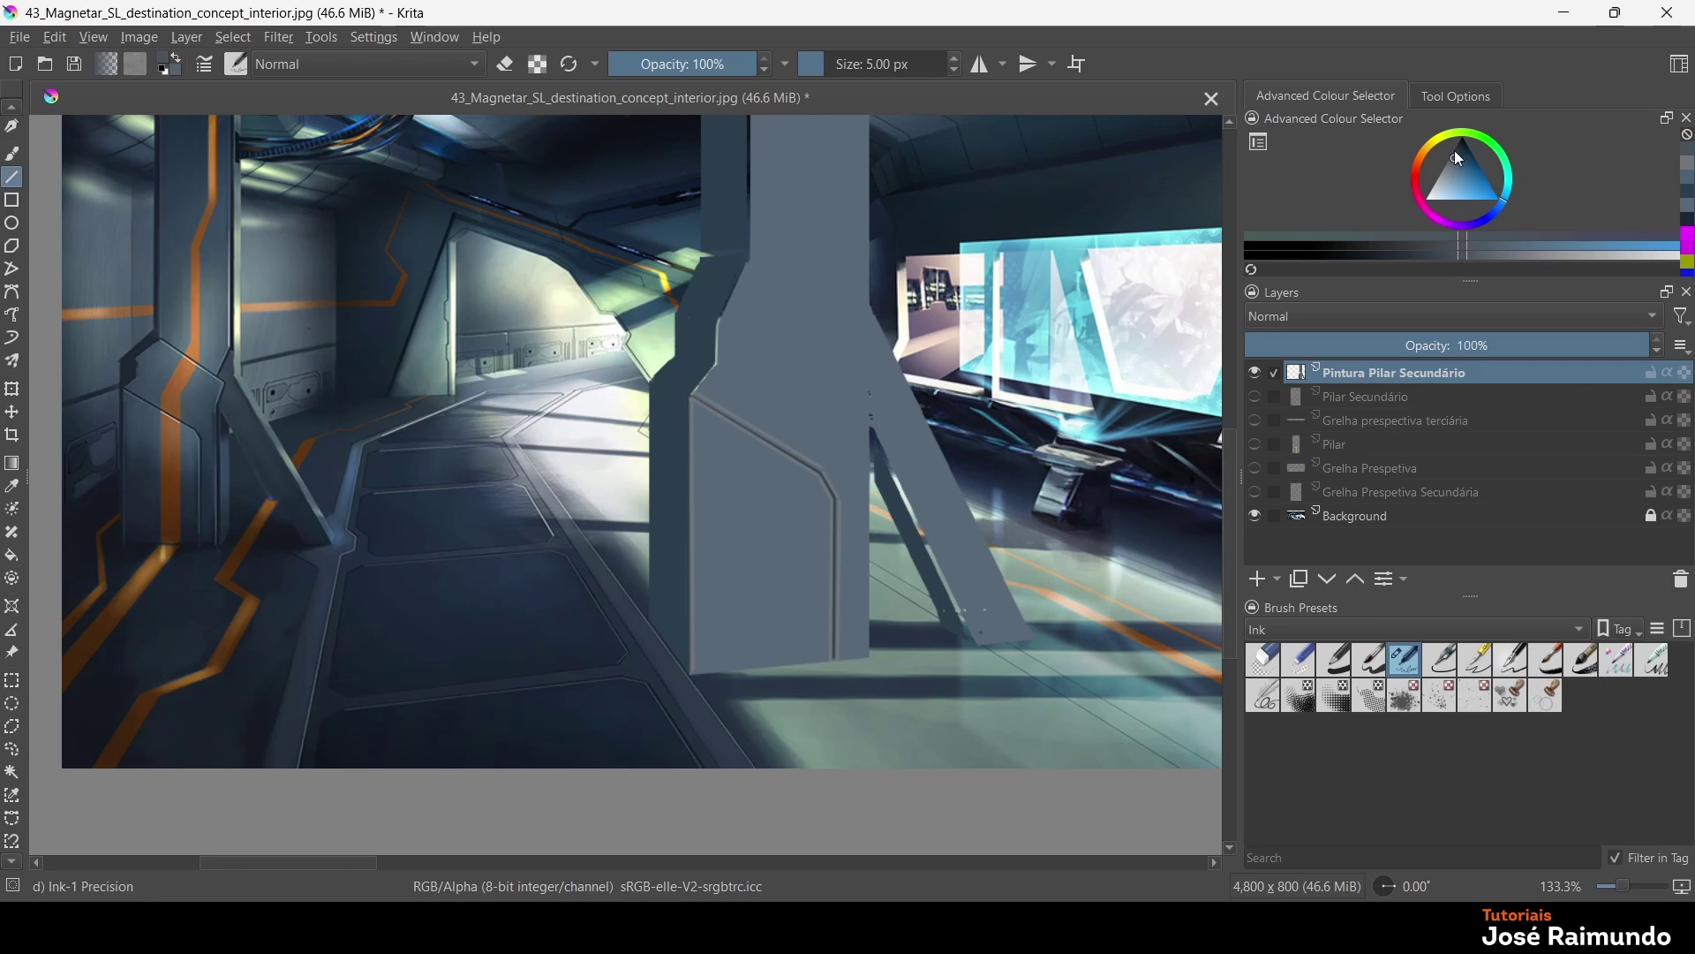
left_click_drag(1453, 151, 1459, 148)
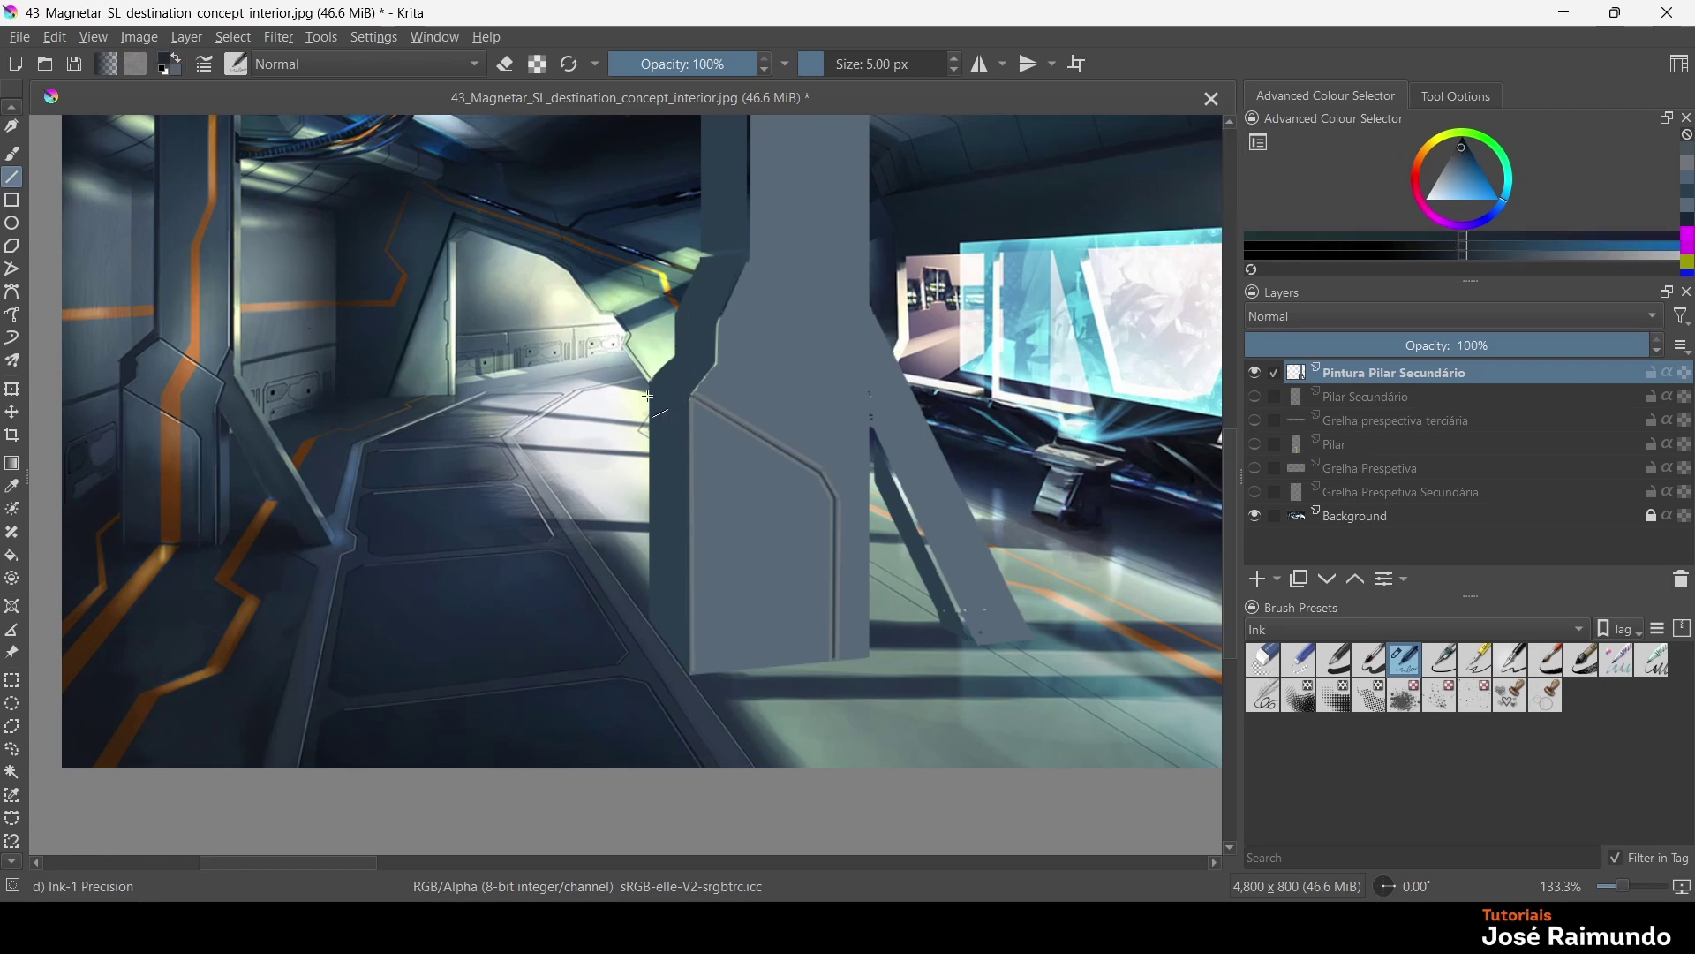
mouse_move(650, 382)
left_mouse_down()
mouse_move(695, 397)
mouse_move(678, 313)
mouse_move(721, 324)
mouse_move(711, 258)
mouse_move(748, 259)
left_mouse_up()
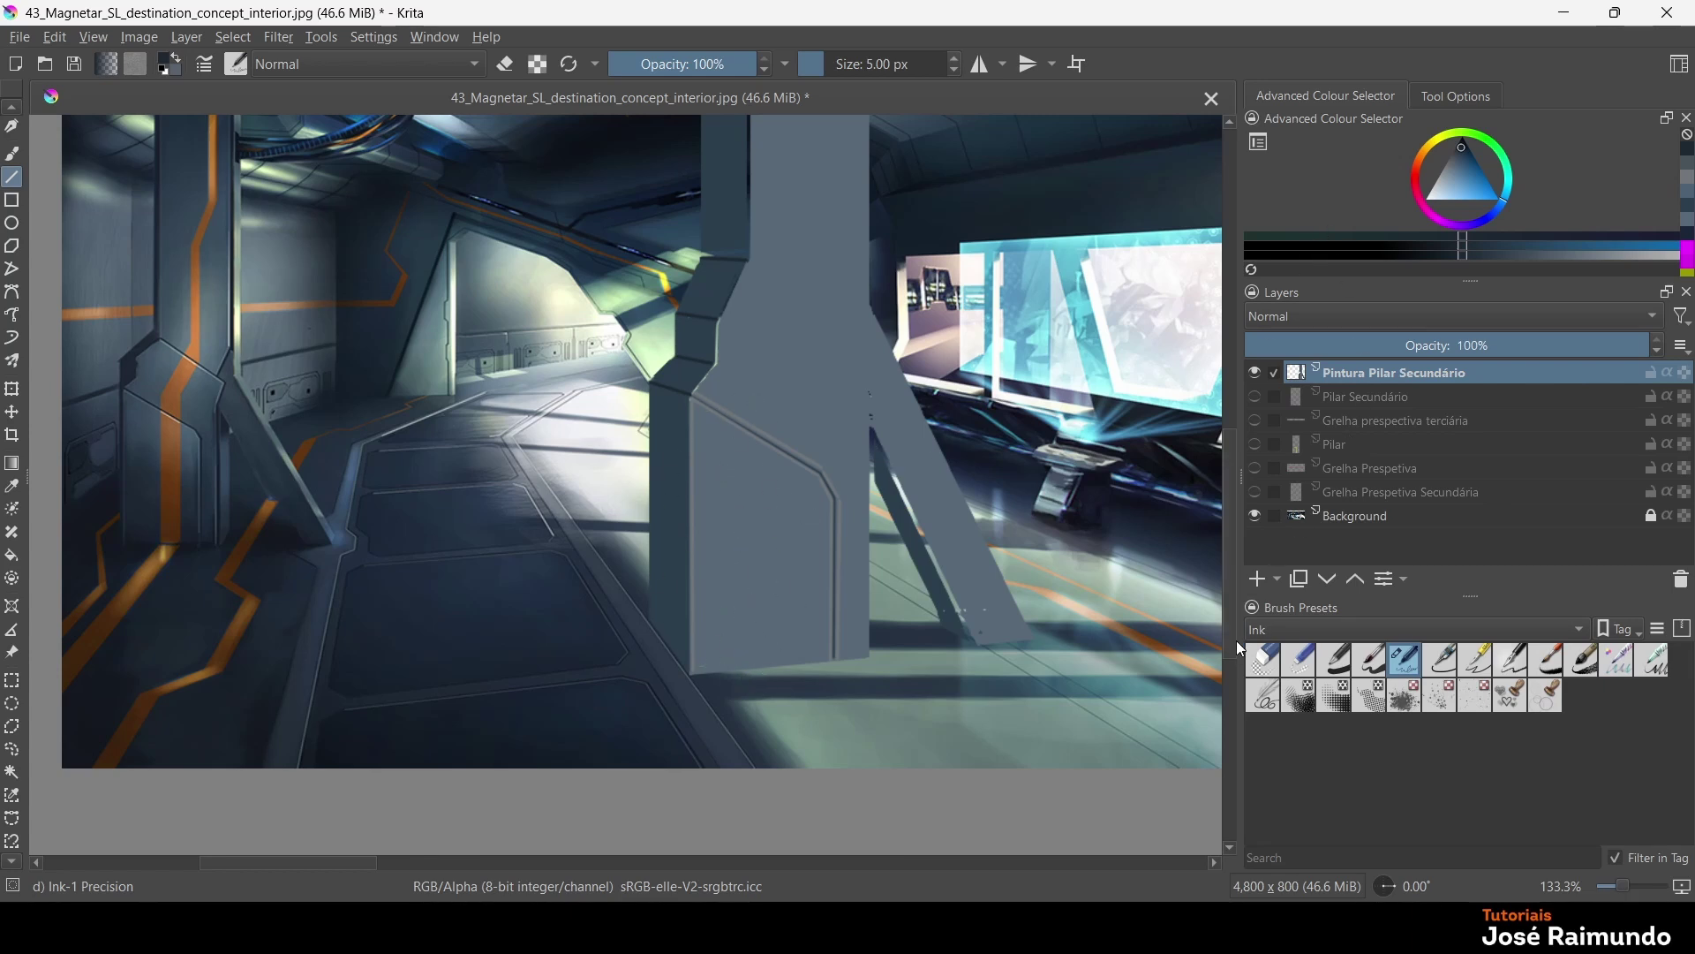
Add a new paint layer with Multiply blending and choose a near-black paint colour
left_click(1261, 581)
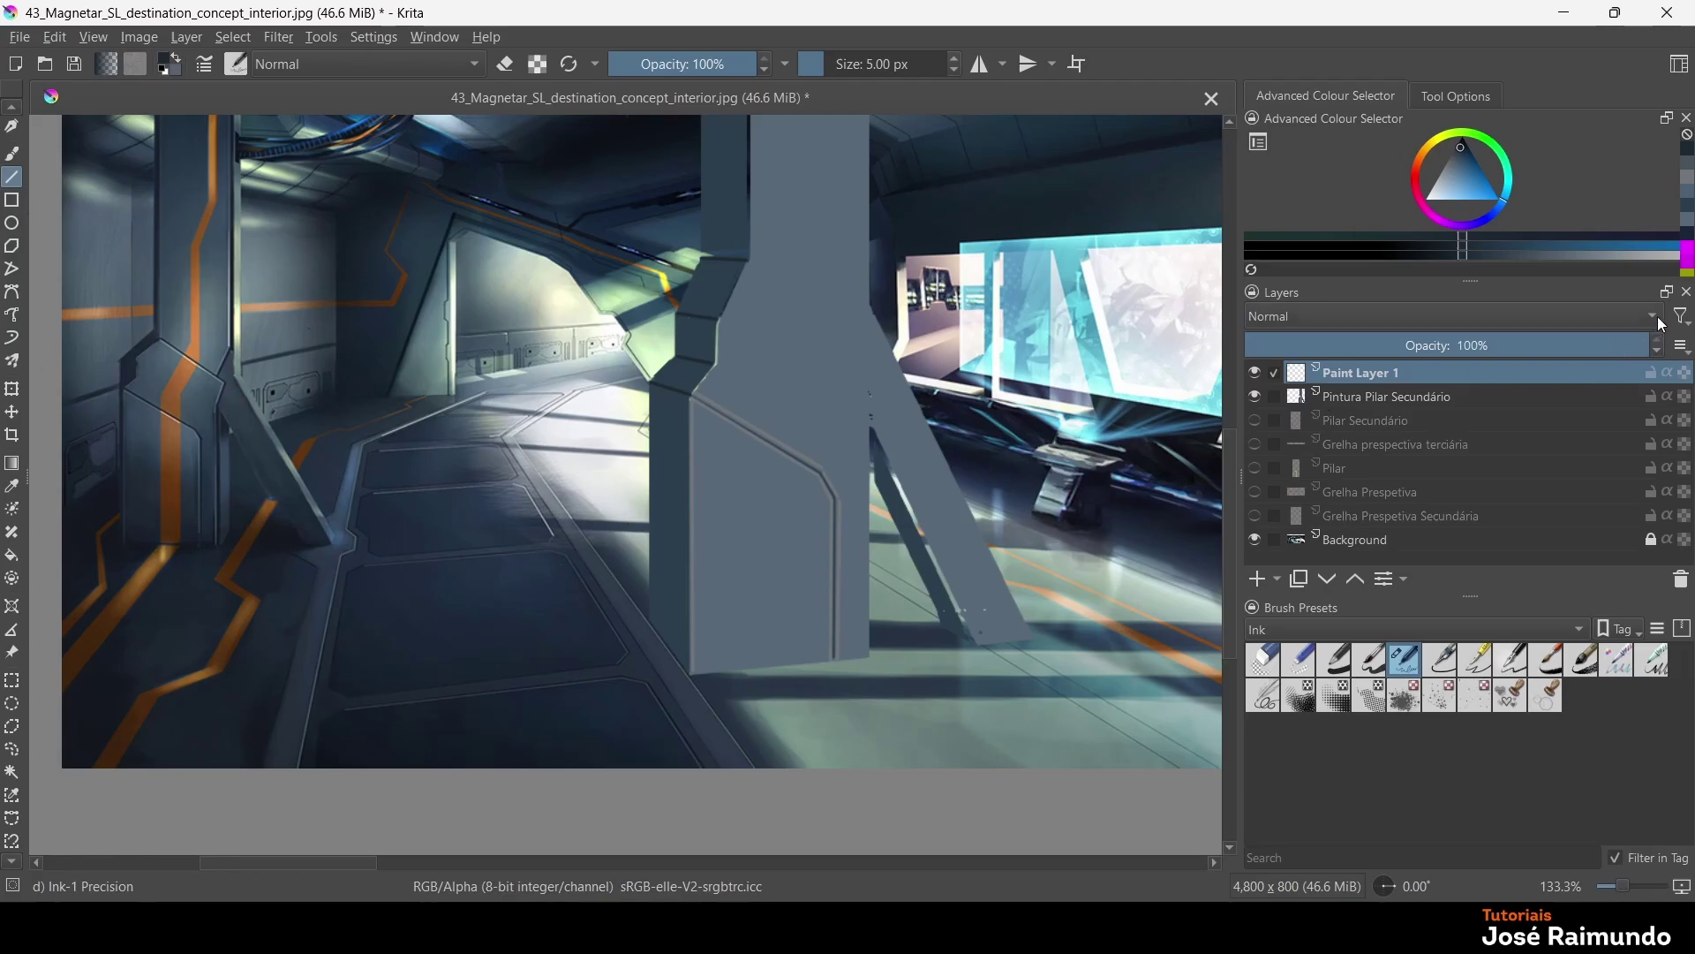
left_click(1659, 326)
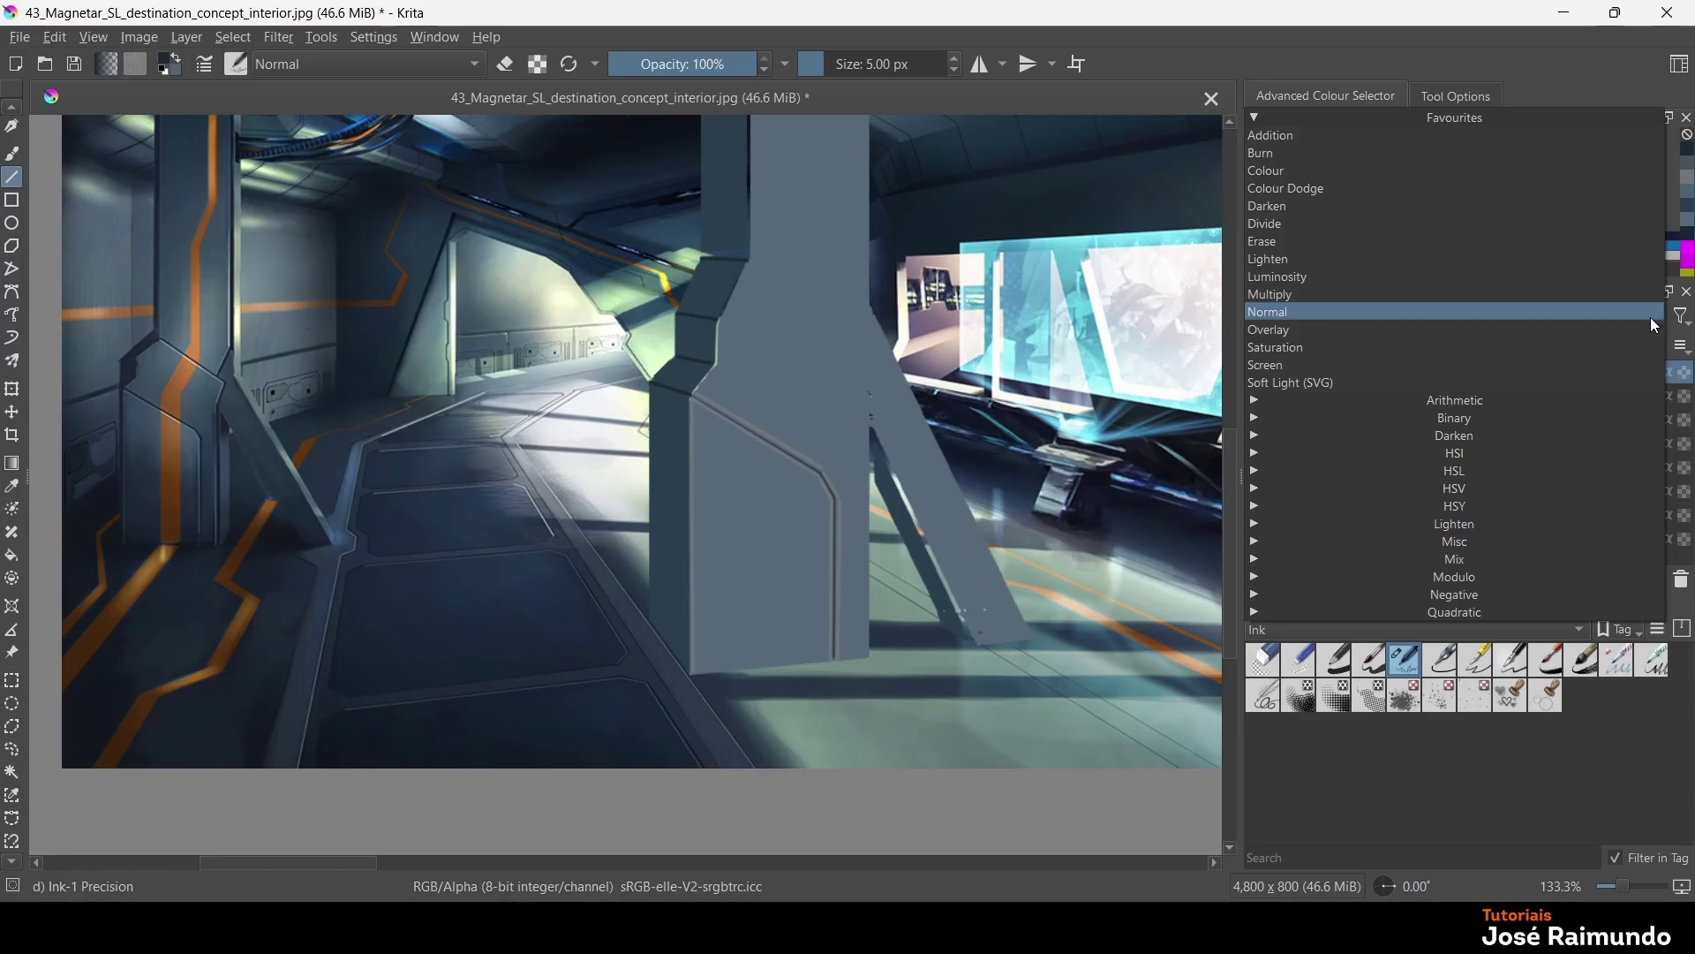
left_click(1448, 307)
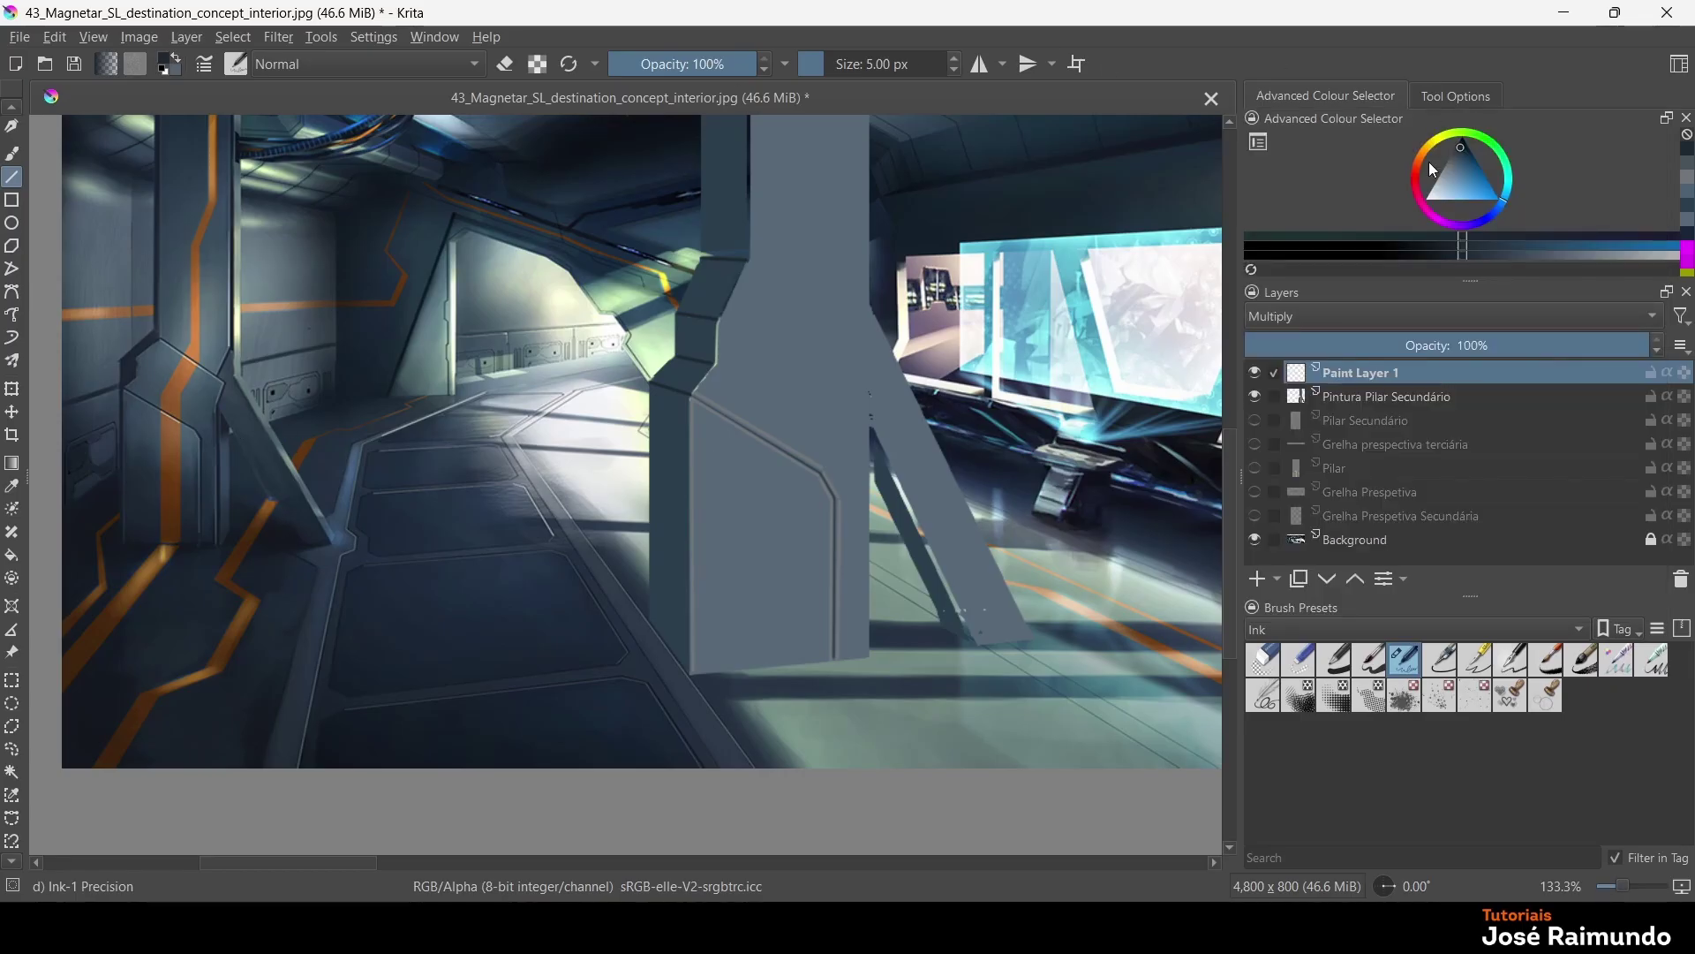
left_click(1465, 154)
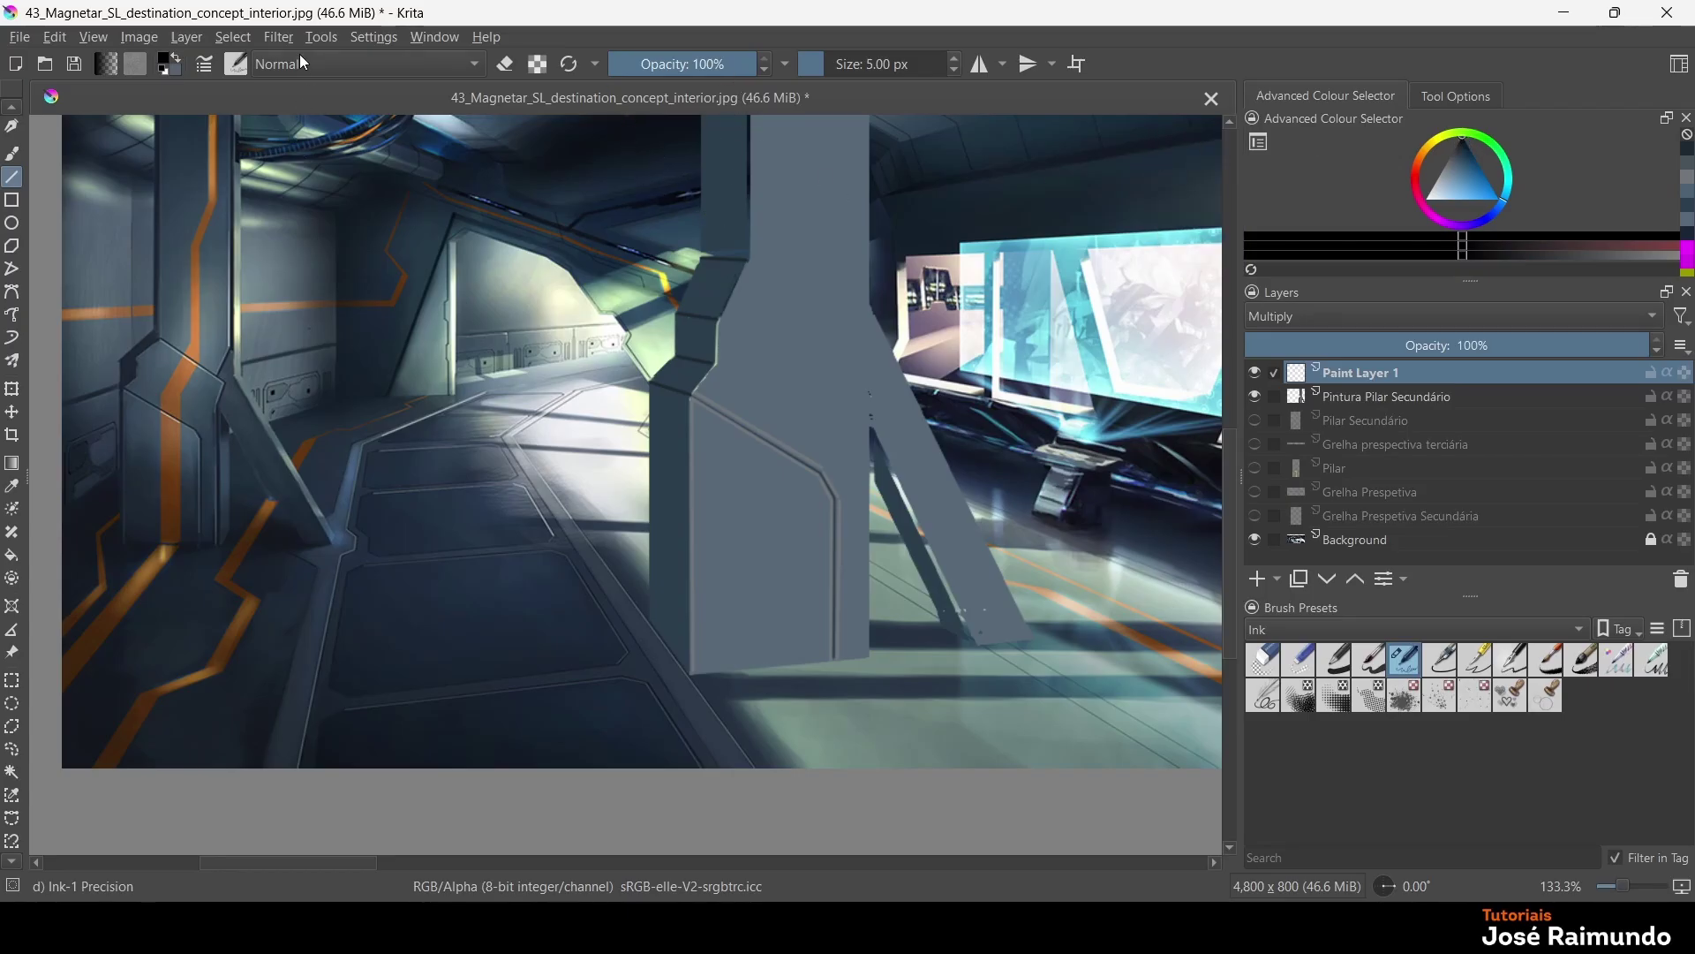
Choose the Airbrush Soft preset from the Digital brushes and reduce its size to 23.33 px
left_click(242, 65)
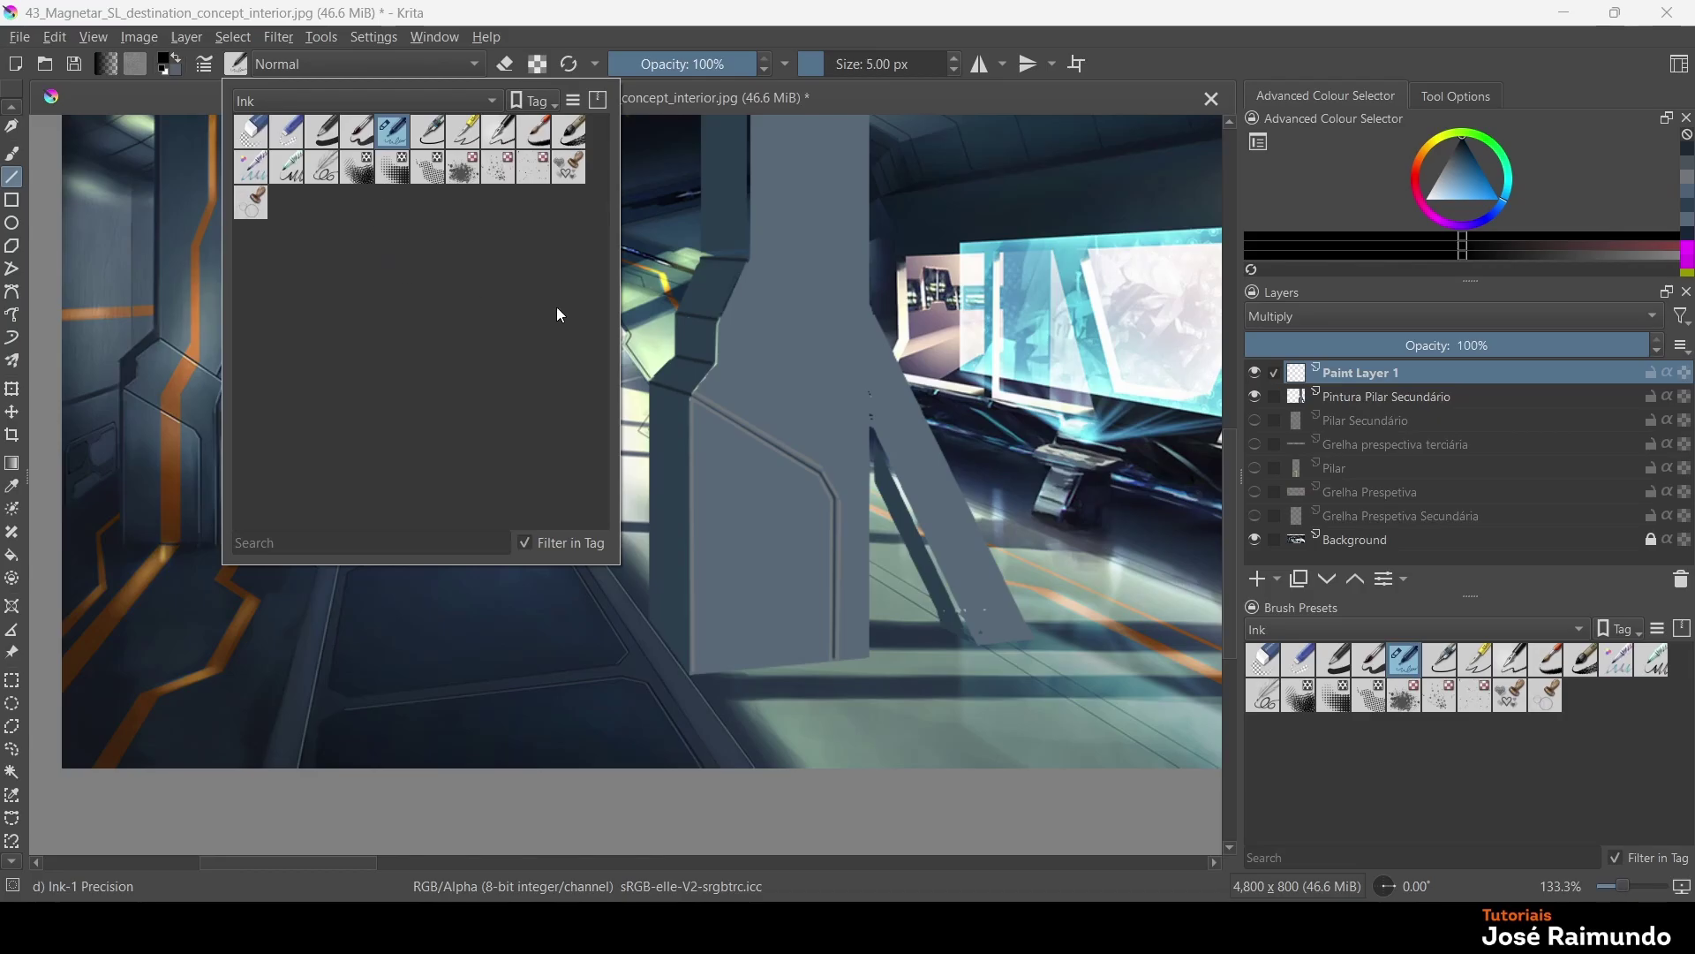
left_click(497, 102)
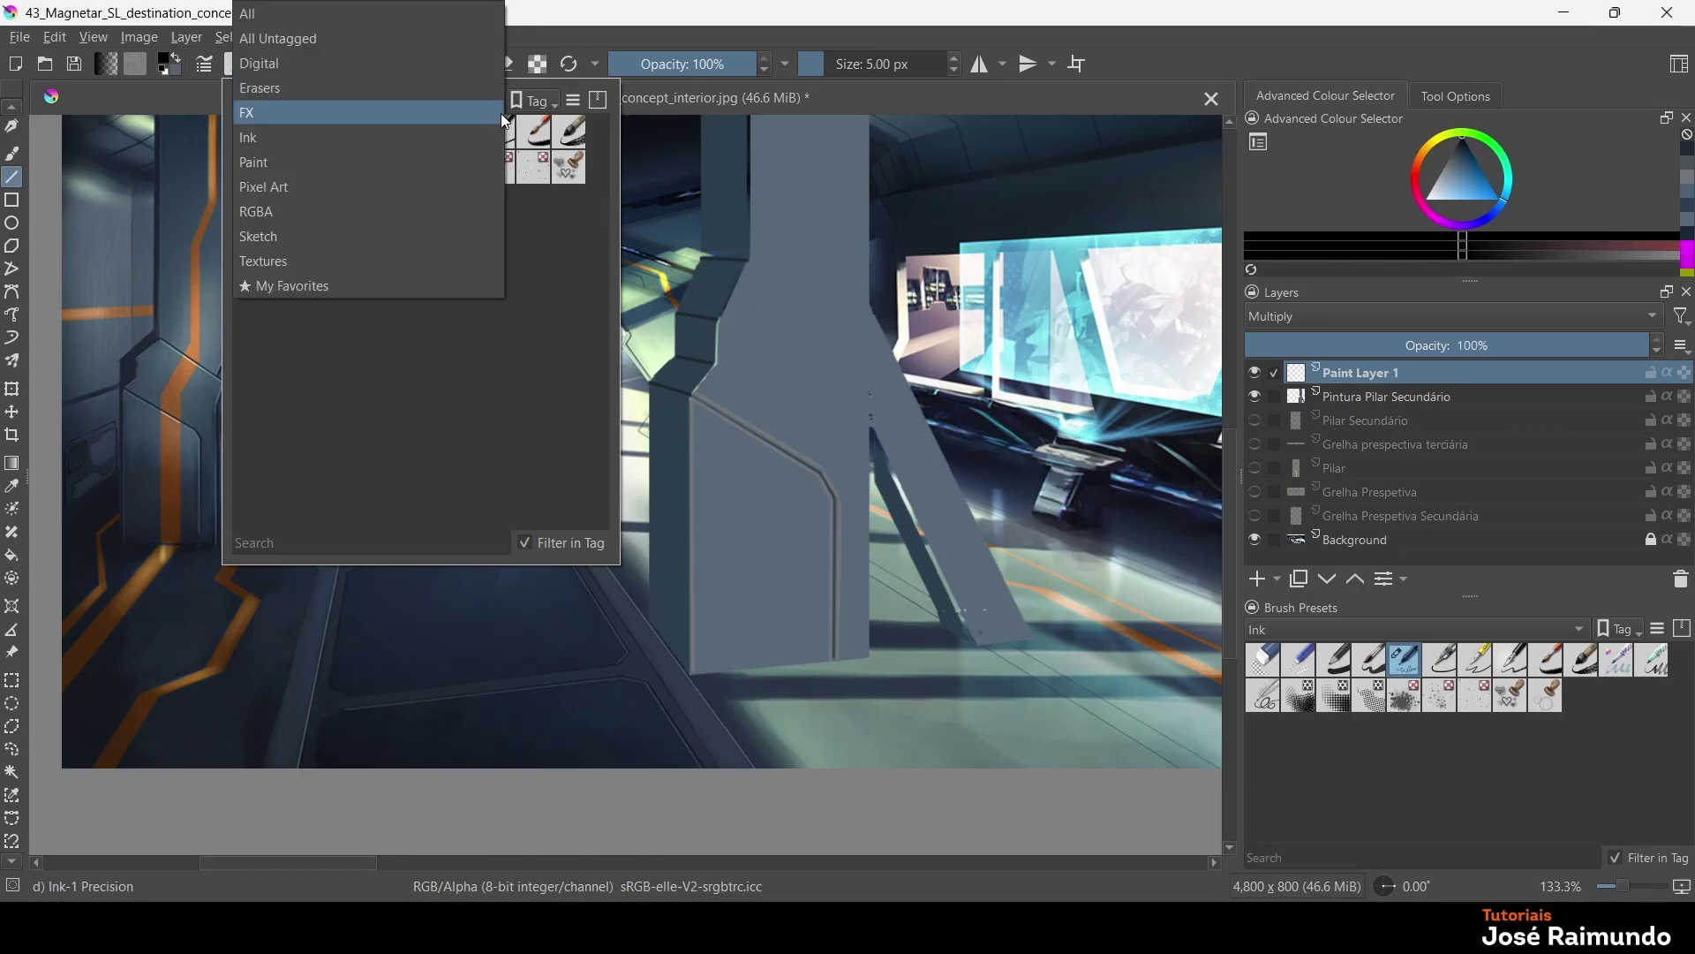
left_click(354, 162)
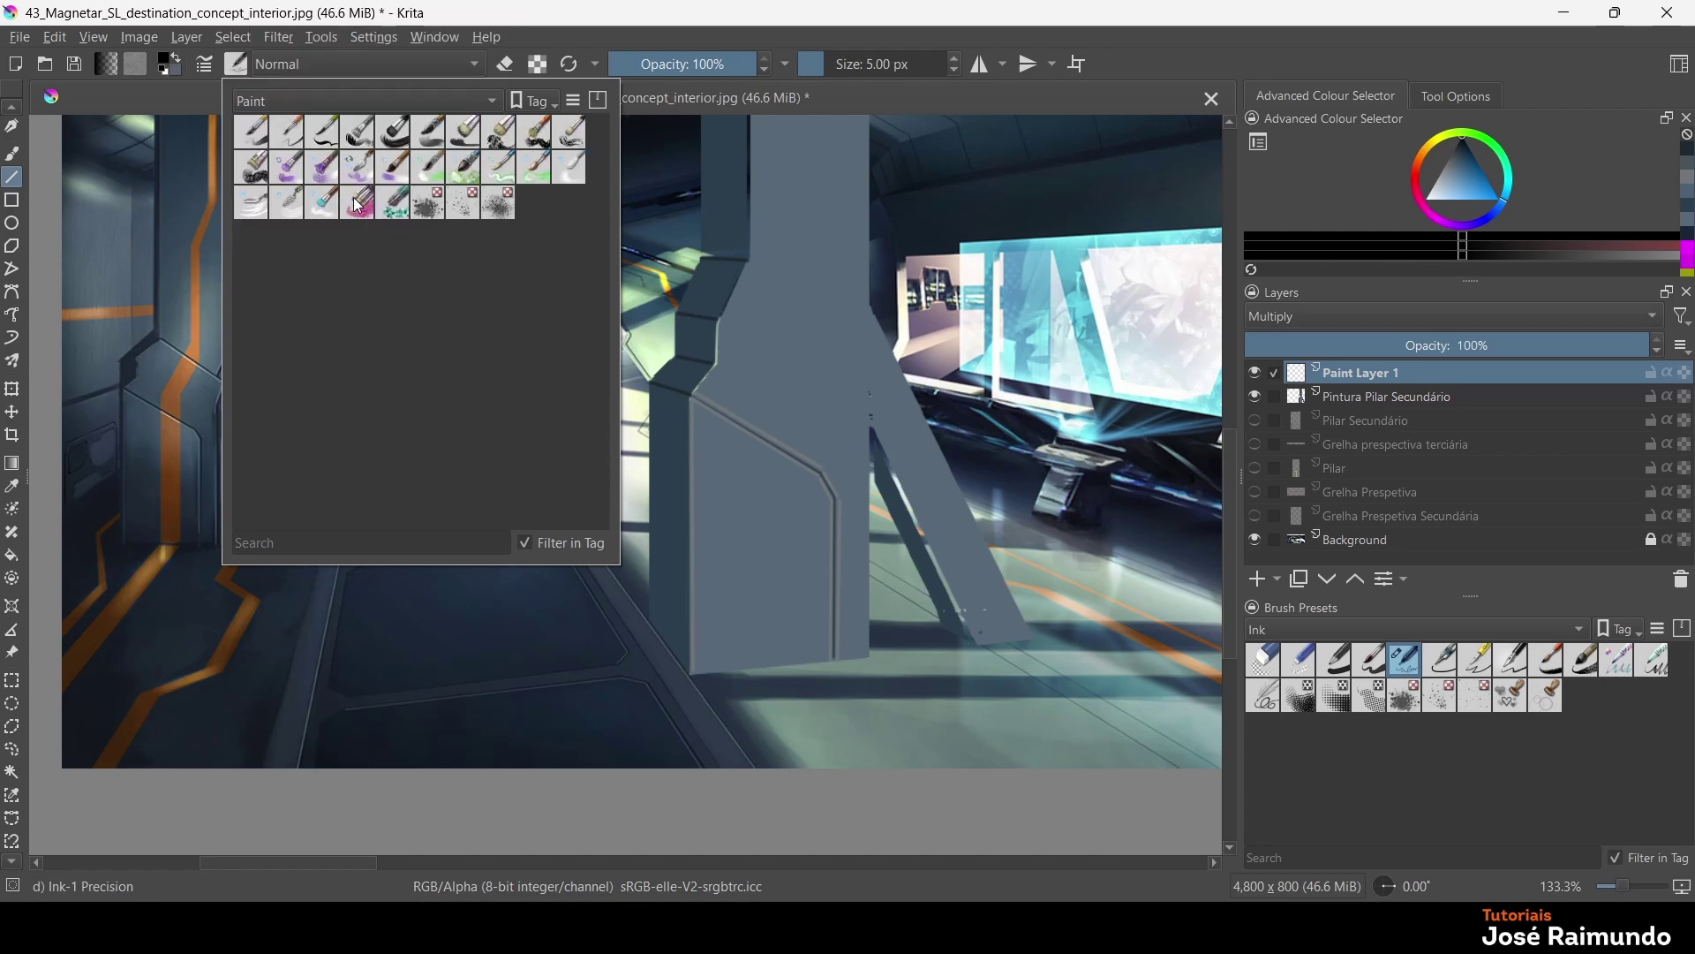
left_click(495, 104)
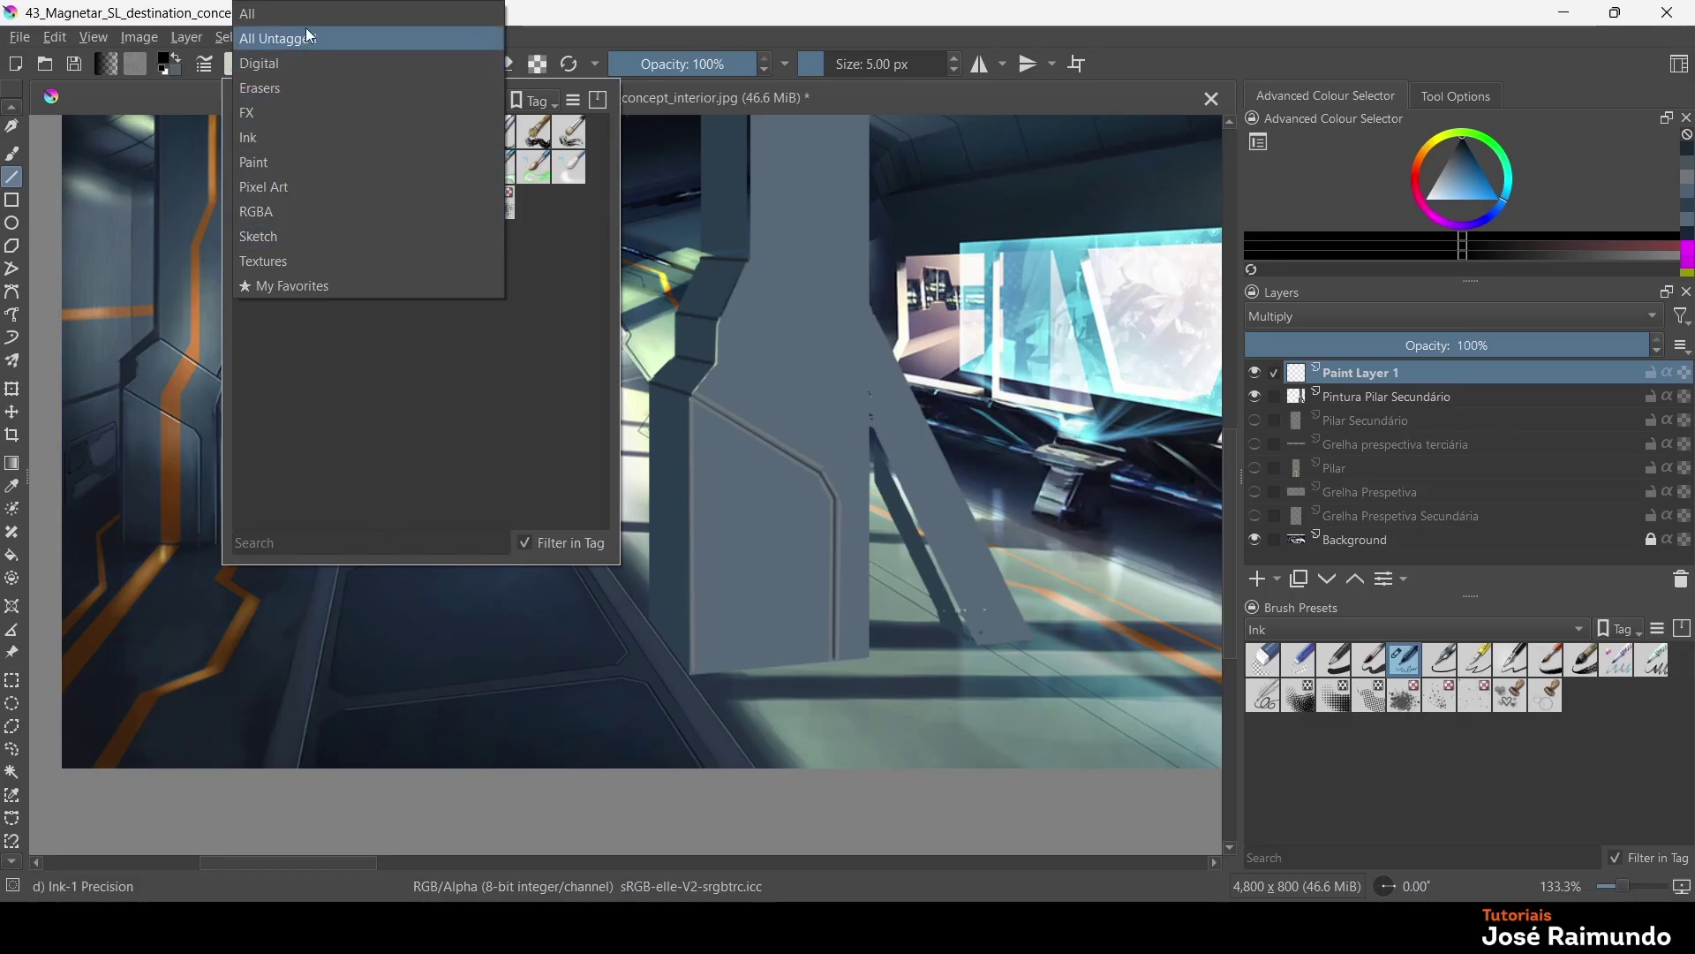
left_click(288, 63)
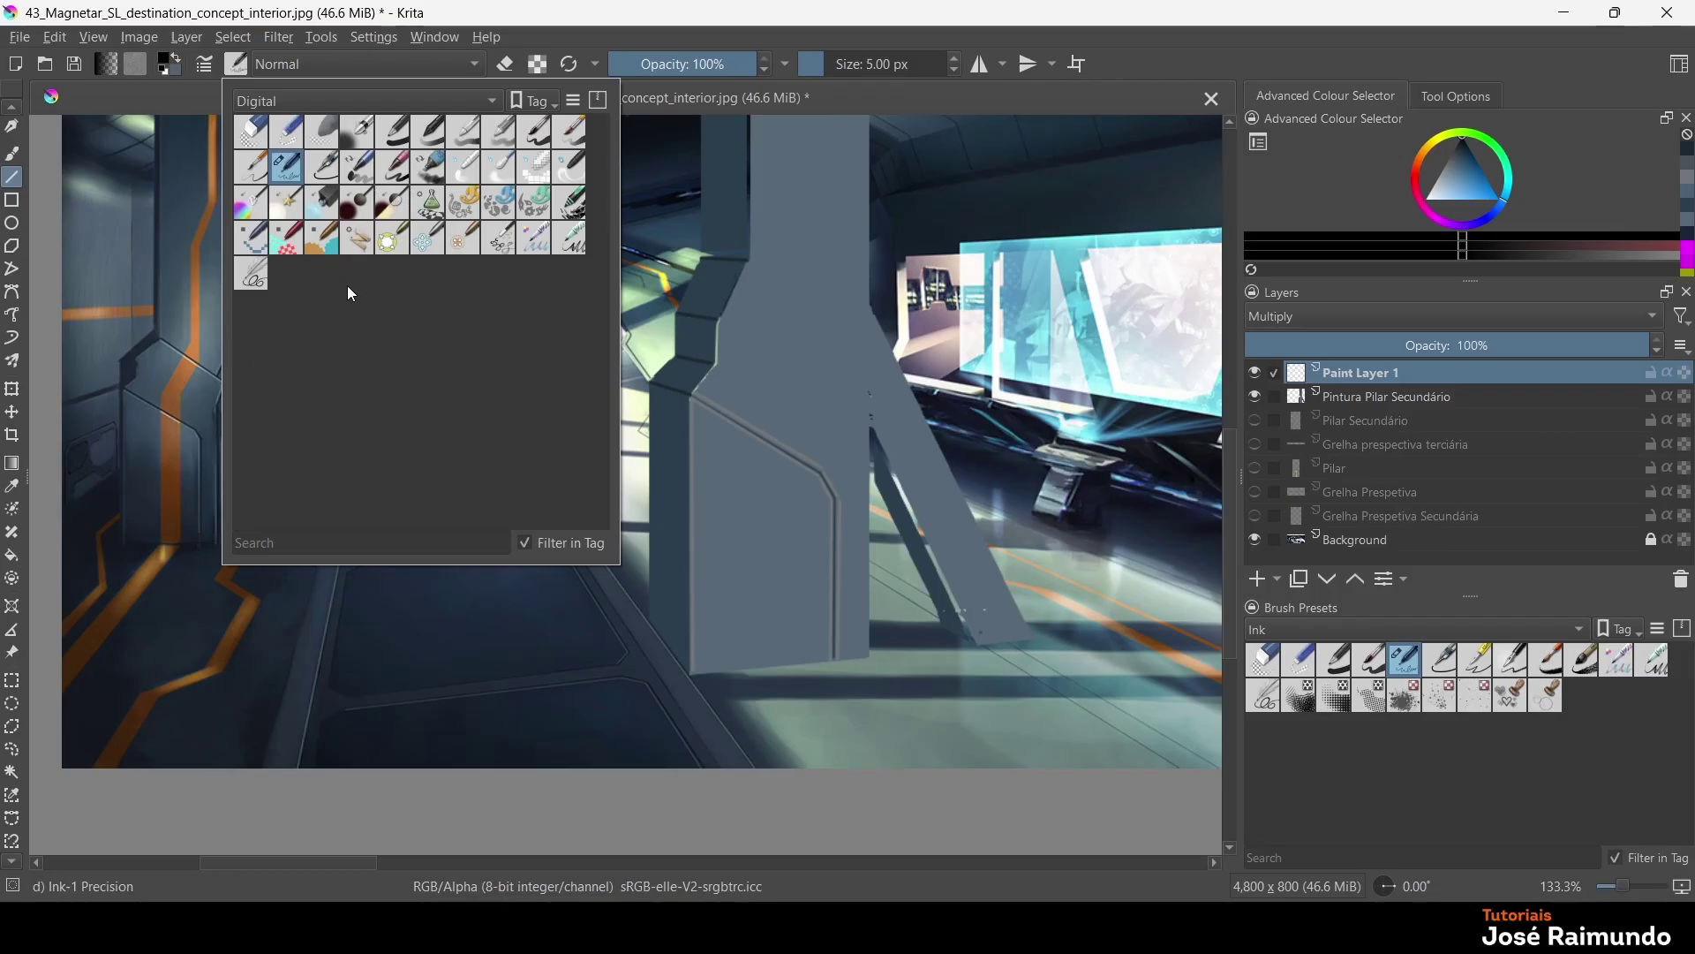
left_click(357, 134)
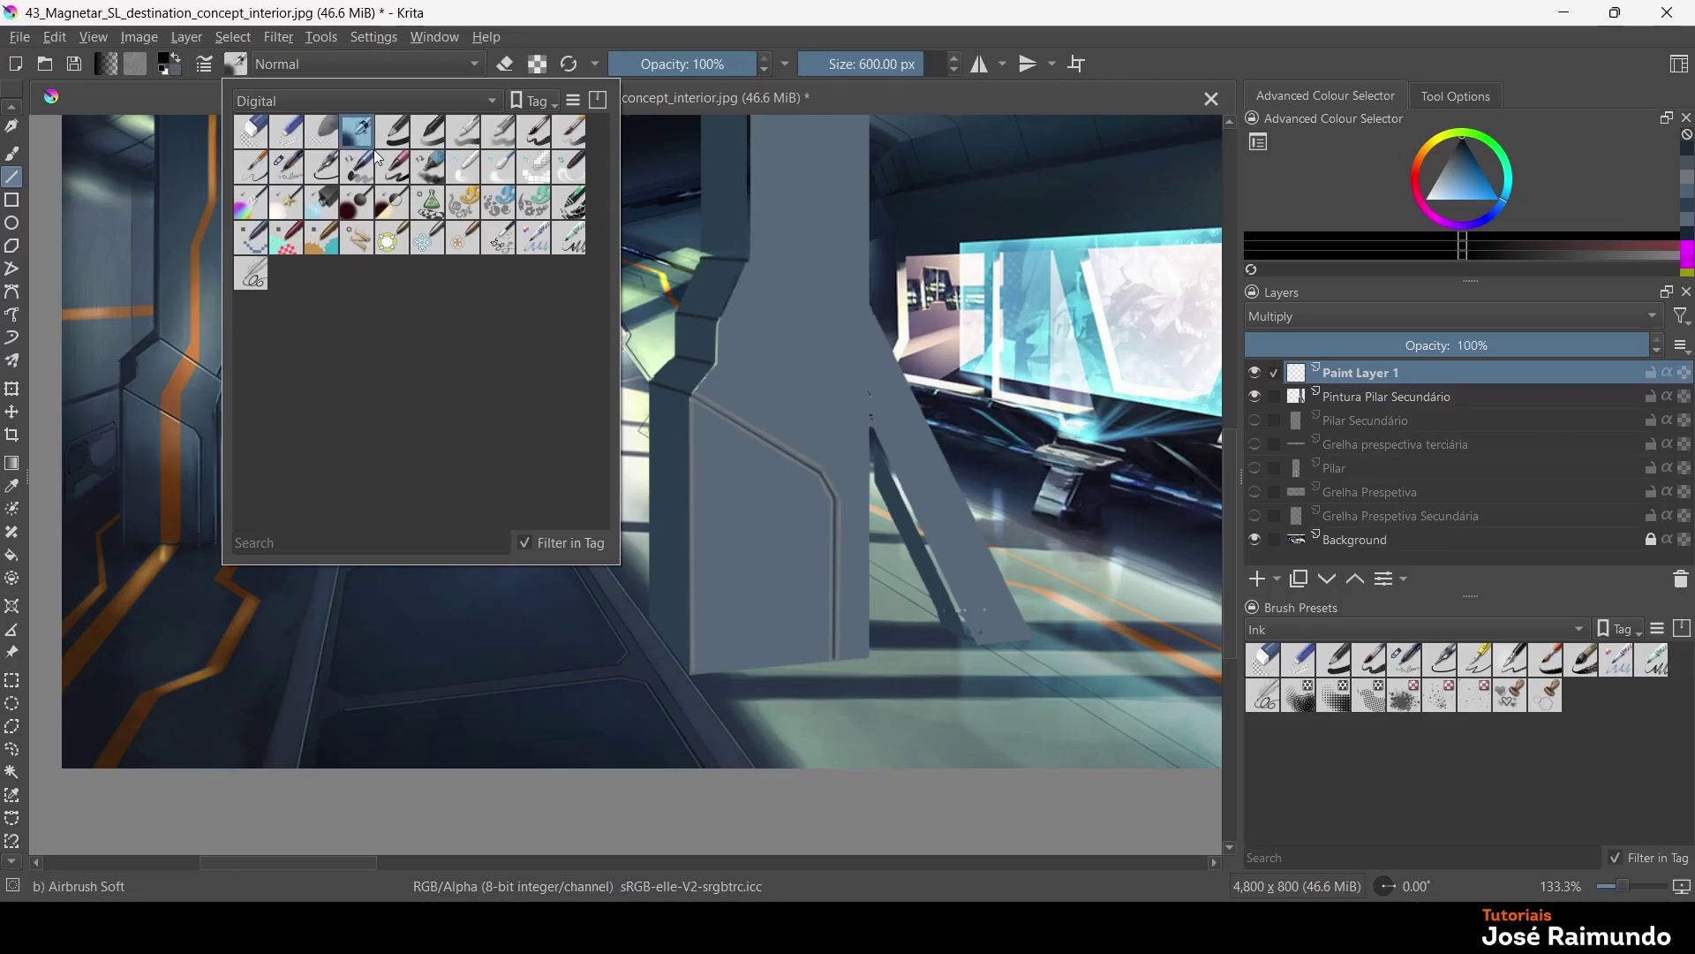
left_click(753, 472)
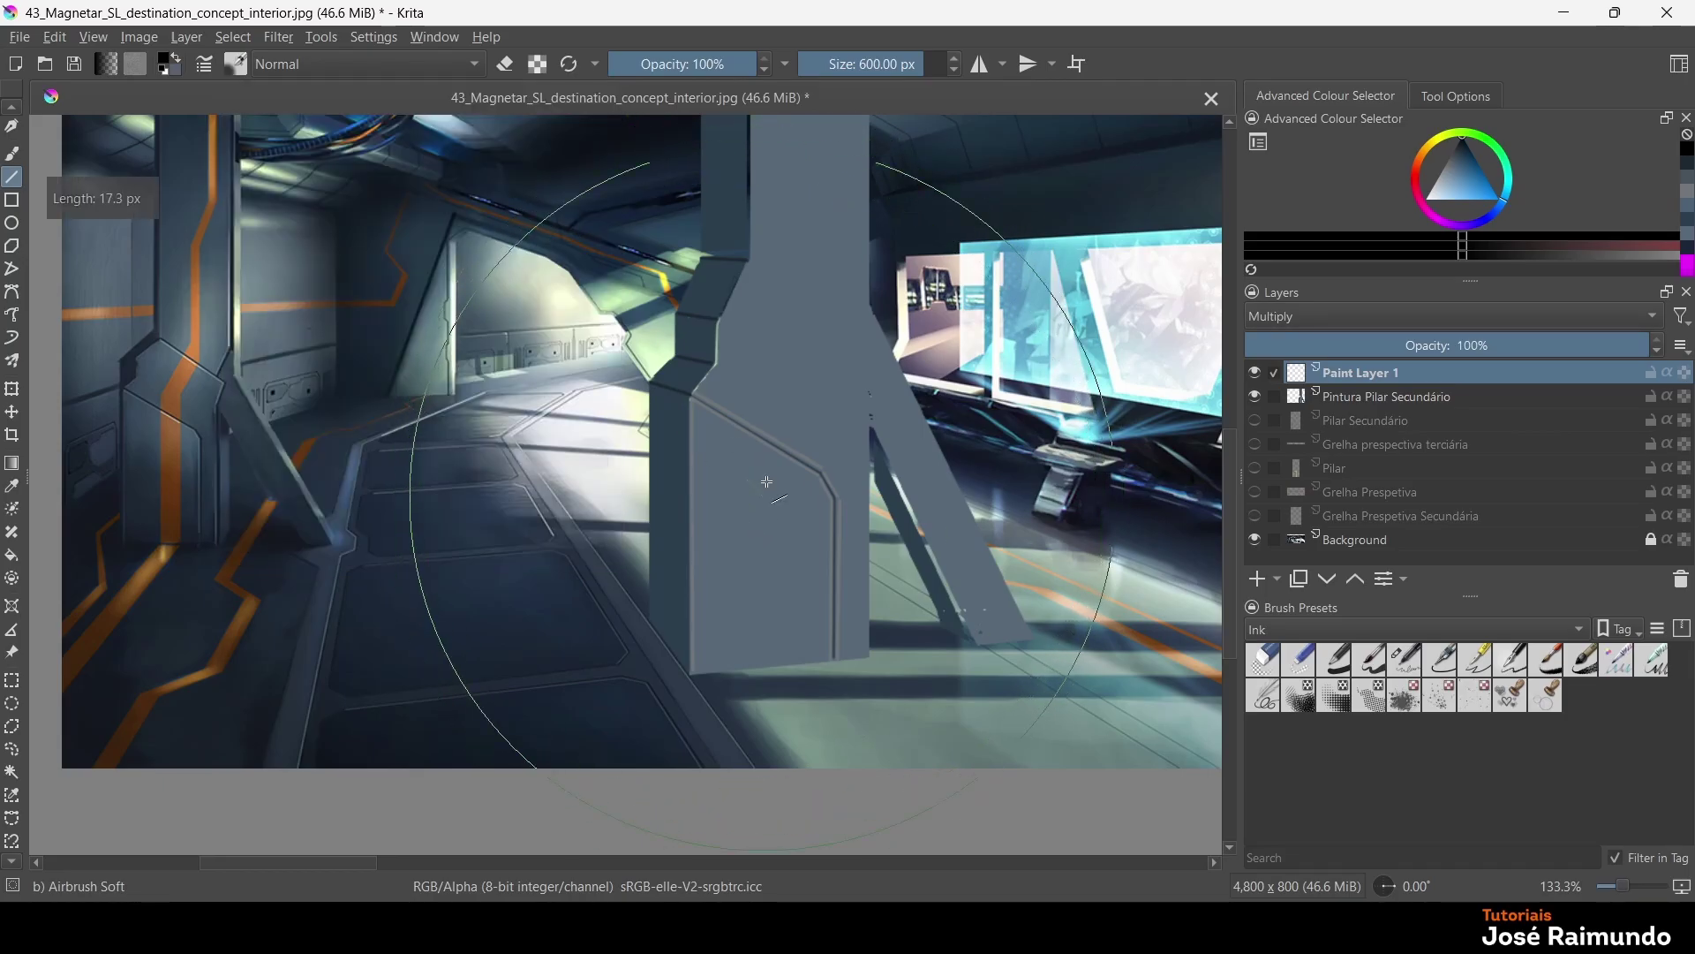
left_click(753, 496)
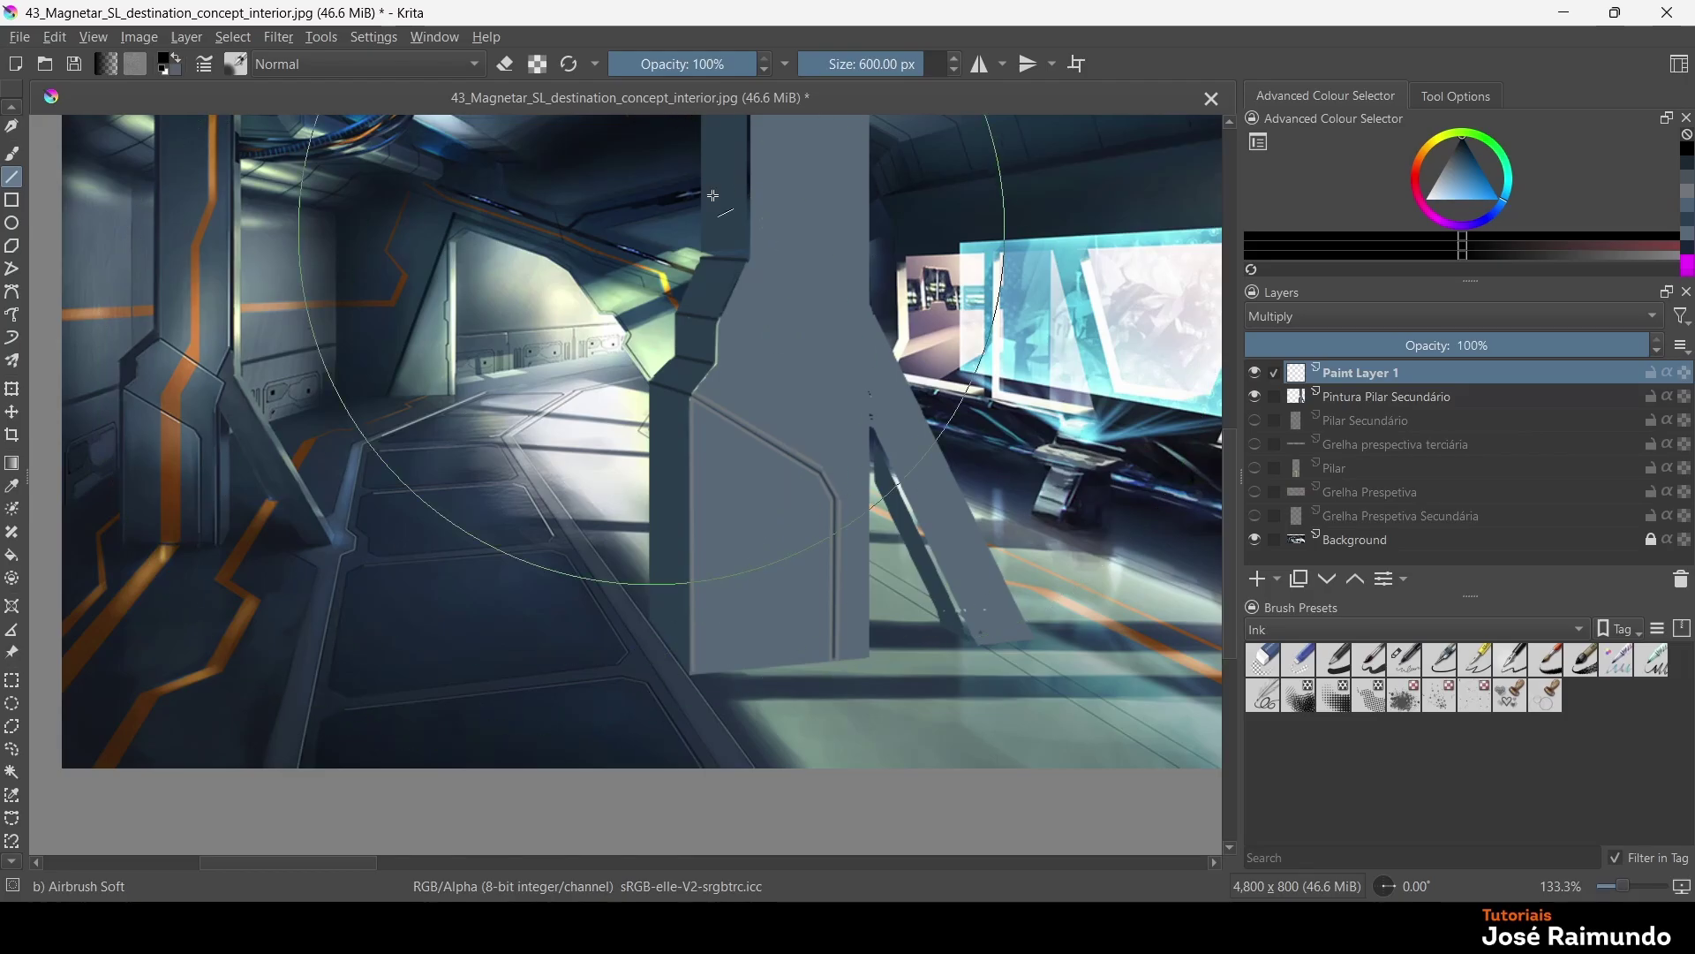
left_click(843, 63)
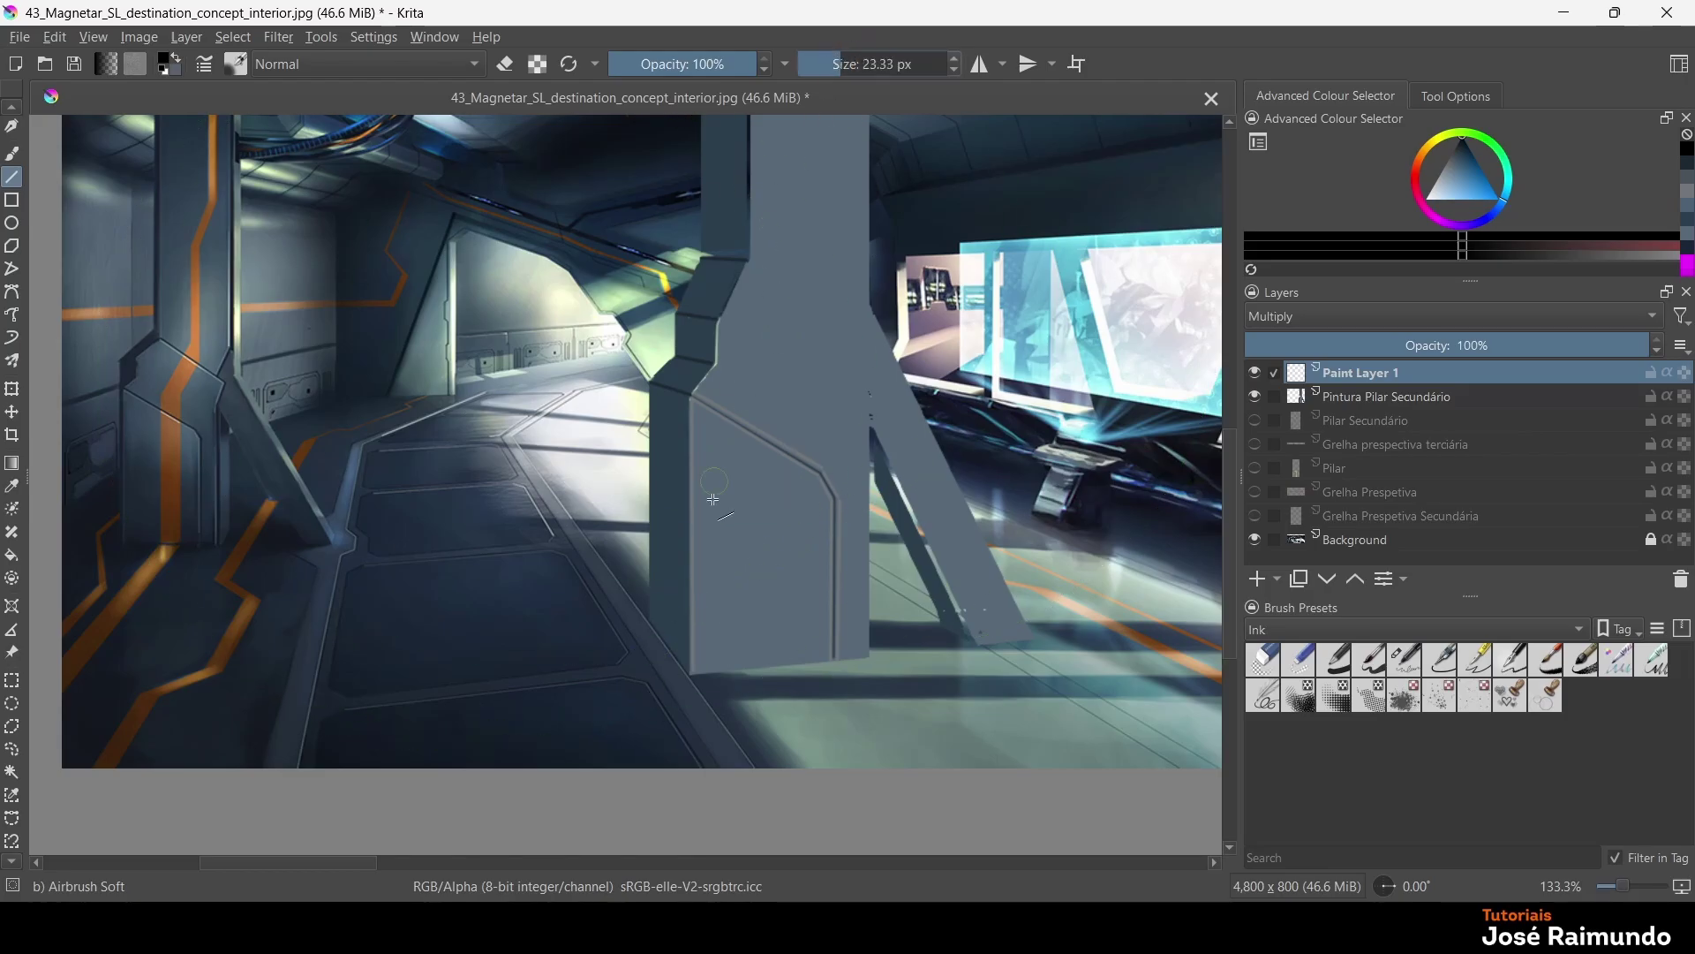
Undo the straight airbrush stroke and shade the large pillar's side face with freehand airbrush strokes
left_click_drag(718, 508, 777, 613)
key("ctrl+z")
left_click(15, 154)
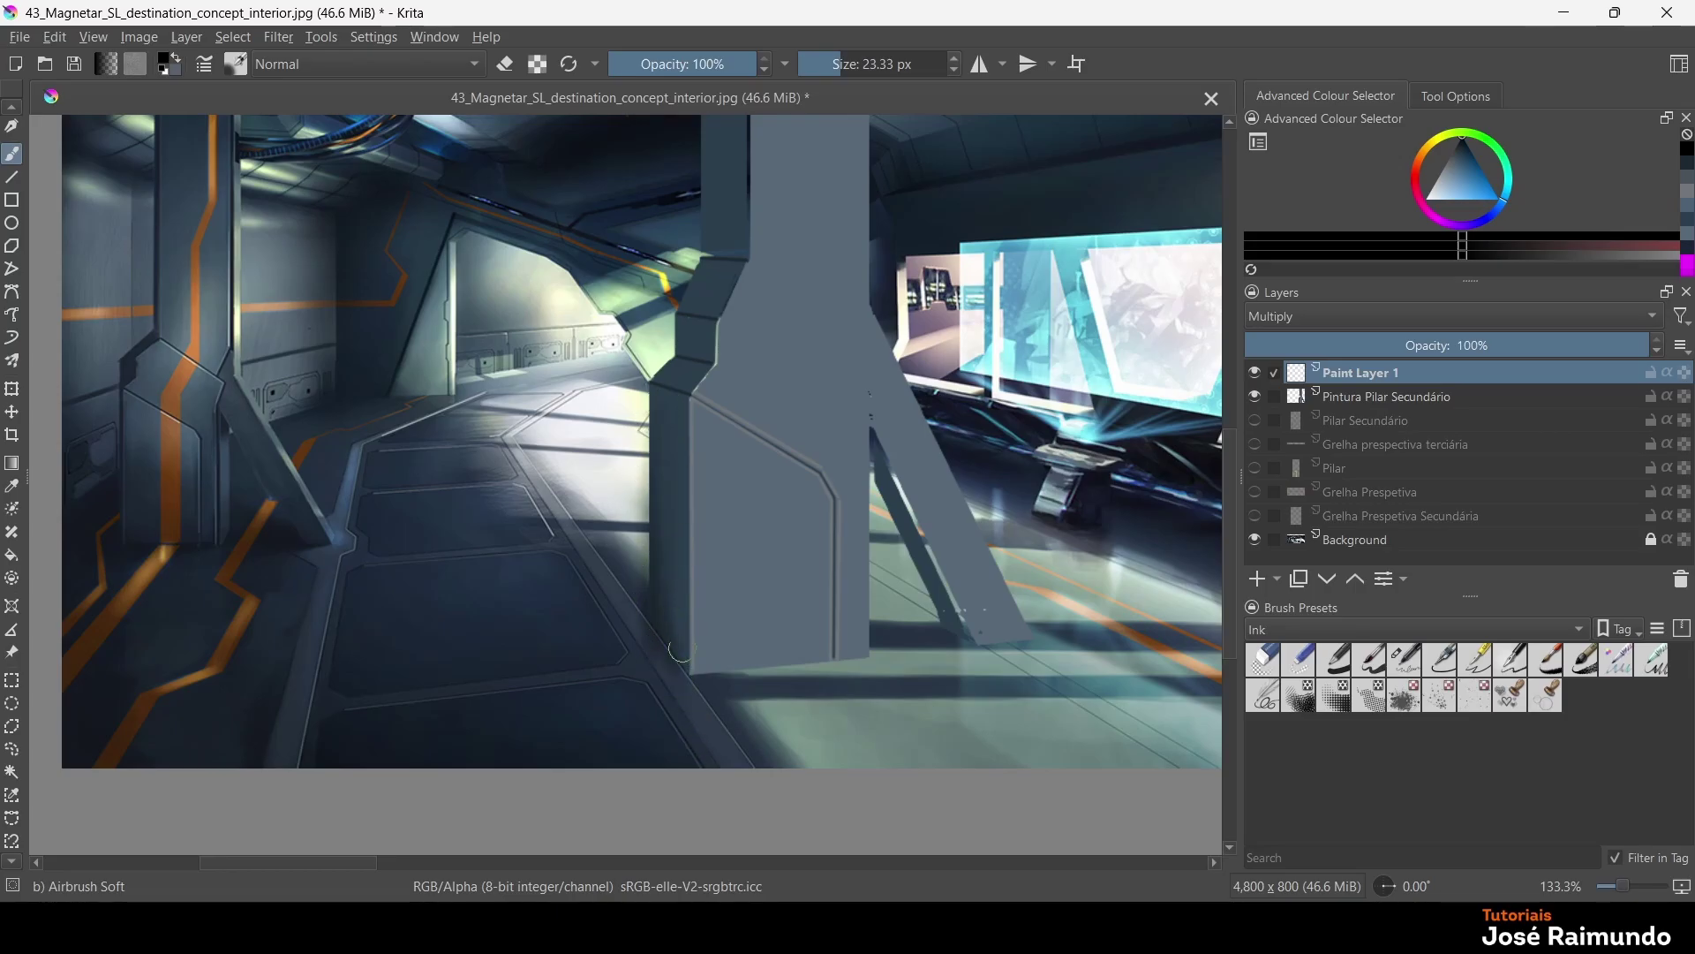
left_click_drag(662, 405, 690, 362)
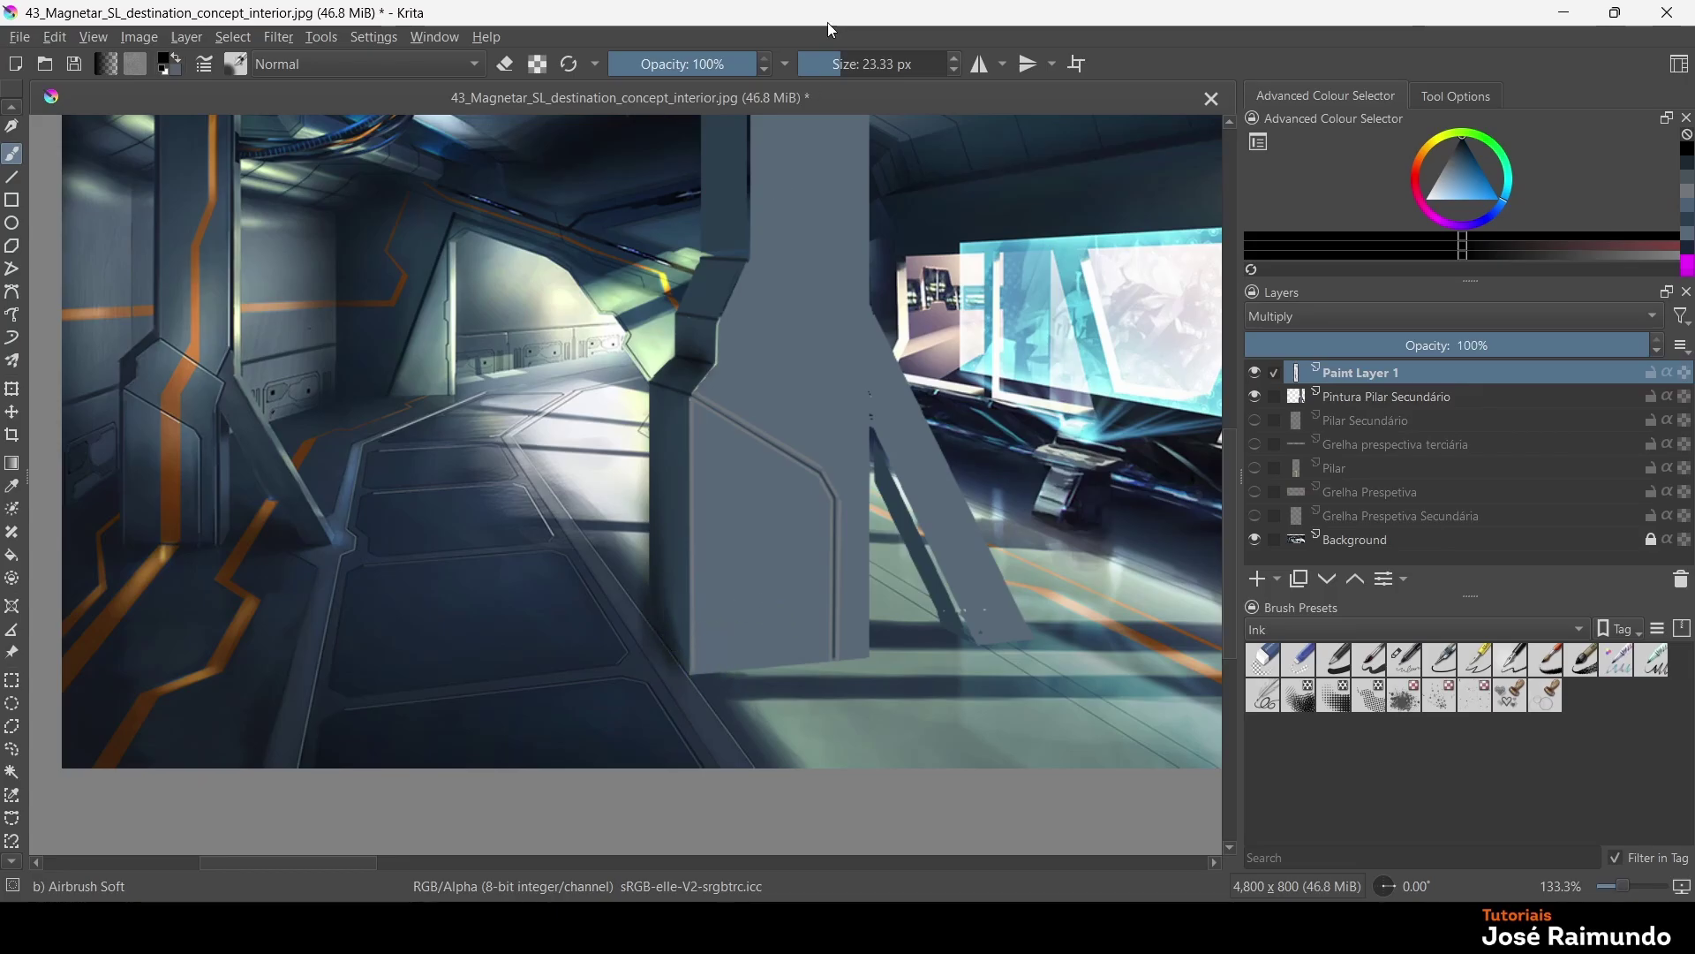
Set the airbrush size to 47.88 px and shade the large pillar's lower front panel, upper side face and the strut's inner side
left_click_drag(844, 65, 840, 70)
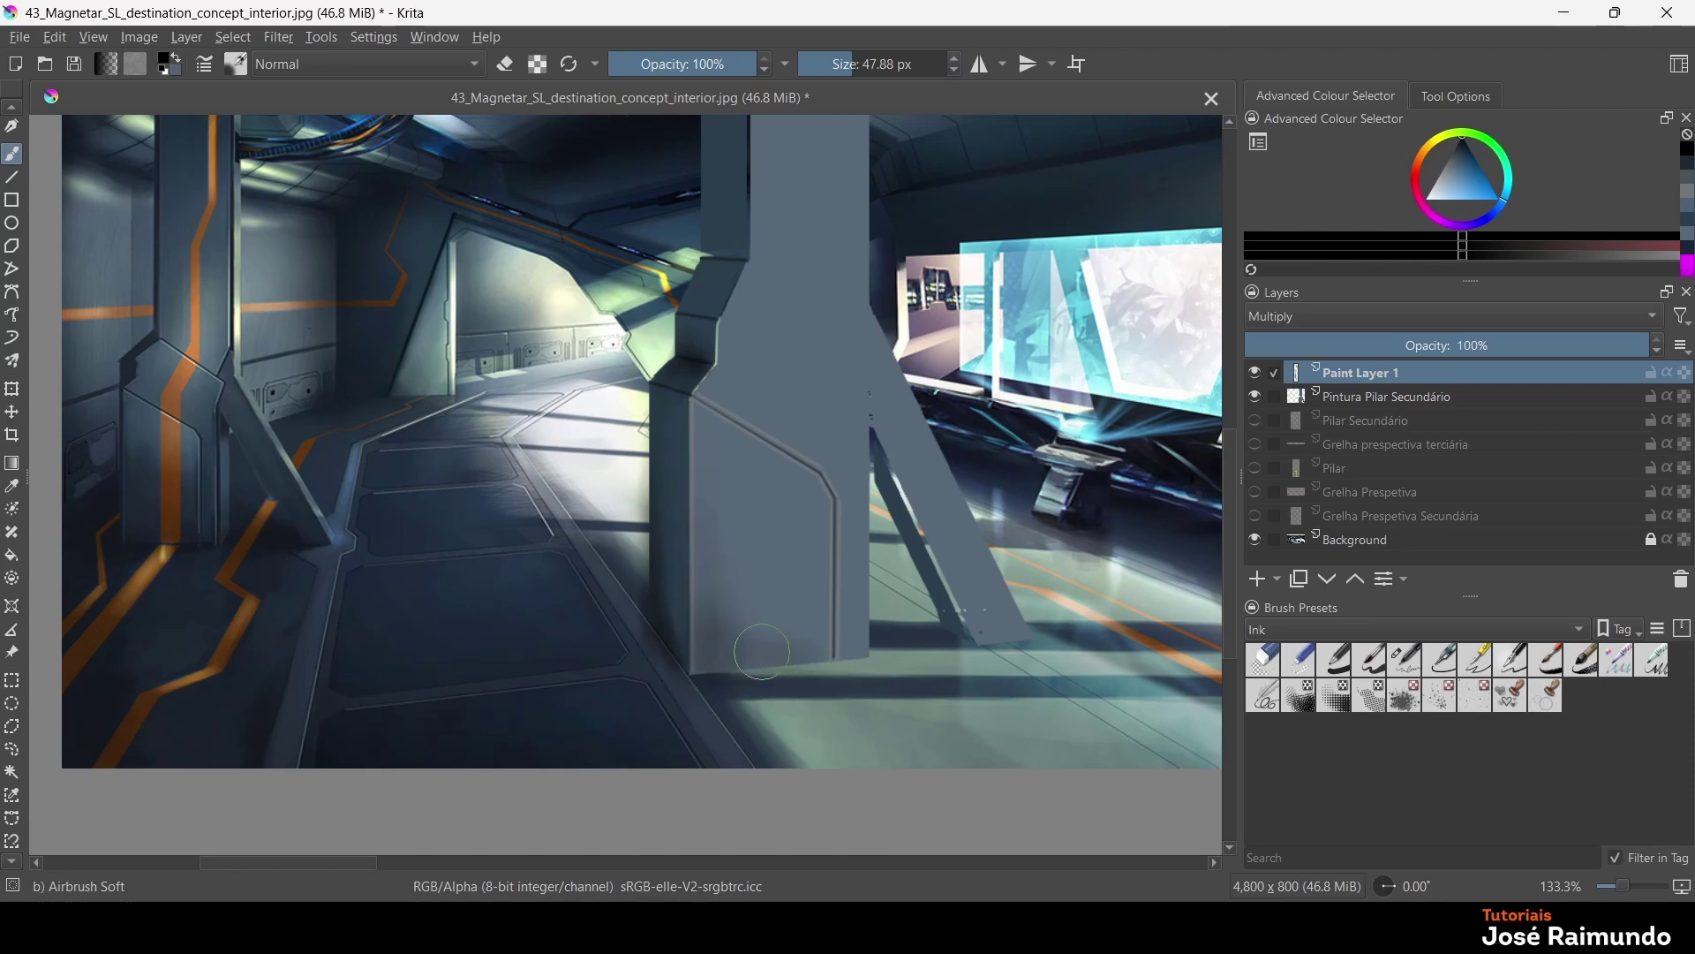
mouse_move(740, 577)
left_mouse_down()
mouse_move(765, 664)
mouse_move(709, 507)
mouse_move(728, 603)
mouse_move(716, 671)
mouse_move(699, 645)
mouse_move(708, 669)
mouse_move(683, 305)
mouse_move(774, 412)
mouse_move(739, 370)
mouse_move(711, 373)
mouse_move(736, 254)
mouse_move(714, 269)
mouse_move(712, 253)
mouse_move(683, 377)
left_mouse_up()
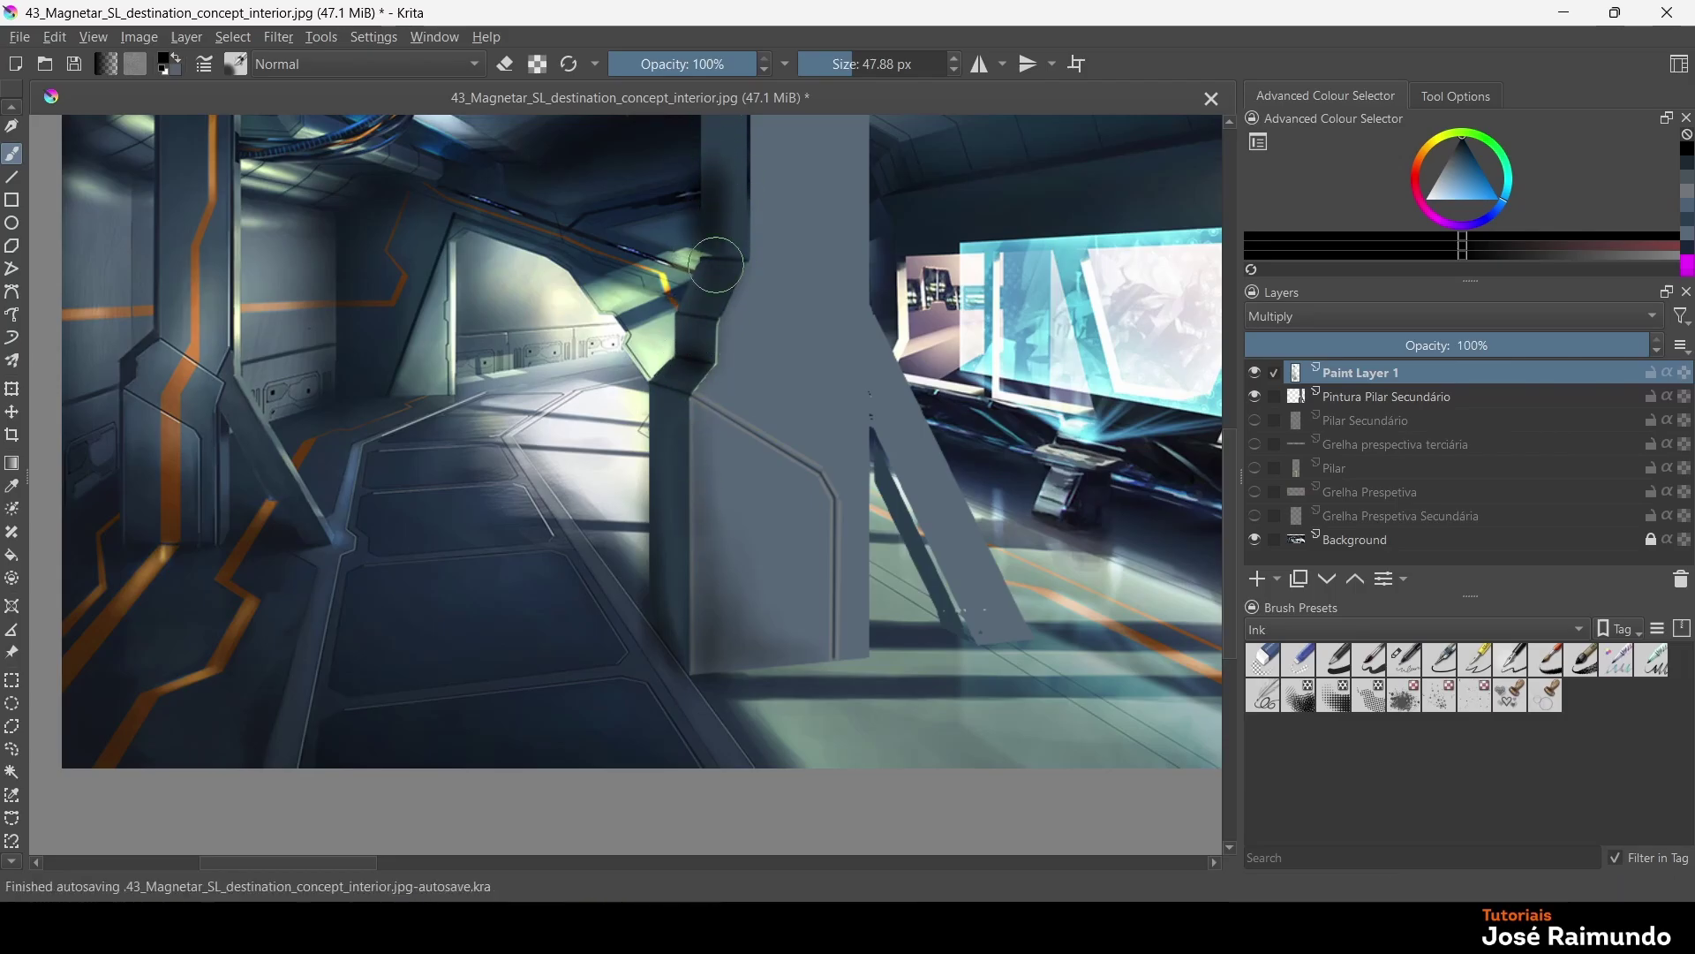
left_click_drag(728, 189, 724, 196)
mouse_move(730, 271)
left_mouse_down()
mouse_move(711, 281)
mouse_move(719, 265)
left_mouse_up()
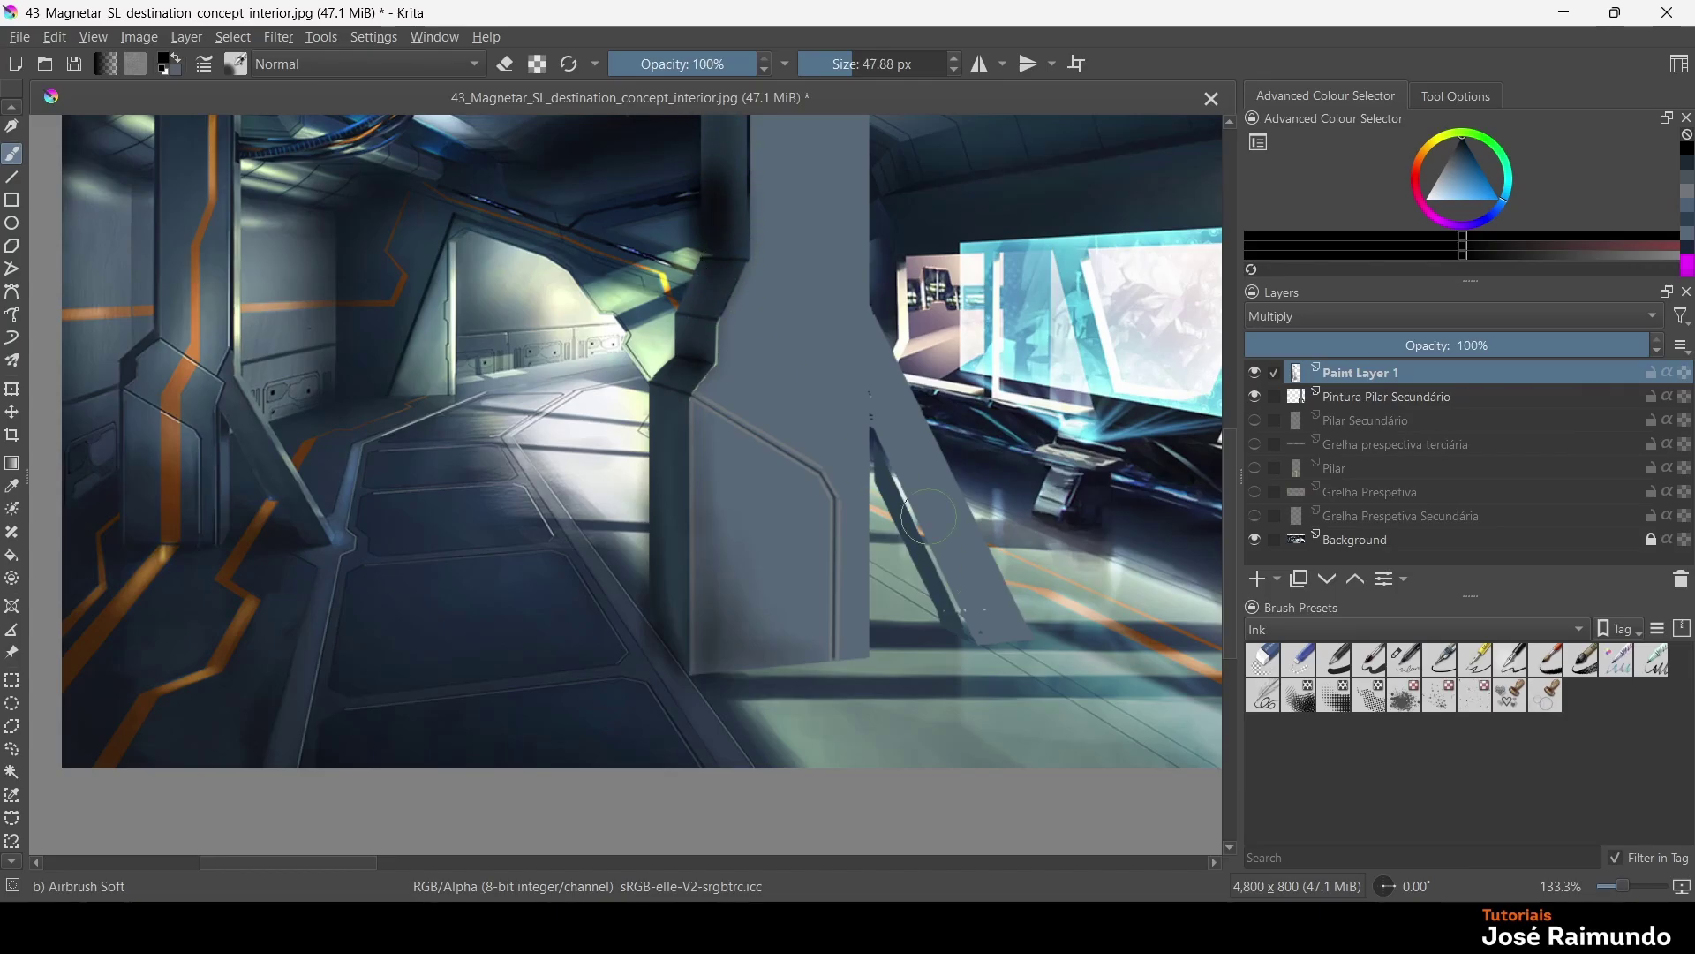
mouse_move(871, 461)
left_mouse_down()
mouse_move(887, 501)
mouse_move(872, 431)
mouse_move(900, 545)
mouse_move(864, 425)
mouse_move(894, 519)
mouse_move(868, 435)
mouse_move(916, 468)
mouse_move(890, 392)
mouse_move(938, 585)
mouse_move(903, 528)
mouse_move(937, 597)
mouse_move(901, 503)
left_mouse_up()
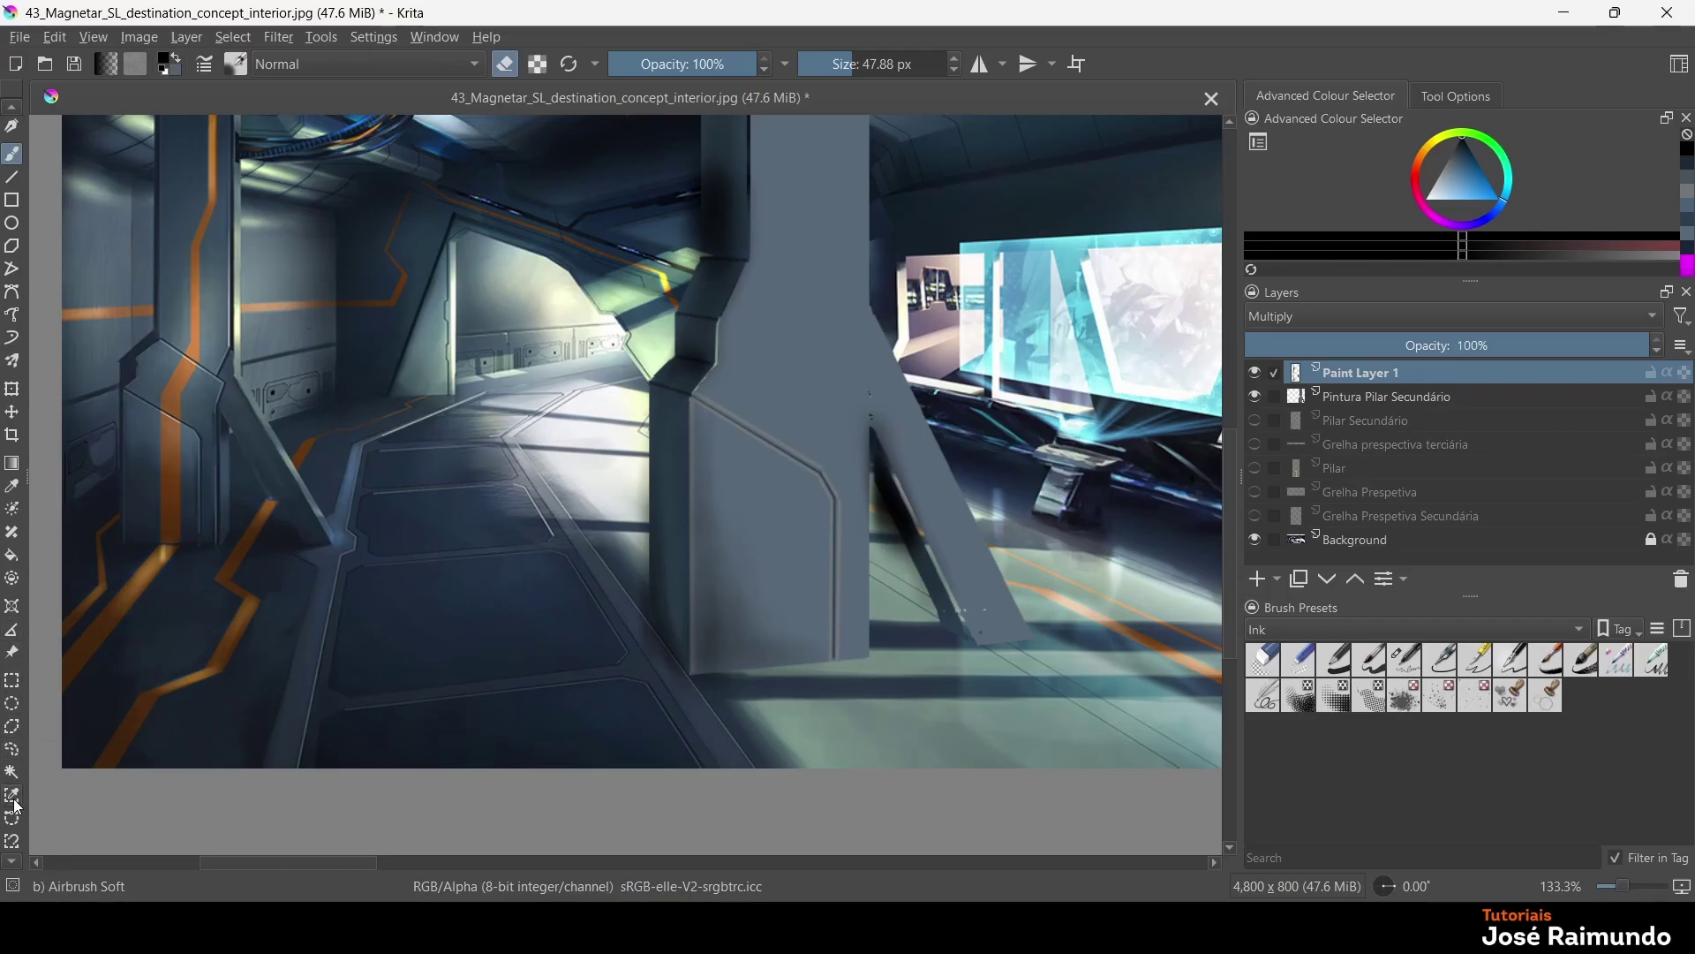
left_click(8, 752)
left_click_drag(872, 422, 872, 488)
mouse_move(867, 576)
left_mouse_down()
mouse_move(865, 423)
mouse_move(883, 530)
mouse_move(864, 566)
mouse_move(870, 410)
mouse_move(892, 457)
left_mouse_up()
left_click(877, 435)
left_click_drag(869, 543, 867, 540)
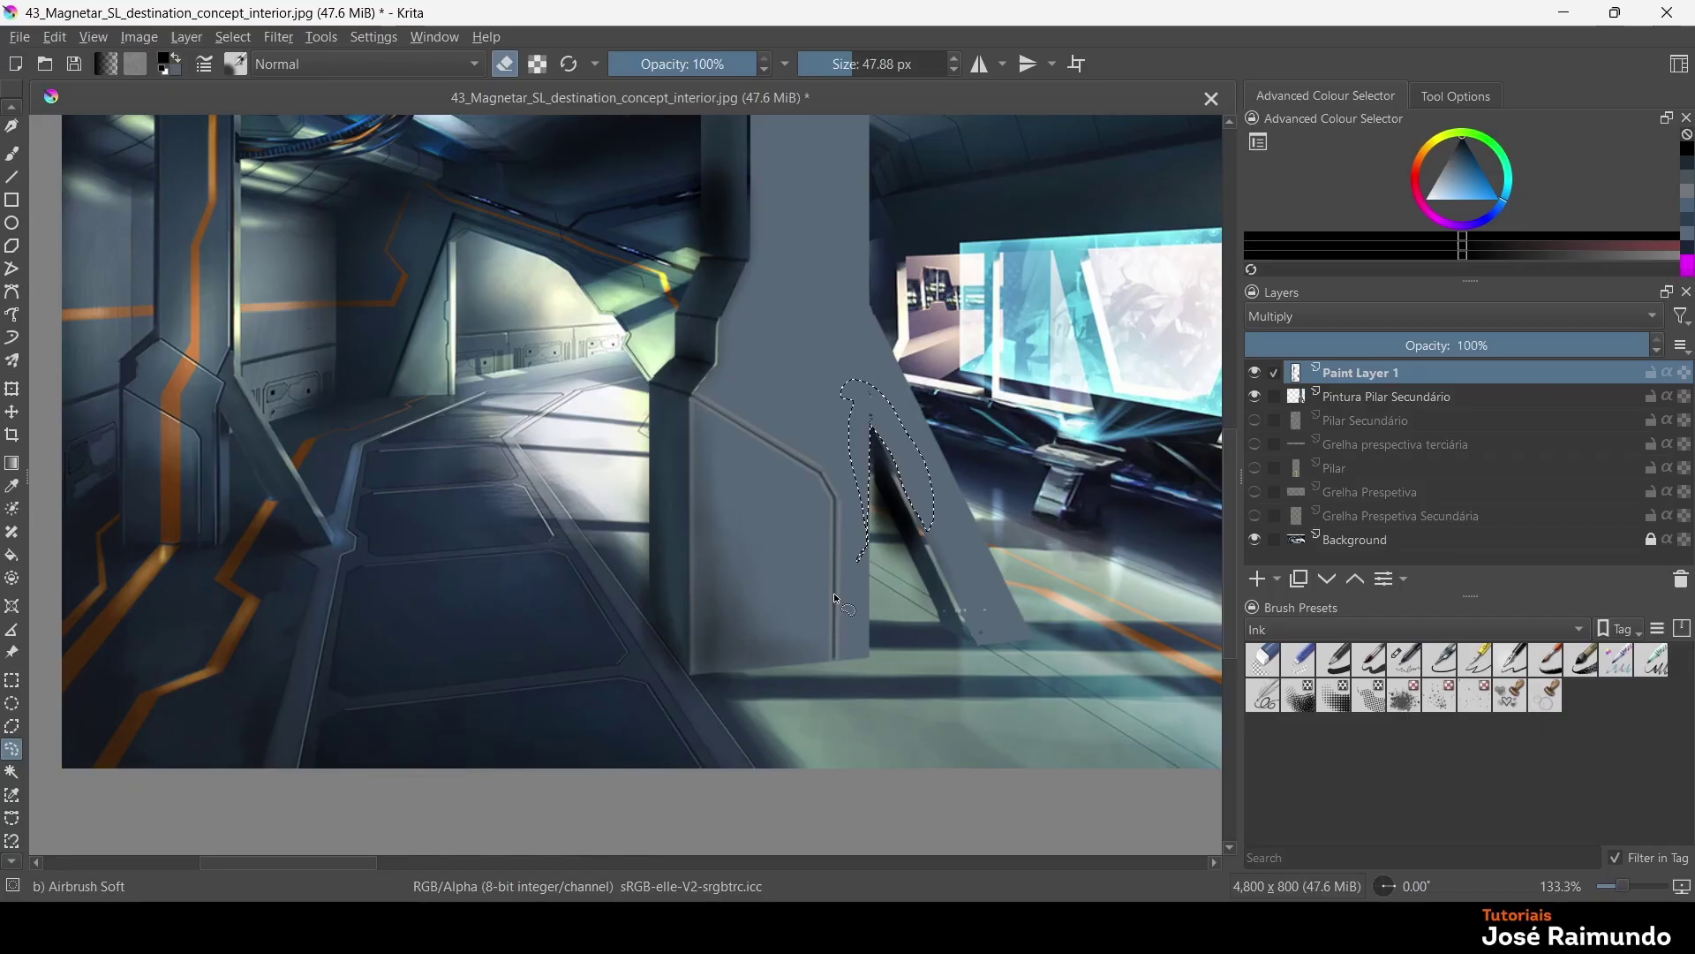
left_click(900, 695)
With eraser mode off, choose white and airbrush over the shading at the strut's inner side, the pillar's upper side face and its base
left_click(16, 157)
left_click(1426, 199)
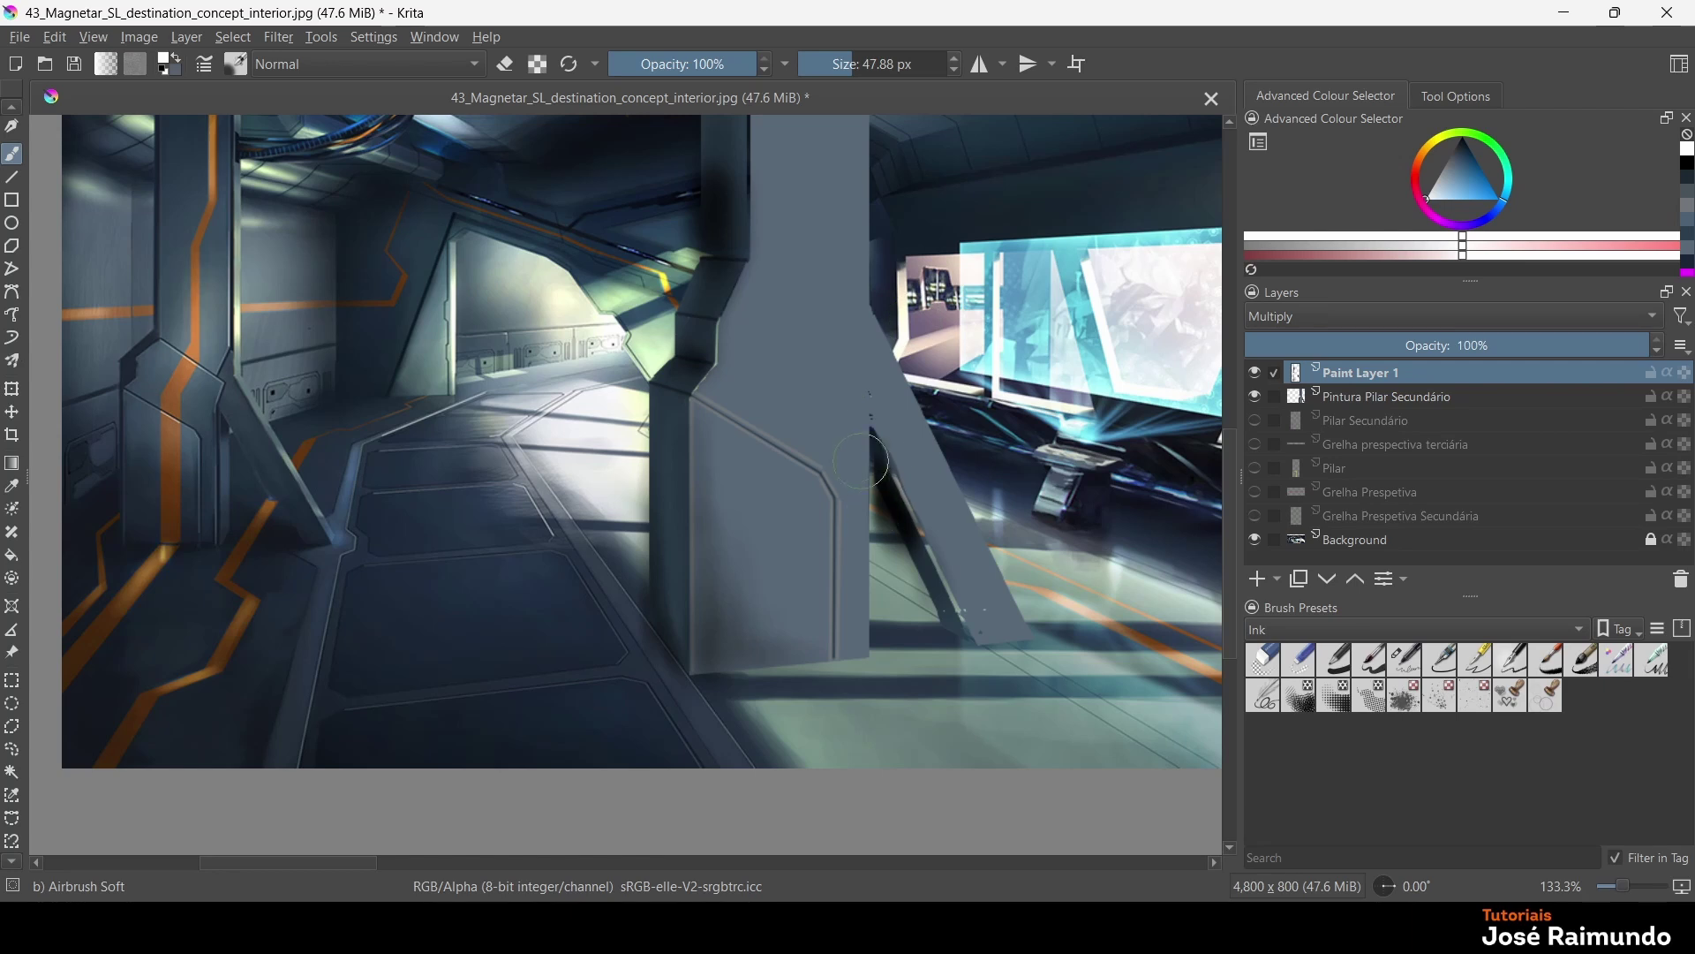
left_click_drag(886, 448, 886, 548)
mouse_move(724, 275)
left_mouse_down()
mouse_move(753, 225)
mouse_move(717, 147)
mouse_move(661, 198)
mouse_move(675, 182)
mouse_move(676, 250)
mouse_move(682, 167)
left_mouse_up()
mouse_move(895, 541)
left_mouse_down()
mouse_move(885, 465)
mouse_move(910, 527)
mouse_move(903, 512)
left_mouse_up()
mouse_move(692, 700)
left_mouse_down()
mouse_move(663, 686)
mouse_move(617, 609)
mouse_move(670, 701)
mouse_move(623, 556)
mouse_move(666, 617)
mouse_move(779, 680)
mouse_move(752, 705)
mouse_move(853, 680)
left_mouse_up()
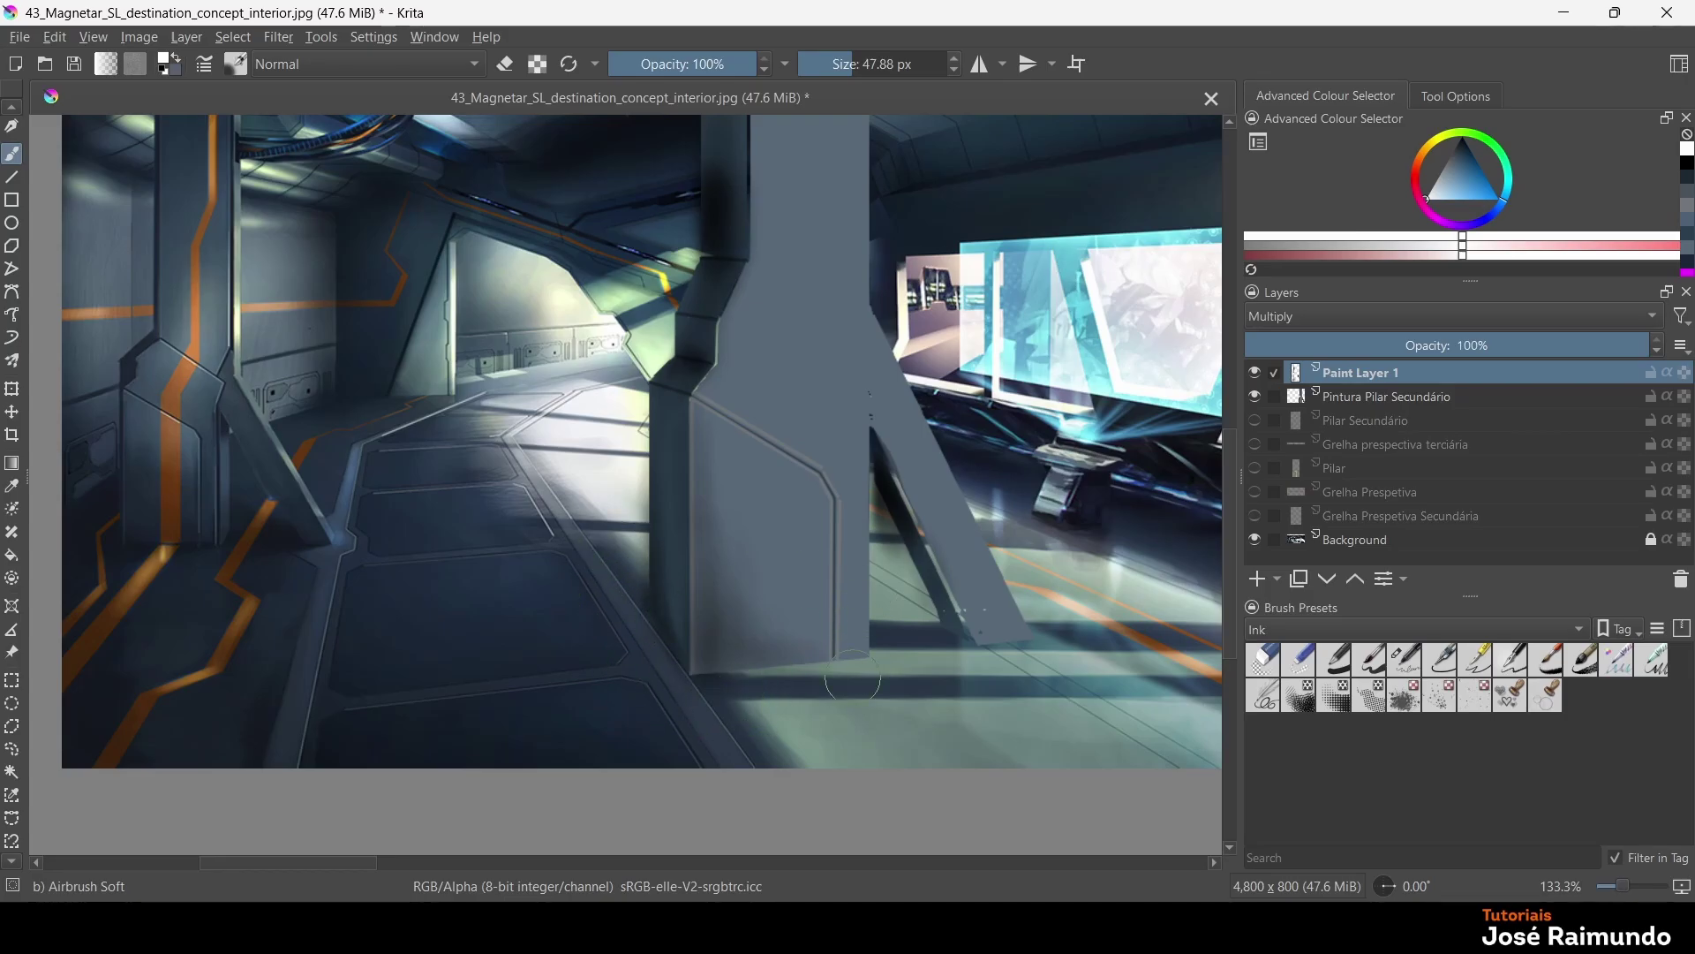
Rename the Multiply shading layer as Escurecer
double_click(1386, 375)
key("Return")
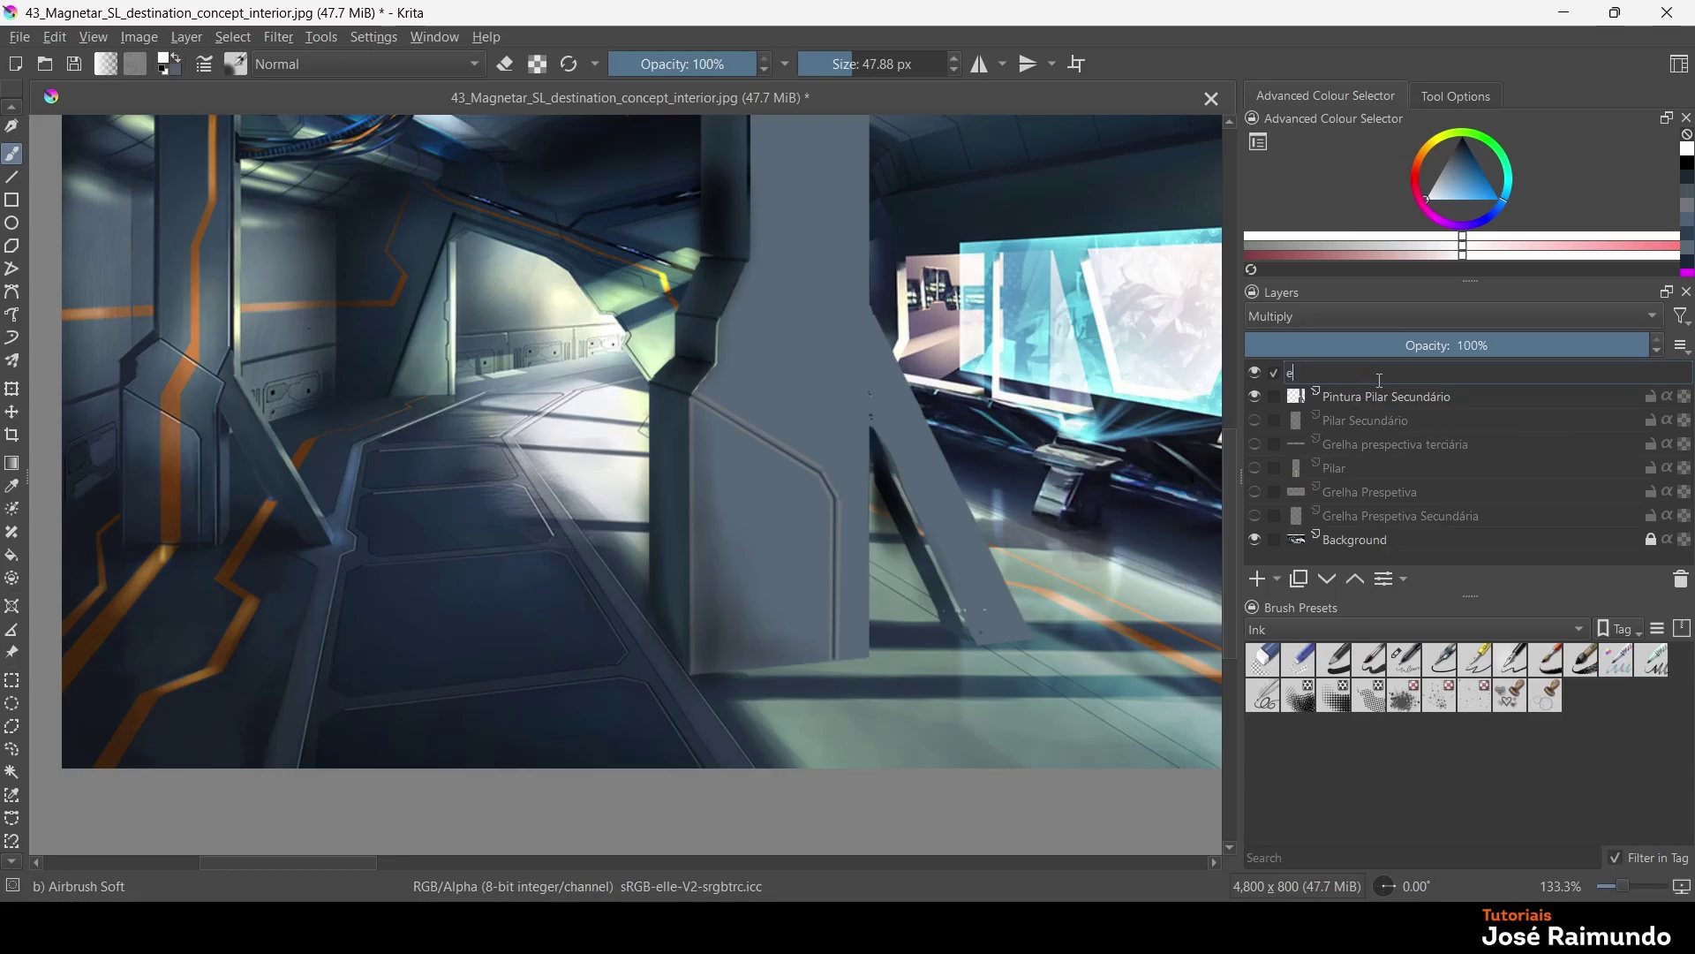
key("q")
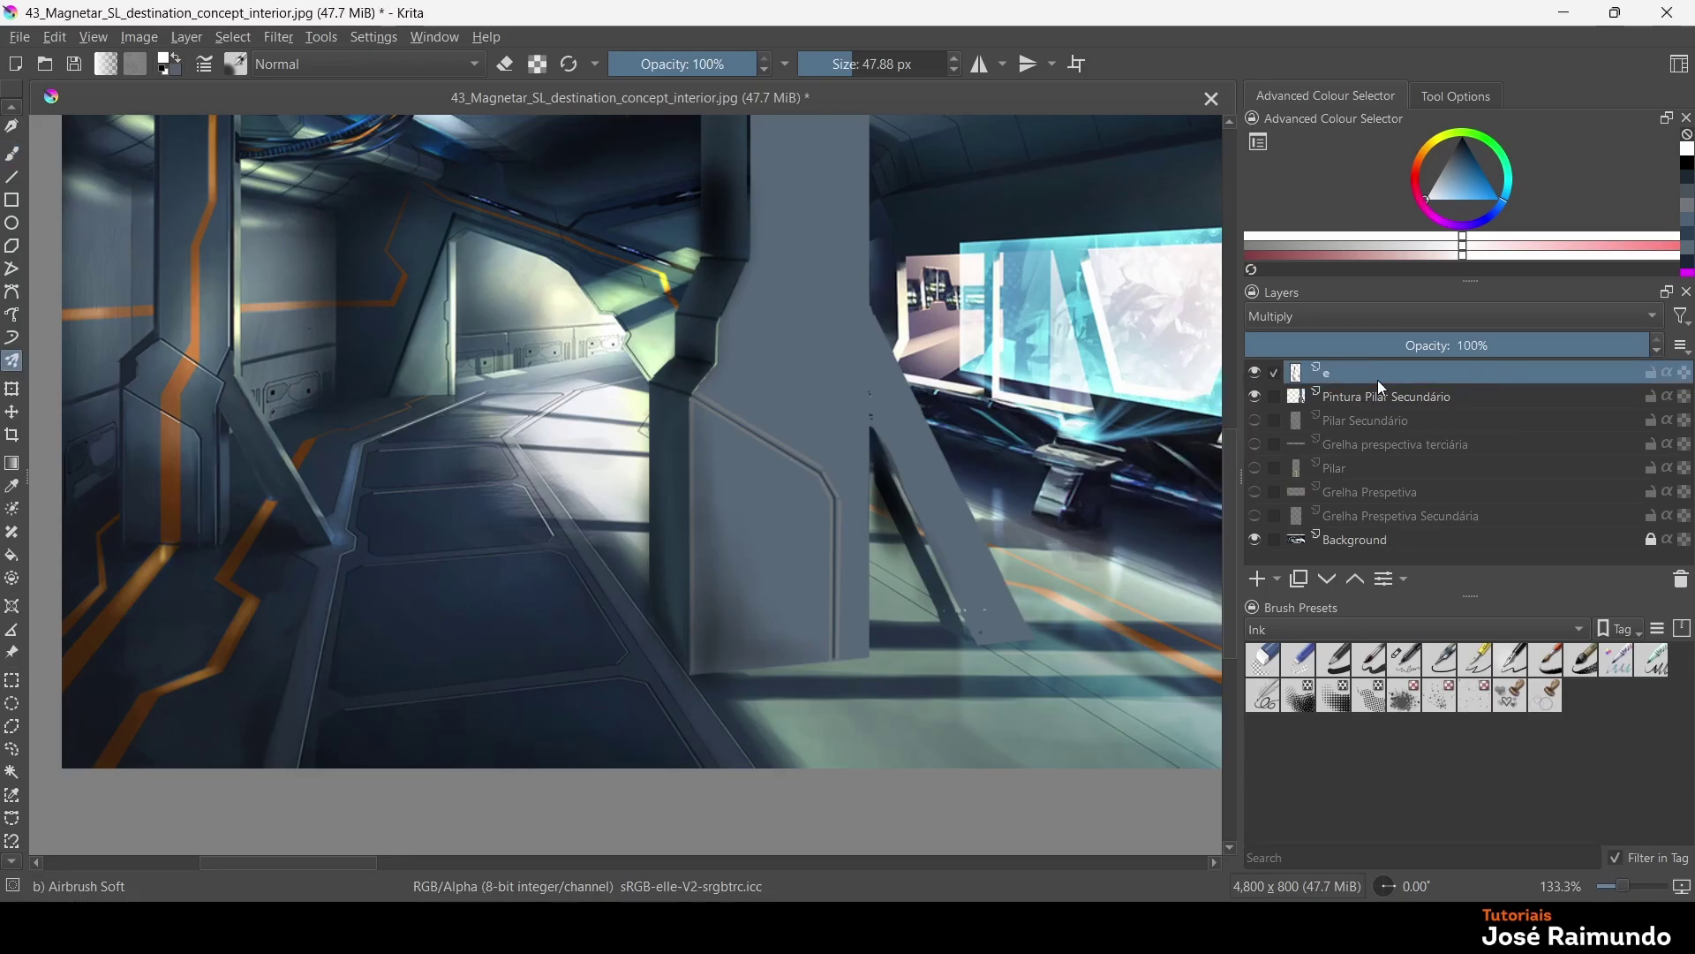
double_click(1387, 378)
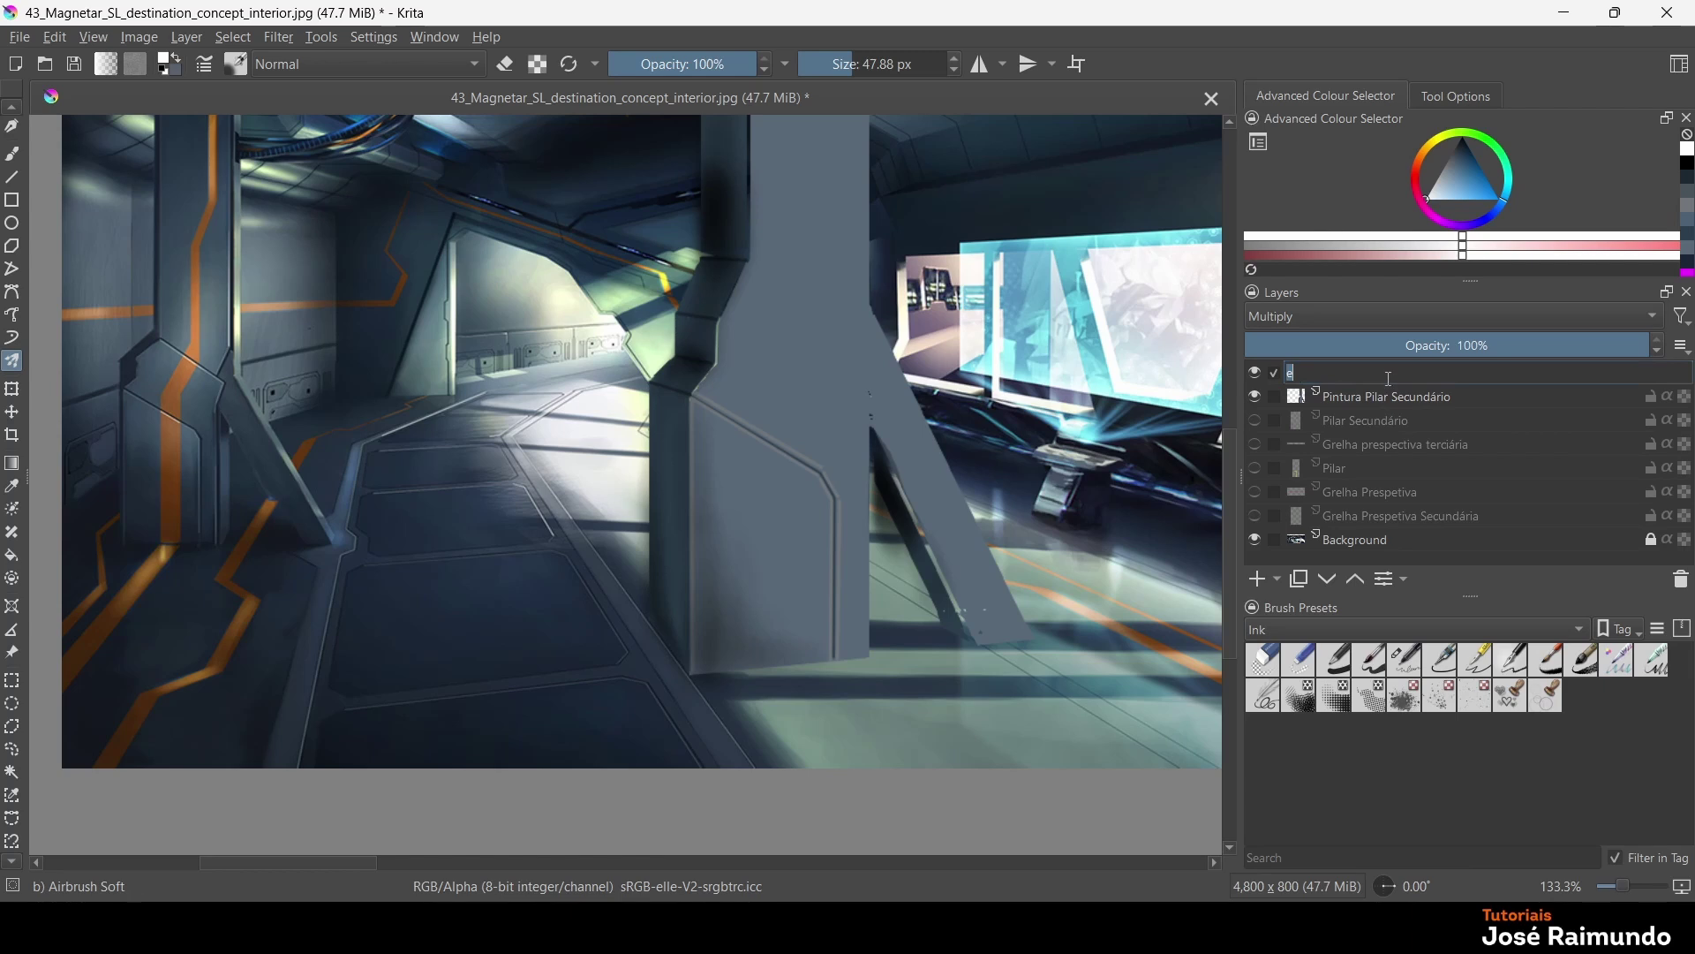
key("Return")
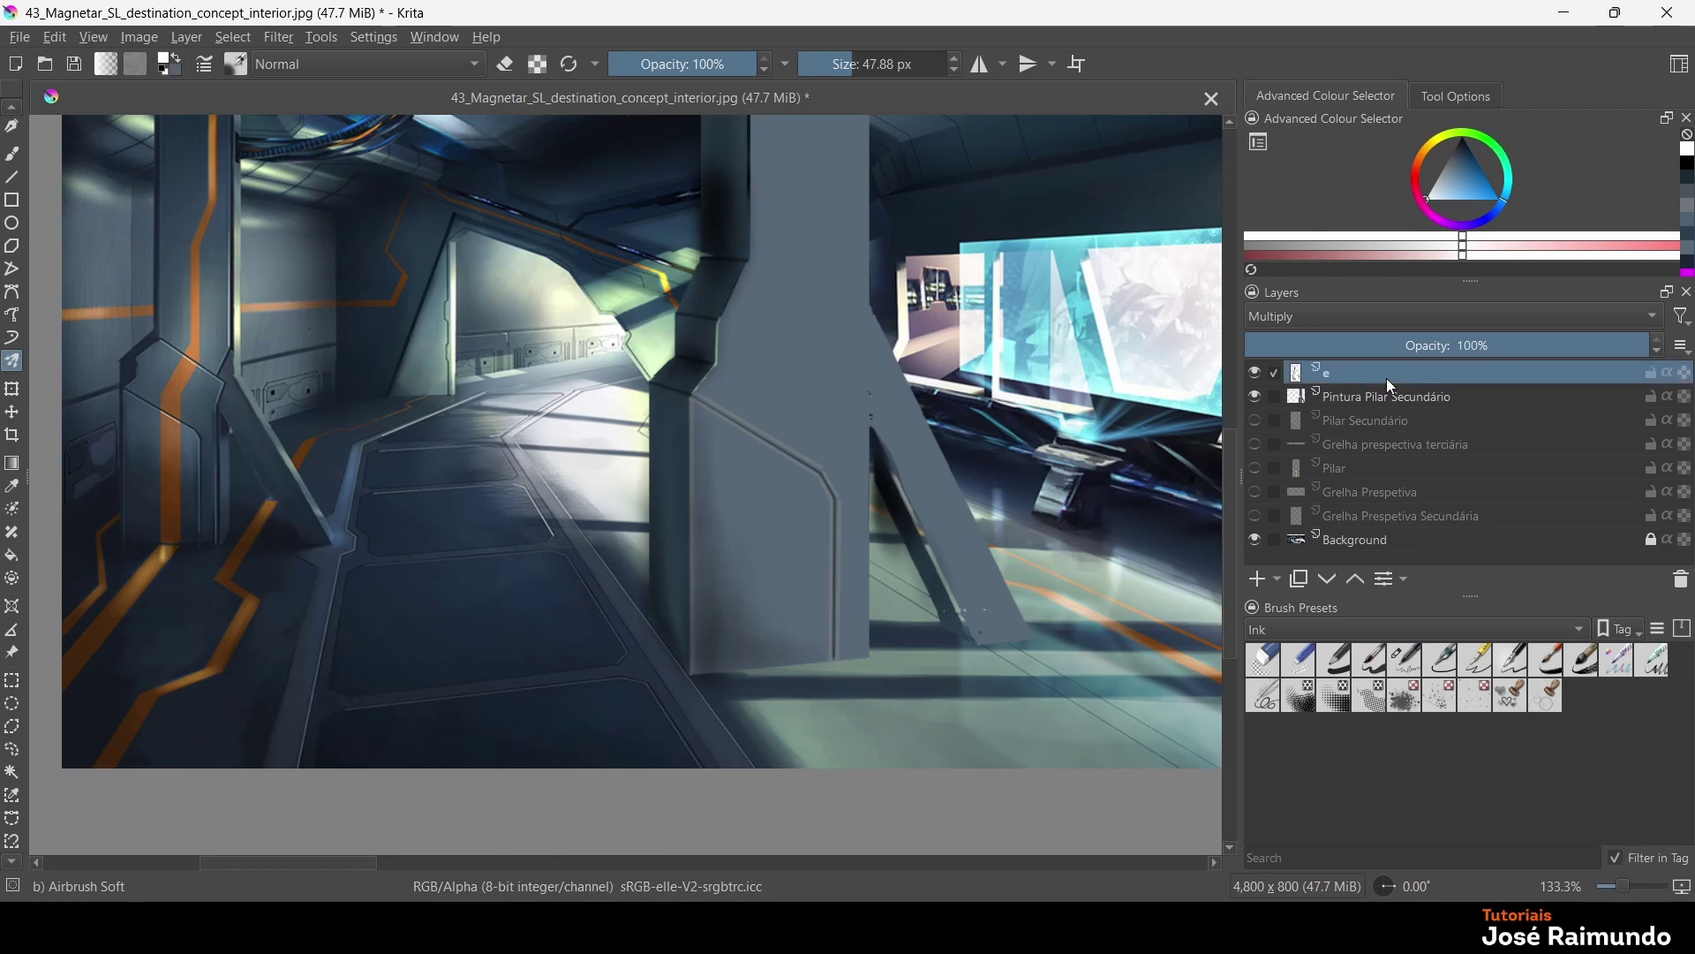
double_click(1386, 380)
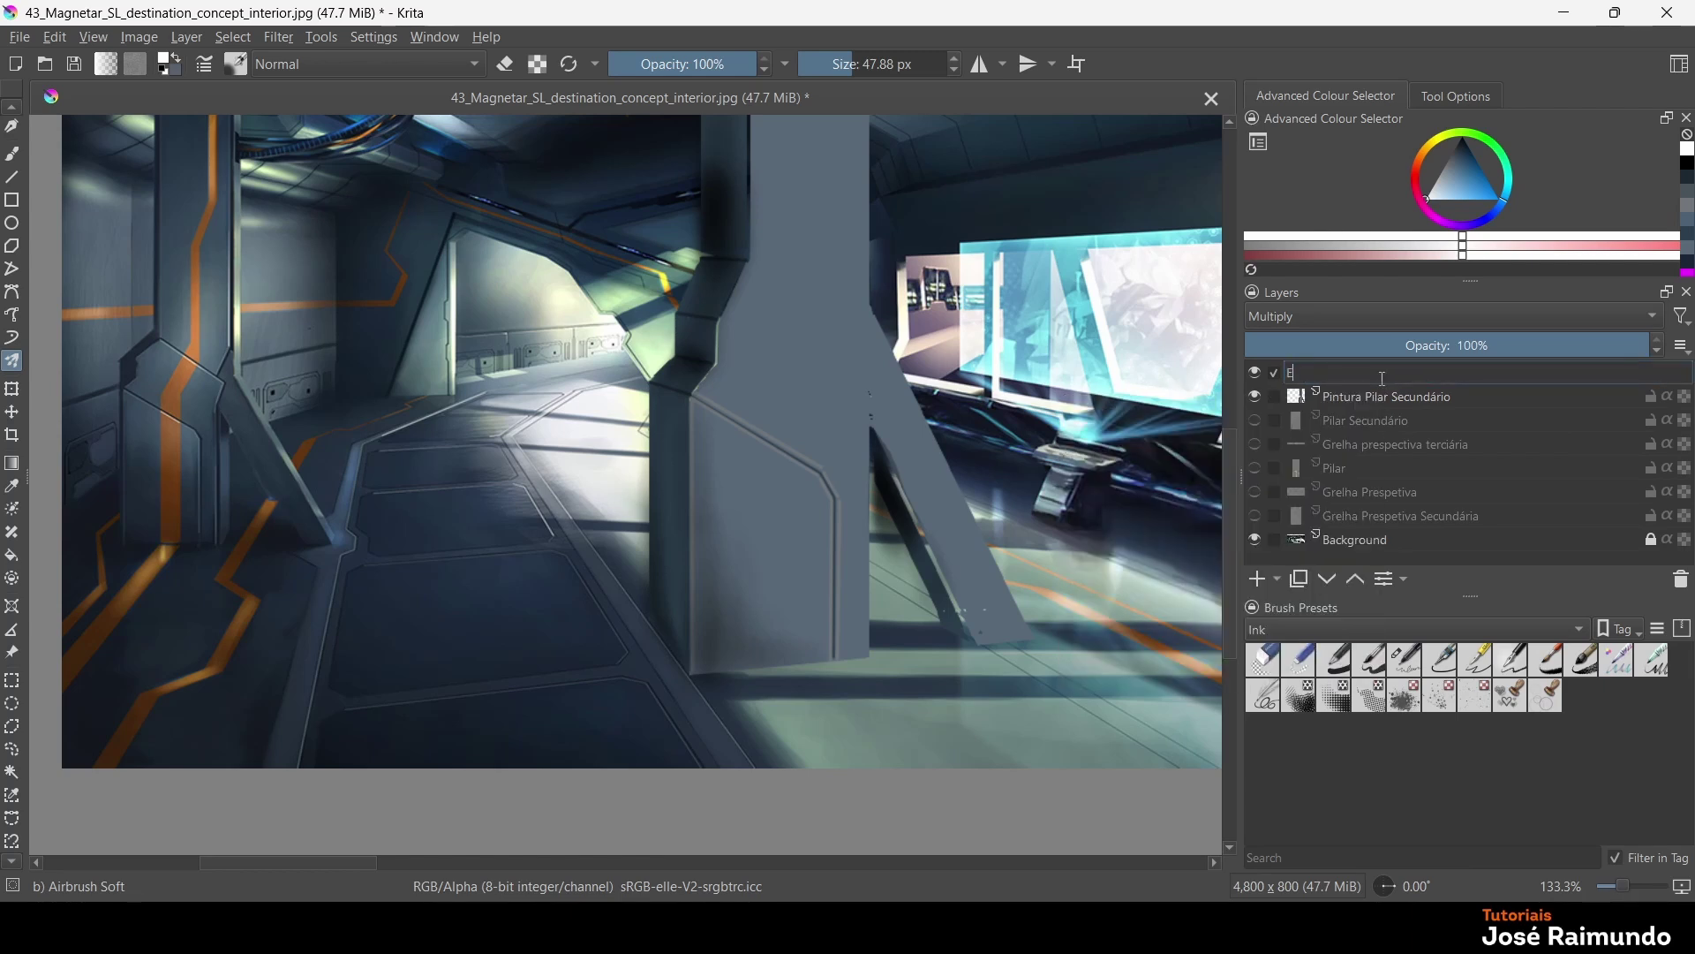
type("Escurecer")
key("Return")
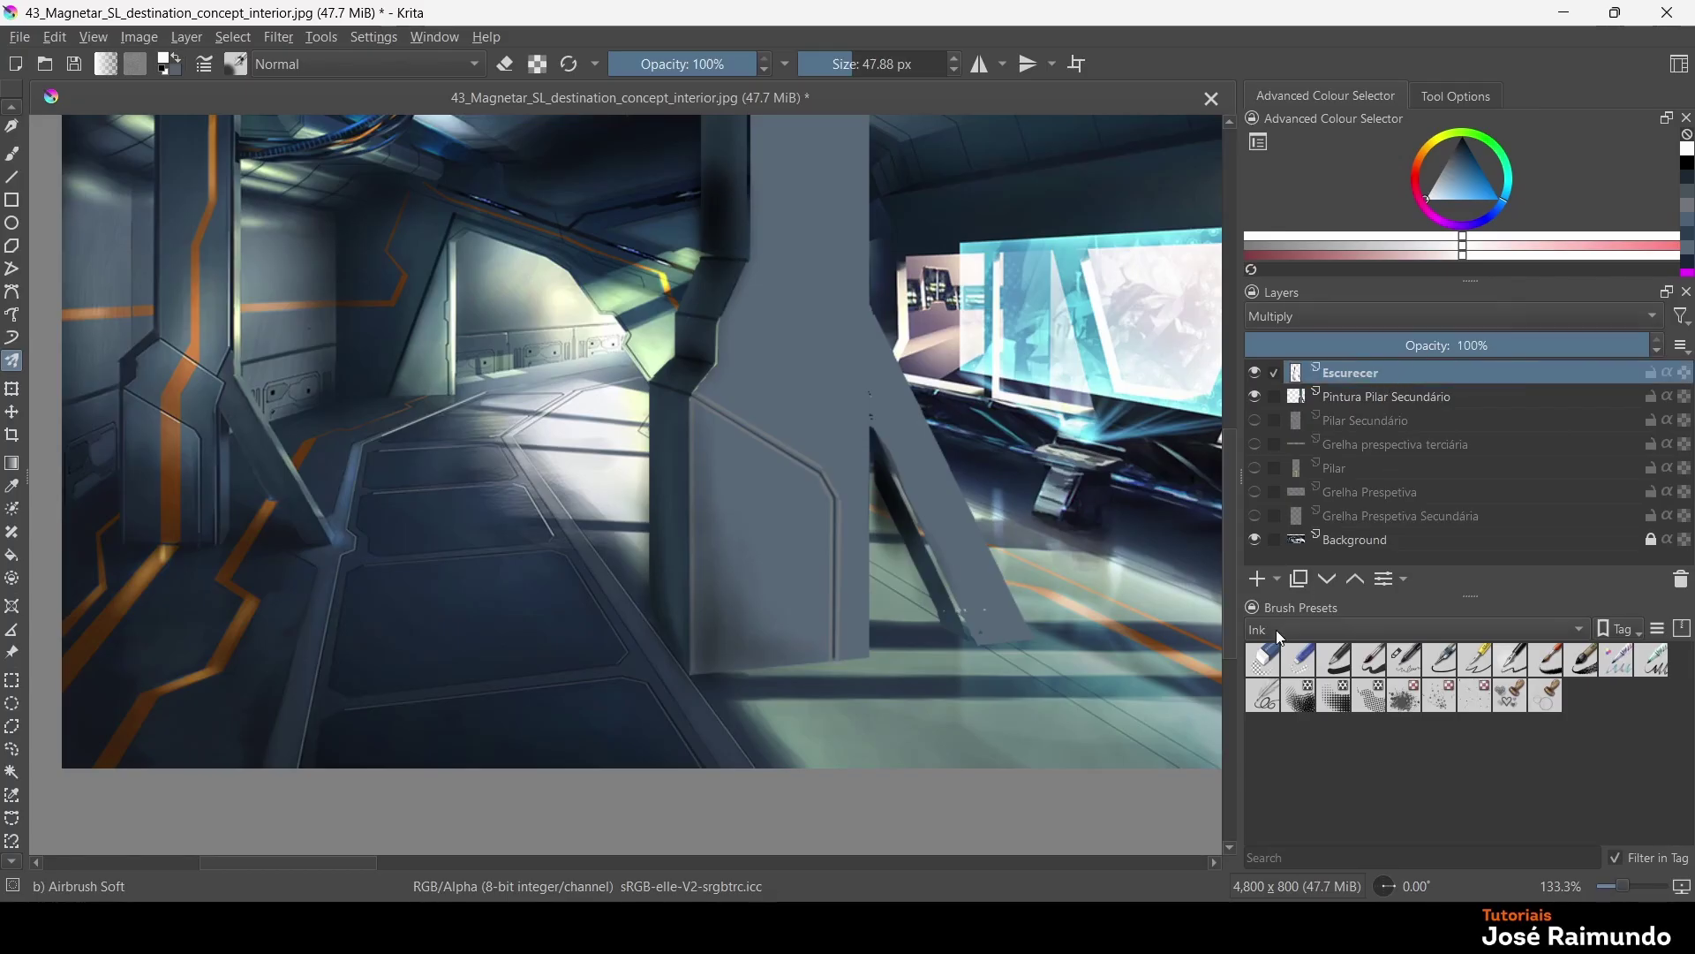
left_click(1255, 580)
double_click(1356, 371)
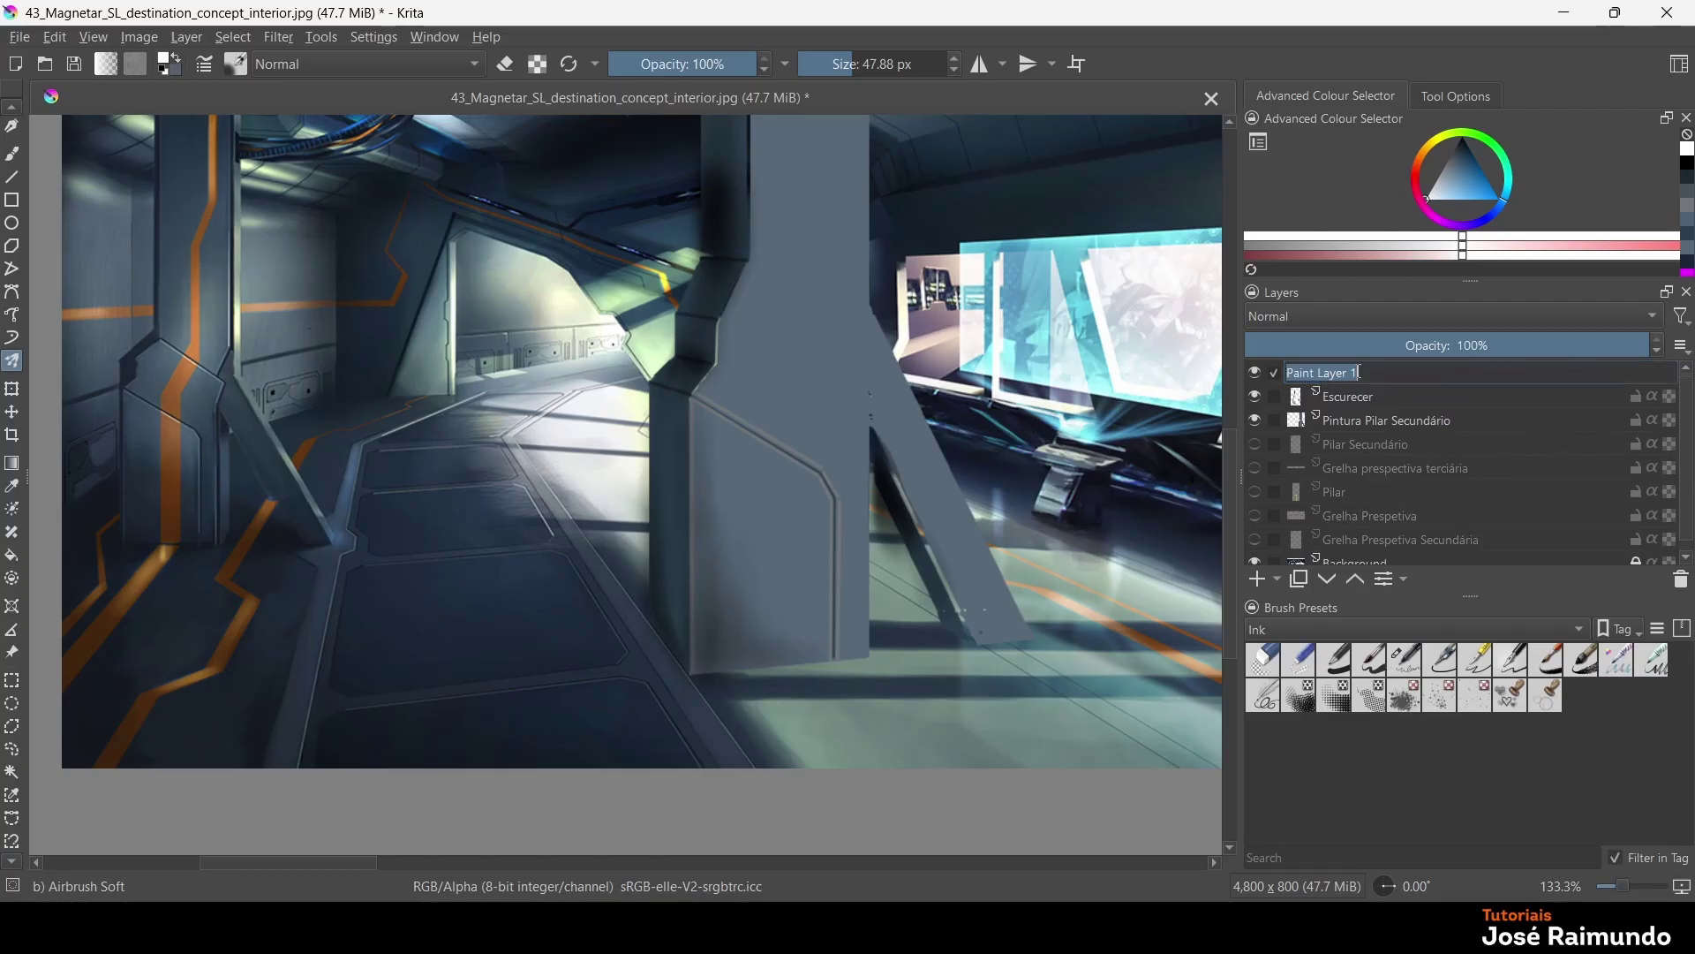
type("Clarear")
key("Return")
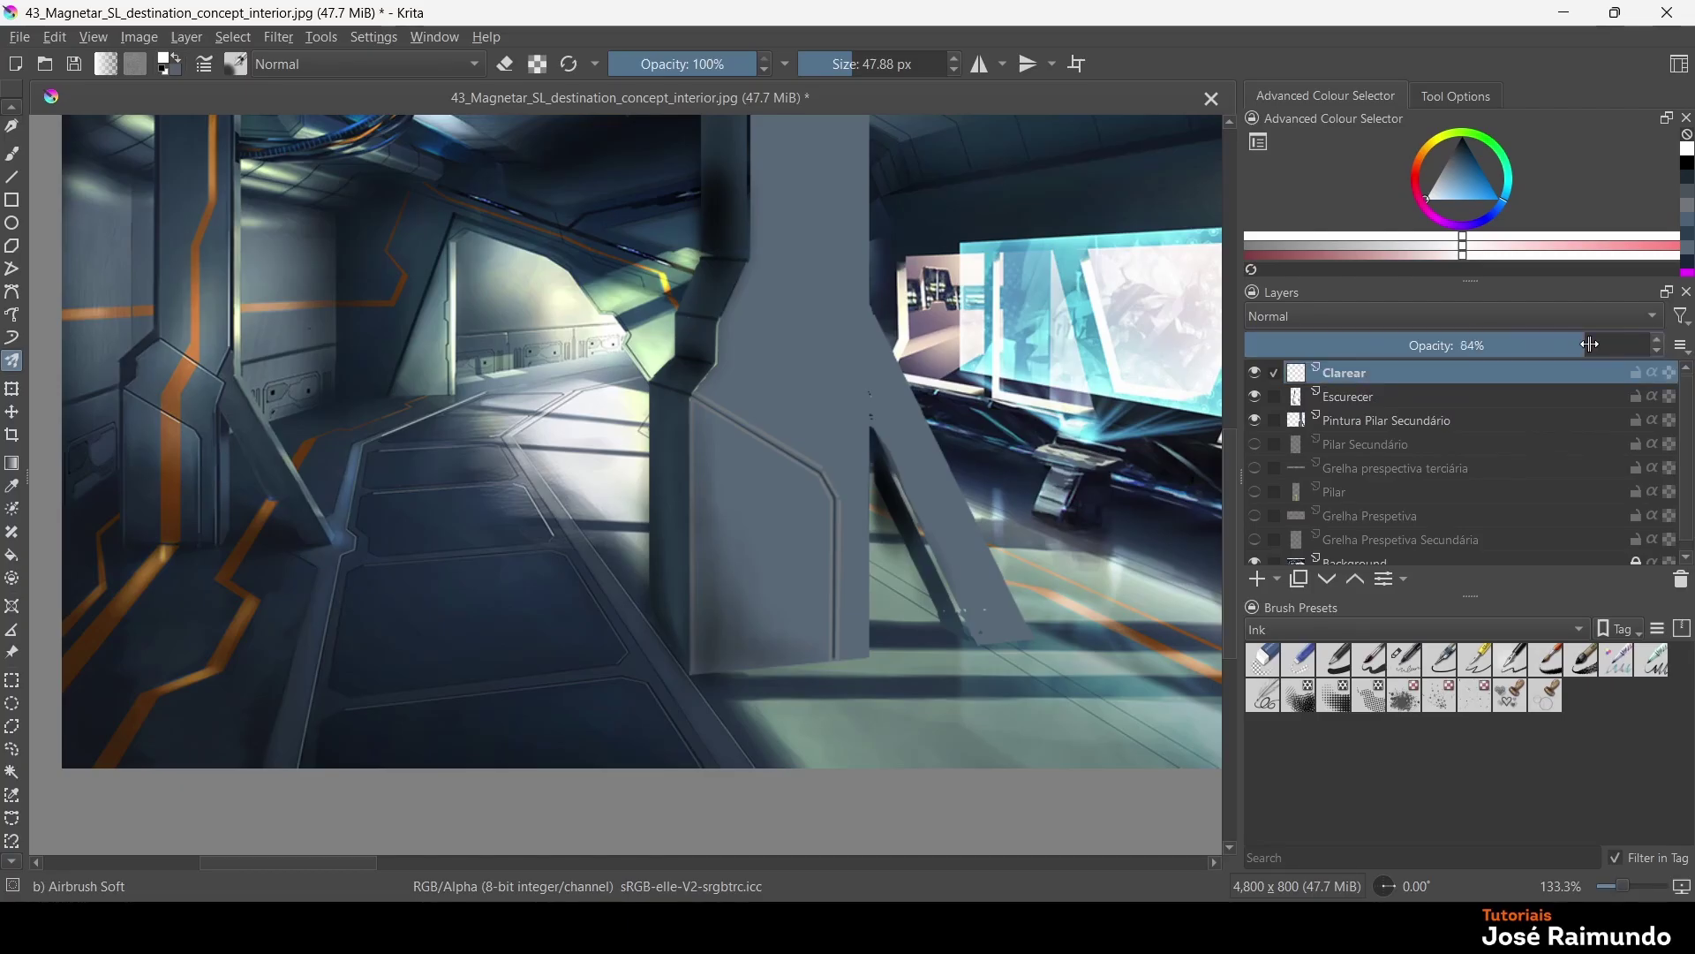
left_click(1654, 323)
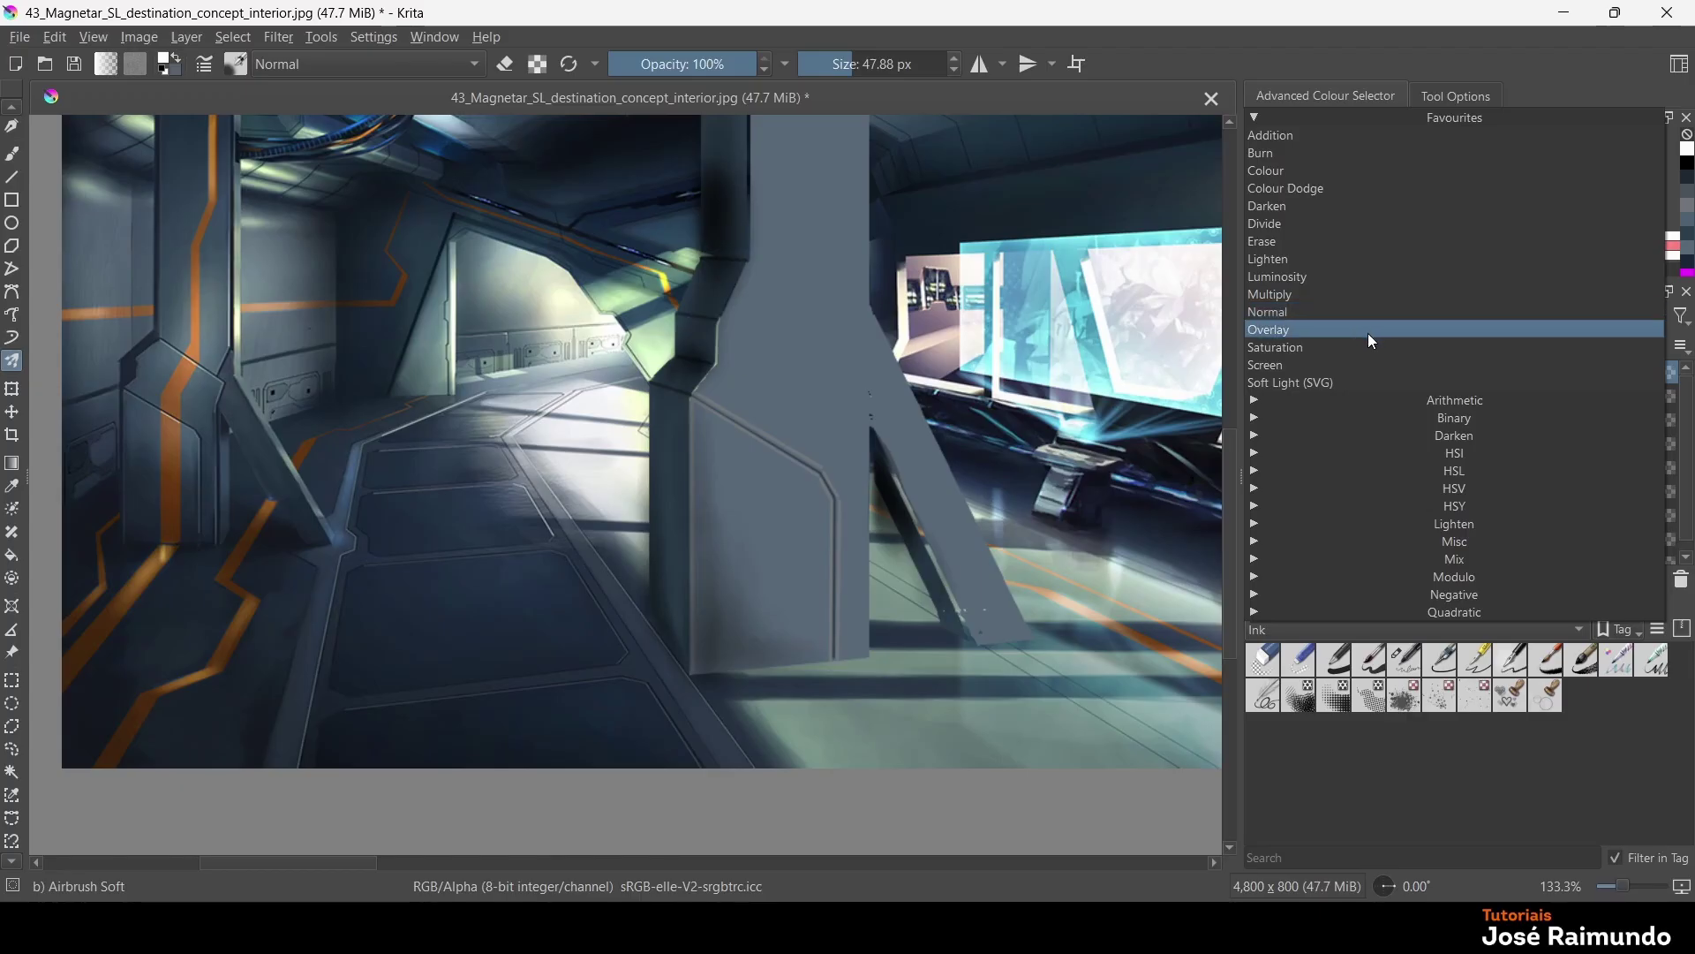
left_click(1438, 743)
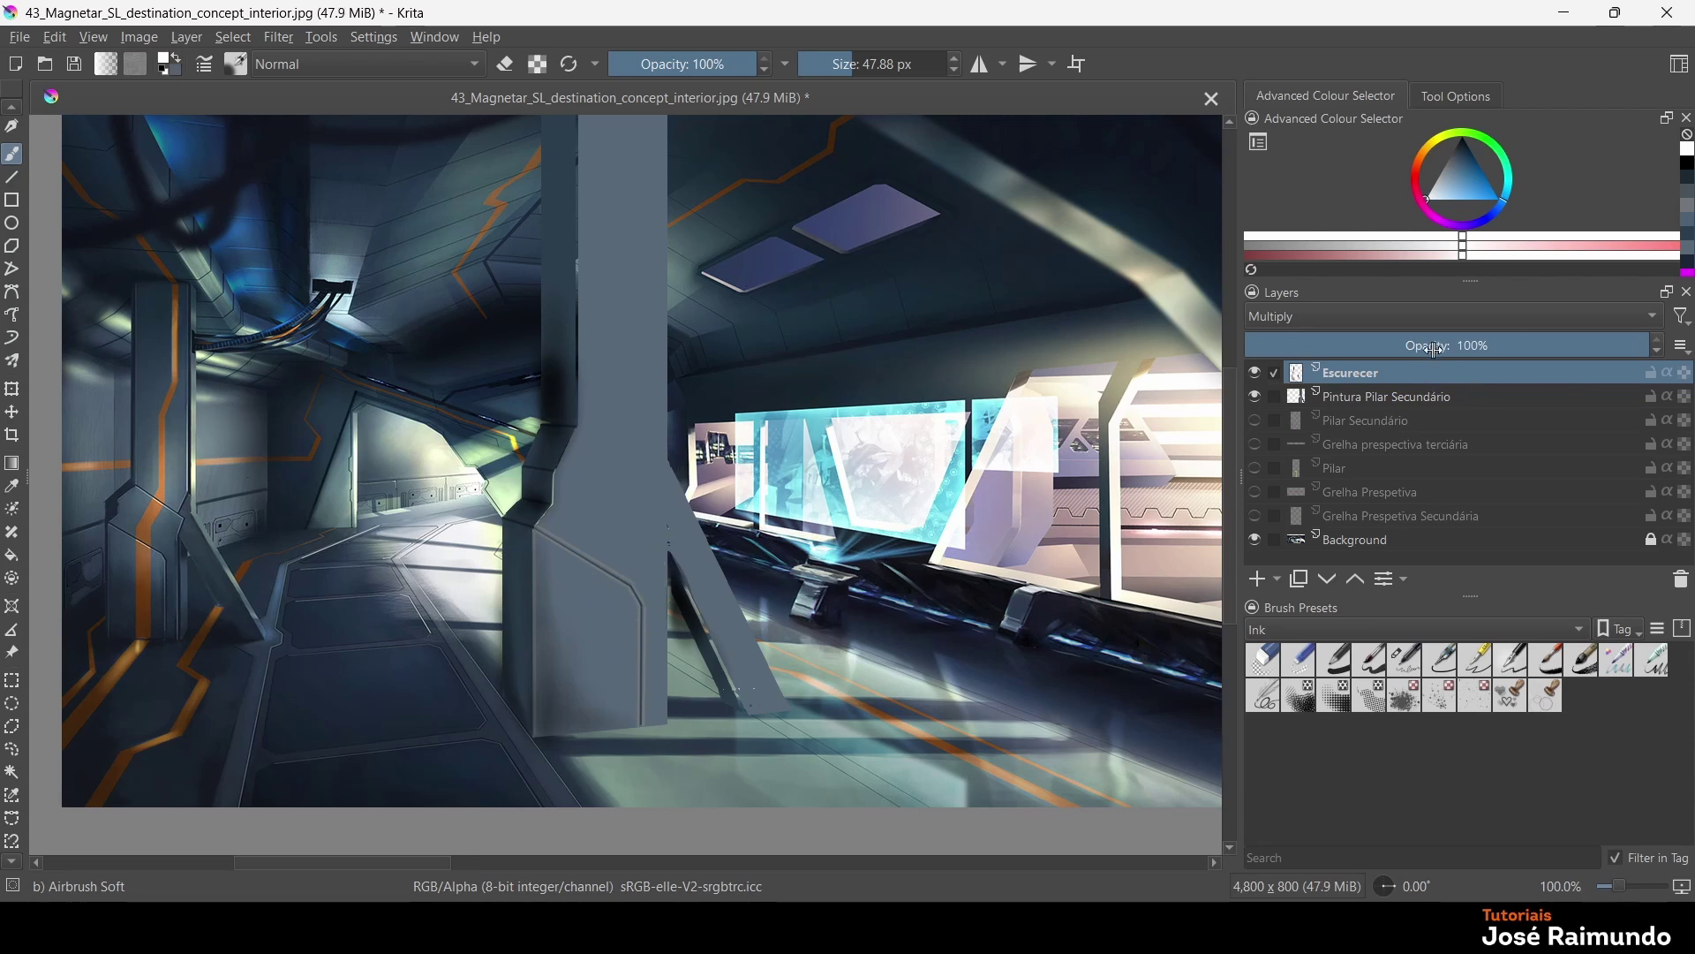
Add a new paint layer above Escurecer and name it Clarear
left_click(1265, 580)
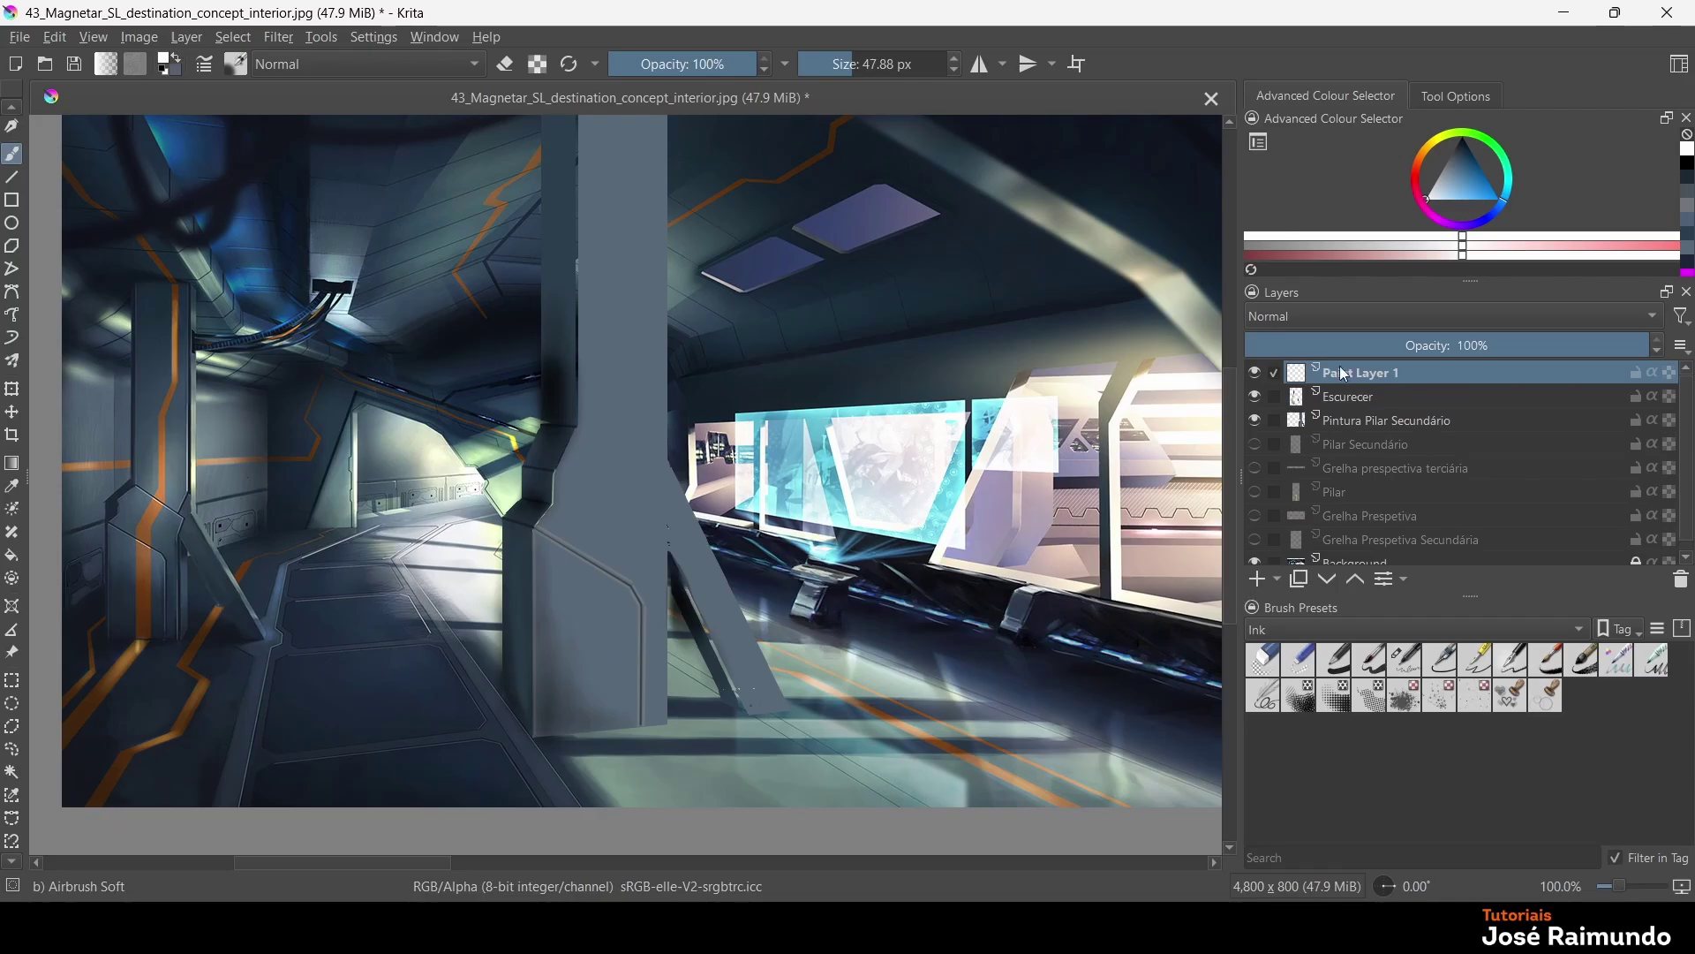
double_click(1300, 384)
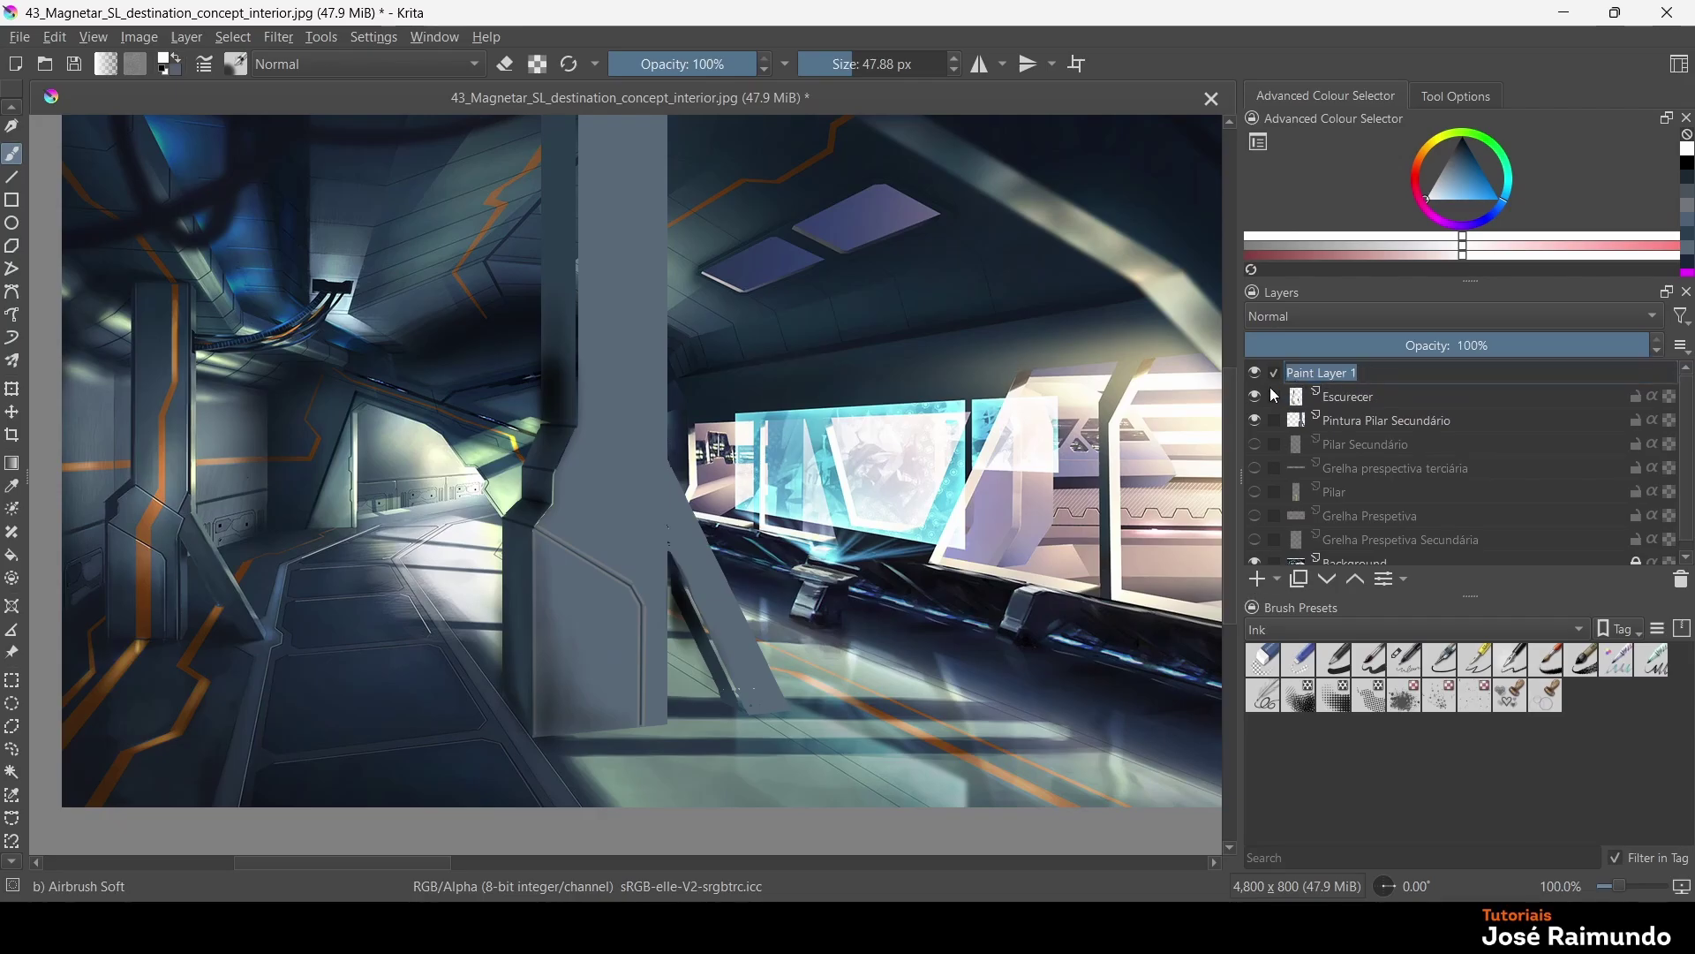
type("Clarear")
key("Return")
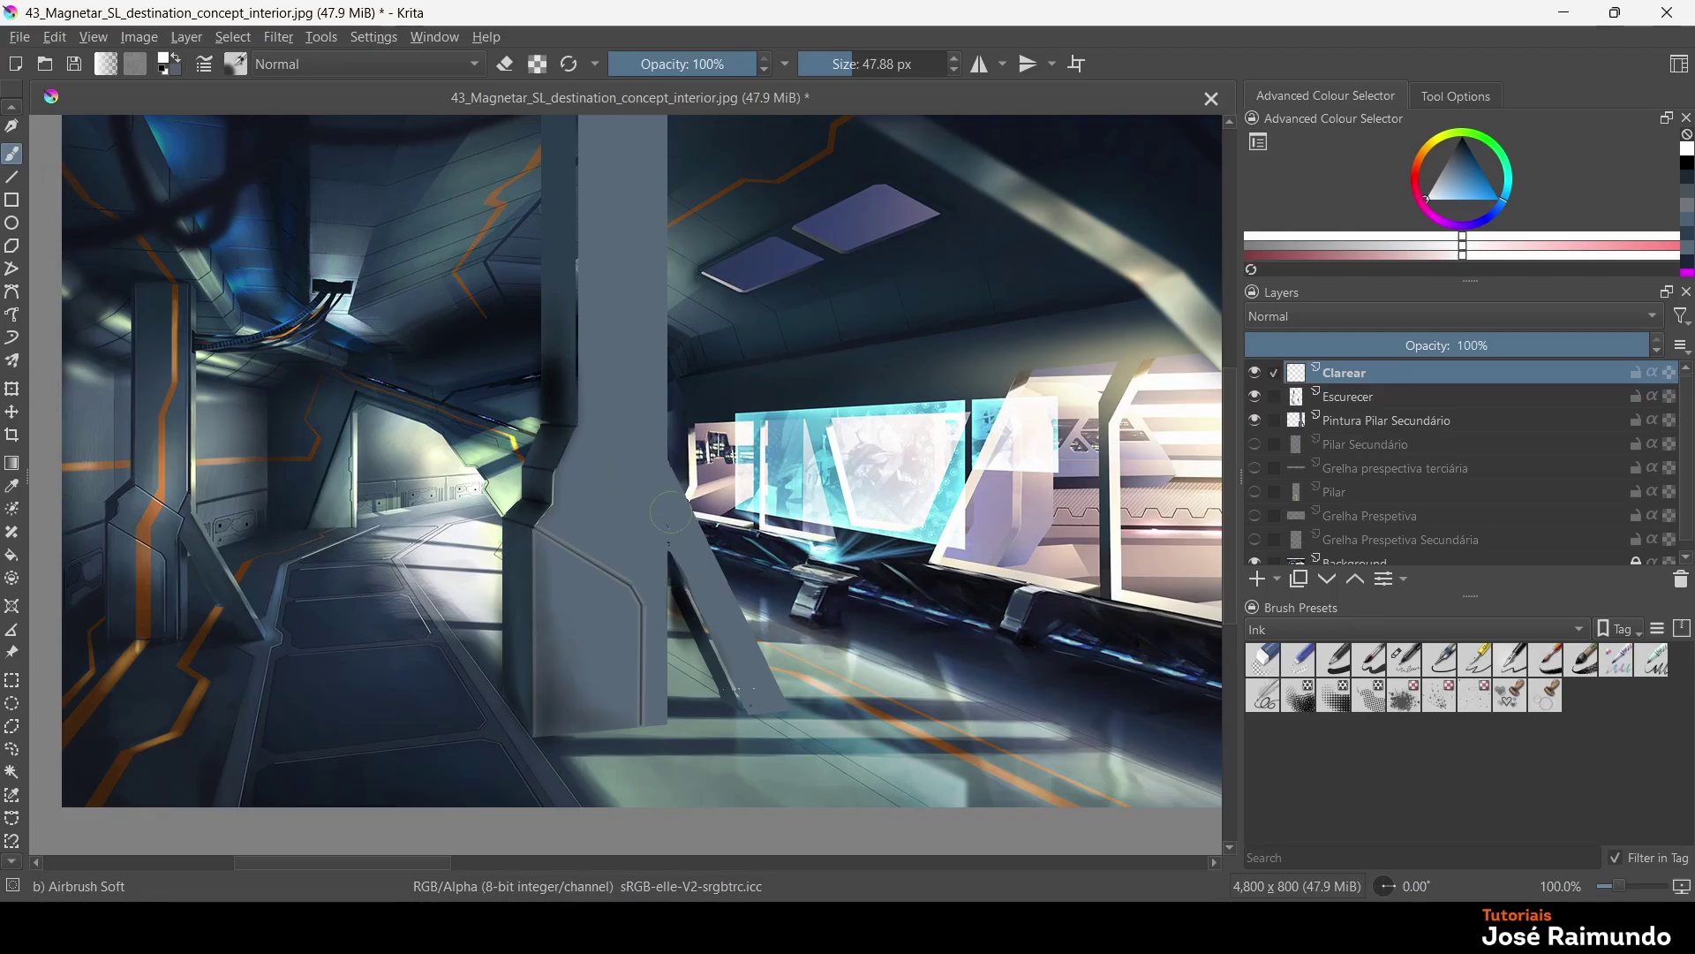
Airbrush soft white highlights on the large pillar's lower front panel, the diagonal strut and the upper shaft
left_click_drag(609, 593, 625, 651)
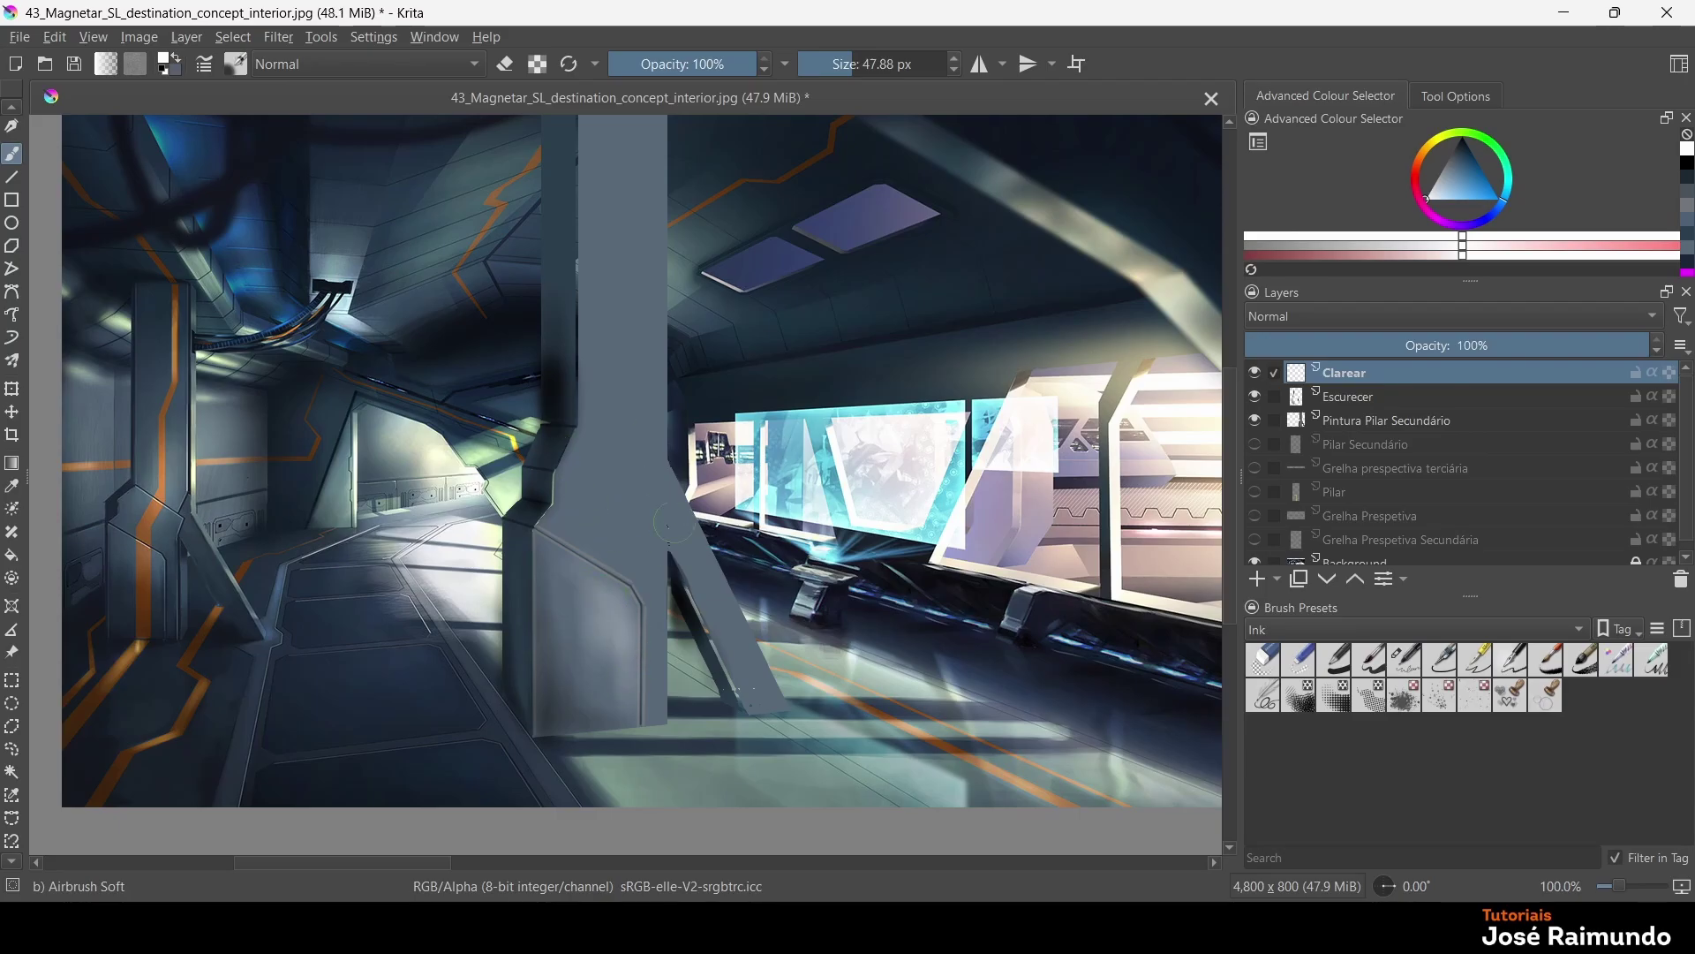
left_click_drag(680, 495, 733, 584)
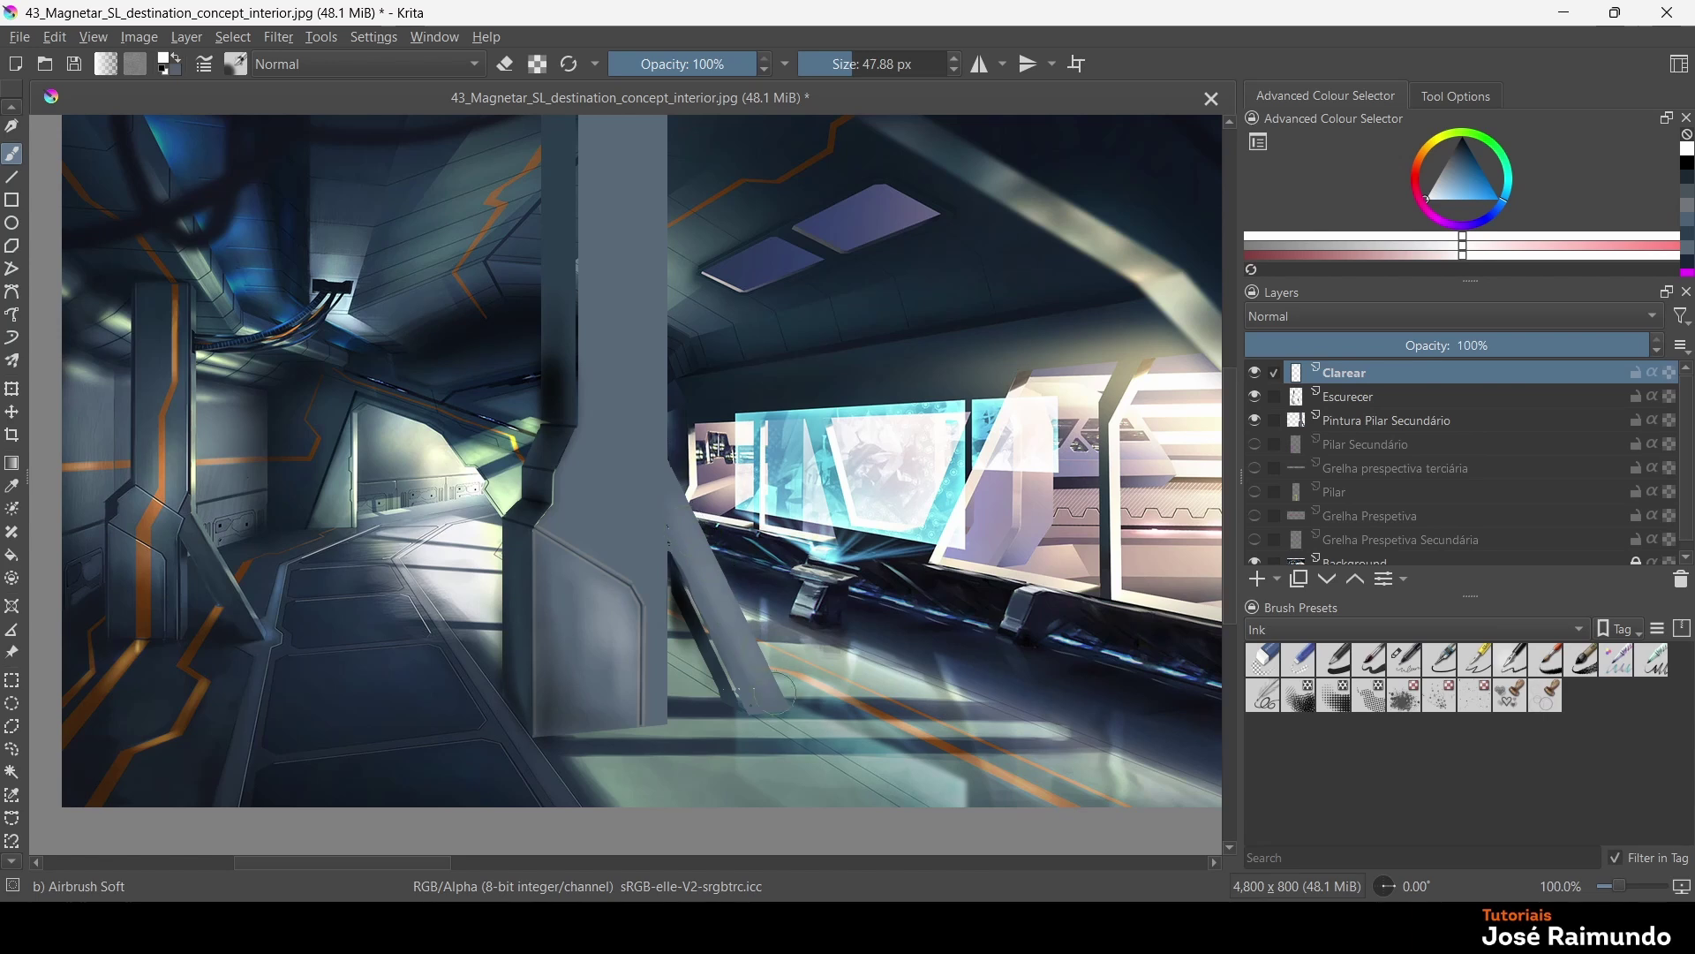
mouse_move(613, 587)
left_mouse_down()
mouse_move(546, 607)
mouse_move(556, 536)
left_mouse_up()
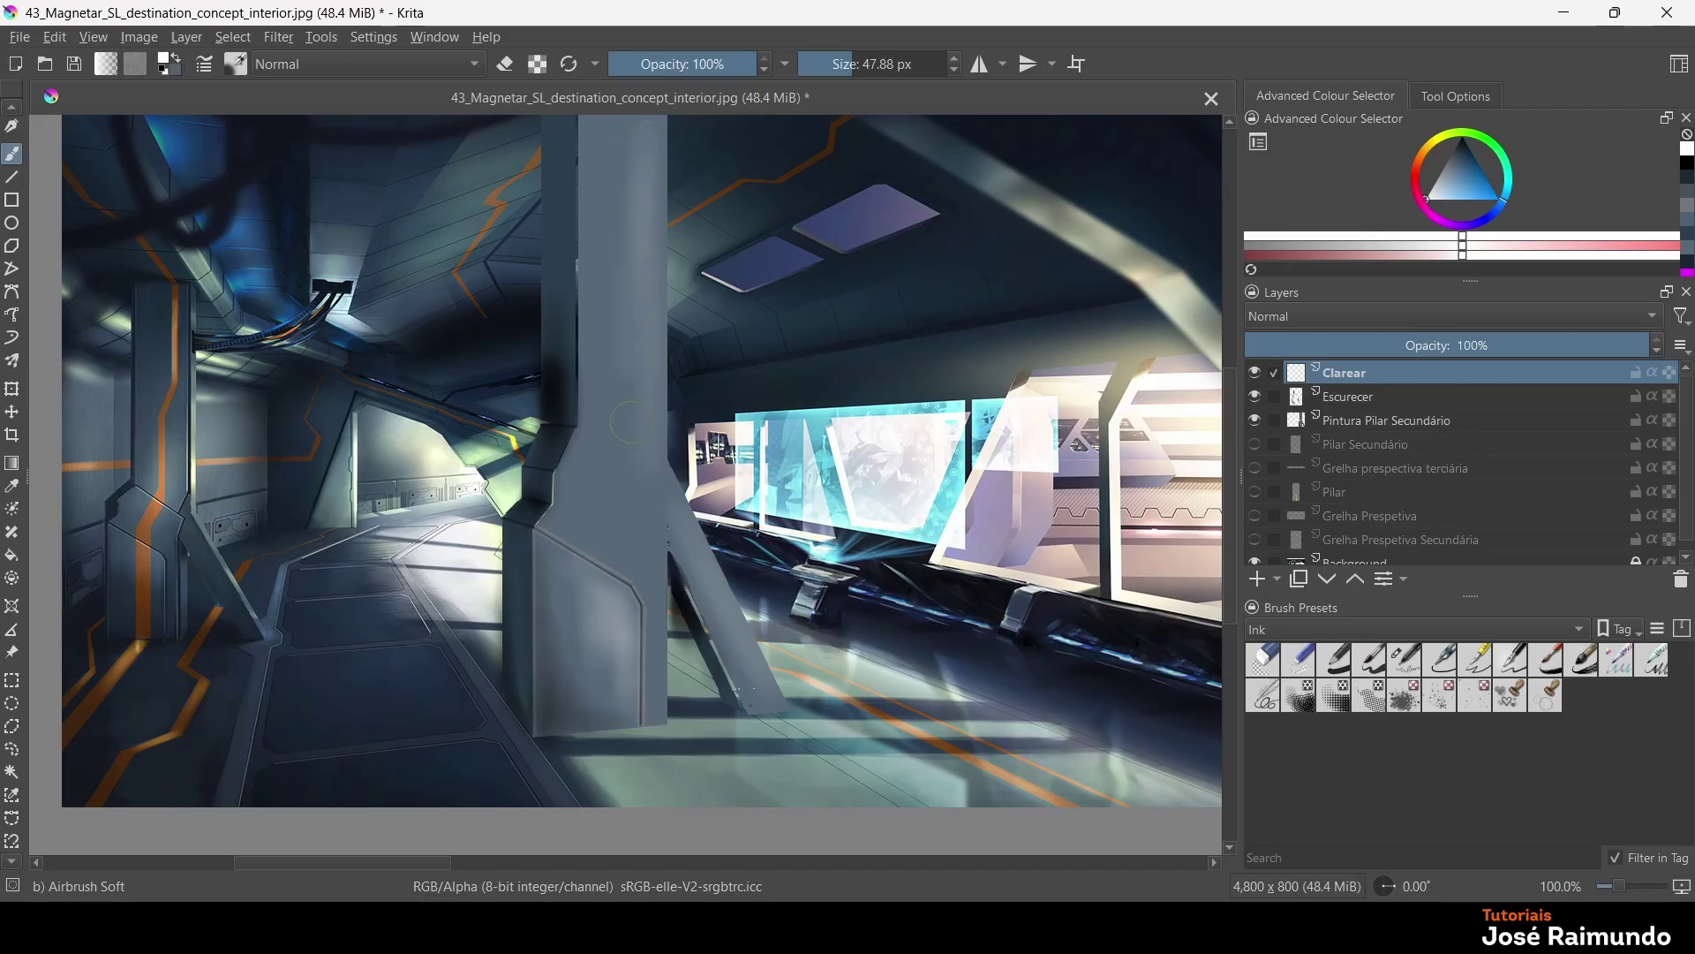
left_click_drag(617, 238, 662, 123)
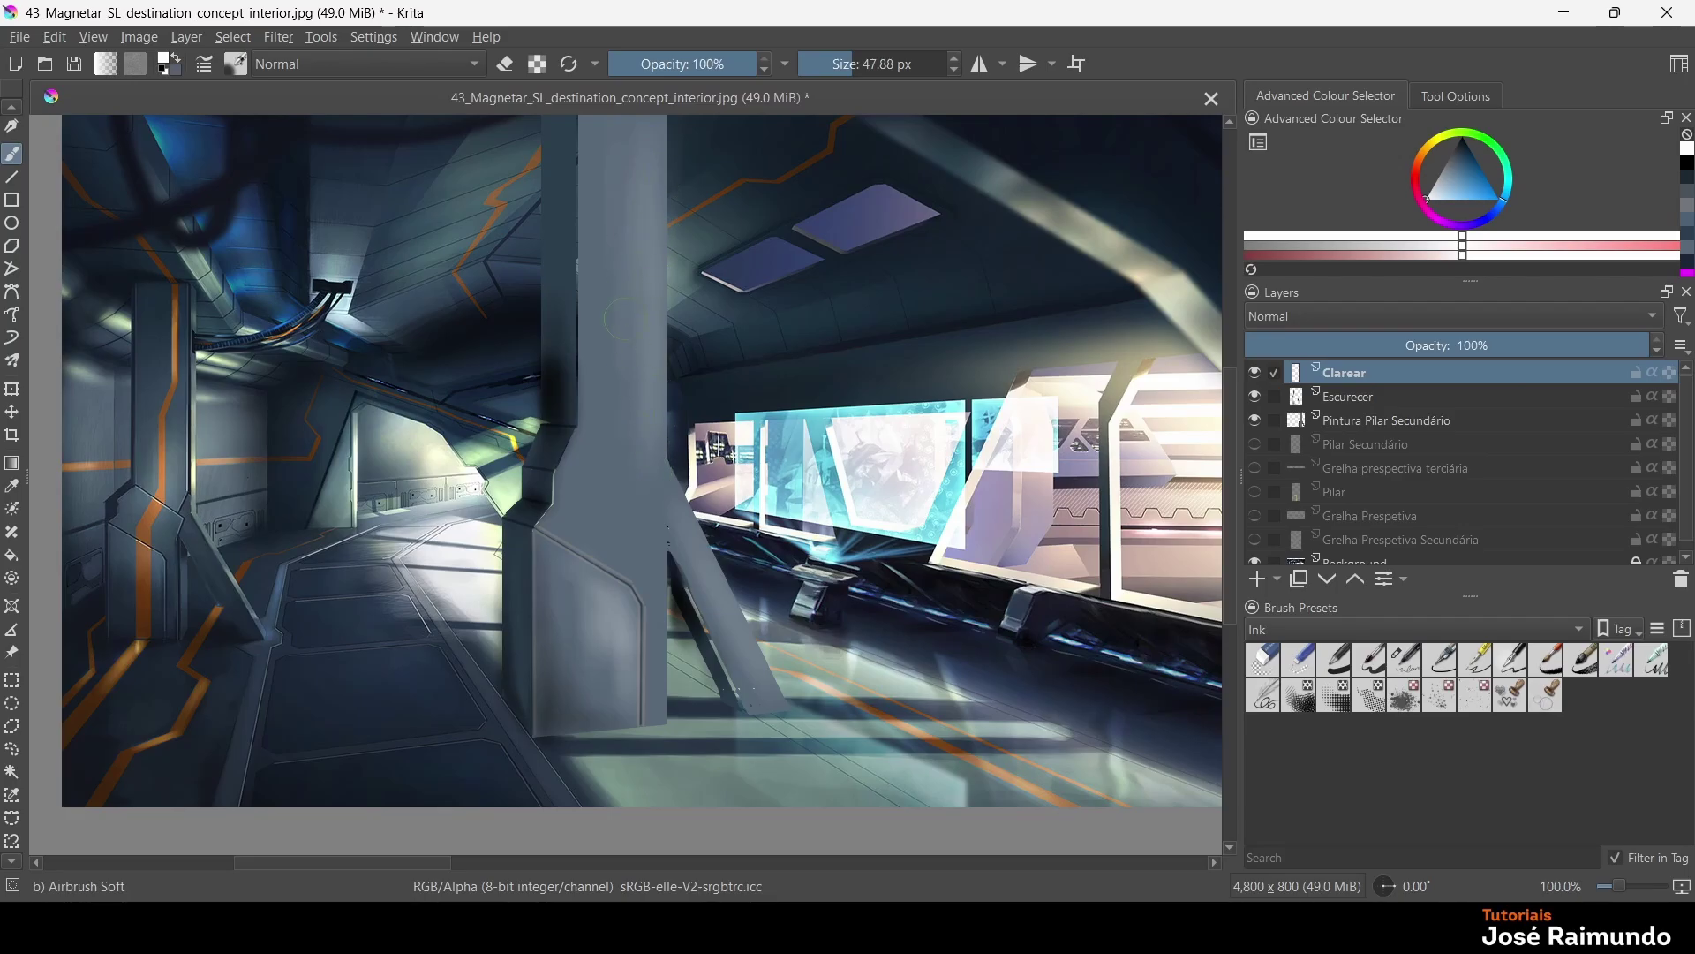
left_click_drag(565, 309, 547, 241)
left_click(1351, 405)
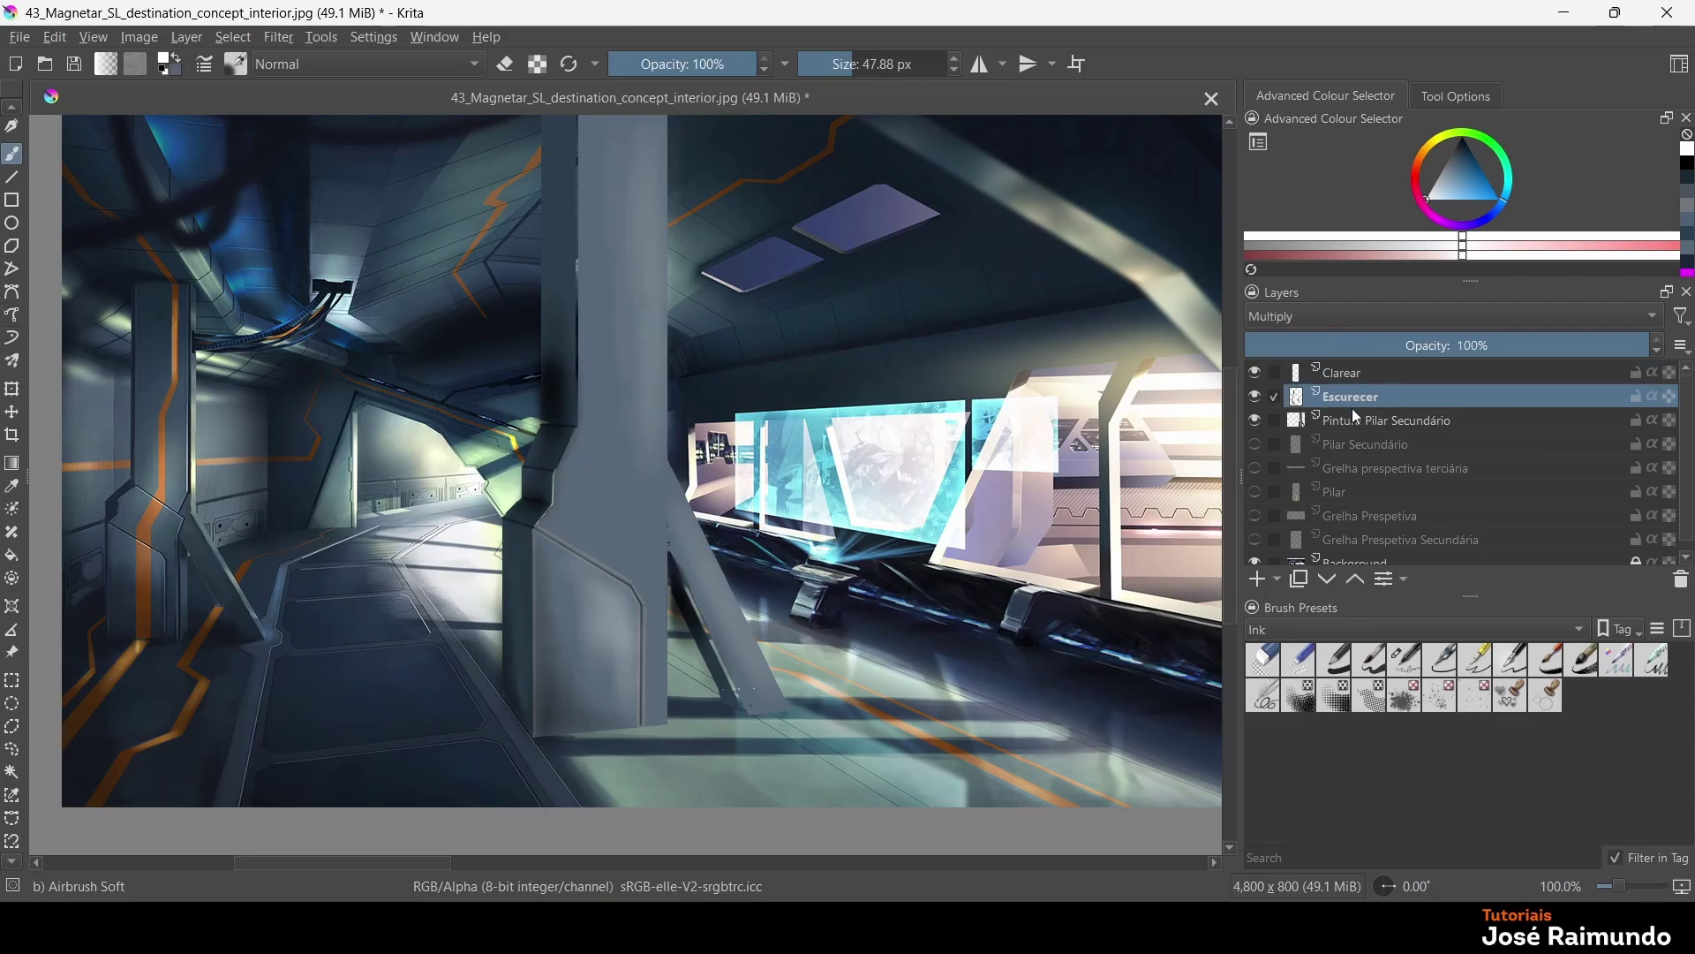
left_click(1687, 163)
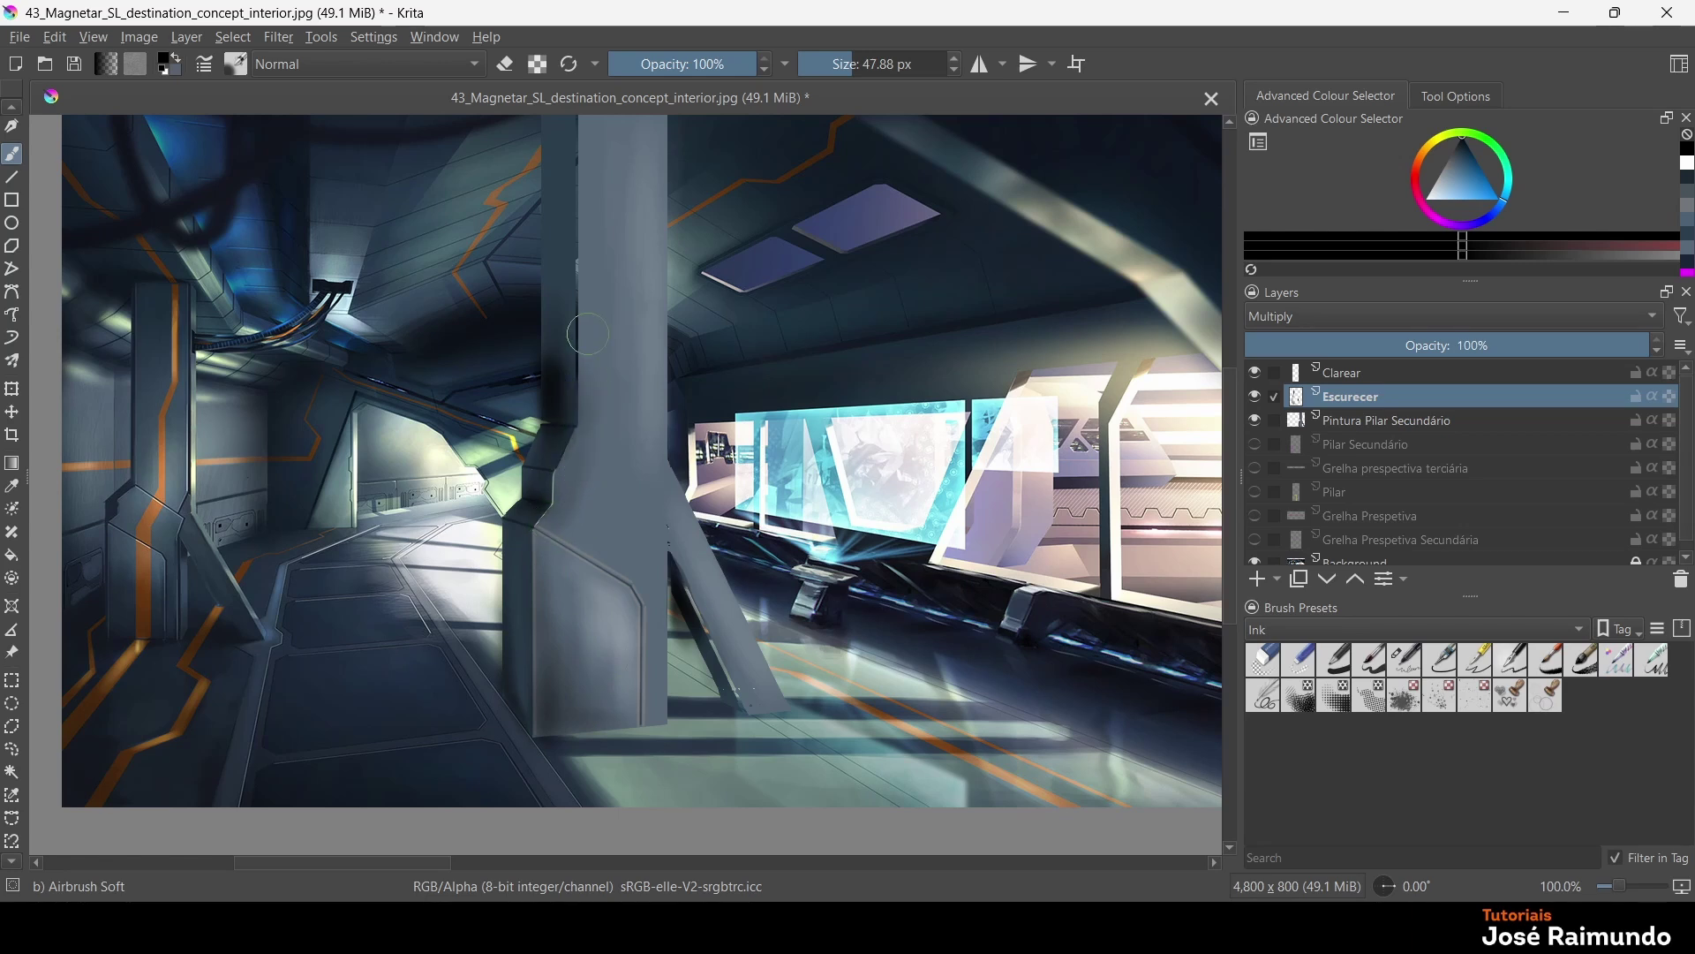
left_click(1374, 318)
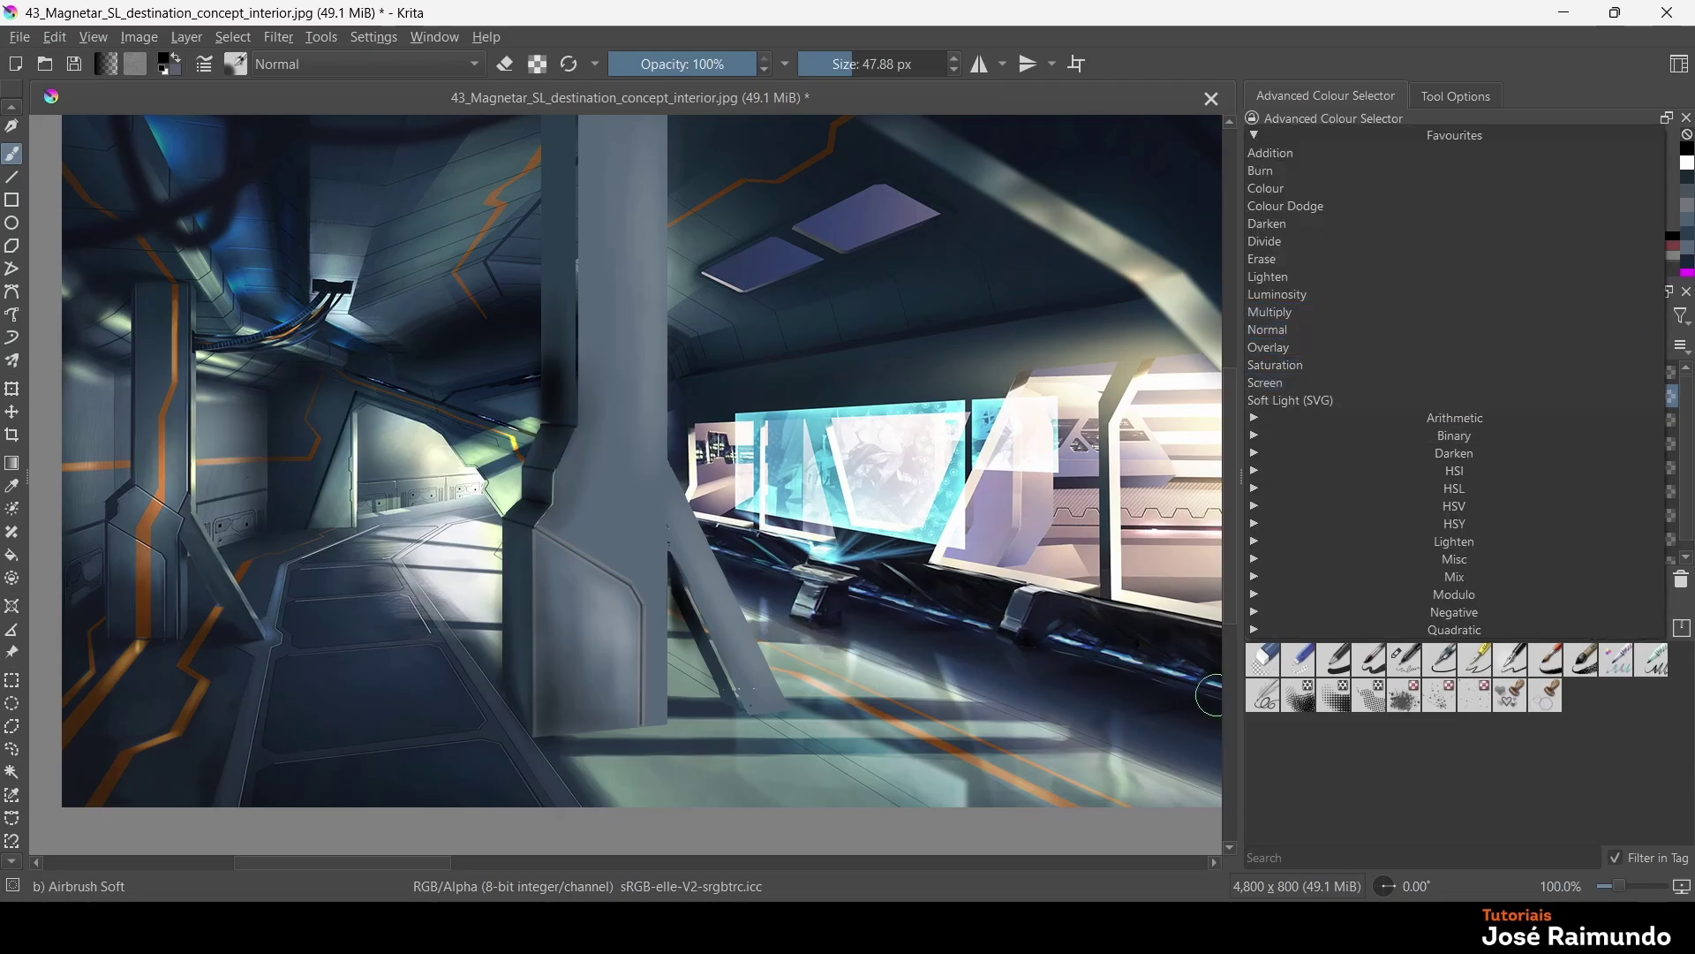
left_click(1348, 791)
Add a new paint layer above Clarear and name it Detalhes
left_click(1368, 372)
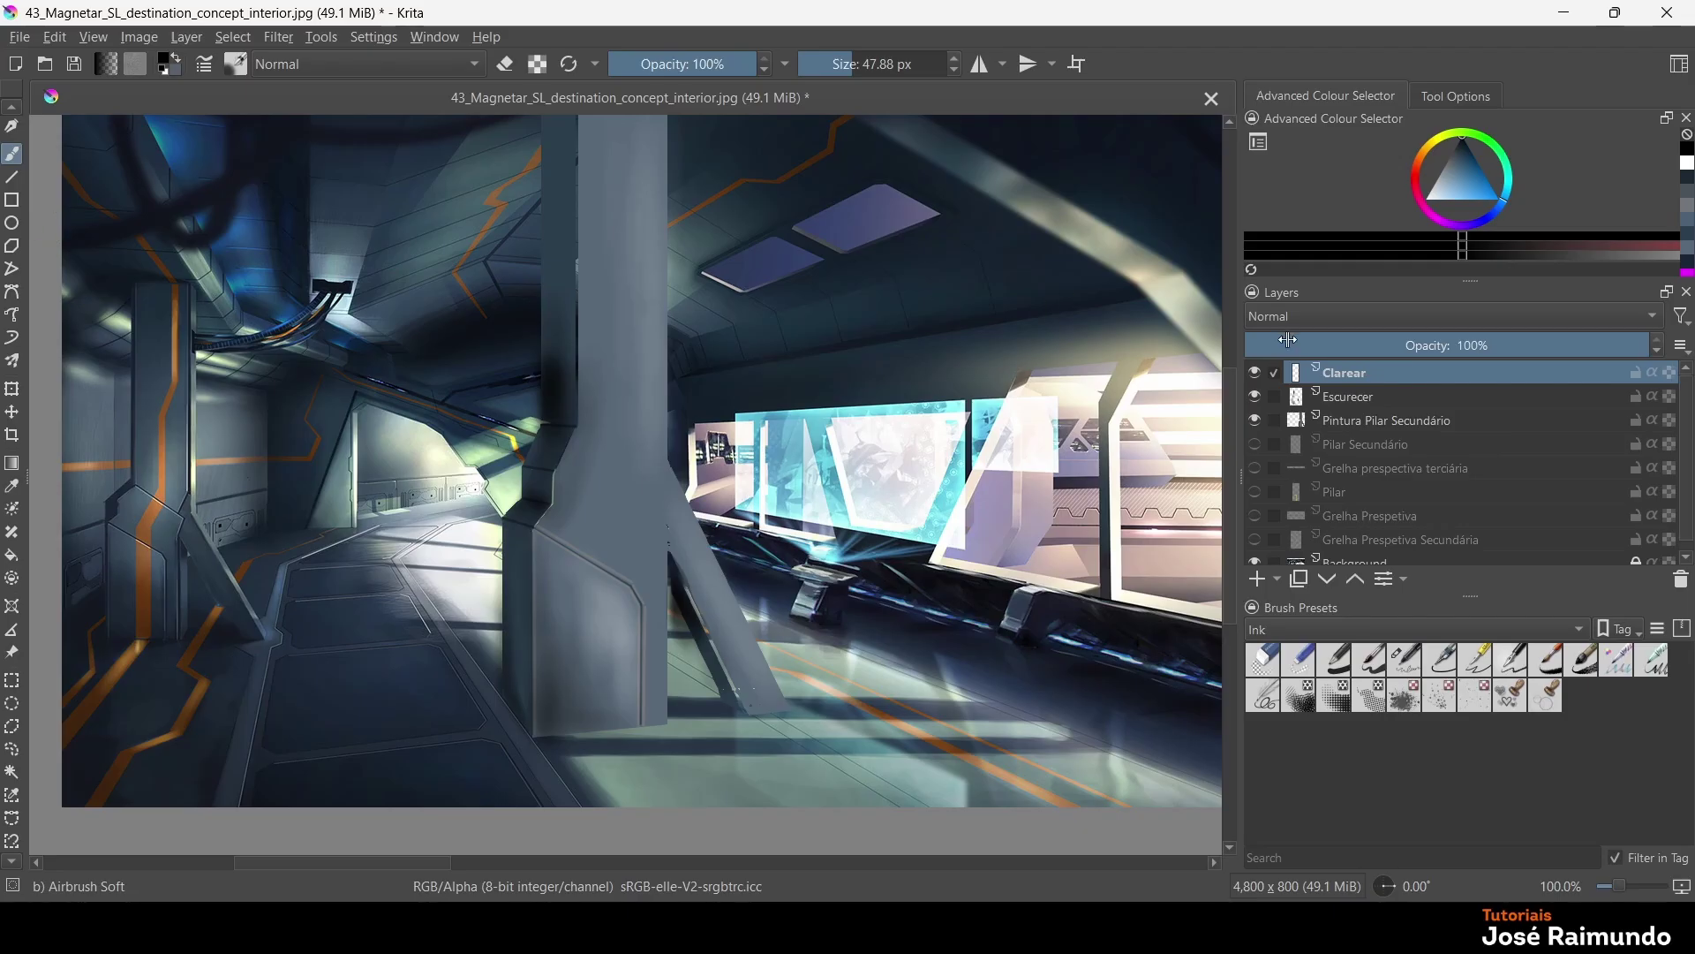
left_click(1256, 578)
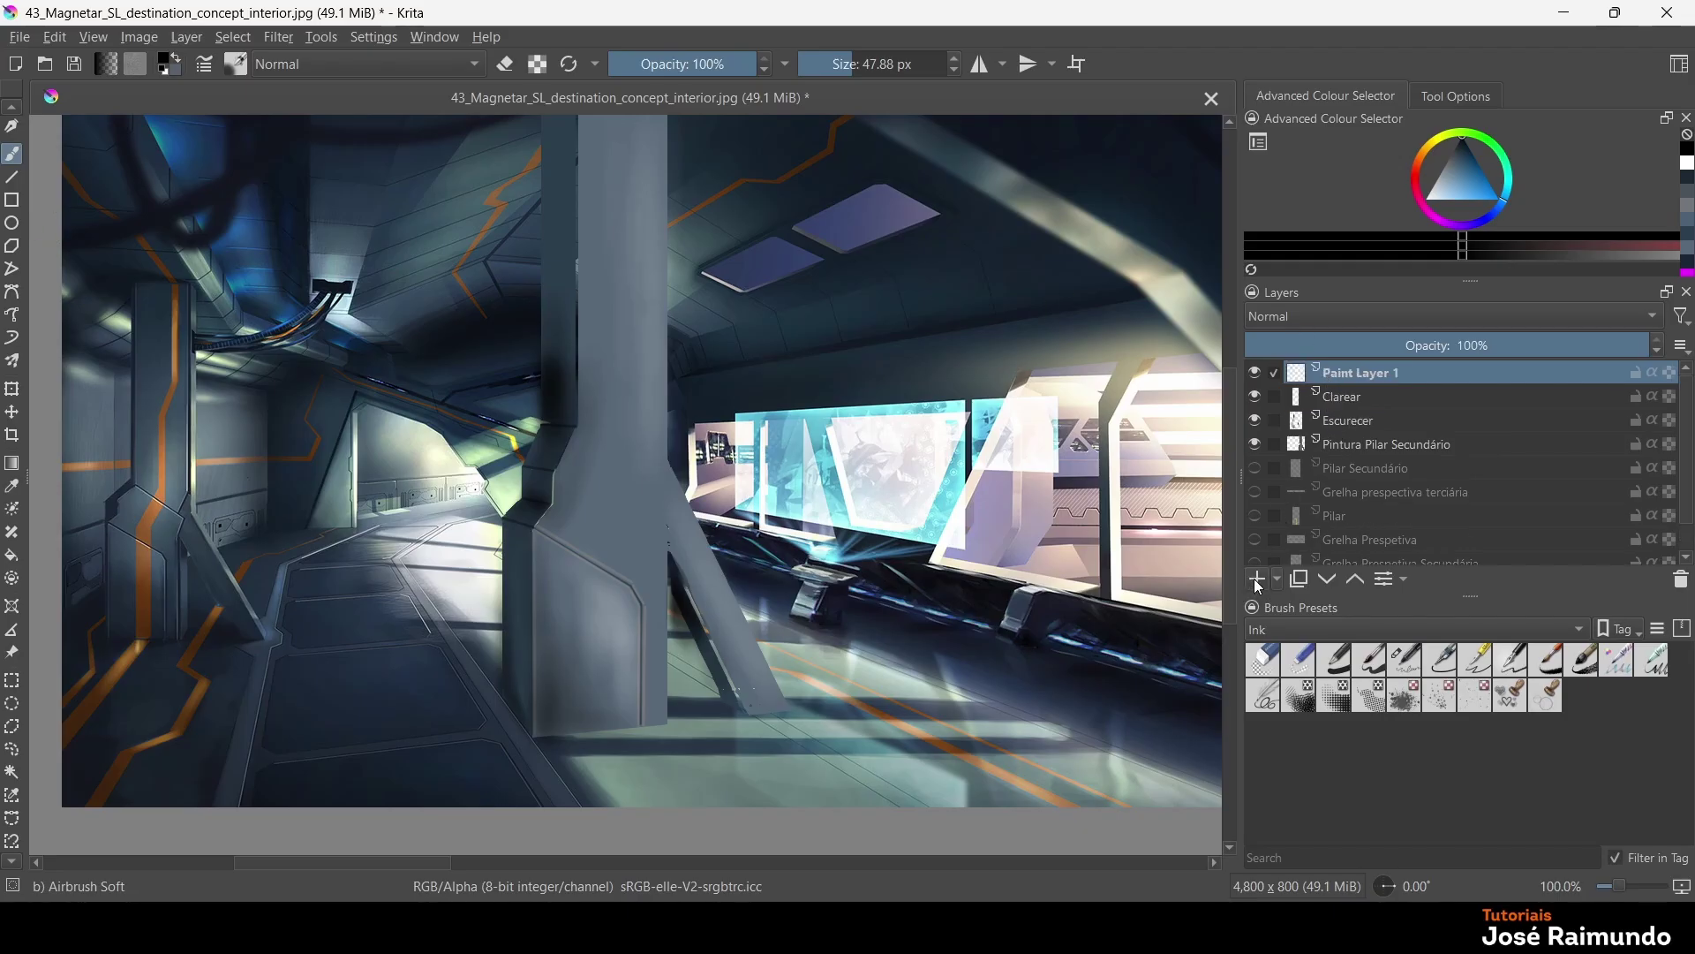
double_click(1361, 374)
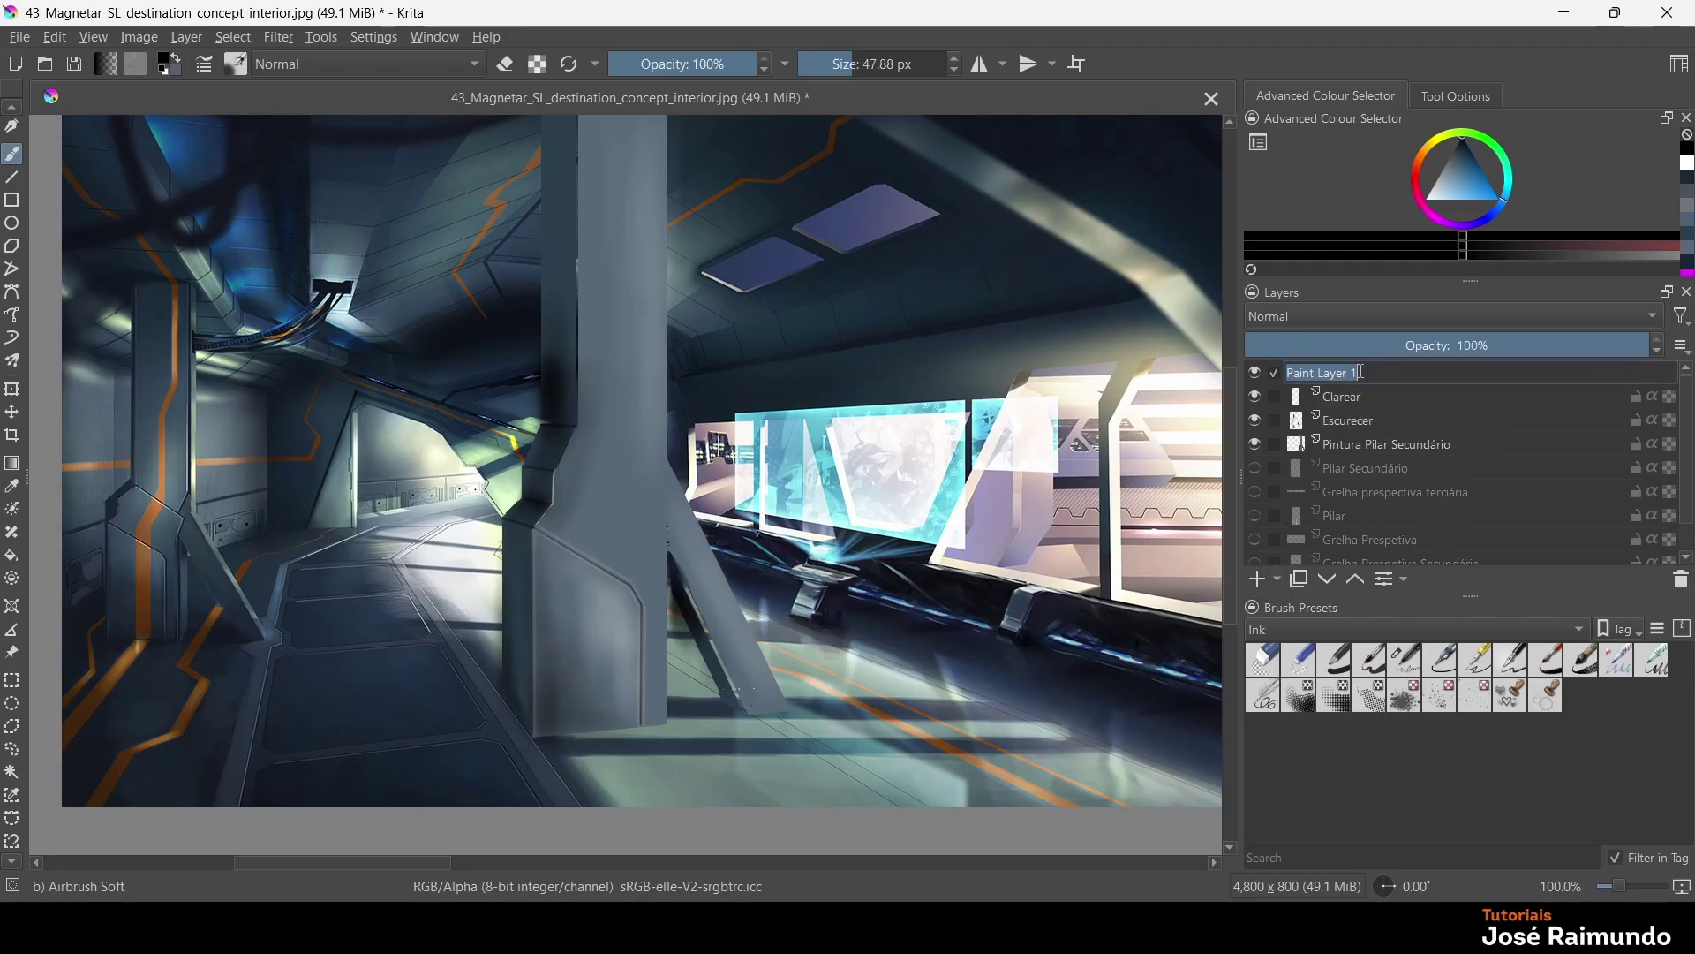
key("ctrl+a")
type("Detalhes")
key("Return")
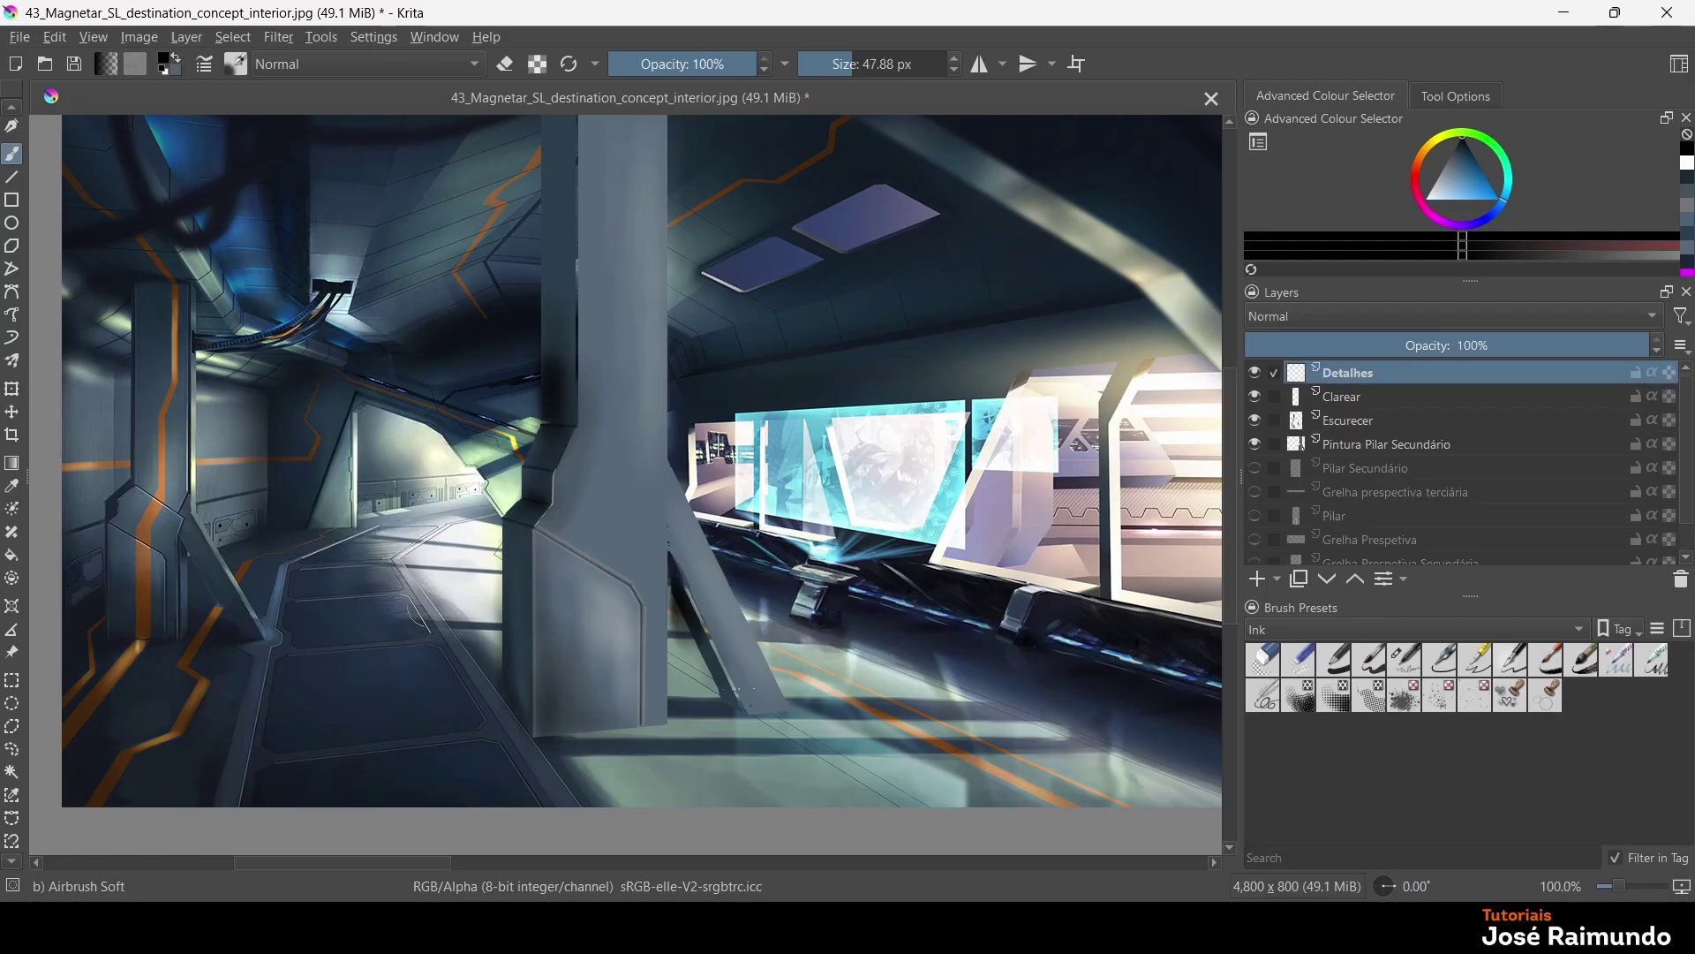
Set the airbrush size to 3.31 px and the paint colour to white for fine details on the pillar's front panel
scroll(548, 558, "up", 3)
left_click_drag(581, 574, 546, 366)
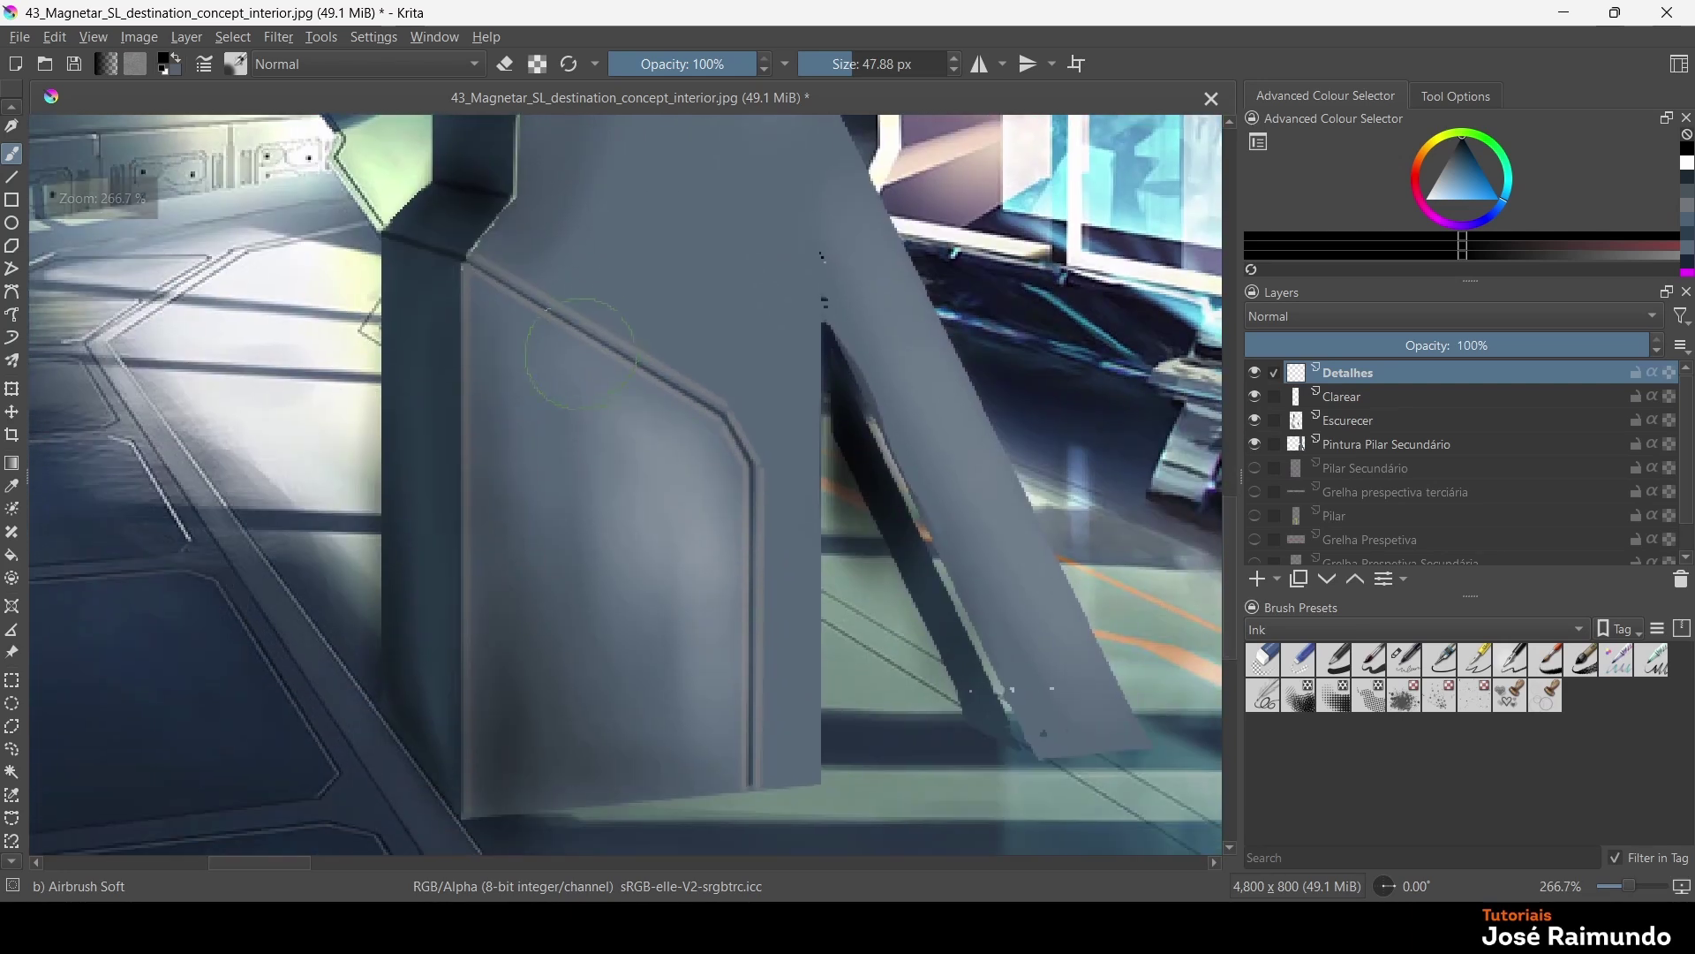
mouse_move(861, 63)
left_mouse_down()
mouse_move(804, 69)
mouse_move(818, 71)
left_mouse_up()
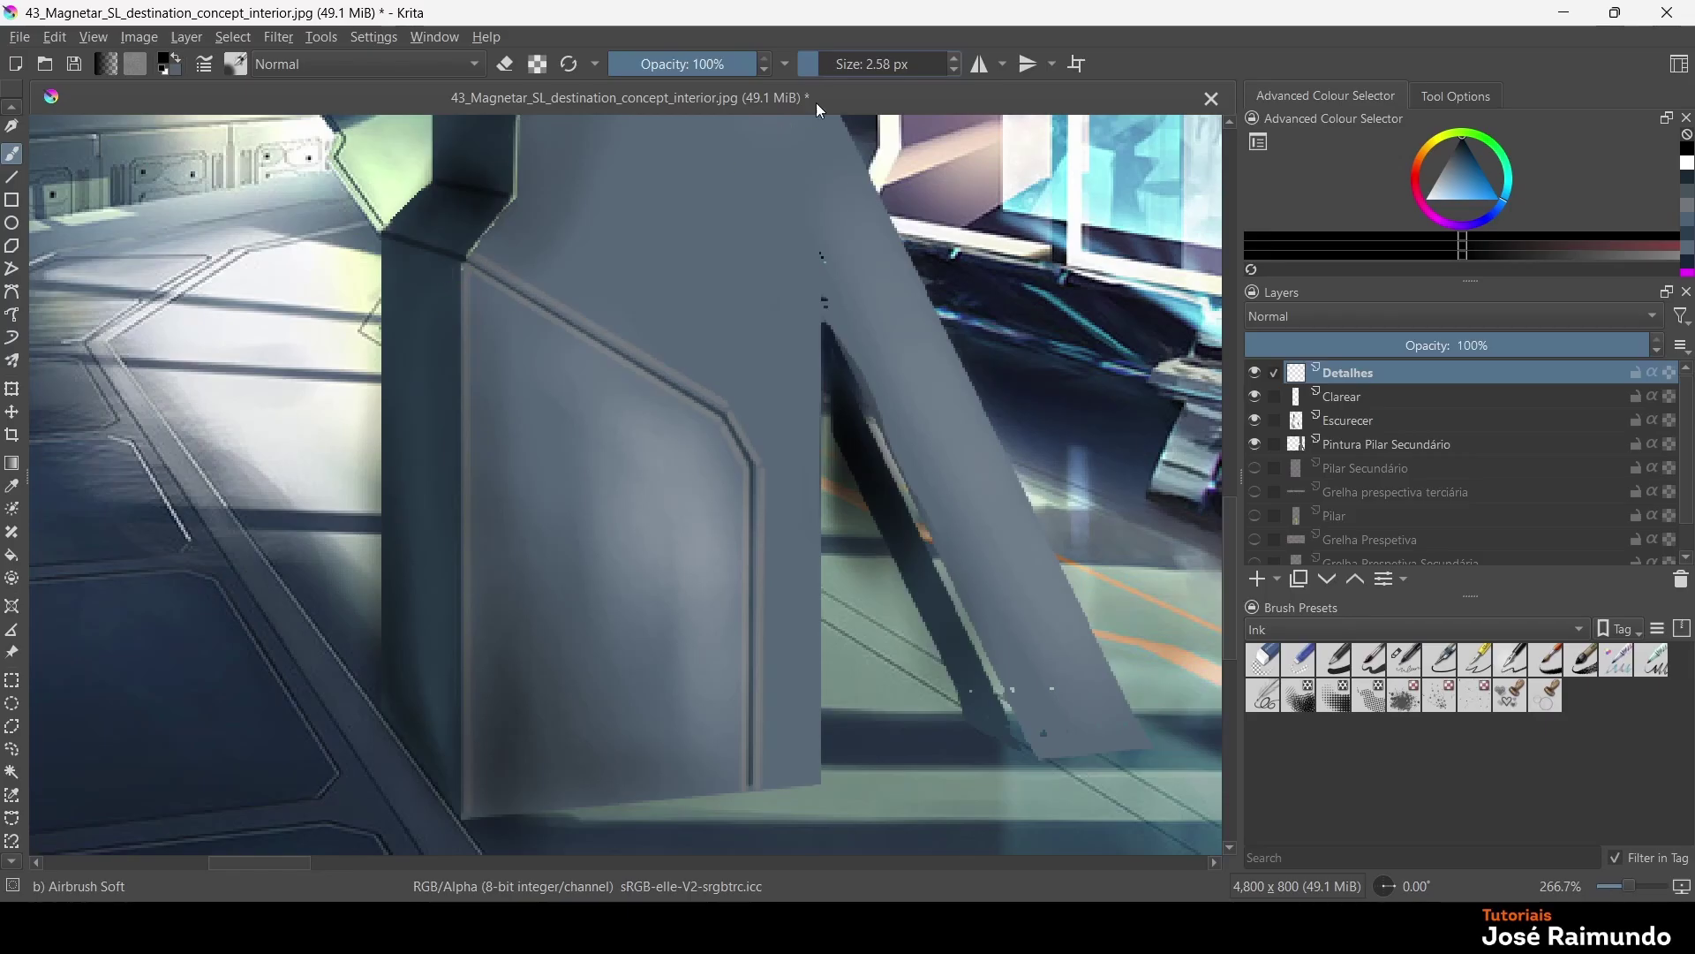
left_click_drag(818, 64, 821, 63)
left_click(1689, 164)
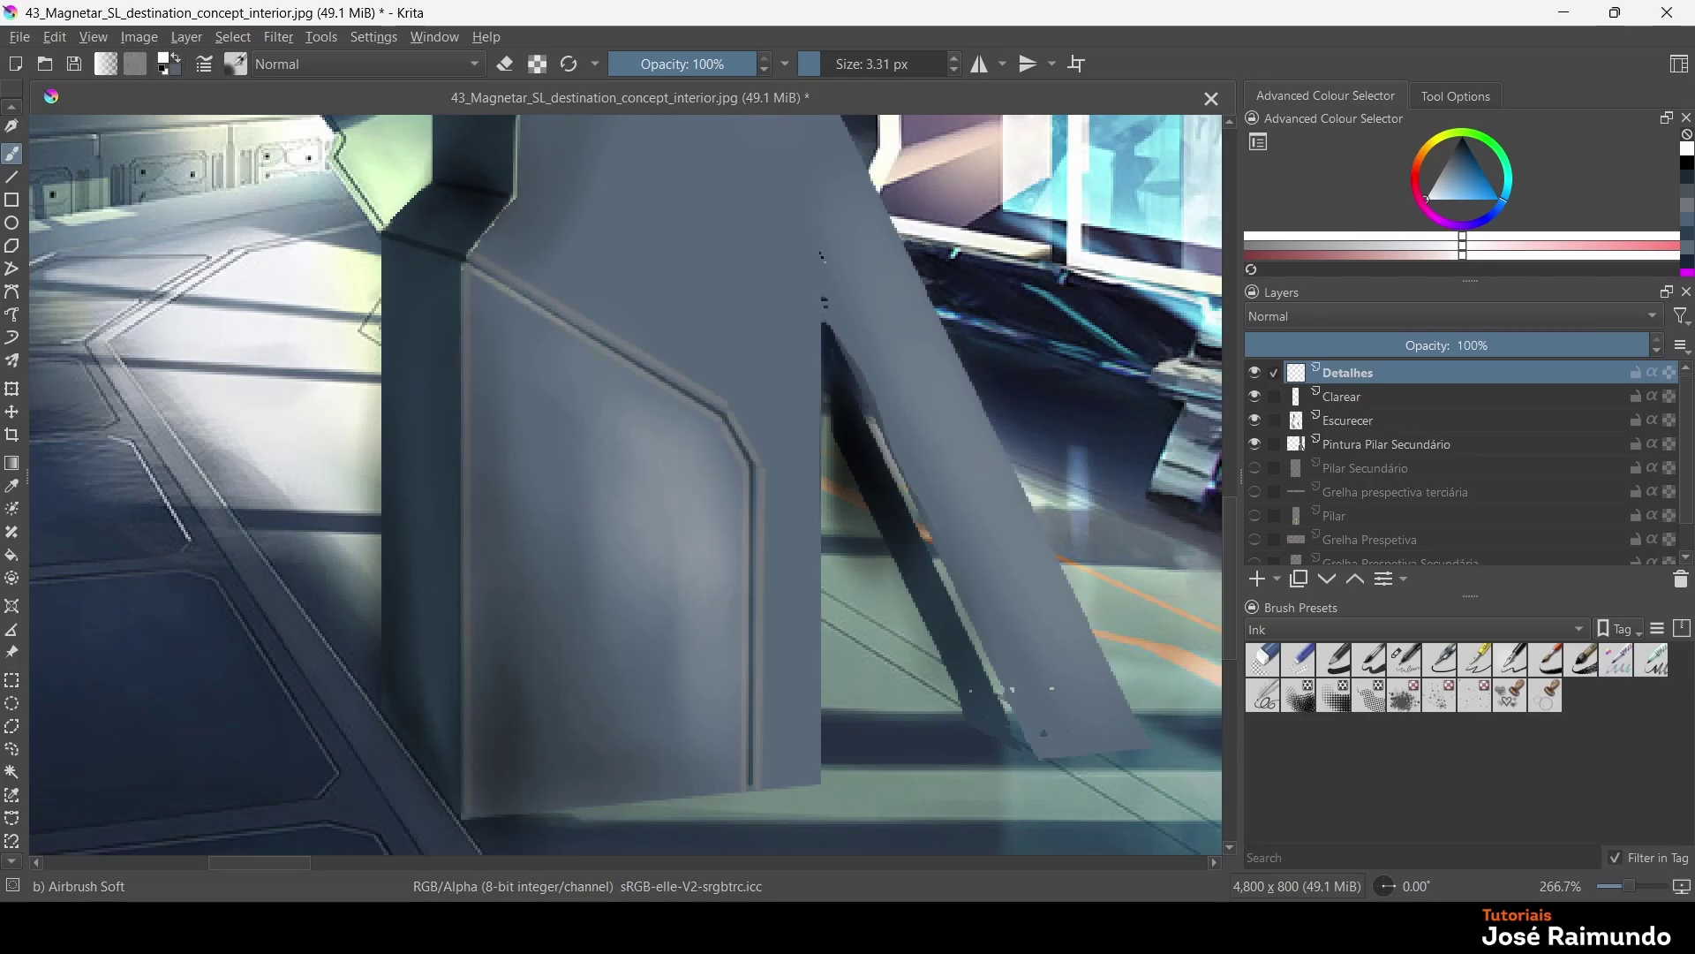
Paint thin white highlights along the front panel's groove, following its slanted upper line, its corner and its vertical line
left_click_drag(594, 342, 654, 371)
left_click_drag(656, 378, 722, 418)
left_click_drag(741, 446, 749, 464)
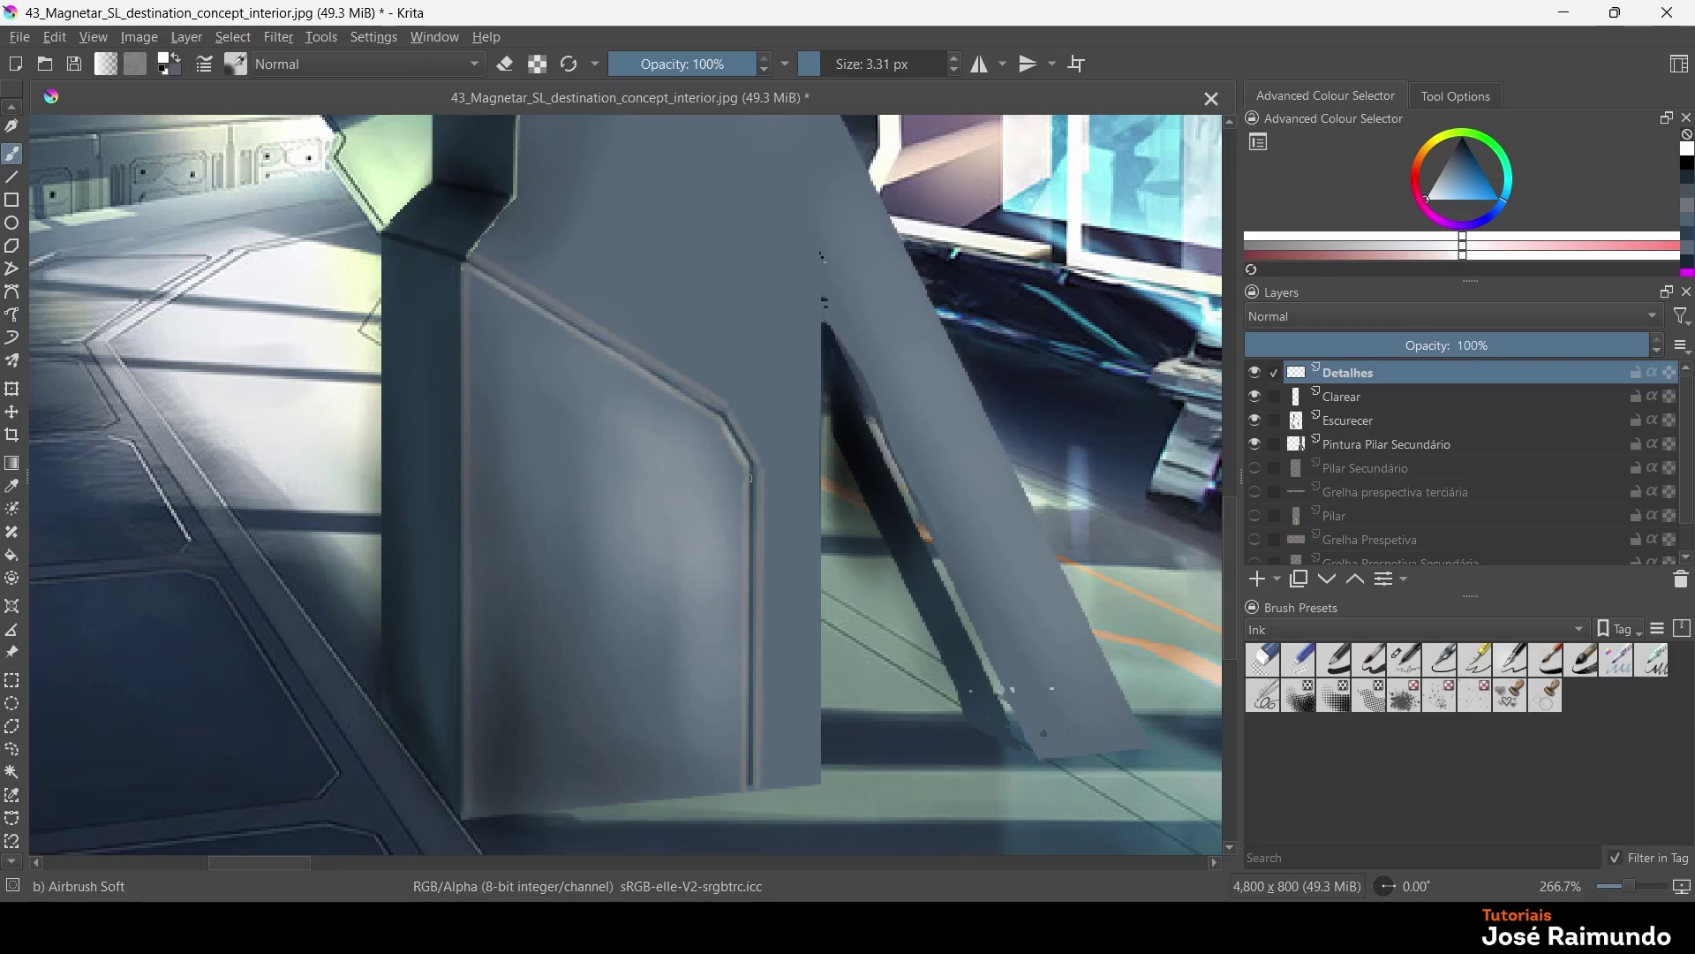
left_click_drag(749, 478, 749, 571)
left_click_drag(689, 402, 726, 422)
scroll(668, 382, "down", 2)
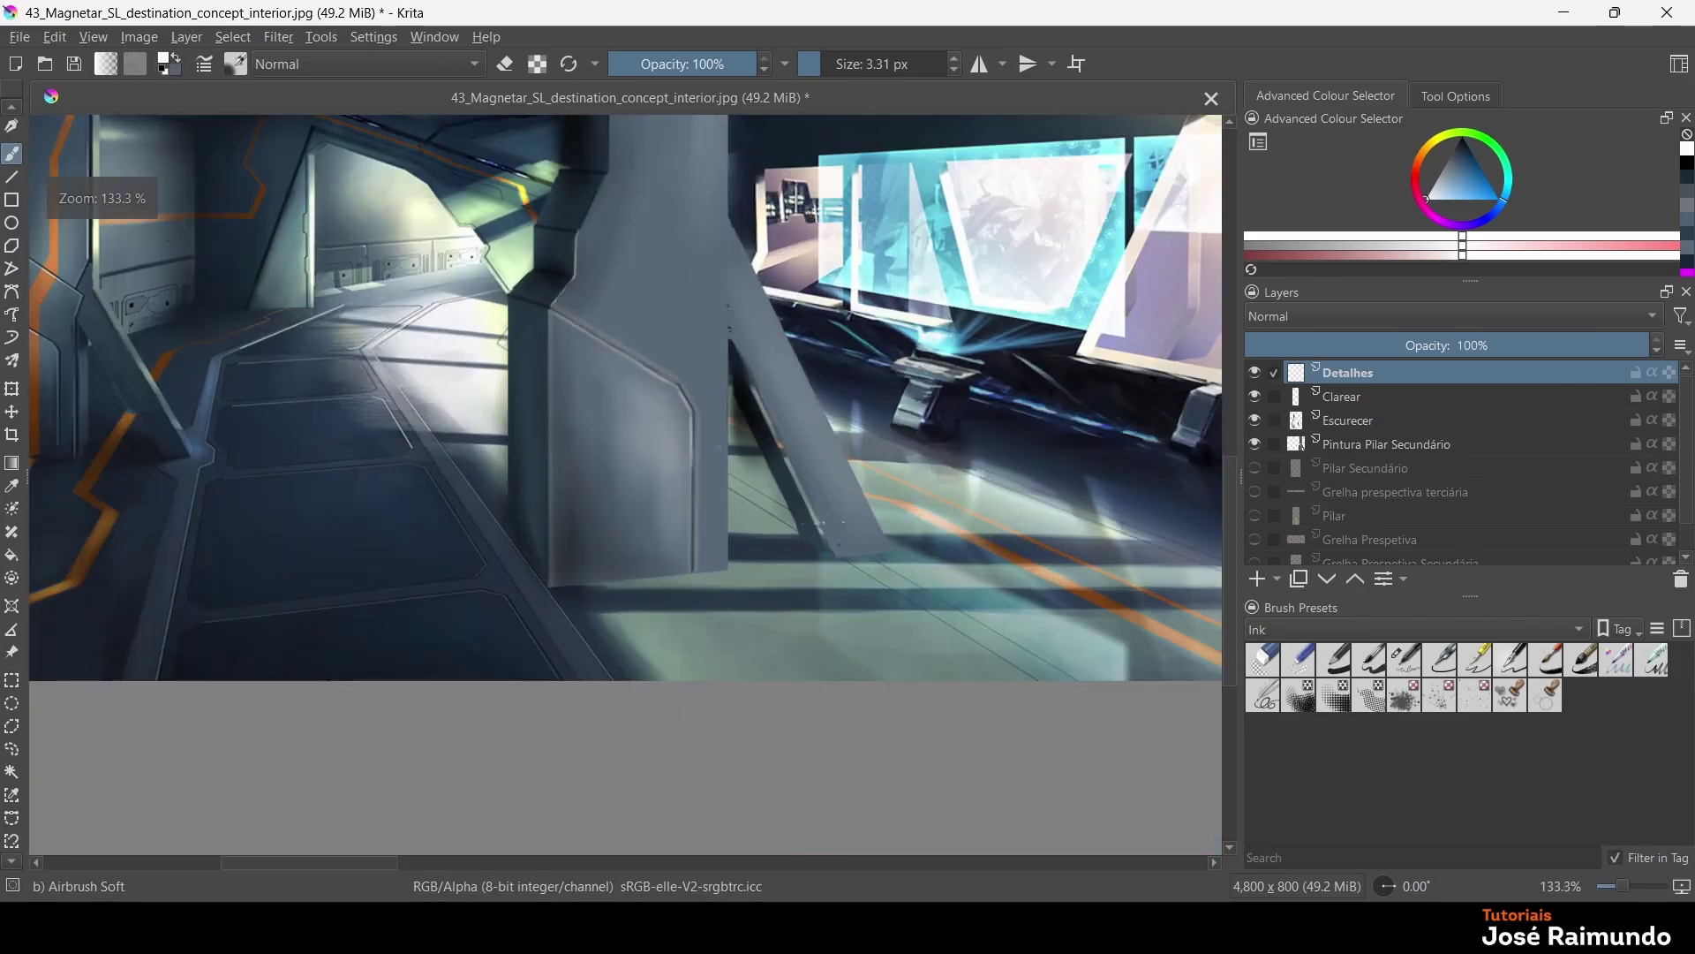
scroll(719, 449, "up", 2)
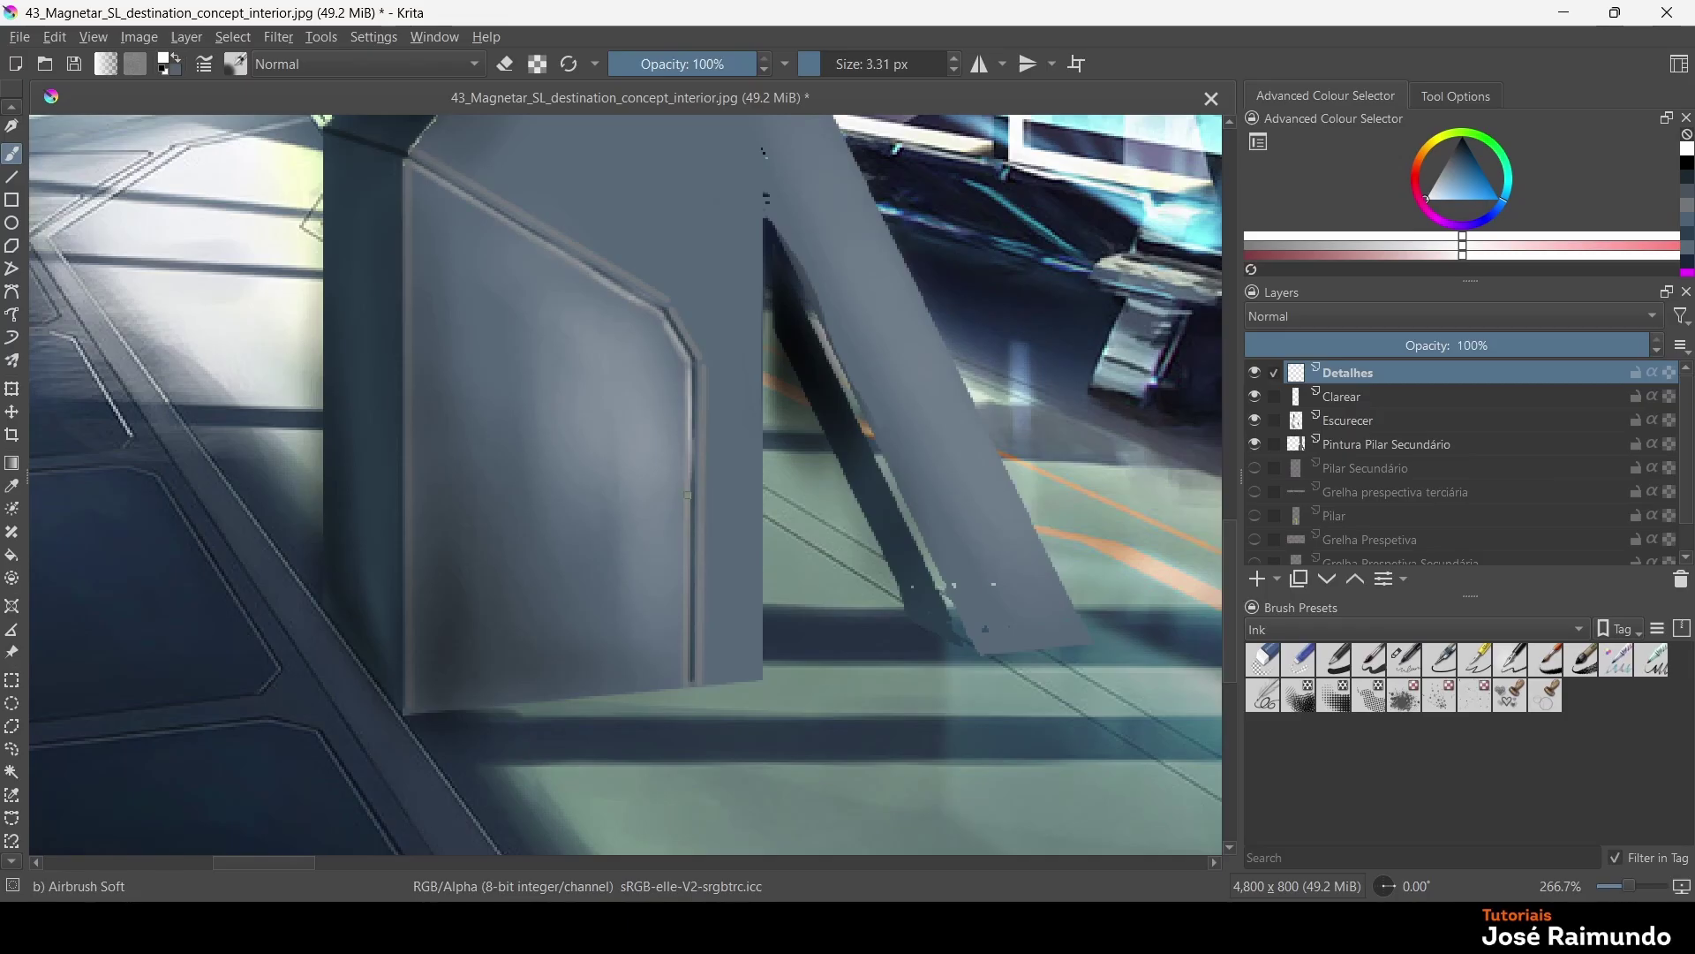
left_click_drag(690, 497, 689, 615)
Paint a thin white highlight down the large pillar's vertical front edge beside the strut
left_click_drag(760, 496, 756, 556)
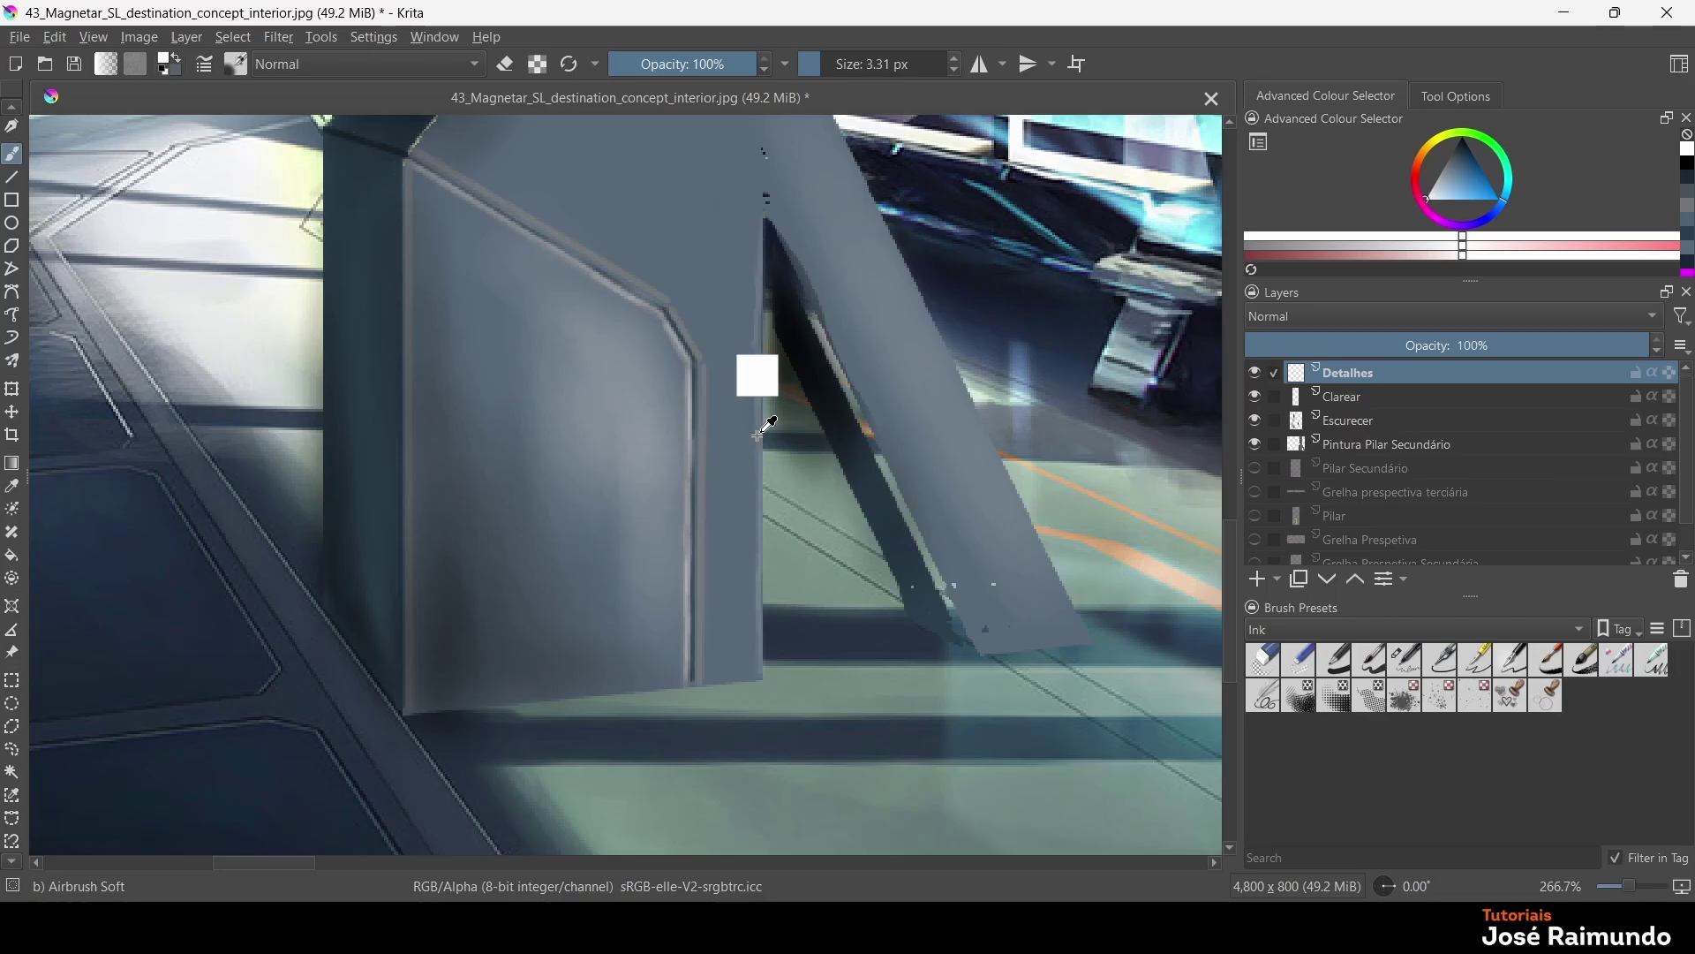
scroll(754, 528, "down", 4)
scroll(754, 528, "up", 1)
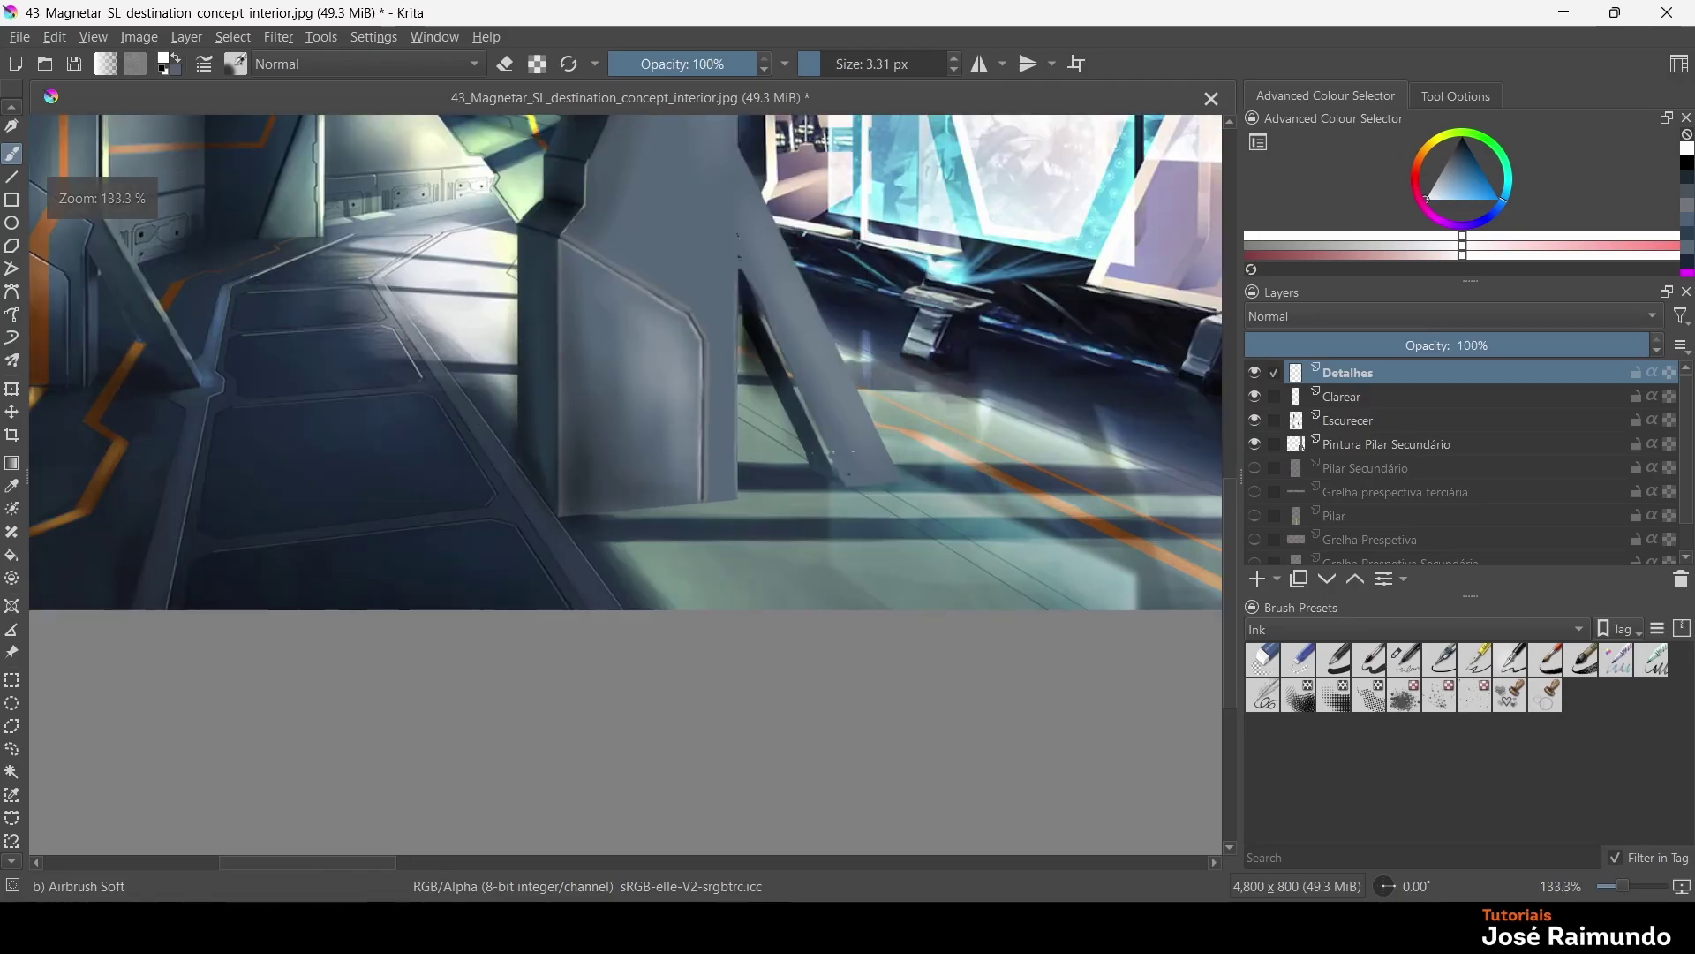
Paint a soft black shadow along the large pillar's base on the Escurecer layer with the airbrush at 27.99 px
scroll(682, 372, "down", 1)
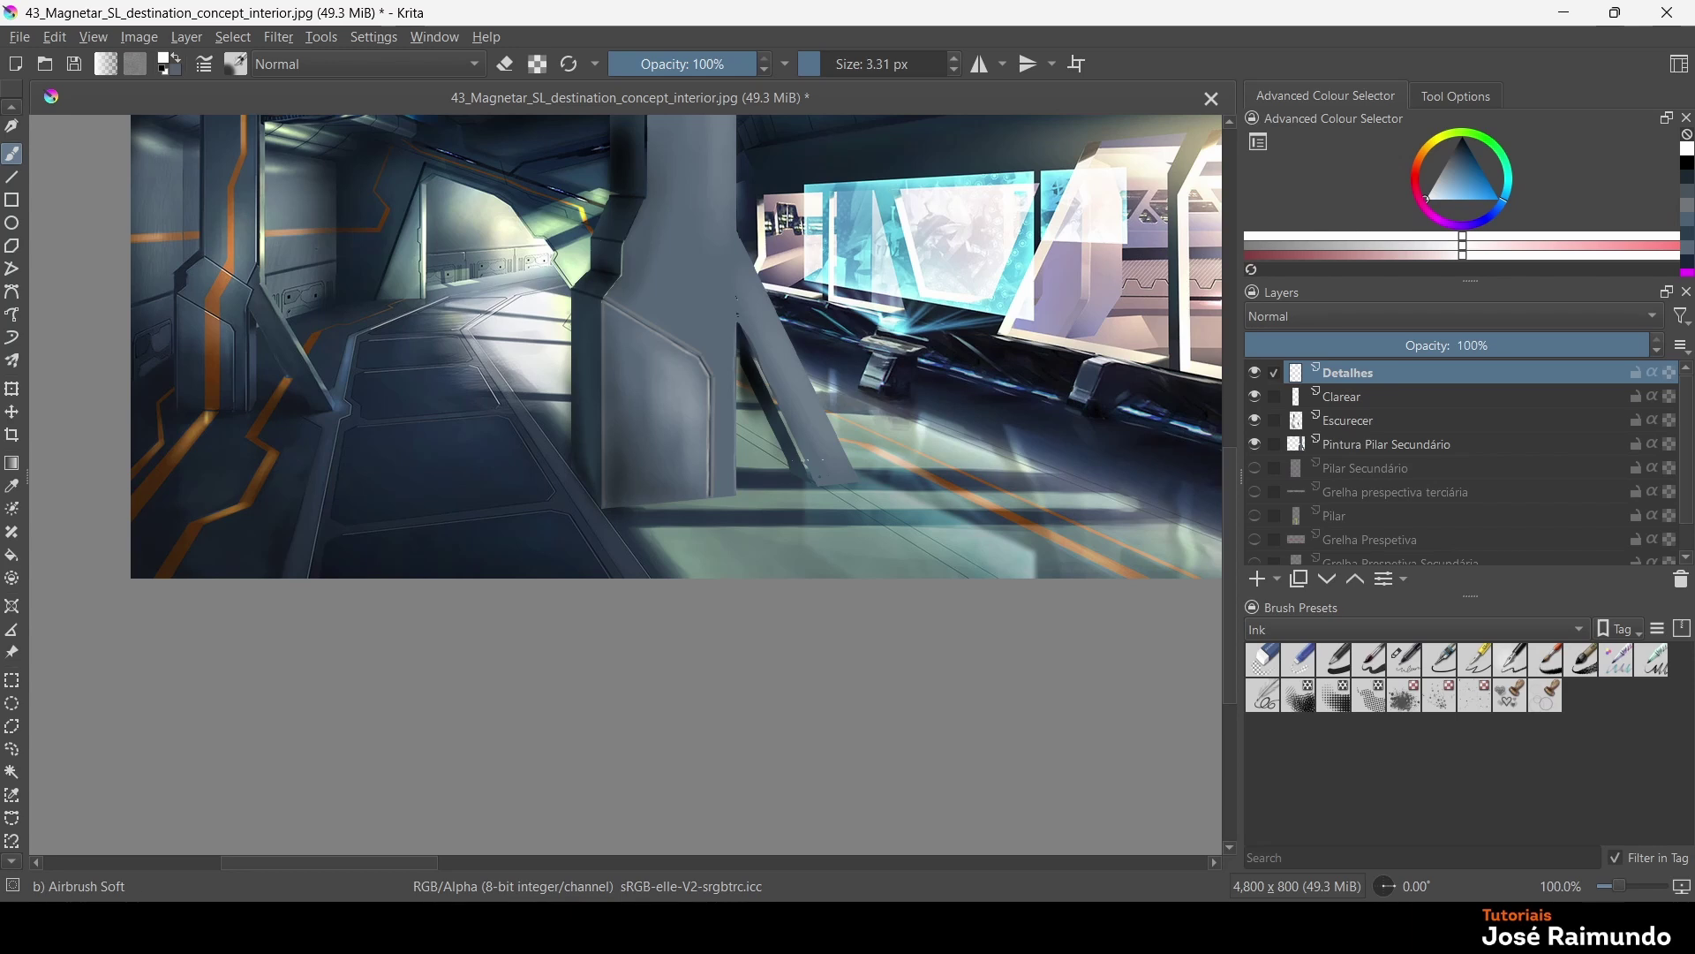
scroll(835, 574, "up", 3)
scroll(622, 537, "down", 1)
left_click_drag(611, 527, 765, 583)
scroll(777, 569, "down", 2)
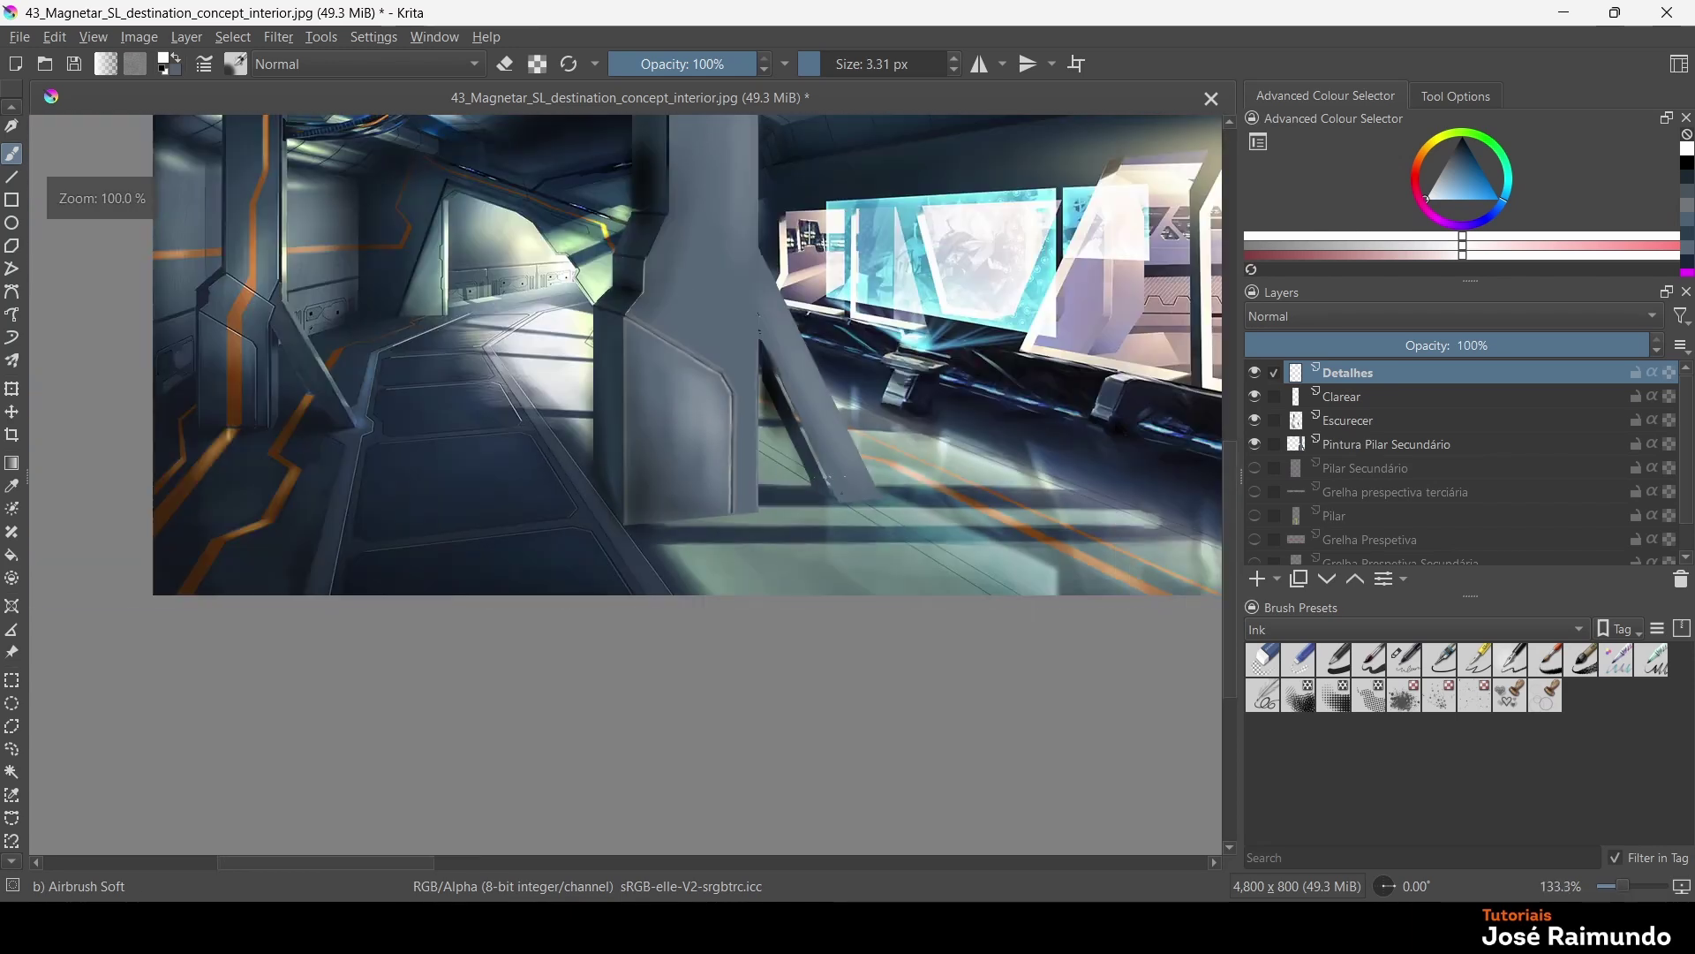
left_click(1346, 421)
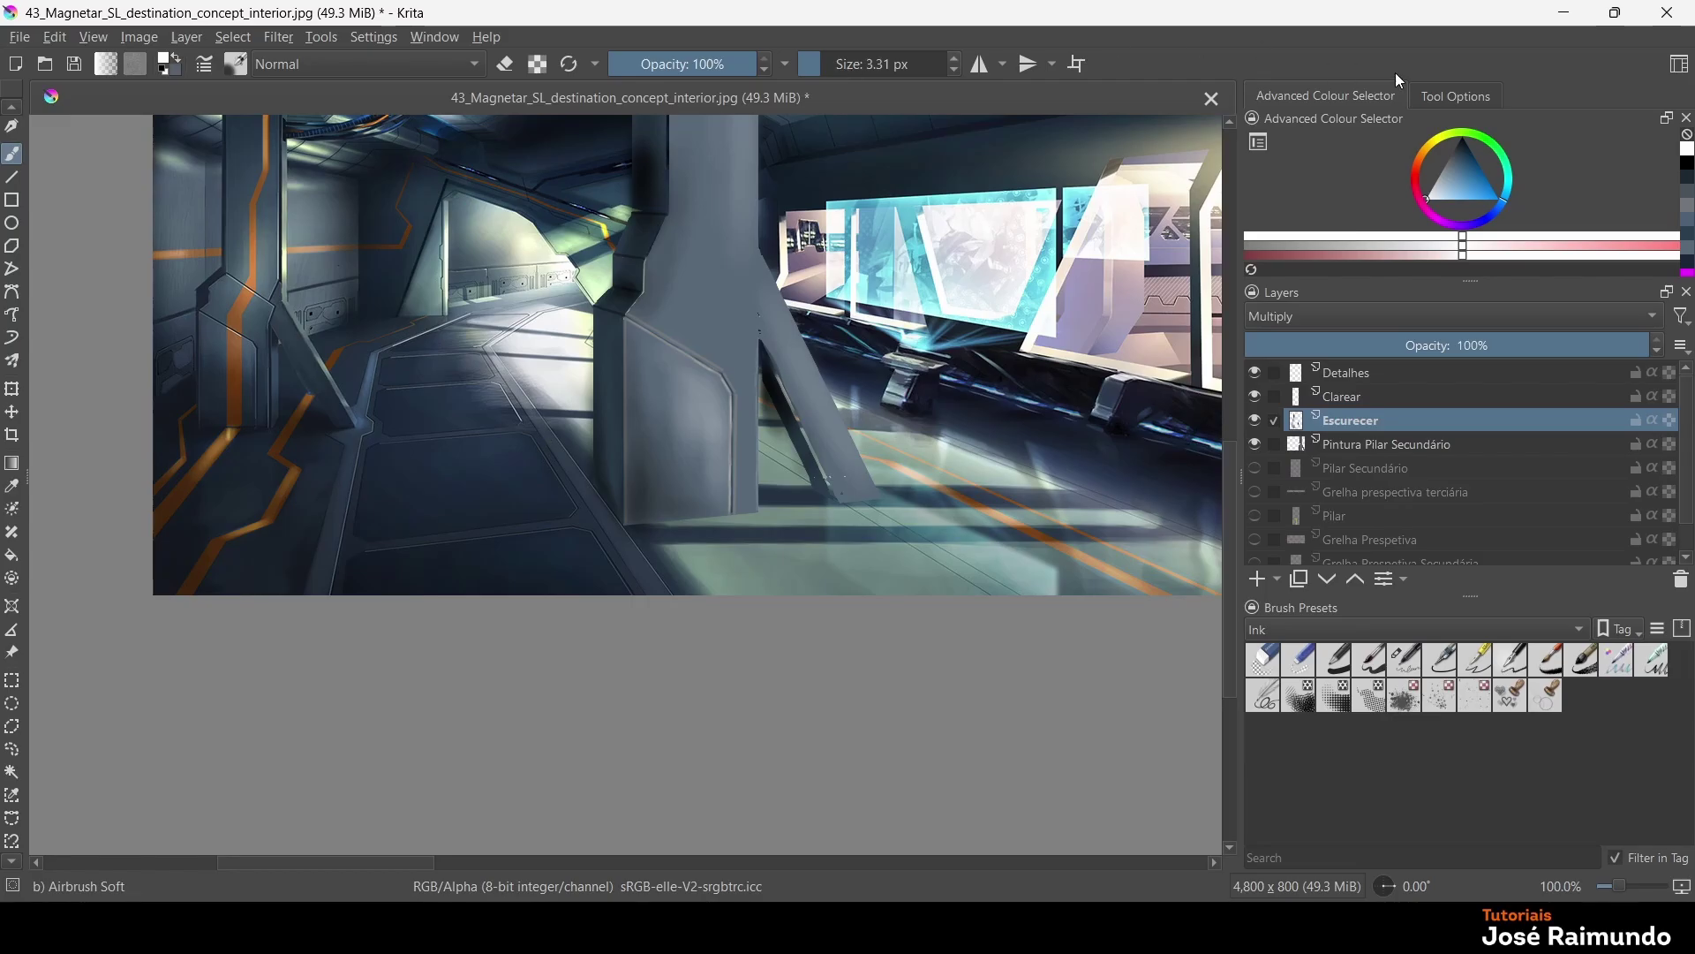
left_click(1689, 163)
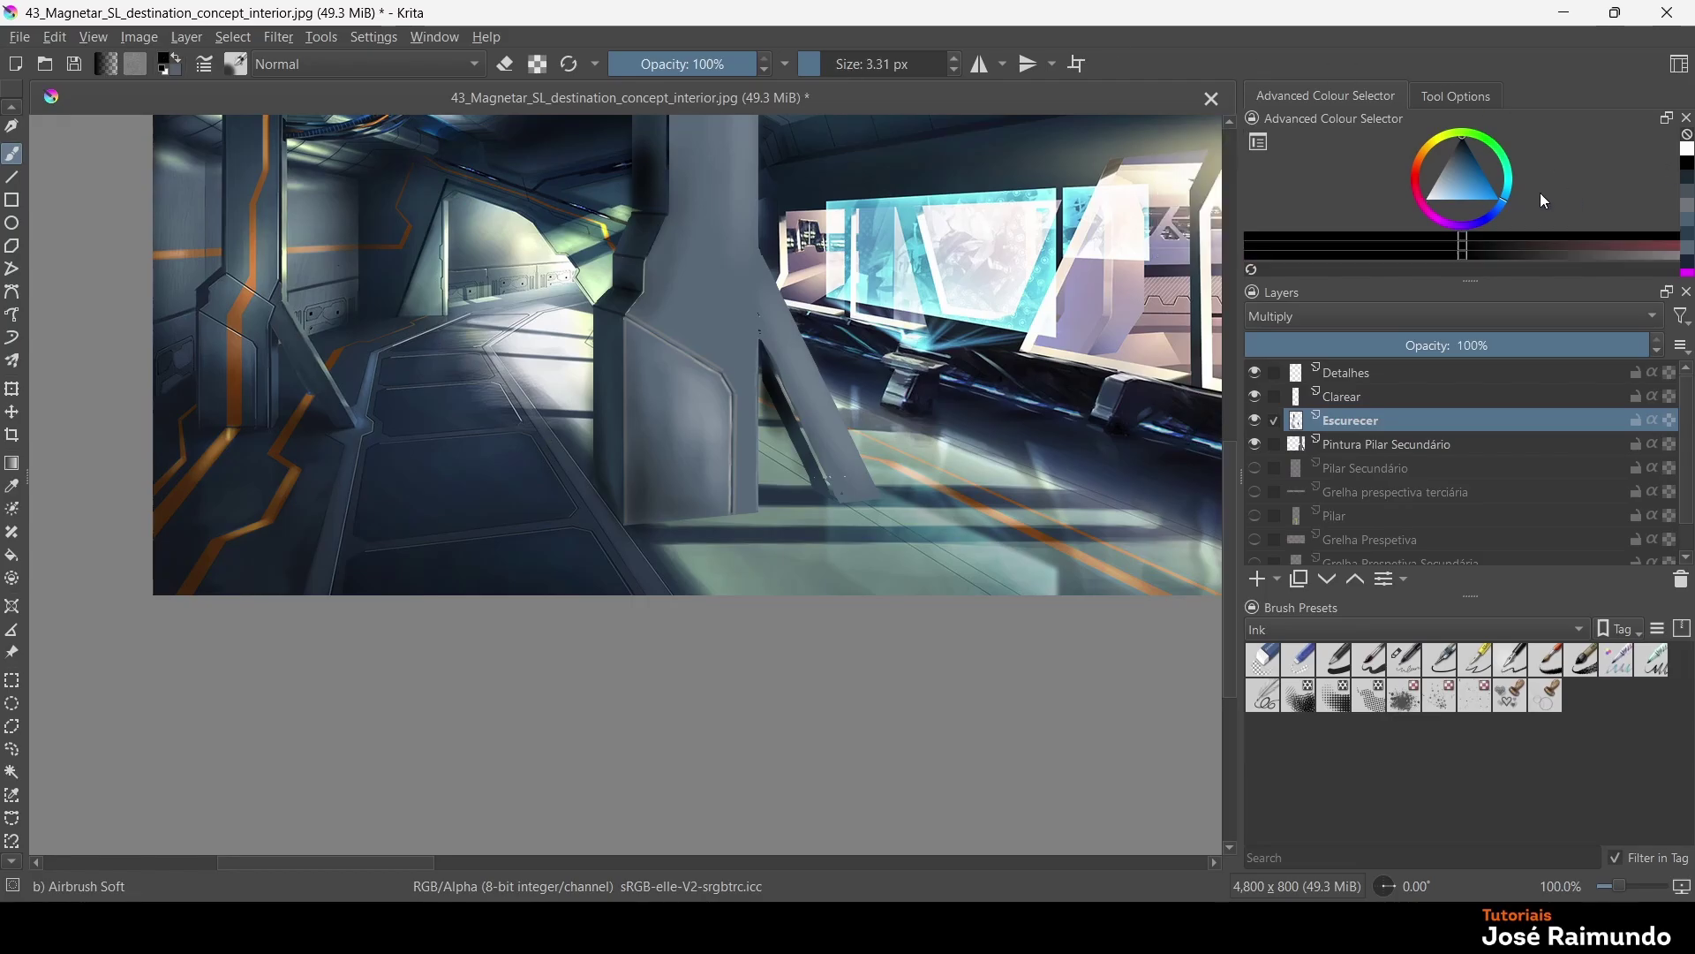
left_click(843, 62)
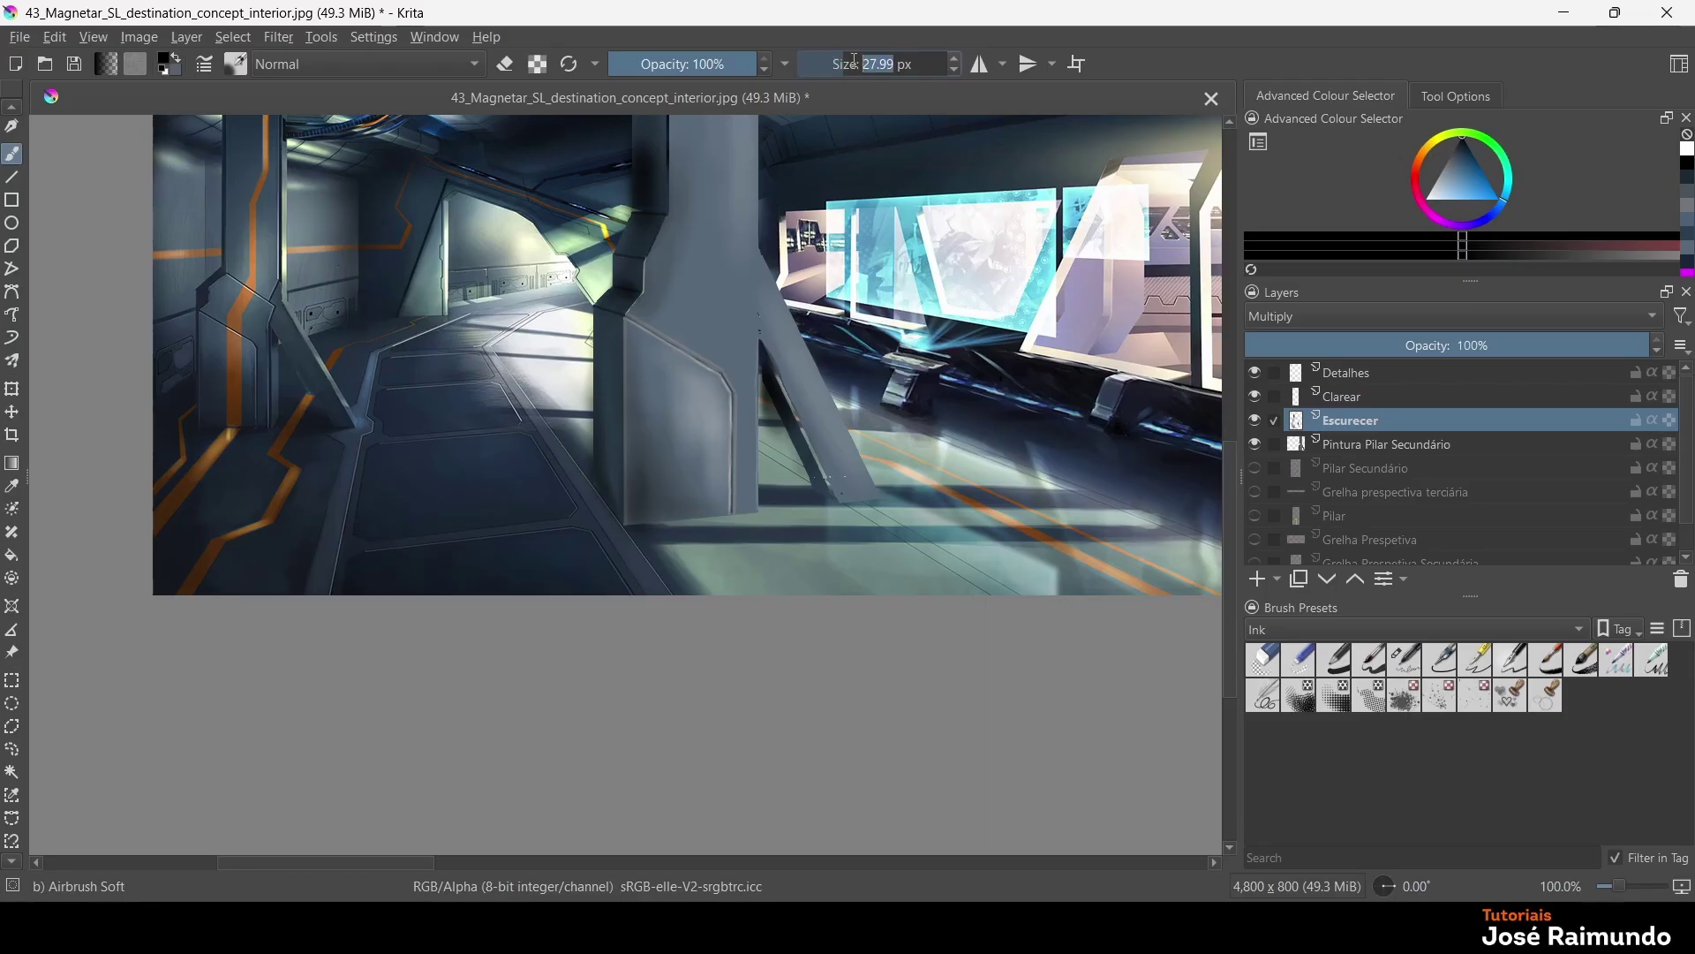
left_click(654, 531)
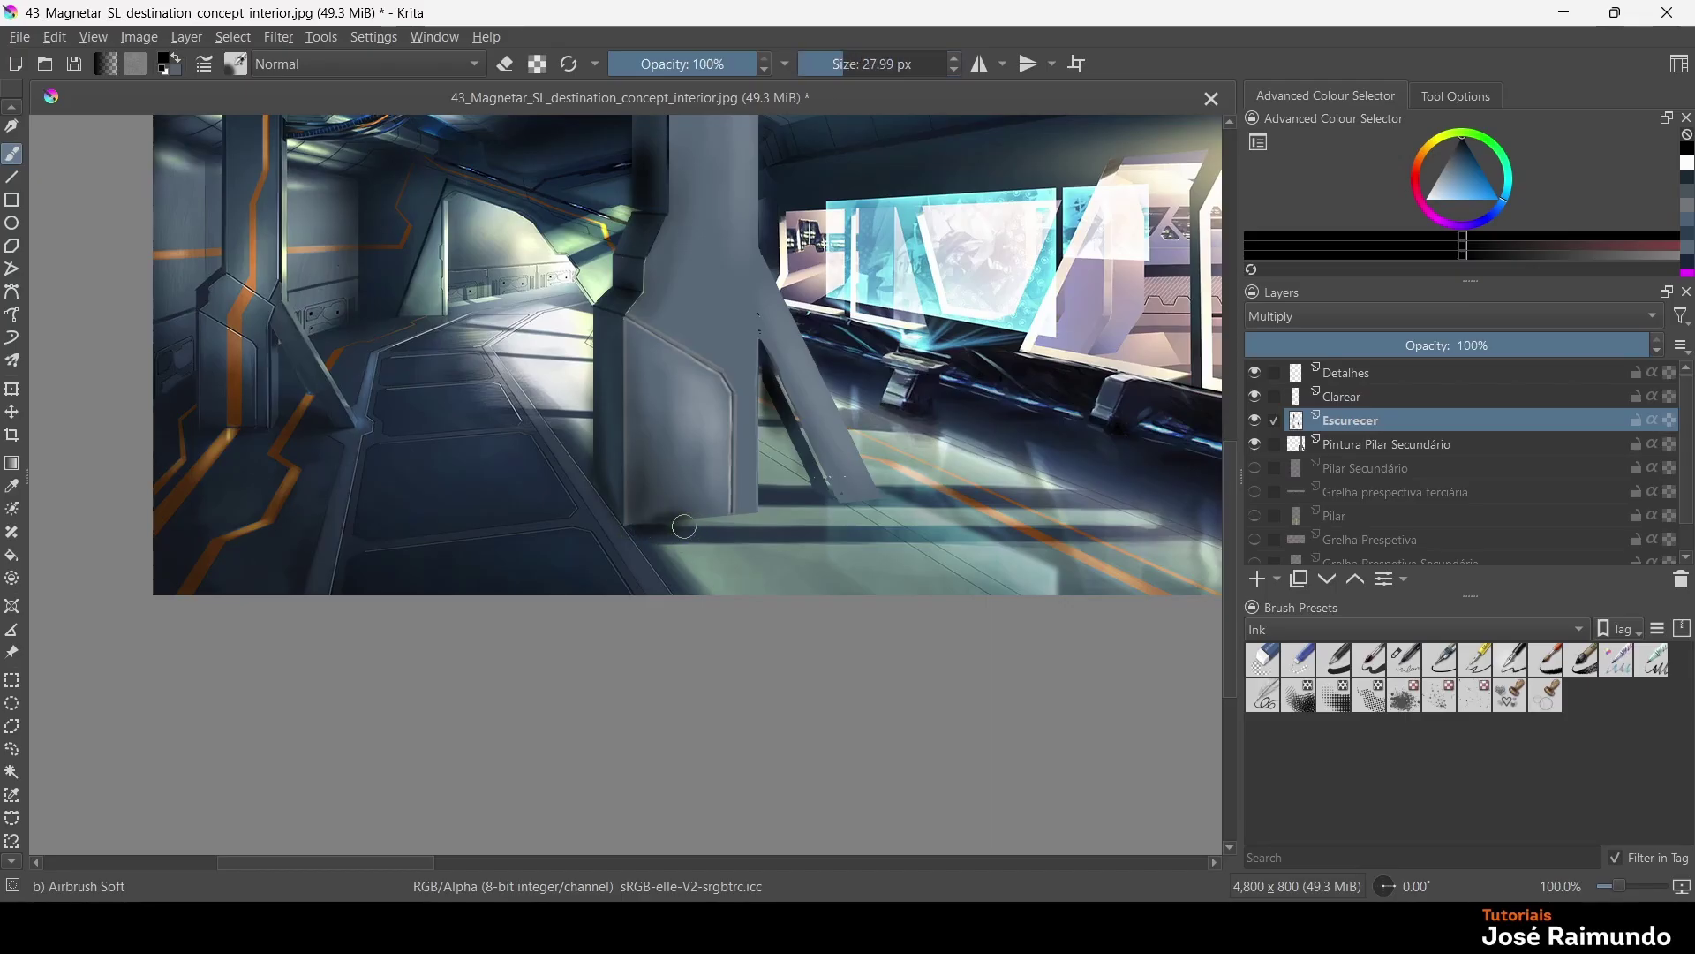
mouse_move(646, 528)
left_mouse_down()
mouse_move(748, 511)
mouse_move(726, 522)
mouse_move(750, 528)
mouse_move(605, 522)
left_mouse_up()
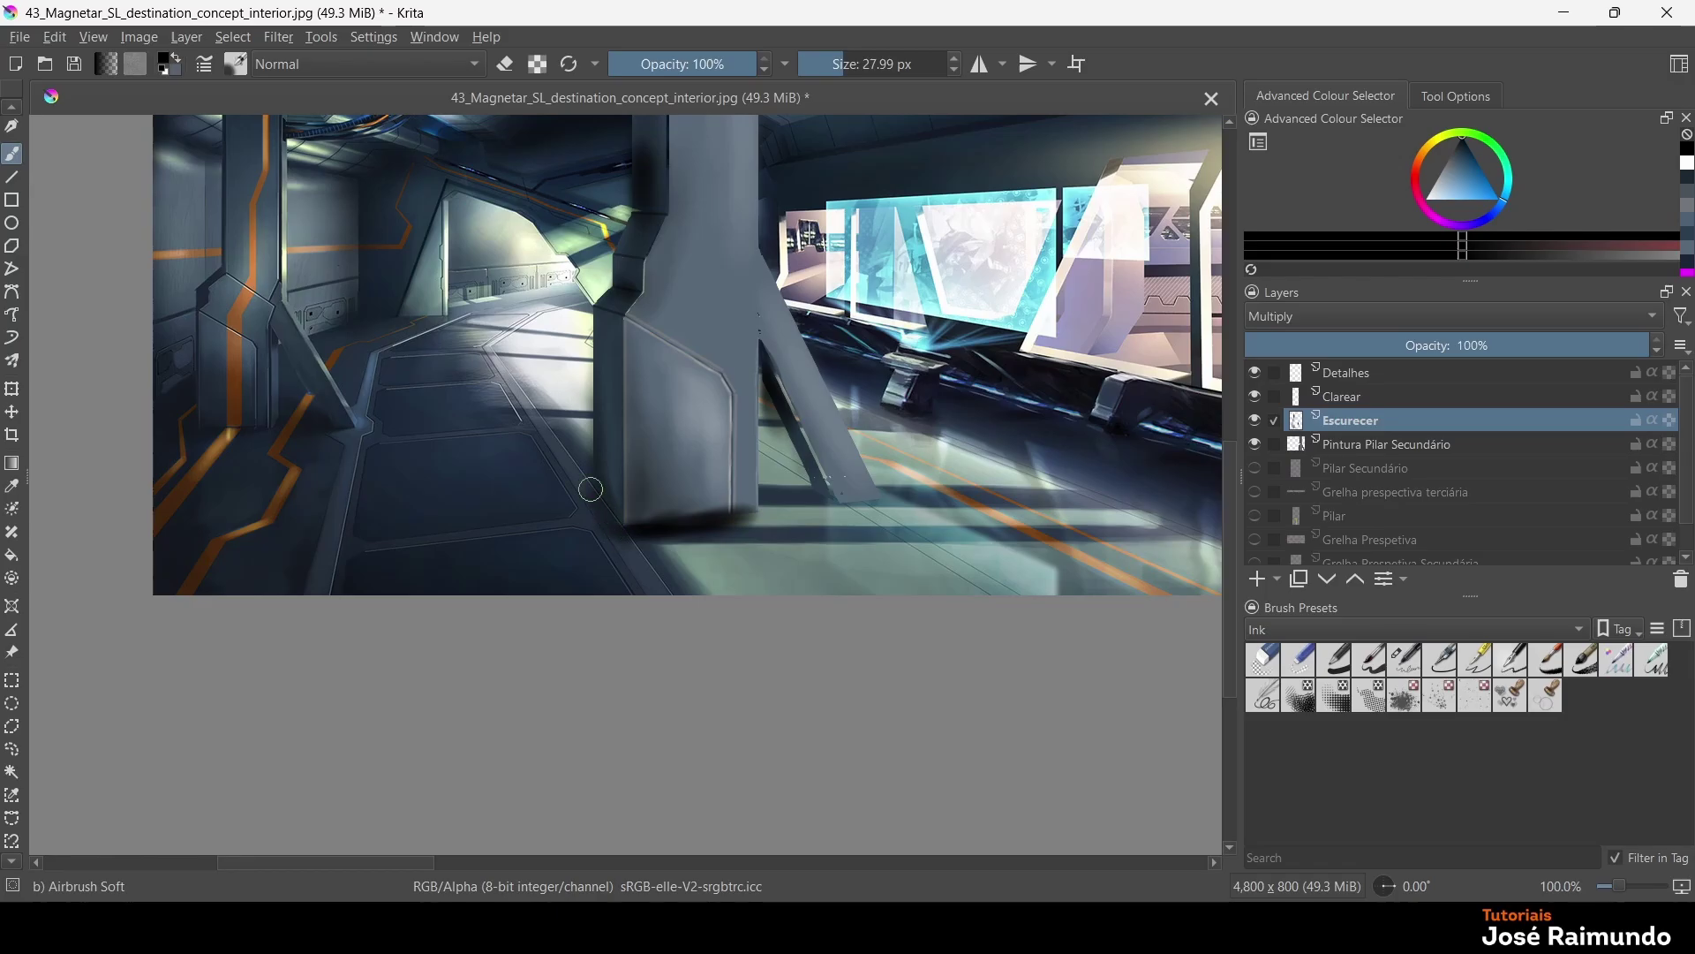
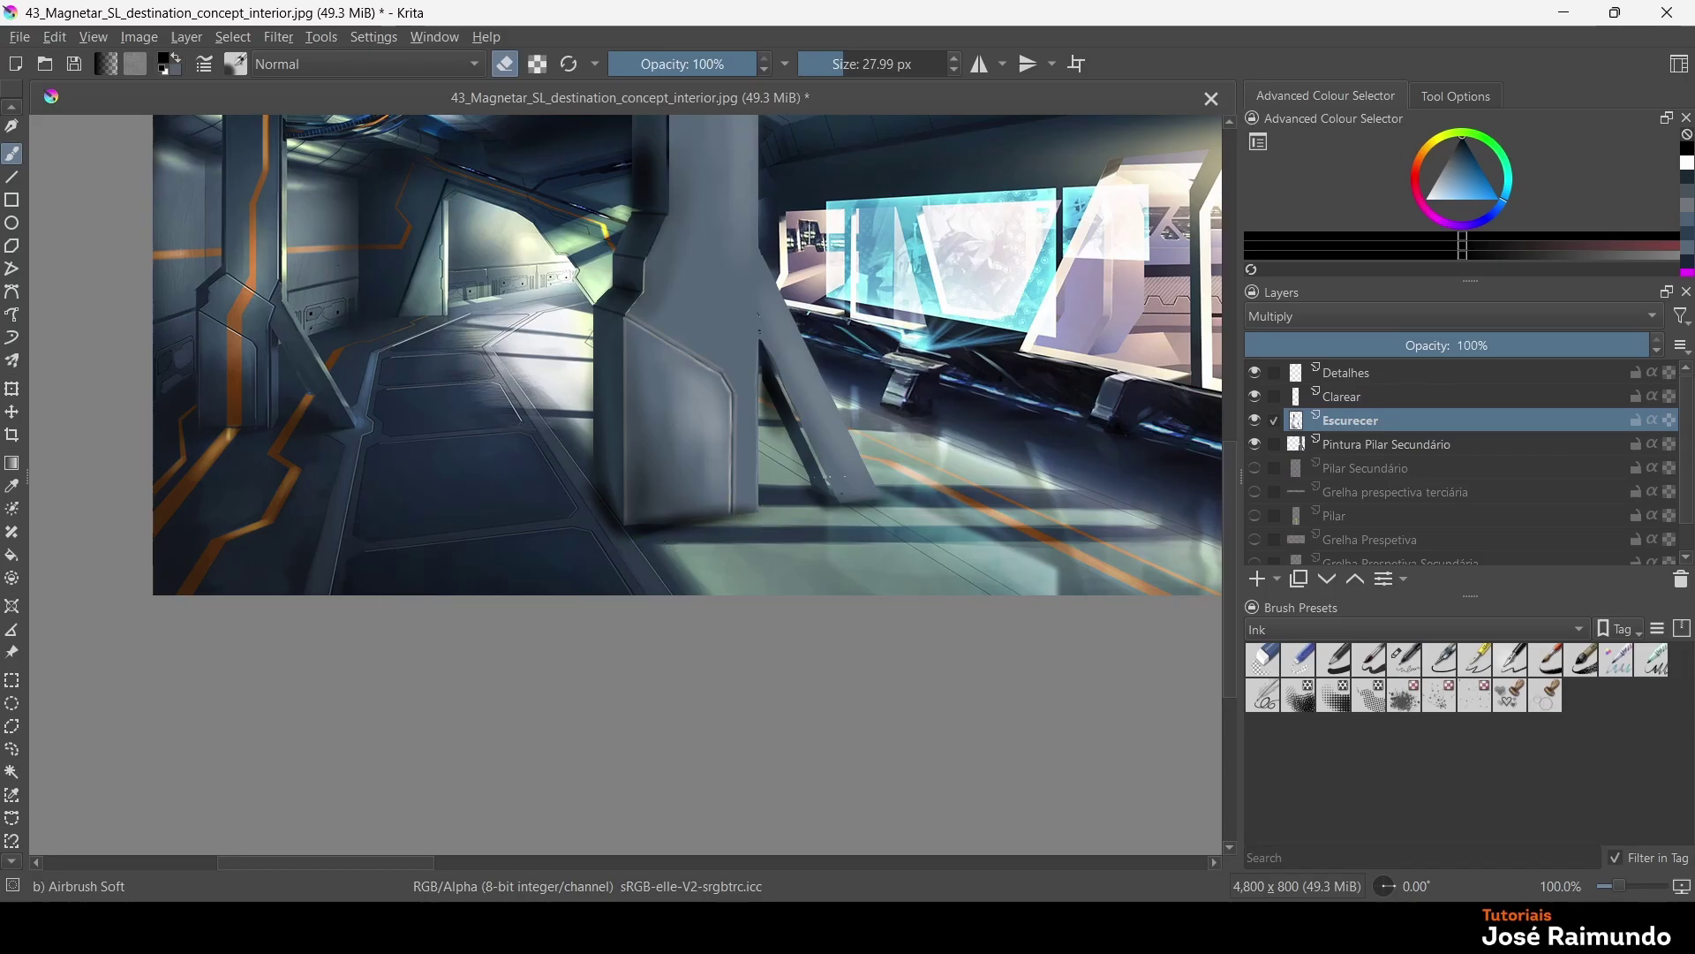
Set up the Line tool with a dark blue colour and a 5.15 px brush size on the Detalhes layer
scroll(830, 477, "down", 2)
scroll(794, 468, "up", 3)
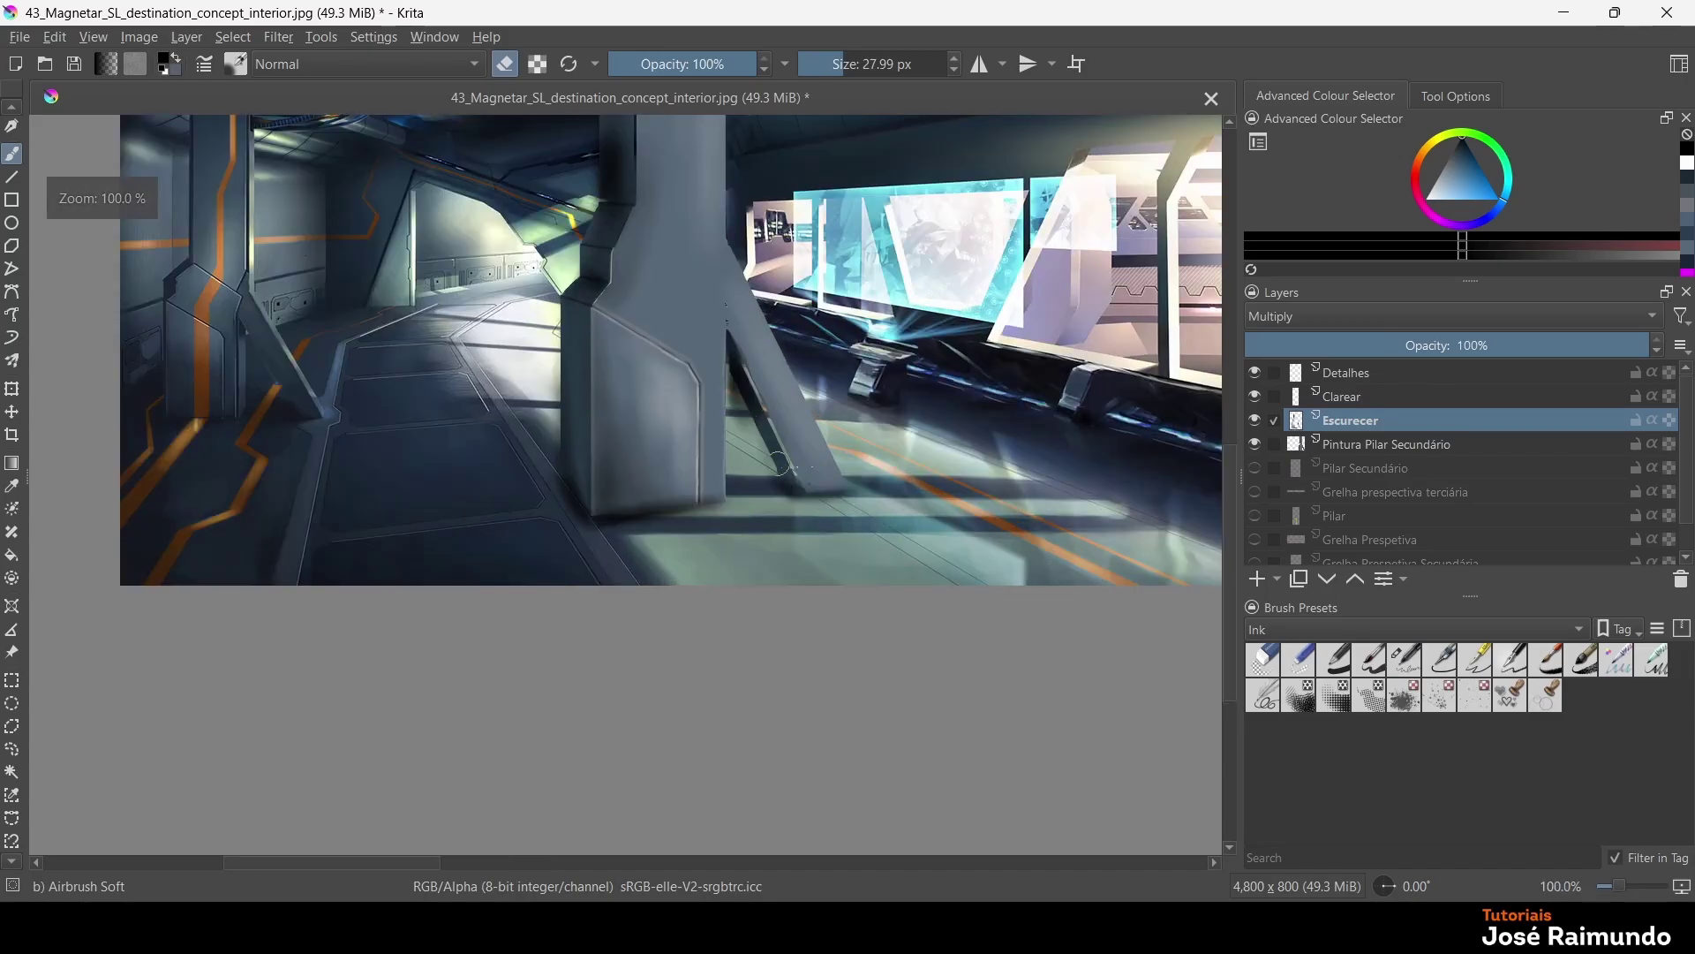
scroll(794, 450, "down", 2)
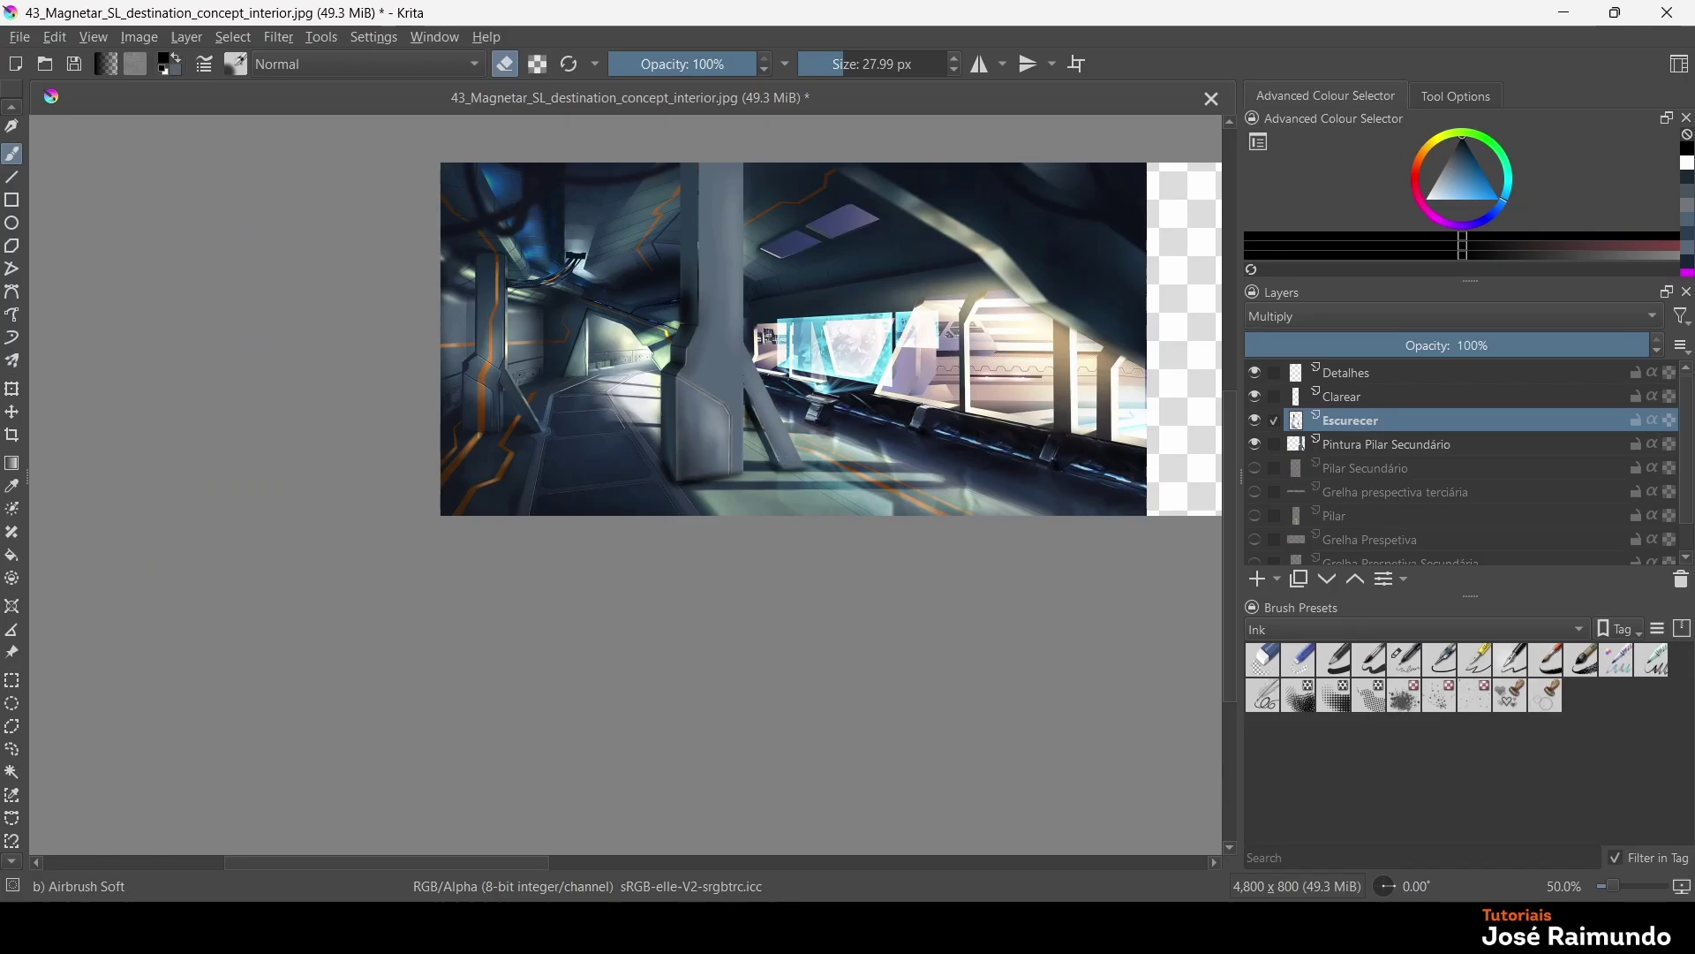
scroll(618, 379, "up", 2)
scroll(615, 382, "down", 1)
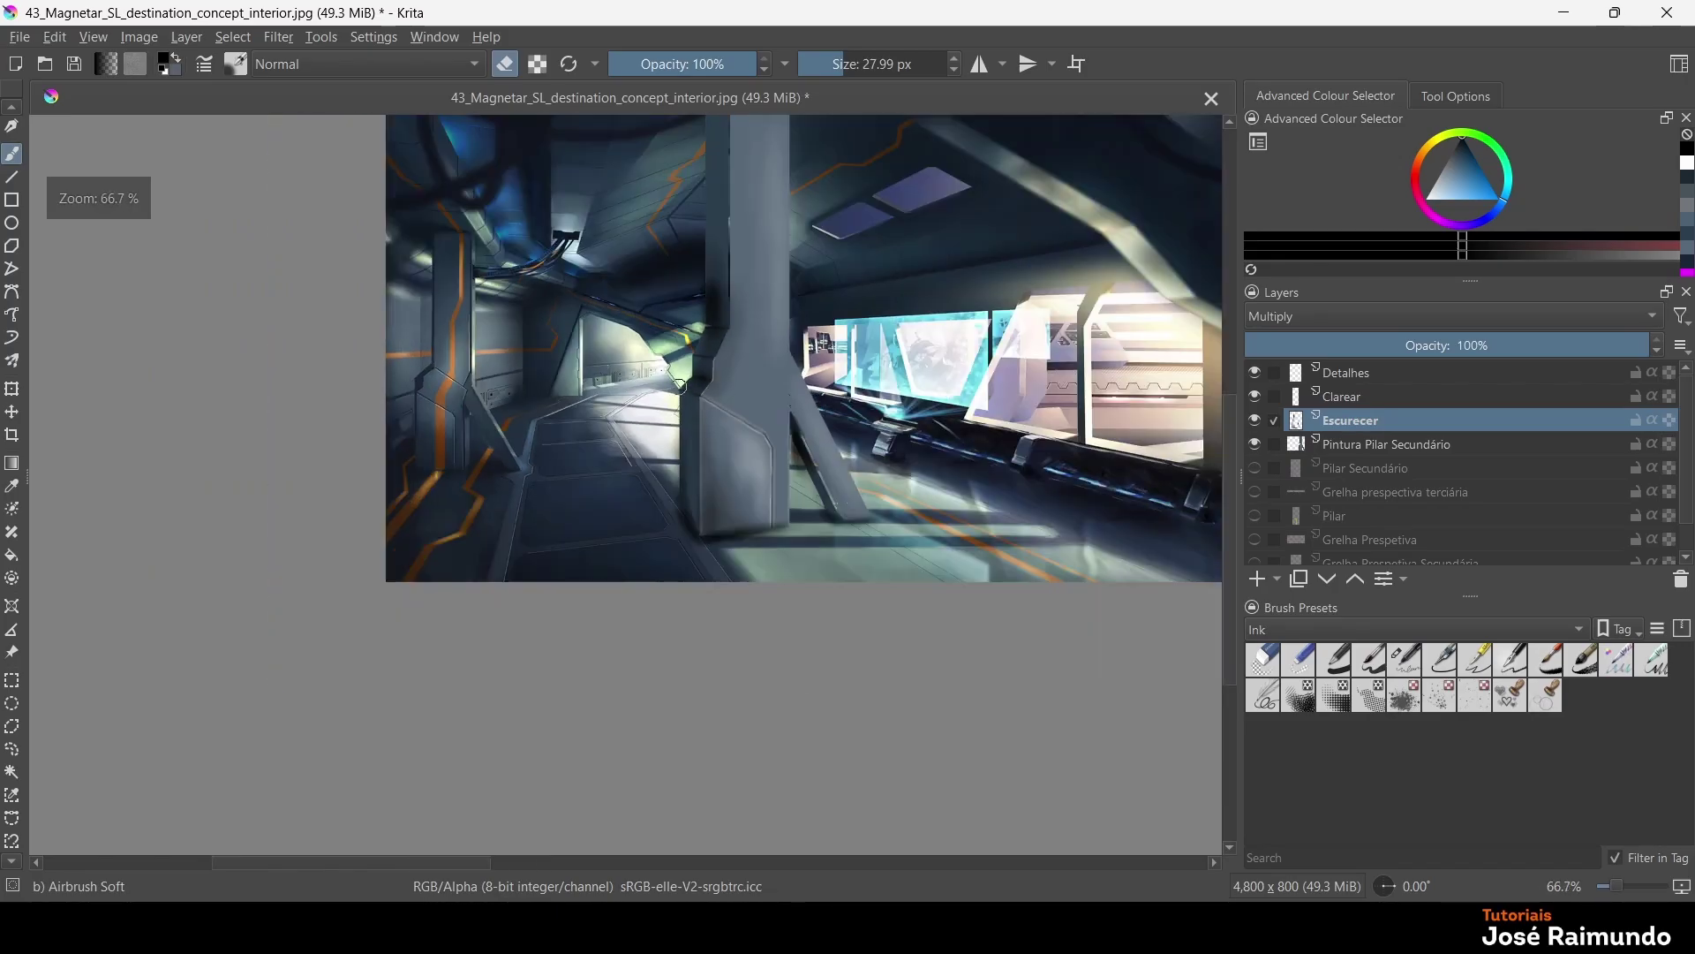
scroll(698, 389, "up", 3)
scroll(771, 393, "down", 1)
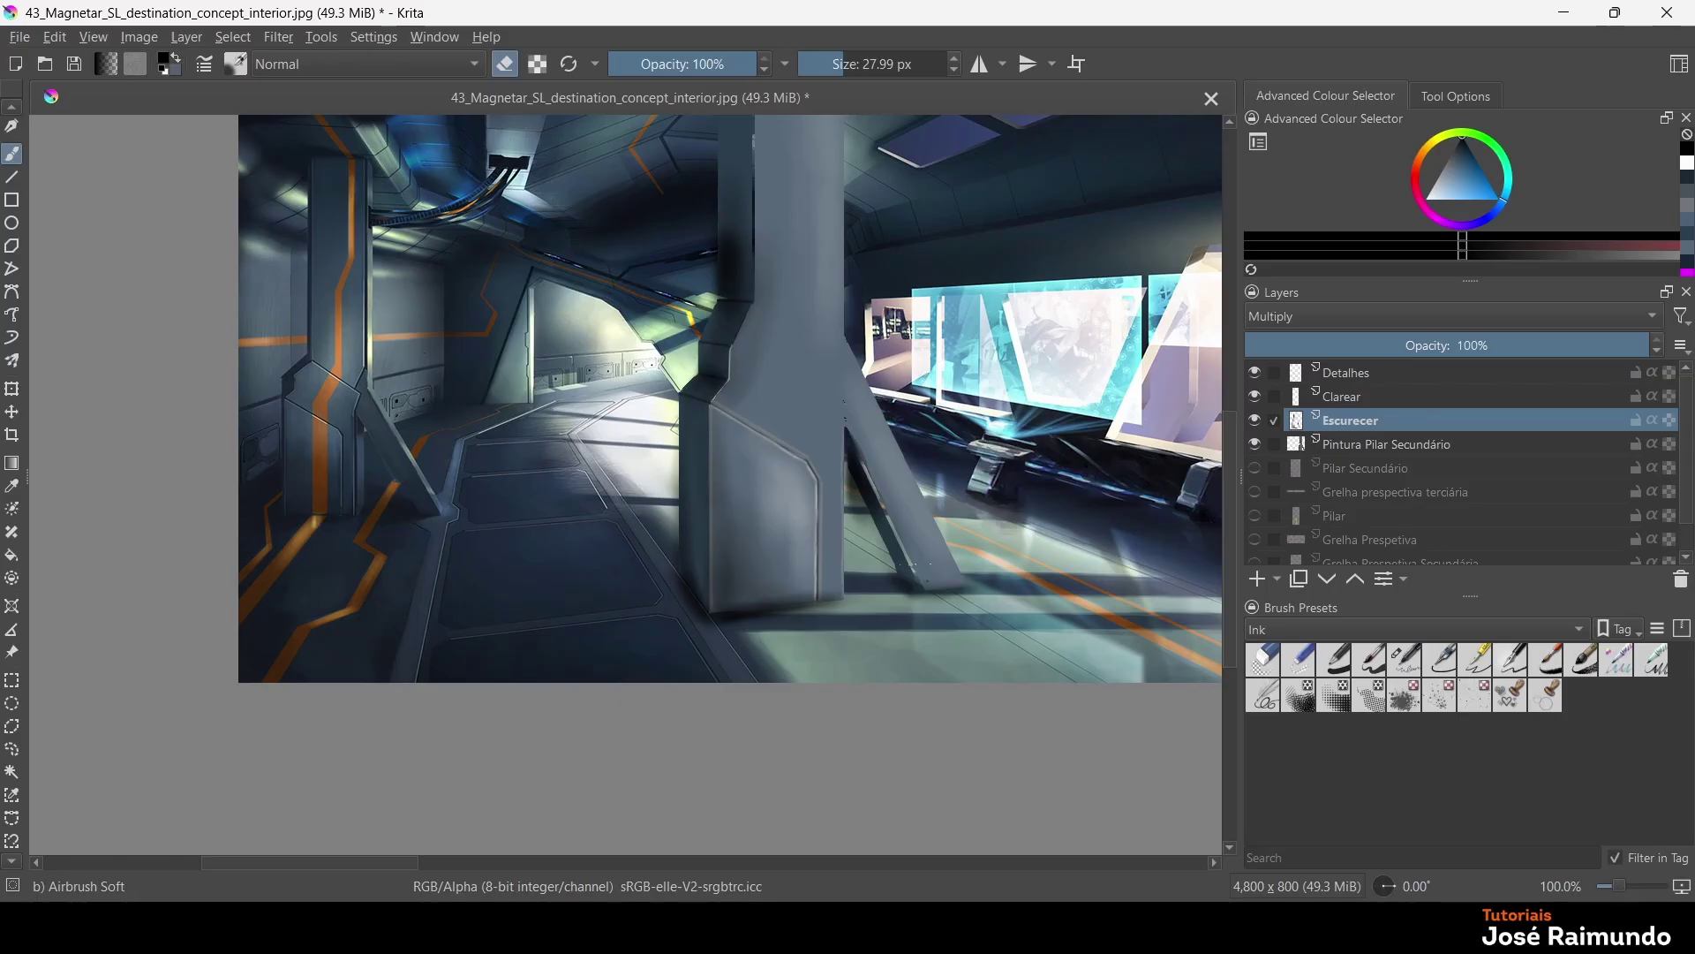
left_click(12, 176)
left_click(1686, 191)
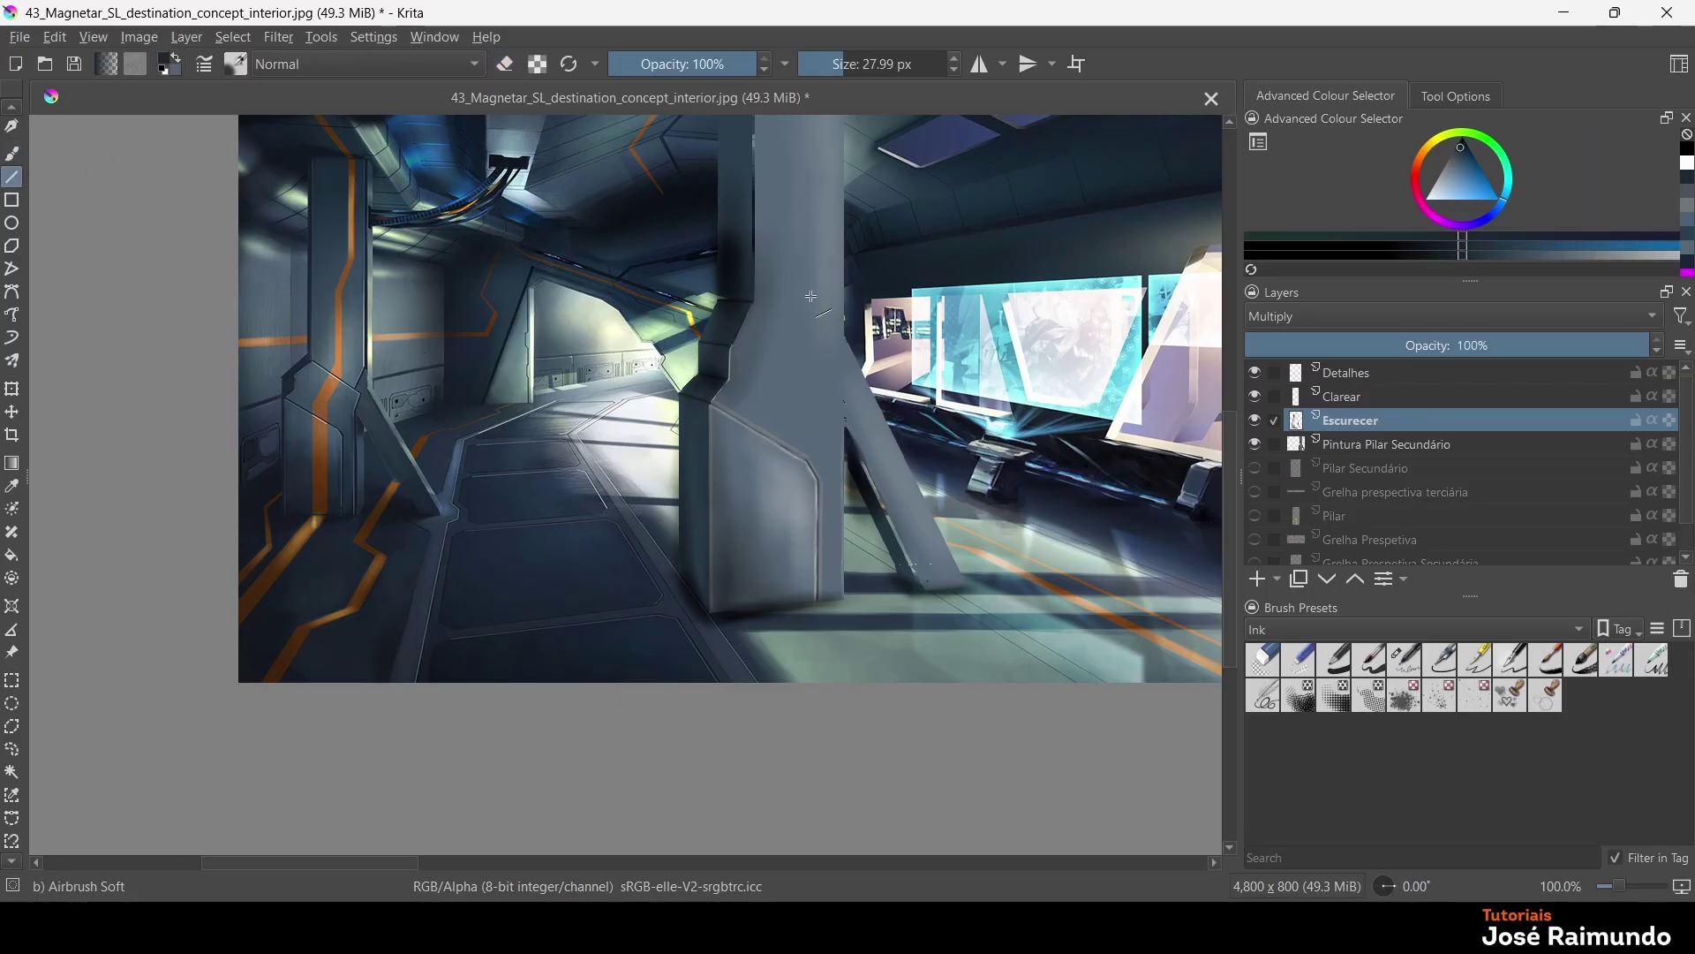
left_click(863, 72)
left_click_drag(889, 76, 825, 68)
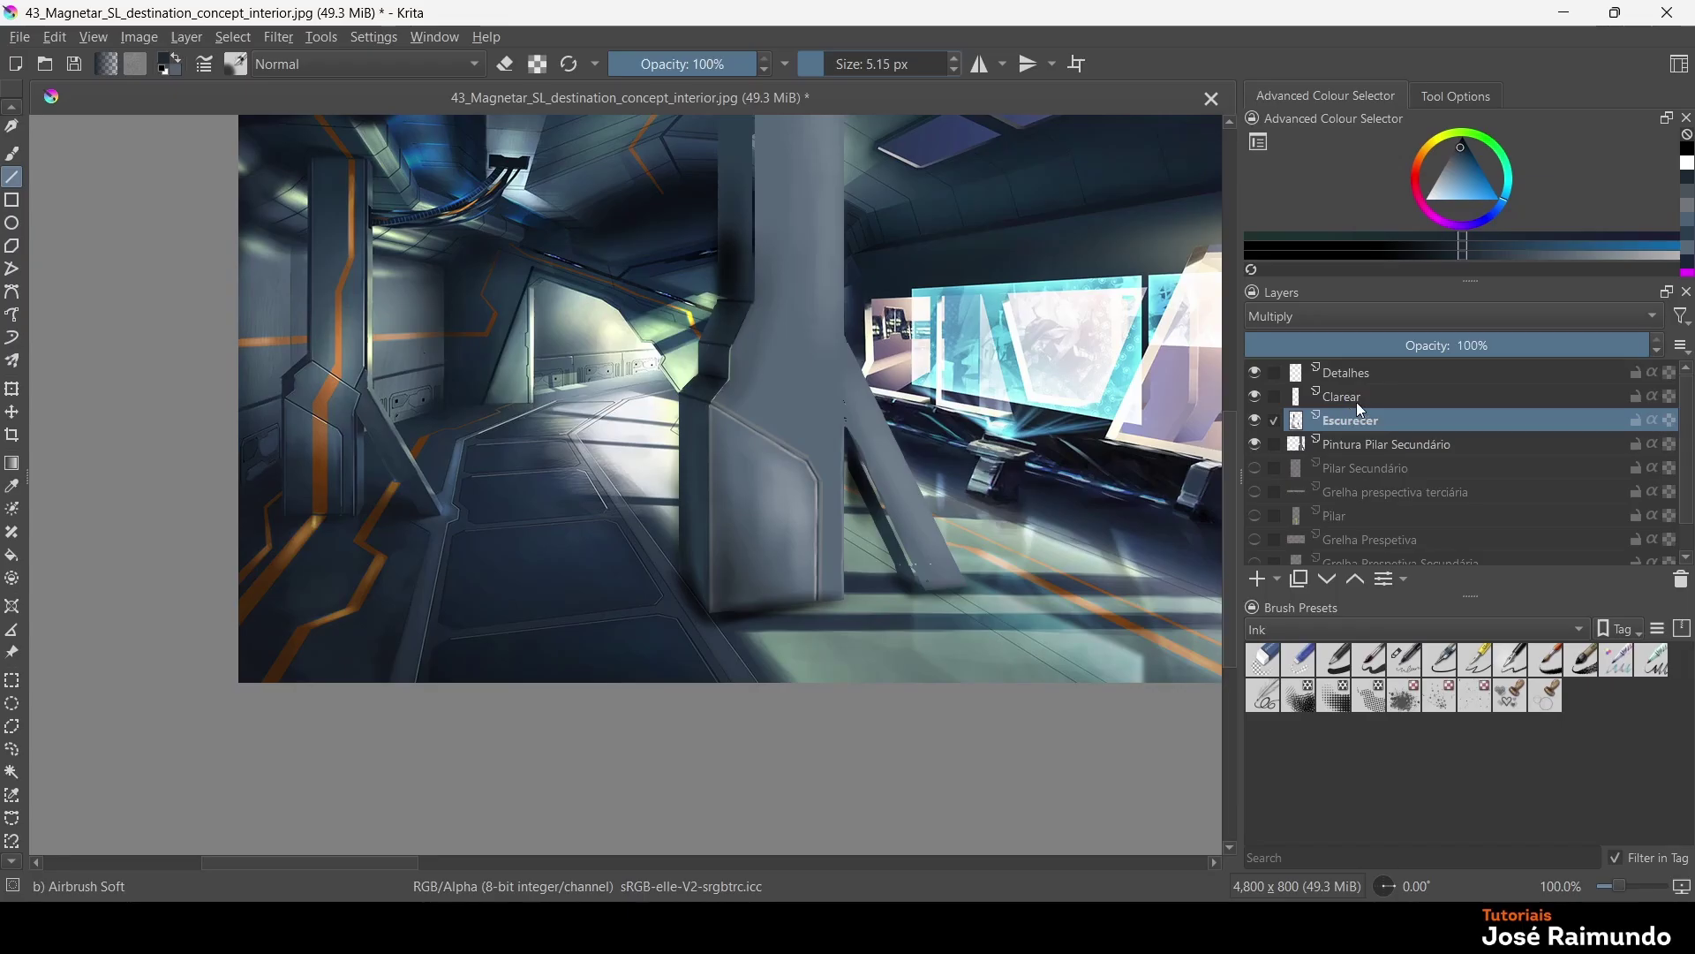
left_click(1356, 378)
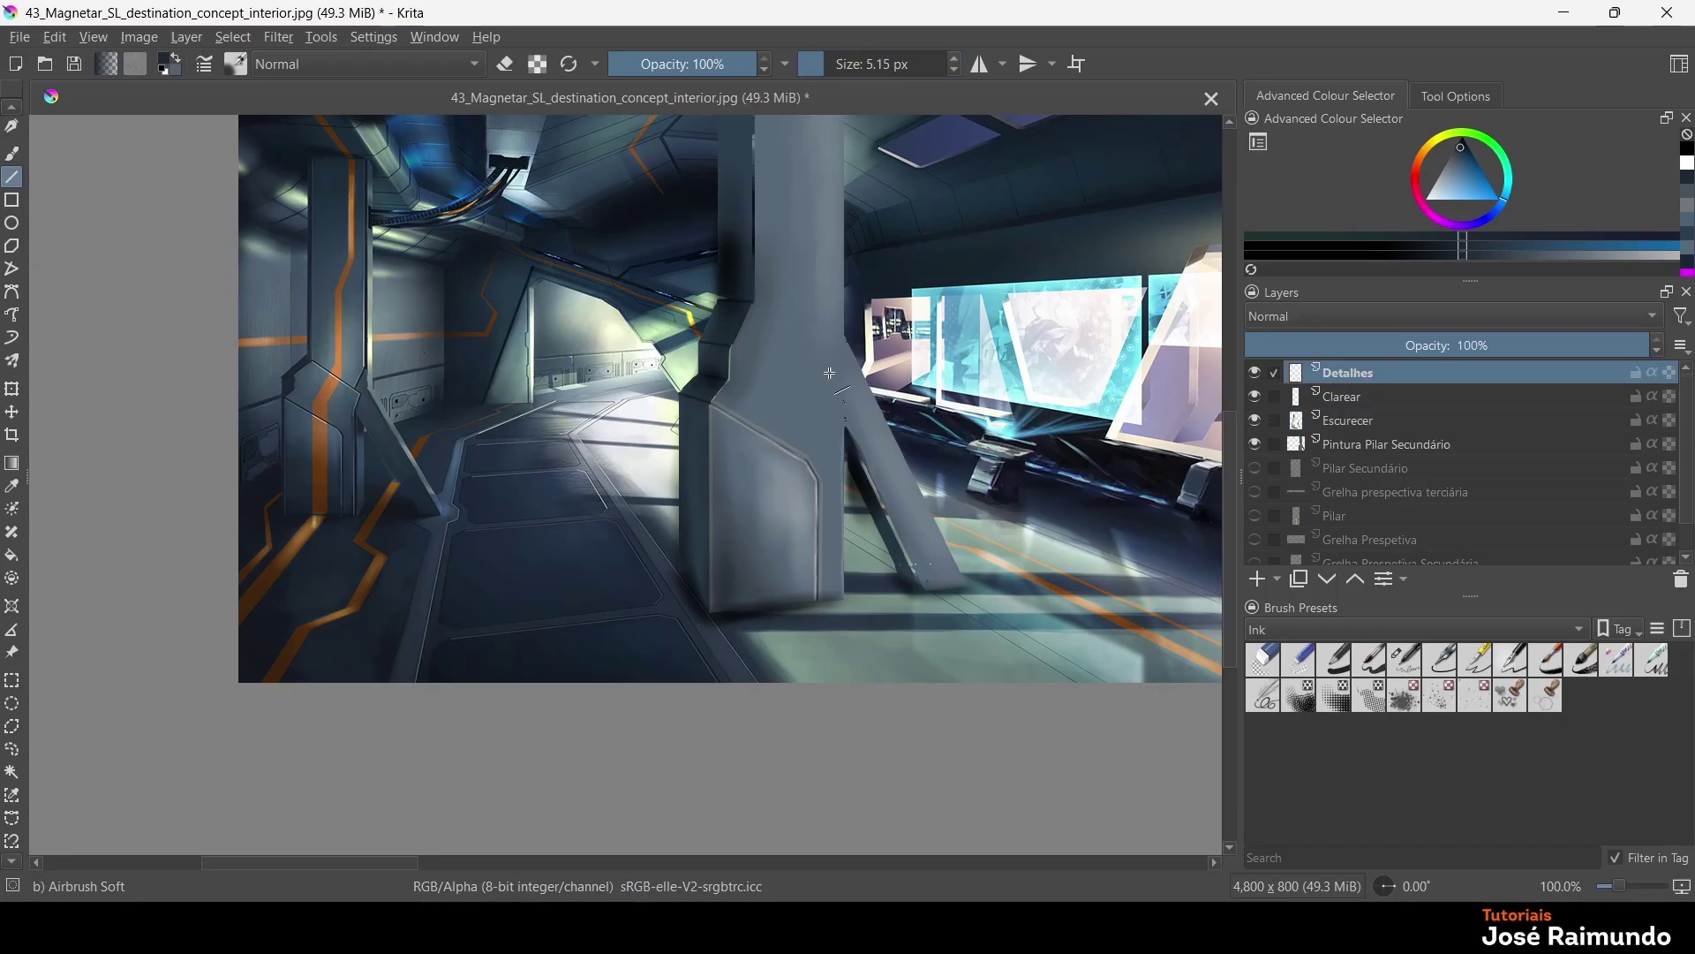
Try to draw a straight dark airbrush line slanting down across the large pillar from its inner corner towards the strut
scroll(810, 372, "up", 3)
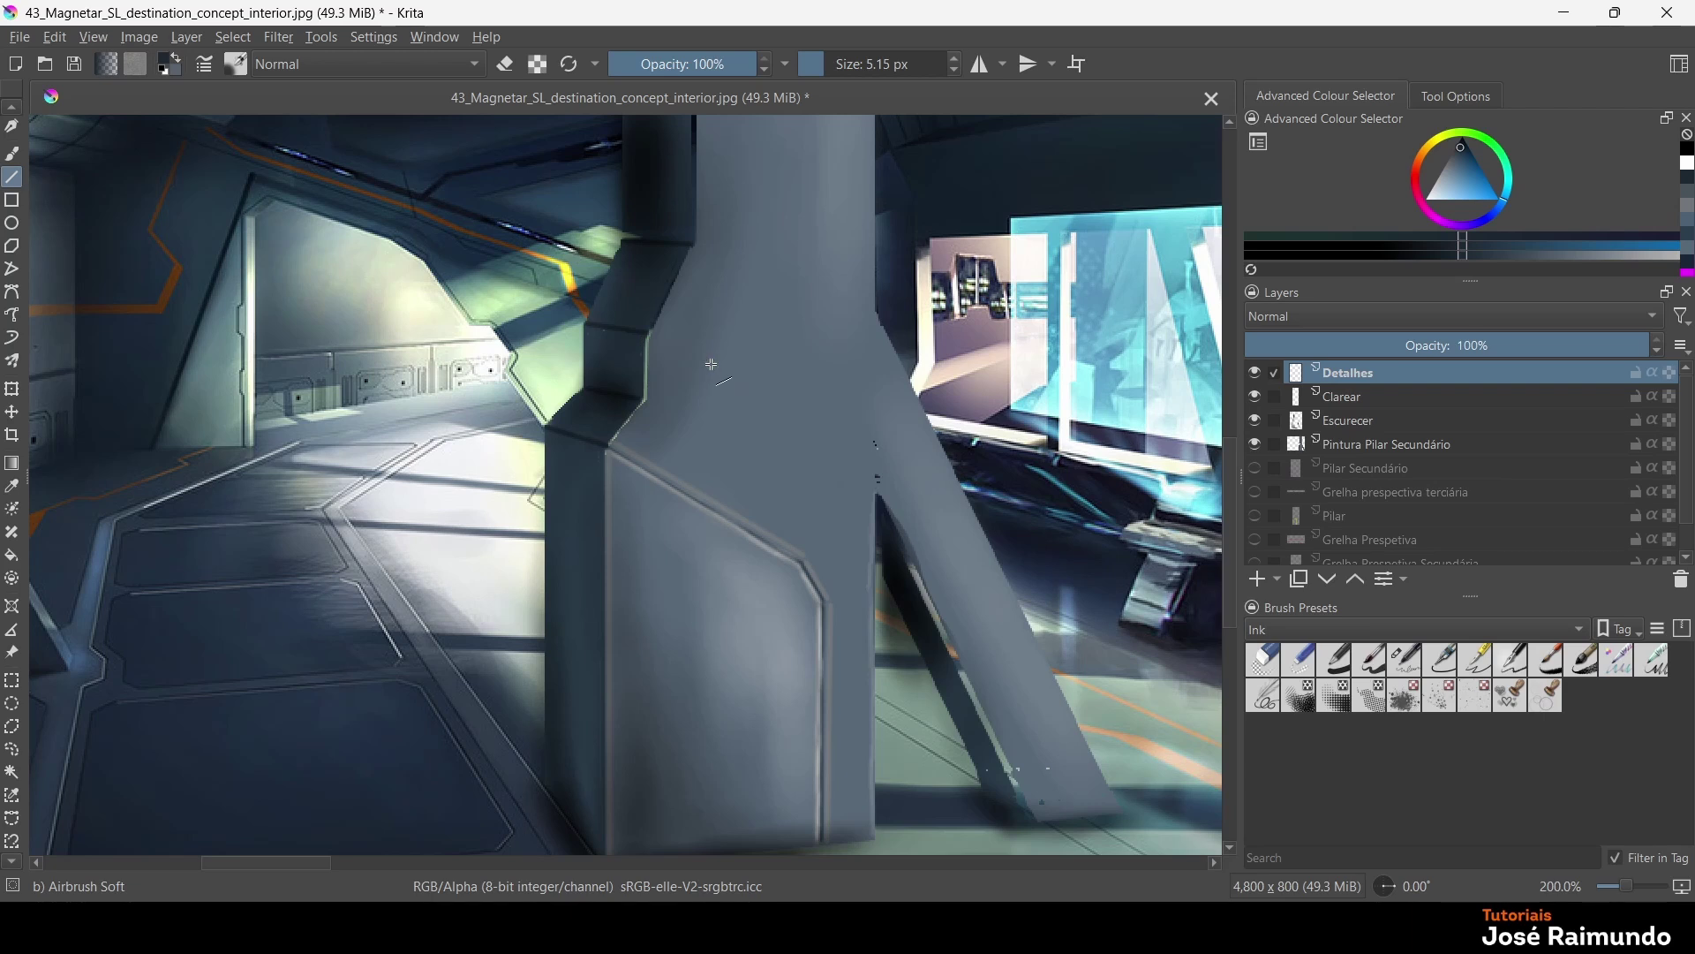
left_click_drag(644, 351, 924, 369)
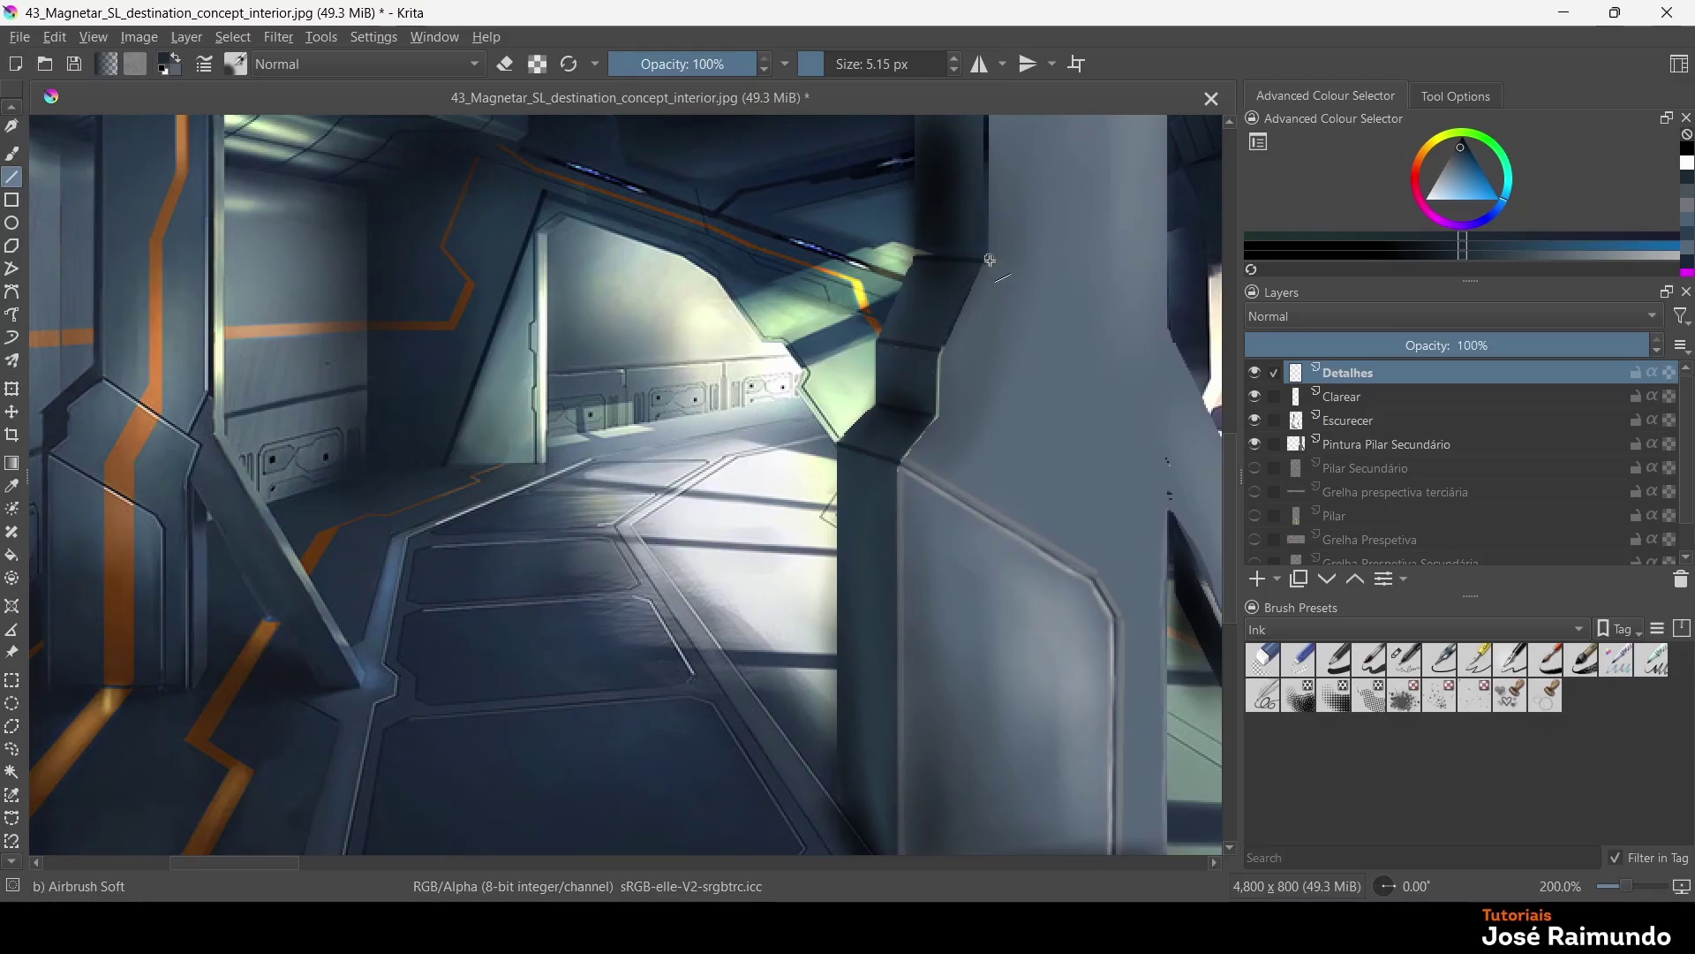
left_click_drag(988, 261, 1170, 412)
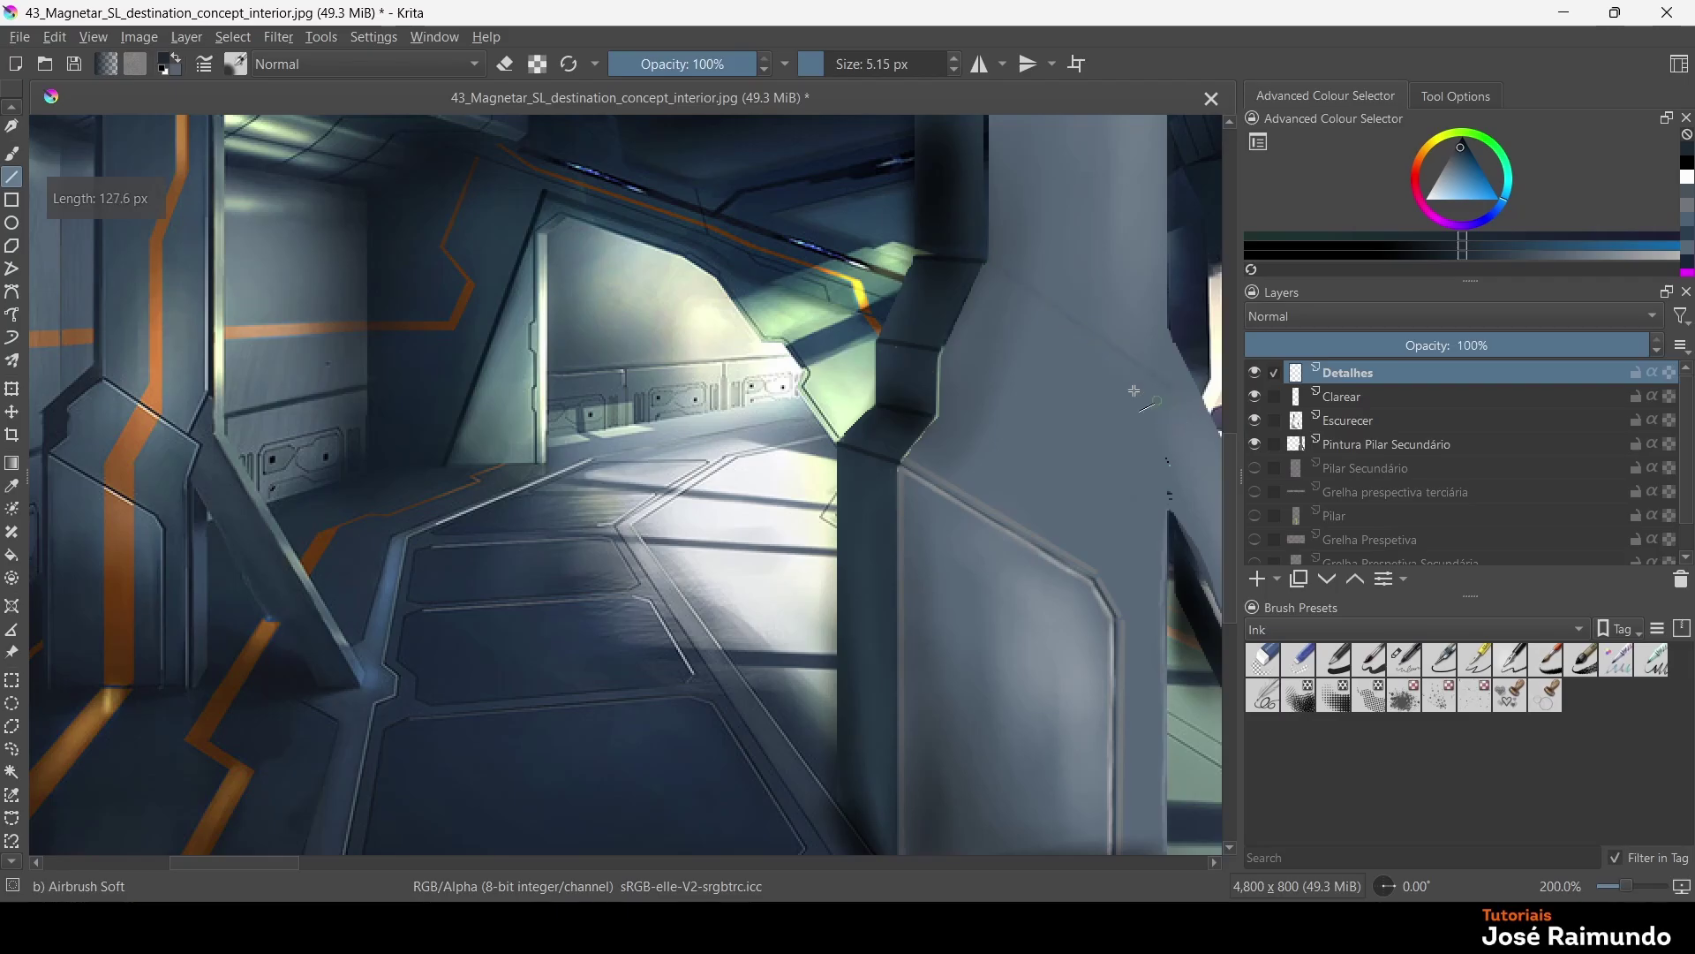
Switch the brush to the Ink-2 Fineliner preset from the Ink brushes
left_click(235, 66)
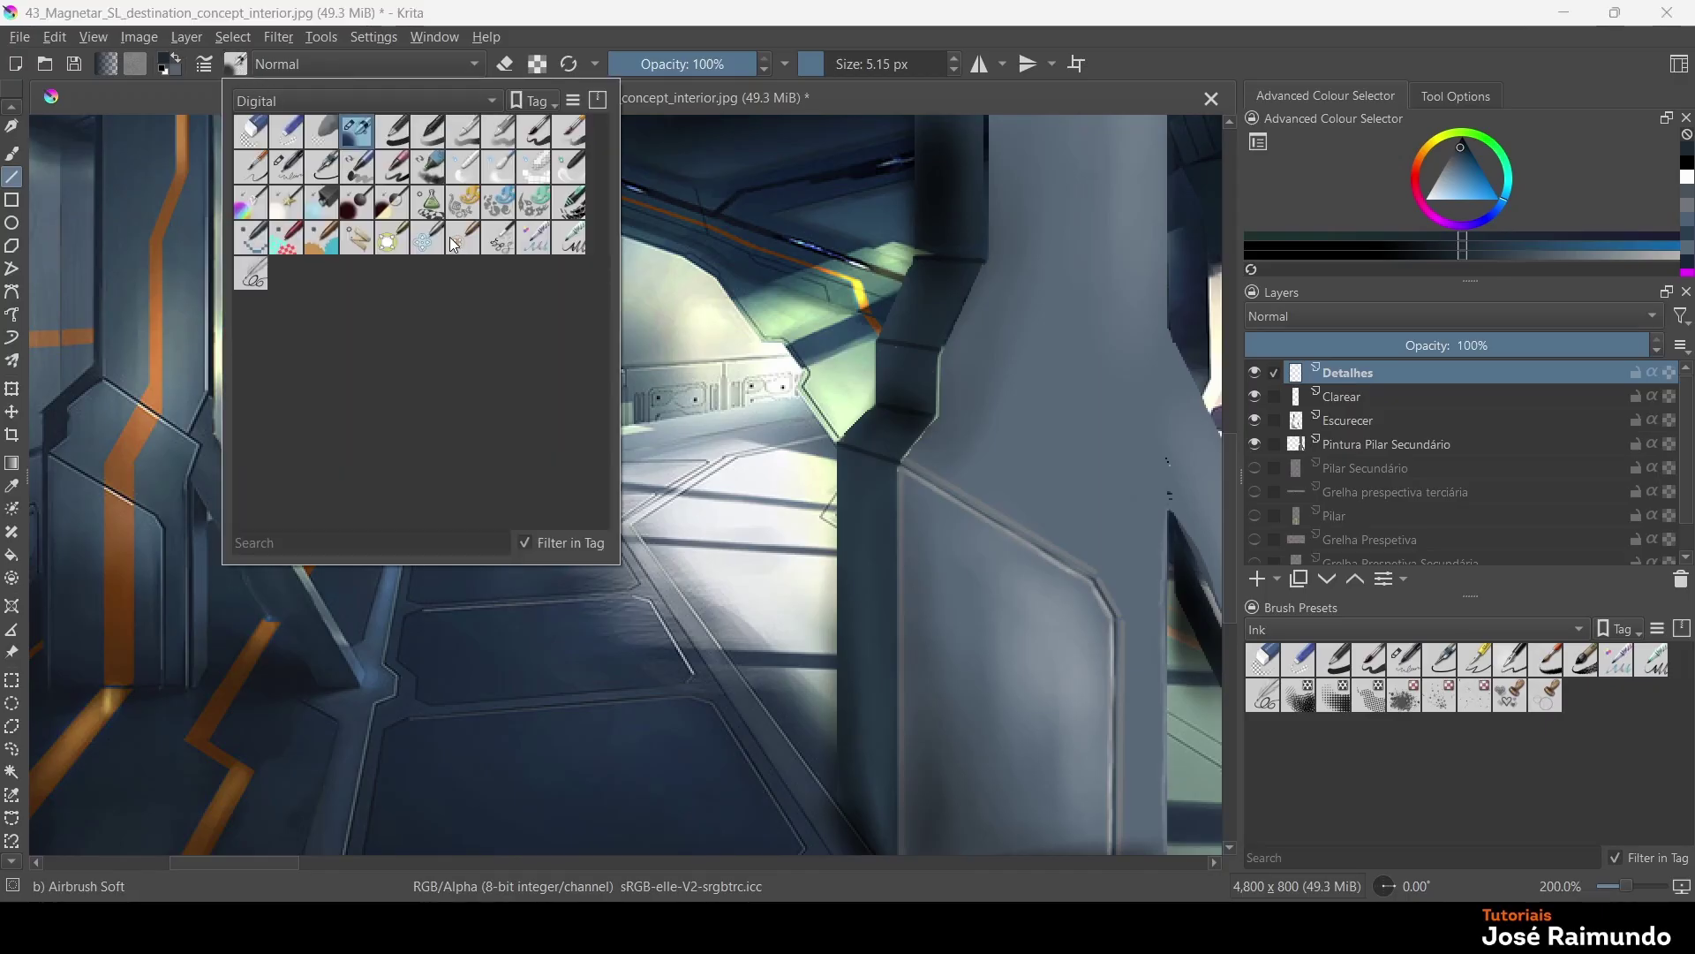
left_click(449, 64)
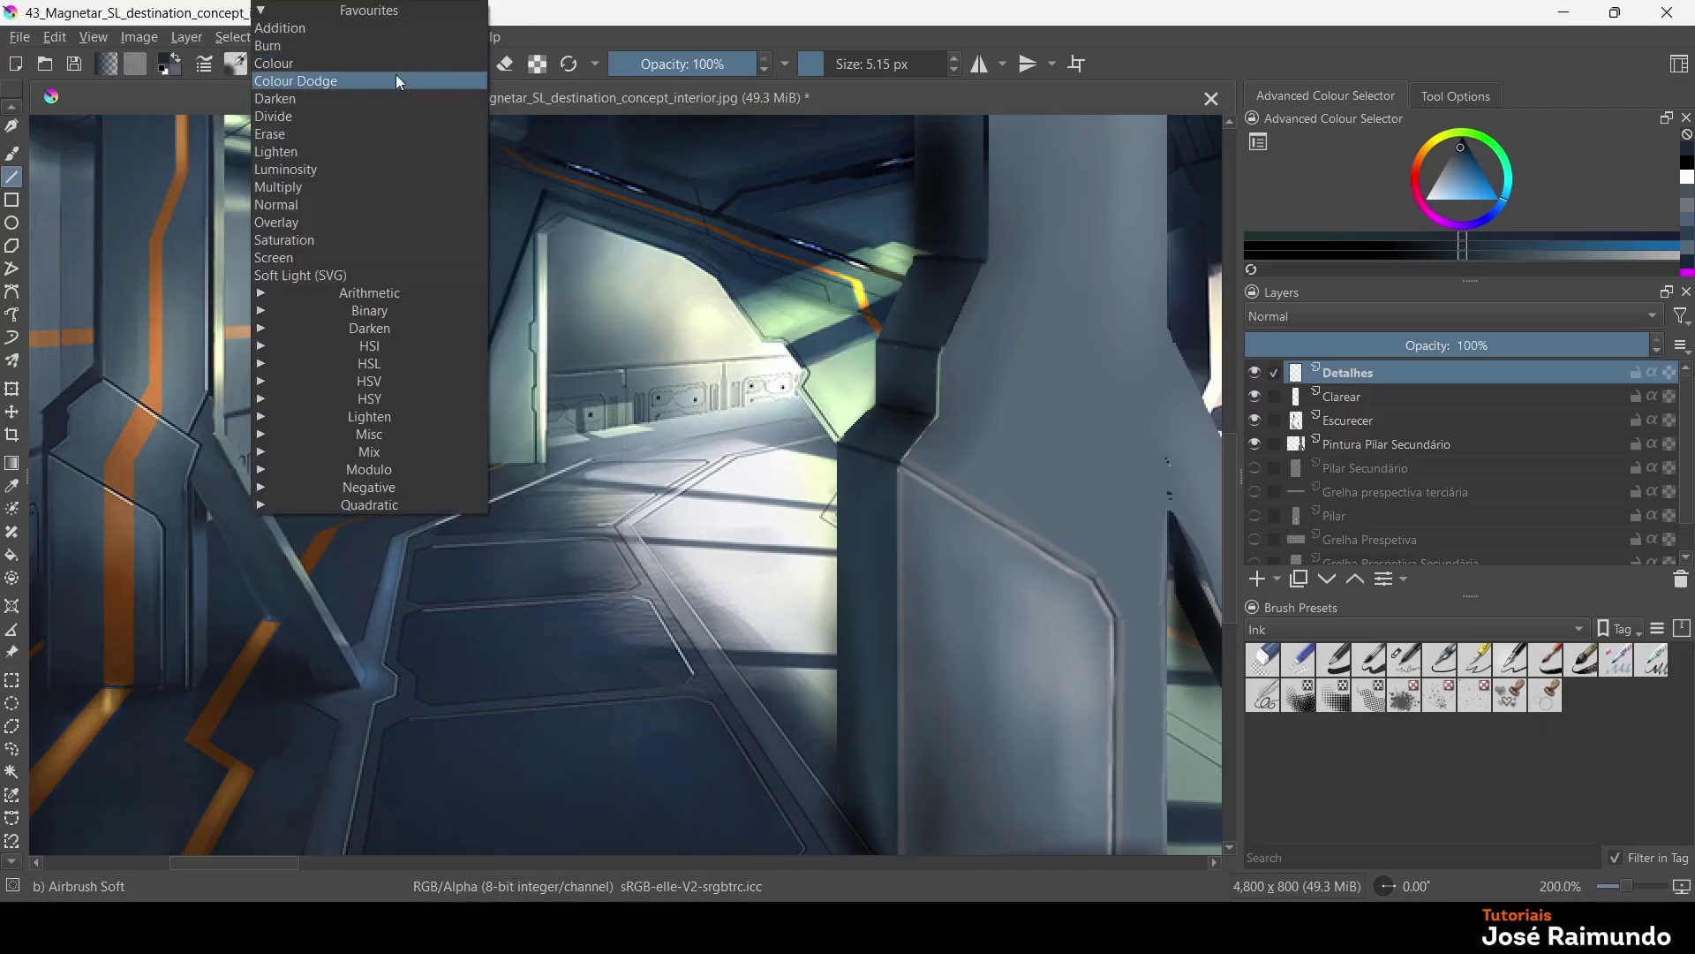
left_click(249, 73)
left_click(237, 64)
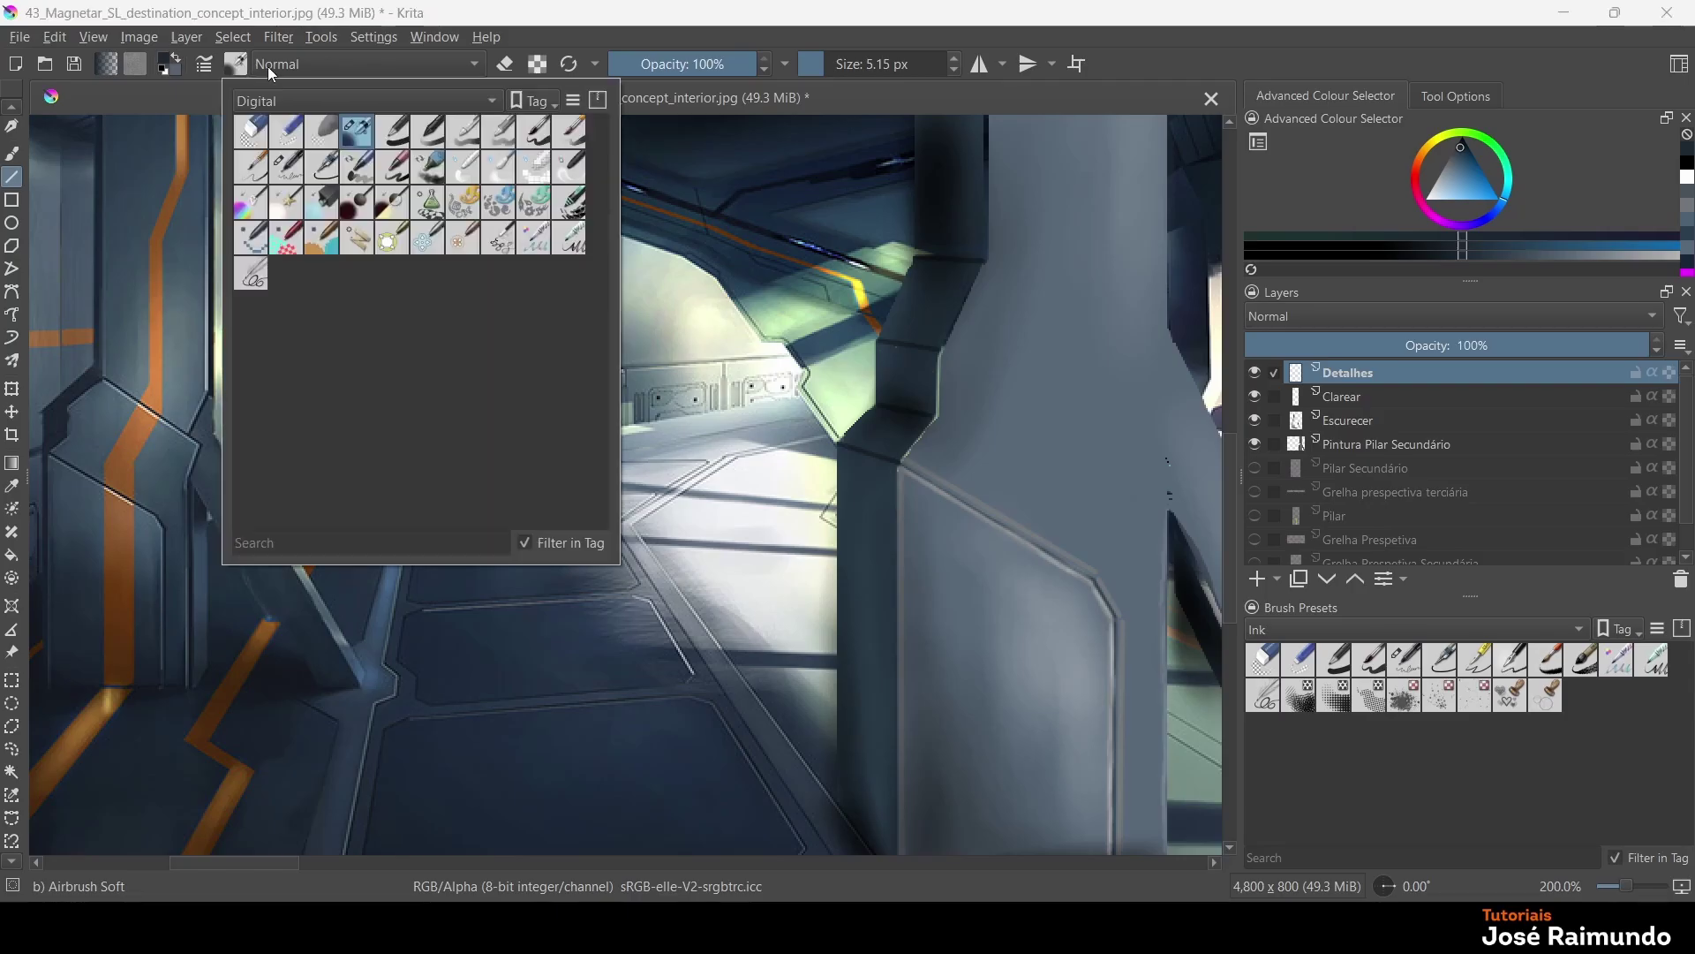
left_click(491, 100)
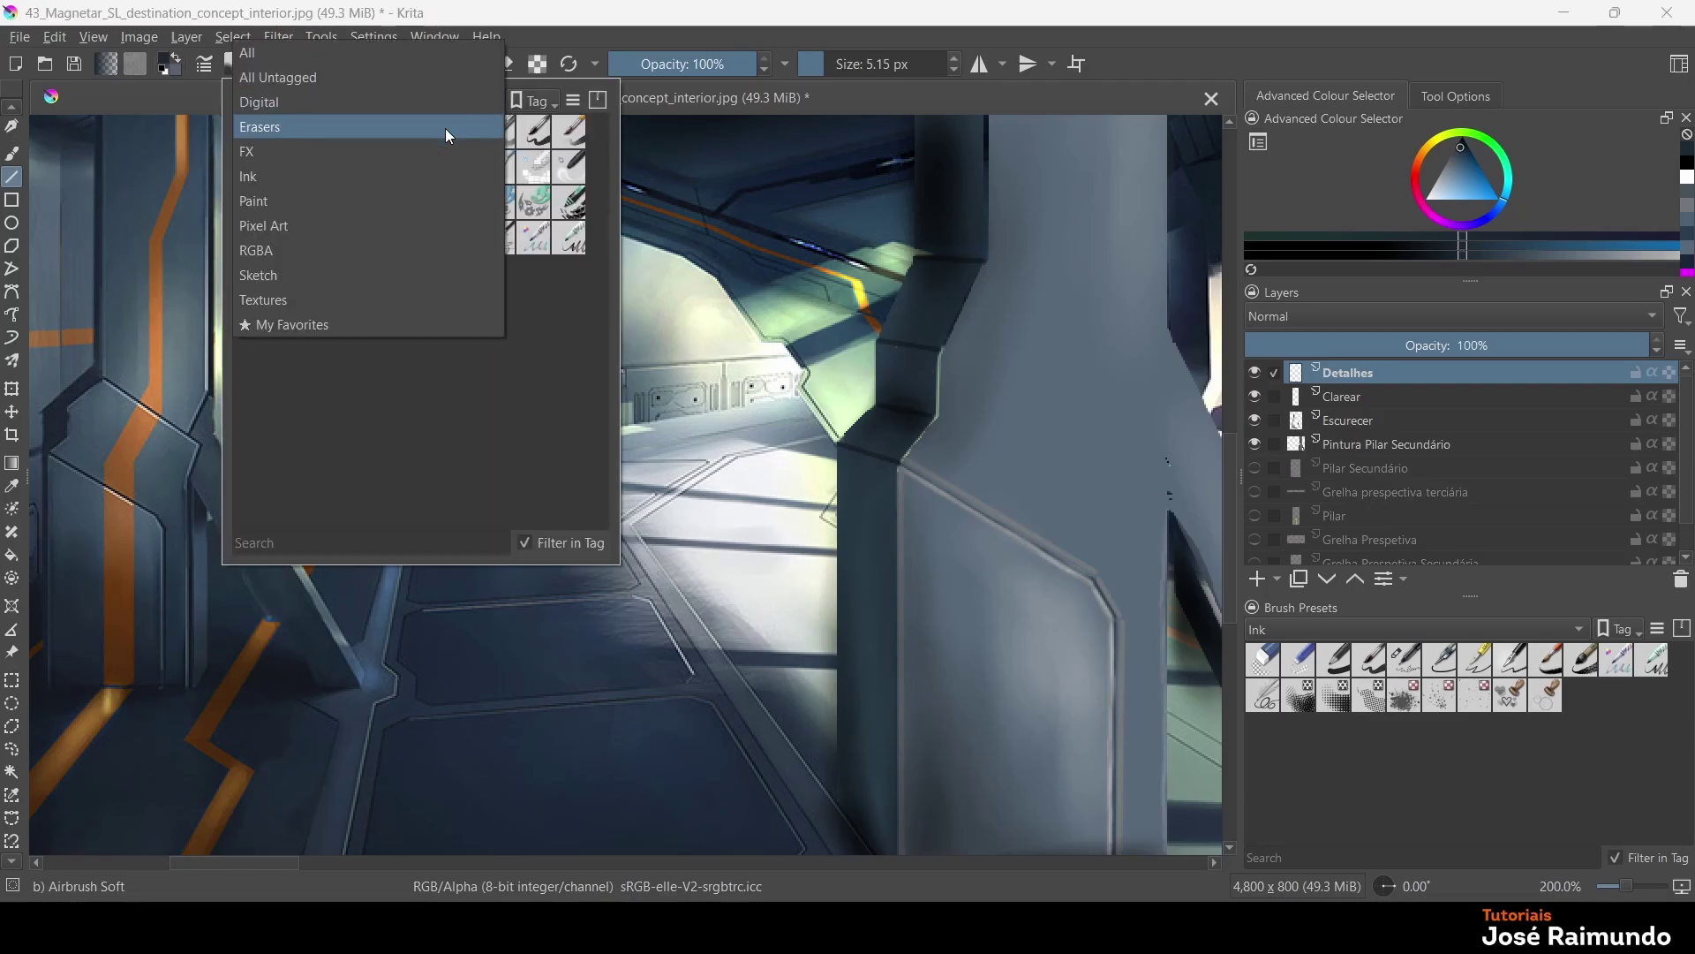
left_click(348, 192)
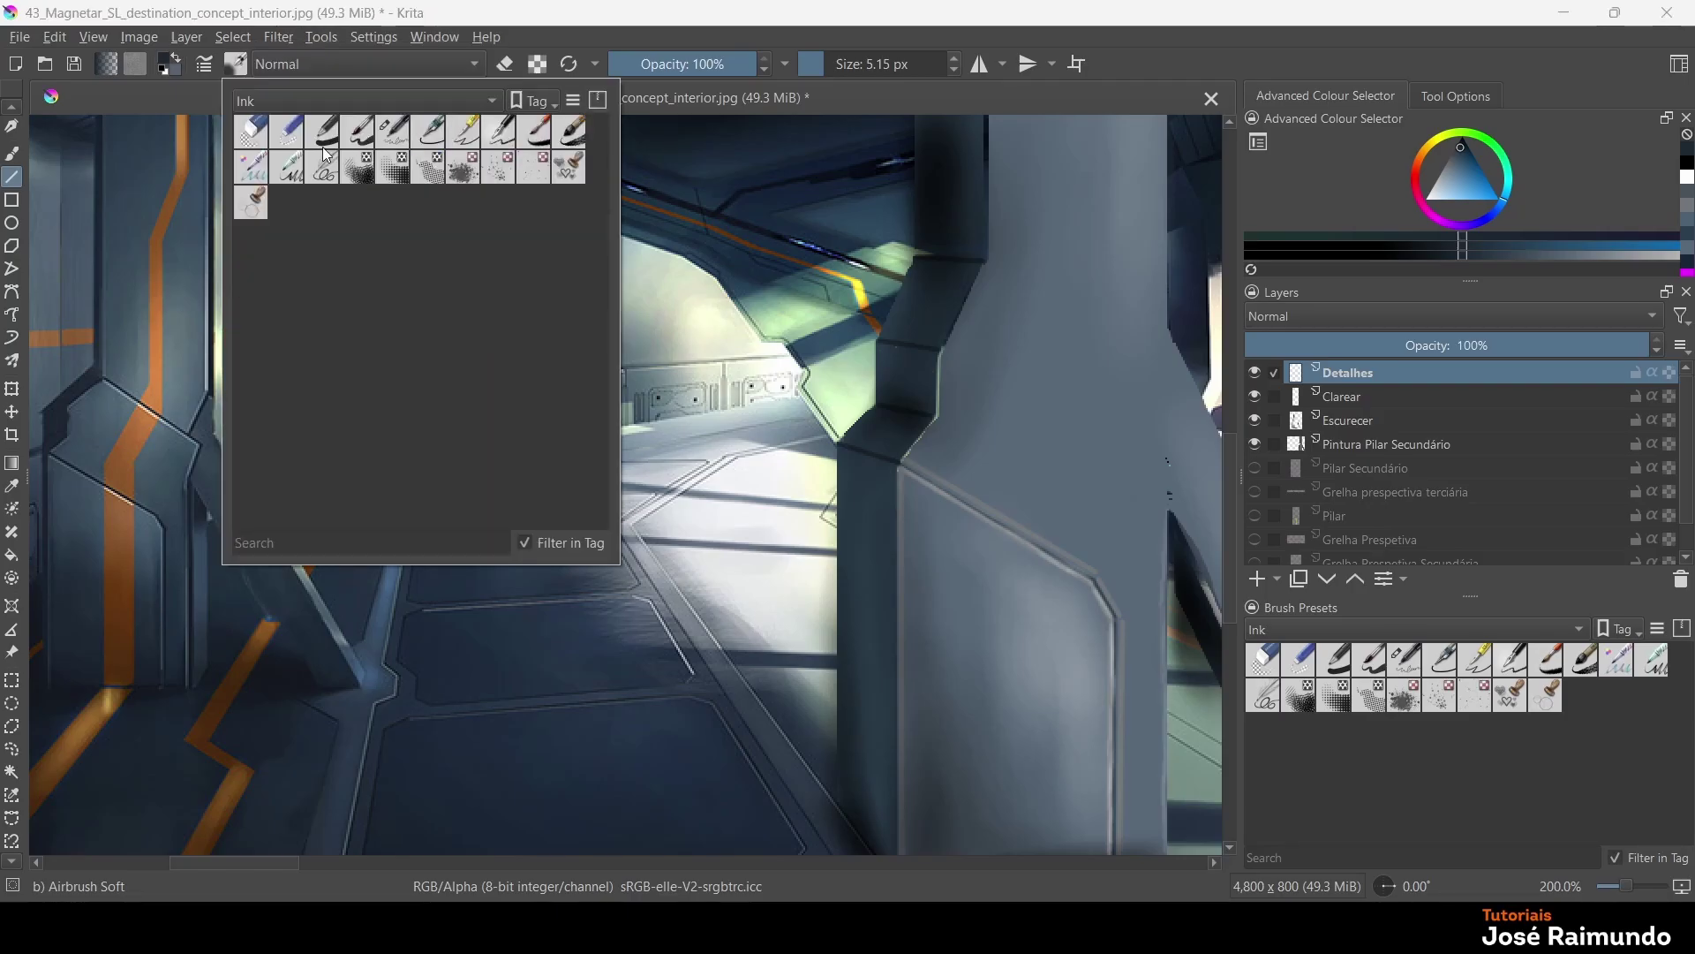
left_click(435, 140)
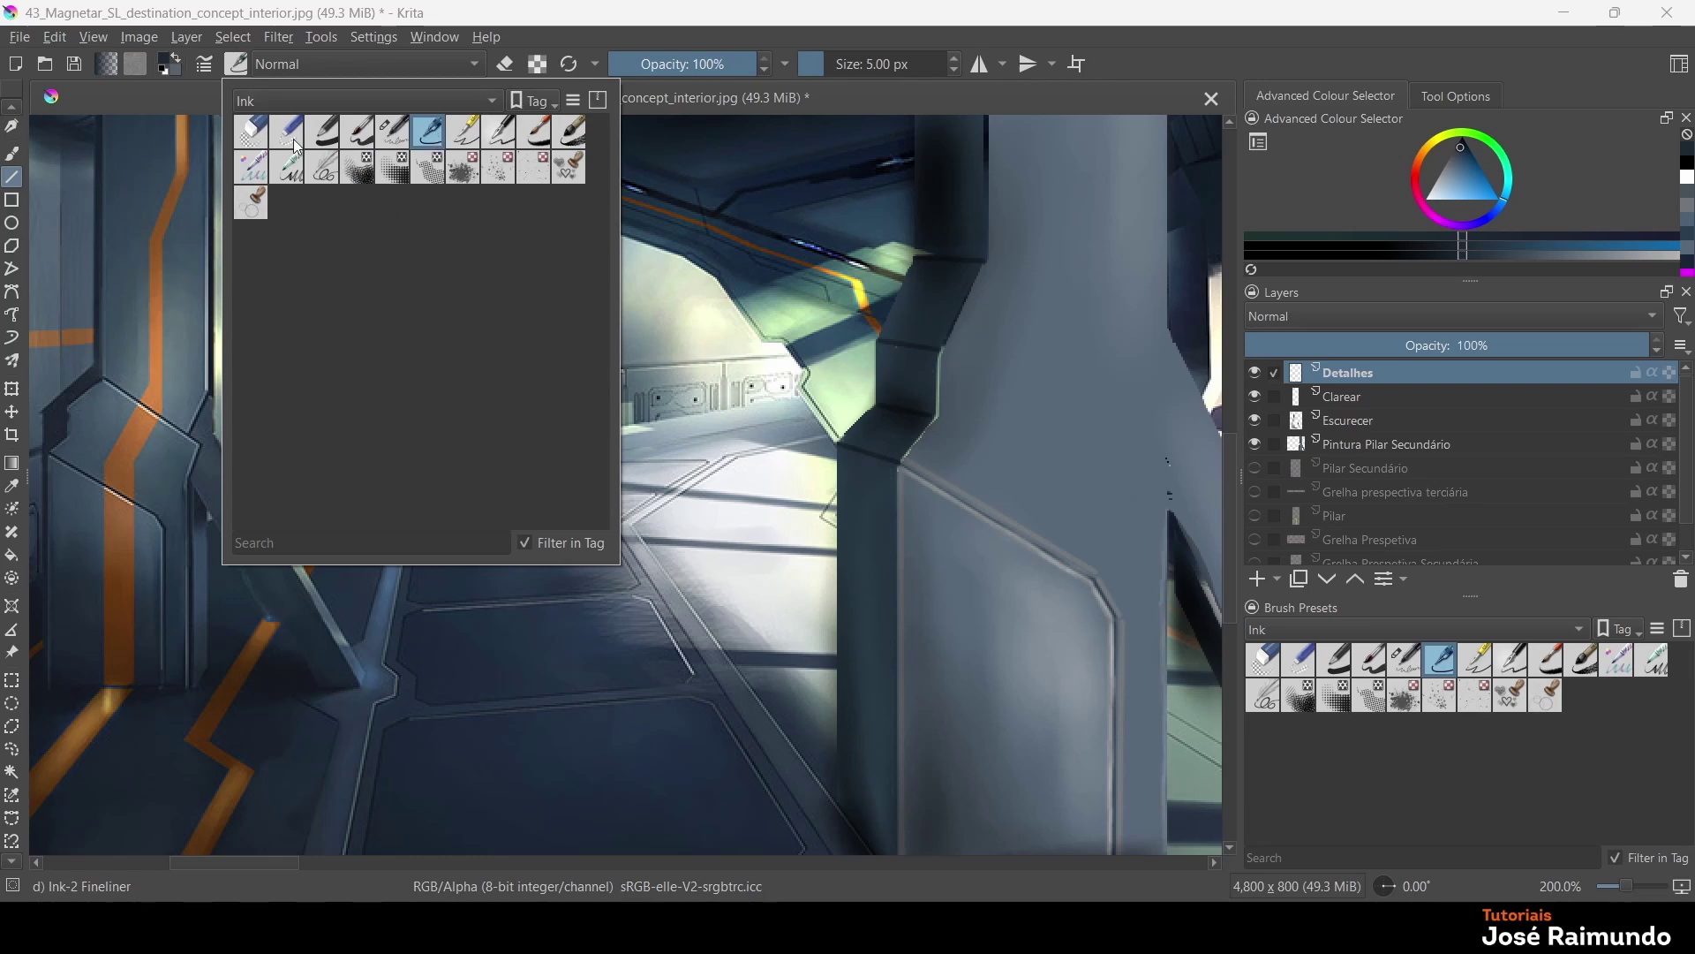
left_click(187, 90)
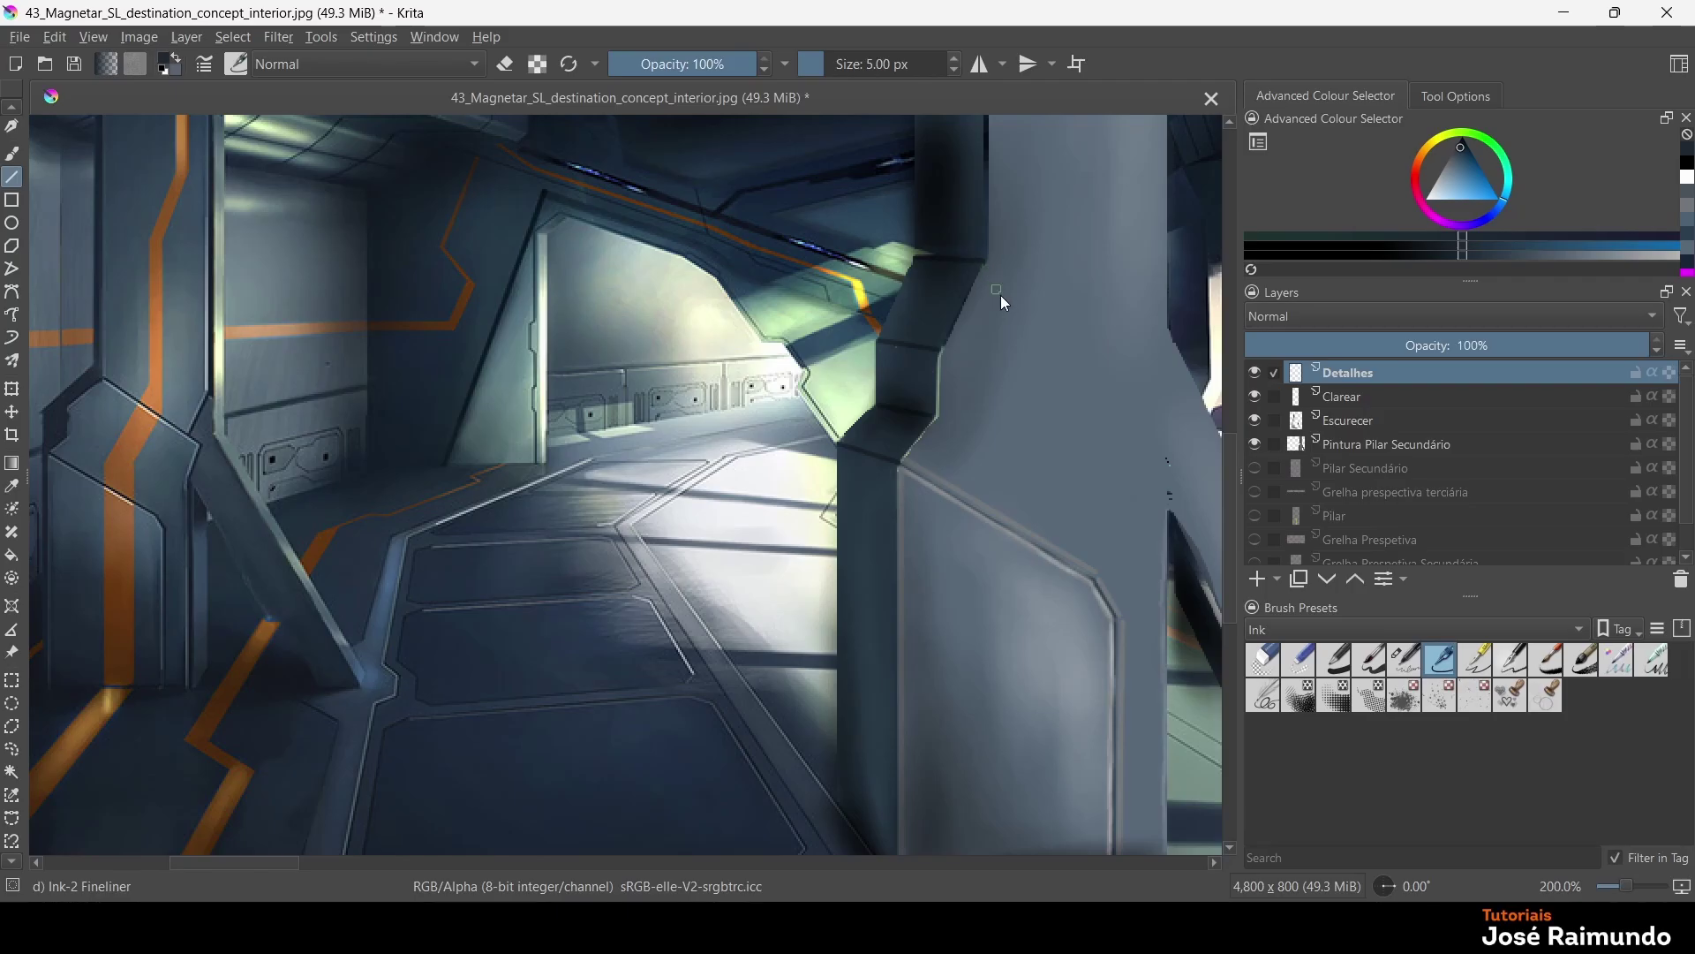
Draw dark 5 px seam lines on the large pillar: a slanted line across it to the strut joint, and the shaft's vertical edge angling into it
left_click_drag(987, 260, 1168, 384)
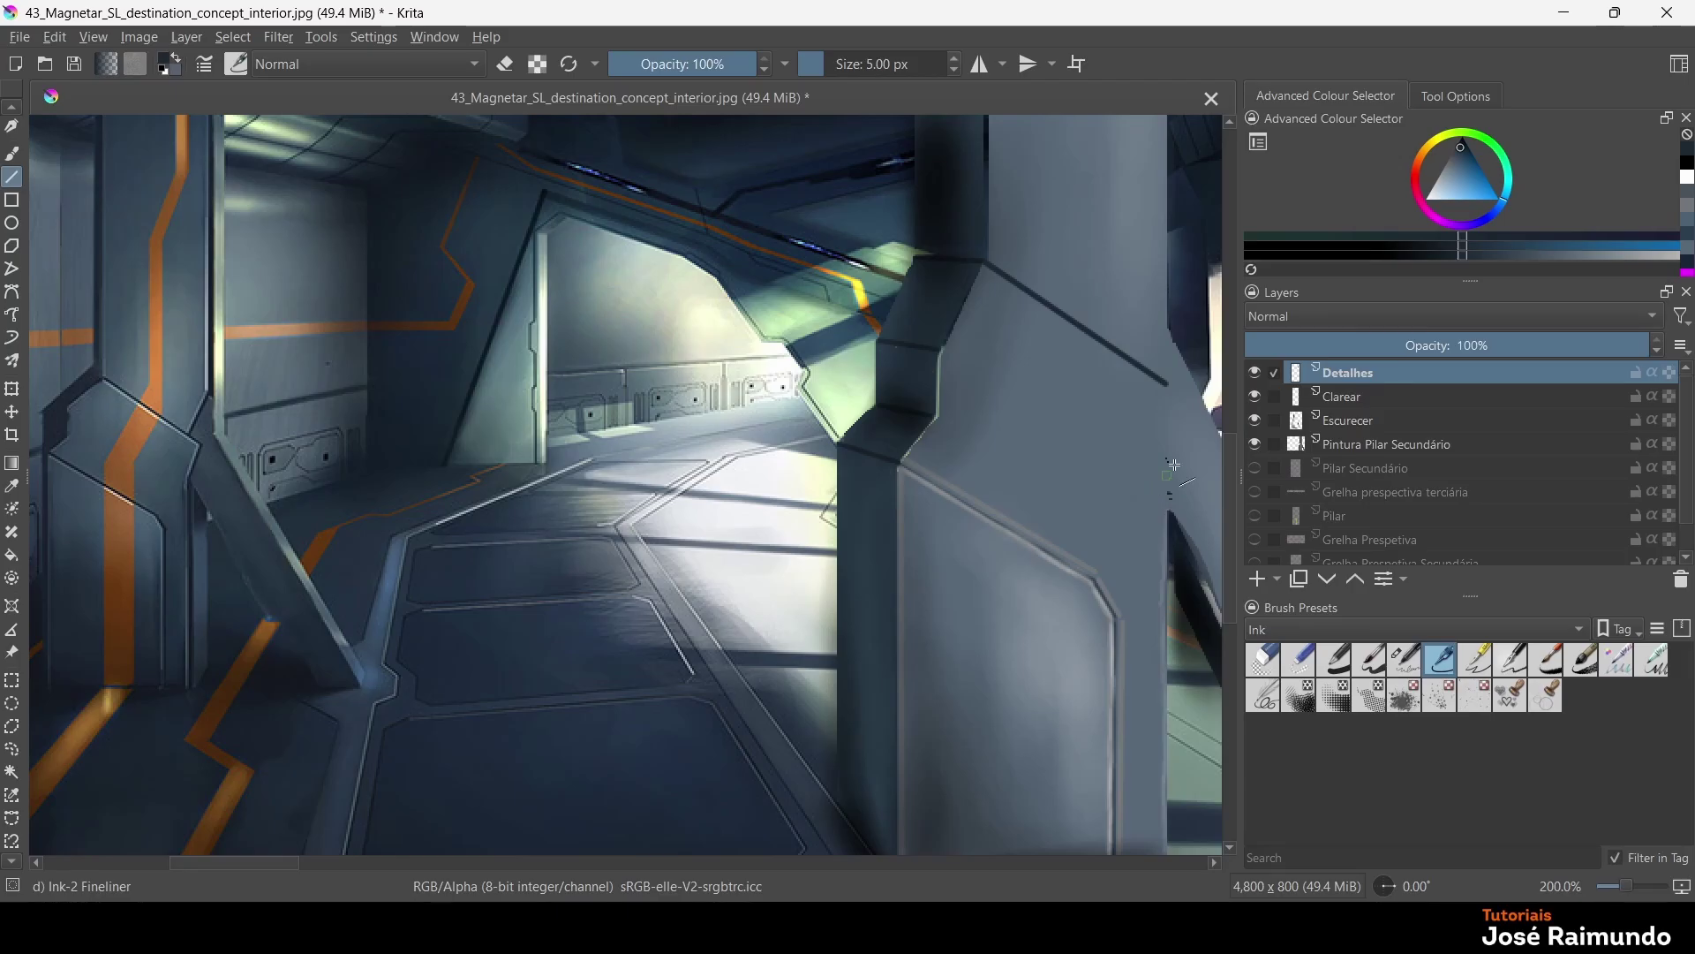
key("ctrl+z")
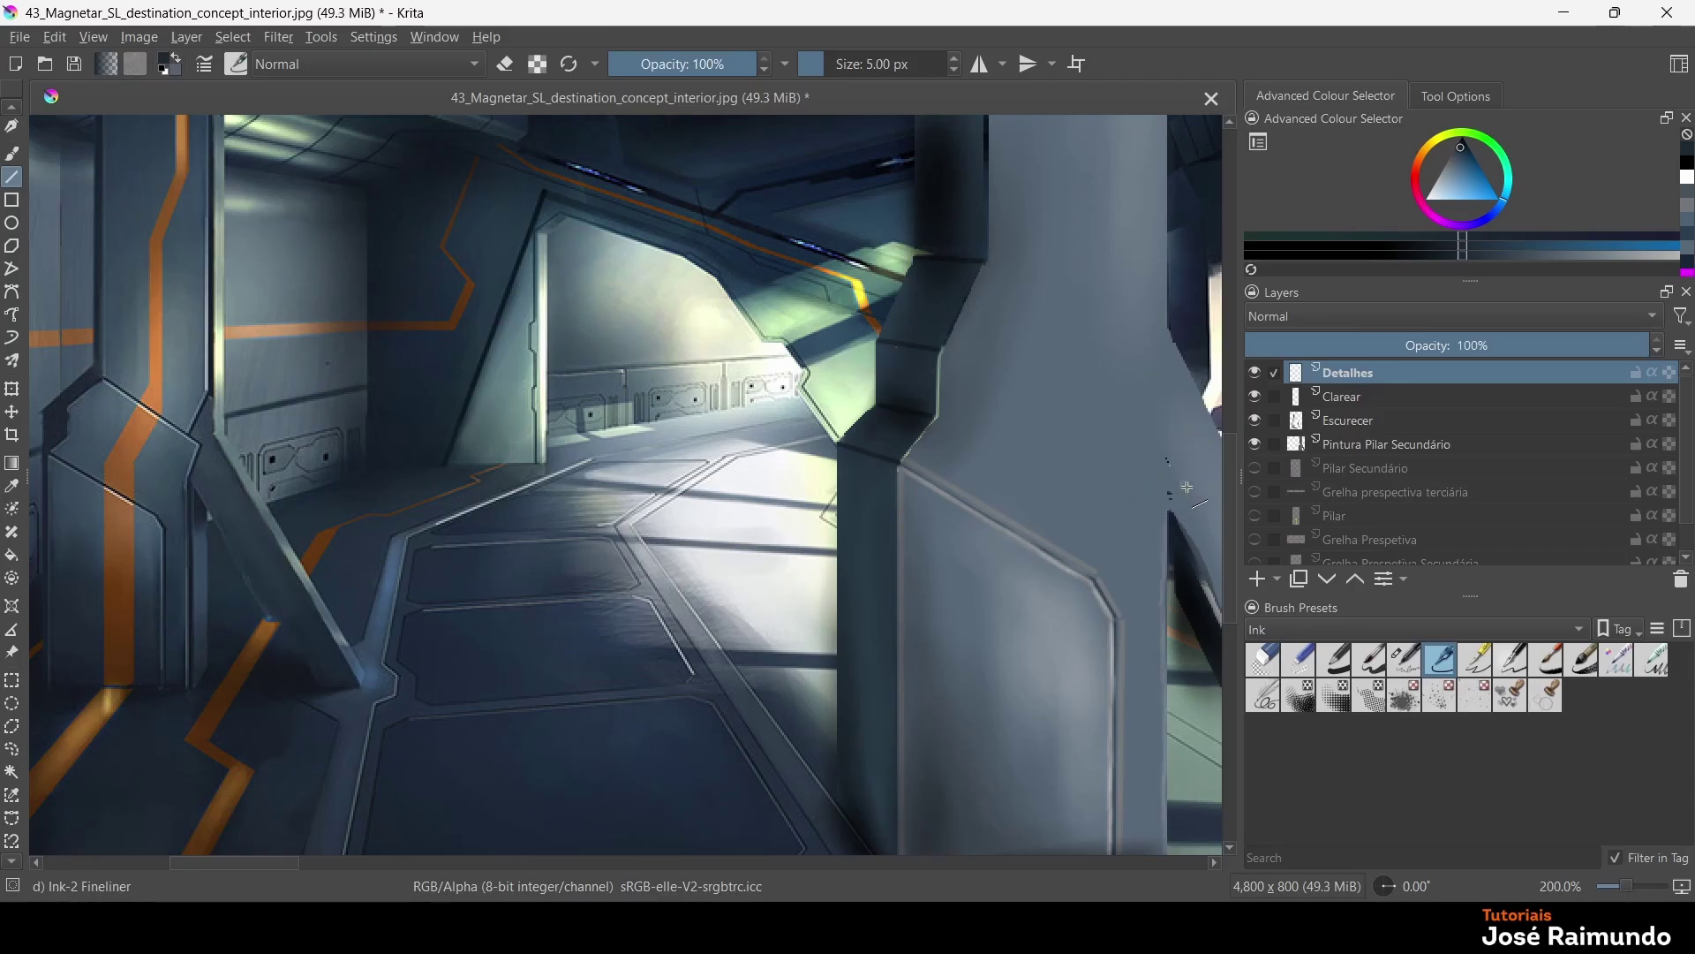
left_click_drag(1171, 505, 1183, 413)
left_click_drag(1183, 413, 983, 261)
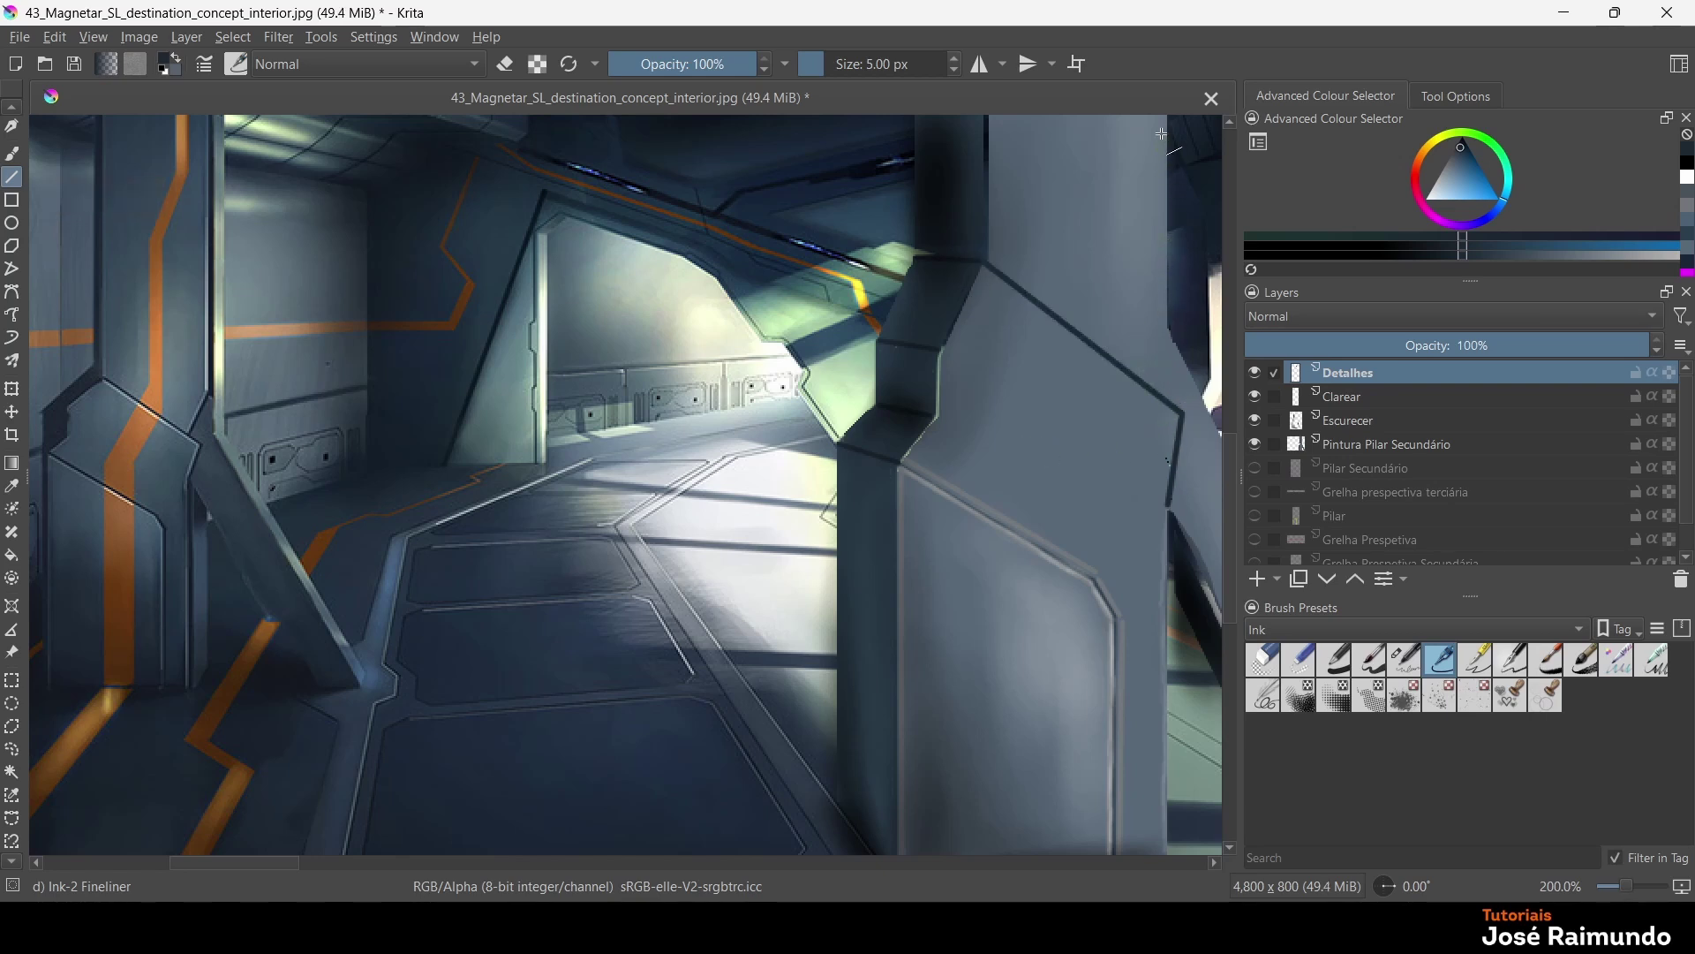
left_click_drag(1157, 126, 1160, 188)
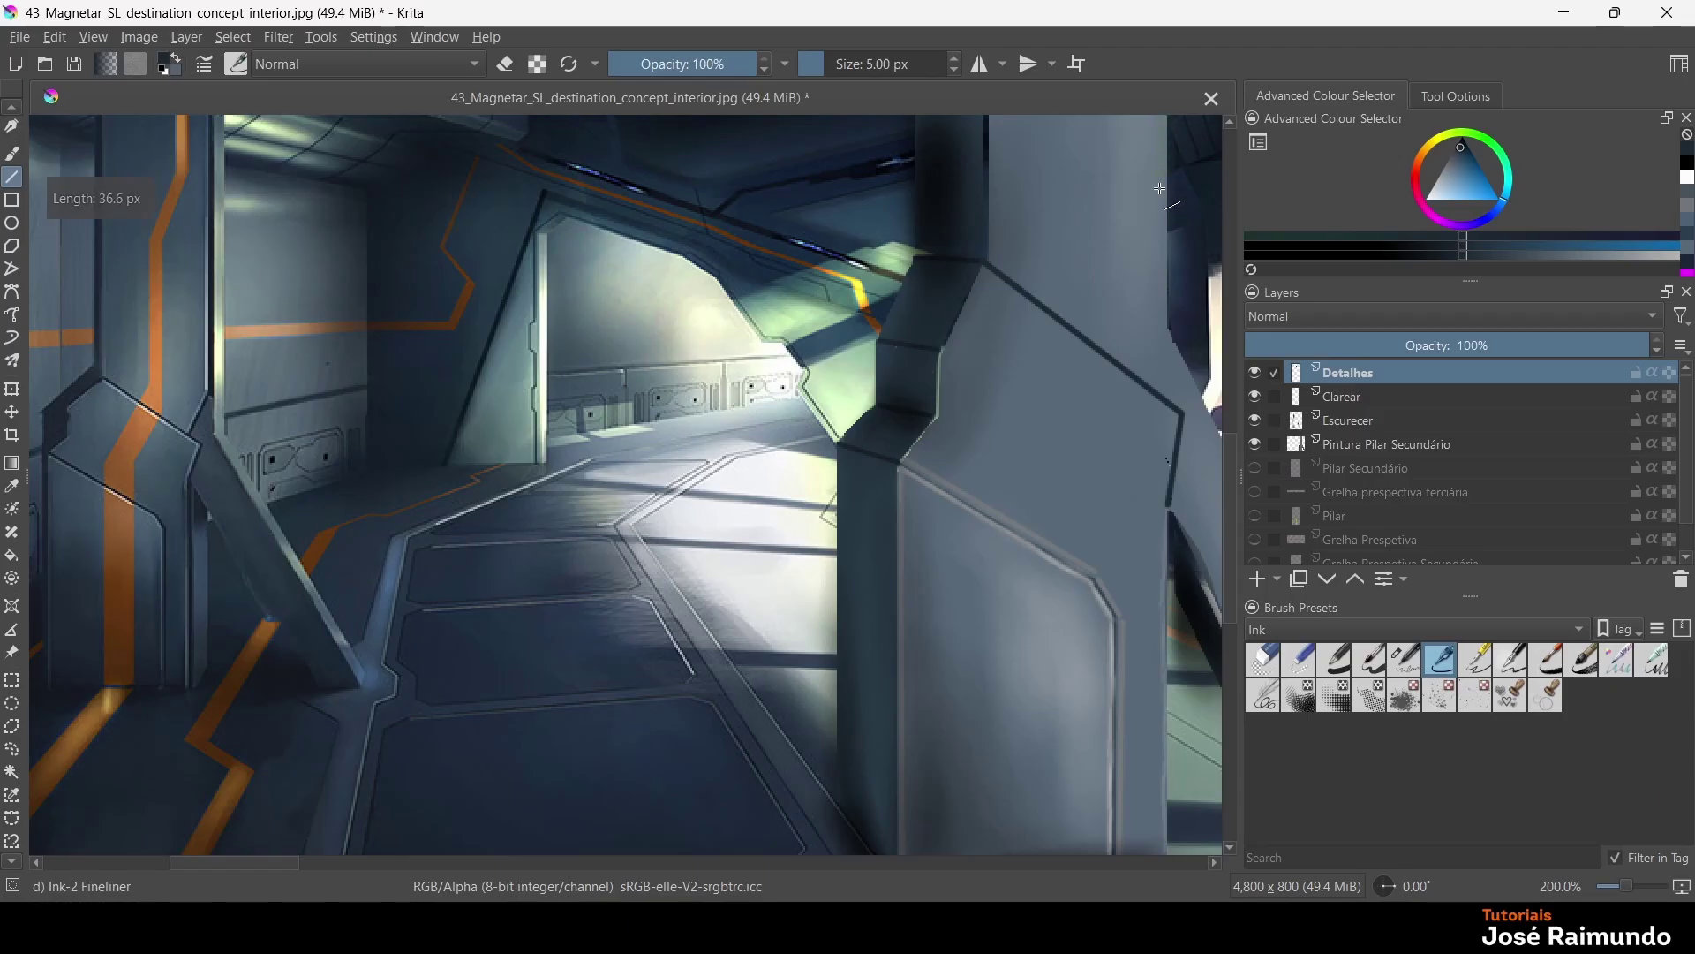
left_click_drag(1156, 286, 1134, 374)
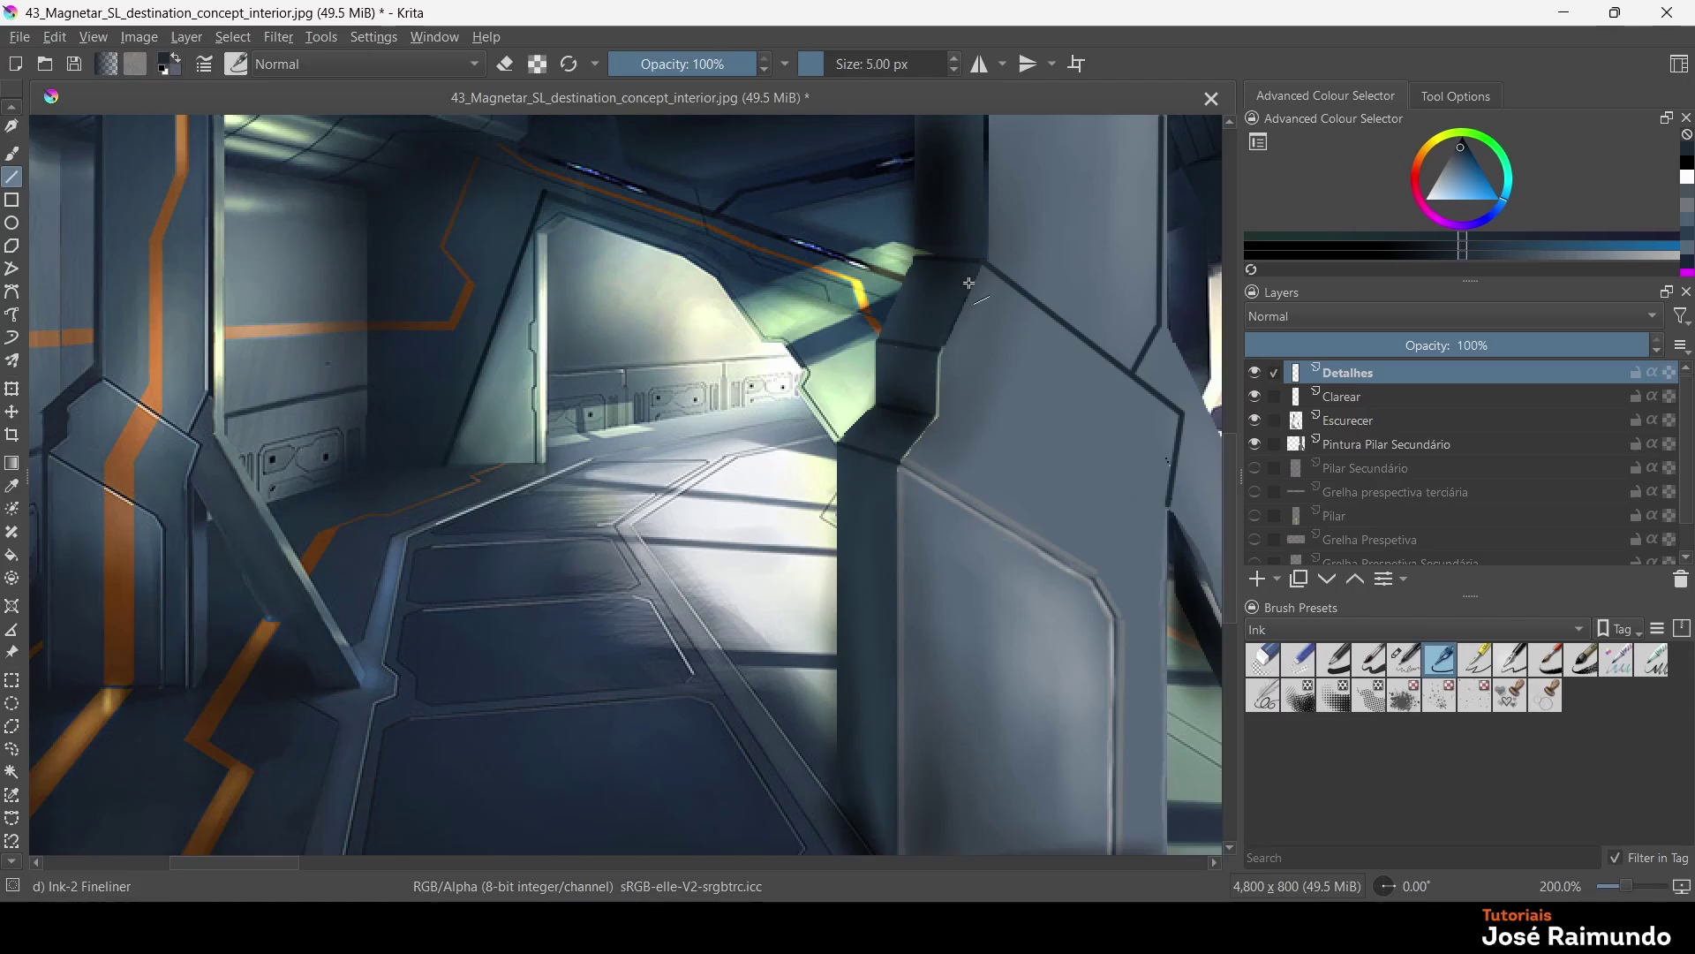
Change the line colour to a light grey-blue for highlights beside the pillar's dark seam lines
left_click(1687, 215)
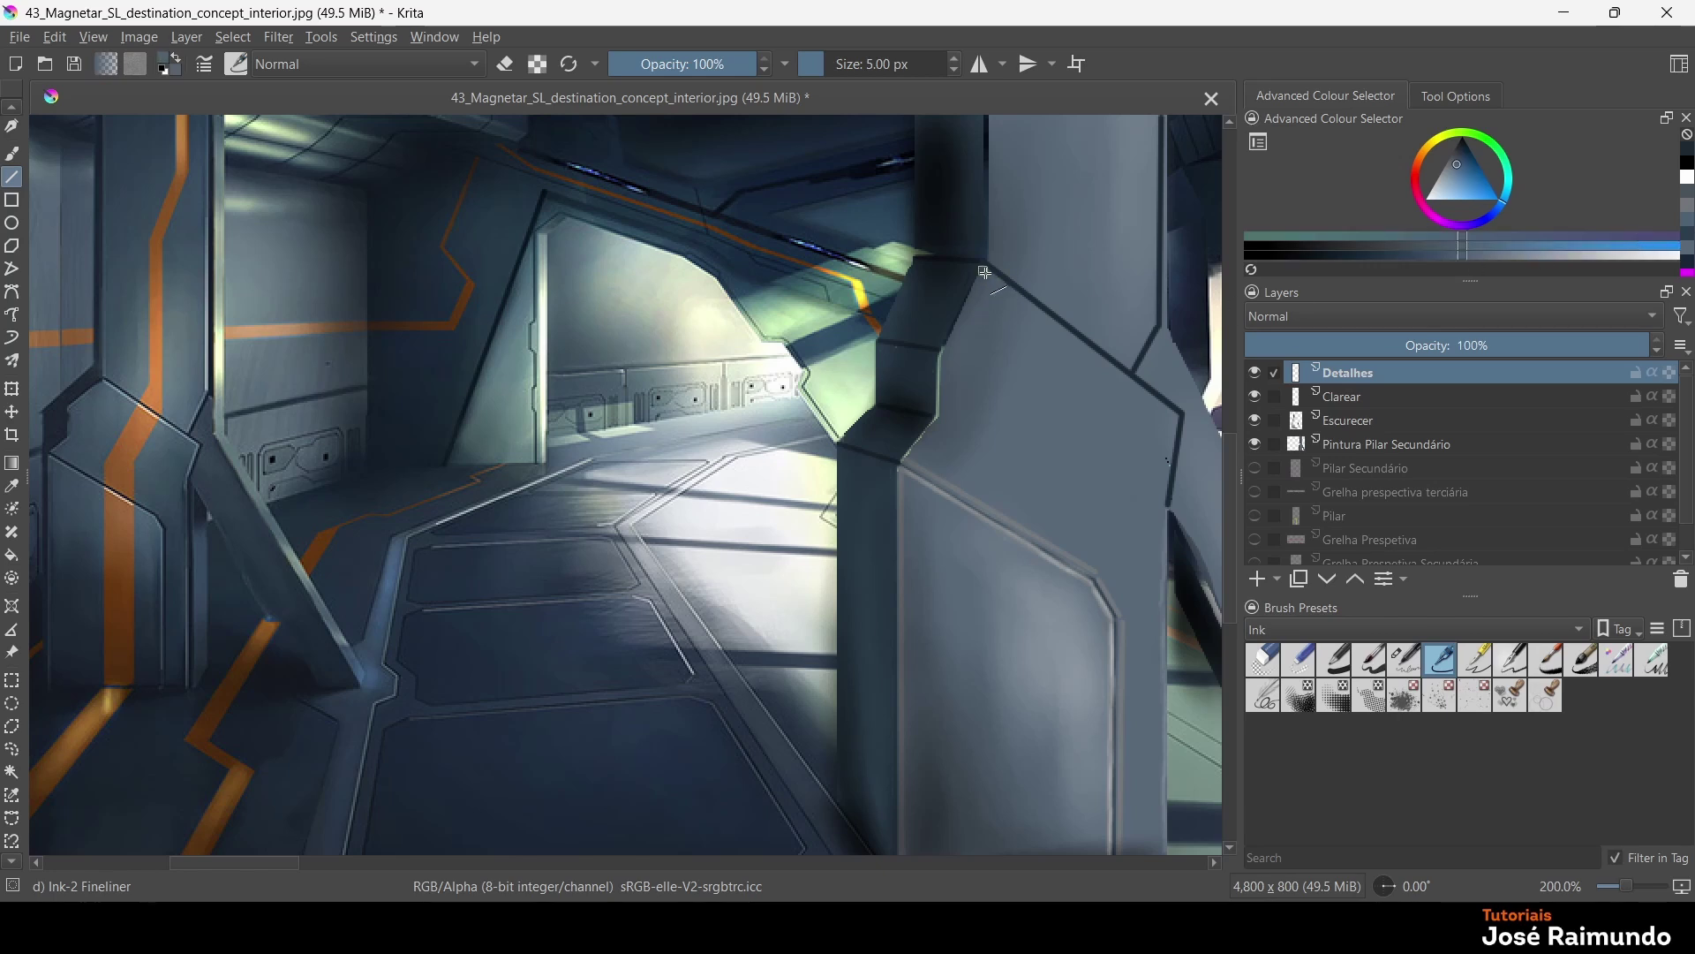
left_click_drag(991, 269, 1076, 334)
left_click_drag(1449, 168, 1444, 176)
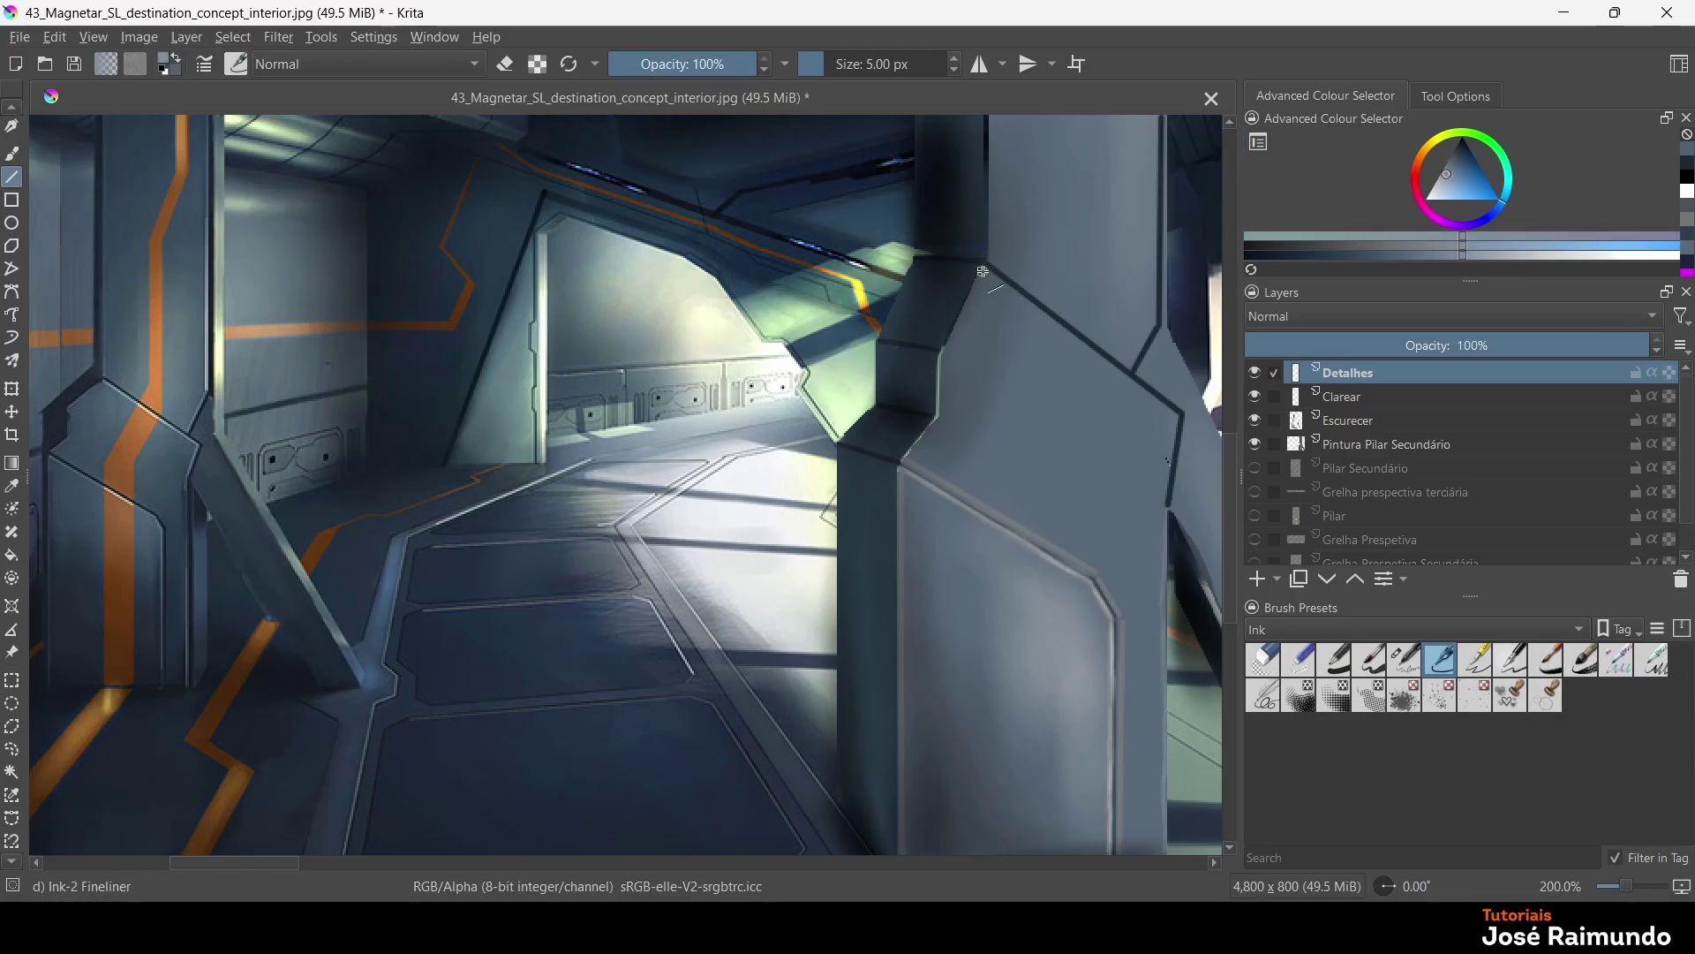
Try to draw light grey-blue highlights just inside the slanted seam, the strut joint and the stepped front edge of the large pillar
left_click_drag(982, 271, 1162, 505)
left_click_drag(942, 364, 909, 399)
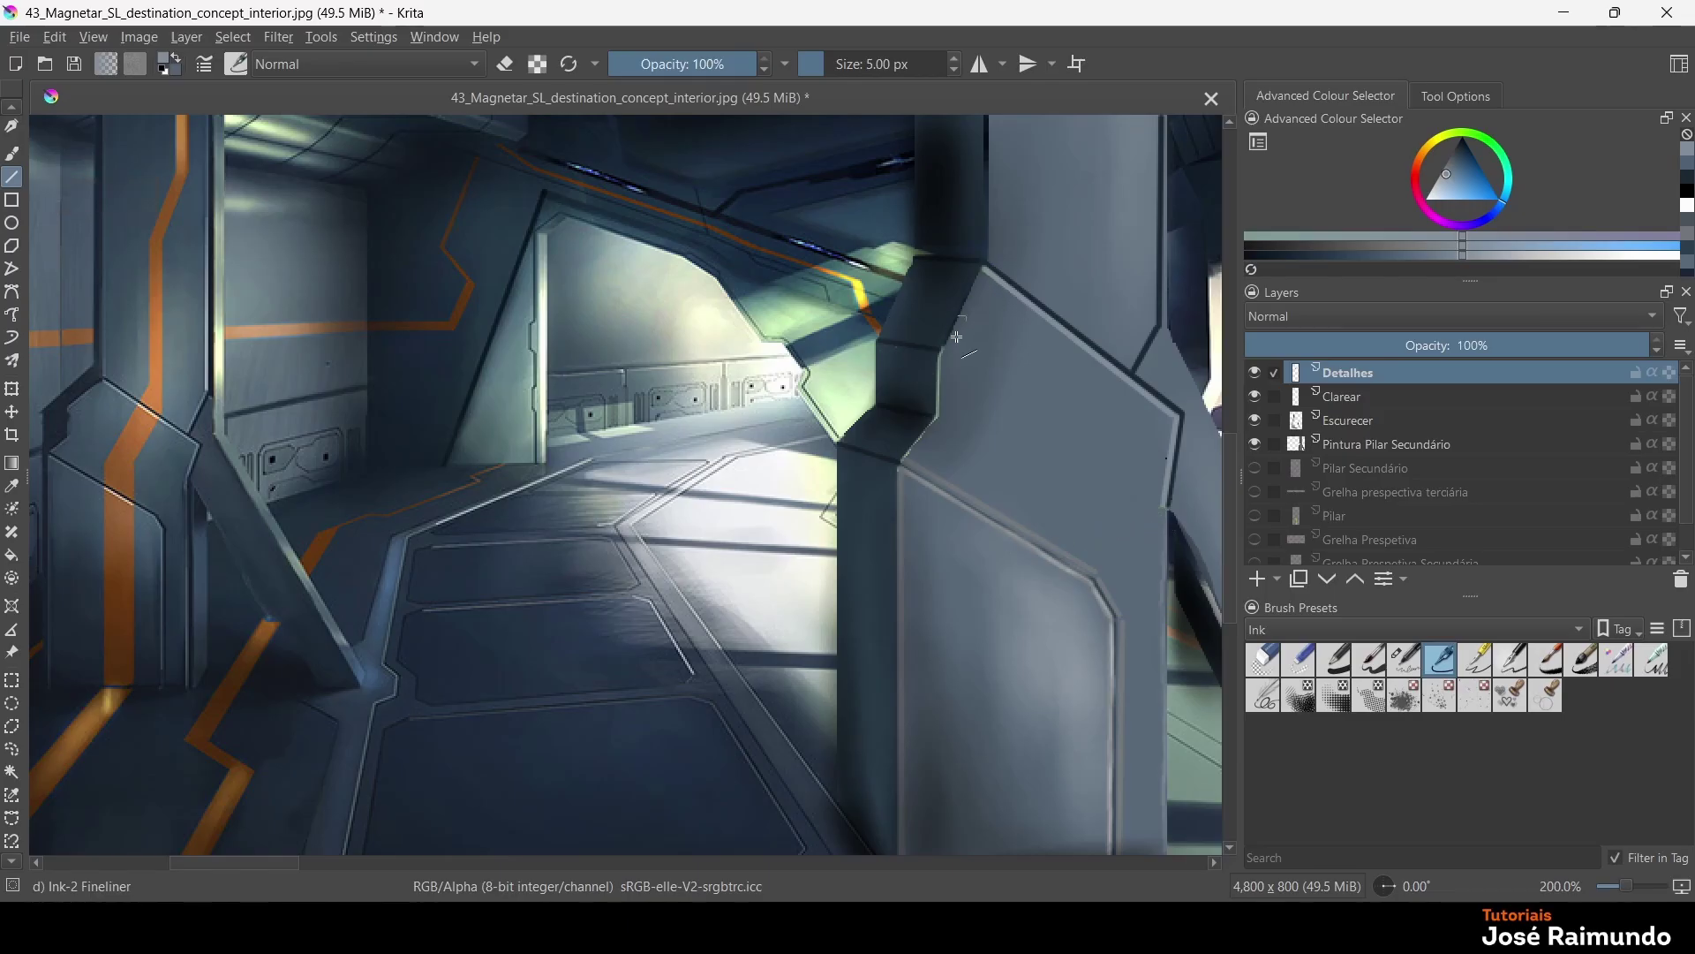
left_click_drag(982, 272, 943, 435)
left_click_drag(942, 418, 908, 463)
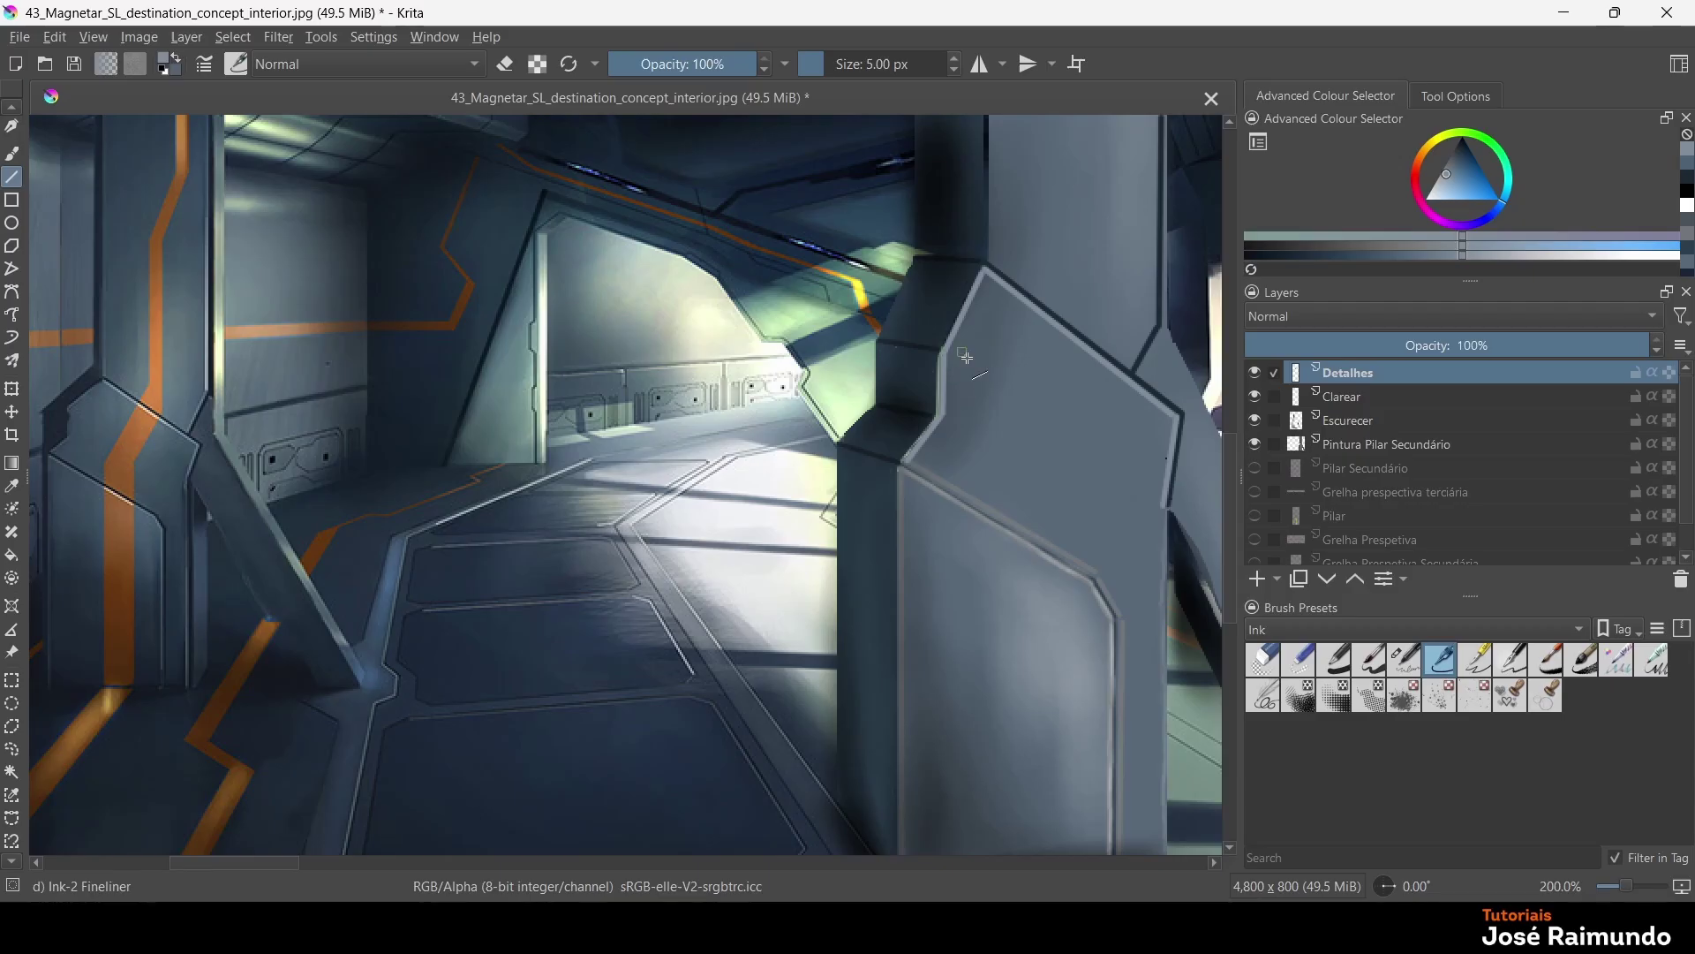
left_click(973, 366, "ctrl")
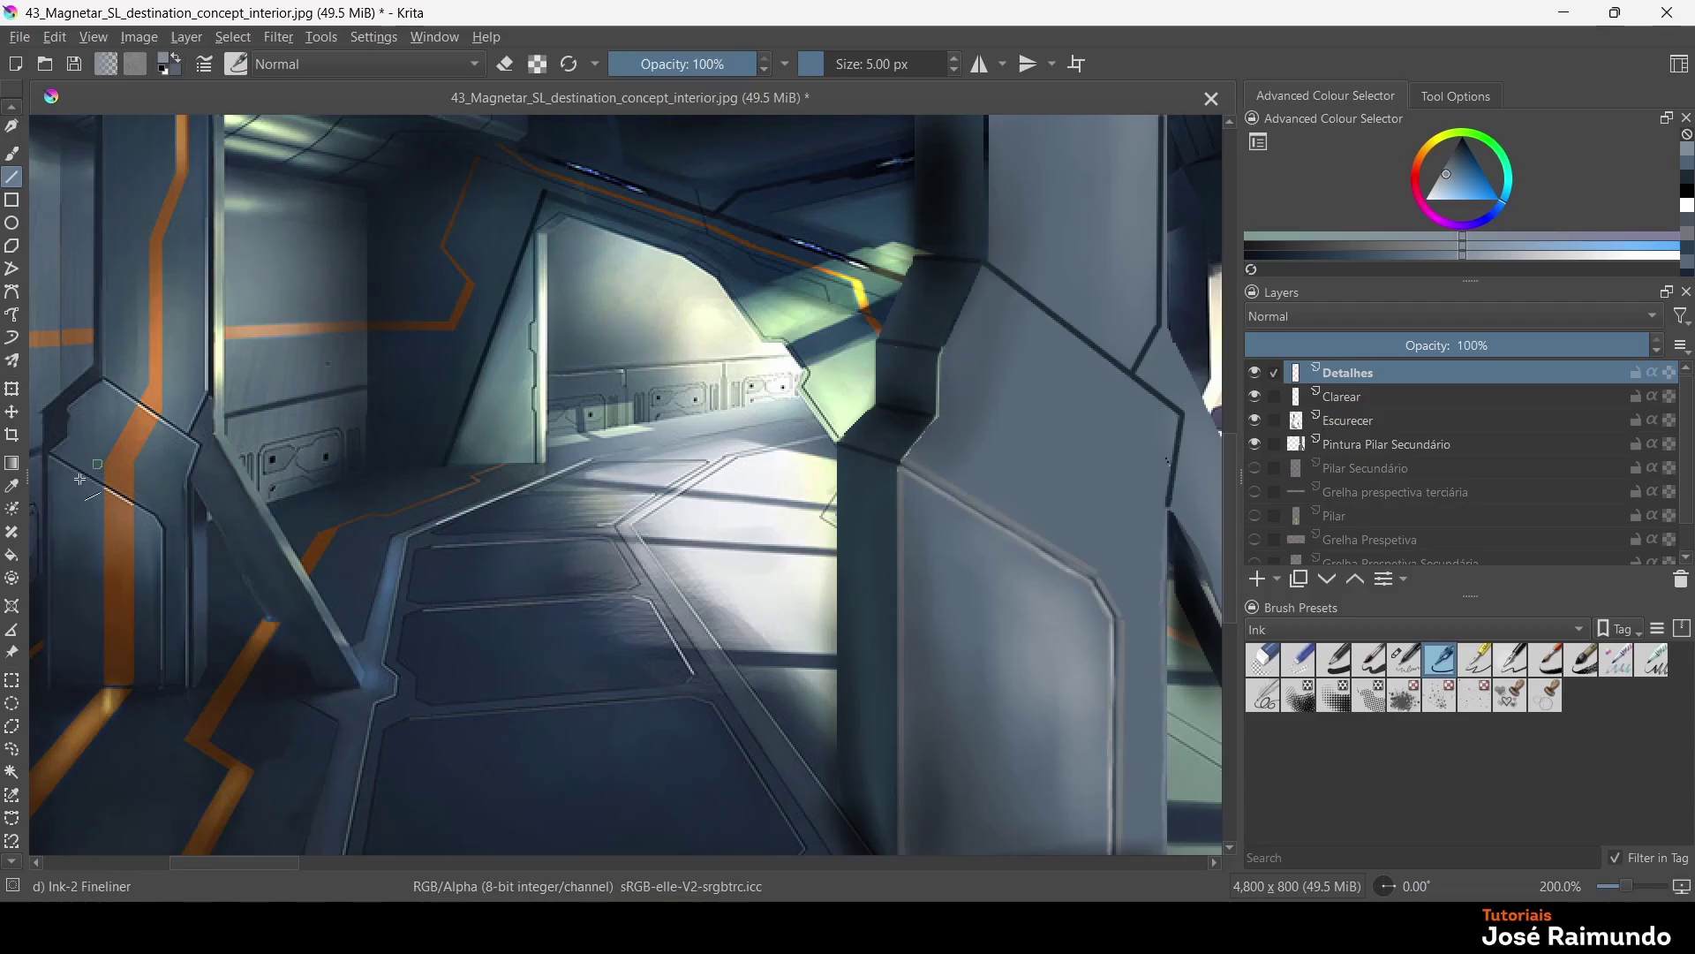
Sample the pale grey-blue highlight on the lower panel's slanted edge as line colour and set the line size to 4 px
left_click(13, 486)
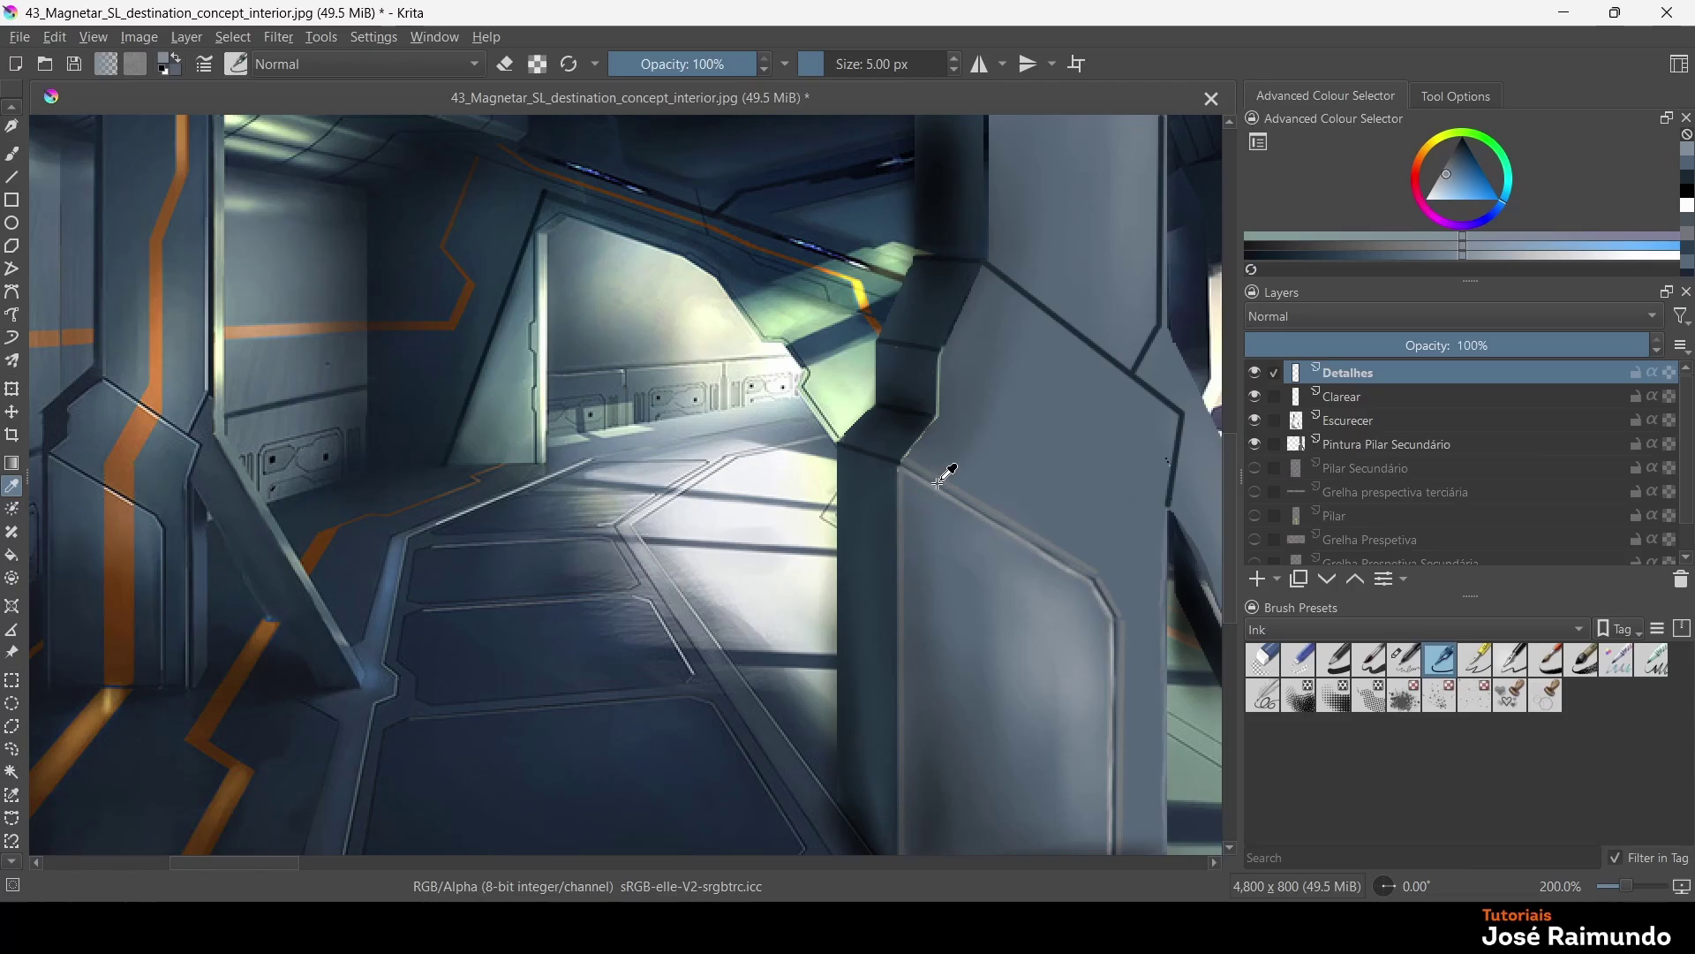
left_click(933, 481)
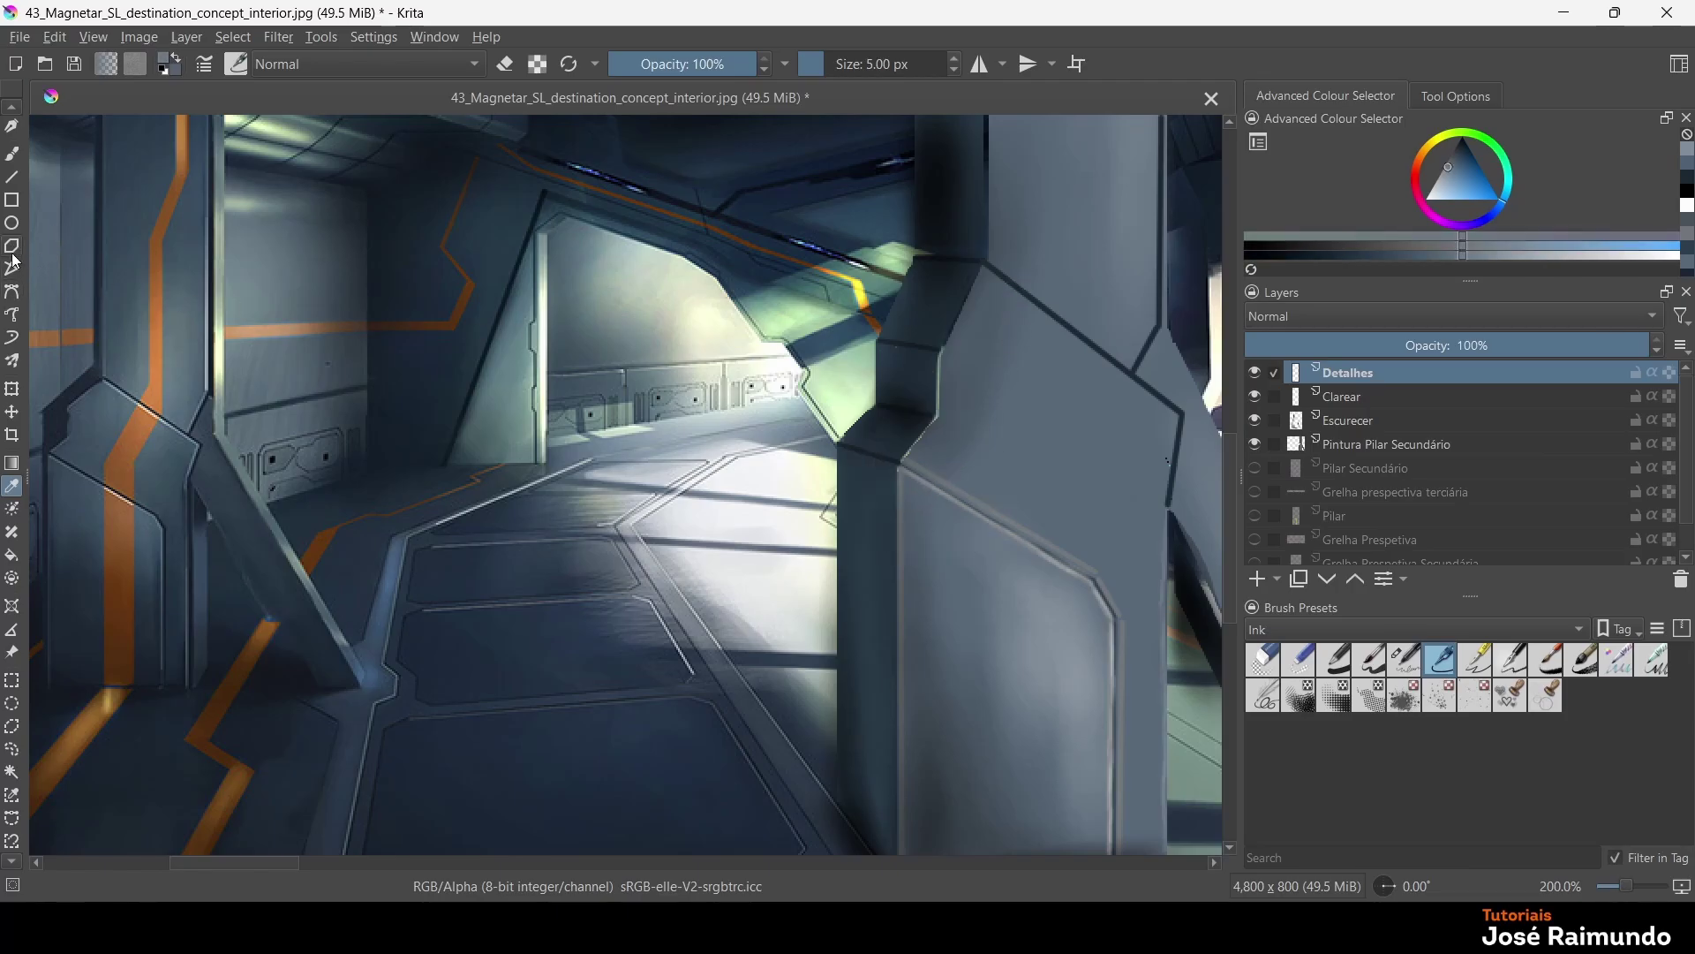
left_click(11, 180)
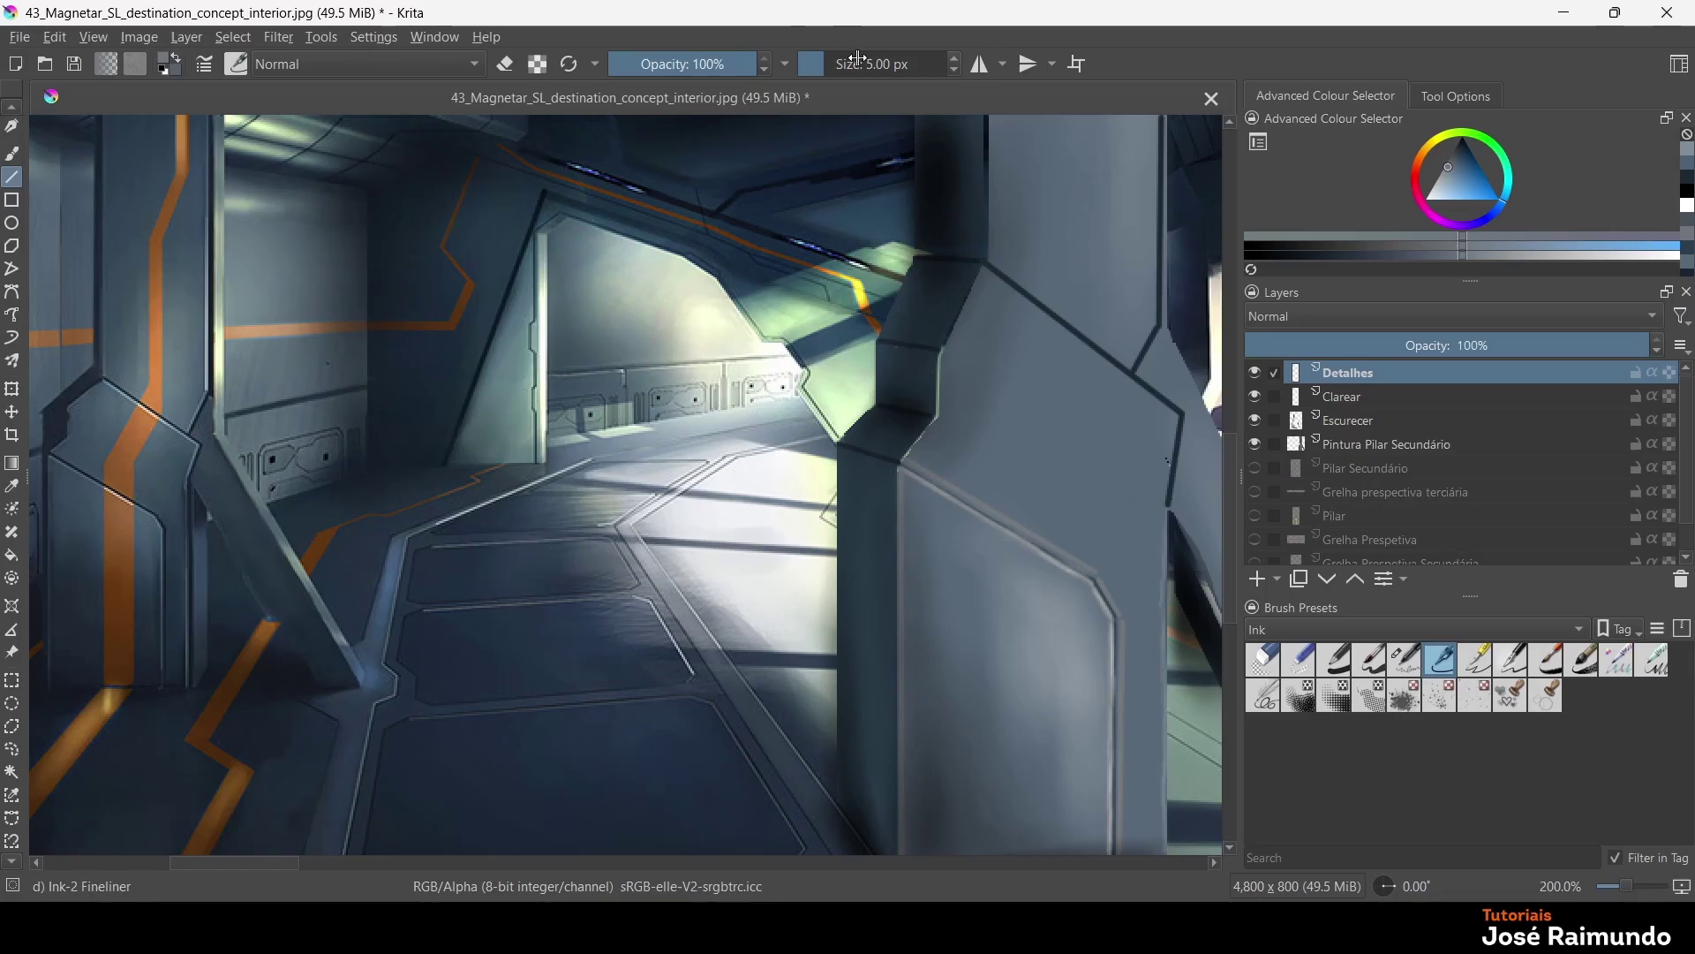
left_click(854, 60)
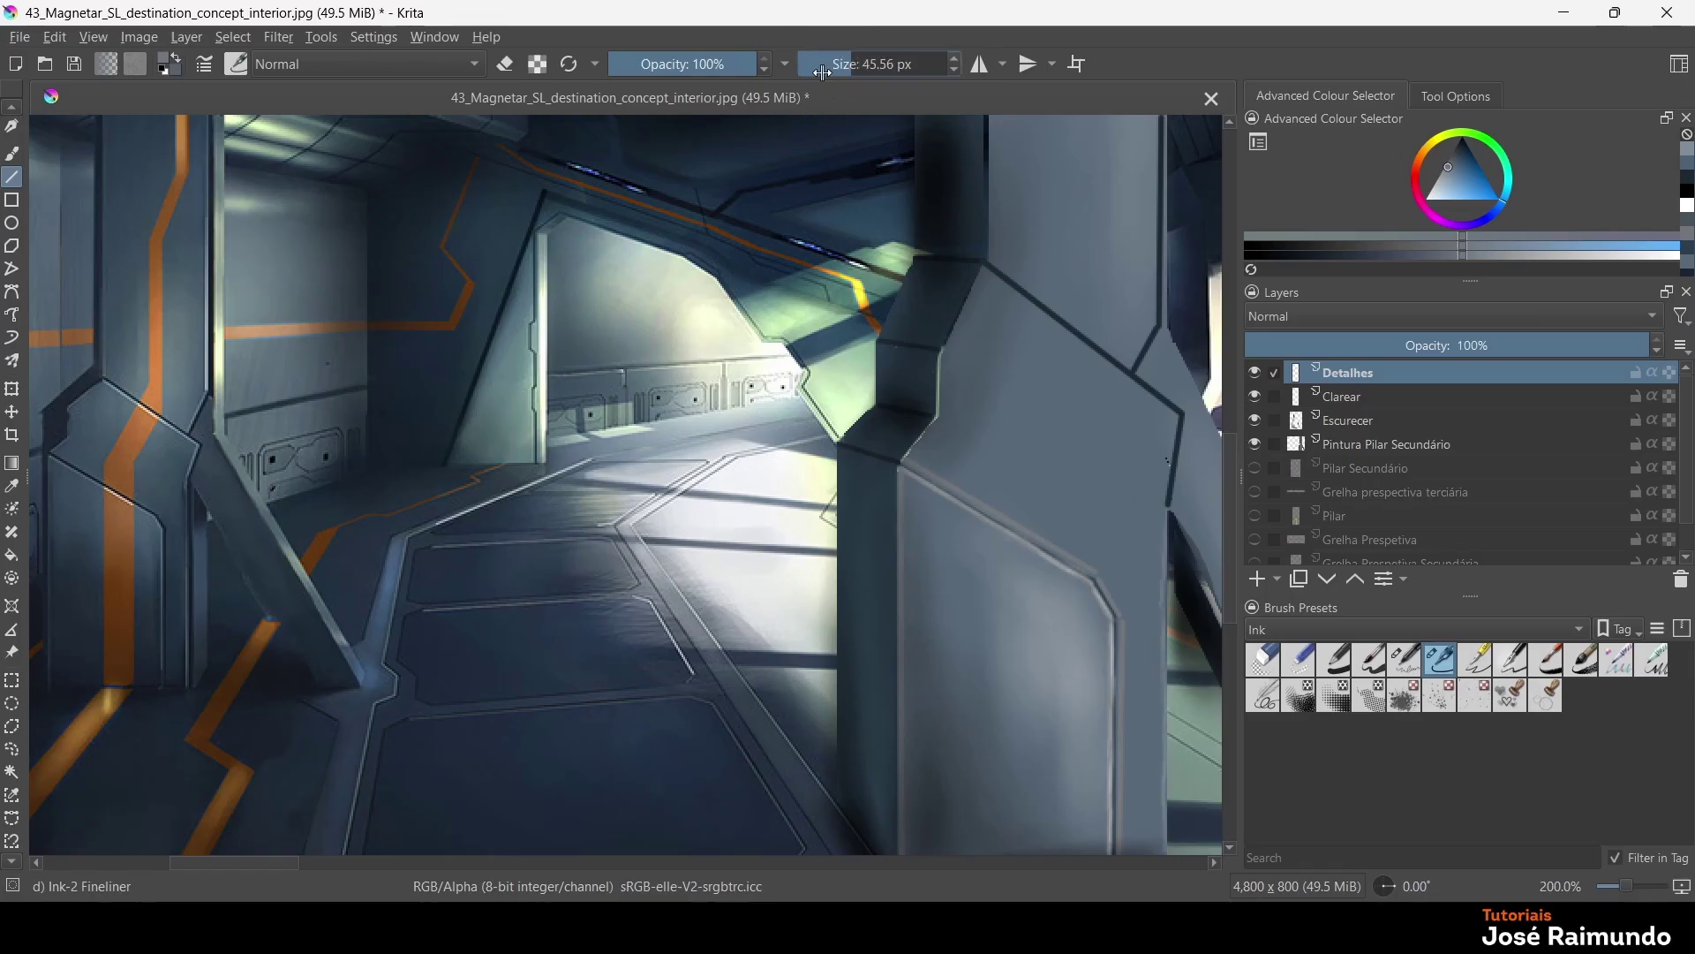
double_click(831, 64)
type("4")
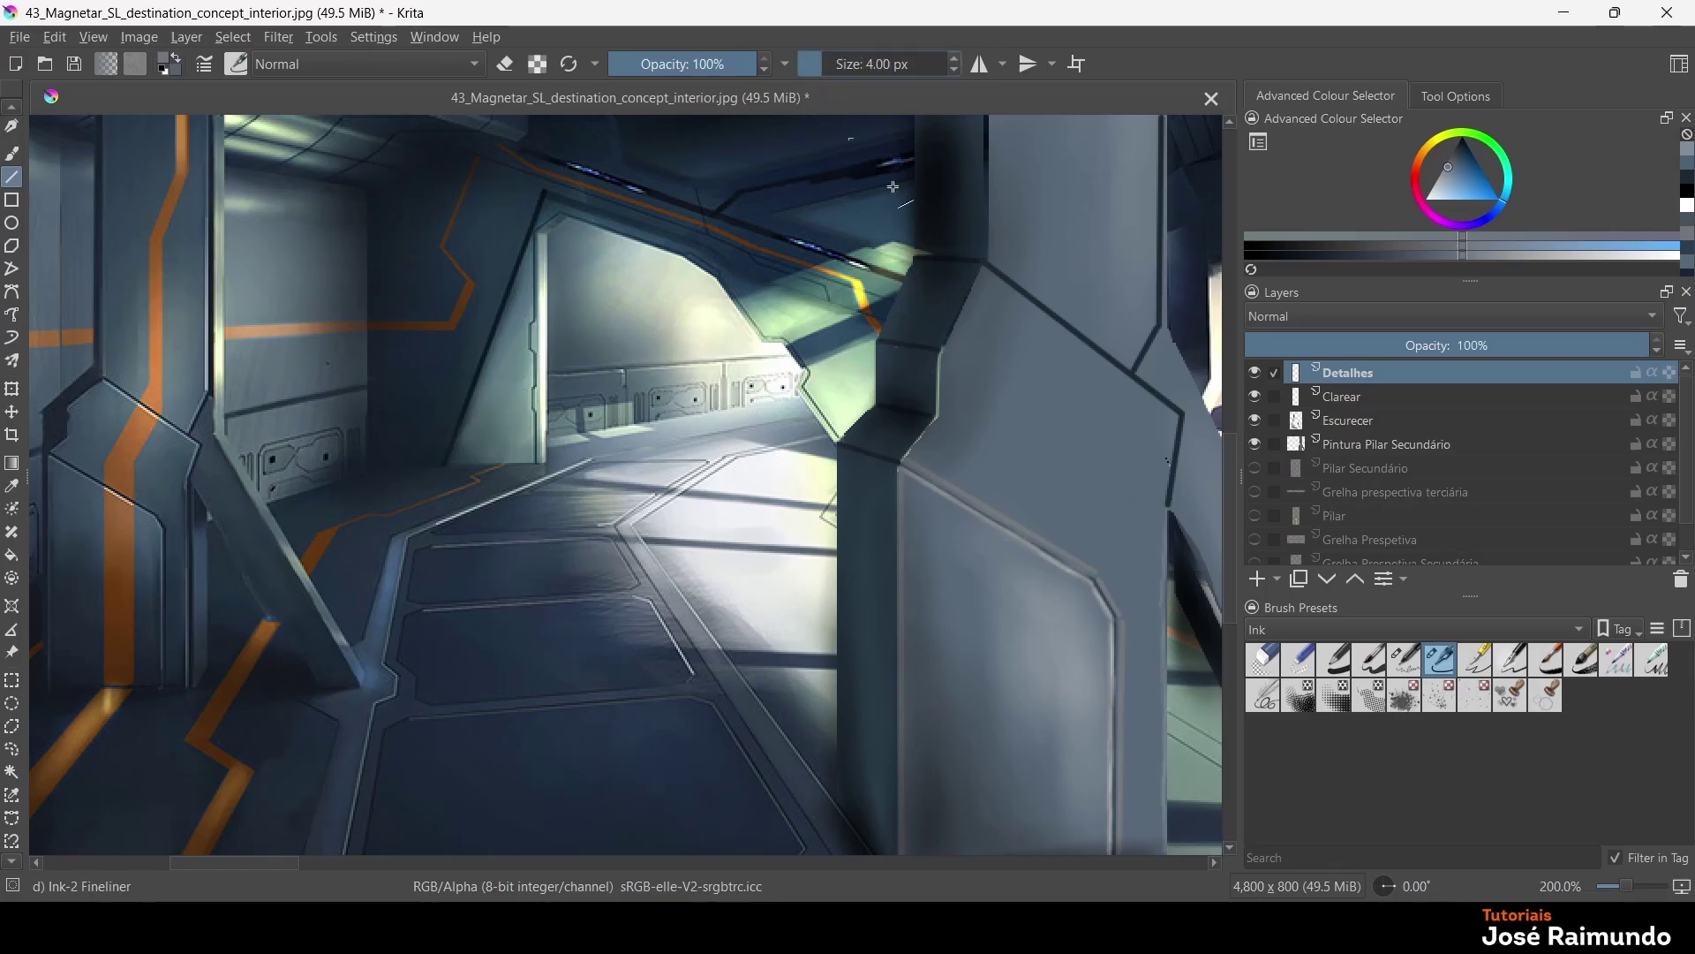
Draw pale 4 px highlight lines beside the upper panel's slanted seams, strut joint and stepped front edge, and down the pillar's vertical edge below
mouse_move(996, 281)
left_mouse_down()
mouse_move(1177, 417)
mouse_move(1164, 508)
left_mouse_up()
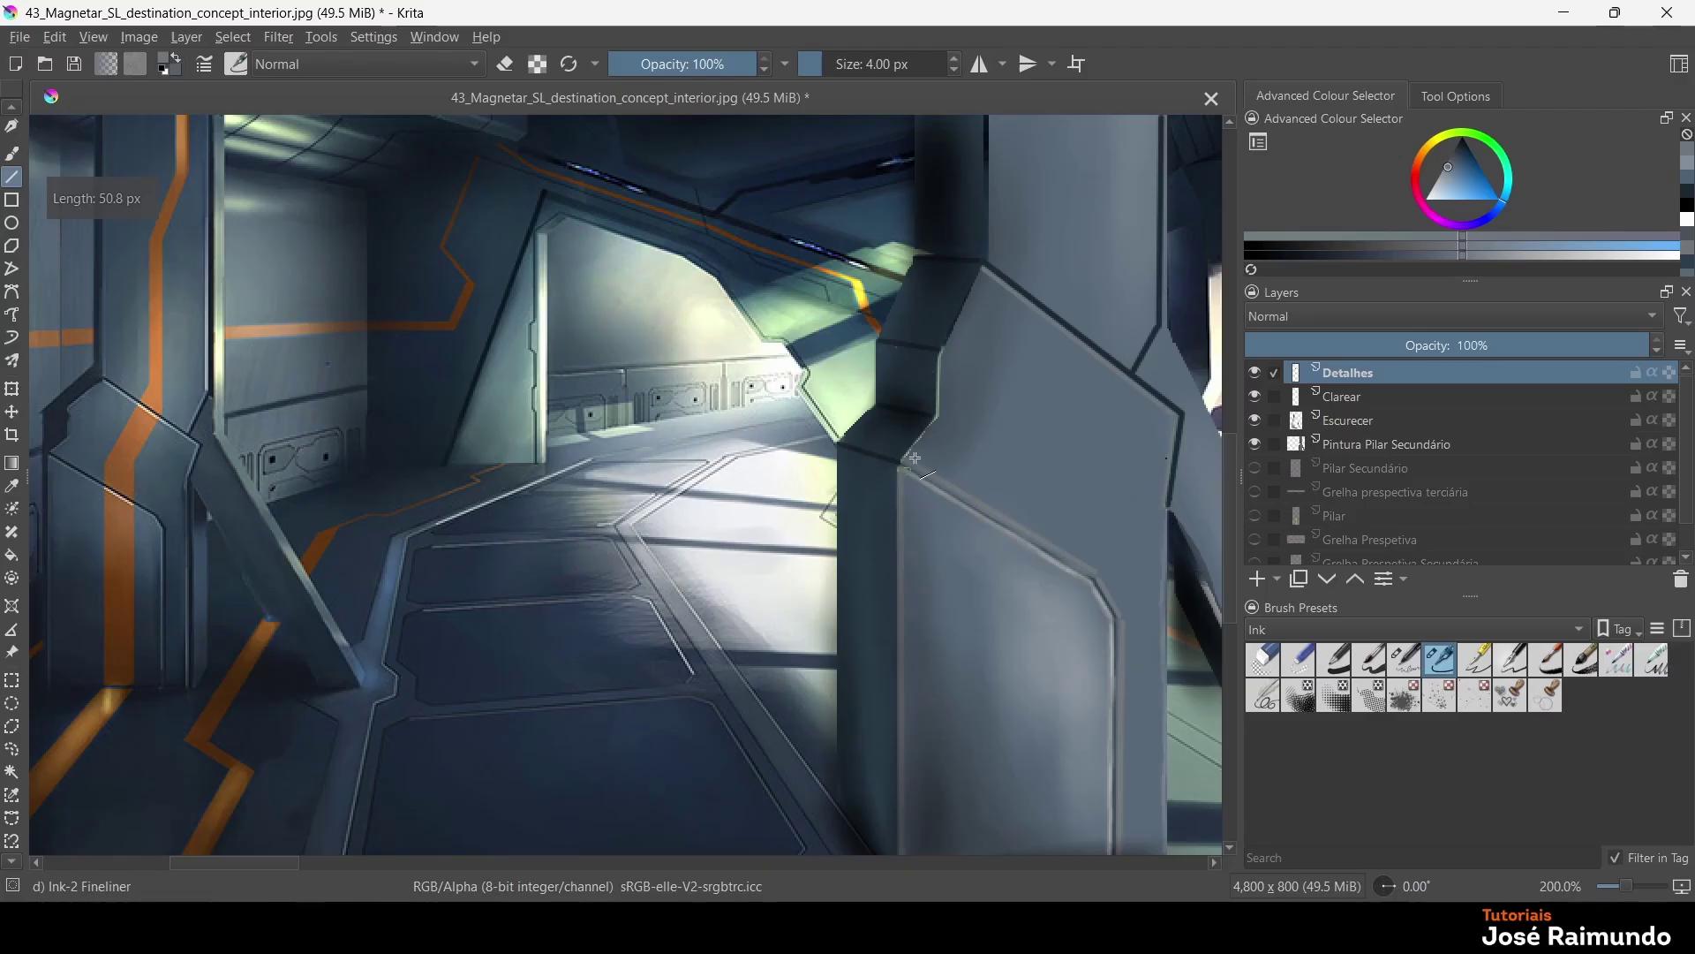
mouse_move(903, 461)
left_mouse_down()
mouse_move(1042, 528)
mouse_move(1121, 622)
left_mouse_up()
left_click_drag(908, 460, 943, 421)
left_click_drag(942, 420, 943, 353)
left_click_drag(943, 353, 984, 271)
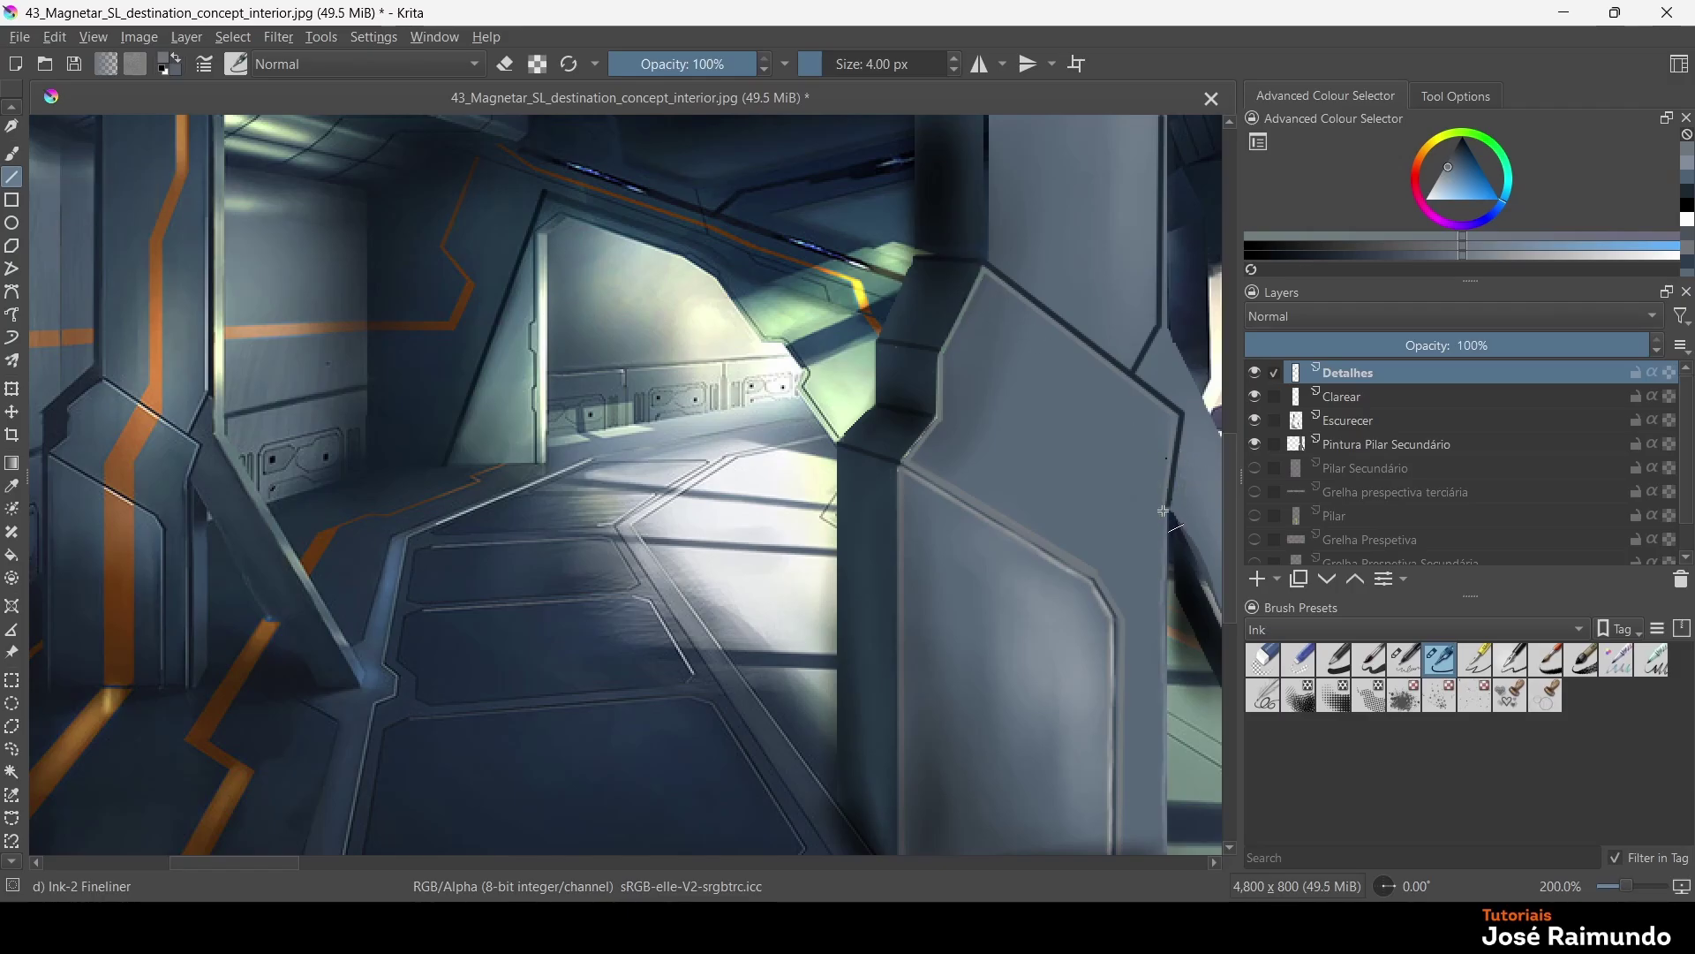
left_click_drag(1162, 510, 1163, 743)
Activate the Clarear layer and set up white paint with the Airbrush Soft preset from the Digital brushes
left_click(1349, 399)
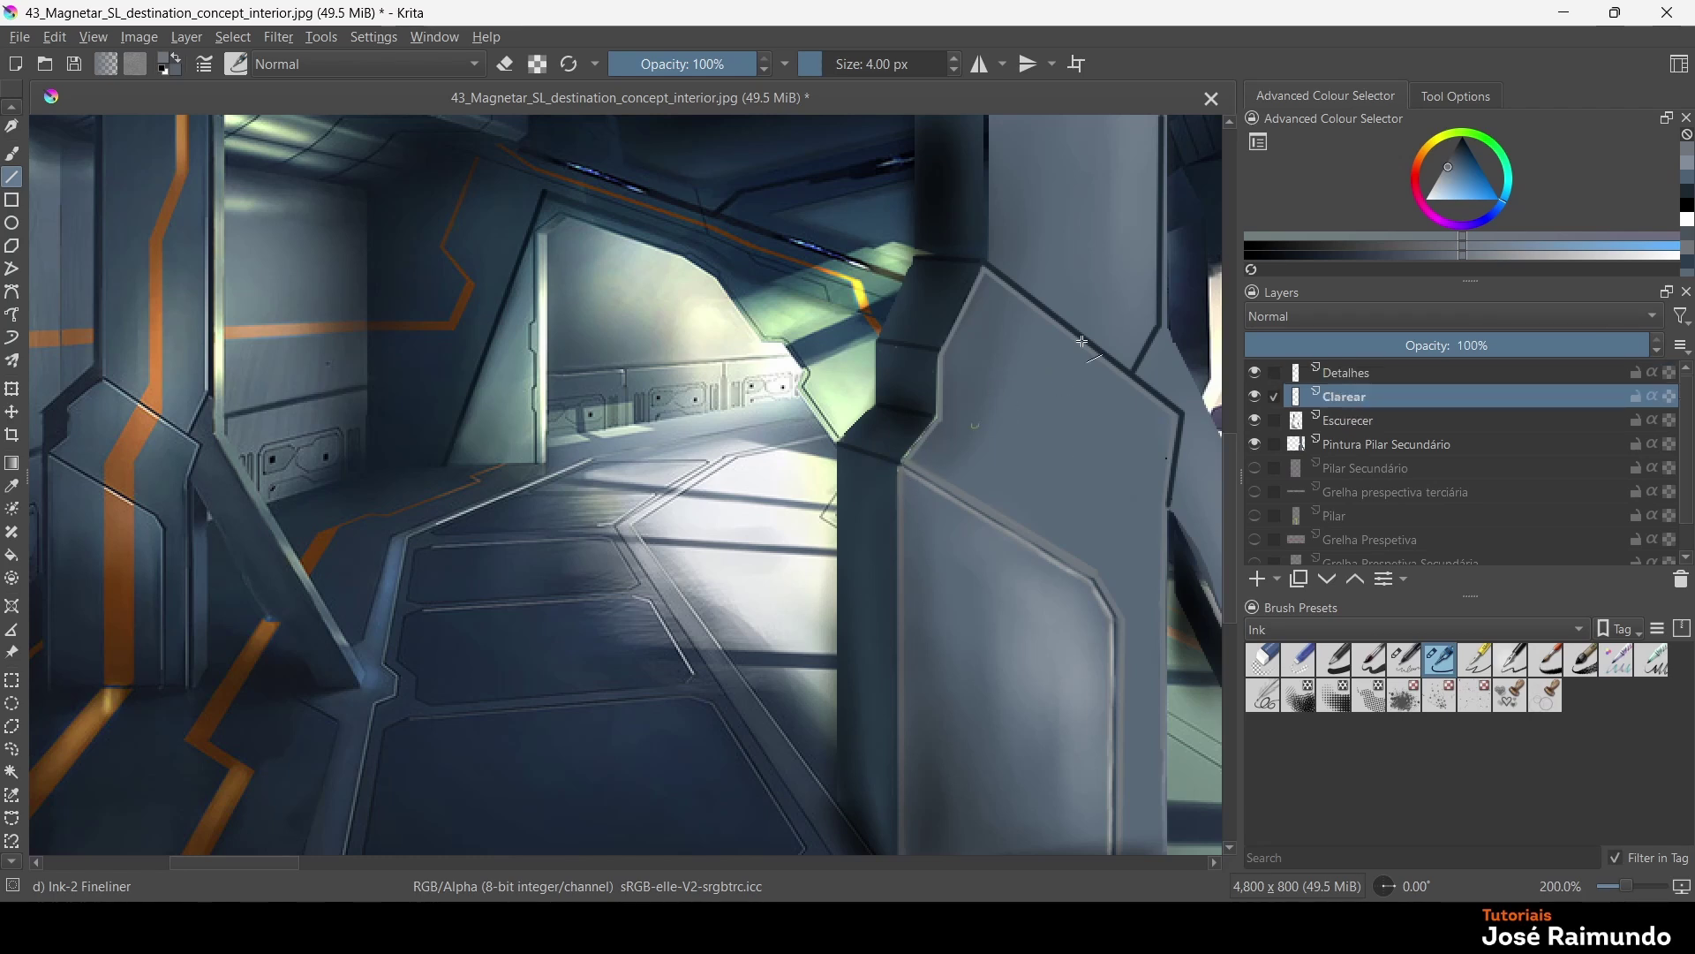
left_click(1688, 220)
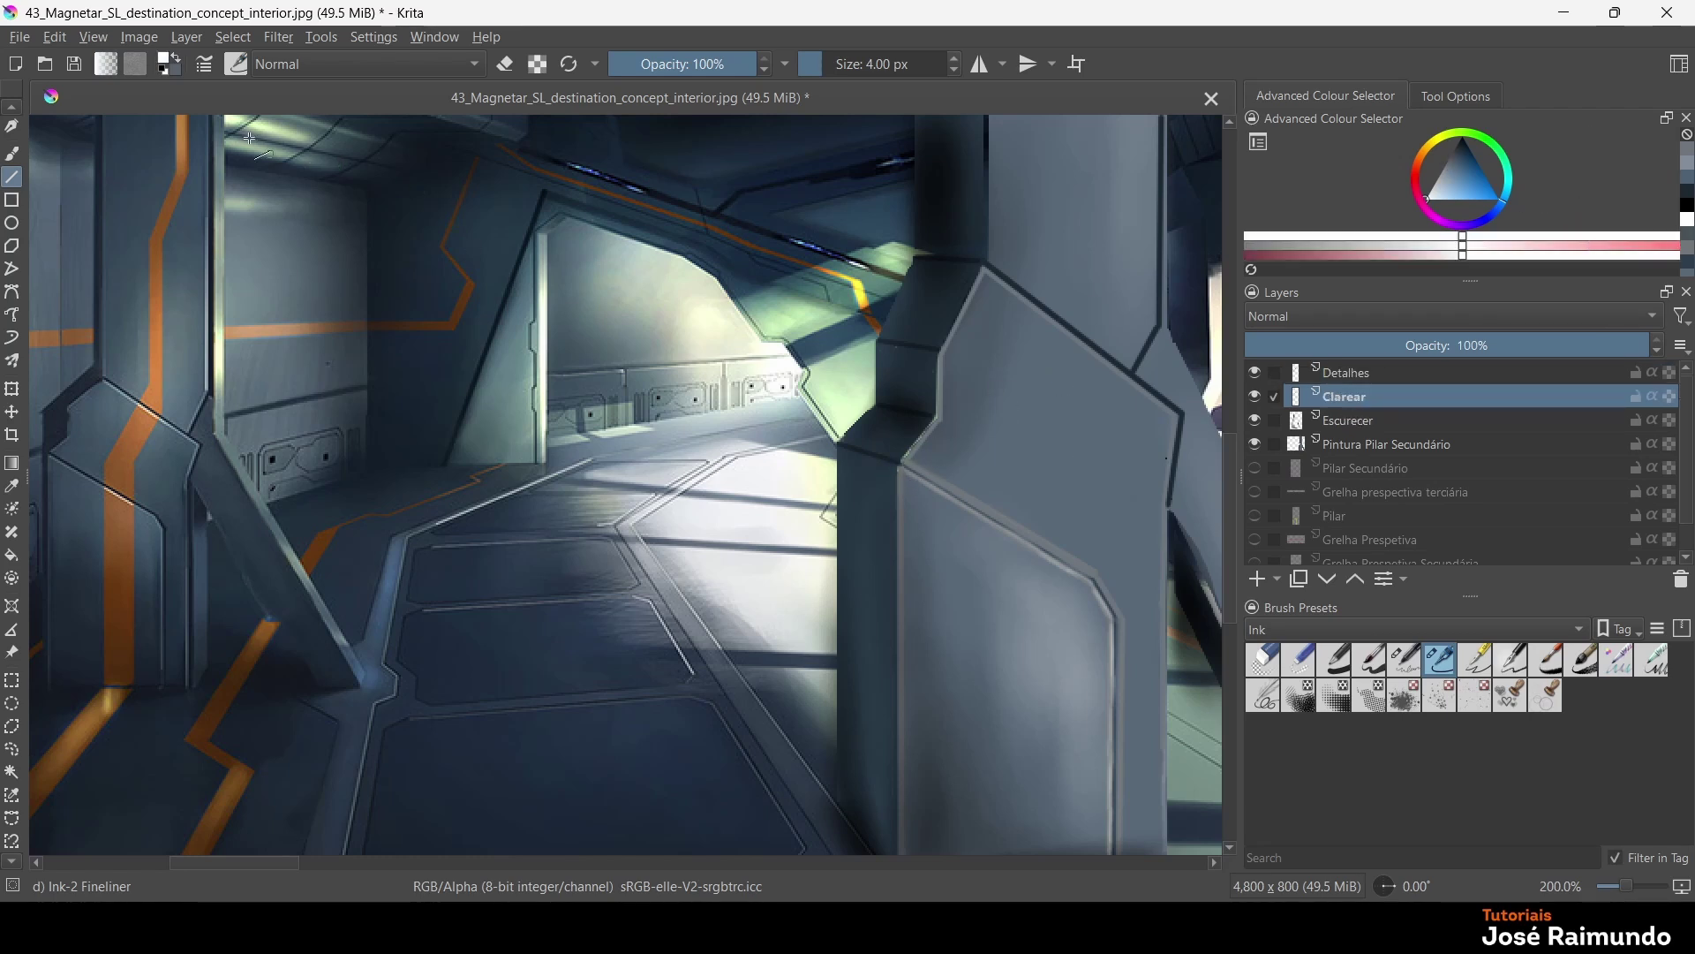
left_click(247, 60)
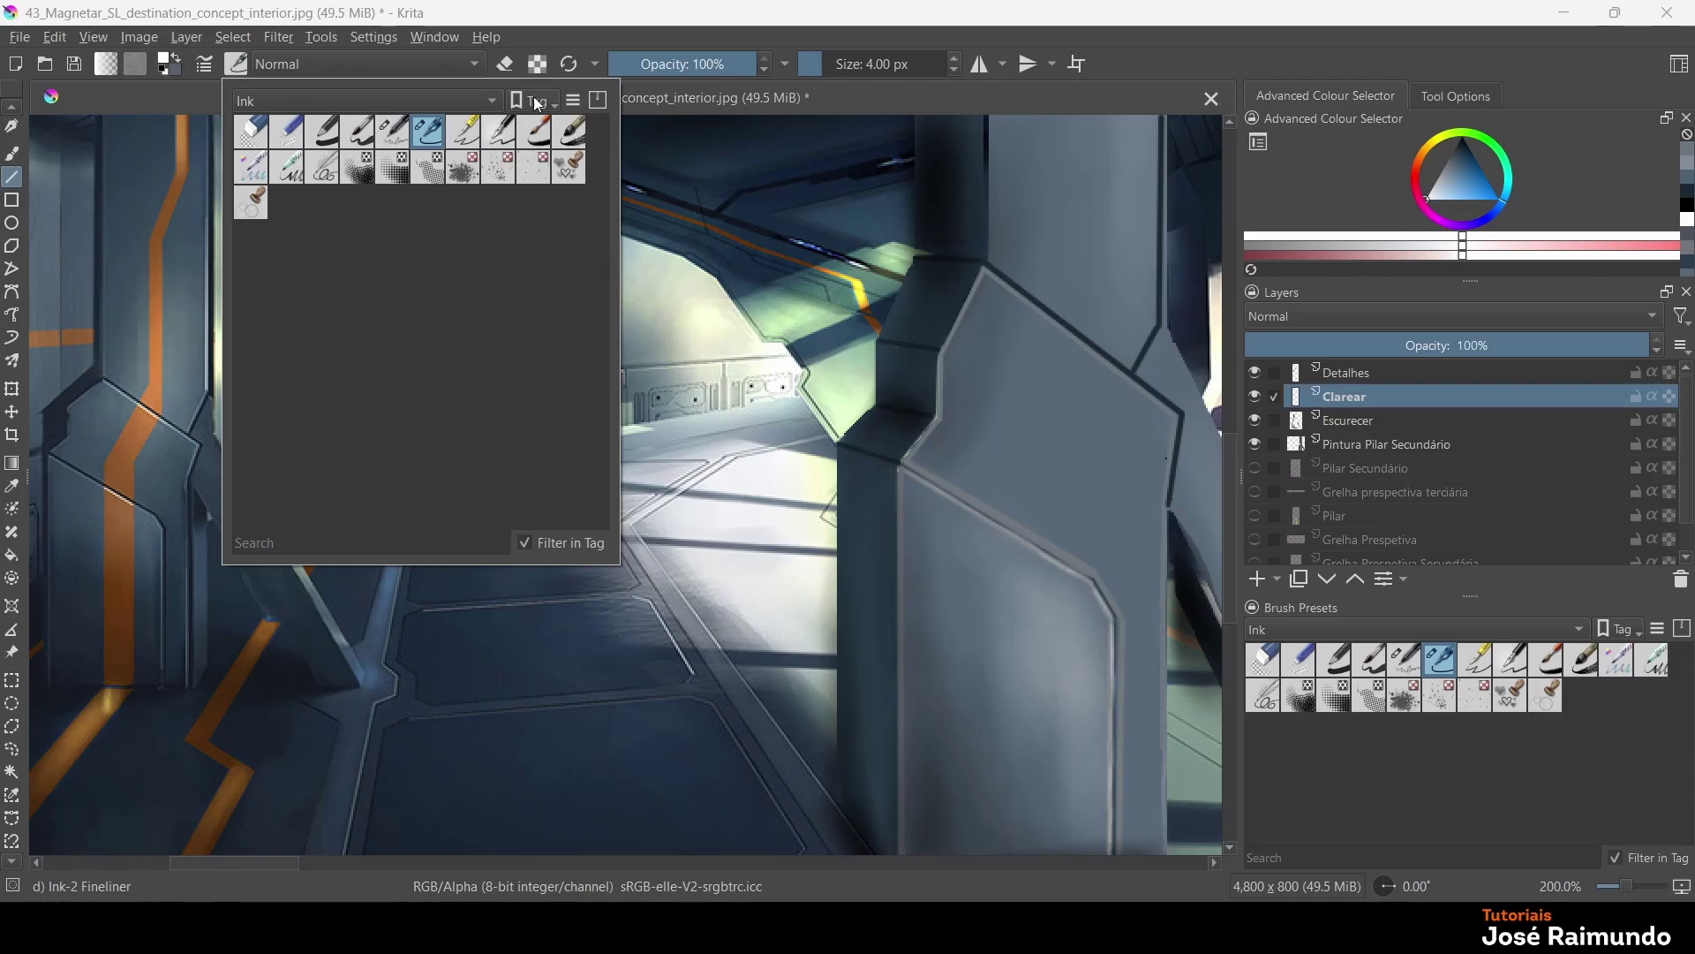
left_click(493, 102)
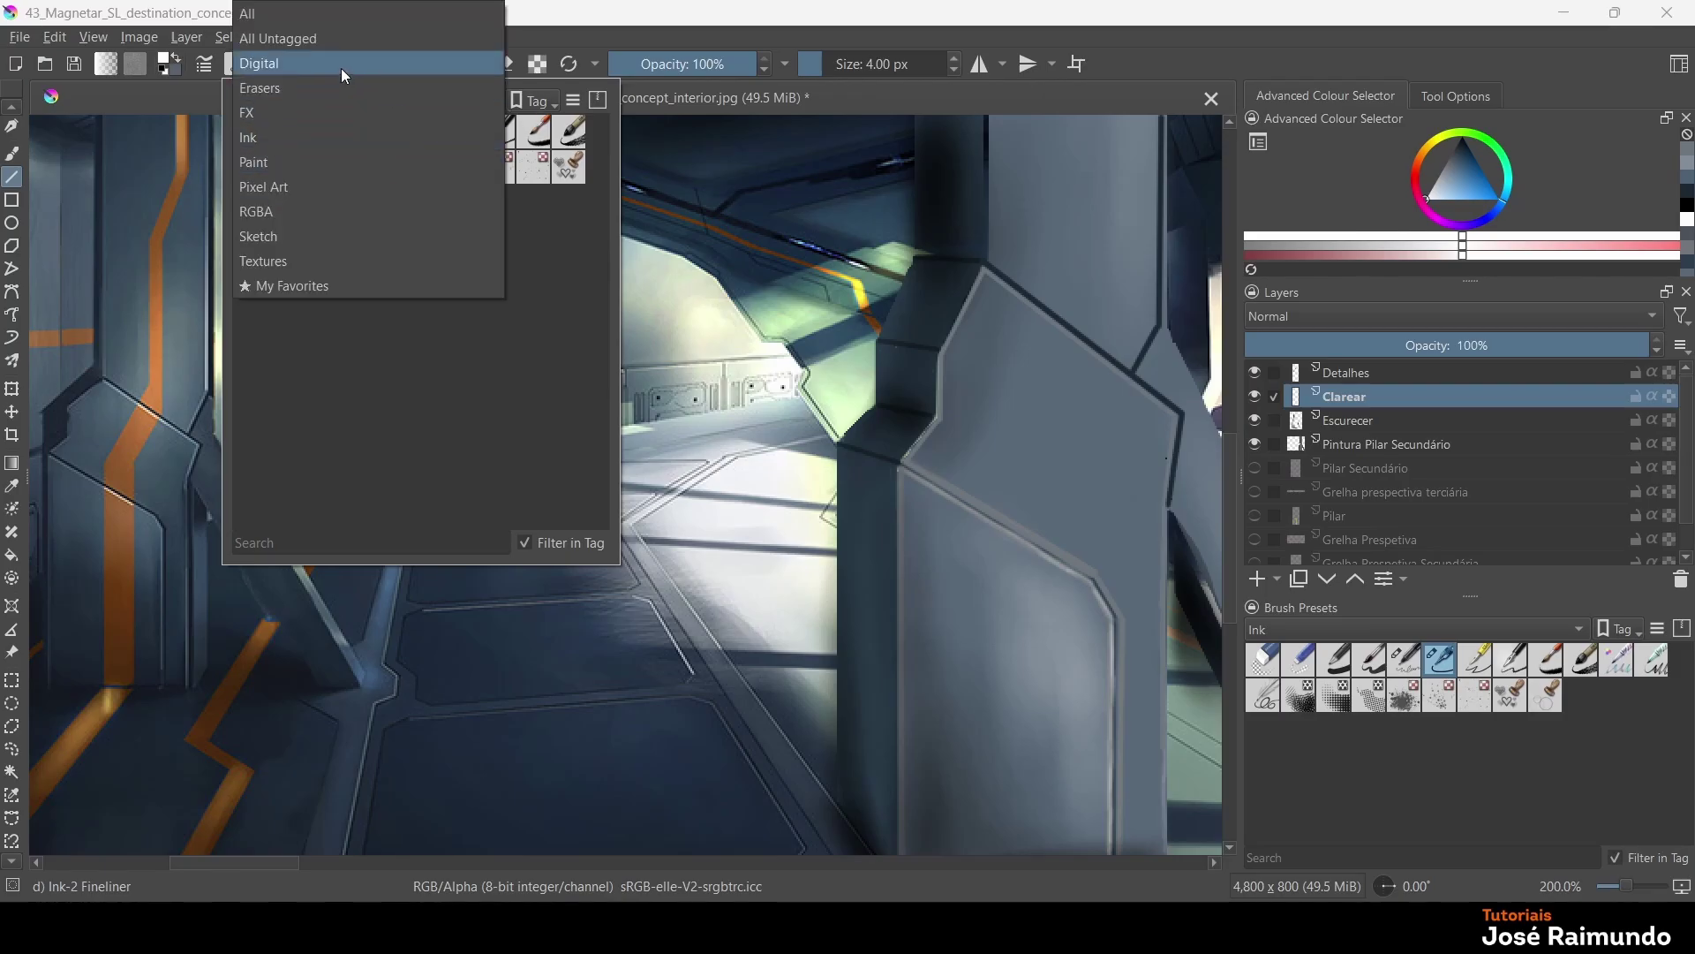
left_click(337, 139)
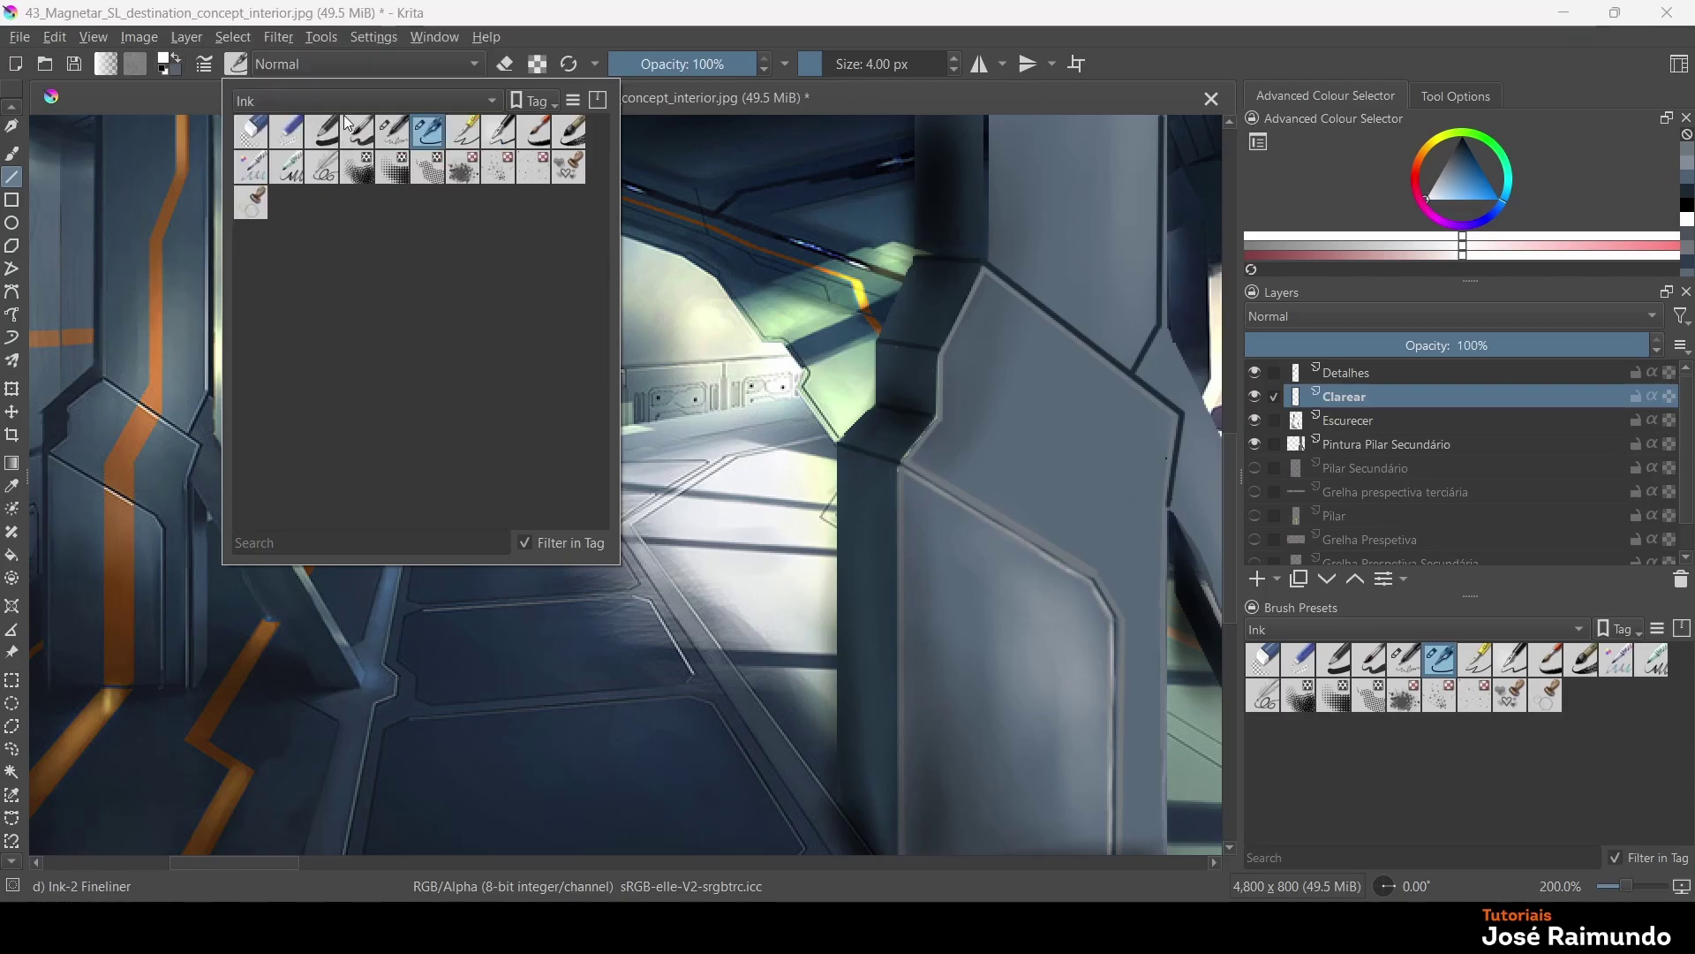
left_click(489, 93)
left_click(314, 63)
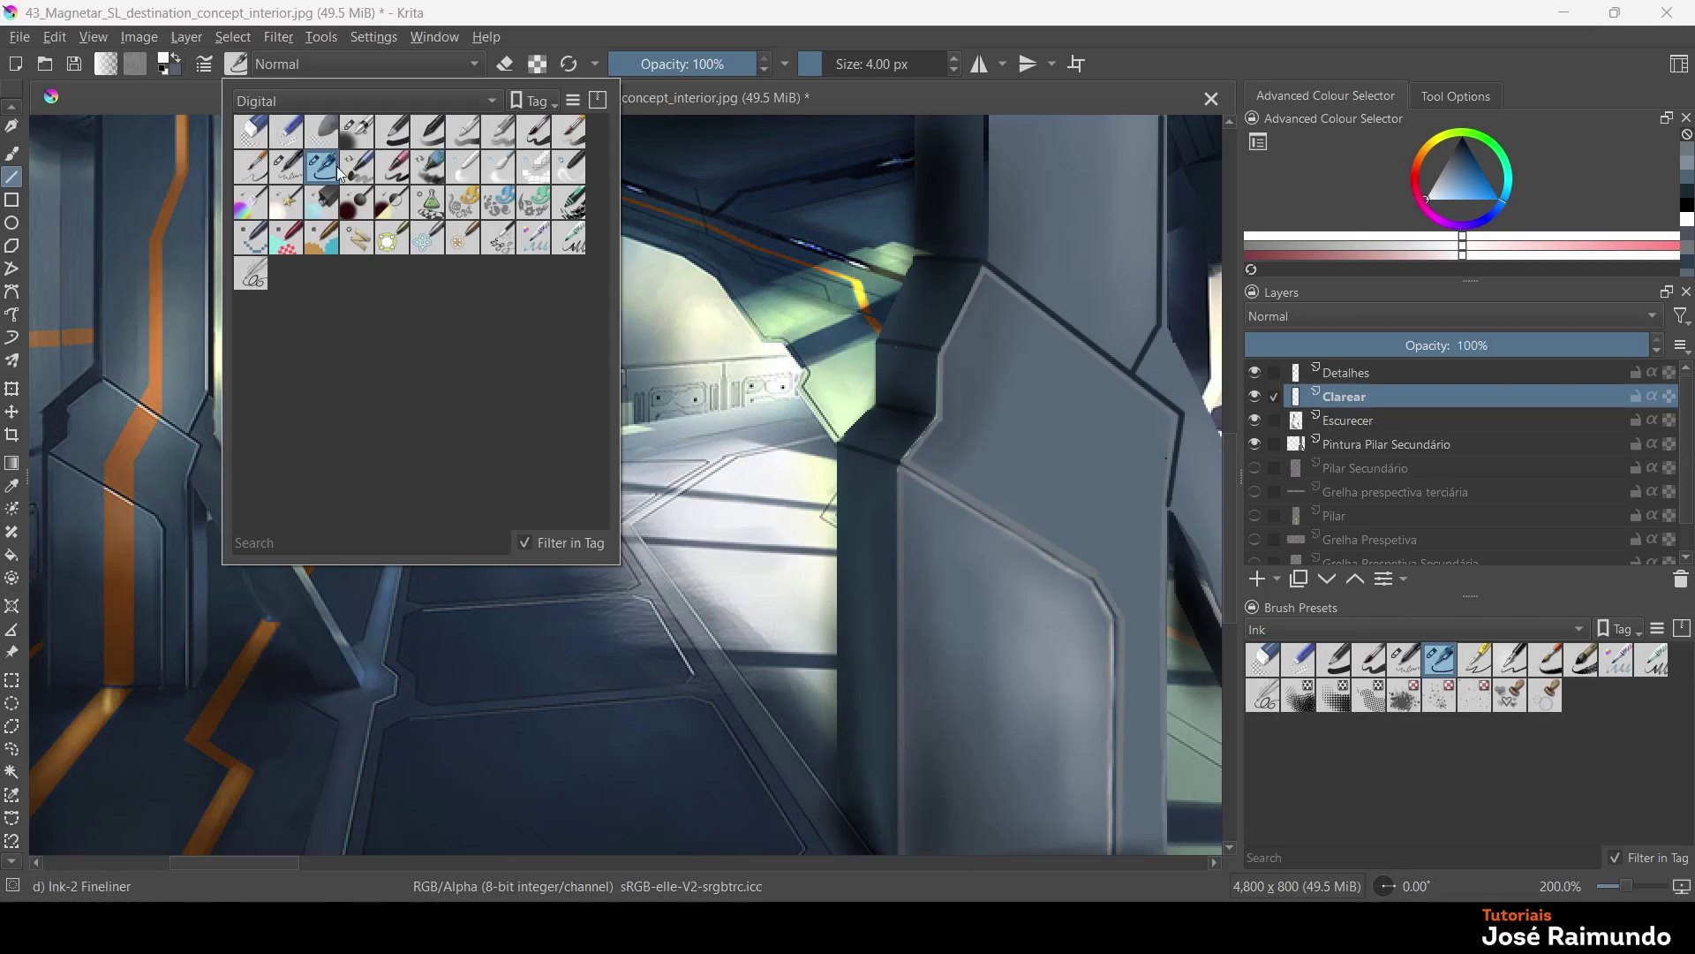
left_click(362, 137)
left_click(1038, 189)
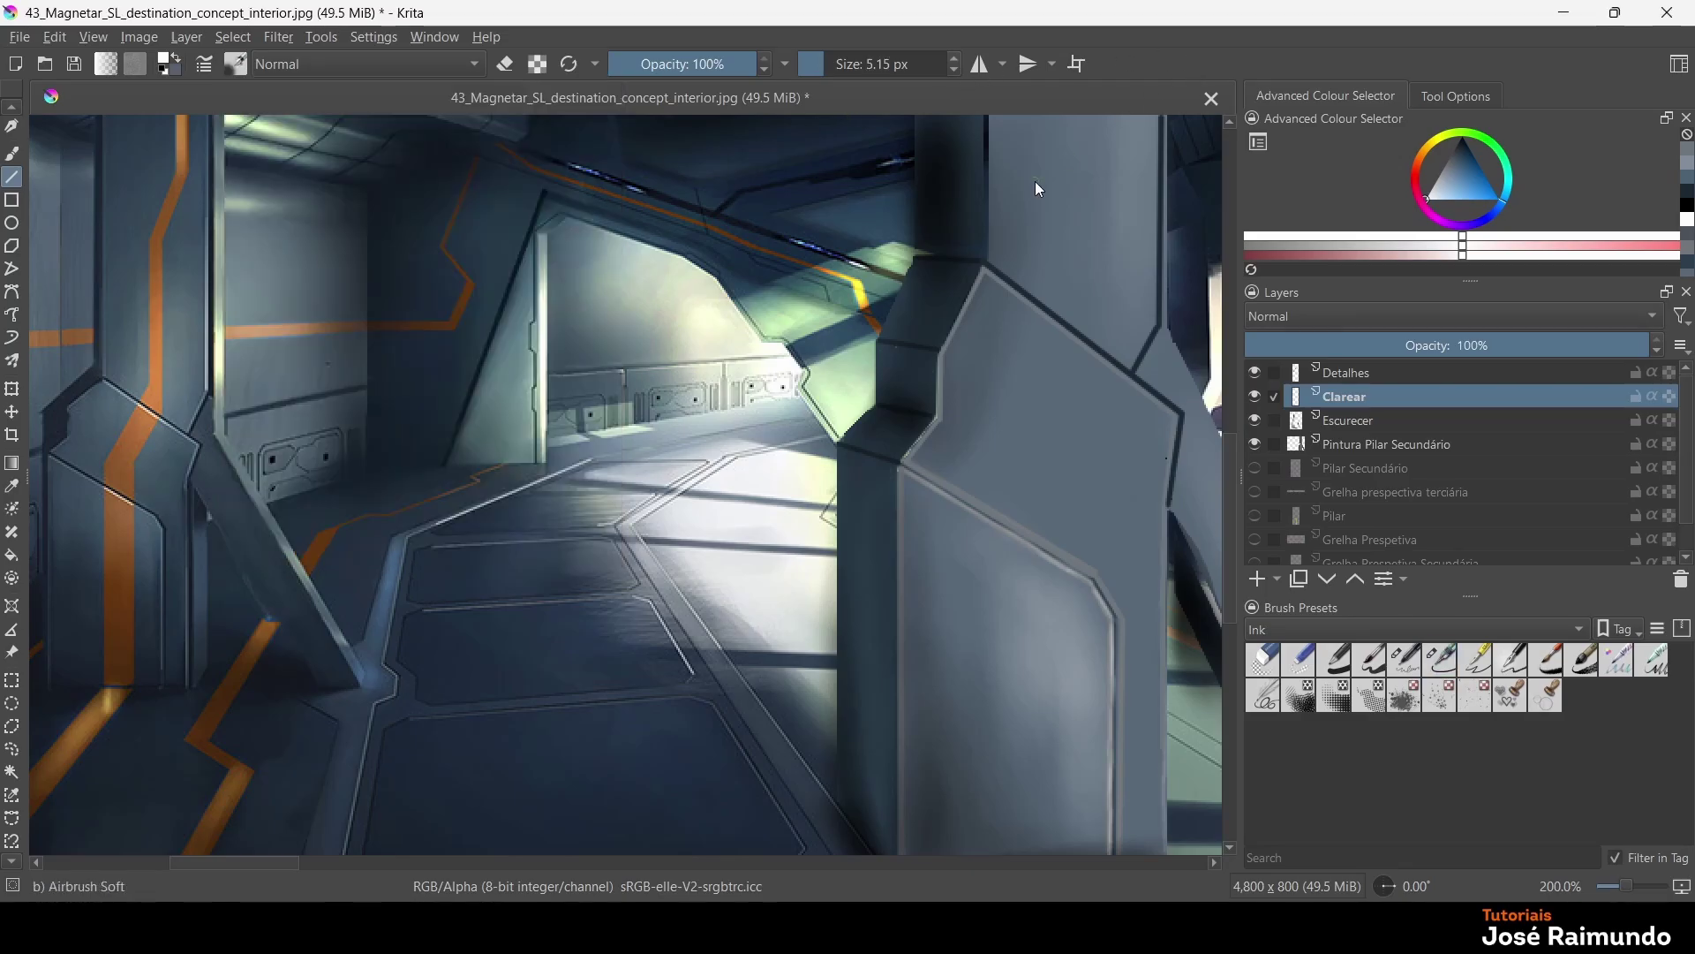
Set the airbrush to about 25 px and paint soft white freehand highlights across the large pillar's upper panel
left_click(841, 64)
left_click_drag(987, 324, 979, 350)
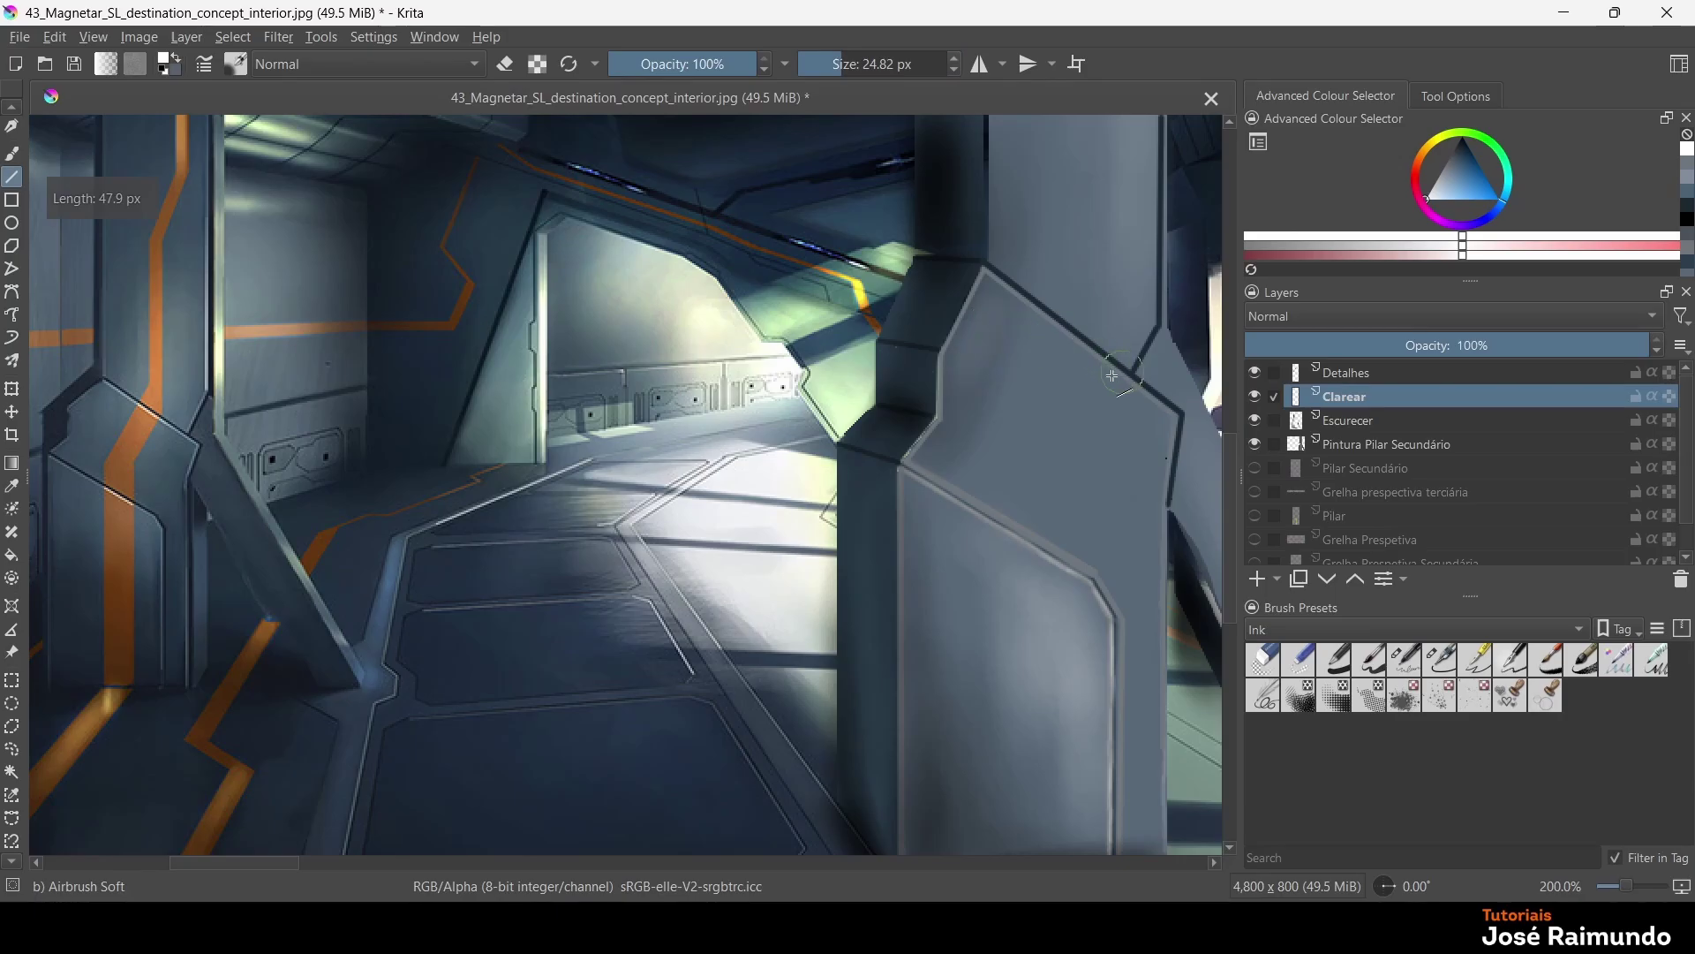
left_click(16, 155)
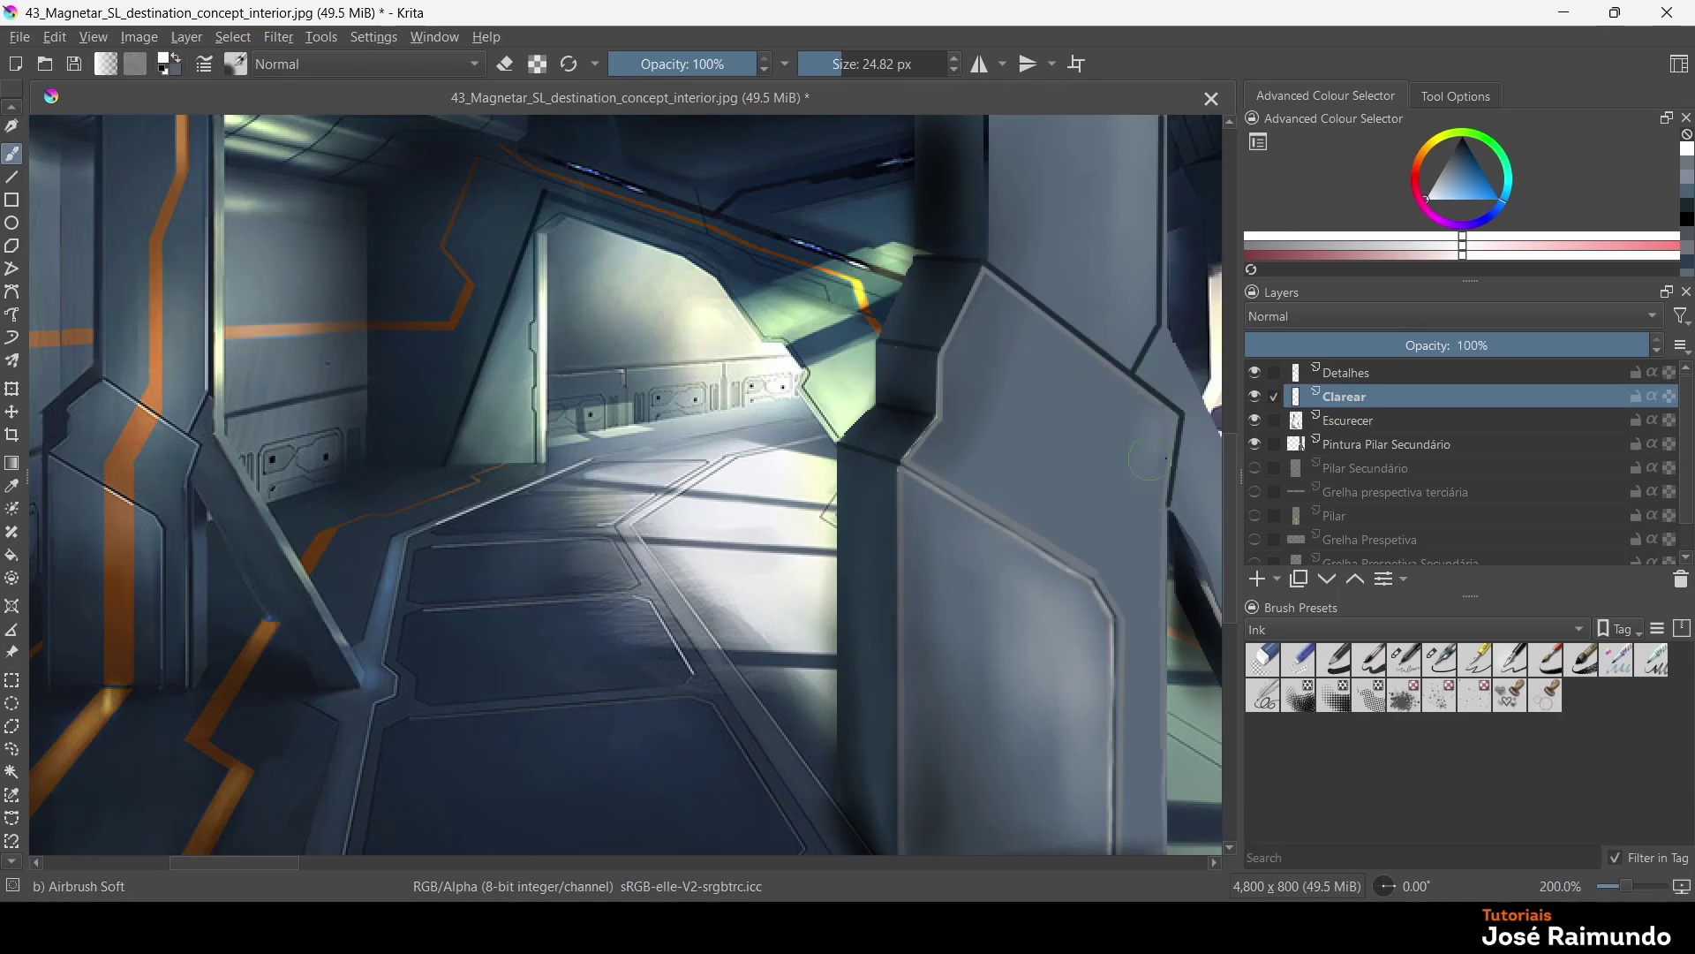
left_click_drag(1127, 451, 1123, 453)
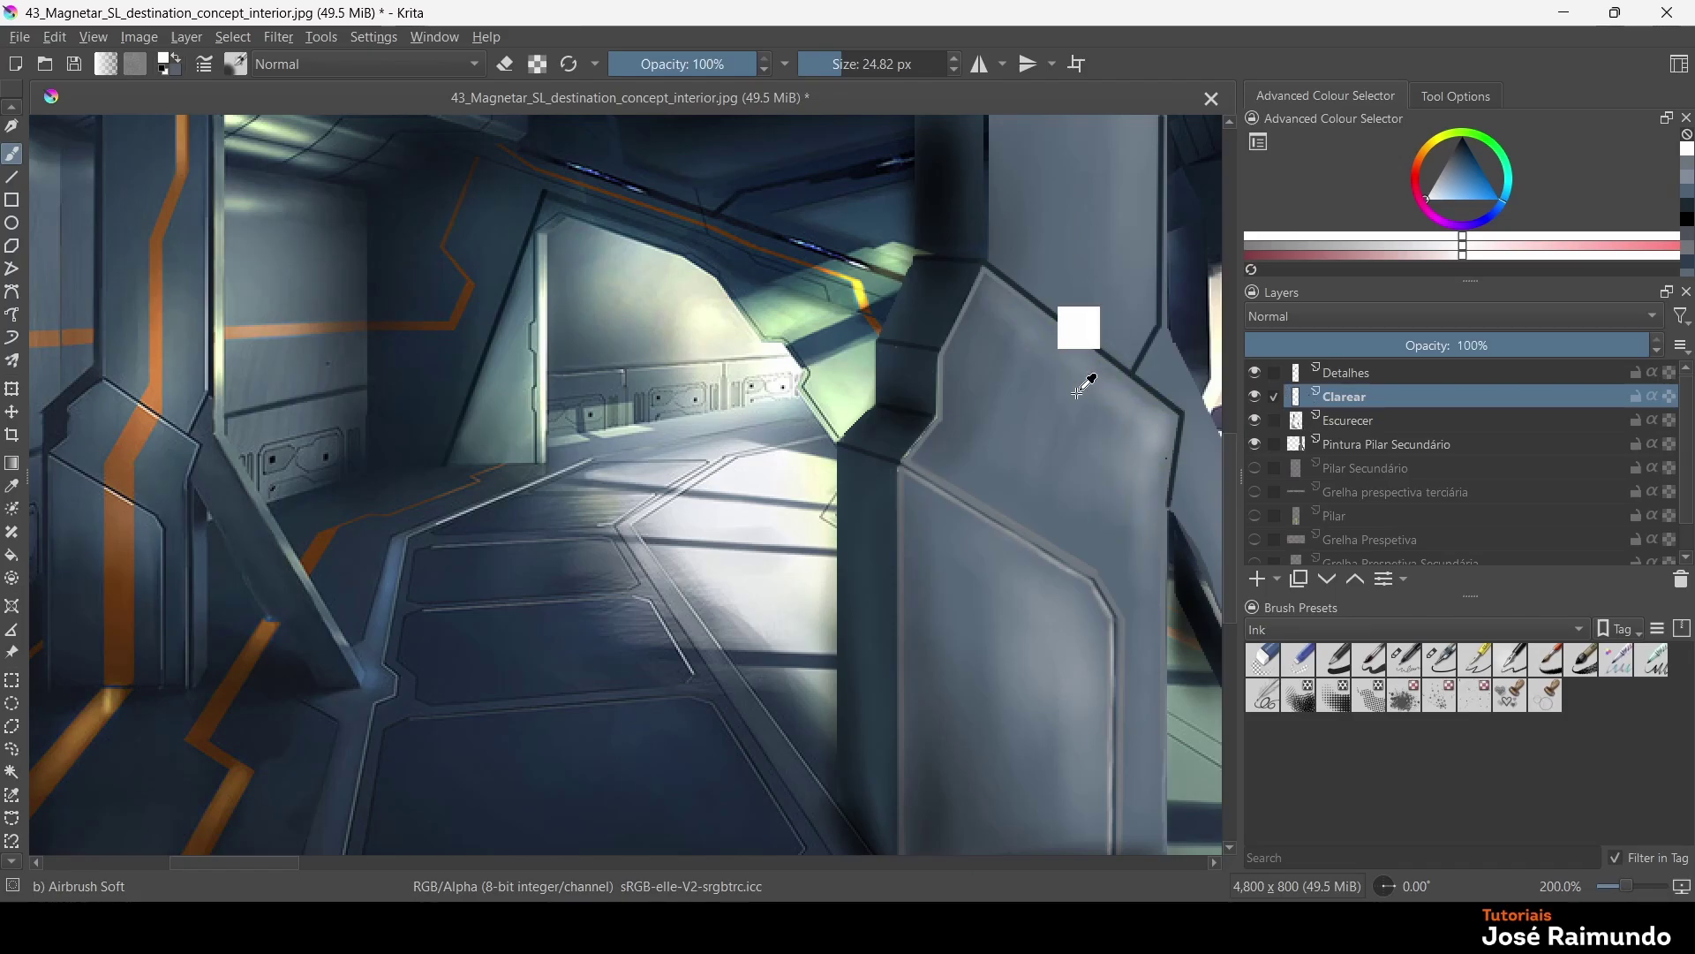
Brush soft white highlights onto the front face of the large pillar's shaft above the slanted seam
scroll(1081, 344, "down", 4)
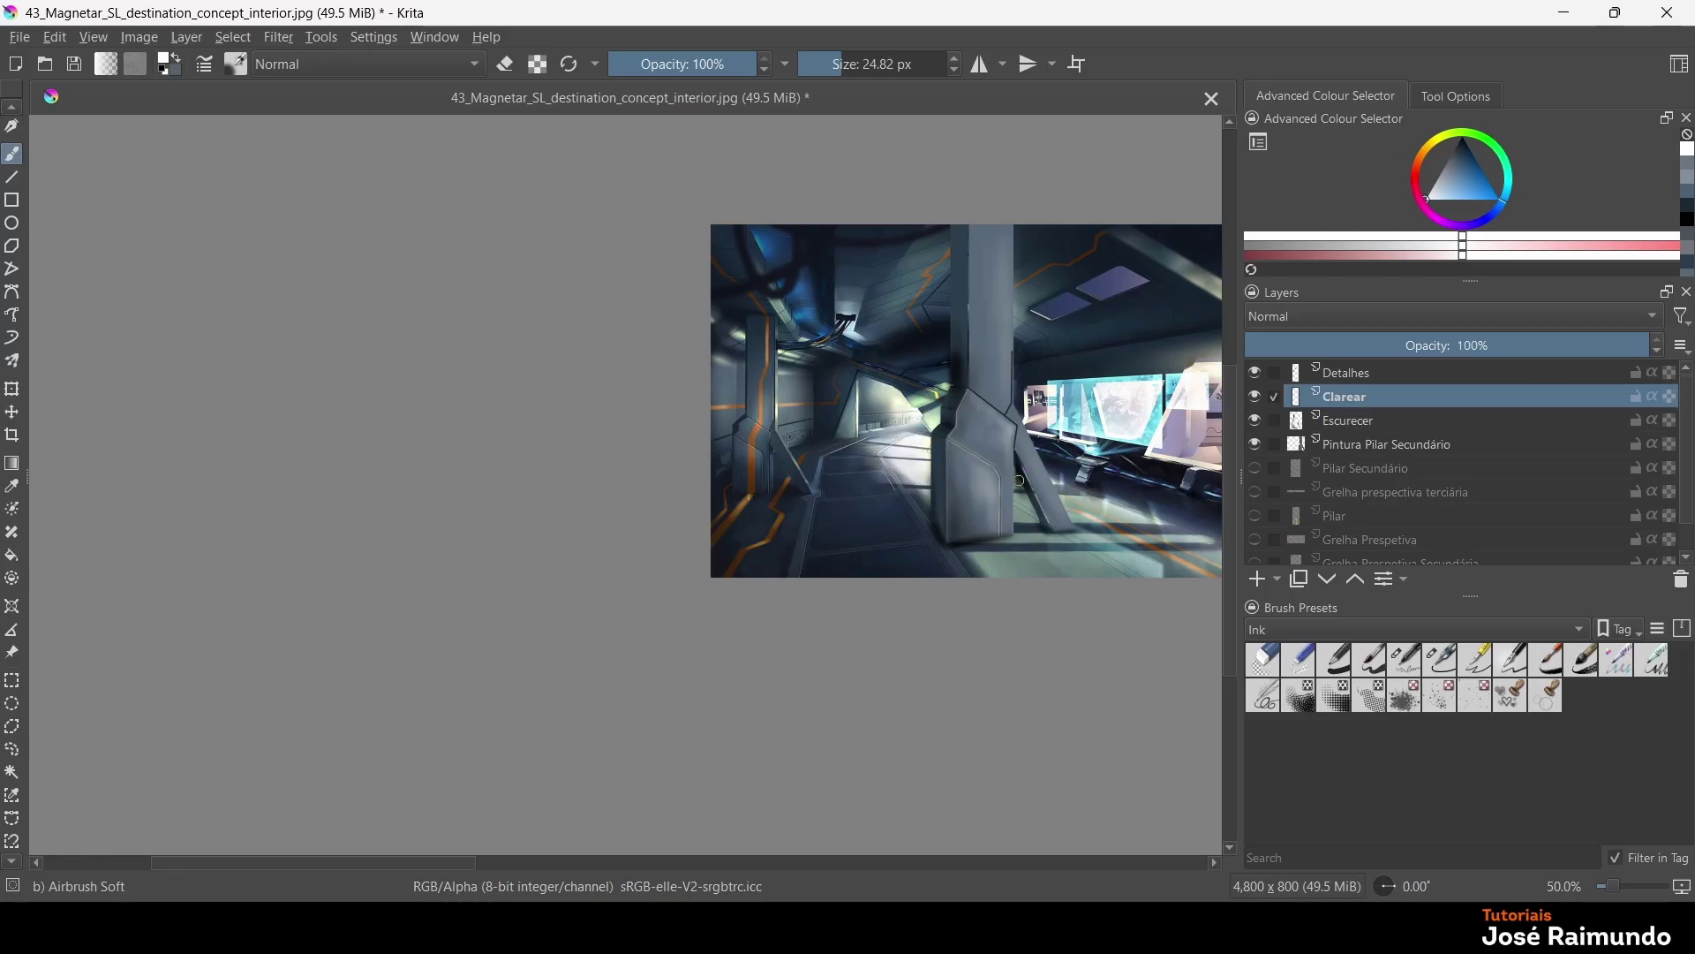
scroll(1049, 452, "up", 2)
scroll(1040, 454, "up", 3)
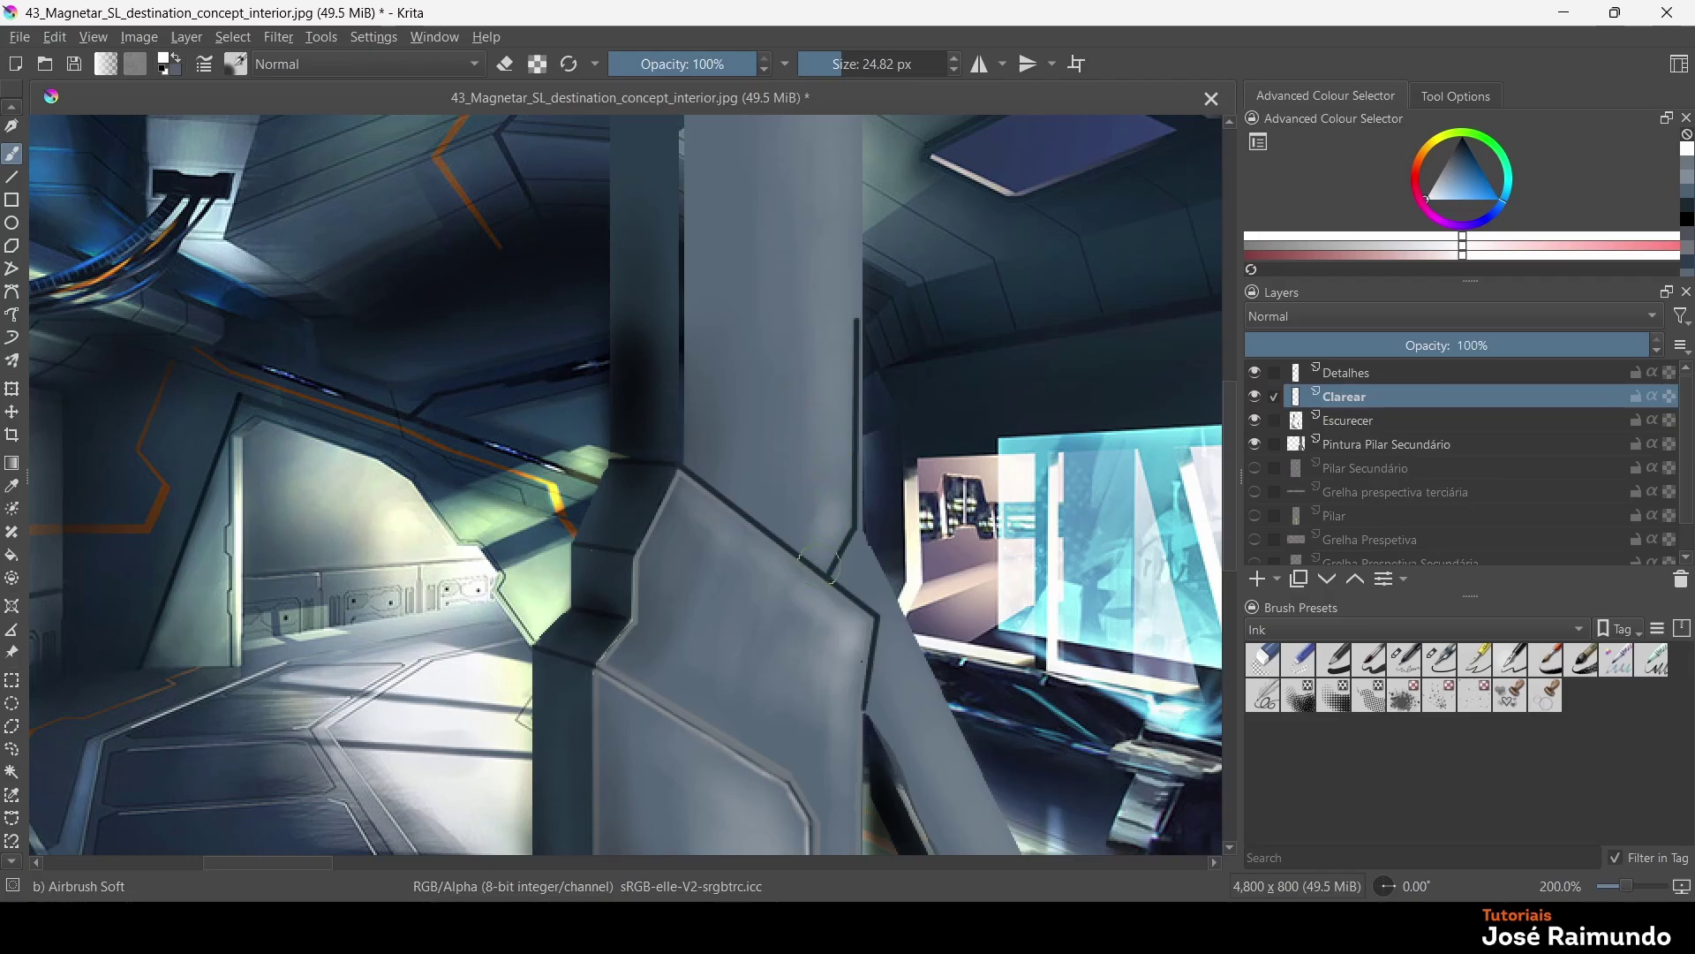
left_click_drag(778, 485, 749, 485)
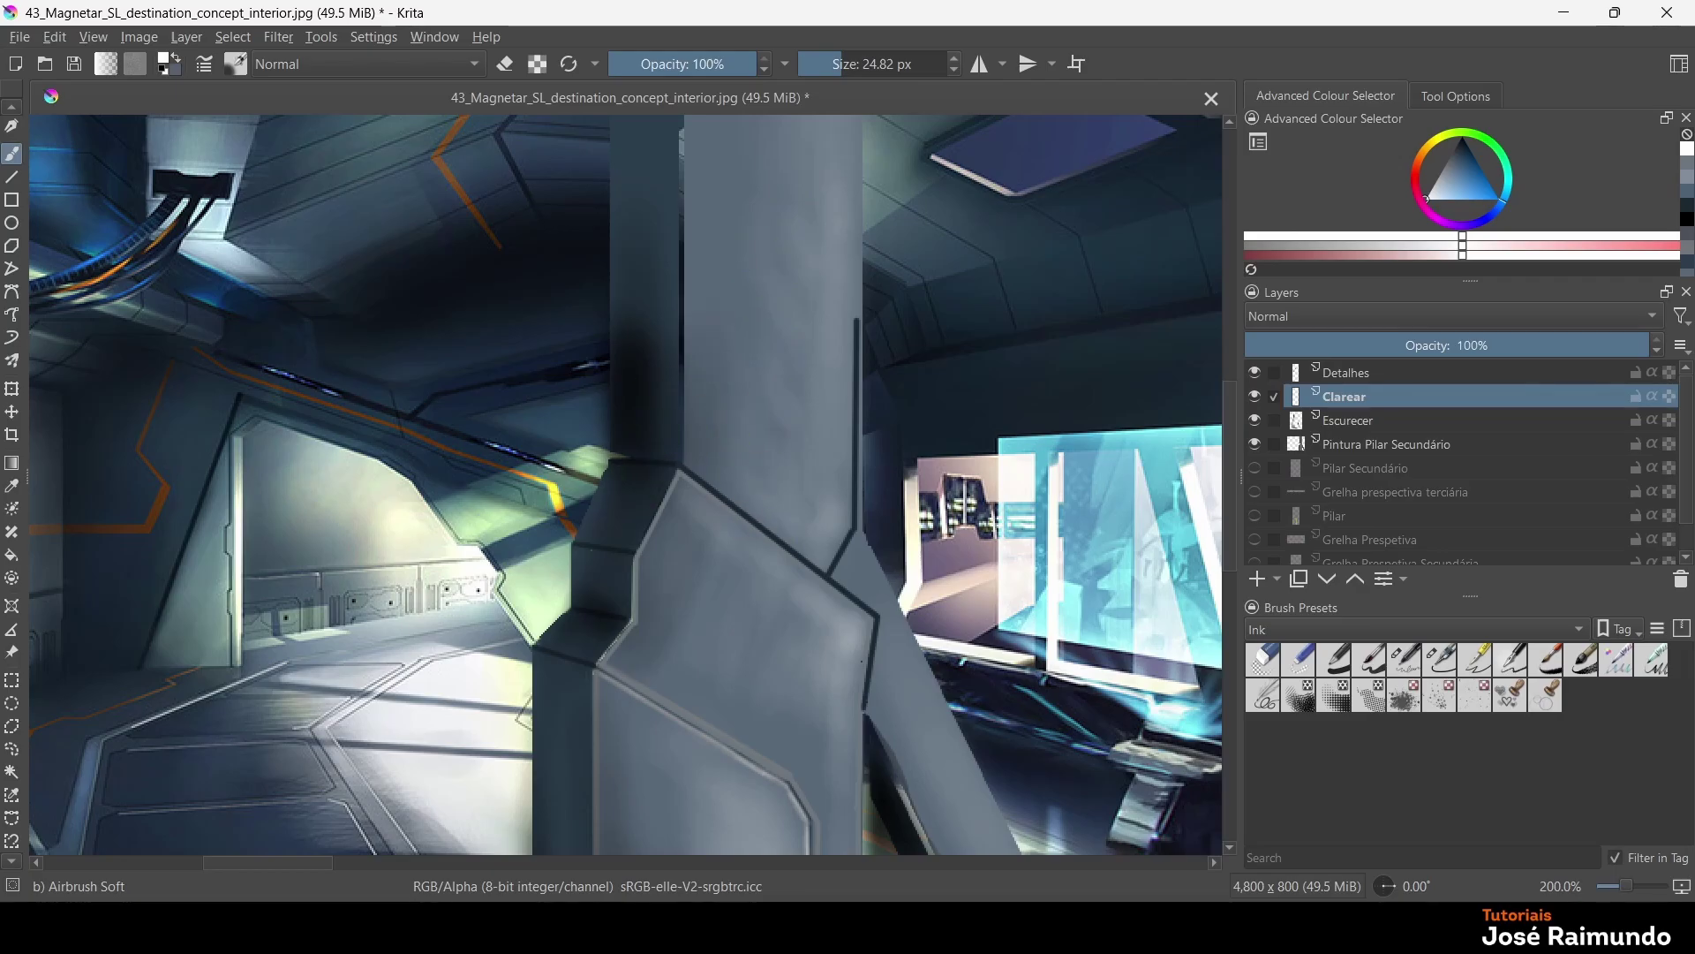
Brush soft white highlights along the large pillar's diagonal support strut
scroll(865, 467, "down", 1)
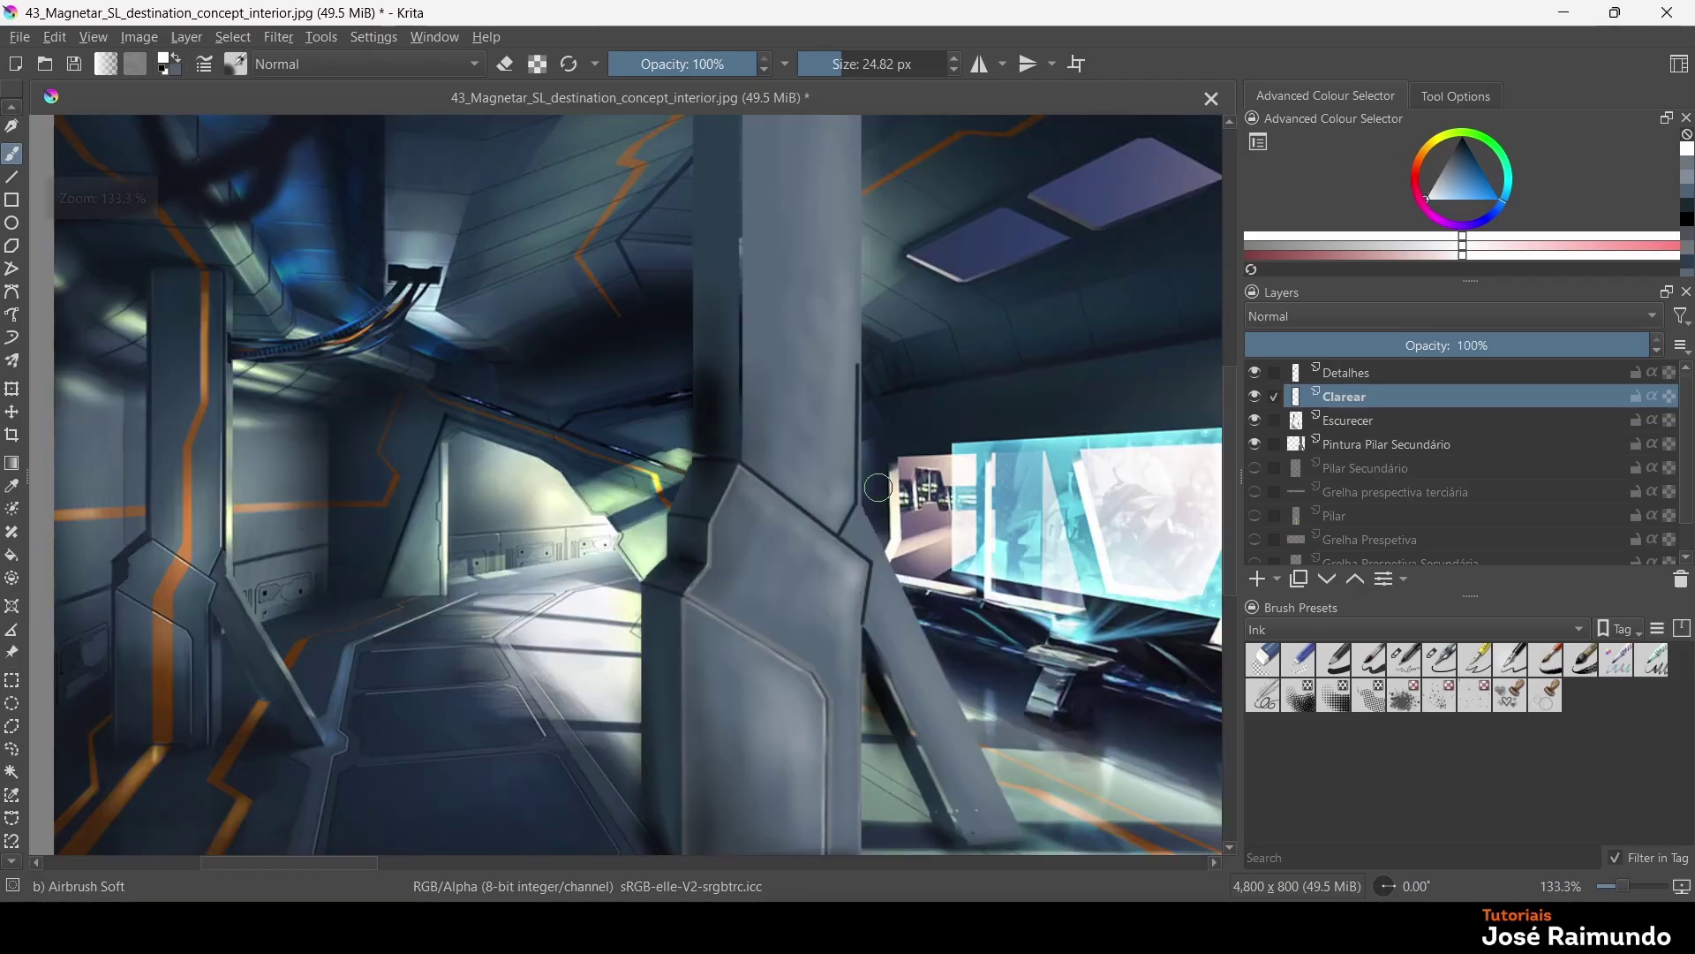
left_click_drag(877, 483, 649, 233)
scroll(755, 450, "up", 1)
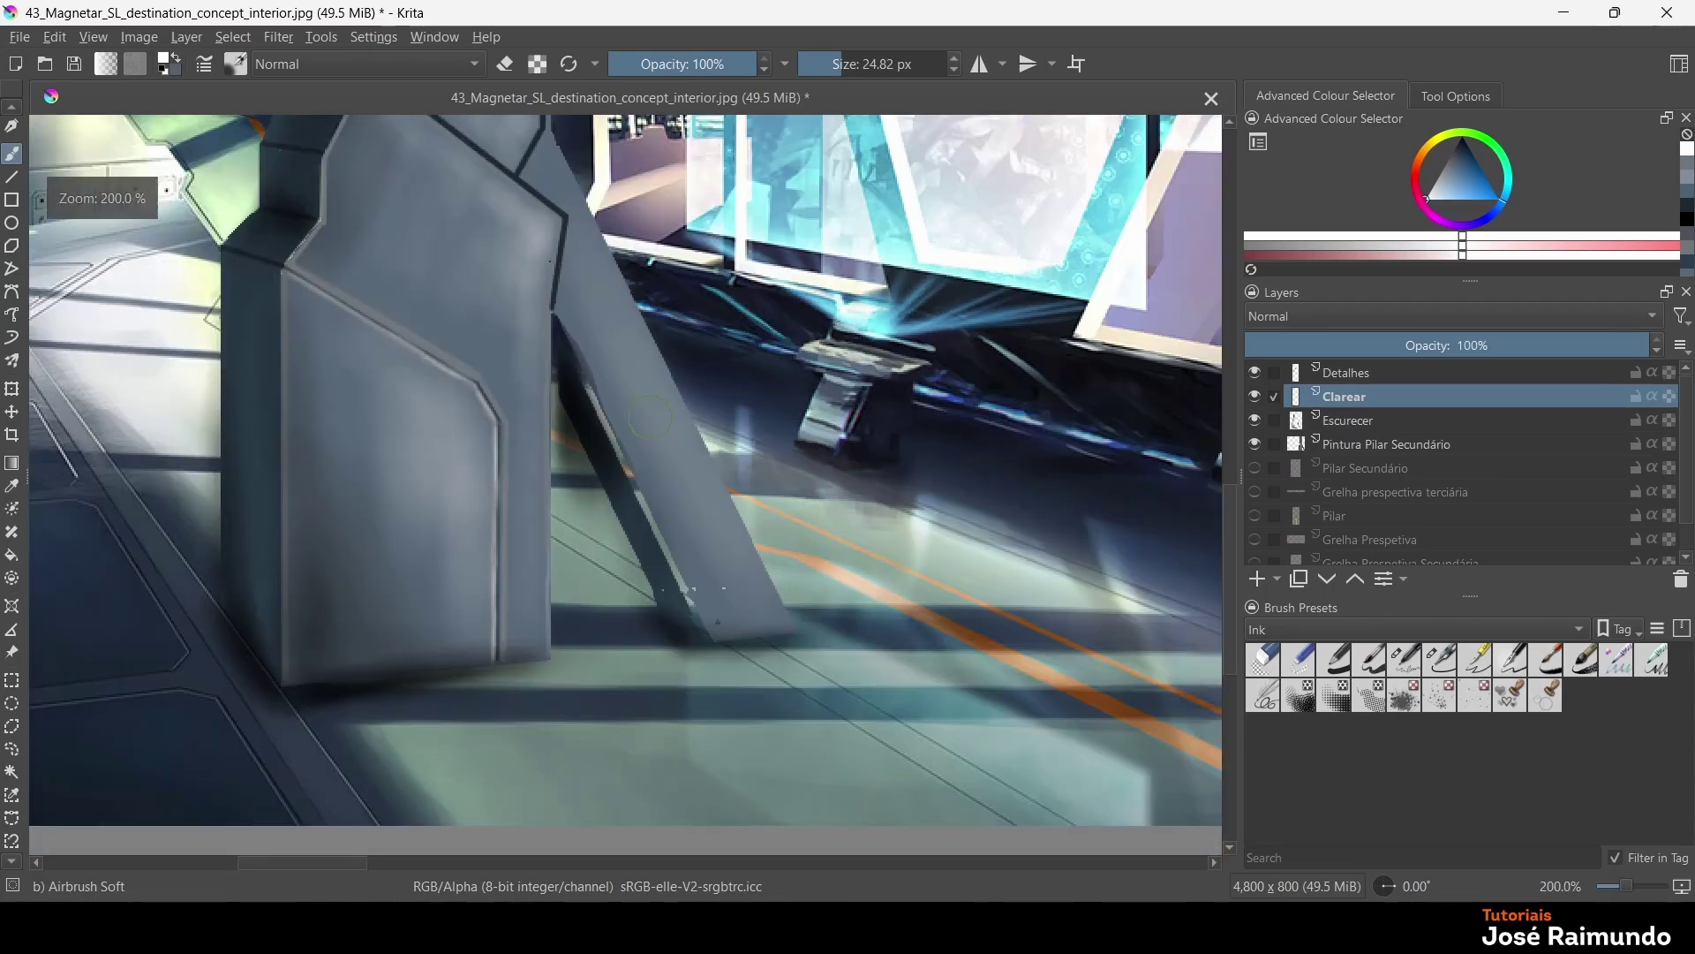
scroll(649, 419, "down", 3)
scroll(648, 418, "up", 1)
left_click_drag(800, 481, 821, 532)
Add a new paint layer above Detalhes and name it Laranja
left_click(1357, 375)
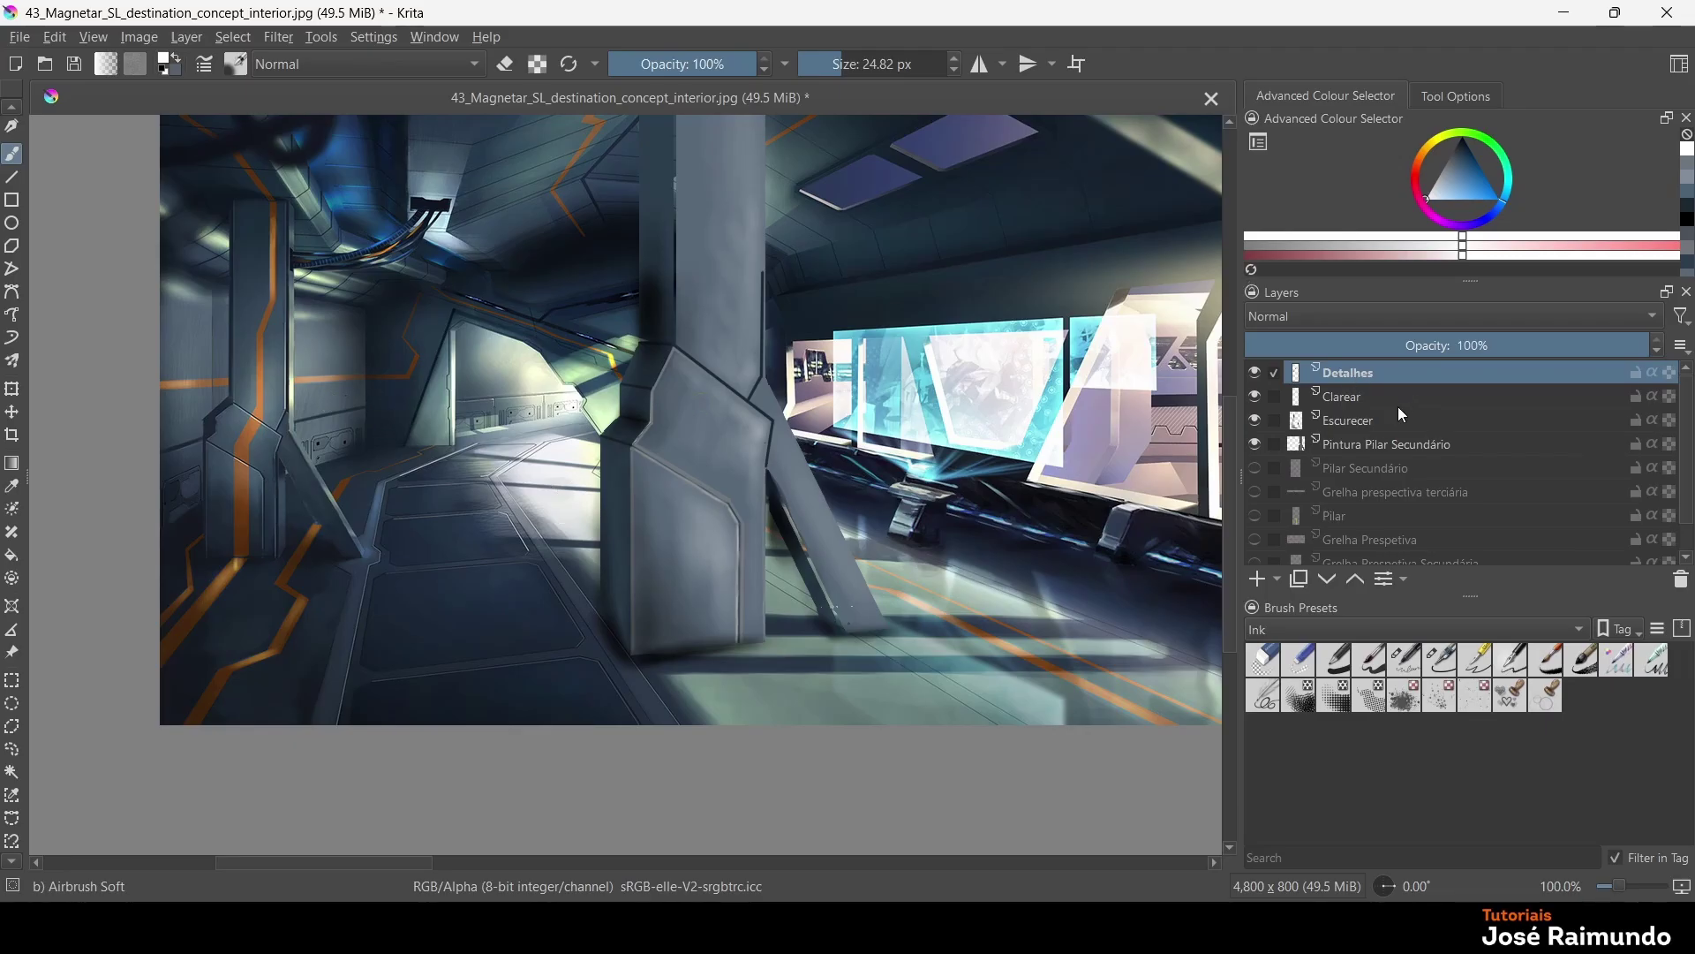
left_click(1257, 579)
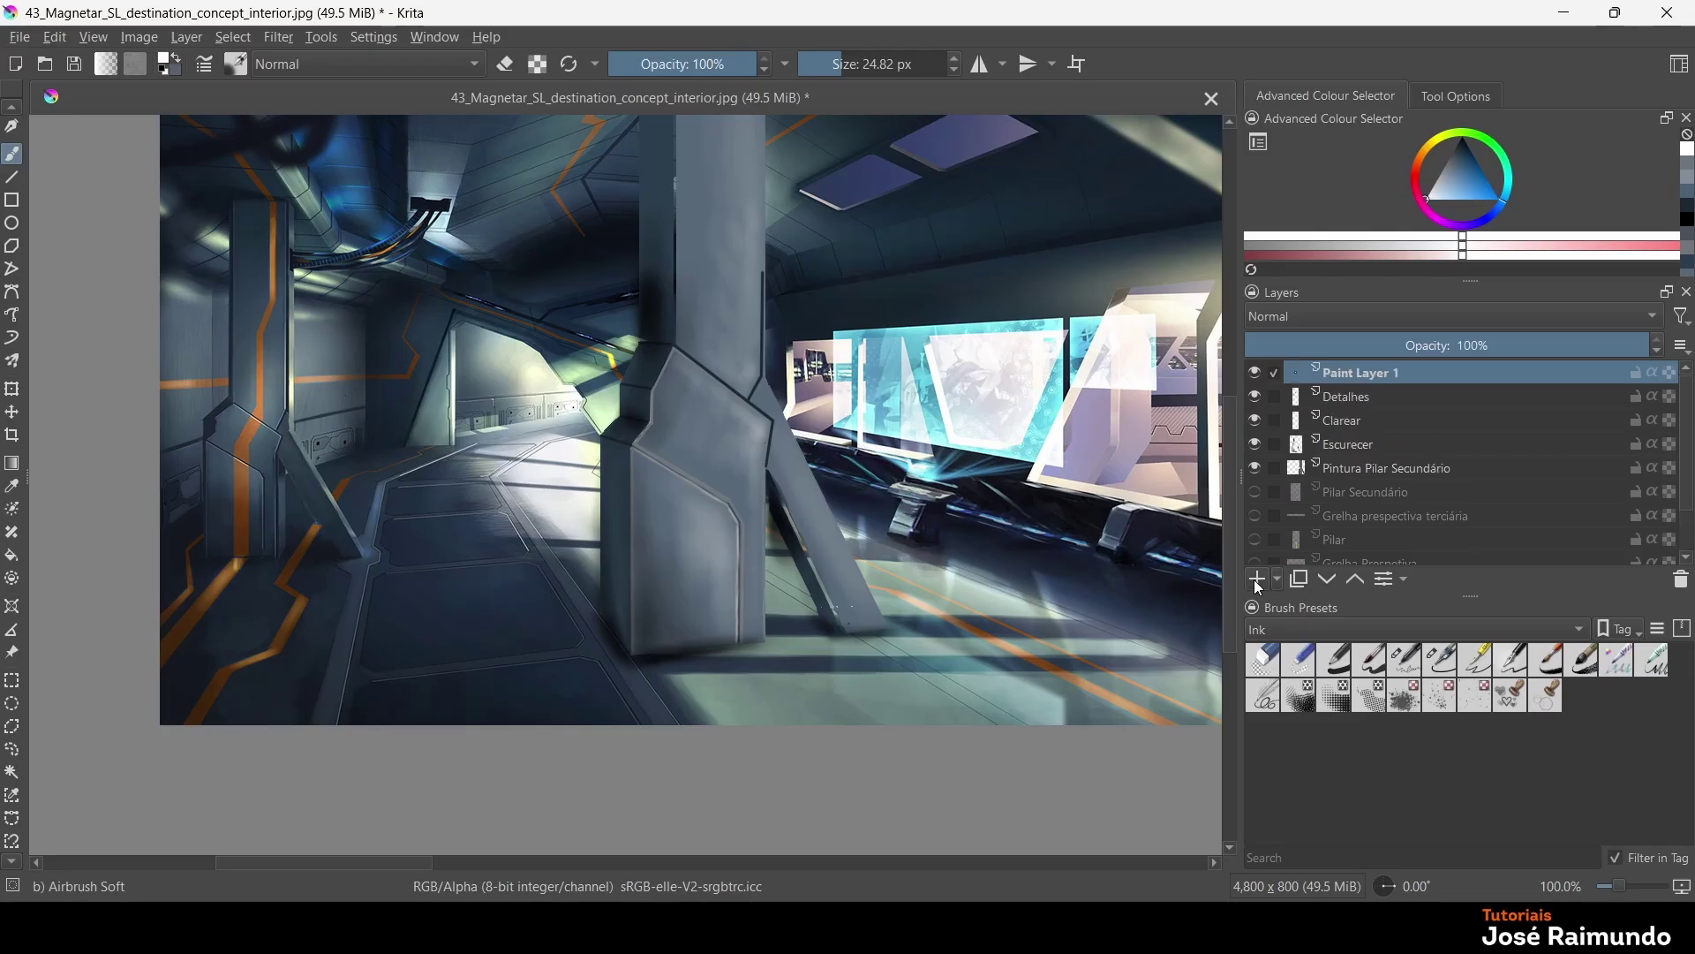
double_click(1389, 380)
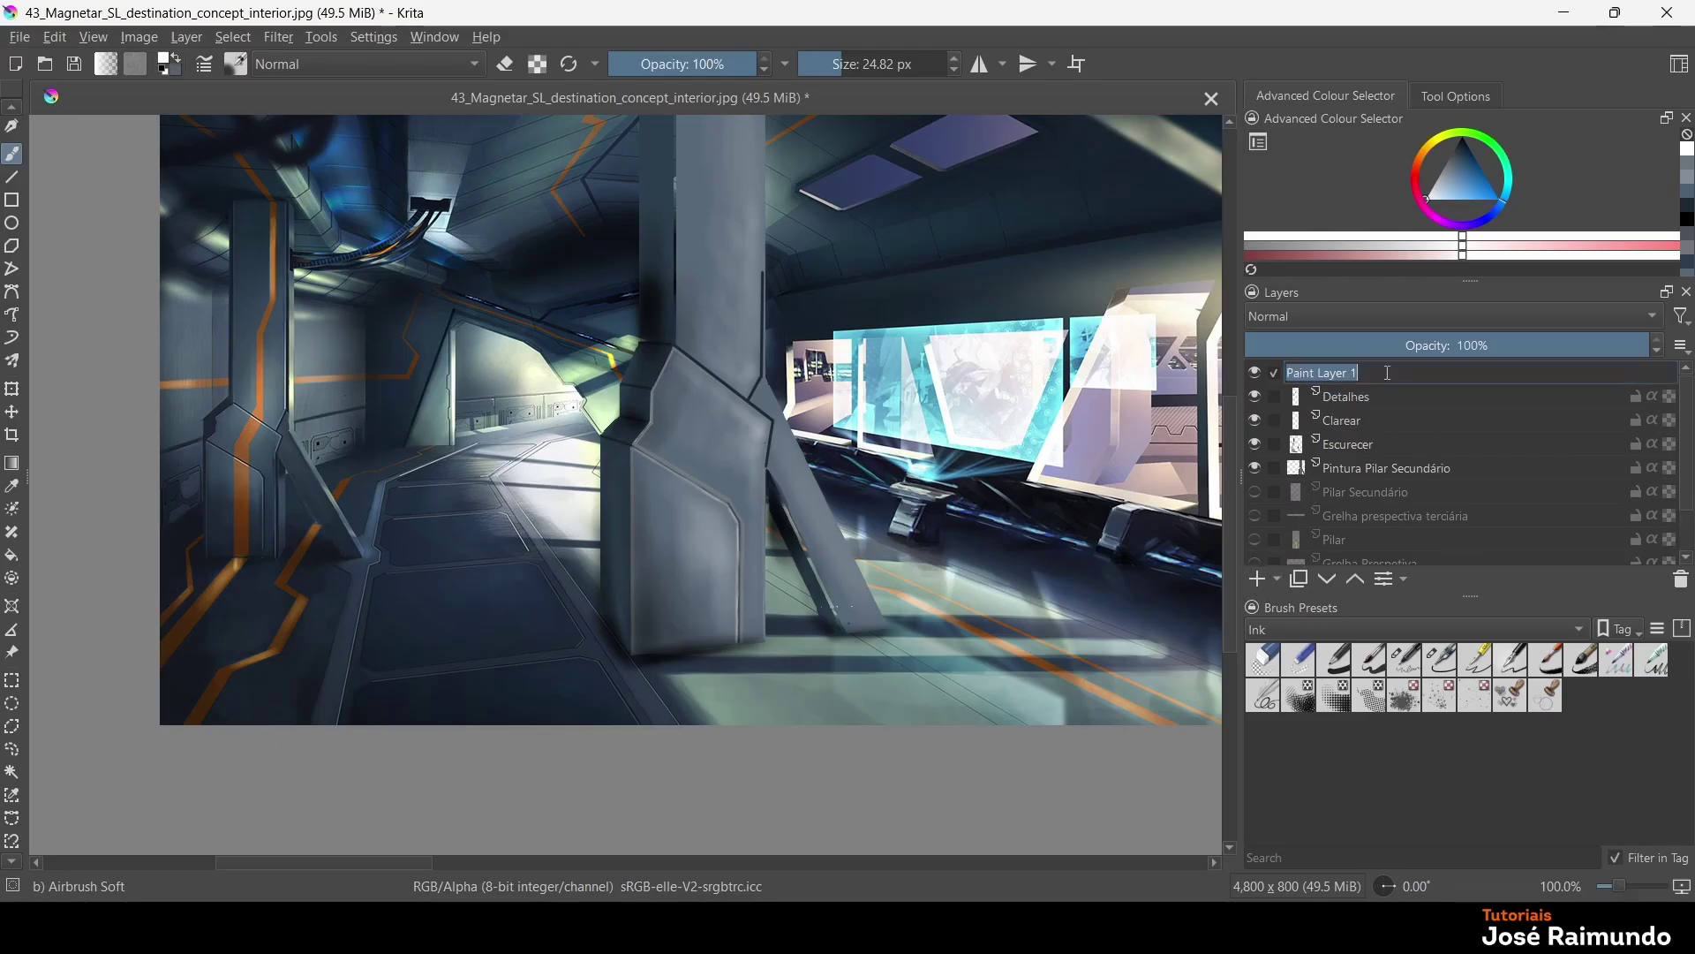
type("Laranja")
key("Return")
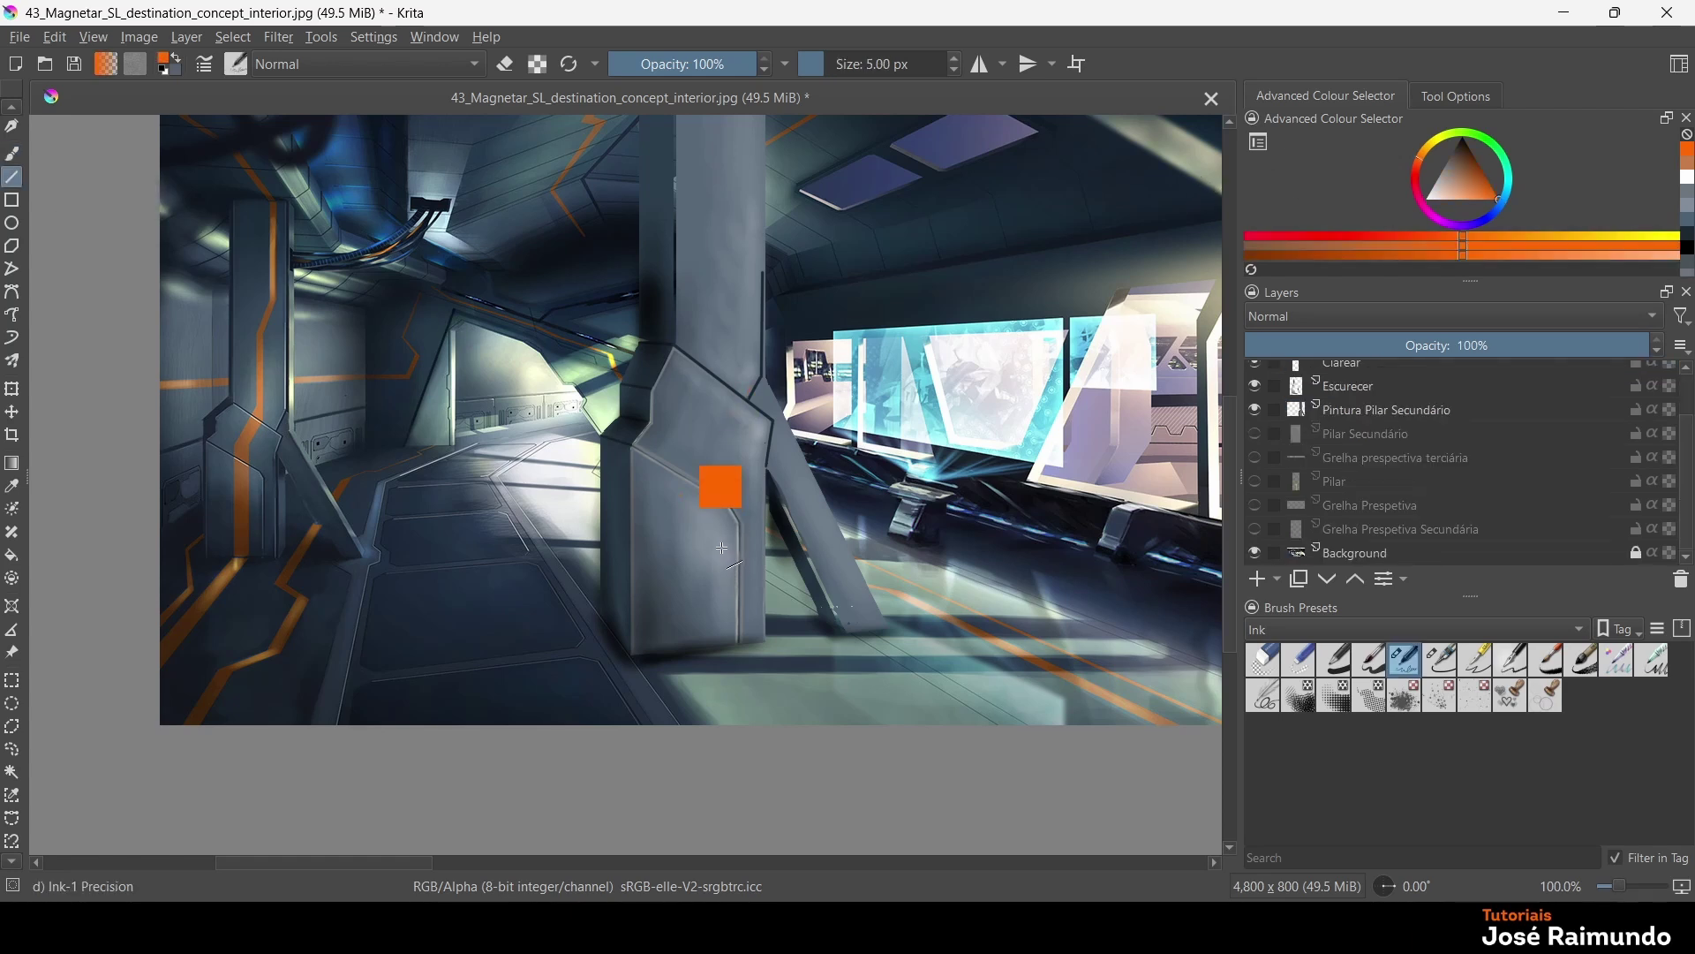
Draw a muted orange 5 px line on the Laranja layer, running from the large pillar's base and angling up its shaft
left_click(1688, 165)
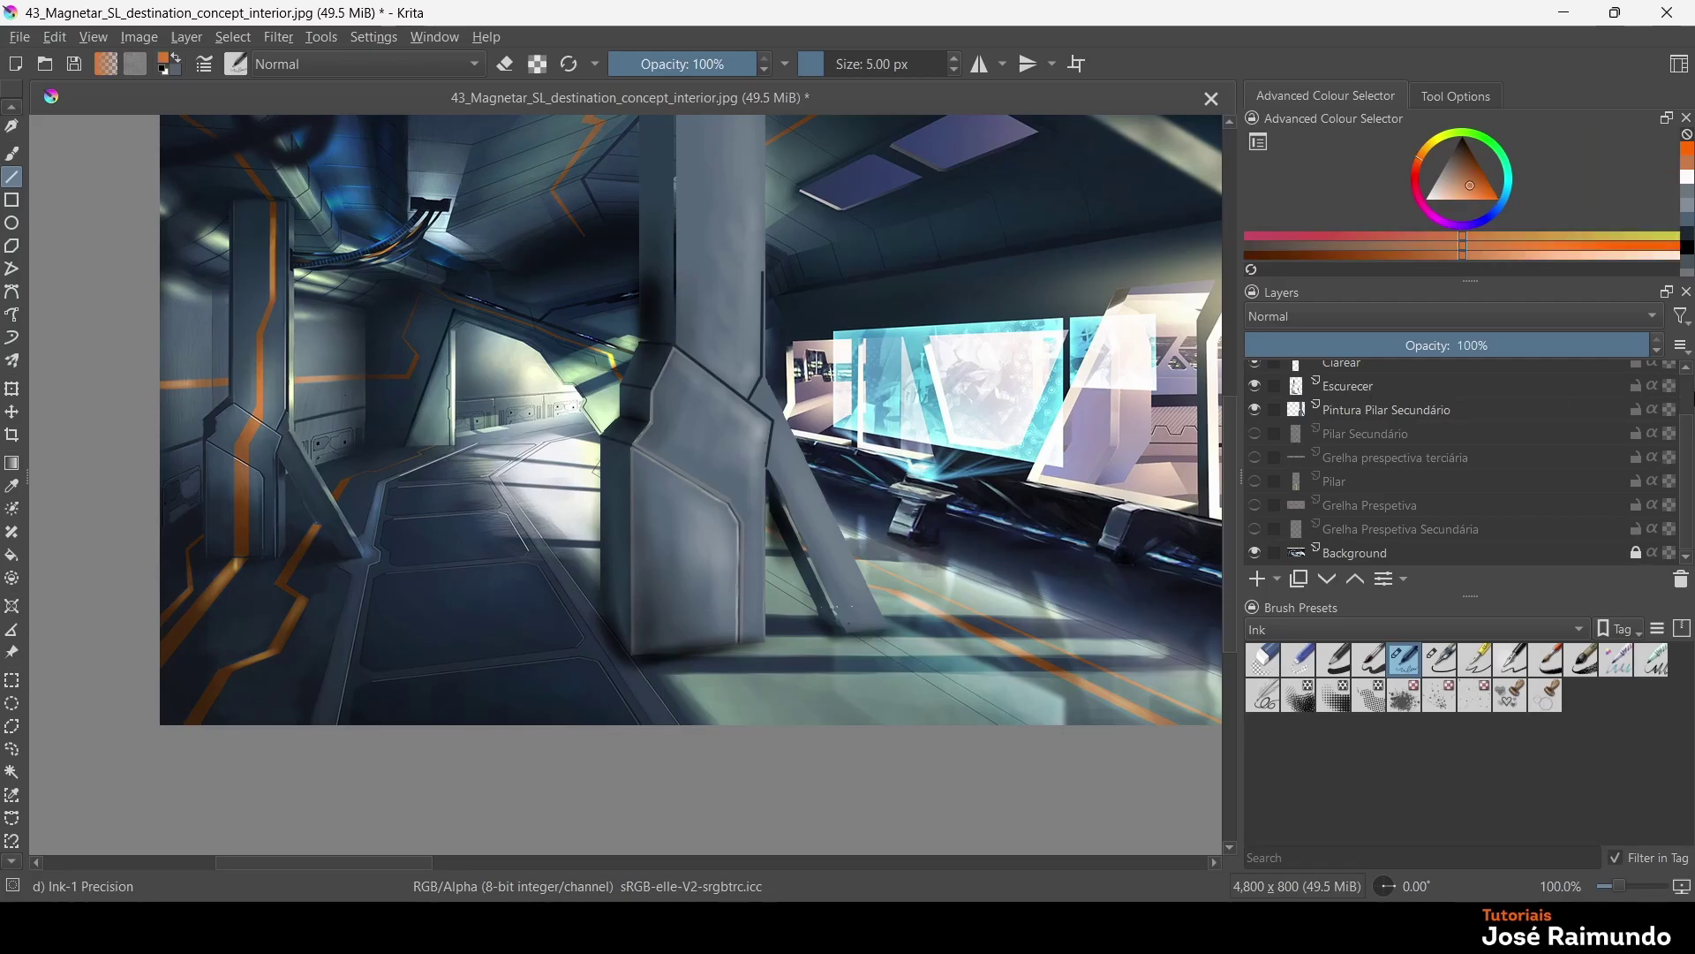
scroll(1540, 393, "up", 2)
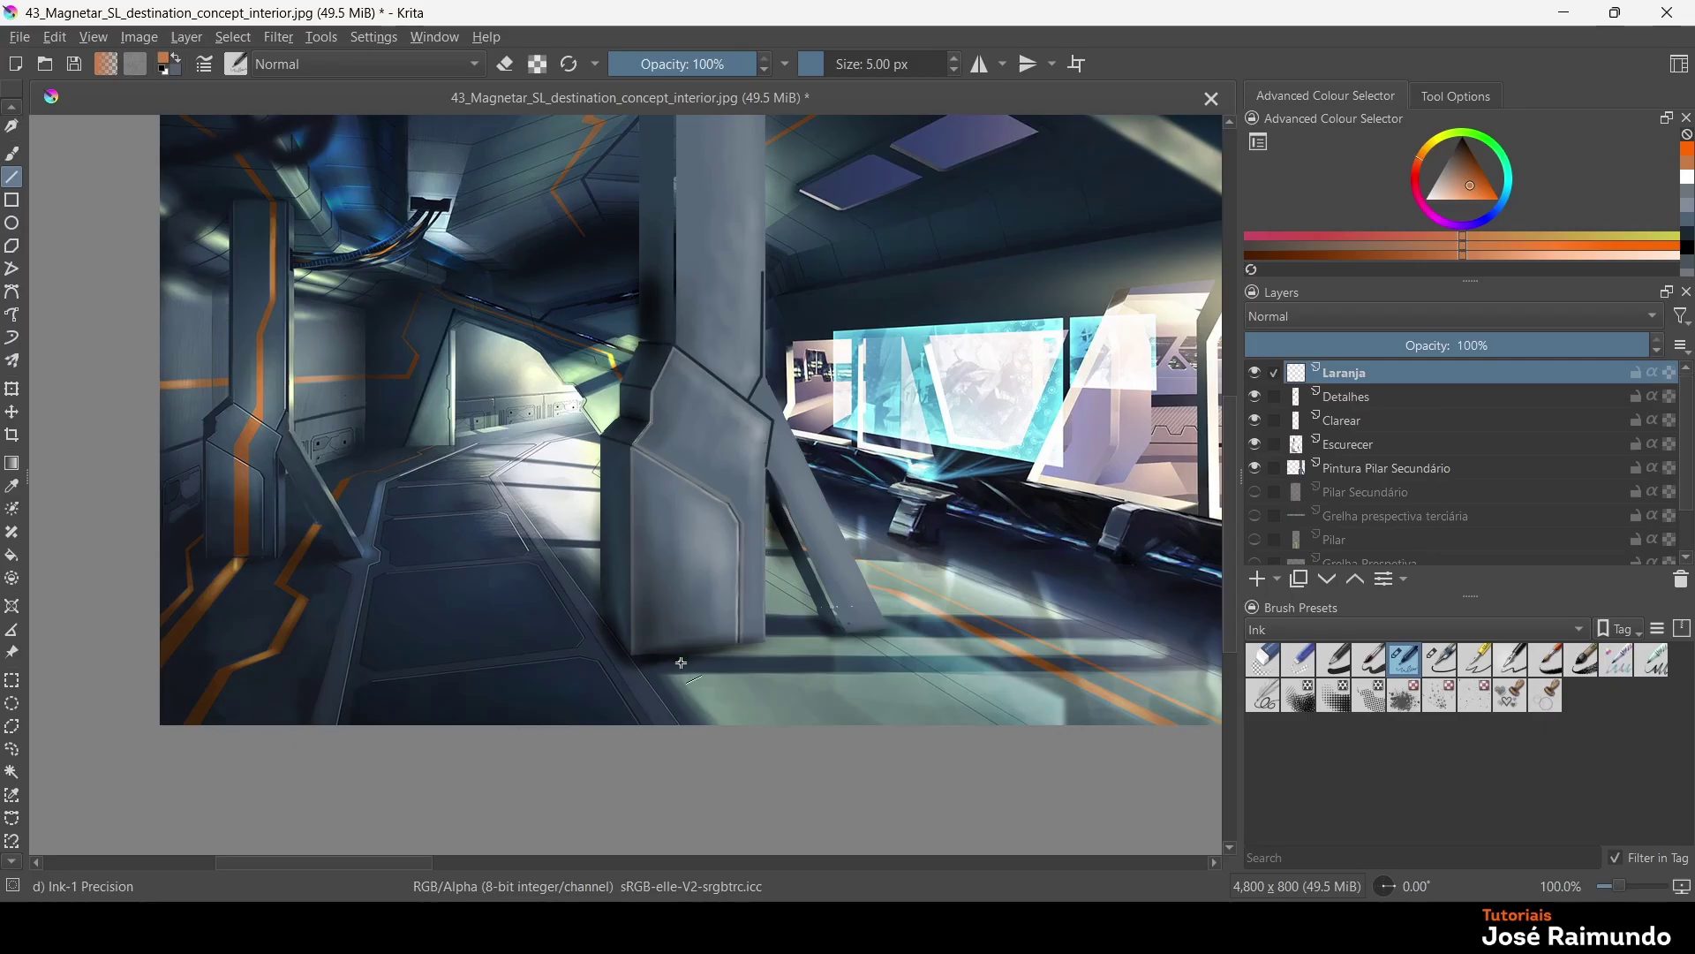
left_click_drag(675, 653, 677, 468)
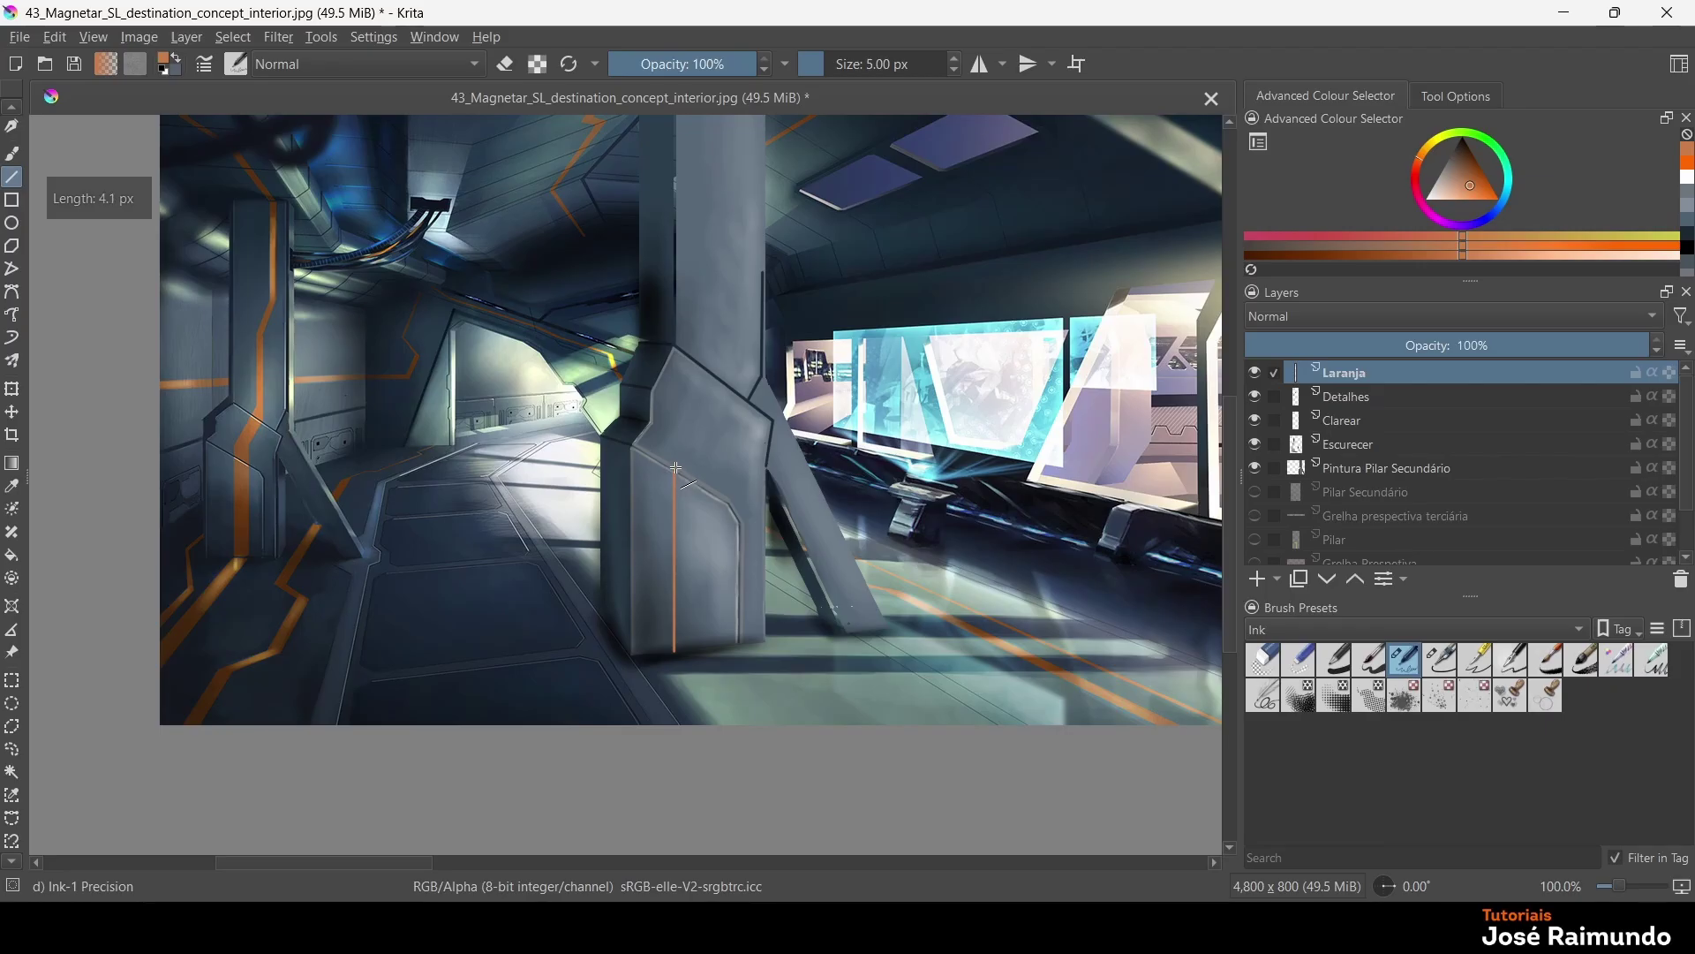
key("ctrl+z")
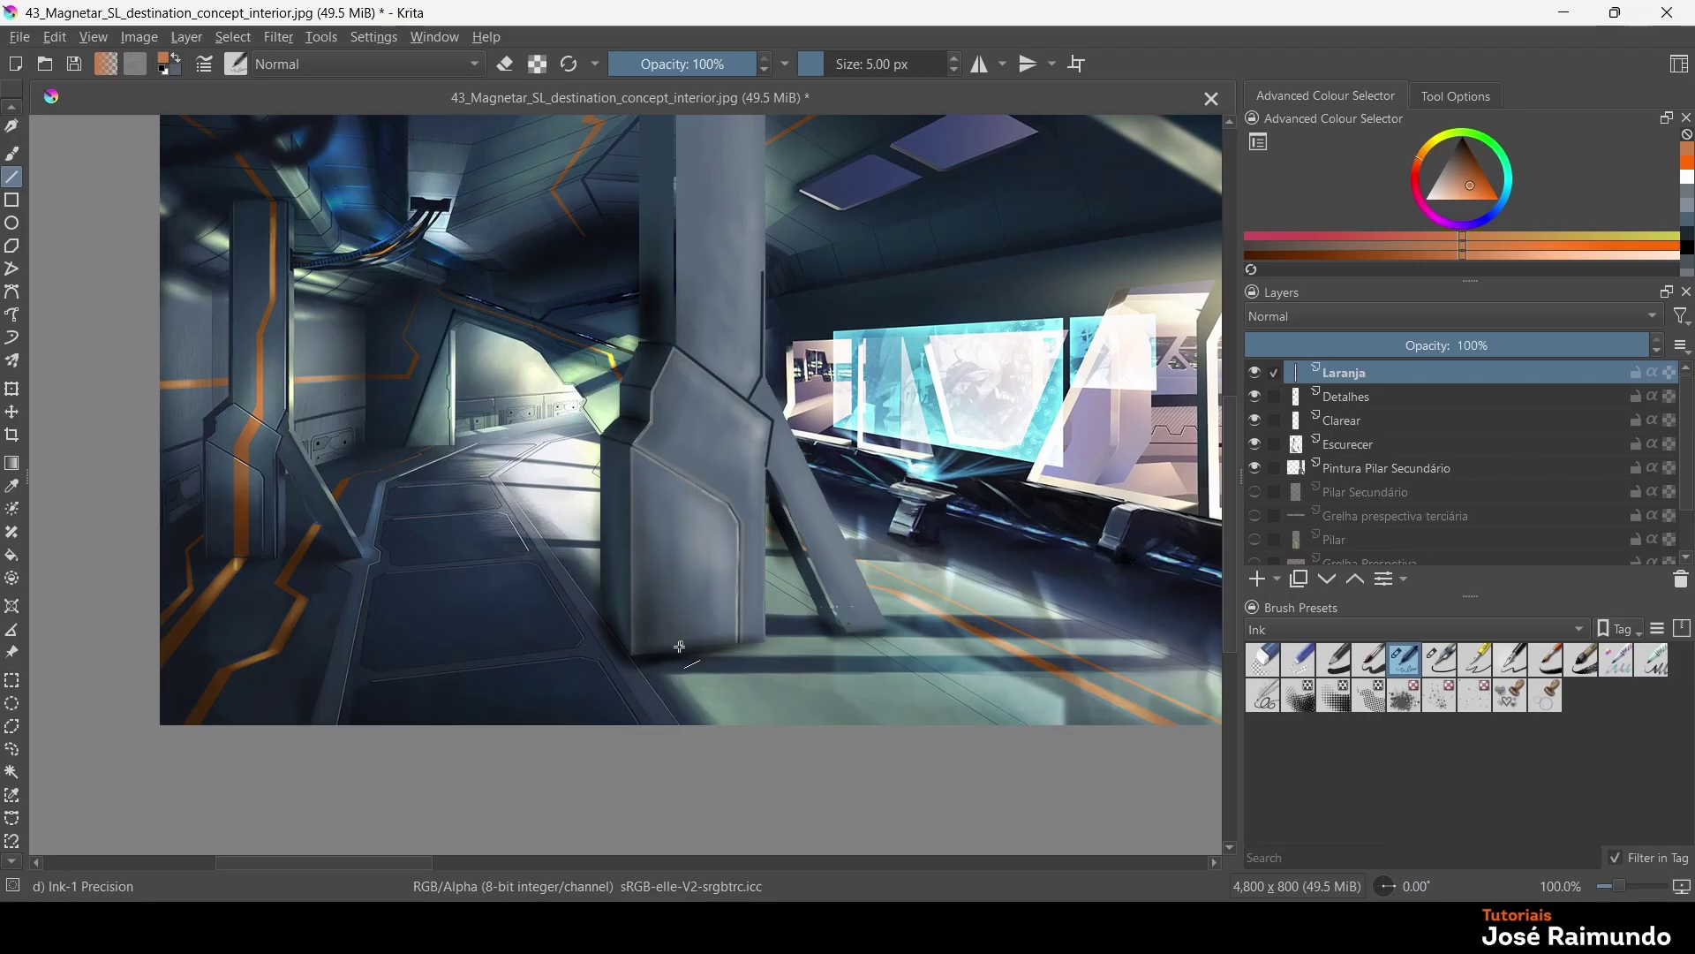
mouse_move(675, 653)
left_mouse_down()
mouse_move(675, 453)
mouse_move(720, 346)
mouse_move(710, 121)
mouse_move(717, 223)
mouse_move(737, 160)
mouse_move(752, 175)
mouse_move(731, 4)
left_mouse_up()
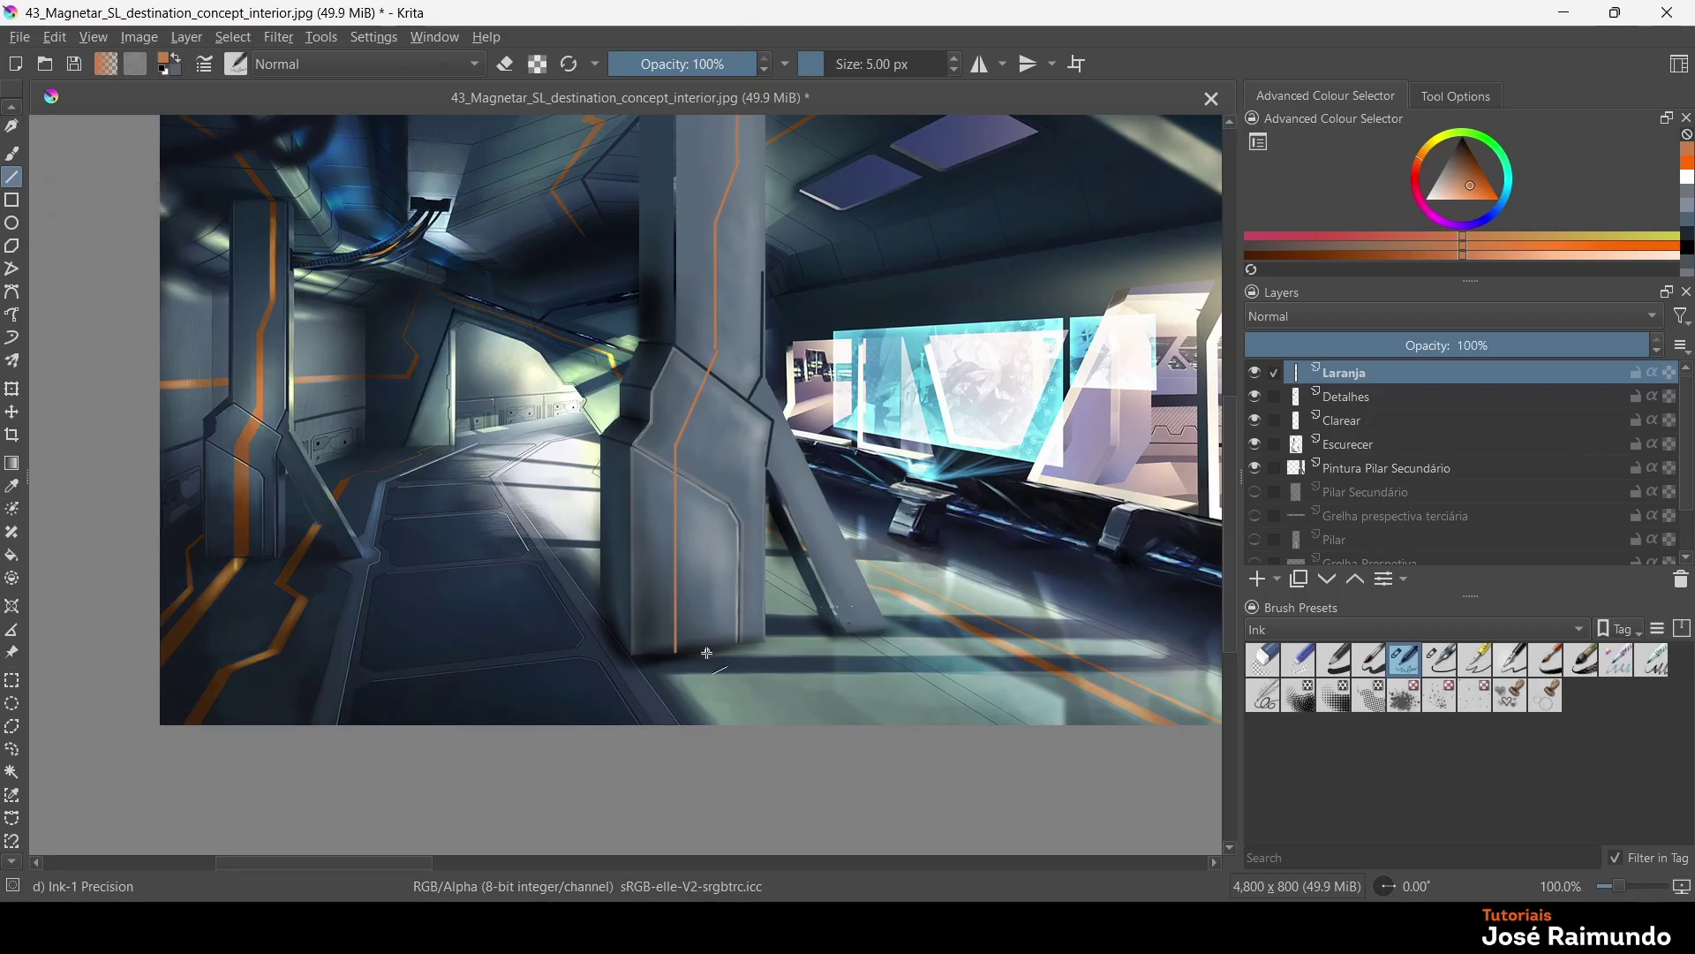
Draw a second orange line parallel to the first, from the pillar's base through the slanted panel and up the shaft
left_click_drag(709, 650, 710, 442)
left_click_drag(707, 446, 753, 154)
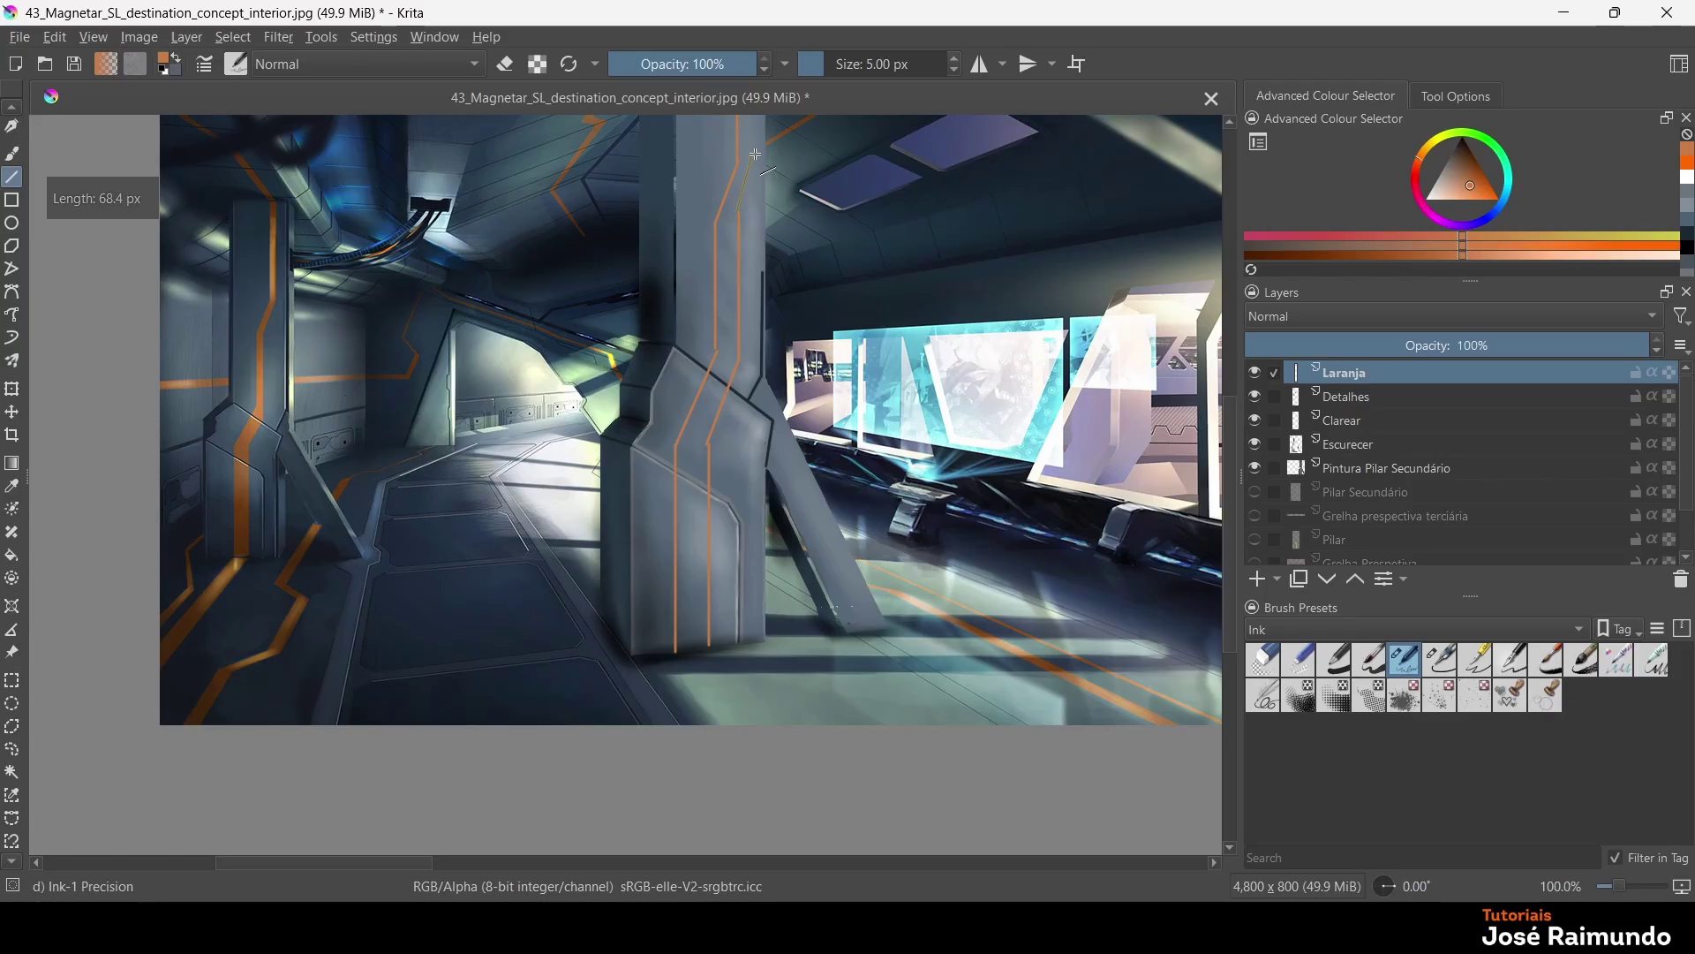
left_click_drag(755, 152, 757, 53)
Join the lower ends of the two orange lines with a slanted line about 40 px long along the pillar's base
left_click_drag(684, 611, 709, 646)
key("Escape")
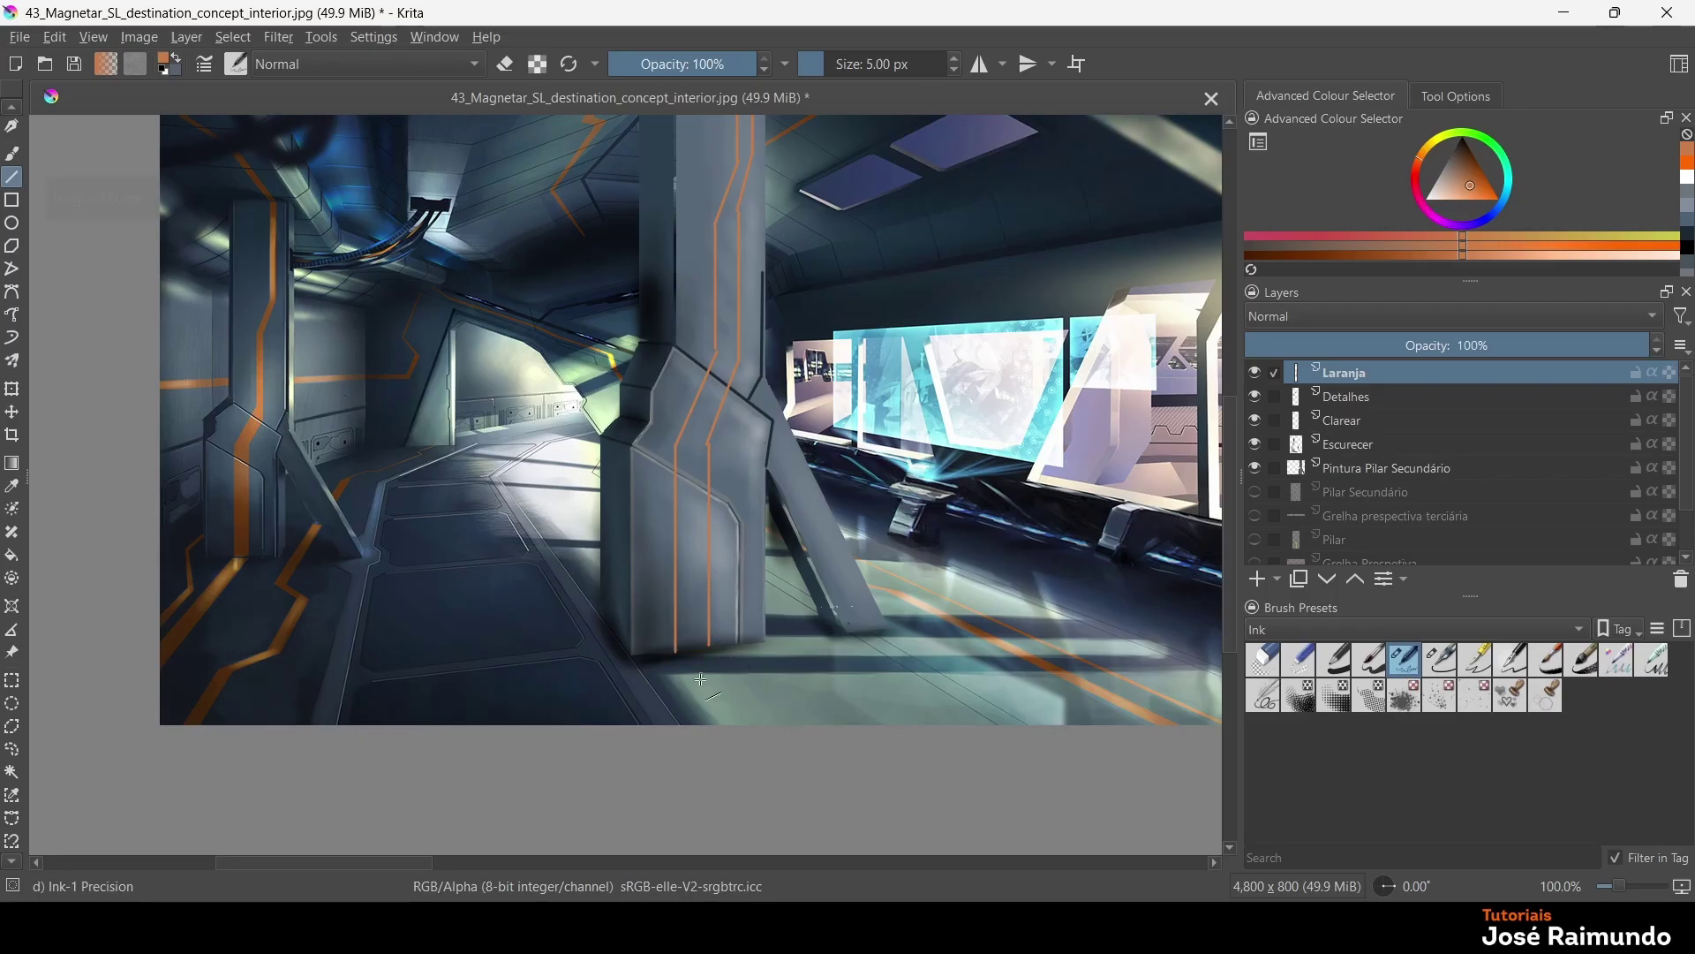
scroll(689, 676, "up", 4)
scroll(685, 678, "up", 2)
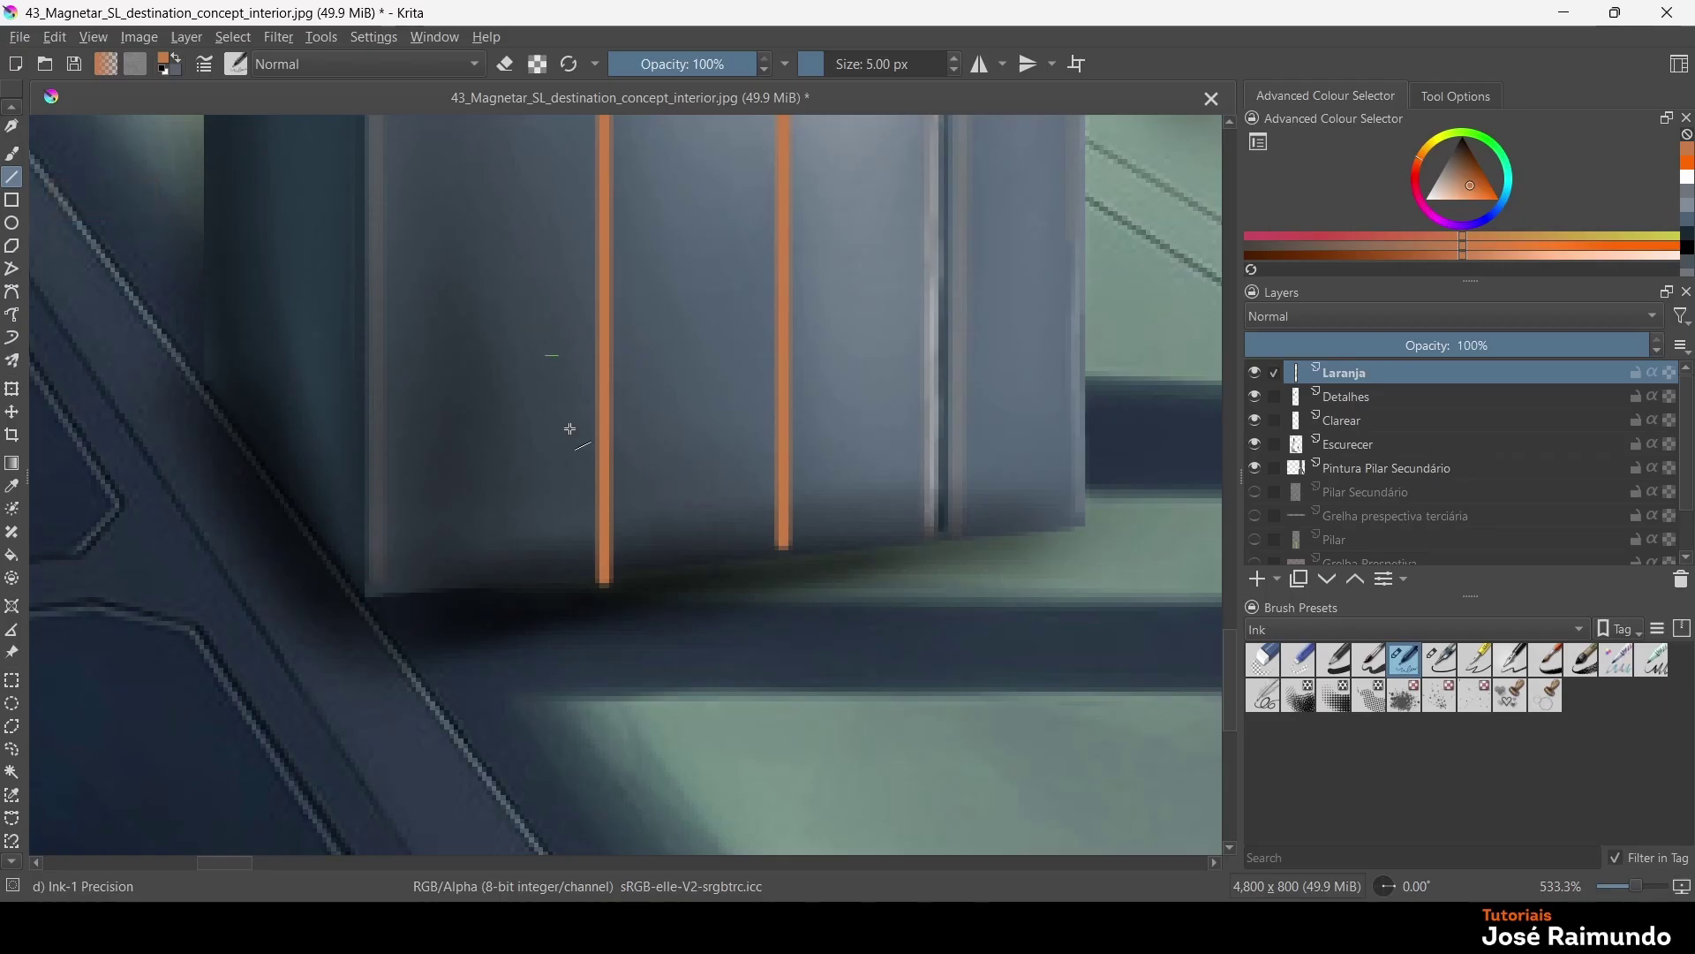
mouse_move(606, 582)
left_mouse_down()
mouse_move(806, 553)
mouse_move(784, 561)
left_mouse_up()
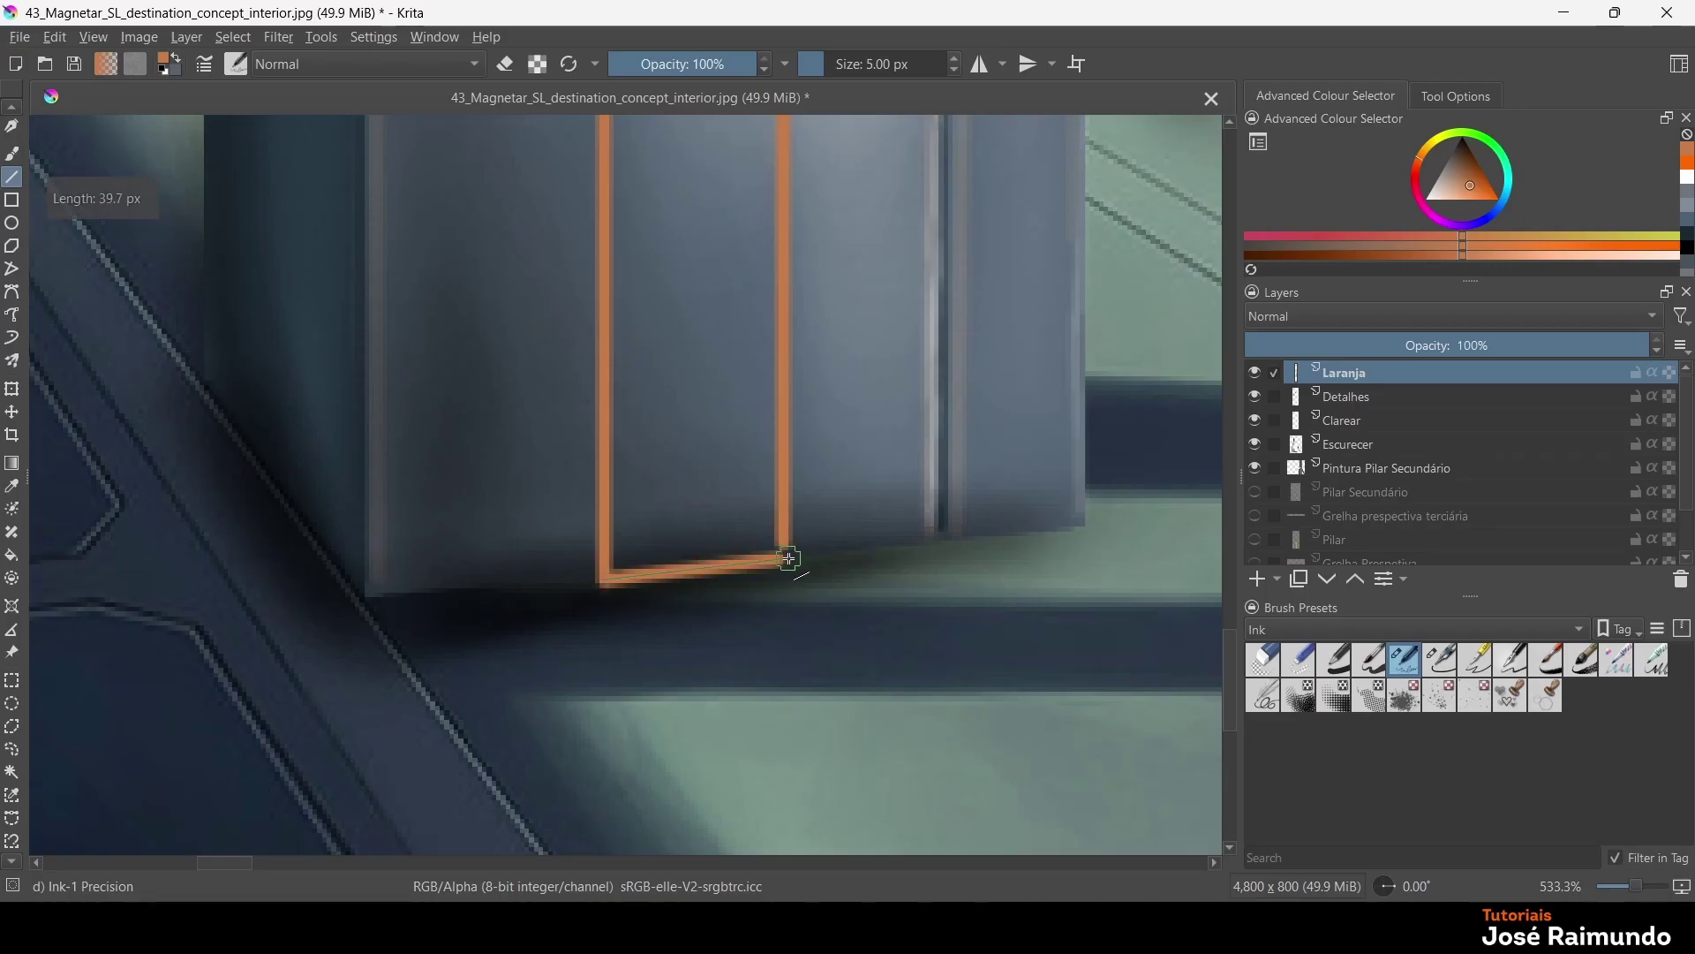
End the slanted base line at the second orange line and close that line's lower bend with a line about 7 px long
left_click(785, 561)
scroll(663, 624, "down", 5)
scroll(673, 492, "up", 3)
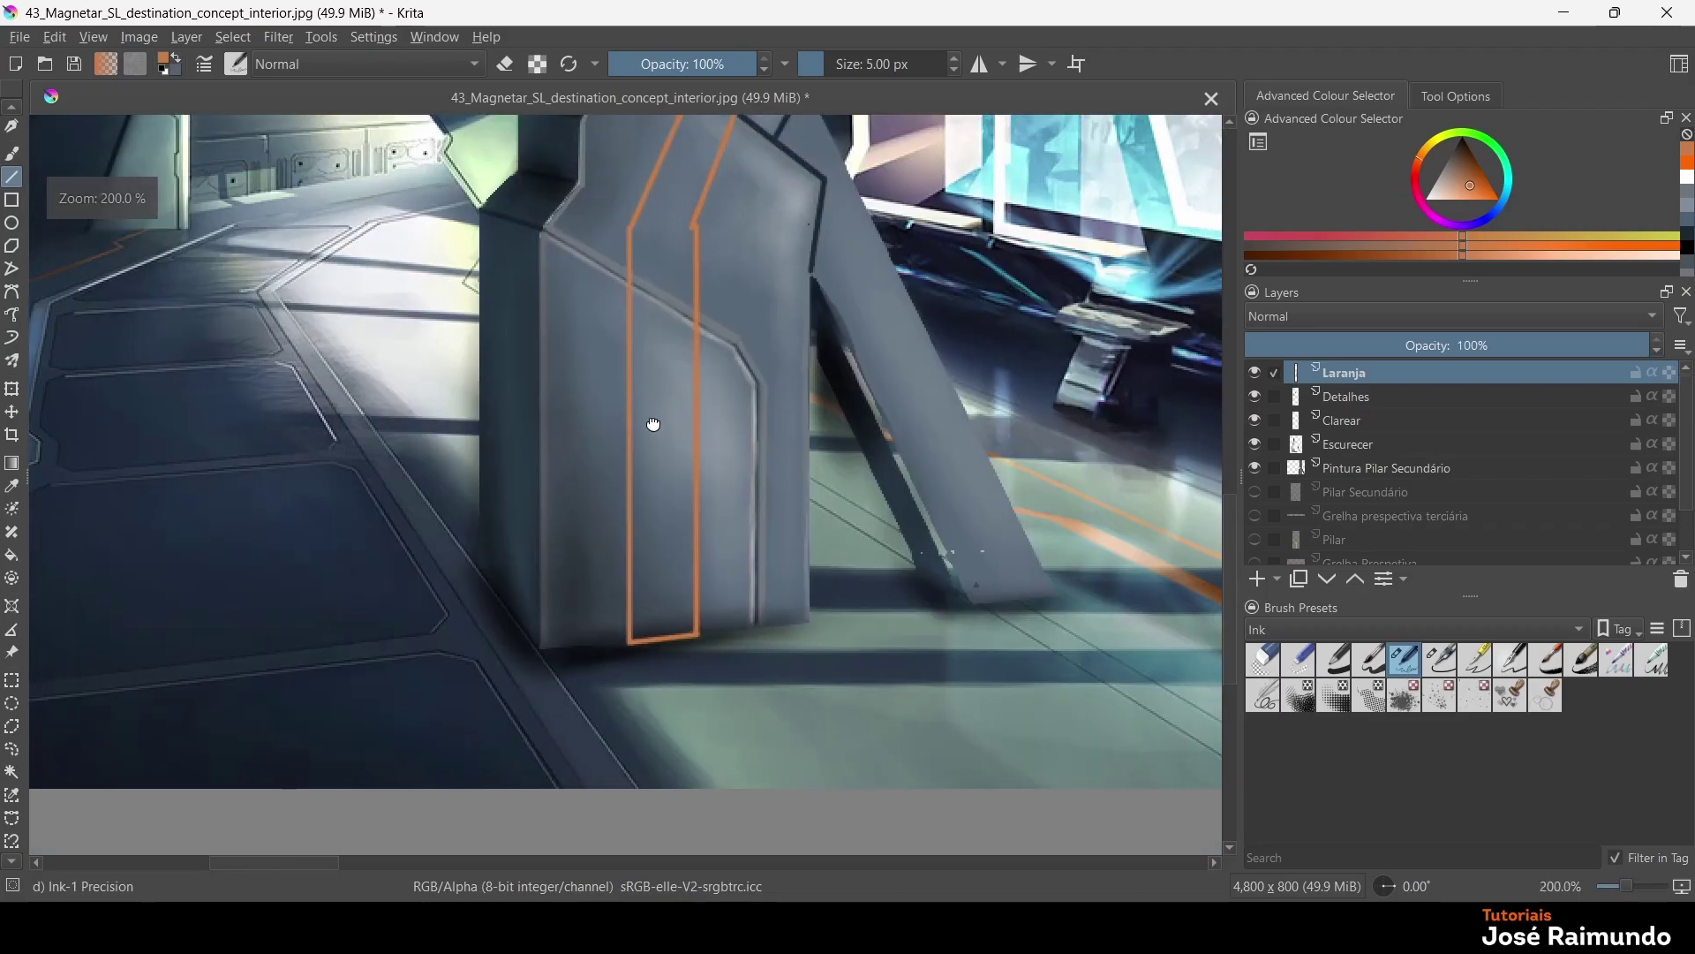
scroll(698, 398, "up", 6)
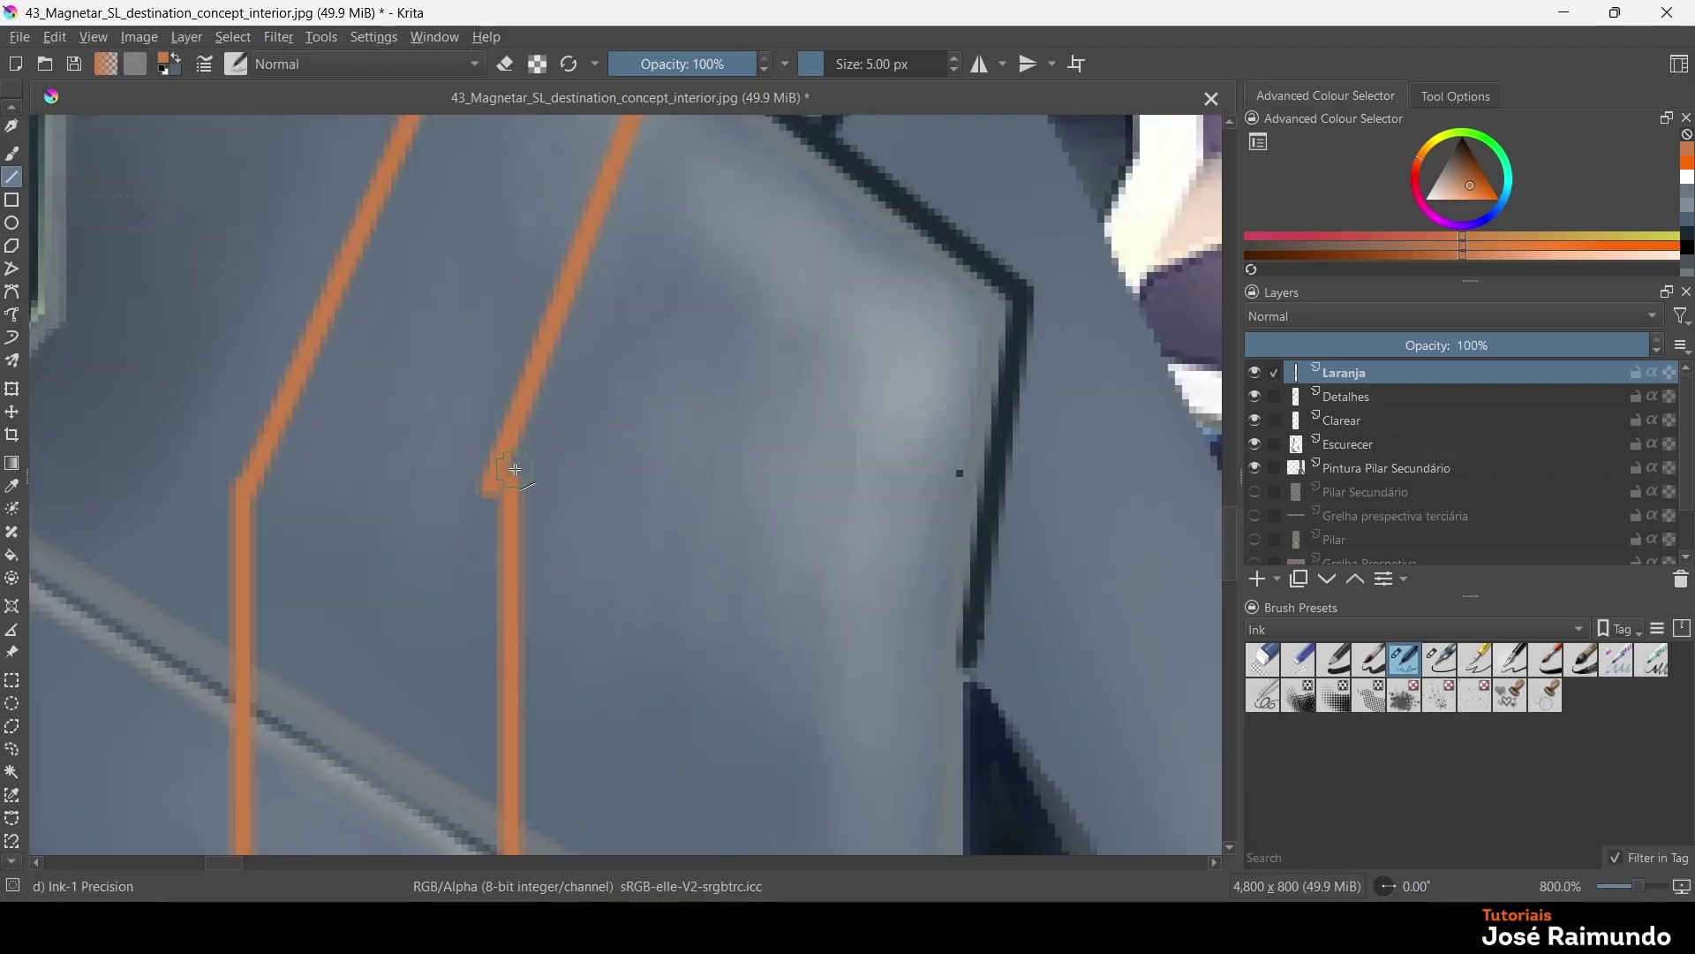
left_click_drag(512, 446, 510, 493)
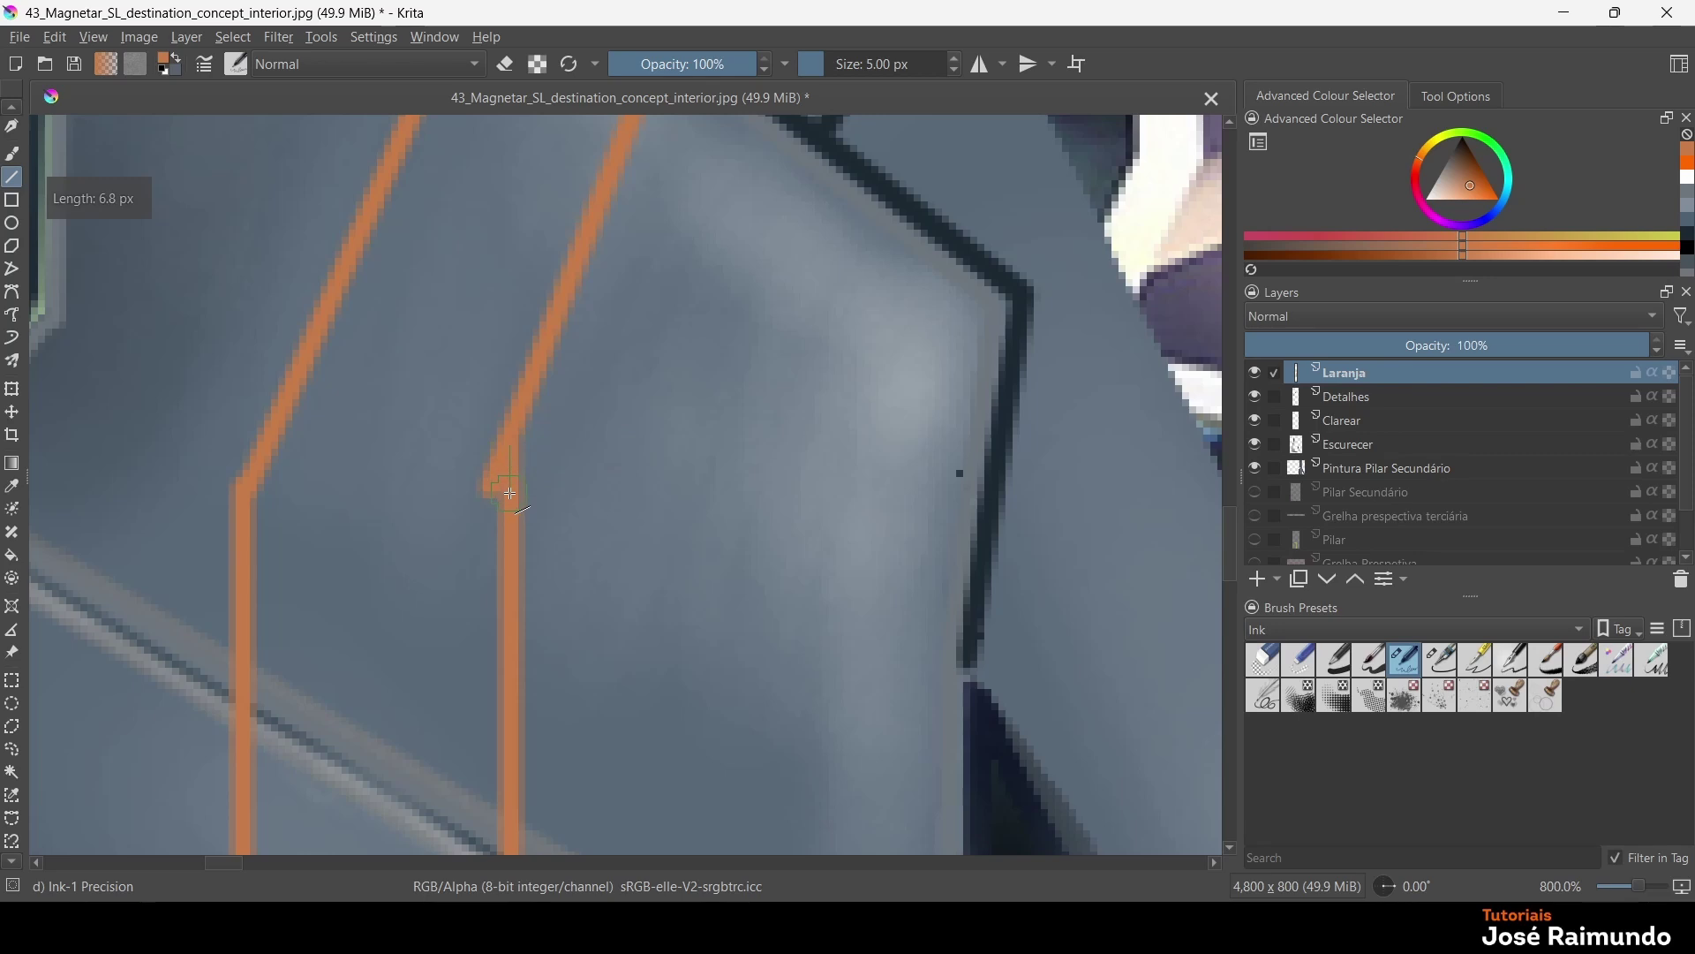
scroll(415, 336, "down", 8)
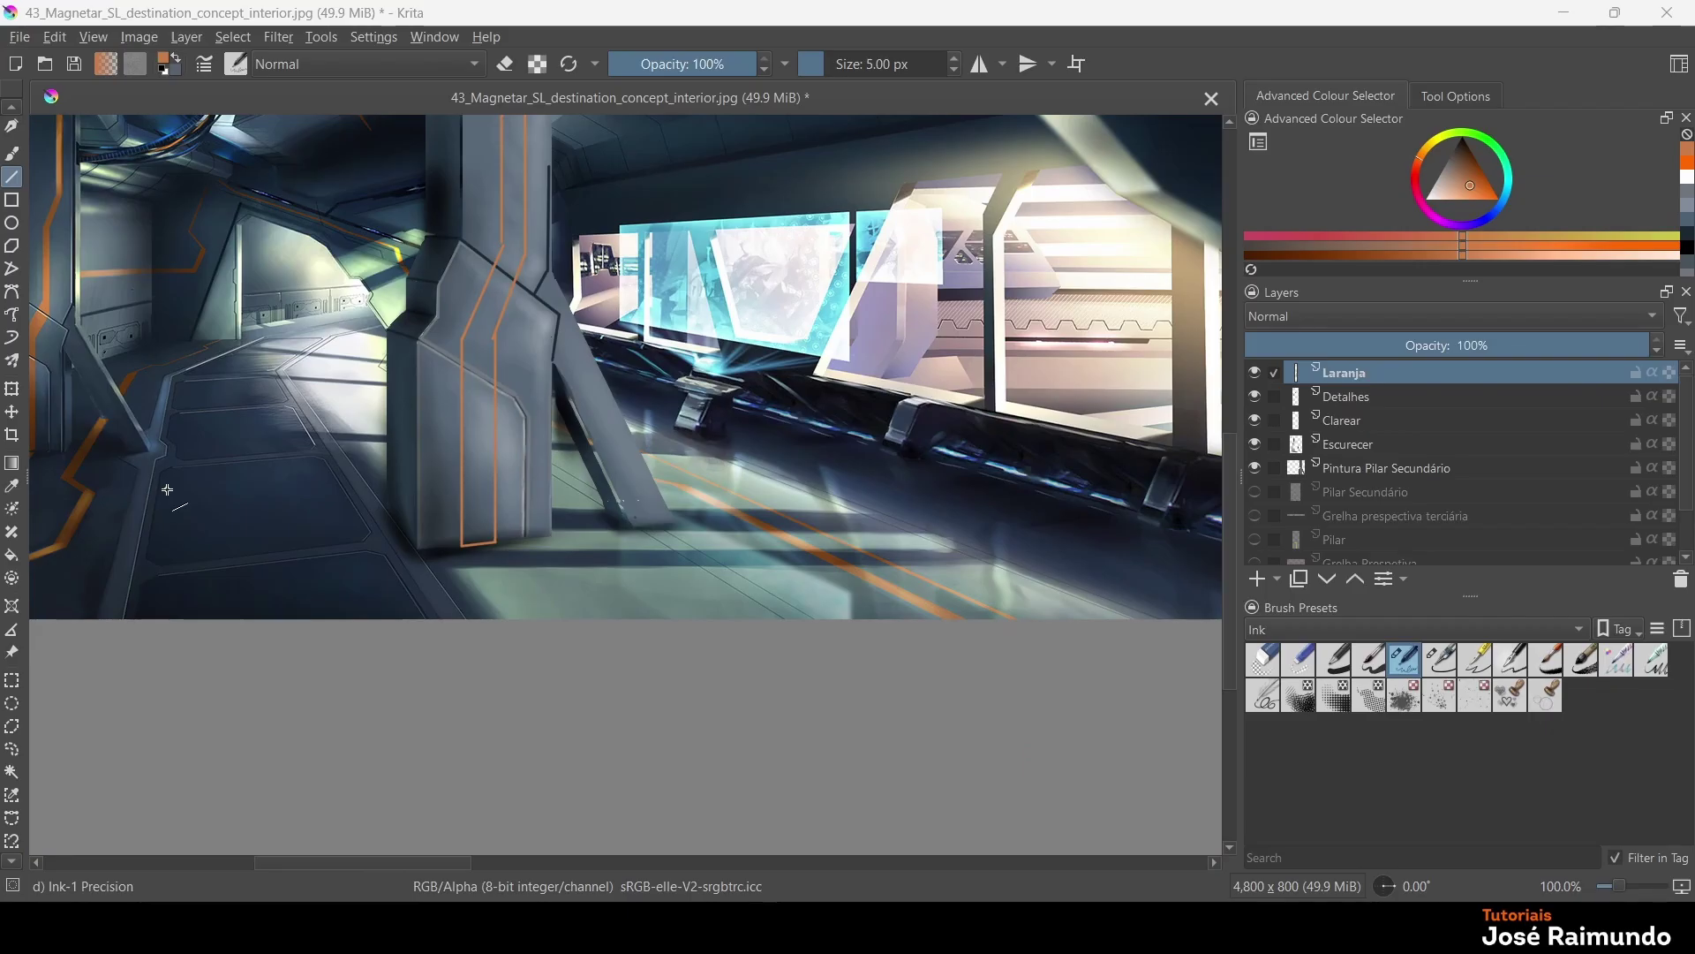
Close the gaps at the upper bends of both orange lines and extend the second line to the image's upper edge
scroll(555, 338, "up", 6)
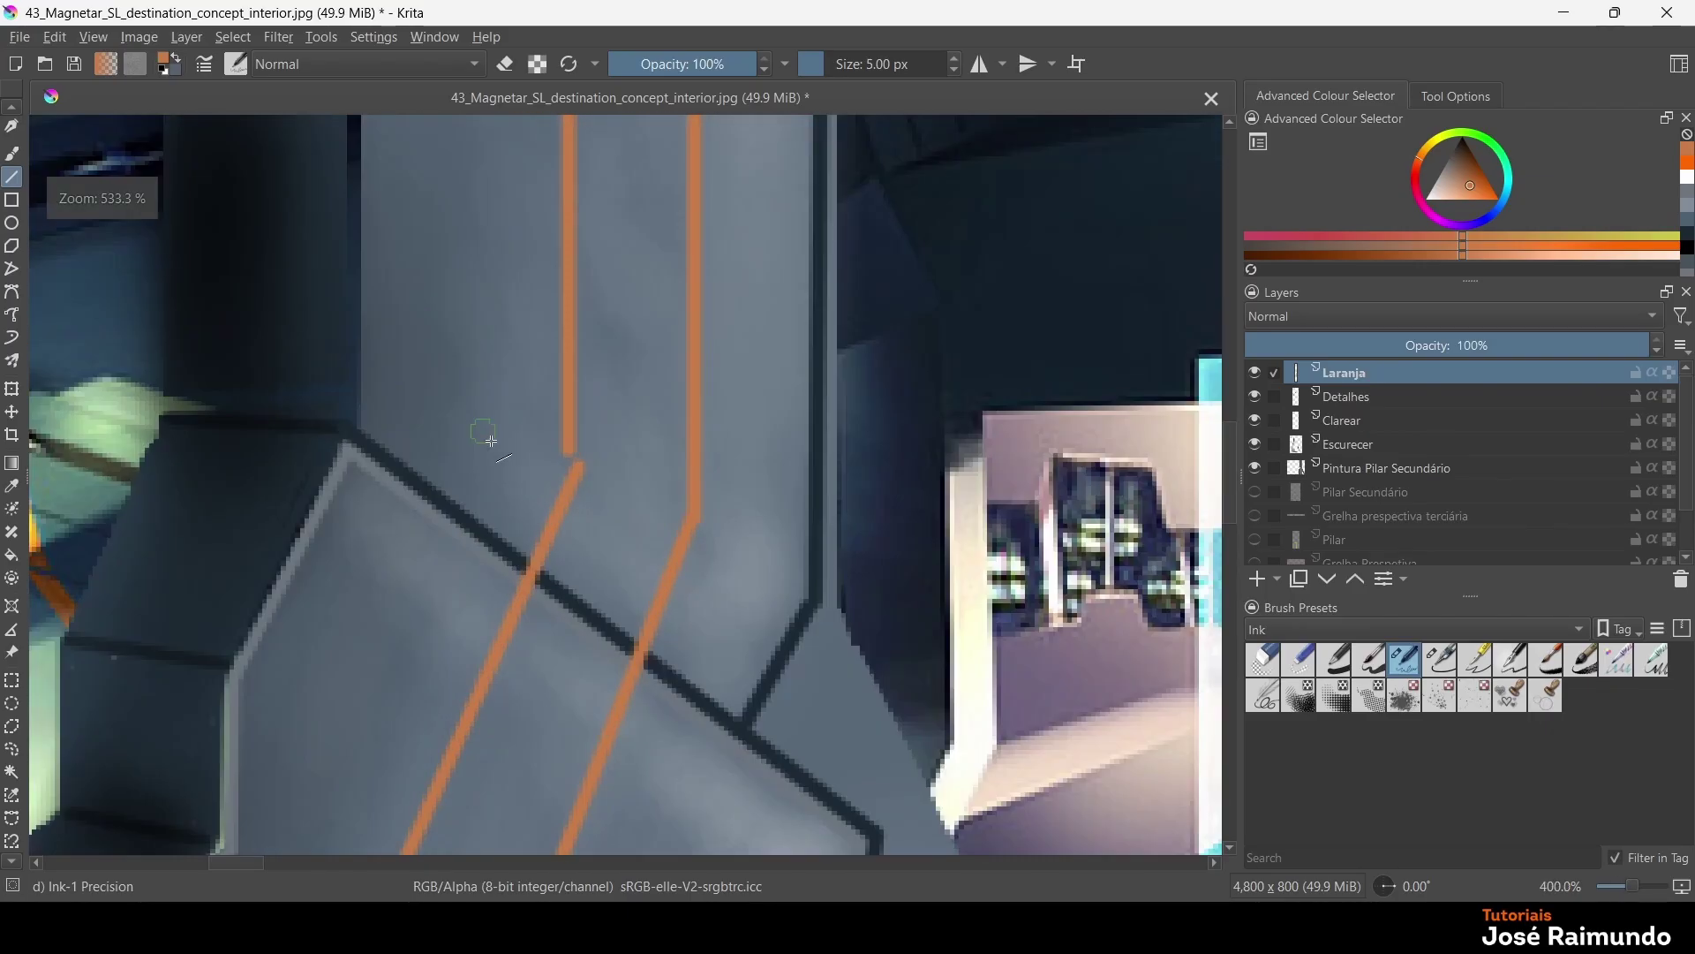
left_click_drag(573, 452, 662, 675)
left_click_drag(603, 512, 600, 456)
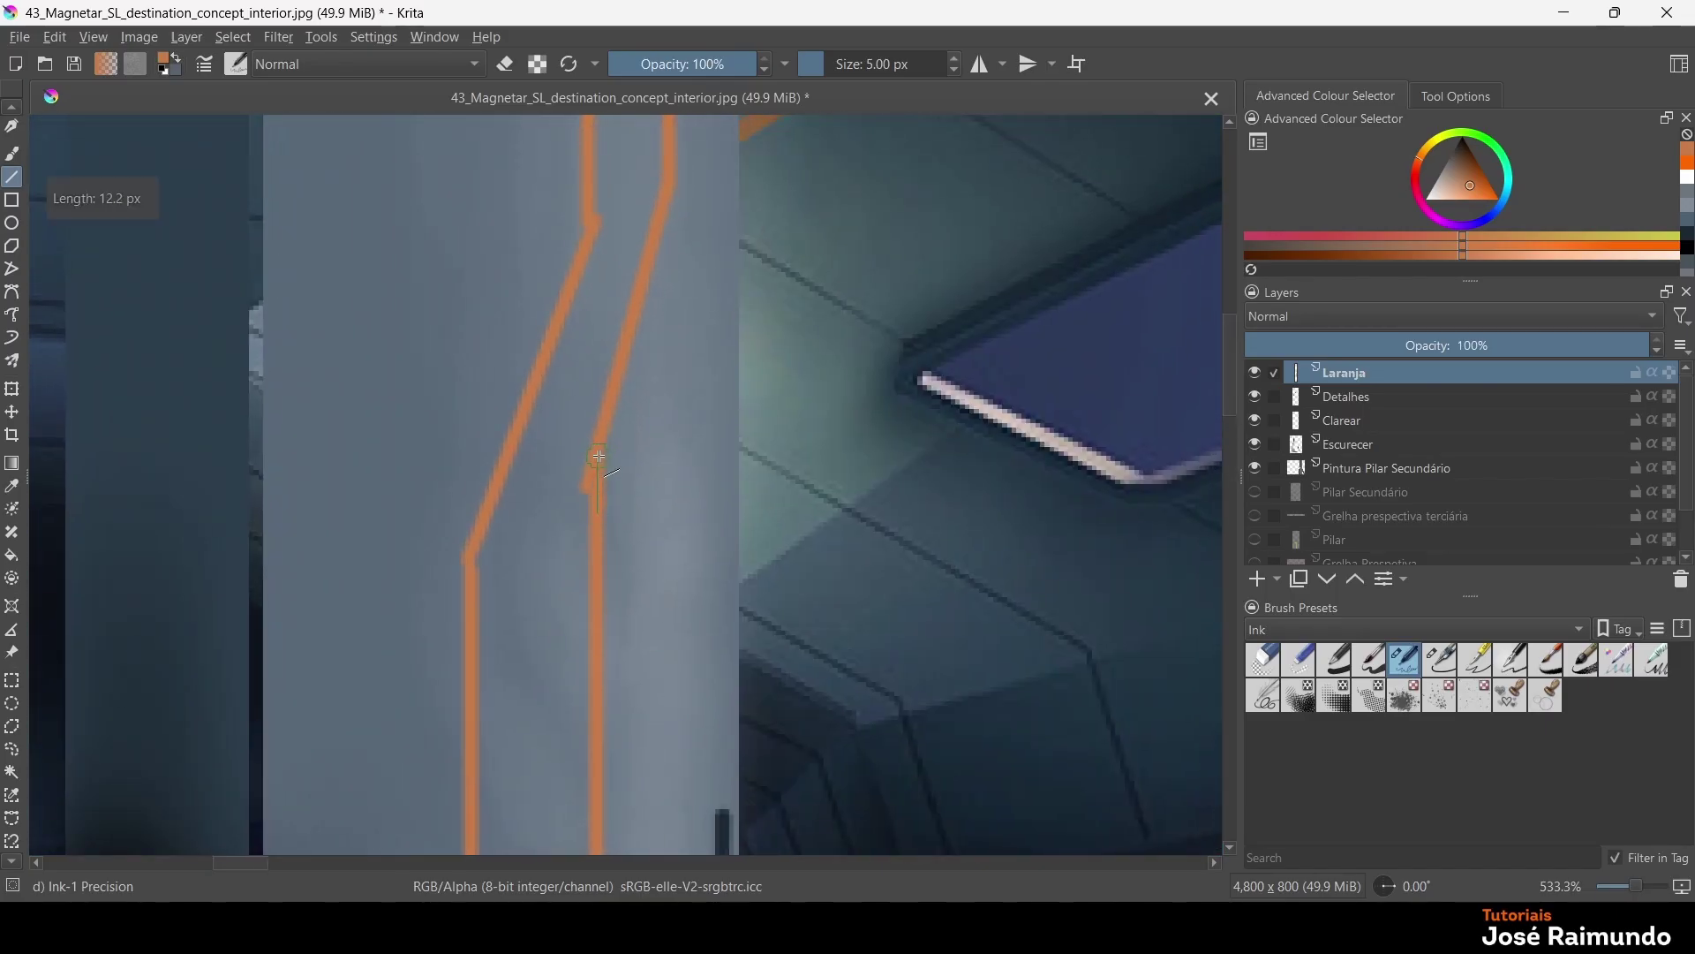
left_click_drag(512, 532, 516, 535)
scroll(579, 559, "up", 6)
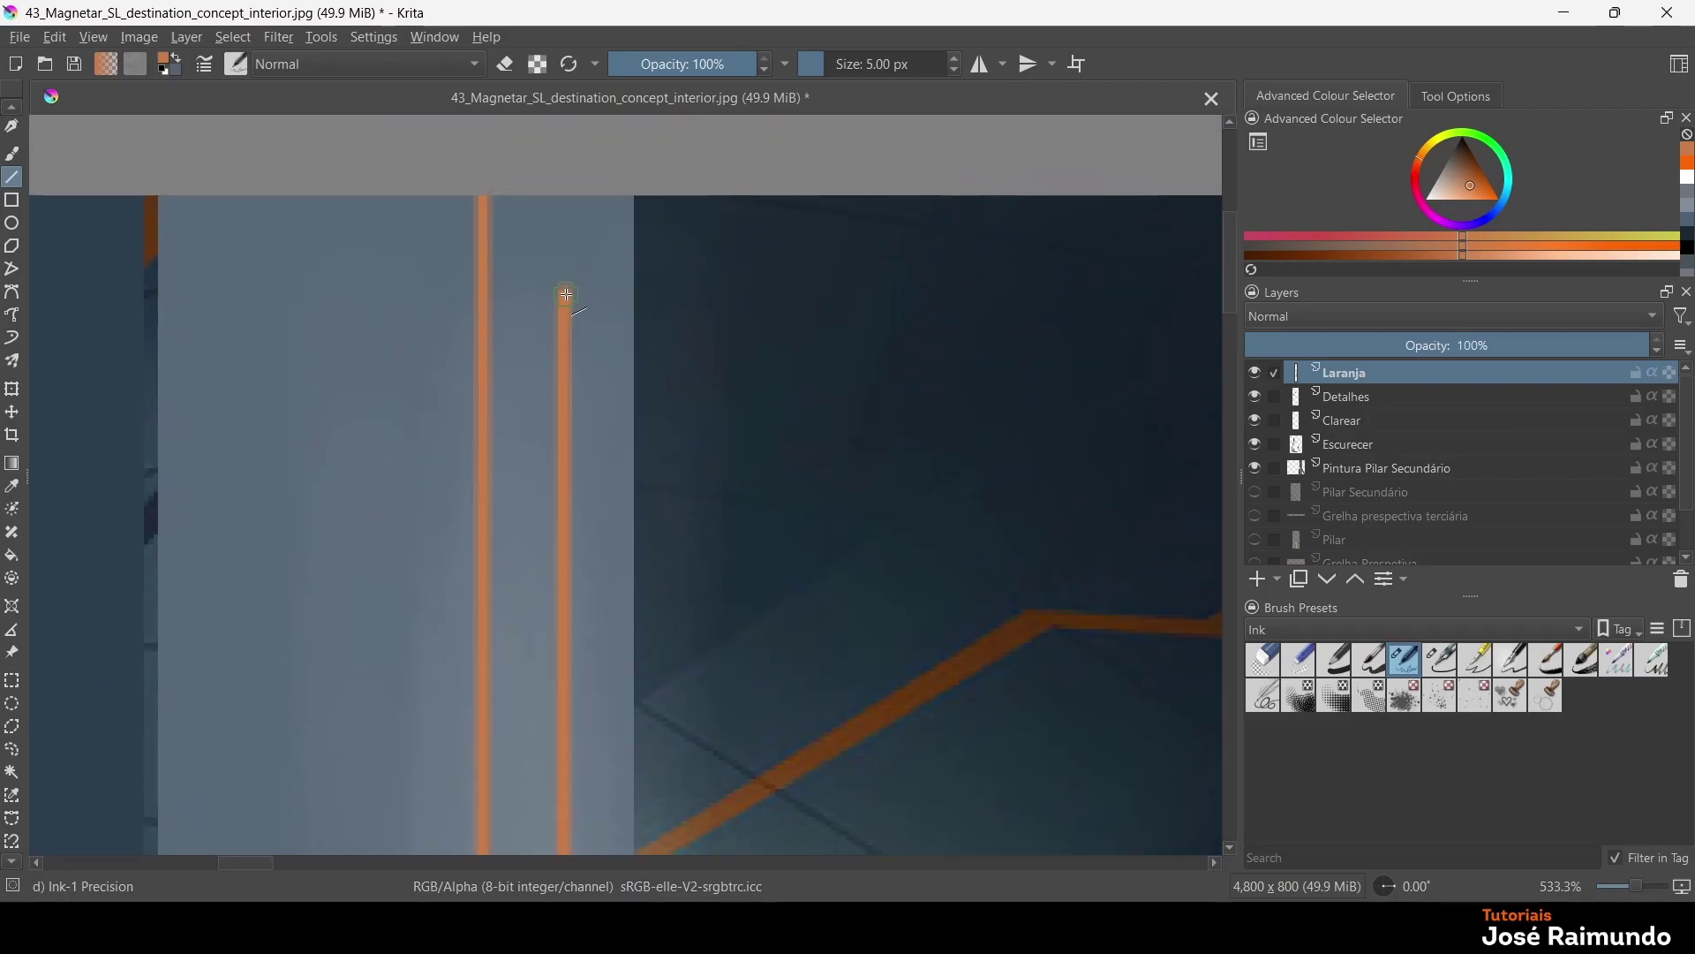
mouse_move(565, 297)
left_mouse_down()
mouse_move(575, 182)
mouse_move(565, 194)
mouse_move(593, 218)
left_mouse_up()
Fill the area enclosed by the two orange lines on the large pillar with the same muted orange
key("minus")
key("minus")
key("minus")
key("minus")
key("minus")
key("minus")
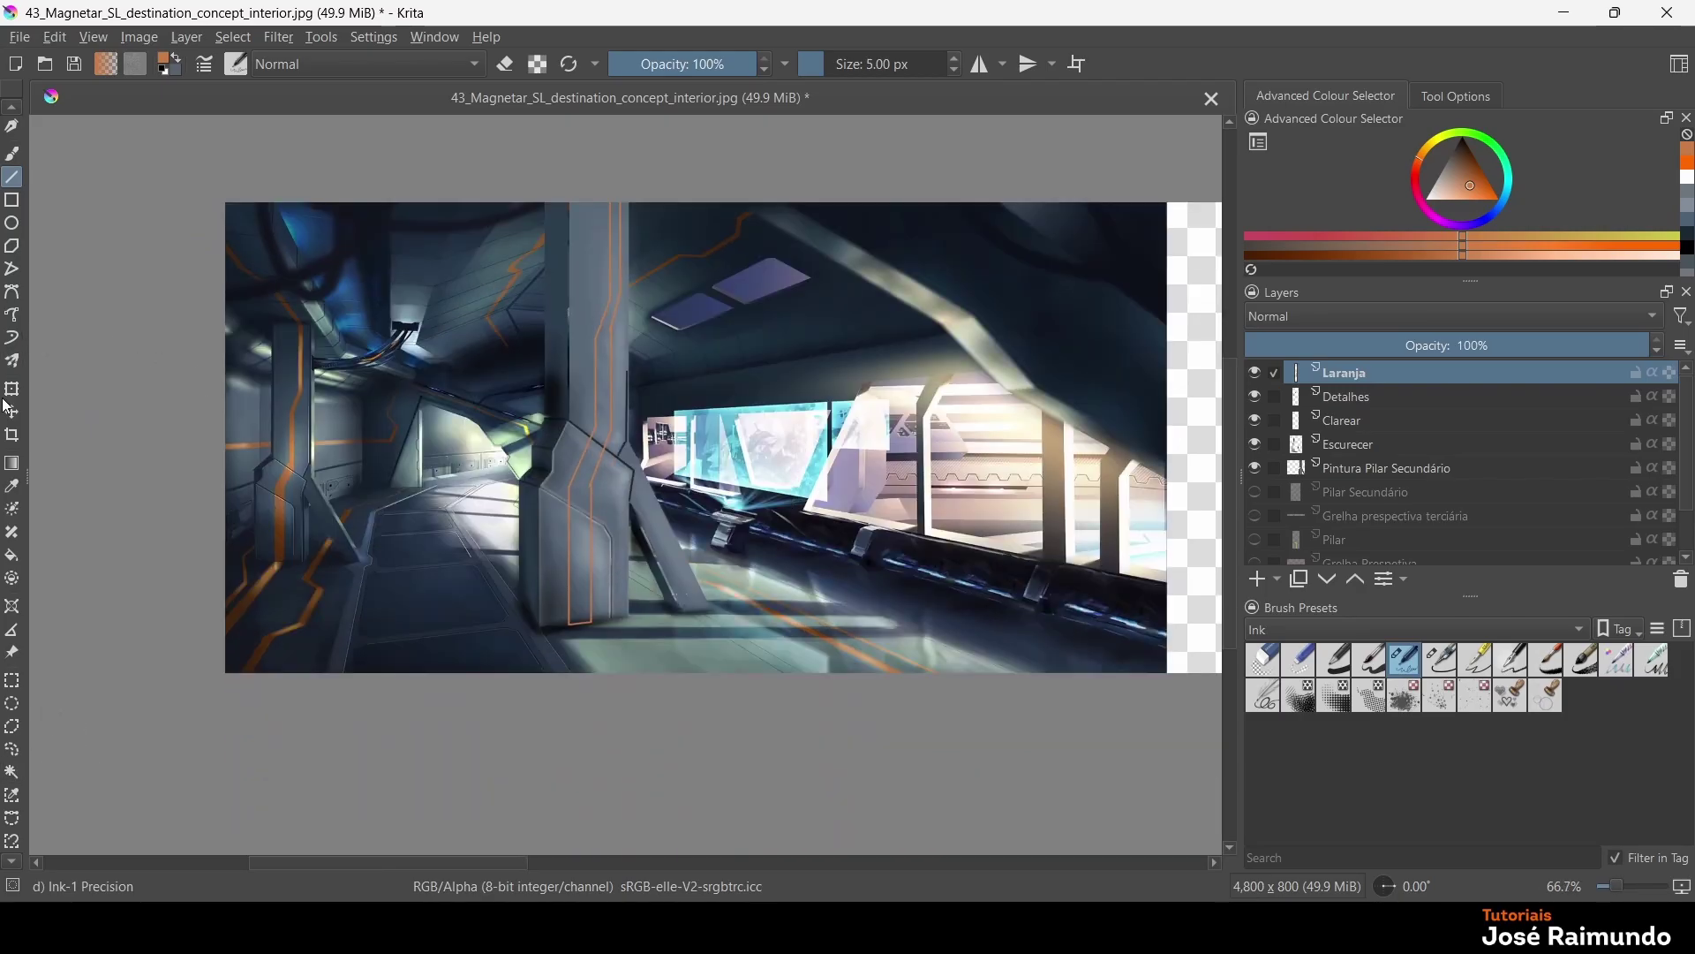
left_click(11, 556)
left_click(579, 565)
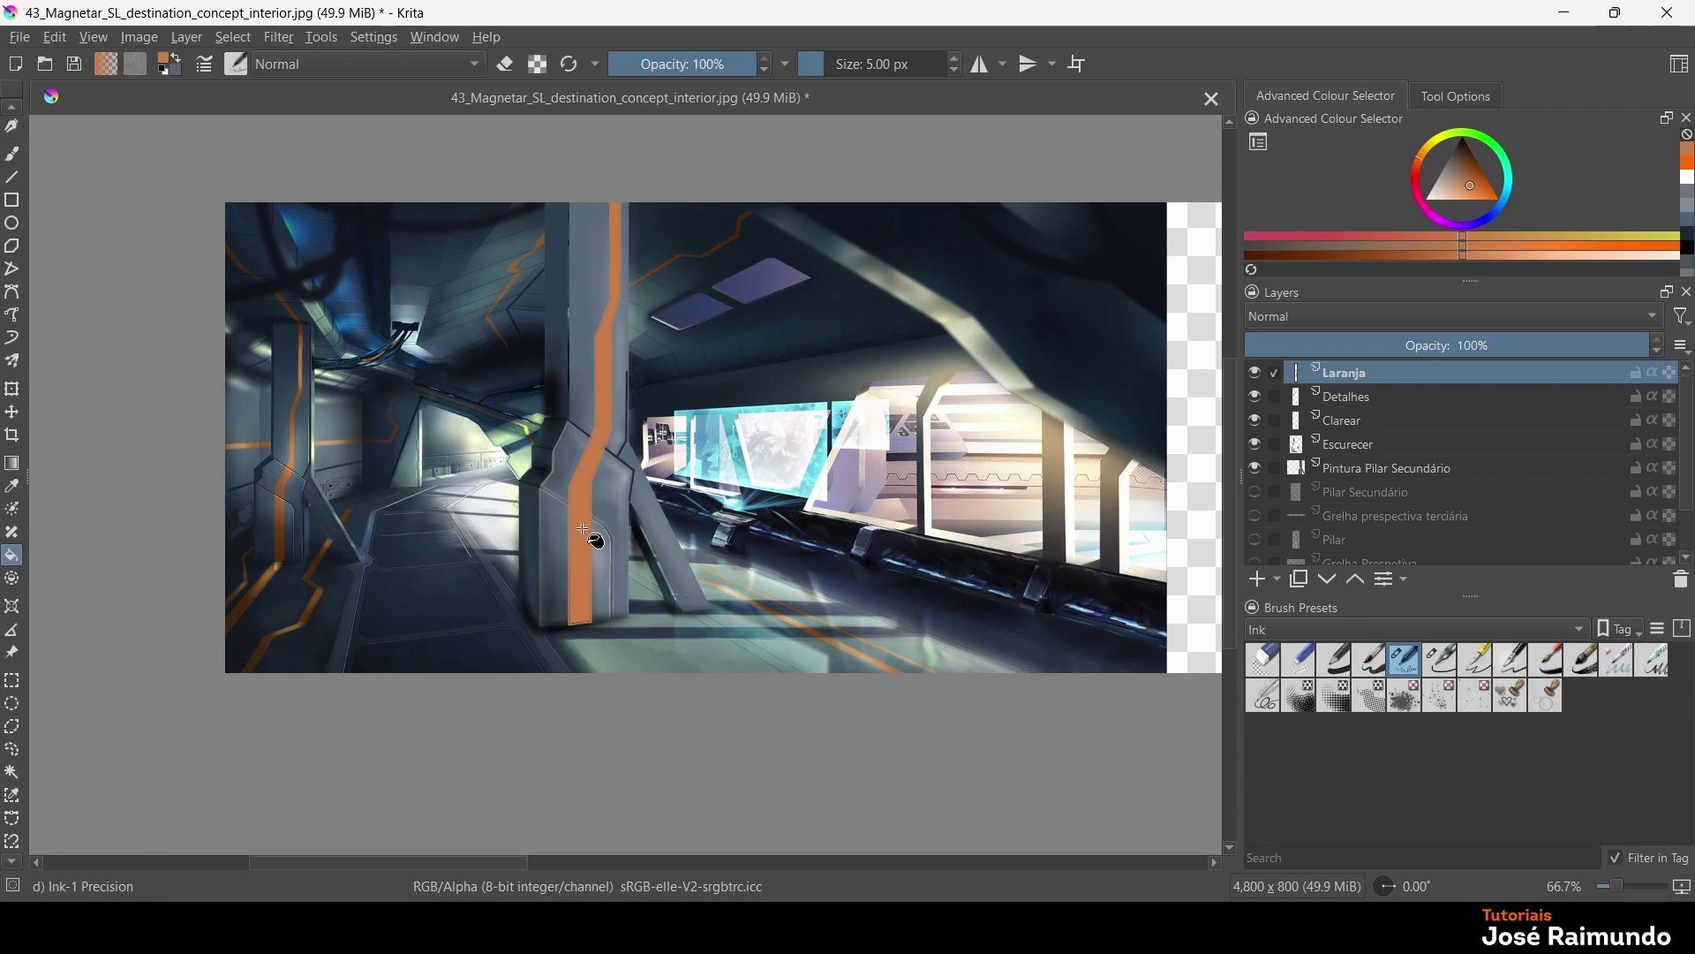
Paint over the thin unfilled seams inside the orange stripe around its lower bend with the 5 px freehand brush
scroll(570, 516, "up", 4)
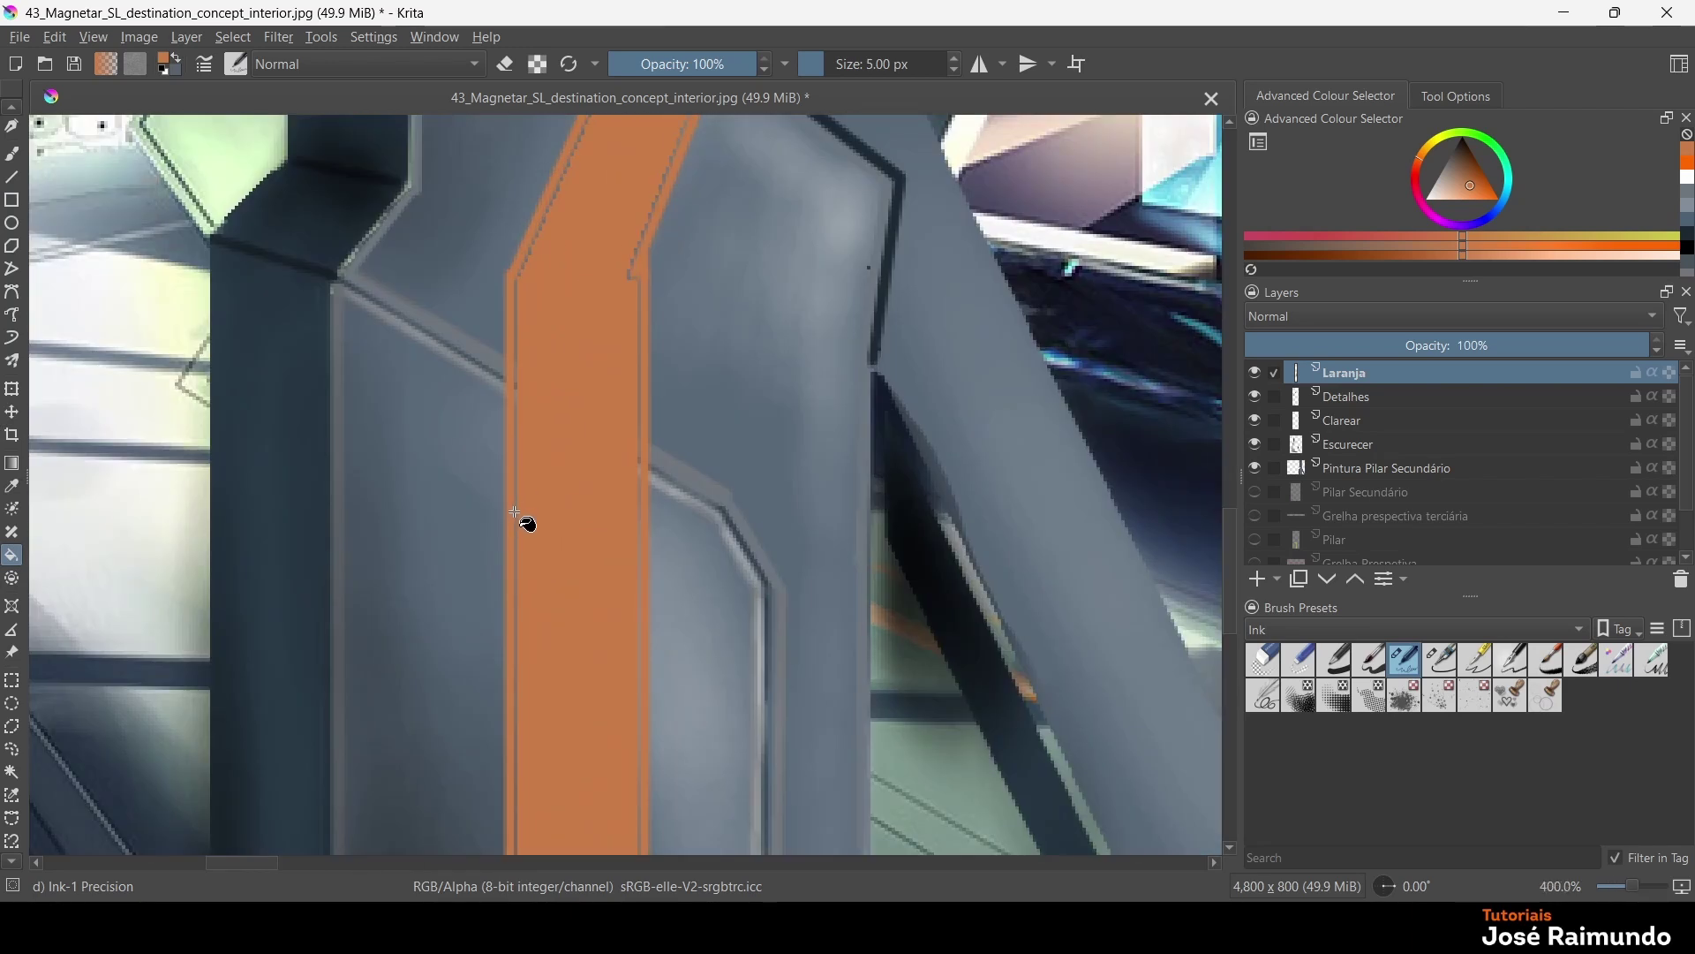
left_click(13, 155)
left_click_drag(641, 281, 635, 435)
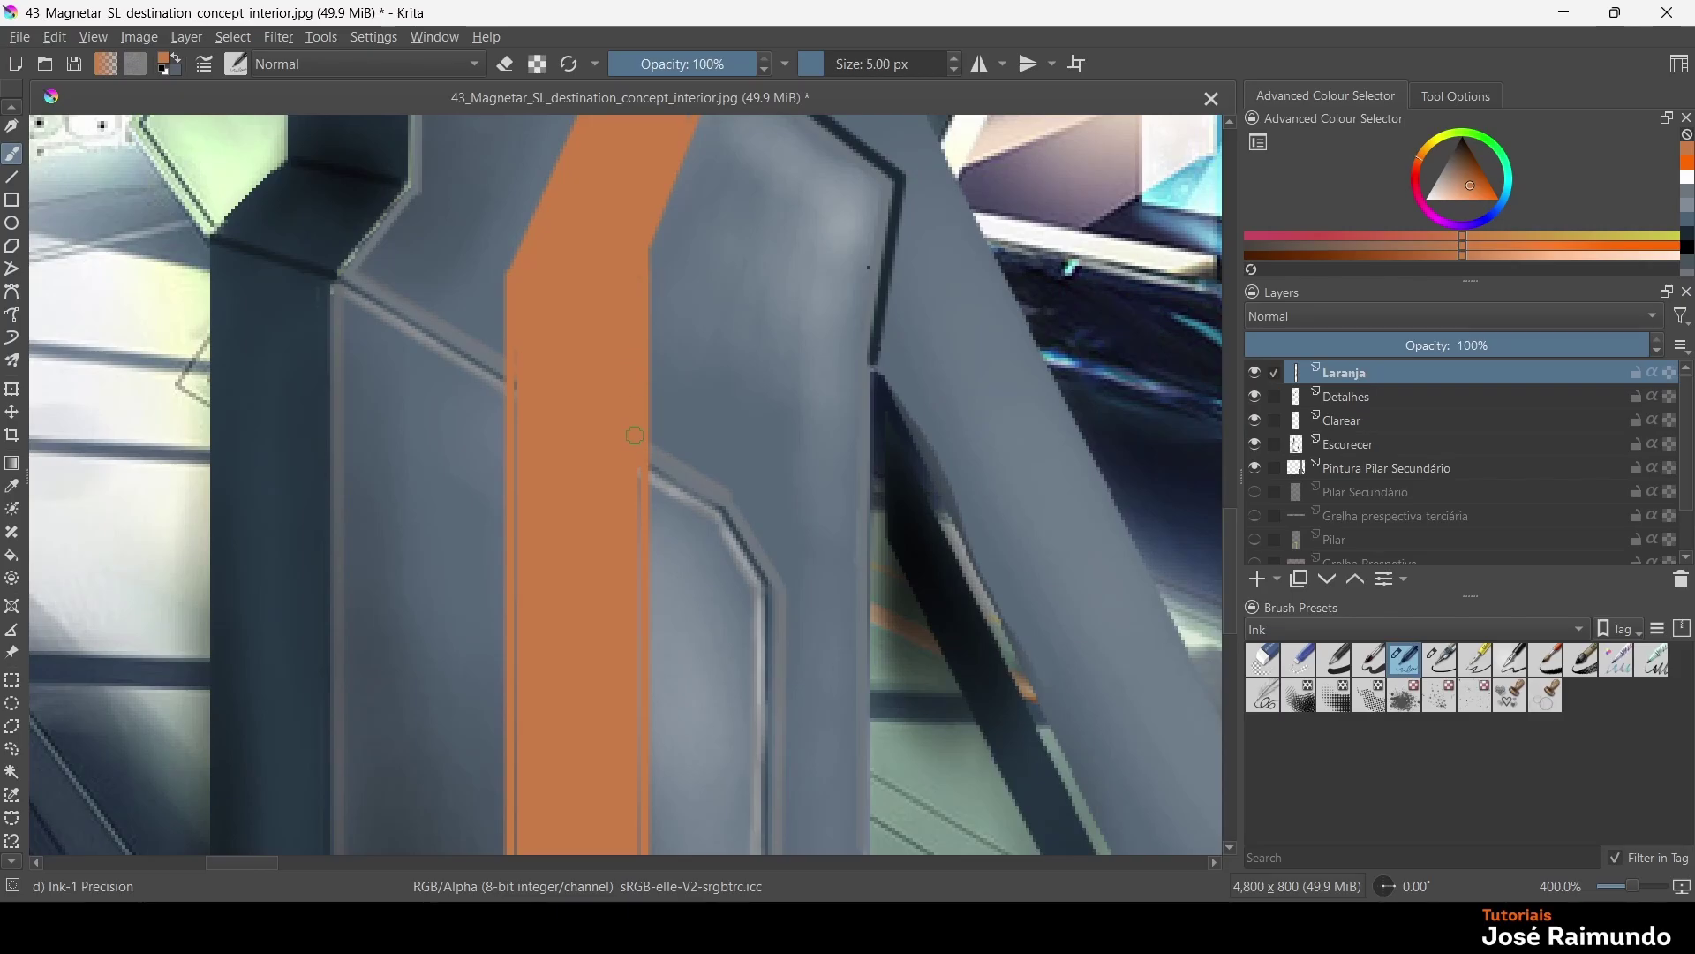
left_click_drag(525, 436, 521, 364)
left_click_drag(522, 442, 521, 477)
left_click_drag(520, 680, 523, 750)
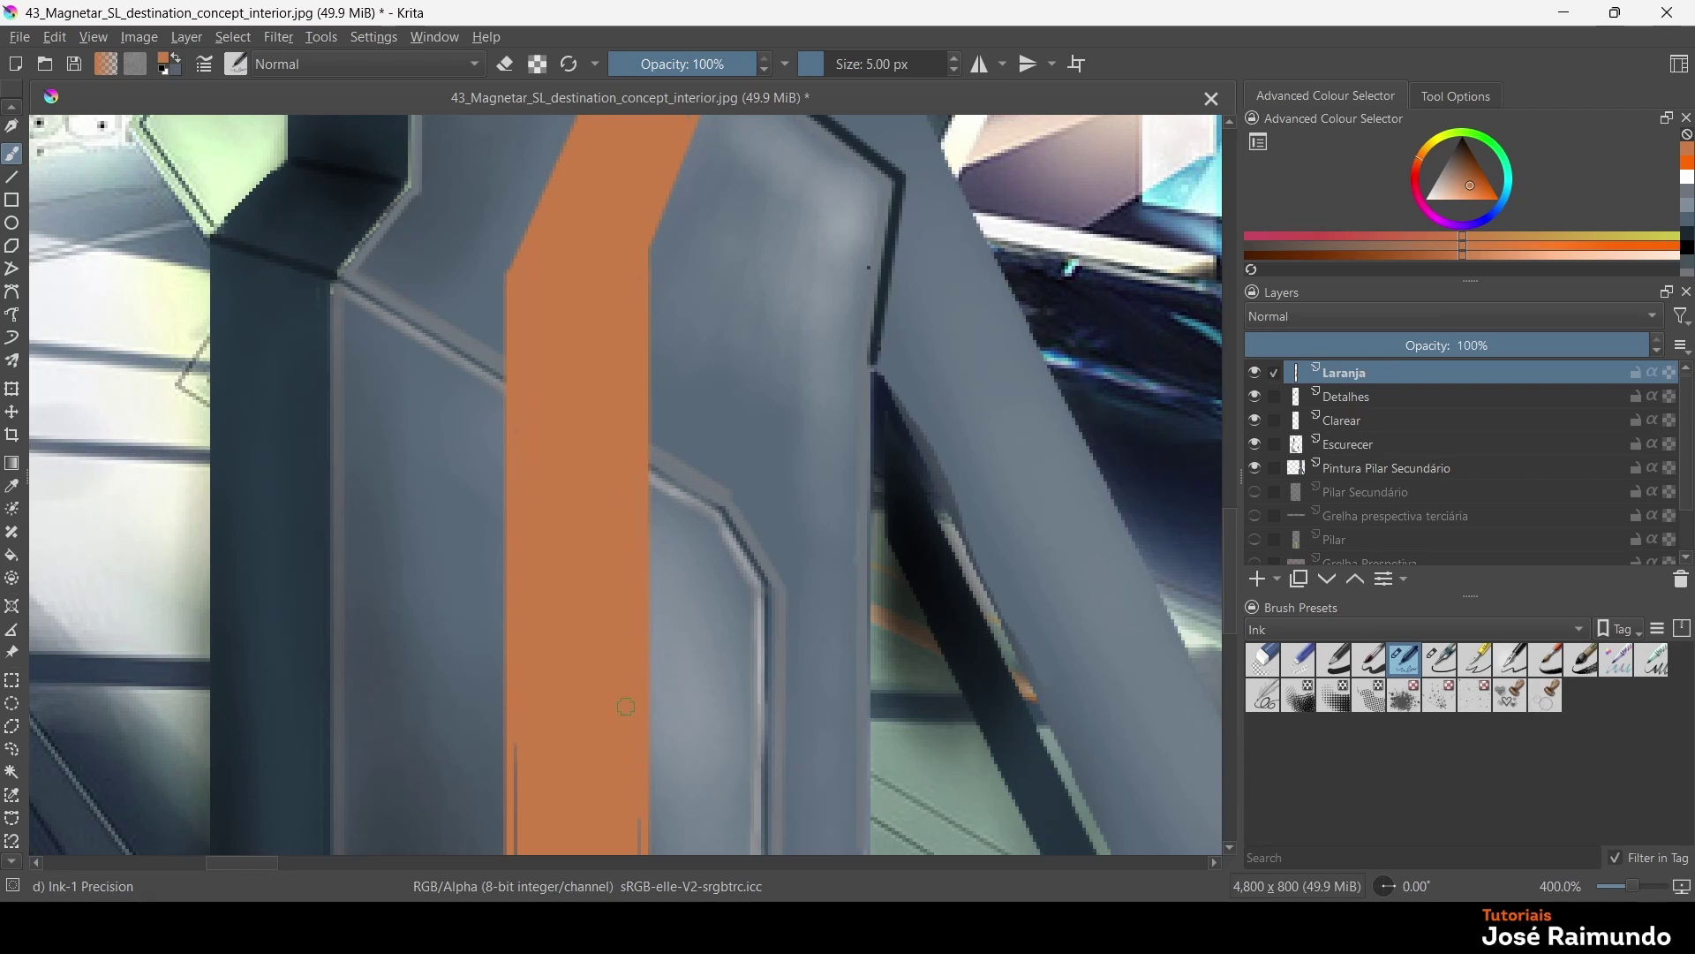
Paint over the remaining unfilled seams along both sides and the lower end of the orange stripe at the pillar's base
scroll(327, 692, "down", 4)
scroll(598, 340, "up", 2)
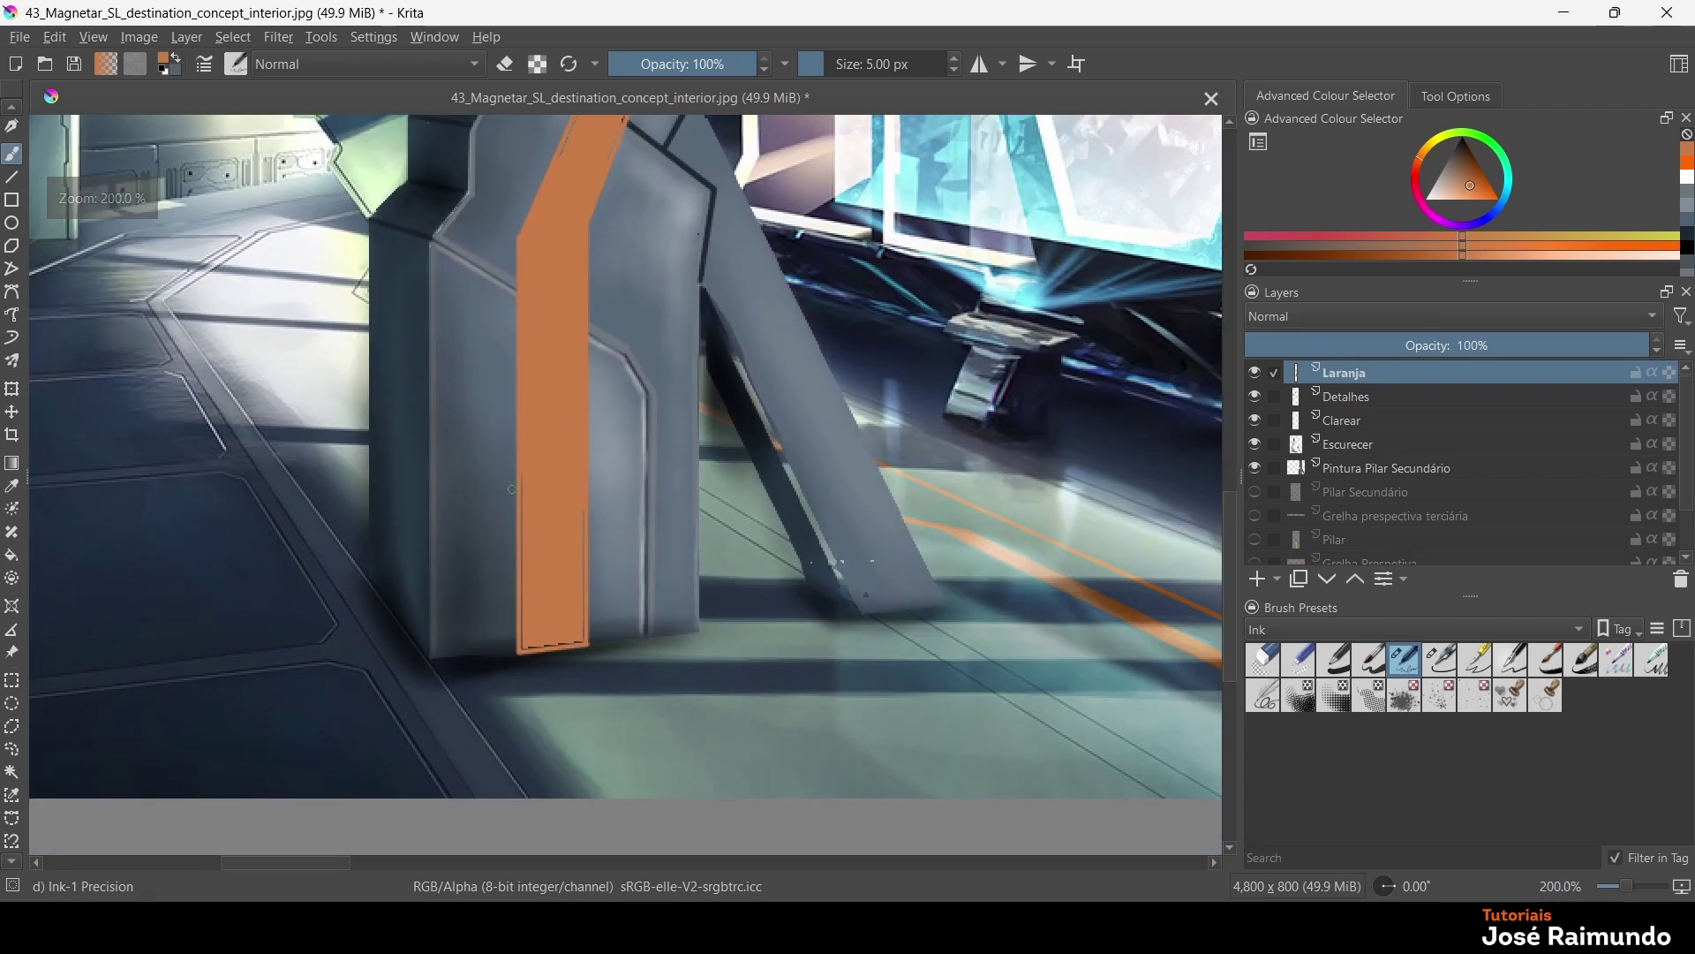
scroll(547, 530, "up", 2)
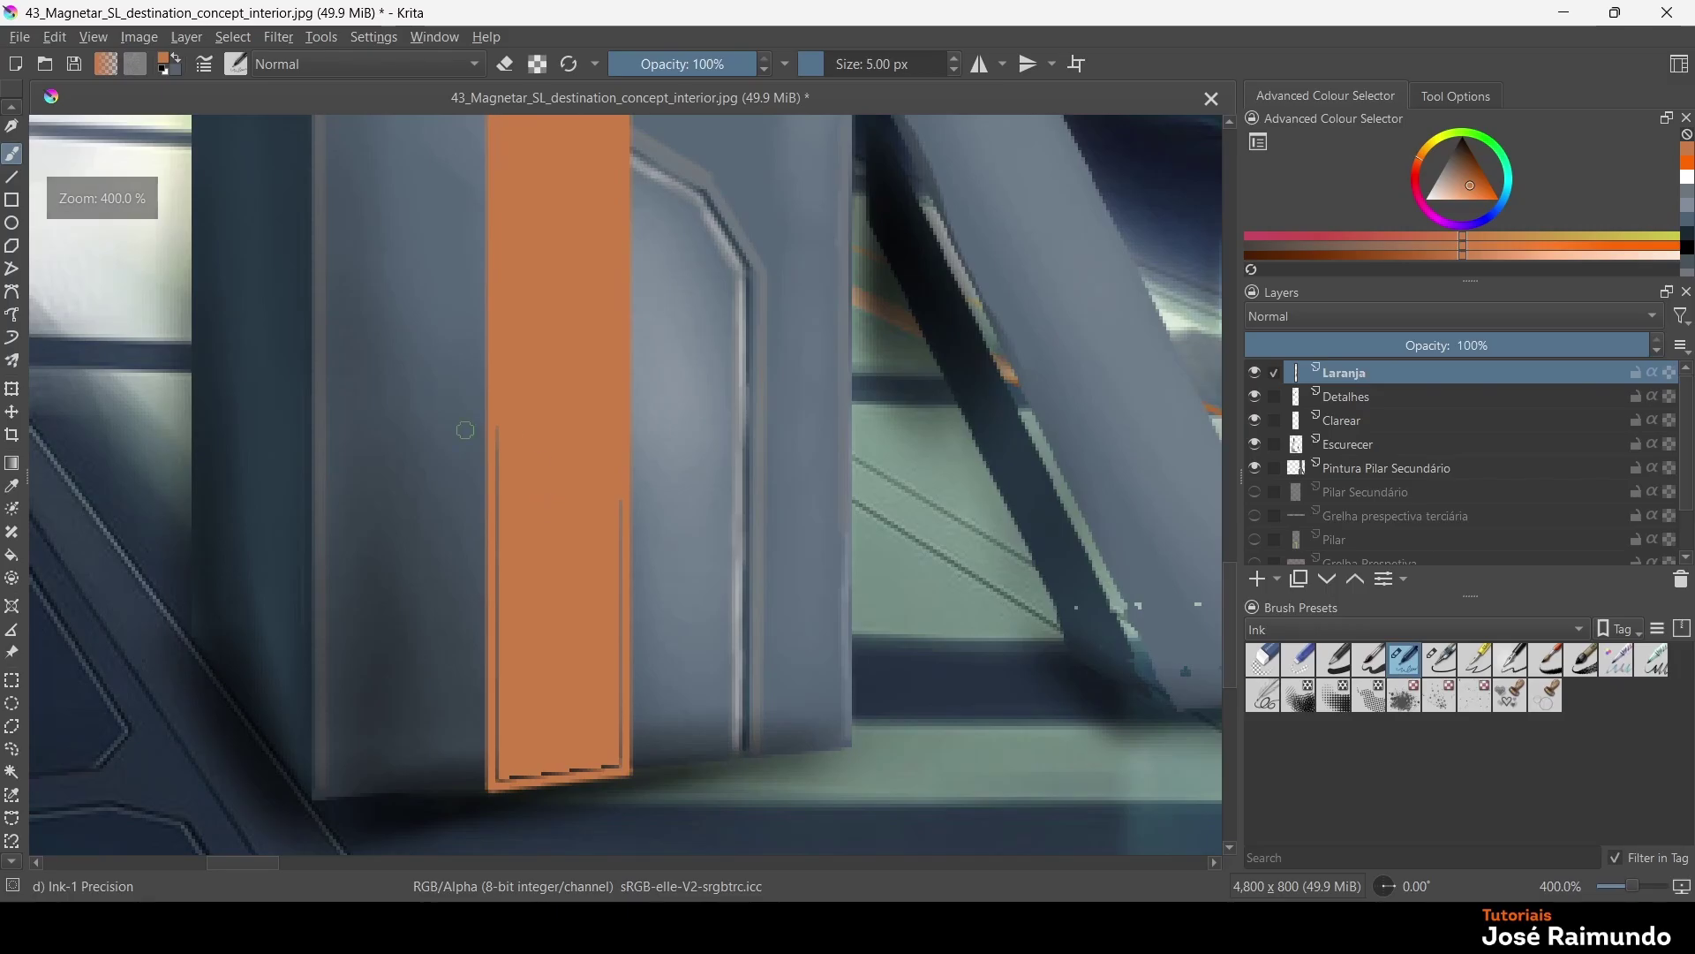
left_click_drag(497, 427, 498, 521)
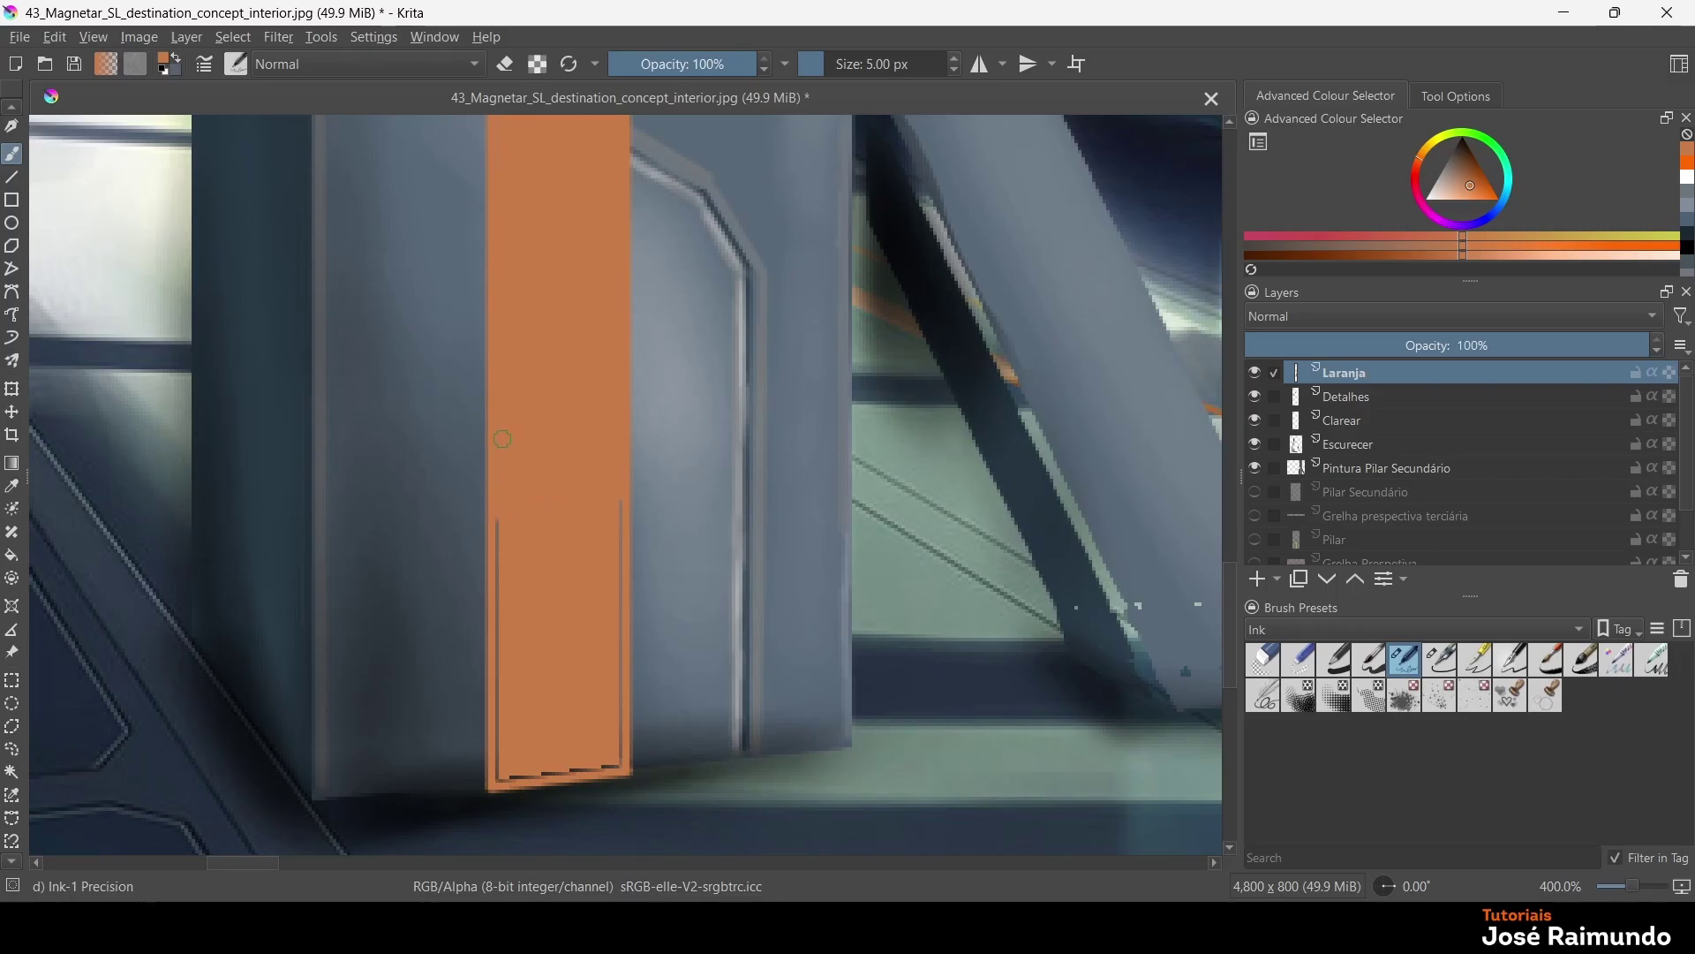
left_click_drag(498, 583, 496, 464)
left_click_drag(501, 646, 503, 752)
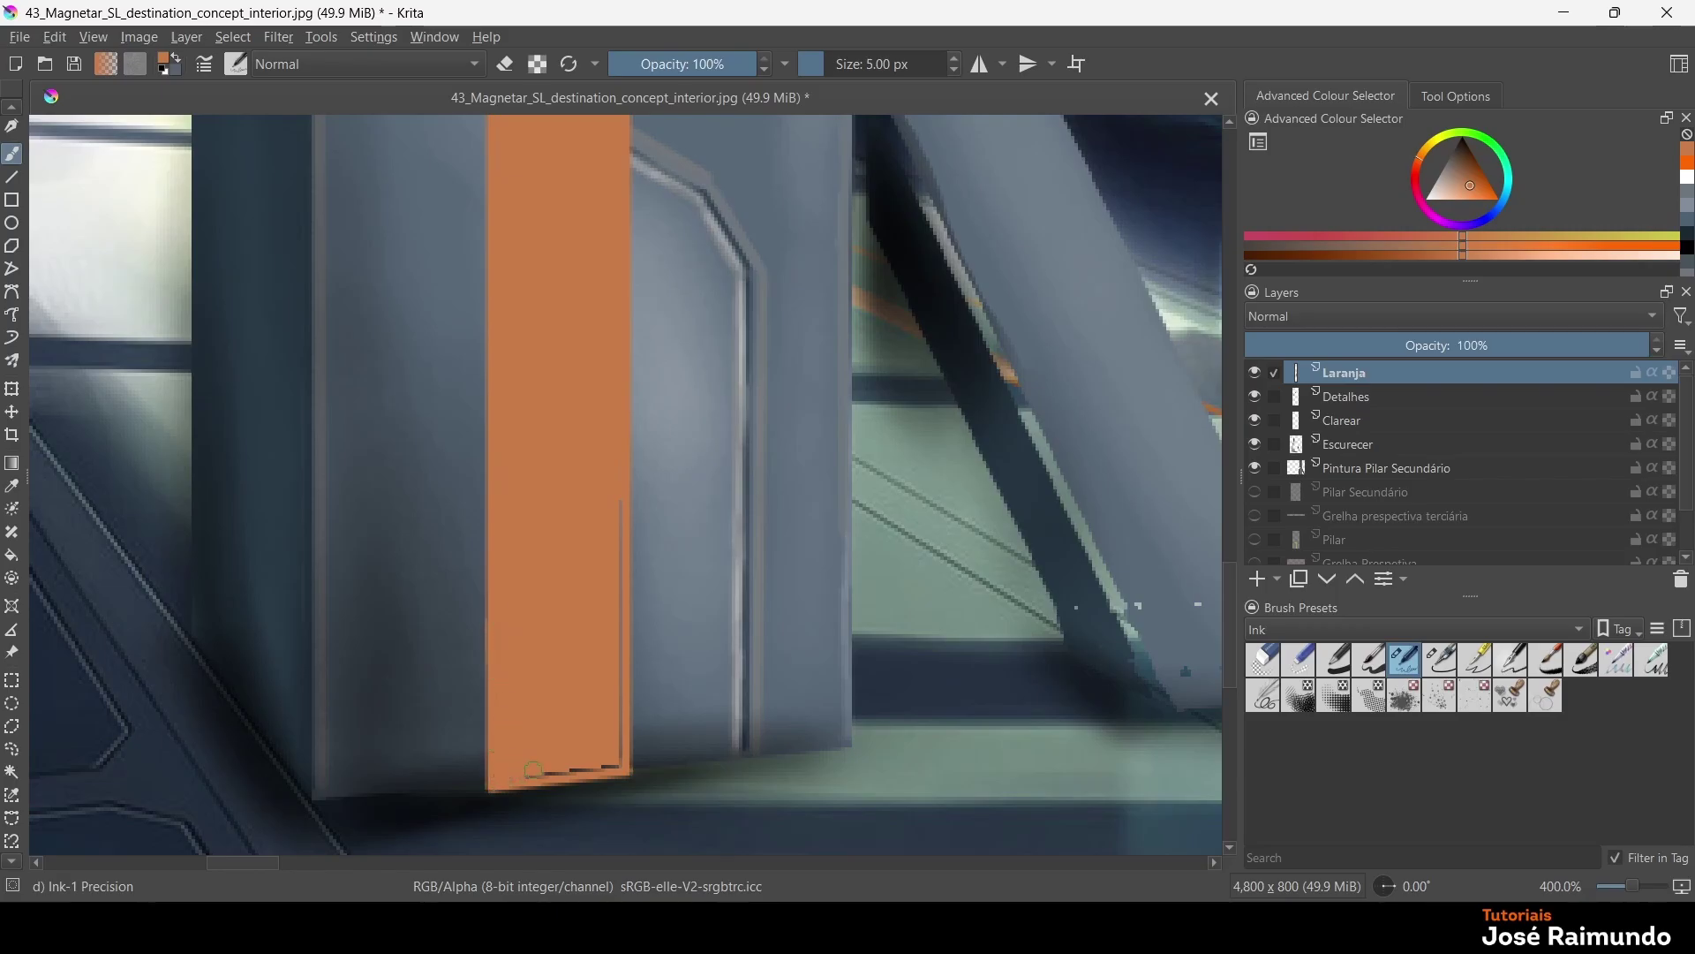
left_click_drag(566, 767, 615, 759)
left_click_drag(618, 756, 618, 512)
Move the Laranja layer below Escurecer, directly above Pintura Pilar Secundário
left_click_drag(1375, 368, 1383, 465)
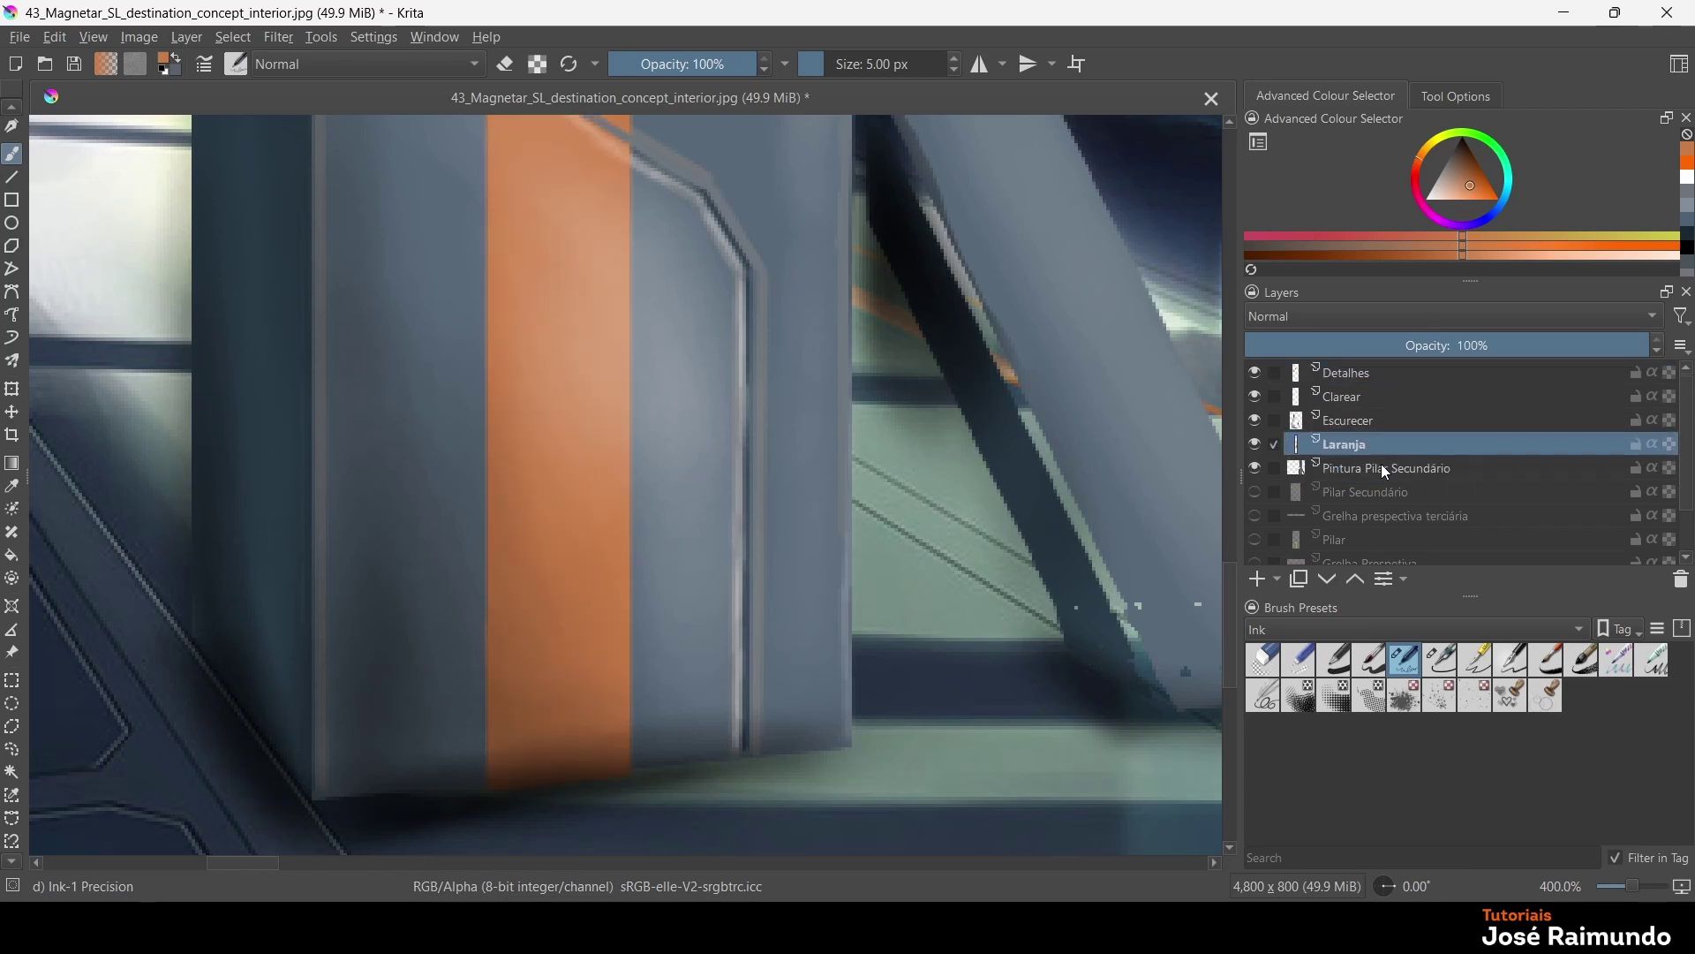
scroll(748, 387, "down", 3)
left_click_drag(765, 352, 643, 565)
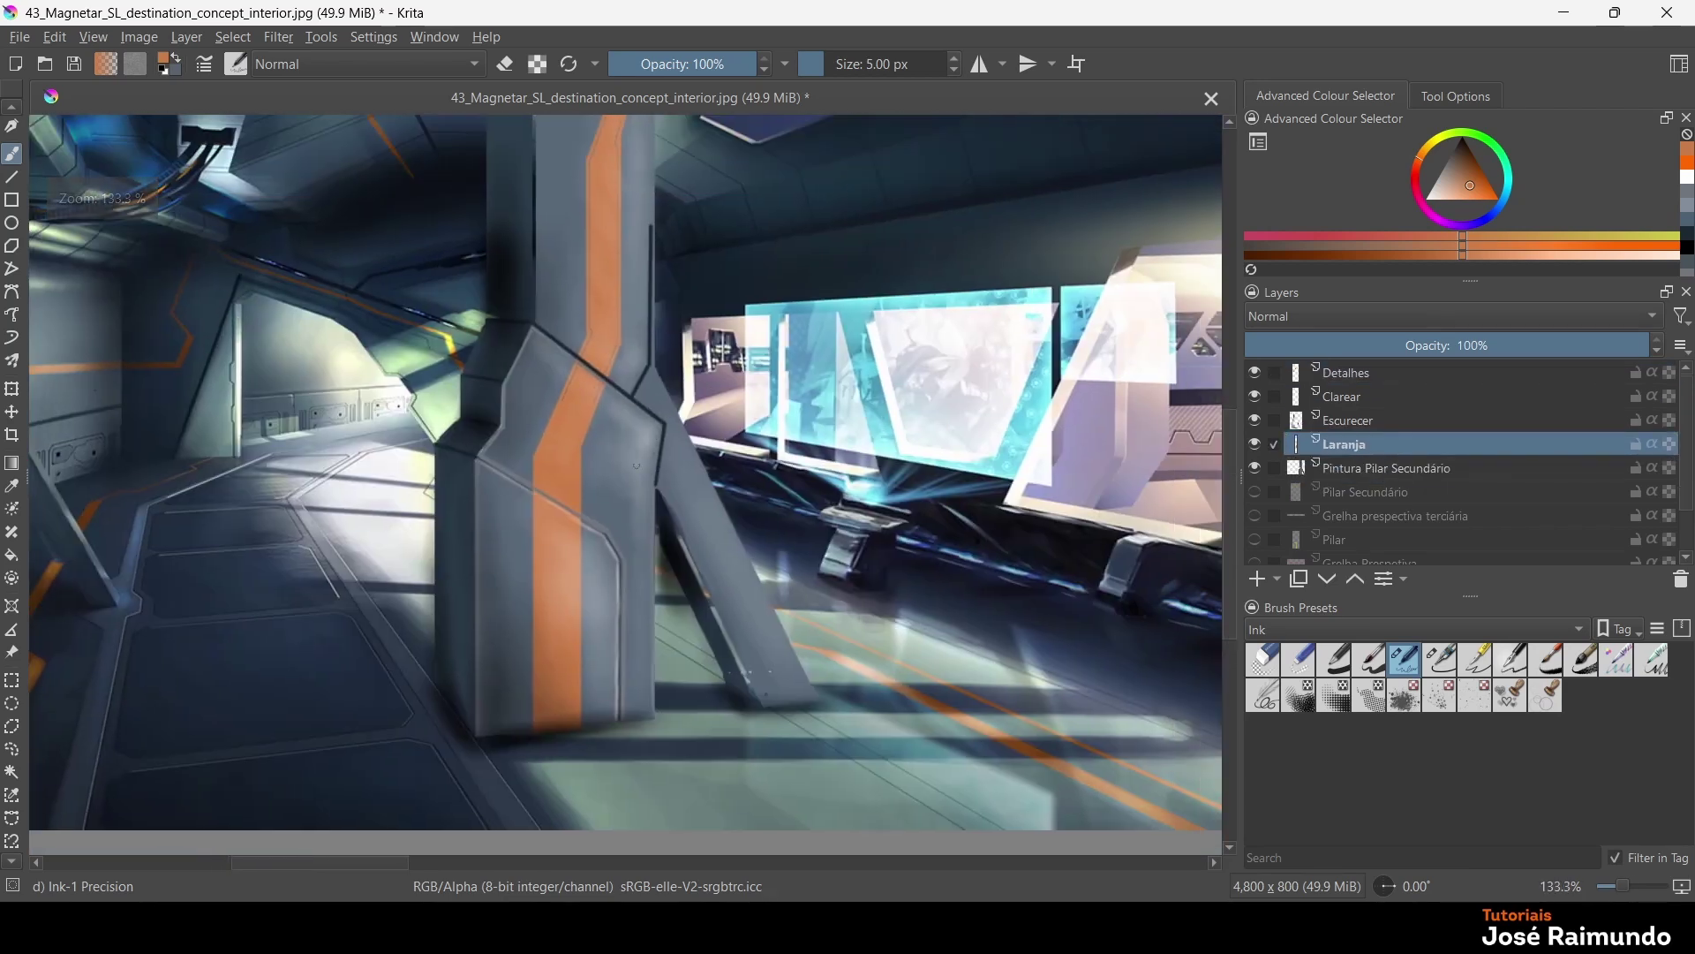
Paint over the unfilled seams in the orange stripe on the Laranja layer where it crosses the dark slanted edge below the shaft
scroll(631, 424, "up", 1)
left_click_drag(631, 421, 653, 636)
scroll(848, 693, "up", 4)
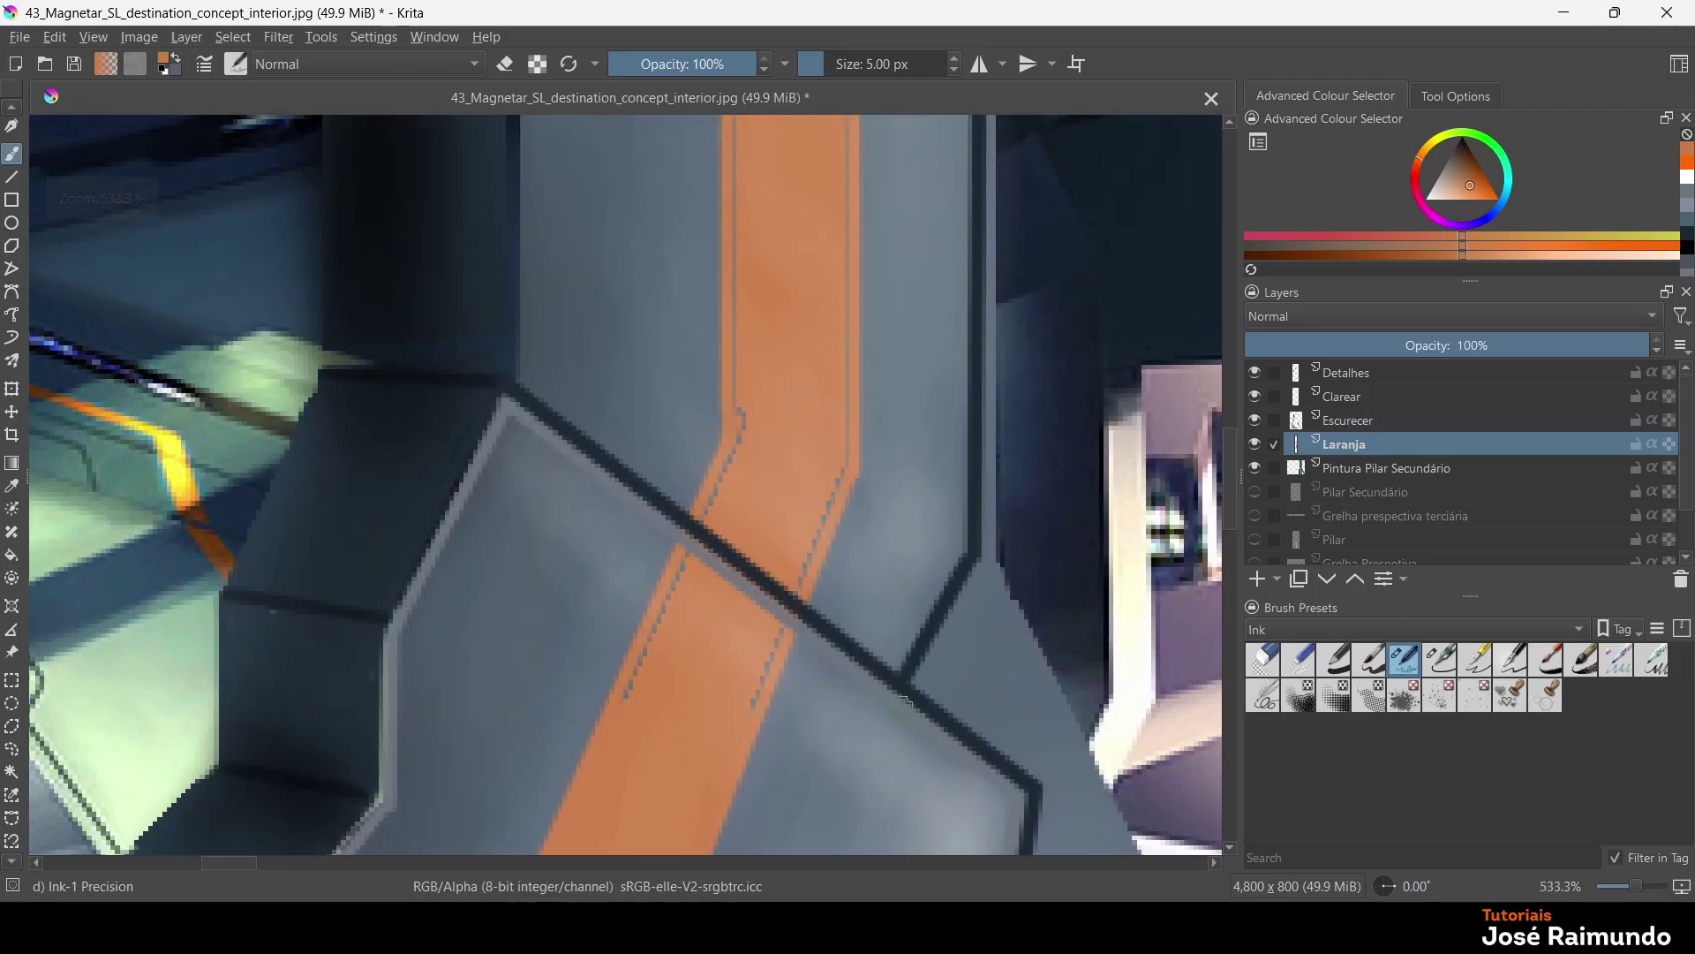
left_click(1412, 473)
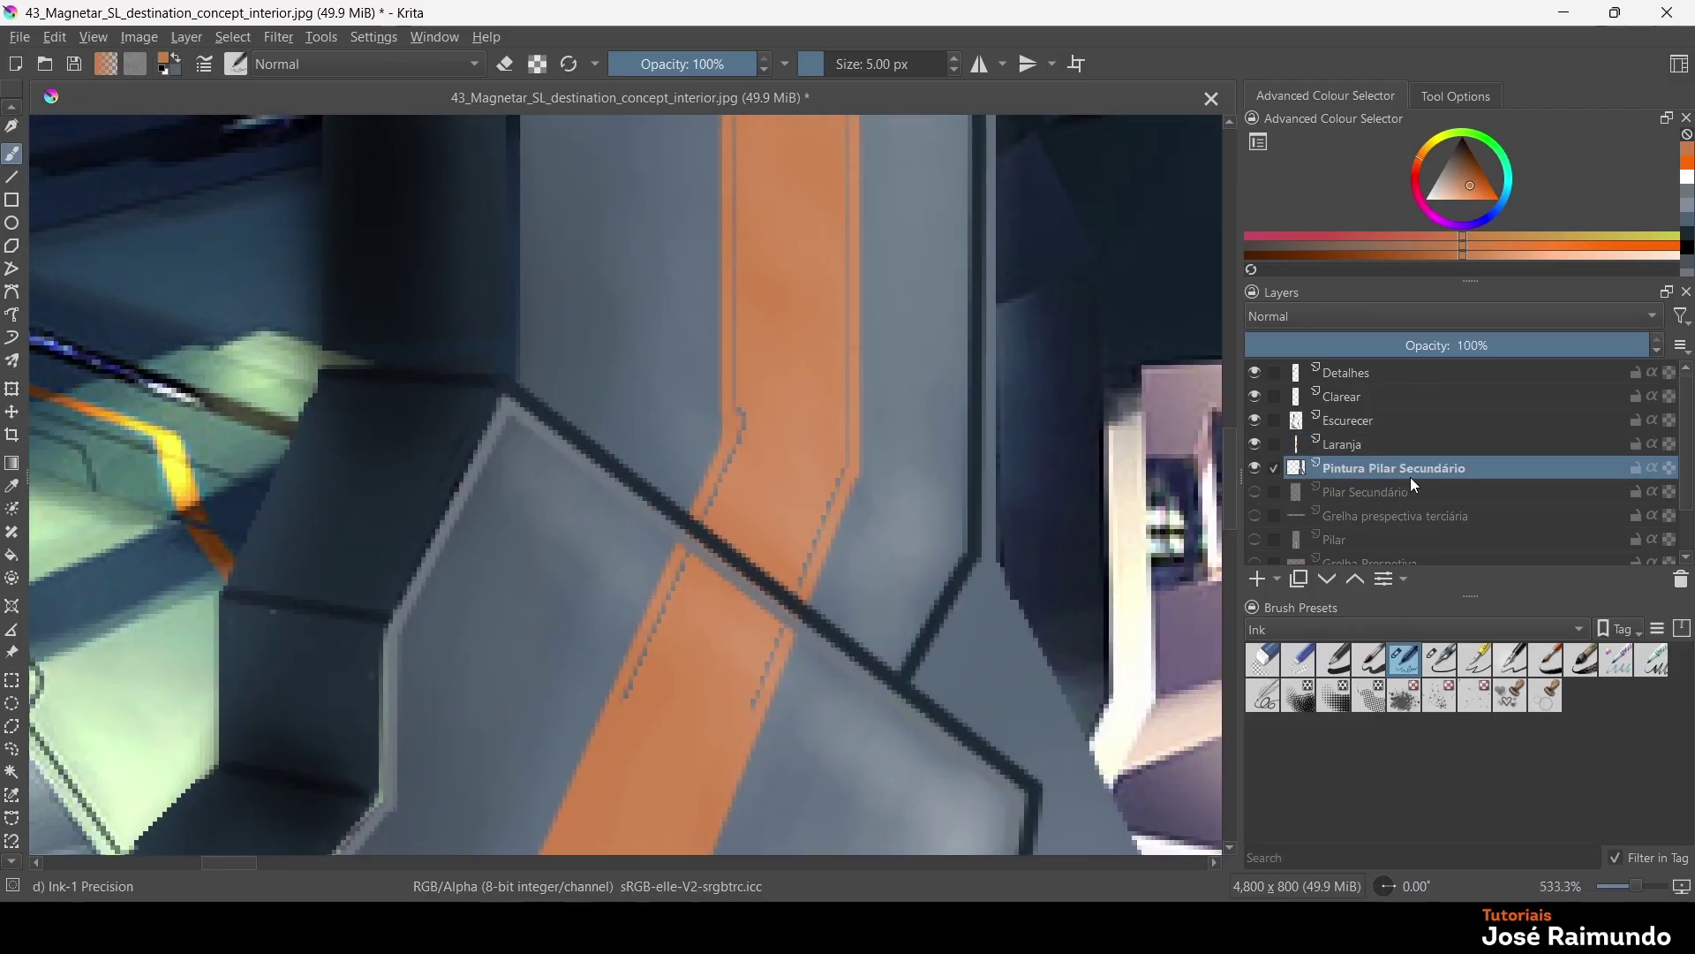
left_click(1356, 443)
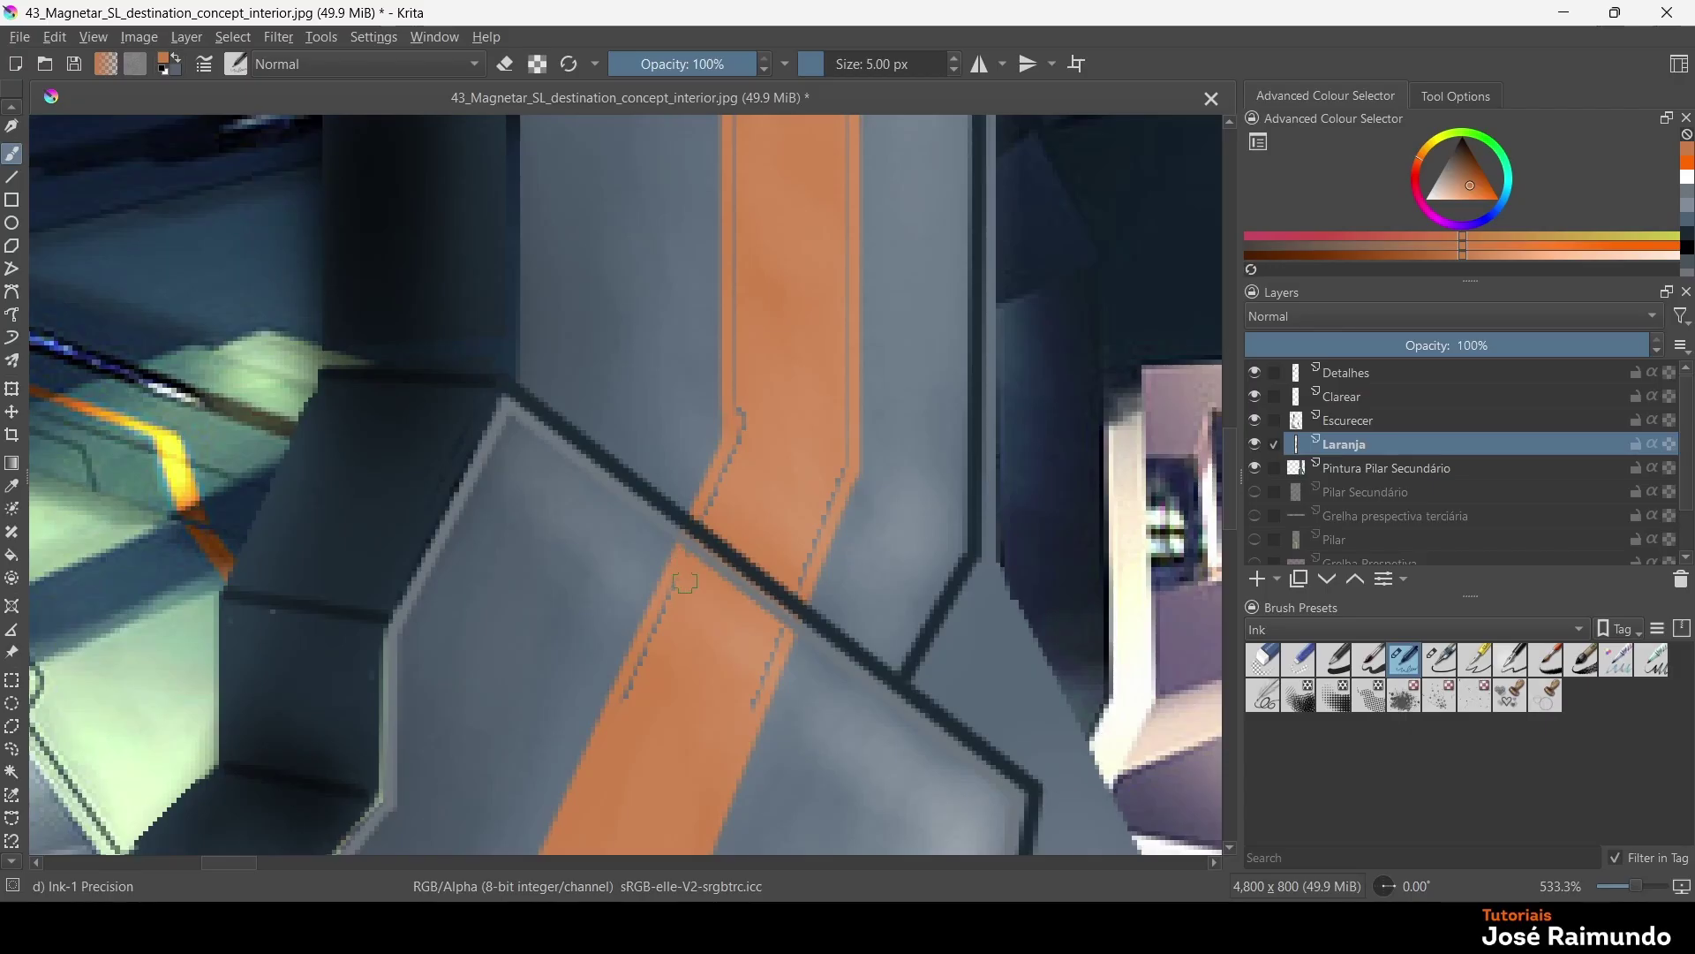
left_click_drag(685, 583, 626, 719)
mouse_move(781, 655)
left_mouse_down()
mouse_move(753, 677)
mouse_move(772, 644)
mouse_move(745, 685)
mouse_move(825, 485)
mouse_move(810, 529)
left_mouse_up()
mouse_move(762, 464)
left_mouse_down()
mouse_move(760, 402)
mouse_move(743, 402)
mouse_move(717, 500)
left_mouse_up()
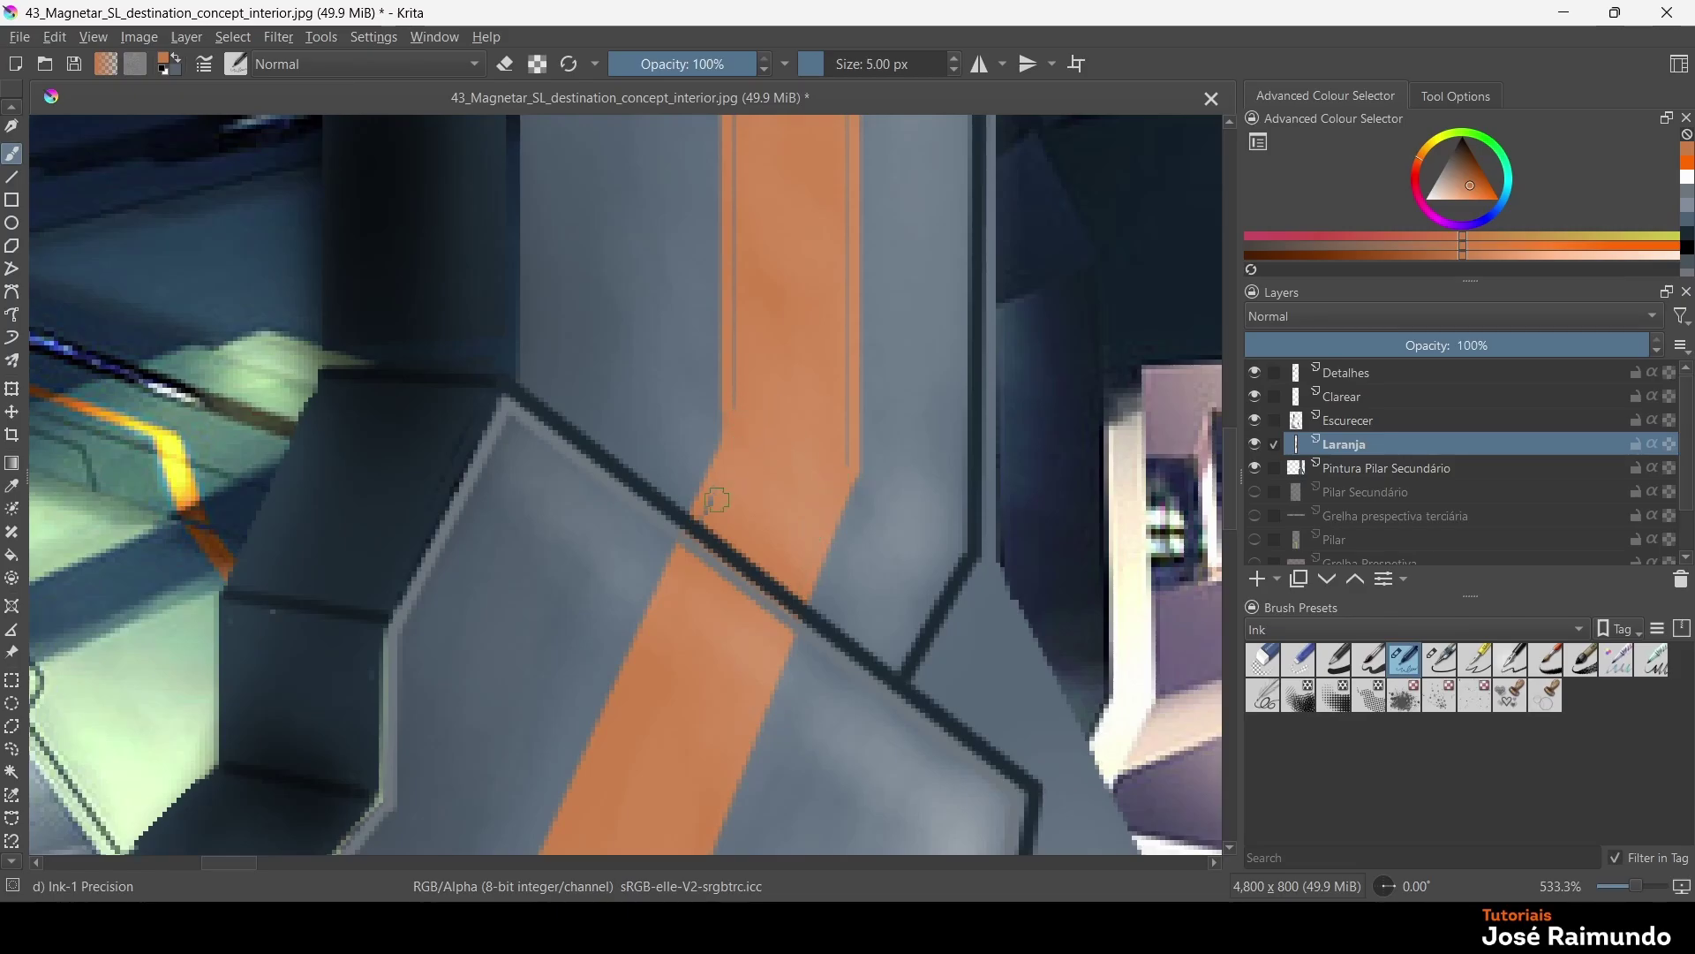
mouse_move(746, 212)
left_mouse_down()
mouse_move(742, 408)
mouse_move(784, 338)
mouse_move(830, 469)
mouse_move(841, 187)
mouse_move(741, 131)
mouse_move(741, 186)
left_mouse_up()
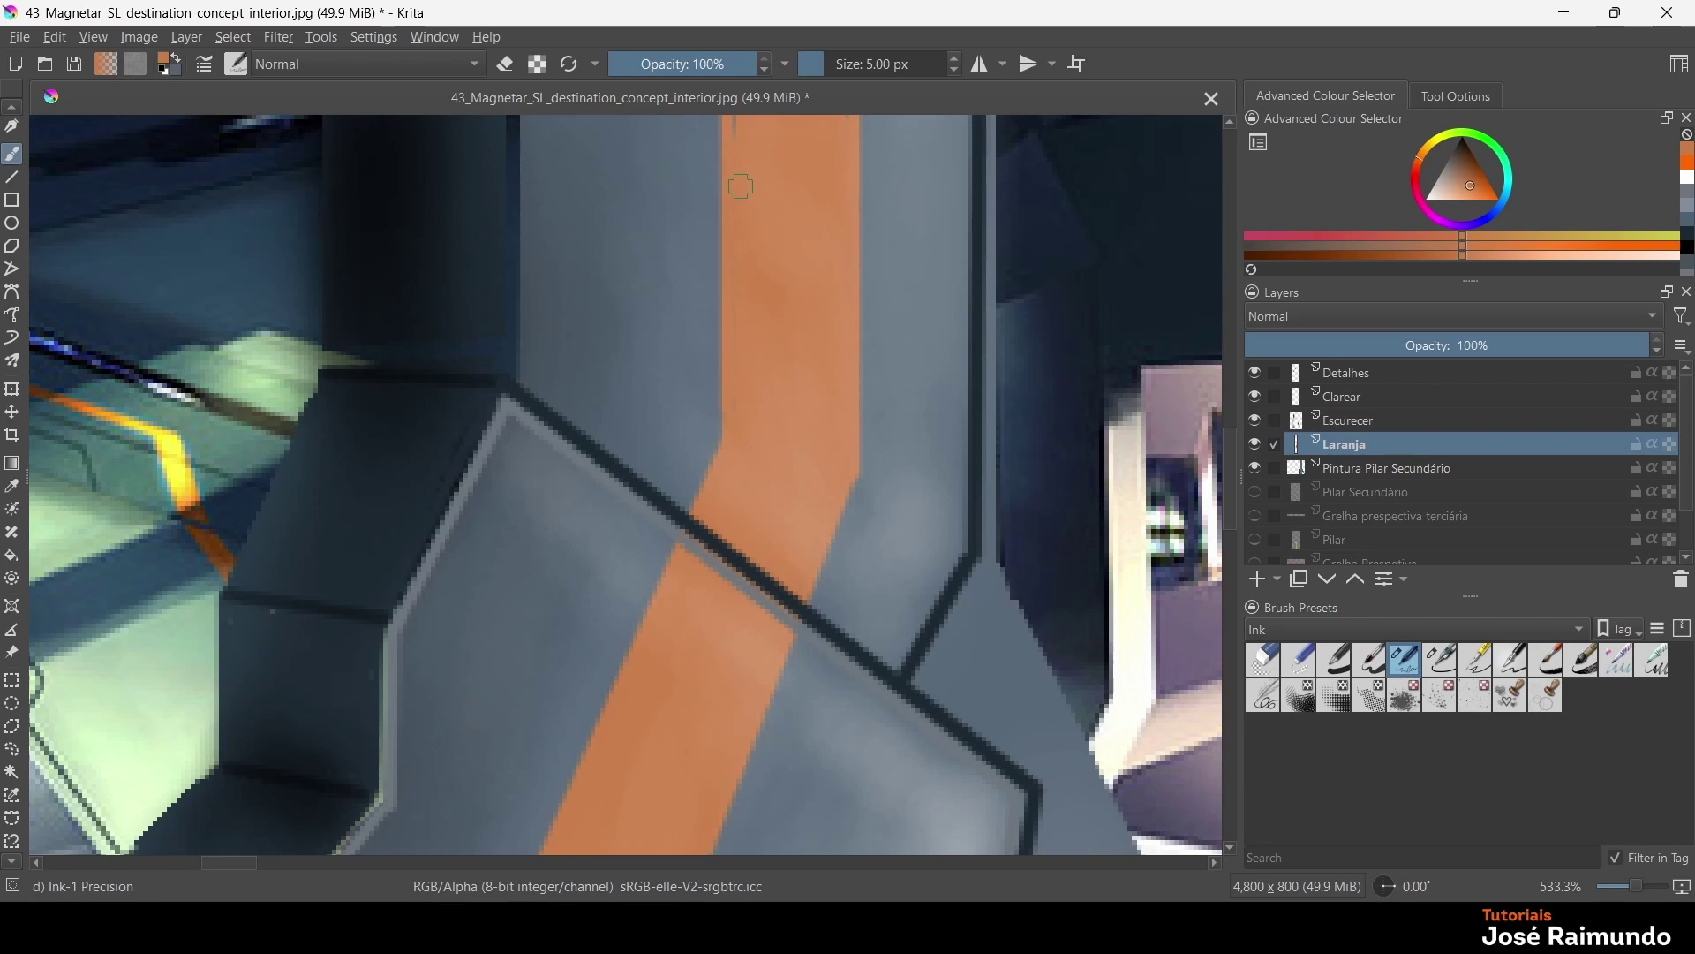
Paint over the unfilled seams in the orange stripe along the upper shaft and around its upper double bend
scroll(855, 351, "down", 5)
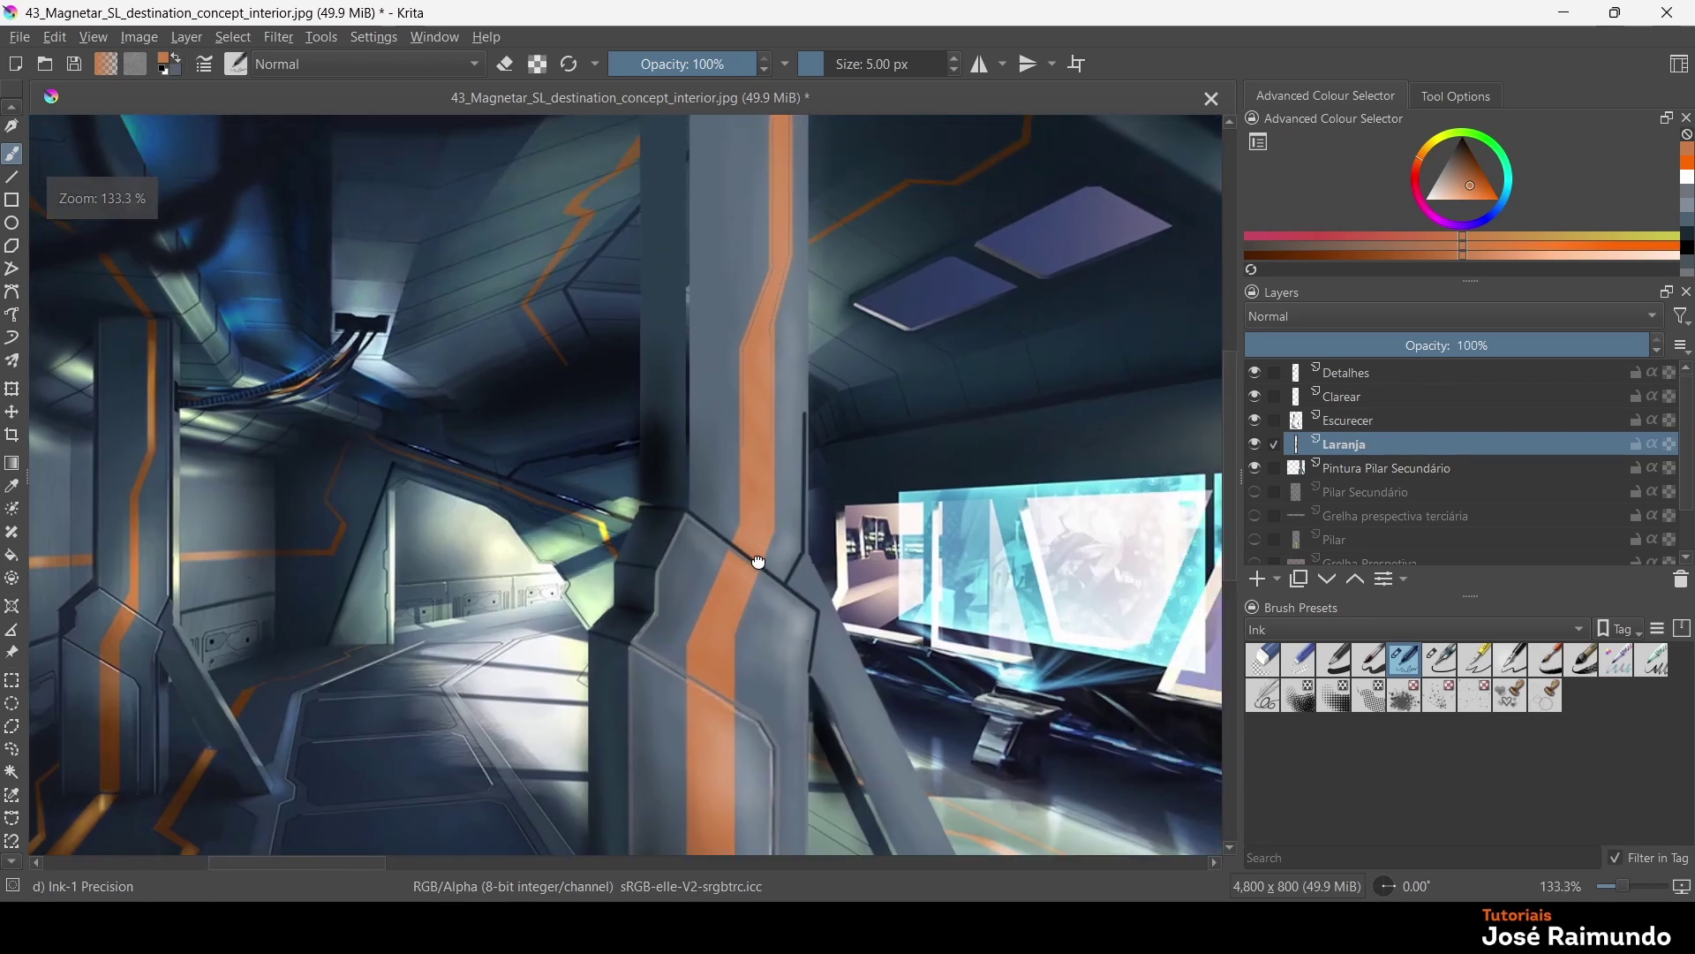
scroll(671, 572, "up", 4)
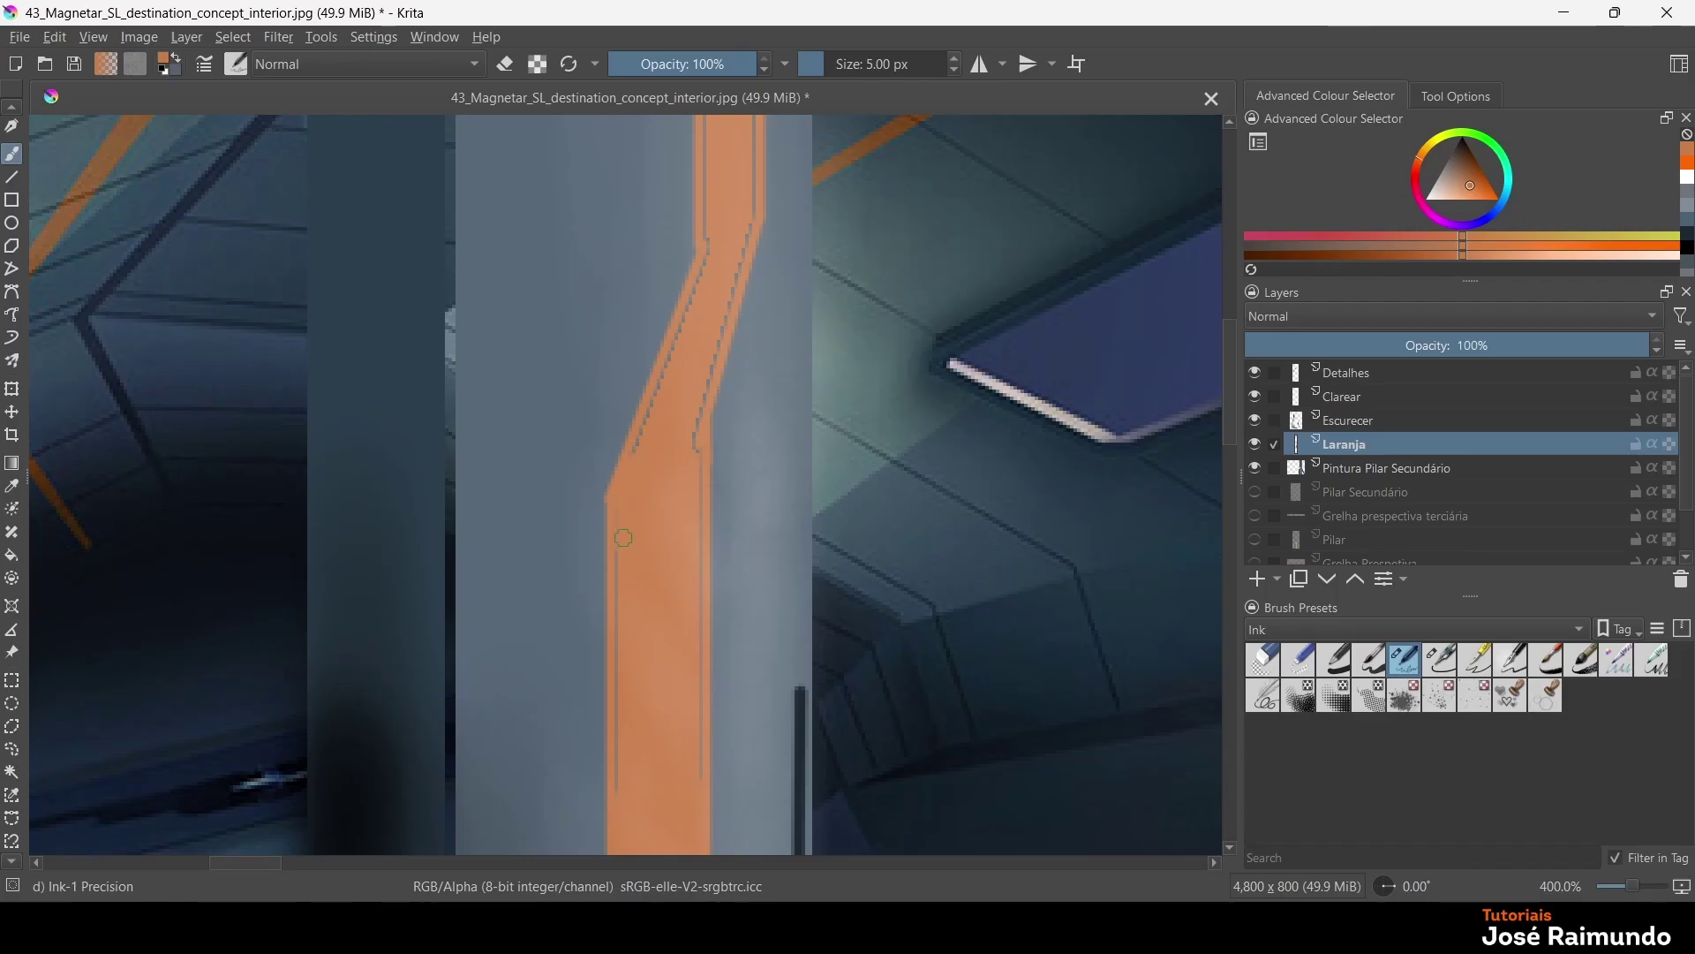
mouse_move(625, 631)
left_mouse_down()
mouse_move(620, 772)
mouse_move(645, 737)
mouse_move(715, 755)
mouse_move(705, 783)
mouse_move(691, 498)
mouse_move(720, 332)
left_mouse_up()
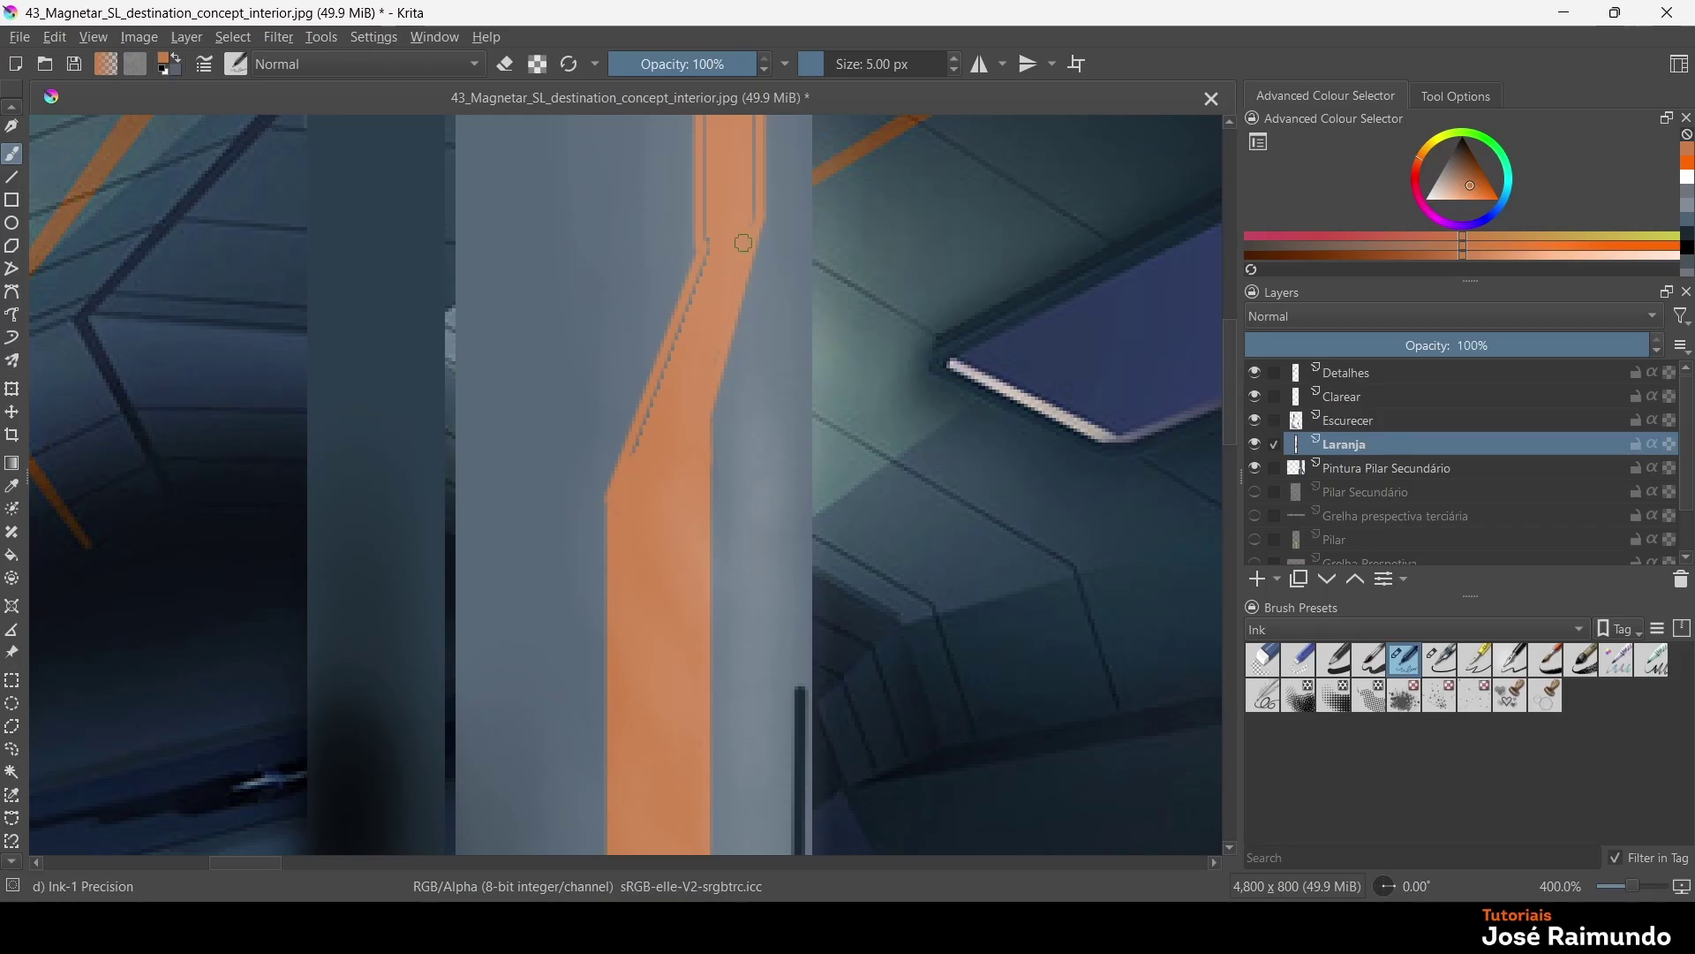
mouse_move(744, 236)
left_mouse_down()
mouse_move(715, 269)
mouse_move(712, 241)
mouse_move(668, 374)
mouse_move(685, 330)
left_mouse_up()
mouse_move(644, 438)
left_mouse_down()
mouse_move(681, 322)
mouse_move(638, 441)
mouse_move(660, 410)
left_mouse_up()
left_click(595, 500, "ctrl")
left_click_drag(703, 175, 704, 238)
Erase the orange along the slanted seam crossing the stripe on the pillar's lower panel, using straight 5 px eraser lines
scroll(707, 504, "down", 6)
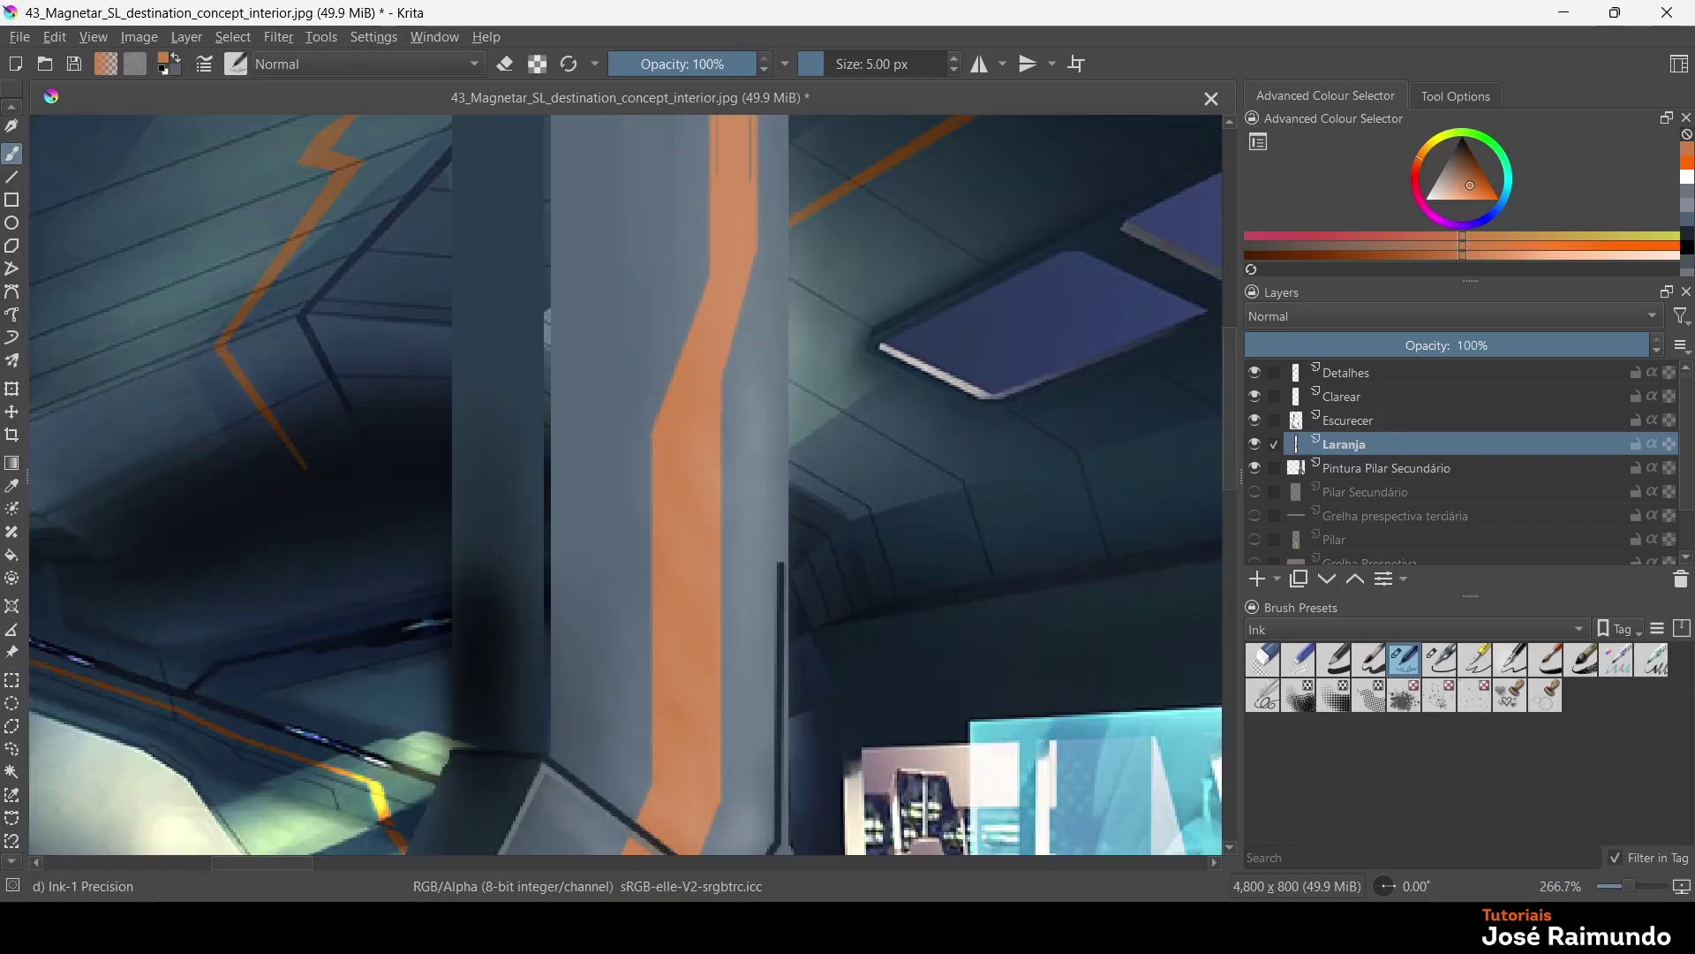
scroll(706, 503, "up", 6)
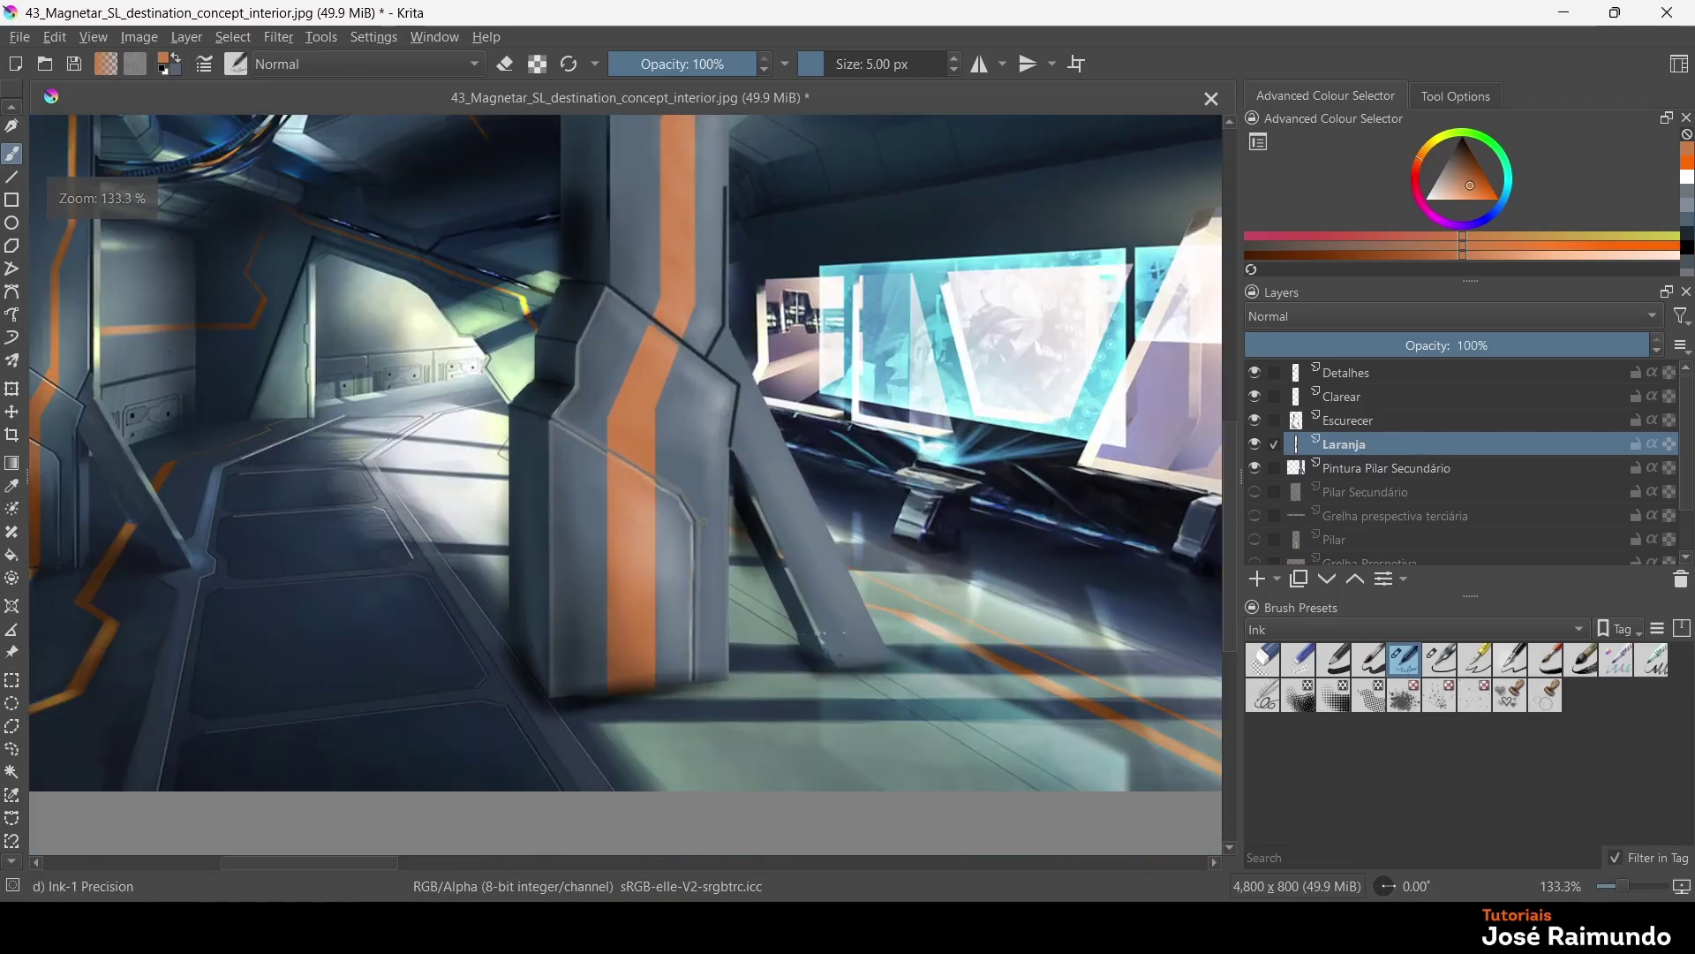
scroll(522, 396, "up", 1)
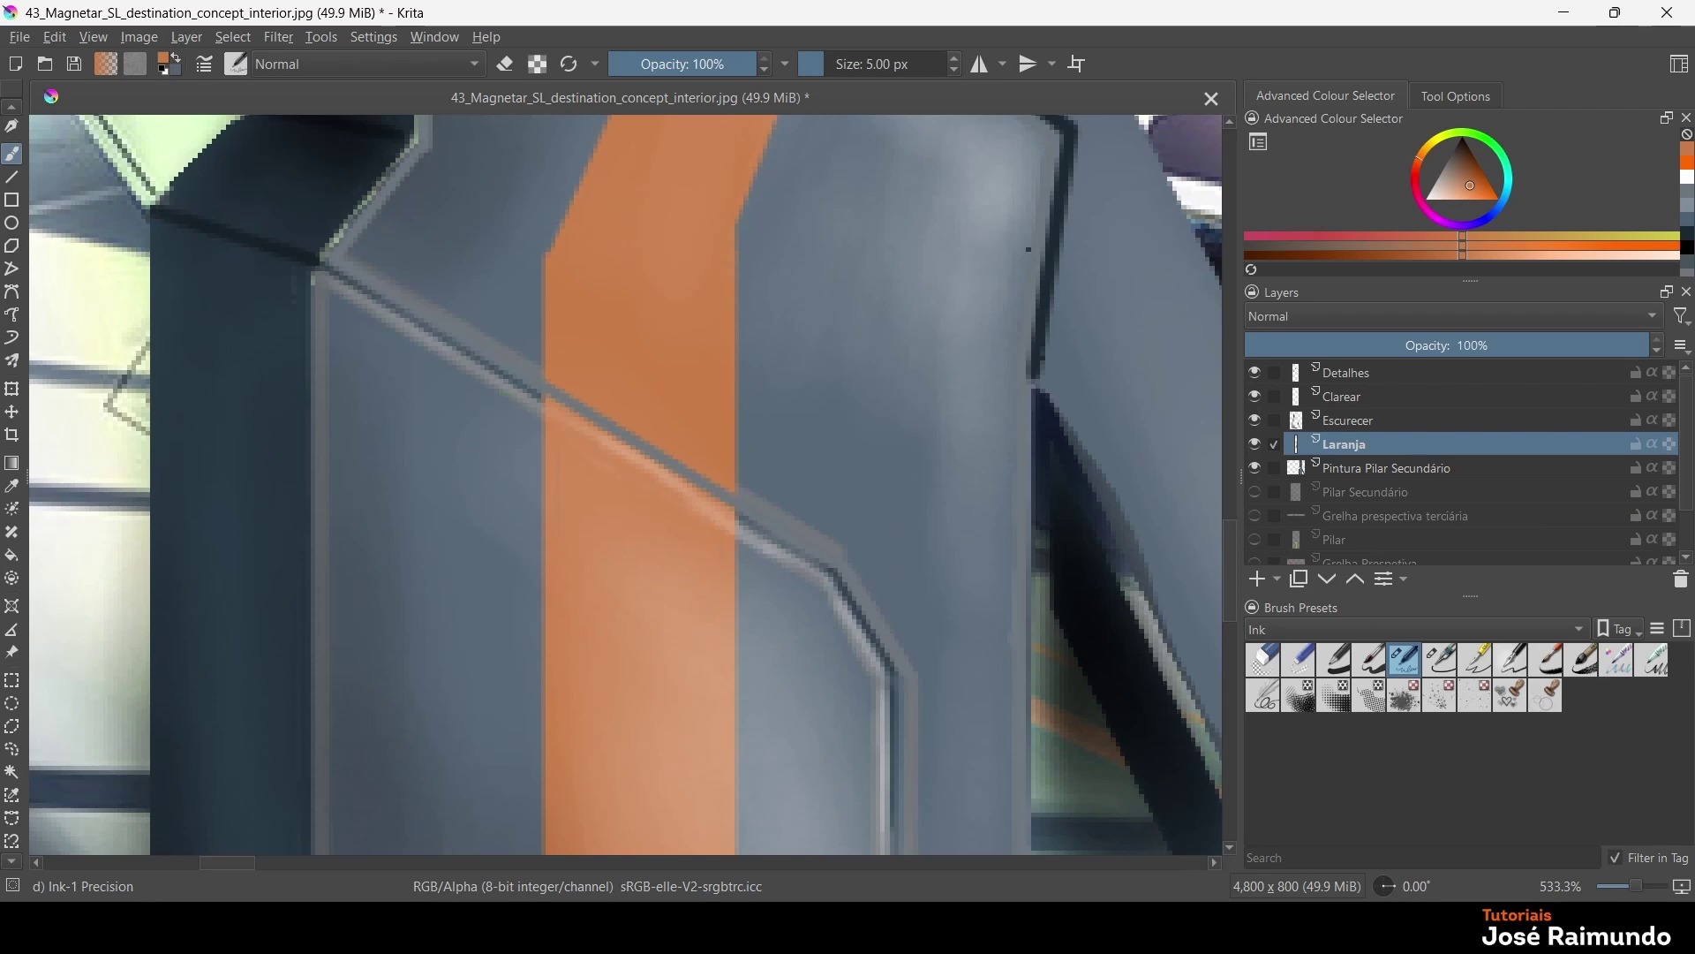
left_click(7, 178)
left_click(514, 68)
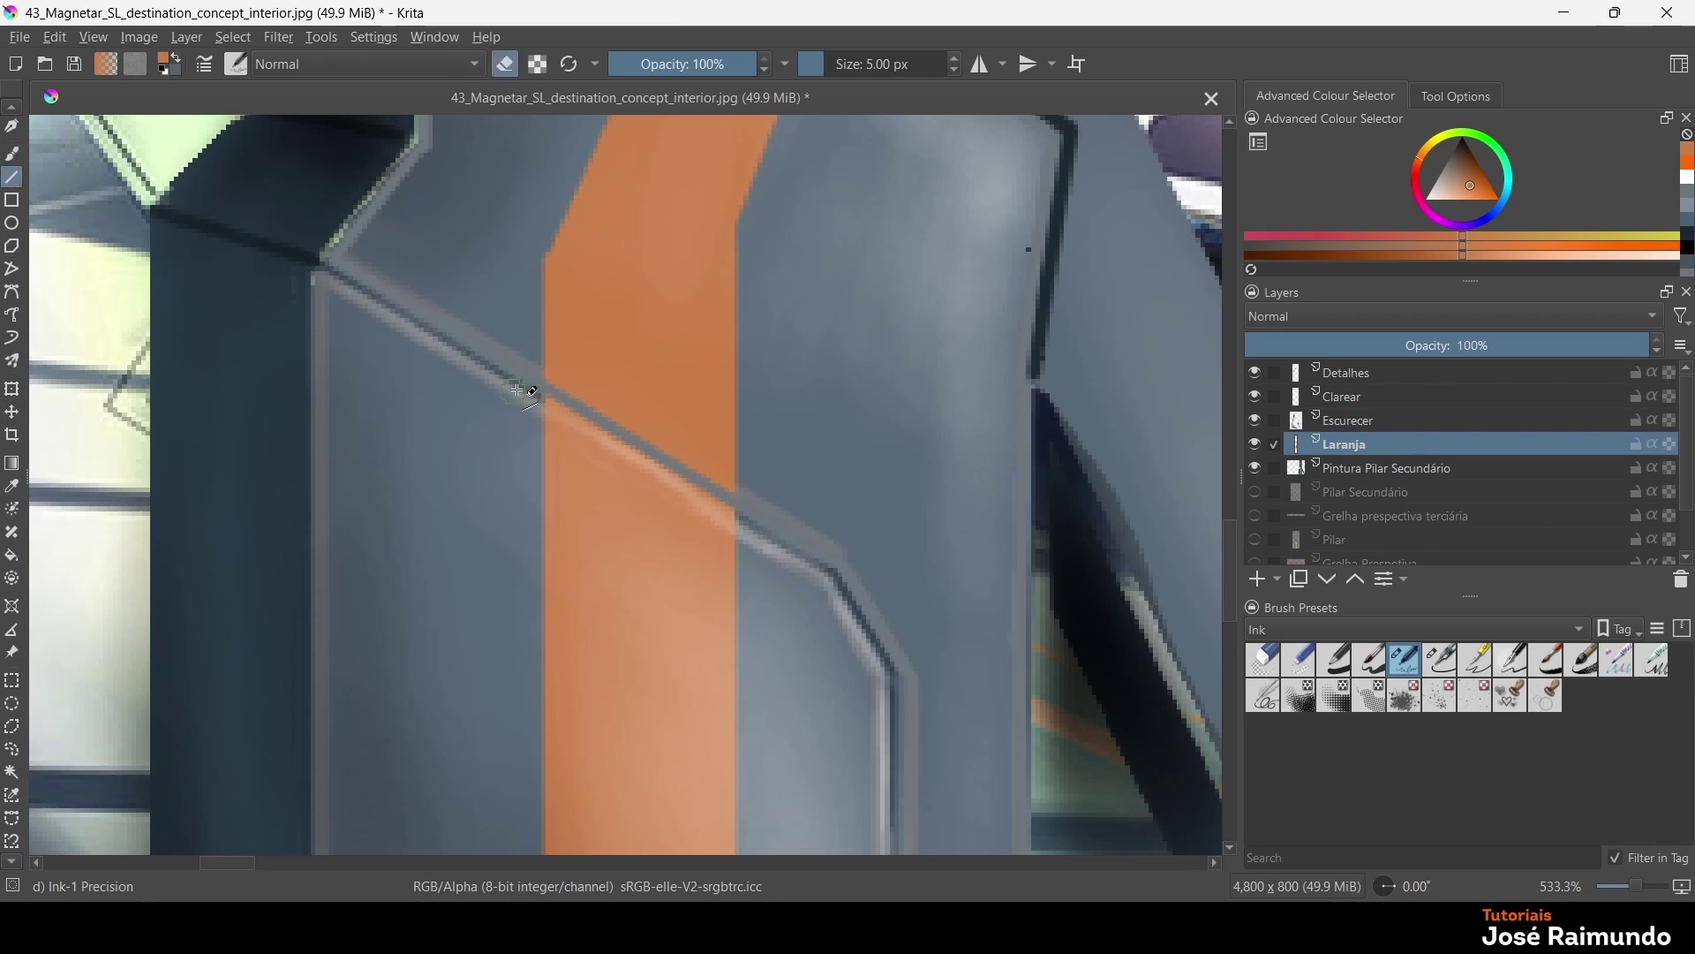
mouse_move(522, 391)
left_mouse_down()
mouse_move(706, 468)
mouse_move(765, 570)
left_mouse_up()
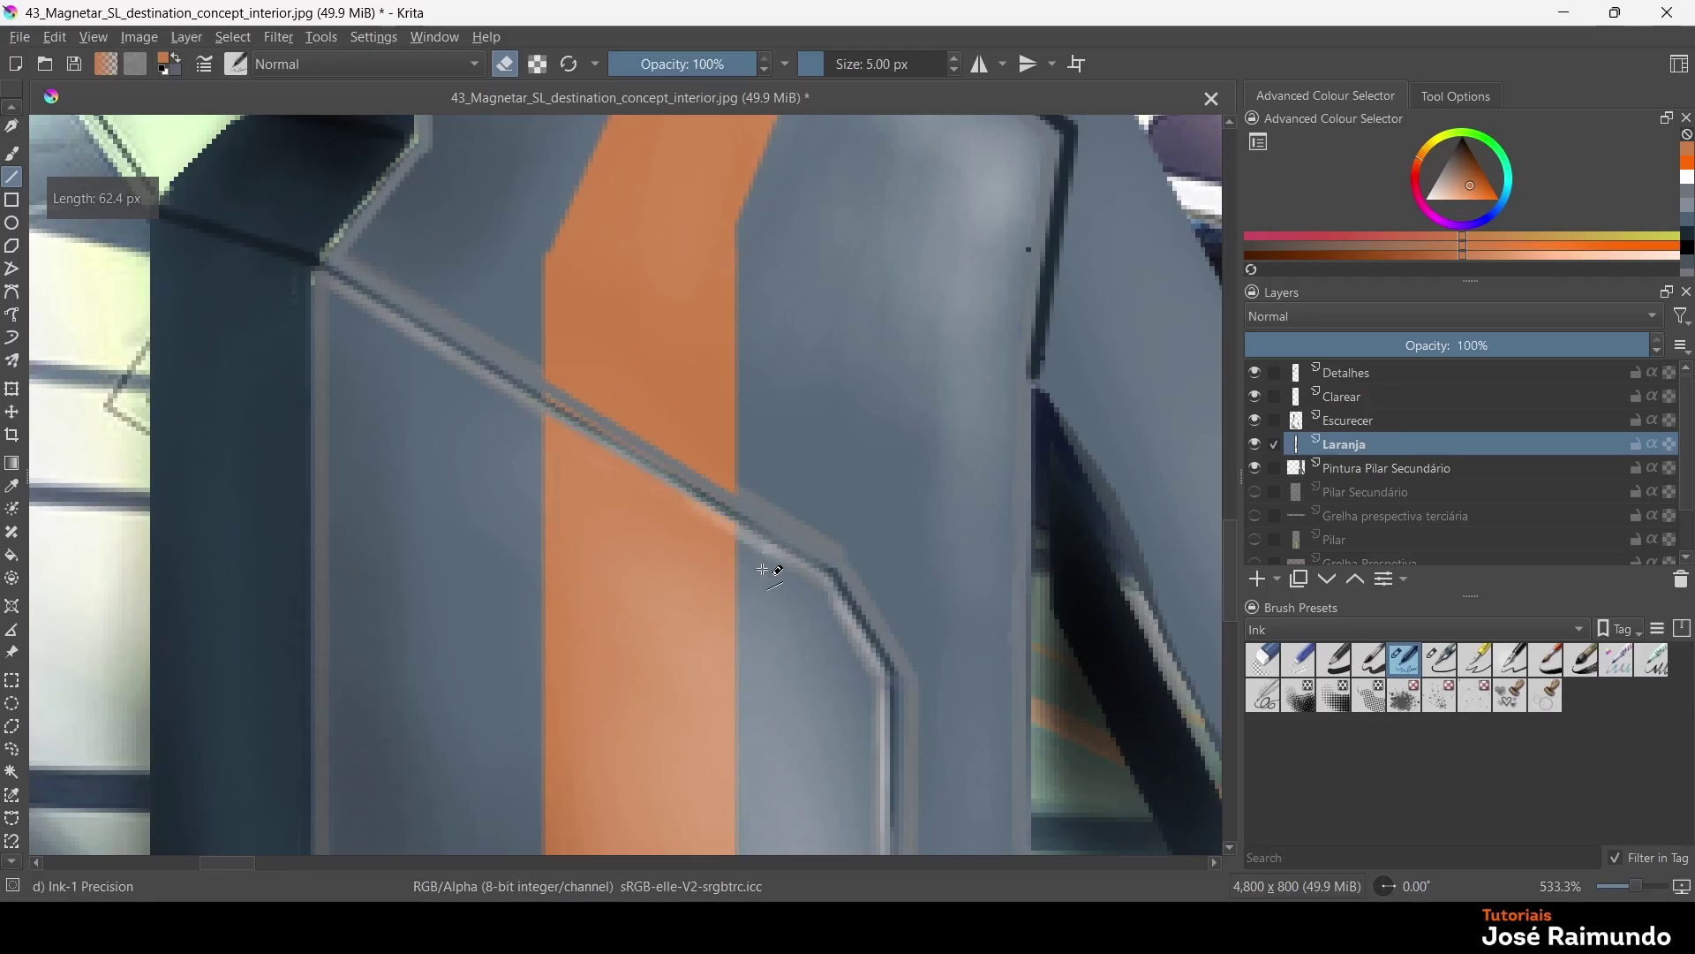
left_click_drag(578, 430, 752, 536)
left_click_drag(532, 412, 766, 546)
left_click_drag(537, 401, 765, 536)
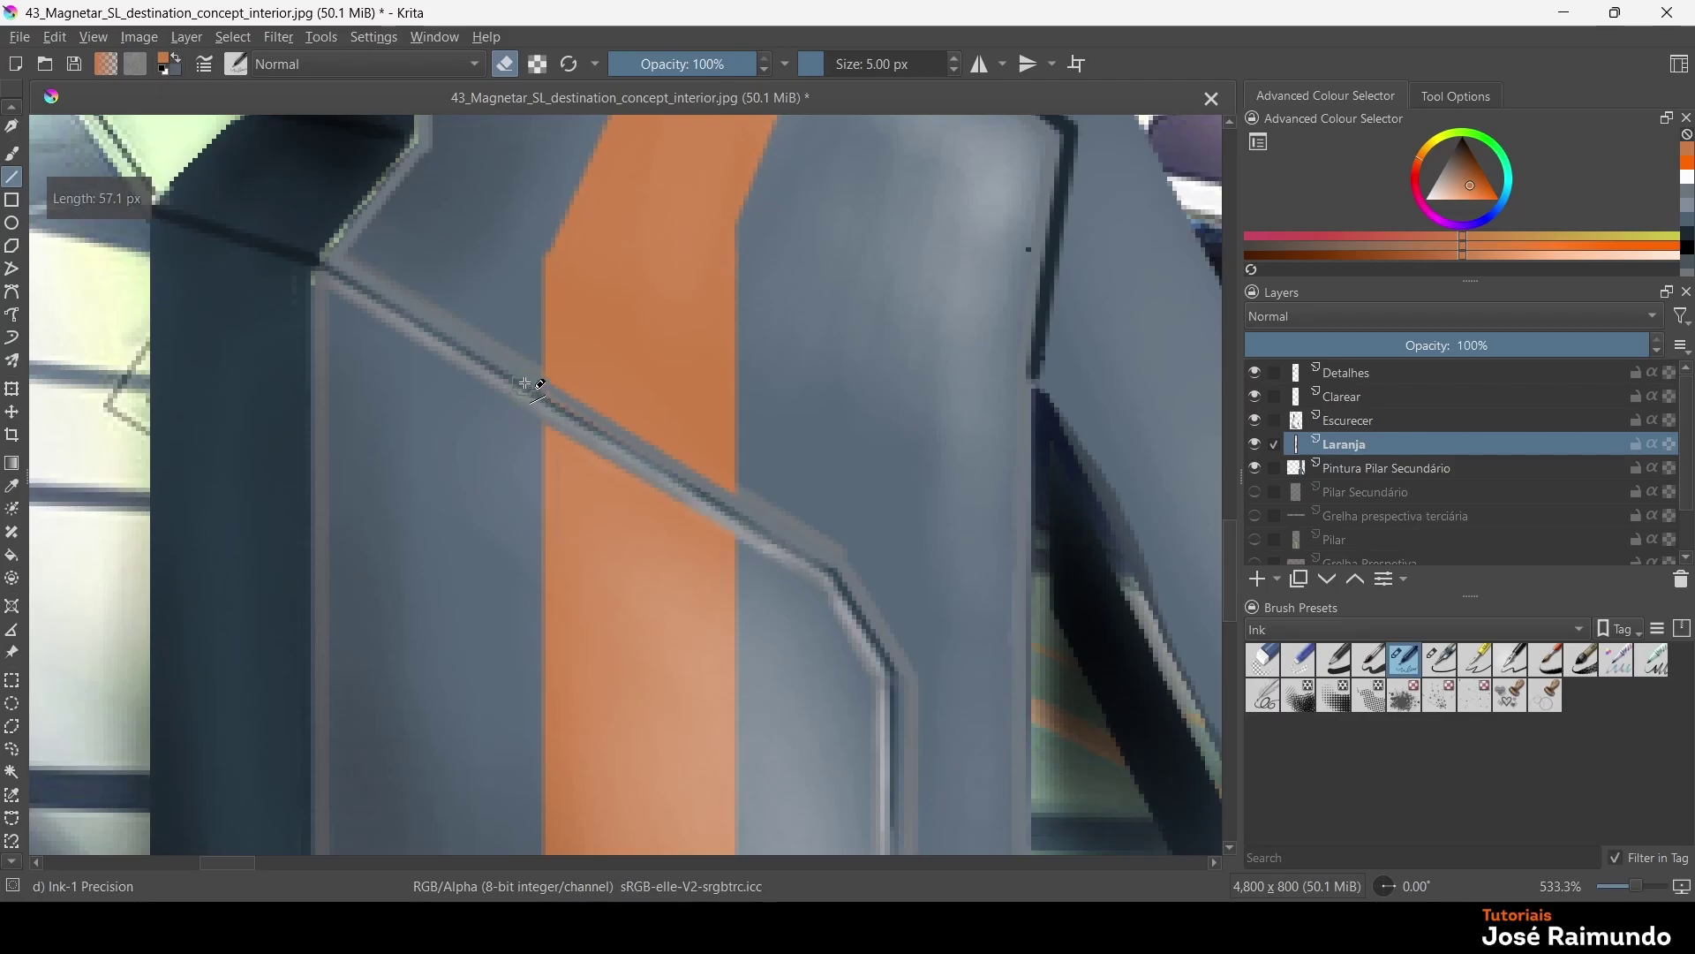
left_click_drag(531, 383, 642, 460)
mouse_move(539, 375)
left_mouse_down()
mouse_move(765, 512)
mouse_move(694, 487)
left_mouse_up()
left_click_drag(546, 409, 494, 368)
left_click_drag(484, 348, 731, 409)
scroll(811, 466, "down", 4)
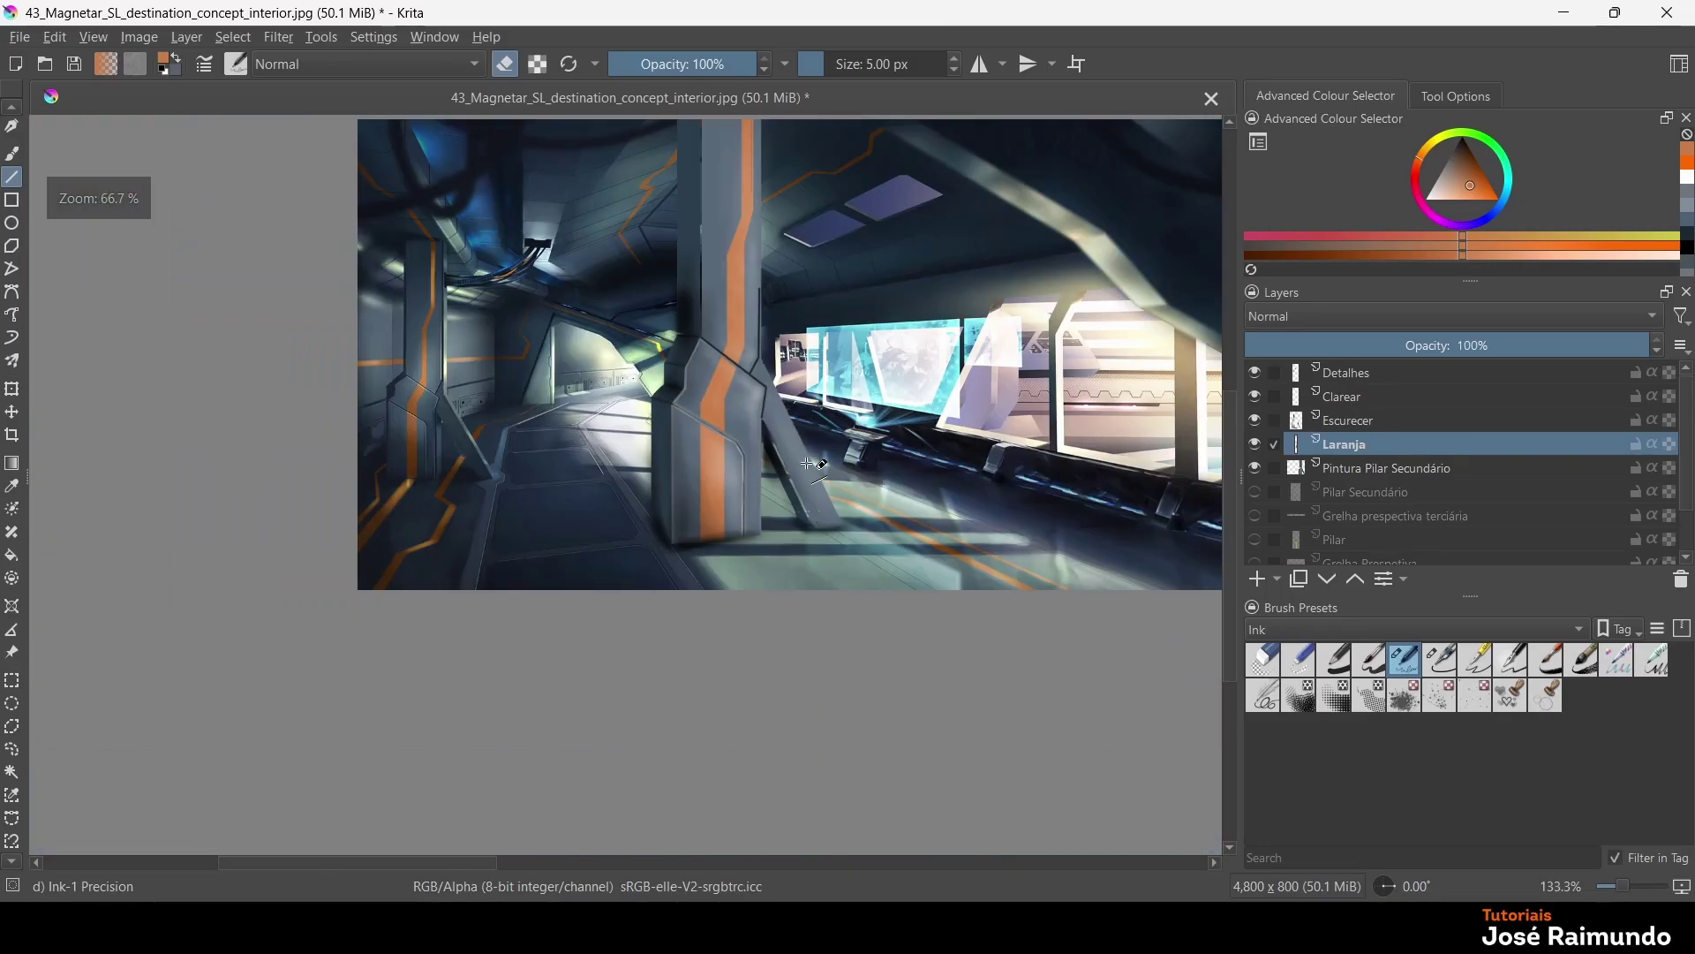
scroll(810, 465, "up", 3)
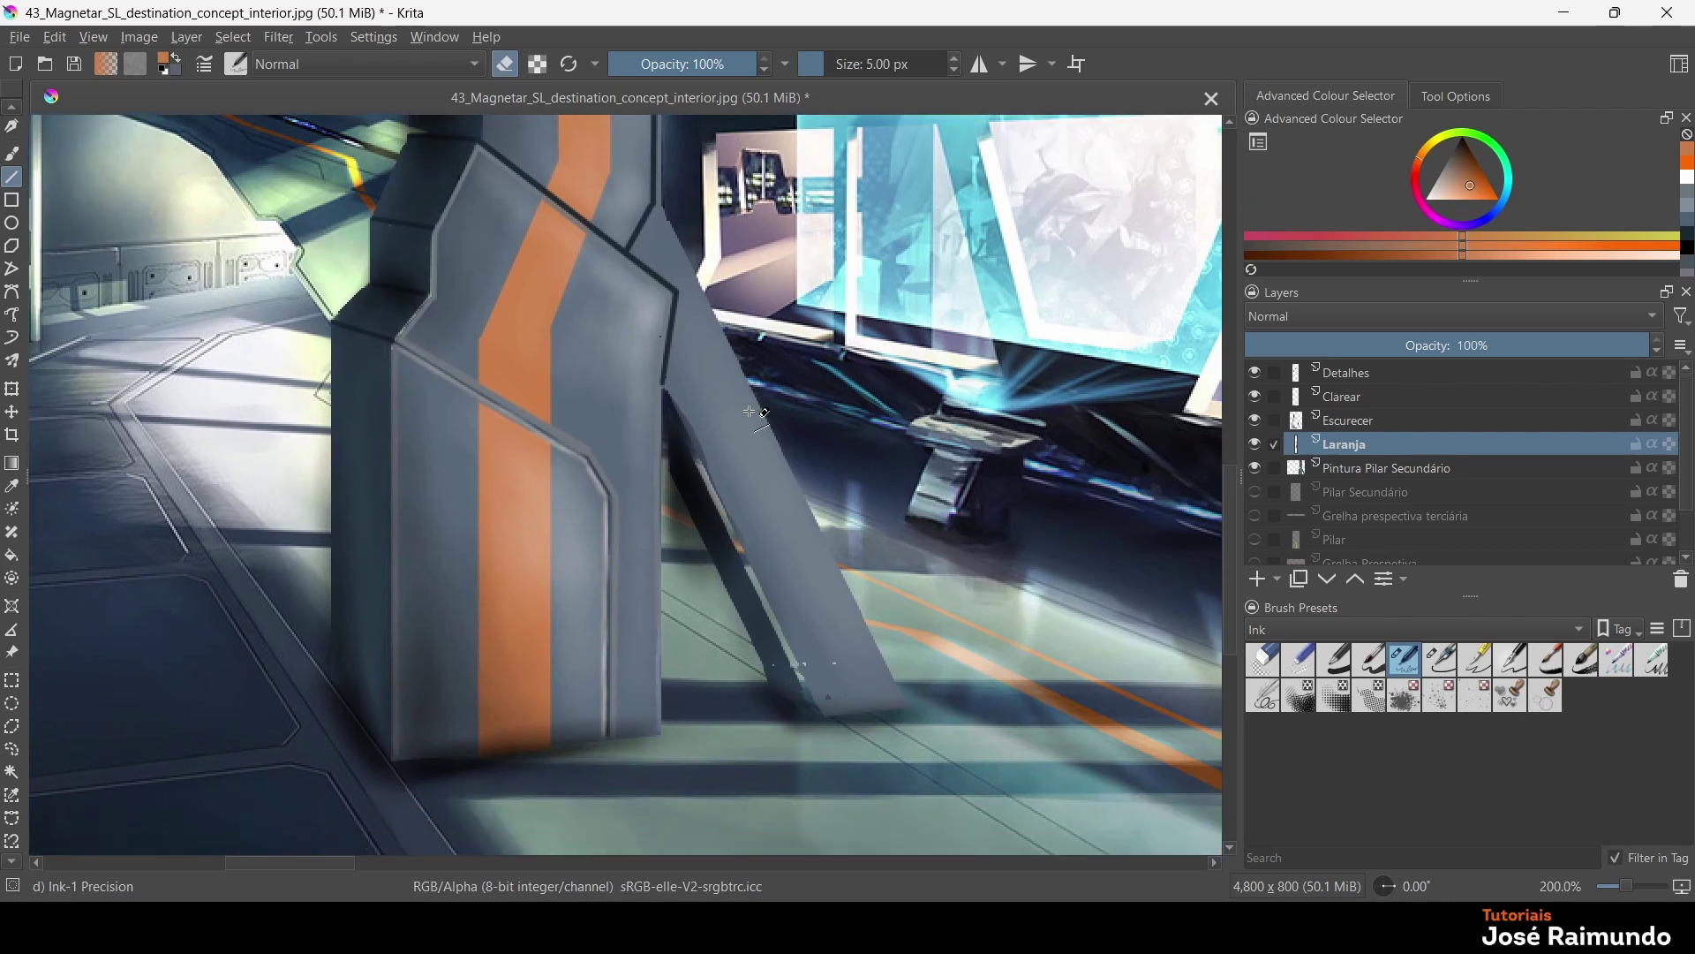
scroll(751, 413, "down", 4)
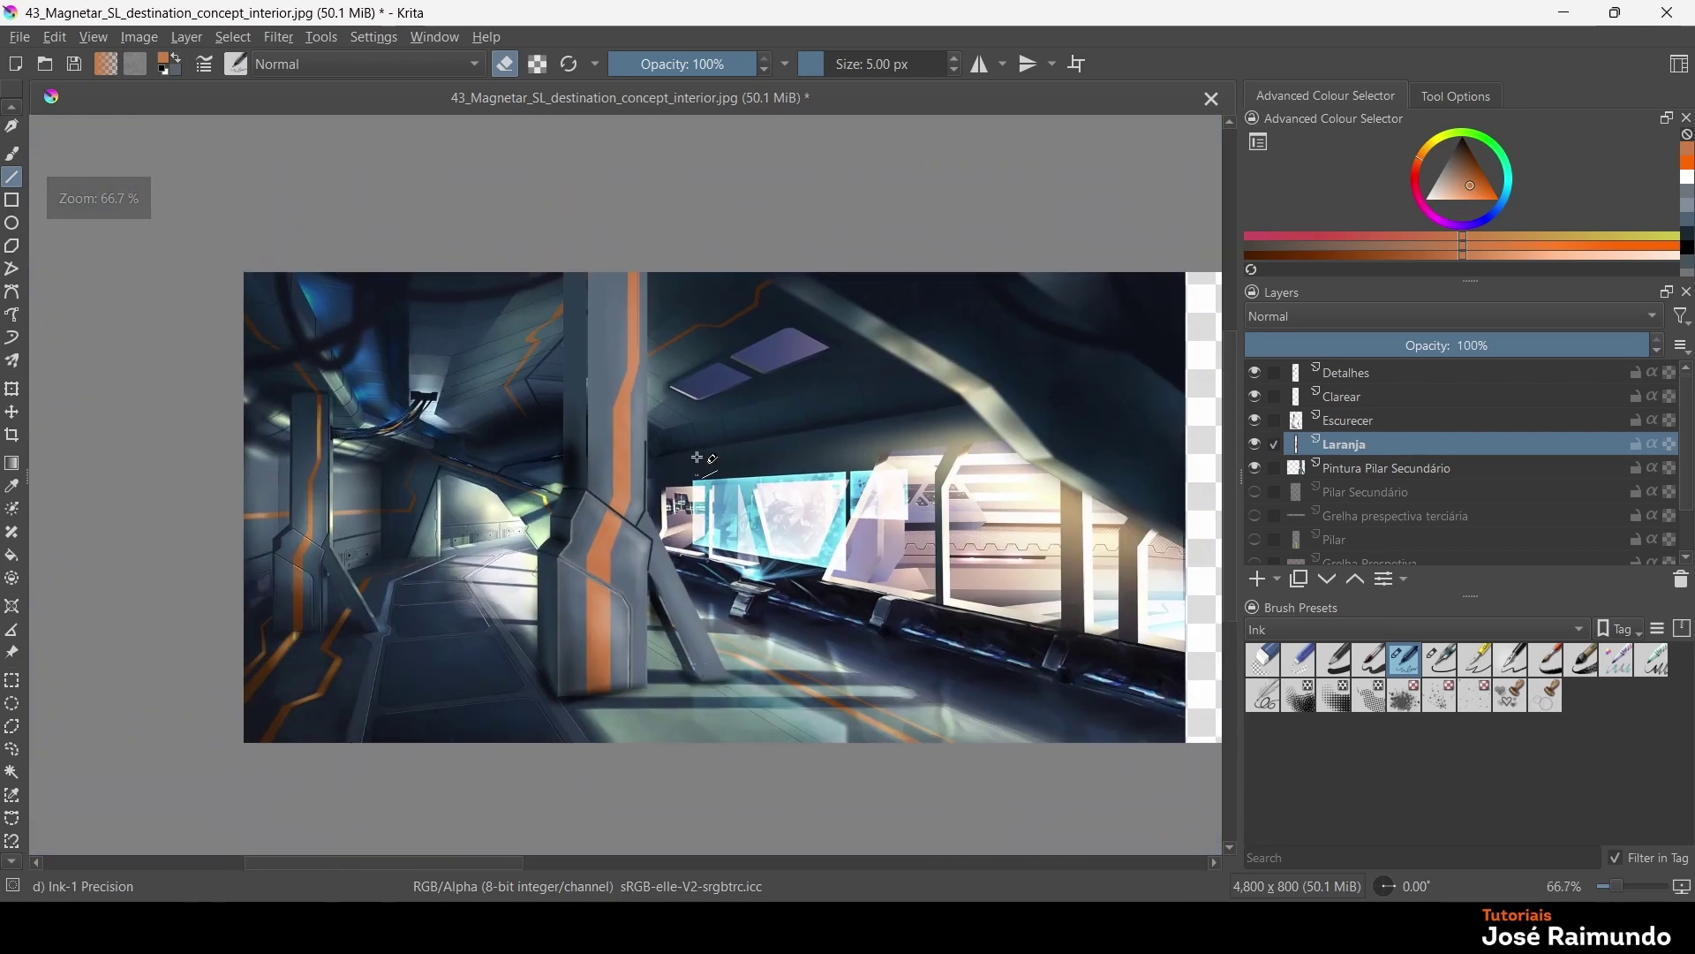
Paint black shading down the upper shaft's side face on the Escurecer layer, freehand with the Airbrush Soft brush at 138.89 px
scroll(704, 459, "up", 2)
scroll(586, 416, "up", 2)
scroll(624, 421, "down", 2)
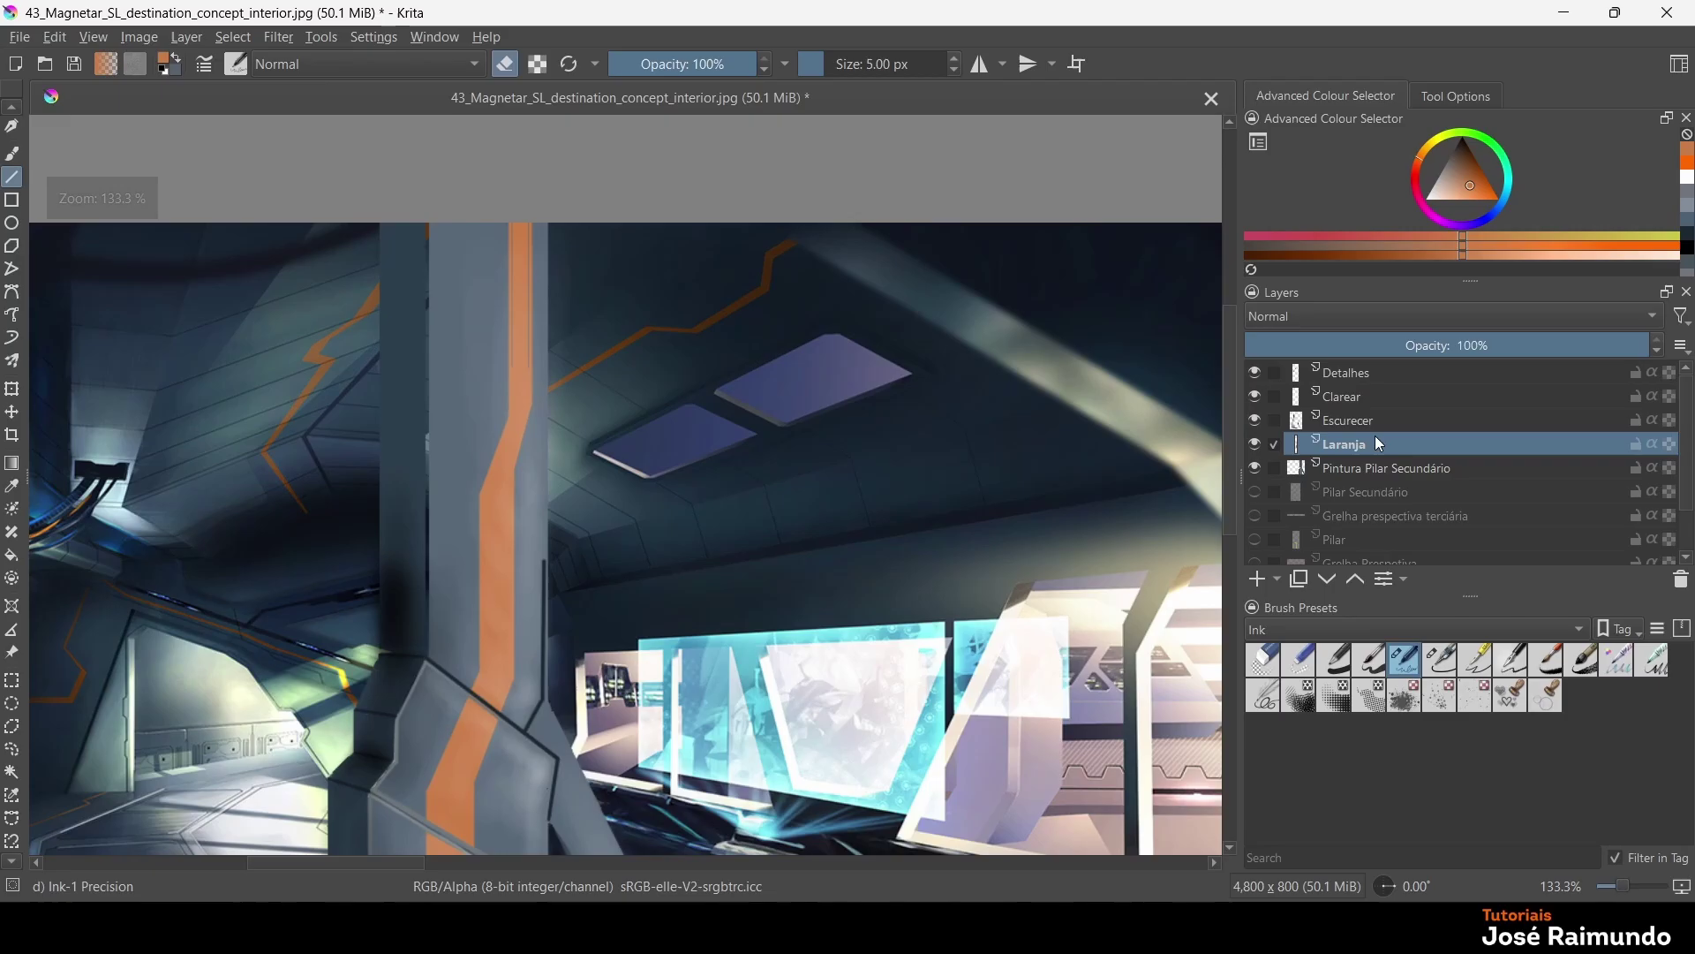
left_click(1365, 407)
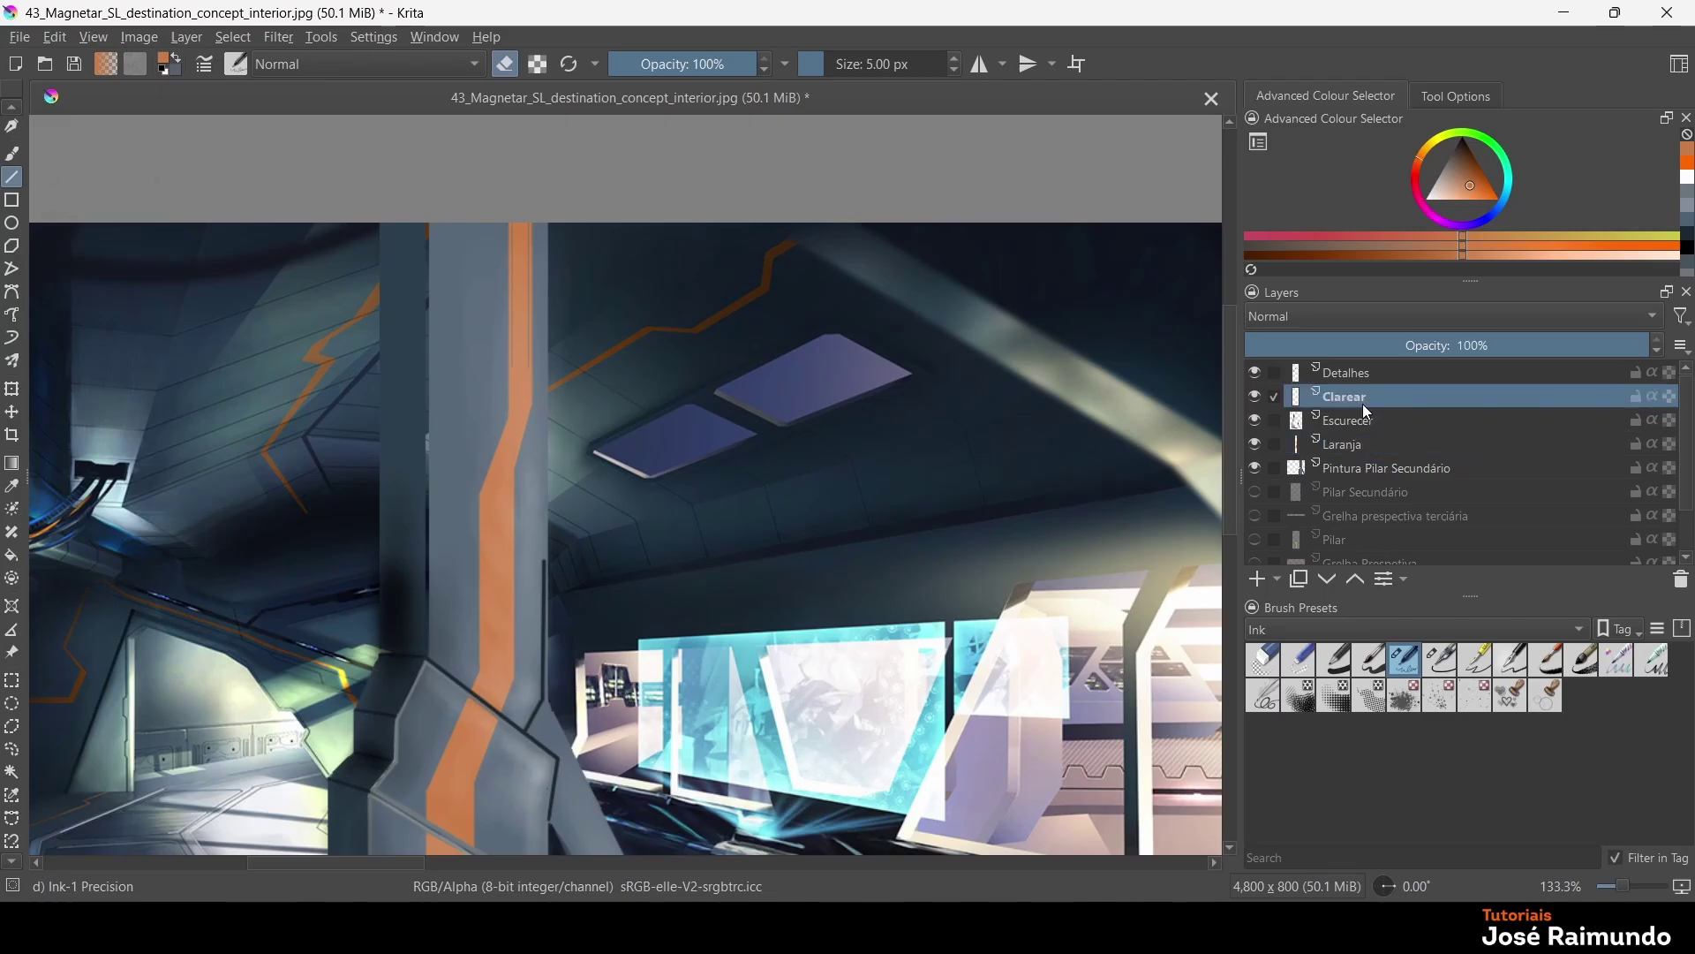
left_click(1369, 425)
left_click_drag(1459, 146, 1459, 140)
left_click(236, 63)
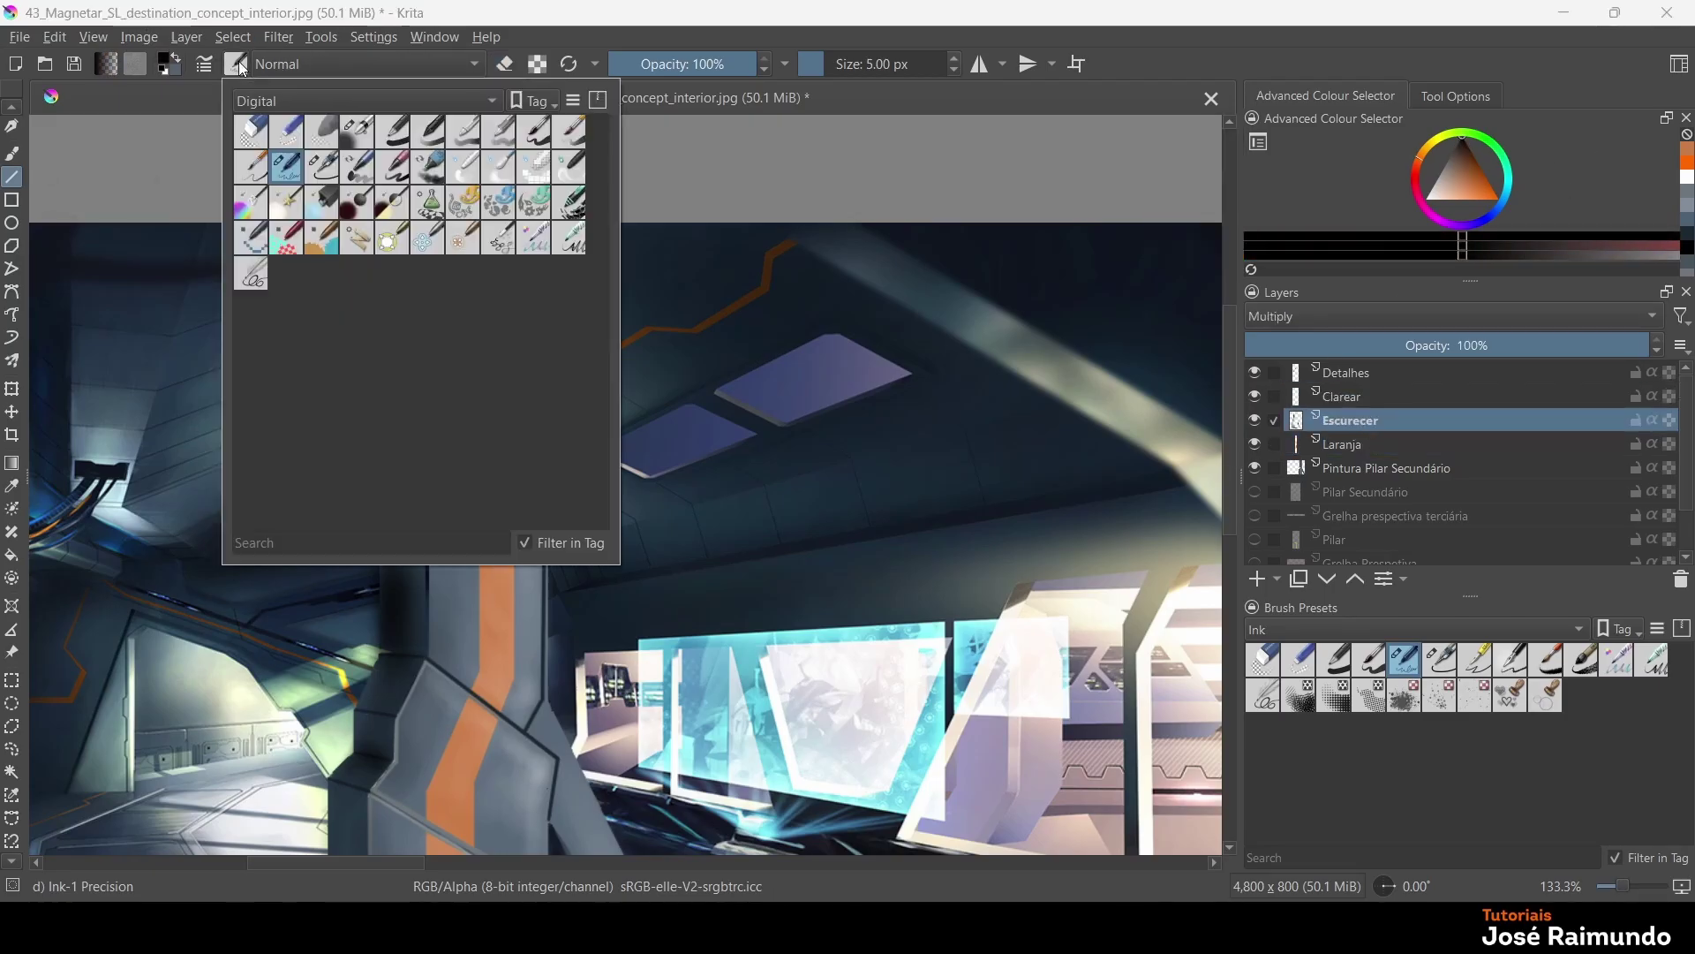
left_click(486, 553)
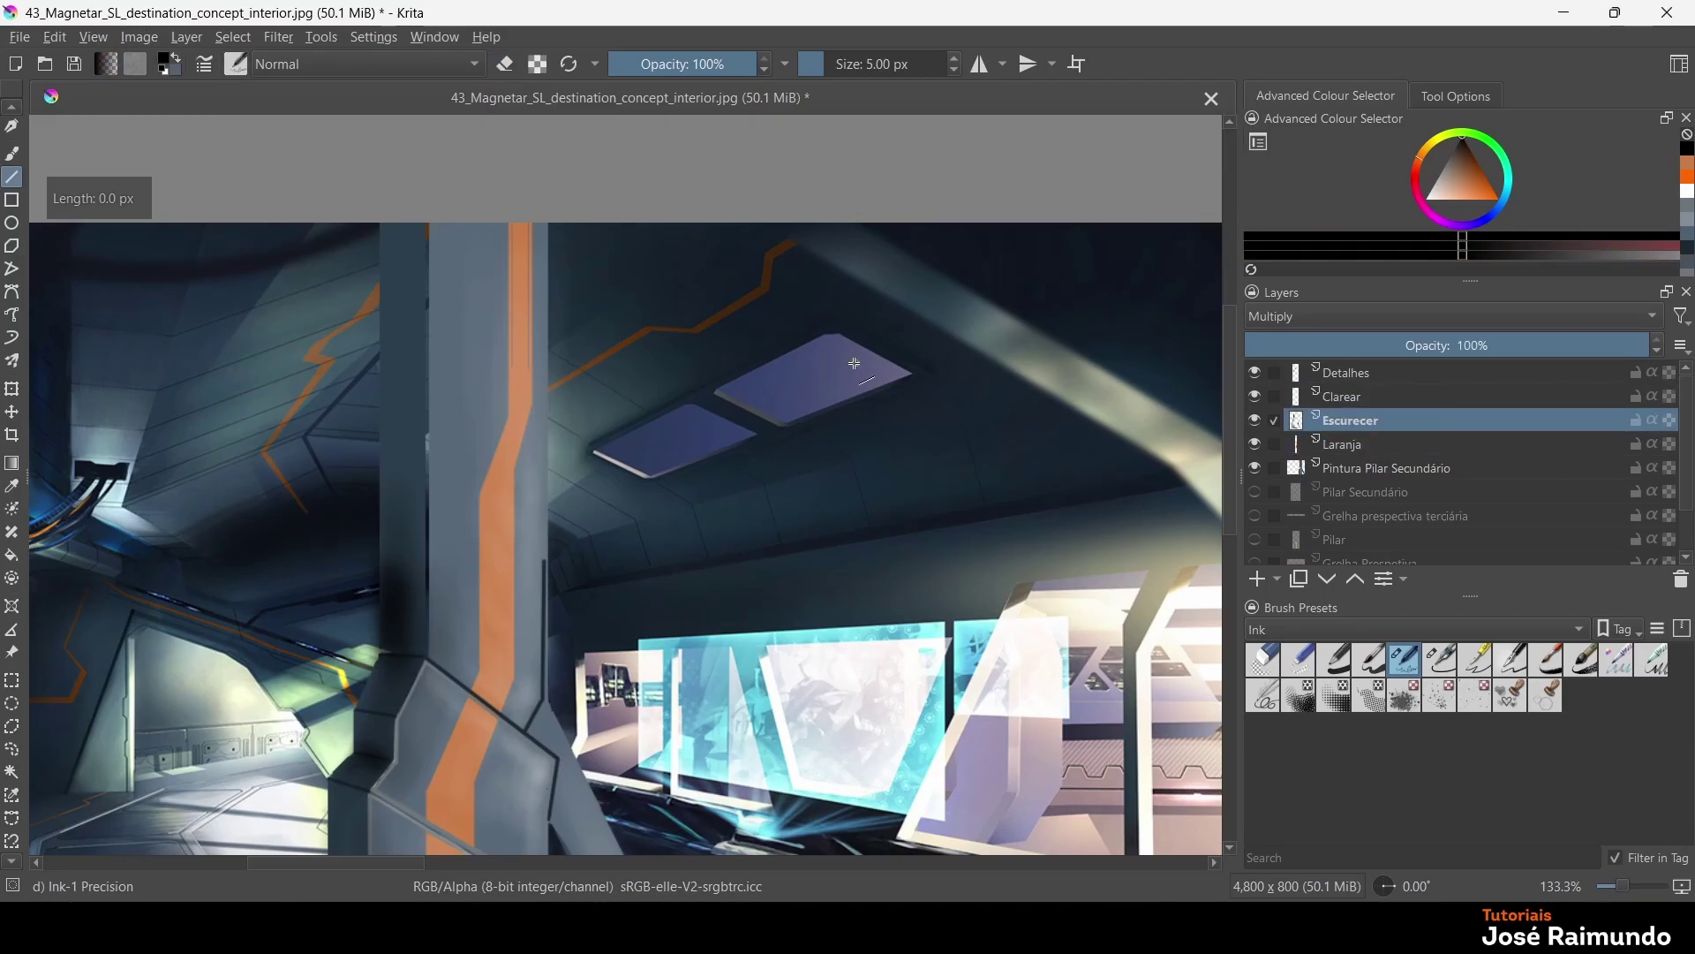
right_click(547, 463)
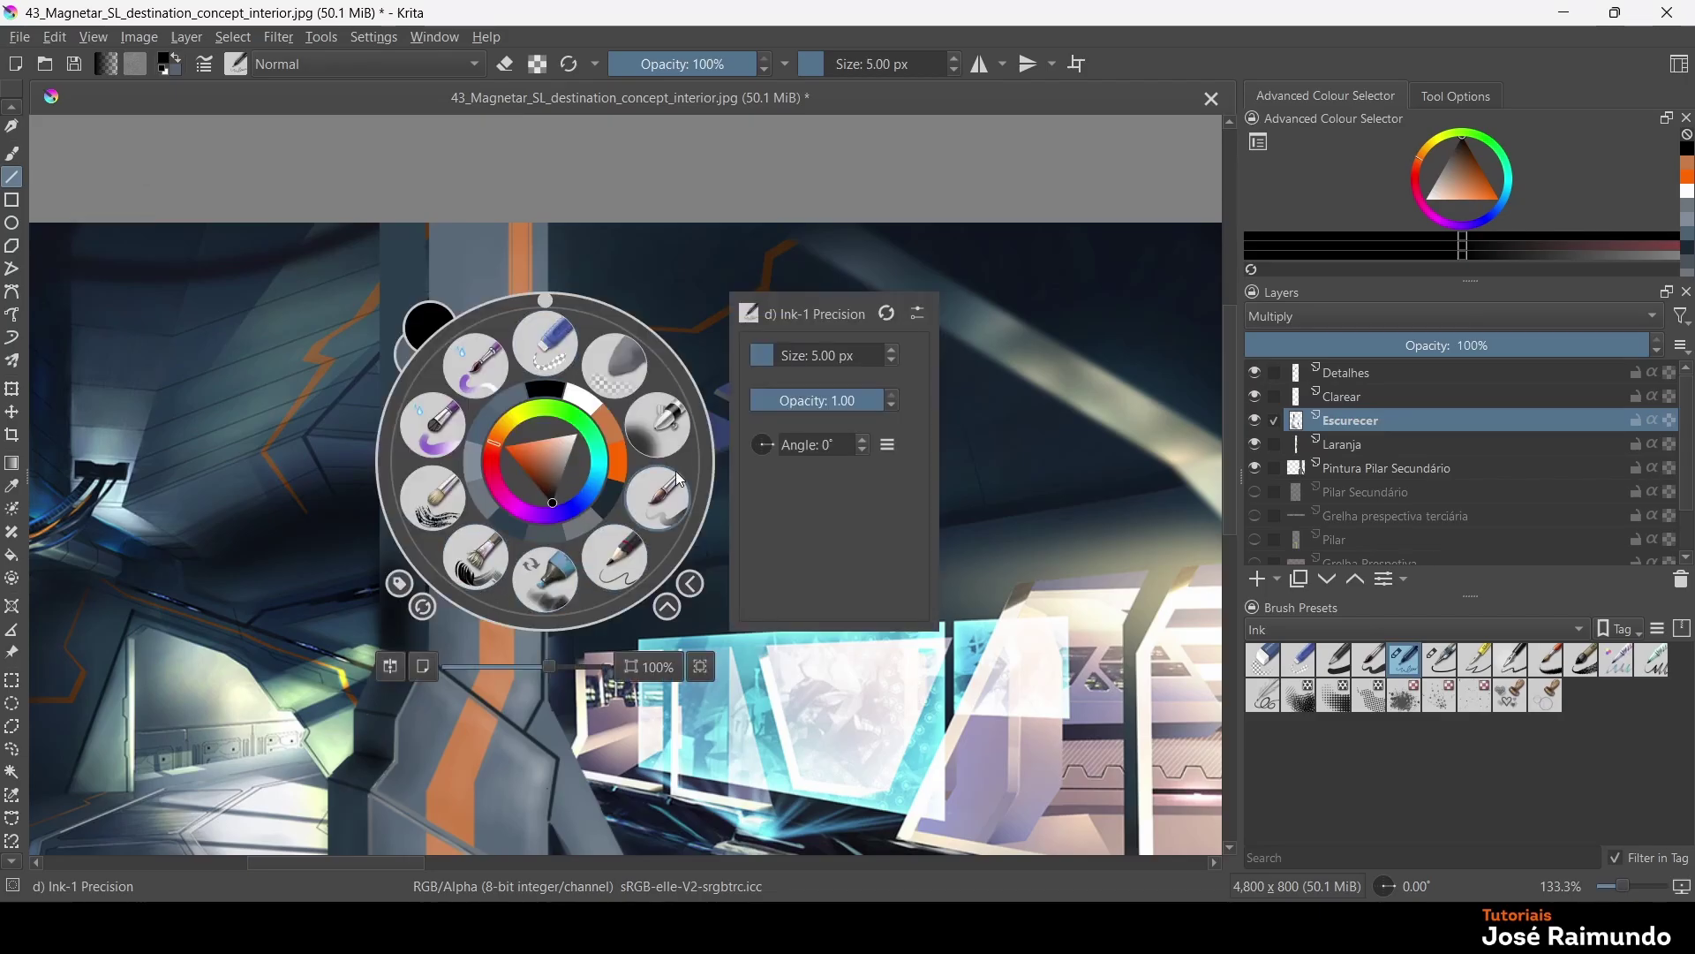
left_click(671, 431)
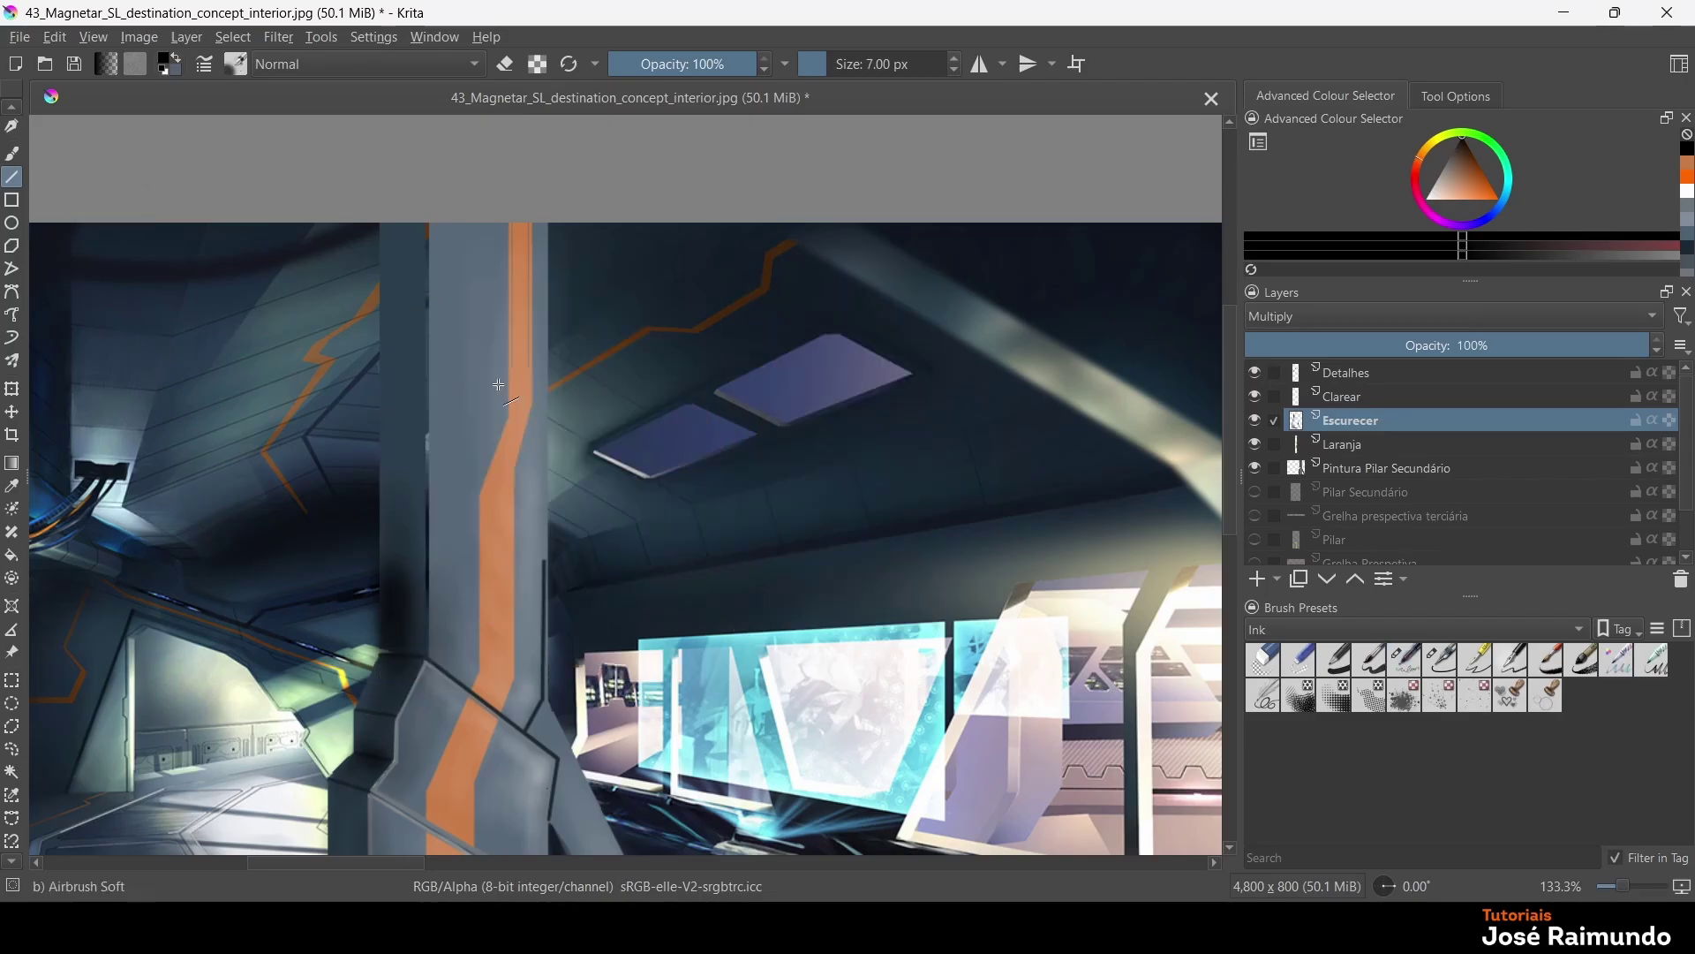
left_click(12, 159)
mouse_move(834, 62)
left_mouse_down()
mouse_move(898, 63)
mouse_move(872, 64)
left_mouse_up()
left_click_drag(377, 472, 461, 254)
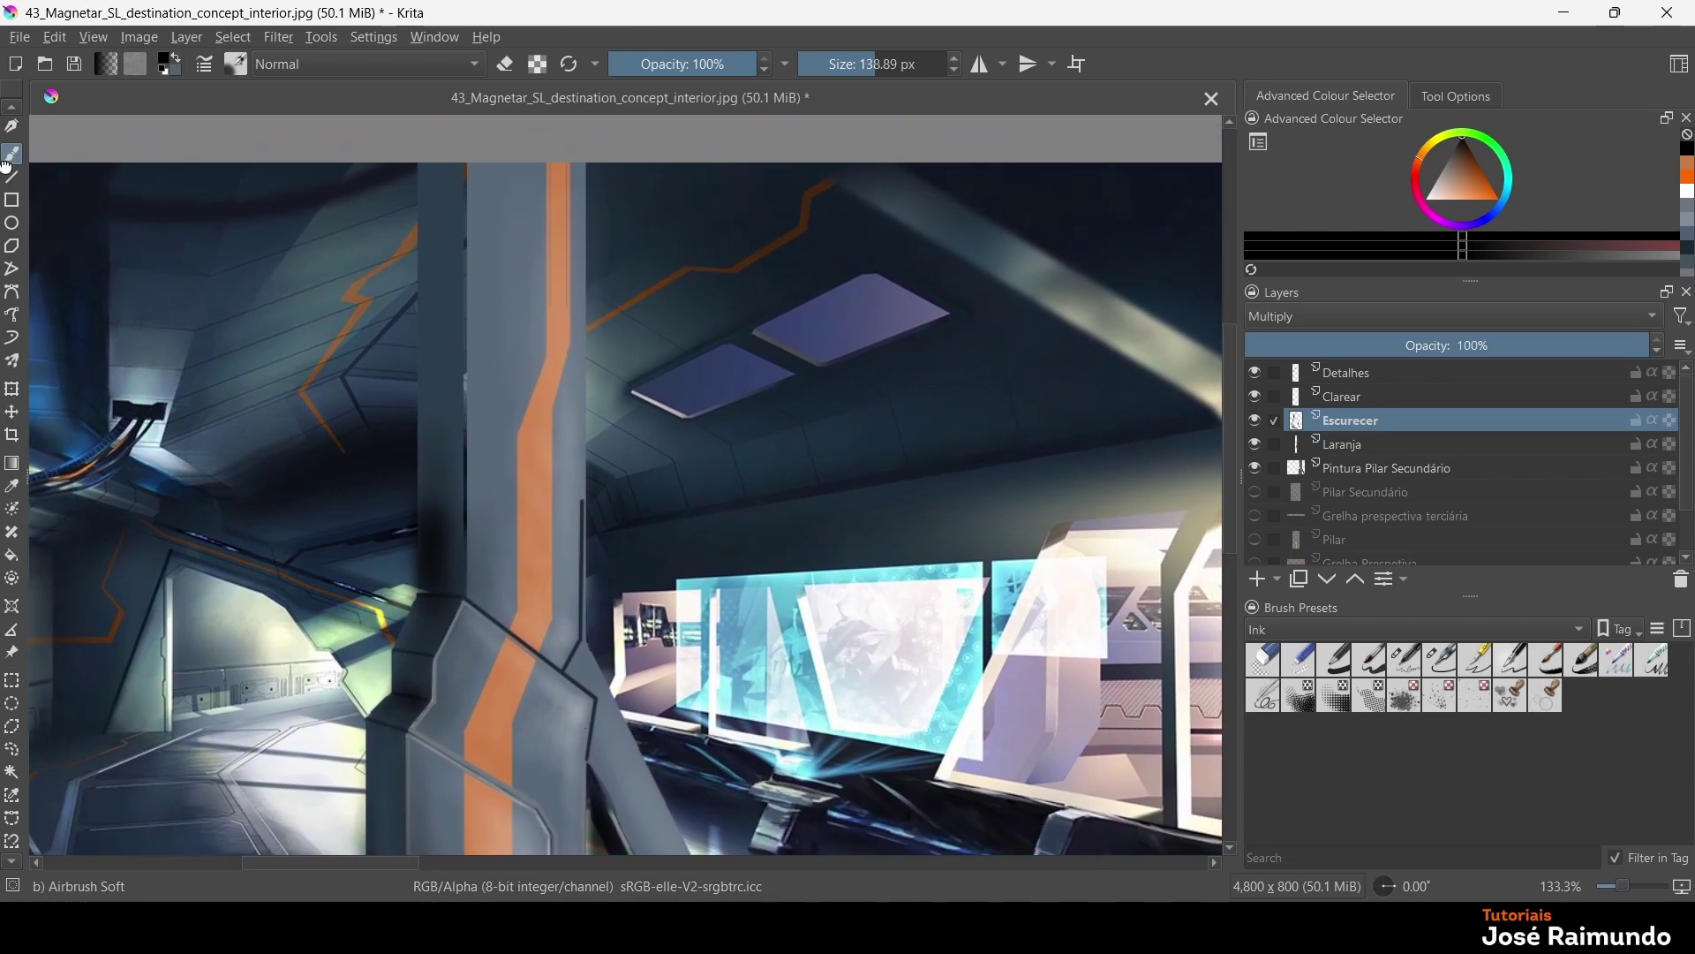
left_click_drag(494, 242, 565, 292)
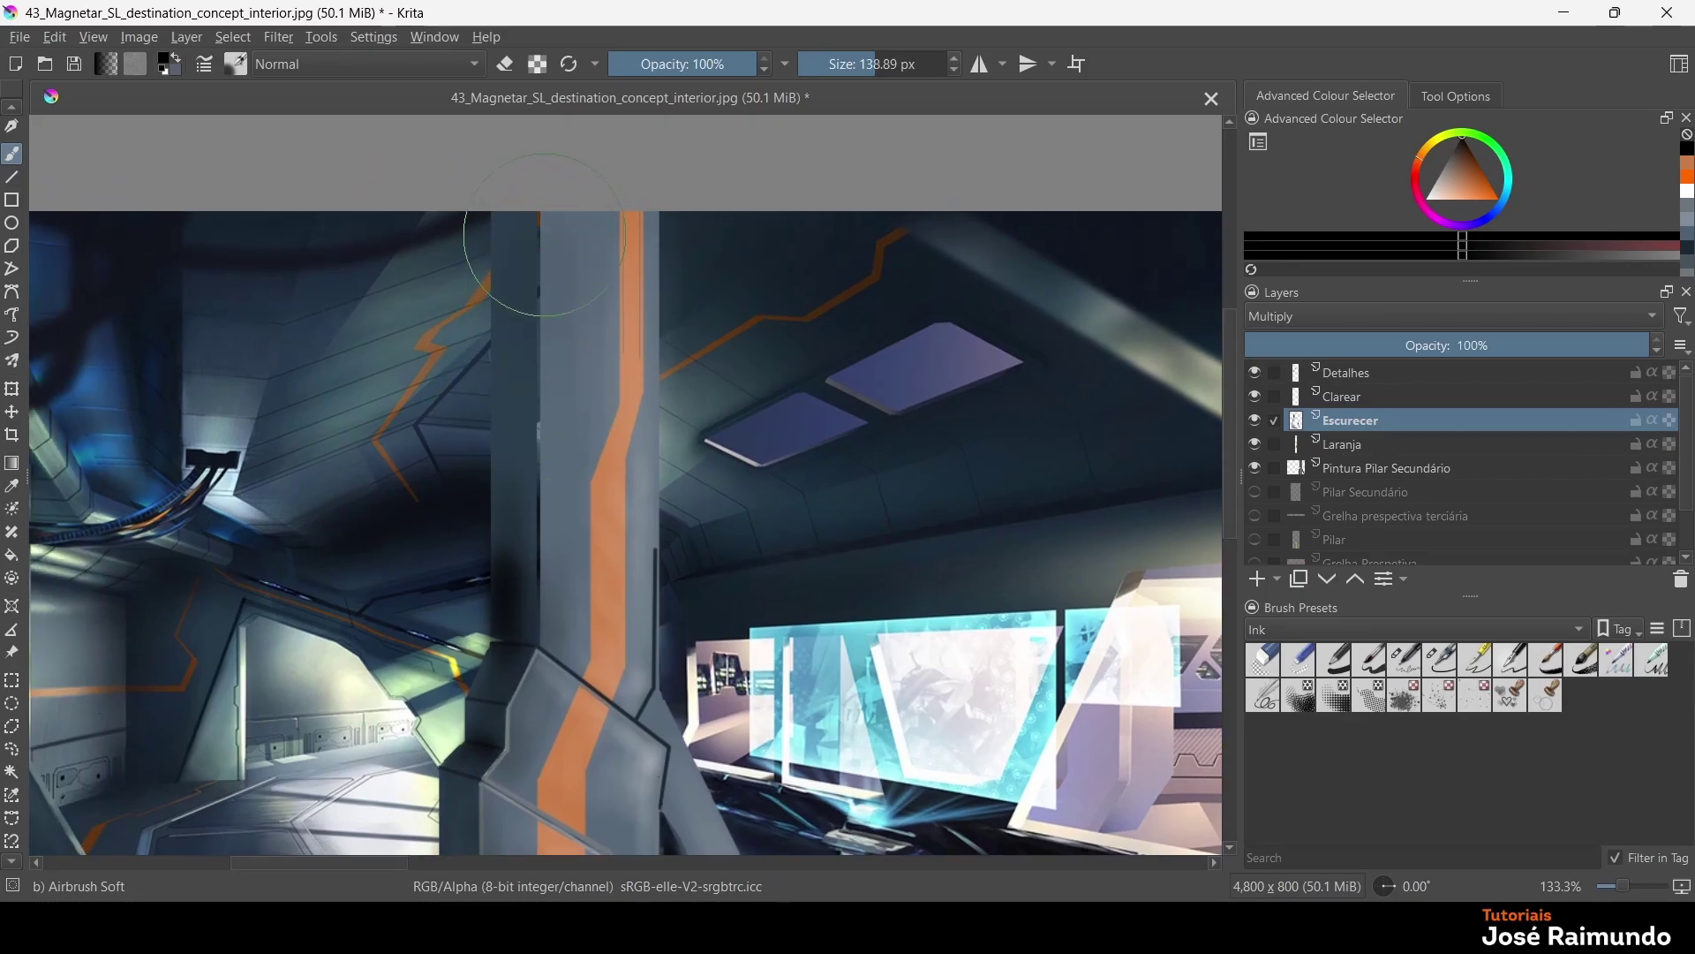
mouse_move(521, 353)
left_mouse_down()
mouse_move(526, 586)
mouse_move(509, 291)
mouse_move(516, 542)
mouse_move(528, 275)
mouse_move(499, 422)
mouse_move(489, 133)
mouse_move(536, 392)
mouse_move(508, 341)
mouse_move(502, 399)
mouse_move(545, 450)
mouse_move(578, 327)
mouse_move(567, 414)
mouse_move(478, 532)
left_mouse_up()
Erase excess shadow beside the shaft's joint and on the lower panel of Escurecer, using the 138.89 px soft airbrush in eraser mode
left_click(505, 63)
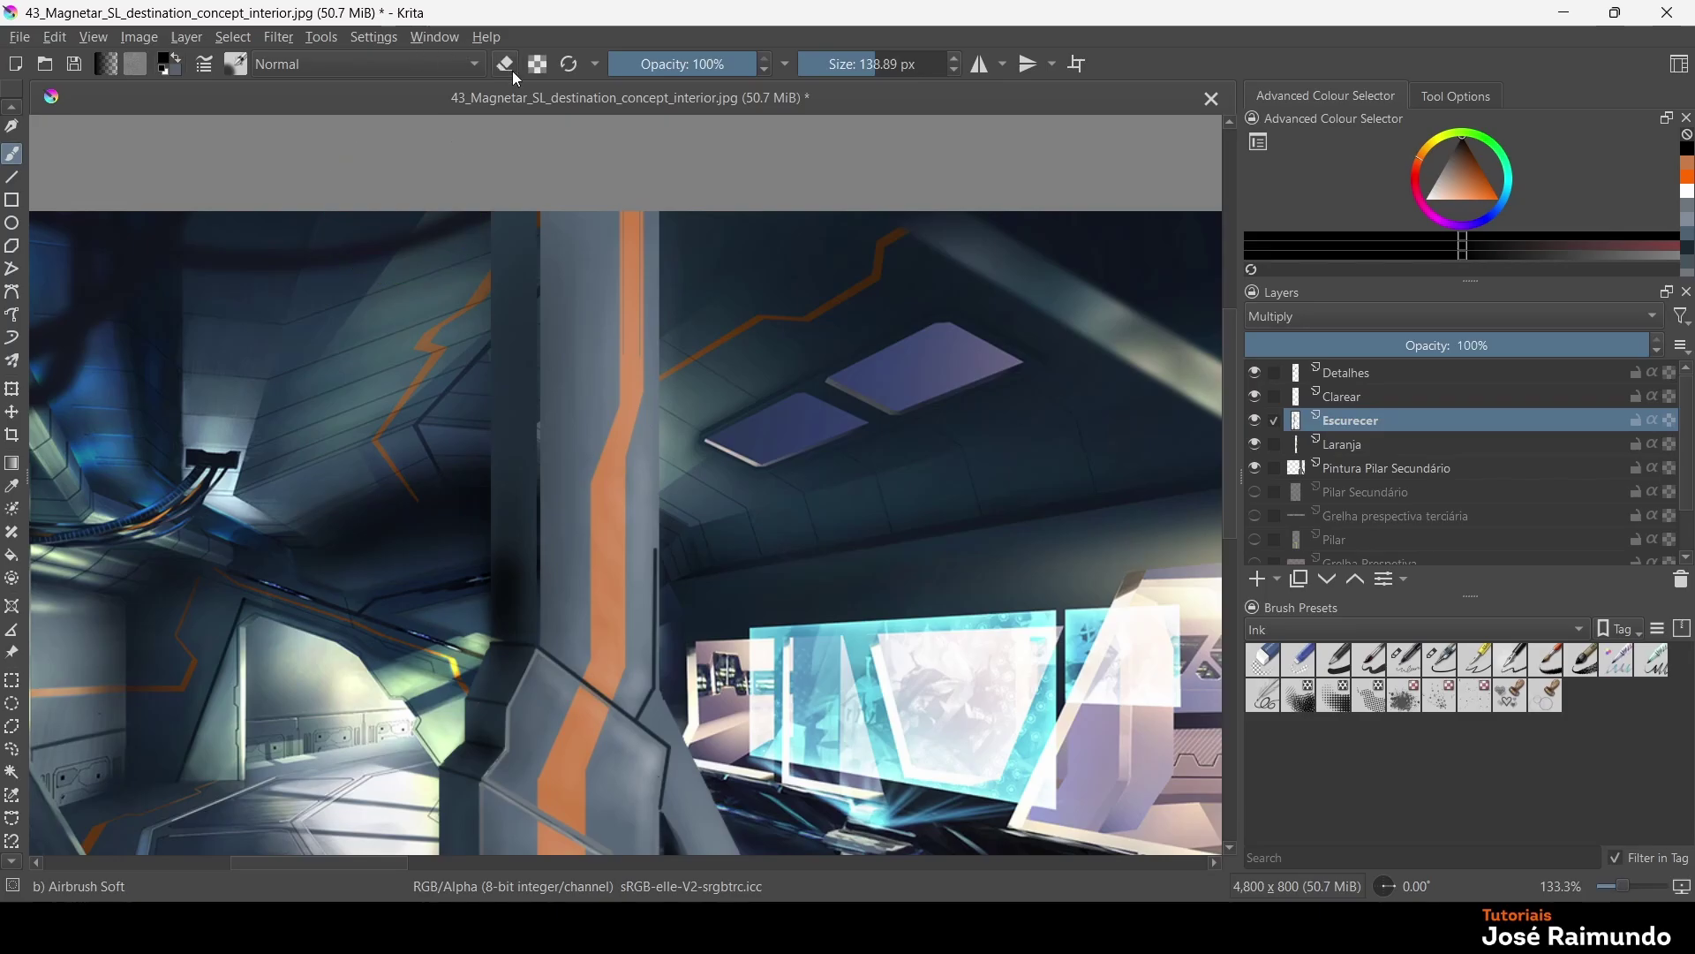
mouse_move(465, 609)
left_mouse_down()
mouse_move(443, 529)
mouse_move(453, 629)
left_mouse_up()
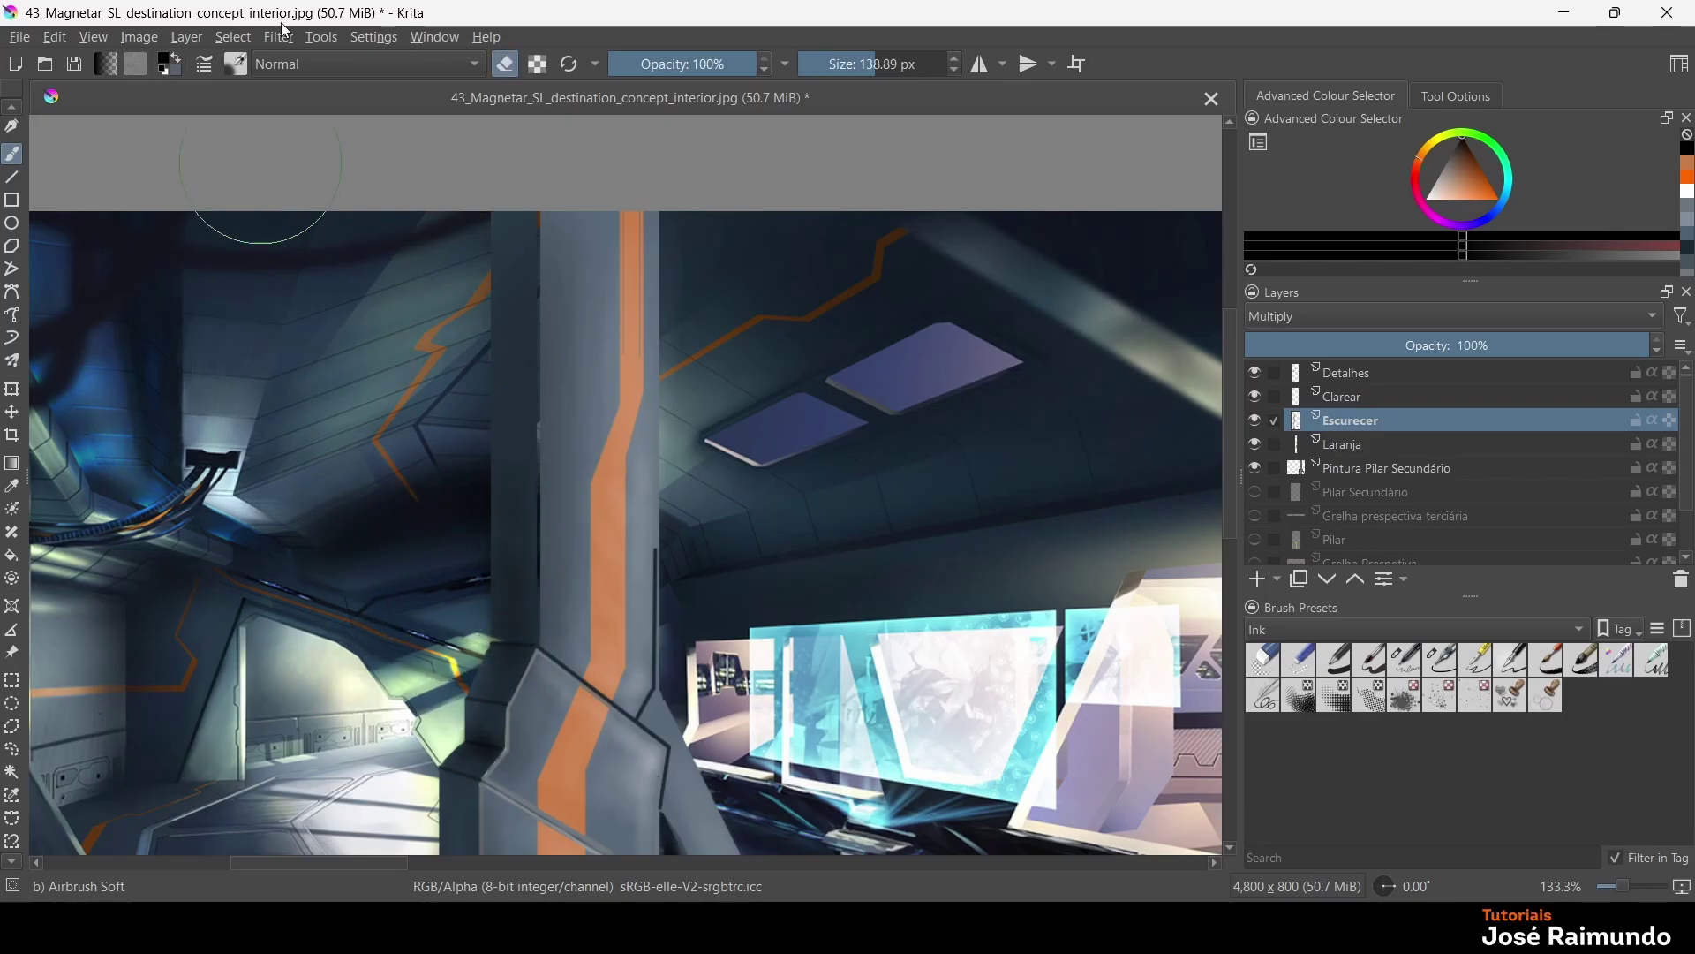
left_click(505, 63)
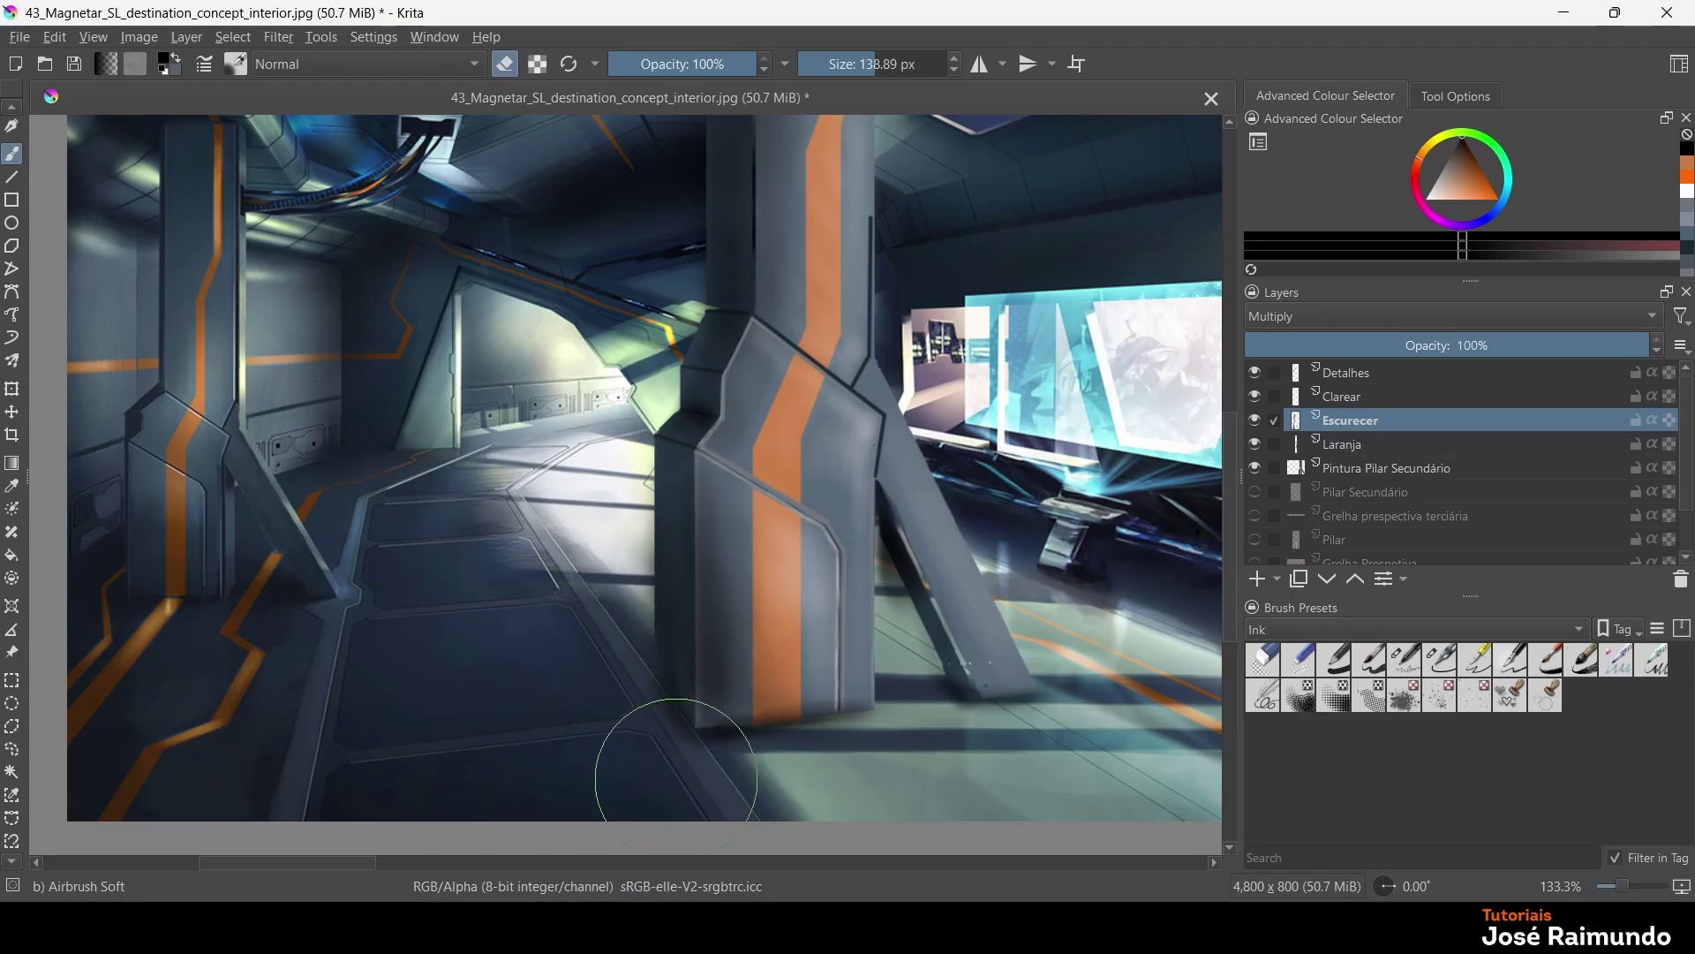
mouse_move(843, 480)
left_mouse_down()
mouse_move(735, 671)
mouse_move(724, 554)
left_mouse_up()
scroll(978, 375, "down", 5)
scroll(721, 438, "up", 5)
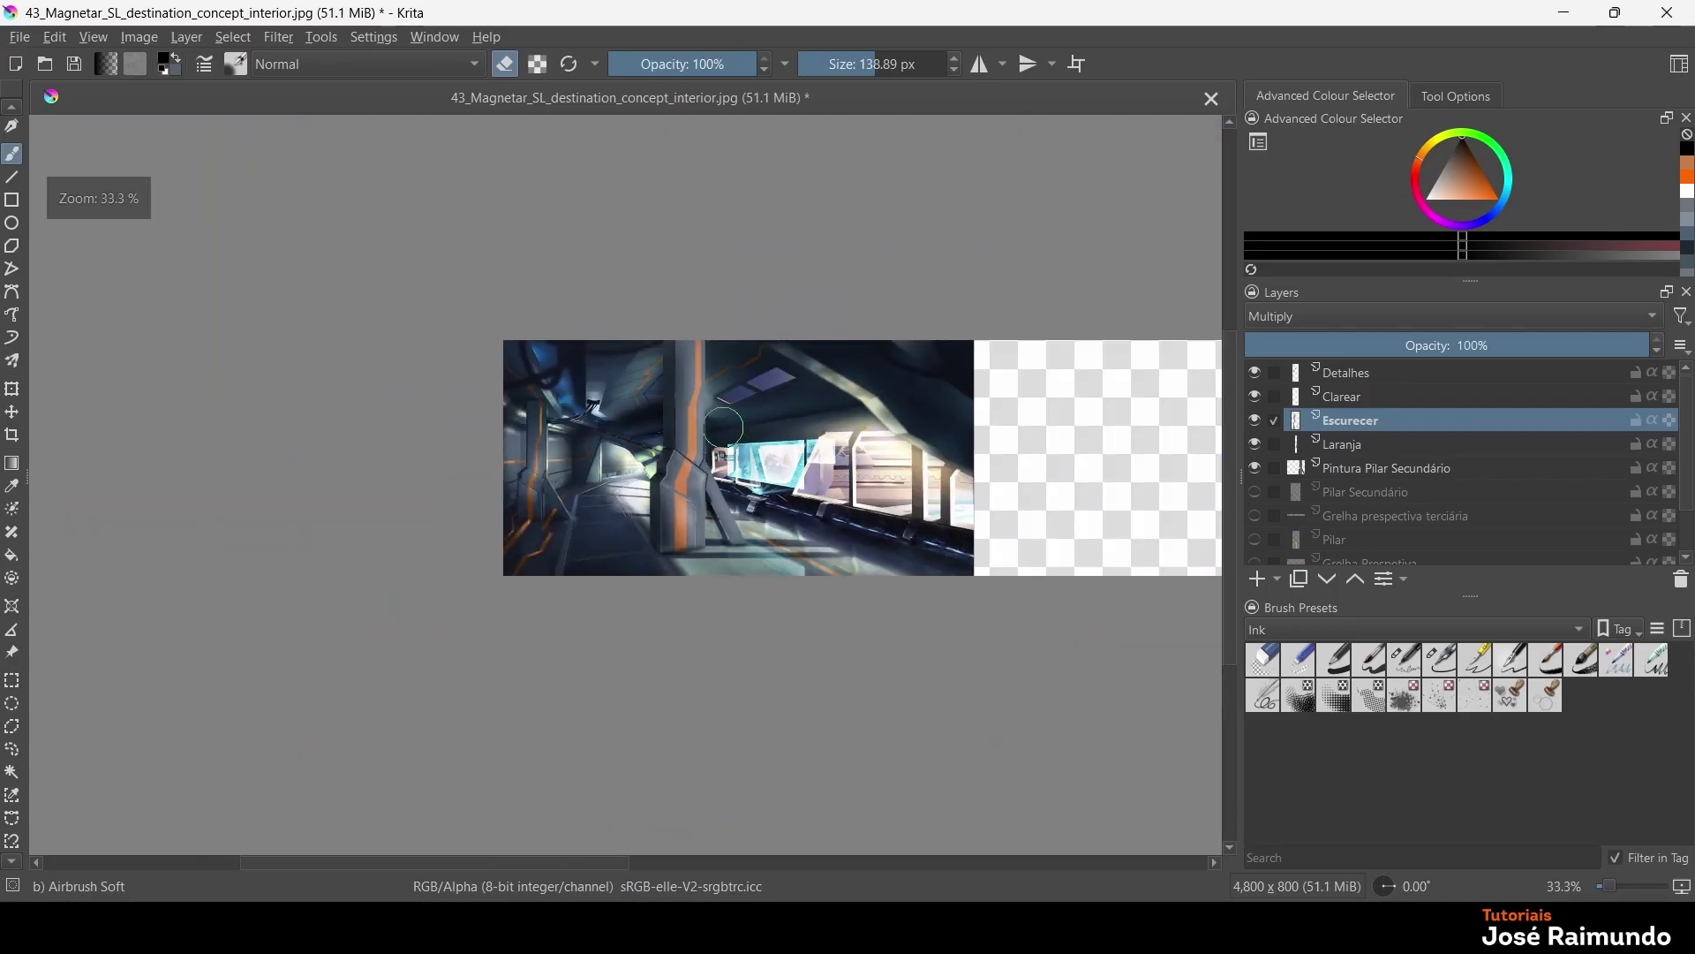
scroll(721, 439, "down", 3)
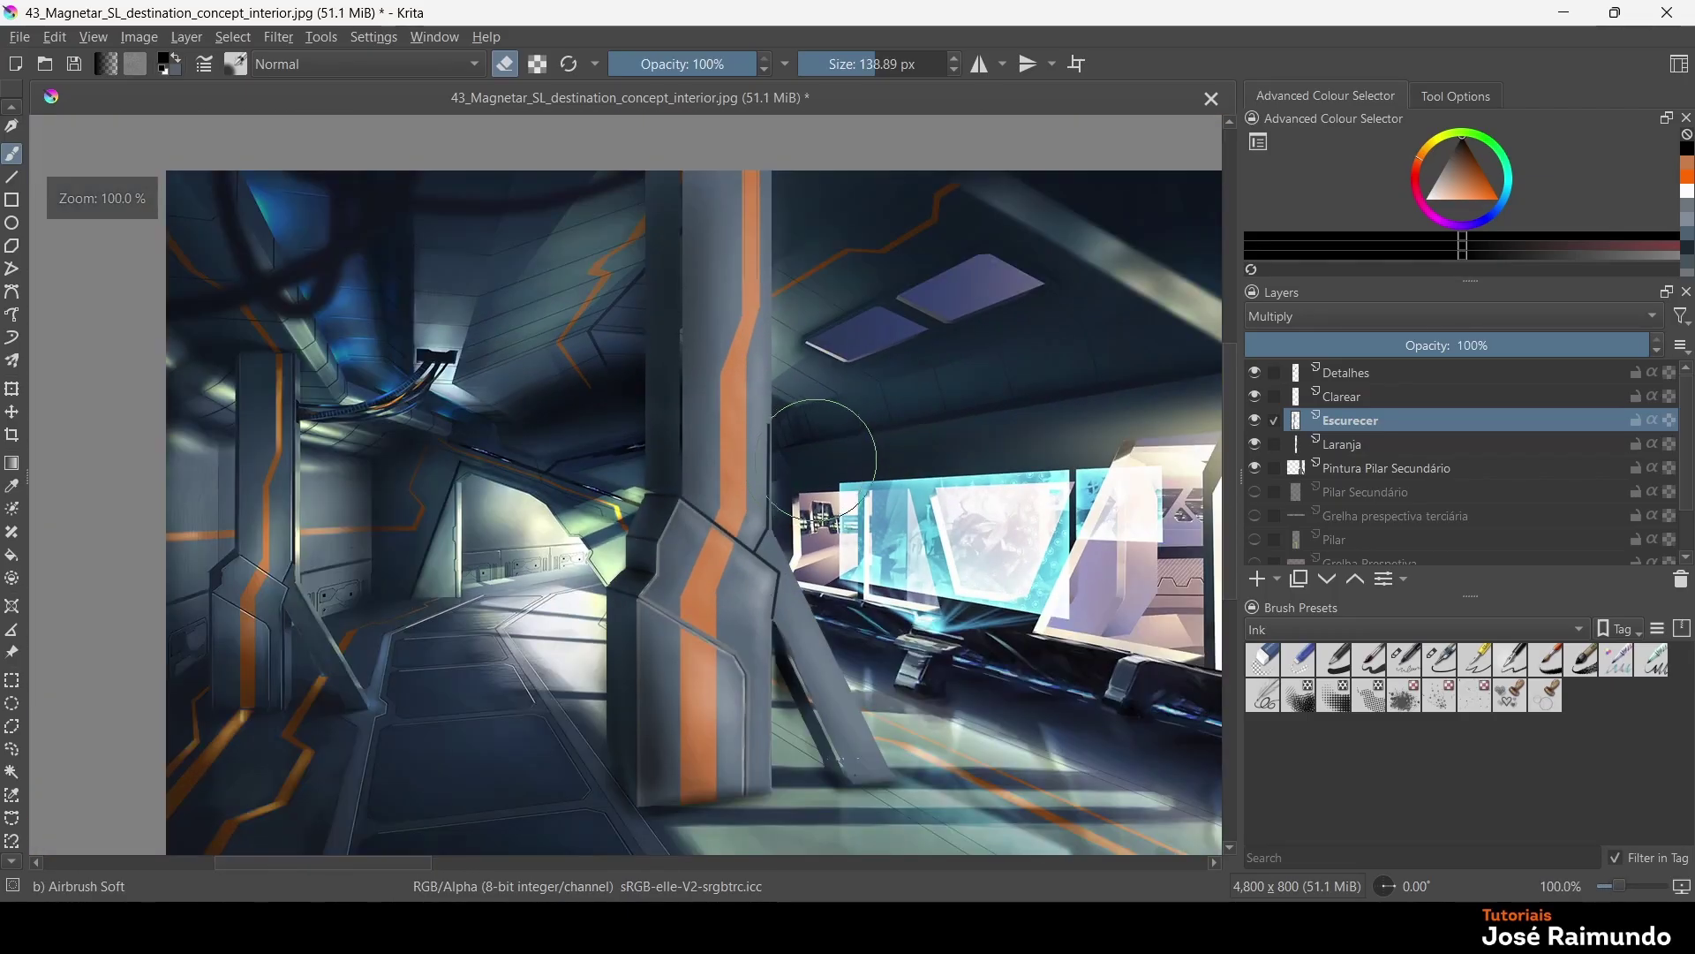
Paint soft white highlights on the Clarear layer around the stripe's bend and along the shaft's left edge with the airbrush at 50.27 px
left_click(1339, 397)
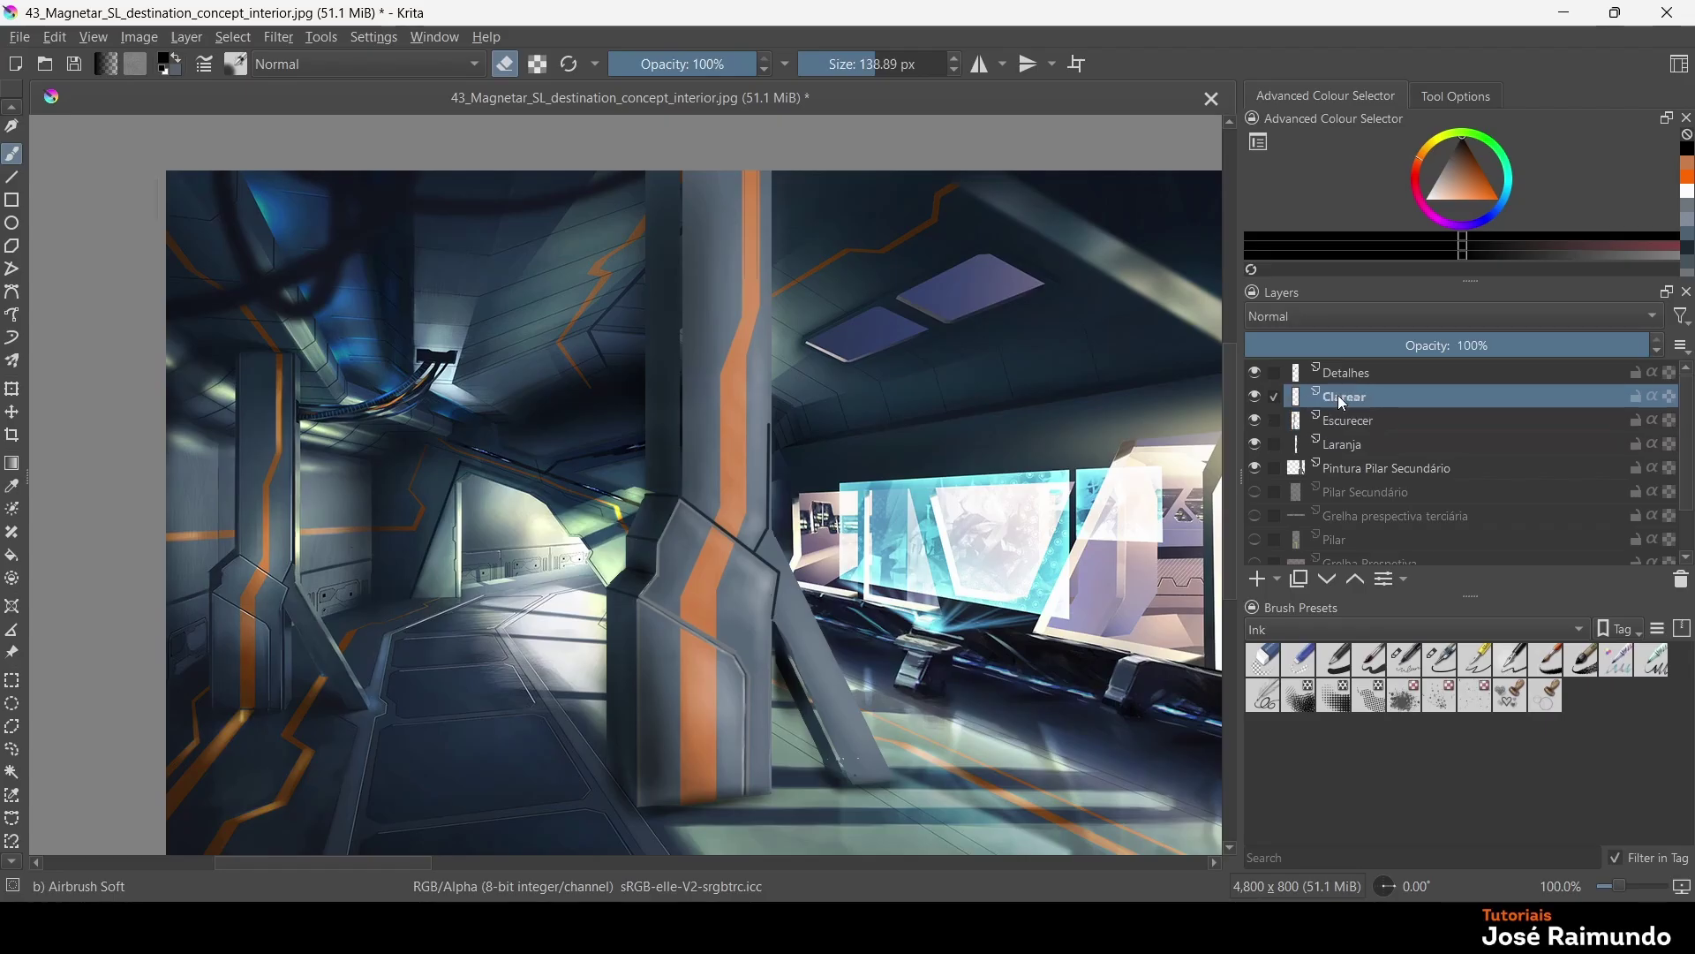
left_click(1687, 192)
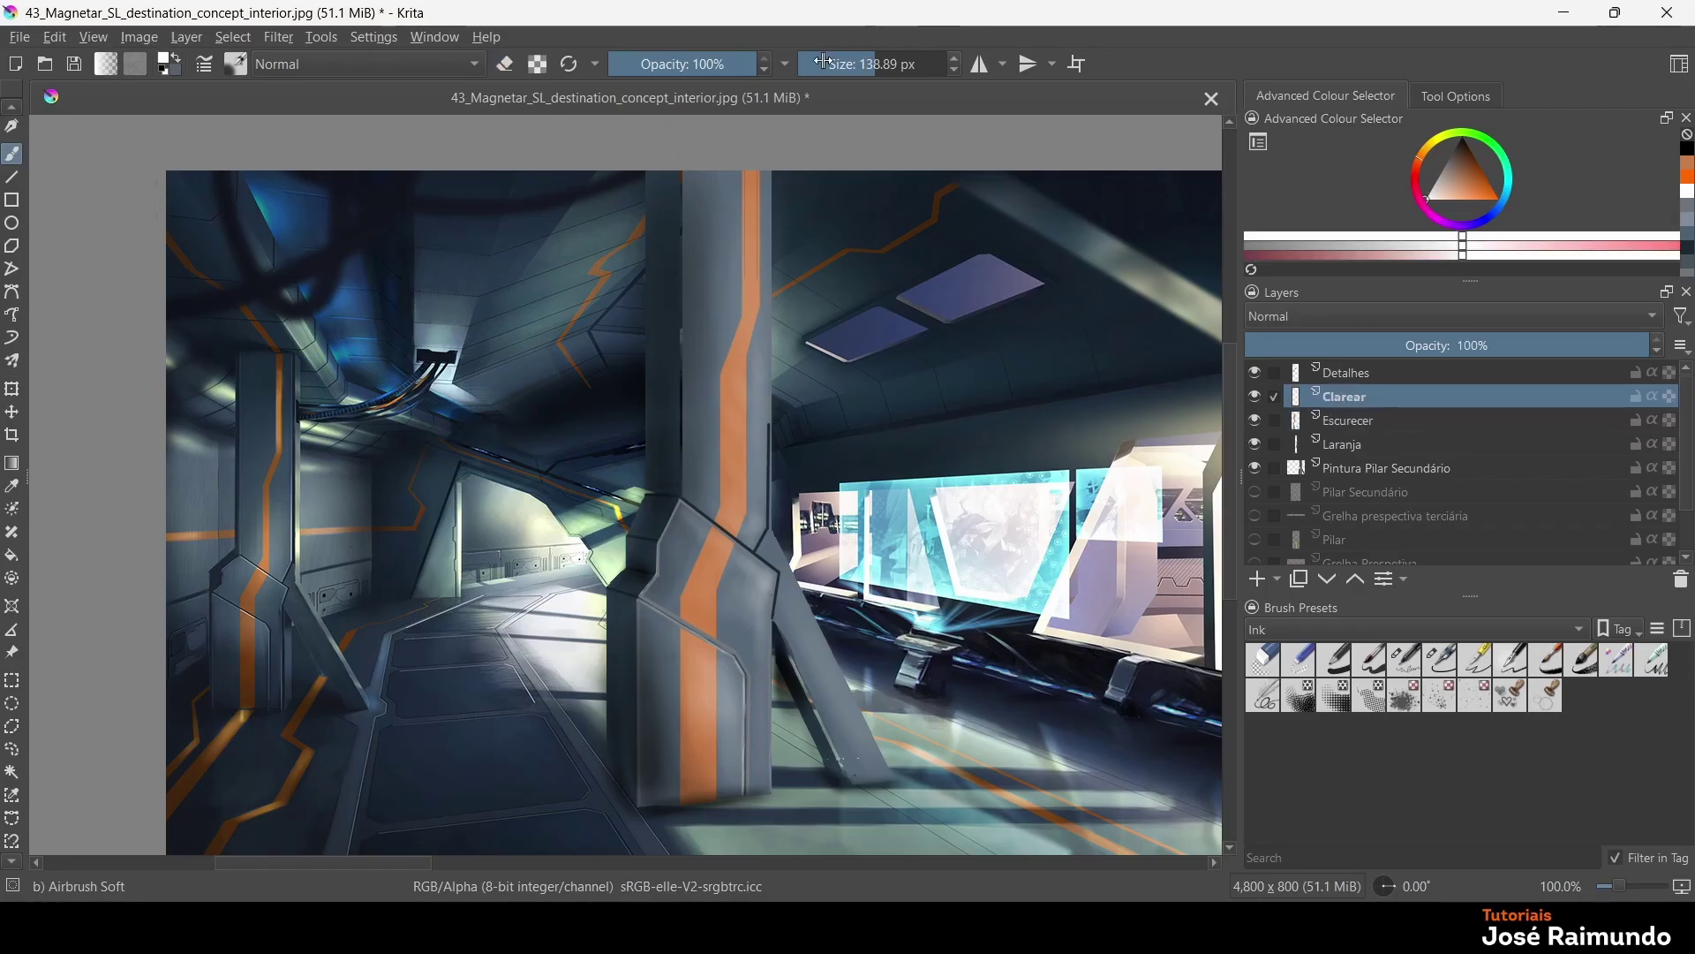
left_click_drag(826, 61, 850, 69)
left_click_drag(722, 569, 756, 495)
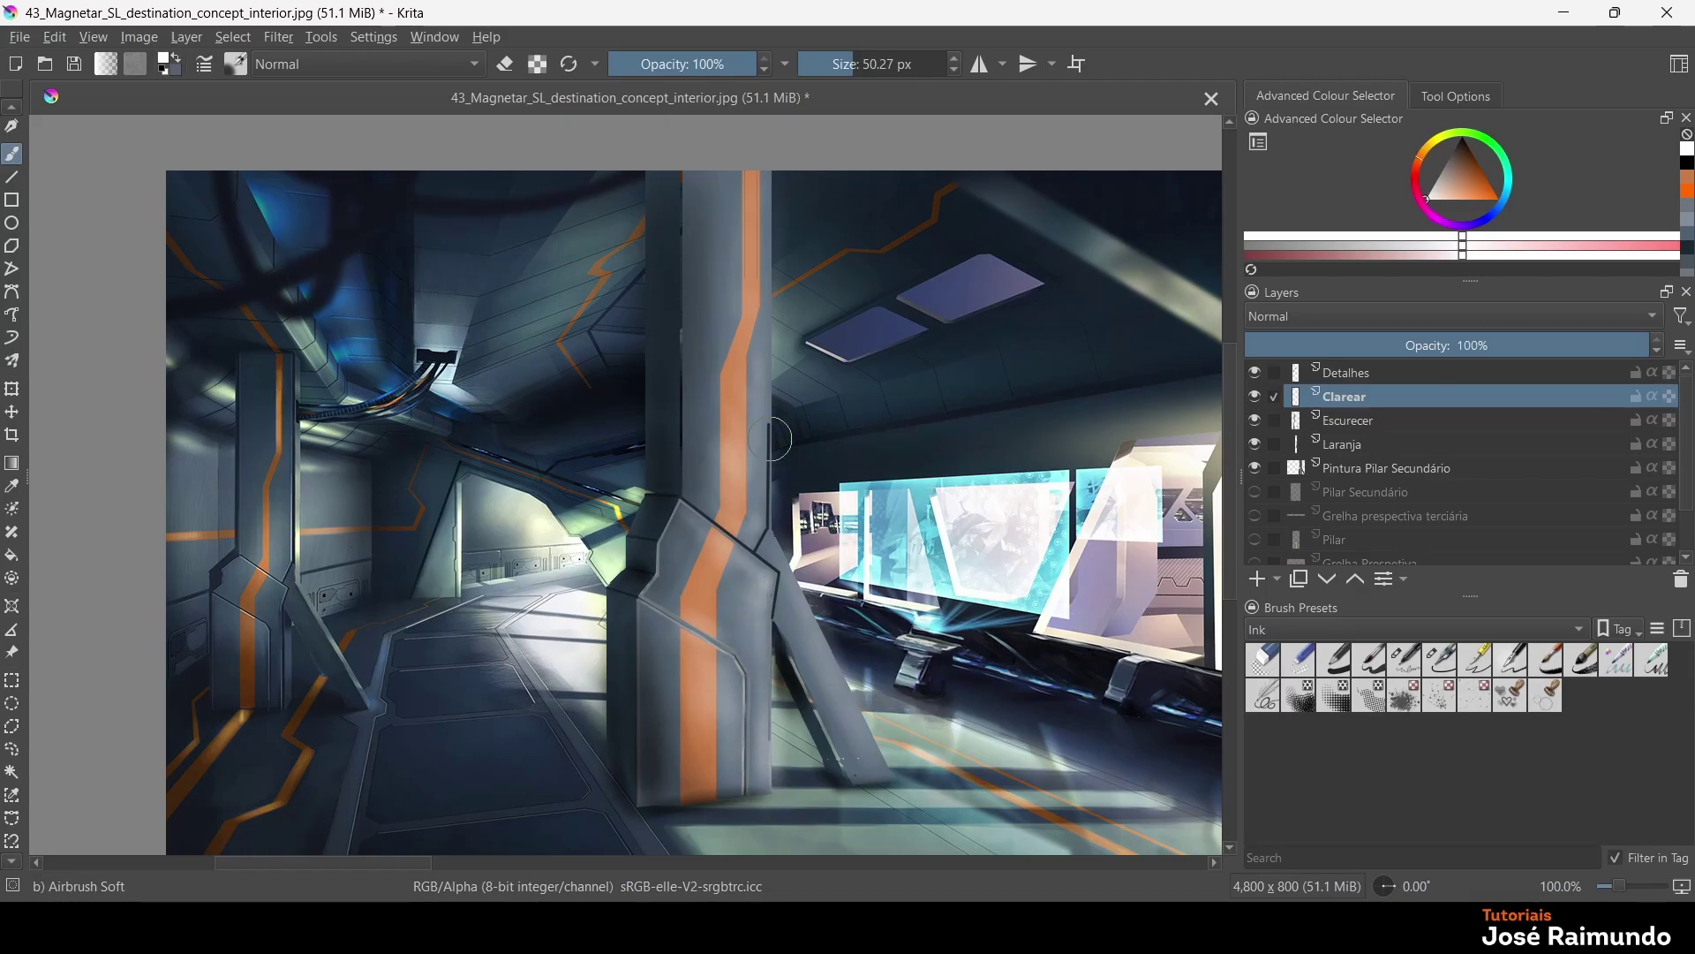
mouse_move(672, 244)
left_mouse_down()
mouse_move(671, 393)
mouse_move(648, 379)
mouse_move(646, 272)
mouse_move(645, 440)
mouse_move(642, 290)
left_mouse_up()
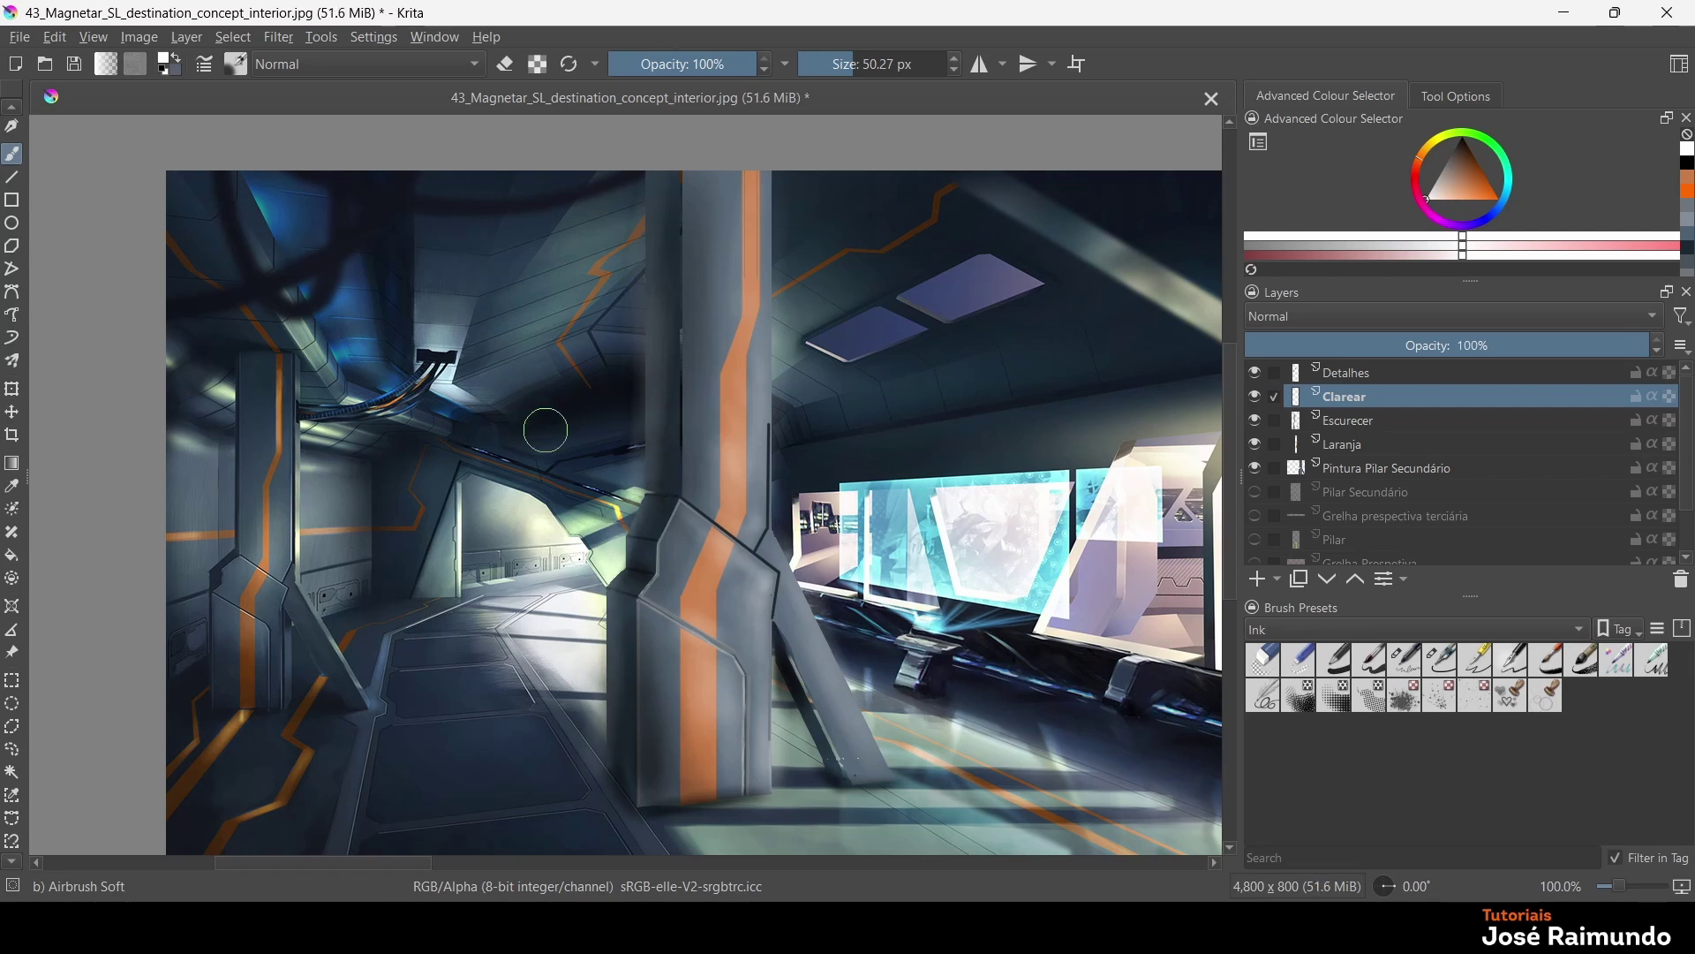
scroll(675, 353, "down", 2)
scroll(719, 442, "up", 2)
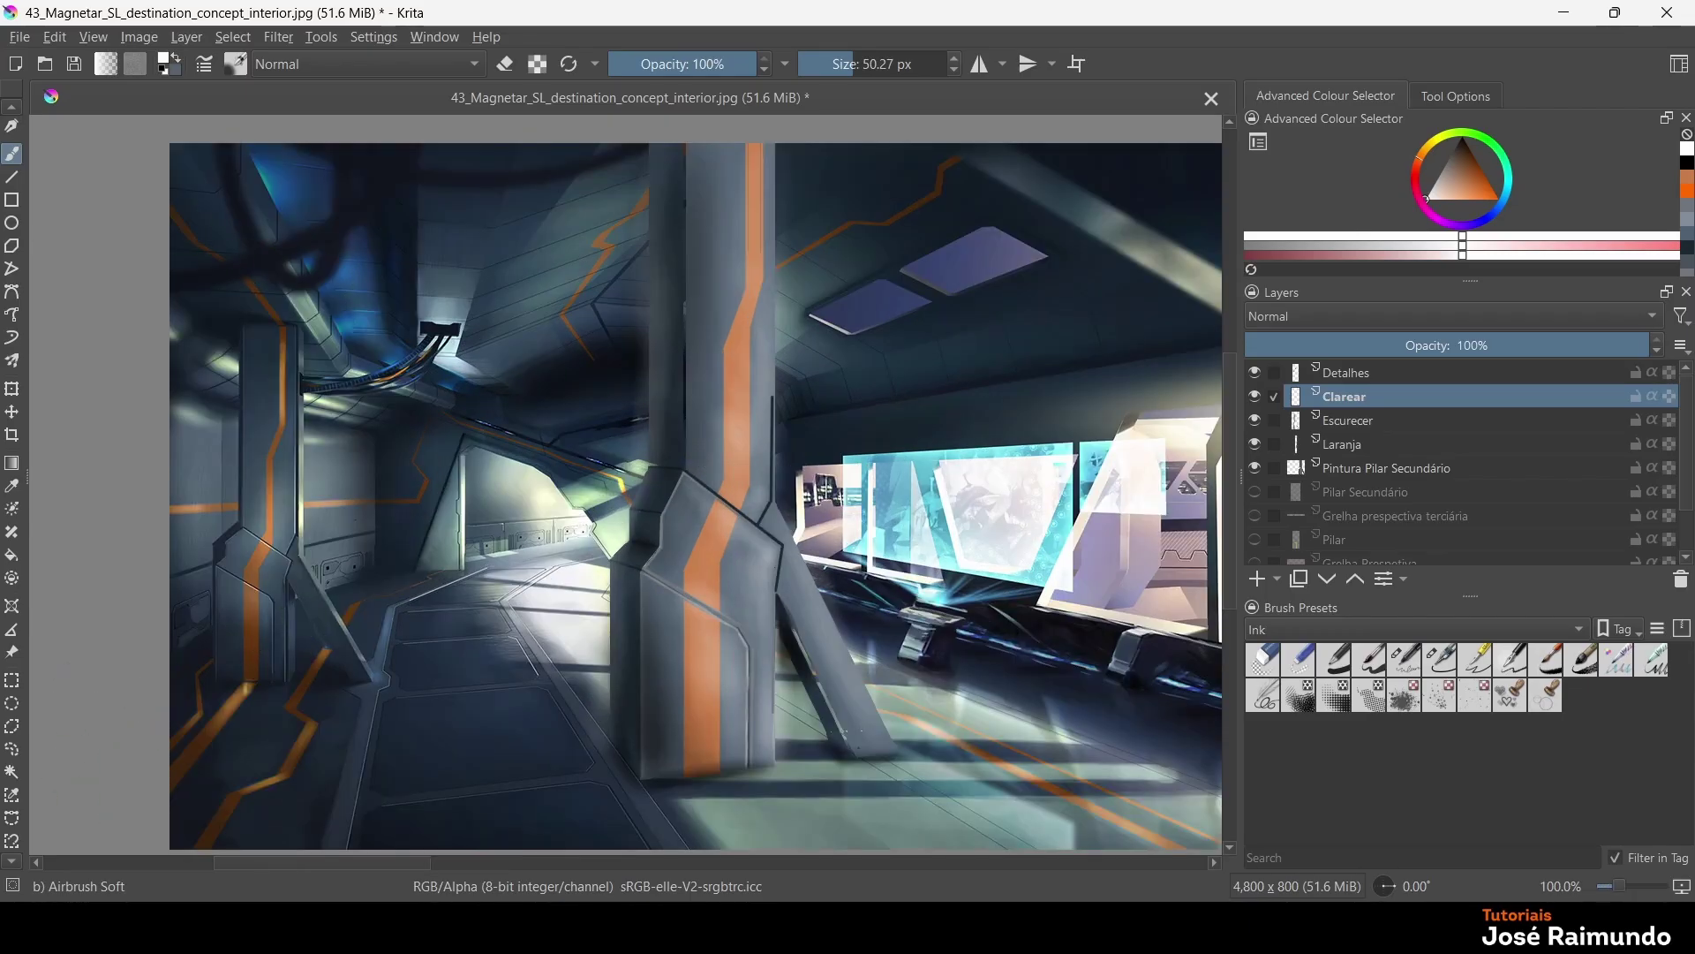
Select the background area along the pillar's left edge with a Bezier curve selection and clear the highlight overspill from Clarear
left_click(15, 751)
left_click(11, 818)
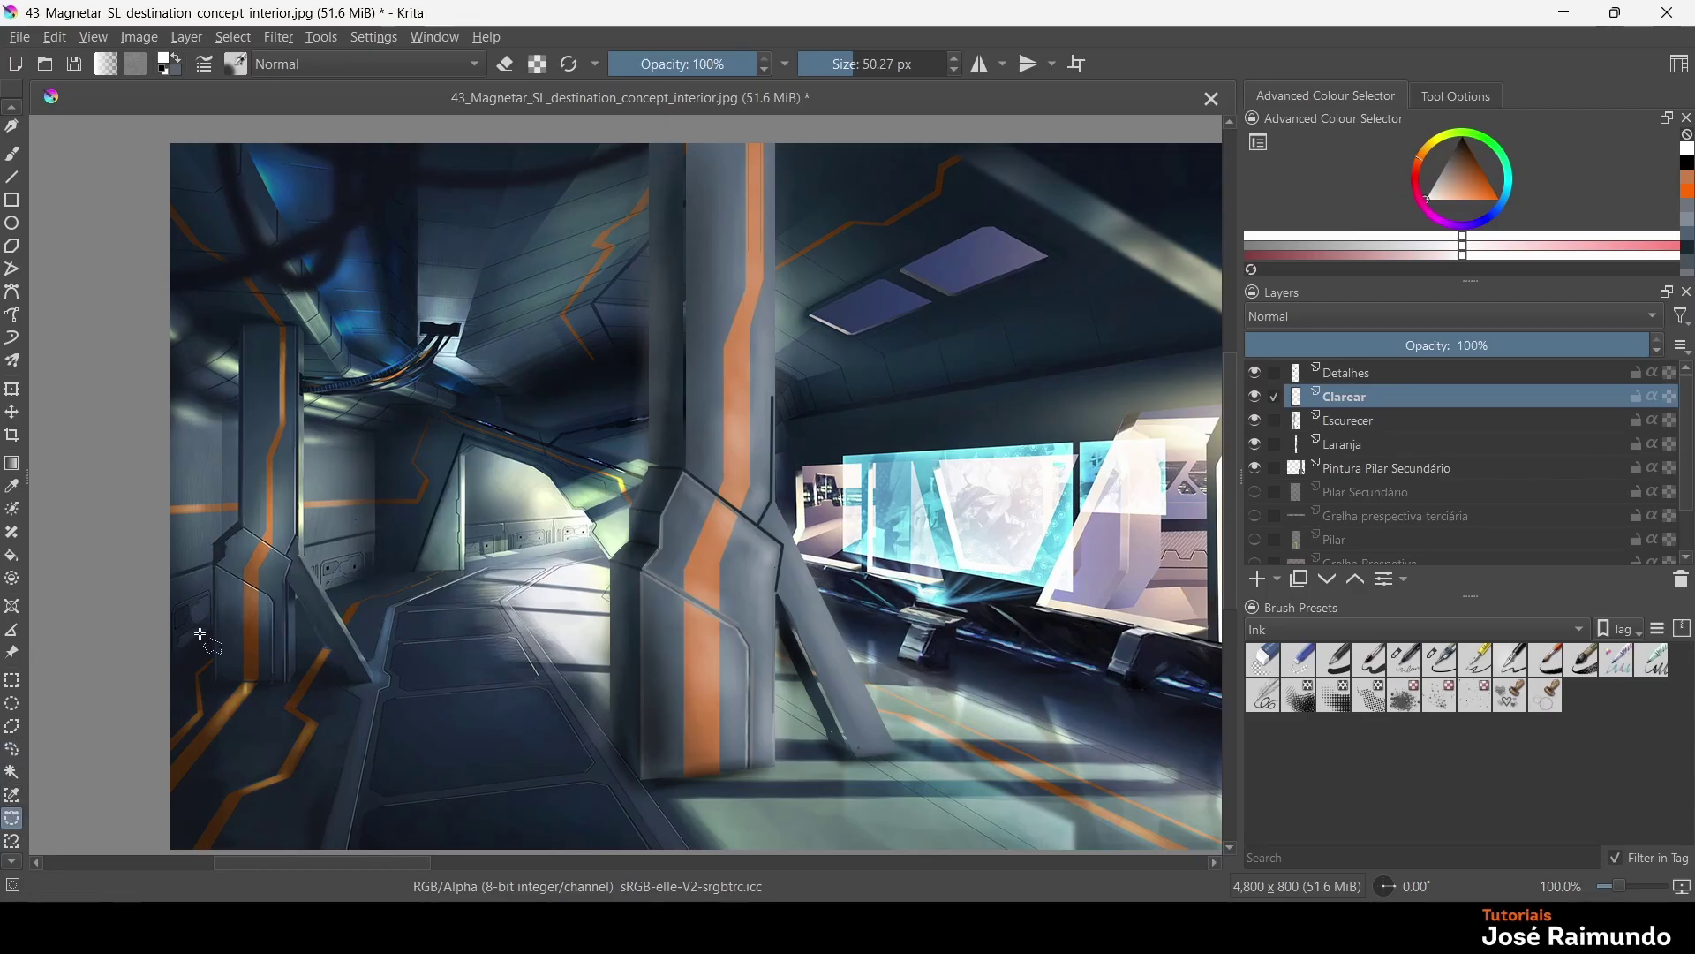
left_click(647, 469)
left_click(609, 559)
left_click(609, 744)
left_click(427, 792)
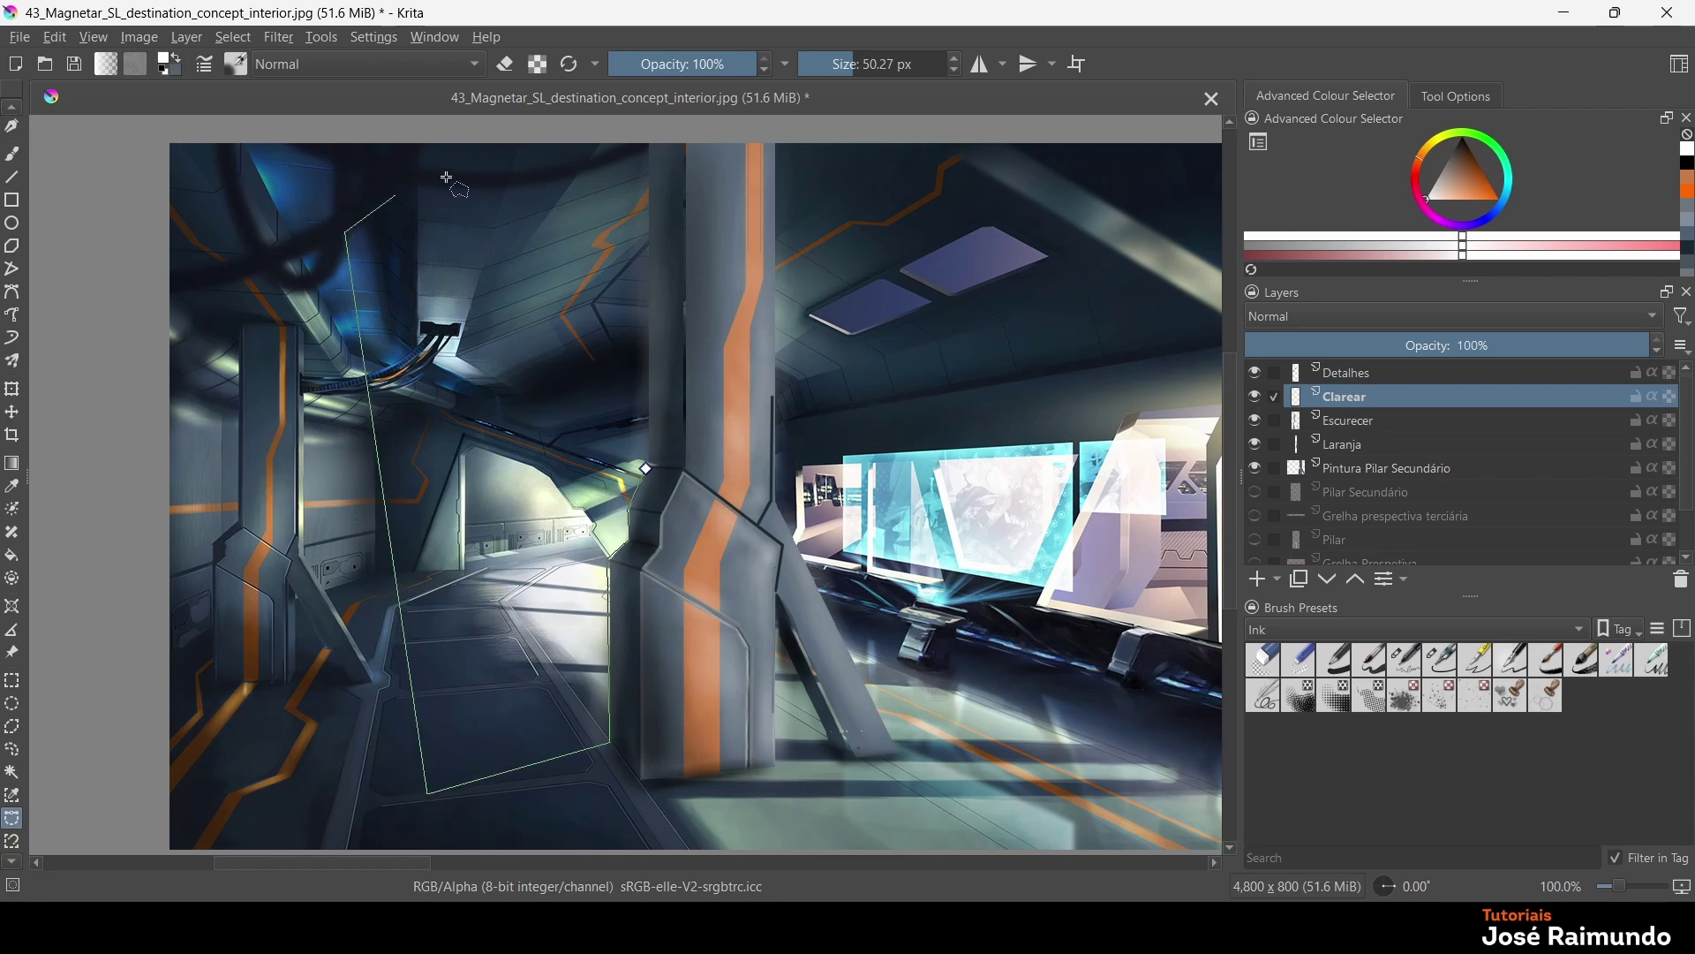
left_click(650, 146)
left_click(647, 468)
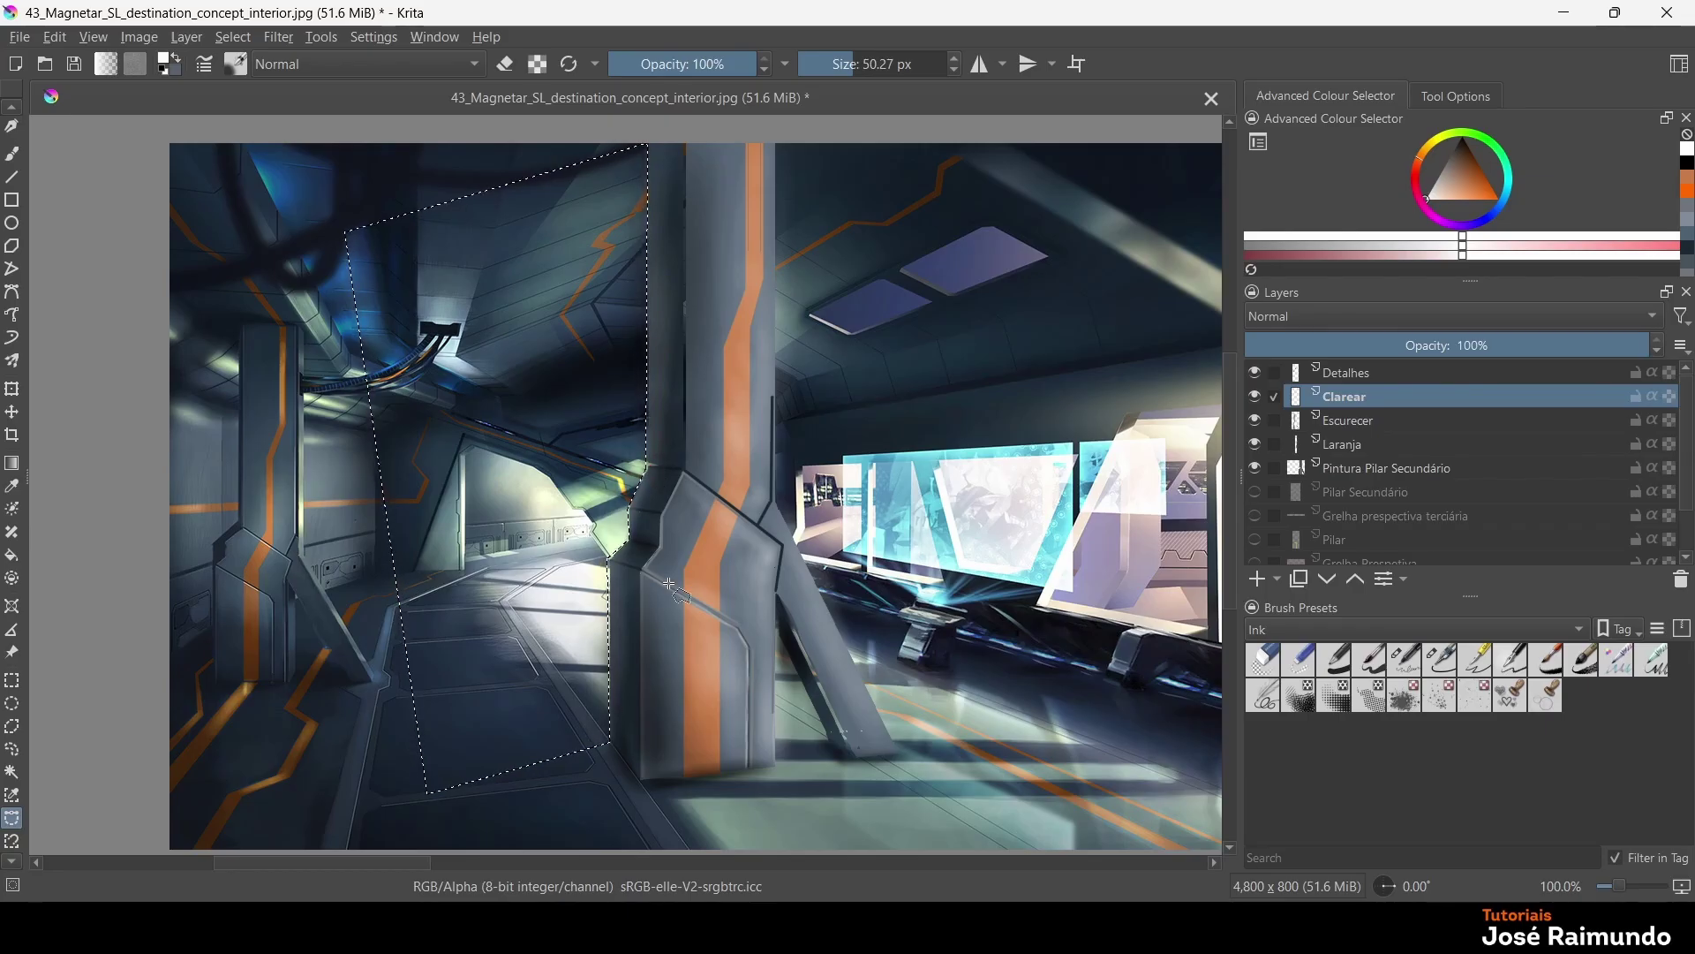
Select the background along the pillar's right edge and slanted brace, clear the Clarear overspill there, and deselect
left_click_drag(907, 403, 708, 602)
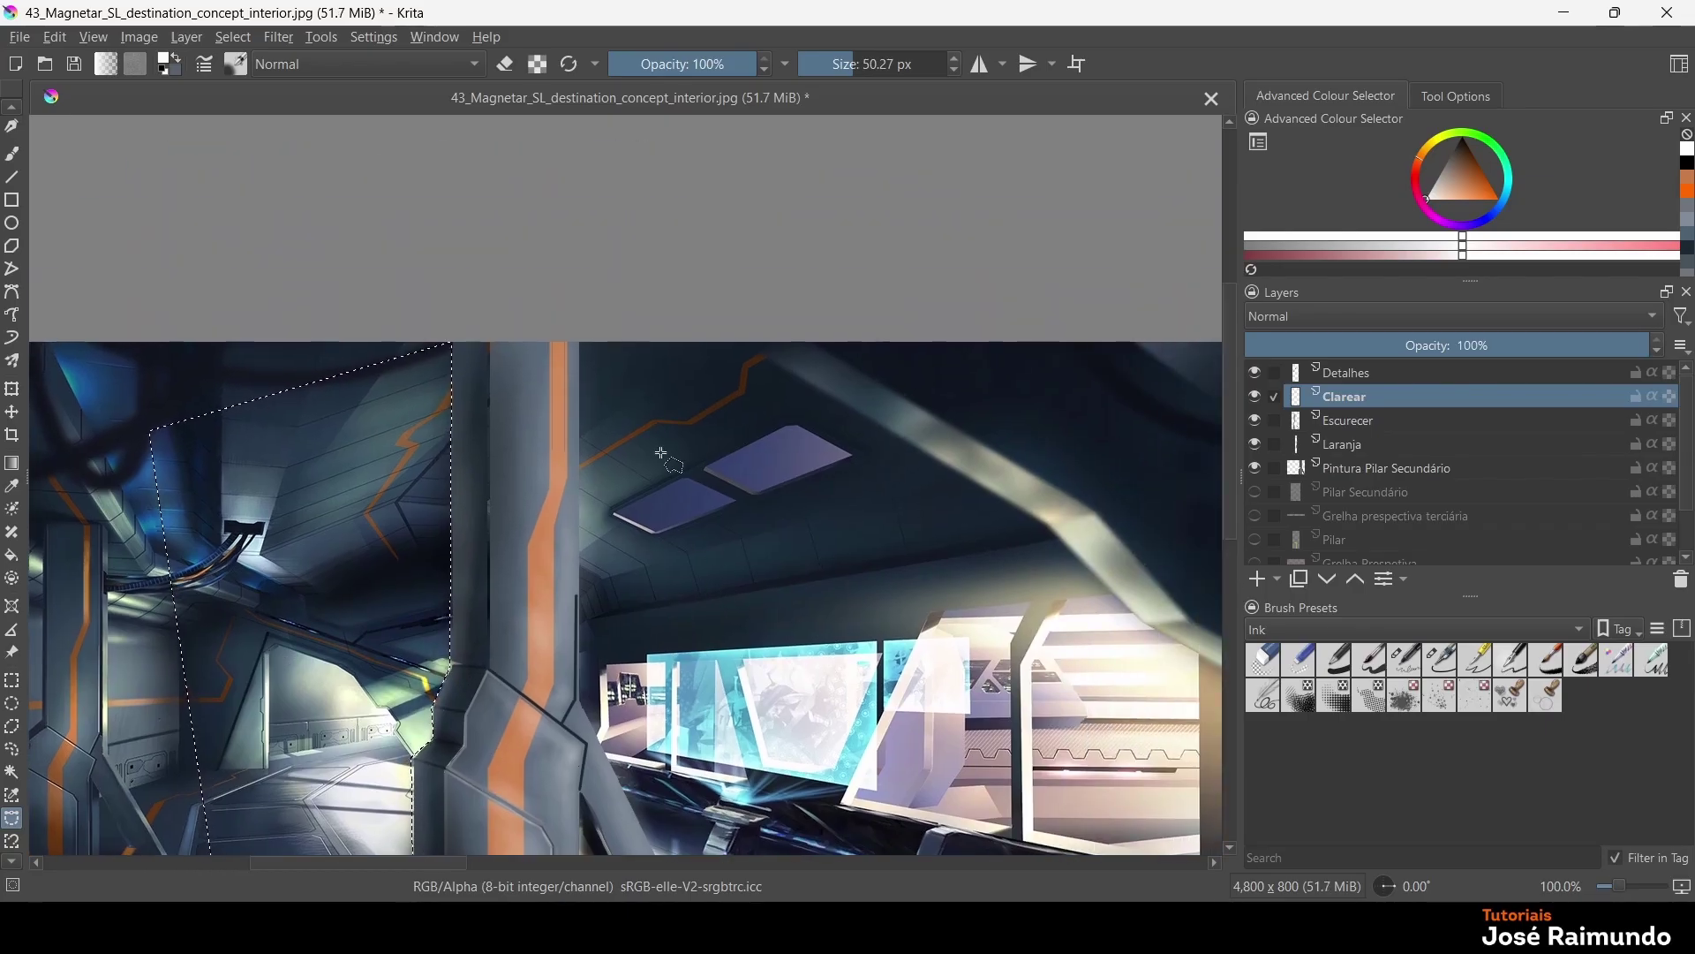
left_click(580, 342)
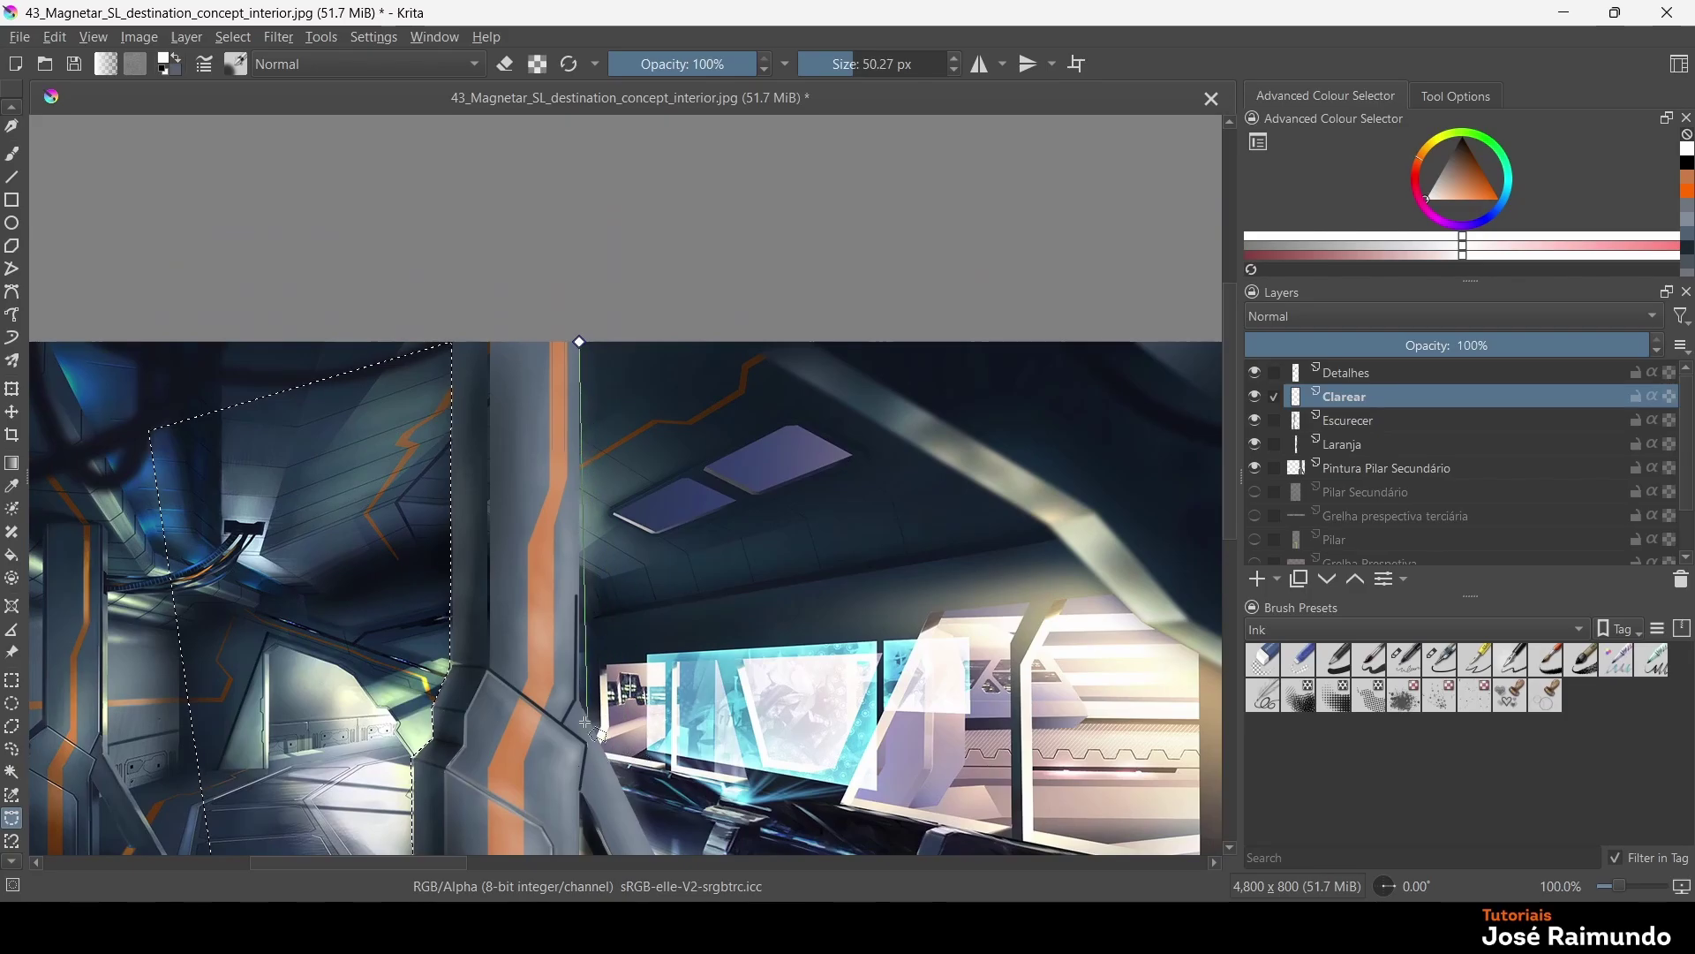
scroll(609, 687, "down", 5)
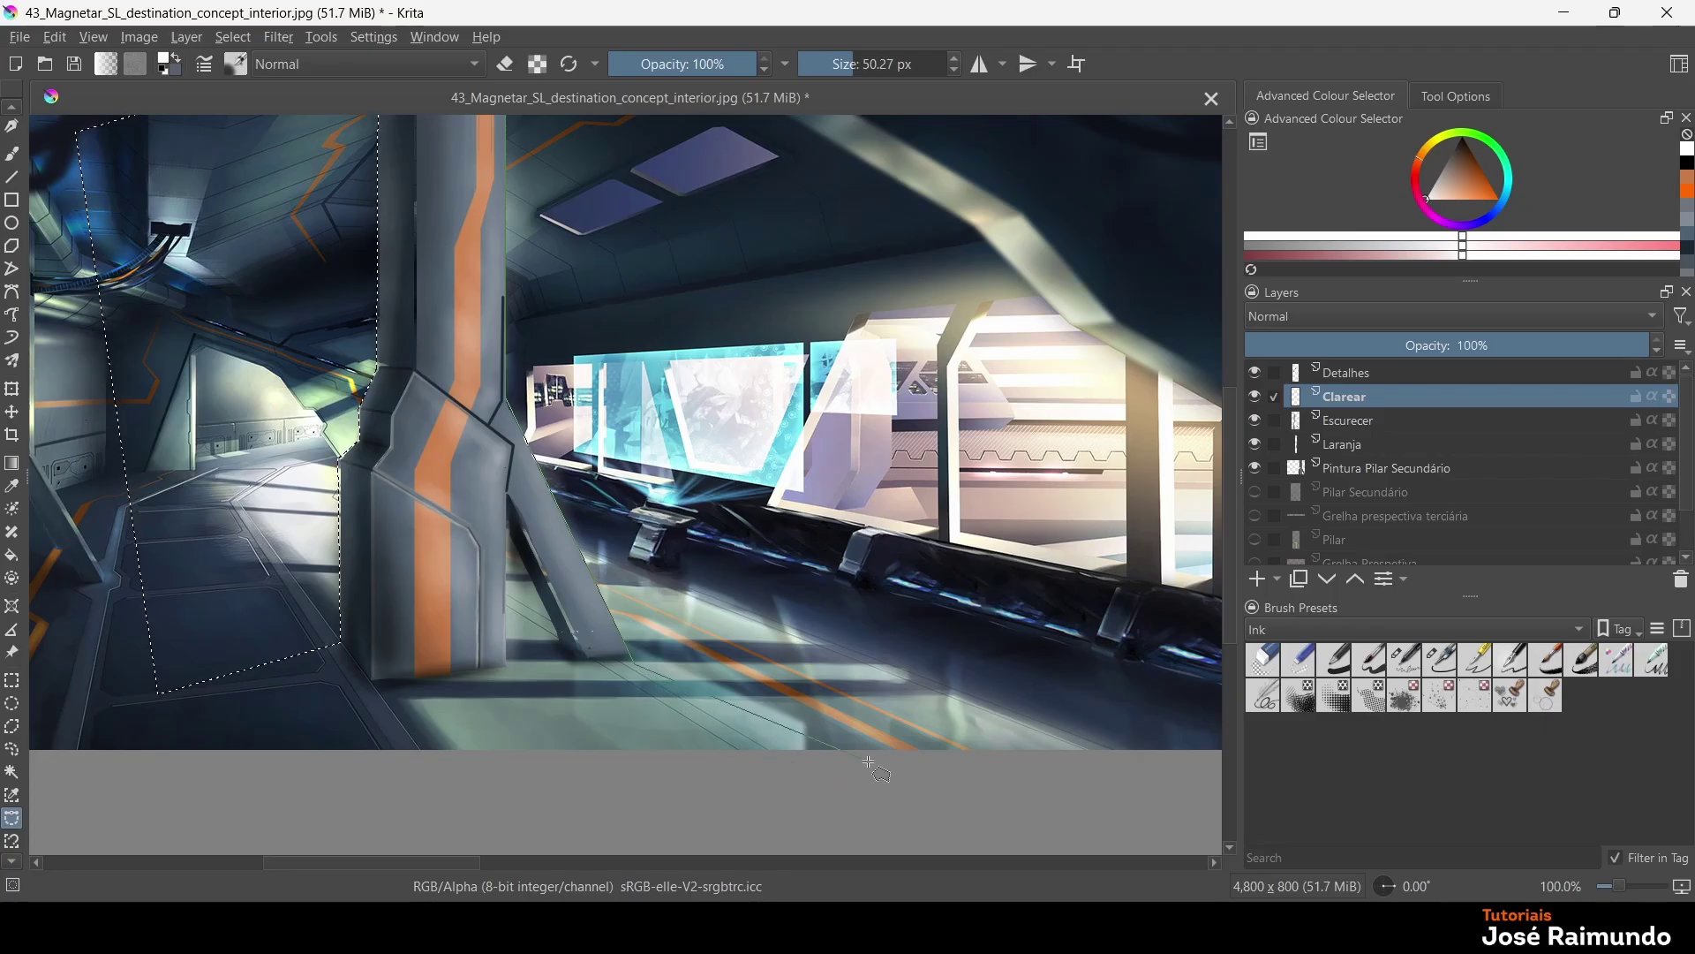
scroll(505, 356, "up", 4)
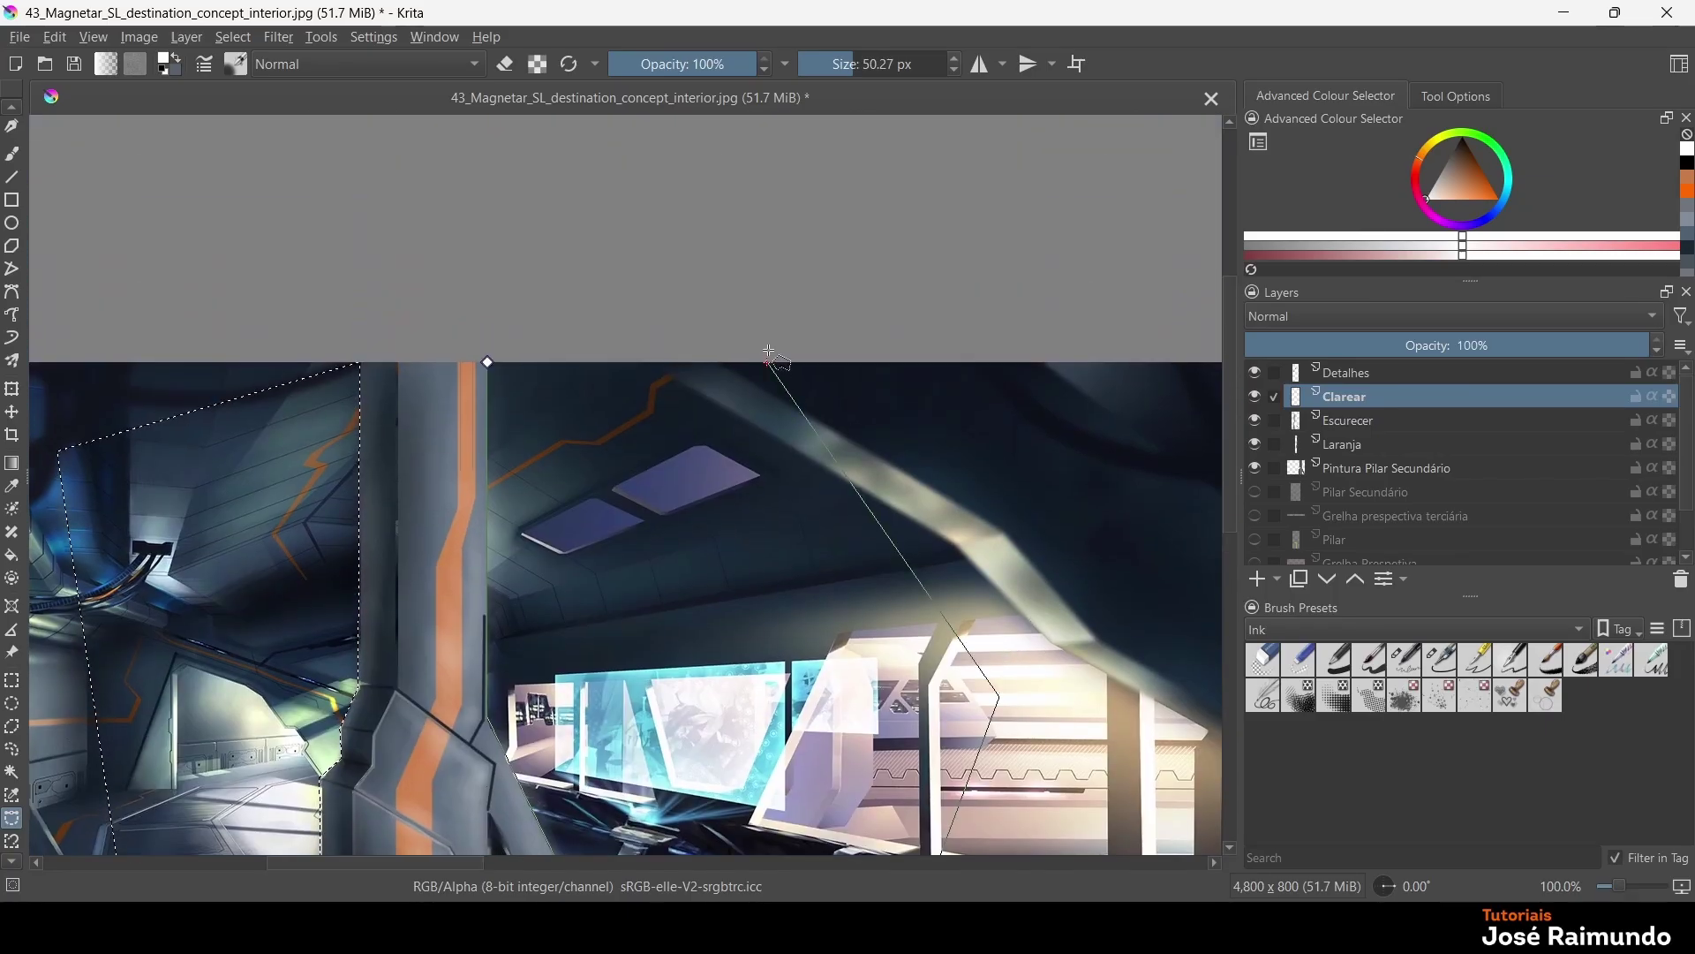
left_click(491, 363)
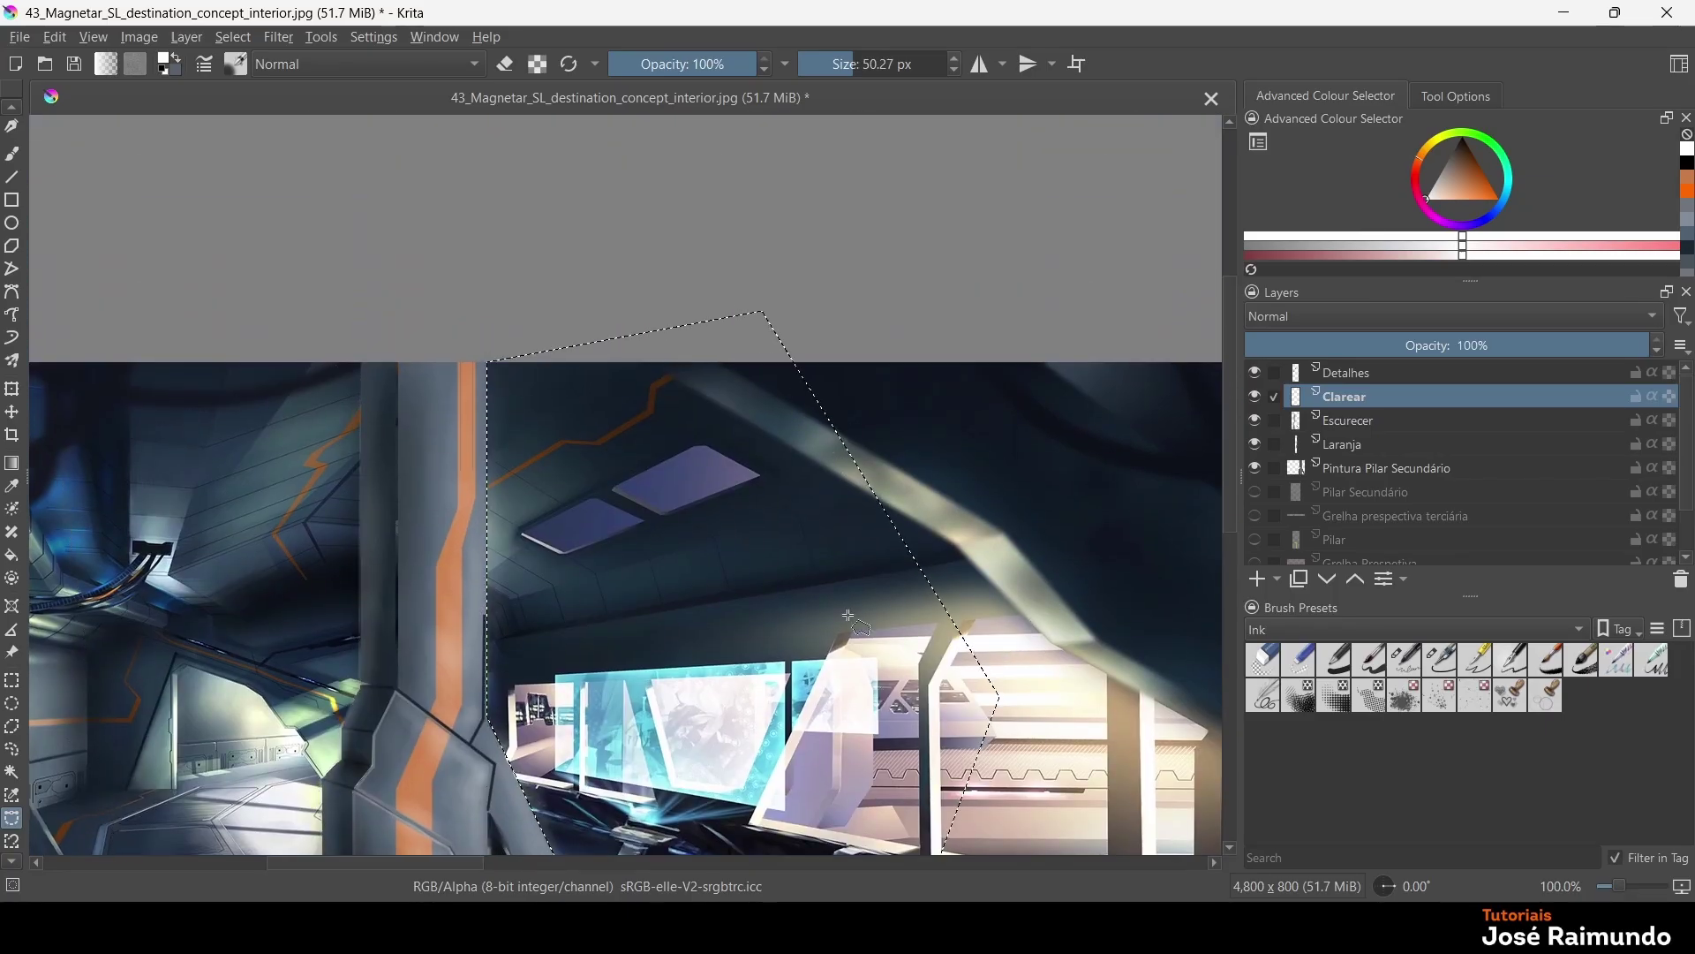
scroll(772, 560, "down", 4)
scroll(772, 560, "left", 2)
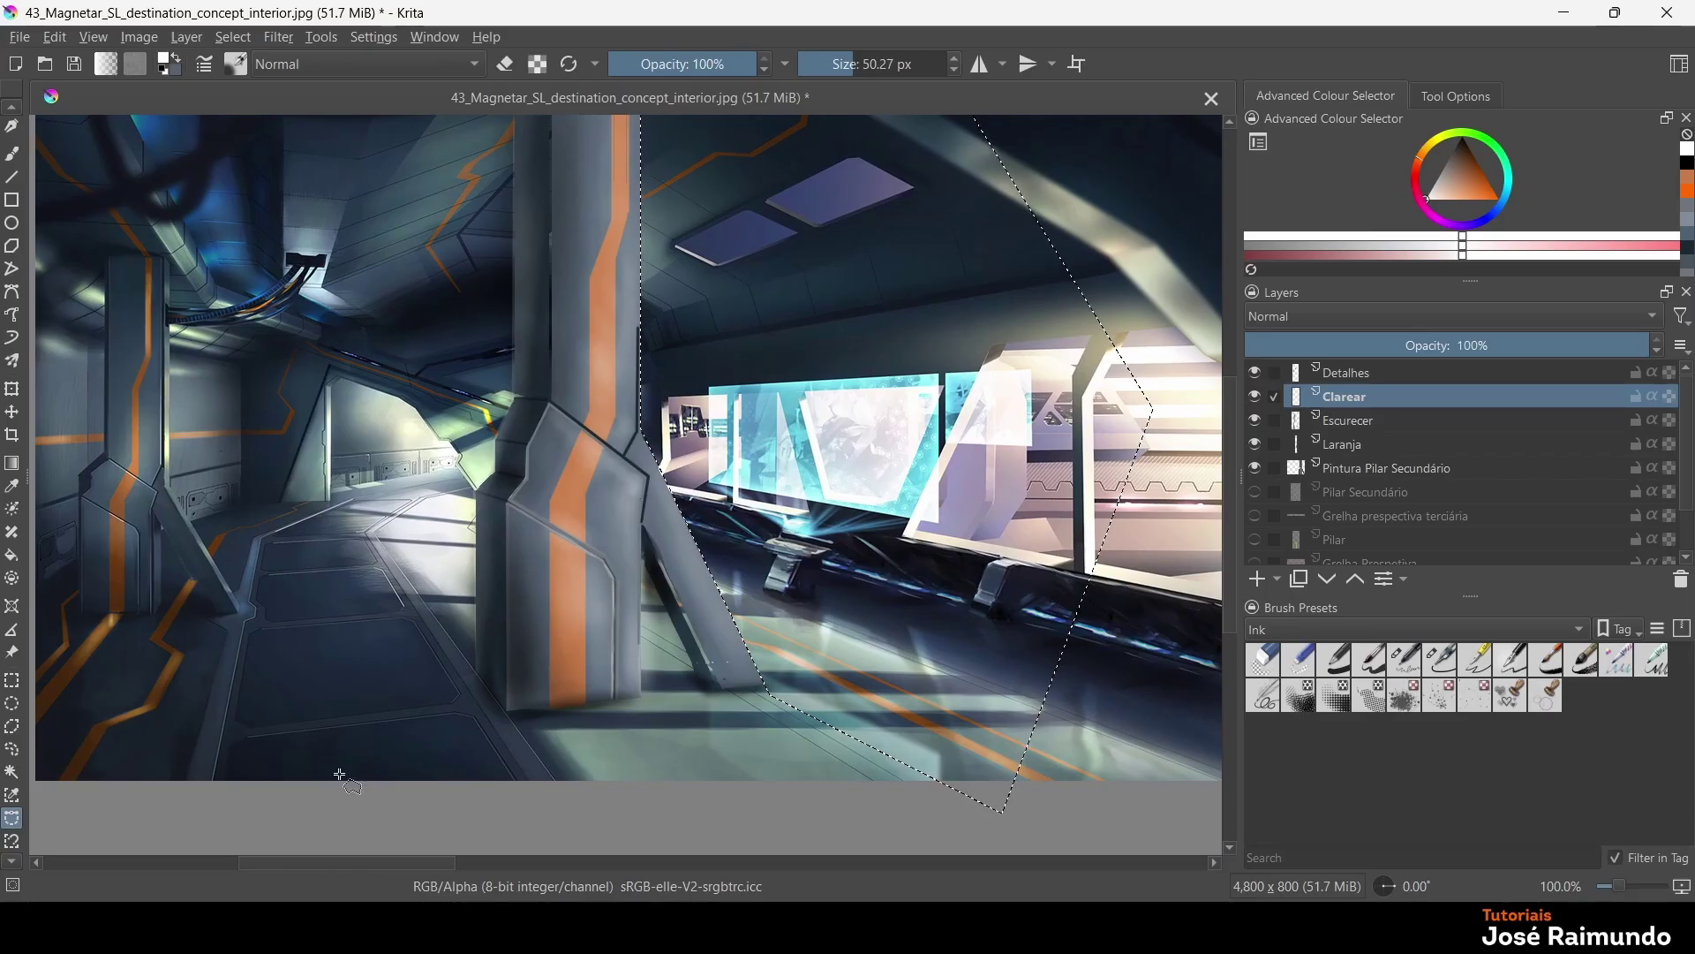
scroll(393, 525, "down", 2)
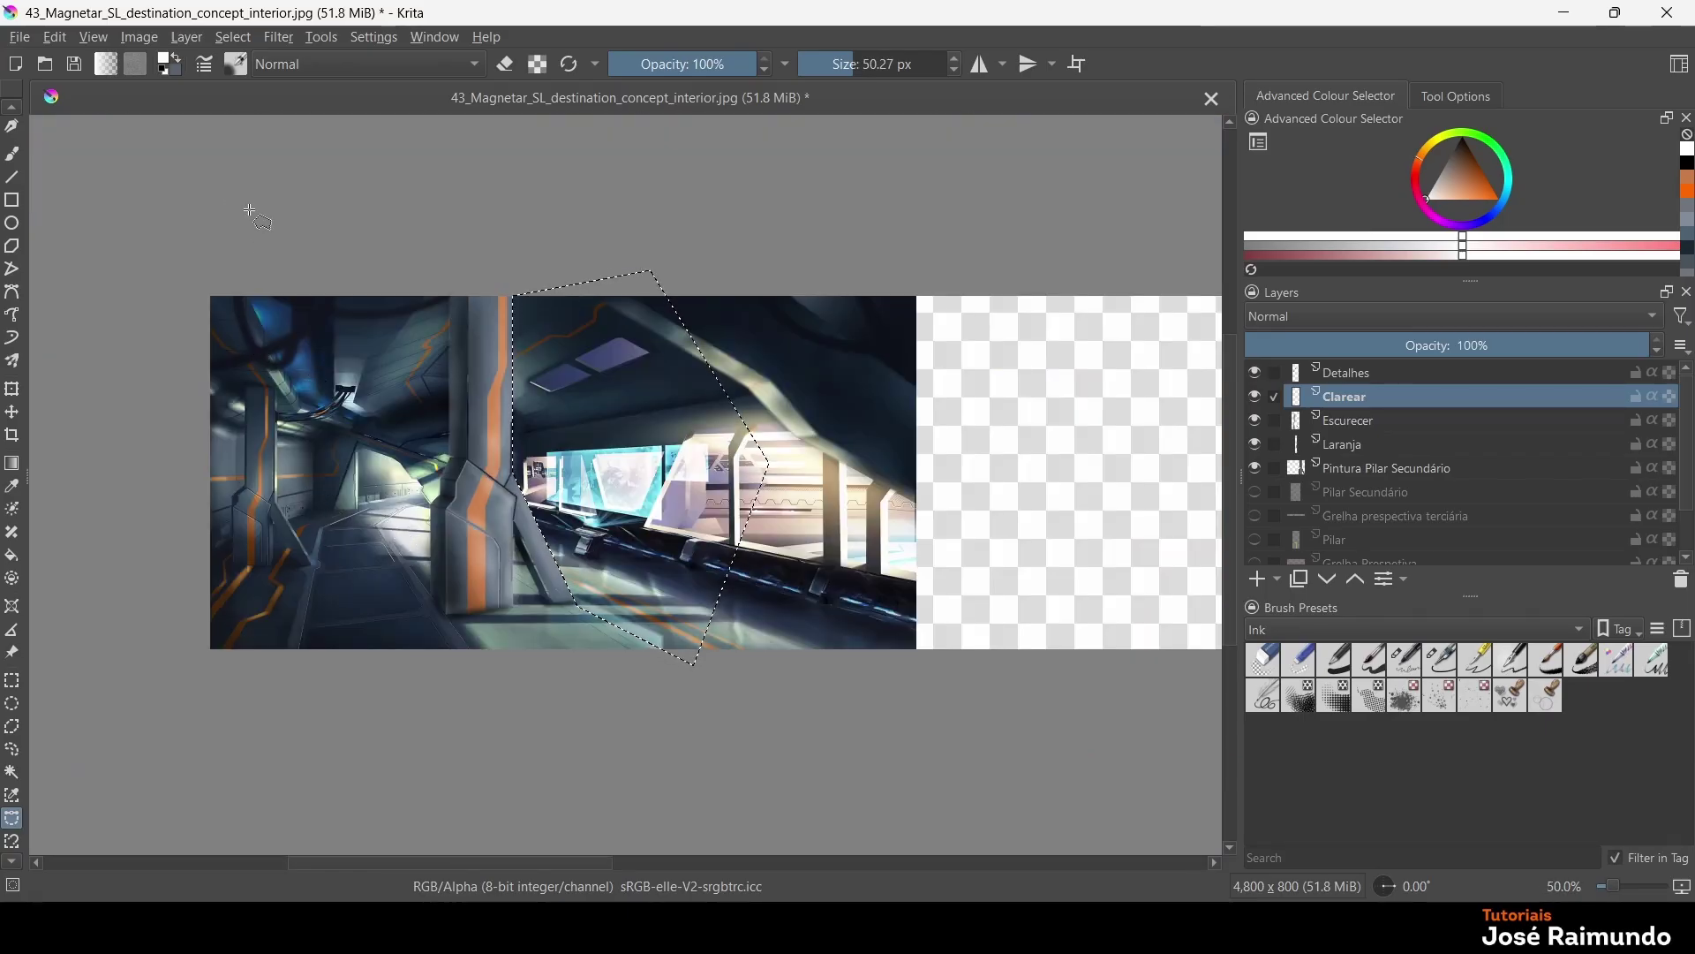
left_click(243, 41)
left_click(269, 79)
Draw straight white highlight lines on Clarear along the lower panel's slanted and vertical seam, using the Basic-5 Size brush at 40 px
scroll(735, 425, "up", 2)
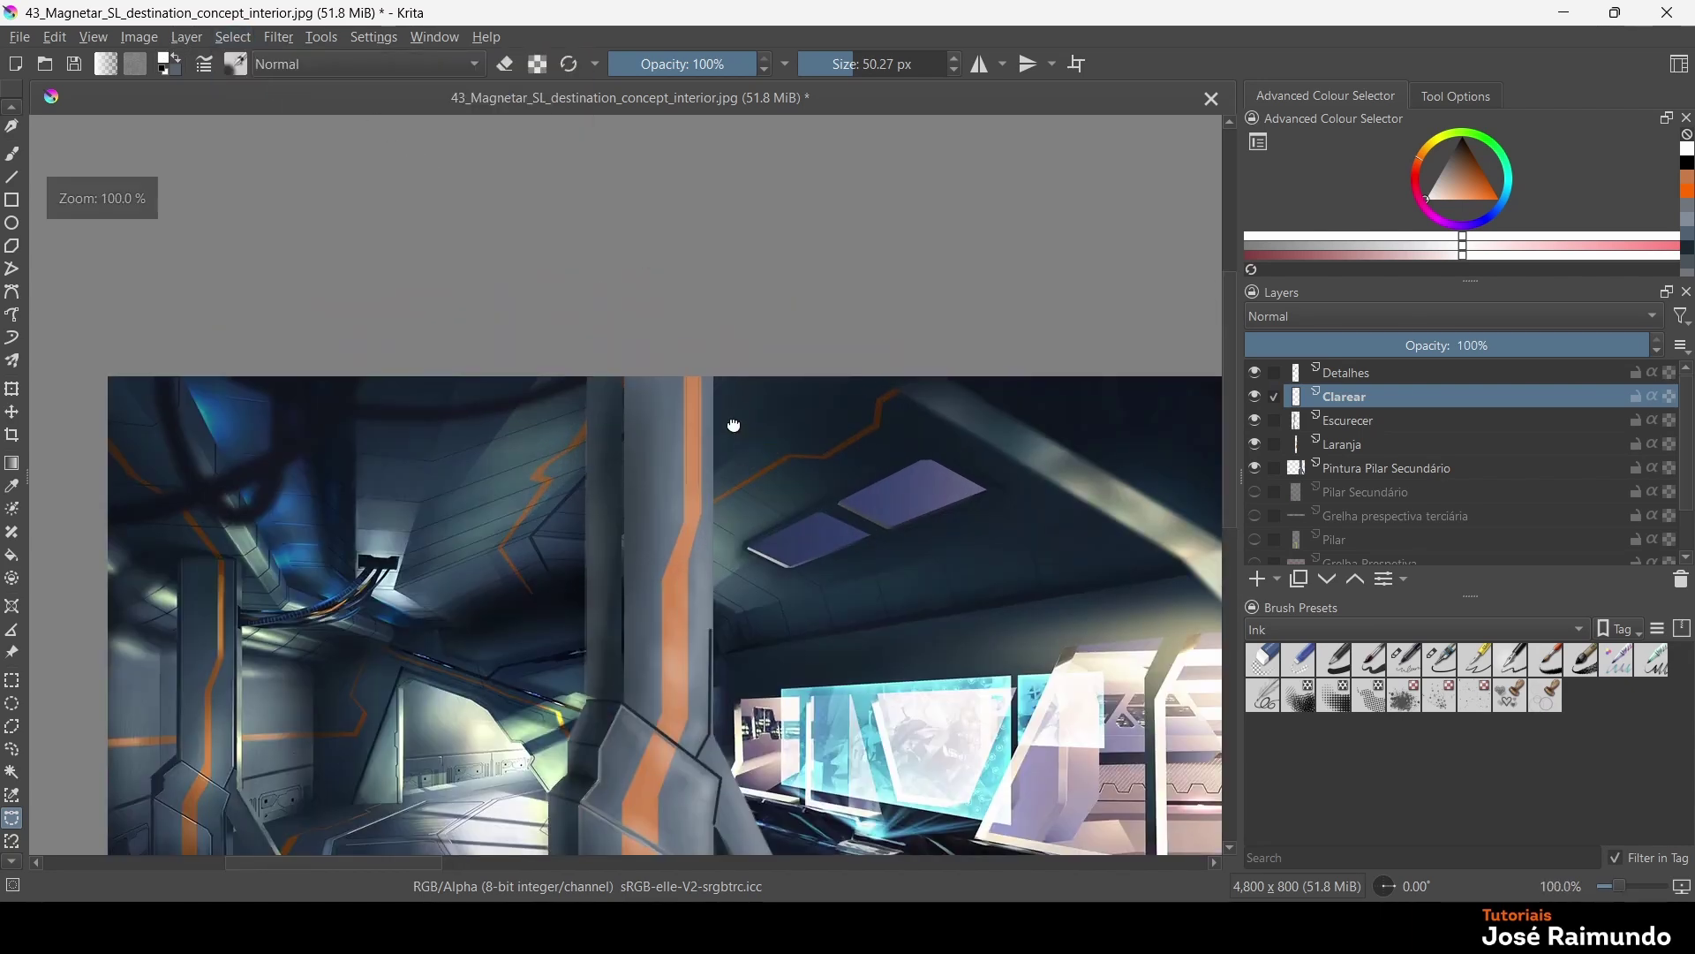
scroll(734, 425, "down", 3)
scroll(632, 214, "up", 3)
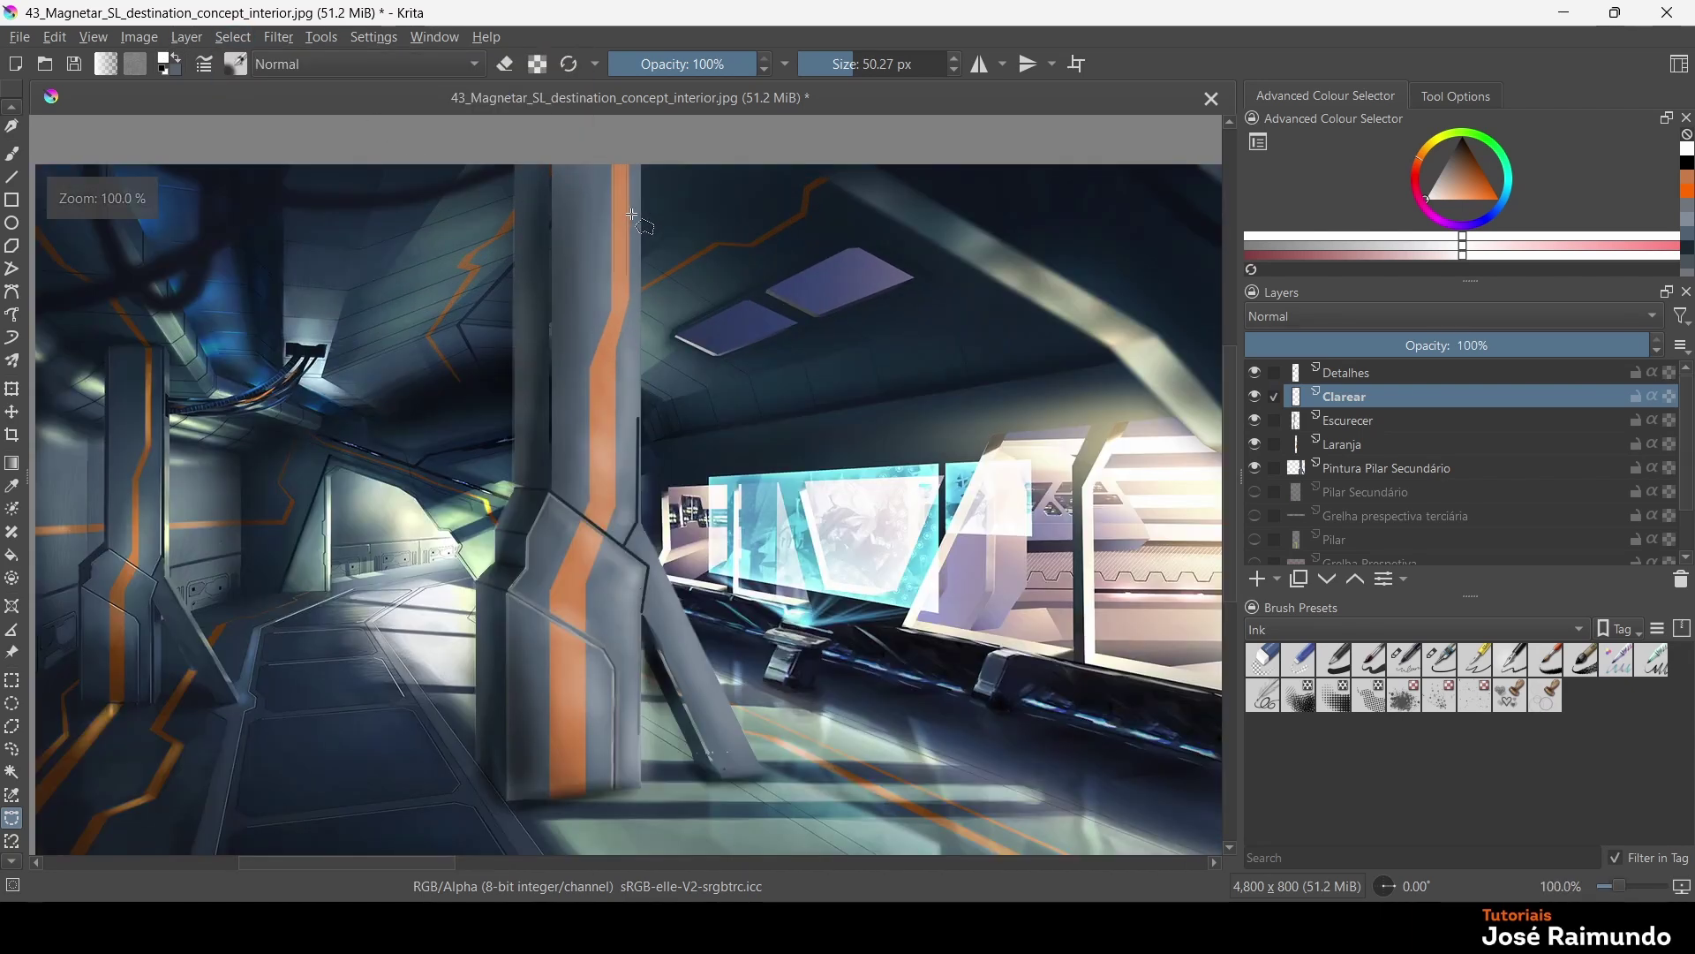
left_click_drag(632, 215, 652, 172)
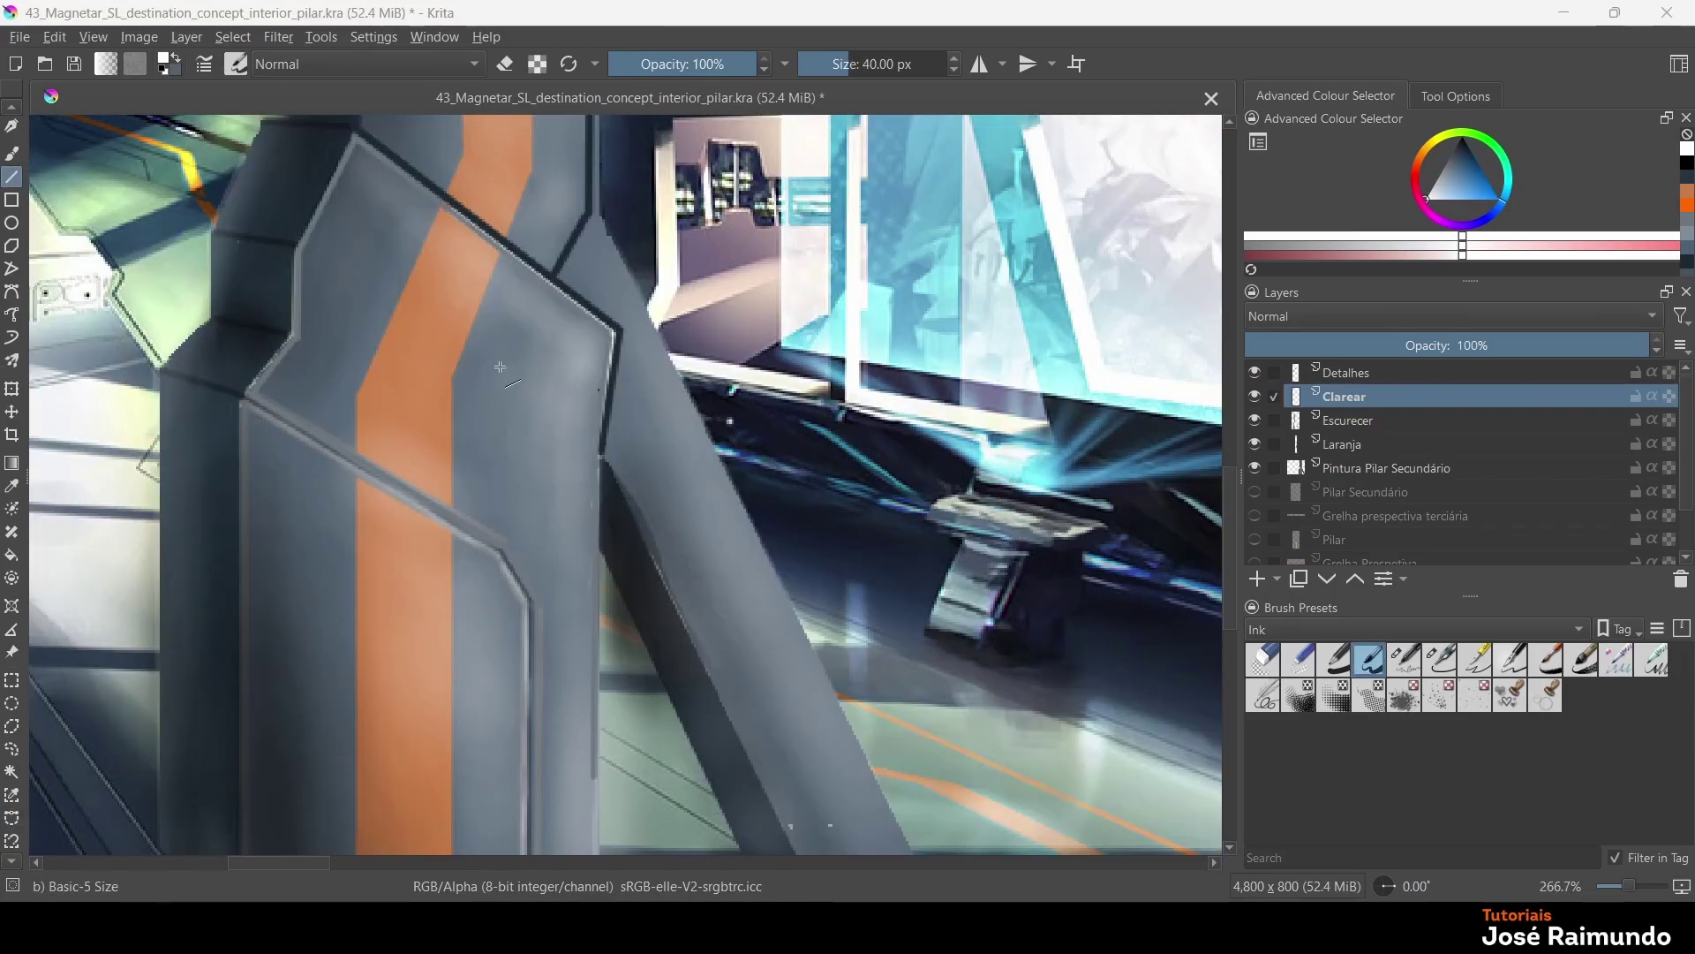
left_click_drag(505, 558, 540, 618)
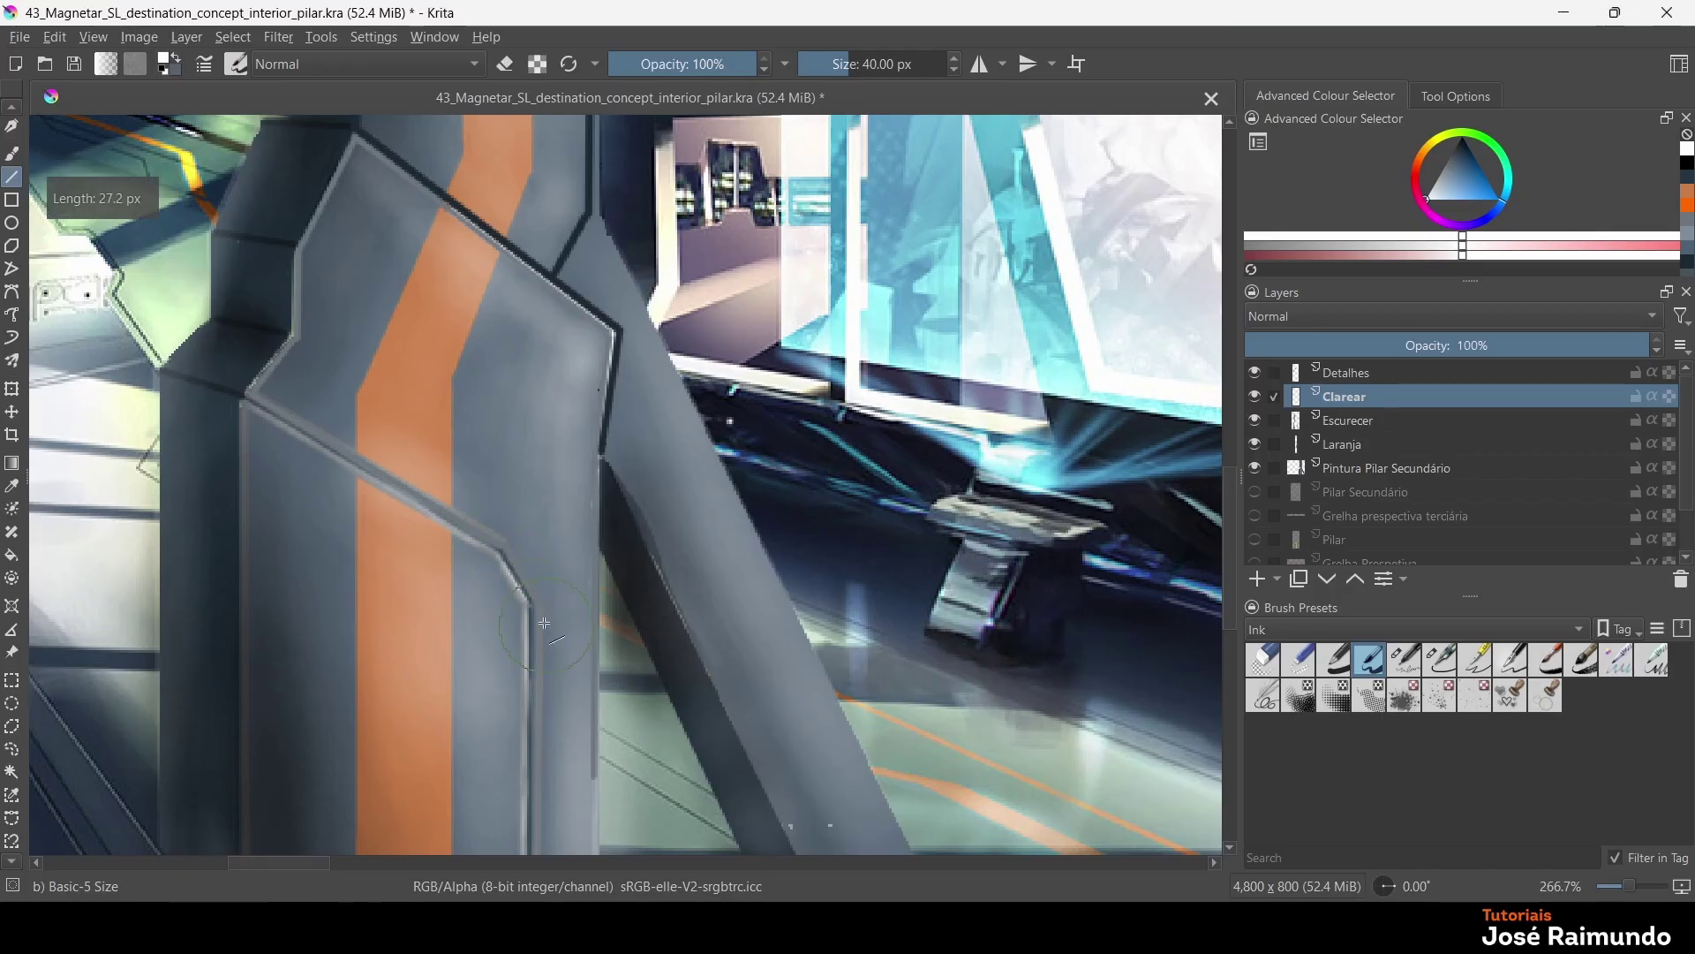
left_click_drag(543, 651, 533, 610)
left_click_drag(524, 680, 524, 709)
left_click_drag(420, 510, 422, 516)
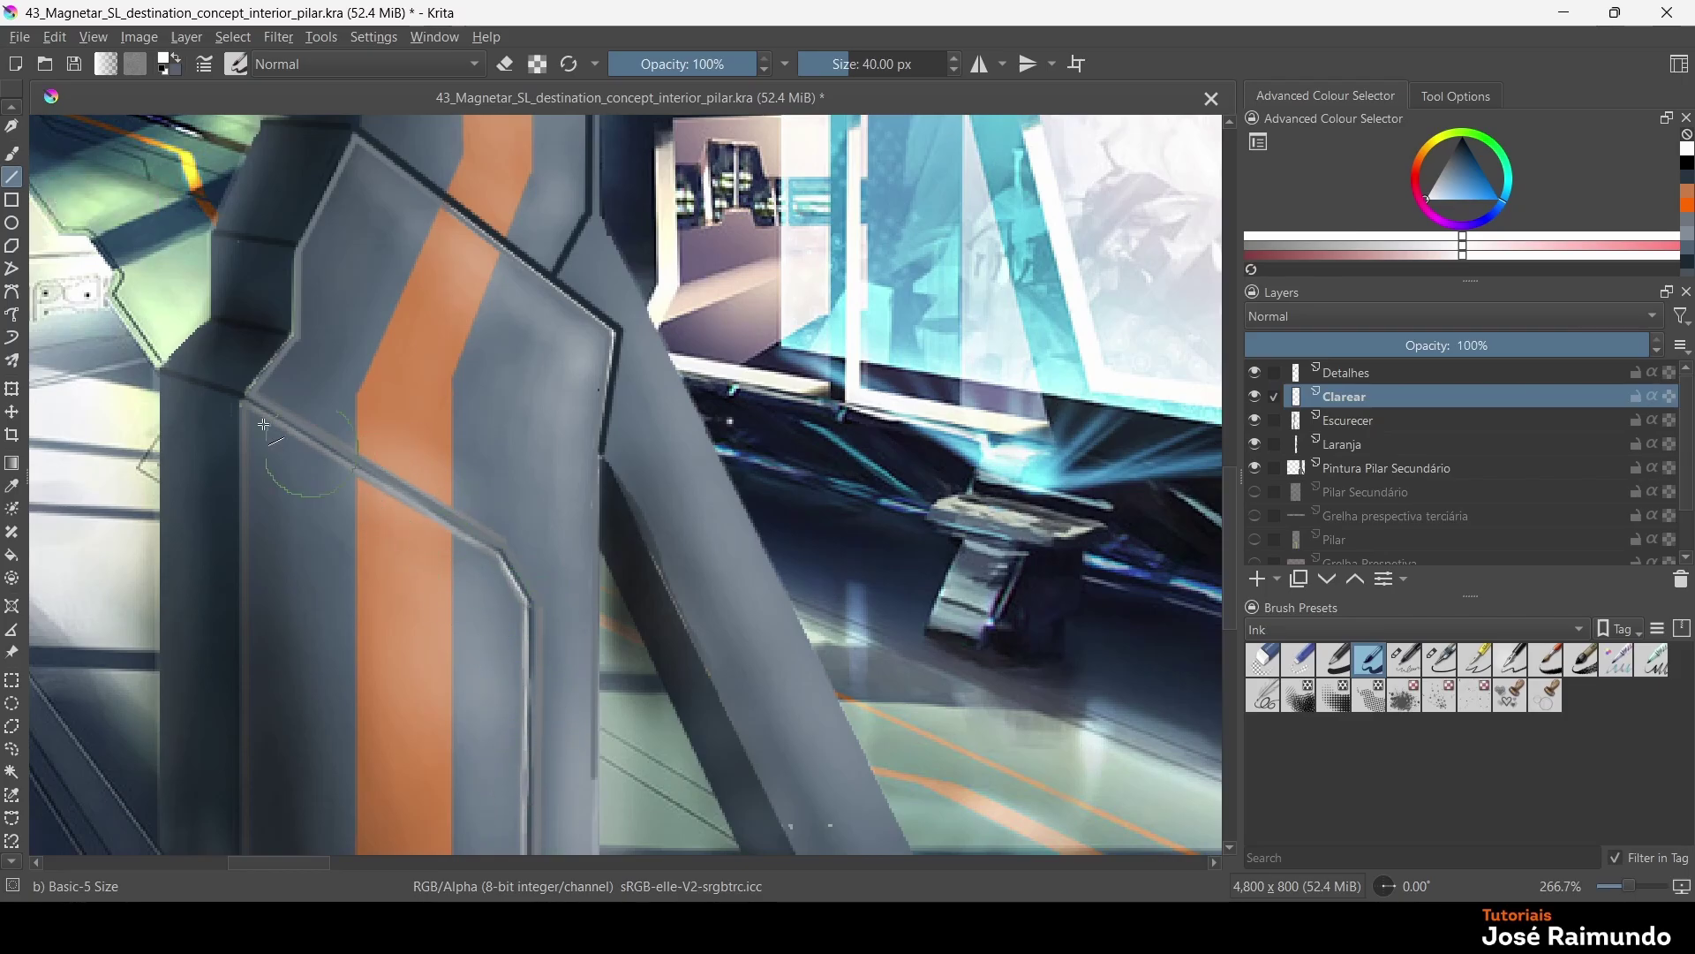
left_click_drag(249, 409, 544, 576)
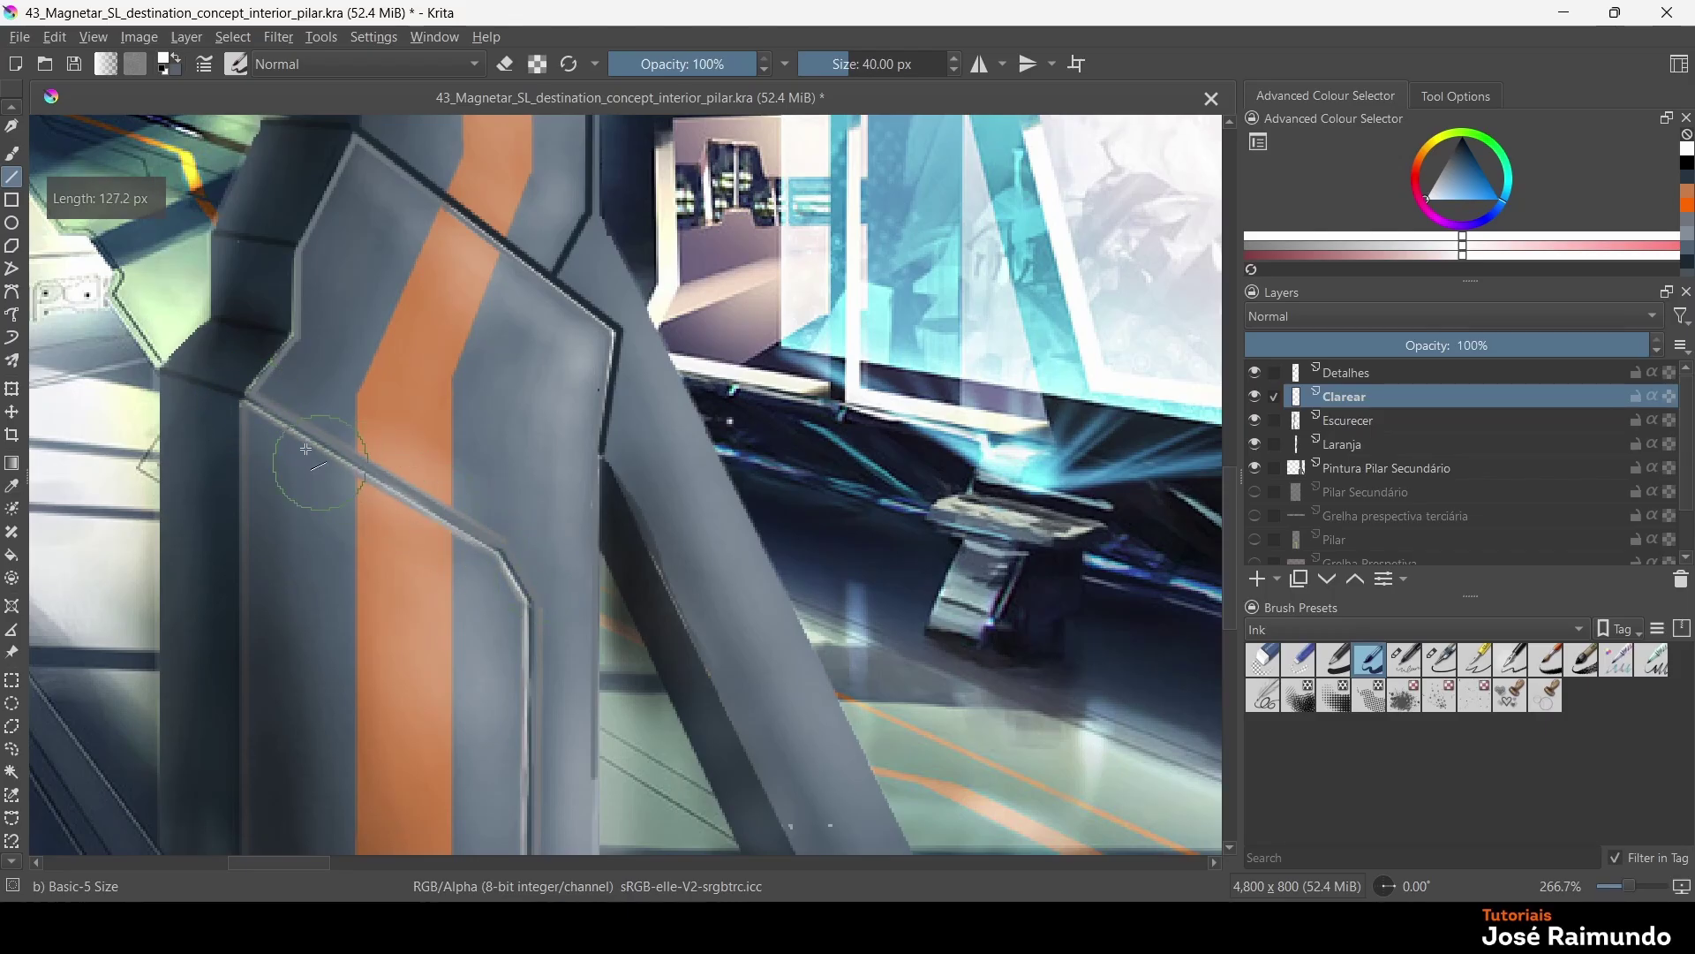
left_click_drag(307, 450, 503, 560)
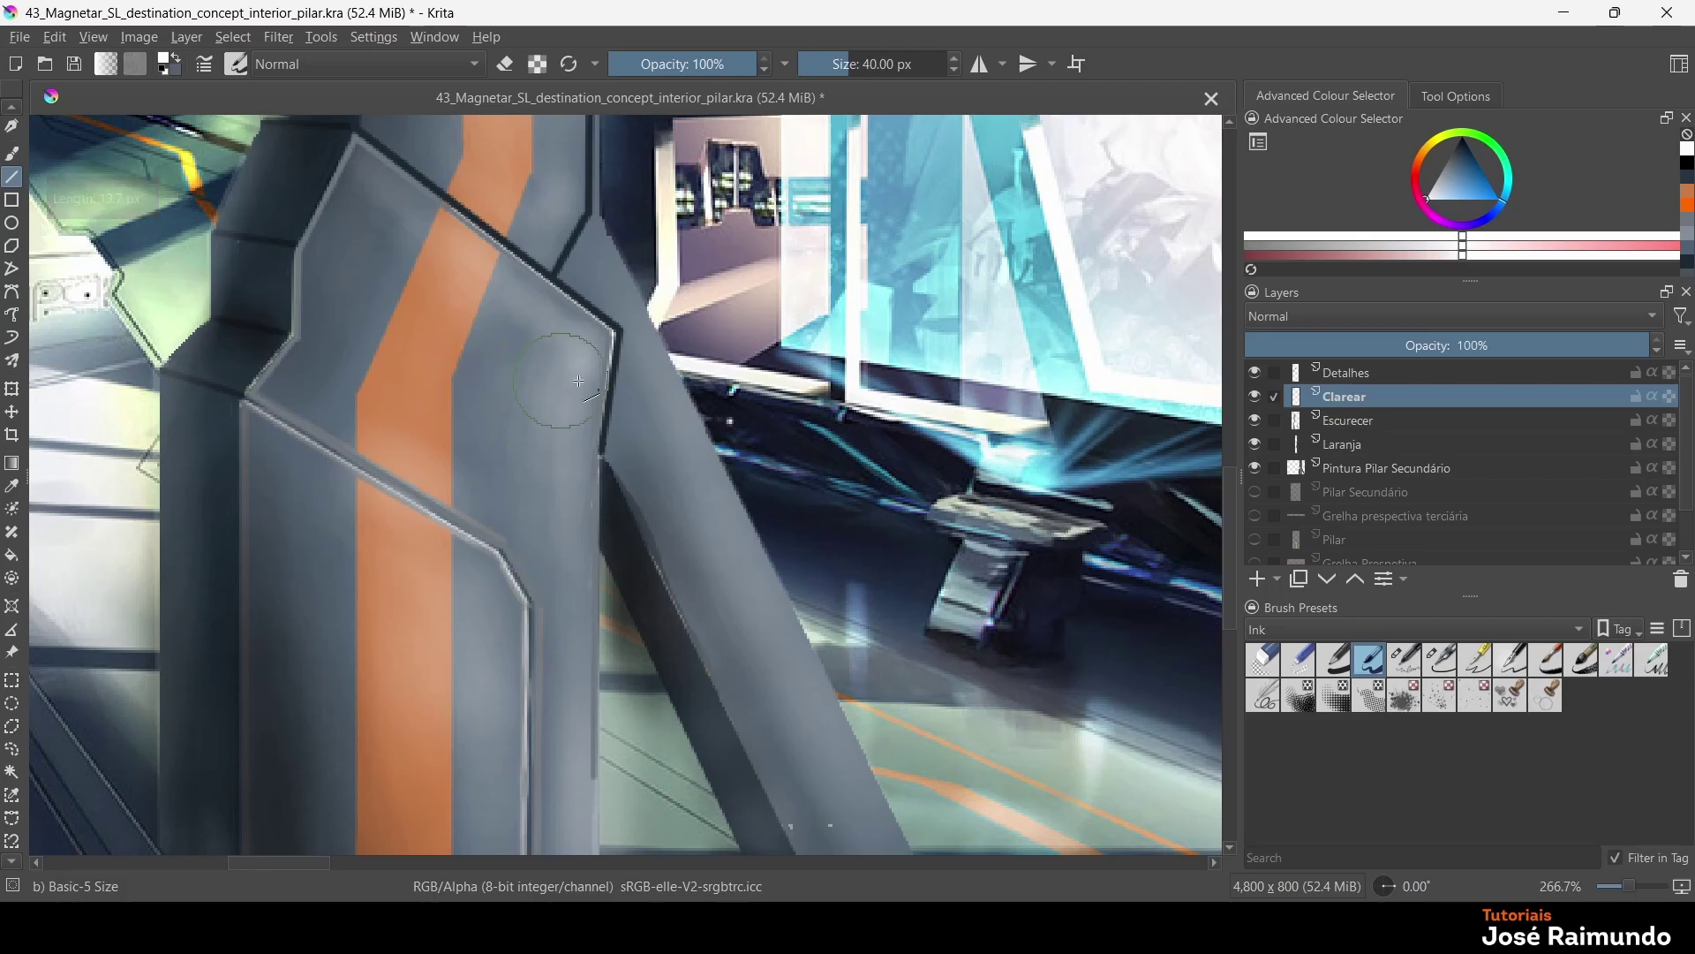
Draw straight white highlight lines on Clarear beside the dark seam at the shaft's right edge, just above the brace joint
scroll(576, 378, "down", 2)
scroll(647, 391, "up", 3)
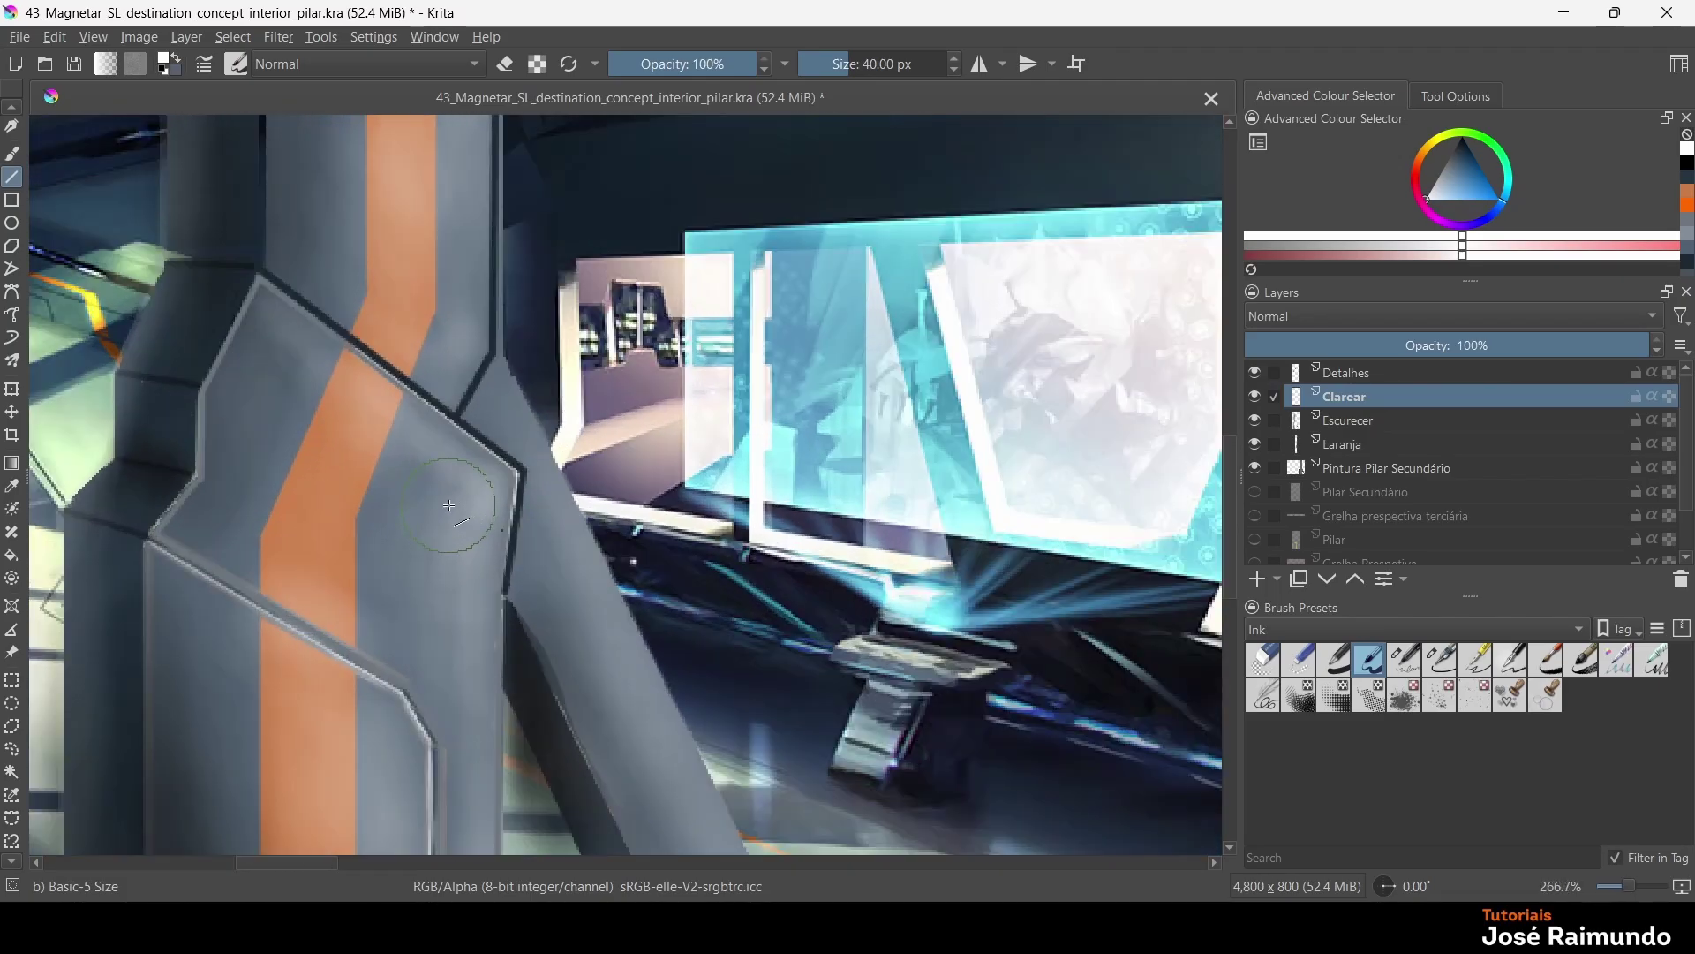
scroll(406, 492, "up", 2)
left_click_drag(421, 428, 406, 597)
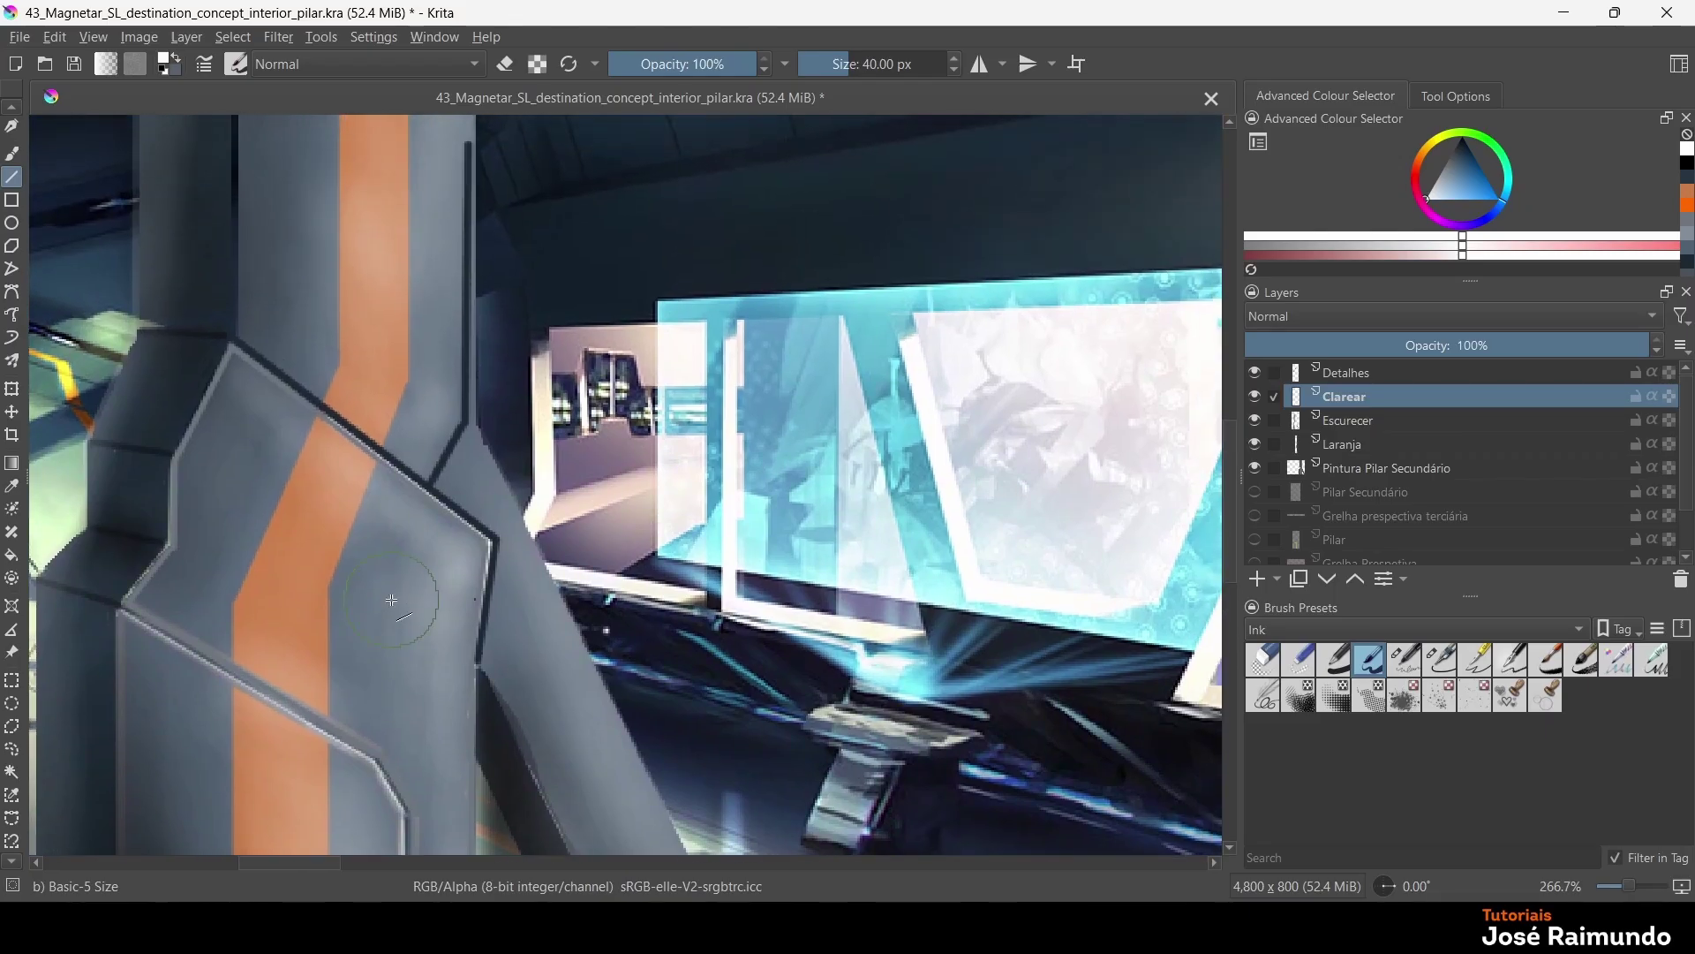
left_click_drag(434, 484, 492, 360)
left_click_drag(729, 396, 576, 425)
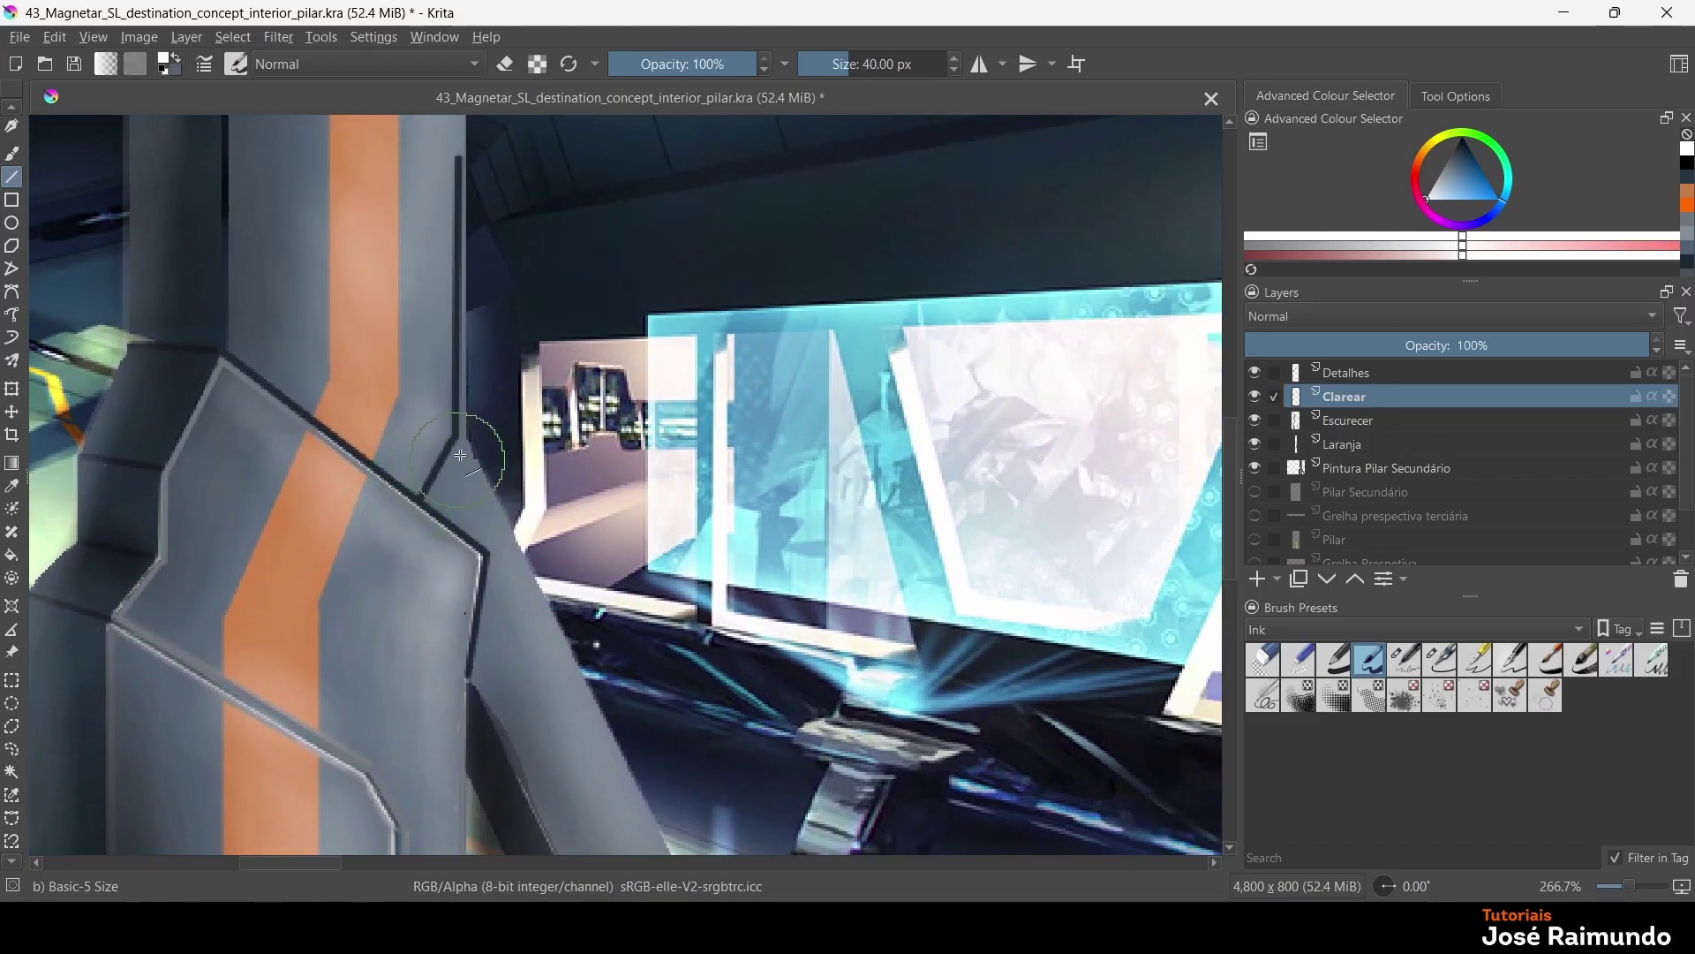
mouse_move(458, 432)
left_mouse_down()
mouse_move(423, 485)
mouse_move(446, 434)
left_mouse_up()
left_click_drag(460, 374, 449, 263)
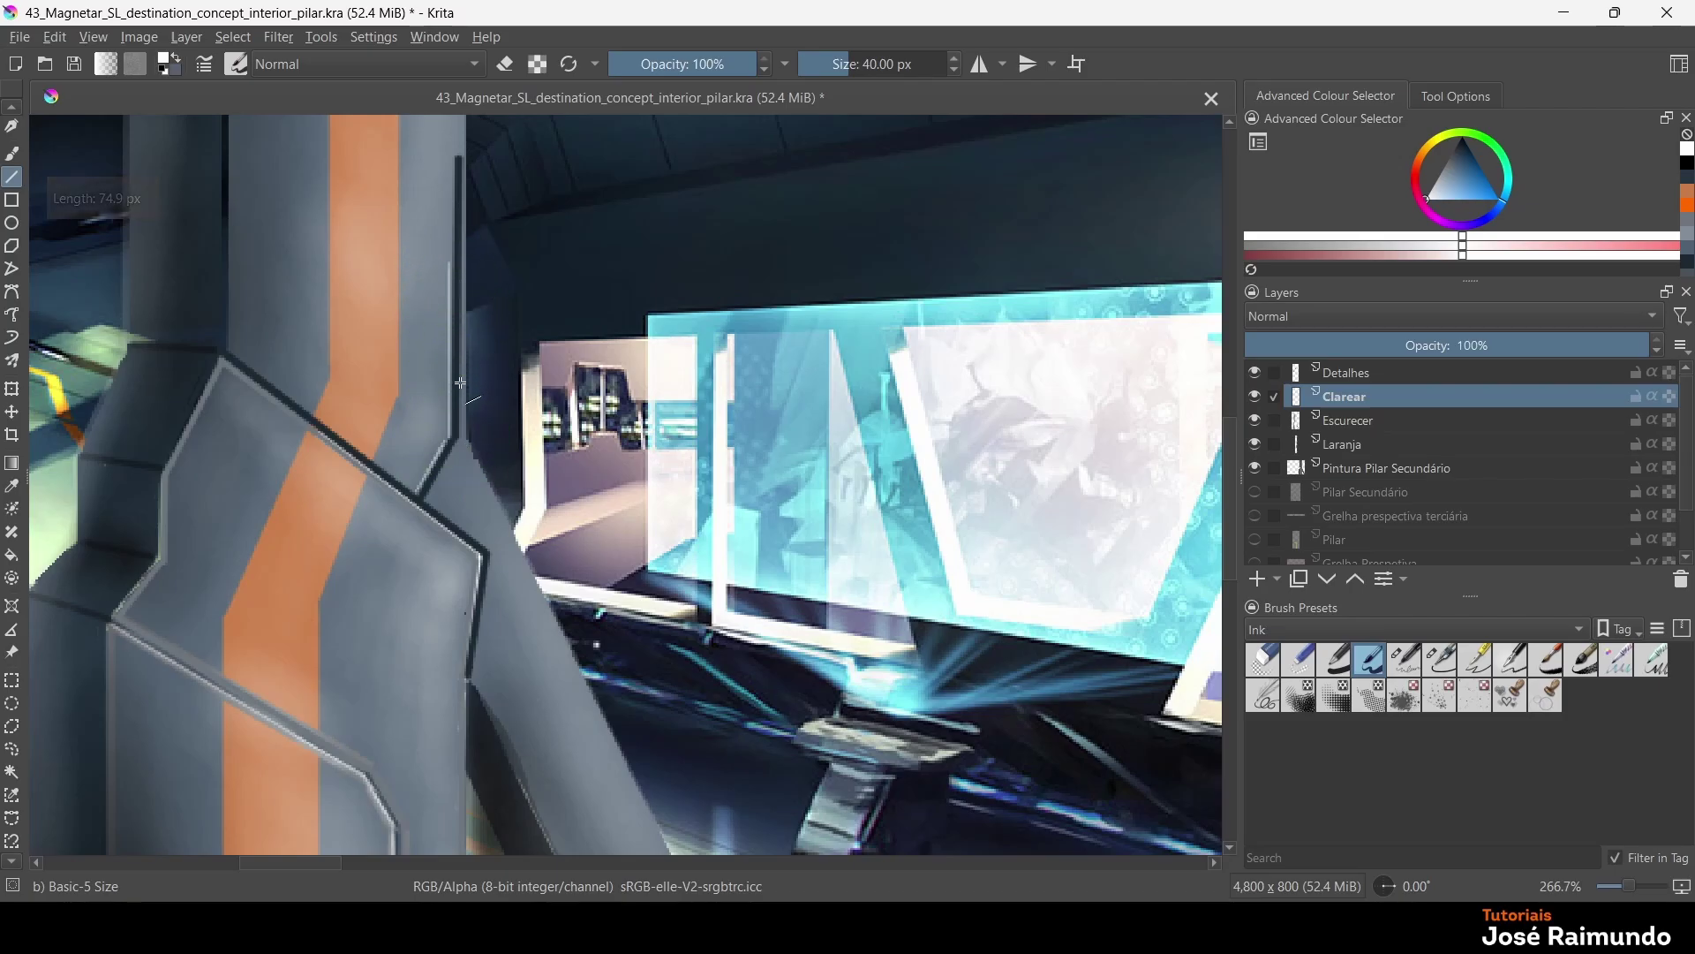
Draw a long straight white highlight on Clarear down the slanted brace's outer right edge
scroll(461, 422, "down", 3)
scroll(489, 490, "up", 2)
scroll(489, 490, "up", 1)
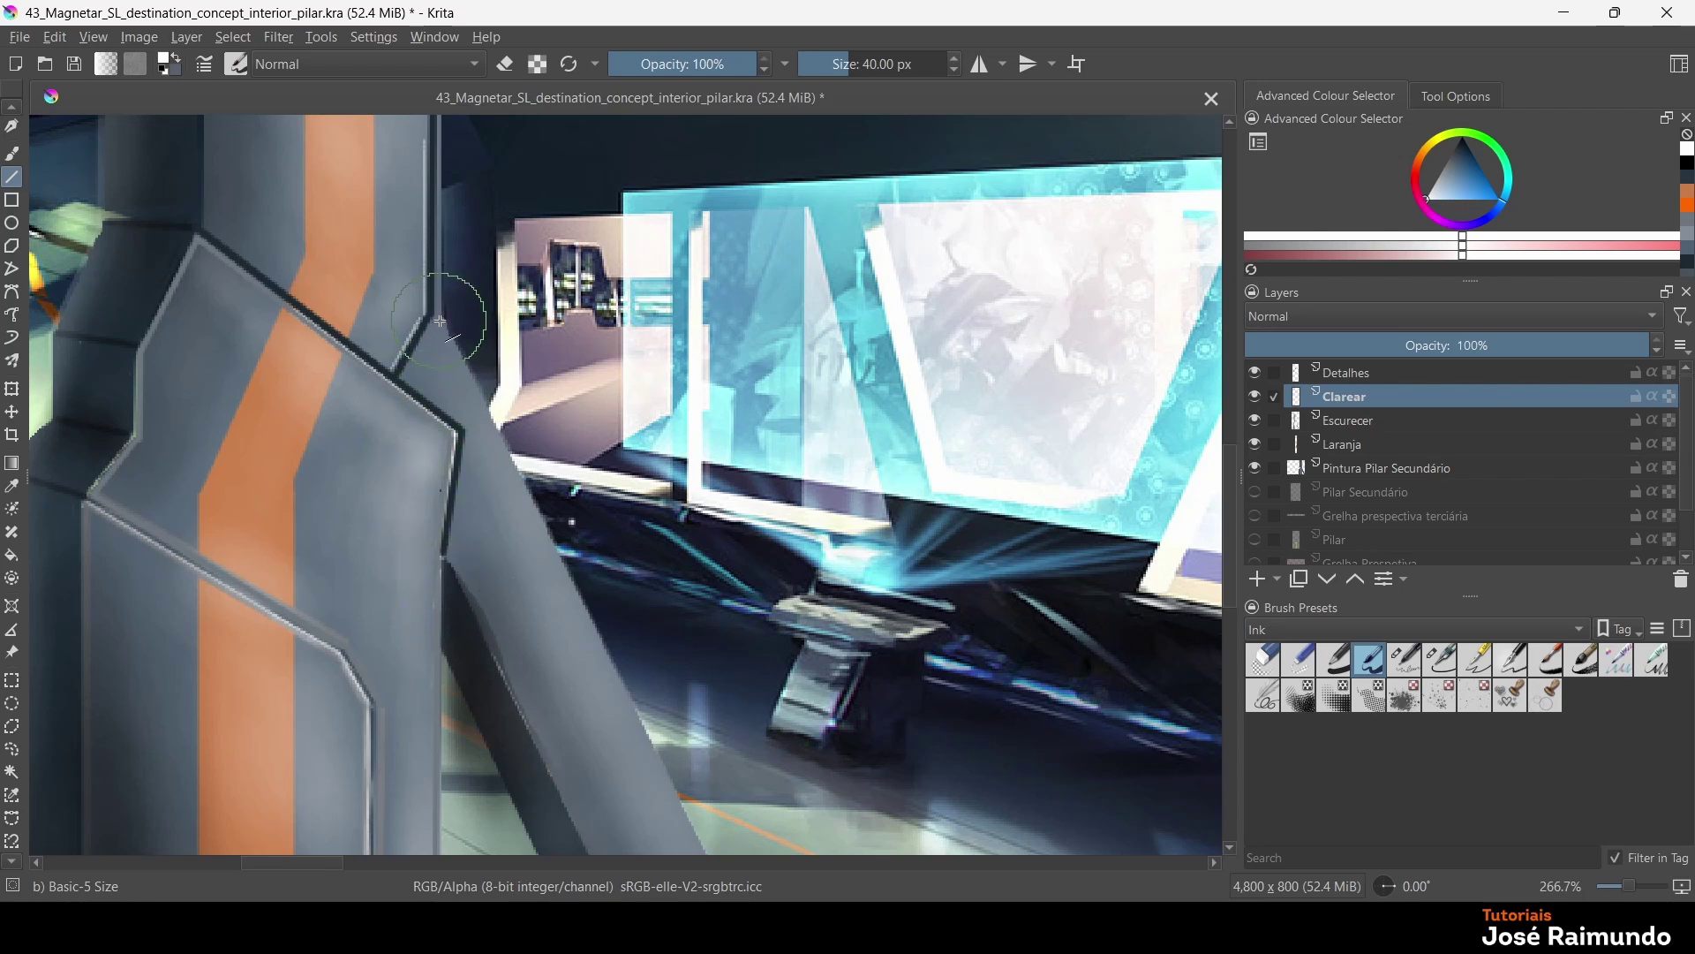
left_click_drag(440, 321, 723, 853)
scroll(573, 559, "down", 2)
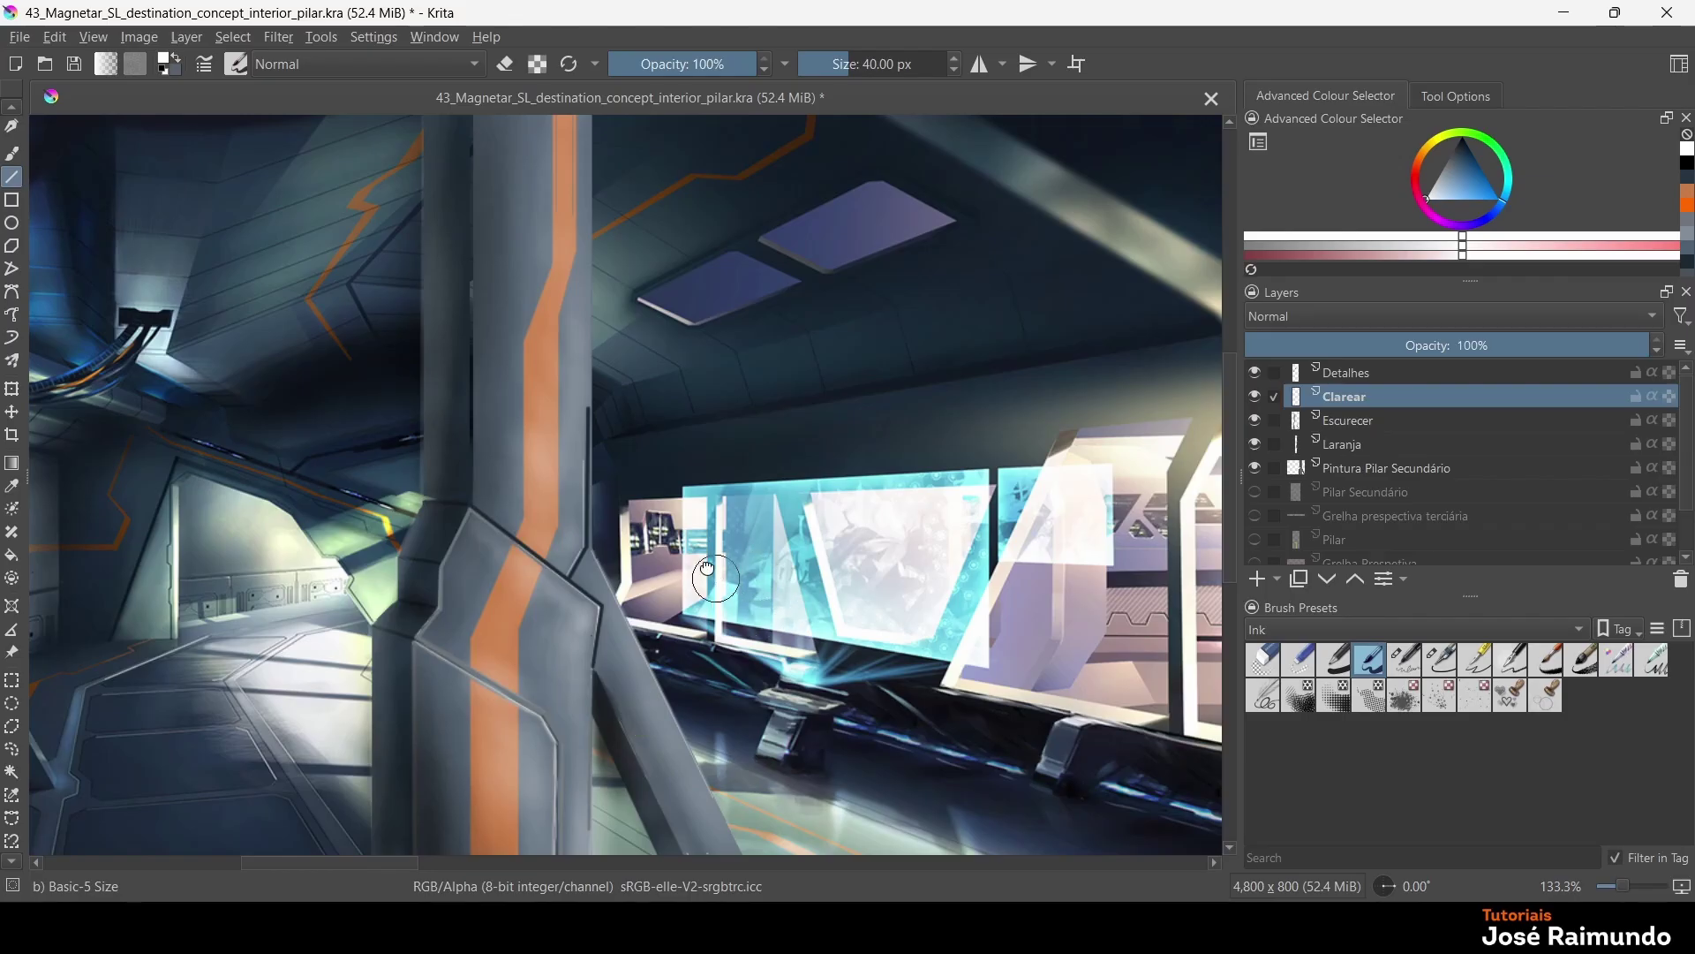
scroll(510, 583, "up", 1)
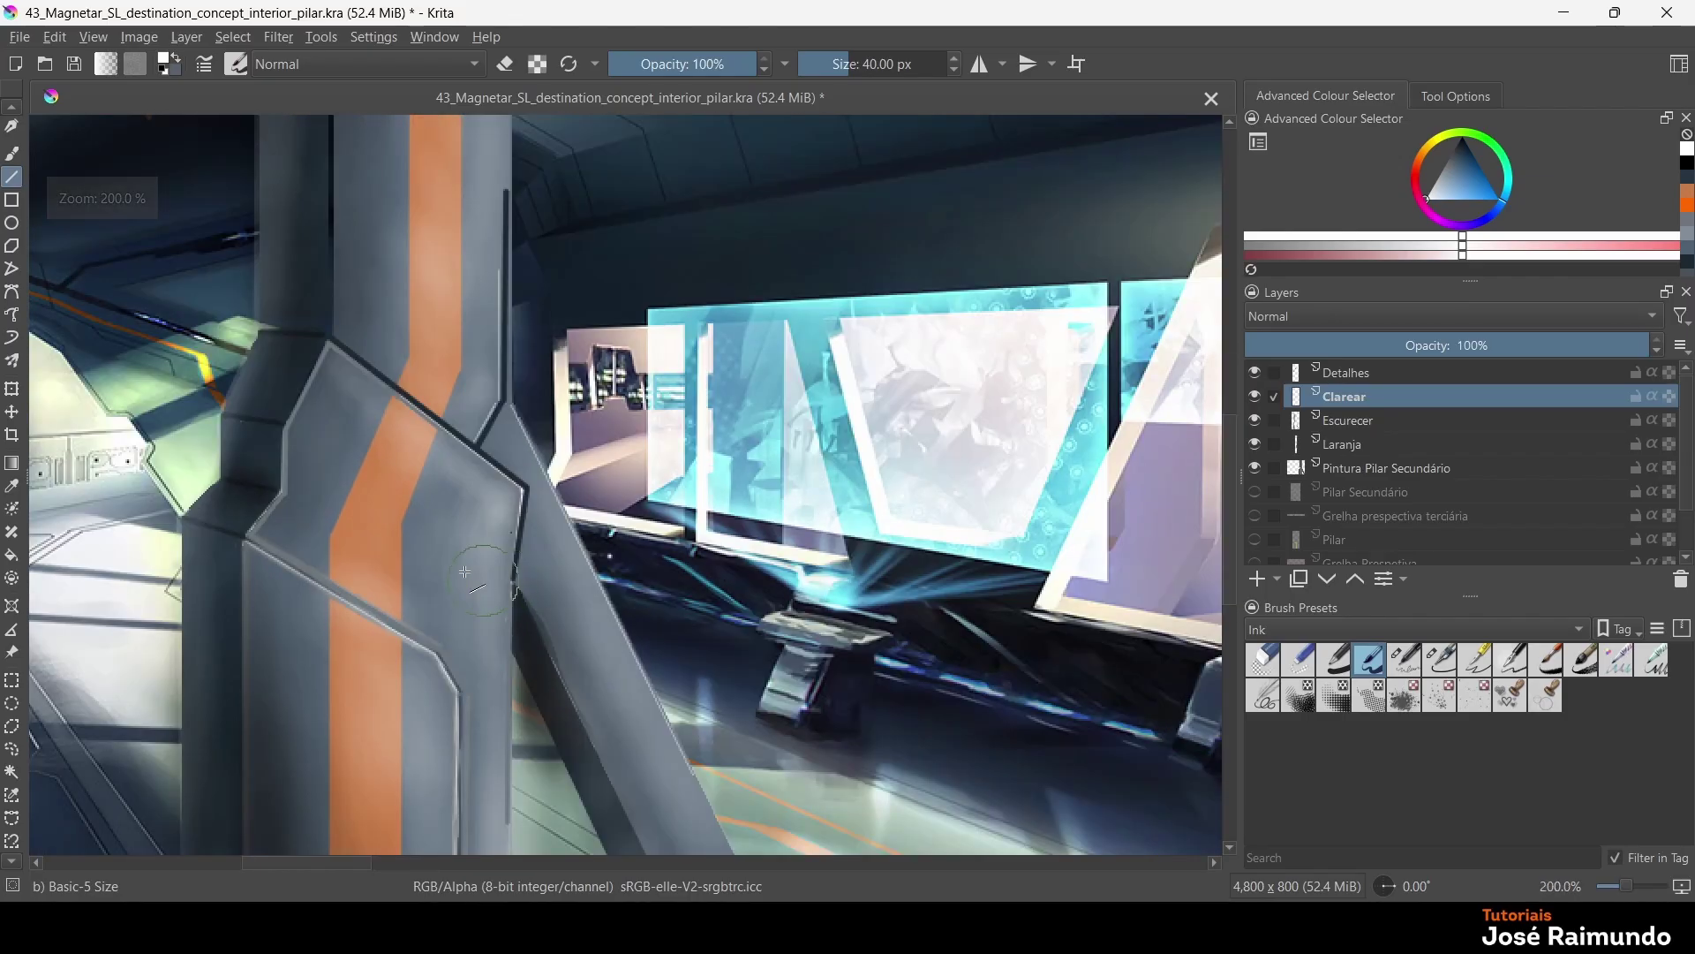
Draw straight black lines on the Escurecer layer along the lower panel's slanted and vertical seam, next to the white highlights
left_click(1355, 421)
left_click(1689, 168)
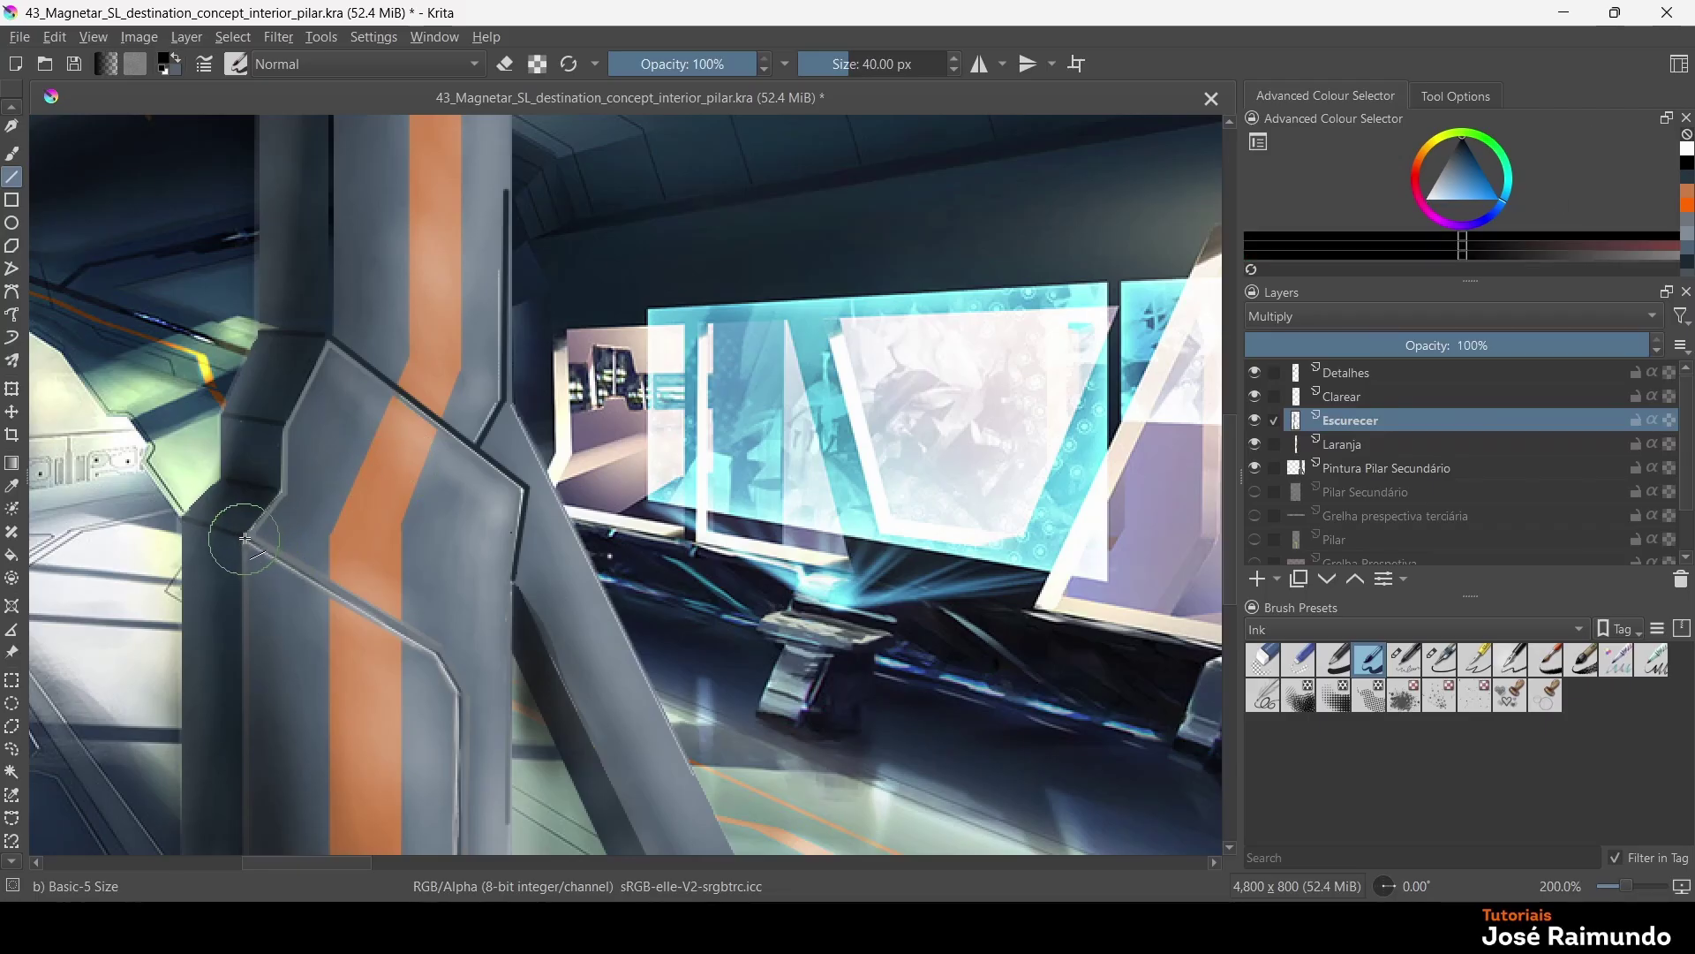
left_click_drag(246, 538, 441, 661)
left_click_drag(256, 536, 461, 693)
left_click_drag(461, 693, 461, 693)
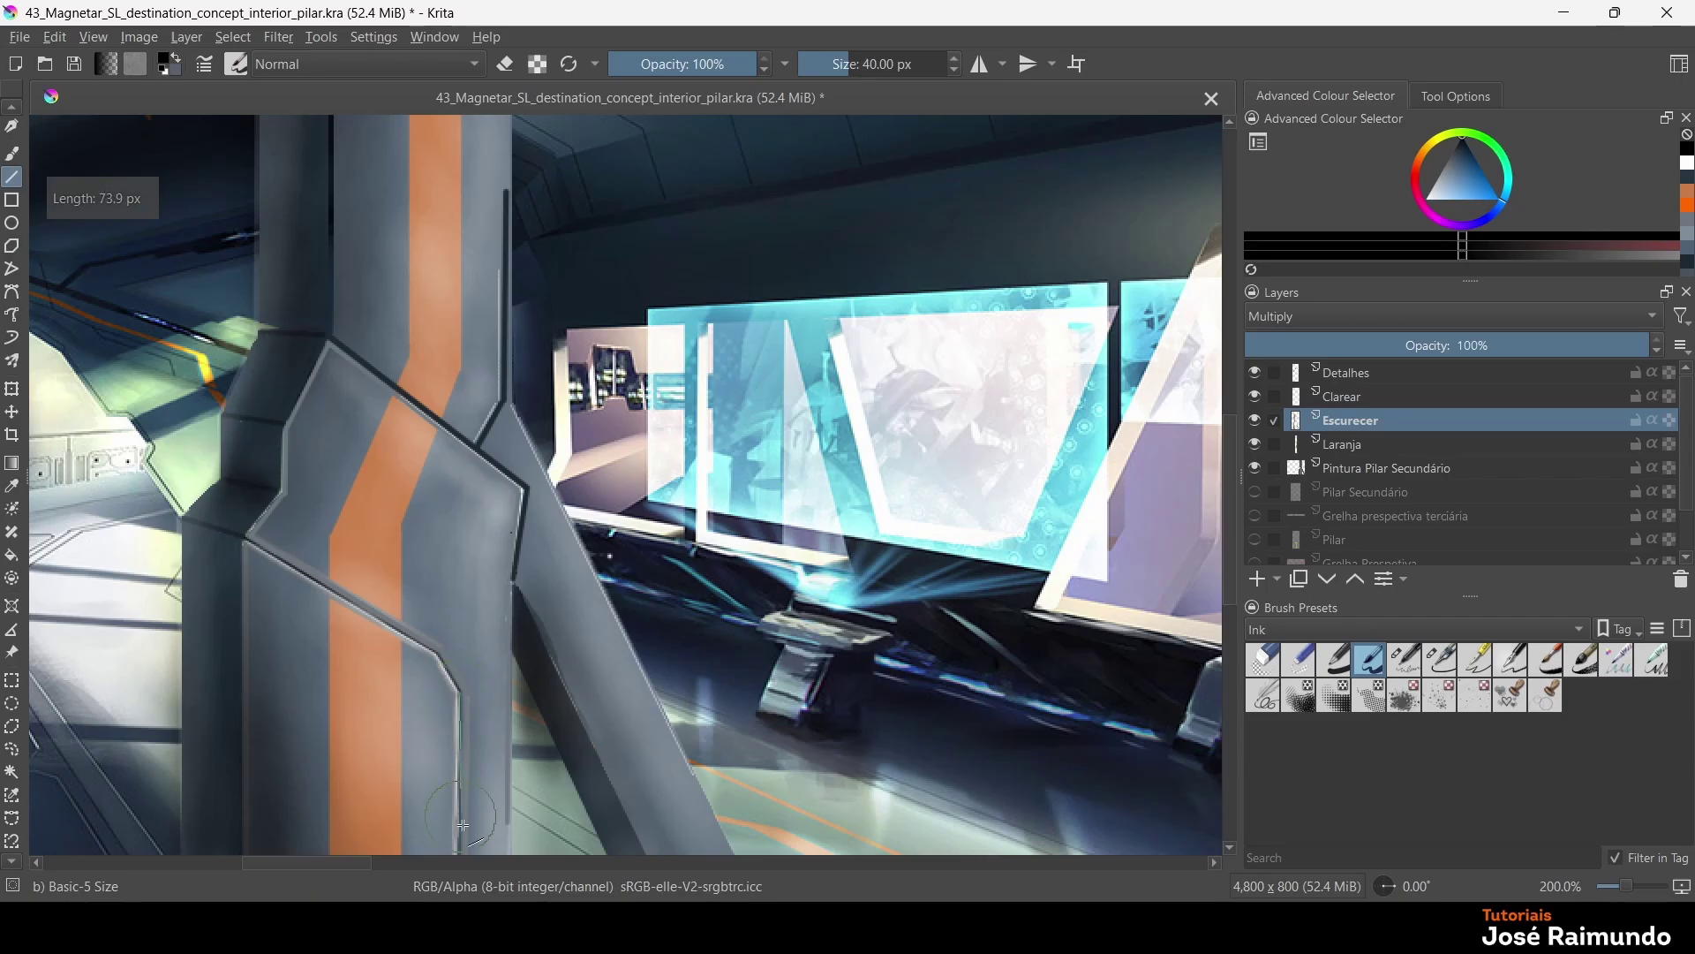
left_click_drag(463, 846, 460, 848)
scroll(460, 847, "down", 2)
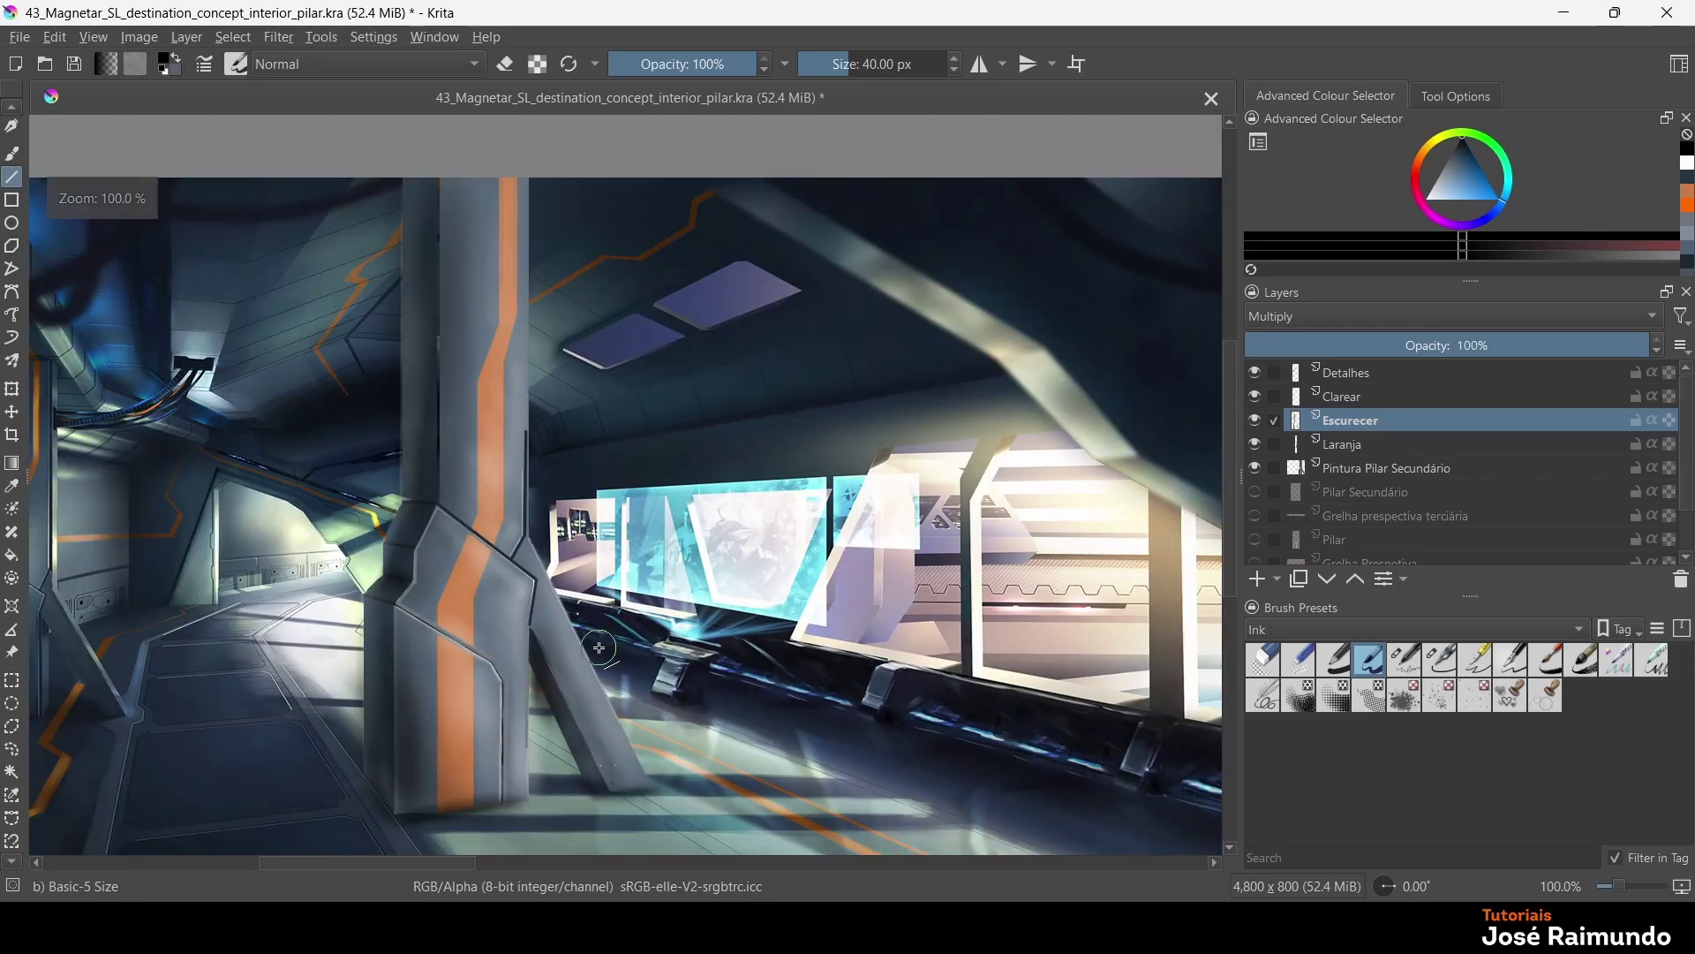
Draw straight black lines on Escurecer along the collar's upper seam and up the shaft's right edge
scroll(600, 647, "up", 2)
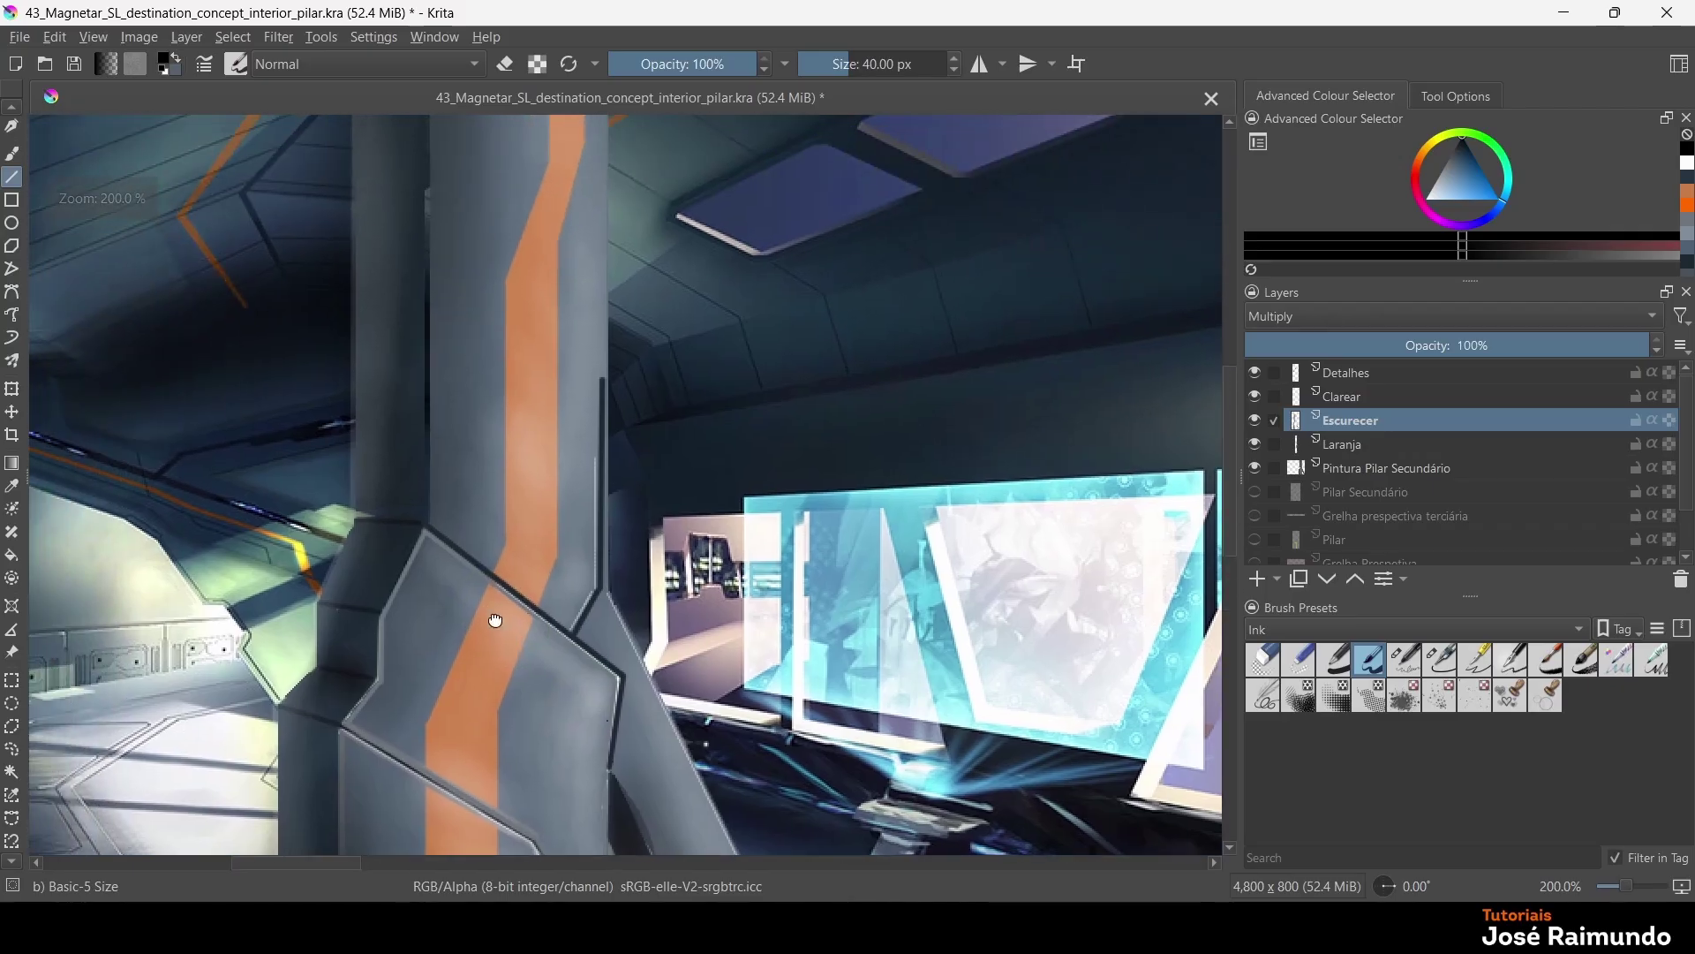
left_click_drag(495, 621, 516, 649)
scroll(443, 576, "up", 1)
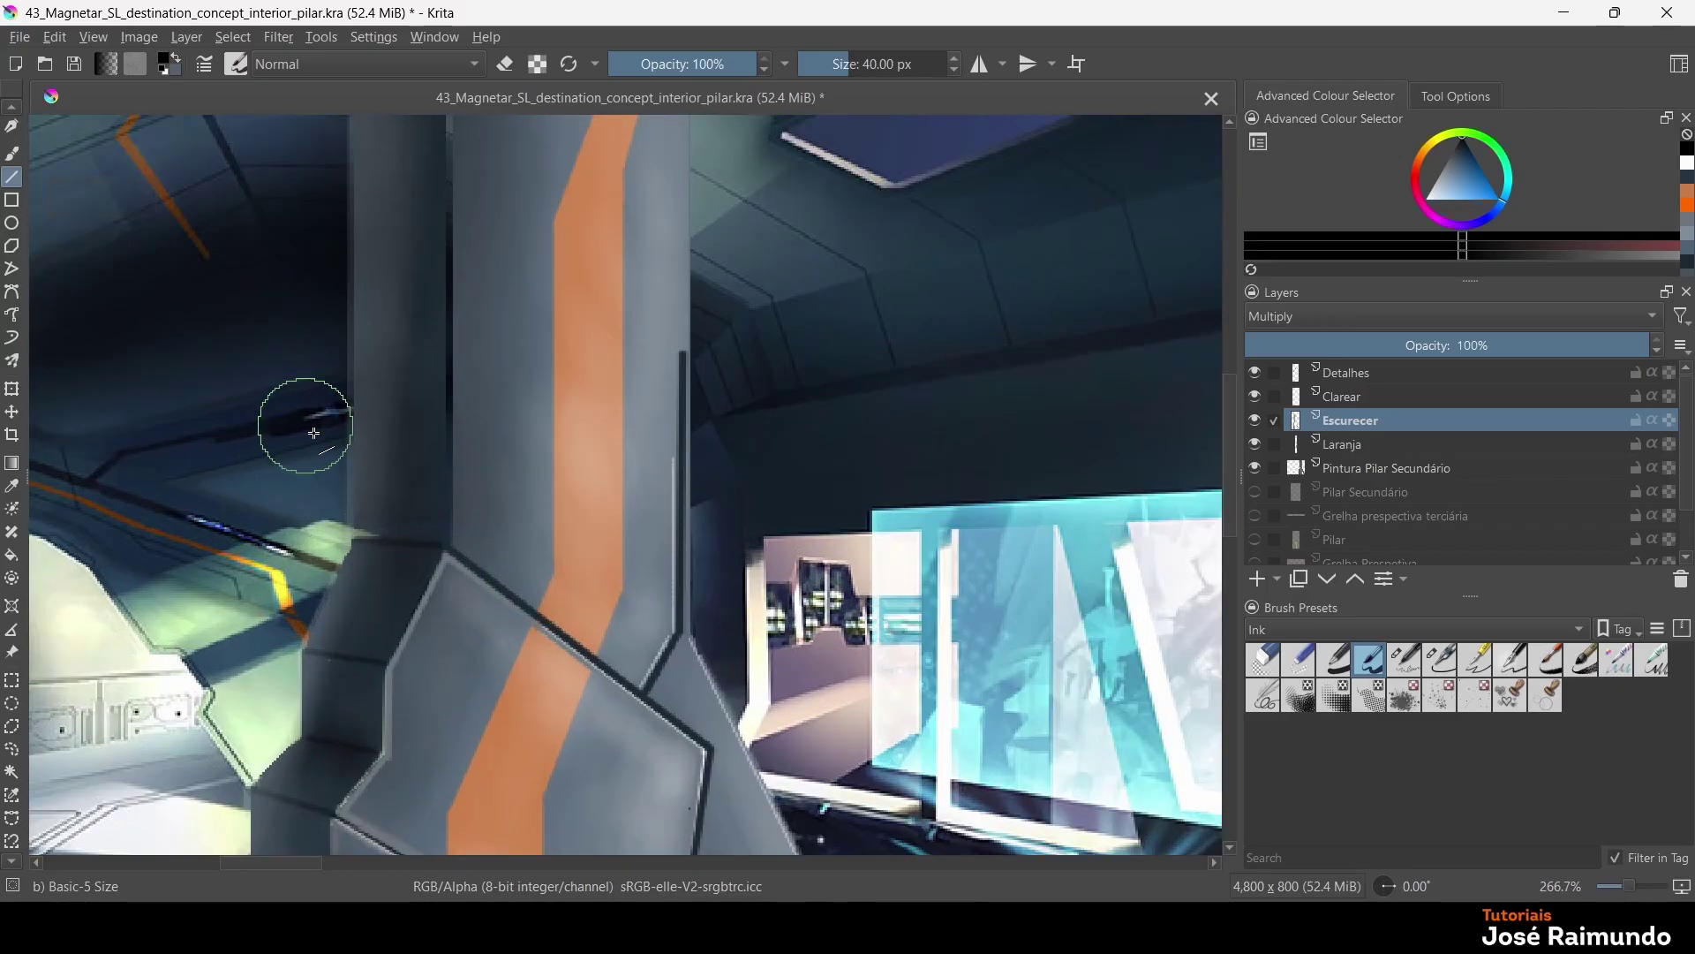
mouse_move(353, 540)
left_mouse_down()
mouse_move(491, 573)
mouse_move(452, 549)
mouse_move(631, 689)
left_mouse_up()
left_click_drag(682, 118, 684, 372)
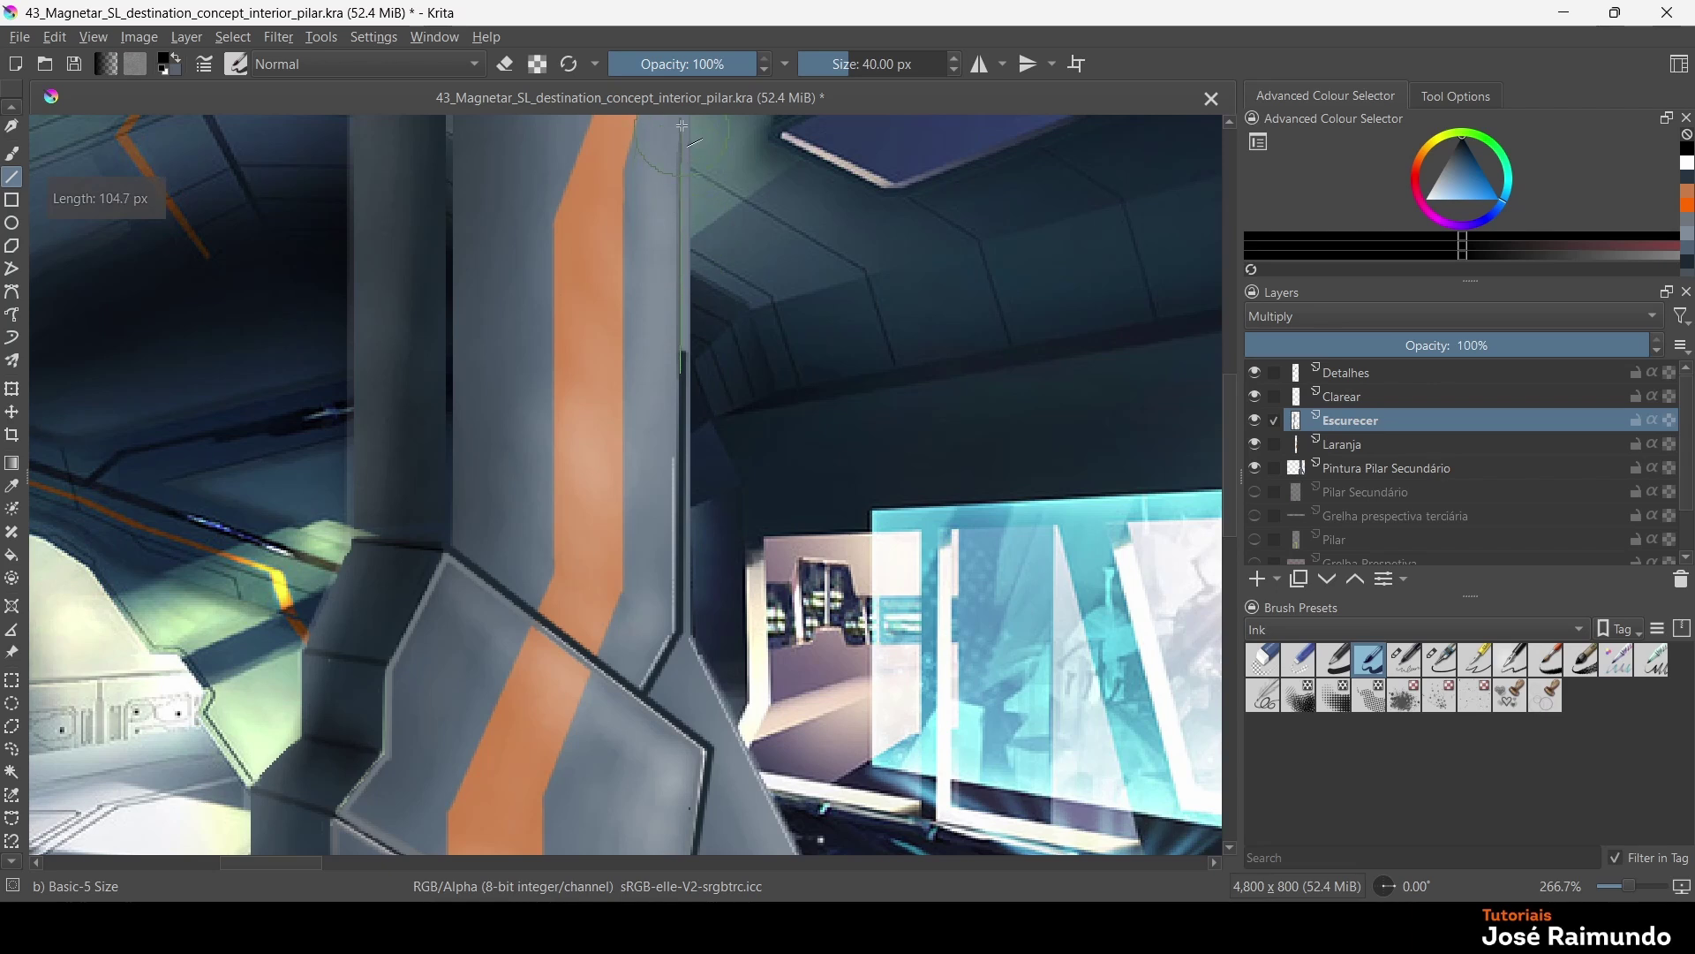
scroll(597, 308, "down", 3)
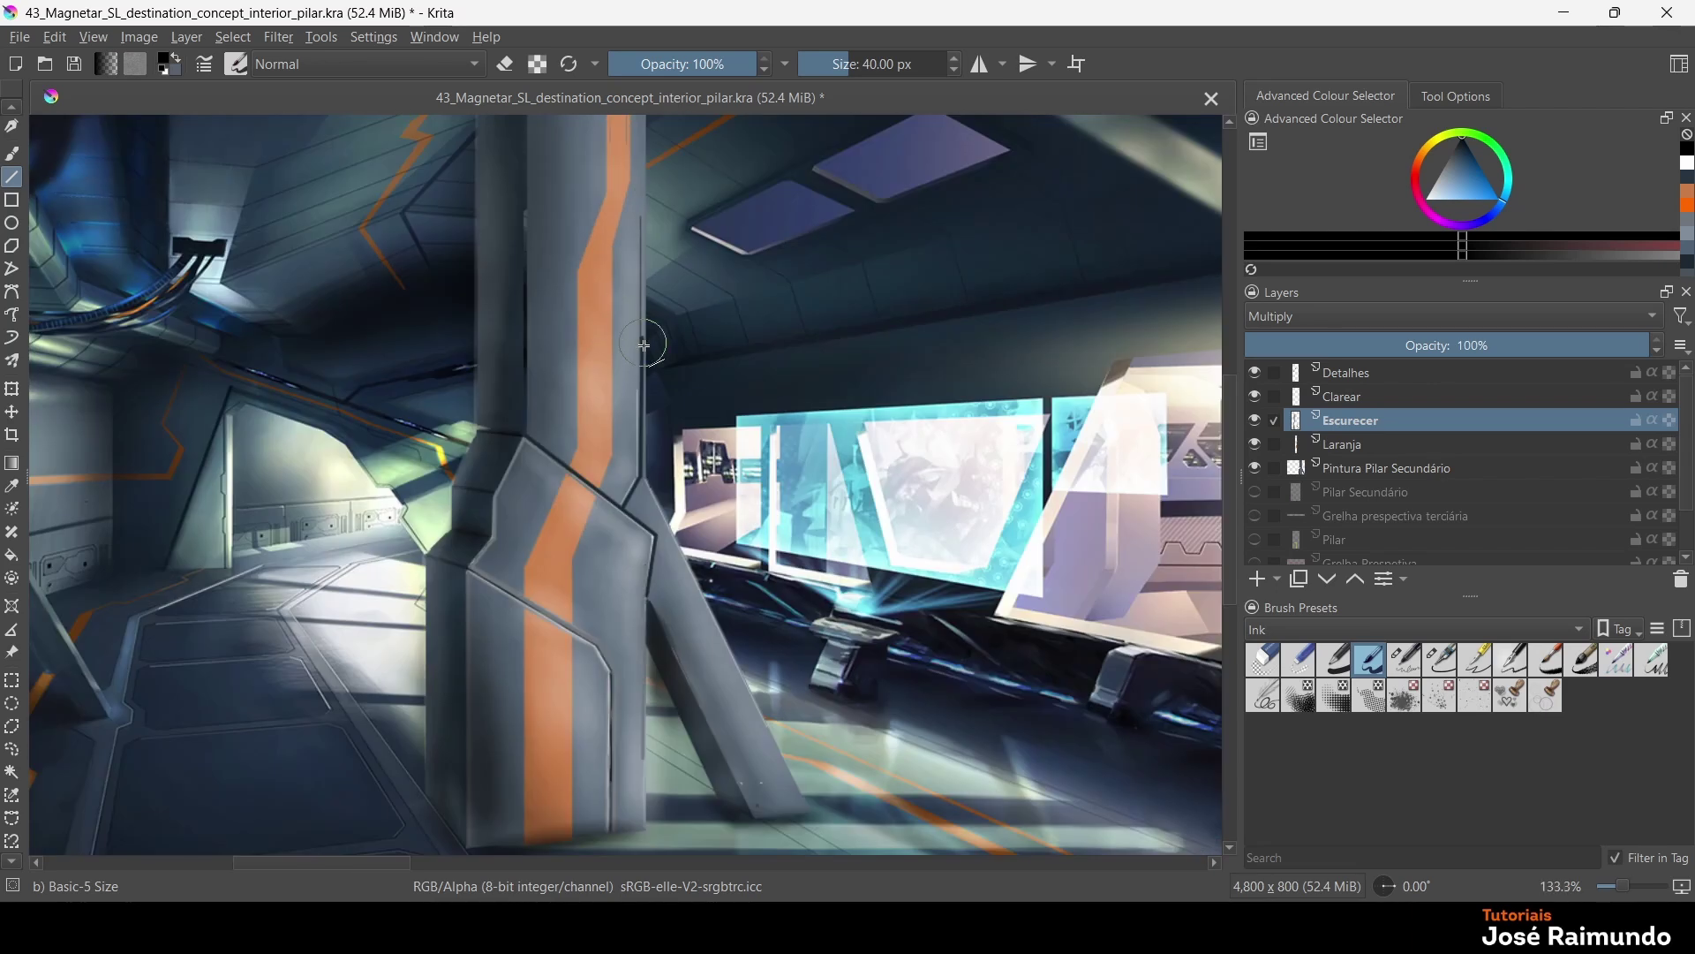
scroll(681, 430, "up", 3)
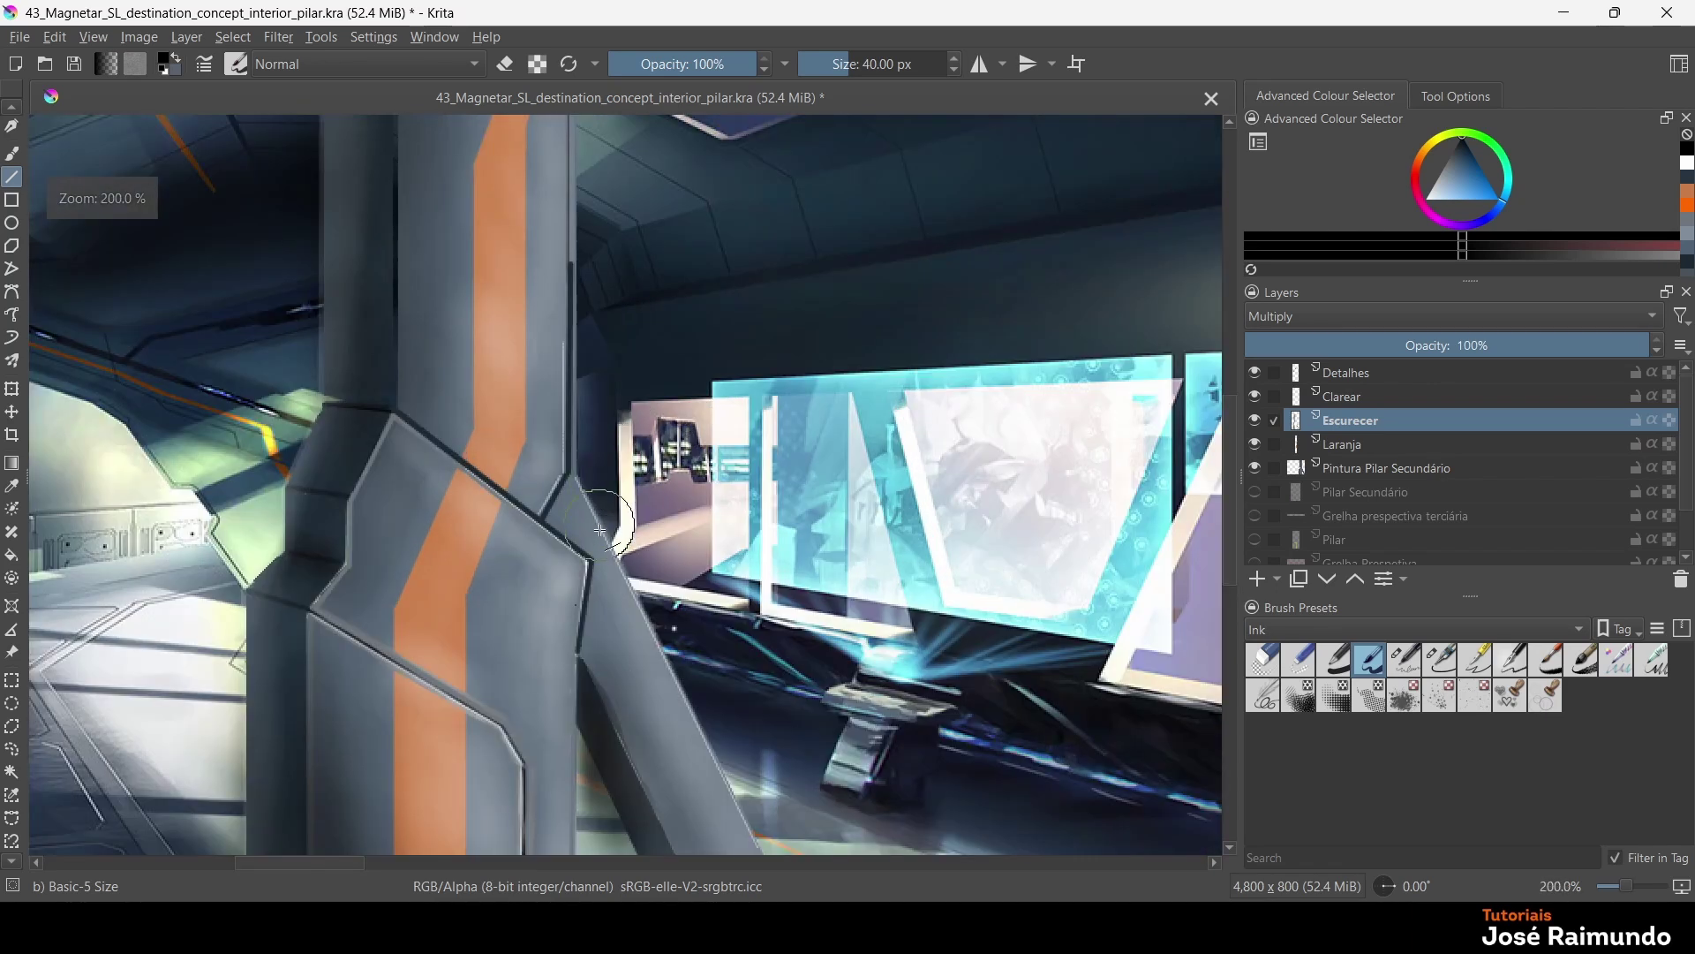
scroll(560, 504, "up", 2)
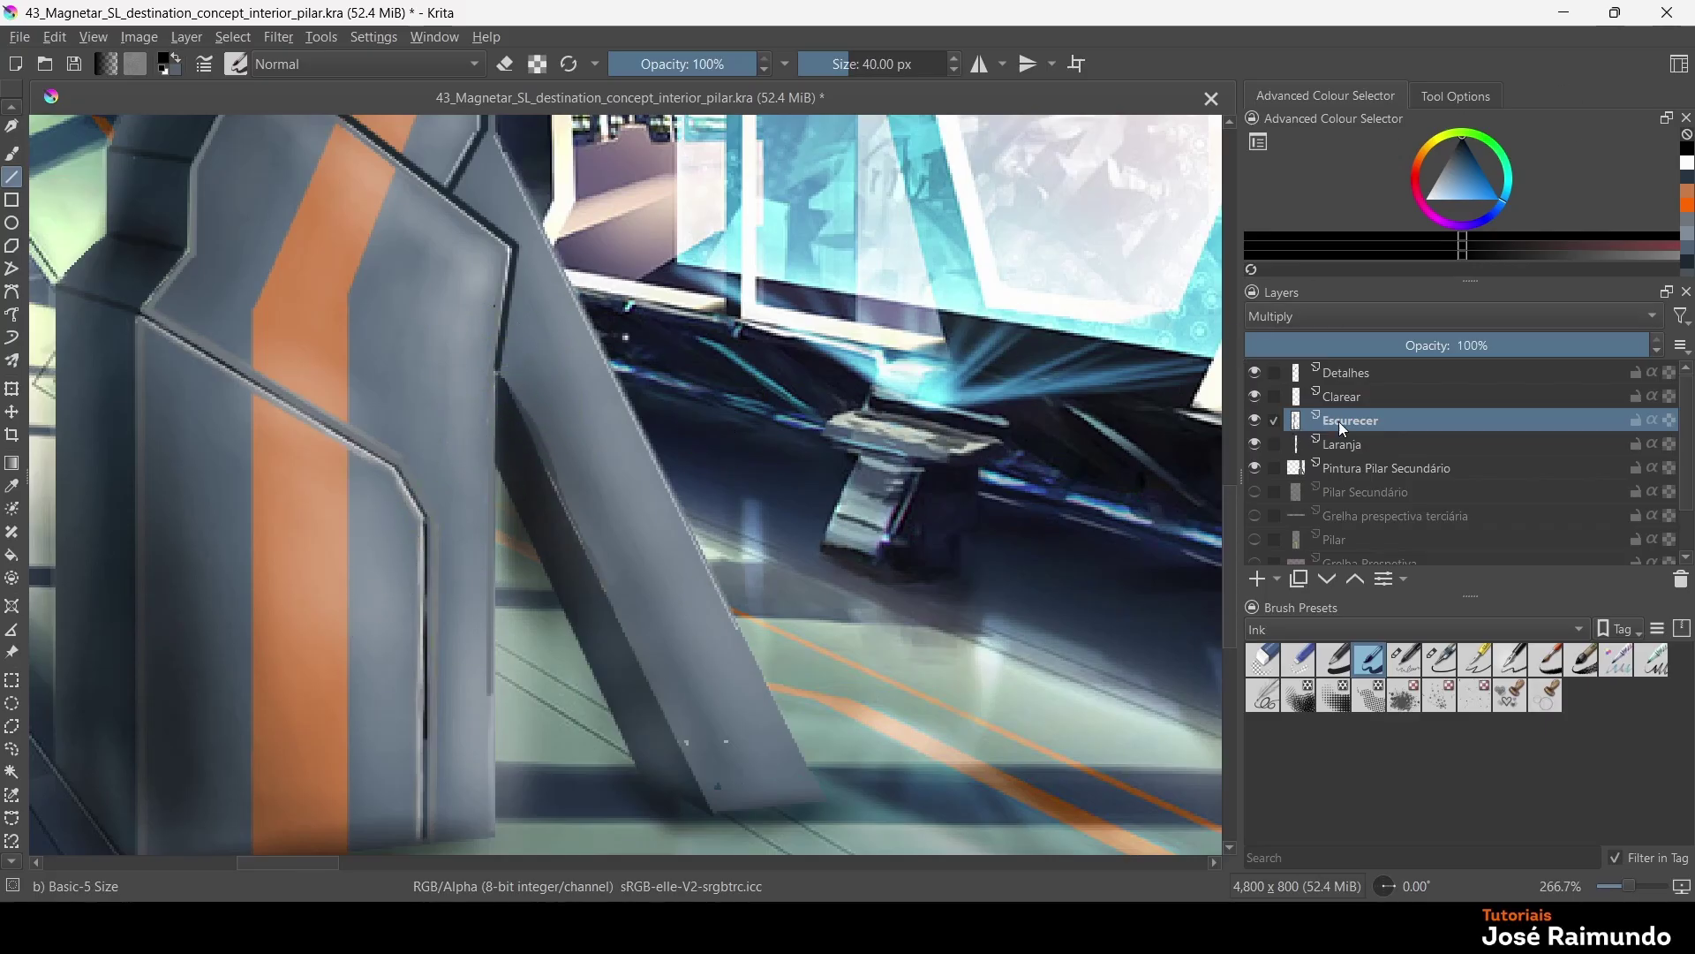
Draw straight white highlight lines on the Clarear layer down the right edge of the pillar's lower section
left_click(1365, 403)
left_click(1688, 164)
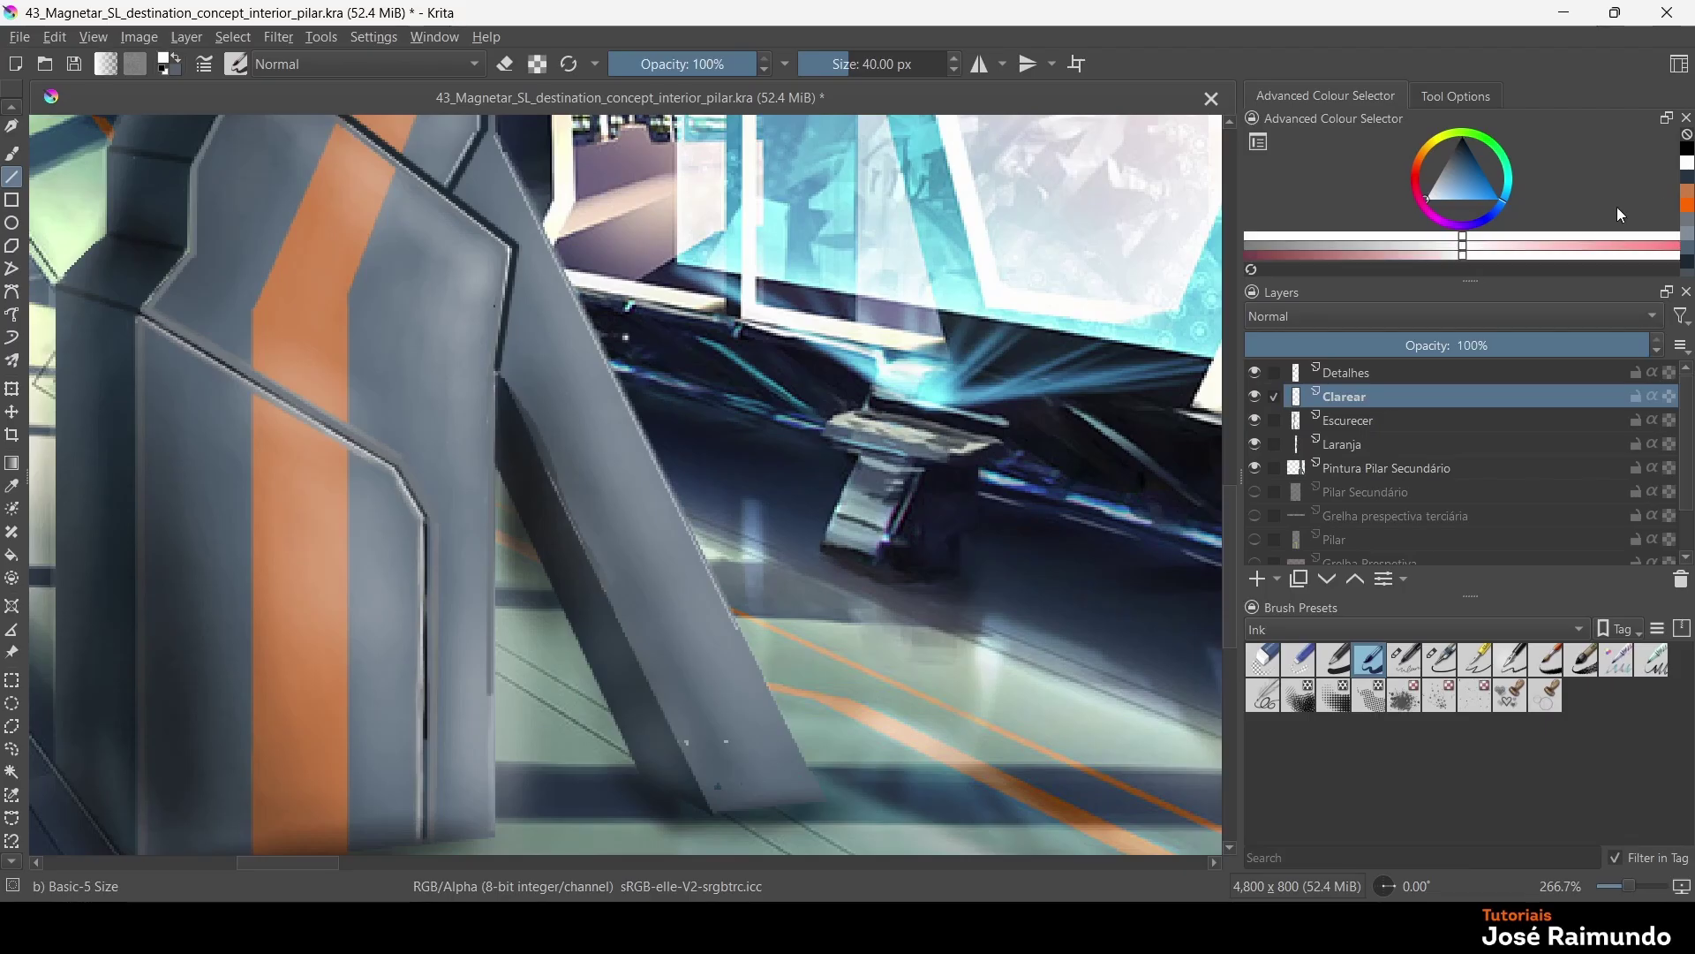
left_click_drag(495, 377, 498, 827)
left_click_drag(497, 383, 491, 411)
mouse_move(490, 586)
left_mouse_down()
mouse_move(495, 700)
mouse_move(493, 377)
mouse_move(492, 699)
mouse_move(489, 566)
left_mouse_up()
left_click_drag(492, 484, 525, 494)
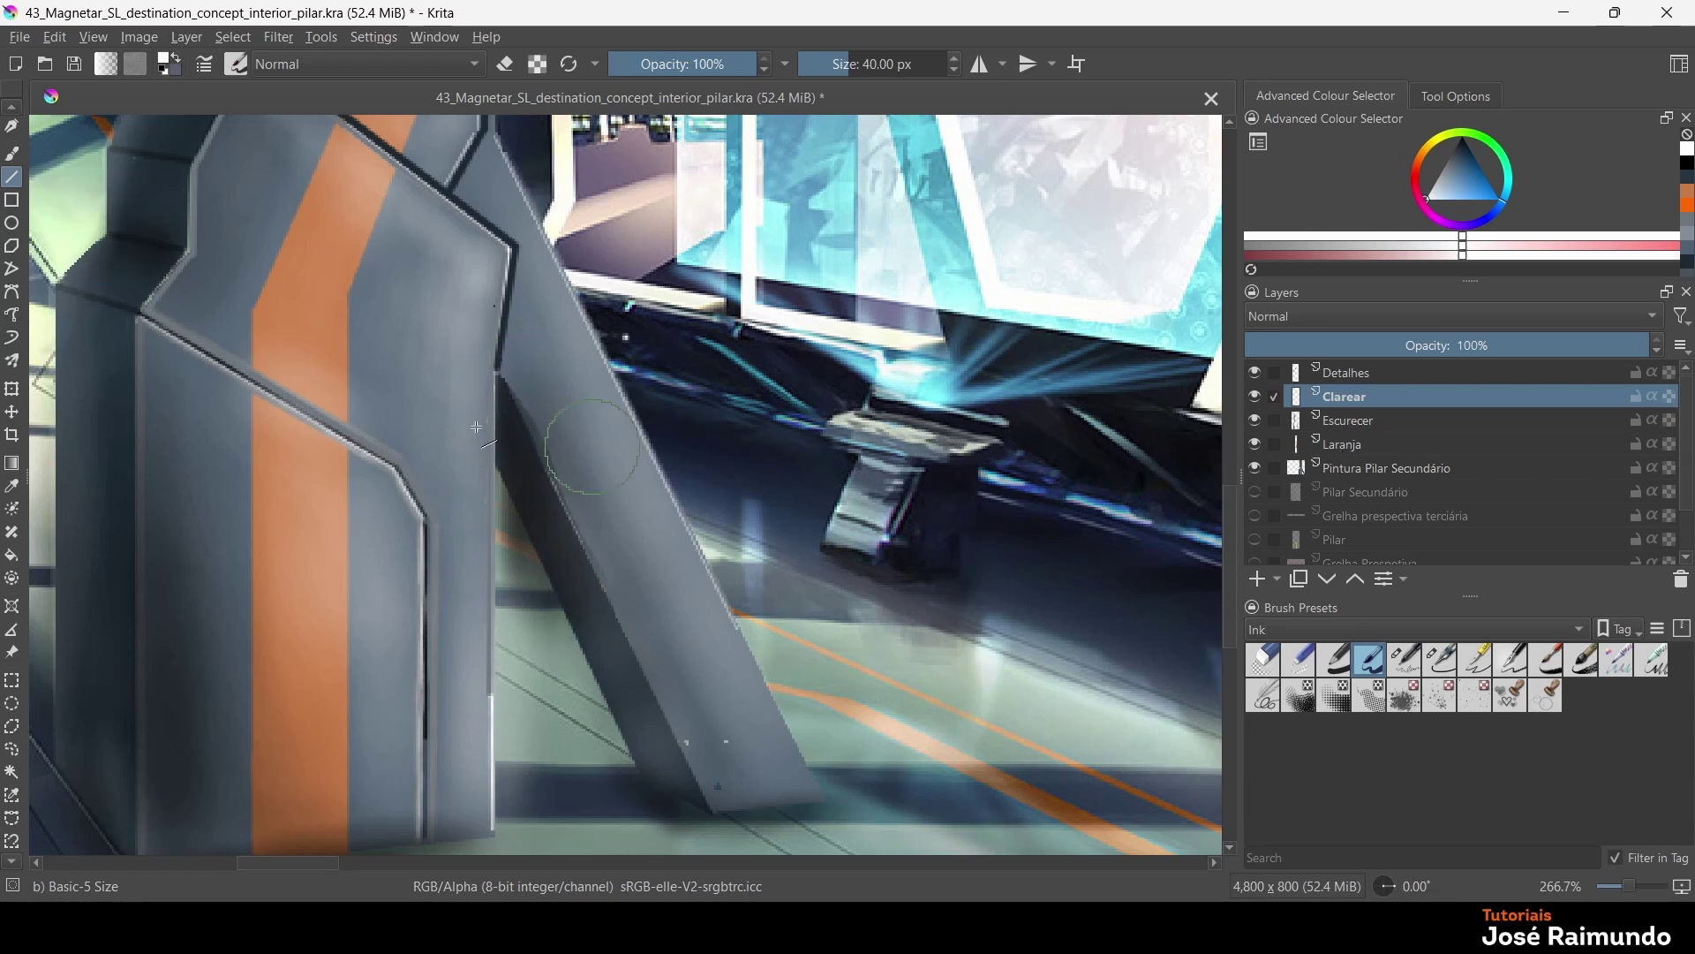
left_click_drag(478, 532, 483, 741)
mouse_move(488, 373)
left_mouse_down()
mouse_move(484, 663)
mouse_move(547, 777)
left_mouse_up()
key("Escape")
Draw thin white highlight lines on Clarear along the orange stripe's right edge across the collar and lower panel
left_click_drag(497, 355, 477, 402)
left_click_drag(351, 307, 369, 391)
left_click_drag(390, 224, 322, 367)
scroll(375, 444, "down", 1)
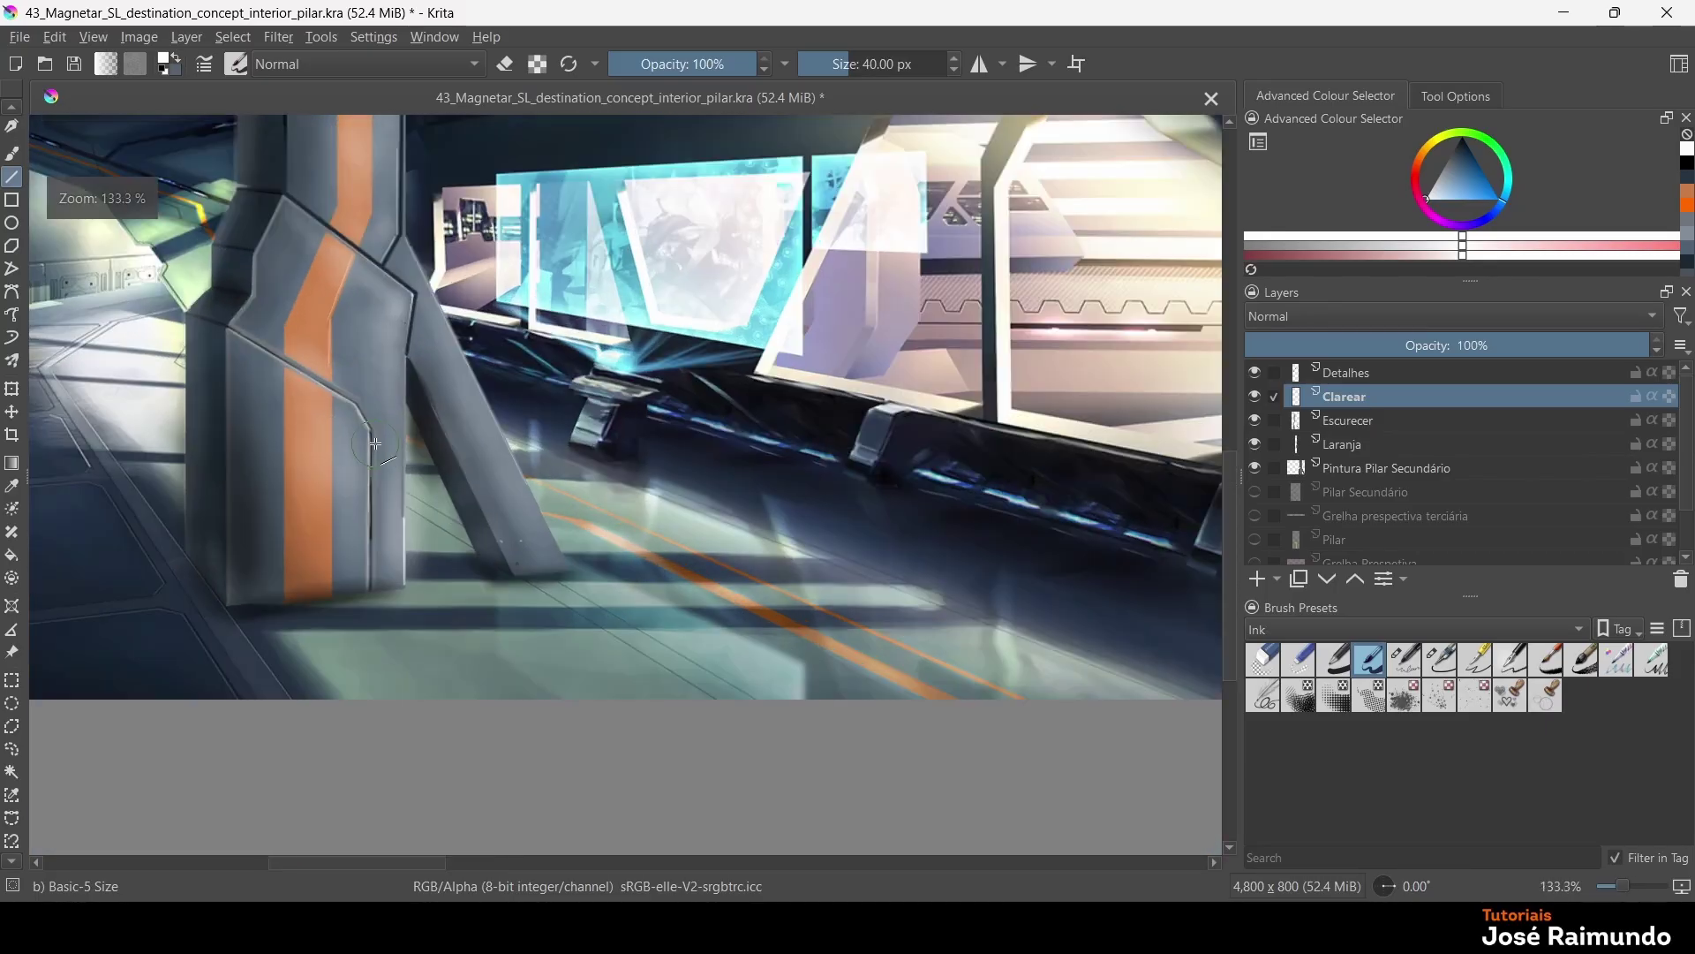
left_click_drag(329, 420, 332, 485)
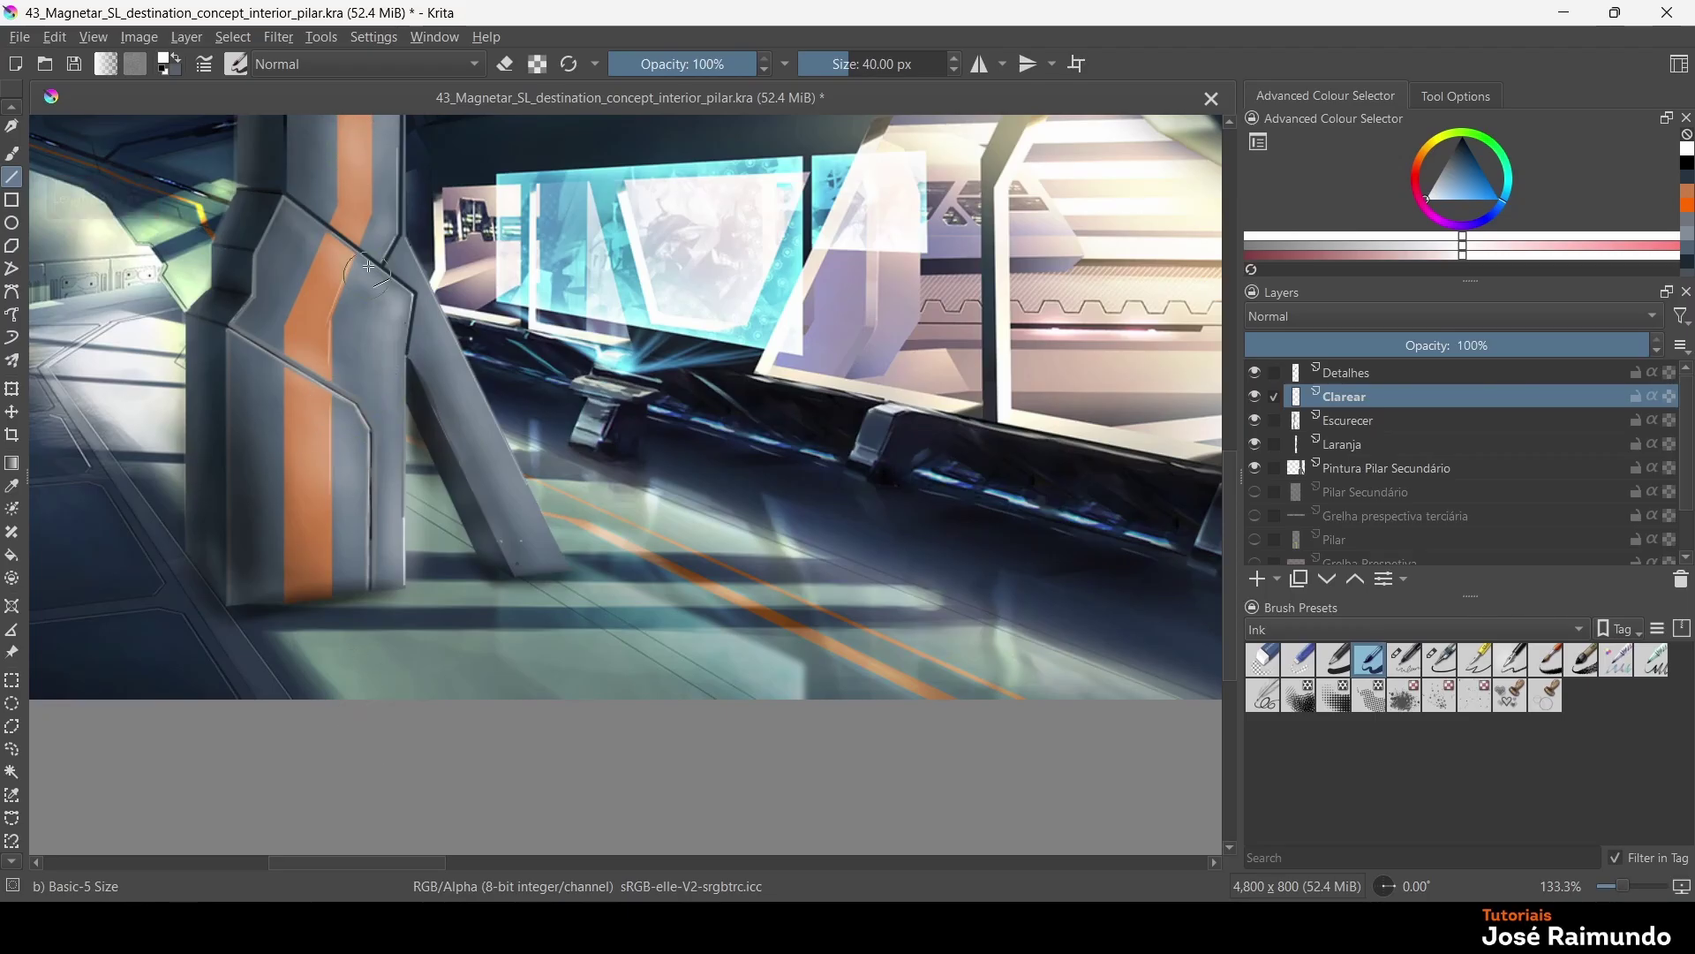
left_click_drag(377, 205, 398, 166)
left_click_drag(367, 225, 366, 170)
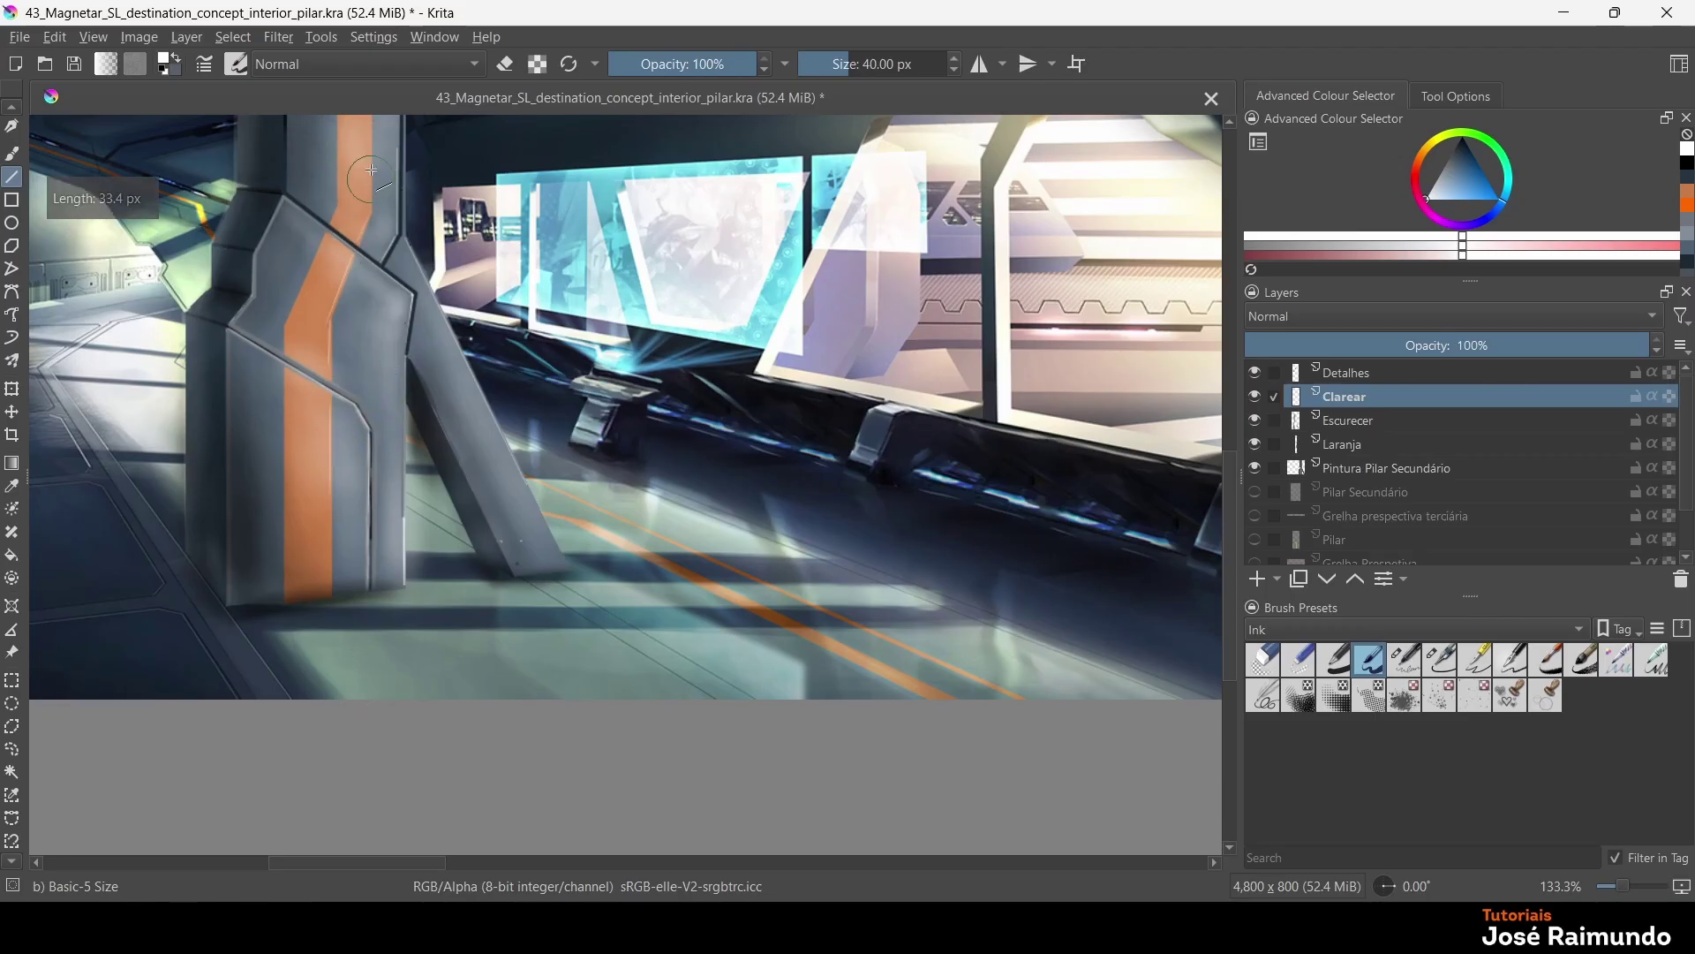
Draw thin white highlight lines on Clarear along the orange stripe's right edge up the shaft and its upper bend
scroll(392, 331, "up", 2)
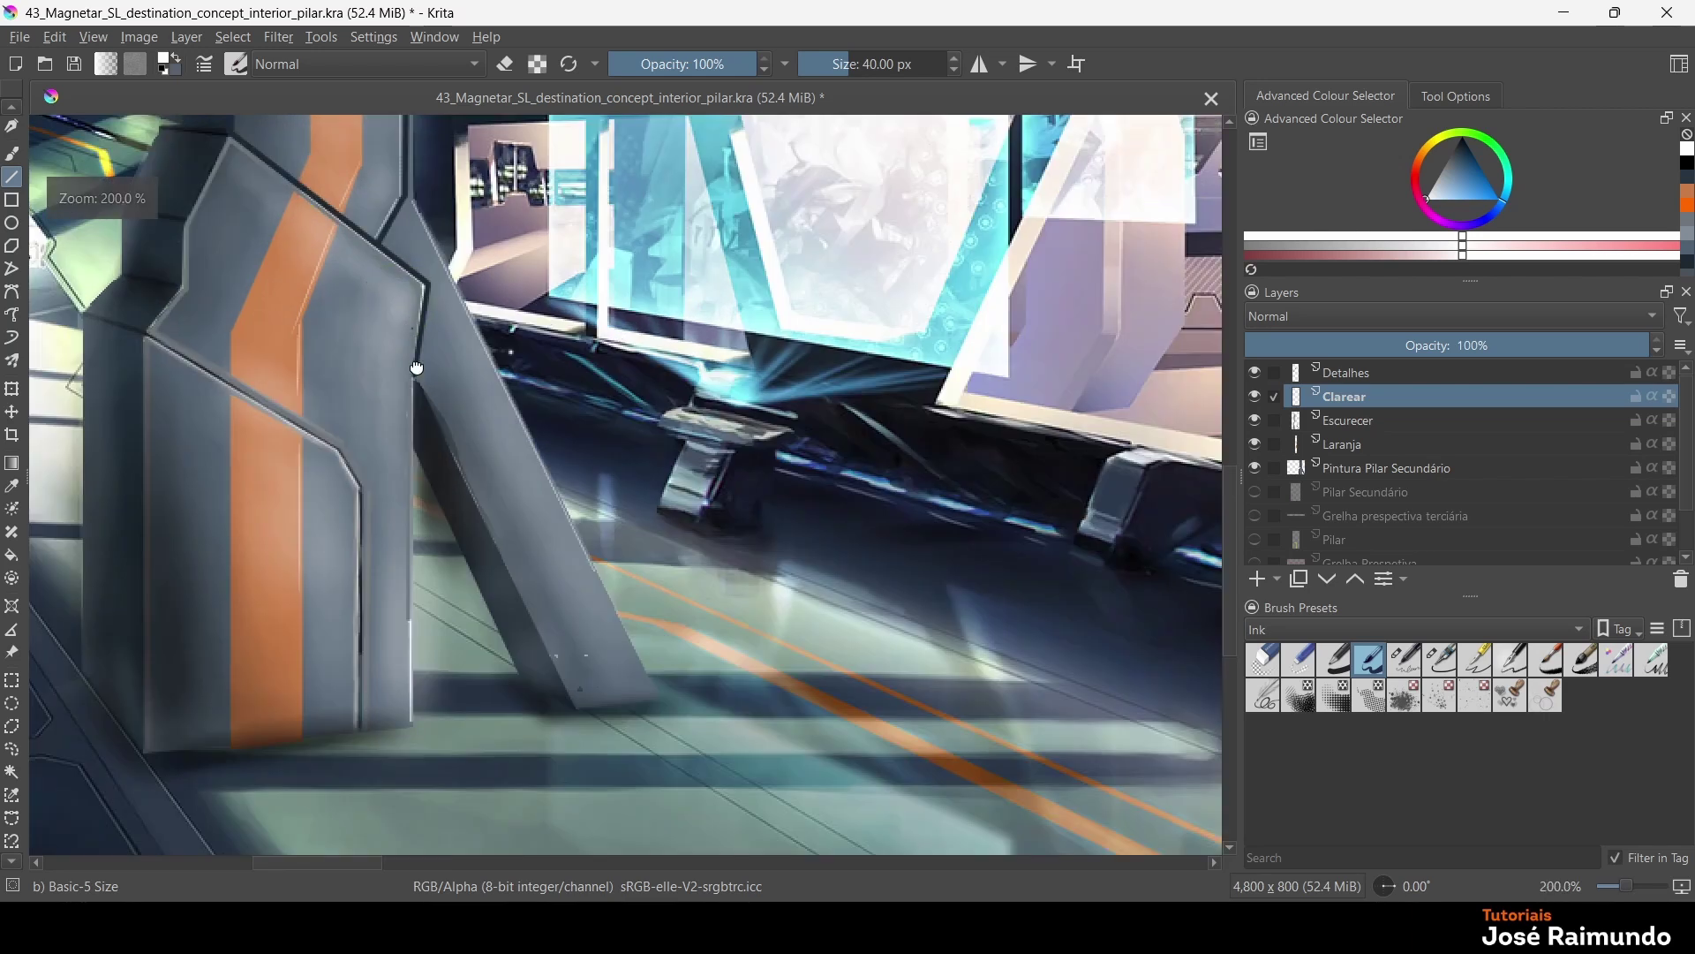
scroll(388, 265, "up", 5)
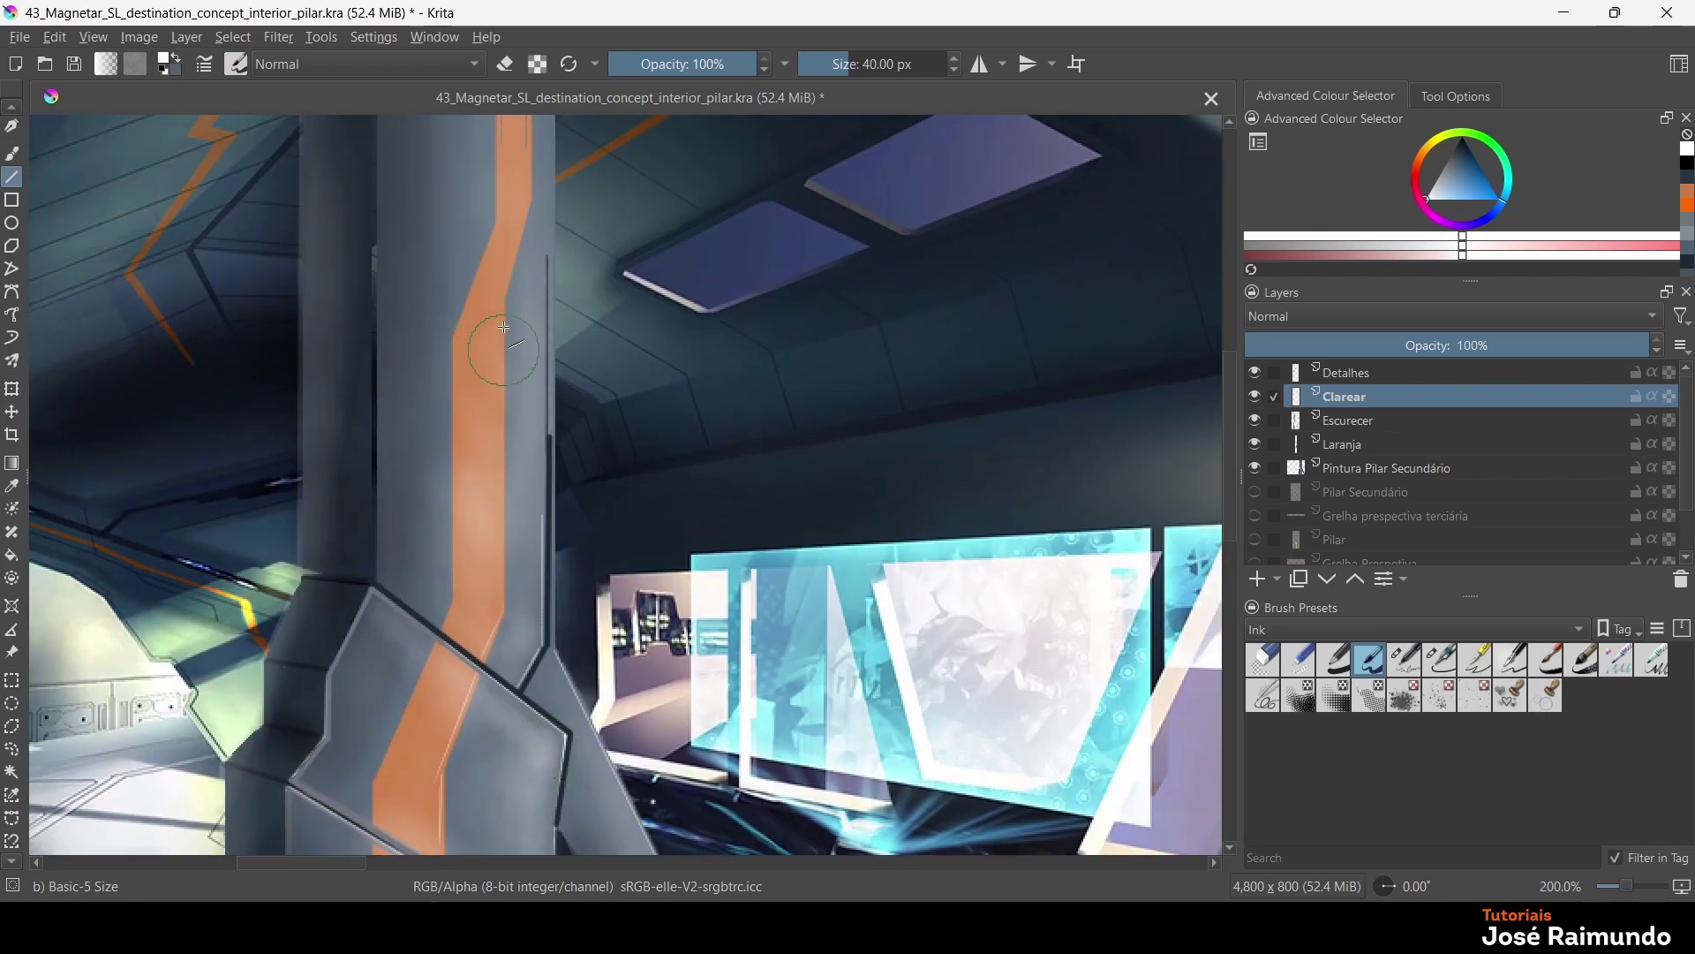
left_click_drag(503, 314, 495, 618)
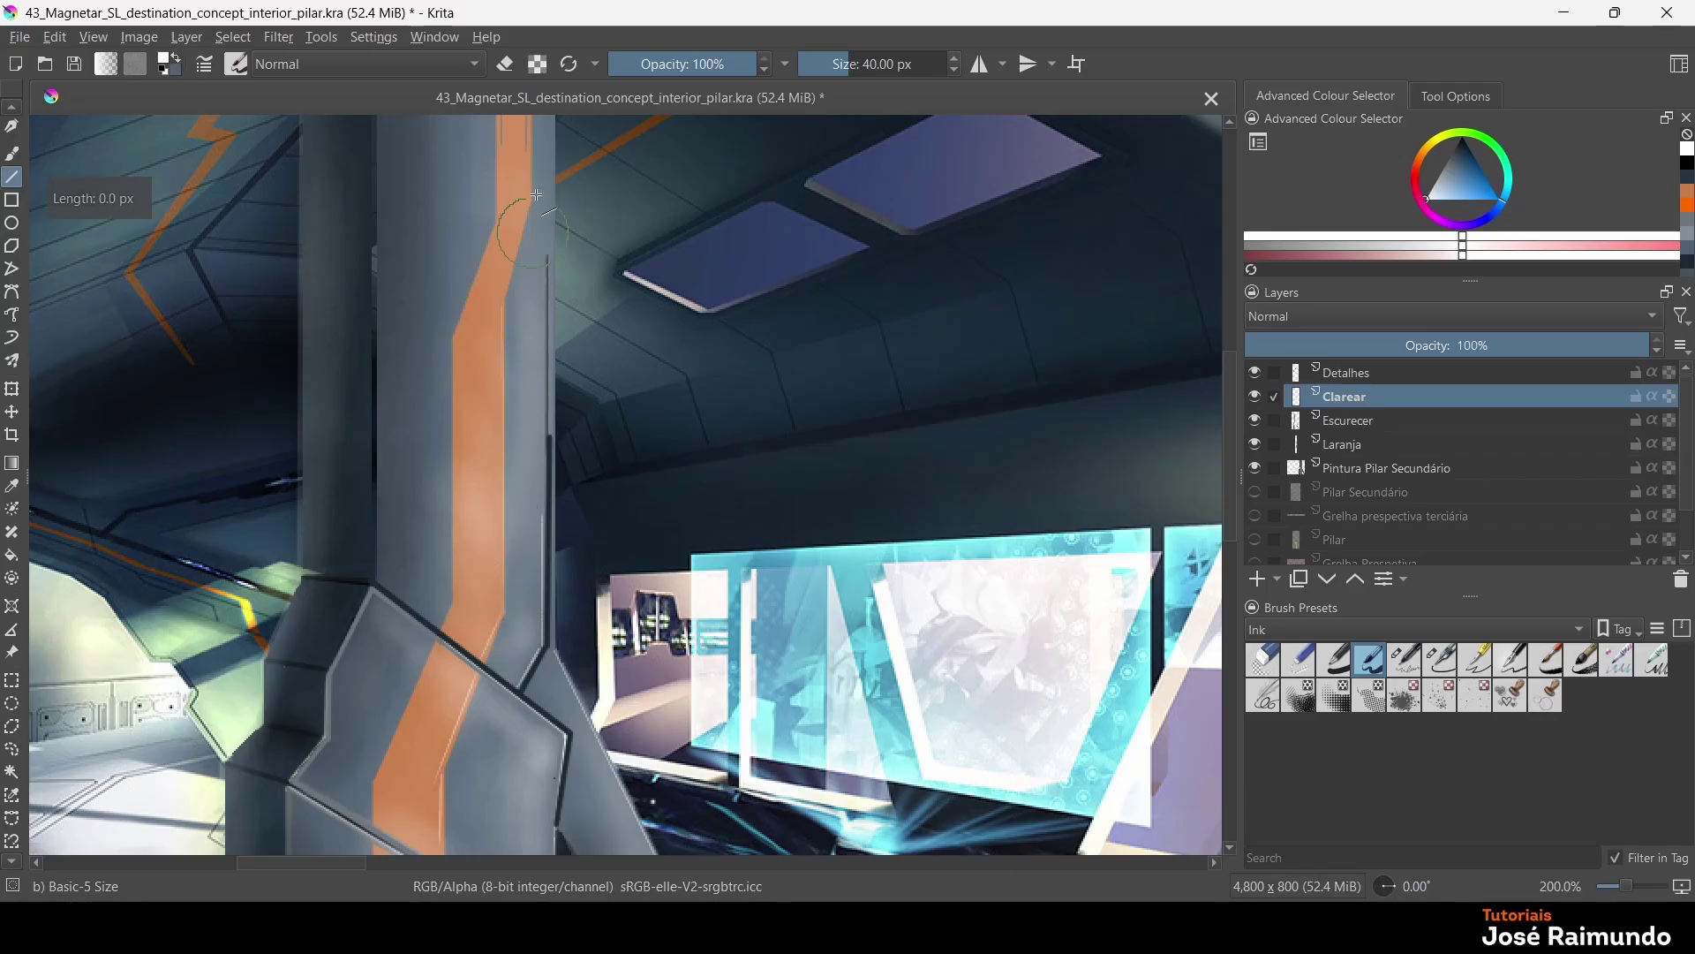
mouse_move(503, 305)
left_mouse_down()
mouse_move(521, 322)
mouse_move(499, 265)
mouse_move(531, 200)
mouse_move(527, 121)
mouse_move(522, 154)
left_mouse_up()
key("2")
Draw short white highlight lines on Clarear along the three cross seams of the collar's left side facets
scroll(432, 539, "up", 6)
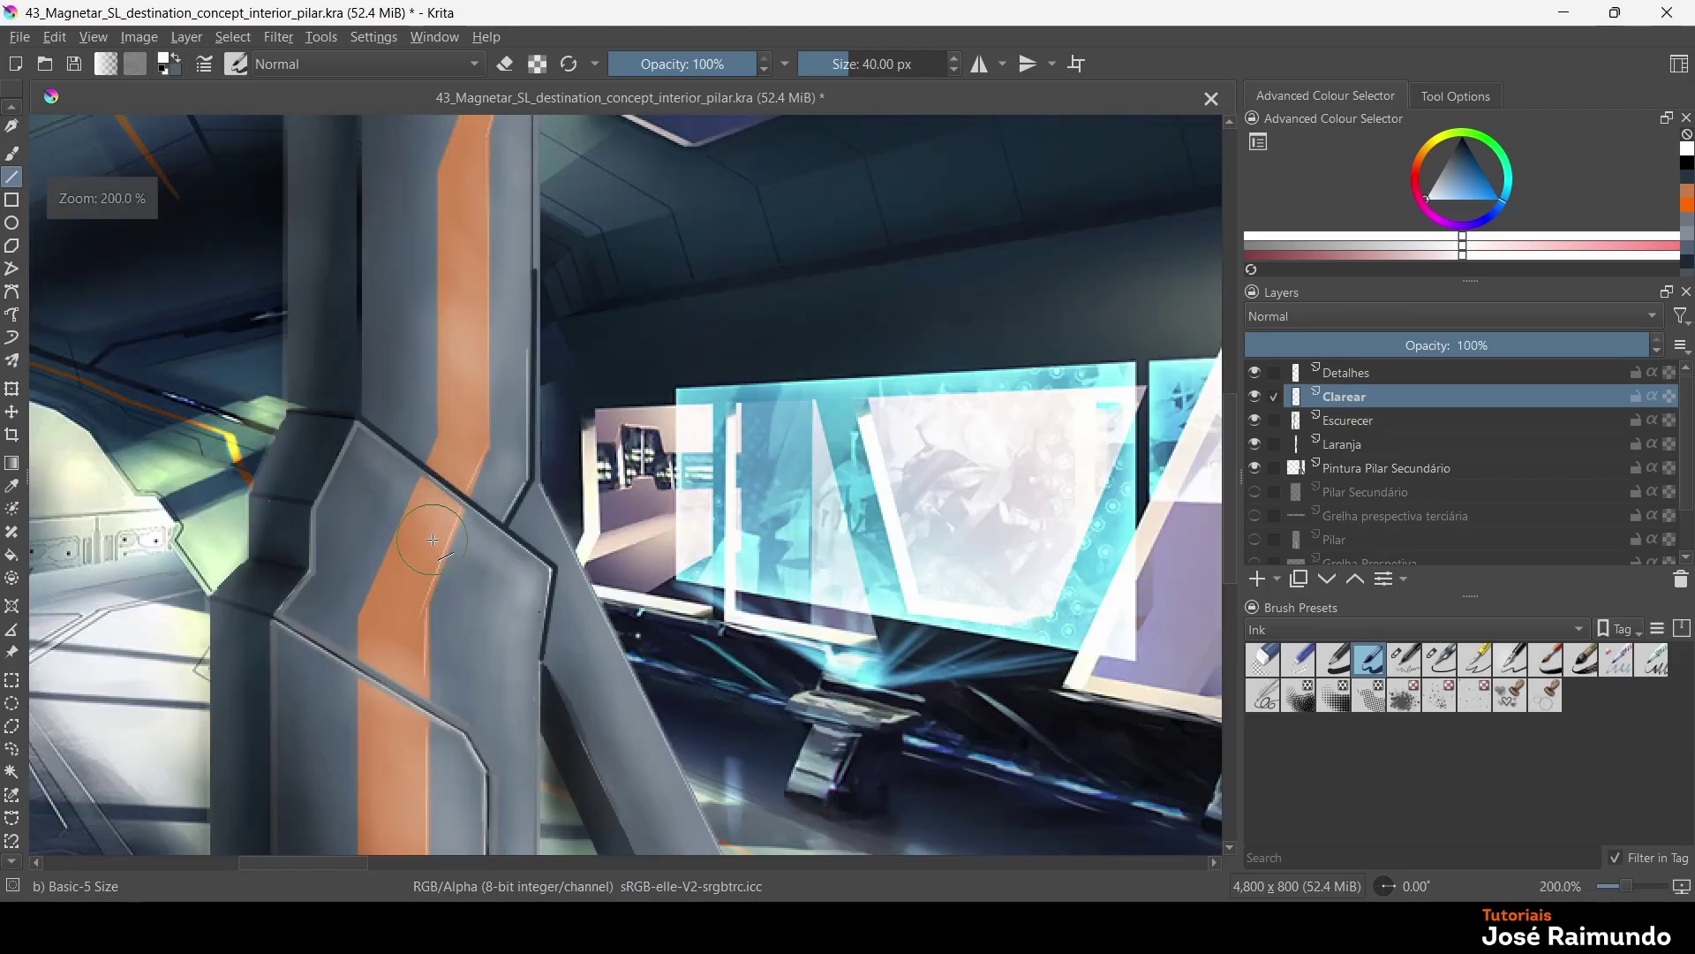
scroll(432, 539, "up", 1)
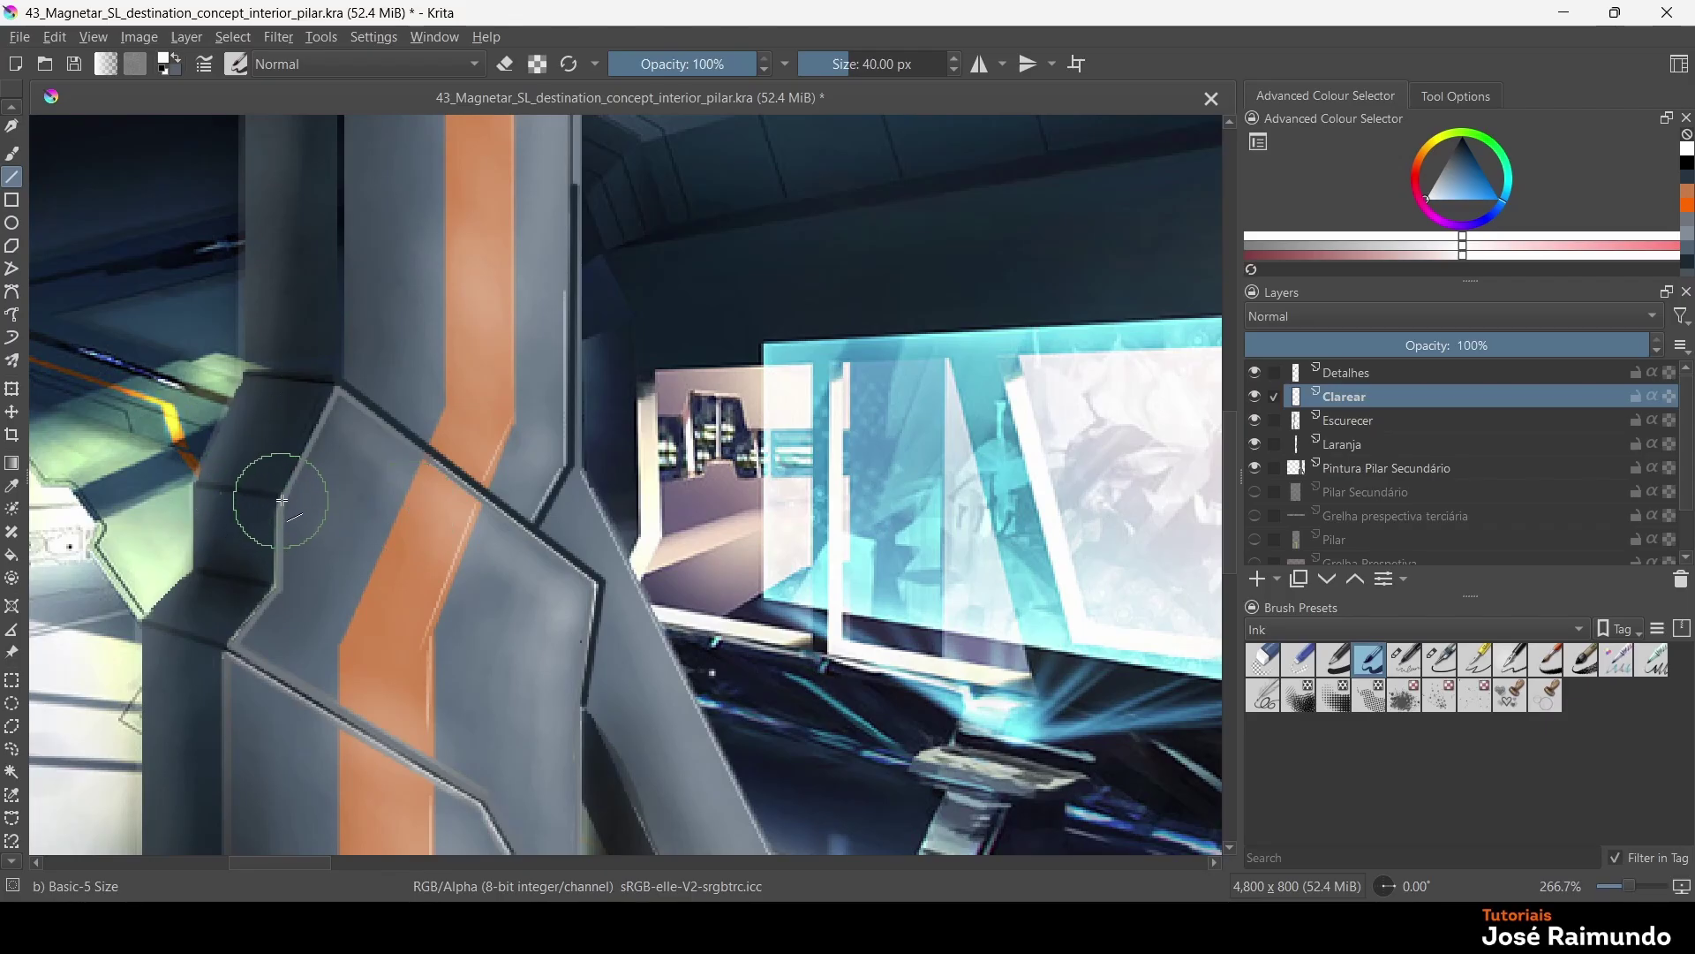
left_click_drag(283, 500, 228, 490)
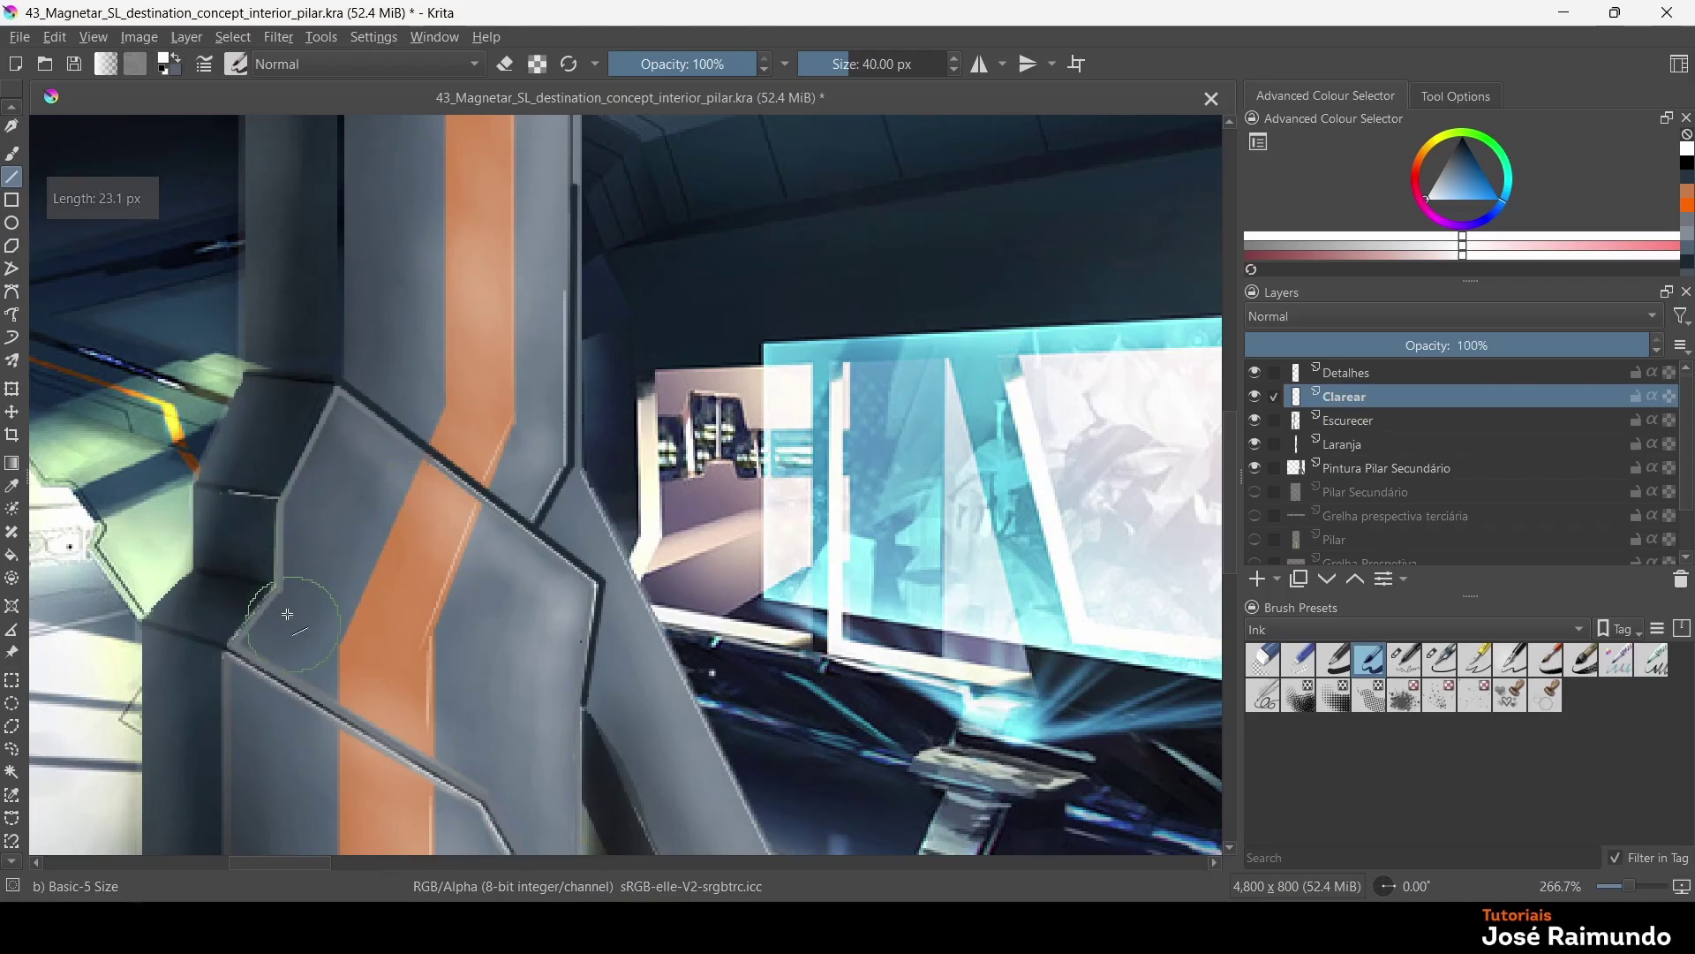
mouse_move(210, 632)
left_mouse_down()
mouse_move(206, 647)
mouse_move(145, 631)
left_mouse_up()
mouse_move(323, 384)
left_mouse_down()
mouse_move(262, 378)
mouse_move(344, 377)
mouse_move(209, 377)
left_mouse_up()
key("1")
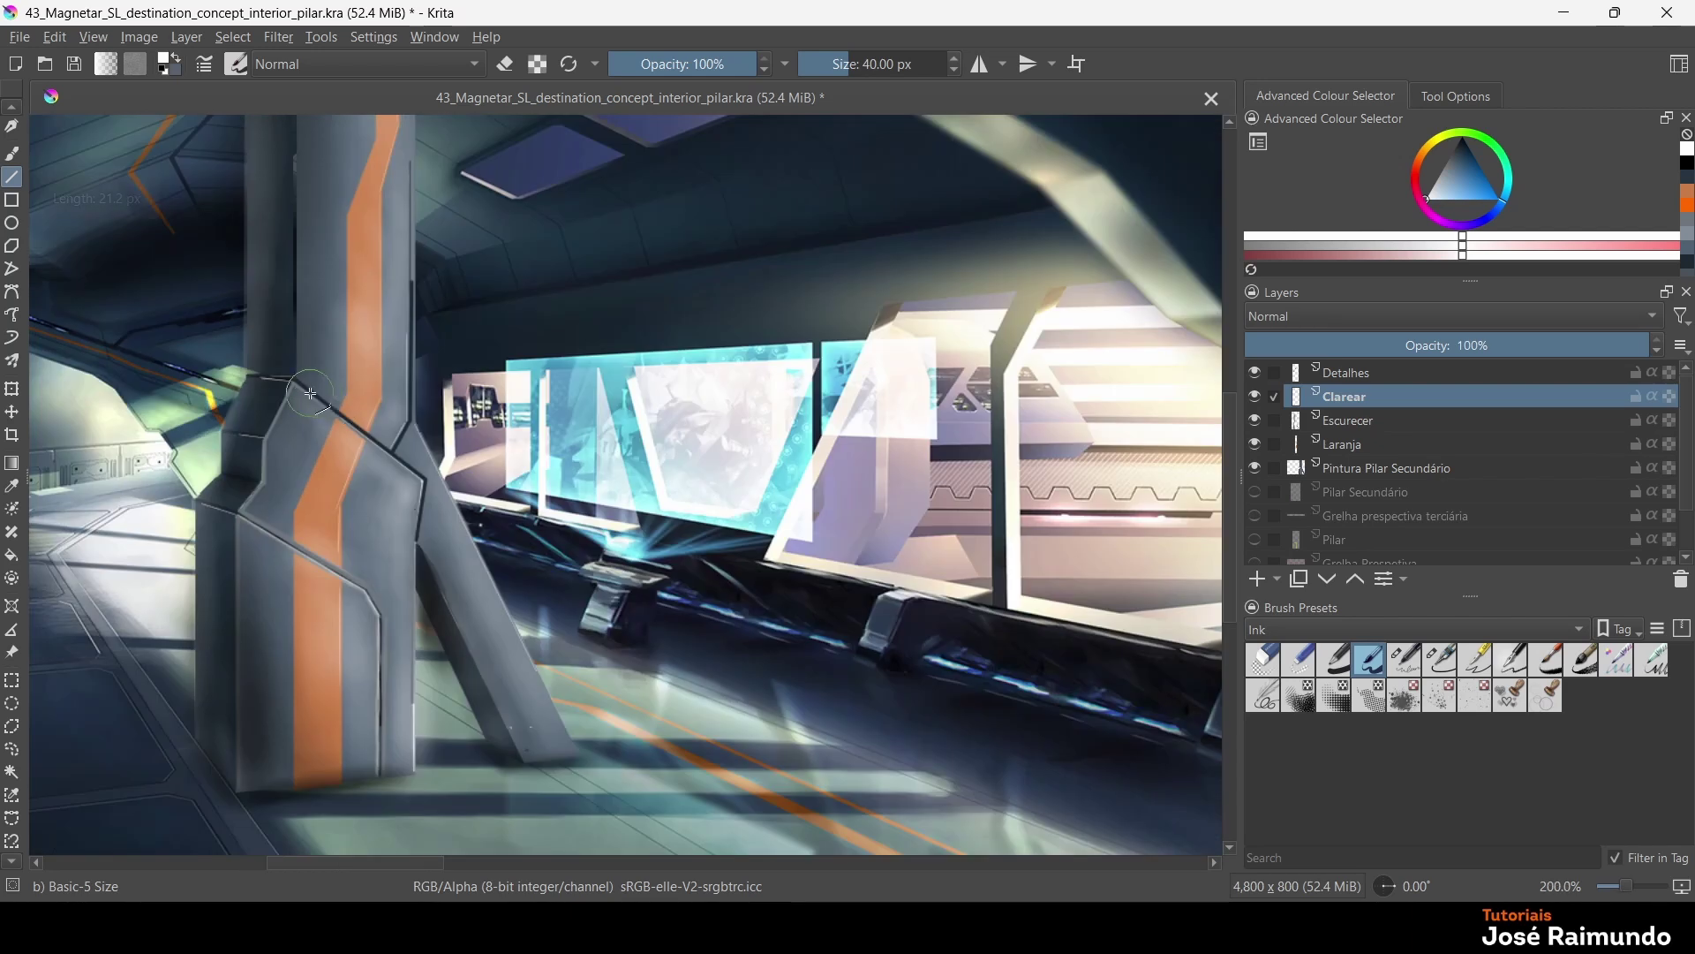
Draw straight white highlights on Clarear along the slanted brace's inner edge and the pillar's lower right edge
scroll(417, 584, "up", 2)
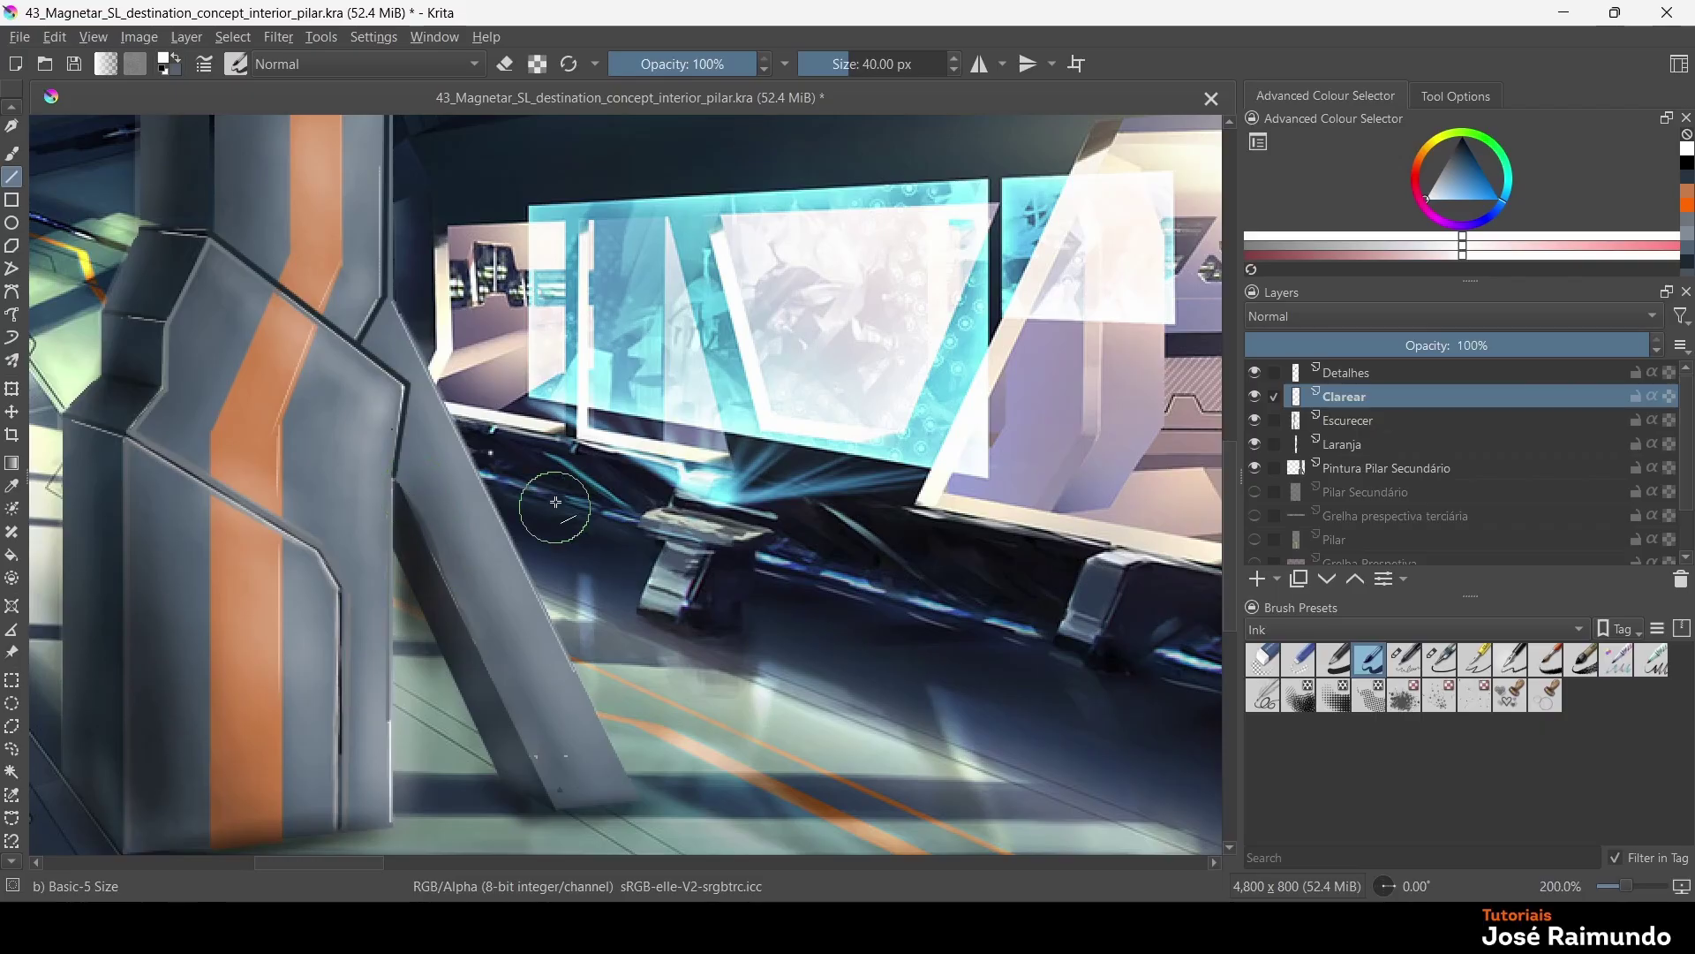
left_click_drag(402, 477, 558, 808)
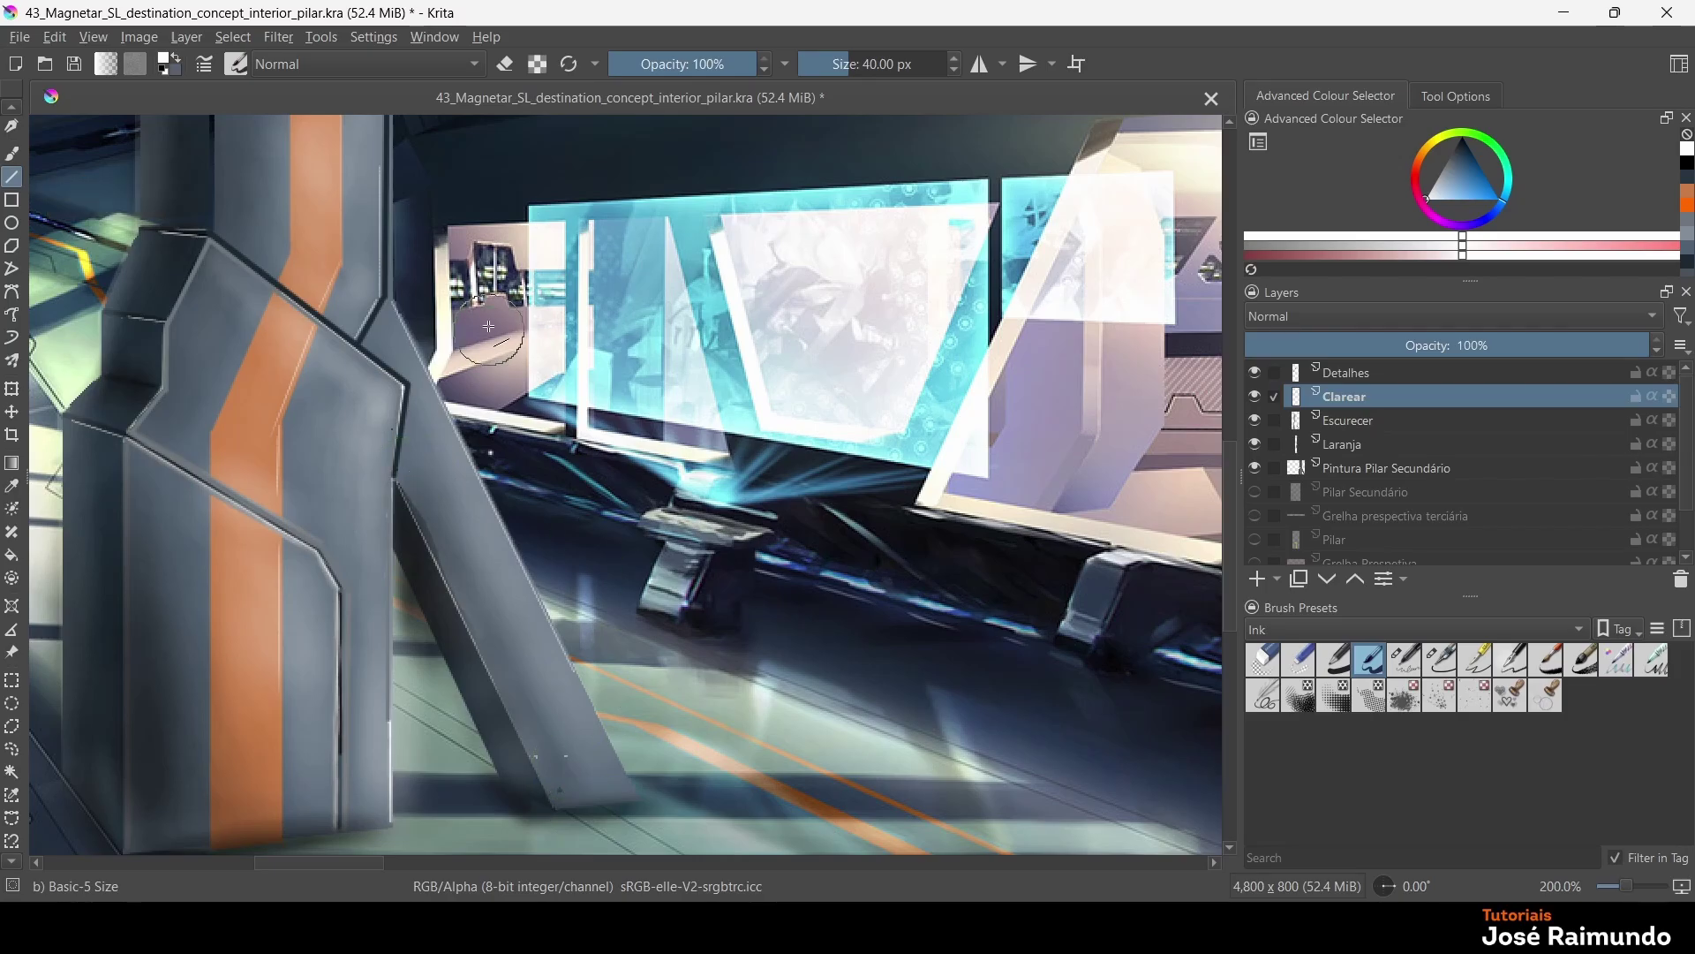
left_click_drag(400, 411, 391, 825)
left_click_drag(390, 559, 403, 732)
scroll(570, 366, "down", 1)
scroll(570, 366, "up", 3)
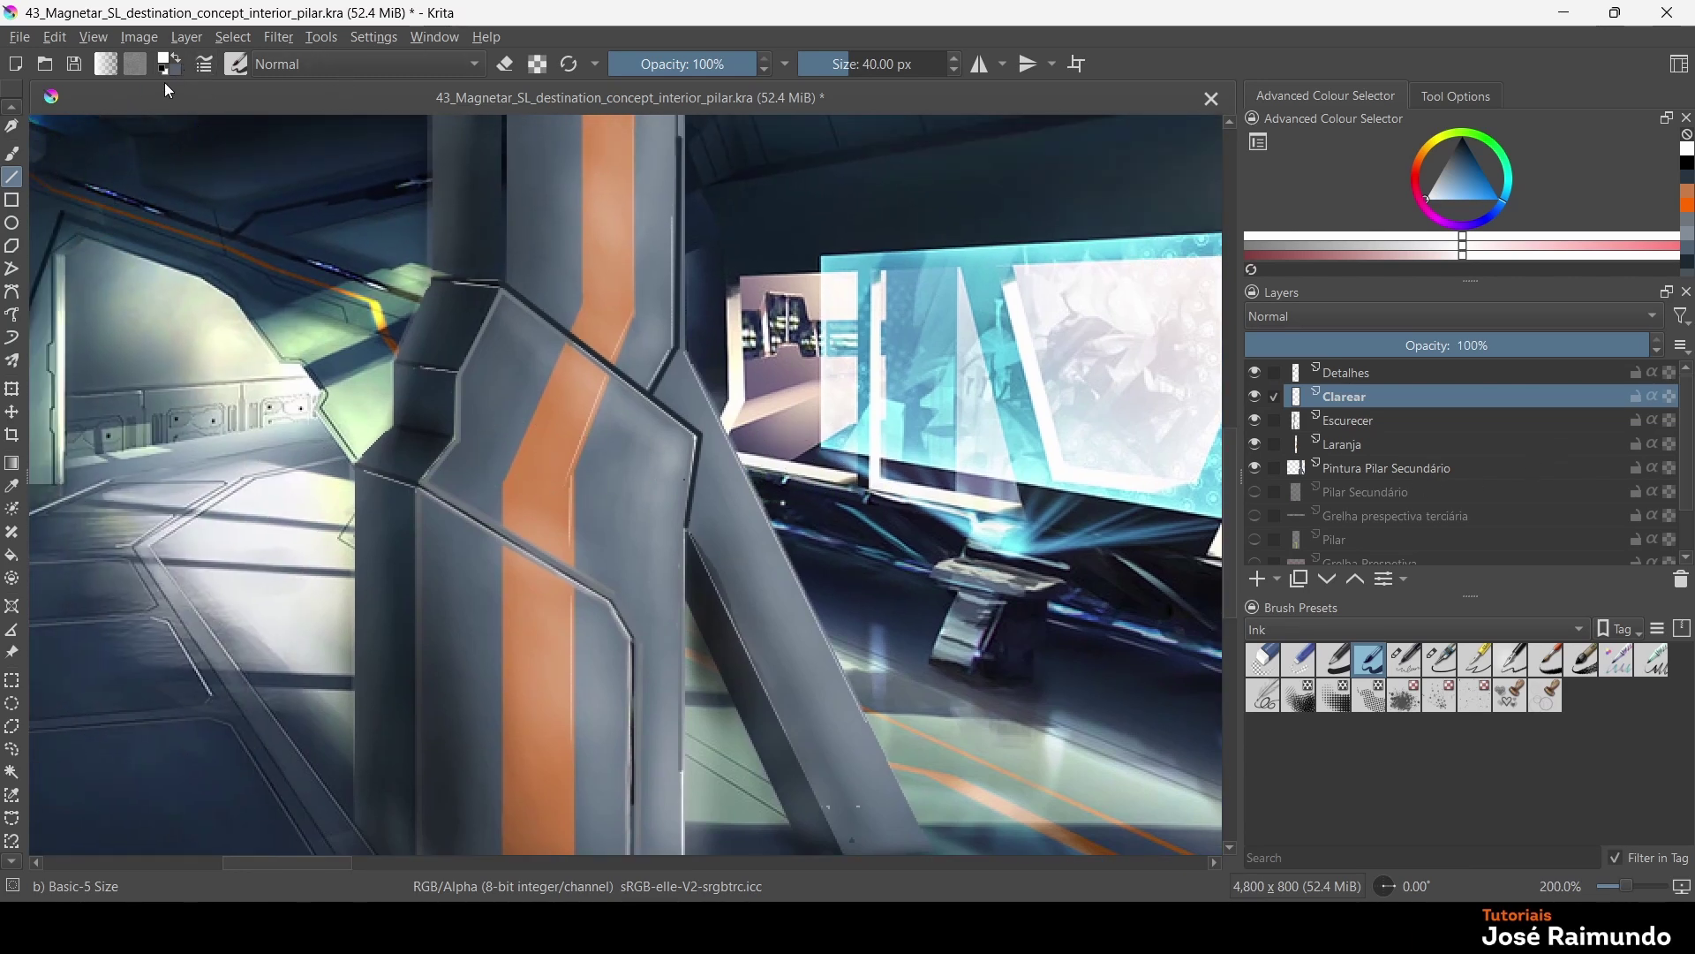
Soften the Clarear highlights around the collar's left facets with the Freehand Brush in eraser mode at 40 px, undoing the first strokes
left_click(506, 64)
left_click(13, 154)
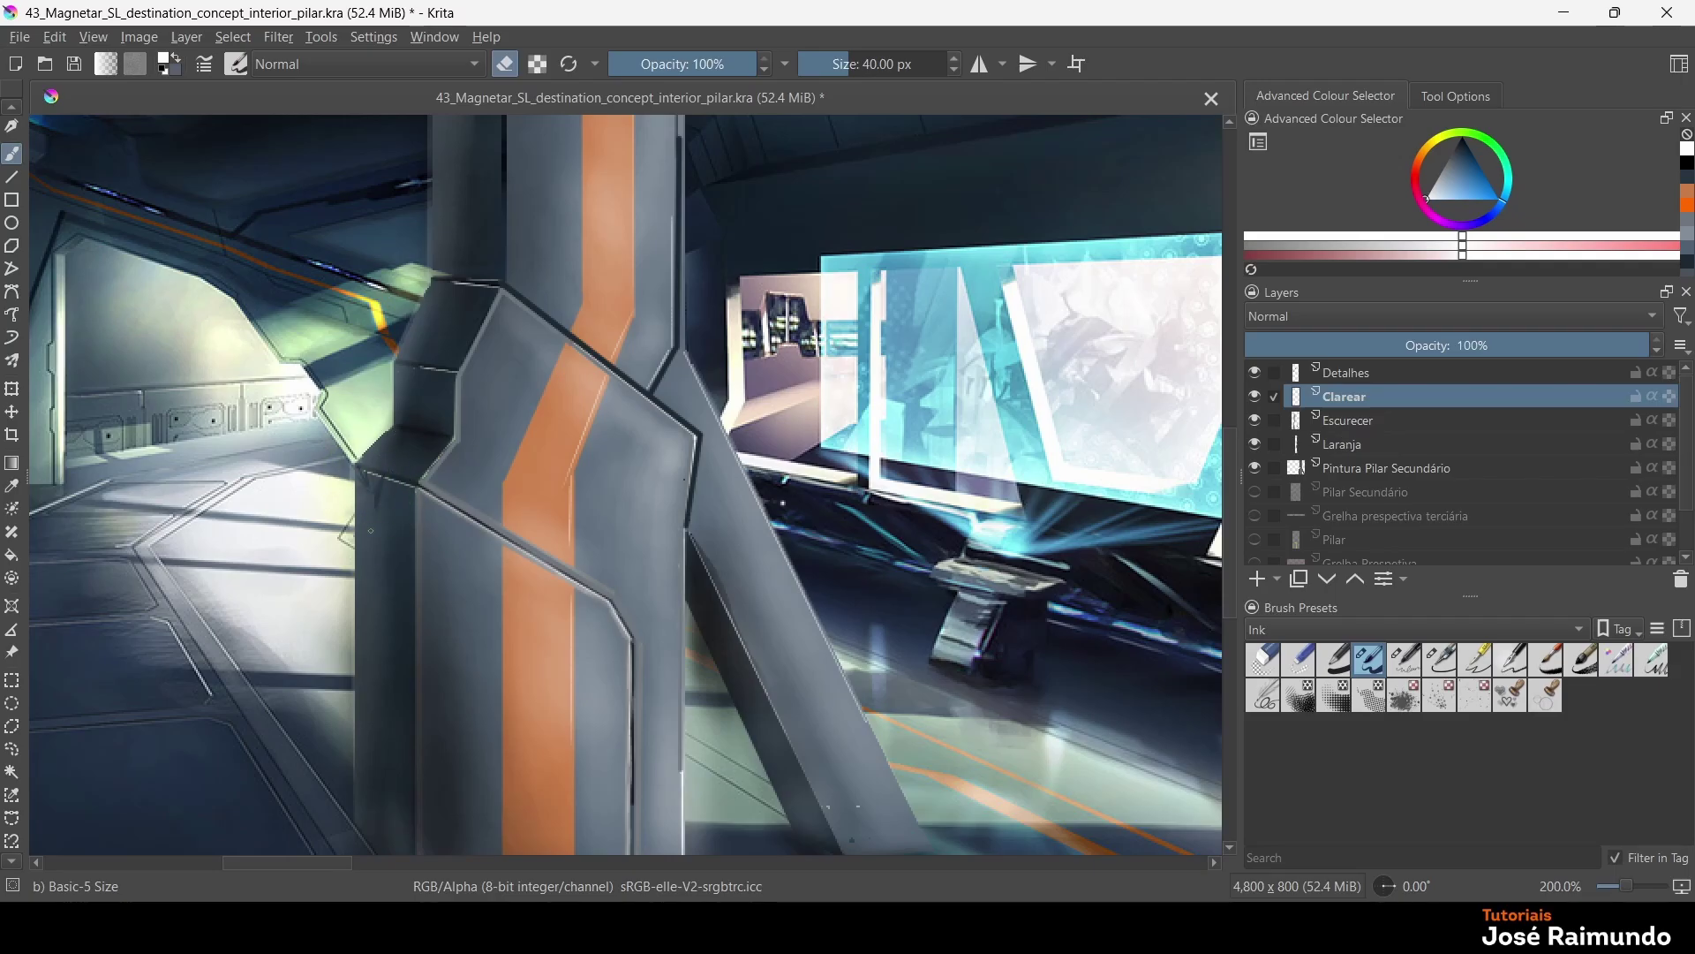
left_click(353, 593, "ctrl")
key("ctrl+z")
key("ctrl+z")
key("ctrl+z")
mouse_move(460, 460)
left_mouse_down()
mouse_move(419, 467)
mouse_move(465, 510)
left_mouse_up()
left_click_drag(500, 293, 476, 351)
scroll(667, 477, "down", 3)
scroll(668, 476, "up", 1)
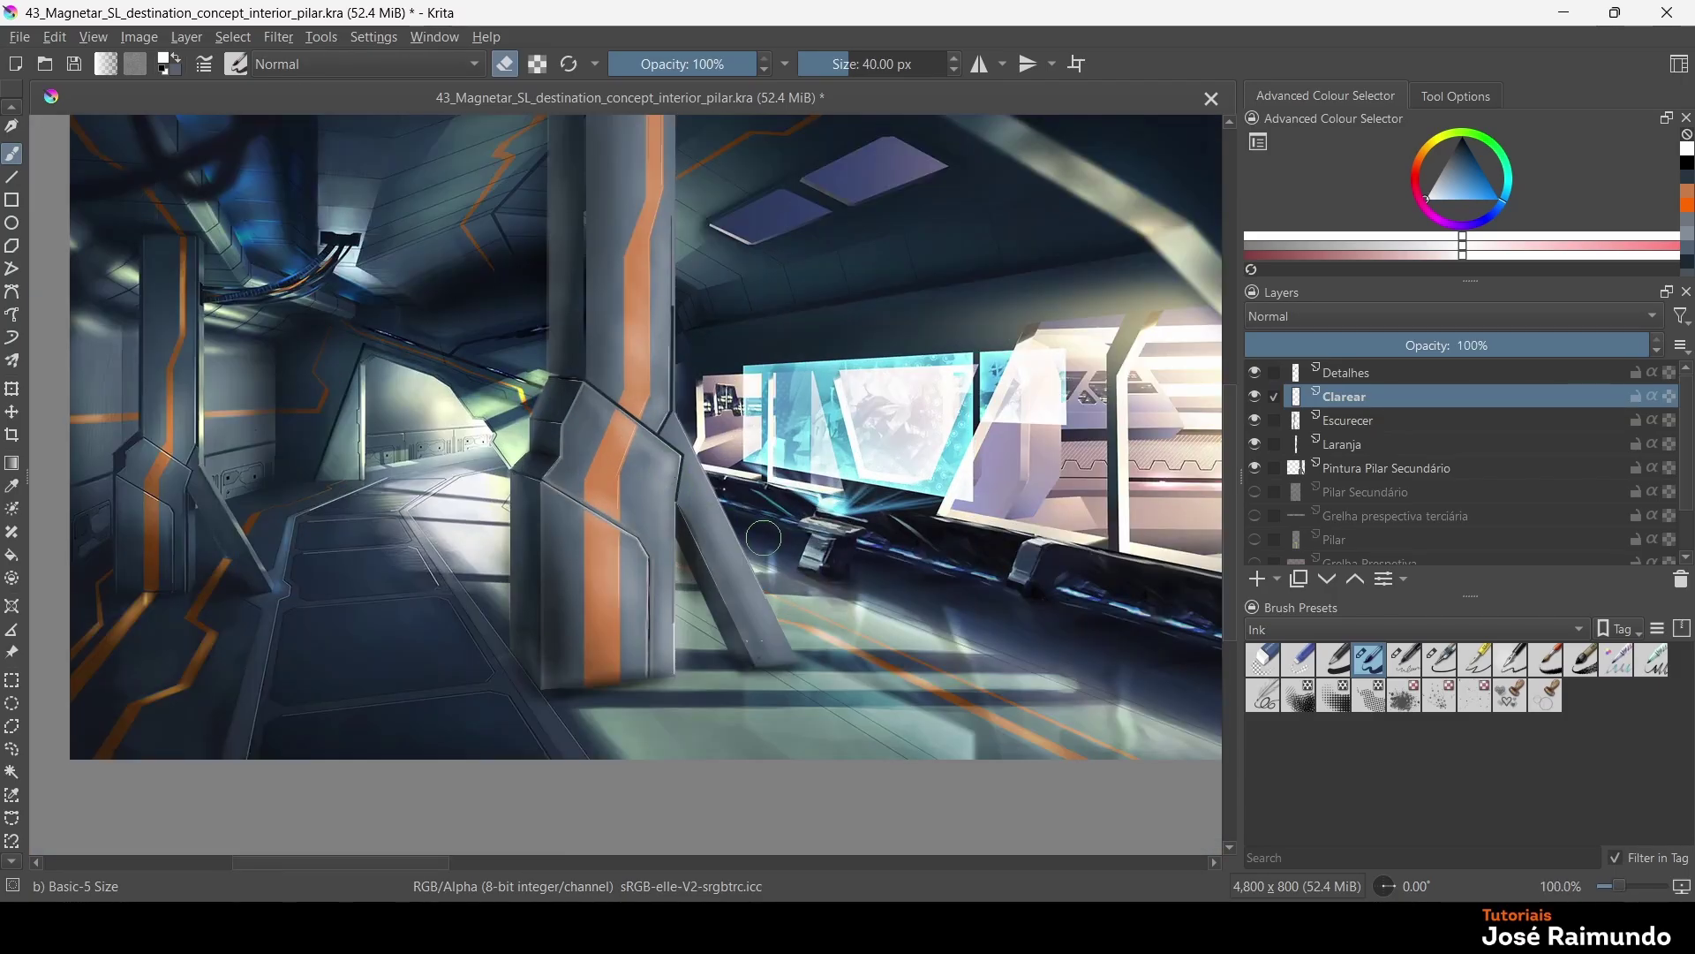
scroll(763, 537, "down", 3)
scroll(674, 595, "up", 3)
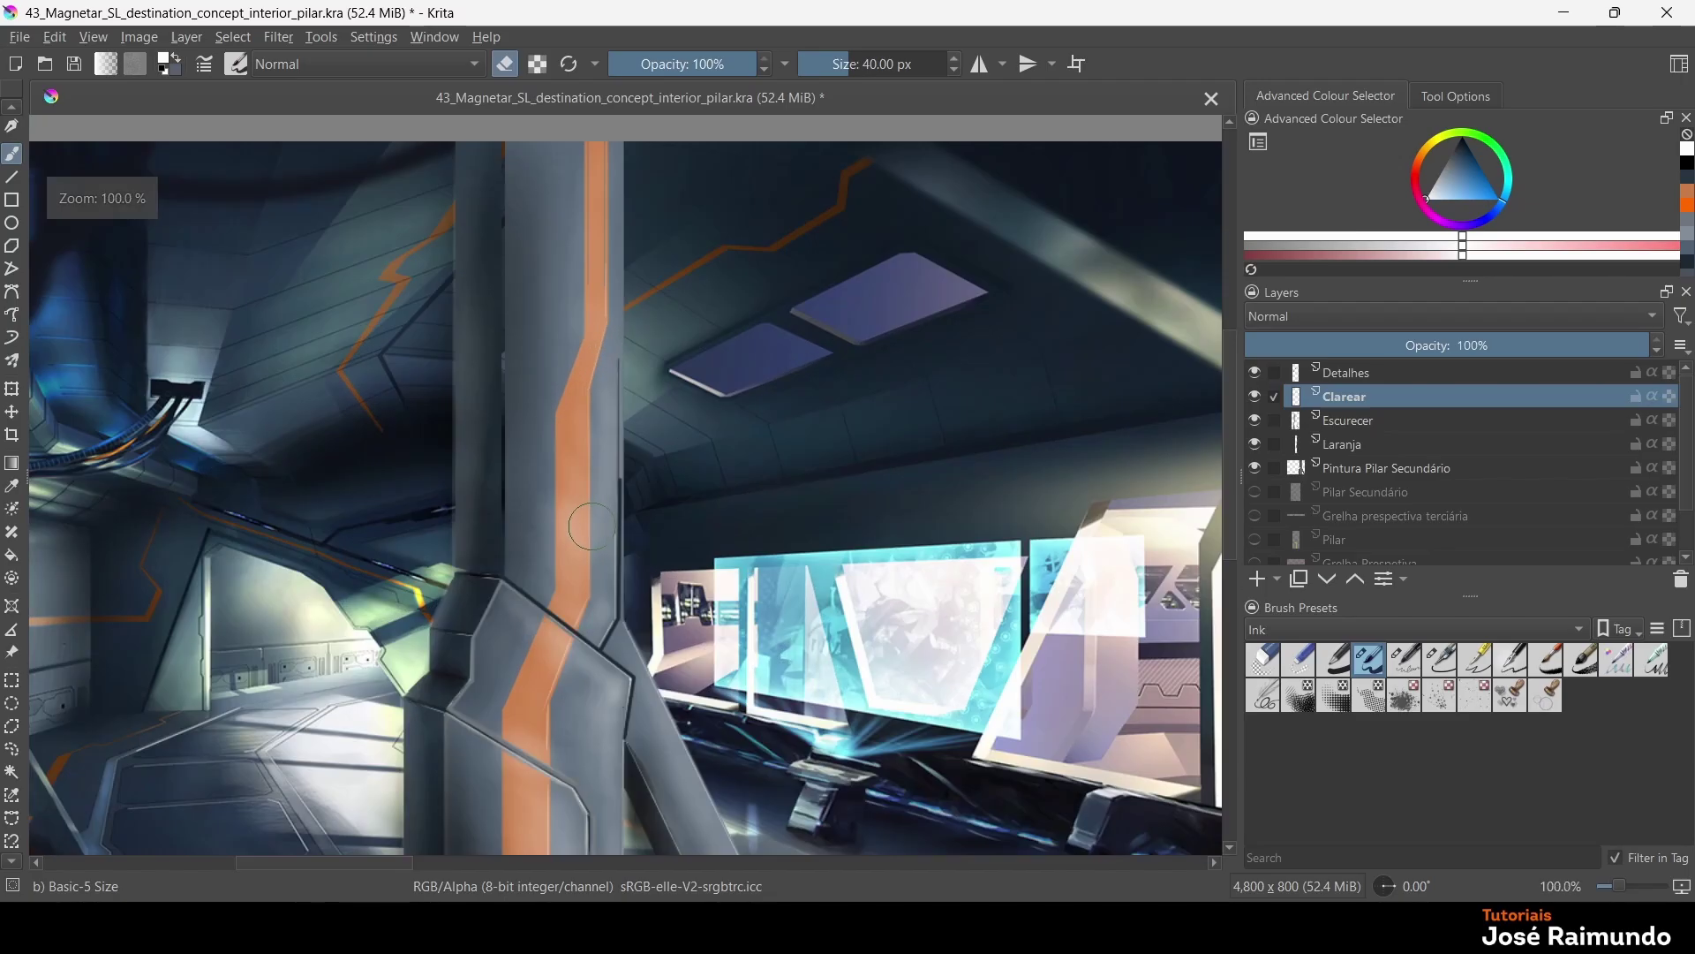
scroll(582, 512, "up", 2)
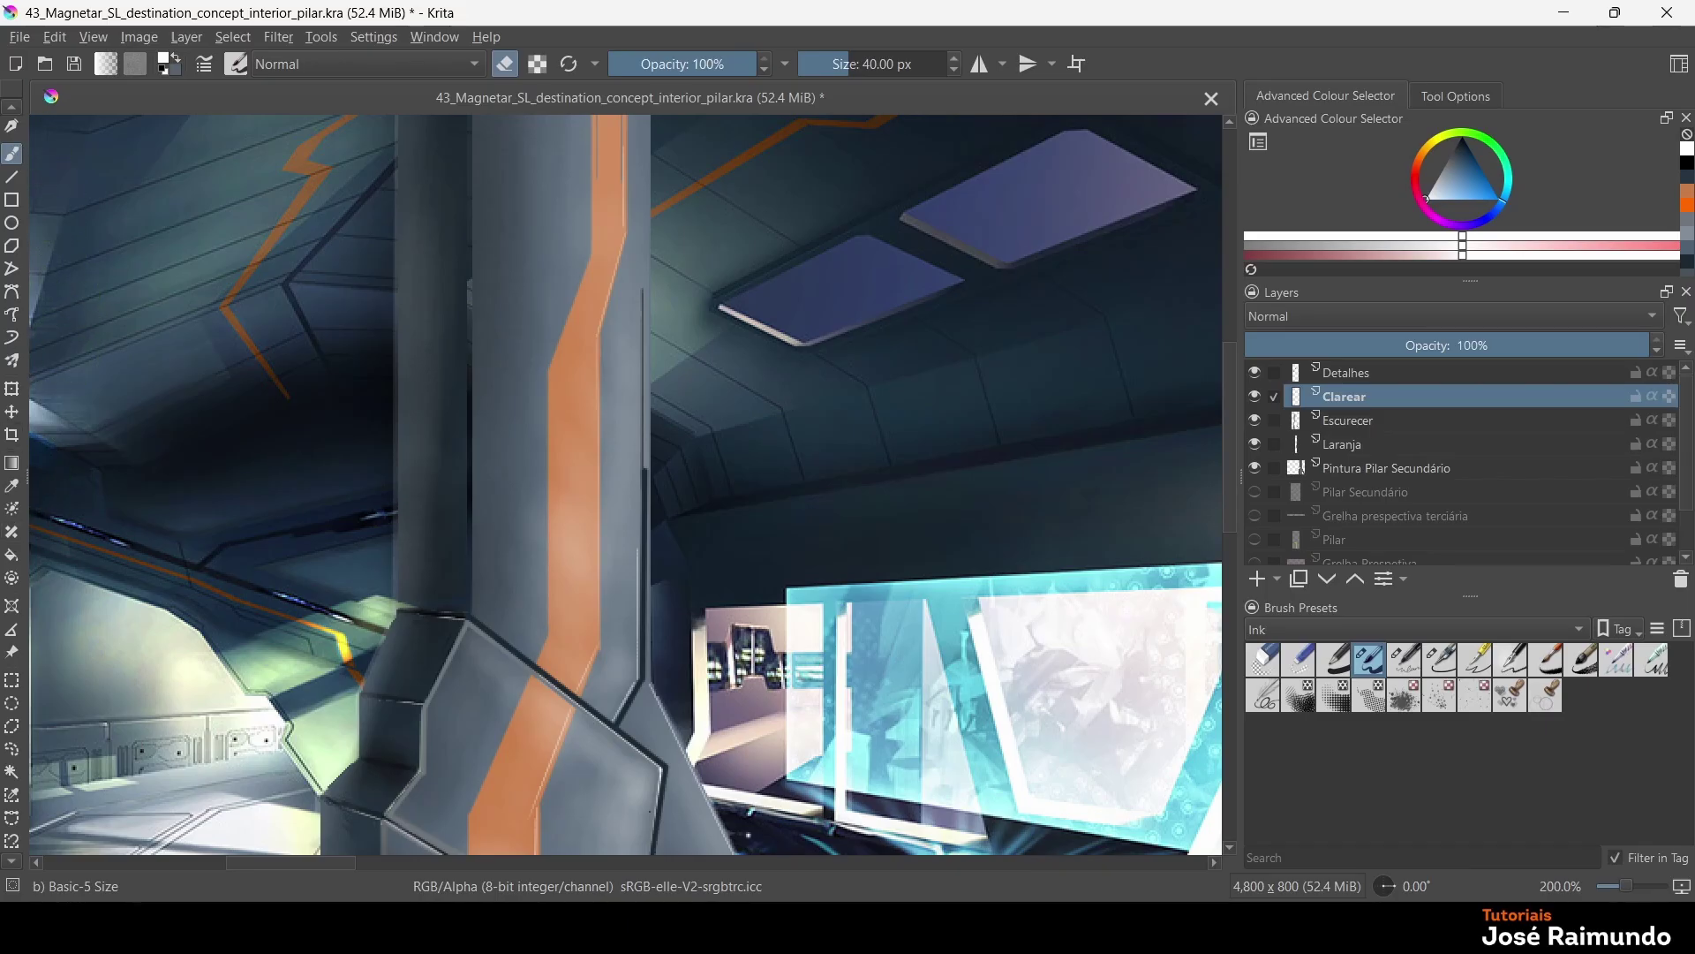
Outline the shaft's narrow dark left face with a polygonal selection, from the collar's top edge up the visible shaft
left_click(14, 730)
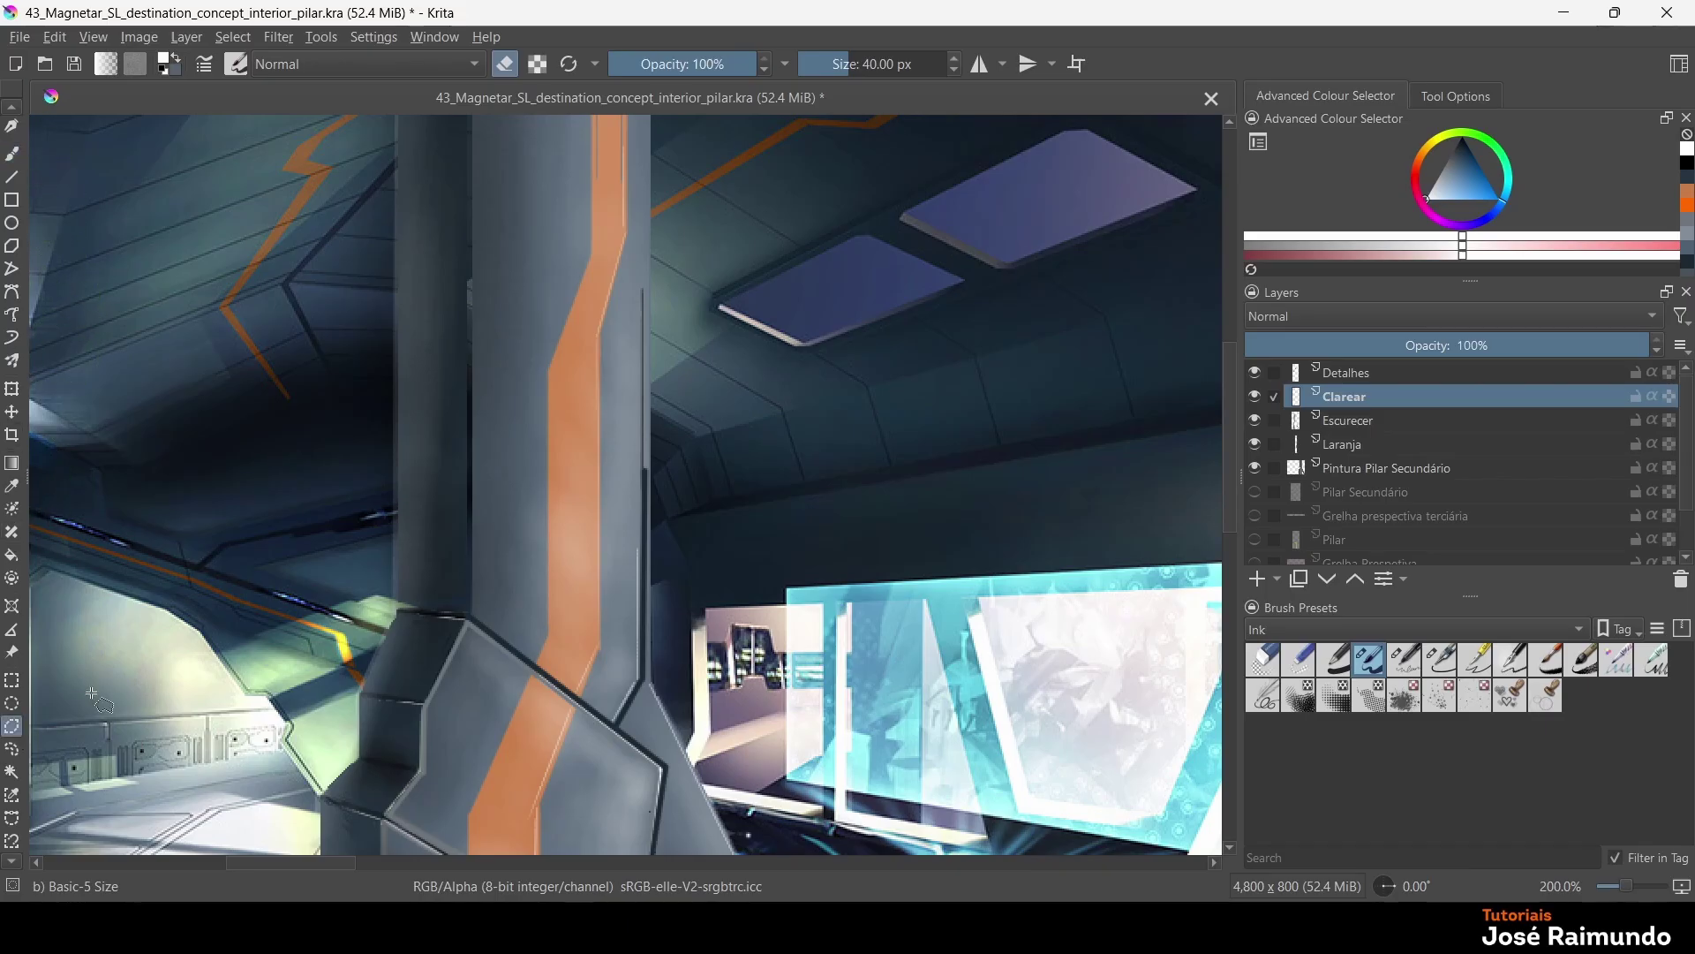
left_click(471, 614)
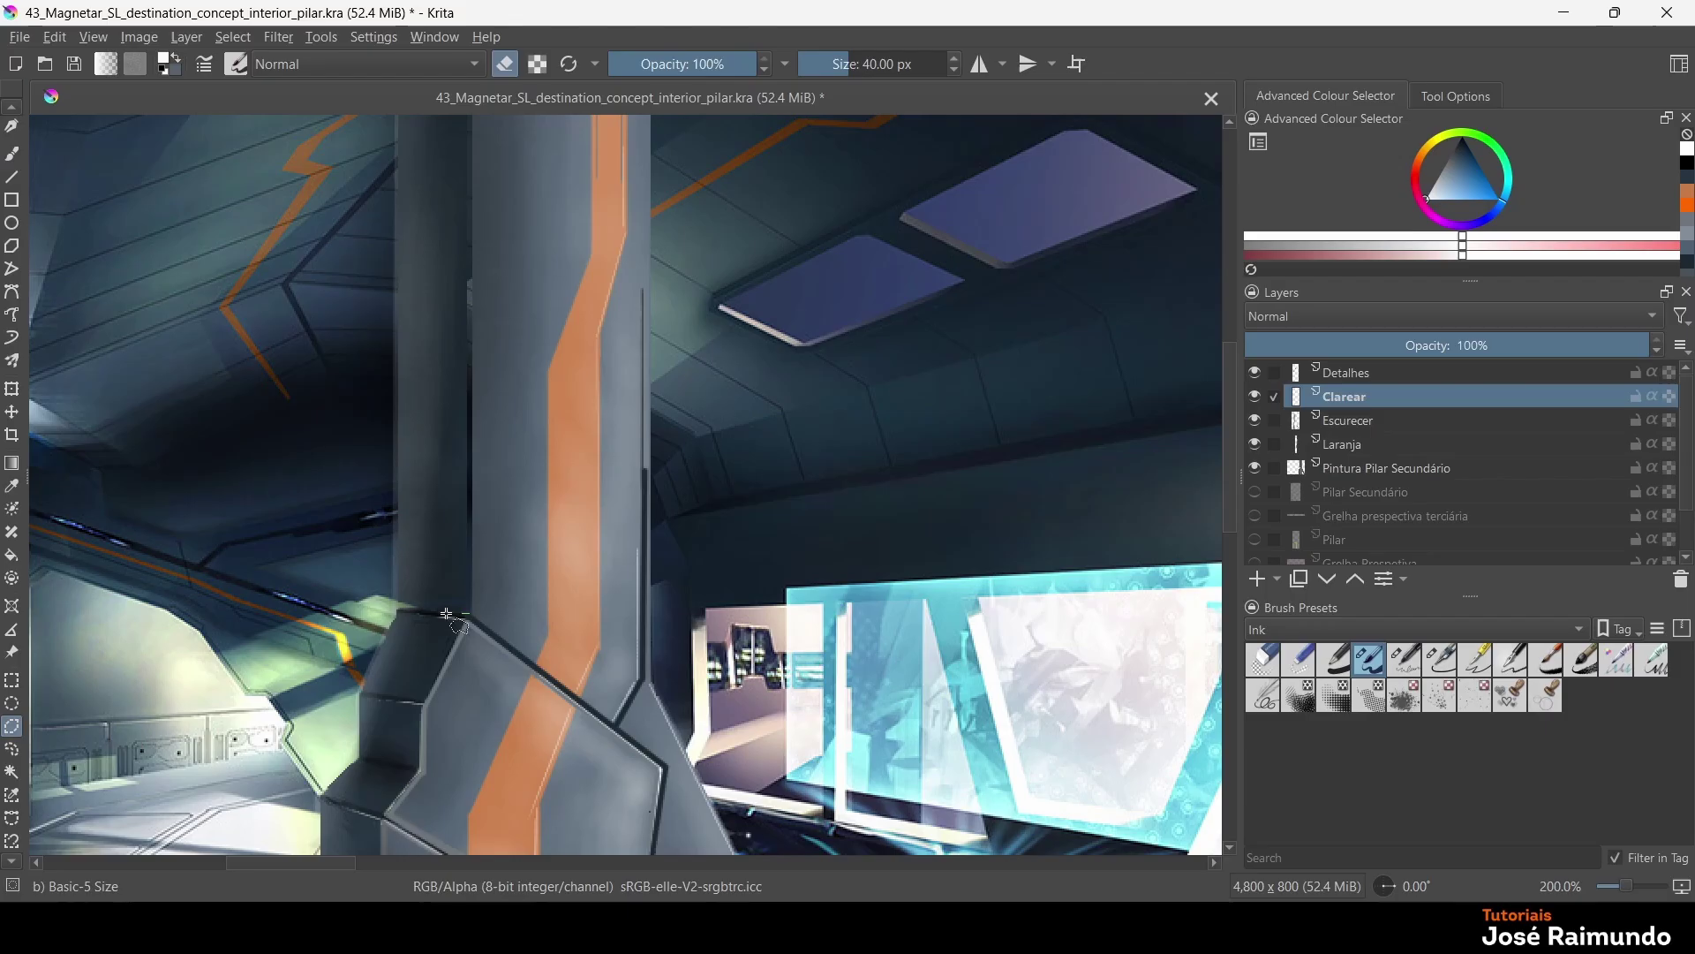
left_click(399, 609)
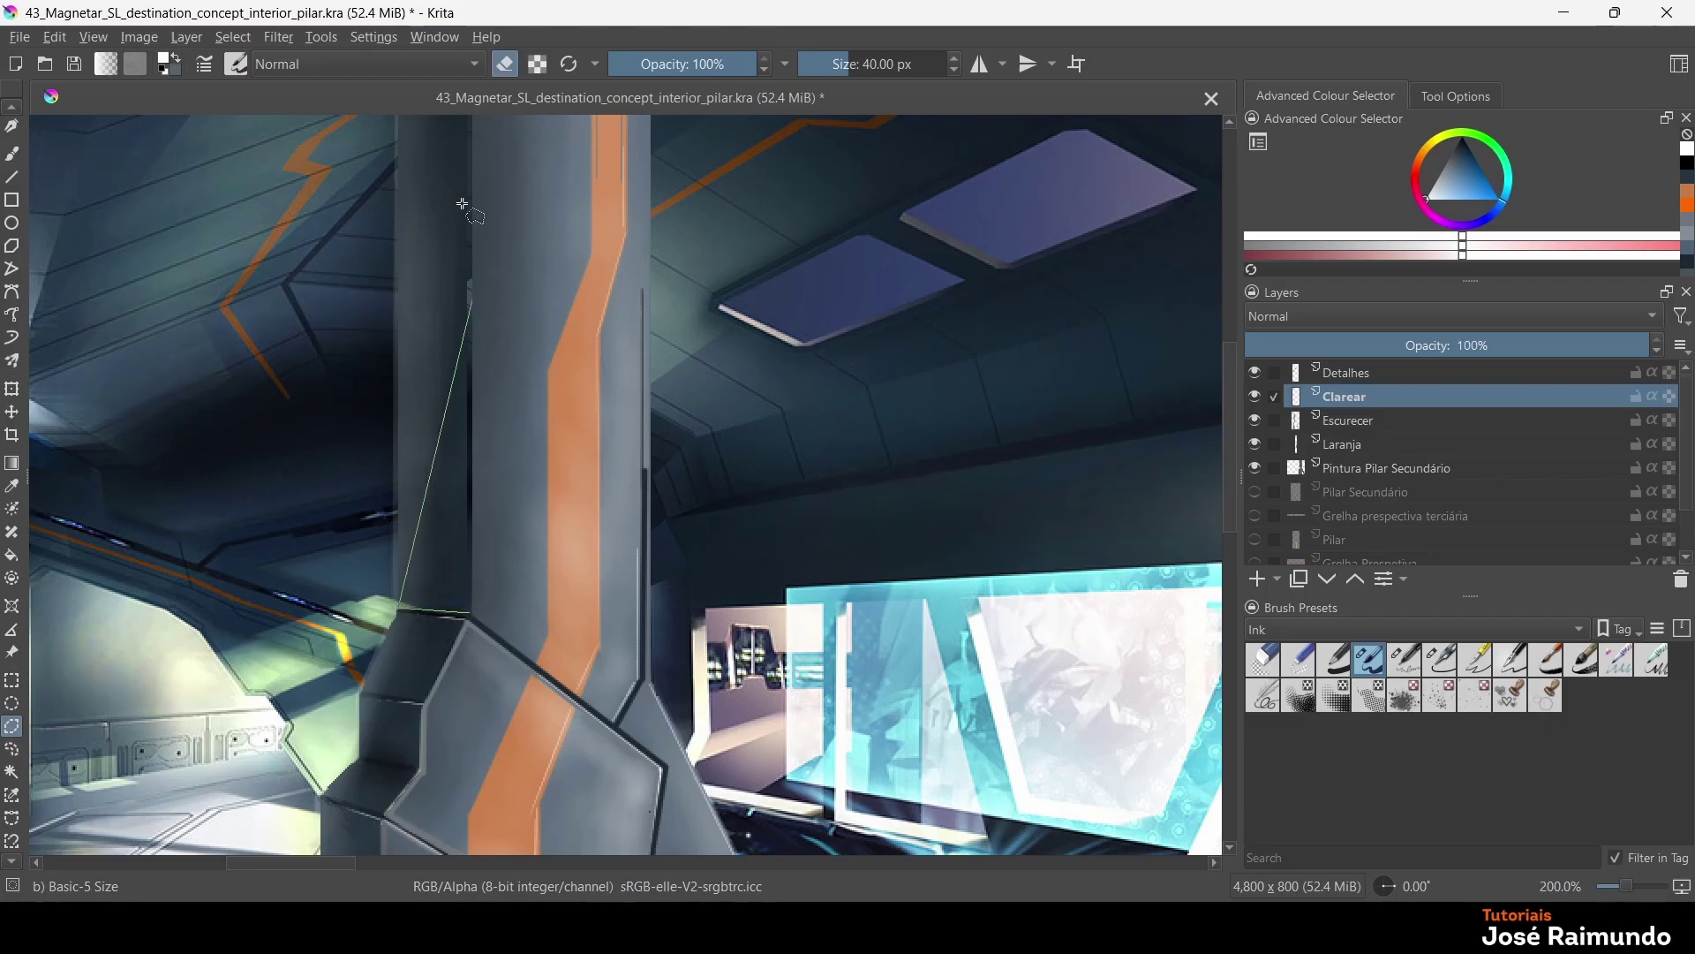
left_click(397, 117)
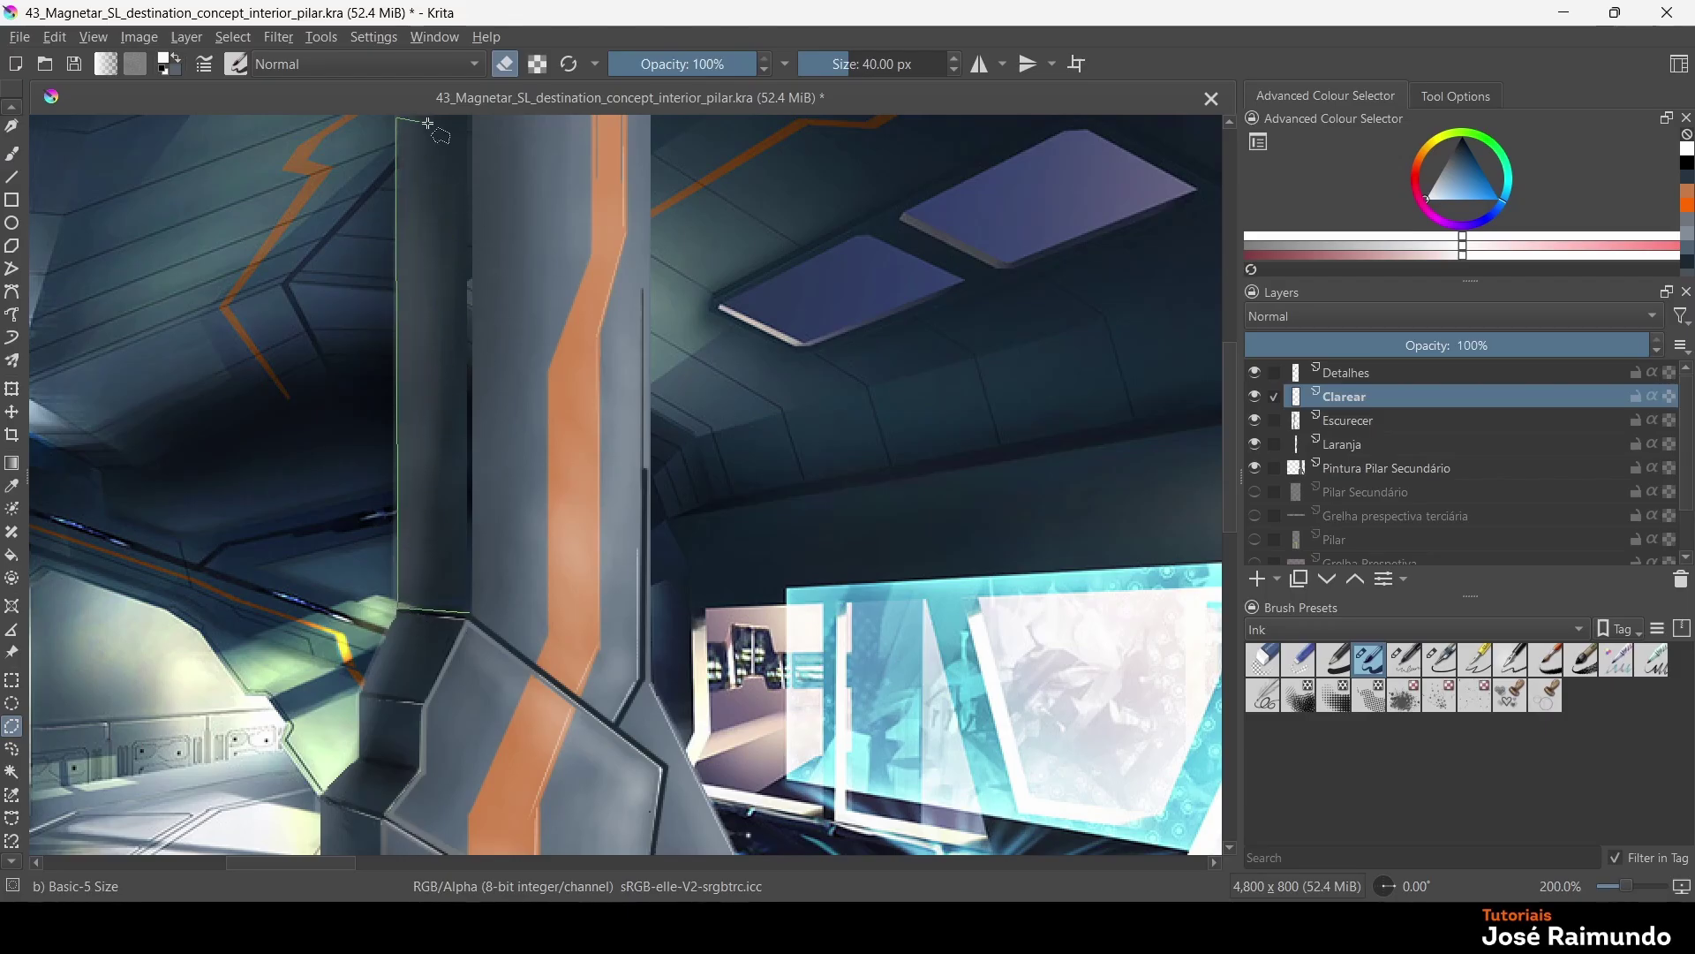
double_click(473, 118)
Sample the dark tone at the selected face's right edge and brush it inside the selection on Clarear at 40 px with erasing off
left_click(12, 153)
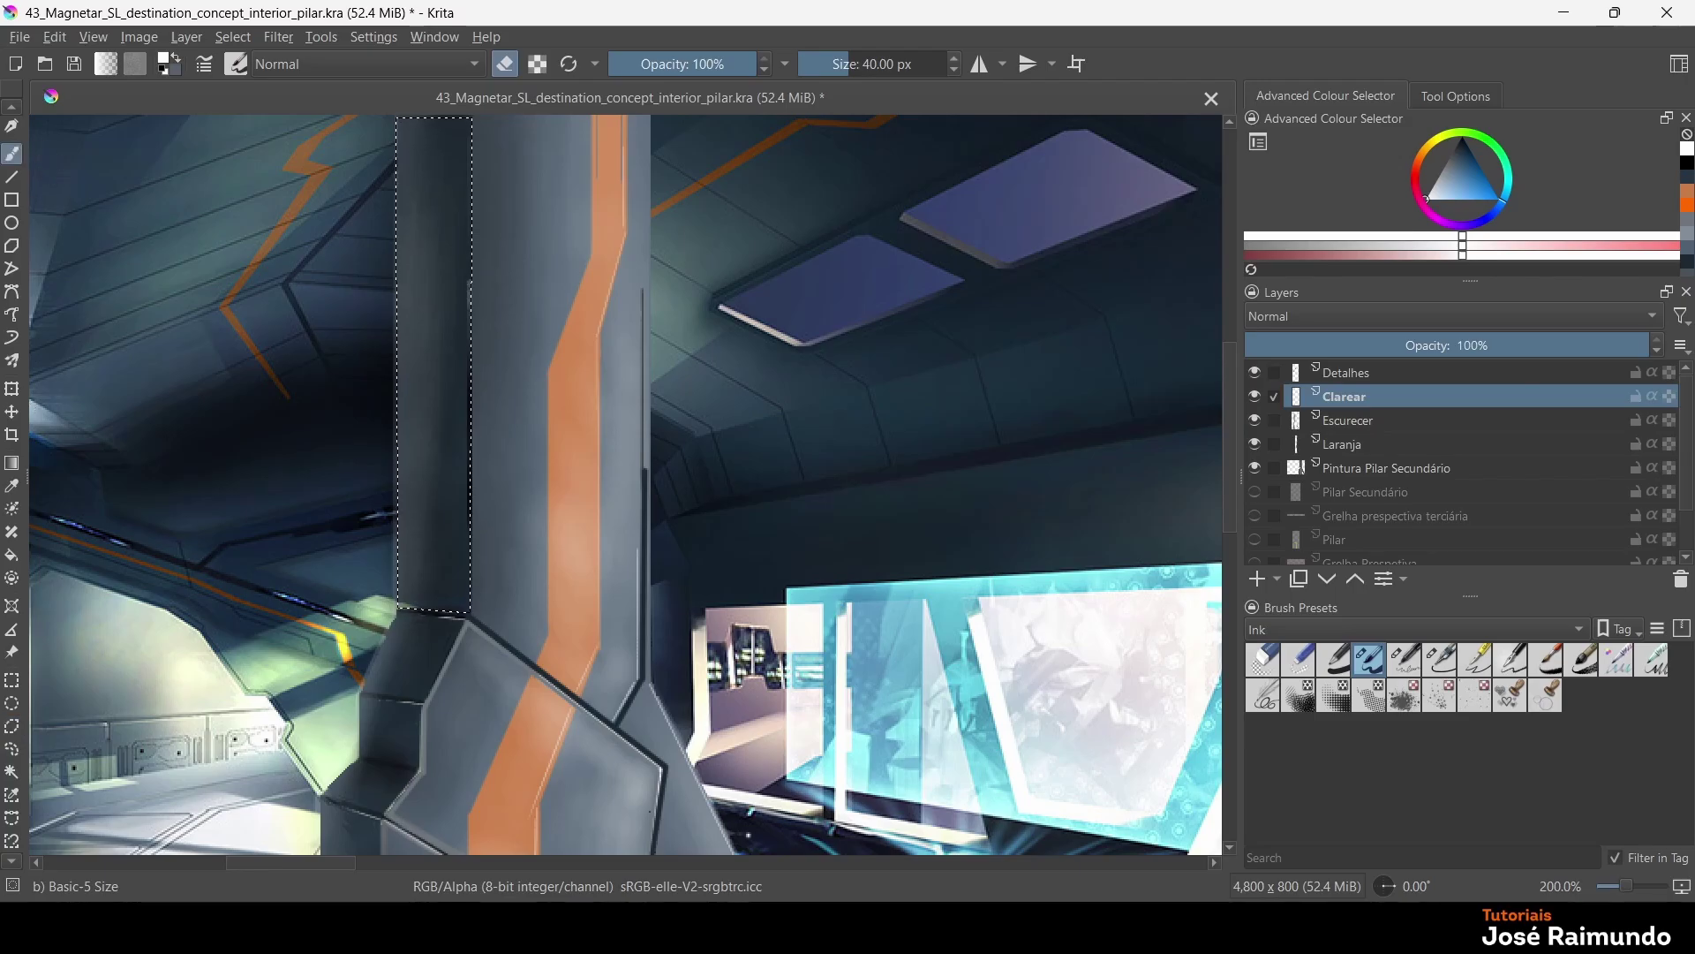
left_click(1682, 166)
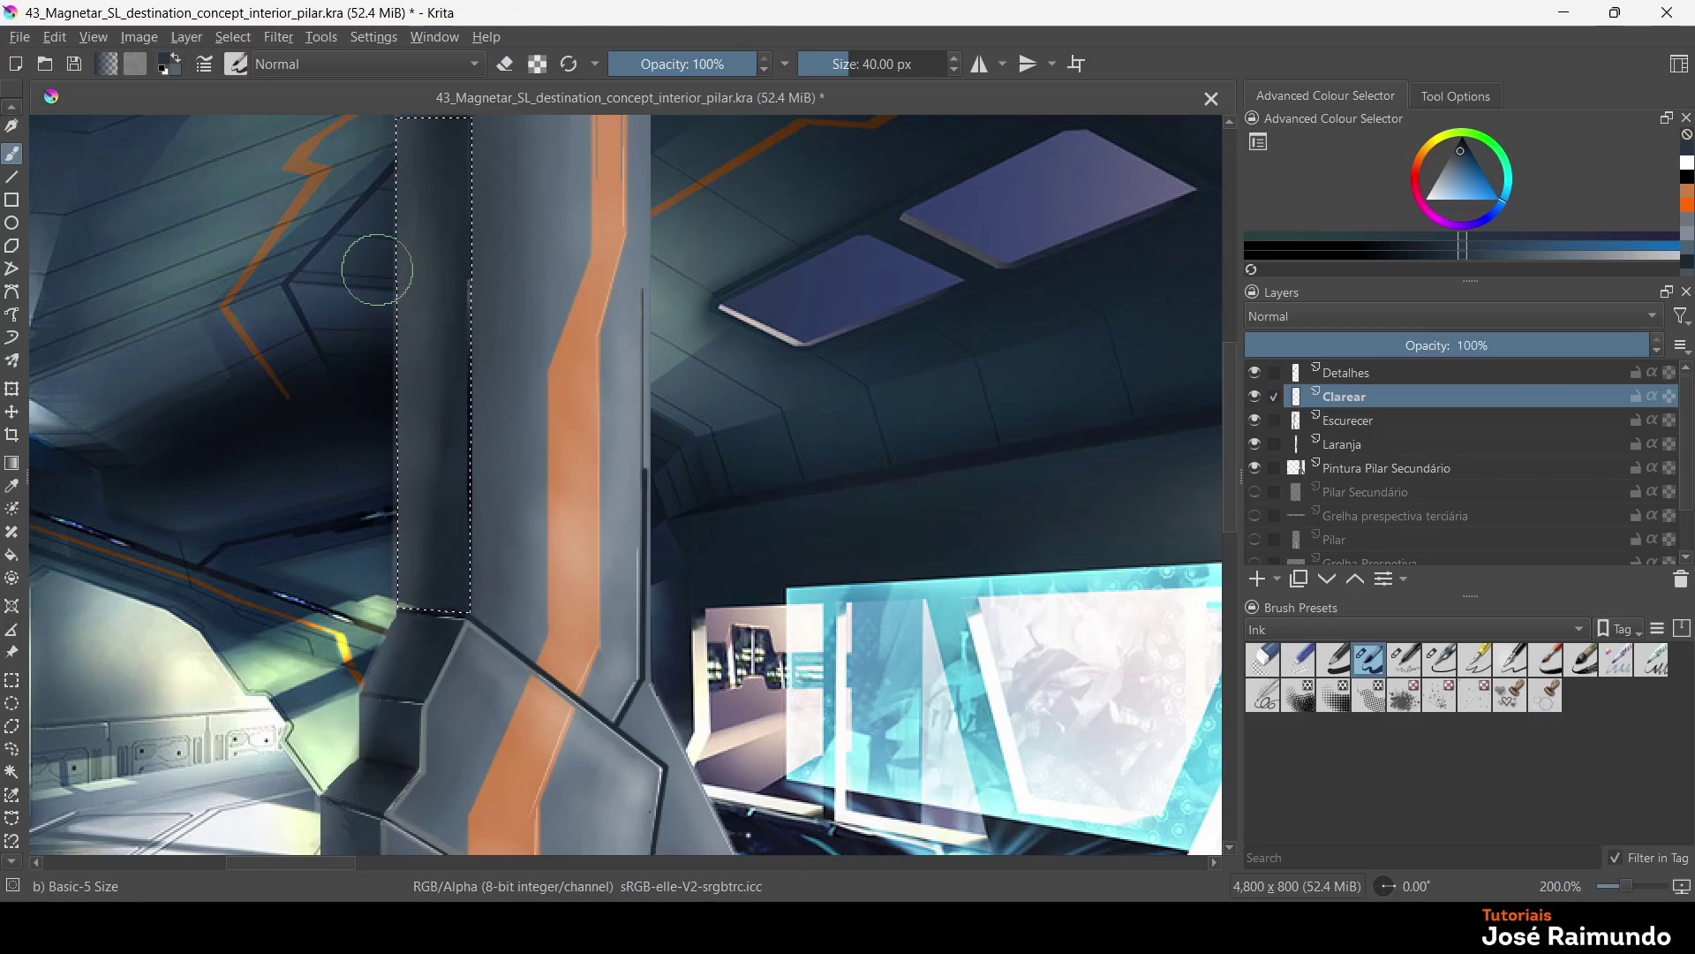
left_click(13, 487)
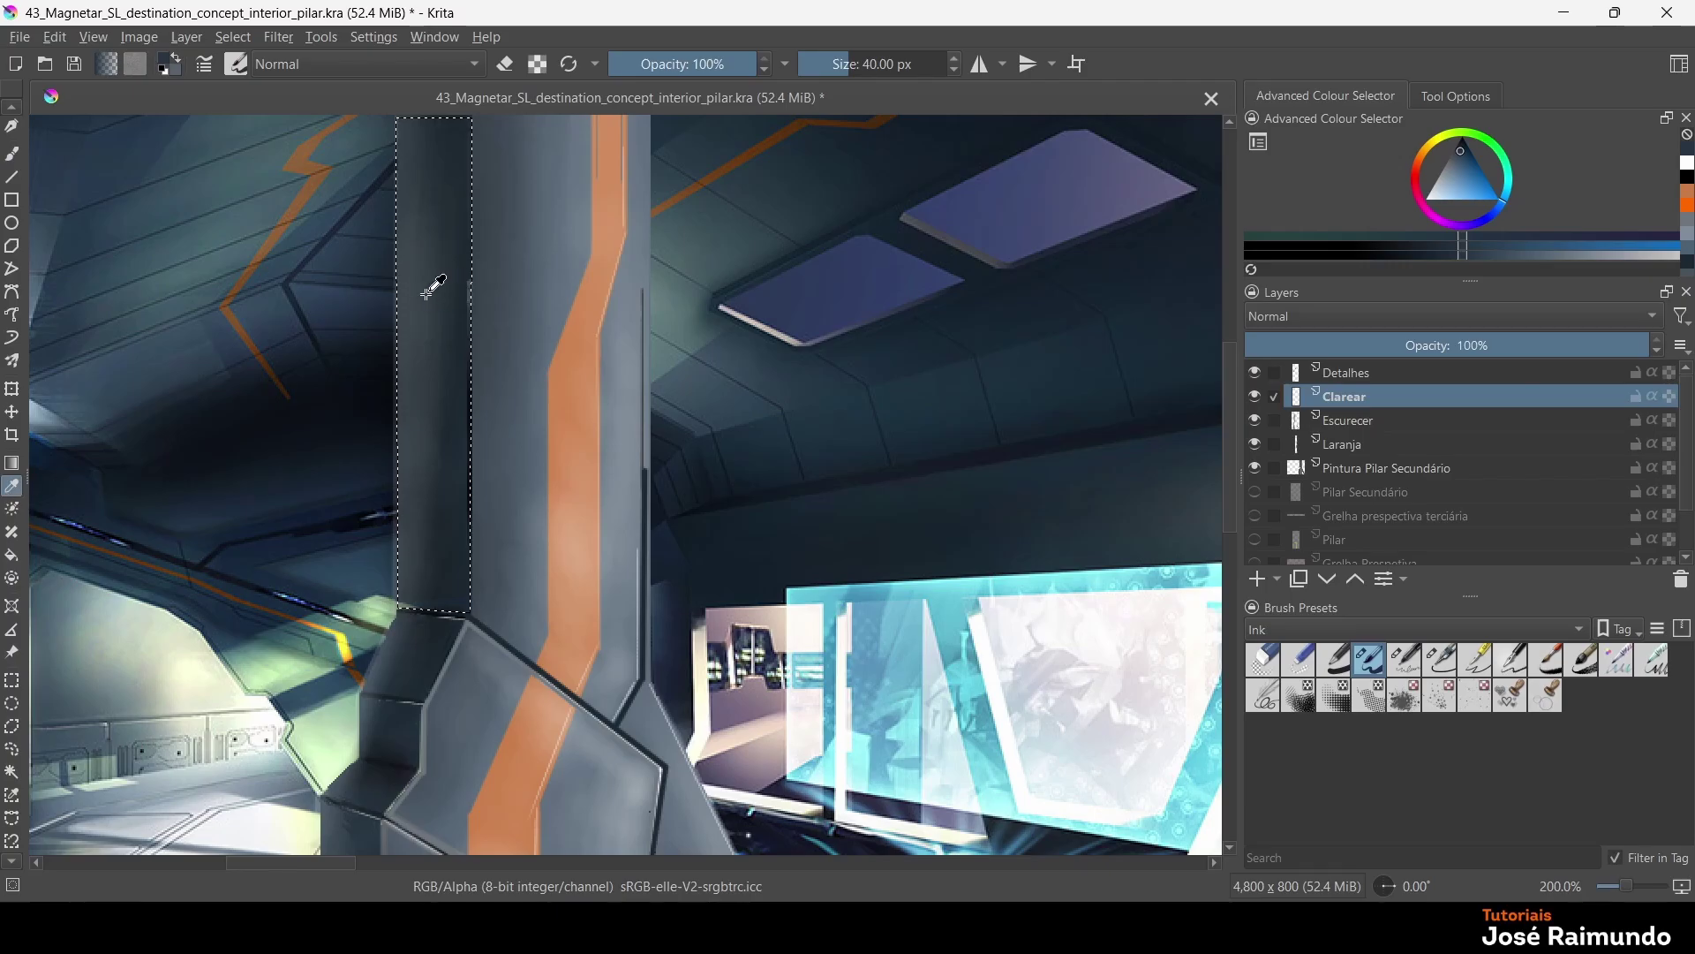
left_click(466, 291)
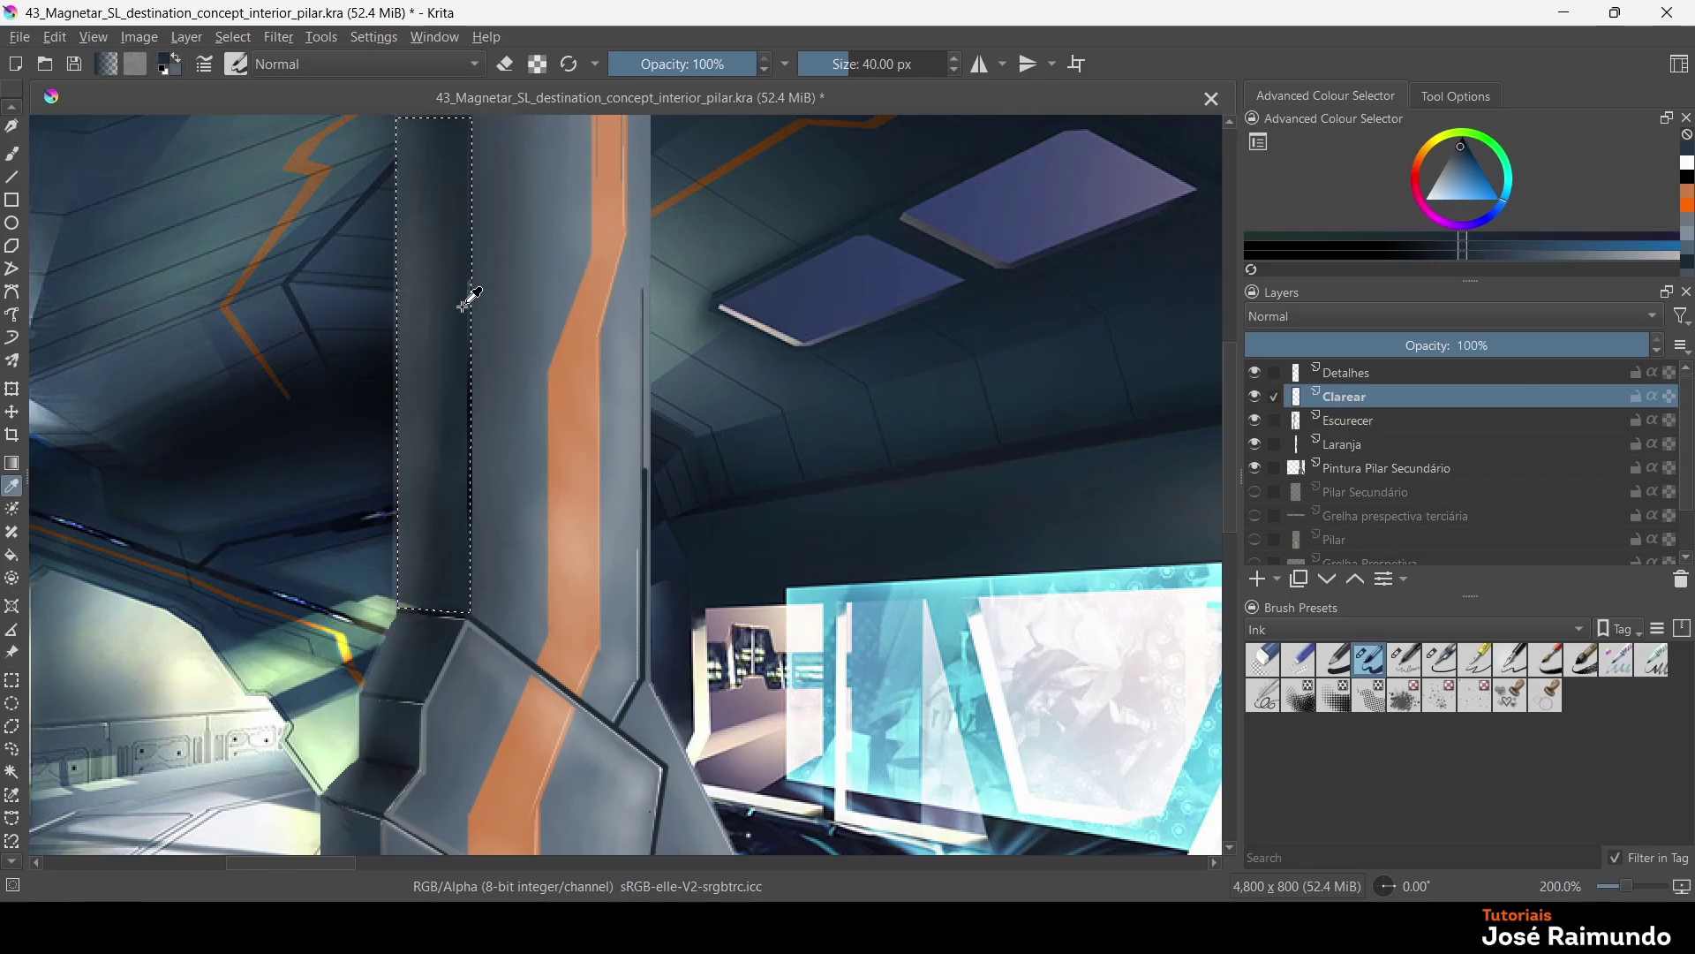
left_click(13, 153)
left_click_drag(449, 322, 469, 303)
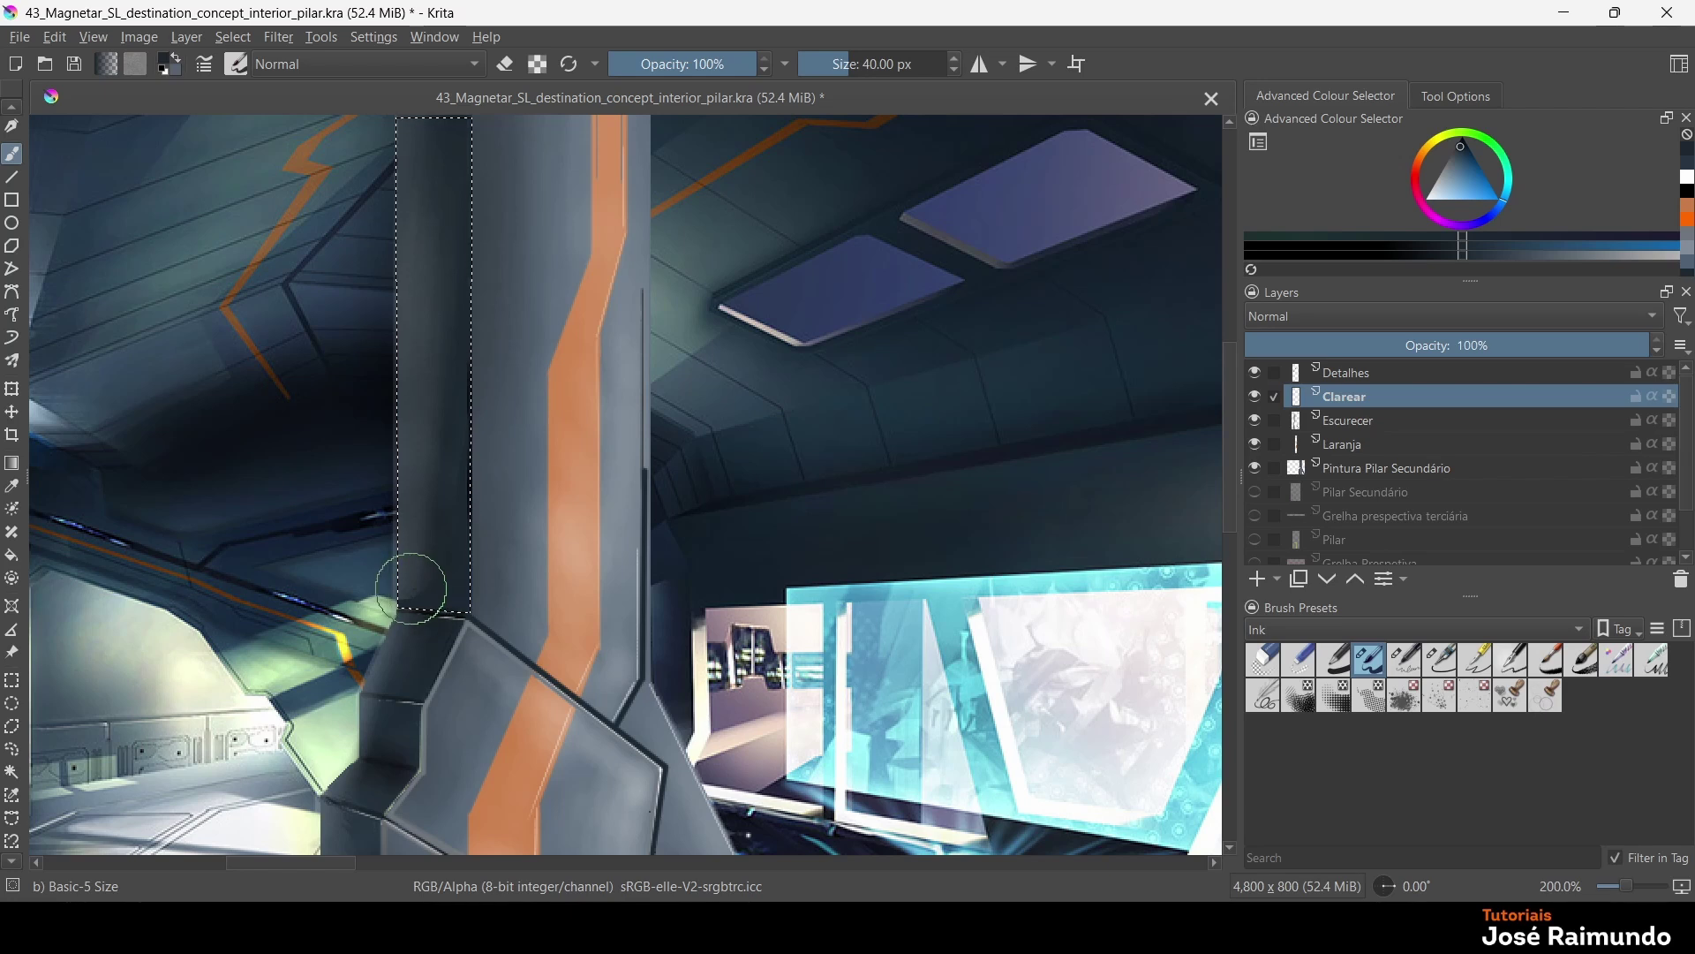
Switch to the Airbrush Soft preset at 29.66 px and clear the selection around the shaft's left face
left_click(236, 65)
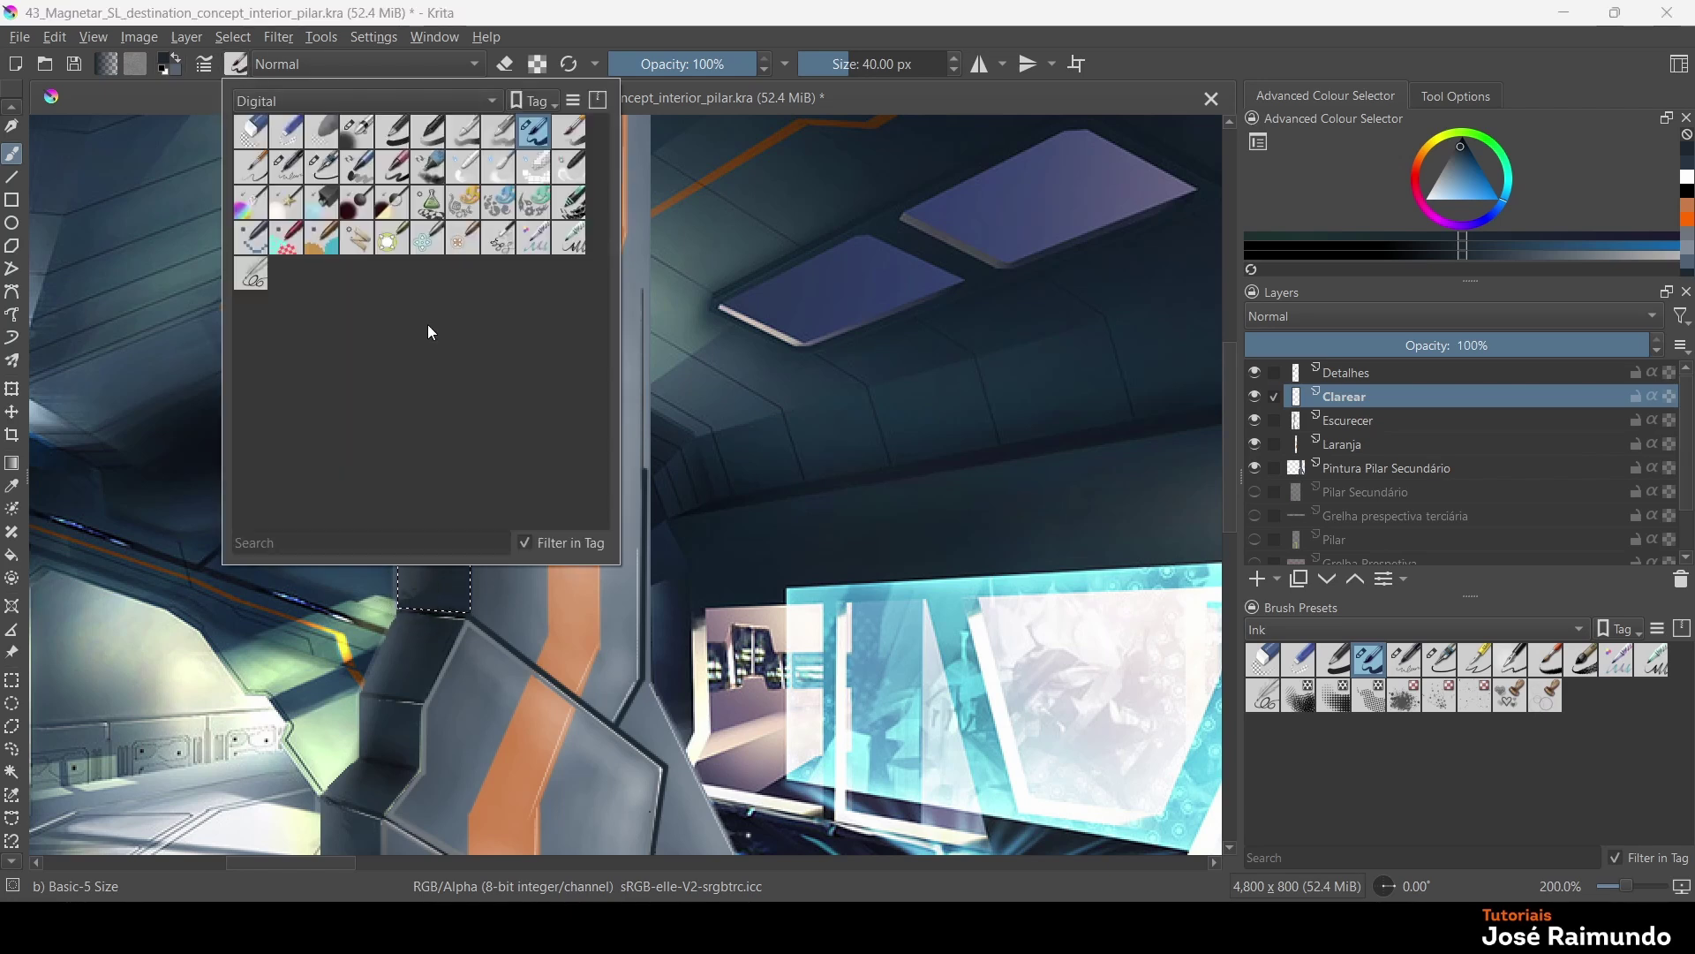
left_click(356, 129)
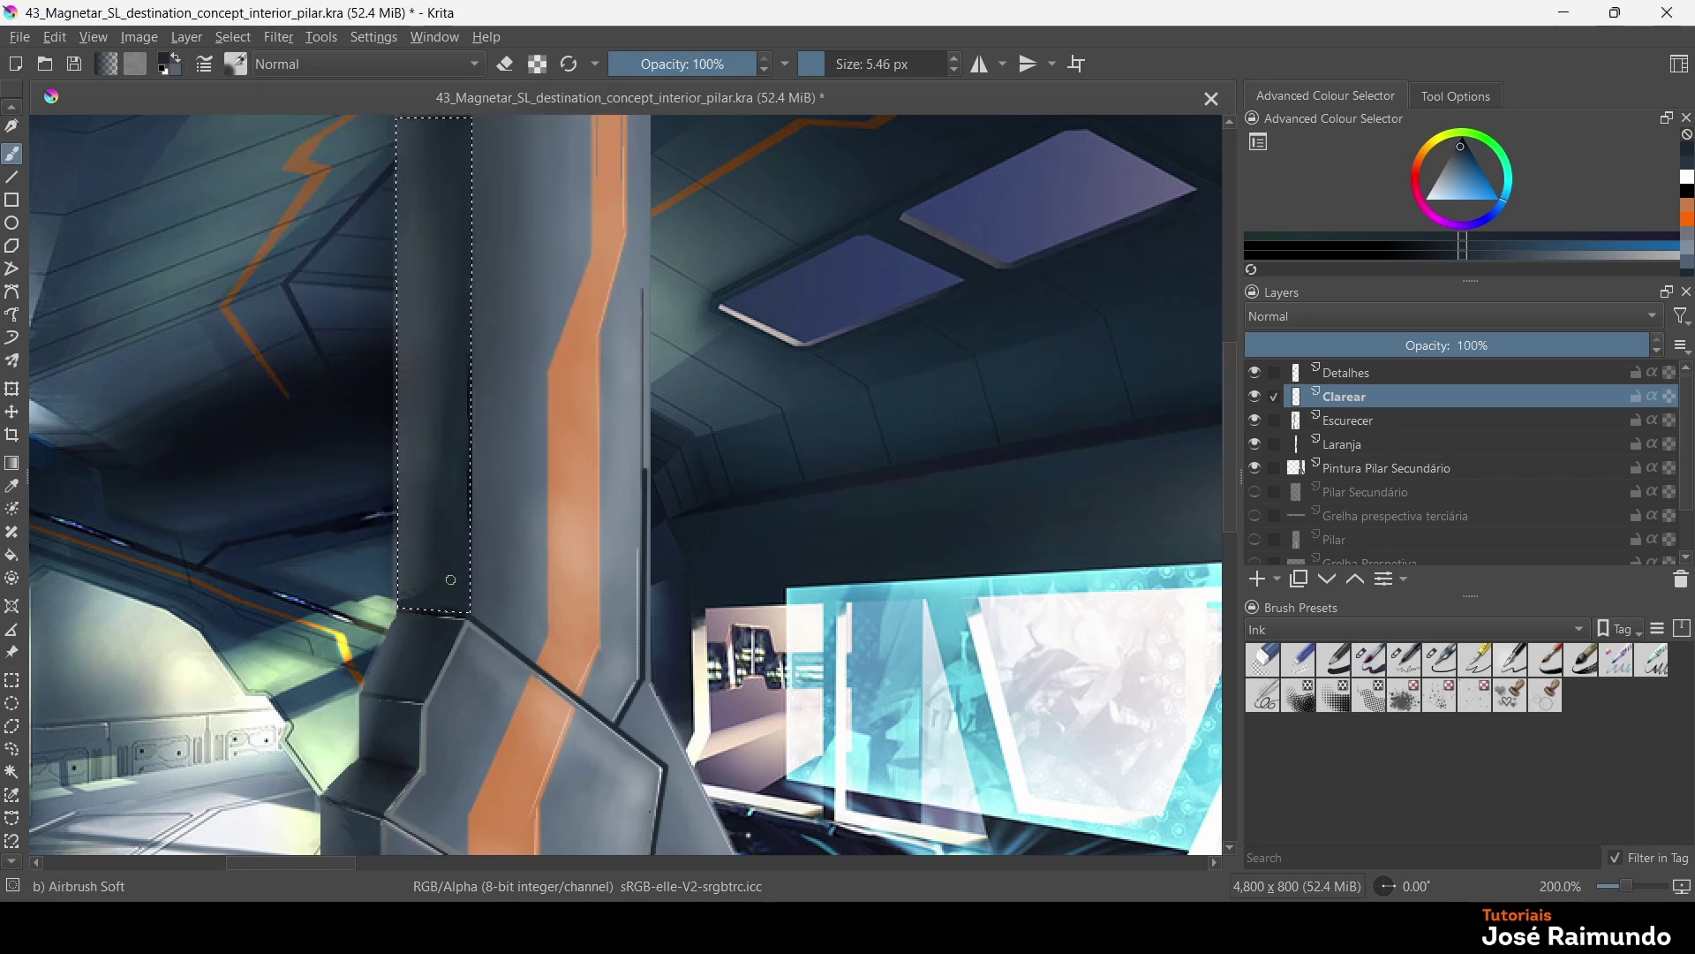
left_click_drag(802, 64, 861, 64)
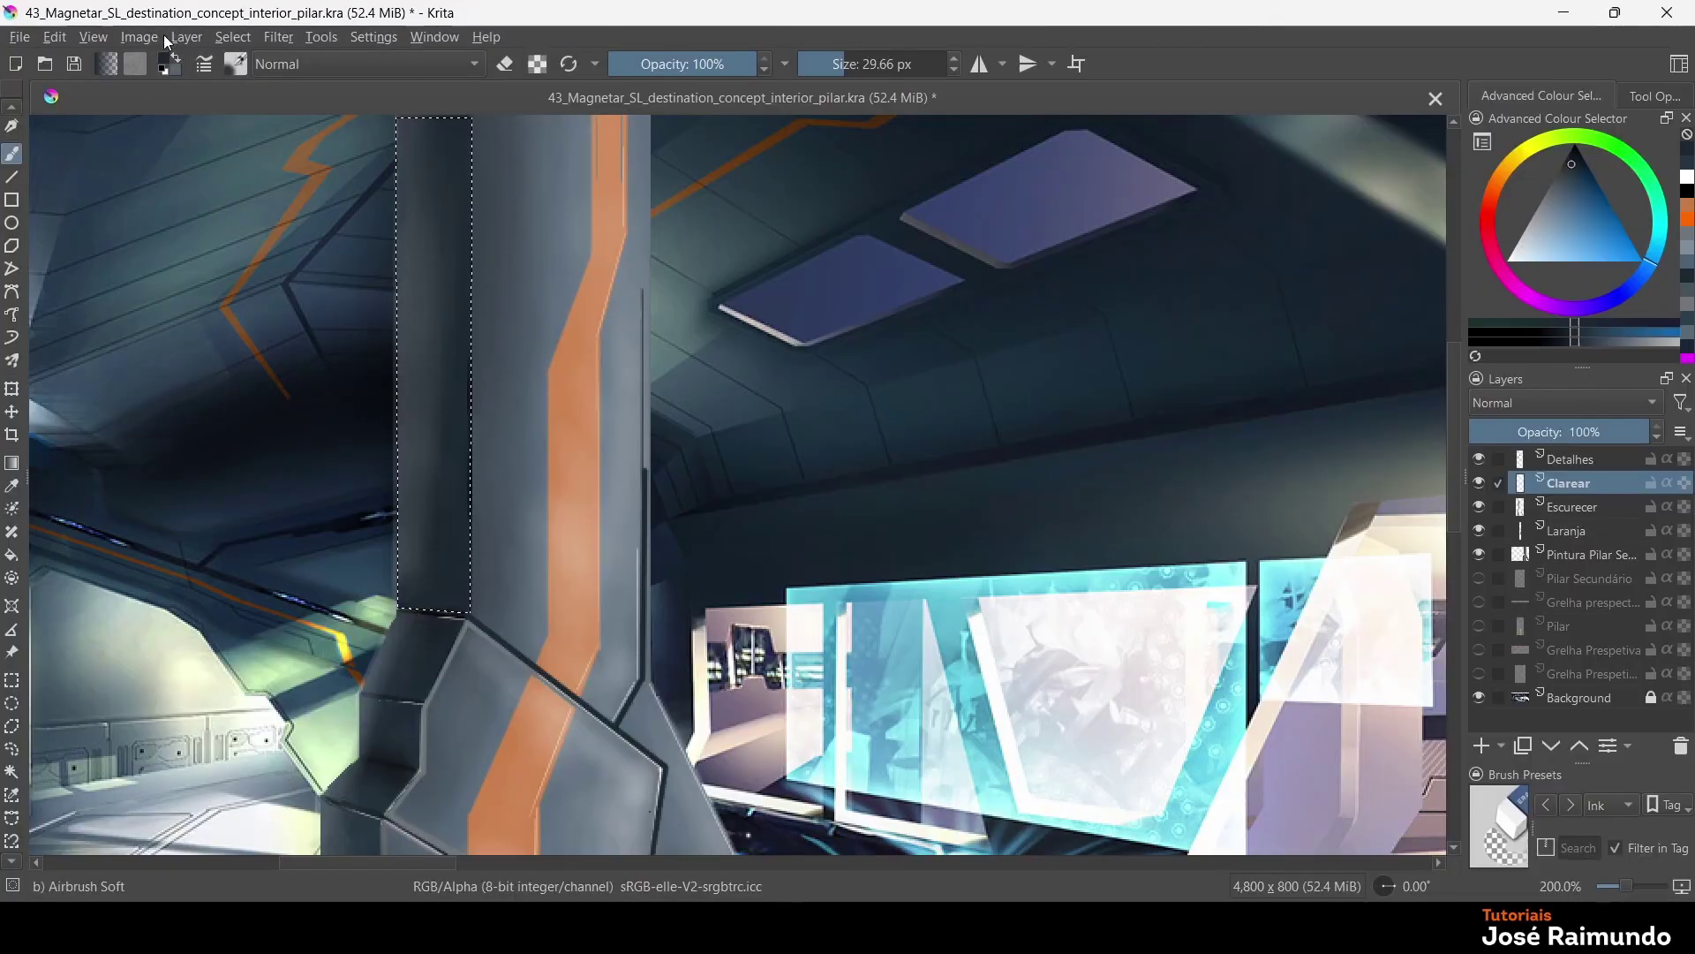
left_click(228, 37)
left_click(256, 82)
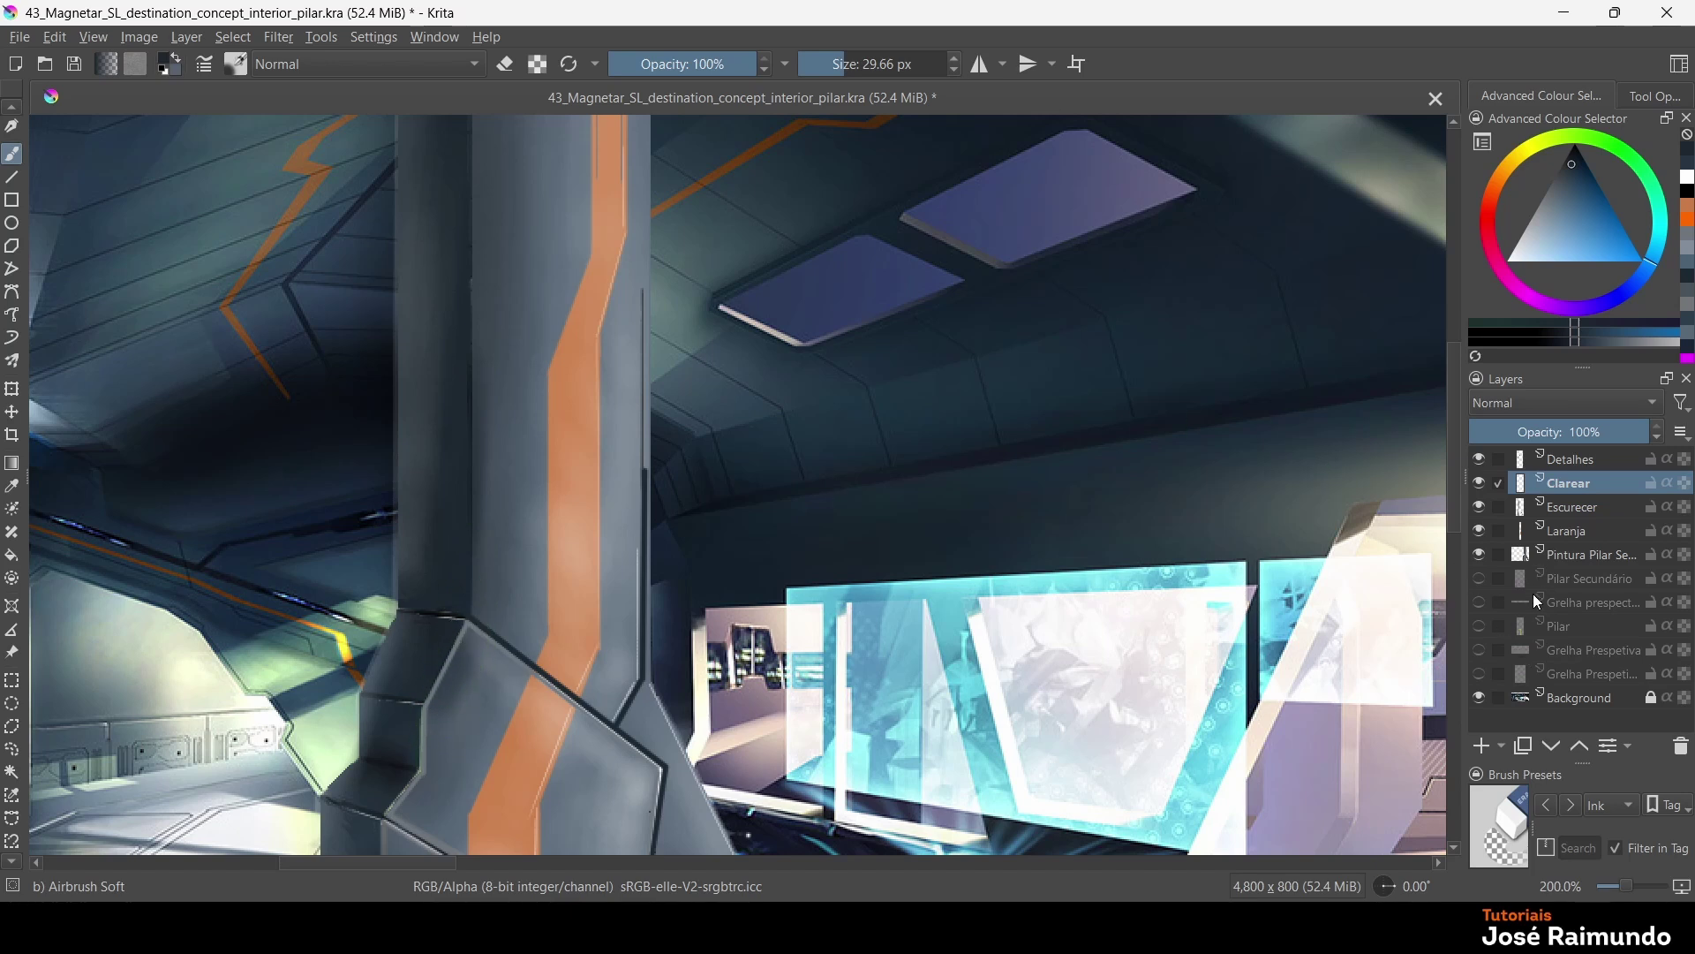
Toggle the visibility of Pintura Pilar Secundário, Clarear, Escurecer and Detalhes to examine what each layer contributes, leaving only the pillar paint hidden
left_click(1479, 554)
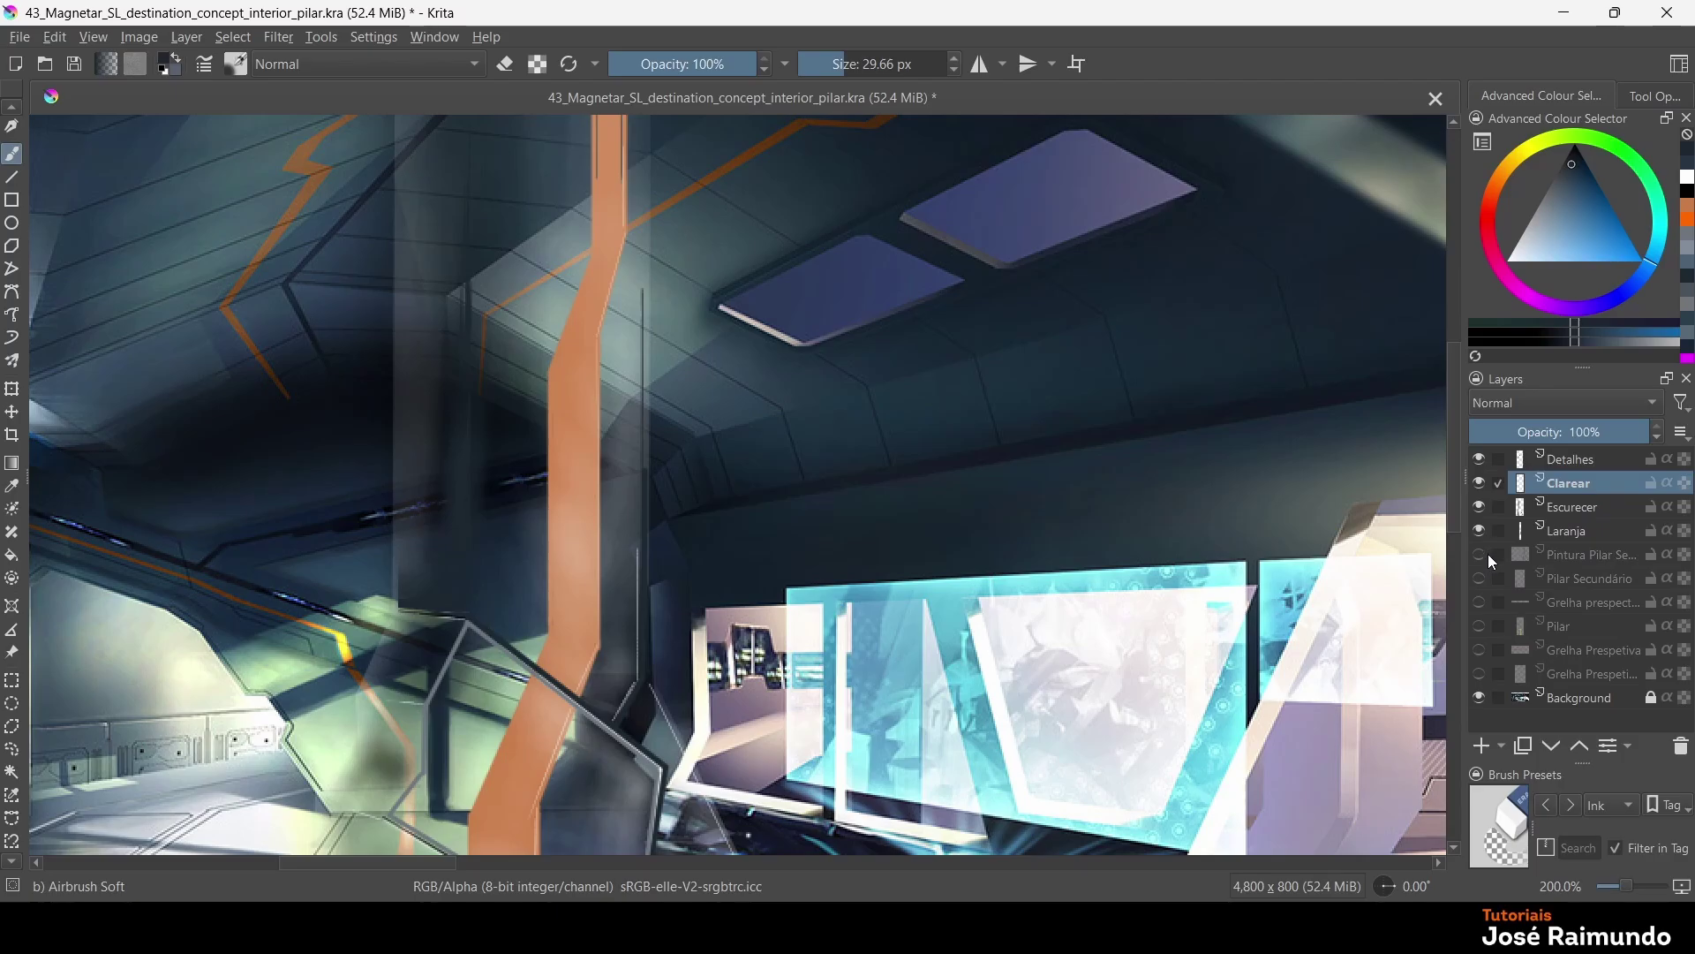
left_click(1478, 554)
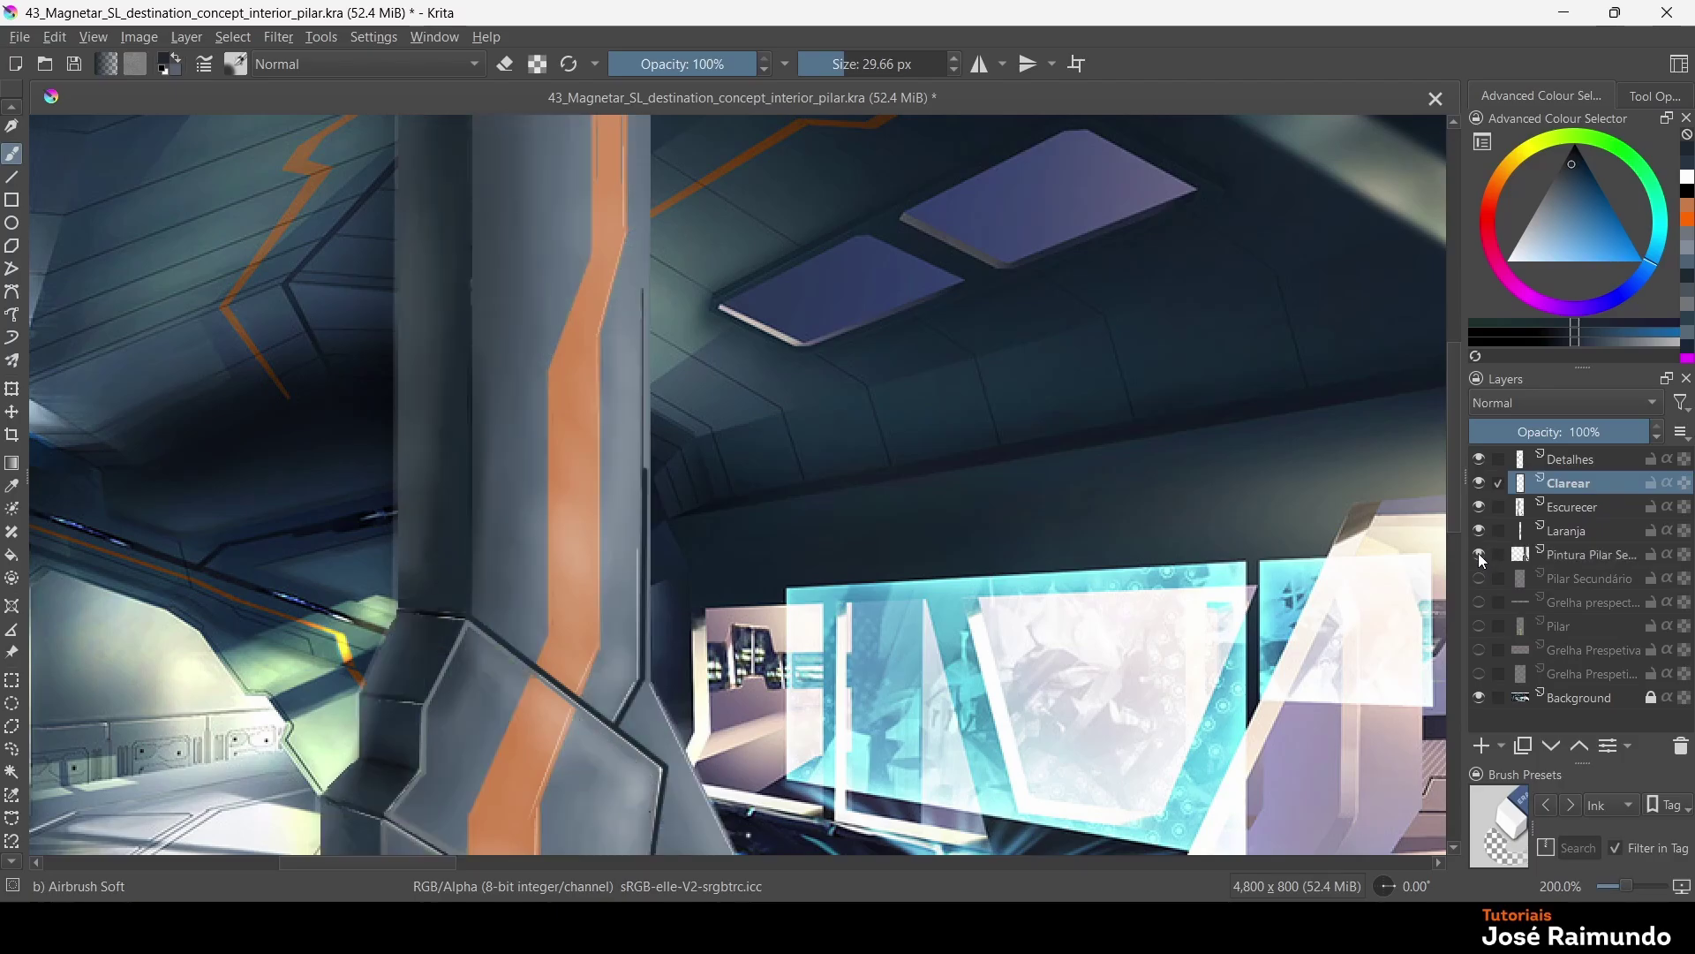
left_click(1479, 554)
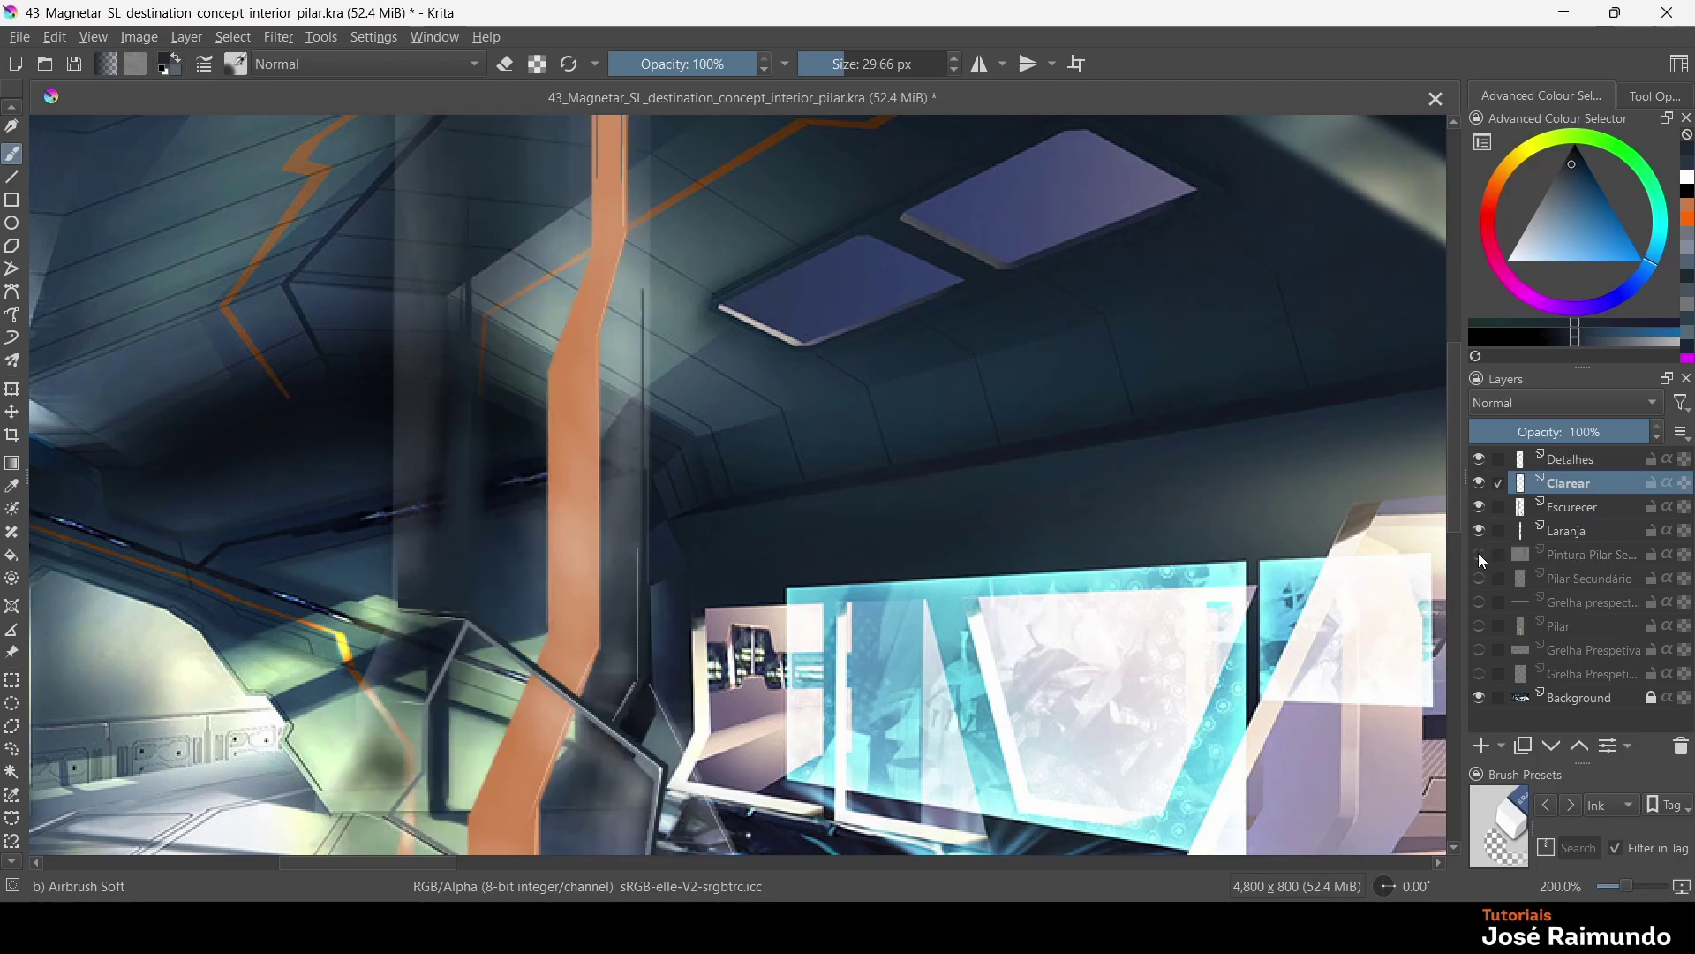
left_click(1479, 483)
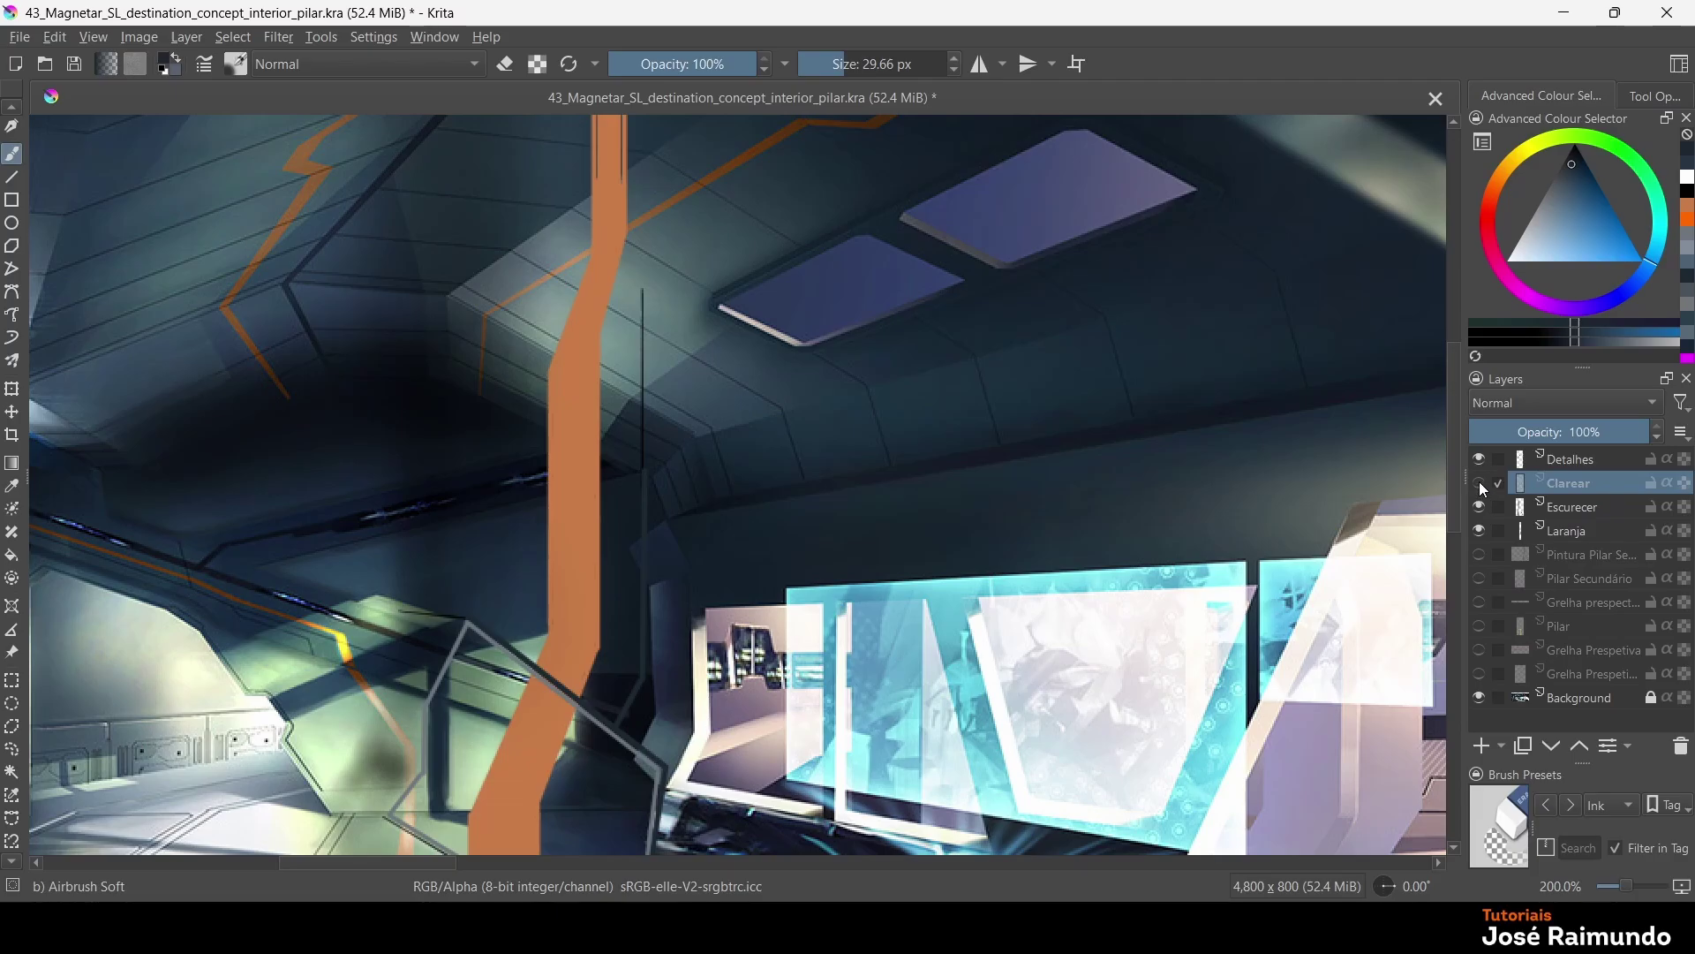
left_click(1479, 482)
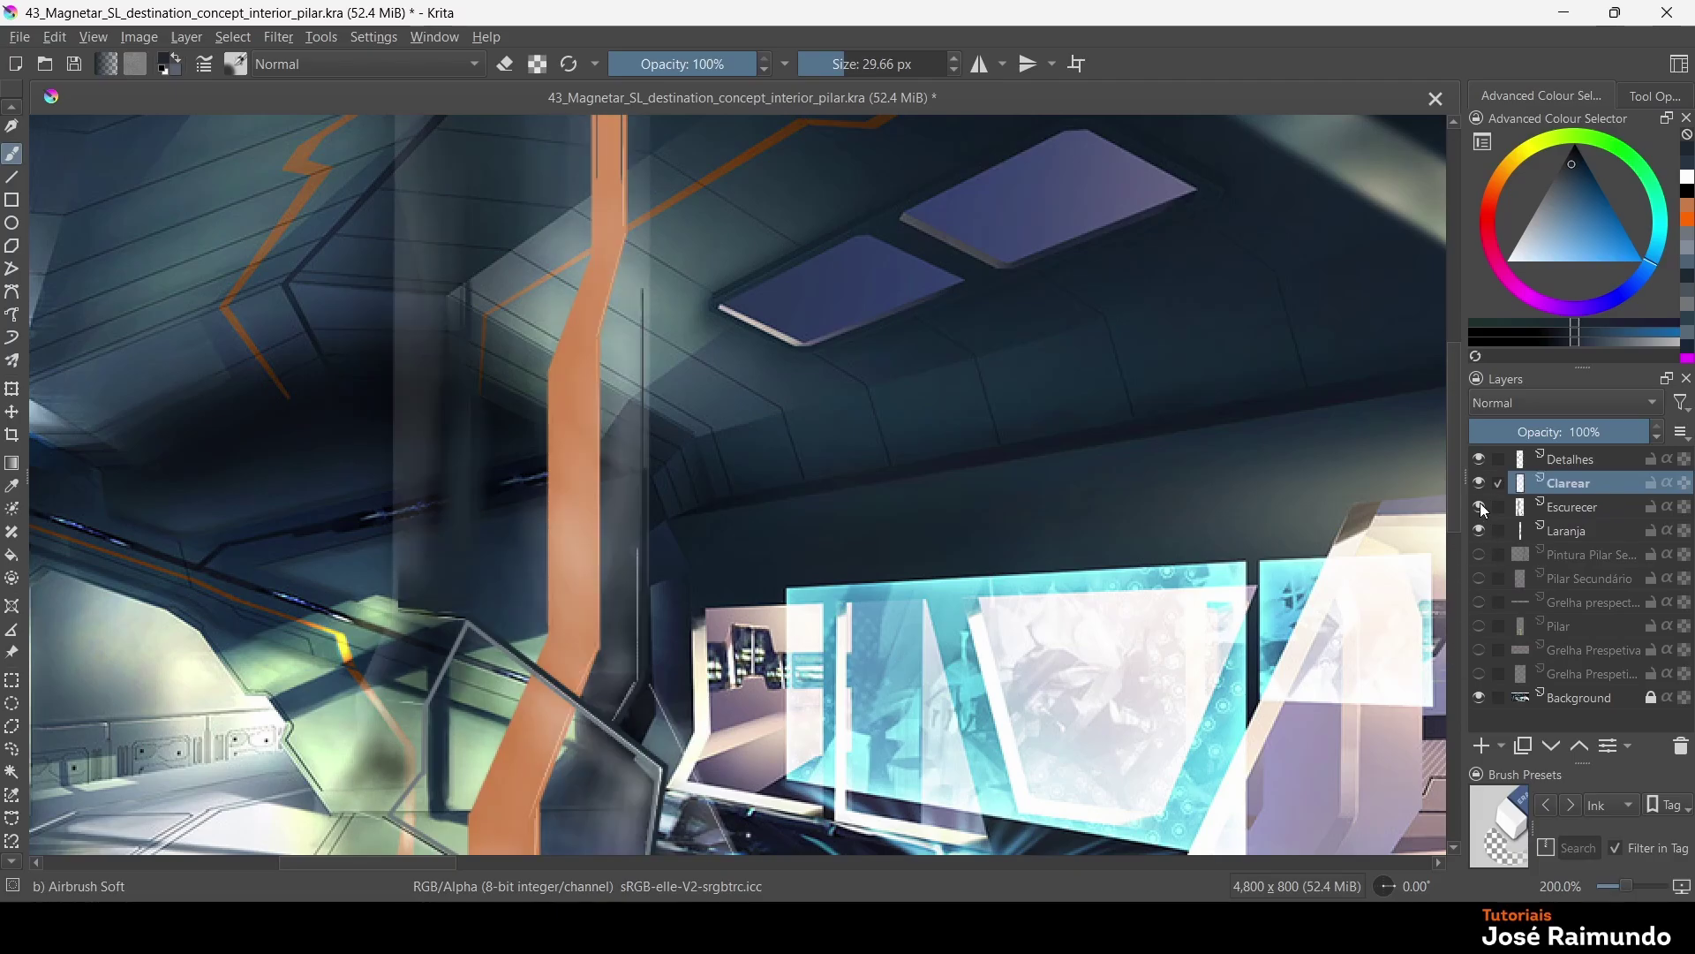
left_click(1480, 504)
left_click(1477, 513)
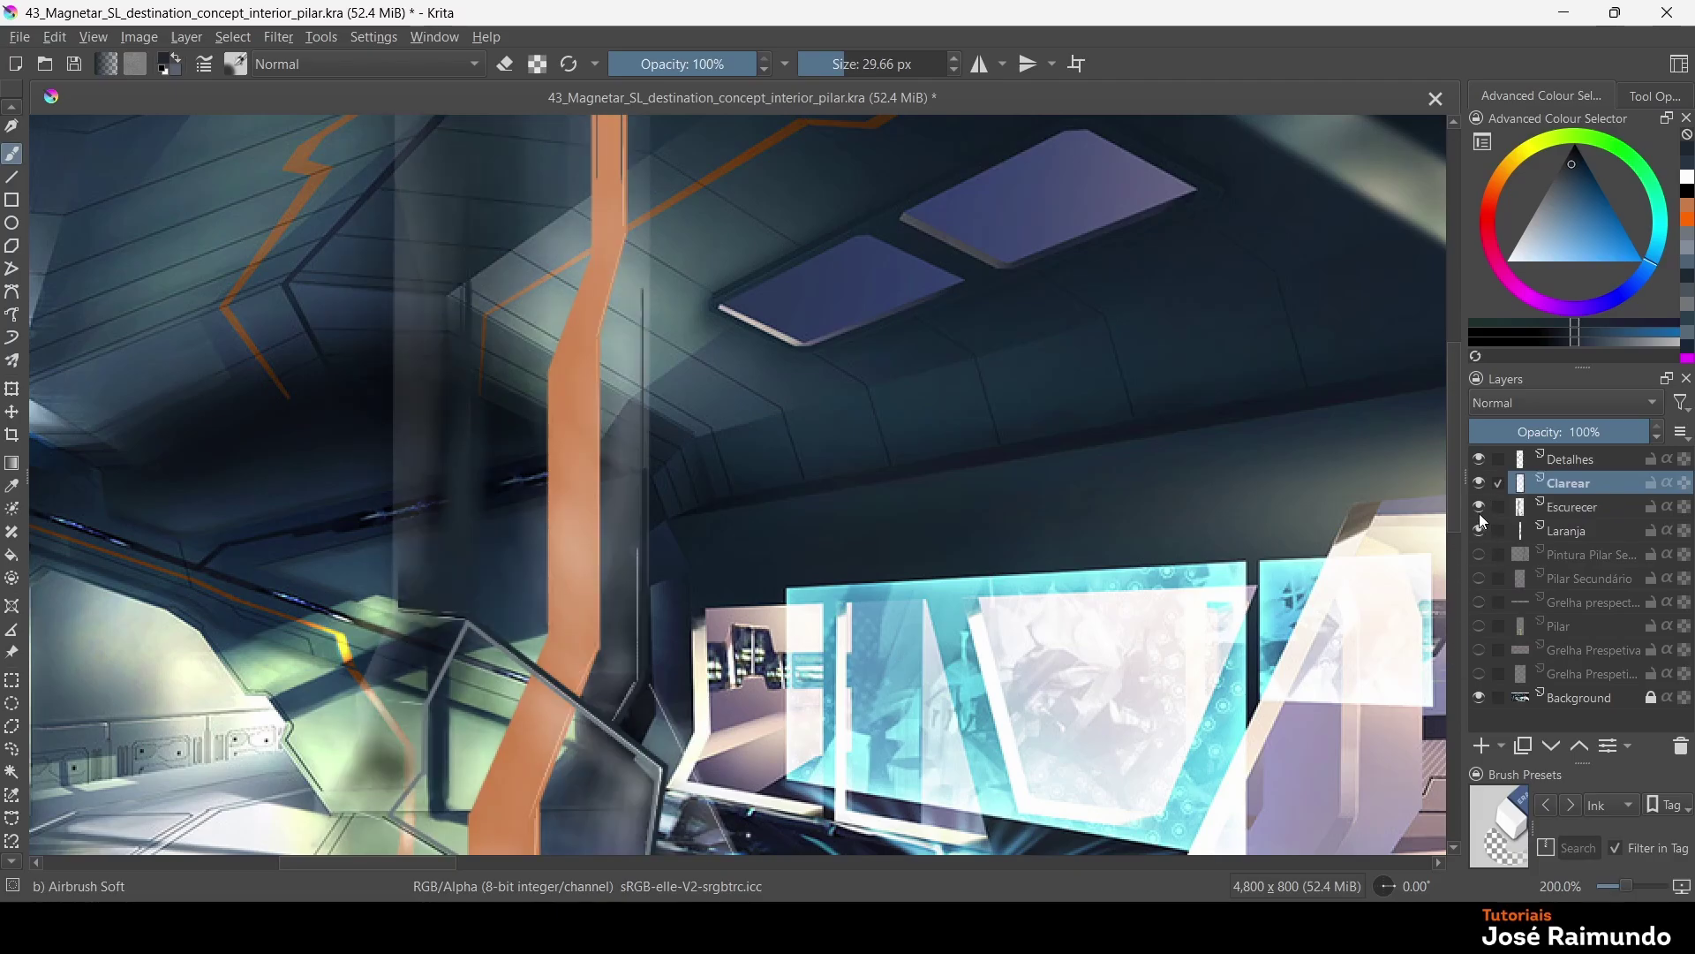
left_click(1481, 459)
left_click(1483, 459)
left_click(1483, 459)
left_click(1482, 464)
Erase the grey lines around the collar's left facets on Detalhes with Airbrush Soft, and show Pintura Pilar Secundário again
left_click(1034, 477, "ctrl")
left_click(1571, 466)
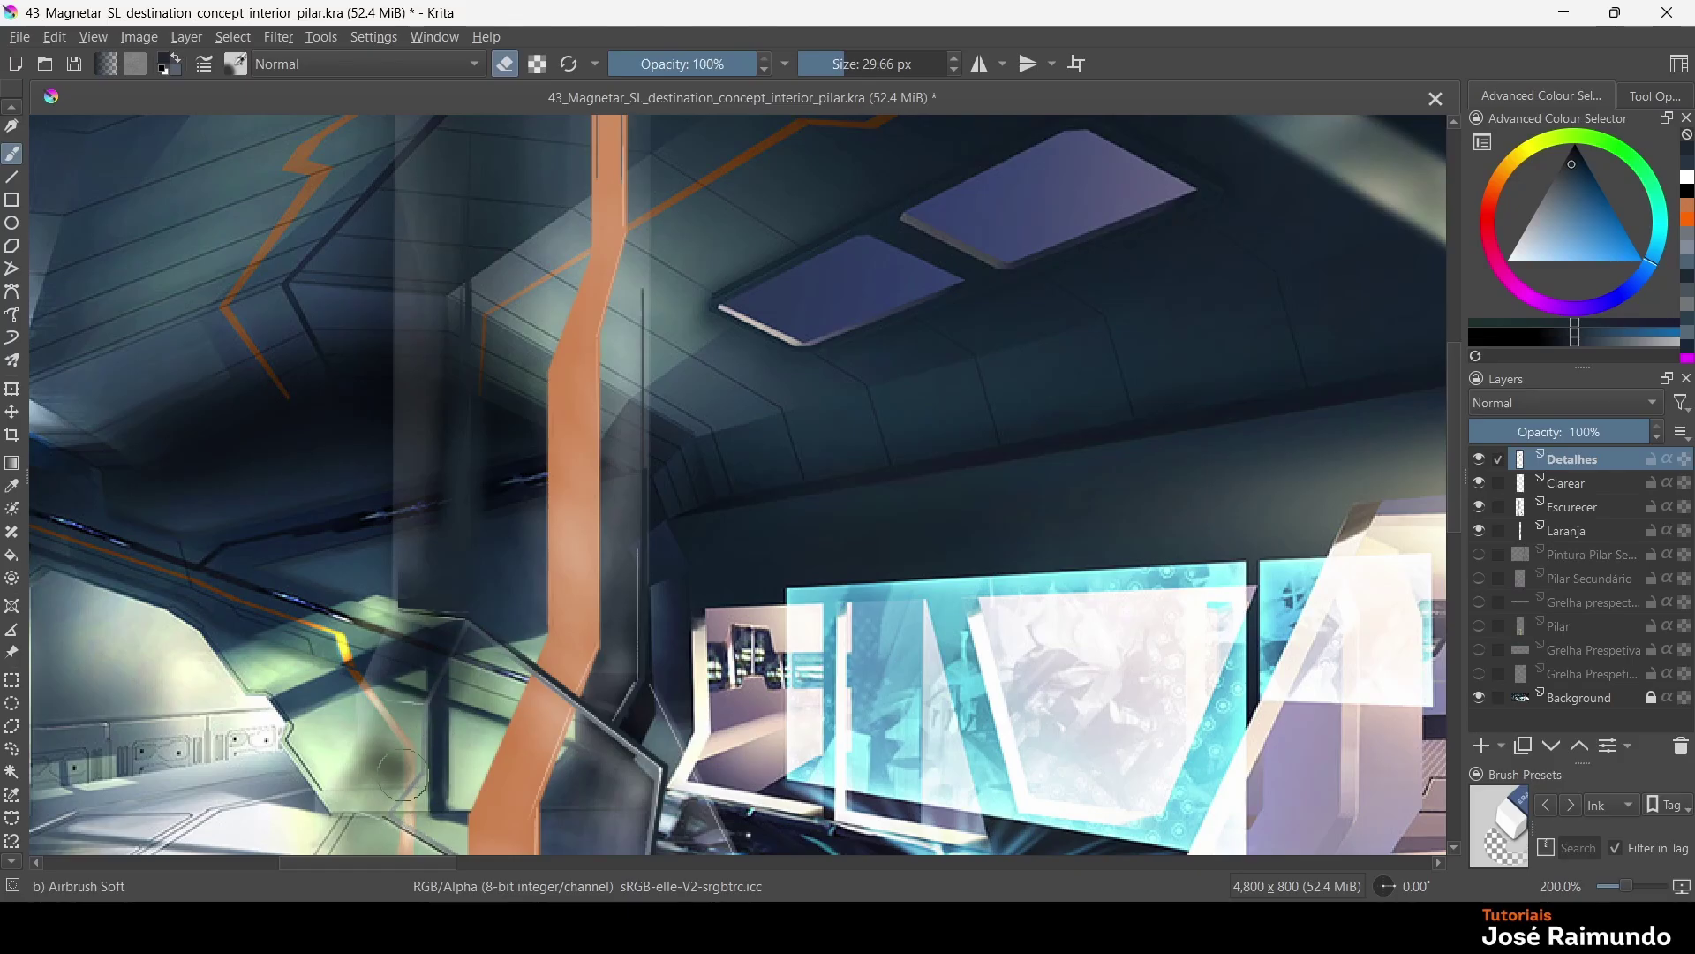
left_click_drag(422, 800, 423, 813)
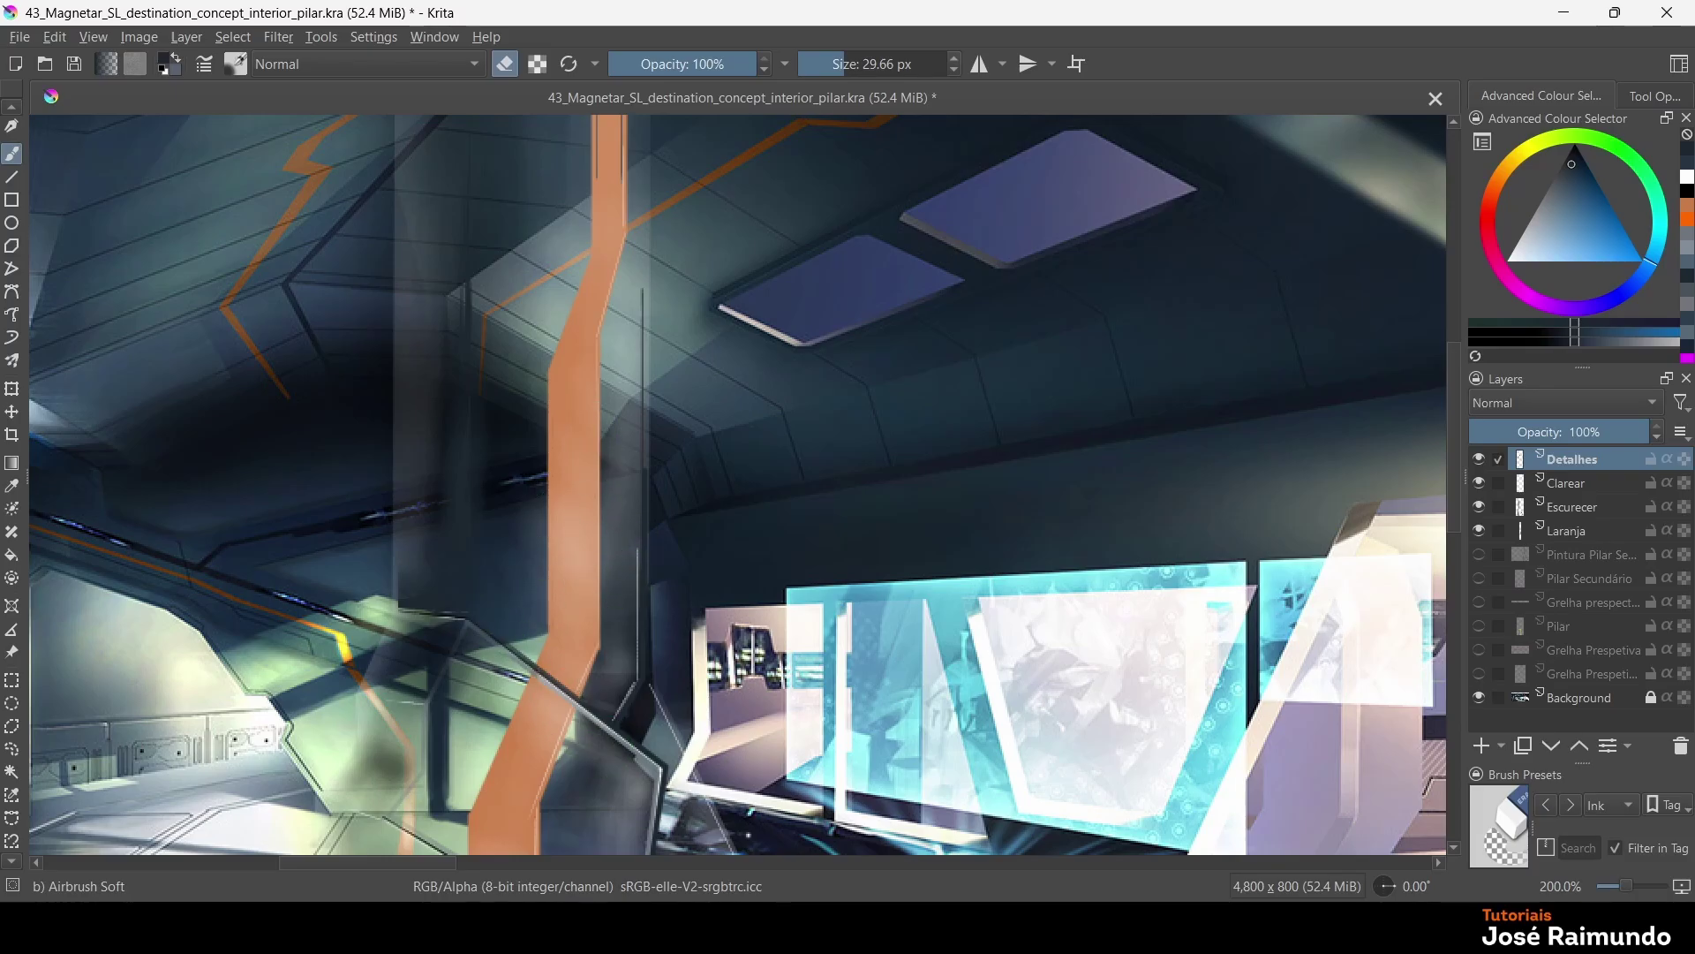
scroll(586, 430, "down", 3)
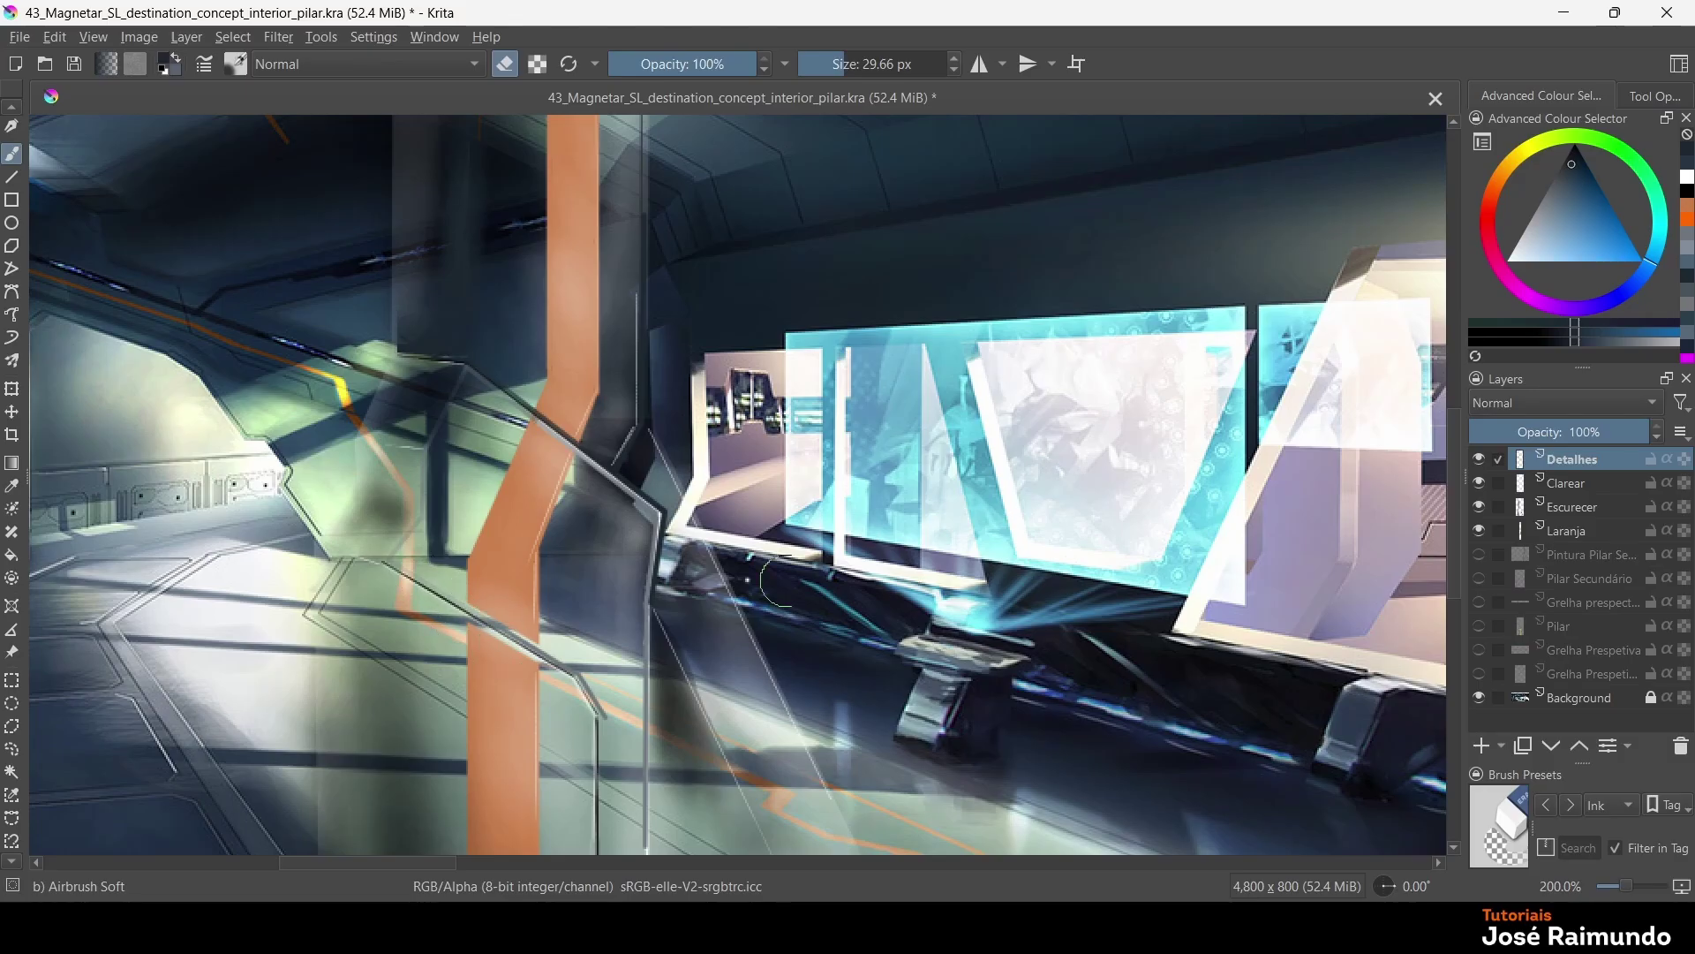
left_click(1480, 554)
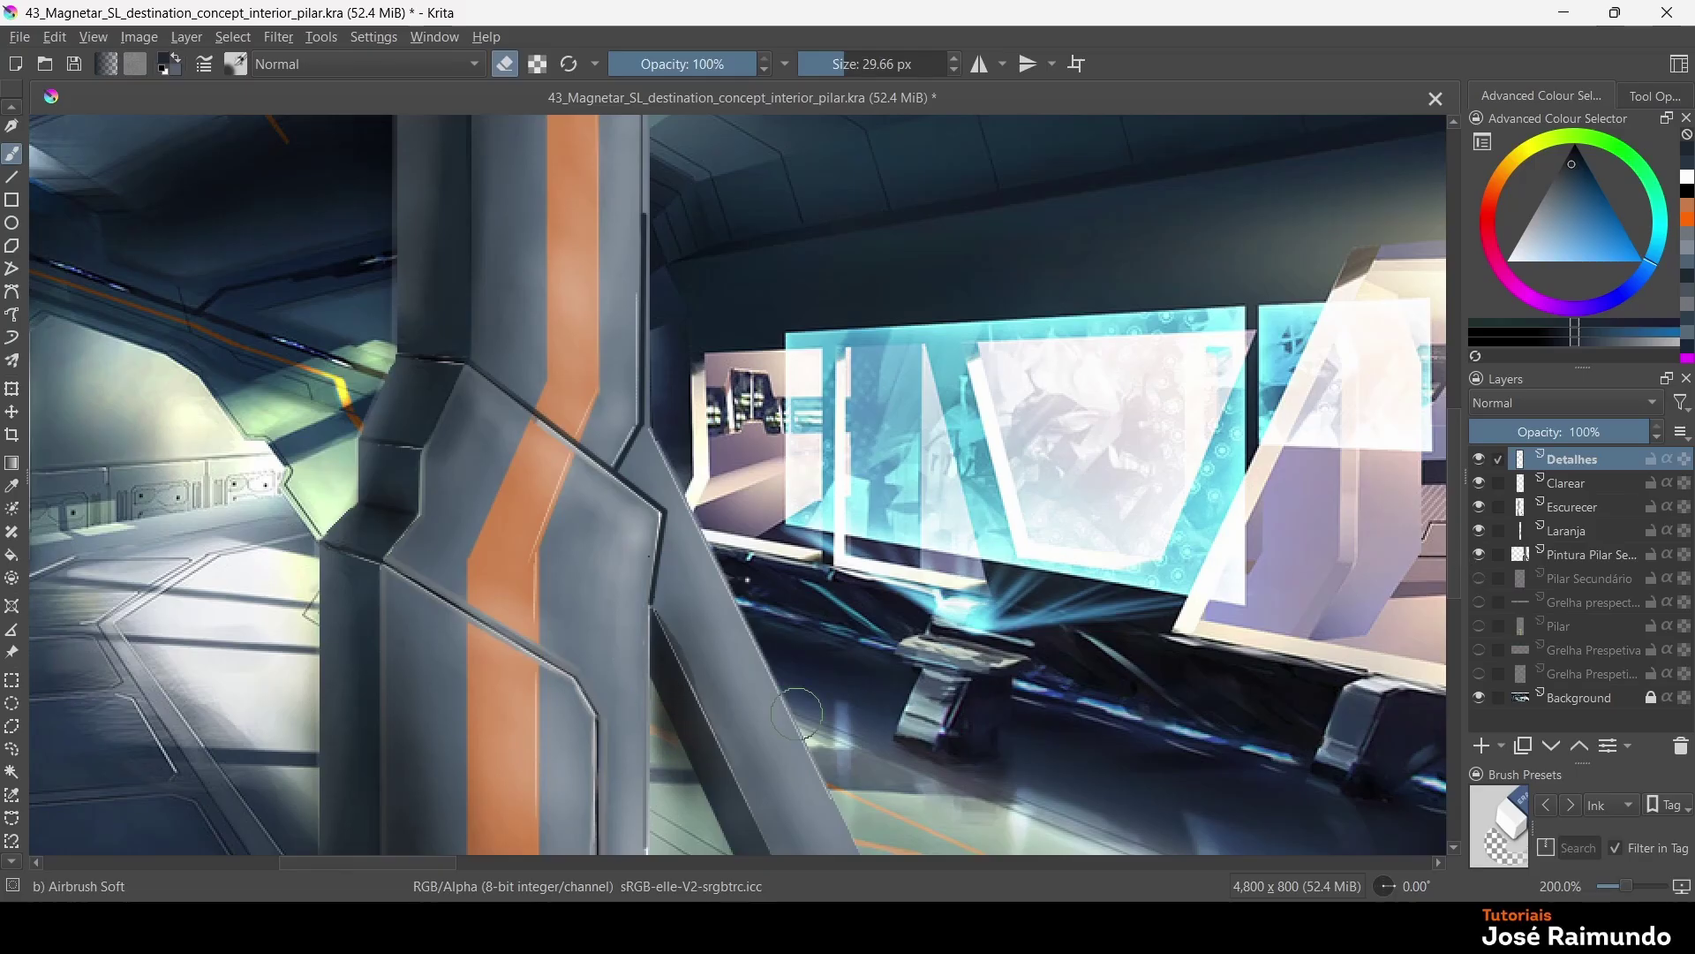
On Escurecer, select the floor area along the pillar base and between it and the slanted brace with the Bezier Curve Selection tool
key("1")
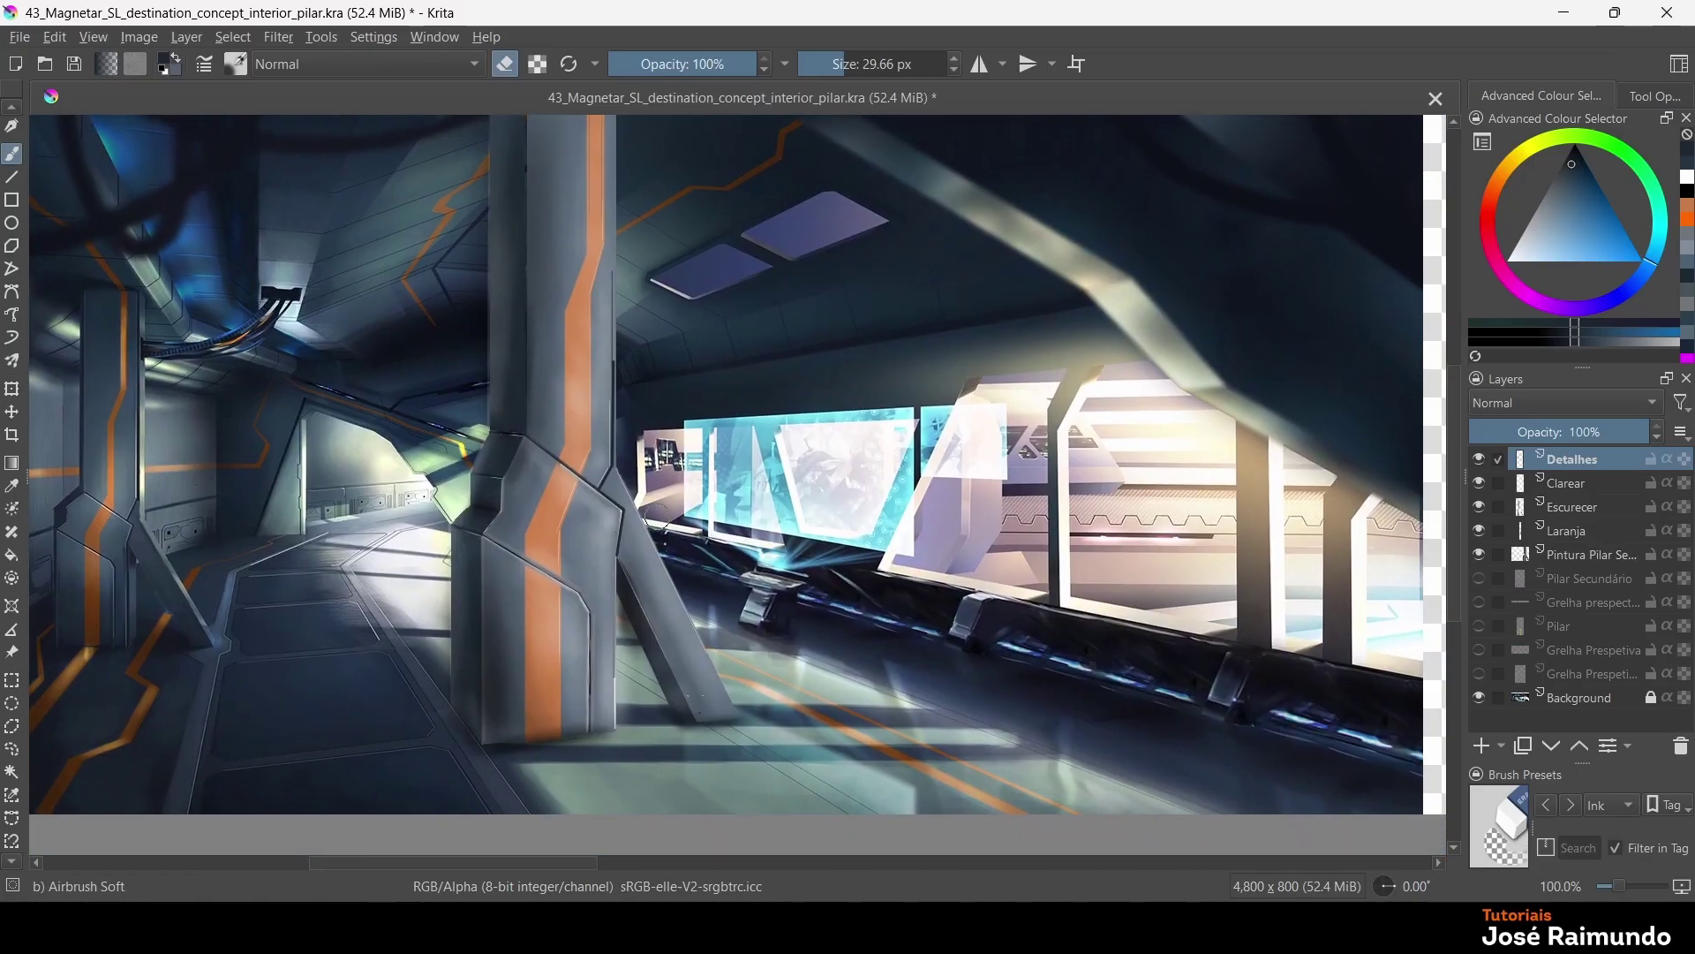
left_click_drag(668, 530, 720, 527)
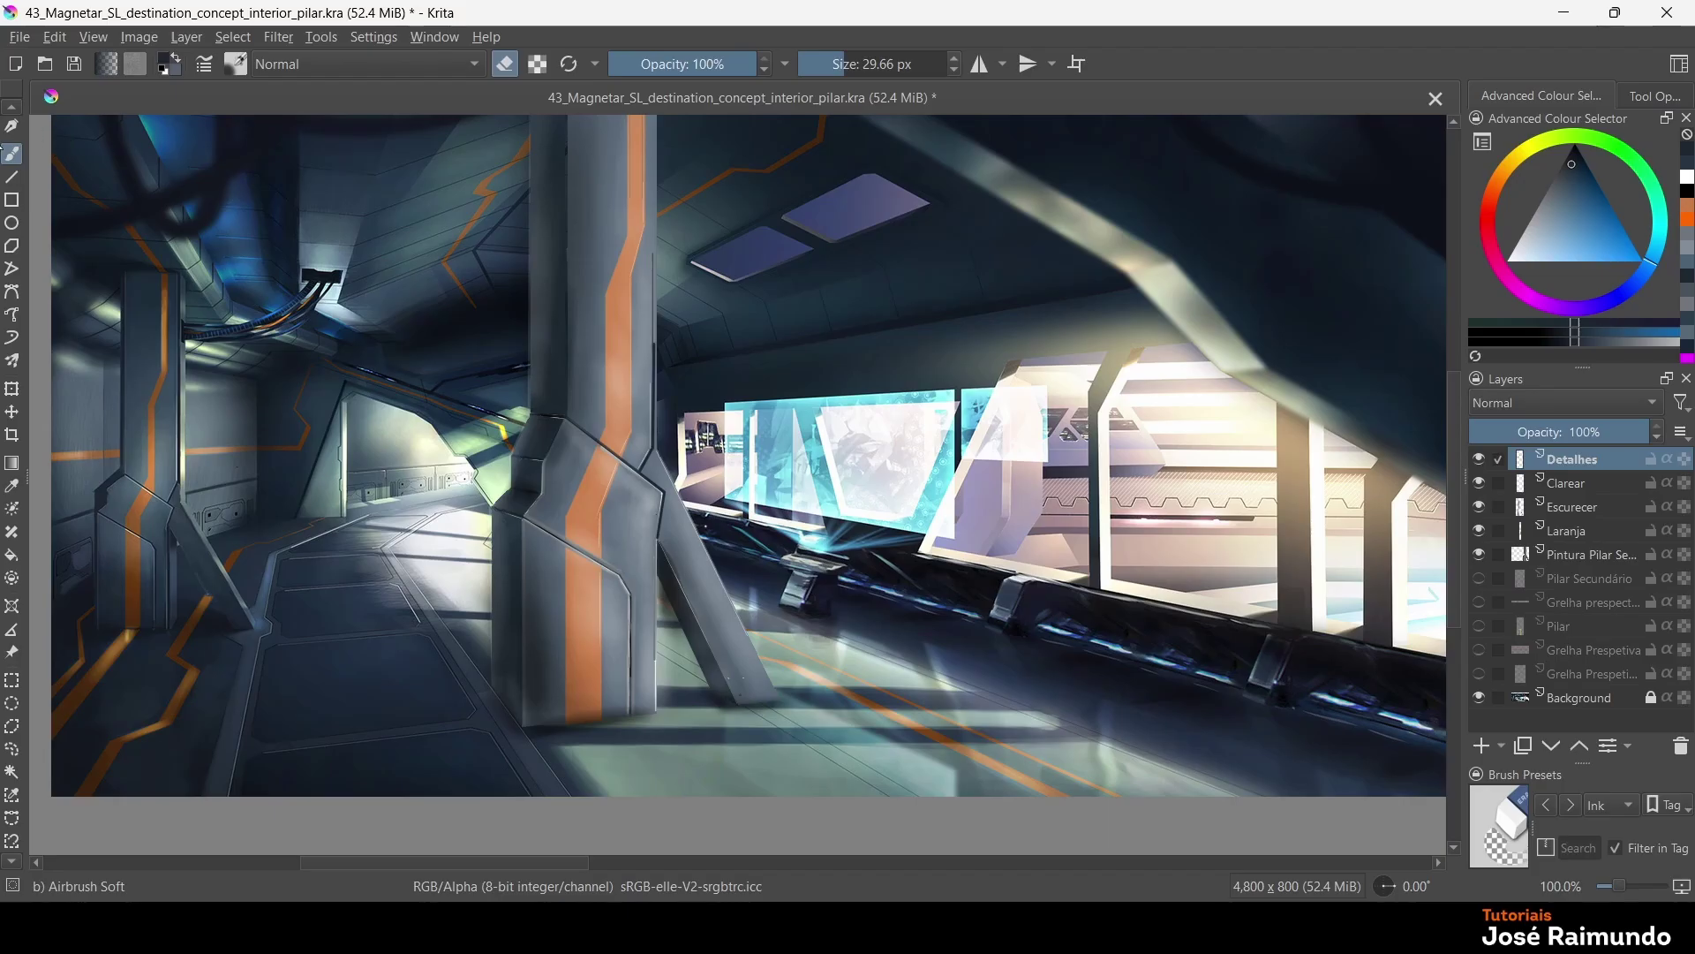
left_click(1594, 507)
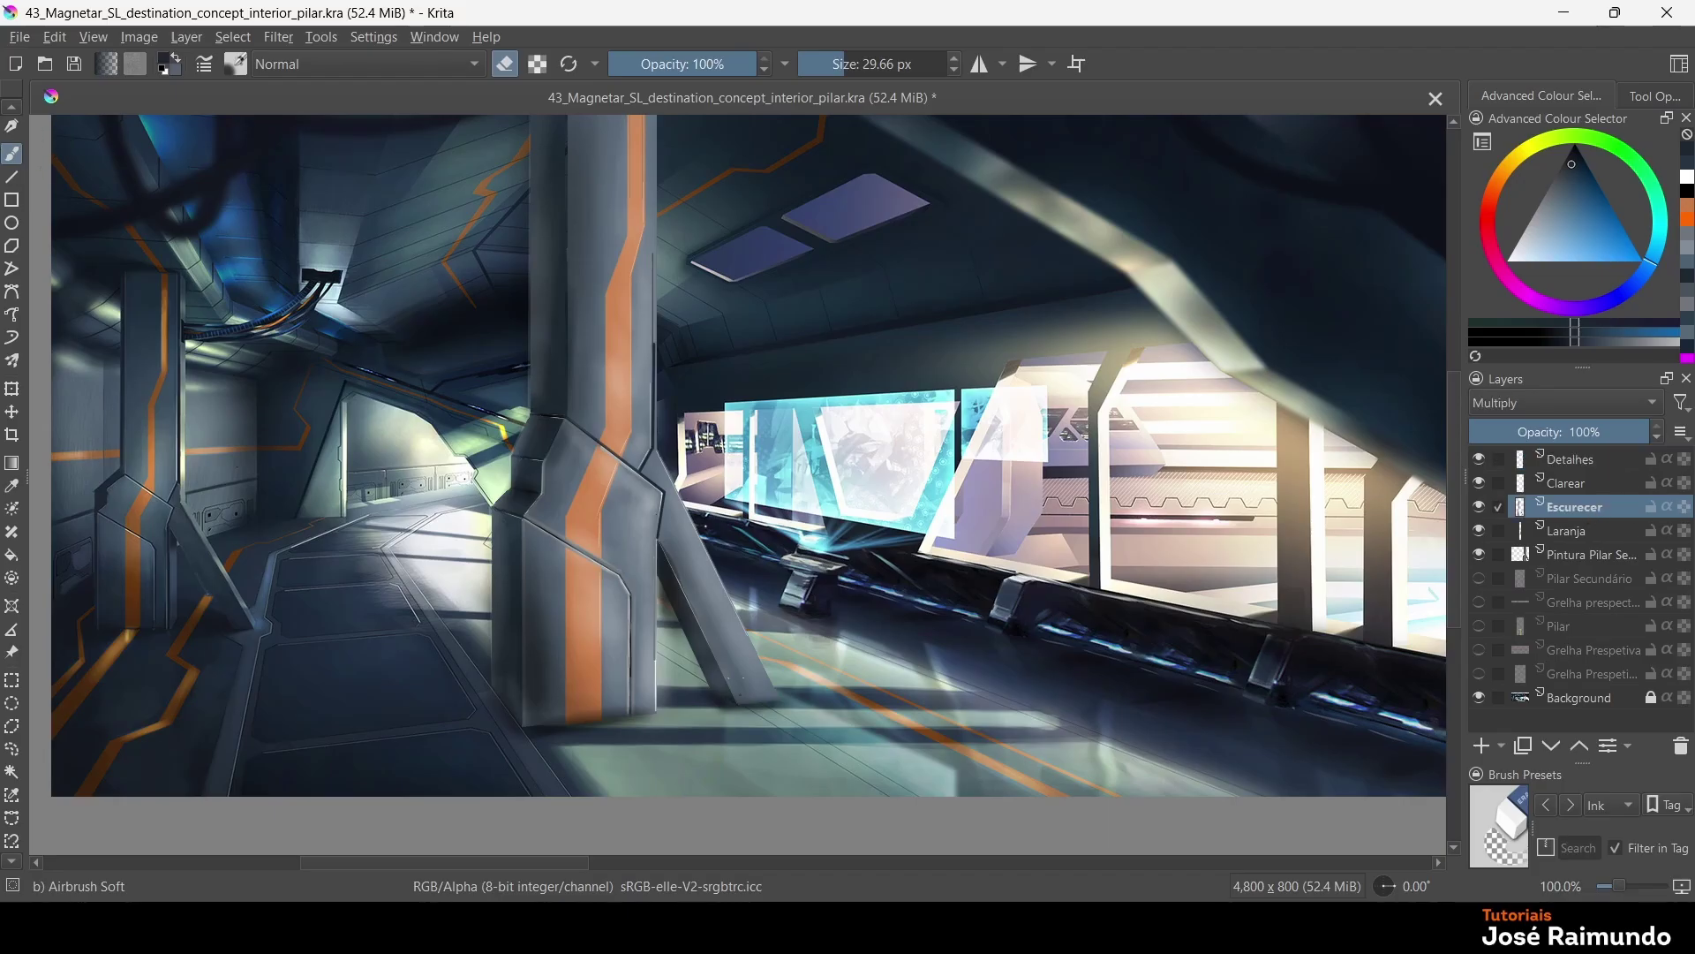
scroll(774, 655, "up", 3)
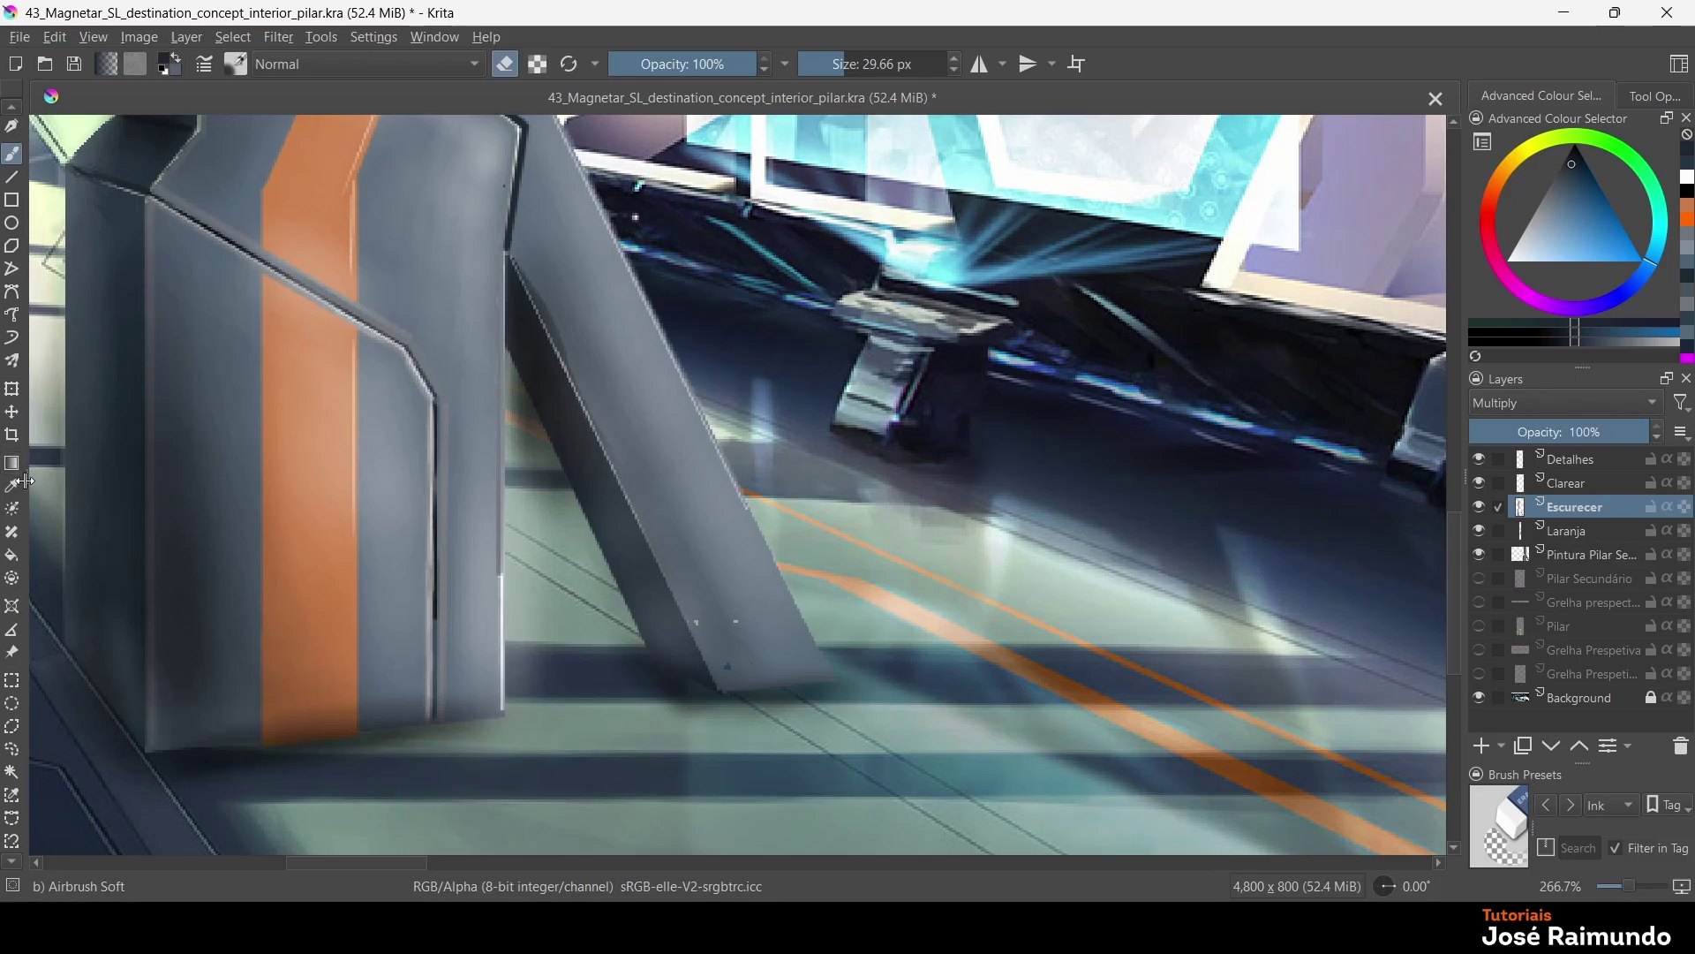
left_click(12, 748)
left_click_drag(490, 742, 499, 752)
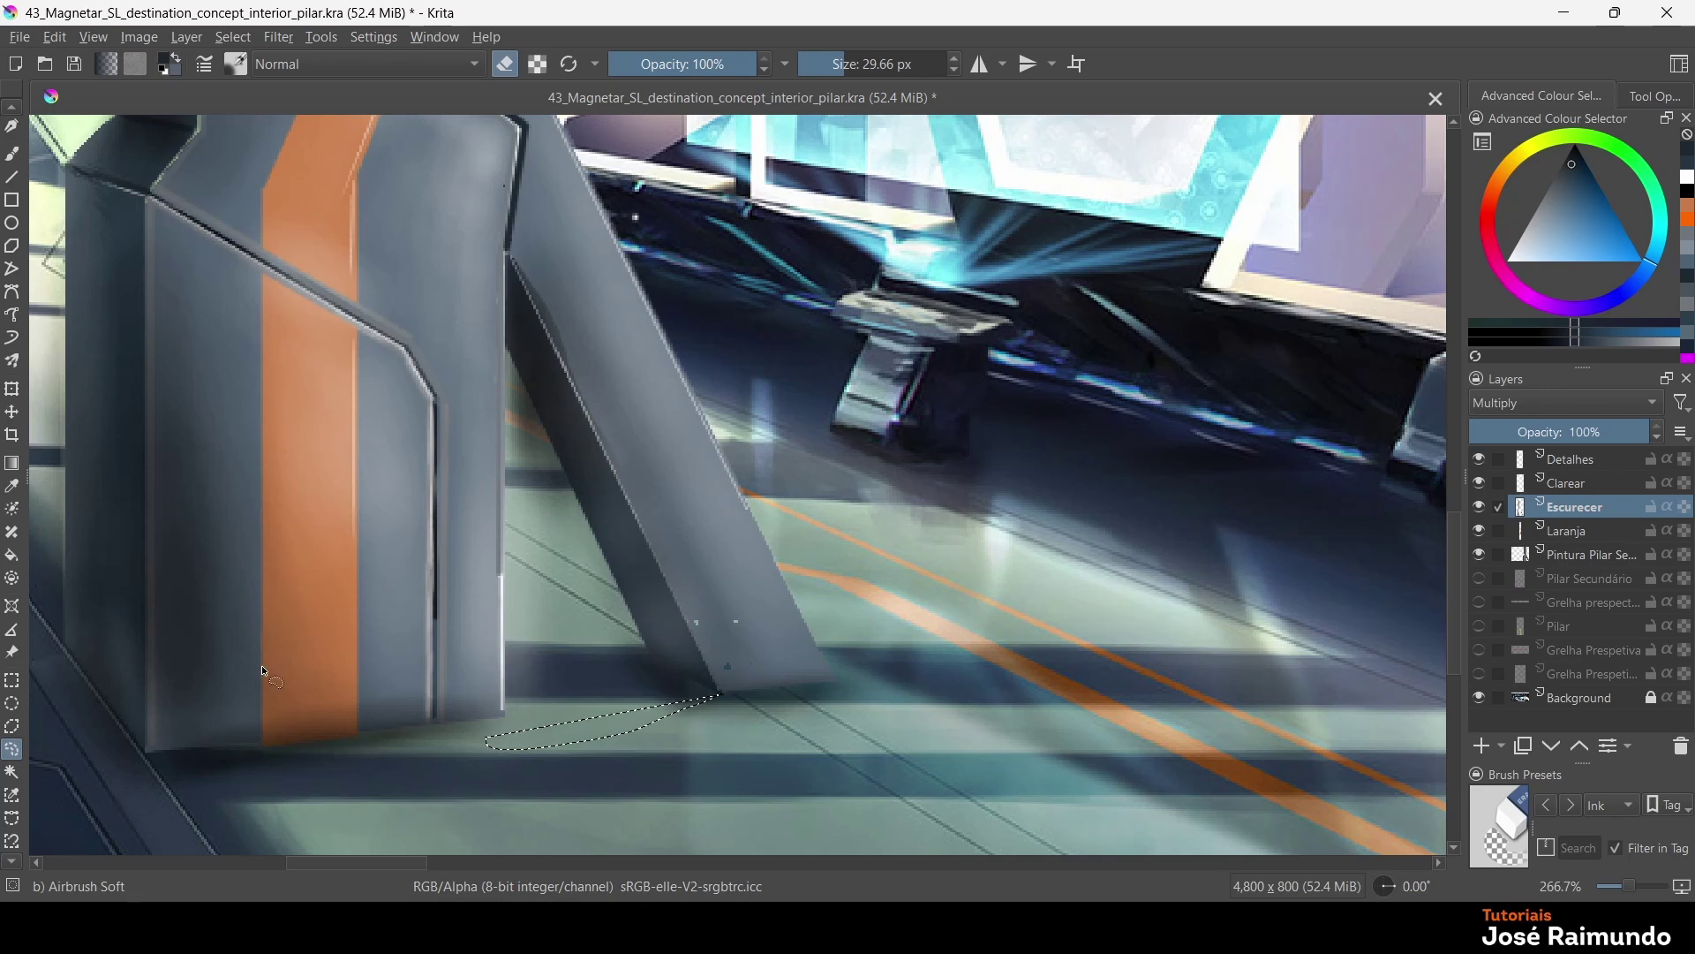
left_click(13, 818)
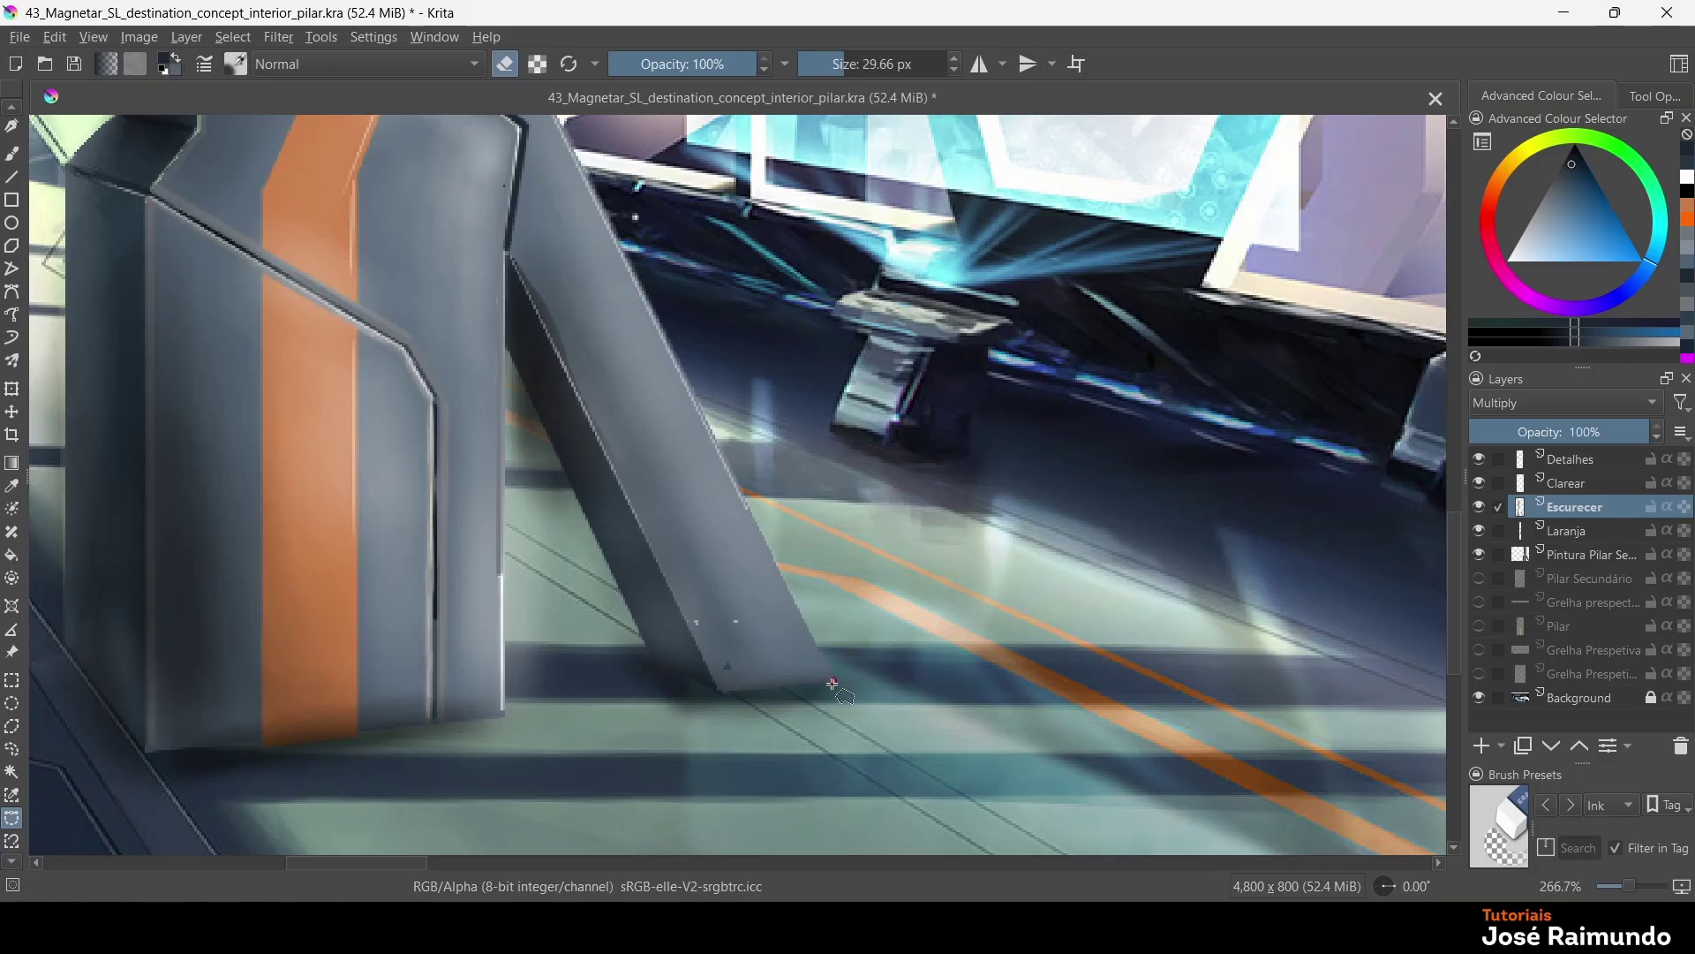
left_click(835, 683)
left_click_drag(180, 760, 673, 671)
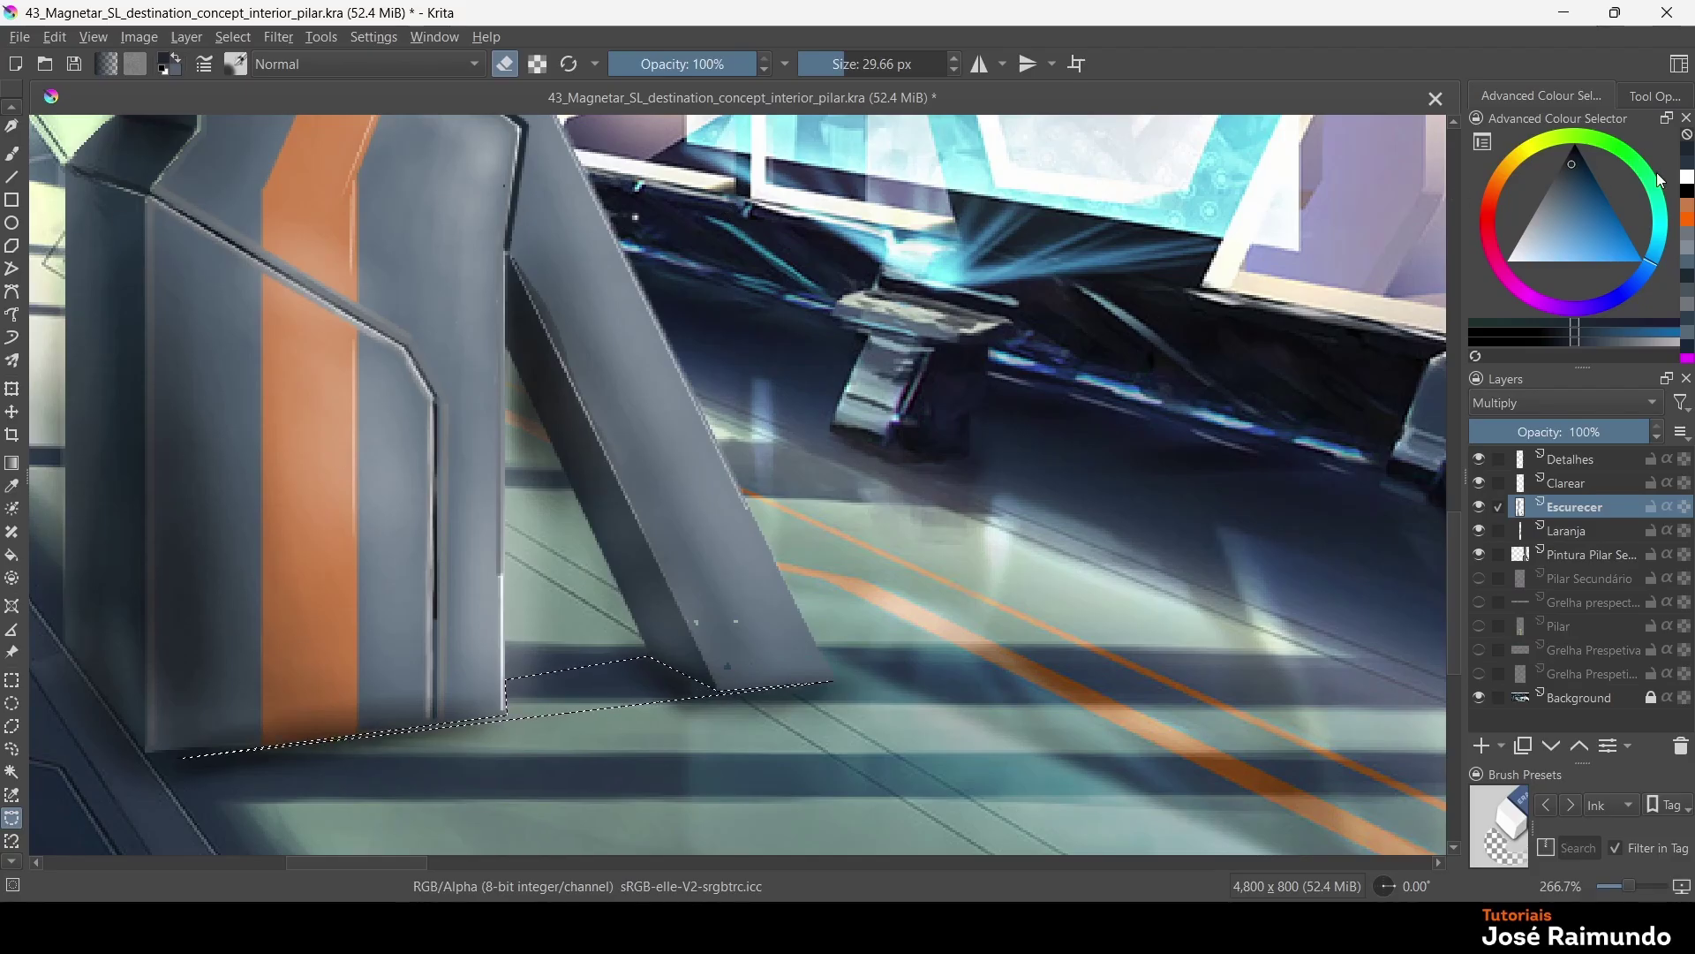
Airbrush a dark contact shadow inside the floor selection on Escurecer with erasing off, undoing the last stroke after adjusting the colour
key("e")
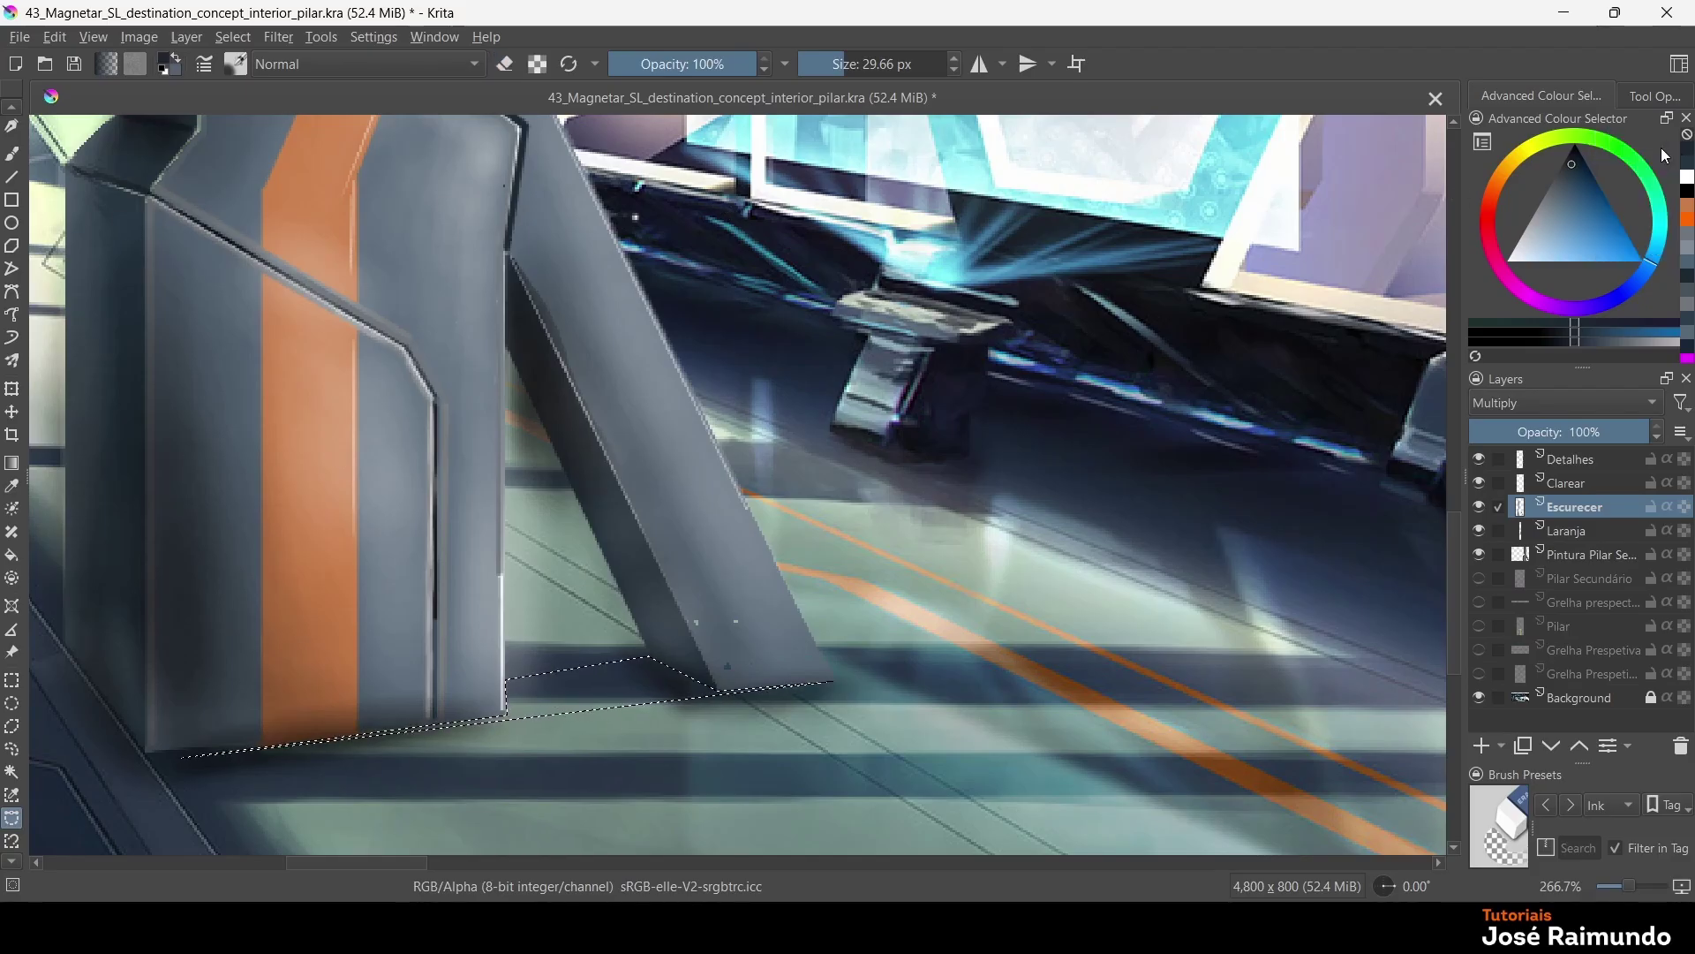
left_click(12, 153)
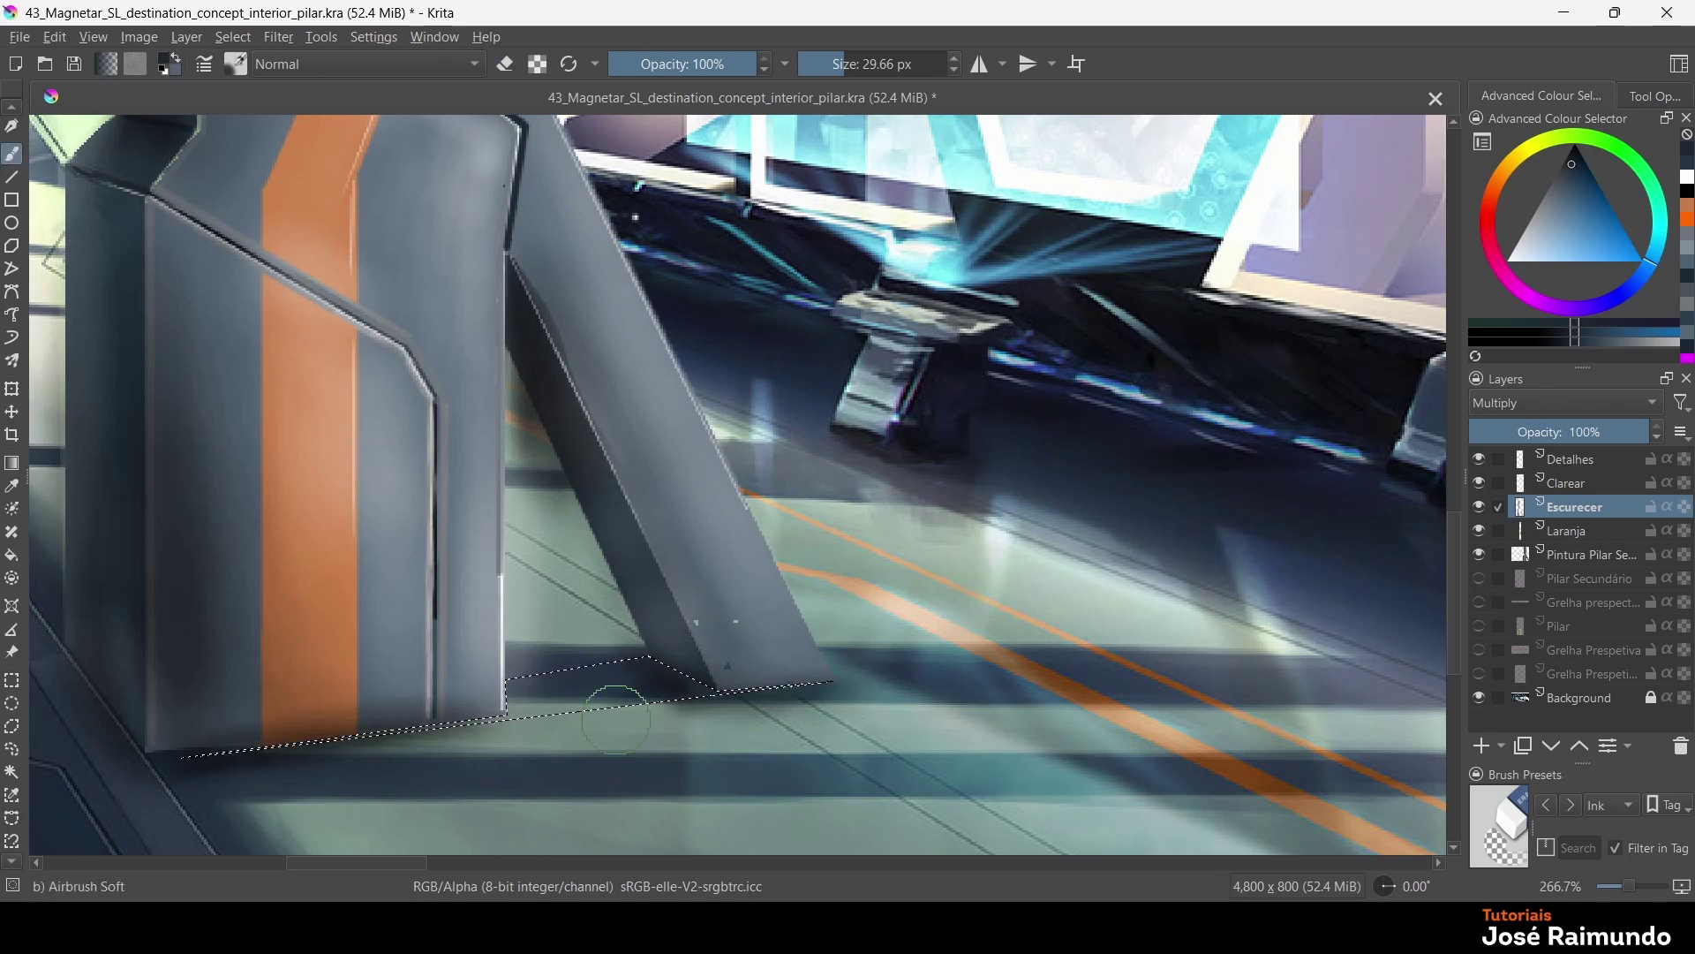
mouse_move(572, 710)
left_mouse_down()
mouse_move(507, 700)
mouse_move(681, 693)
left_mouse_up()
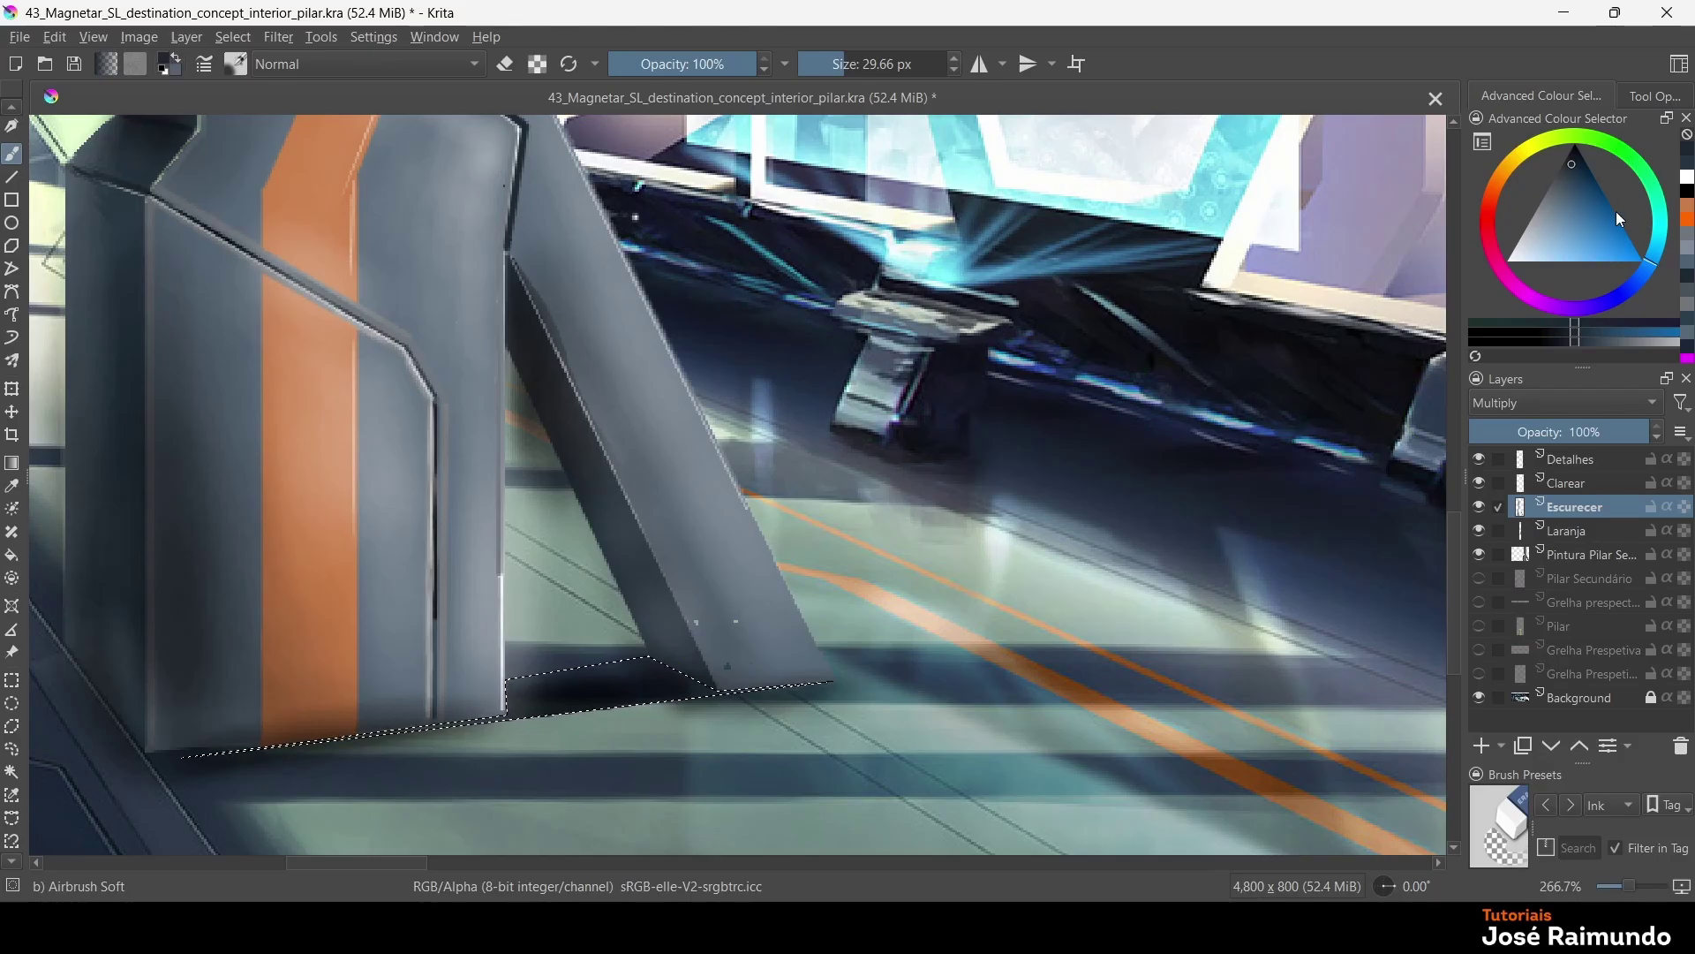
left_click(1570, 172)
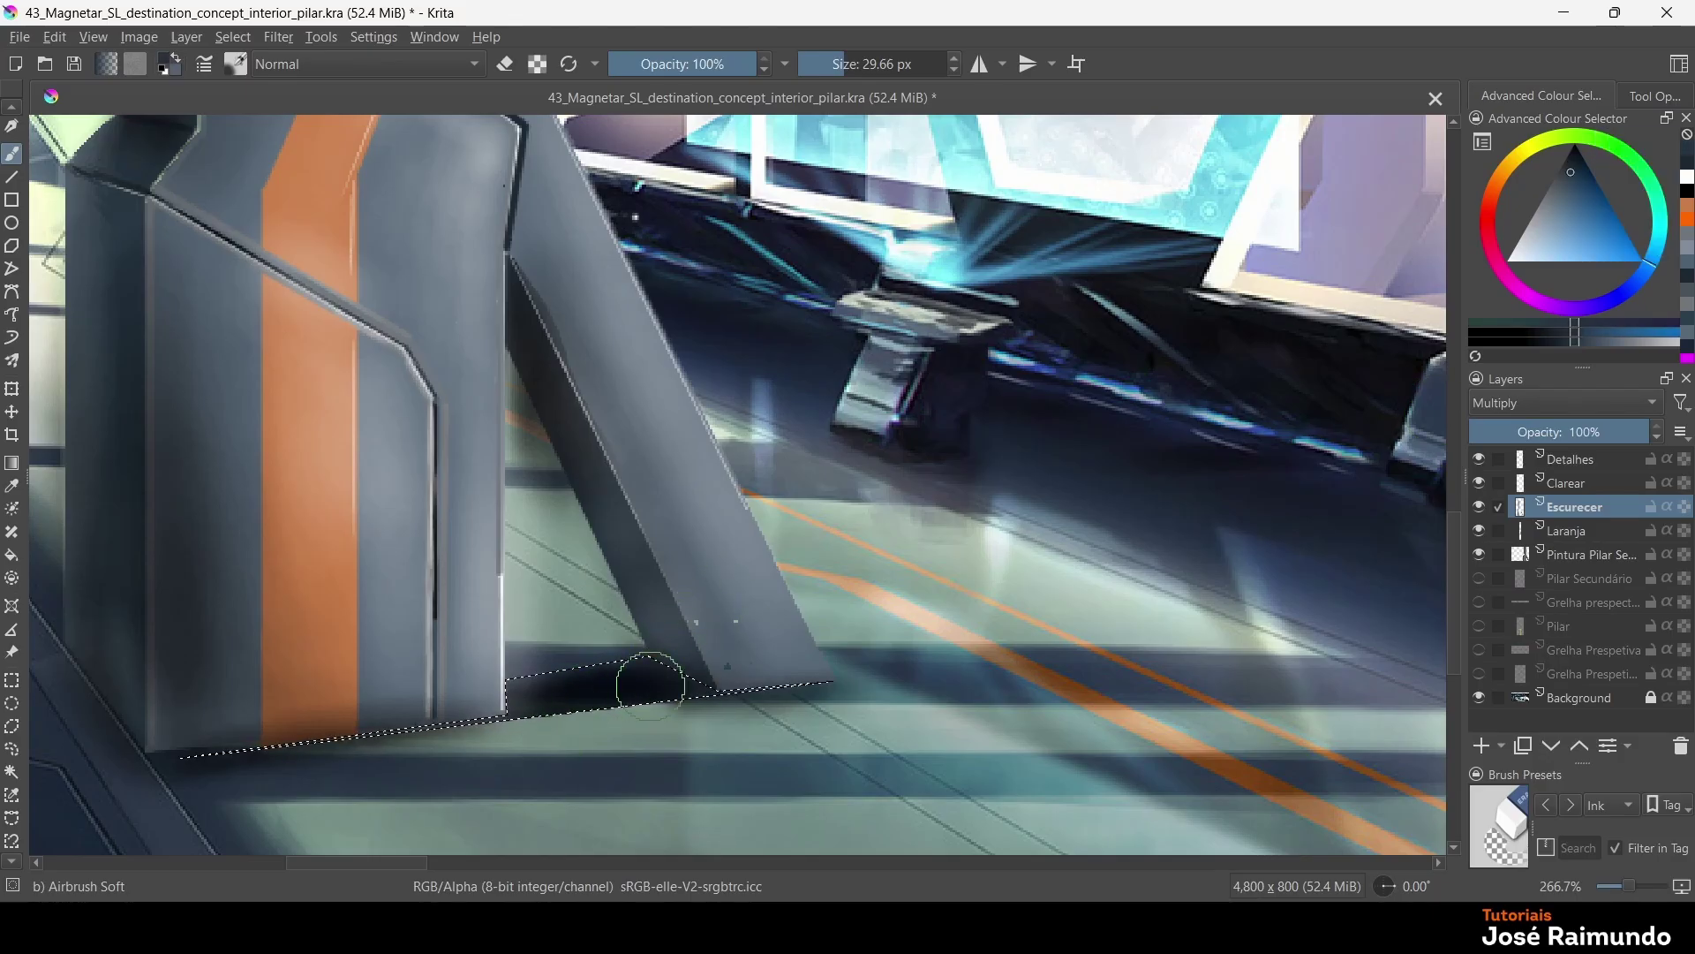
key("ctrl+z")
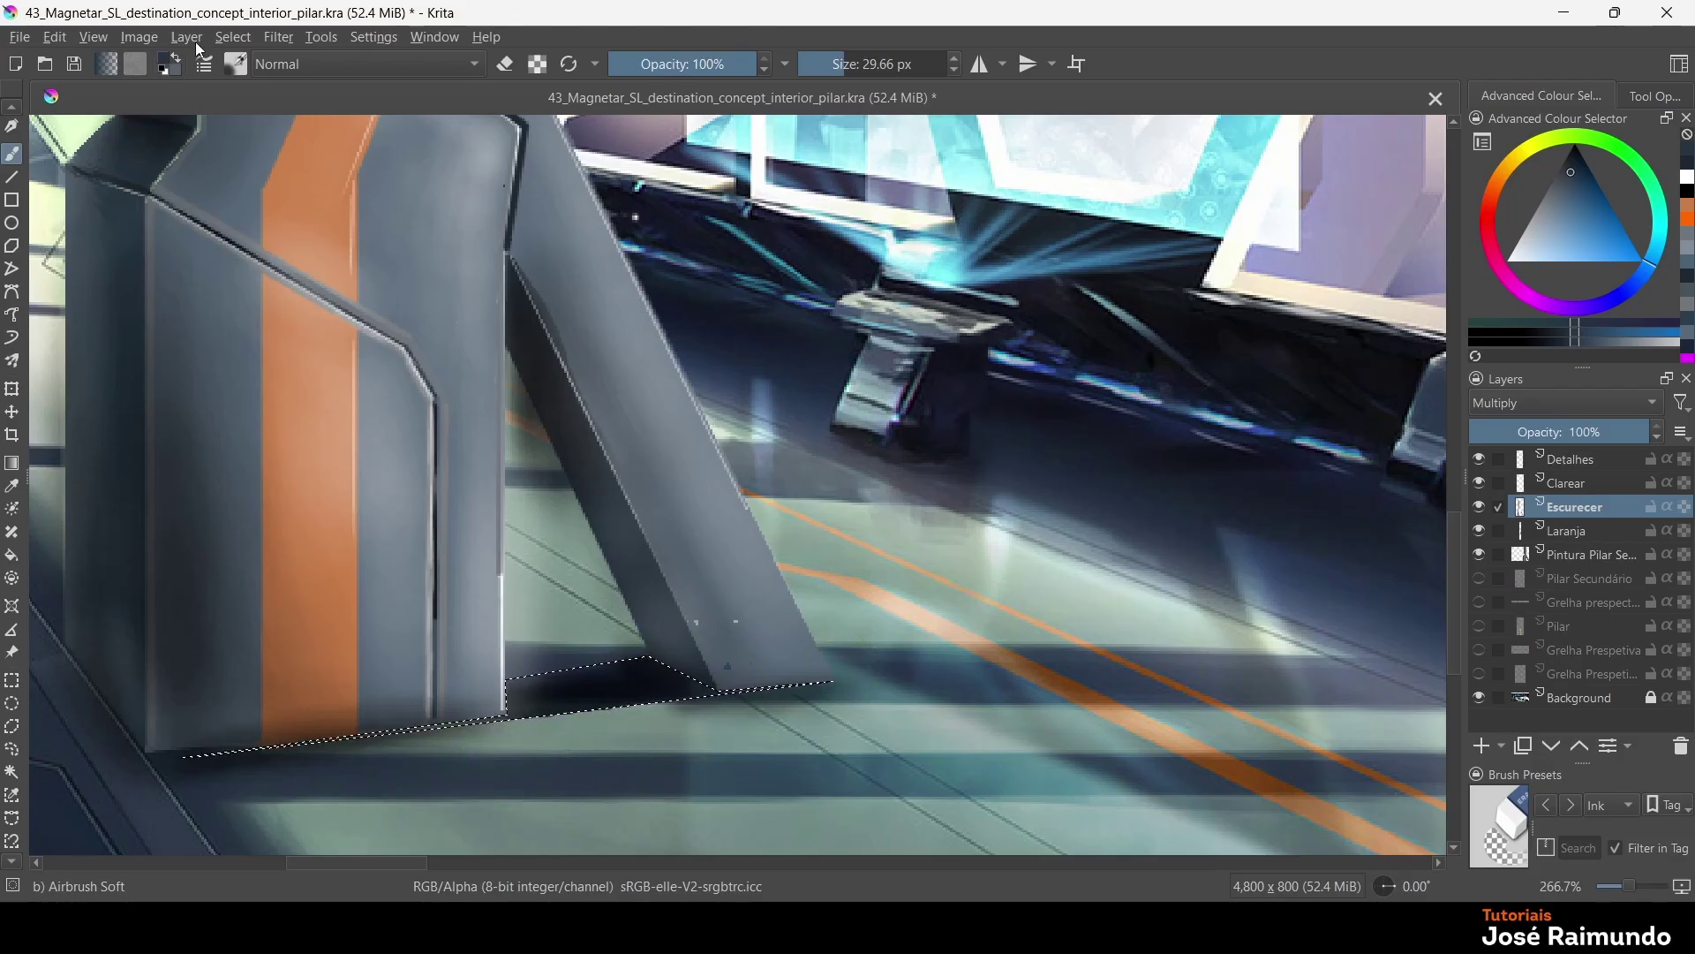
Clear the floor selection and airbrush over the hard shadow edge along the pillar's base on Escurecer to soften it
left_click(231, 39)
left_click(237, 81)
key("1")
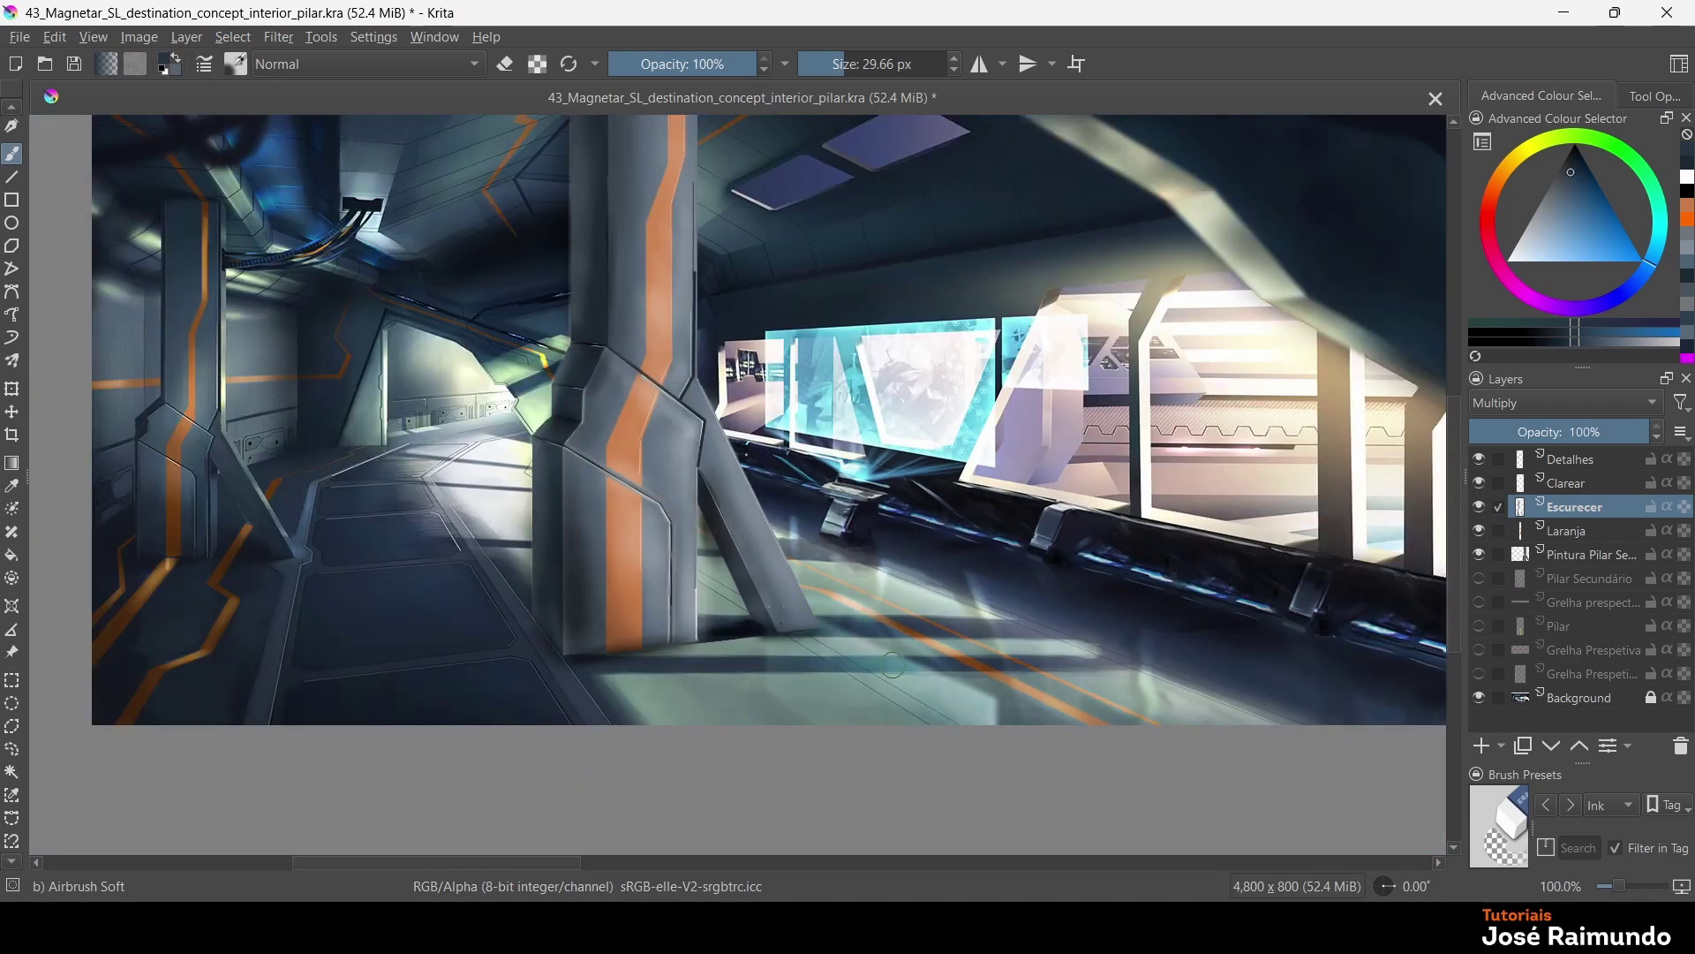
scroll(892, 665, "up", 2)
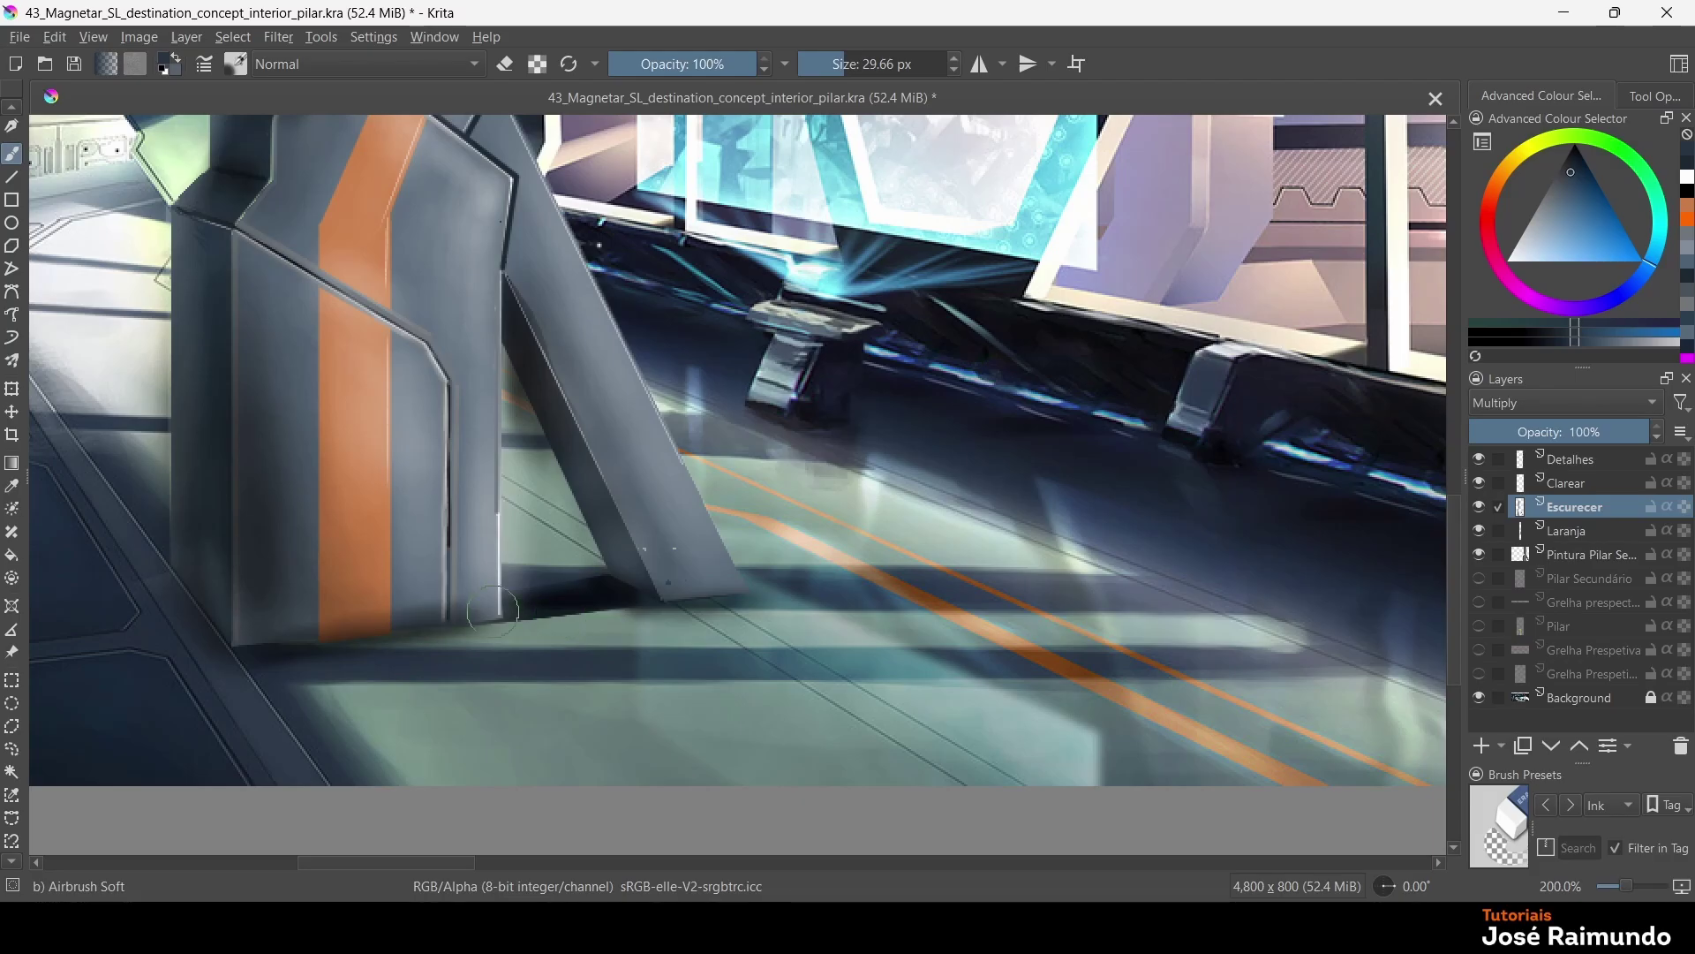
mouse_move(421, 627)
left_mouse_down()
mouse_move(527, 601)
mouse_move(517, 610)
mouse_move(634, 596)
mouse_move(514, 612)
mouse_move(750, 598)
mouse_move(485, 613)
mouse_move(617, 609)
mouse_move(447, 636)
mouse_move(569, 613)
mouse_move(220, 628)
left_mouse_up()
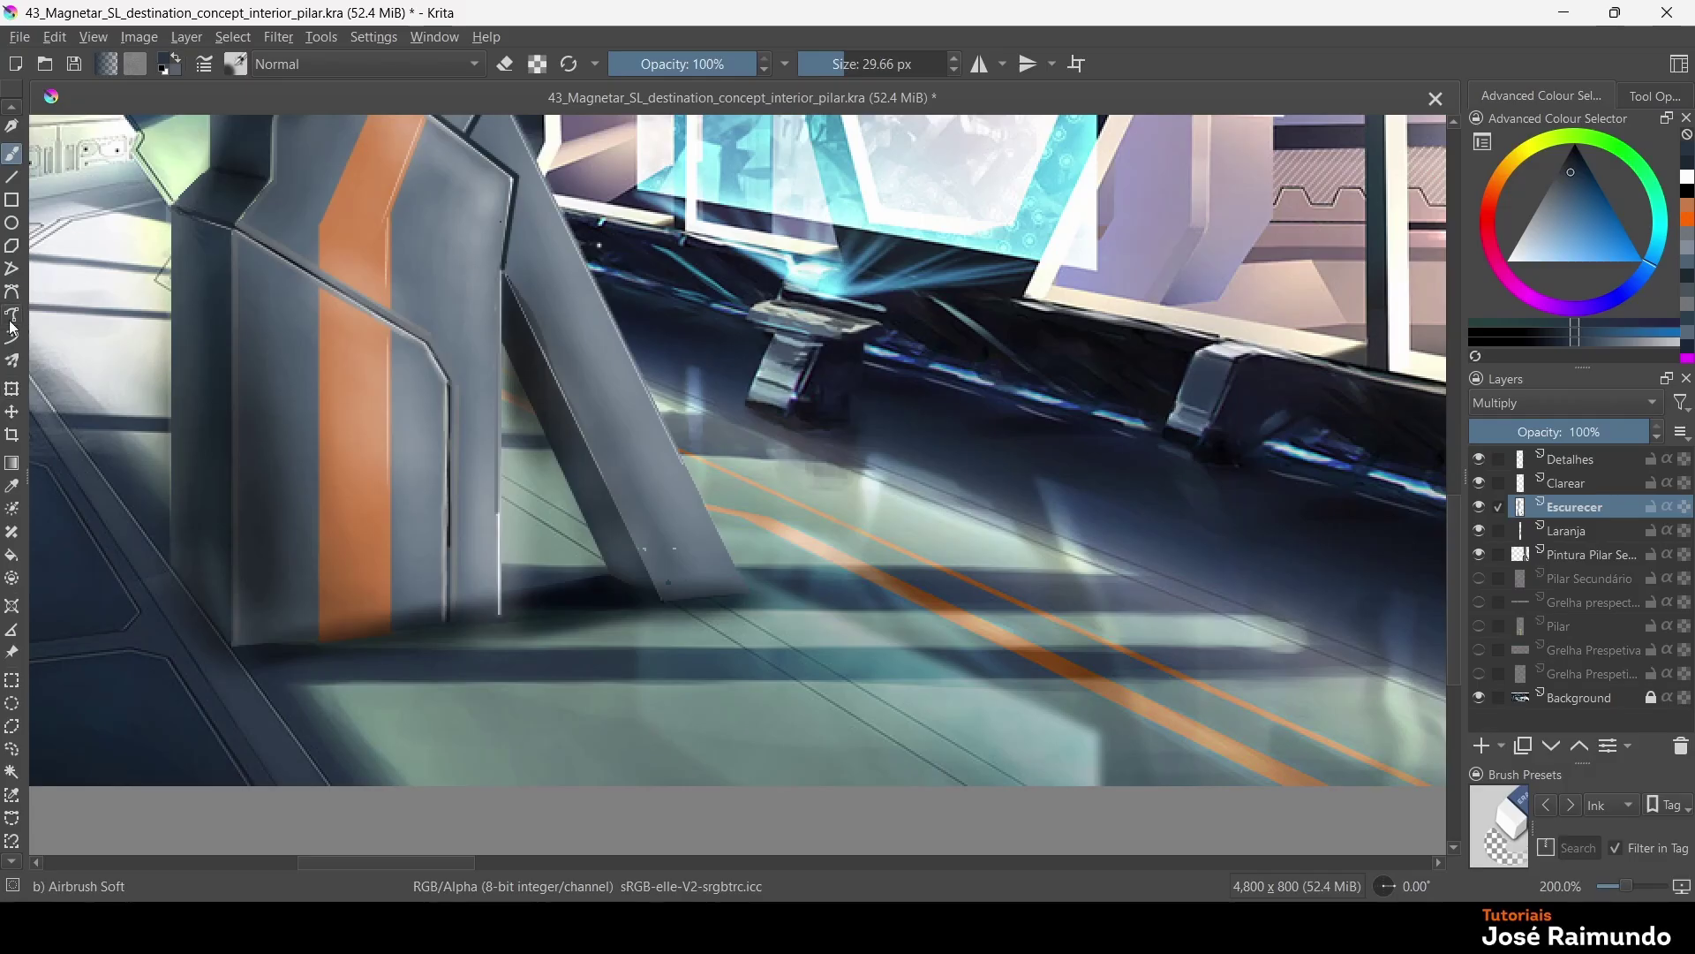
Outline the floor strip directly in front of the pillar and brace bases with the Bezier Curve Selection tool, and deselect it
left_click(12, 821)
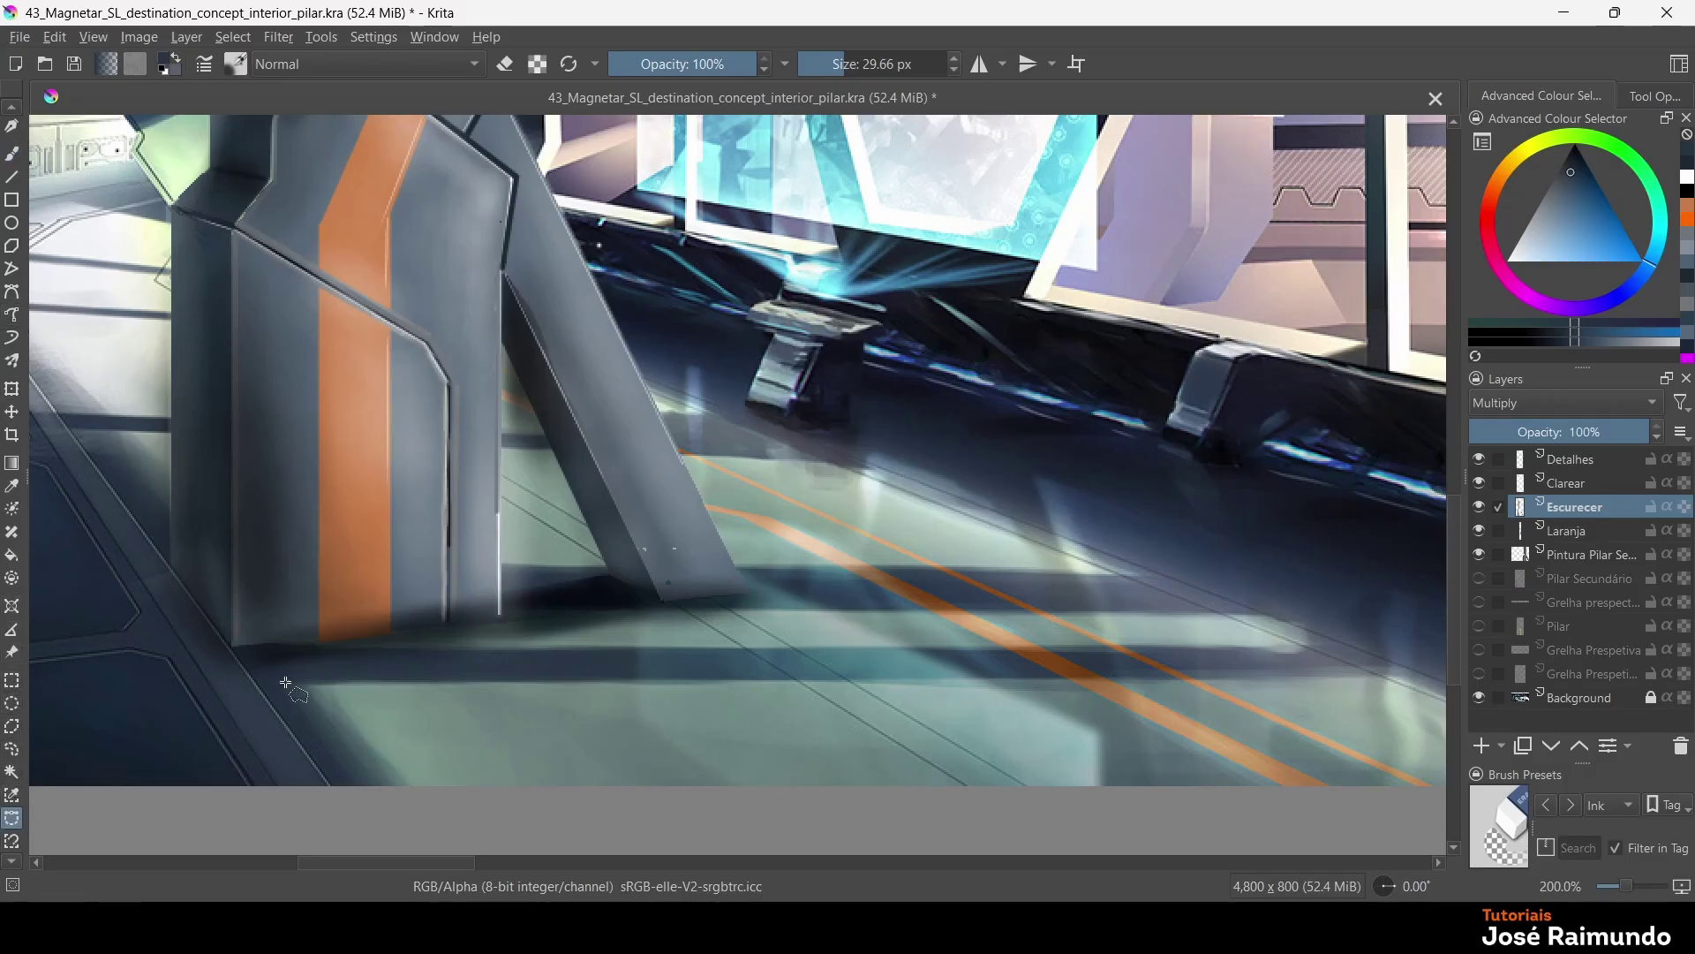
left_click(229, 659)
left_click(793, 673)
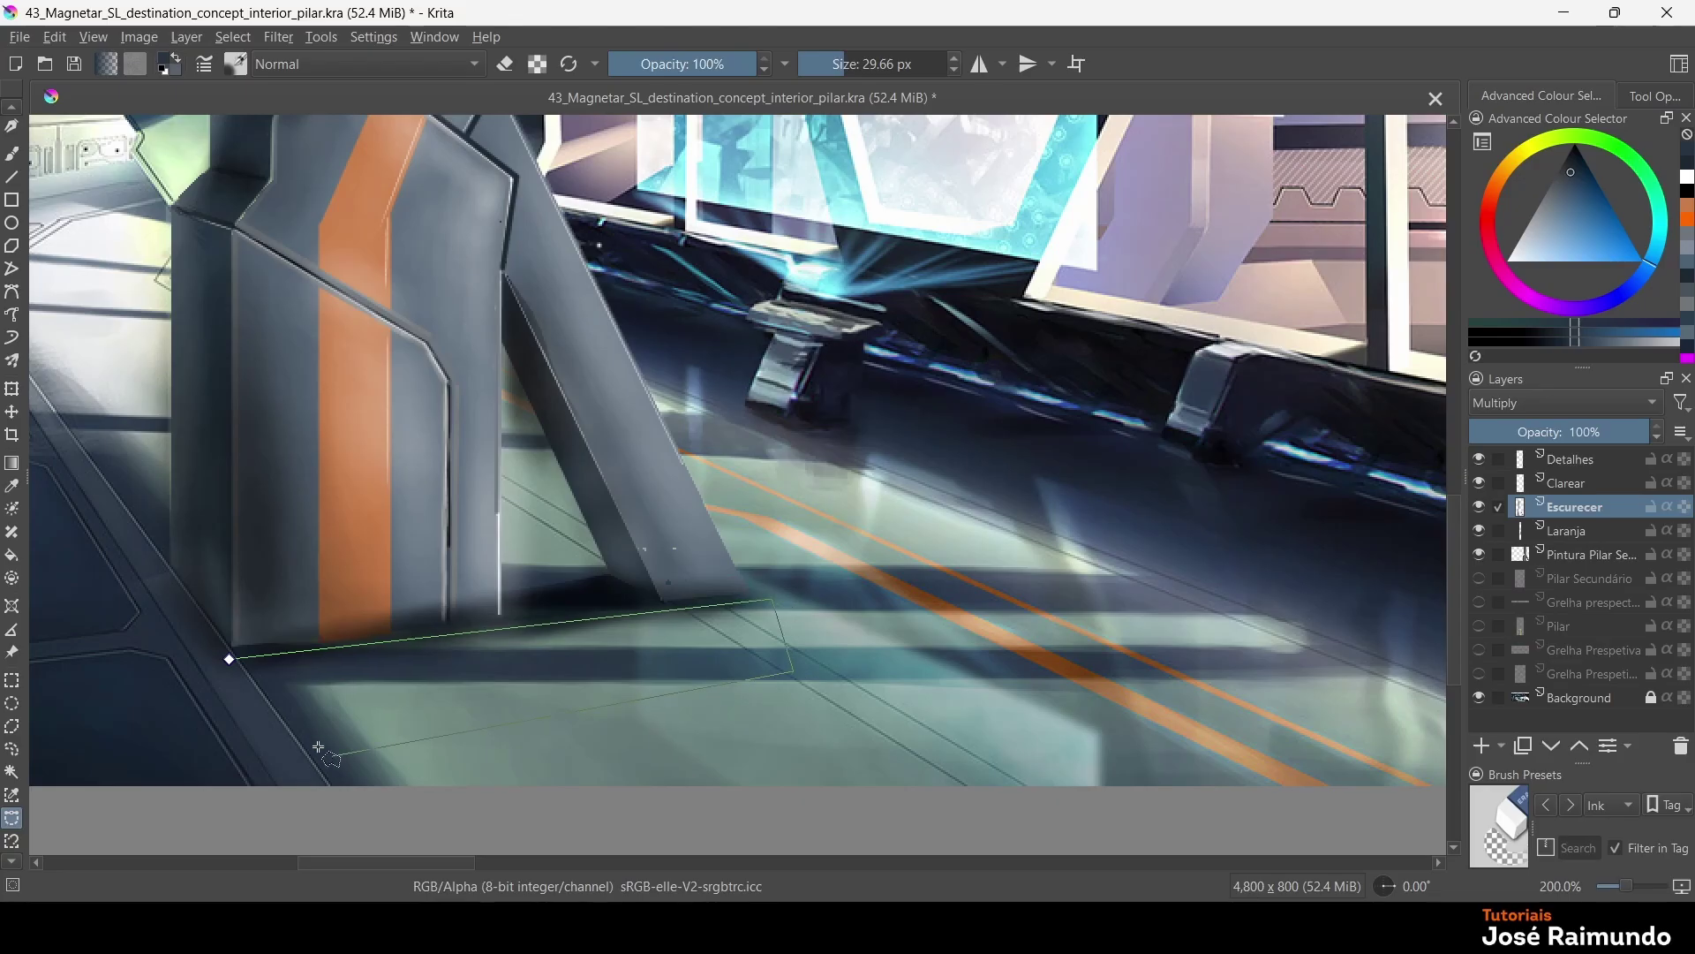
left_click(265, 748)
left_click(228, 660)
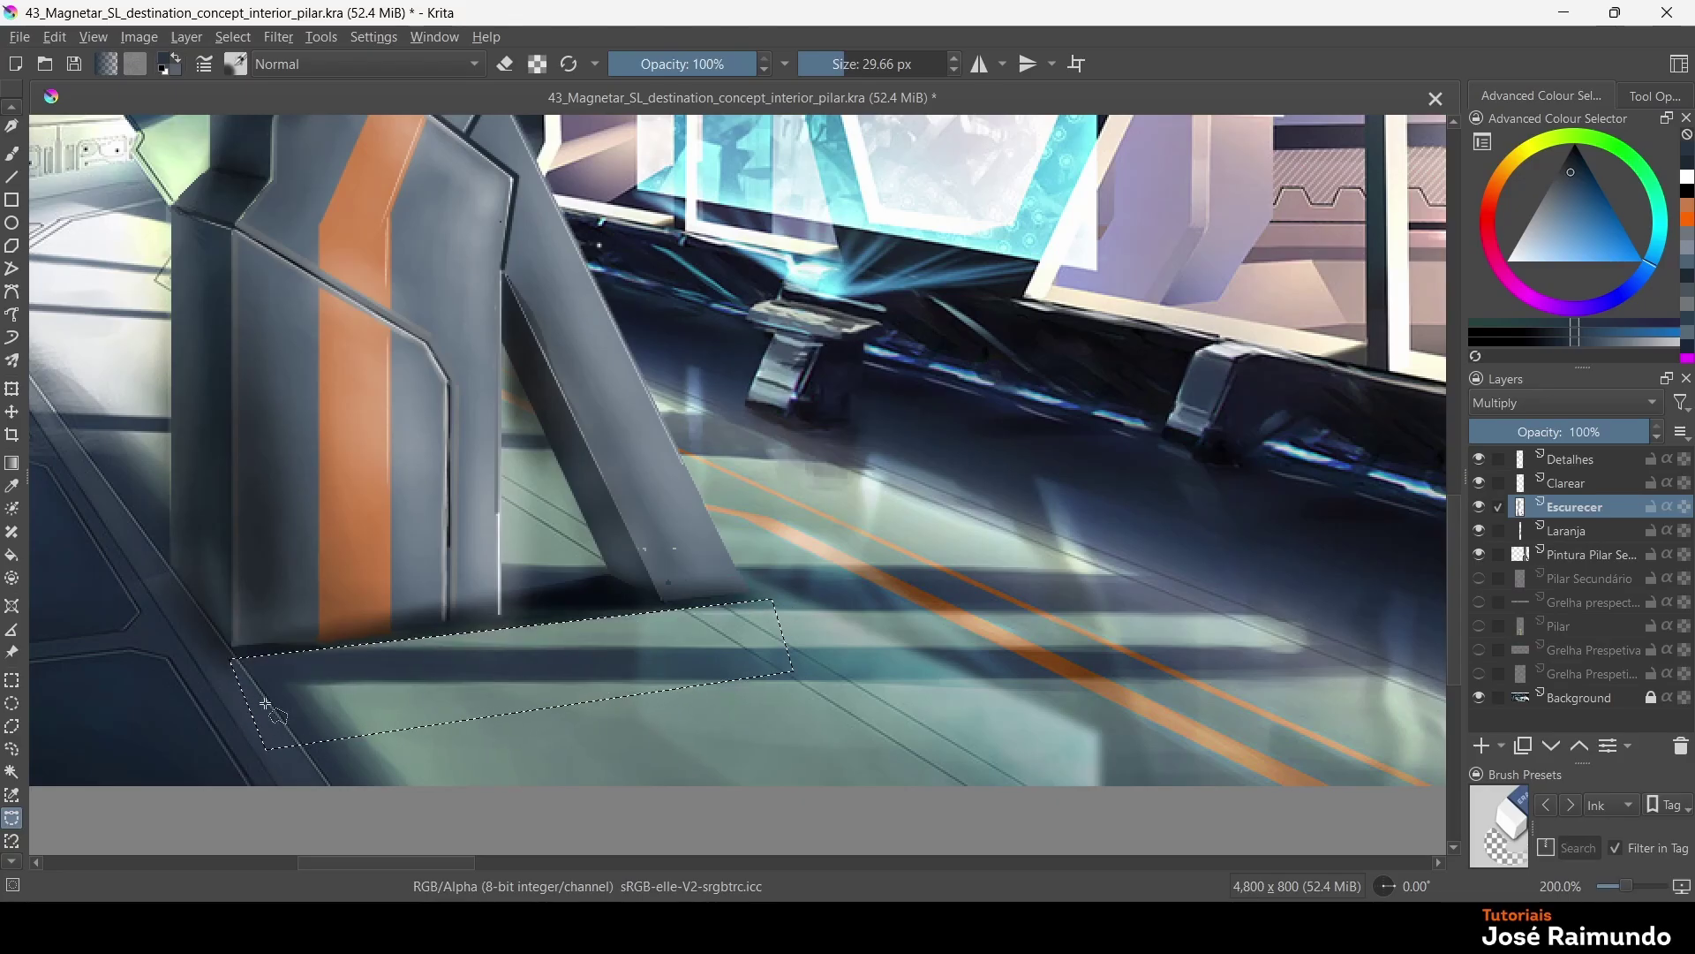
left_click(847, 691)
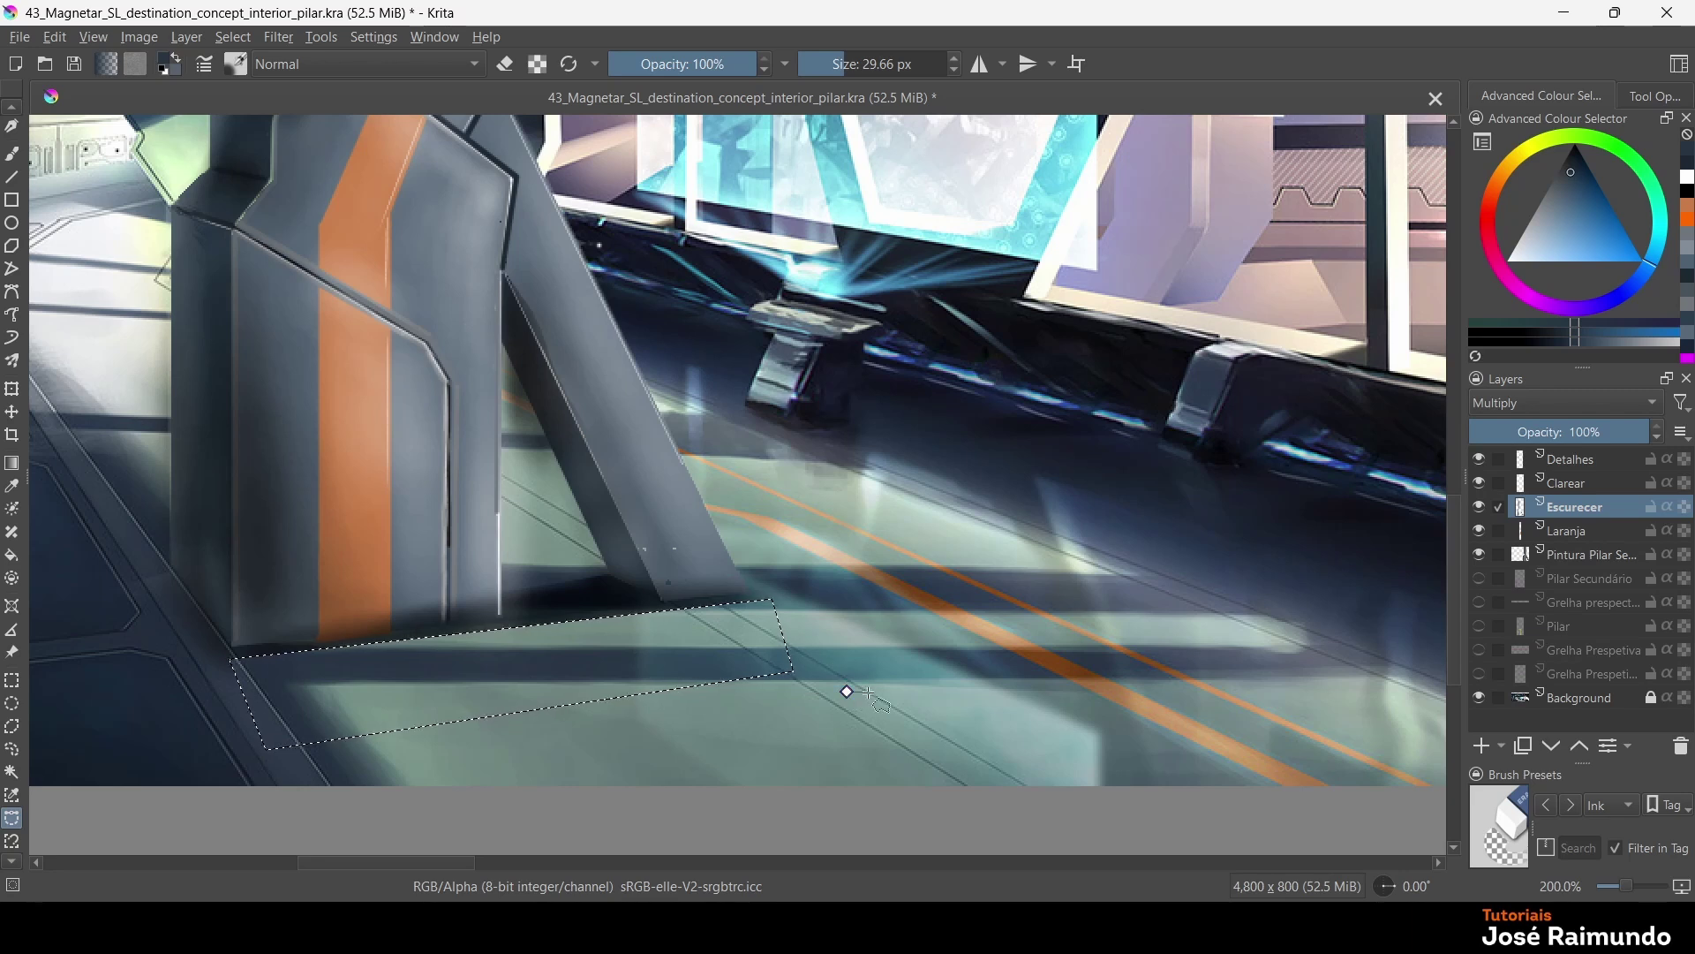
left_click(221, 37)
left_click(256, 85)
key("minus")
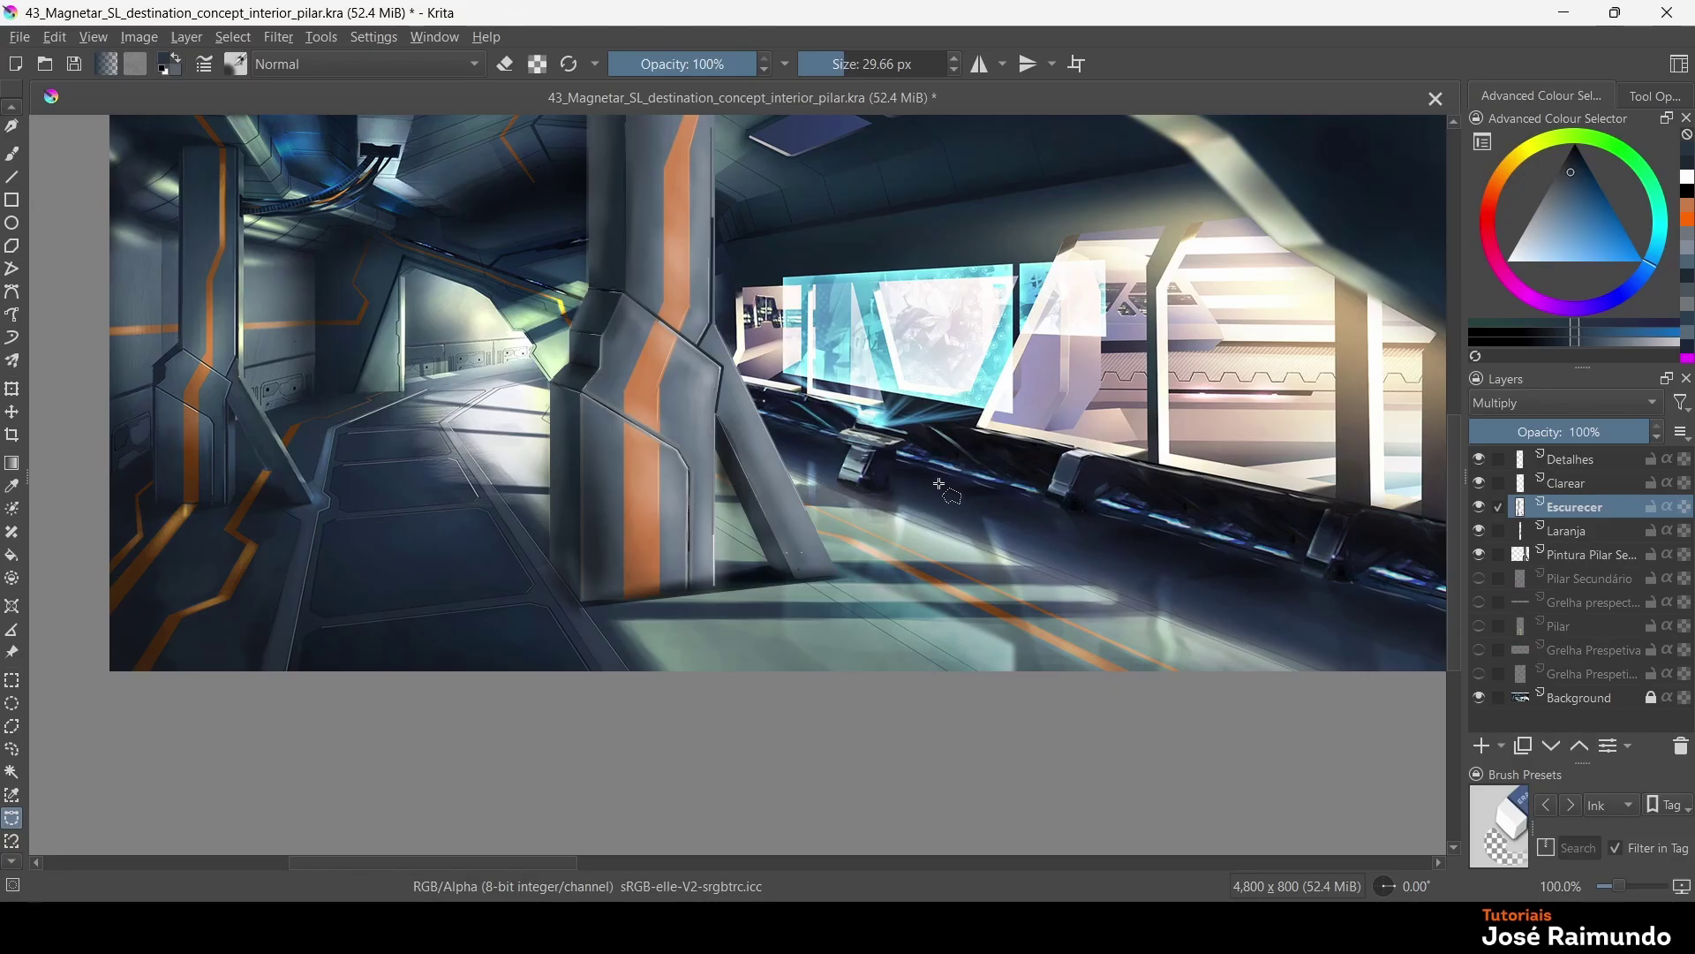
key("minus")
key("minus")
scroll(939, 459, "up", 1)
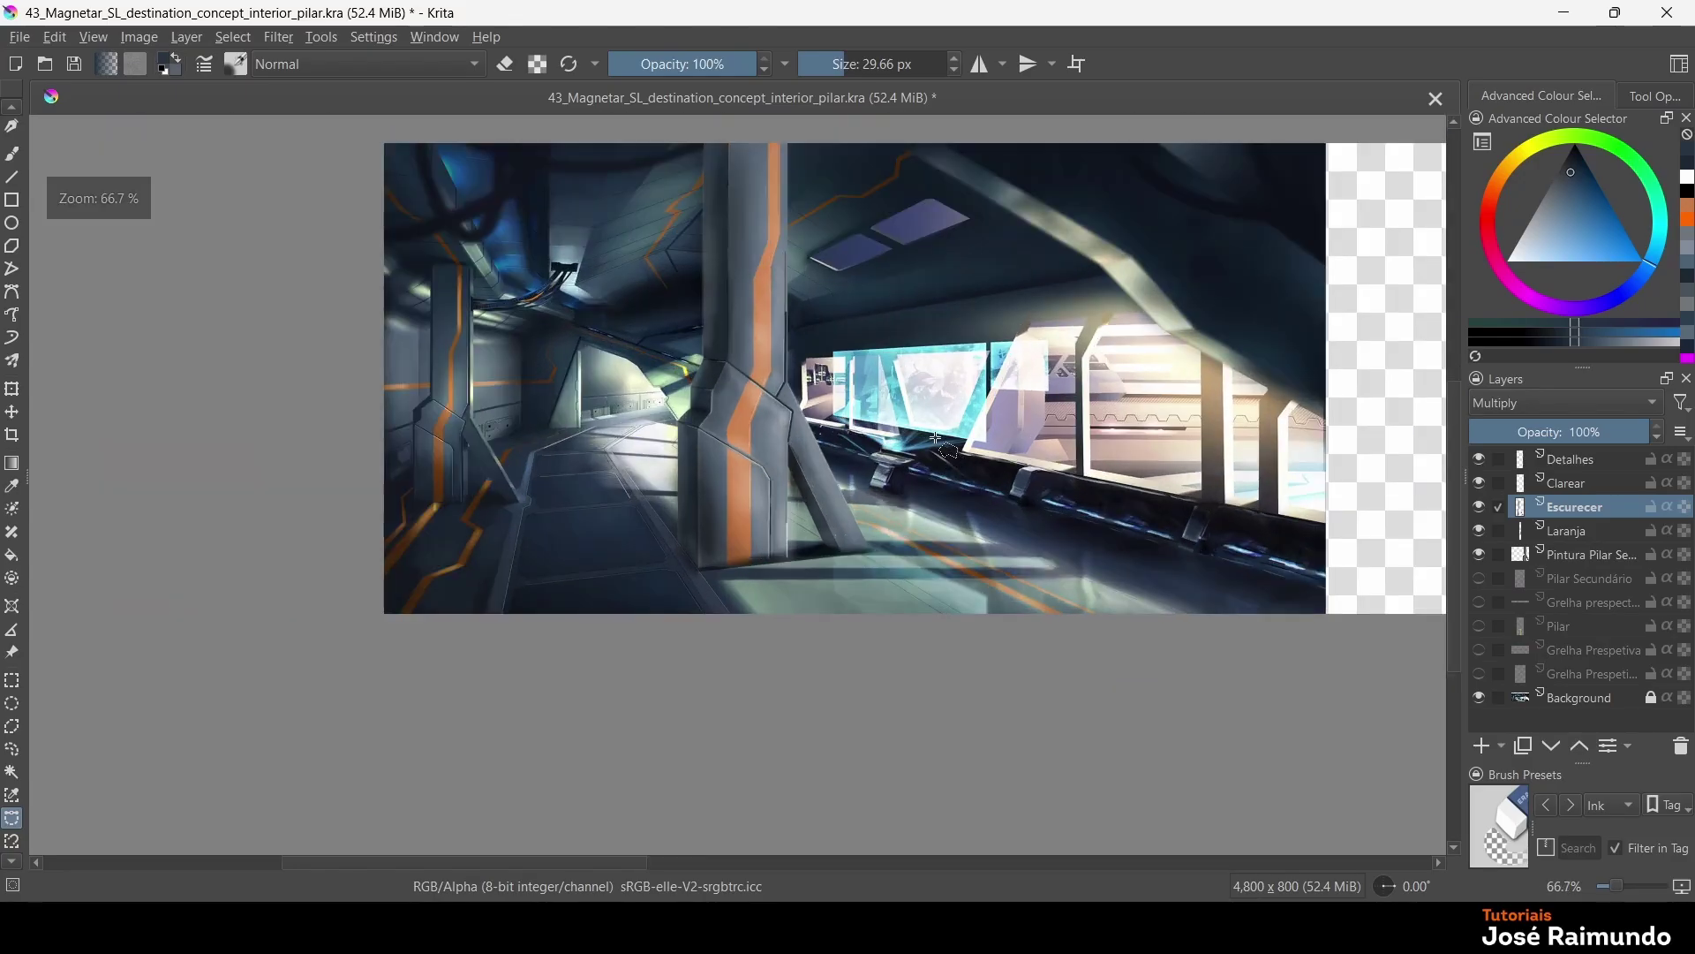
scroll(938, 439, "up", 2)
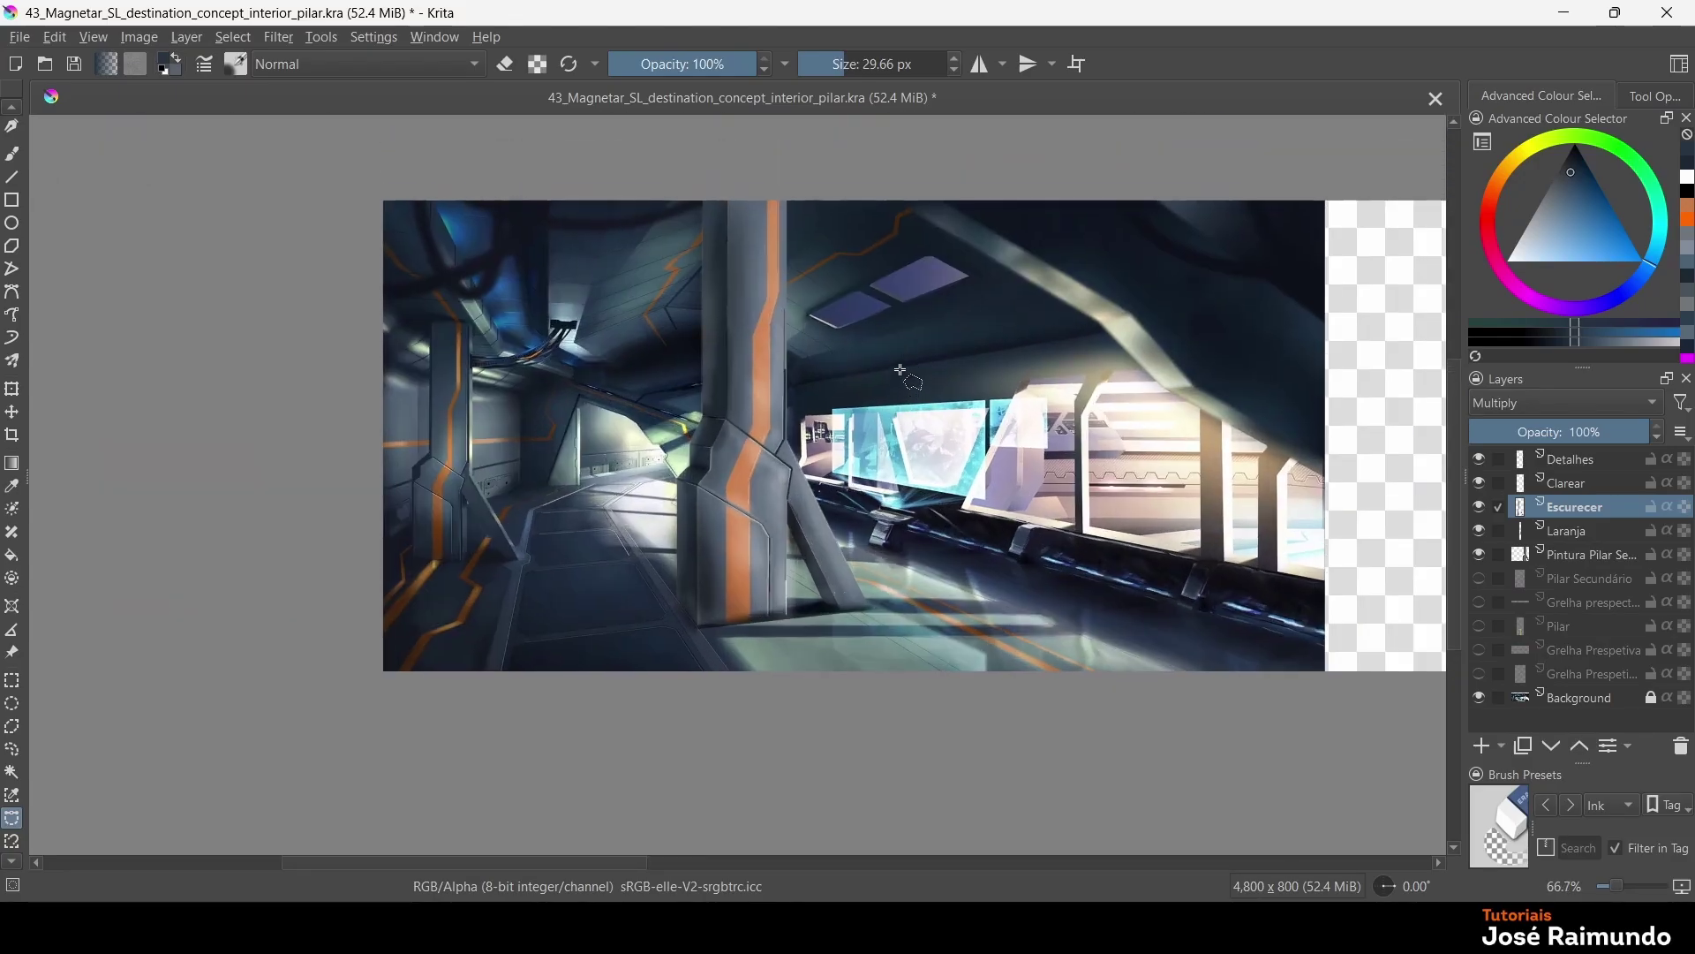